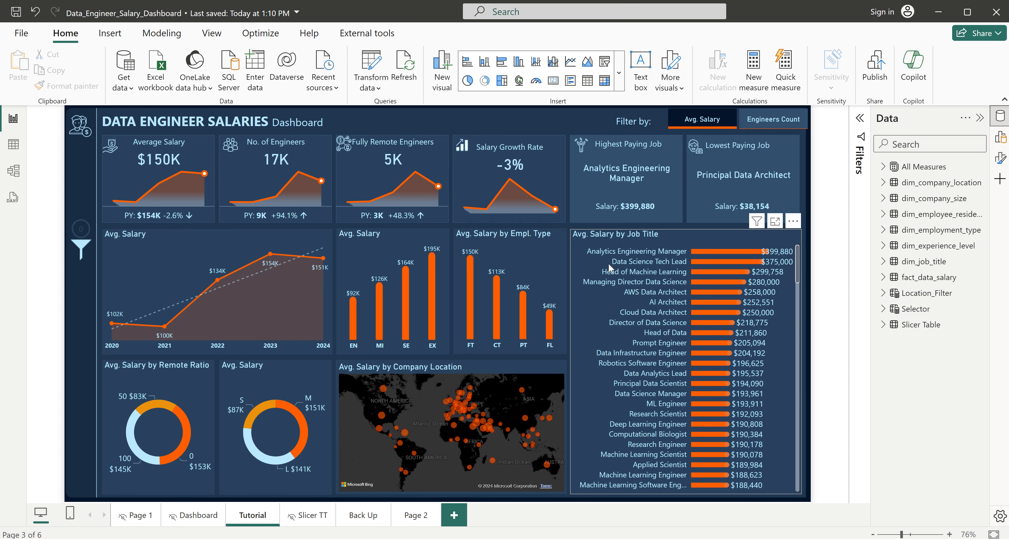
# - Look through the Avg. Salary by Job Title chart and the dashboard's Filter Pane slicers, leaving the pane closed
pyautogui.scroll(-10, 650, 425)
pyautogui.scroll(10, 696, 486)
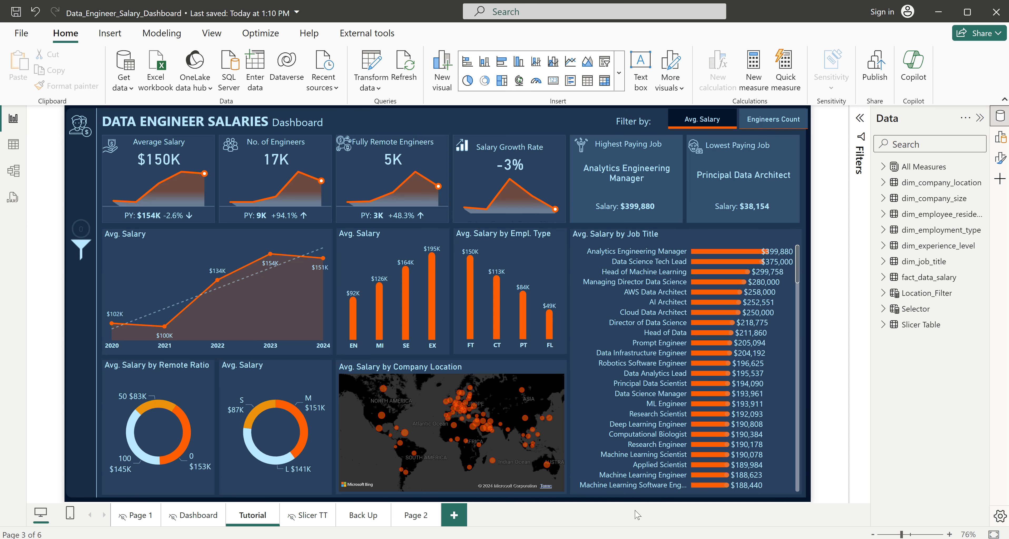
pyautogui.click(81, 259)
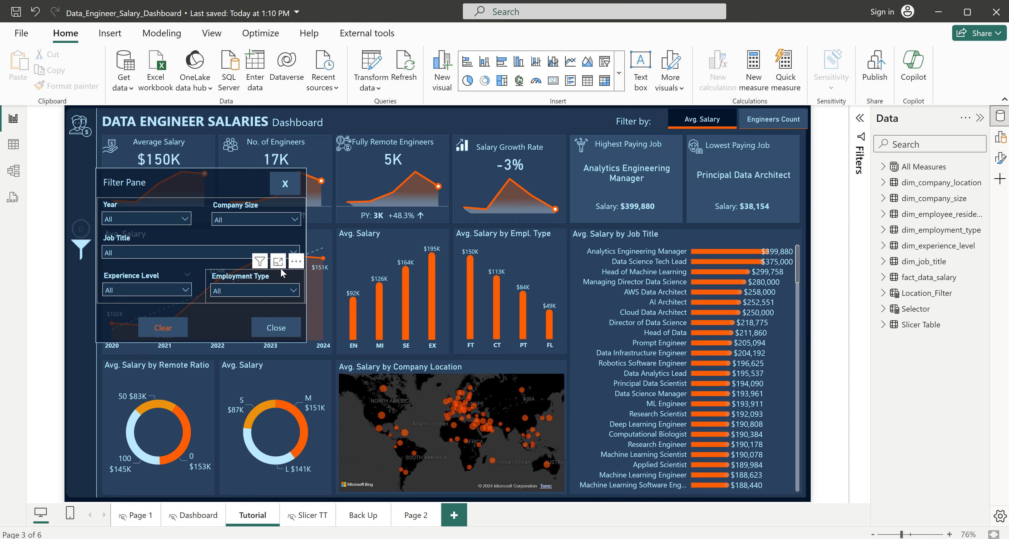
pyautogui.click(288, 188)
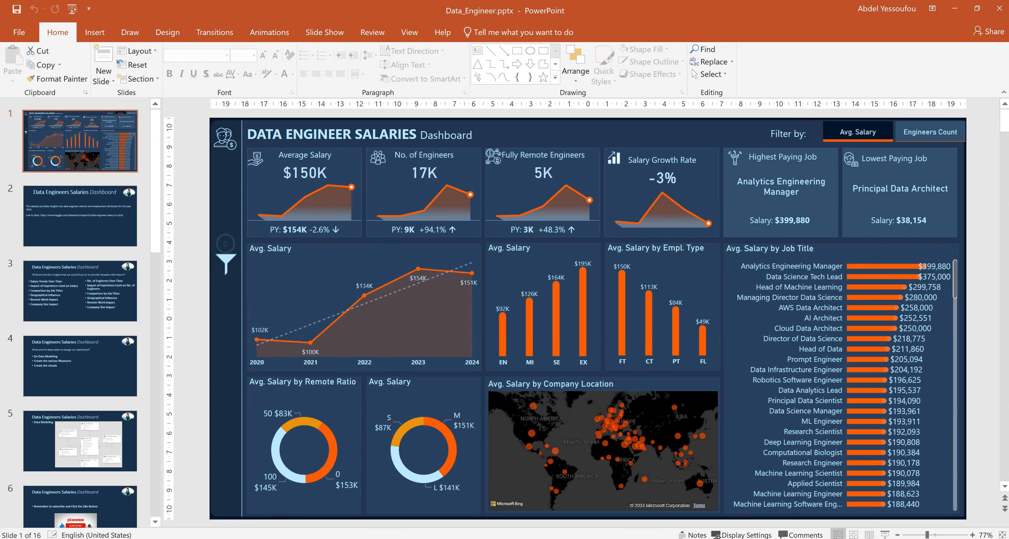
# - Review the dataset and key-insights slides, and switch to Power BI to view the dashboard by Engineers Count
pyautogui.click(80, 226)
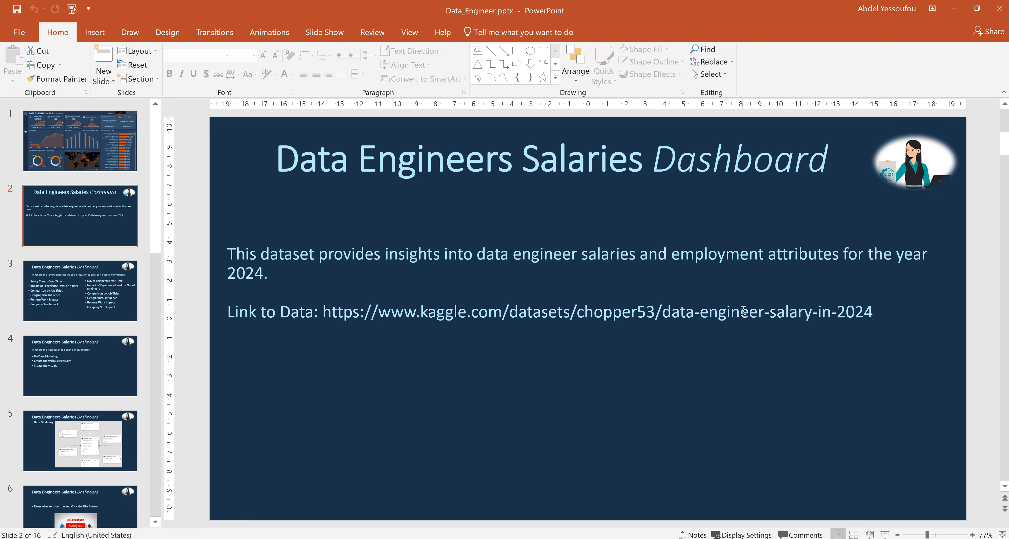
pyautogui.click(96, 311)
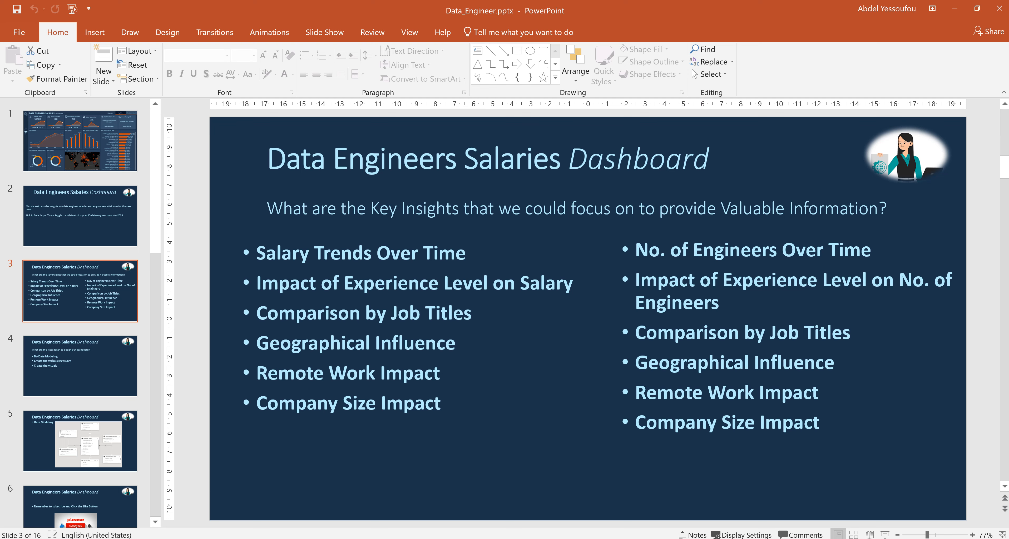
pyautogui.click(632, 533)
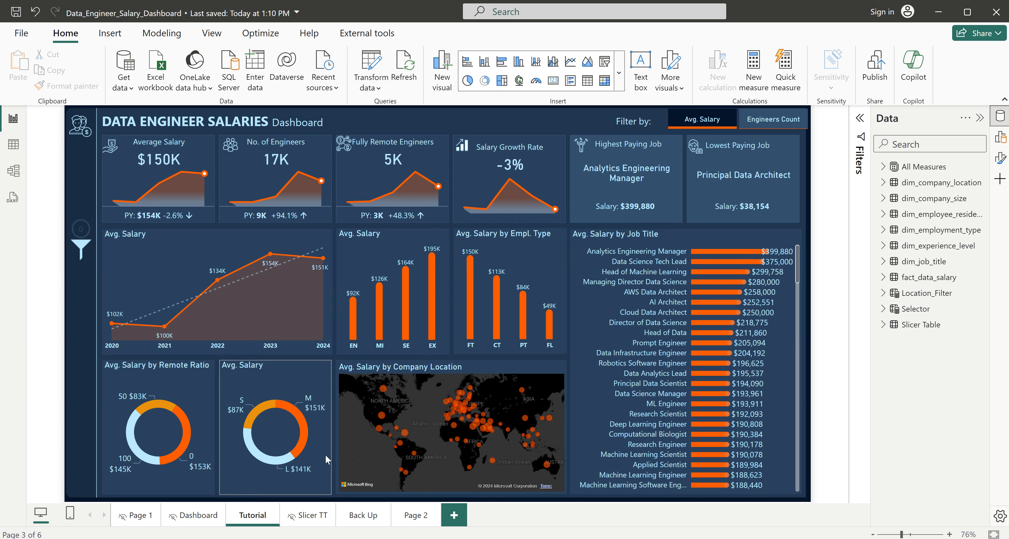
pyautogui.click(770, 126)
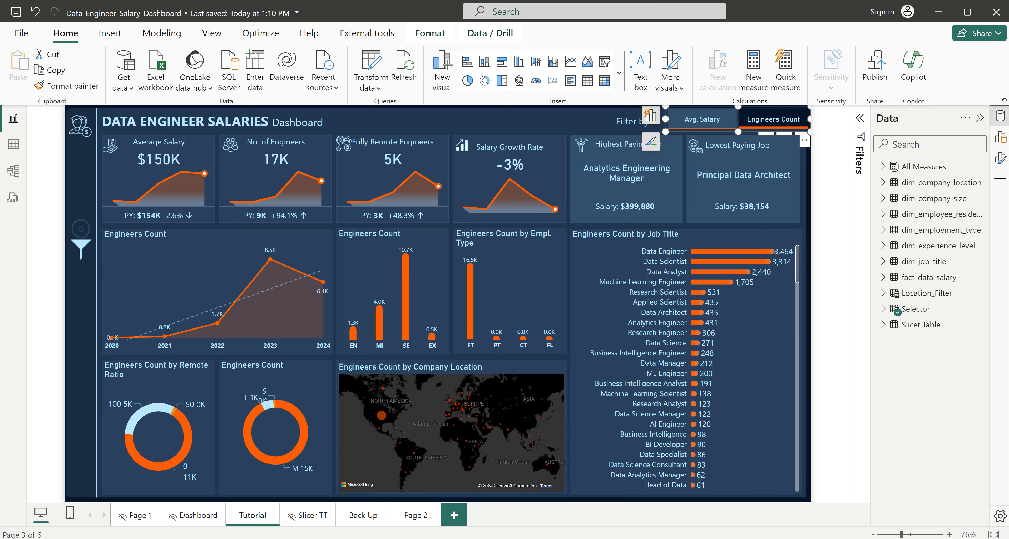
# - Switch to the PowerPoint presentation and review slides 4 to 7, from the design steps and data model to the colour palette
pyautogui.click(674, 538)
pyautogui.click(78, 361)
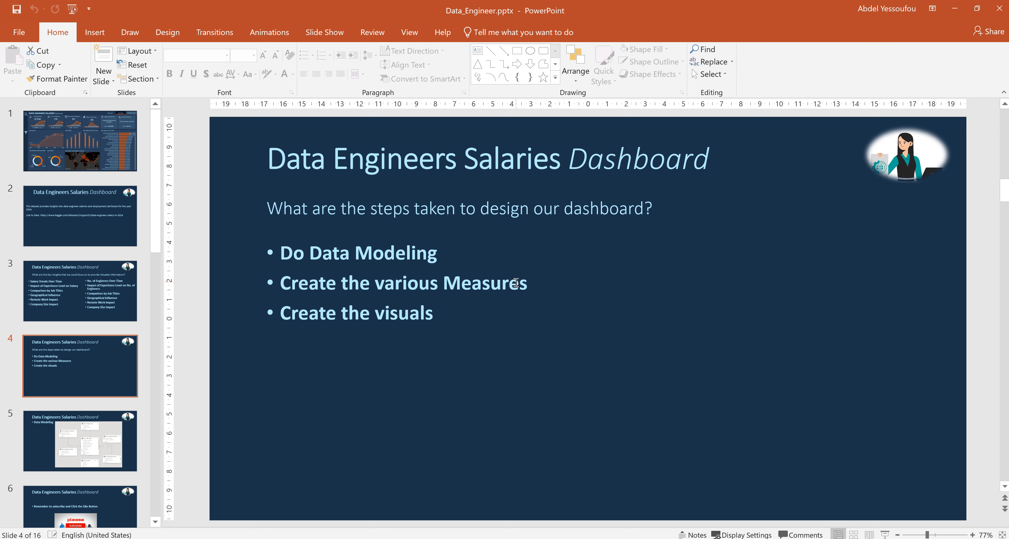
pyautogui.click(145, 450)
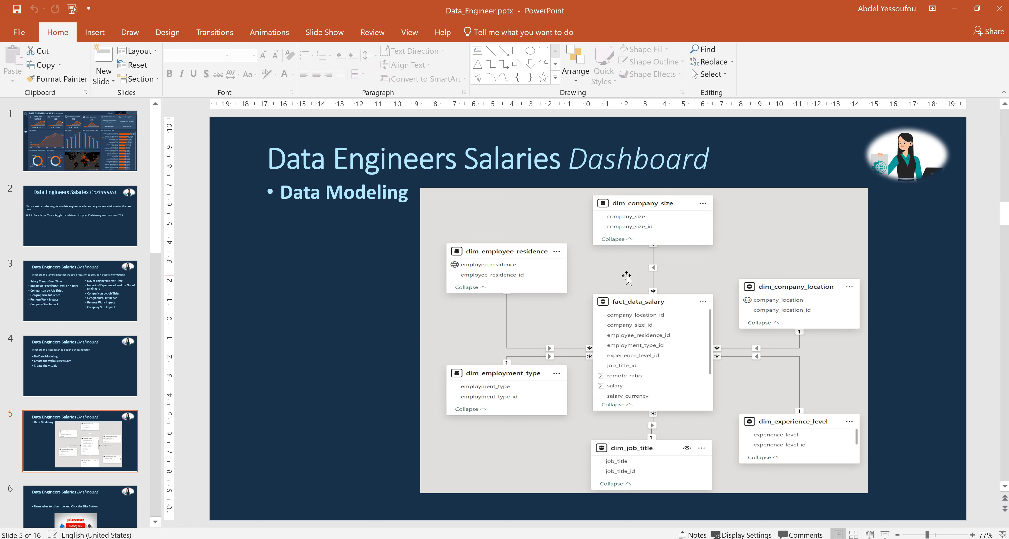
pyautogui.click(92, 508)
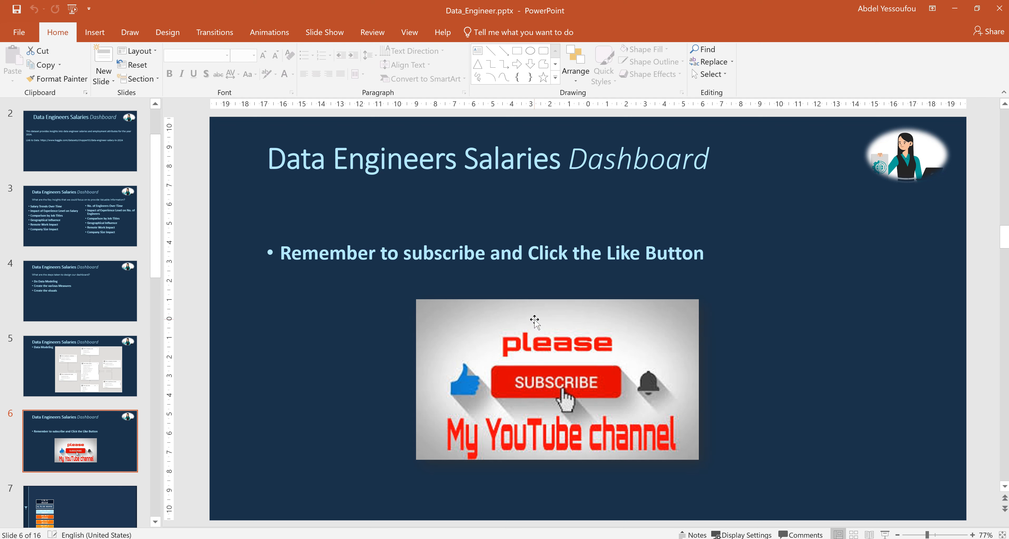
pyautogui.click(101, 509)
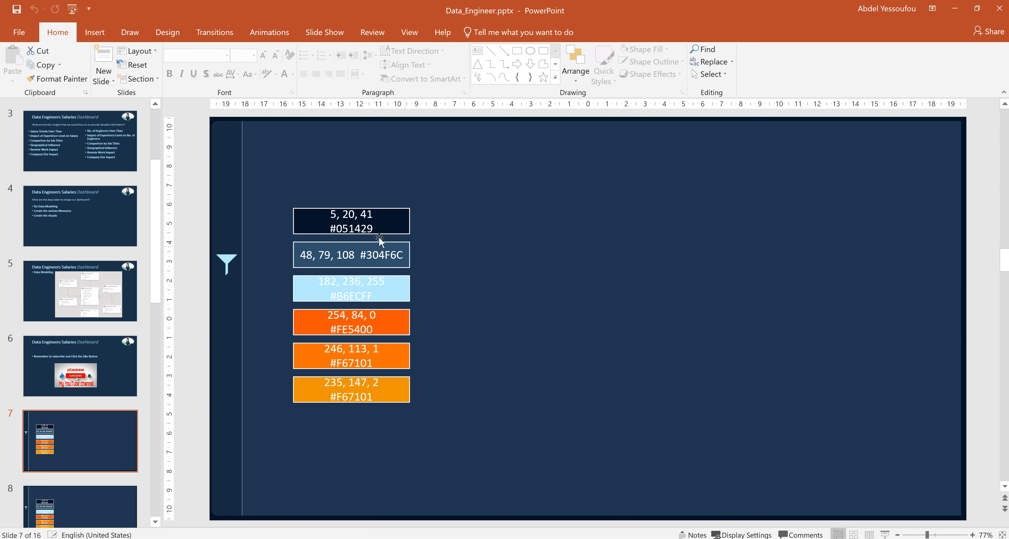
pyautogui.click(354, 229)
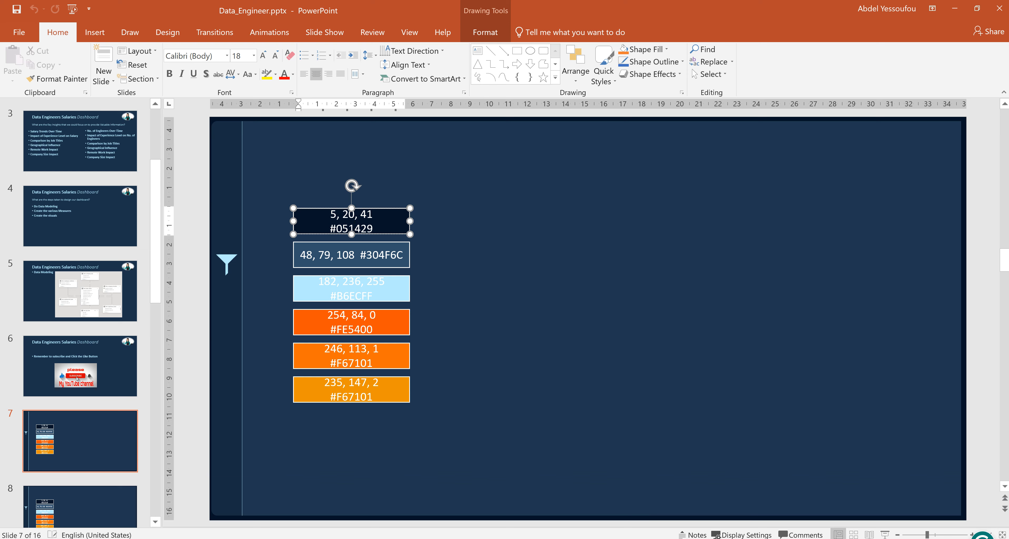
# - Switch to the blank Power BI Desktop report and import DataEngineerSalaries.csv from the Data Engineer Salary 2024 folder for transformation in Power Query
pyautogui.moveTo(666, 535)
pyautogui.click(720, 501)
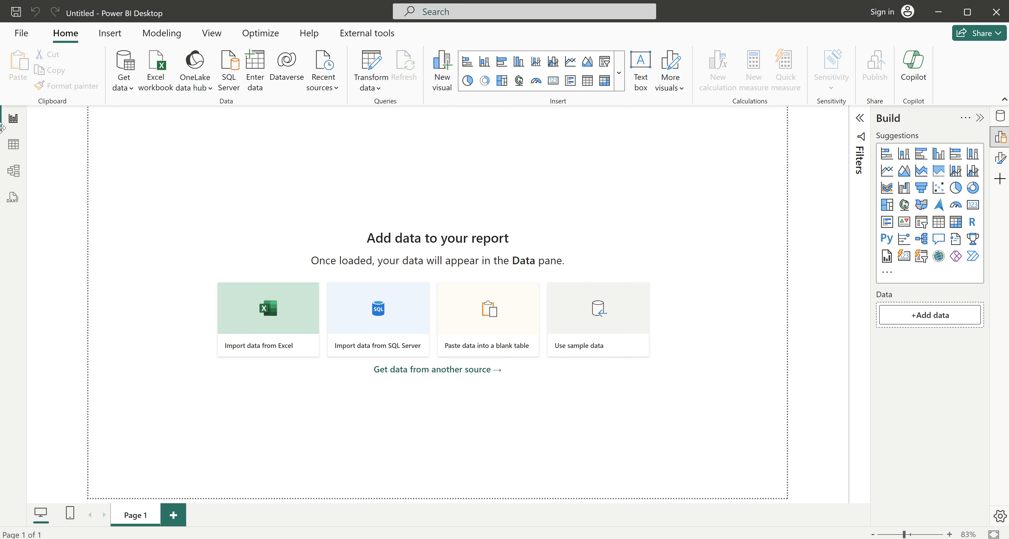
pyautogui.click(127, 90)
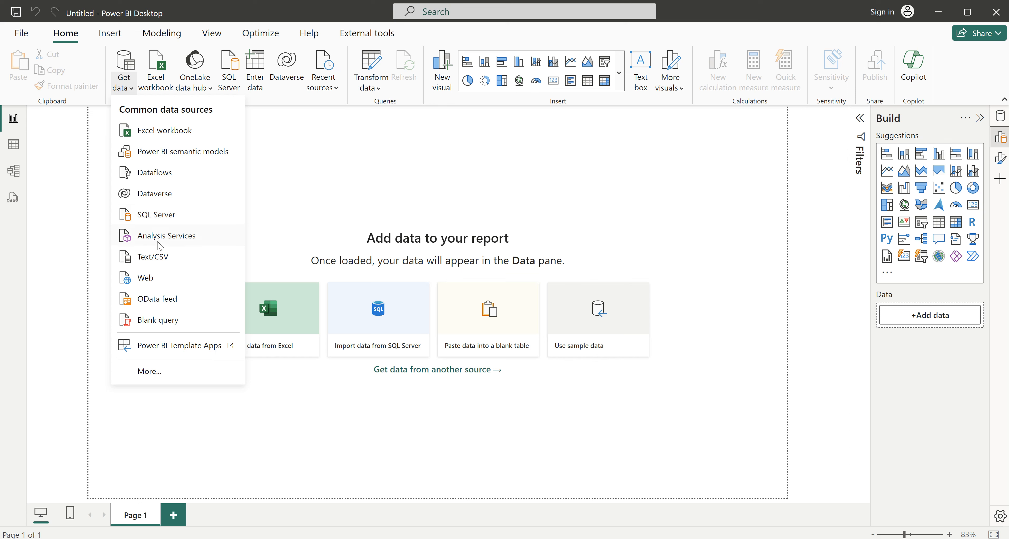
pyautogui.click(155, 258)
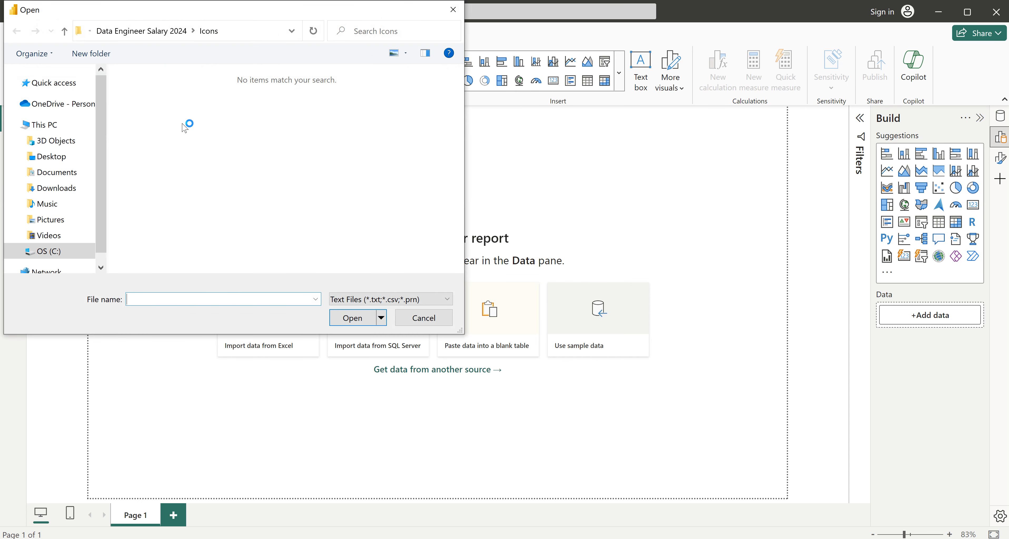
pyautogui.click(169, 33)
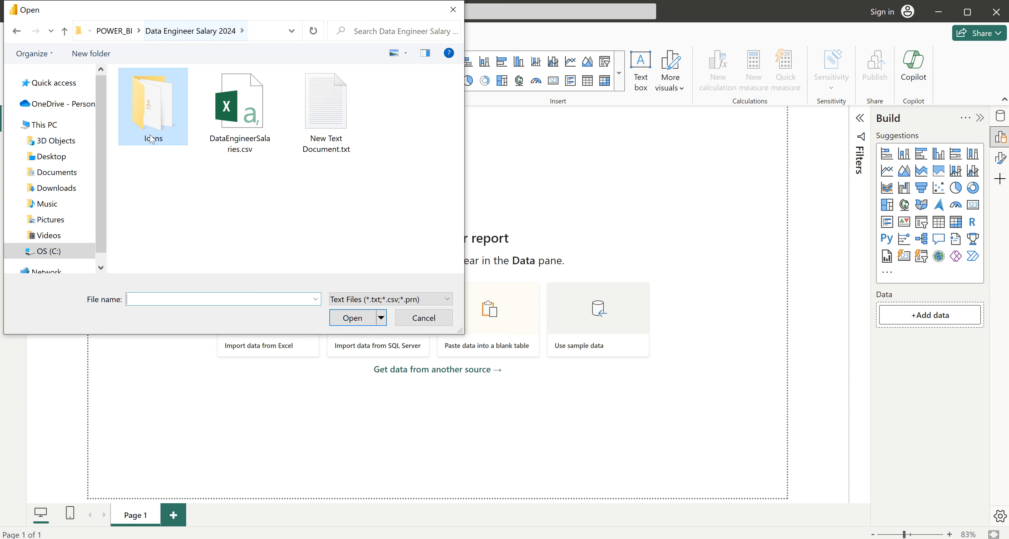
pyautogui.click(240, 129)
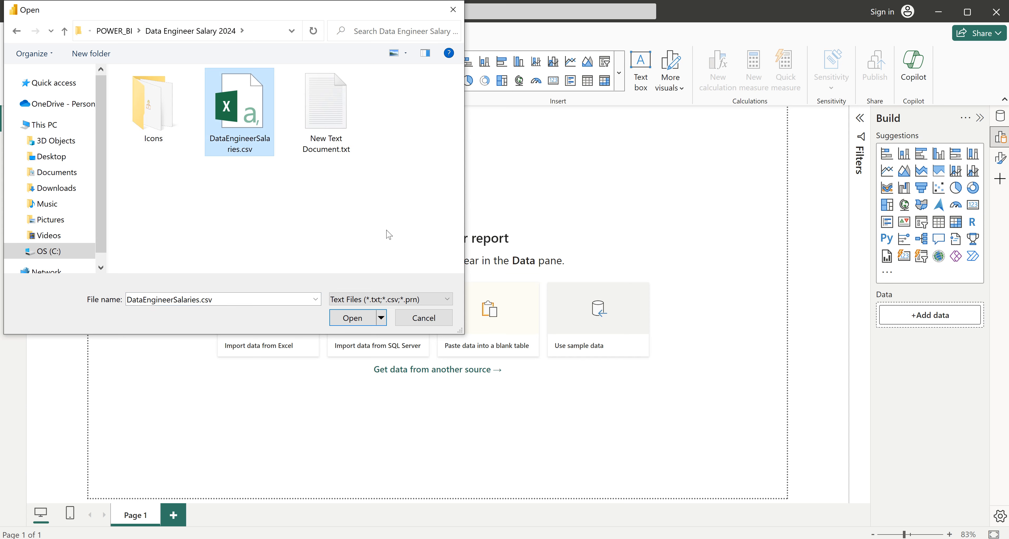
pyautogui.click(353, 322)
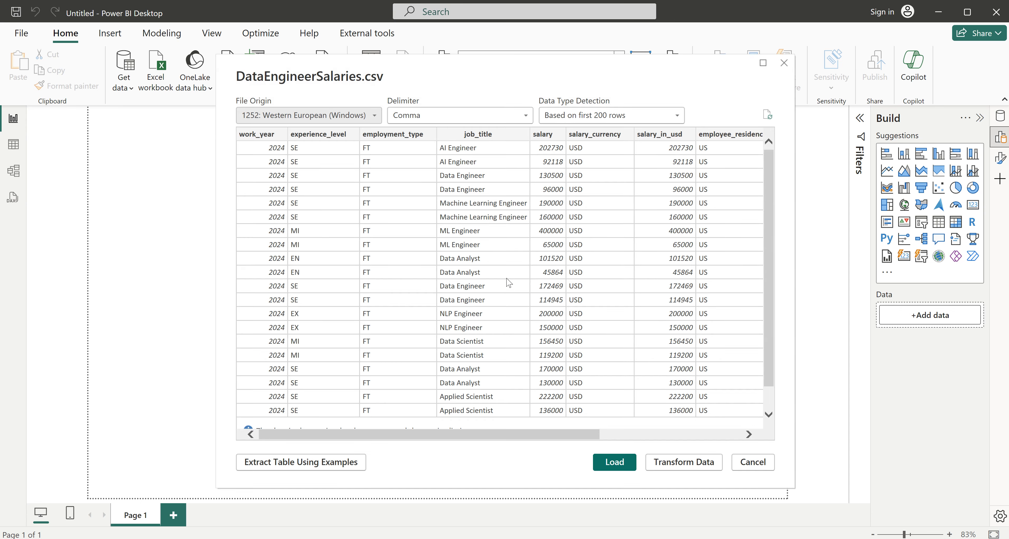
pyautogui.click(690, 468)
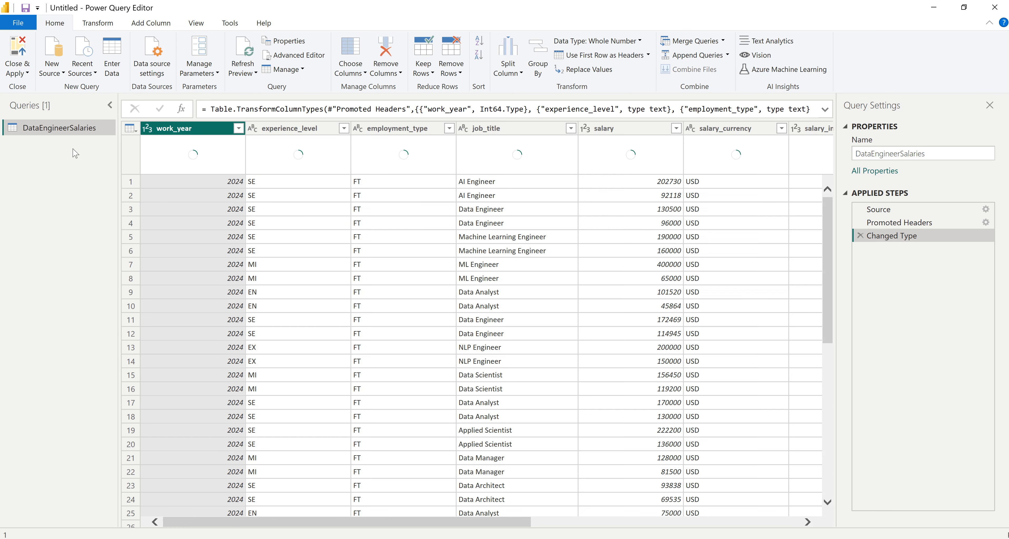
# - Check the complete list of work_year values without filtering, and view the experience_level column's profile
pyautogui.moveTo(194, 151)
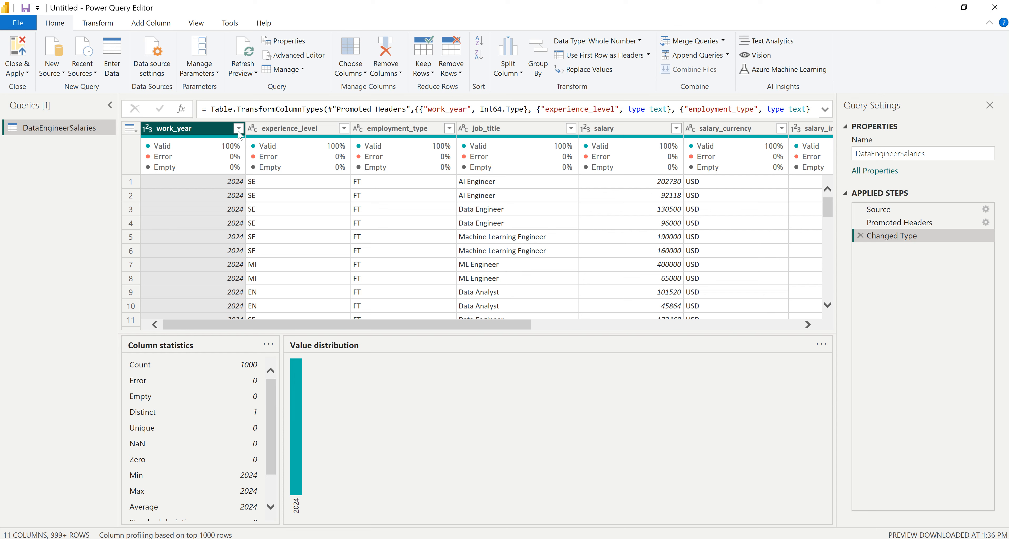
pyautogui.click(238, 129)
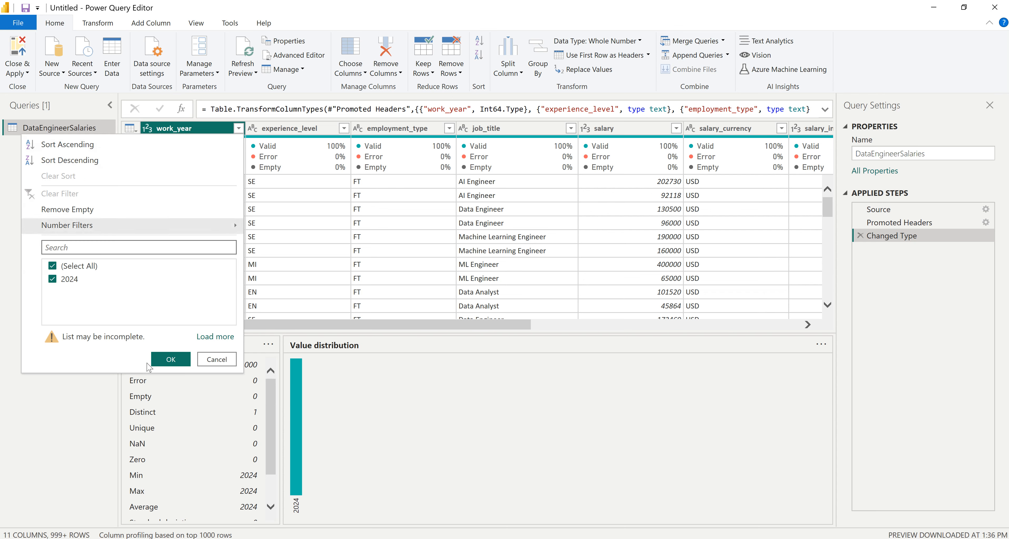
pyautogui.click(211, 338)
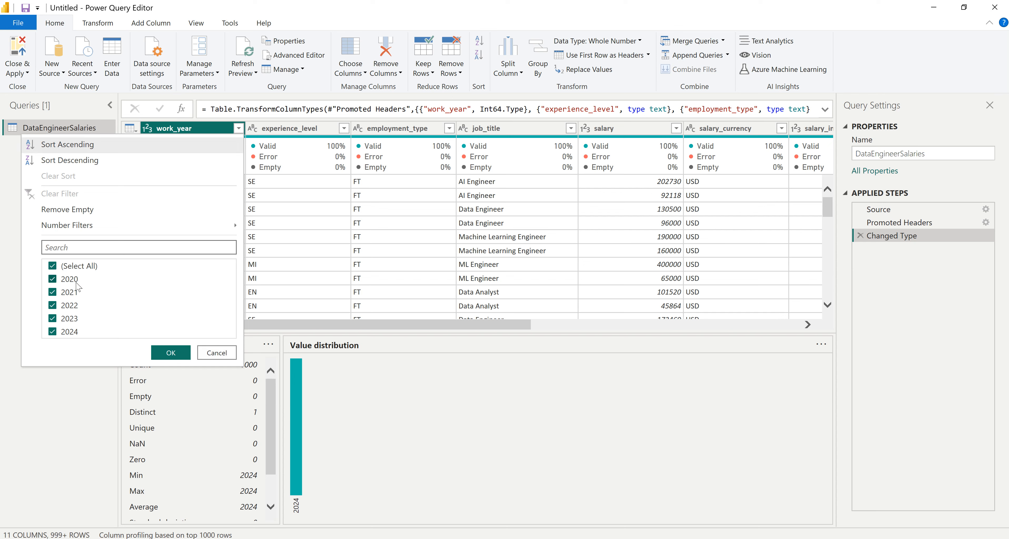
pyautogui.click(294, 206)
pyautogui.click(317, 131)
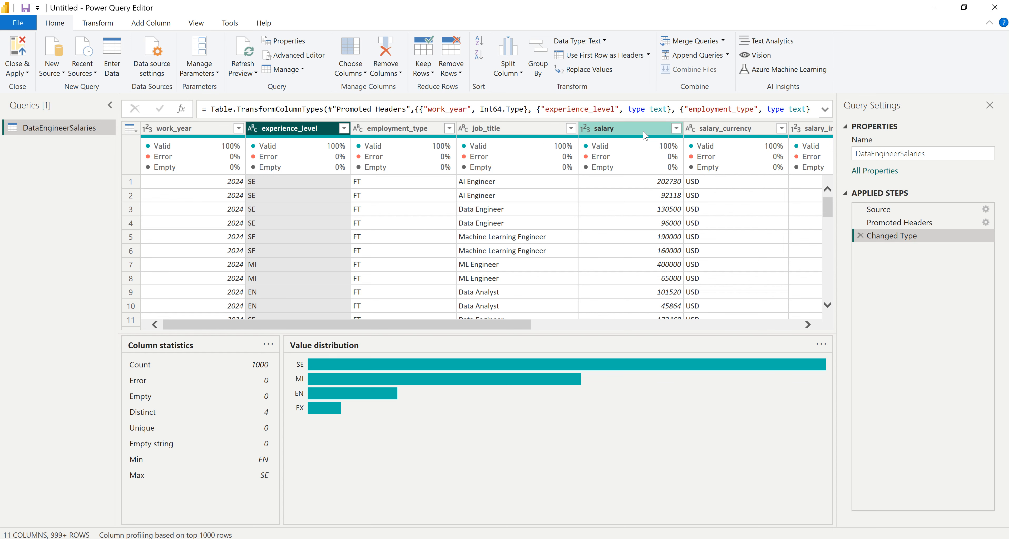
# - Check the complete list of remote_ratio values without filtering, and view the company_location and company_size column profiles
pyautogui.moveTo(517, 323); pyautogui.dragTo(735, 328)
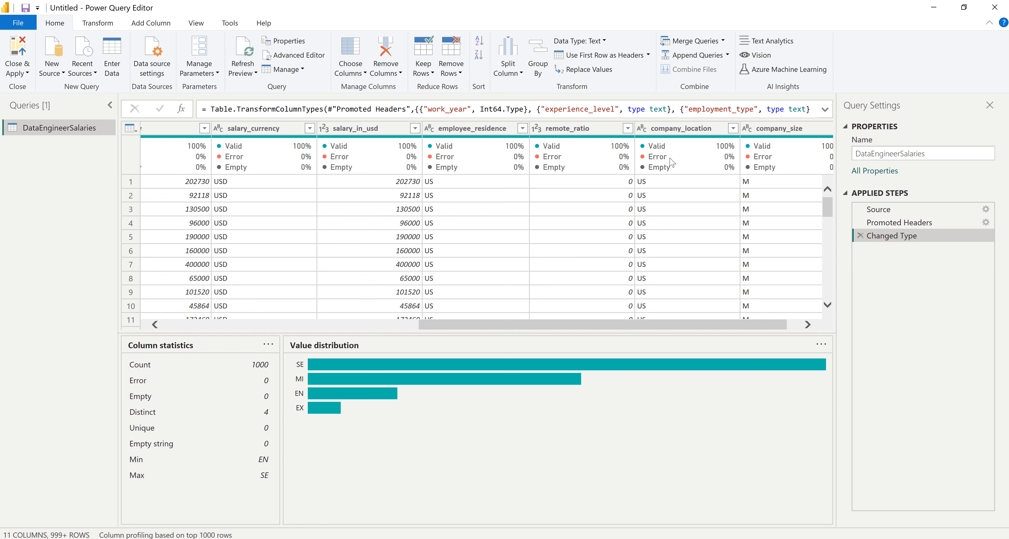
pyautogui.click(627, 128)
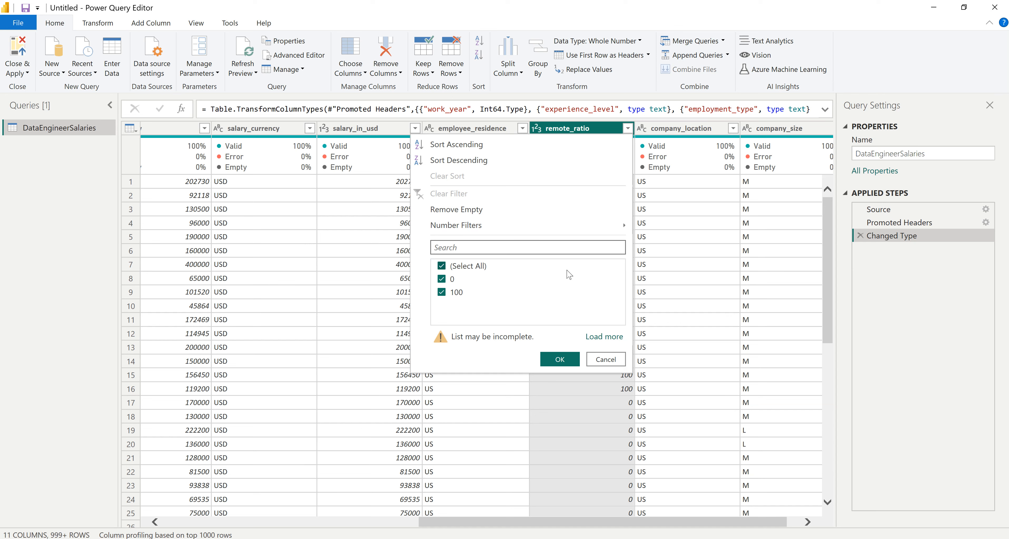
pyautogui.click(600, 340)
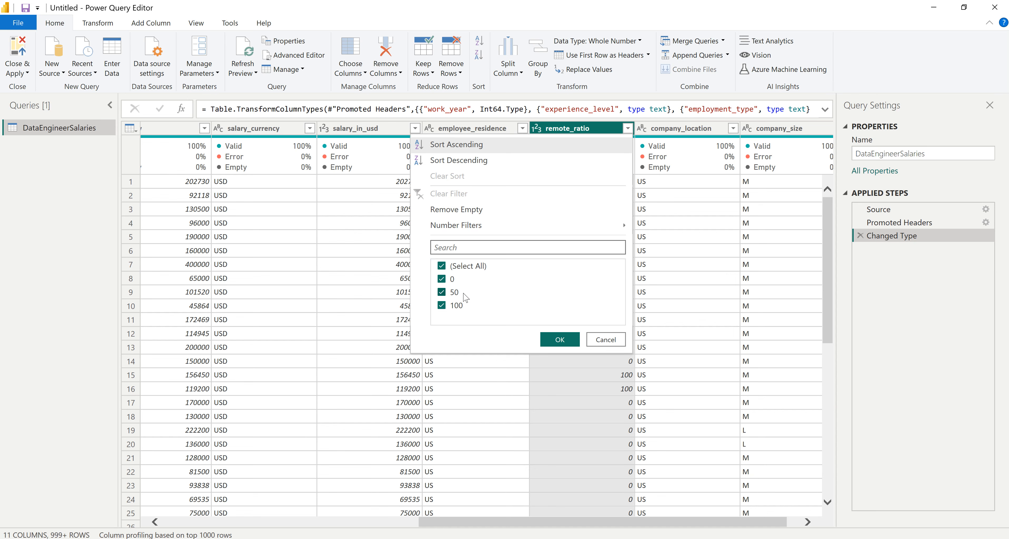
pyautogui.click(609, 343)
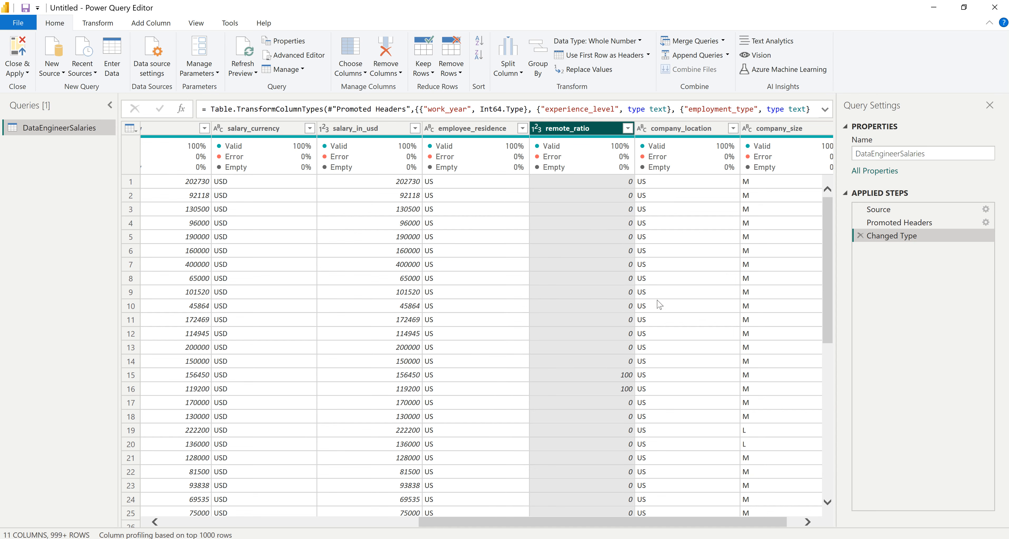
pyautogui.click(690, 130)
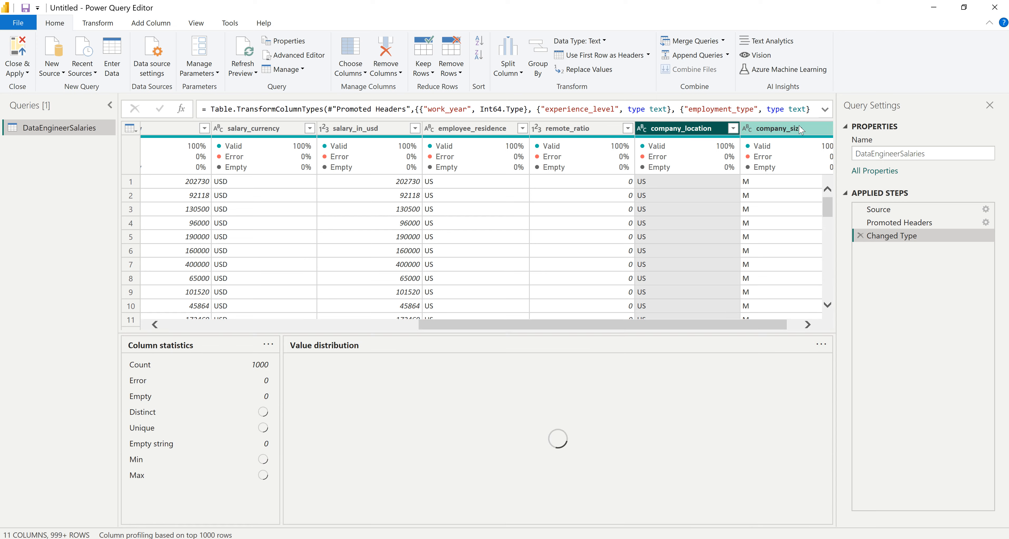
pyautogui.click(799, 132)
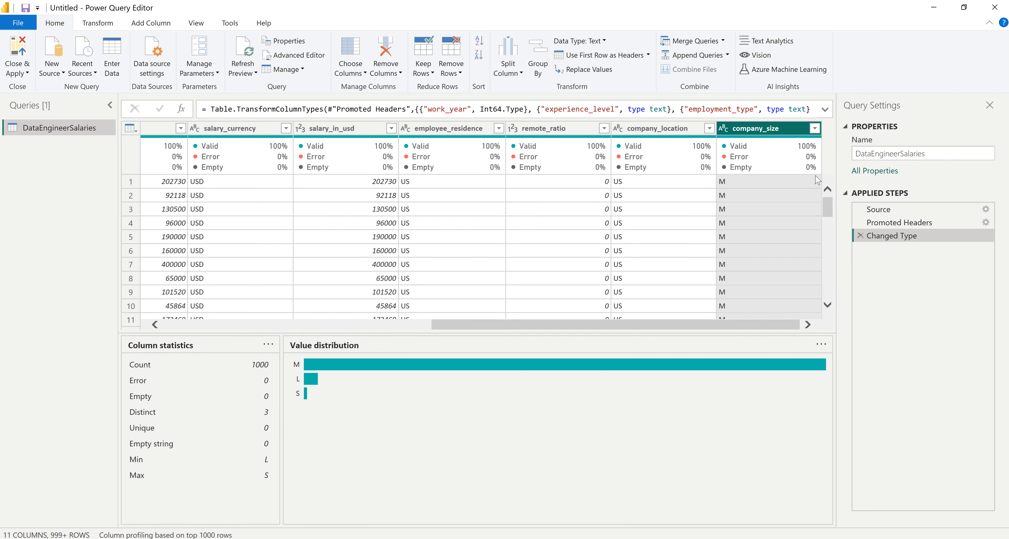
pyautogui.moveTo(433, 329); pyautogui.dragTo(193, 342)
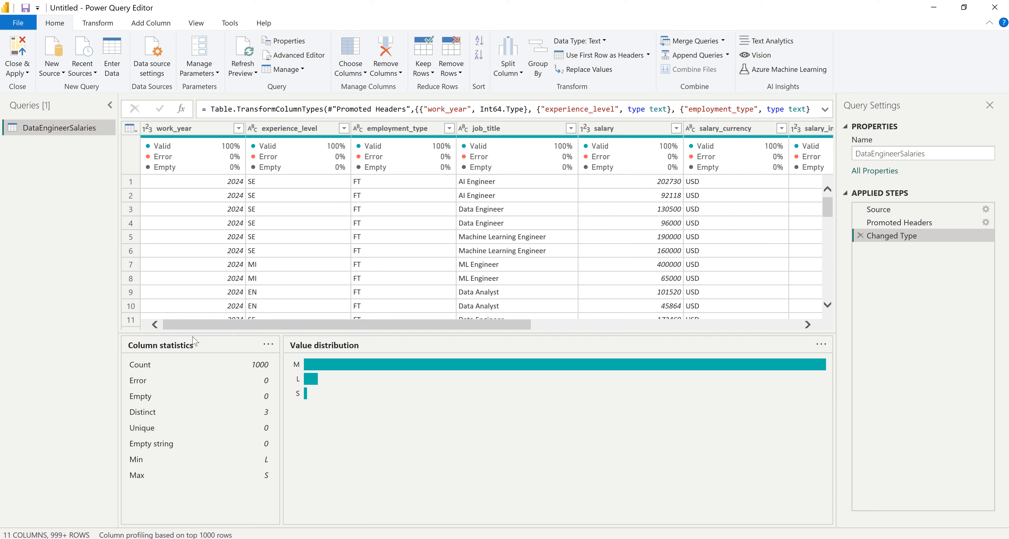
# - Duplicate the DataEngineerSalaries query and disable loading for the original
pyautogui.rightClick(46, 132)
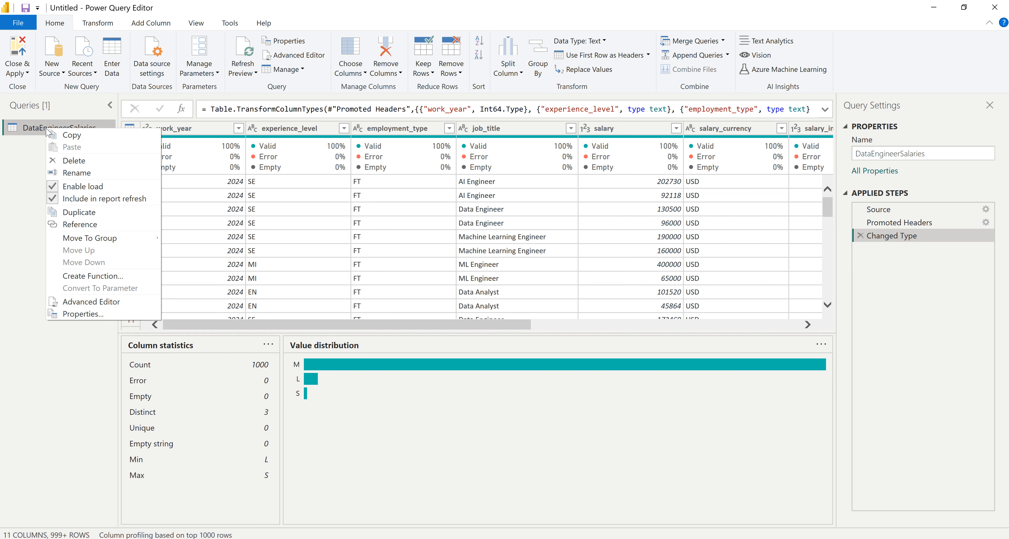
pyautogui.click(75, 213)
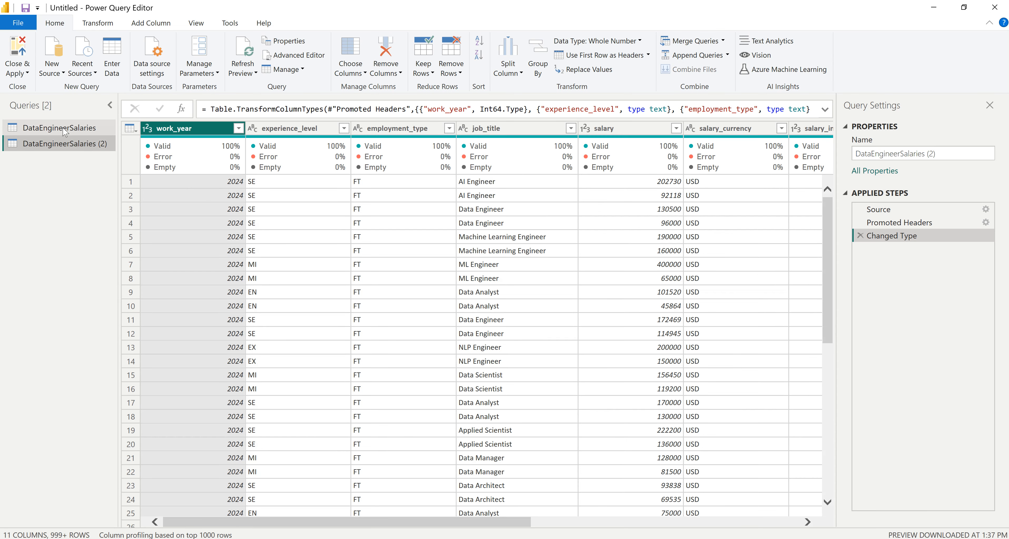
pyautogui.click(65, 132)
pyautogui.rightClick(65, 132)
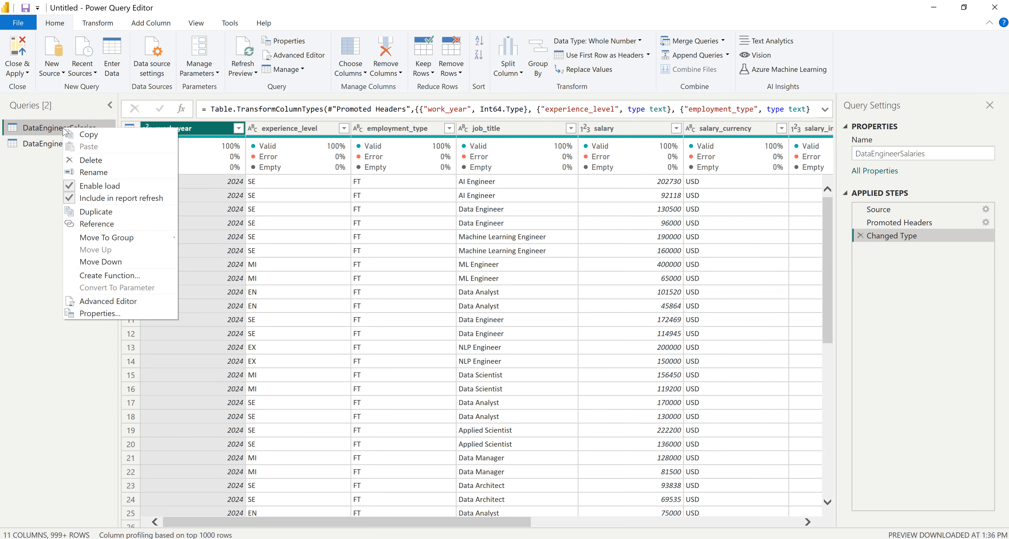
pyautogui.click(106, 188)
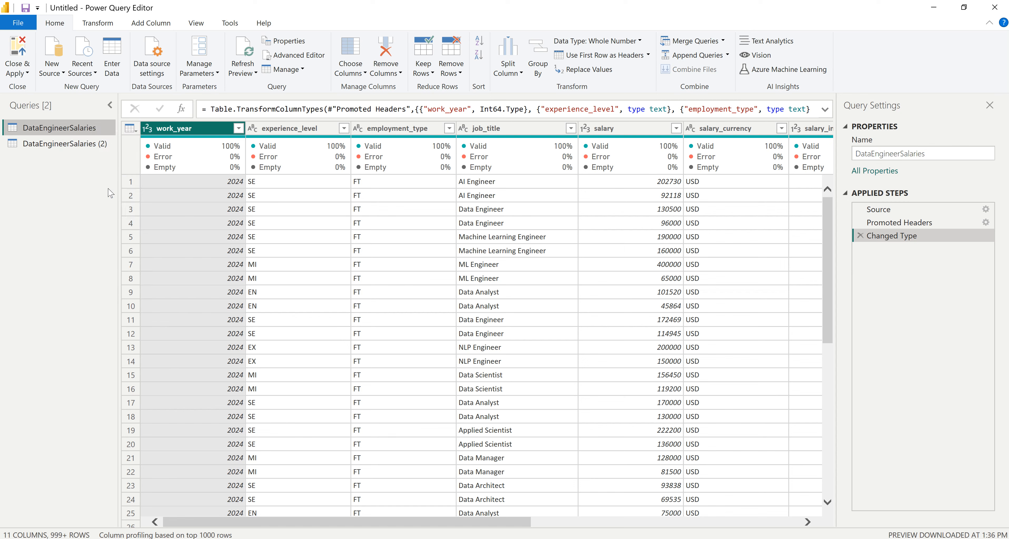
# - Rename the duplicated DataEngineerSalaries (2) query as factDataSalaries
pyautogui.click(67, 150)
pyautogui.click(65, 148)
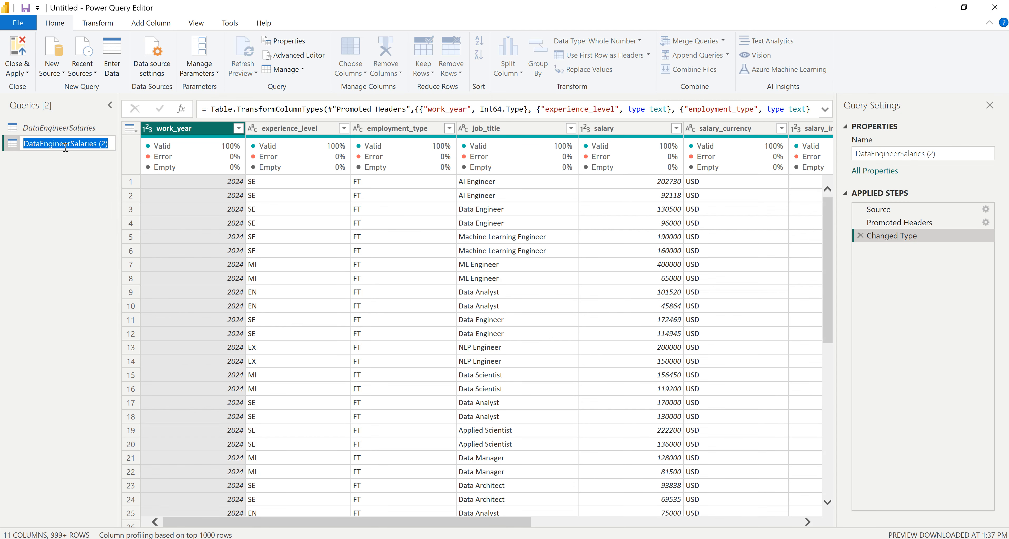
pyautogui.write('FAC')
pyautogui.press('BackSpace')
pyautogui.press('BackSpace')
pyautogui.press('BackSpace')
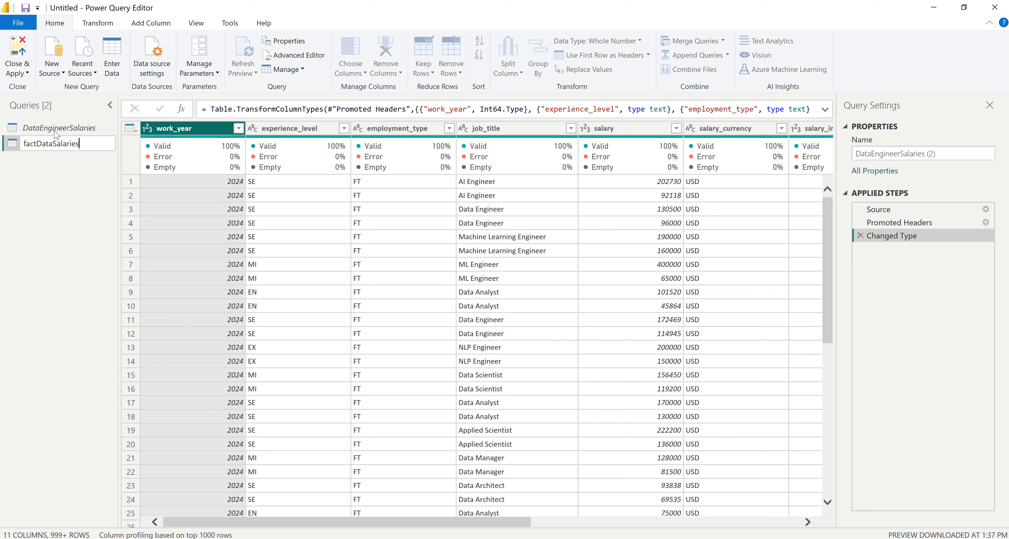
pyautogui.press('Return')
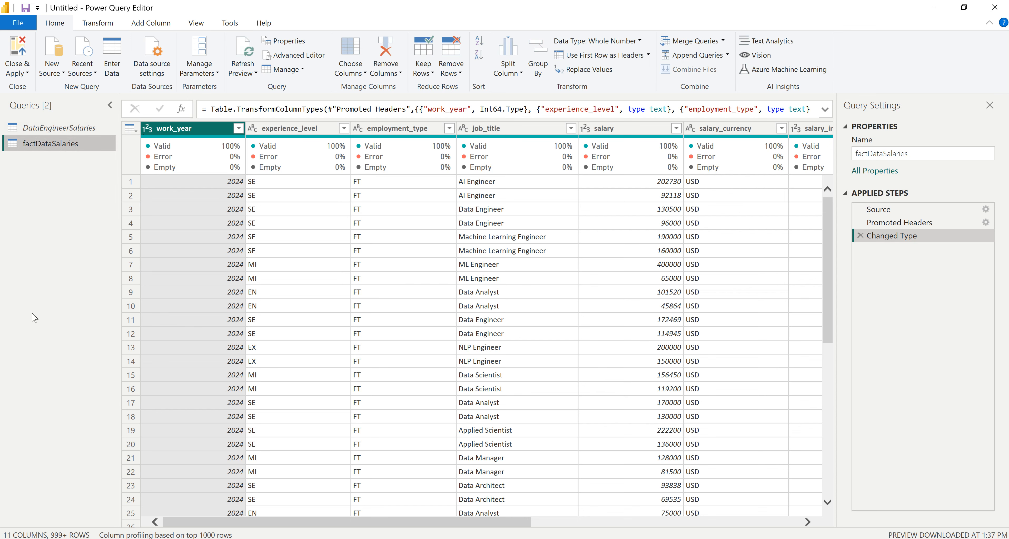
# - Duplicate the factDataSalaries query and name the copy dim_experience_level
pyautogui.click(309, 130)
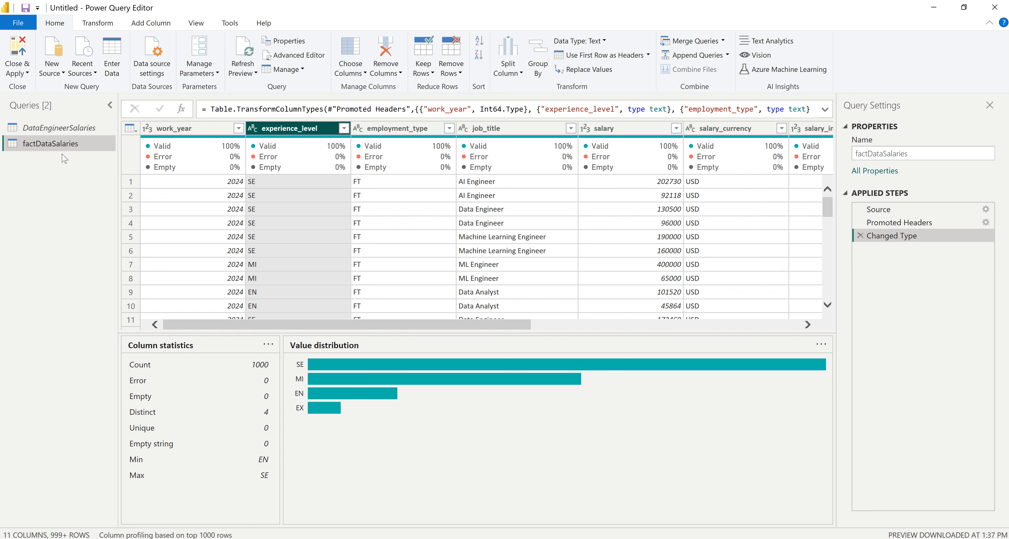
pyautogui.rightClick(46, 144)
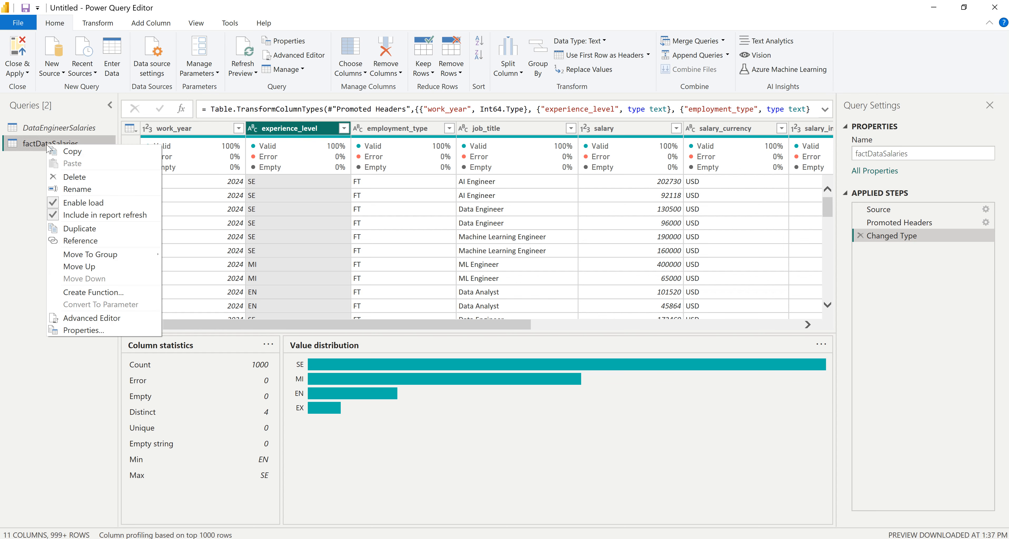
pyautogui.click(71, 233)
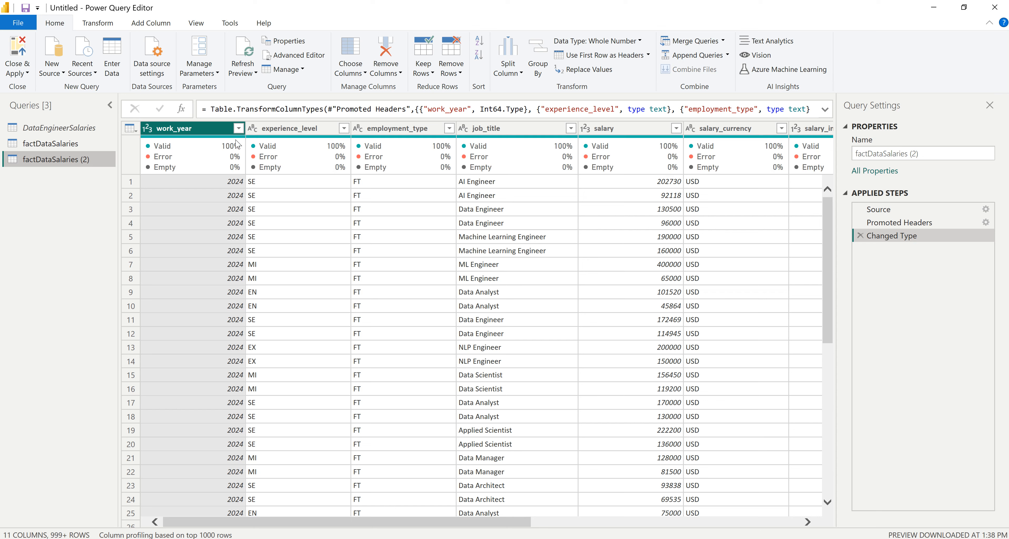
pyautogui.doubleClick(61, 161)
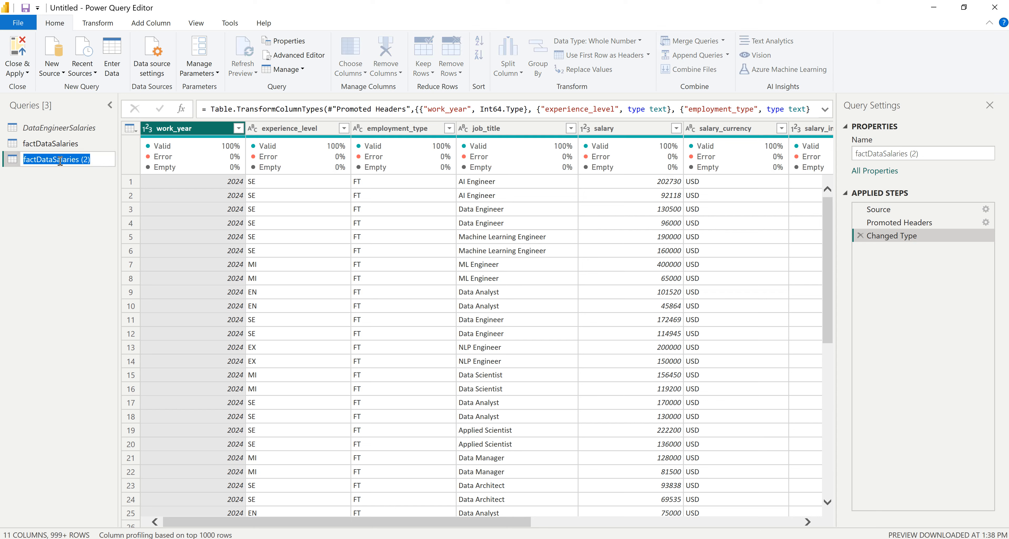
pyautogui.write('dim_experience_leve')
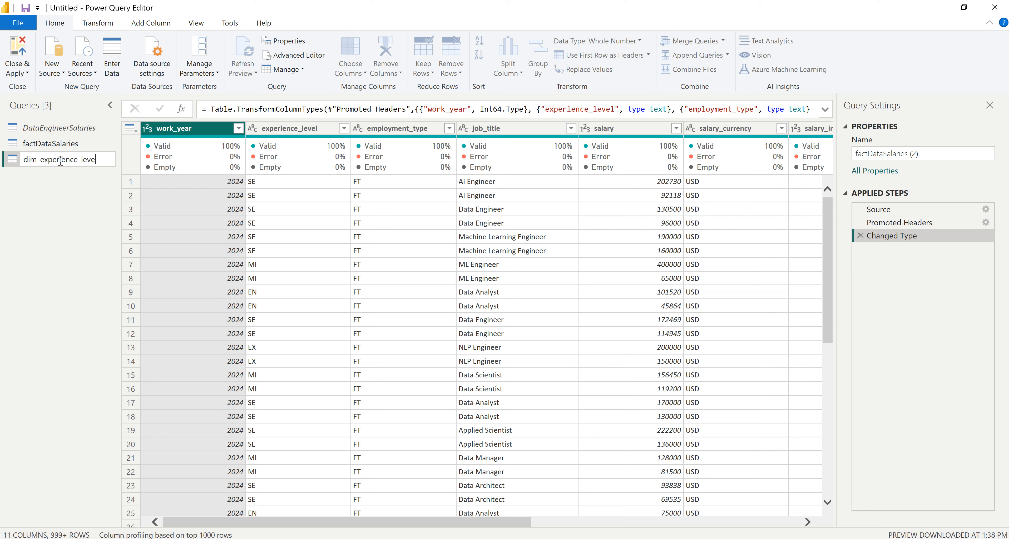
pyautogui.press('Return')
# - Keep only the experience_level column in dim_experience_level and remove its duplicate values
pyautogui.click(305, 130)
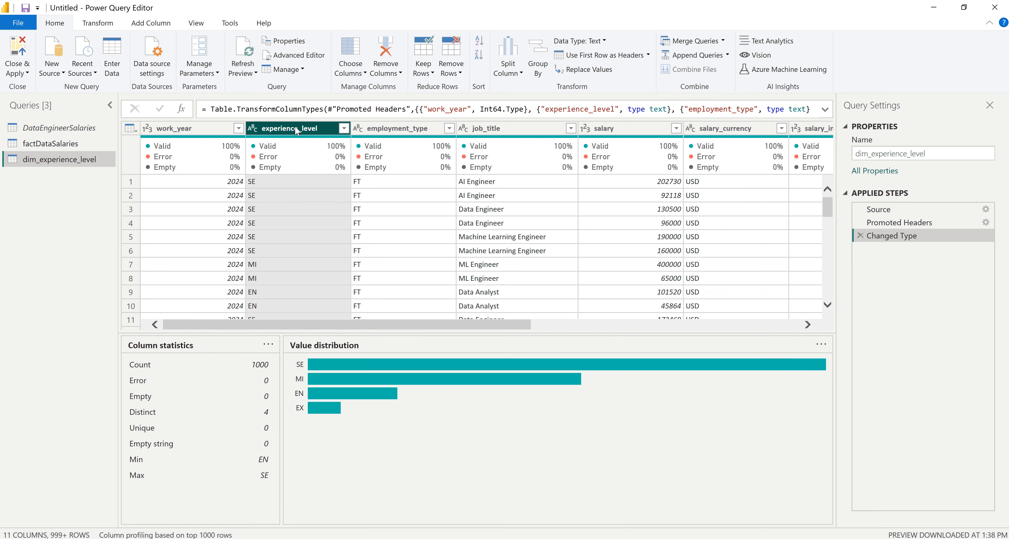
pyautogui.rightClick(296, 127)
pyautogui.click(317, 159)
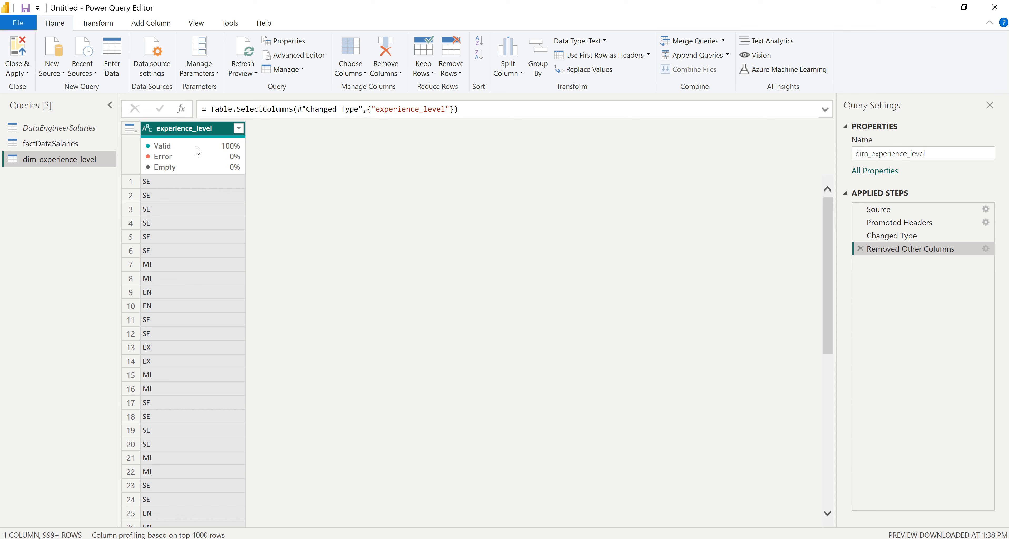
pyautogui.rightClick(191, 128)
pyautogui.click(219, 196)
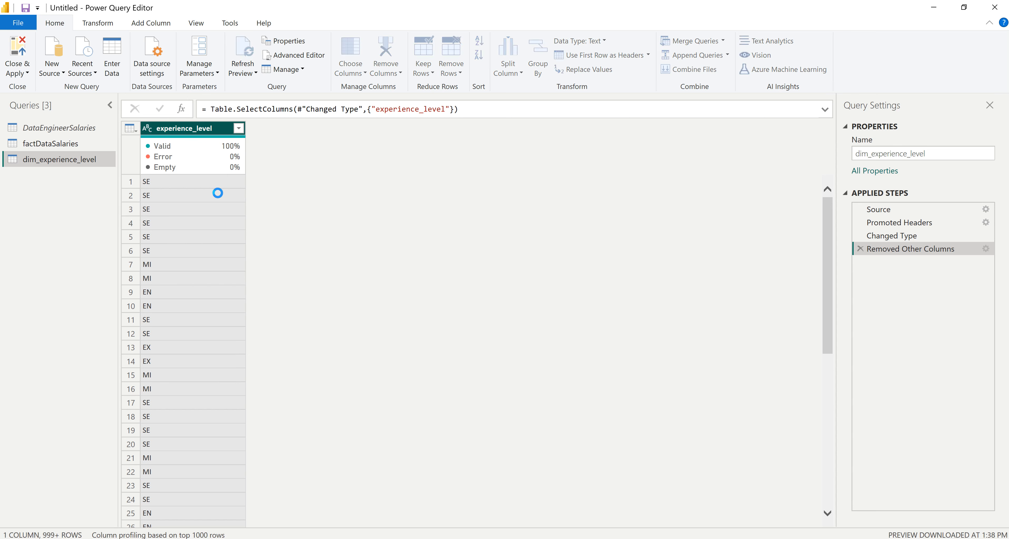
# - Add an index column starting from 1 to dim_experience_level, name it experience_level_id, and place it before experience_level
pyautogui.click(149, 25)
pyautogui.click(187, 55)
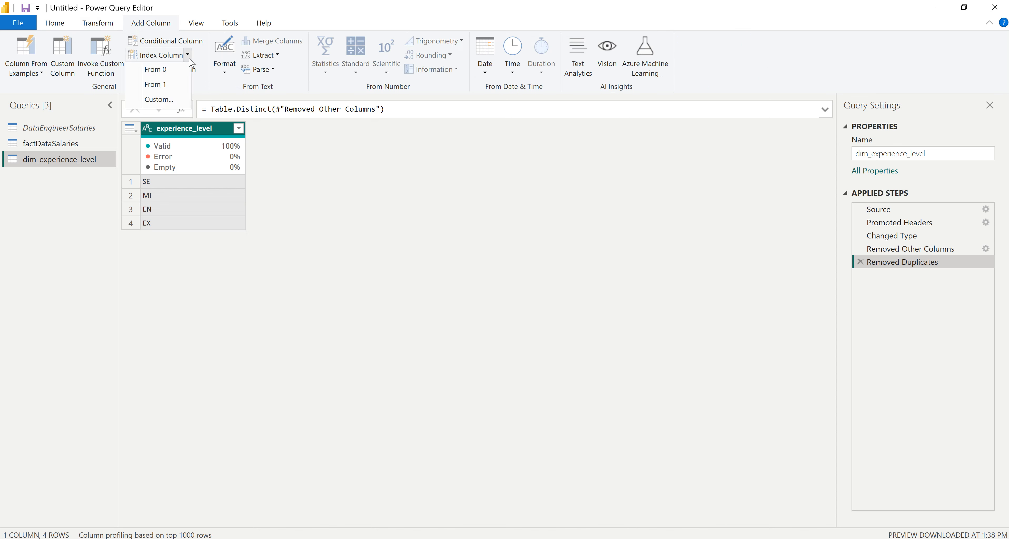
pyautogui.click(174, 87)
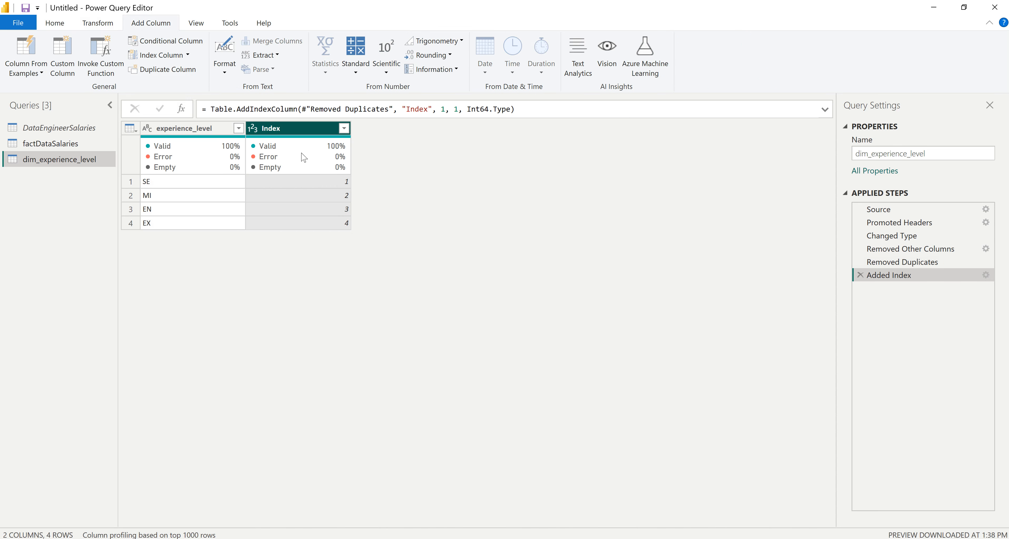
pyautogui.moveTo(279, 127); pyautogui.dragTo(313, 144)
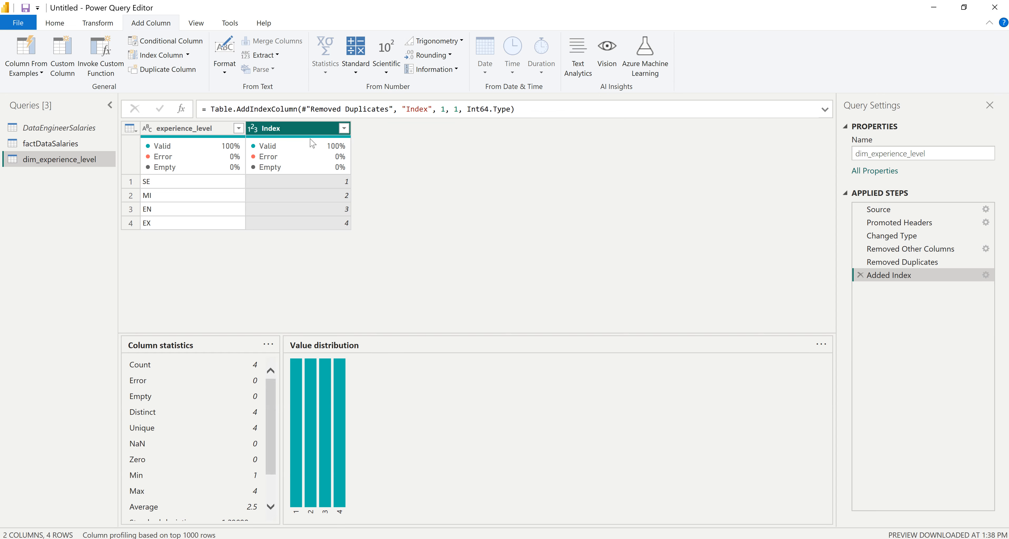
pyautogui.doubleClick(416, 110)
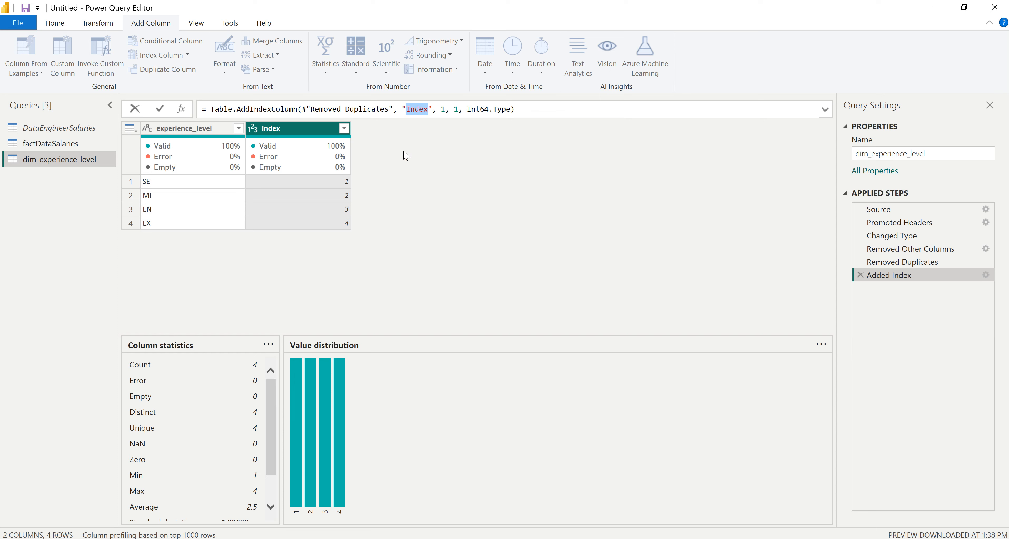
pyautogui.write('experience_')
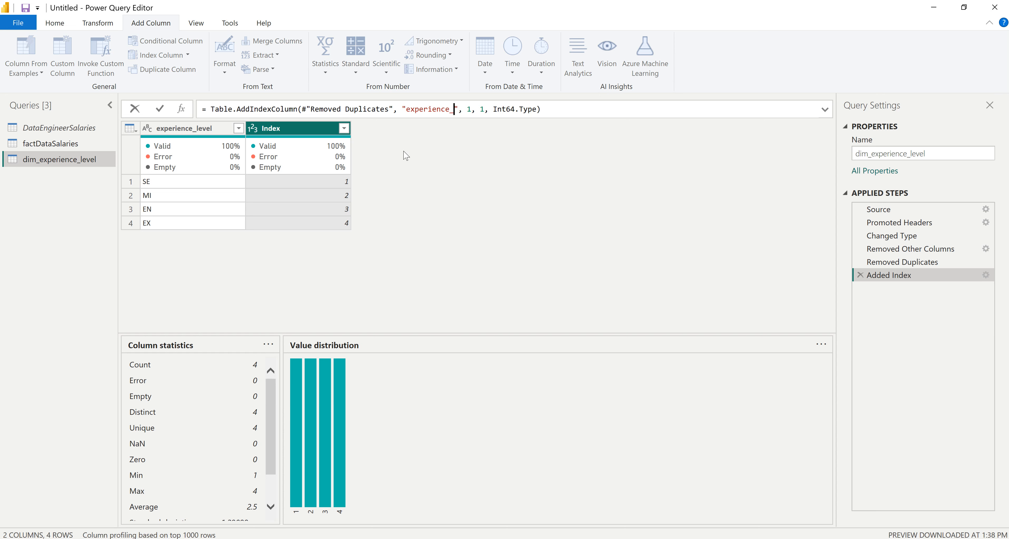
pyautogui.write('level_id')
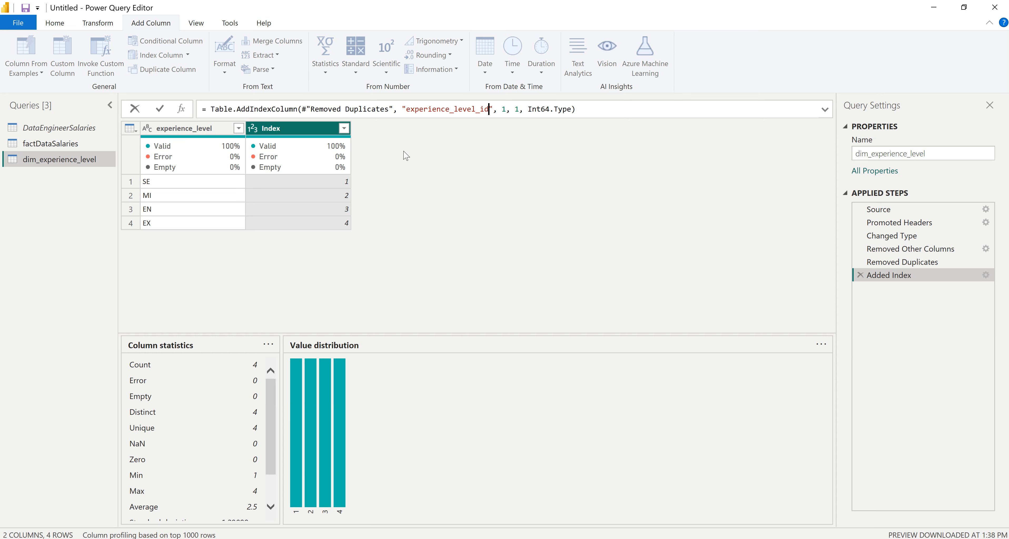
pyautogui.press('Return')
pyautogui.moveTo(313, 133); pyautogui.dragTo(204, 135)
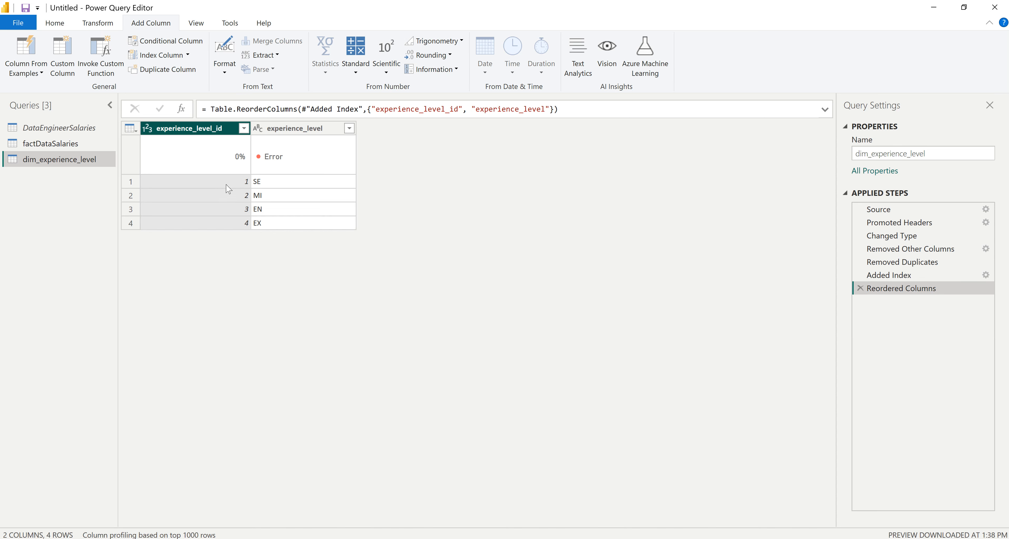
# - Duplicate the factDataSalaries query and name the copy dim_employment_type
pyautogui.click(55, 145)
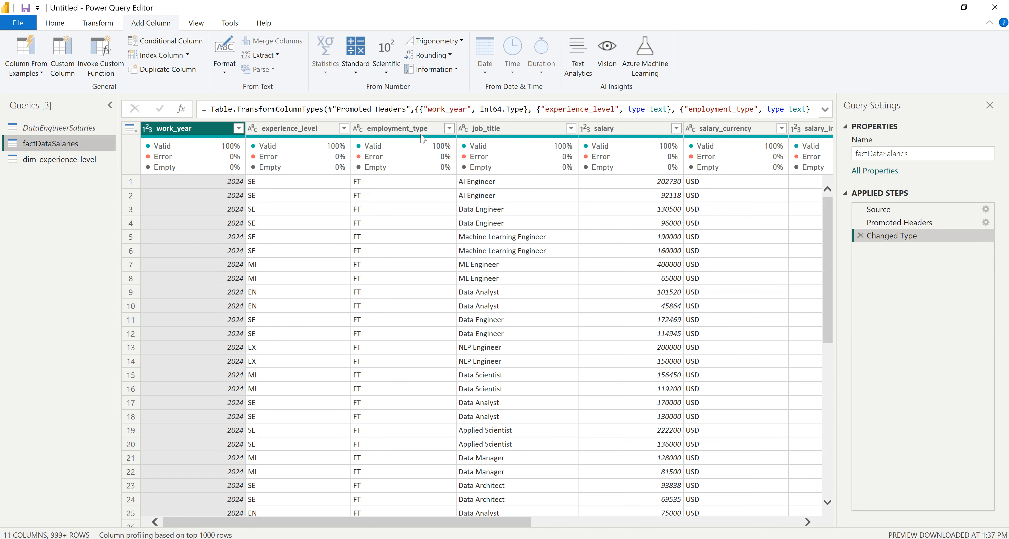
pyautogui.rightClick(63, 149)
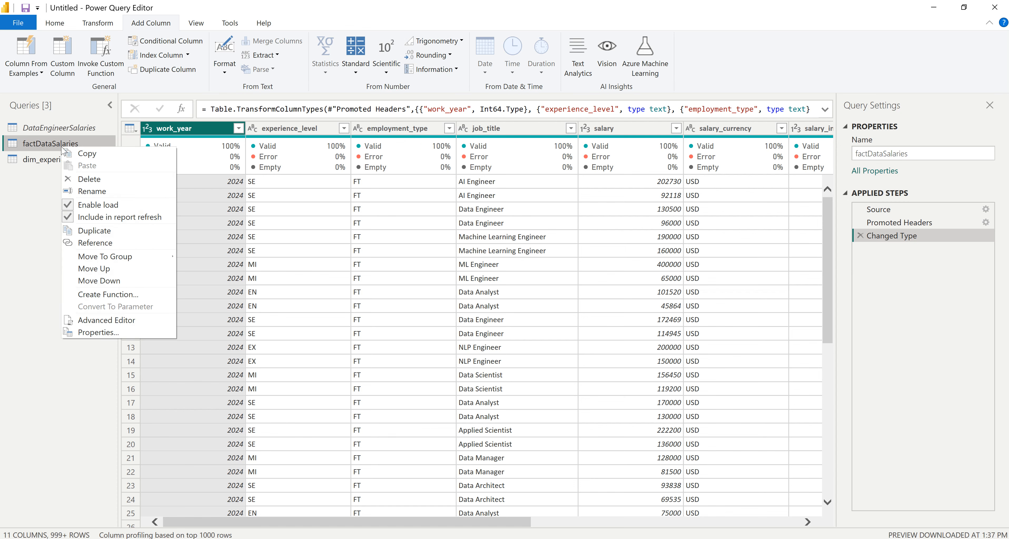
pyautogui.click(91, 231)
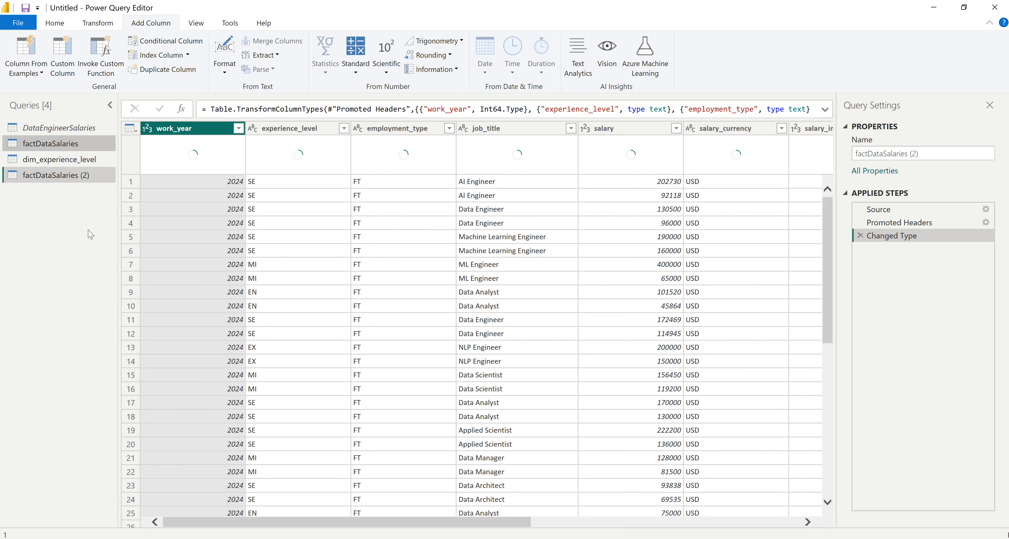
pyautogui.click(58, 178)
pyautogui.doubleClick(59, 178)
pyautogui.write('dim_employment_')
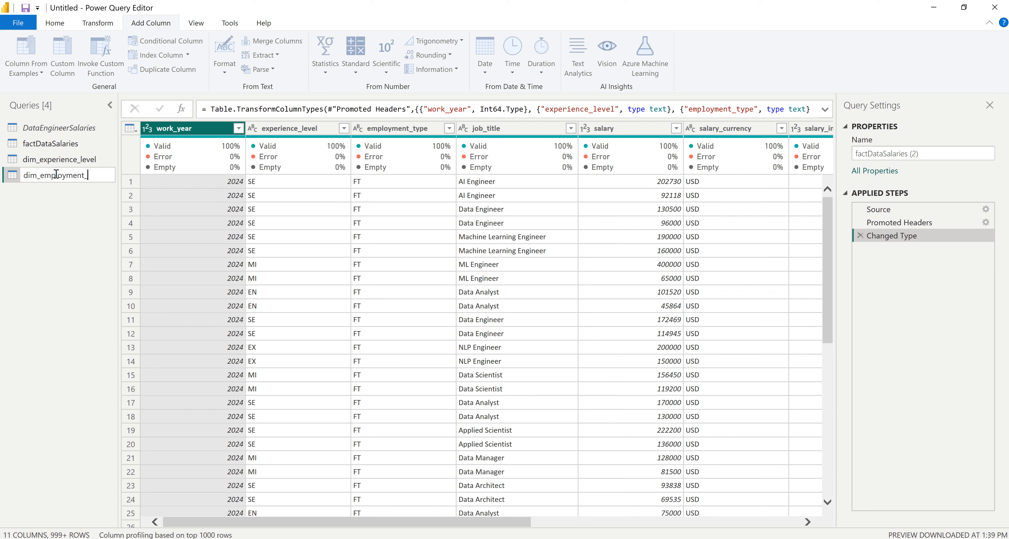
pyautogui.press('Return')
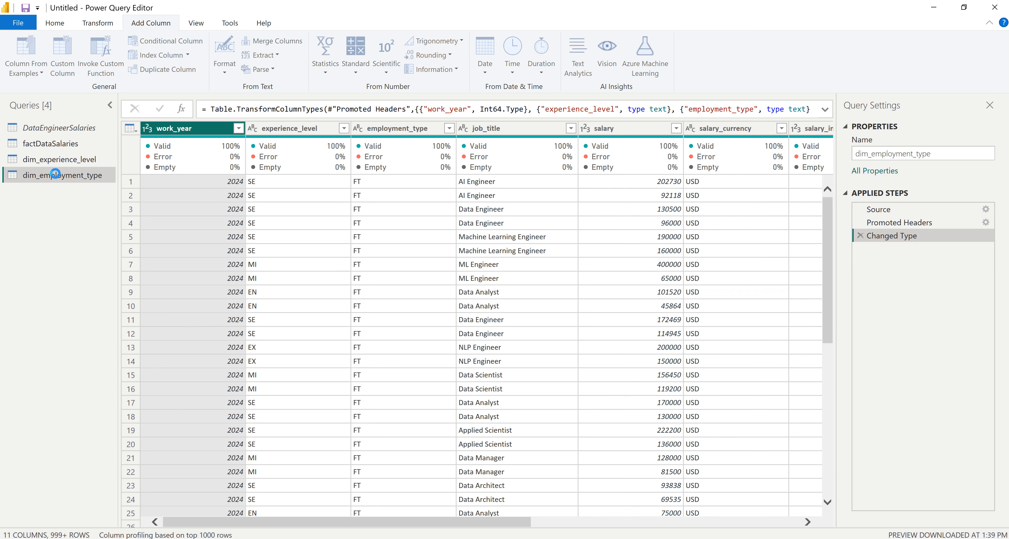
# - Keep only the employment_type column in dim_employment_type and remove its duplicate values
pyautogui.click(407, 129)
pyautogui.rightClick(409, 130)
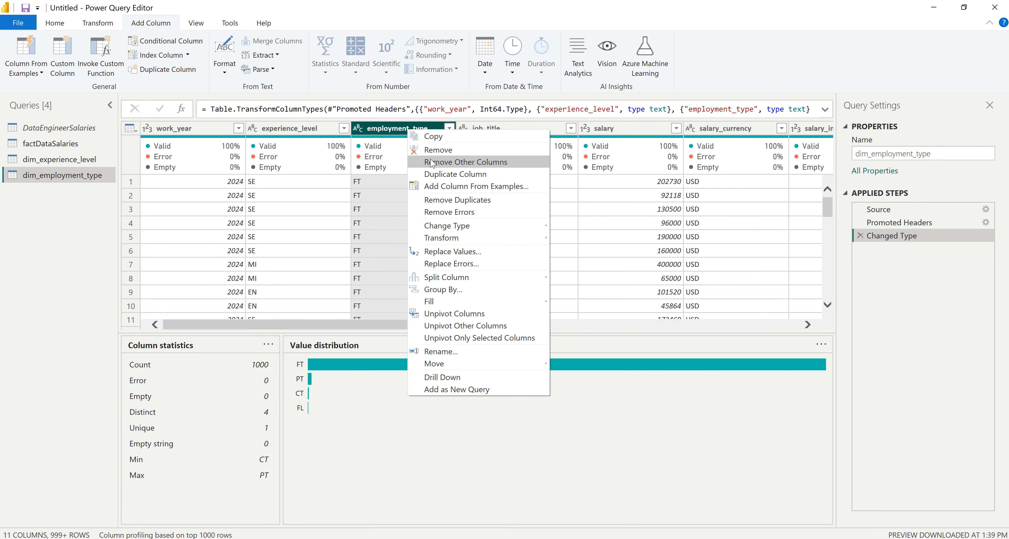
pyautogui.click(440, 163)
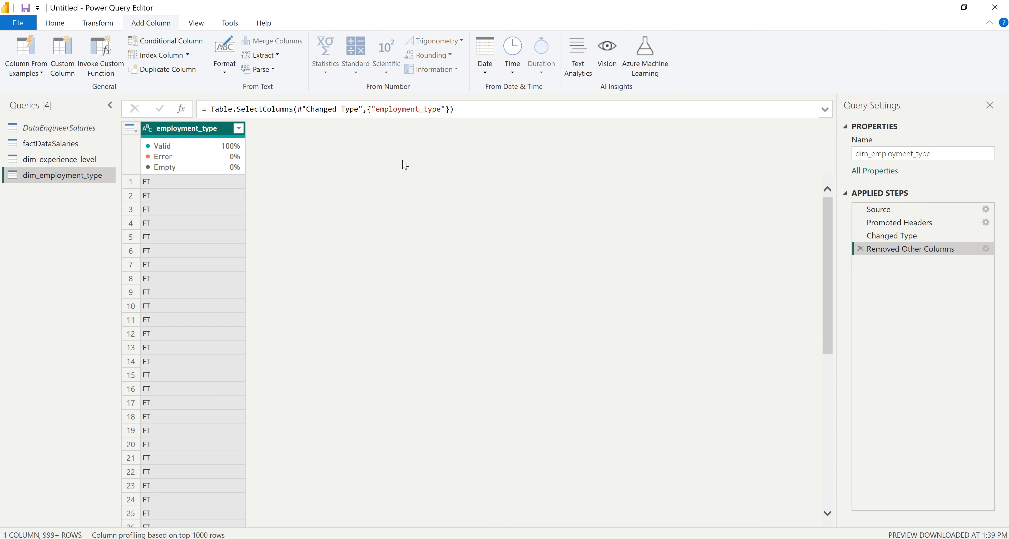
pyautogui.rightClick(196, 133)
pyautogui.click(225, 203)
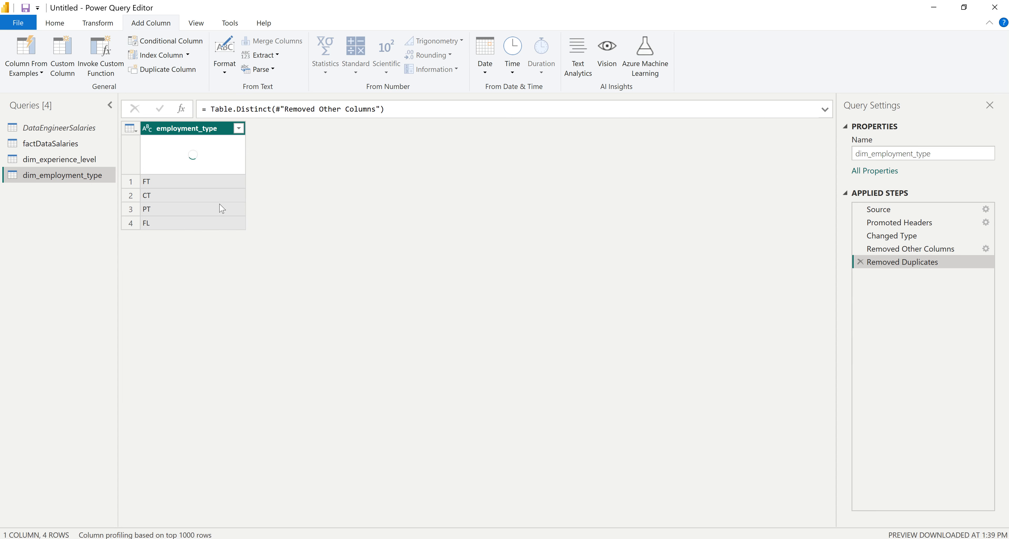
# - Add an index column starting from 1 to dim_employment_type, name it employment_type_id, and place it before employment_type
pyautogui.click(188, 54)
pyautogui.click(167, 85)
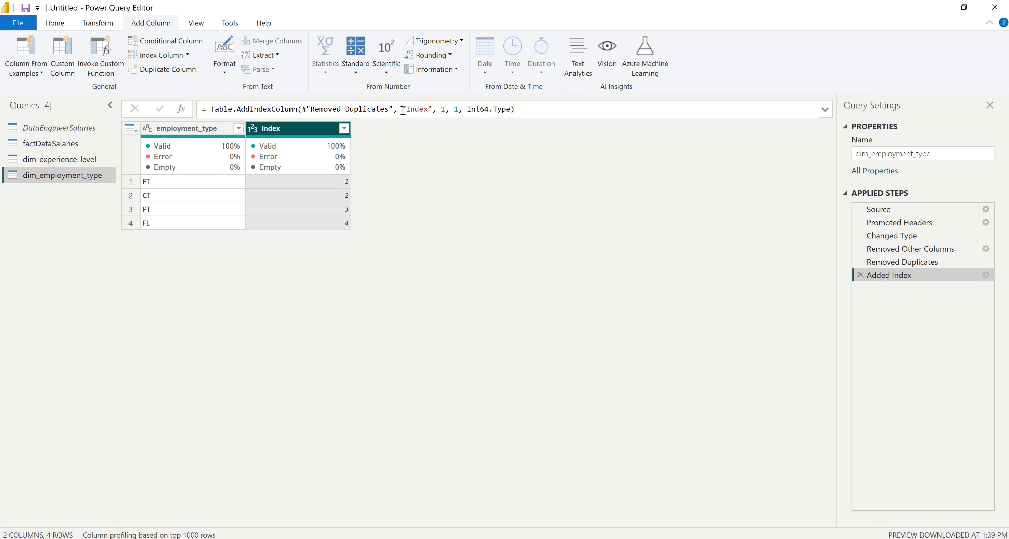
pyautogui.moveTo(428, 107); pyautogui.dragTo(406, 108)
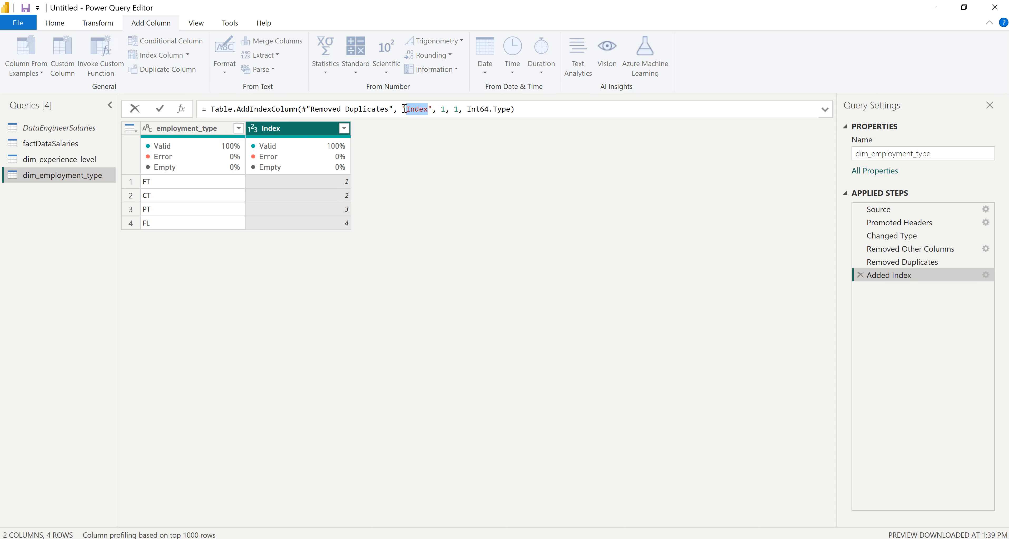
pyautogui.write('employment_type_id')
pyautogui.press('Return')
pyautogui.moveTo(296, 135); pyautogui.dragTo(137, 138)
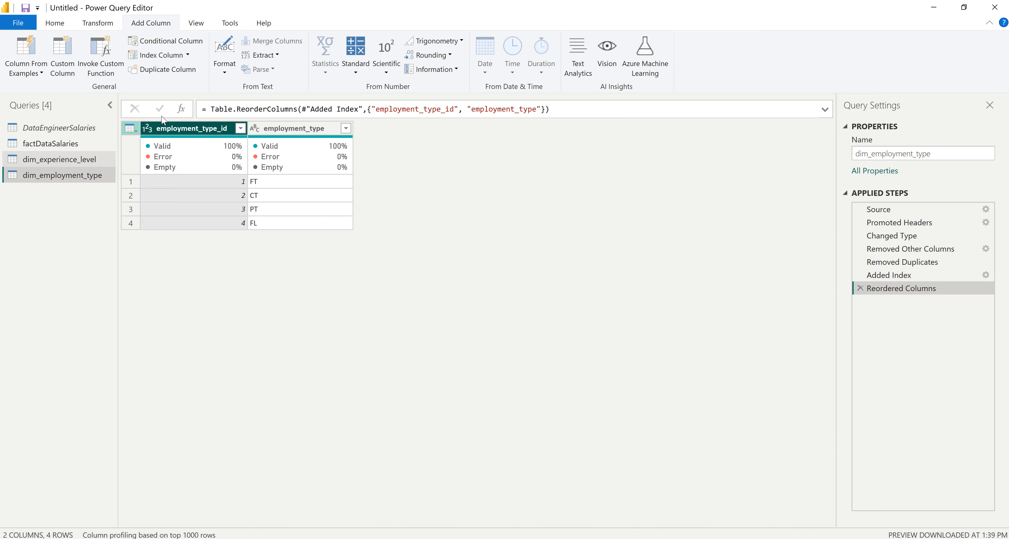
# - Duplicate the factDataSalaries query and name the copy dim_job_title
pyautogui.click(60, 144)
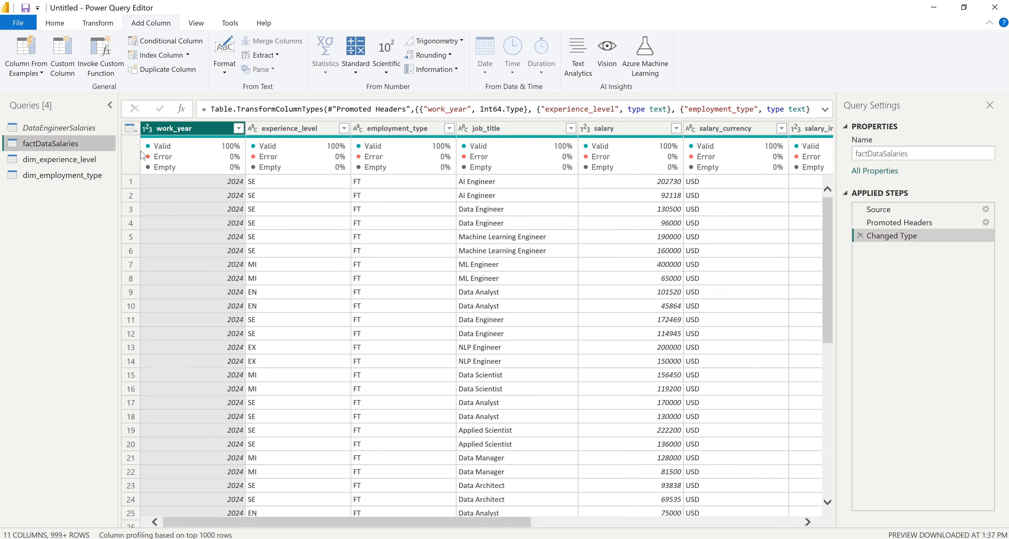
pyautogui.rightClick(61, 144)
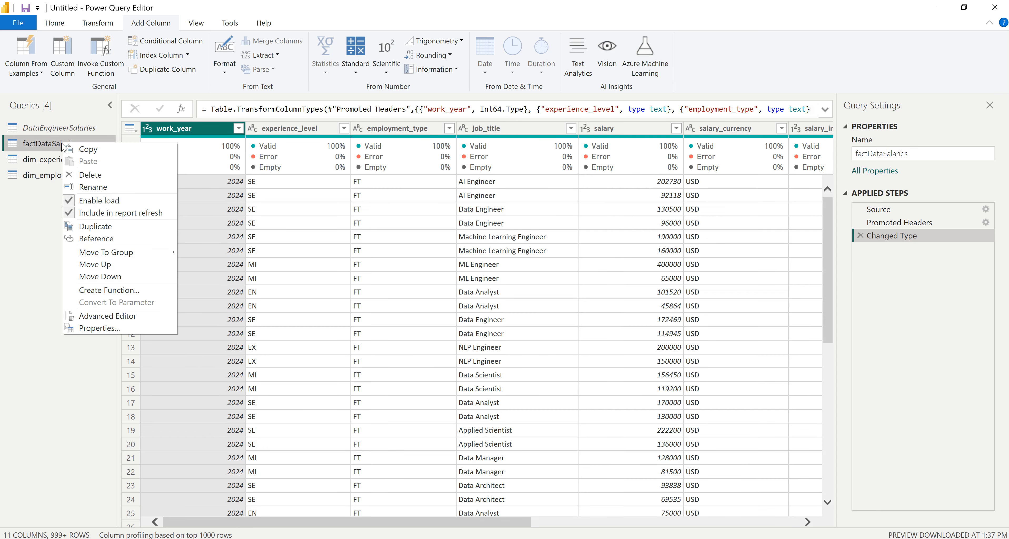
pyautogui.click(95, 227)
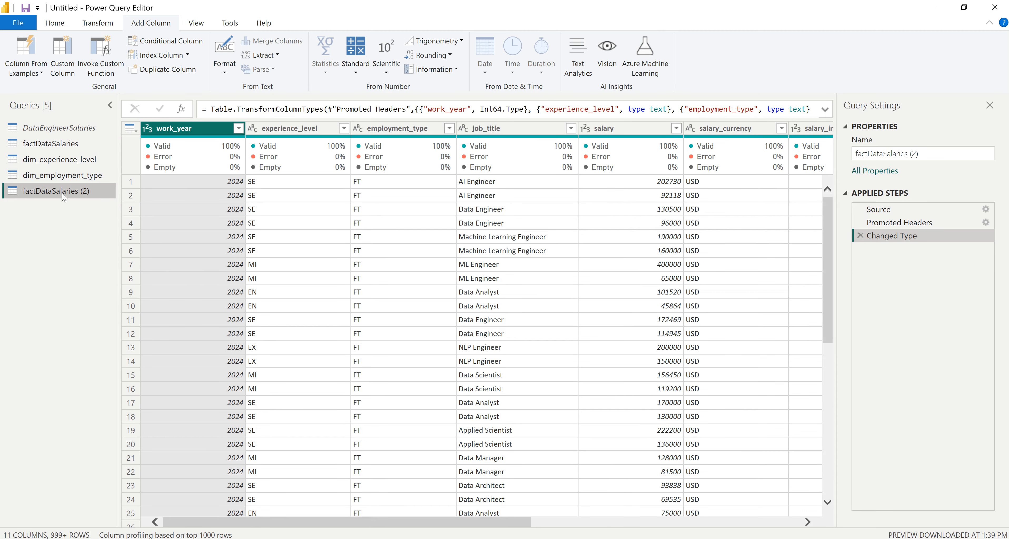
pyautogui.doubleClick(61, 191)
pyautogui.write('dim_job_title')
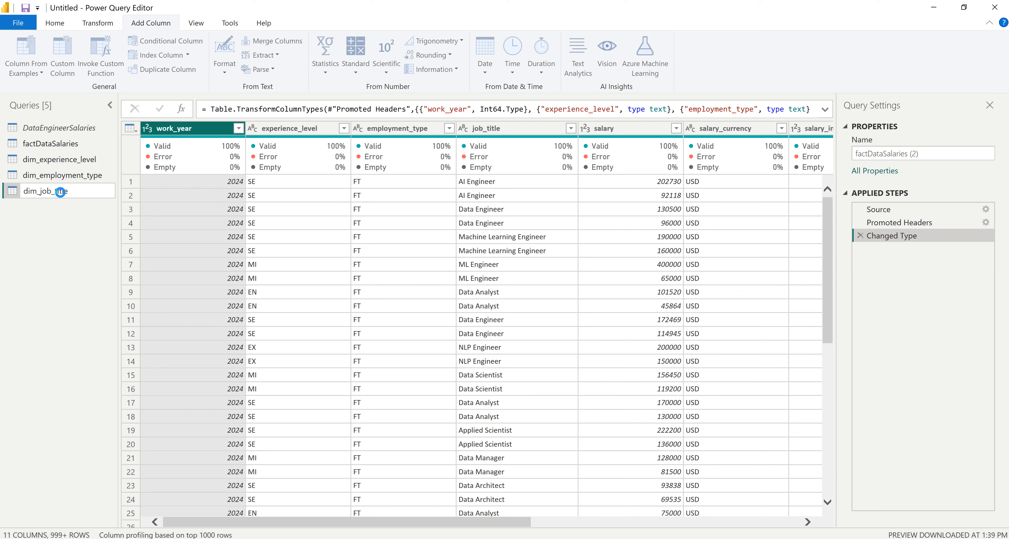
pyautogui.press('Return')
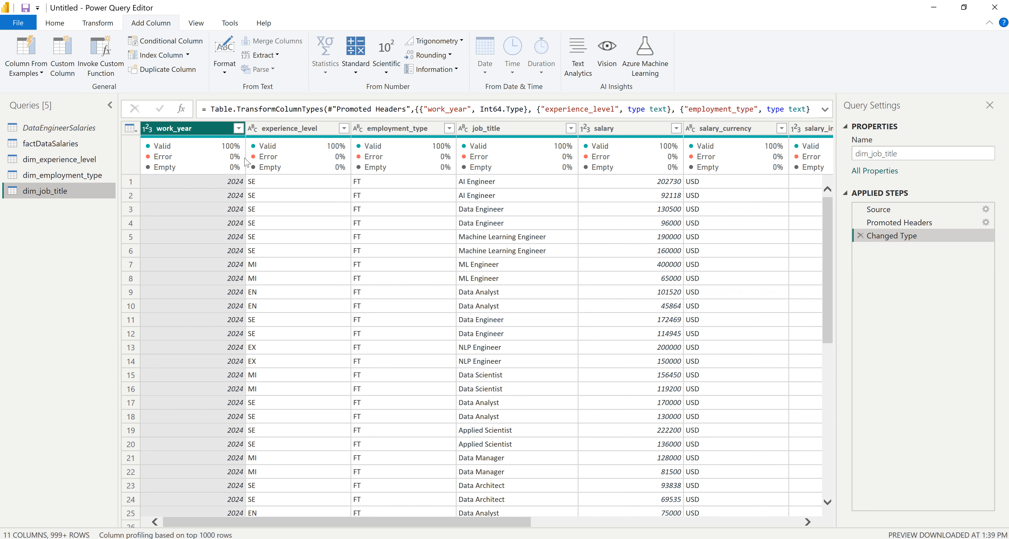
# - Keep only the job_title column in dim_job_title and remove its duplicate values
pyautogui.click(497, 127)
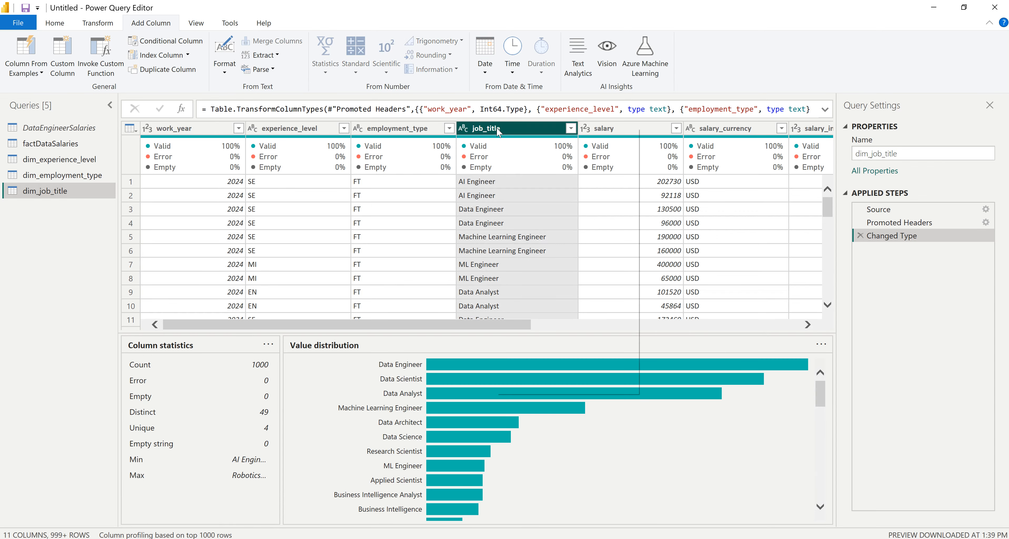
pyautogui.rightClick(494, 126)
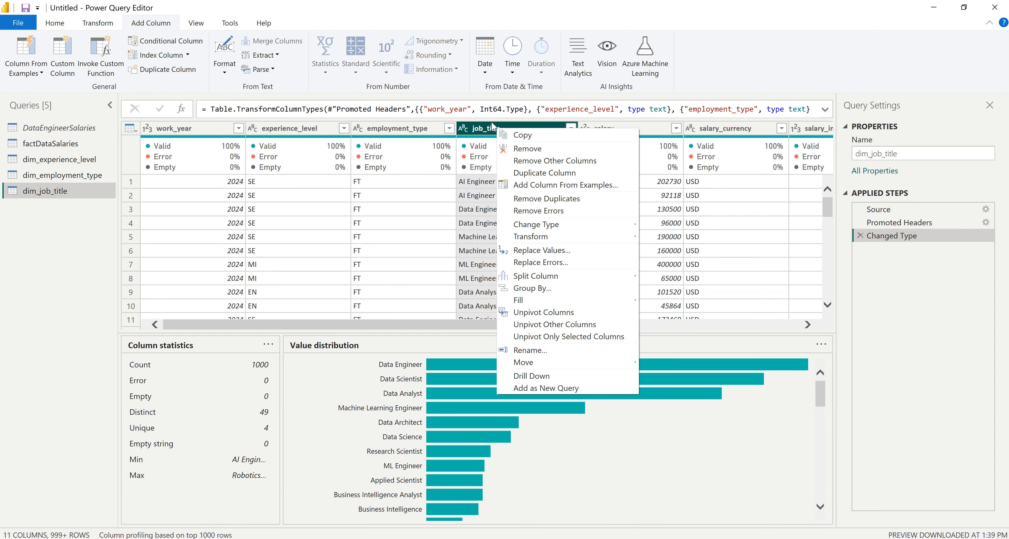
pyautogui.click(564, 160)
pyautogui.rightClick(196, 129)
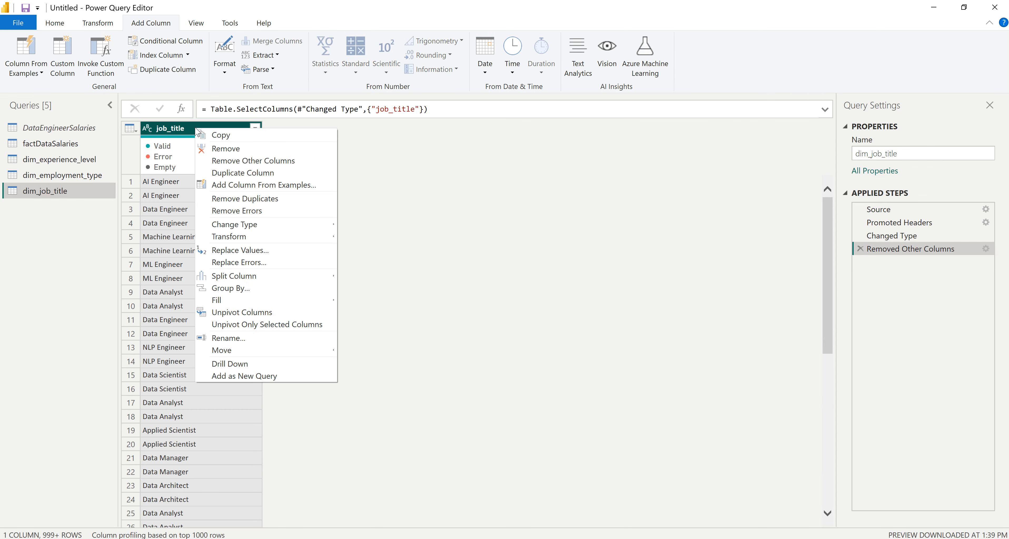
pyautogui.click(235, 200)
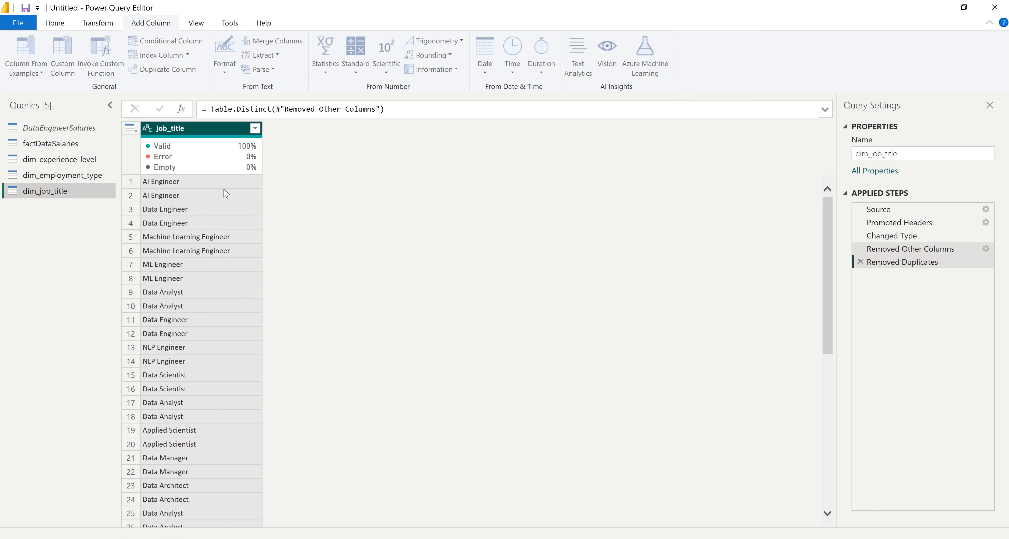
# - Add an index column starting from 1 to dim_job_title, name it job_title_id, and place it before job_title
pyautogui.click(188, 56)
pyautogui.click(165, 85)
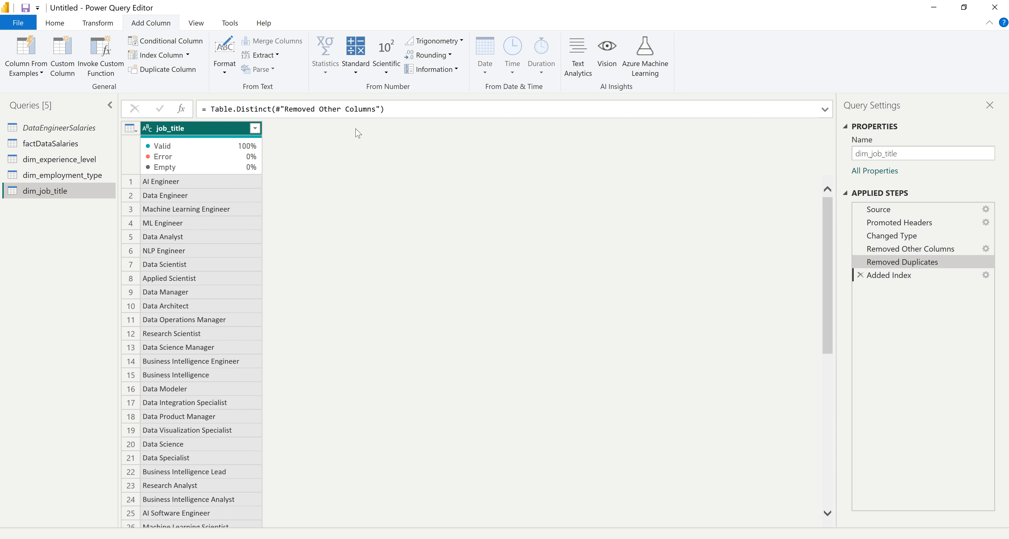
pyautogui.moveTo(429, 108); pyautogui.dragTo(407, 109)
pyautogui.write('Jo')
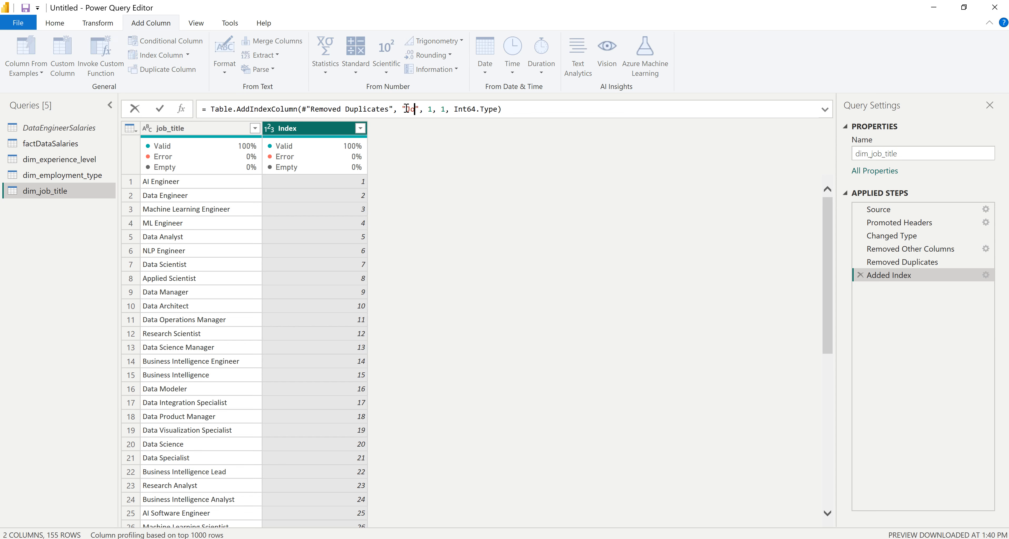
pyautogui.write('b_title_id')
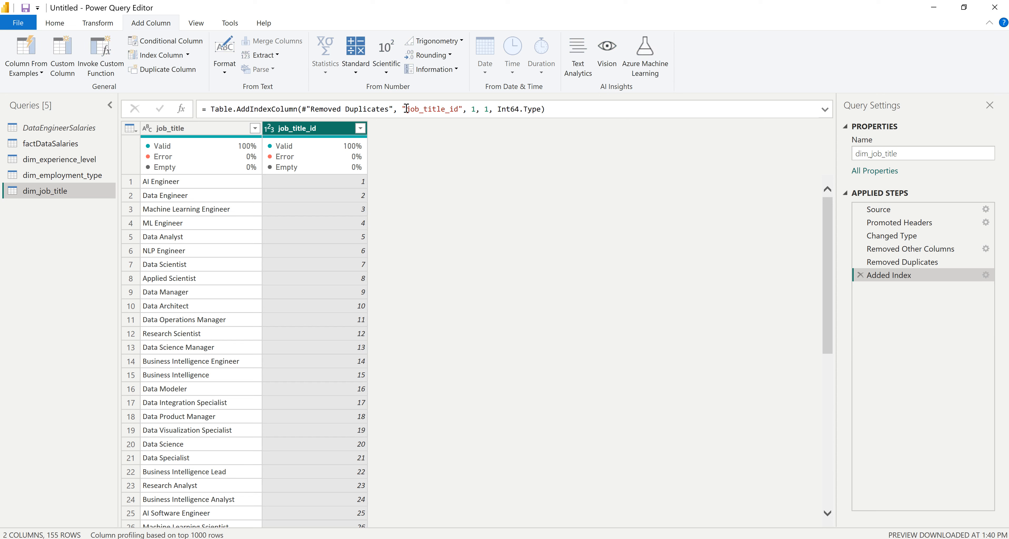
pyautogui.moveTo(298, 129); pyautogui.dragTo(159, 166)
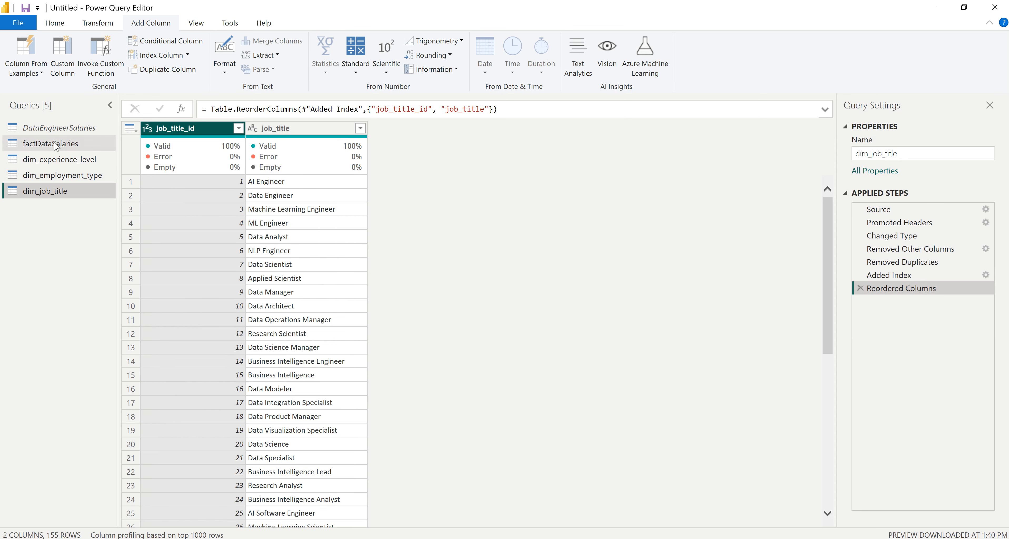
# - Duplicate the factDataSalaries query and name the copy dim_employee_residence
pyautogui.click(54, 142)
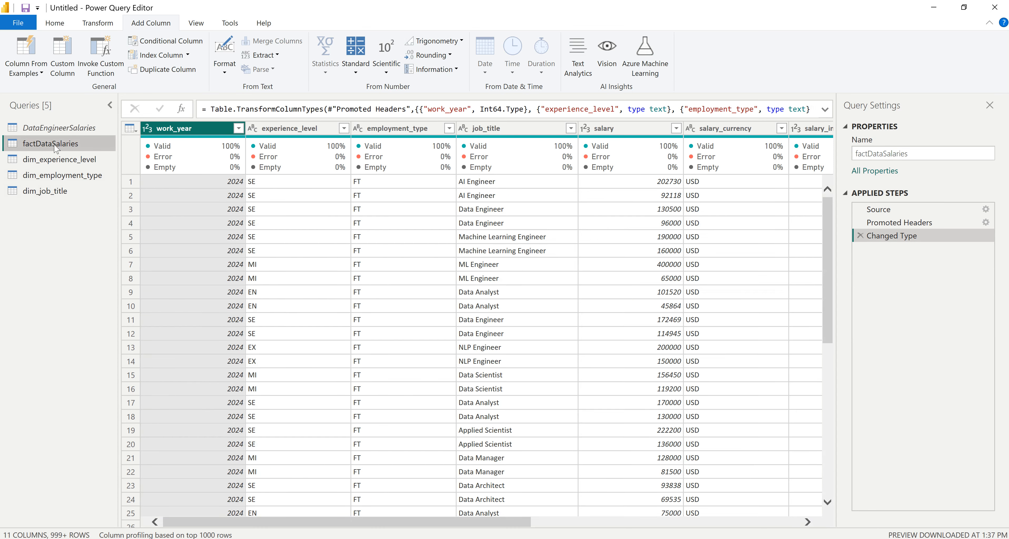
pyautogui.moveTo(486, 525); pyautogui.dragTo(739, 535)
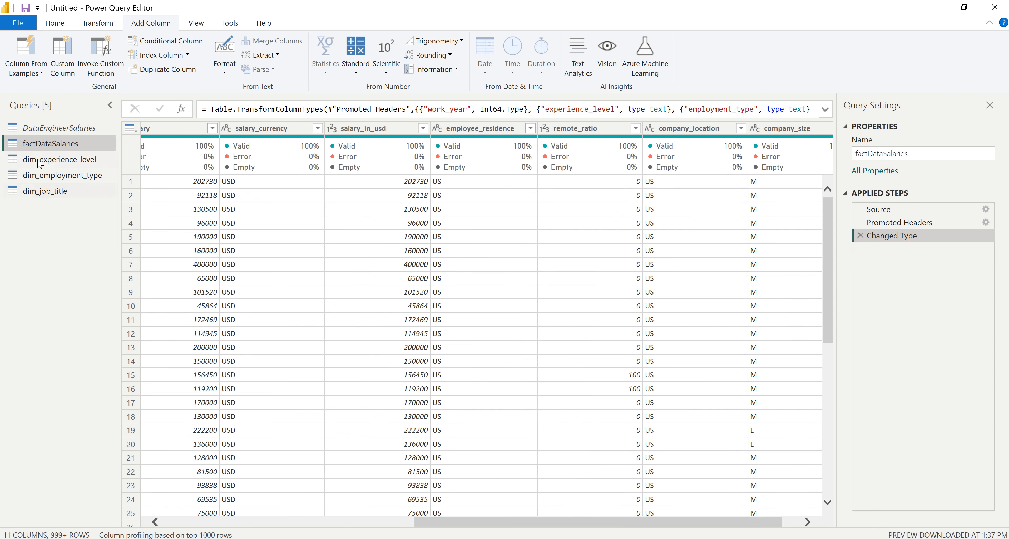
pyautogui.rightClick(44, 144)
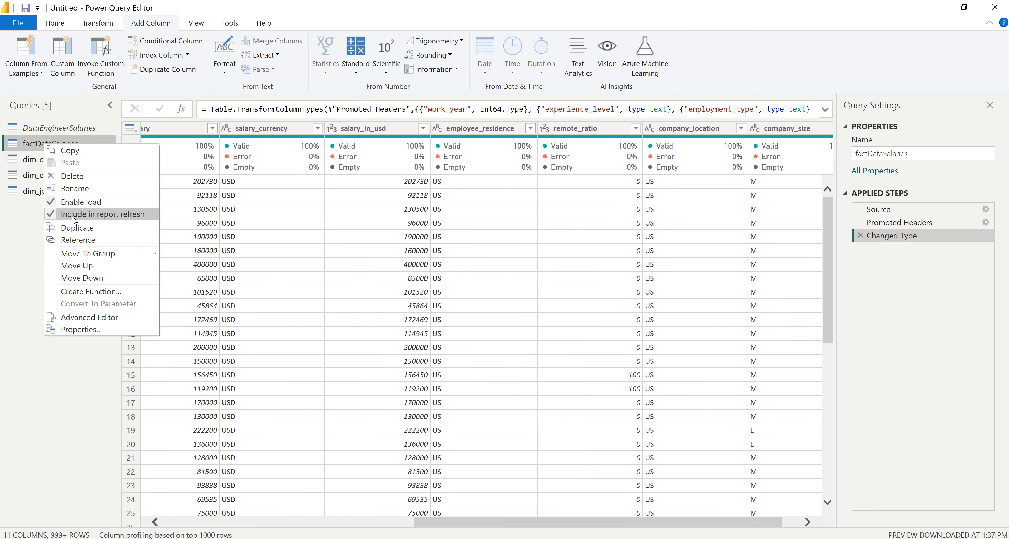
pyautogui.click(77, 227)
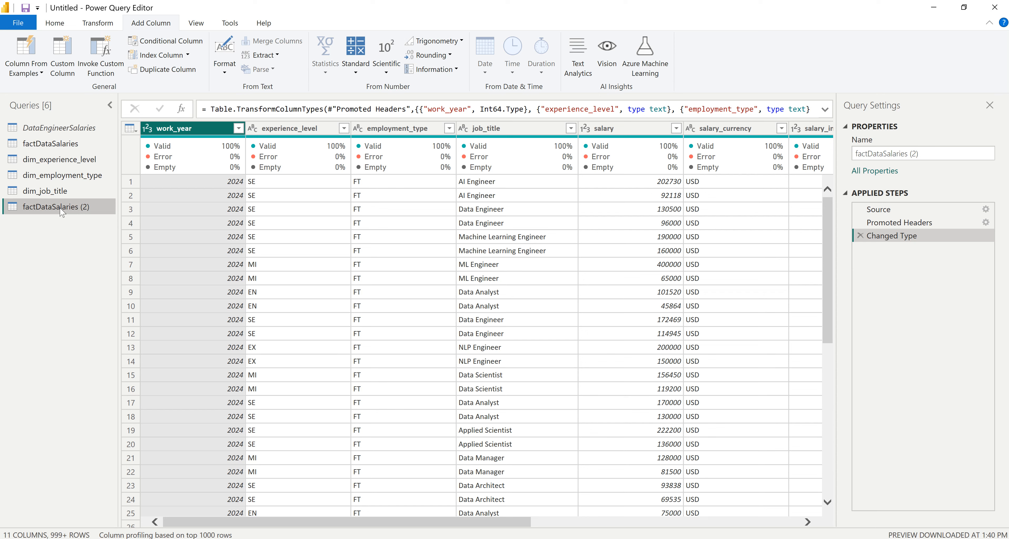
pyautogui.doubleClick(60, 208)
pyautogui.write('dim_employee_residence')
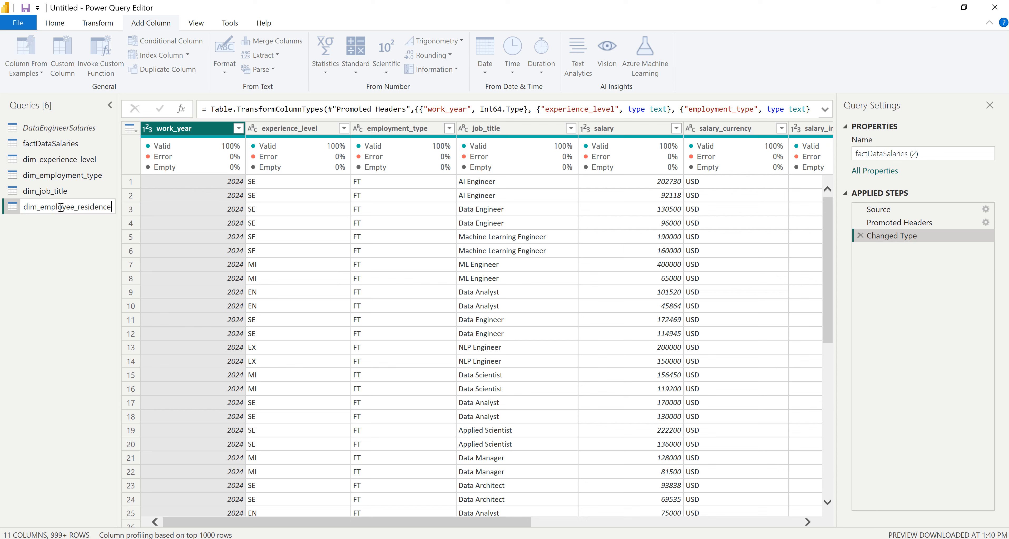
pyautogui.press('Return')
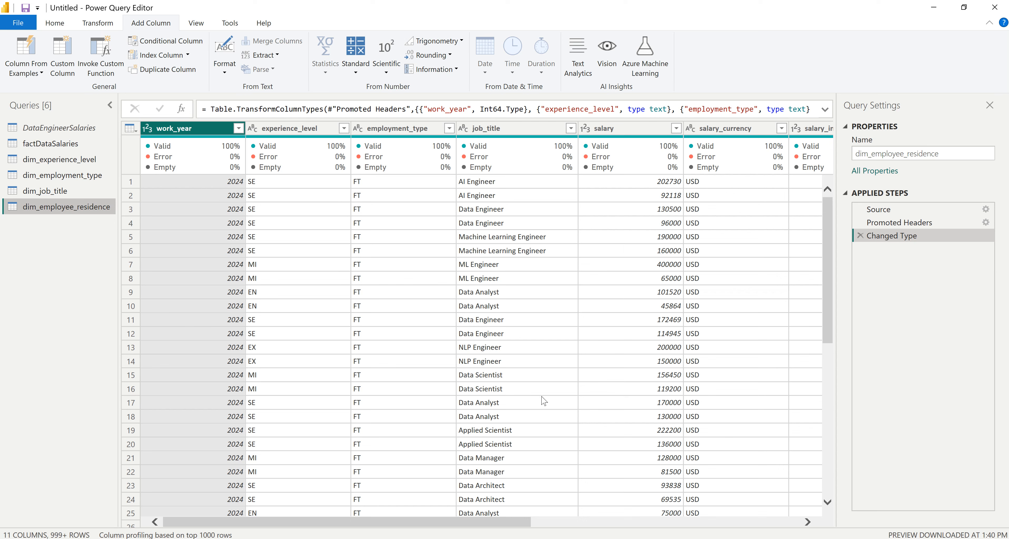
# - Keep only the employee_residence column in dim_employee_residence and remove its duplicate values
pyautogui.moveTo(480, 518); pyautogui.dragTo(665, 519)
pyautogui.click(596, 131)
pyautogui.rightClick(595, 131)
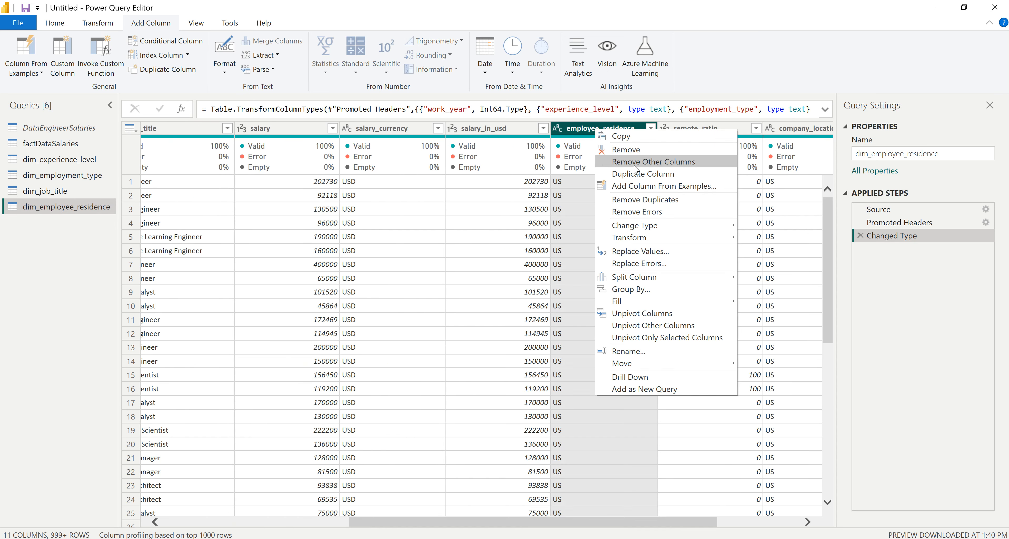
pyautogui.click(649, 163)
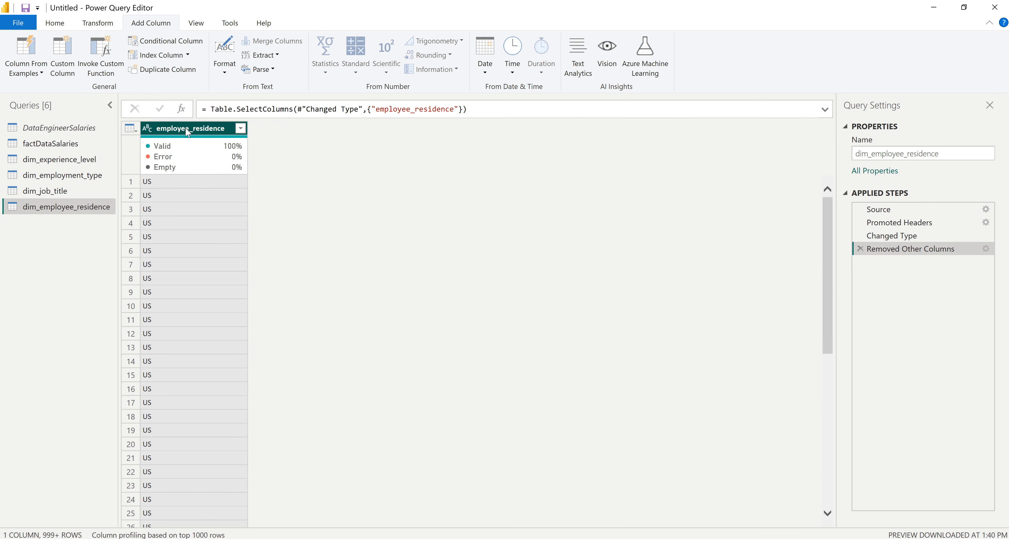
pyautogui.rightClick(185, 130)
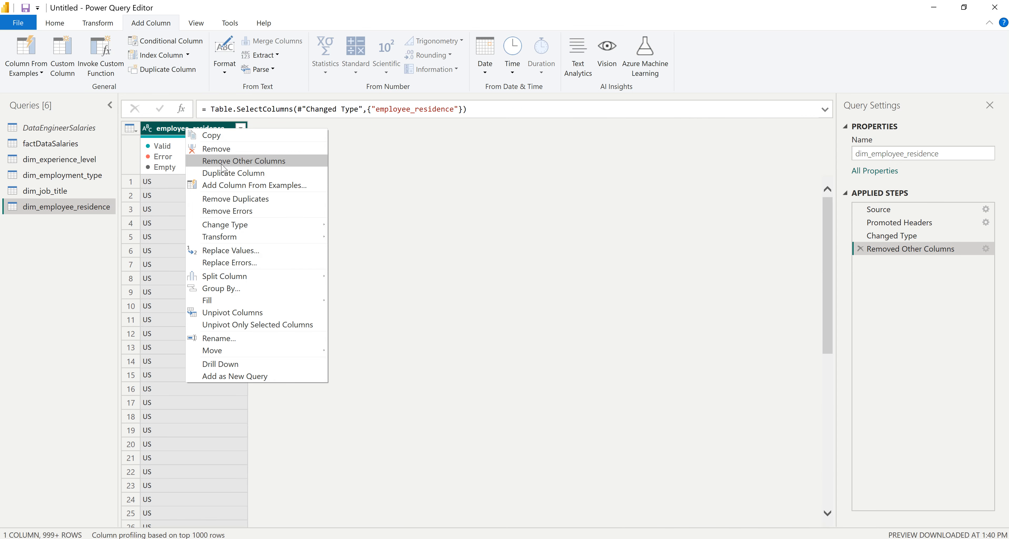
pyautogui.click(231, 199)
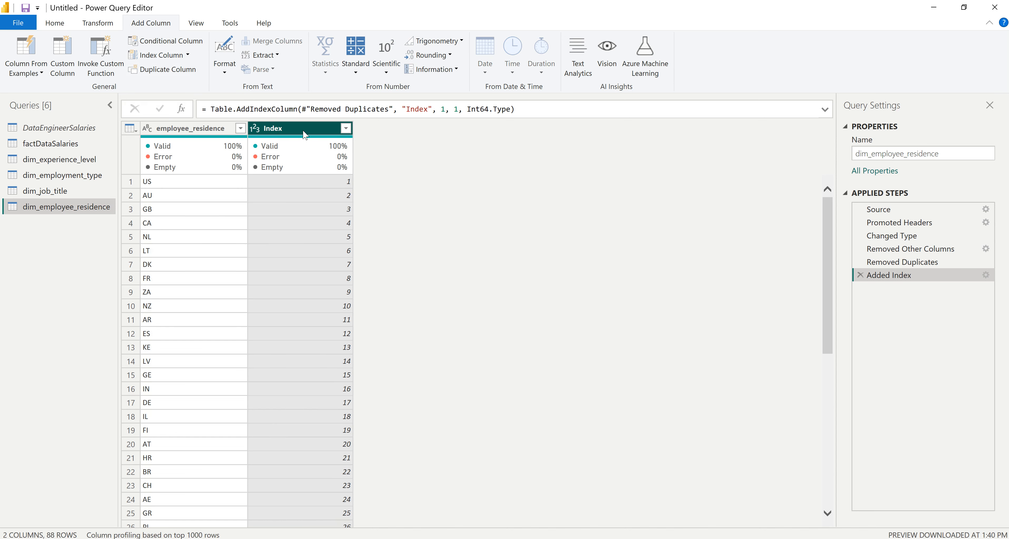
# - Name the index column in dim_employee_residence employee_residence_id and place it before employee_residence
pyautogui.moveTo(425, 109); pyautogui.dragTo(410, 109)
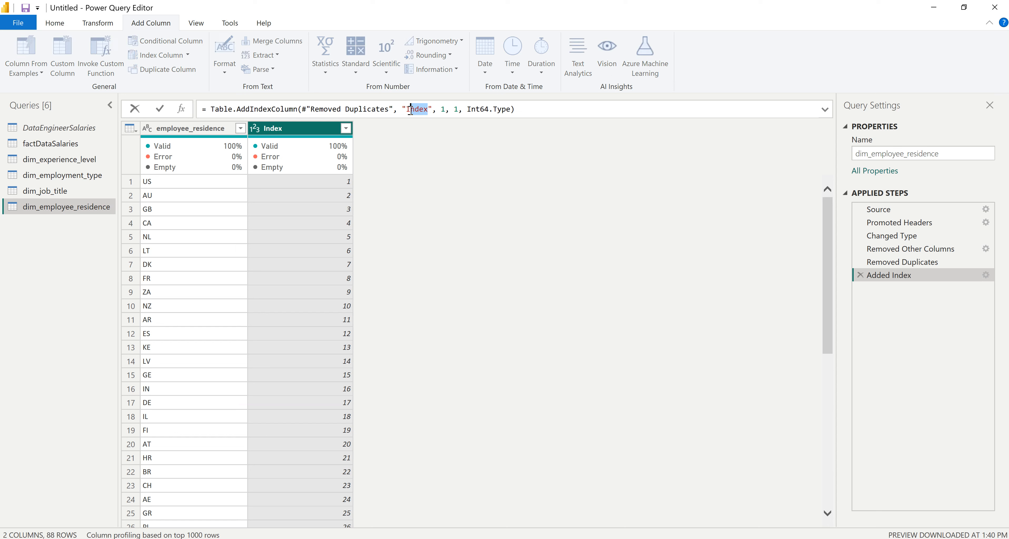
pyautogui.write('empl')
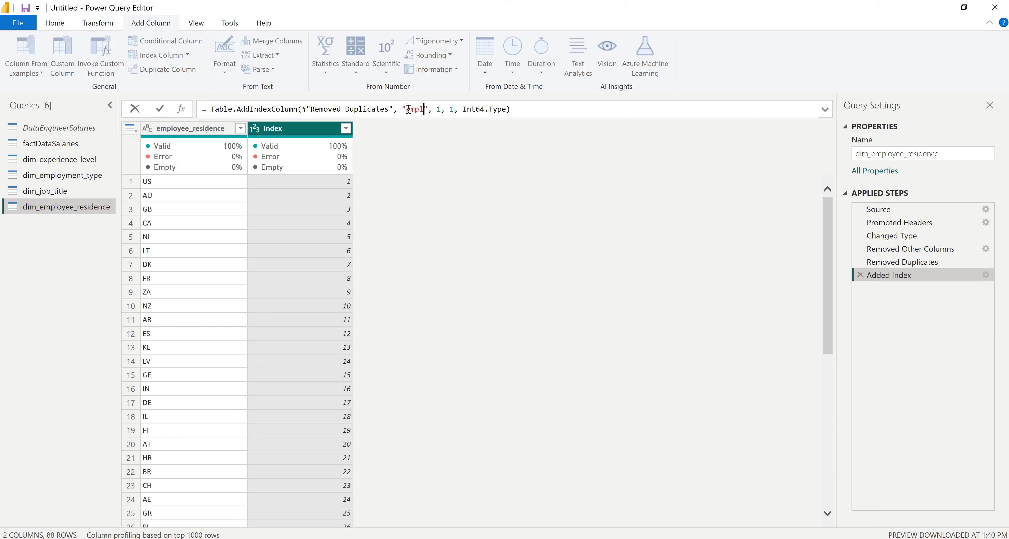
pyautogui.write('oyee_re')
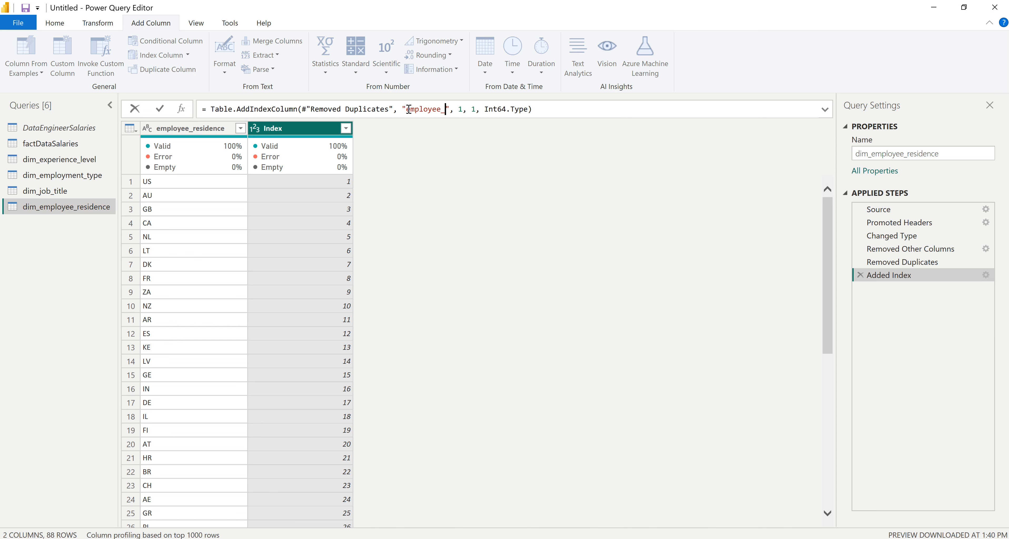
pyautogui.write('sidence')
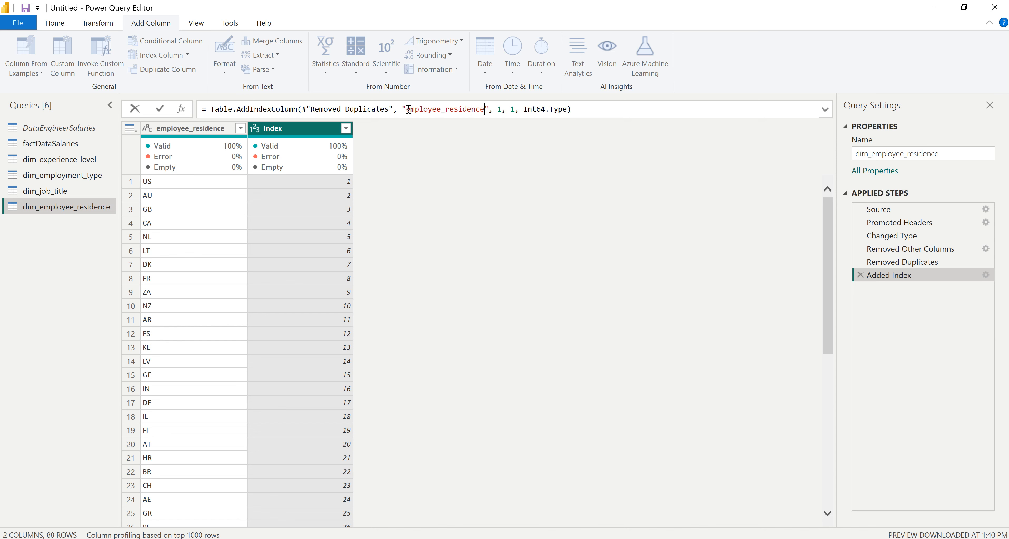
pyautogui.write('_id')
pyautogui.press('Return')
pyautogui.moveTo(299, 128); pyautogui.dragTo(188, 129)
# - Duplicate the factDataSalaries query twice to create two more copies for dimension tables
pyautogui.click(57, 148)
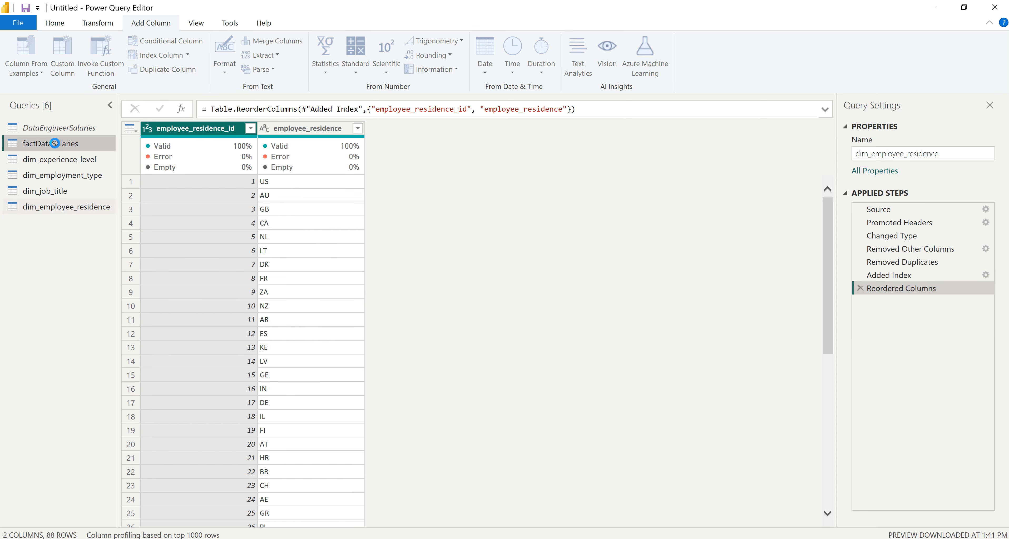
pyautogui.moveTo(497, 524); pyautogui.dragTo(791, 531)
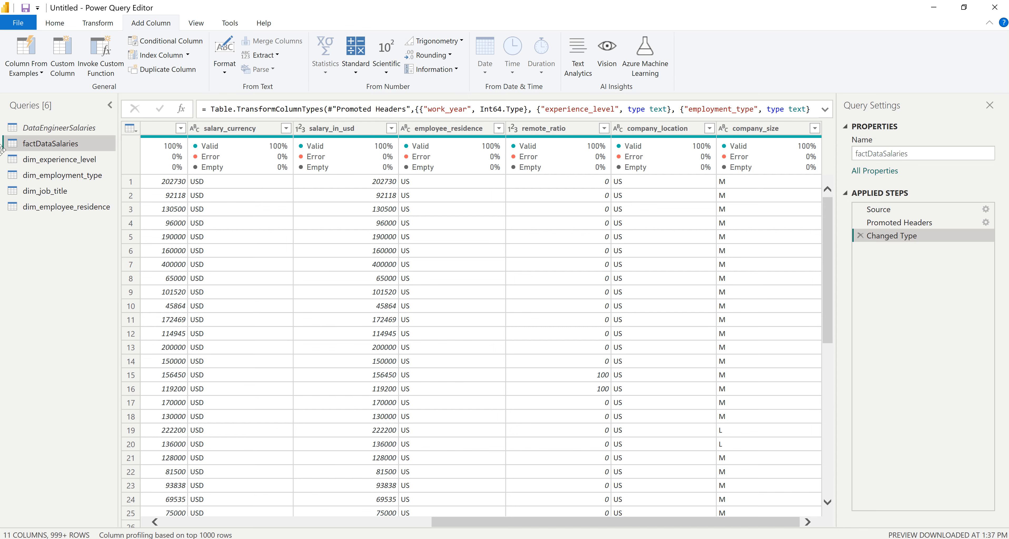
pyautogui.rightClick(64, 144)
pyautogui.click(94, 230)
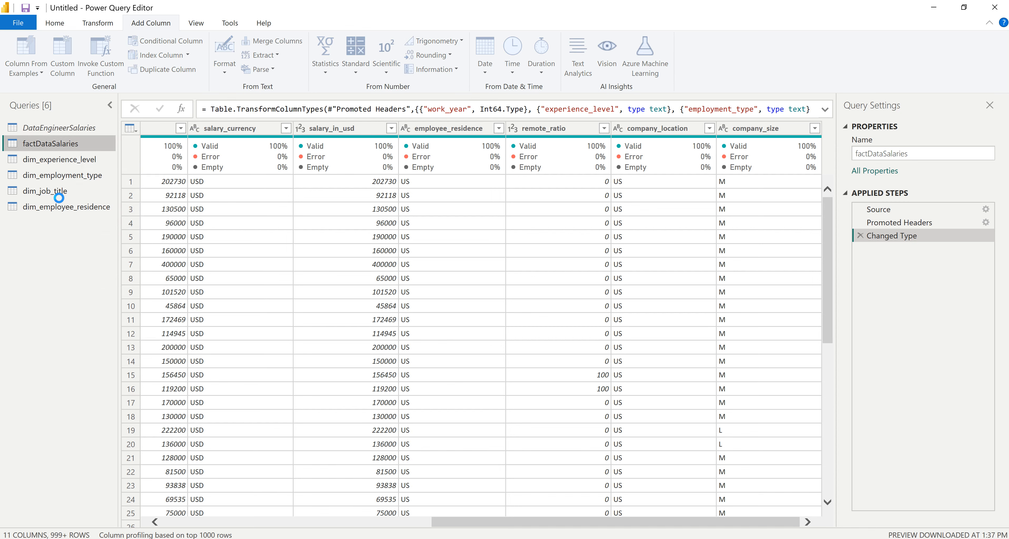
pyautogui.rightClick(55, 146)
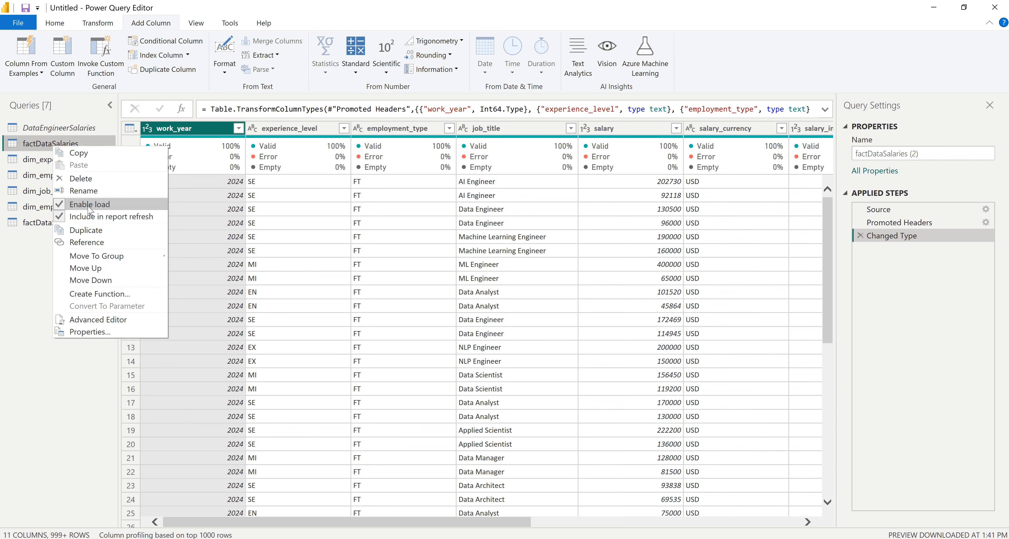
pyautogui.click(87, 230)
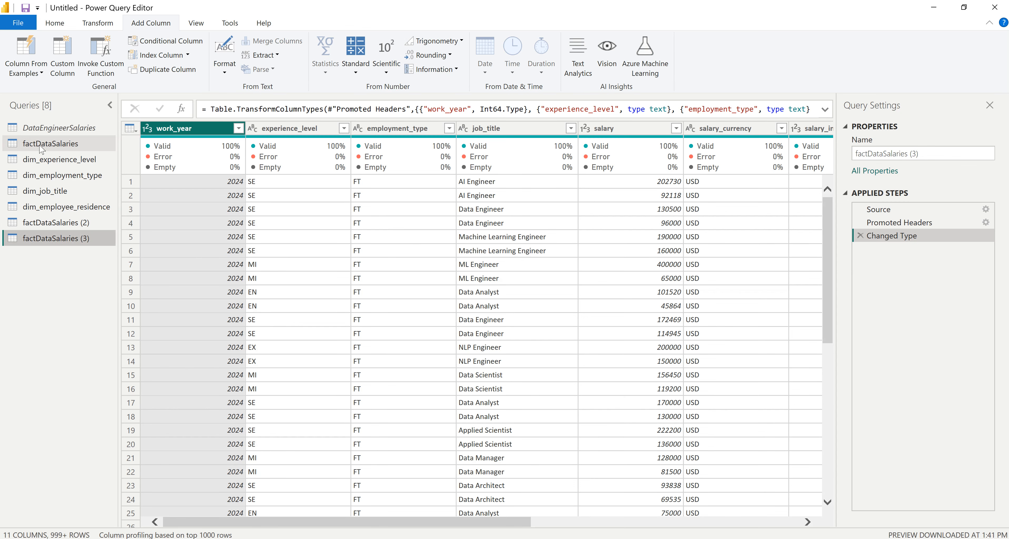
# - Rename the original factDataSalaries query as fact_data_salary
pyautogui.click(41, 145)
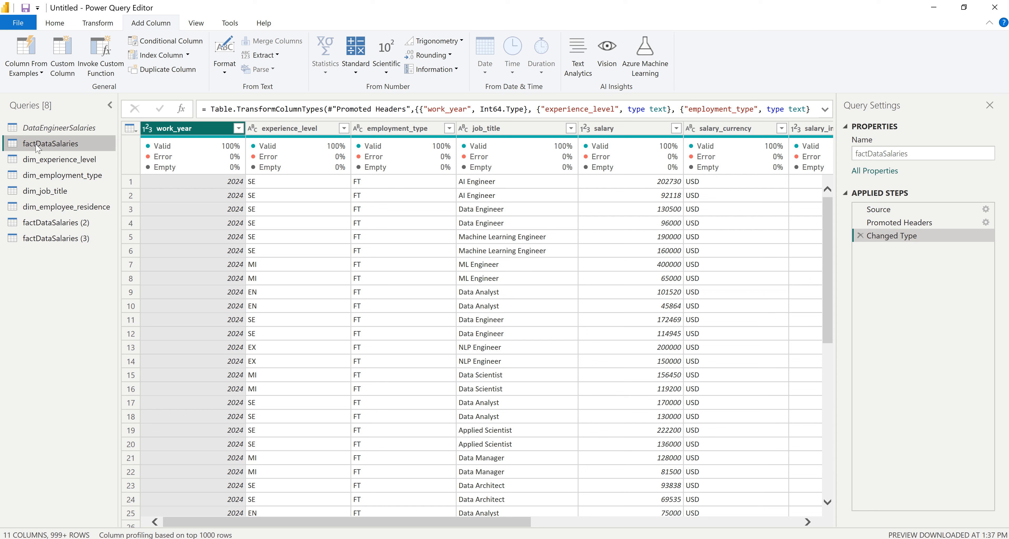
pyautogui.doubleClick(36, 144)
pyautogui.write('fact_data_salary')
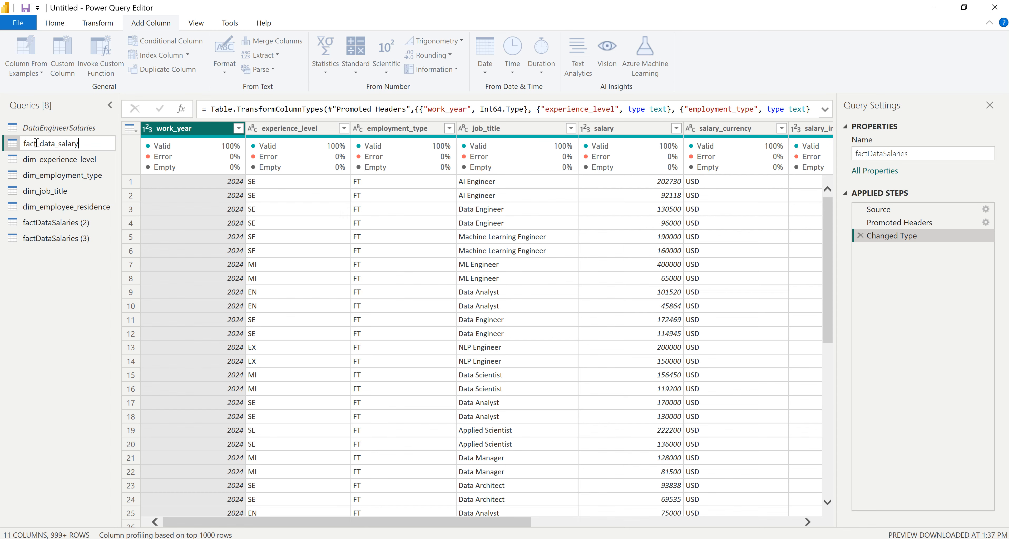
pyautogui.press('Return')
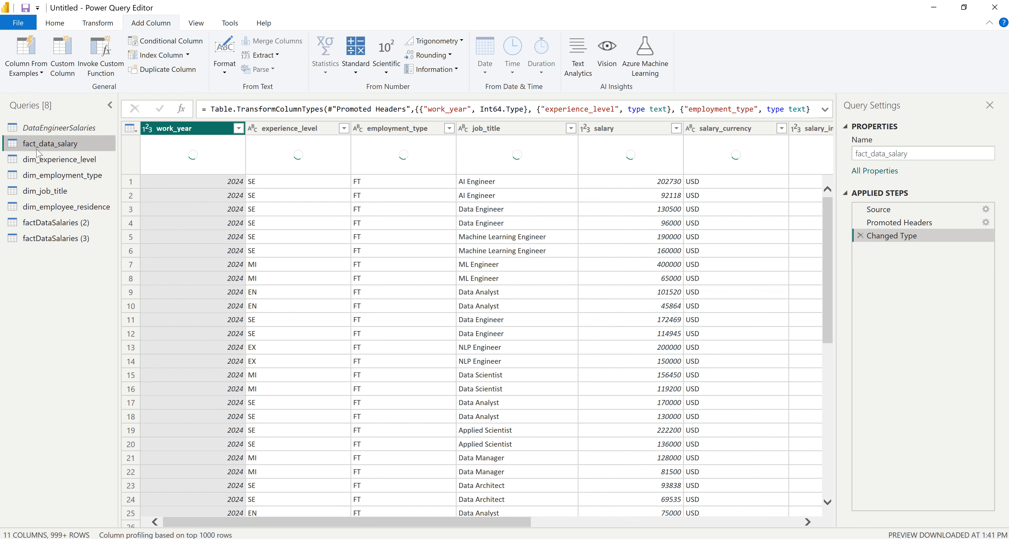
# - Keep only the company_location column in factDataSalaries (2) and remove its duplicate values
pyautogui.click(74, 223)
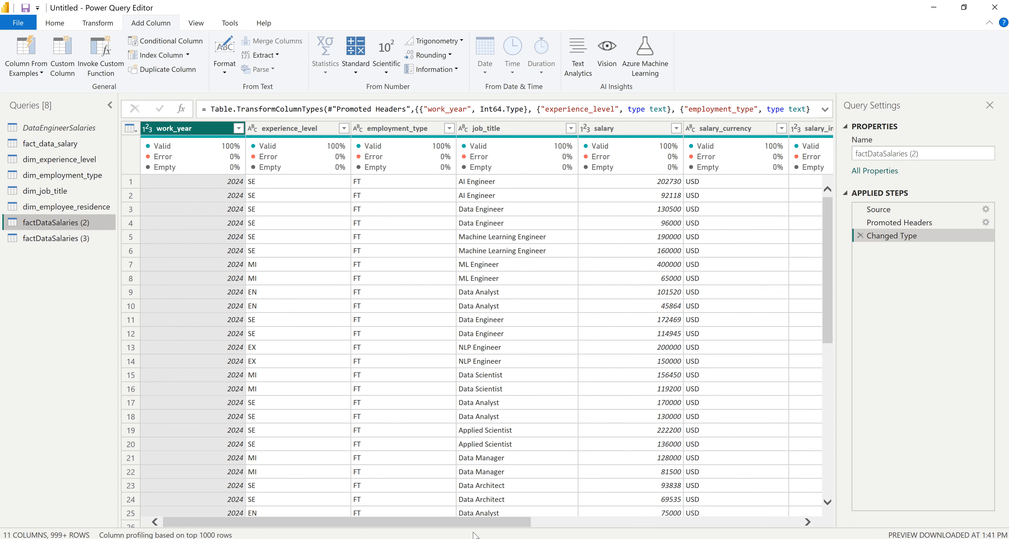
pyautogui.moveTo(484, 527); pyautogui.dragTo(754, 507)
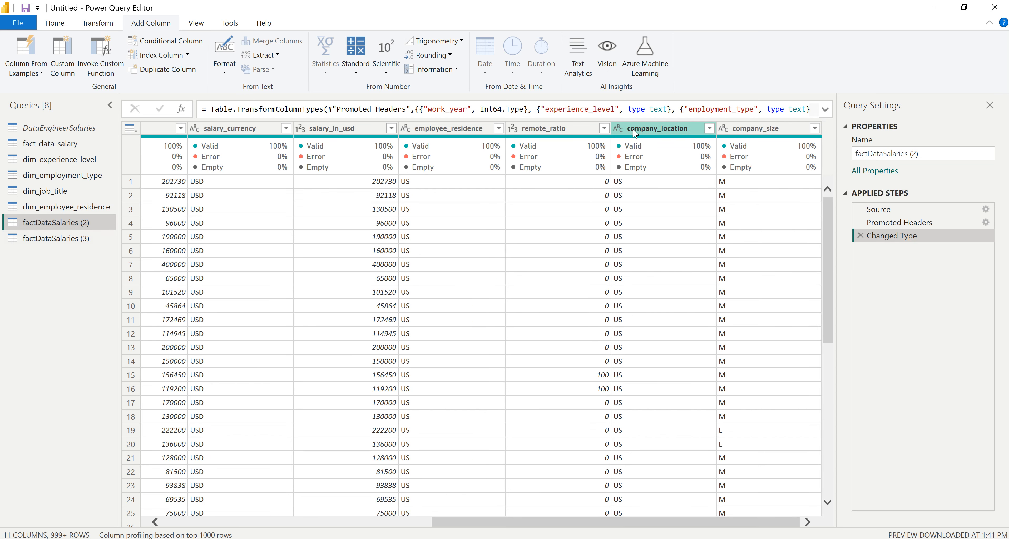
pyautogui.click(646, 133)
pyautogui.rightClick(646, 134)
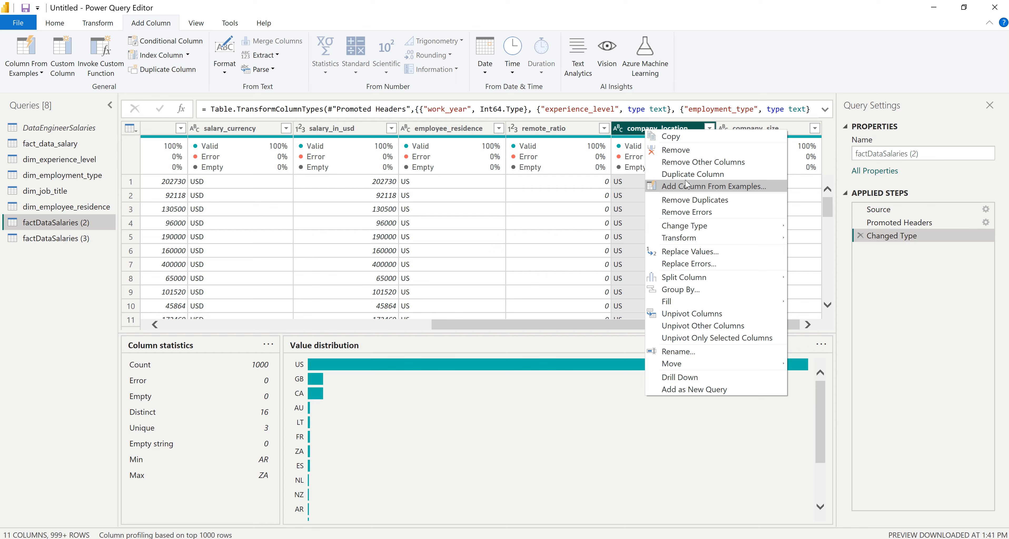
pyautogui.click(703, 162)
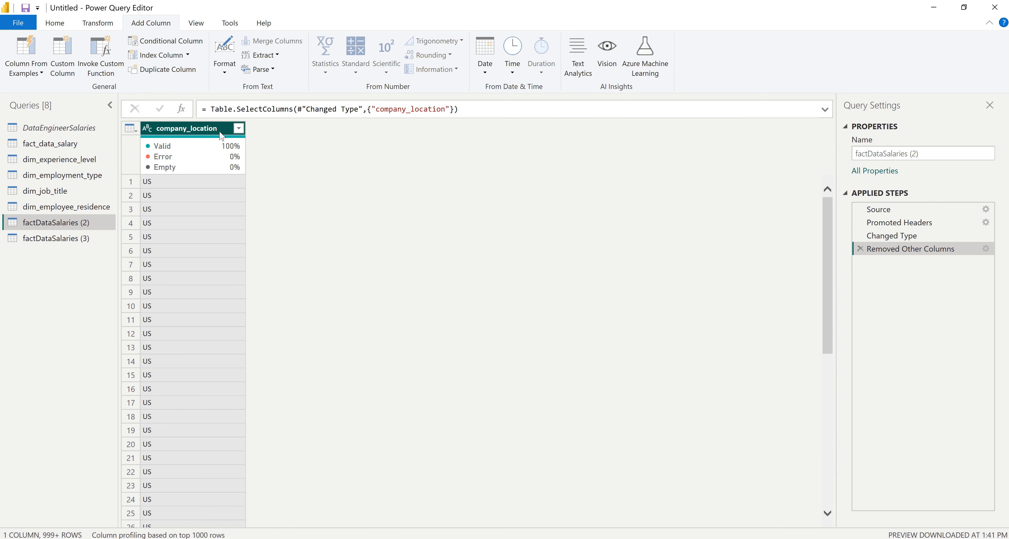
pyautogui.rightClick(189, 131)
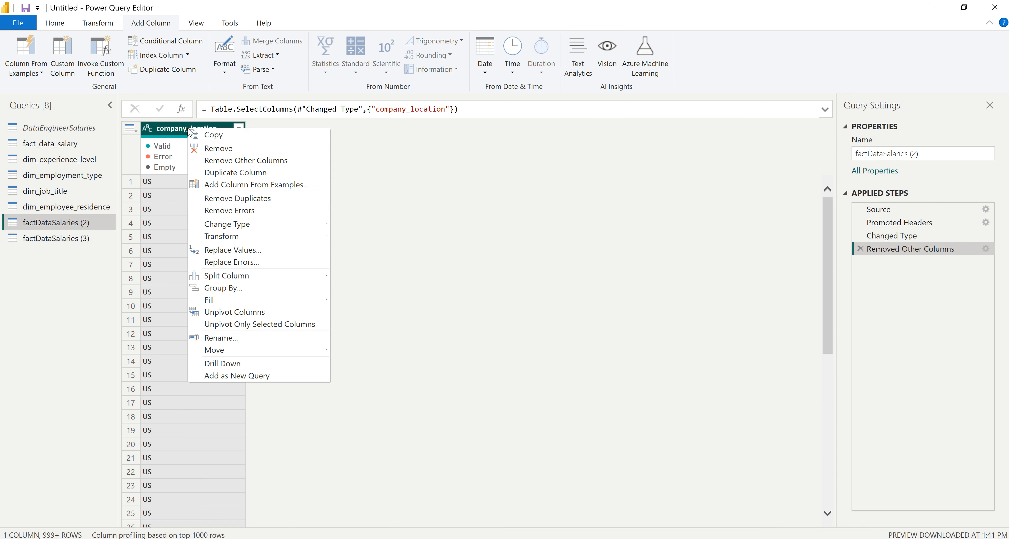
pyautogui.click(230, 199)
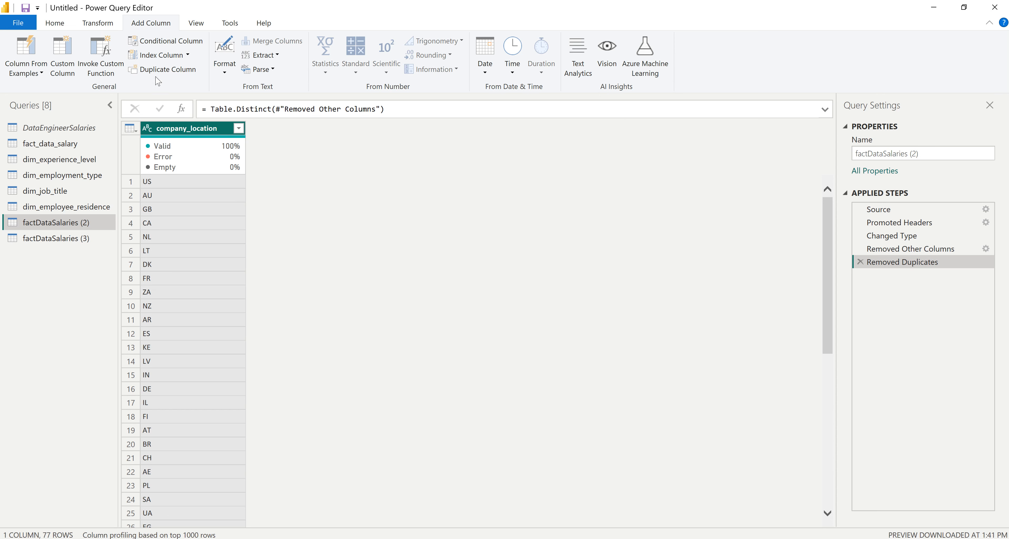
# - Add an index column starting from 1, name it company_location_id, and place it before company_location
pyautogui.click(188, 54)
pyautogui.click(174, 84)
pyautogui.moveTo(429, 110); pyautogui.dragTo(409, 106)
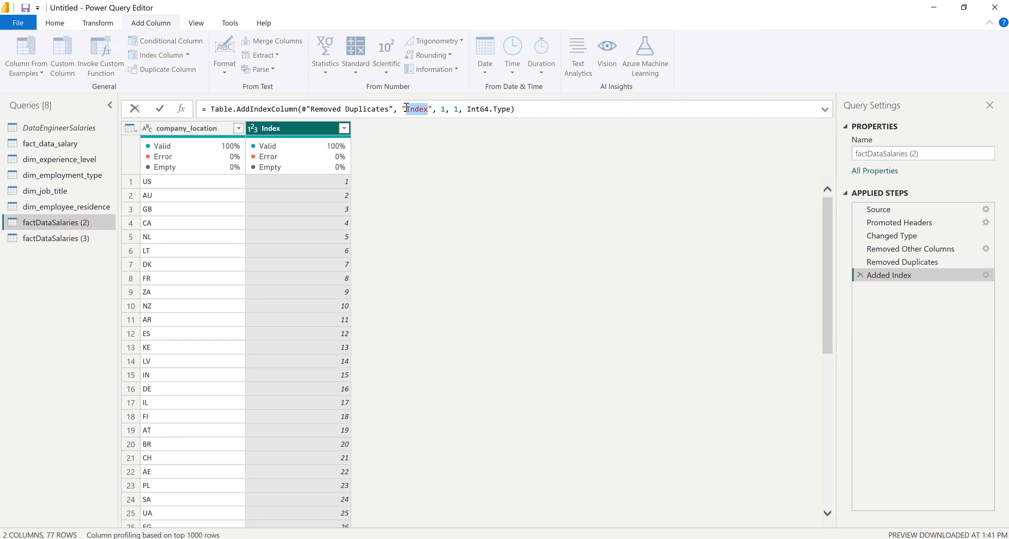
pyautogui.write('company')
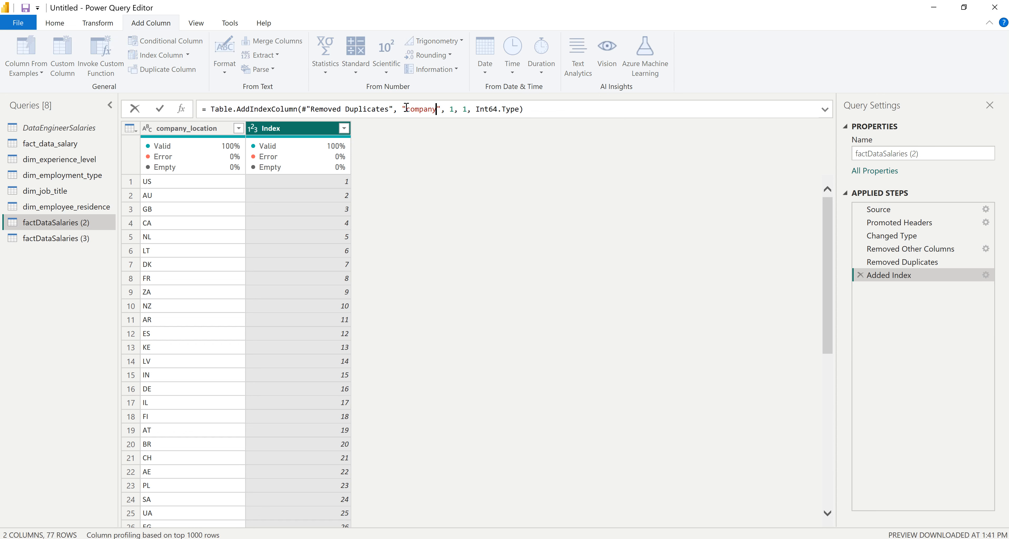
pyautogui.write('_location_id')
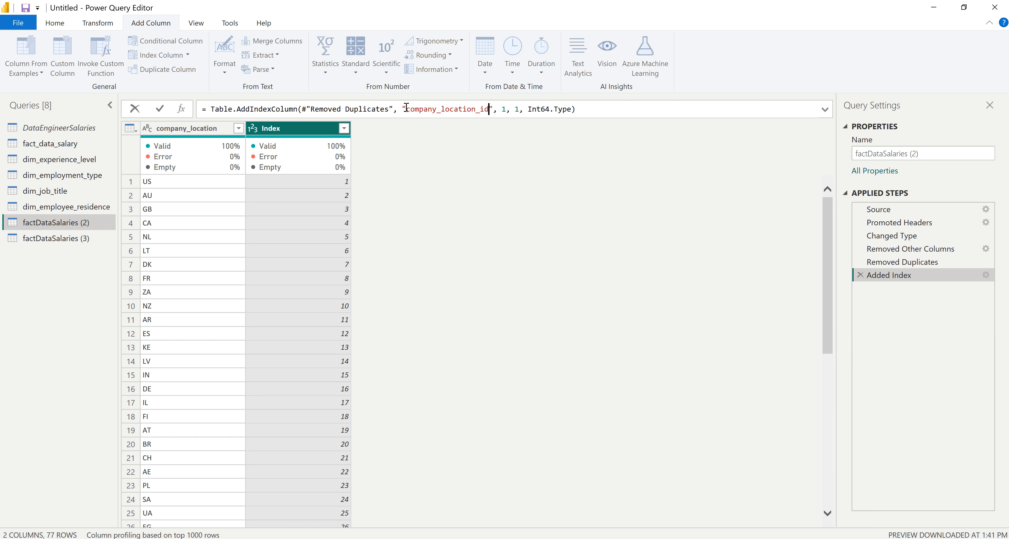
pyautogui.press('Return')
pyautogui.moveTo(315, 125); pyautogui.dragTo(176, 129)
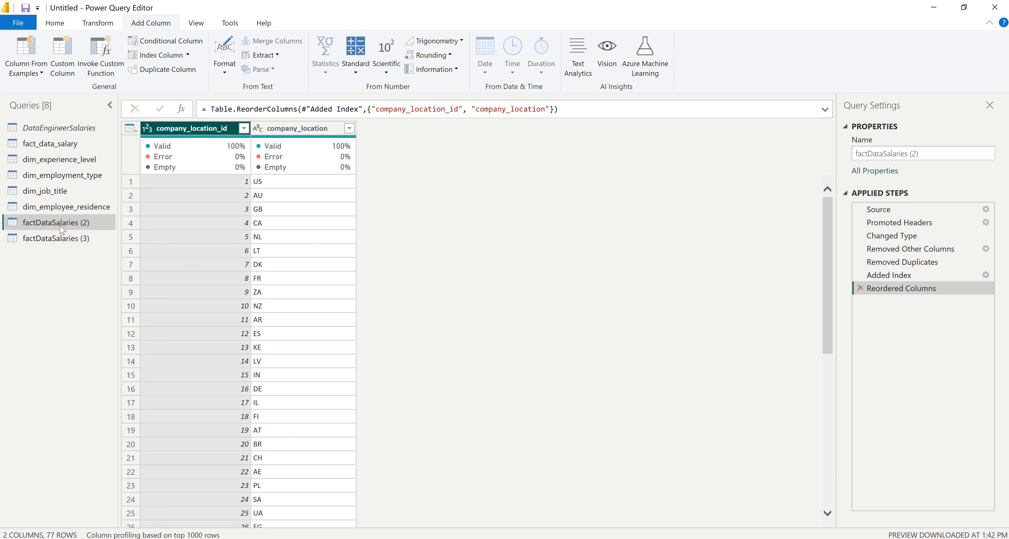
# - Rename the factDataSalaries (2) query as dim_company_location
pyautogui.doubleClick(59, 224)
pyautogui.write('dim_comp')
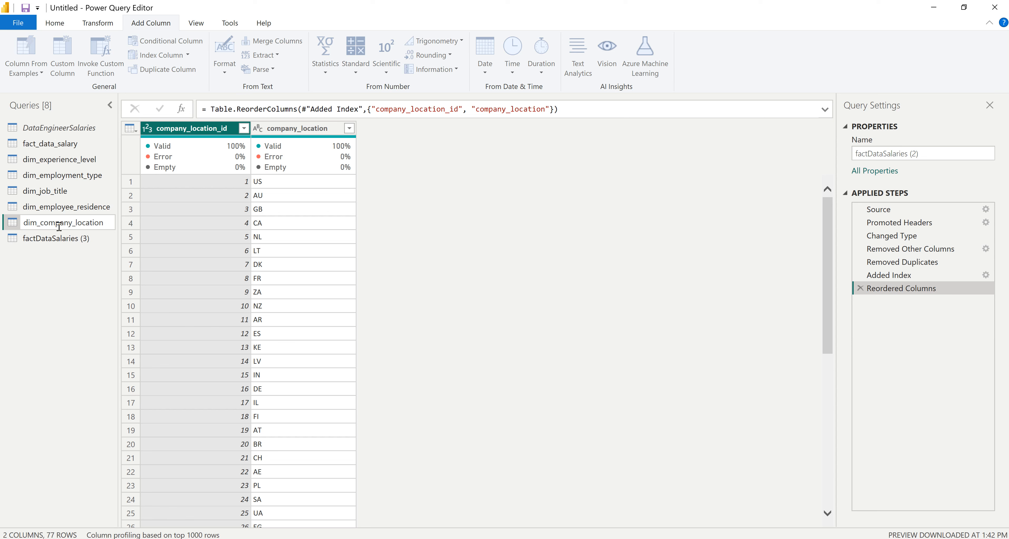
pyautogui.write('any_location')
pyautogui.press('Return')
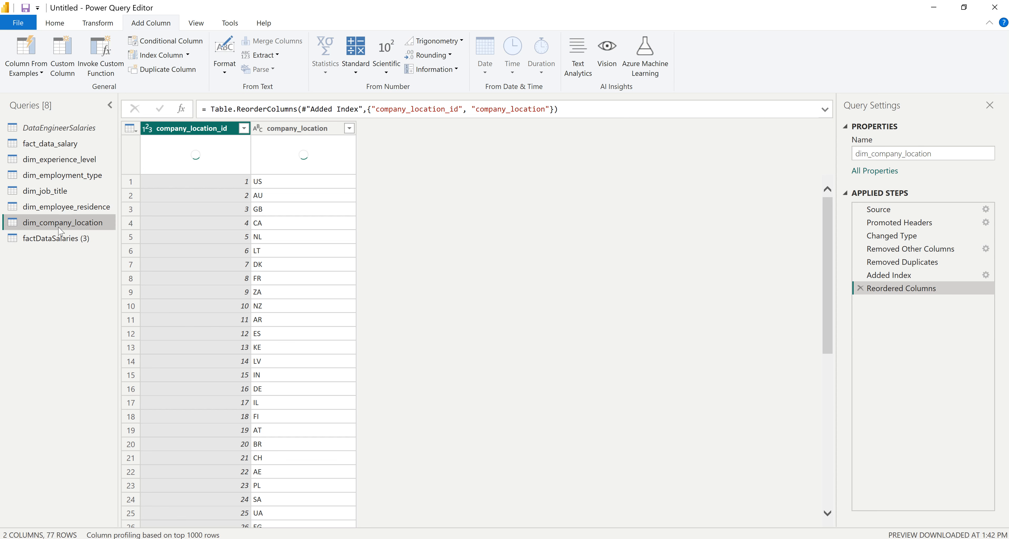
# - Keep only the company_size column in factDataSalaries (3) and remove its duplicate values
pyautogui.click(79, 240)
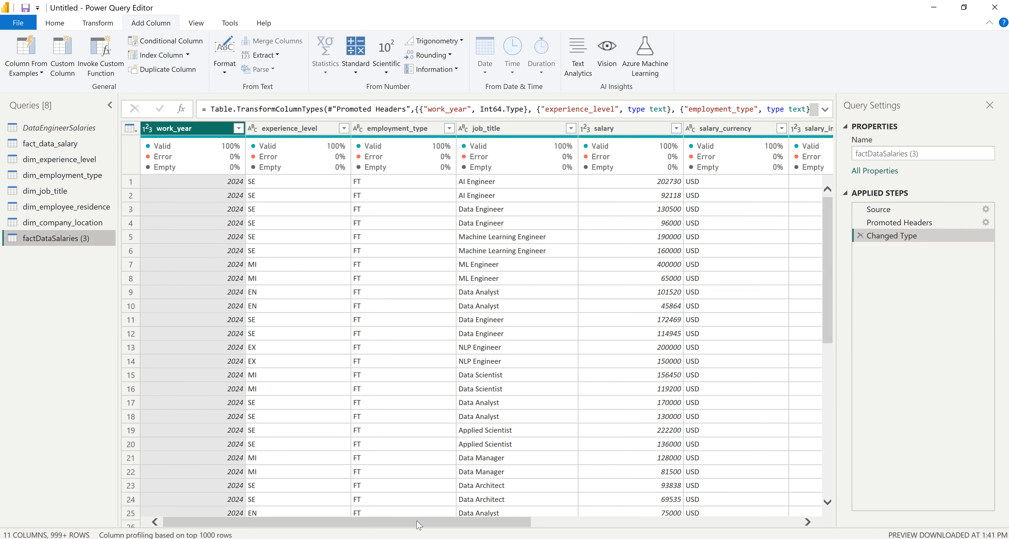
pyautogui.moveTo(429, 522); pyautogui.dragTo(714, 521)
pyautogui.rightClick(747, 129)
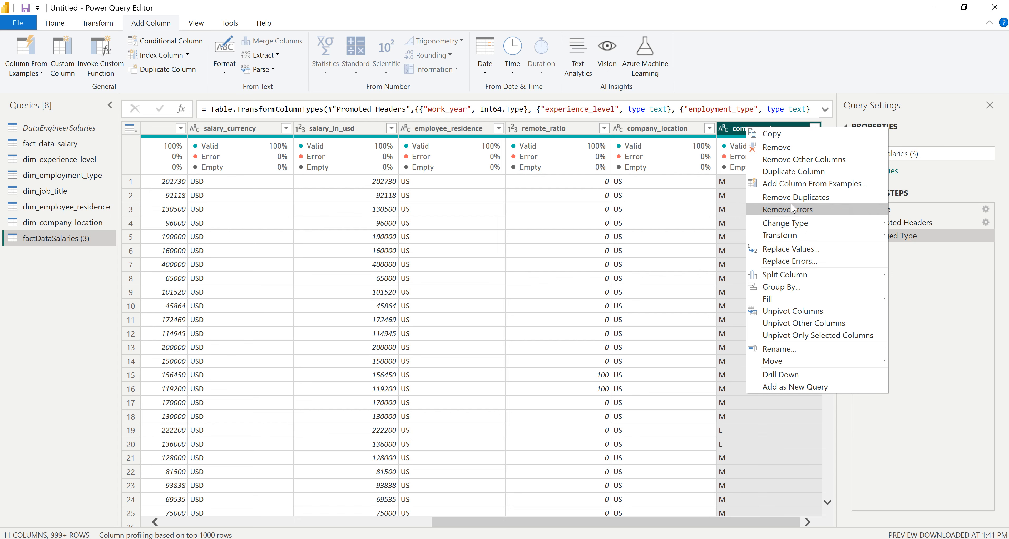
pyautogui.click(803, 160)
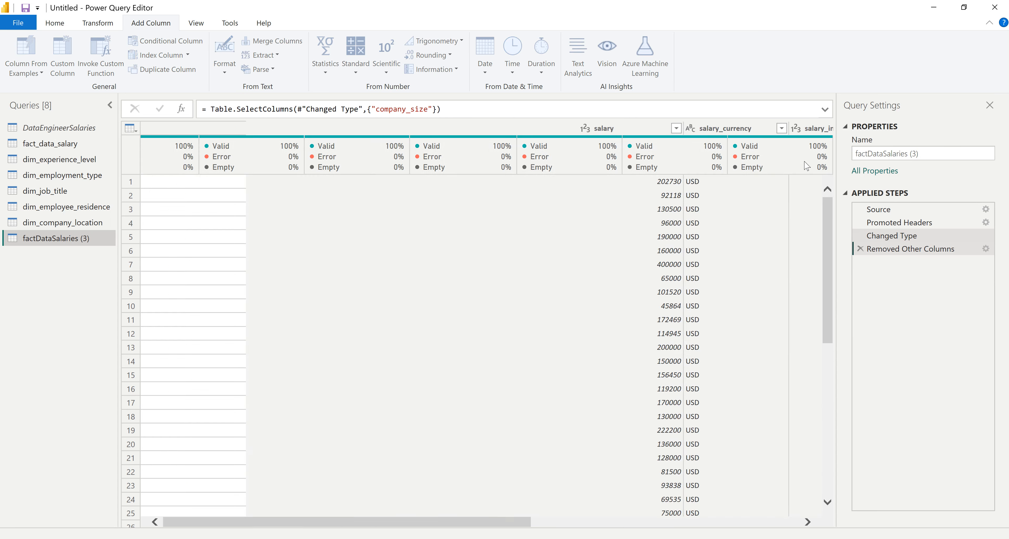
pyautogui.rightClick(206, 130)
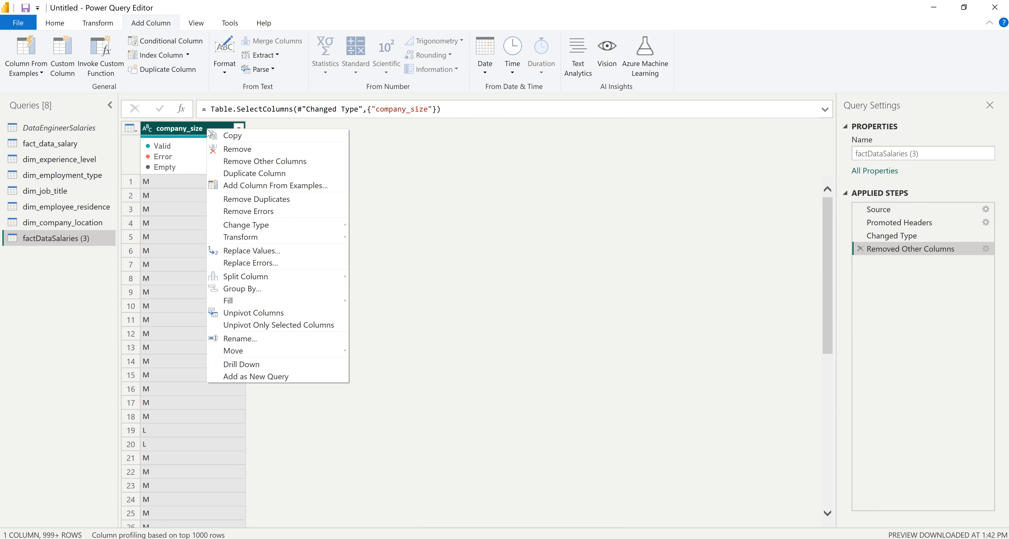
pyautogui.press('Escape')
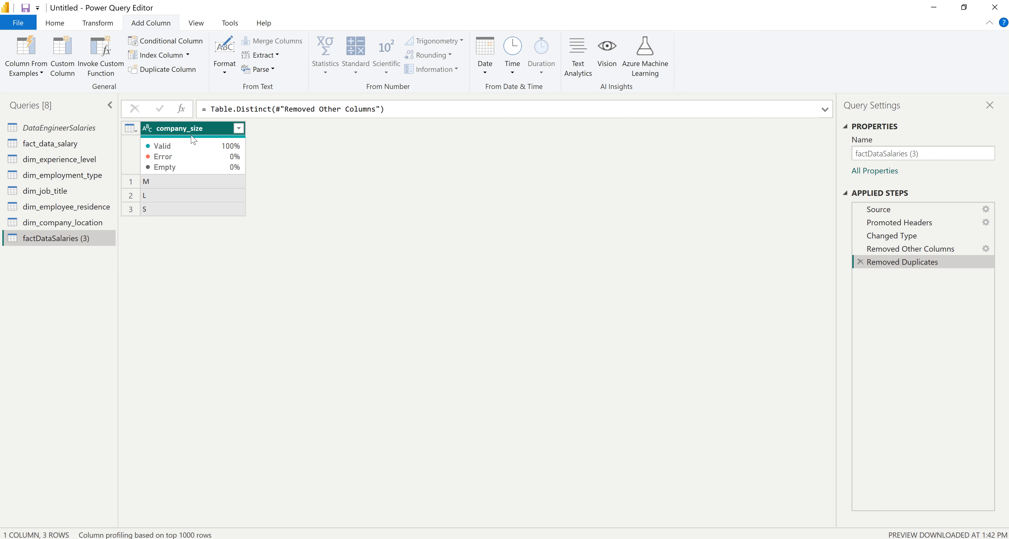
# - Add an index column starting from 1 to the company size table and name it company_size_id
pyautogui.click(188, 55)
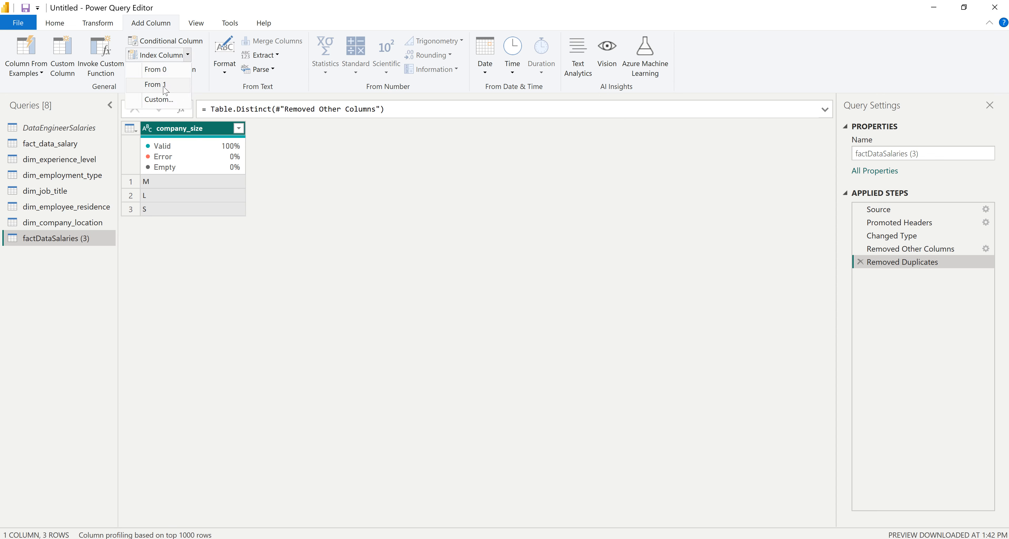
pyautogui.click(155, 84)
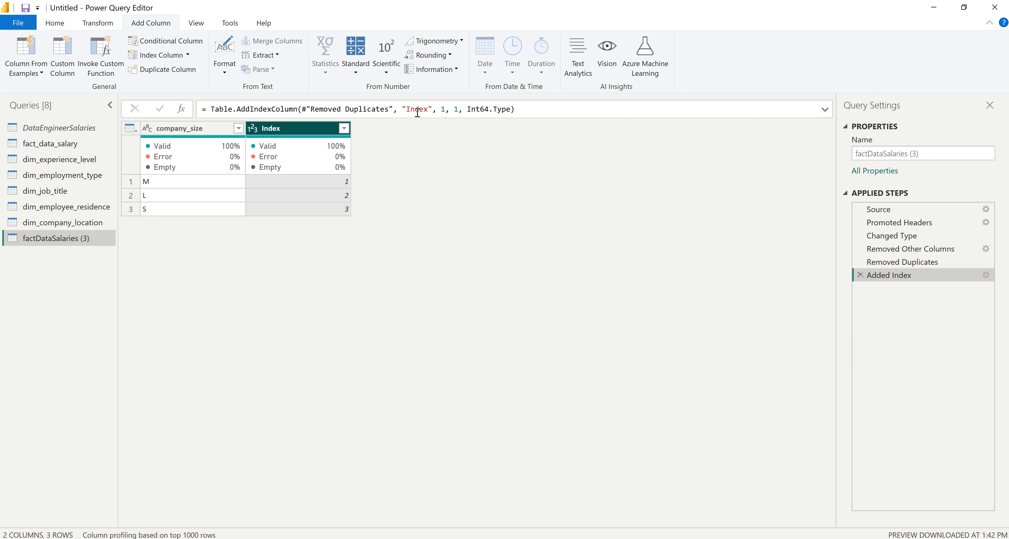
pyautogui.moveTo(427, 107); pyautogui.dragTo(406, 108)
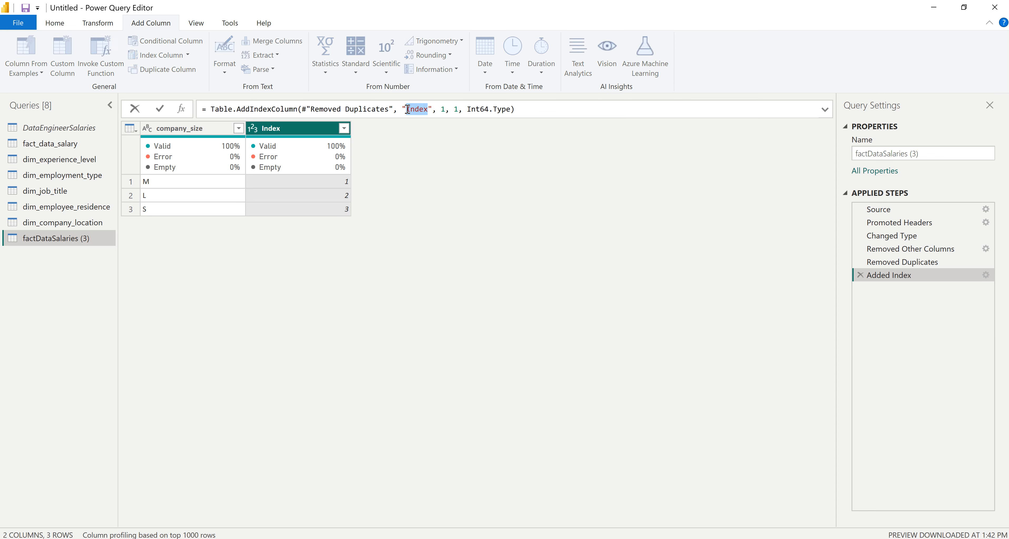
pyautogui.write('Company')
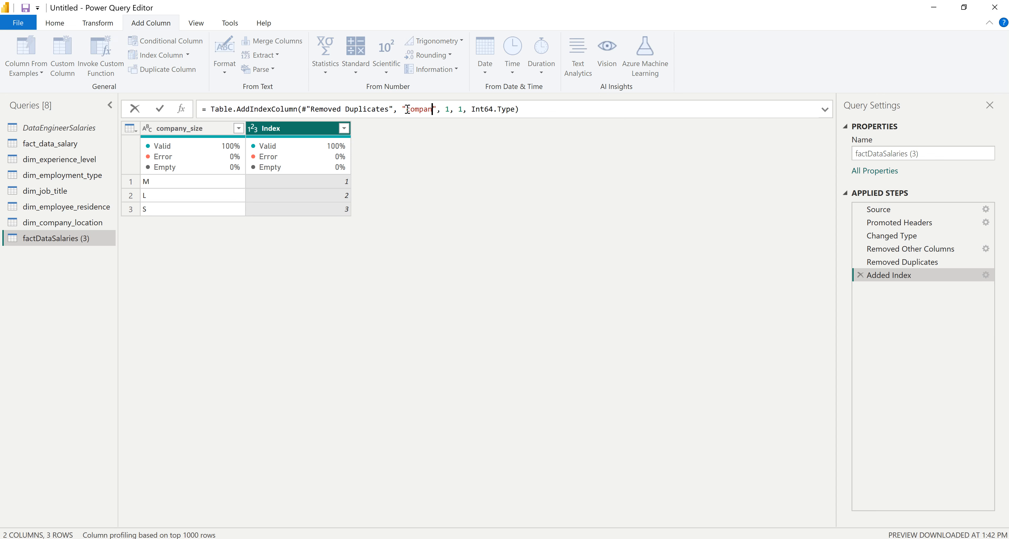
pyautogui.write('_size')
pyautogui.write('_id')
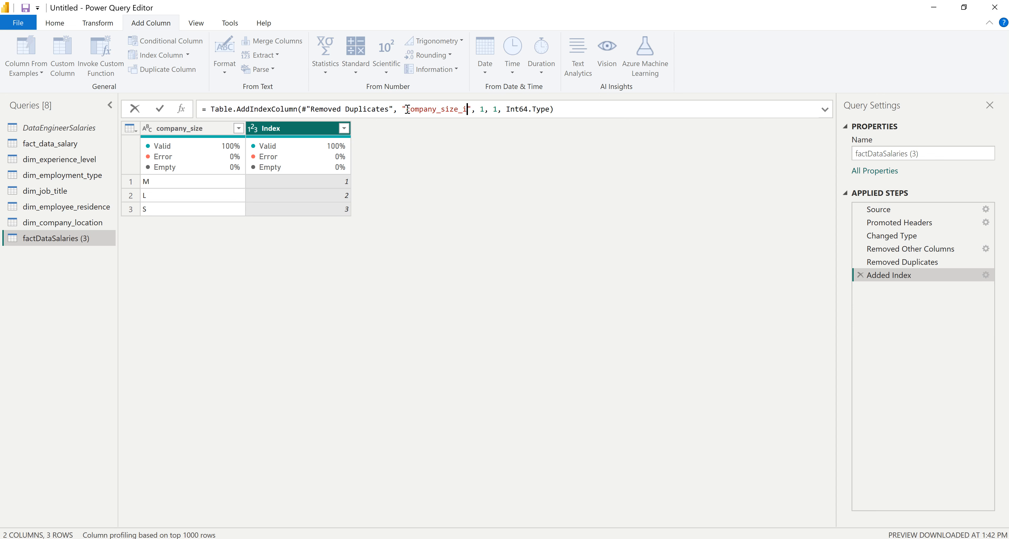
pyautogui.press('Return')
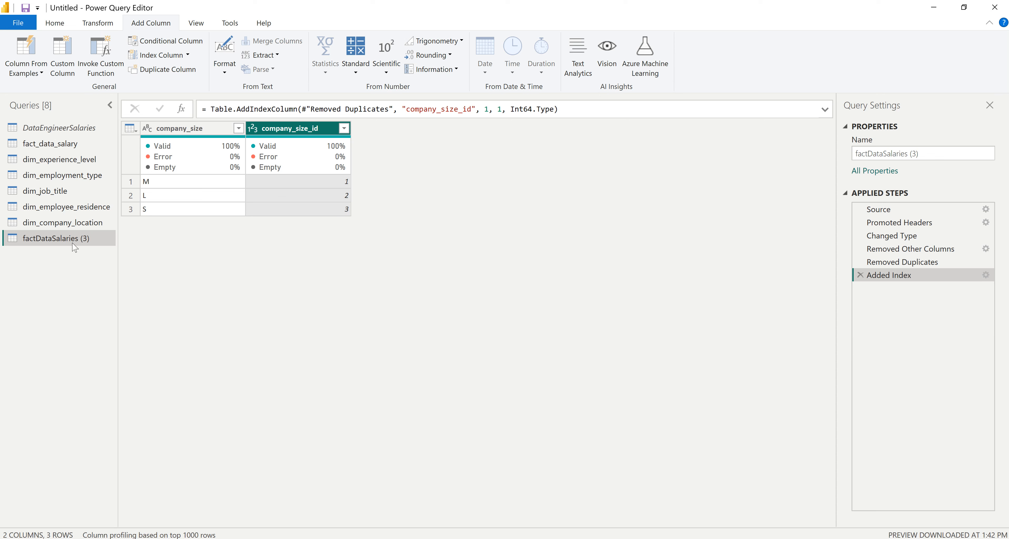
# - Rename the factDataSalaries (3) query as dim_company_size and place company_size_id before company_size
pyautogui.doubleClick(56, 240)
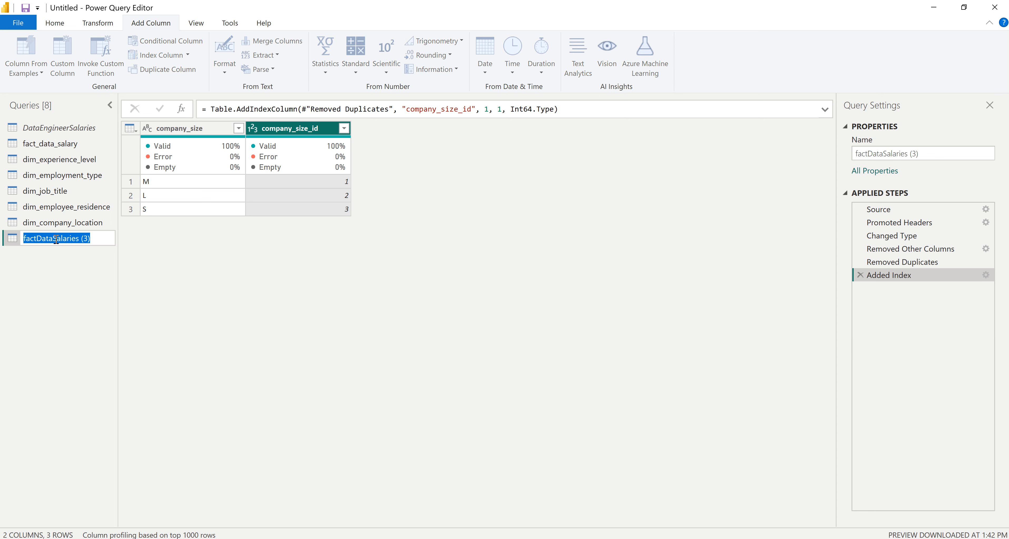
pyautogui.write('dim_company_siz')
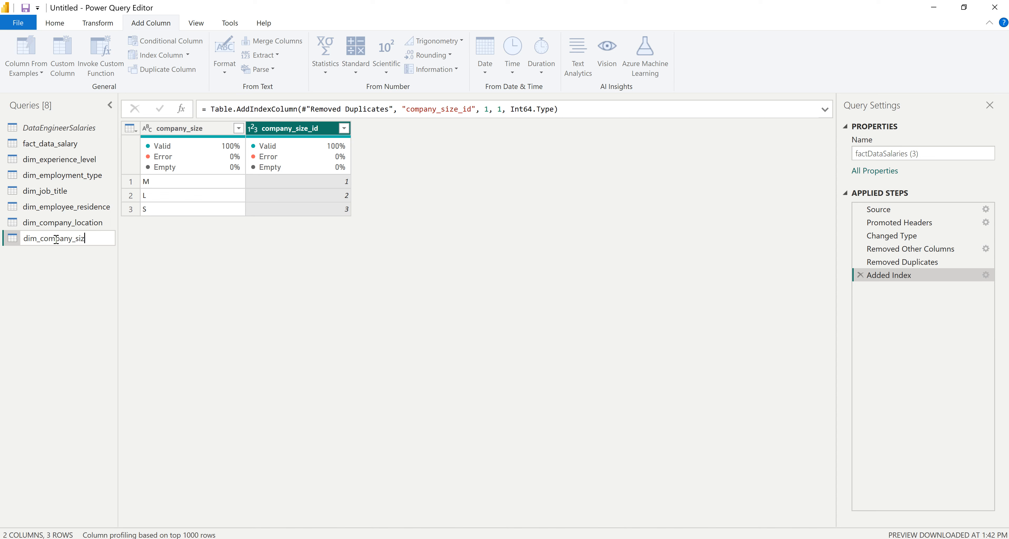
pyautogui.write('e')
pyautogui.press('Return')
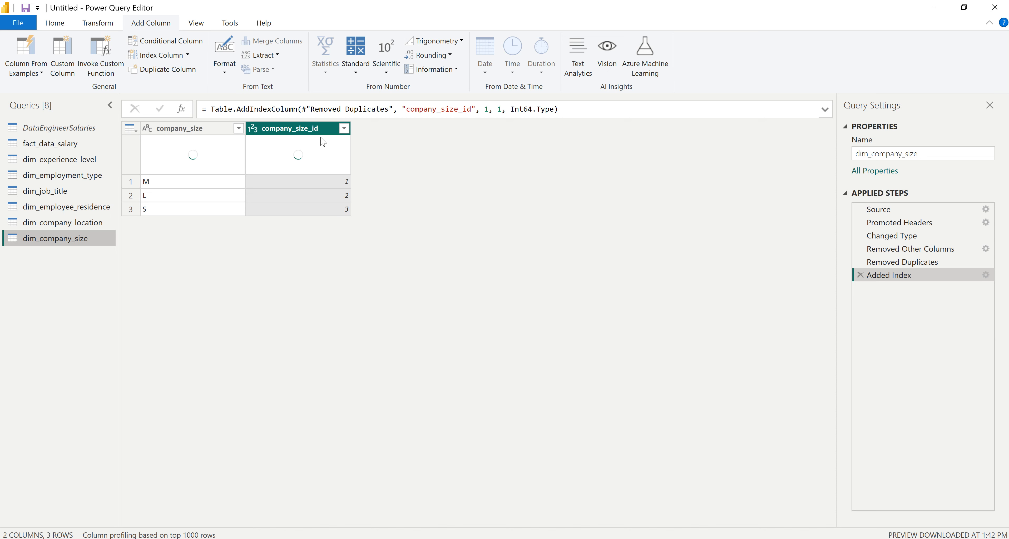
pyautogui.moveTo(314, 132); pyautogui.dragTo(168, 129)
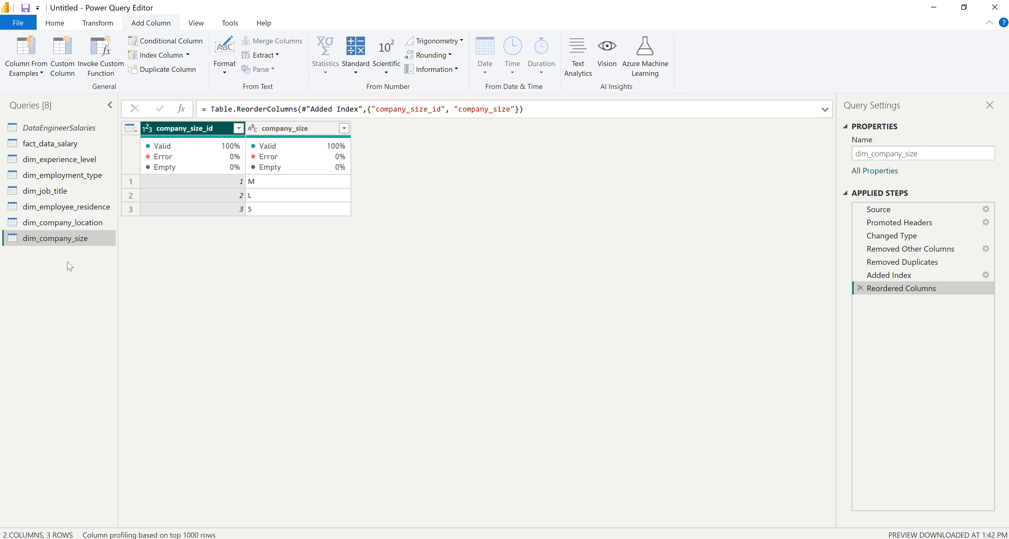
# - Merge fact_data_salary with dim_experience_level on the experience_level column, using a Left Outer join
pyautogui.click(57, 145)
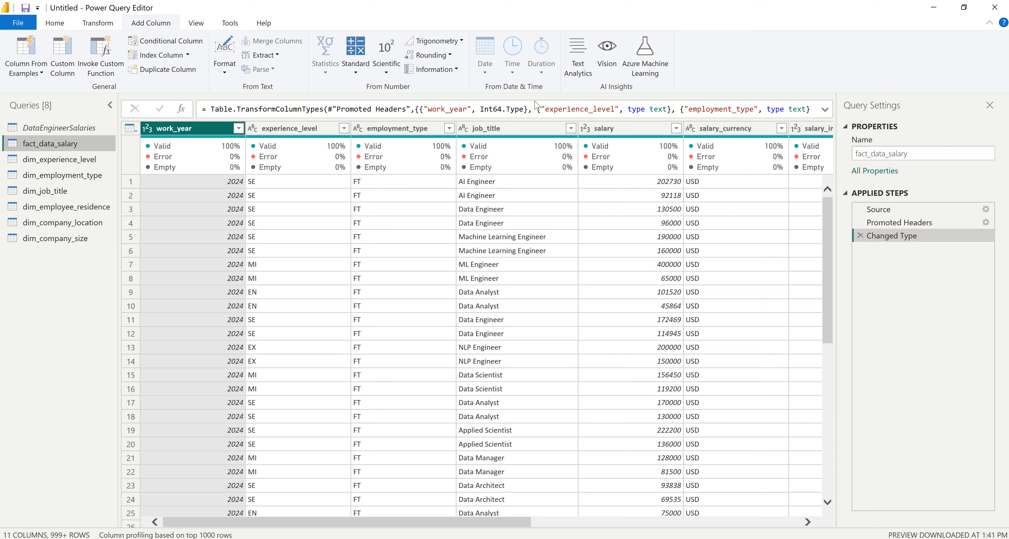
pyautogui.click(56, 24)
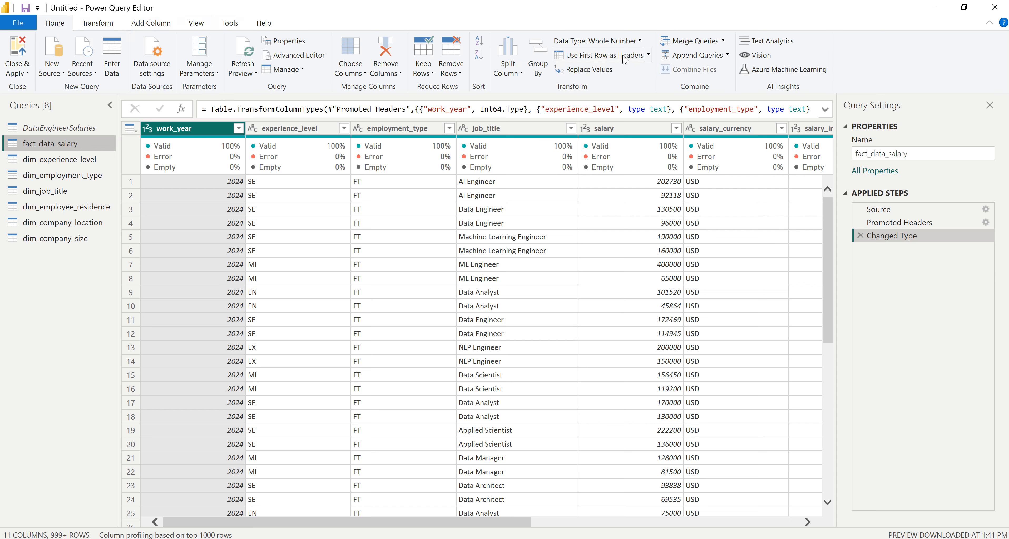
pyautogui.click(690, 42)
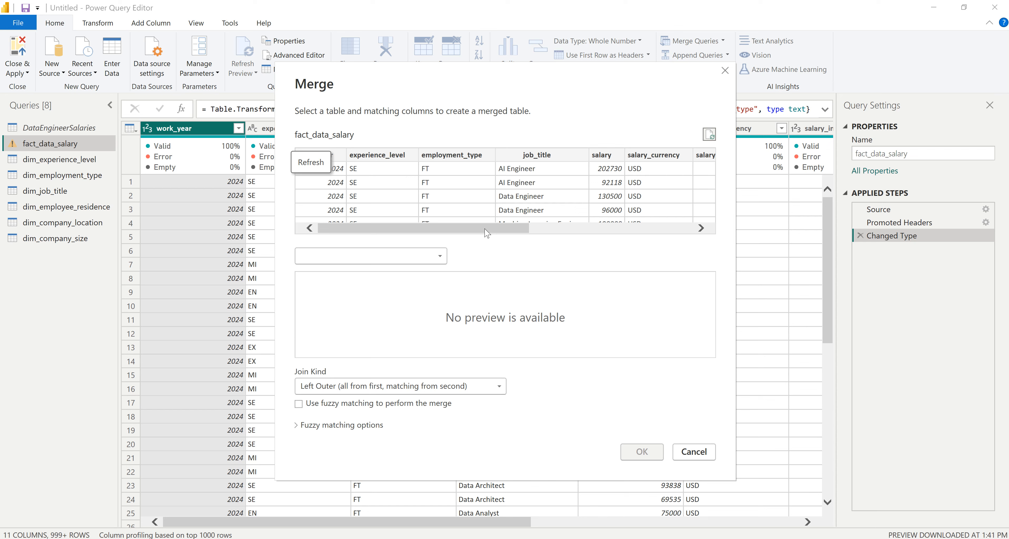
pyautogui.click(398, 156)
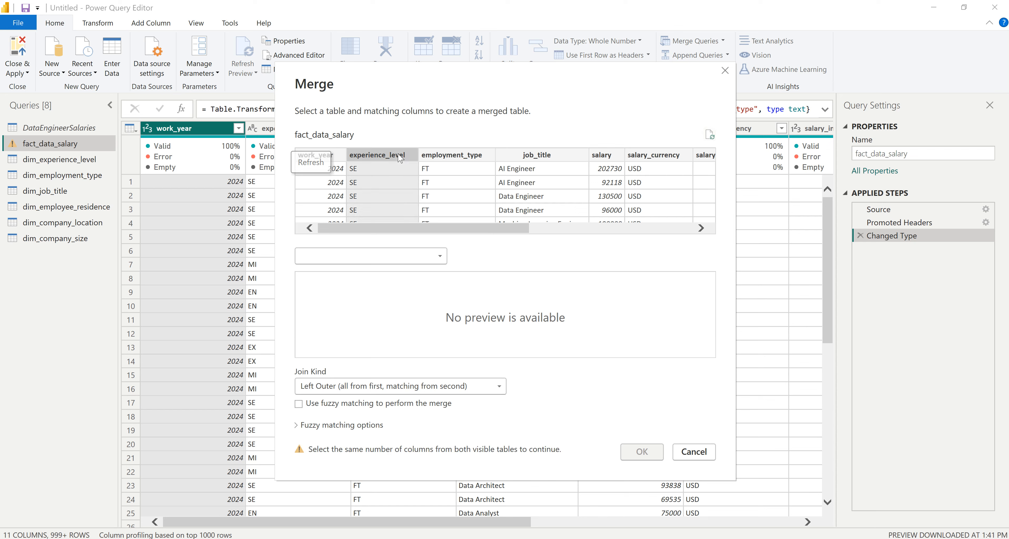
pyautogui.click(388, 260)
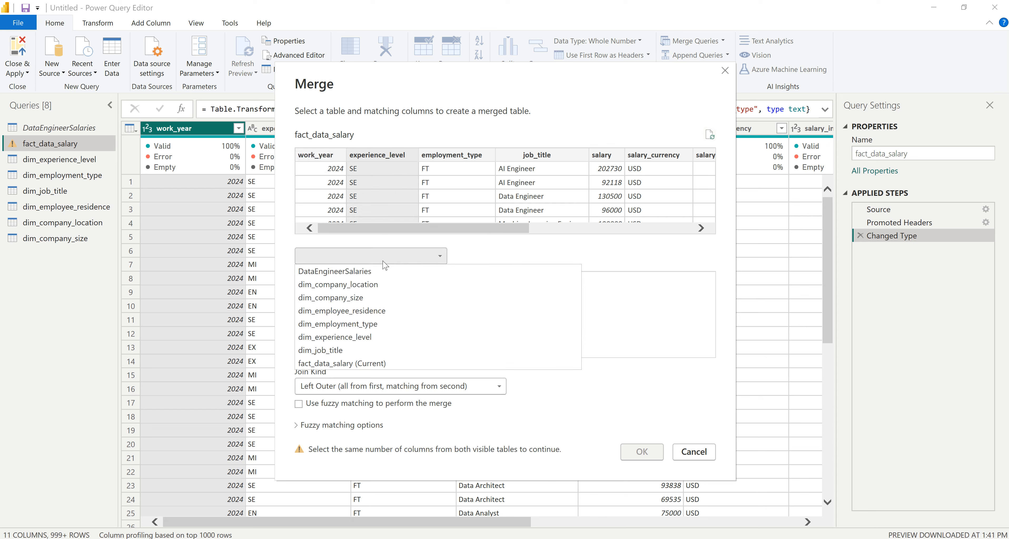
pyautogui.click(366, 339)
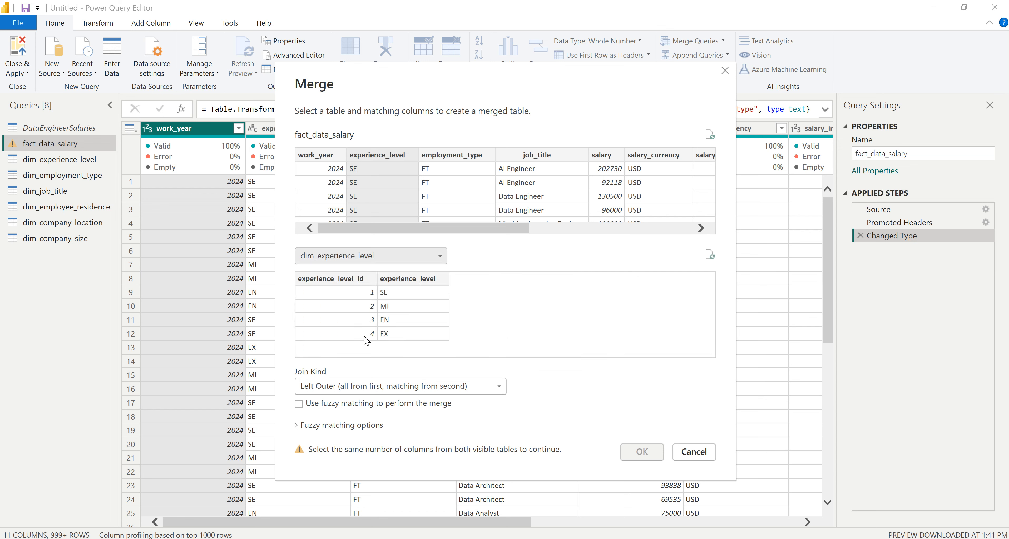
pyautogui.click(420, 279)
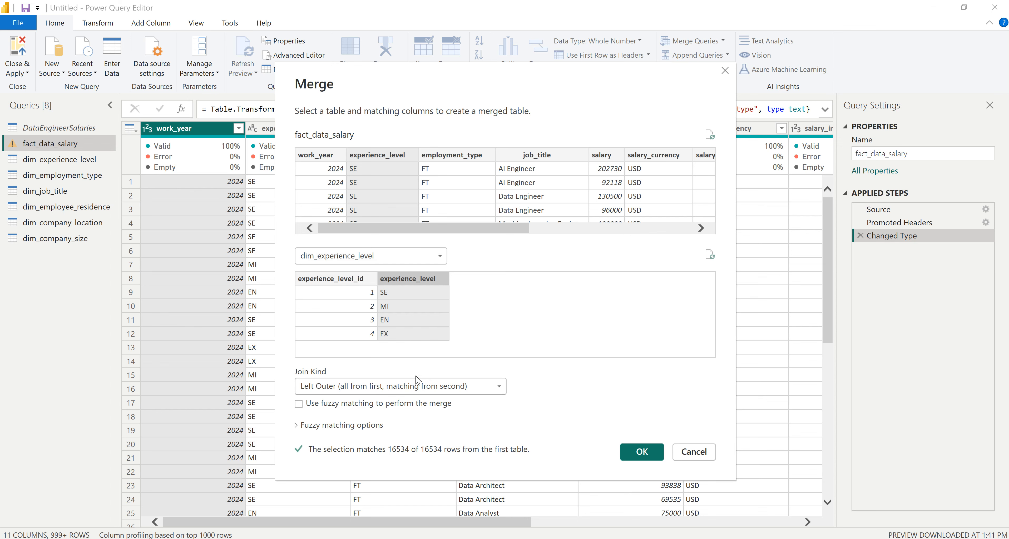
pyautogui.click(642, 451)
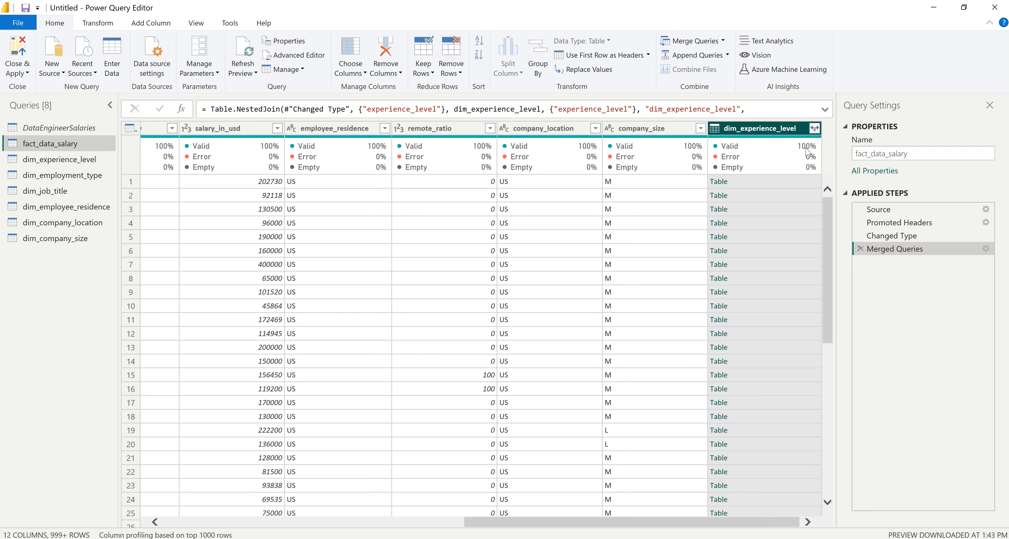
# - Expand the merged dim_experience_level column to only experience_level_id, without using the original column name as prefix
pyautogui.click(814, 129)
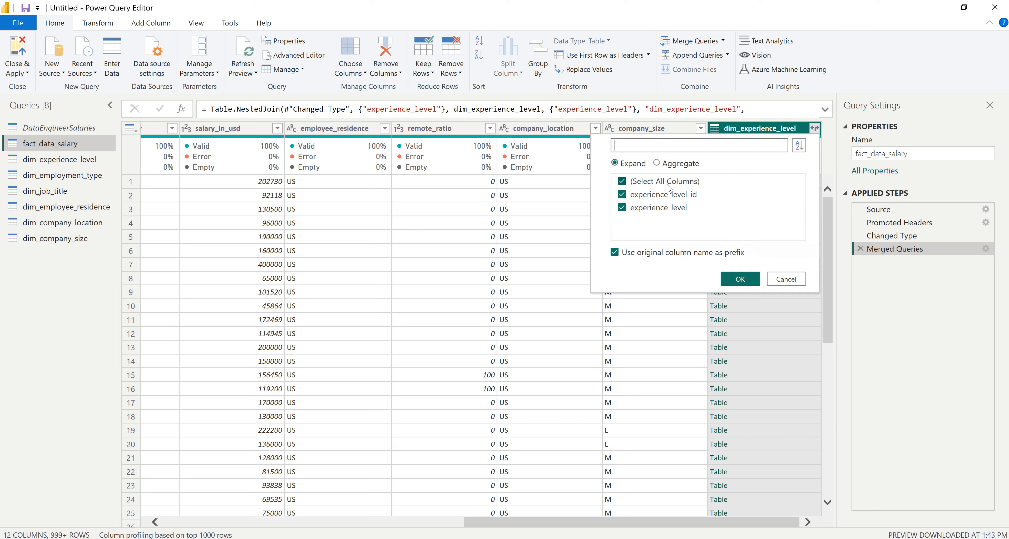
pyautogui.click(614, 253)
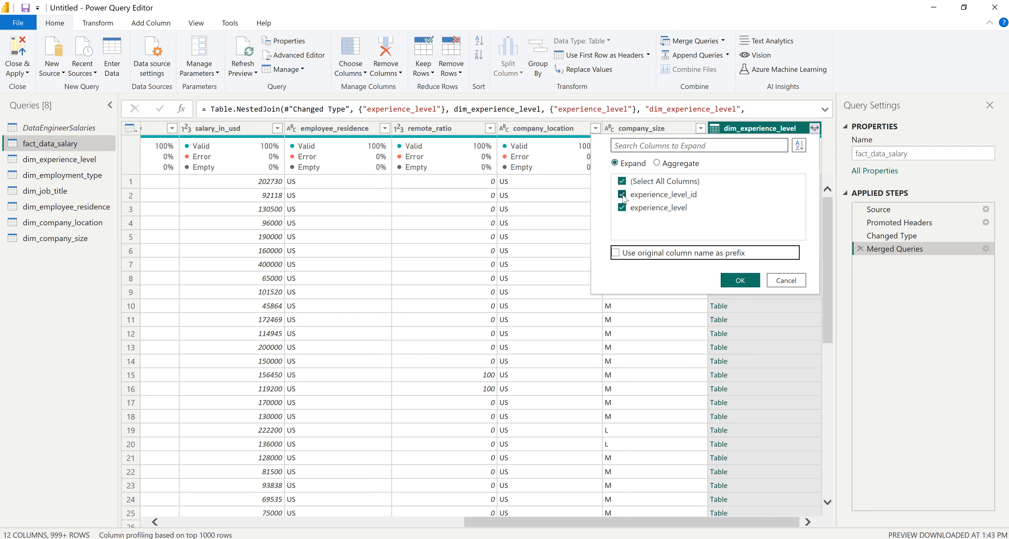
pyautogui.click(622, 208)
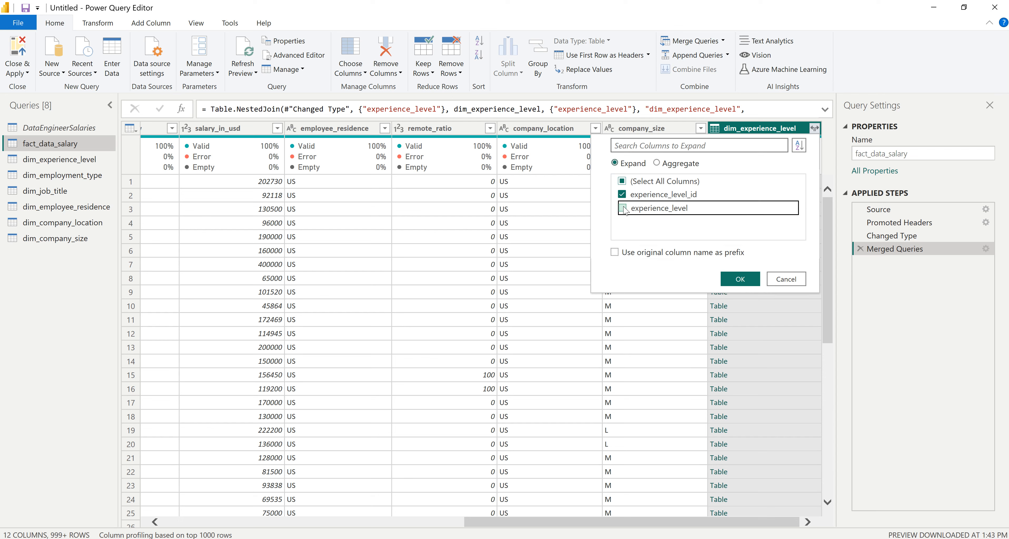
pyautogui.click(739, 279)
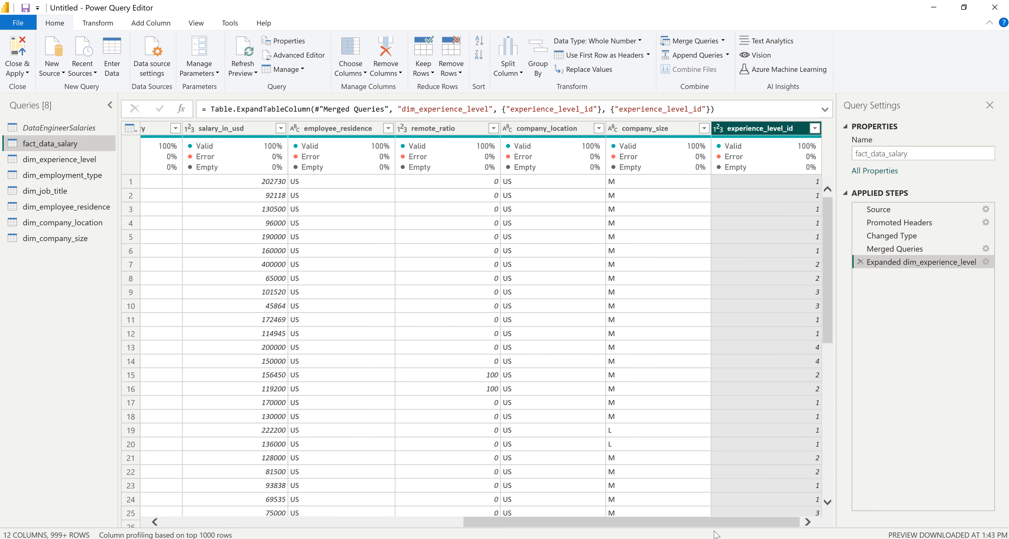
# - Merge fact_data_salary with dim_employment_type on the employment_type column, using a Left Outer join
pyautogui.moveTo(725, 524); pyautogui.dragTo(425, 523)
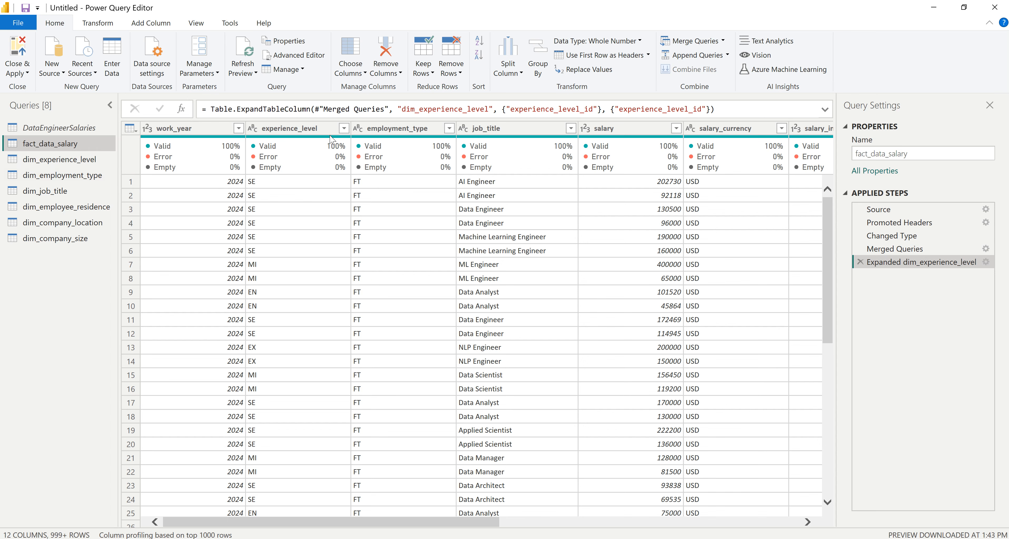
pyautogui.moveTo(465, 525); pyautogui.dragTo(767, 524)
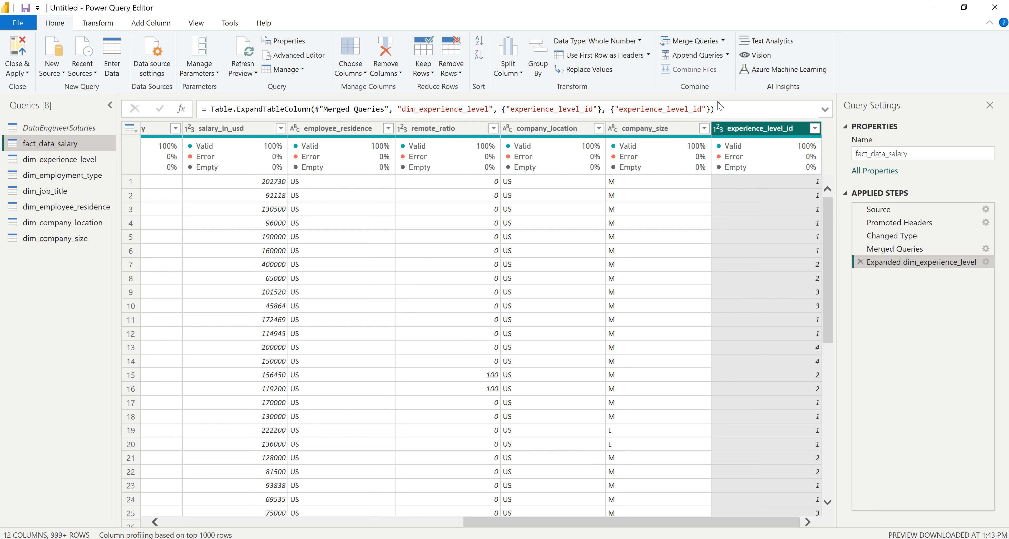
pyautogui.click(692, 42)
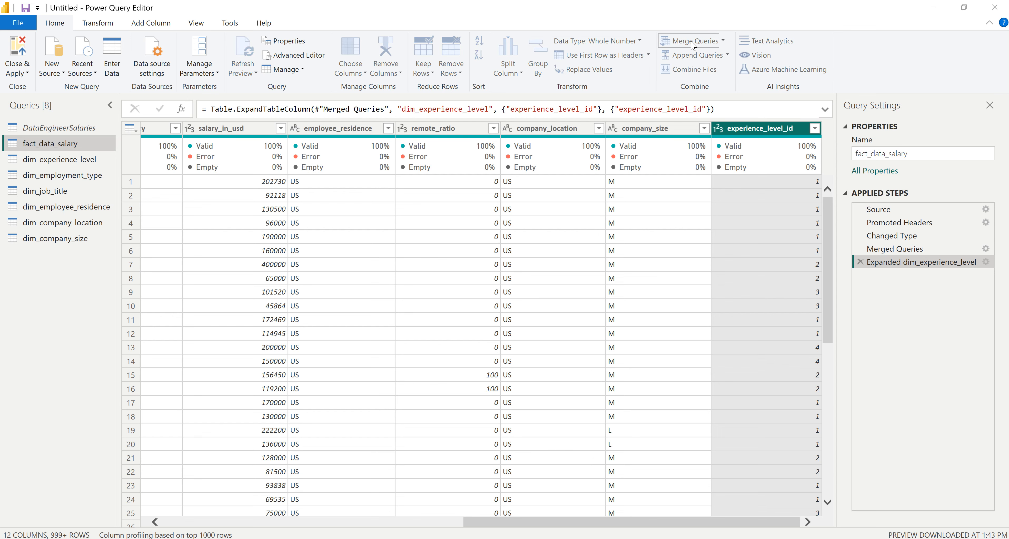
pyautogui.click(450, 168)
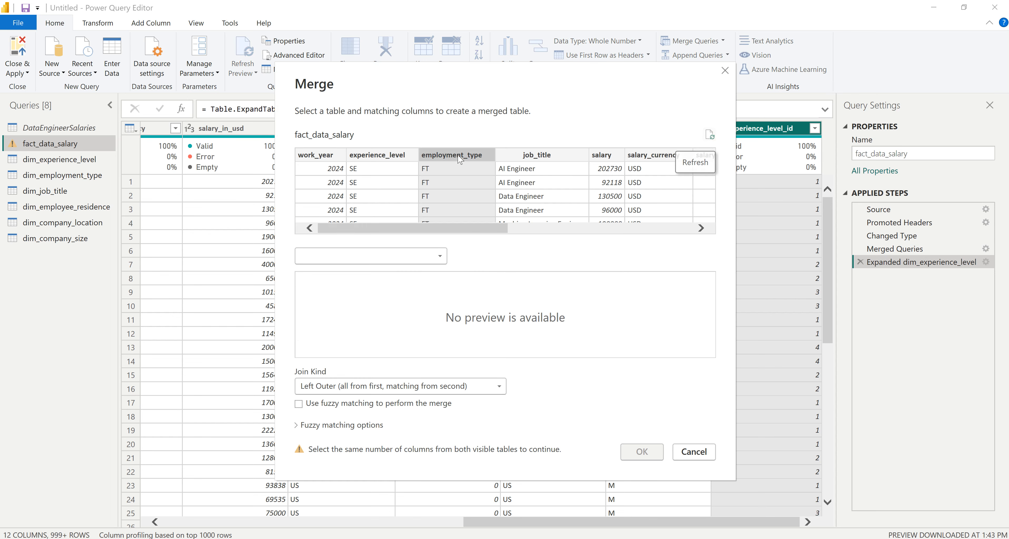
pyautogui.click(398, 256)
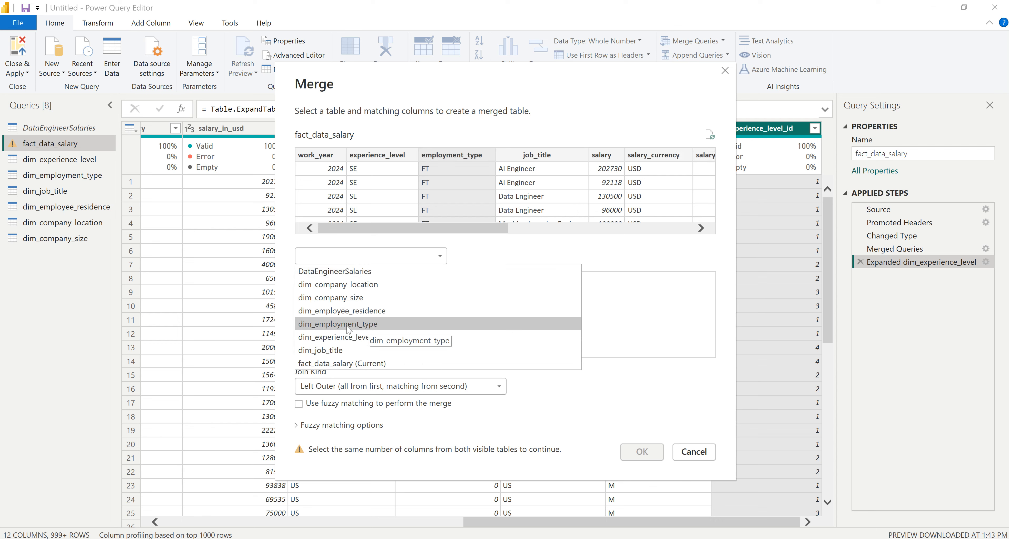
pyautogui.click(353, 324)
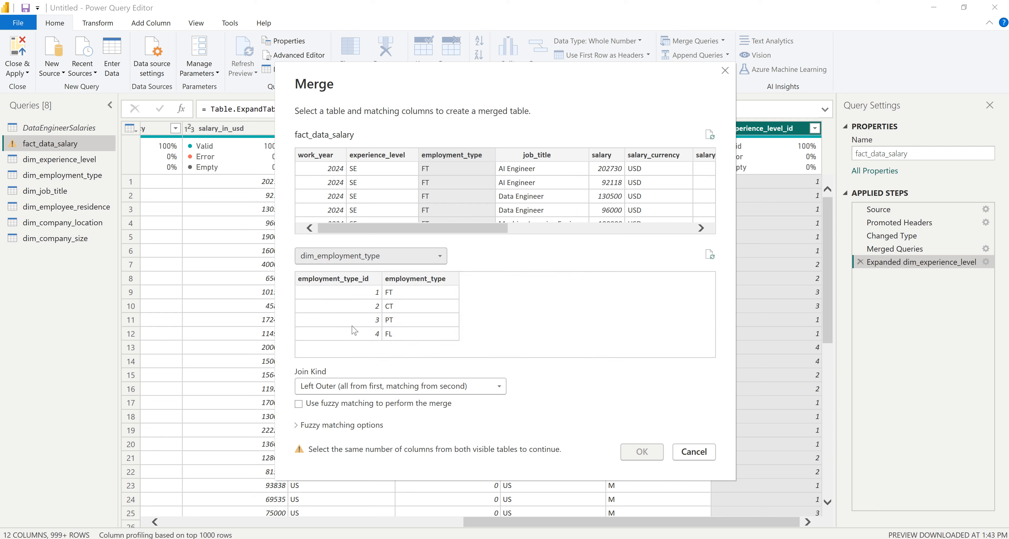
pyautogui.click(404, 279)
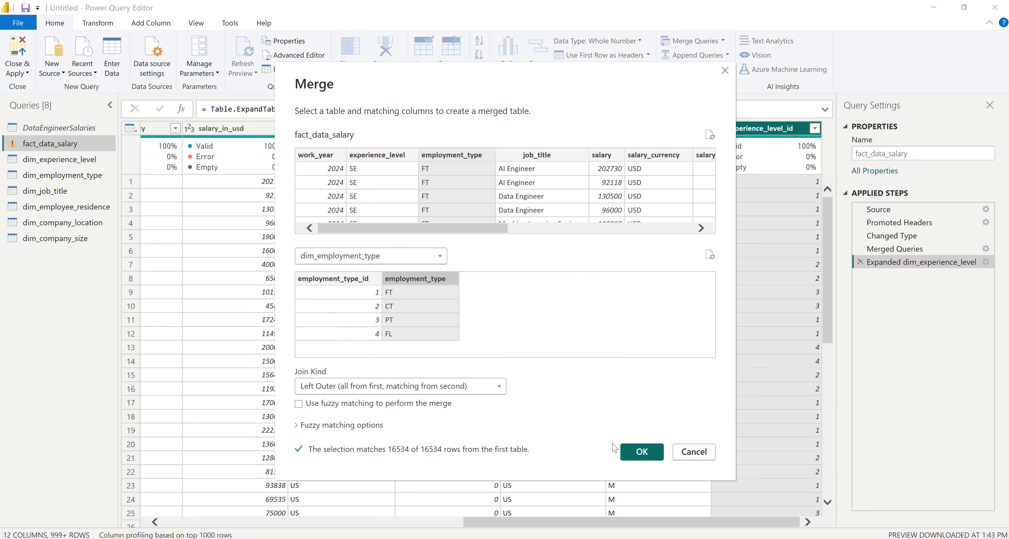
pyautogui.click(643, 451)
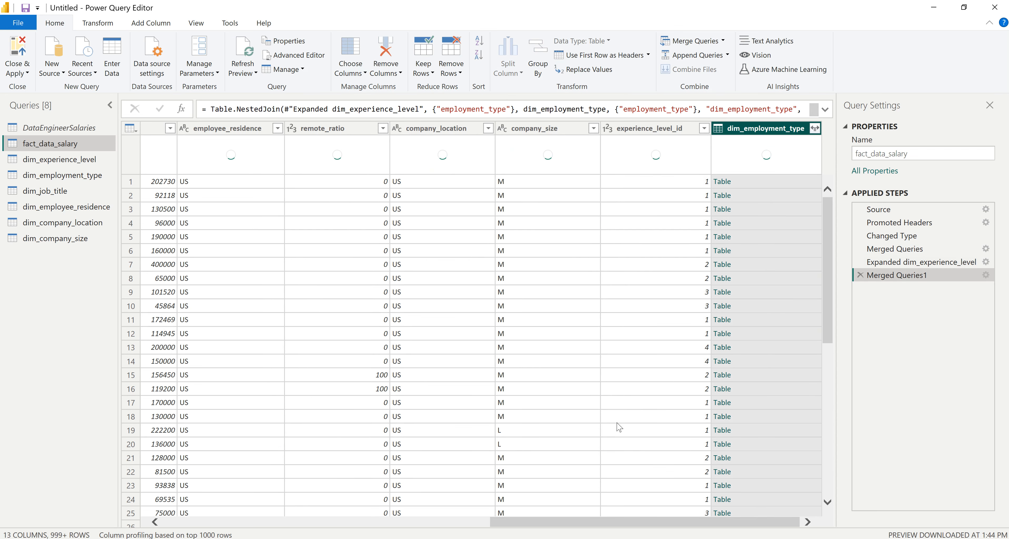
# - Expand the merged dim_employment_type column to only employment_type_id
pyautogui.click(815, 129)
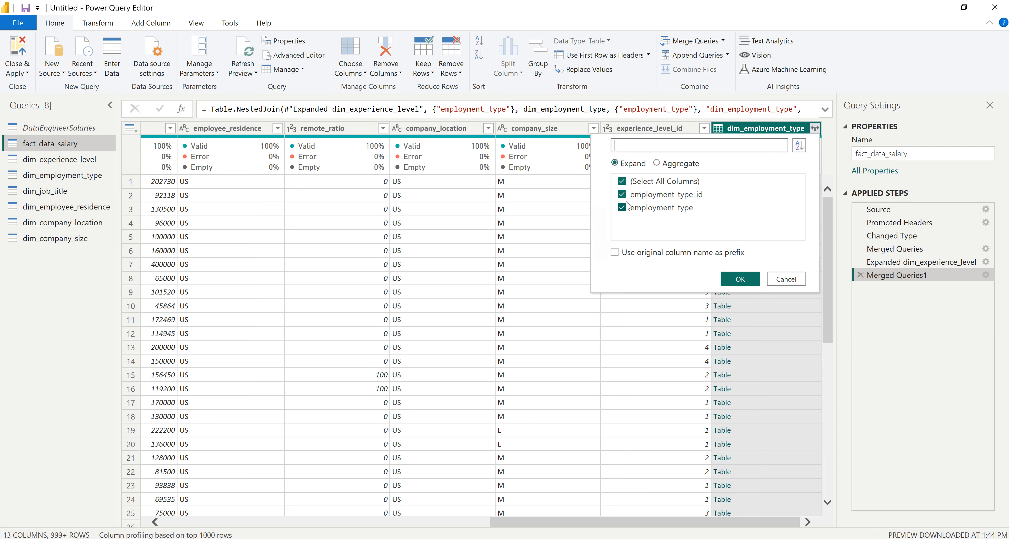
pyautogui.click(621, 208)
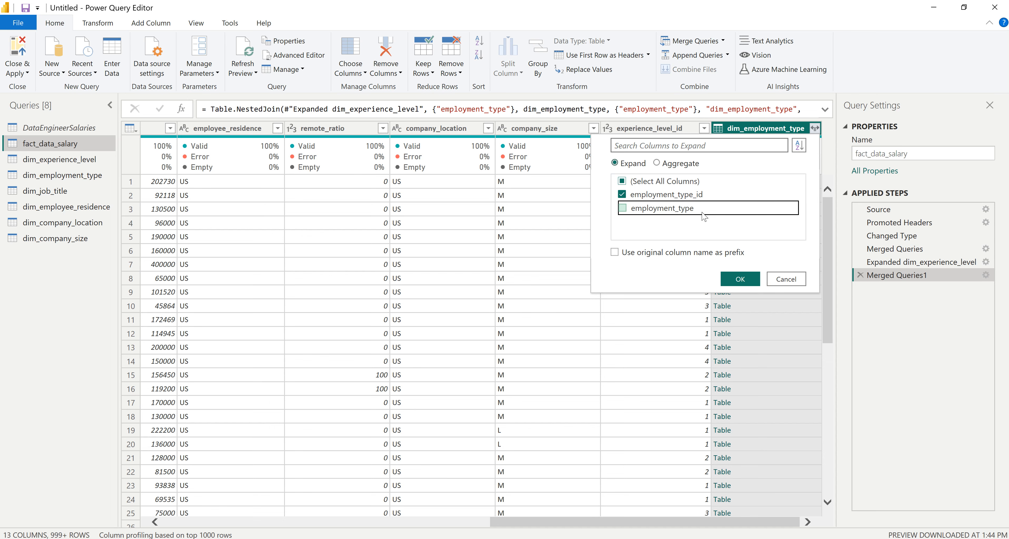
pyautogui.click(749, 278)
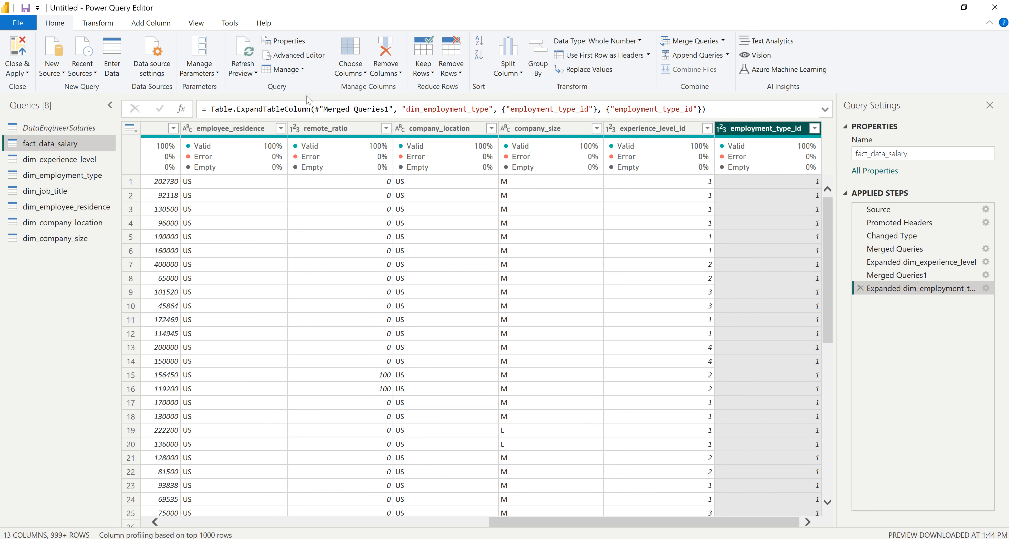
# - Merge fact_data_salary with dim_job_title on the job_title column, using a Left Outer join
pyautogui.click(700, 46)
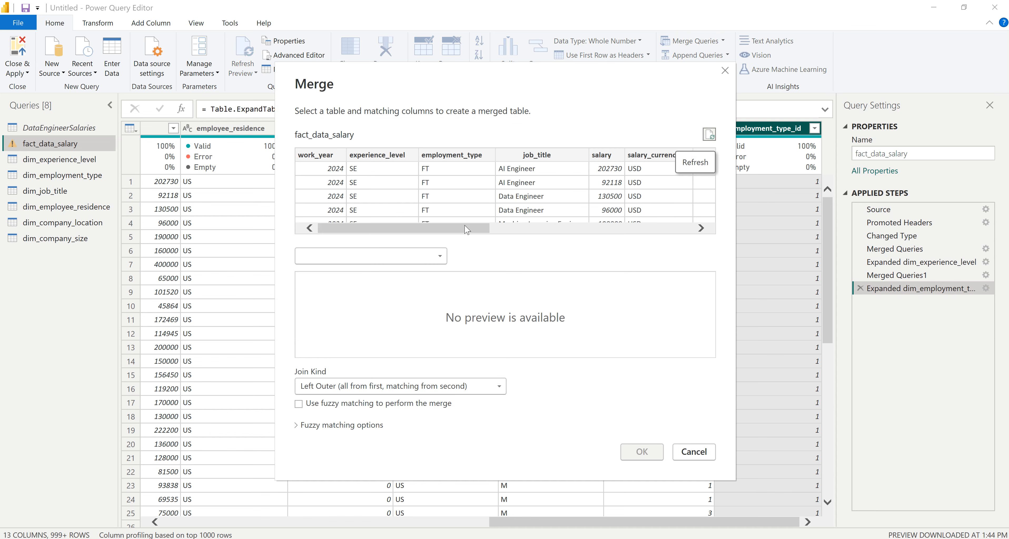
pyautogui.click(425, 257)
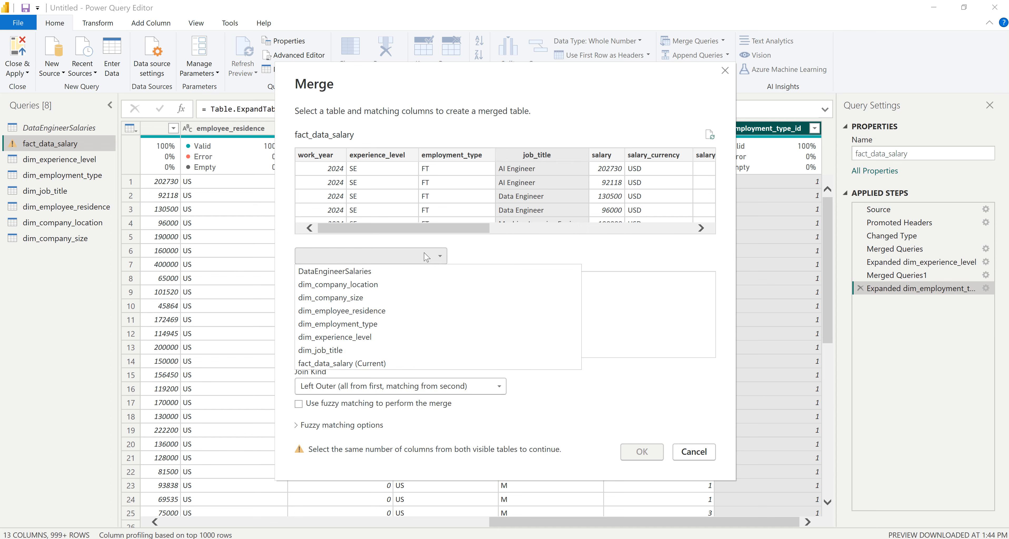
pyautogui.click(346, 350)
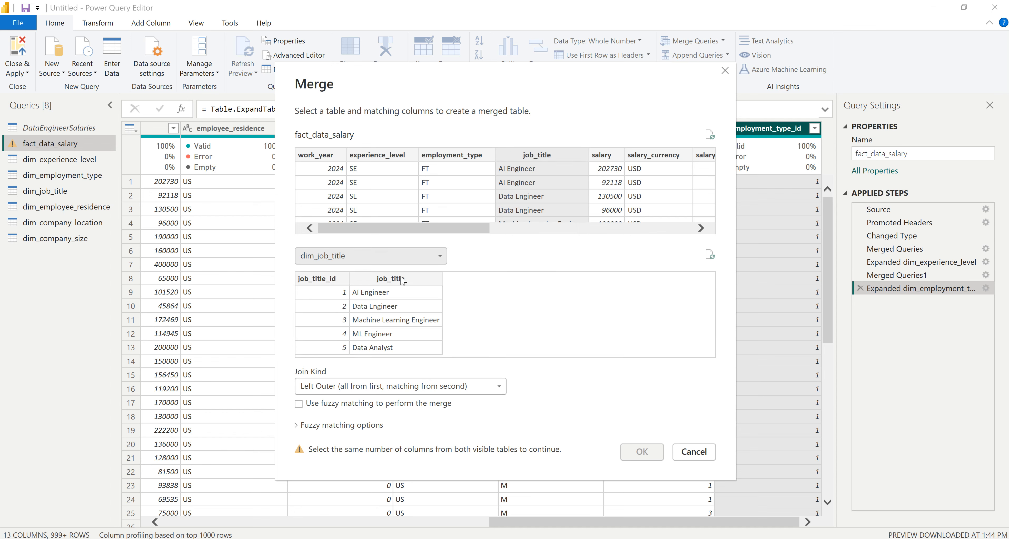
pyautogui.click(391, 279)
pyautogui.click(638, 452)
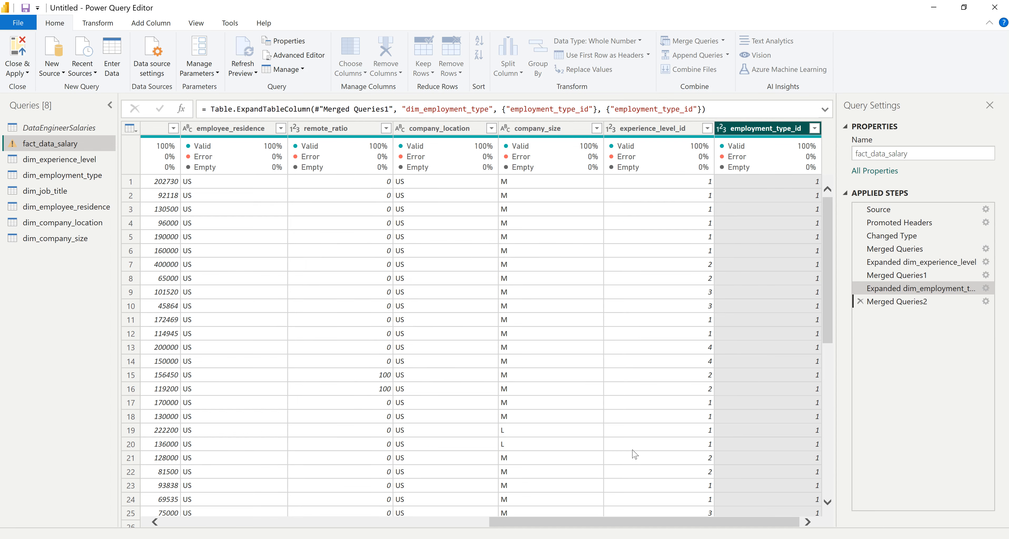
# - Expand the merged dim_job_title column to only job_title_id
pyautogui.click(814, 129)
pyautogui.click(622, 207)
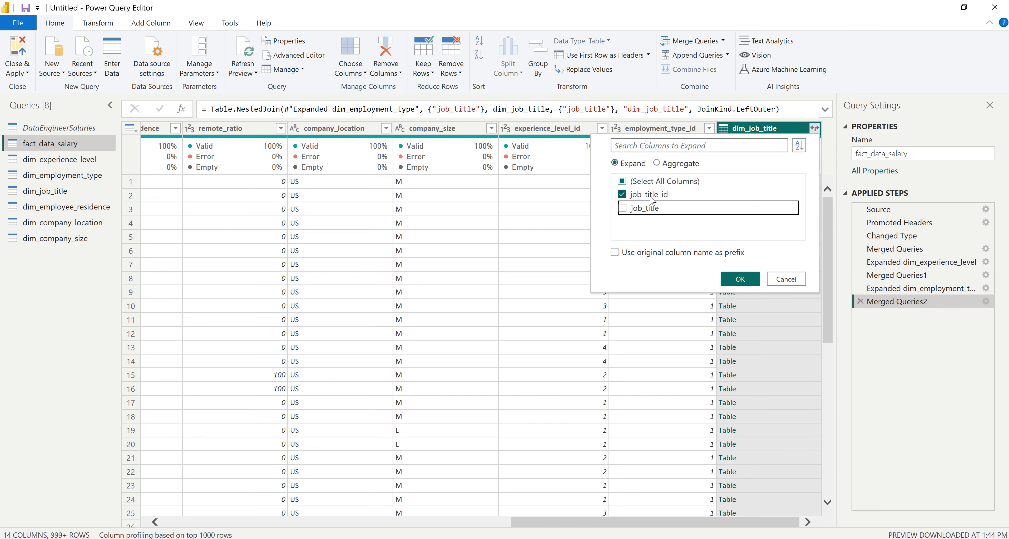
pyautogui.click(740, 279)
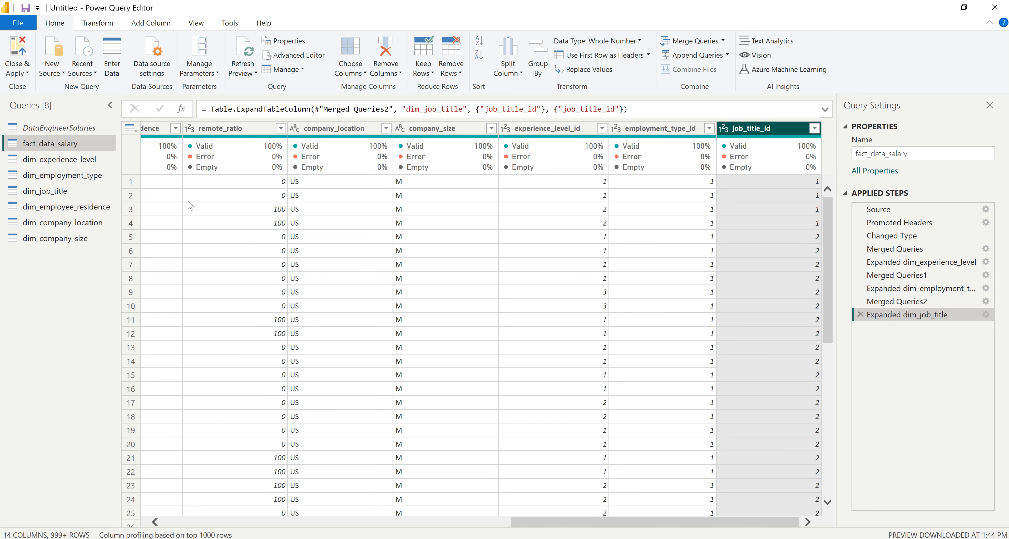
# - Merge fact_data_salary with dim_employee_residence on the employee_residence column, using a Left Outer join
pyautogui.click(691, 45)
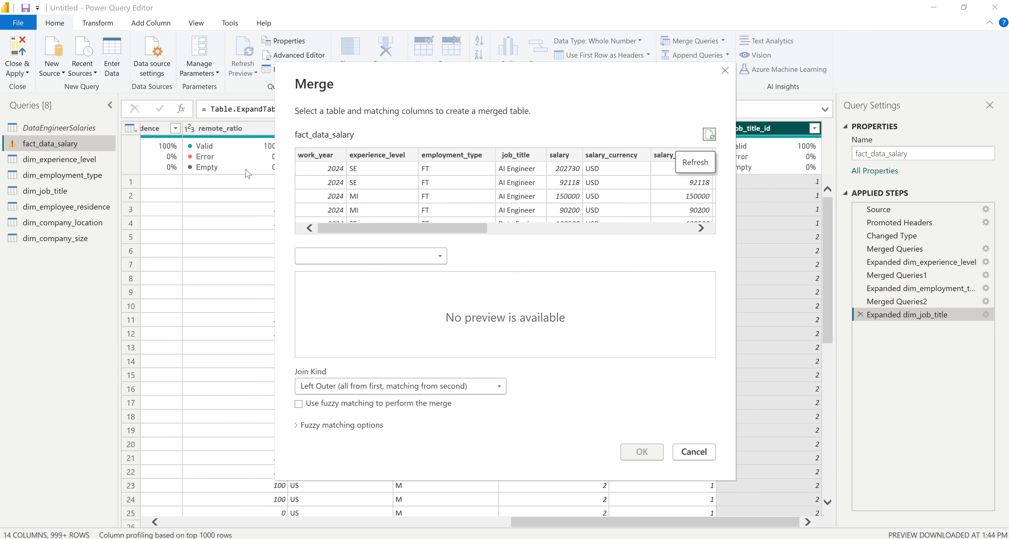
pyautogui.moveTo(455, 229); pyautogui.dragTo(541, 224)
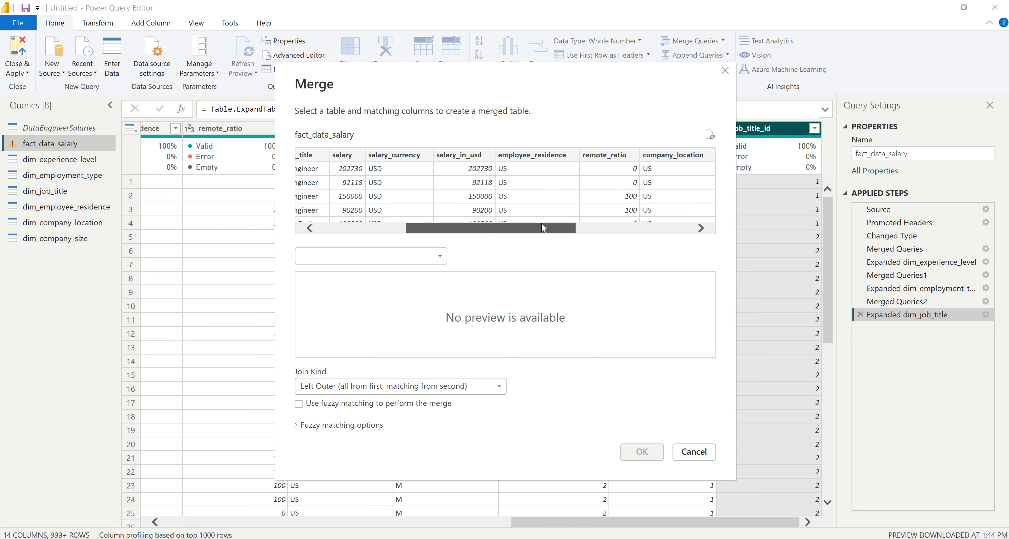
pyautogui.click(522, 159)
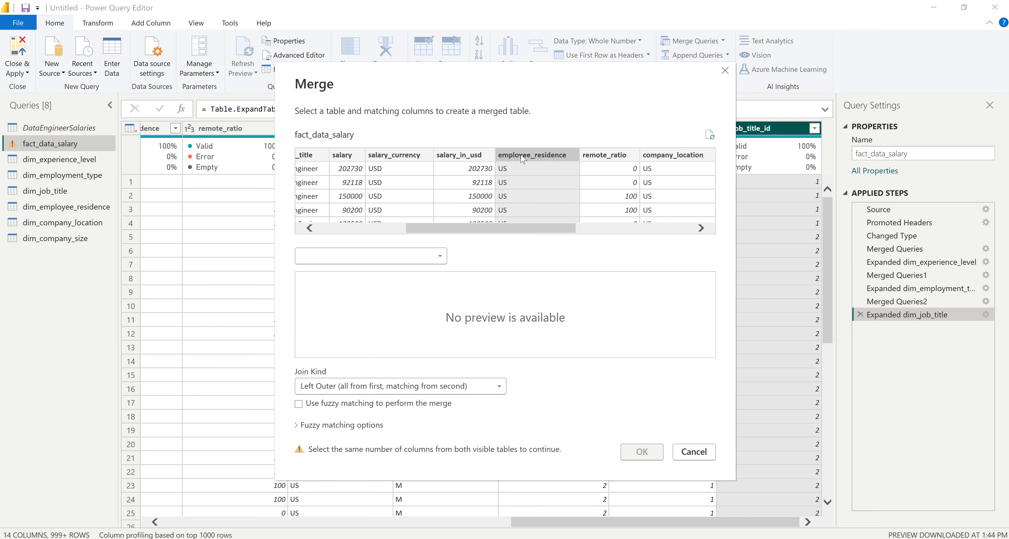
pyautogui.click(404, 256)
pyautogui.click(371, 313)
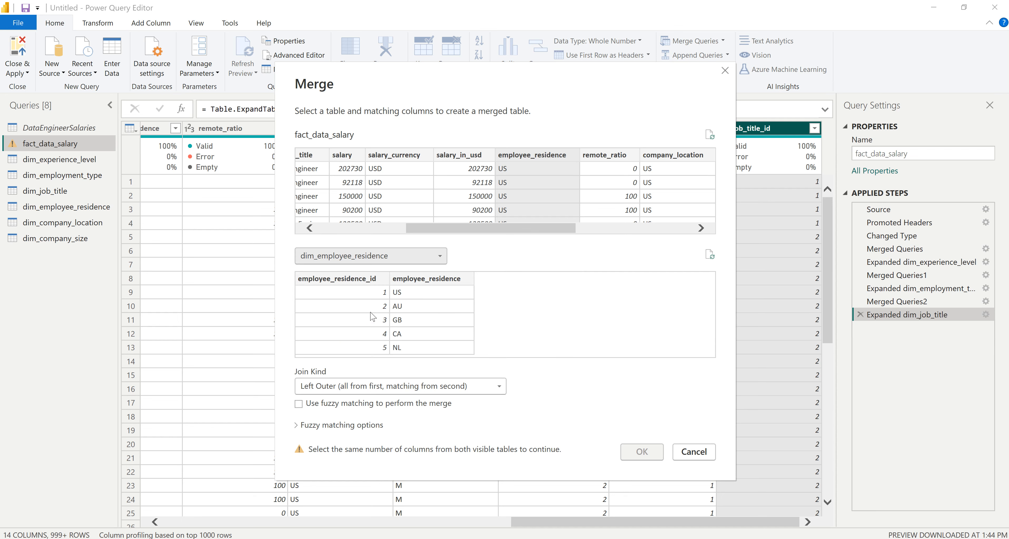
pyautogui.click(429, 292)
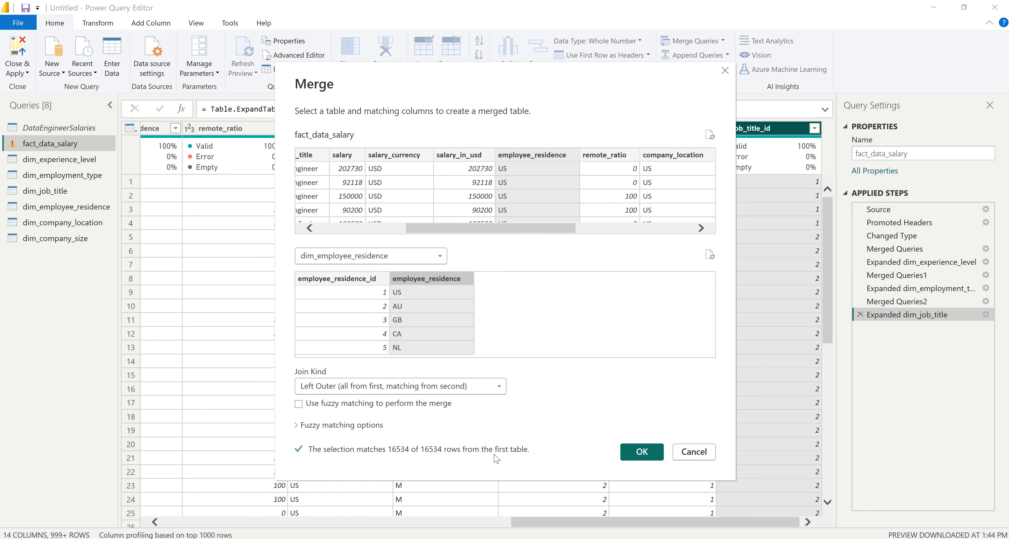
pyautogui.click(646, 451)
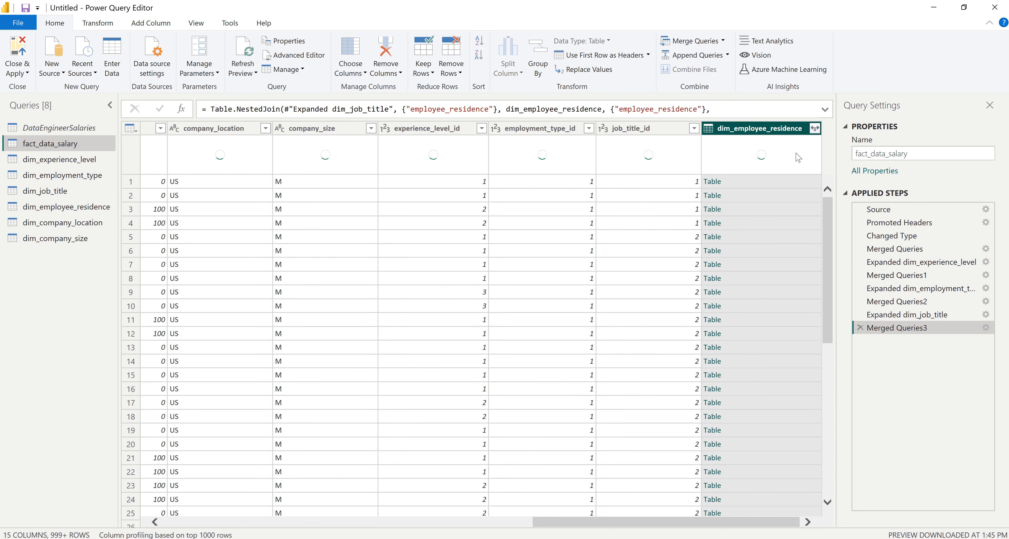
# - Expand the merged dim_employee_residence column to only employee_residence_id
pyautogui.click(814, 128)
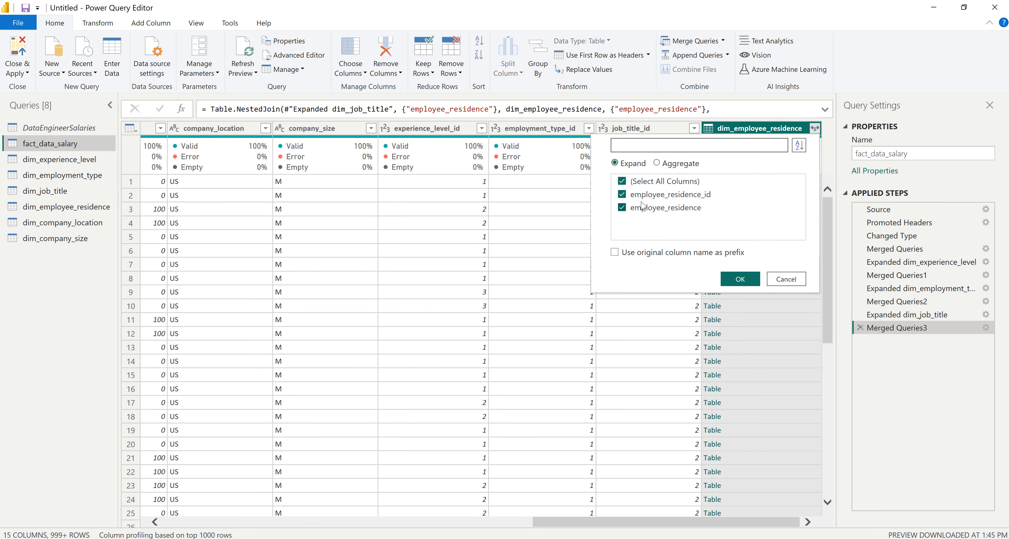
pyautogui.click(622, 208)
pyautogui.click(740, 279)
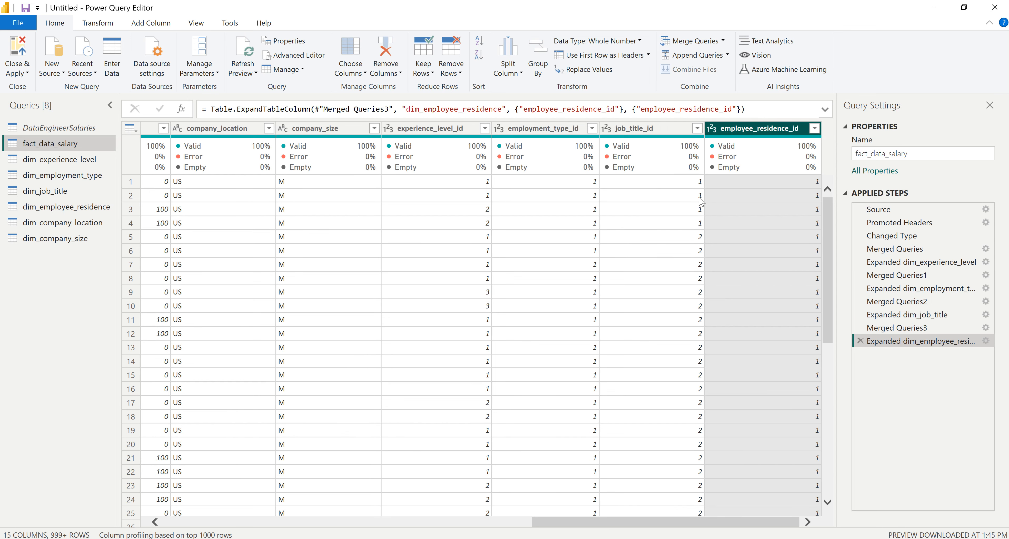
# - Merge fact_data_salary with dim_company_location on the company_location column, using a Left Outer join
pyautogui.click(688, 47)
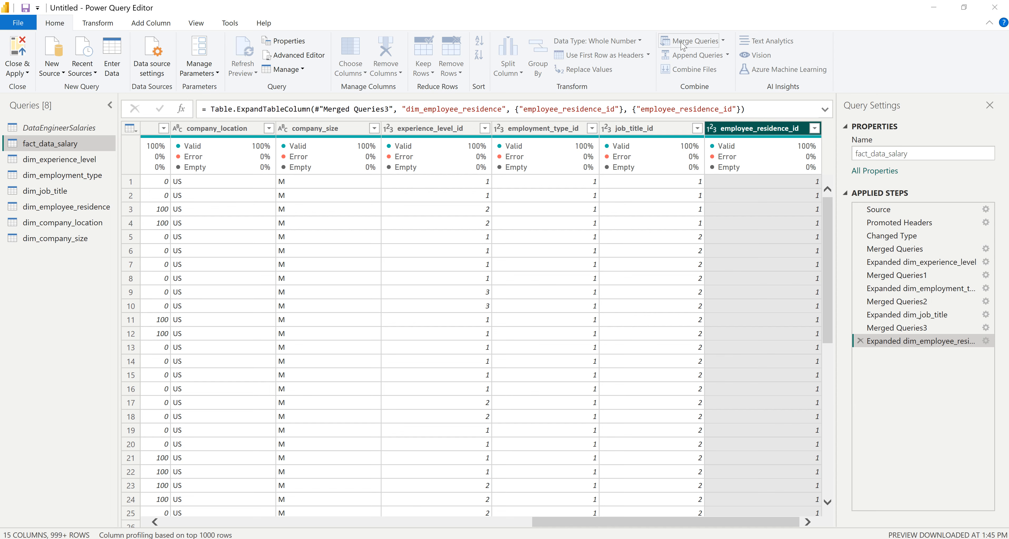
pyautogui.moveTo(458, 229); pyautogui.dragTo(573, 227)
pyautogui.click(592, 156)
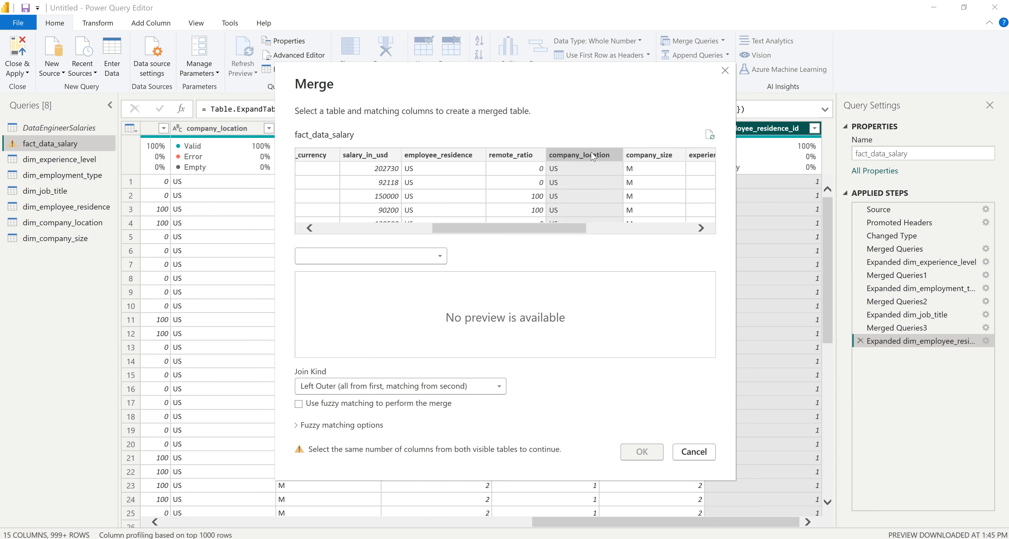
pyautogui.click(423, 258)
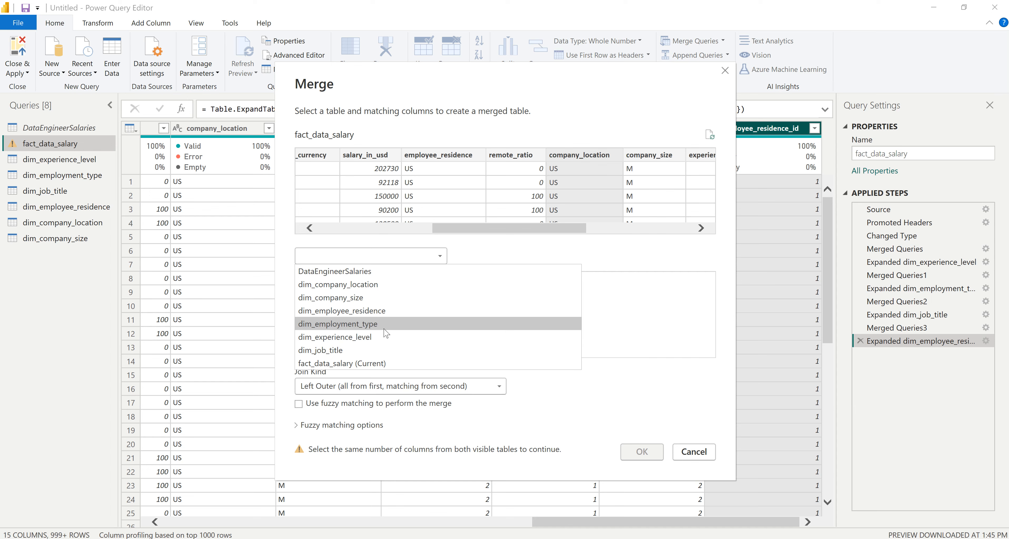
pyautogui.click(378, 287)
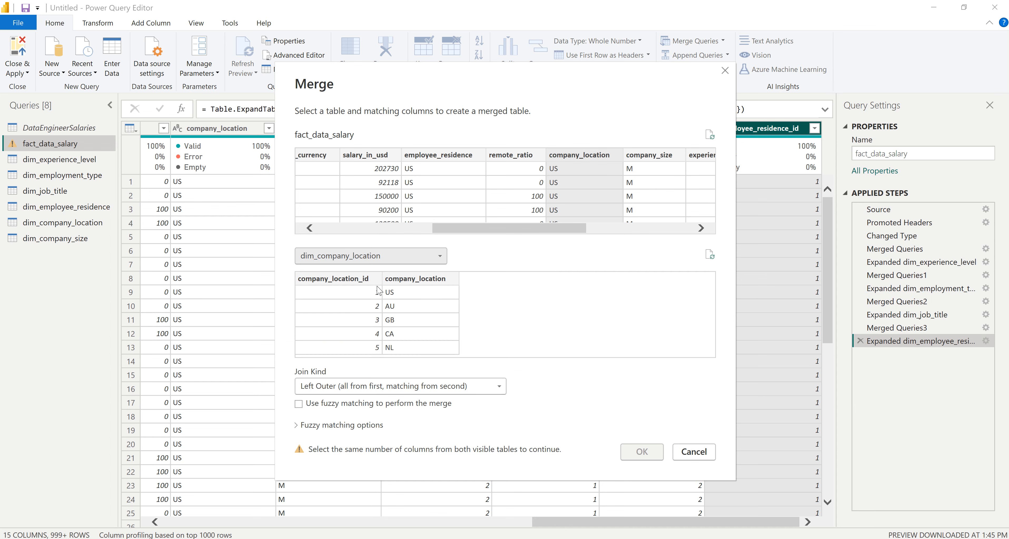
pyautogui.click(429, 281)
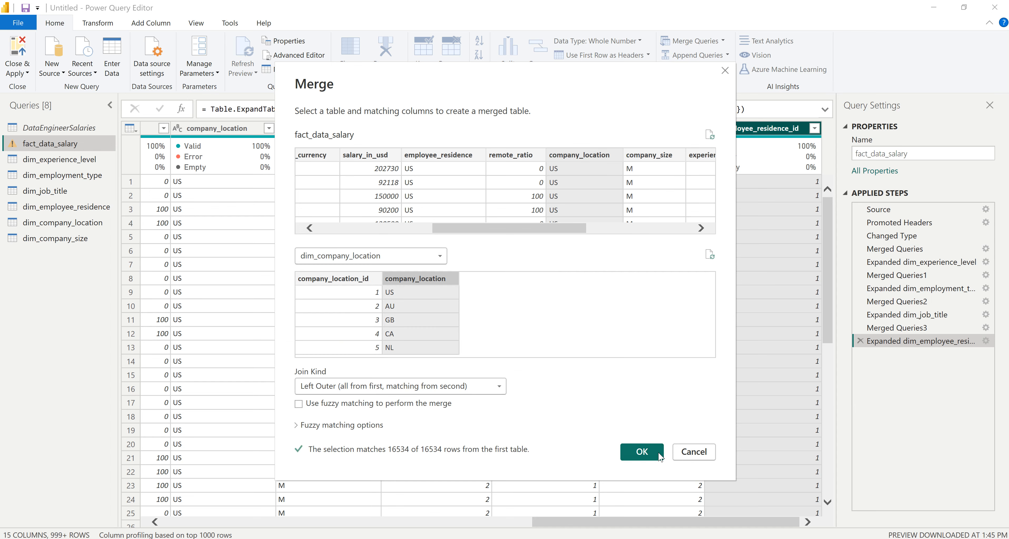
pyautogui.click(647, 452)
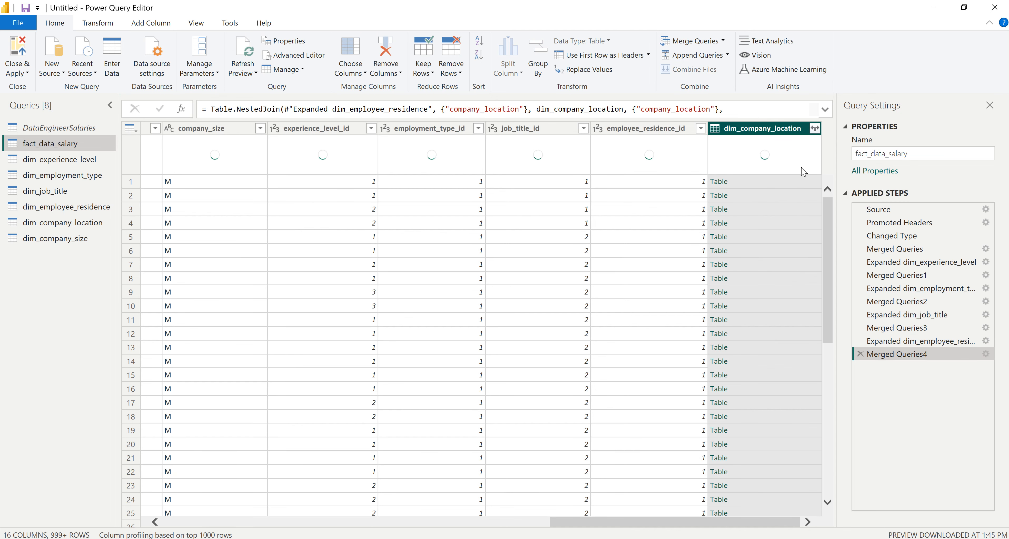
# - Expand the merged dim_company_location column to only company_location_id
pyautogui.click(814, 129)
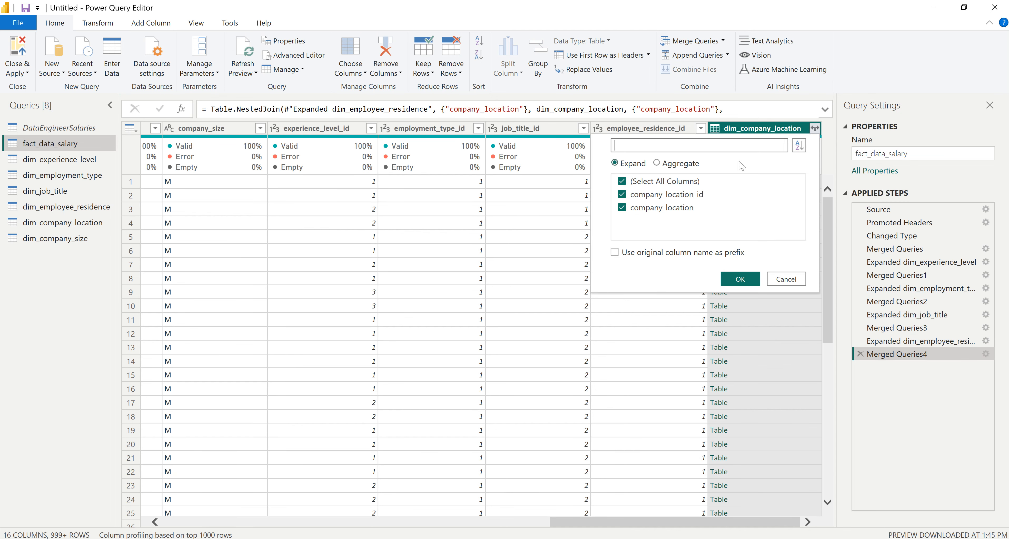
pyautogui.click(622, 208)
pyautogui.click(739, 279)
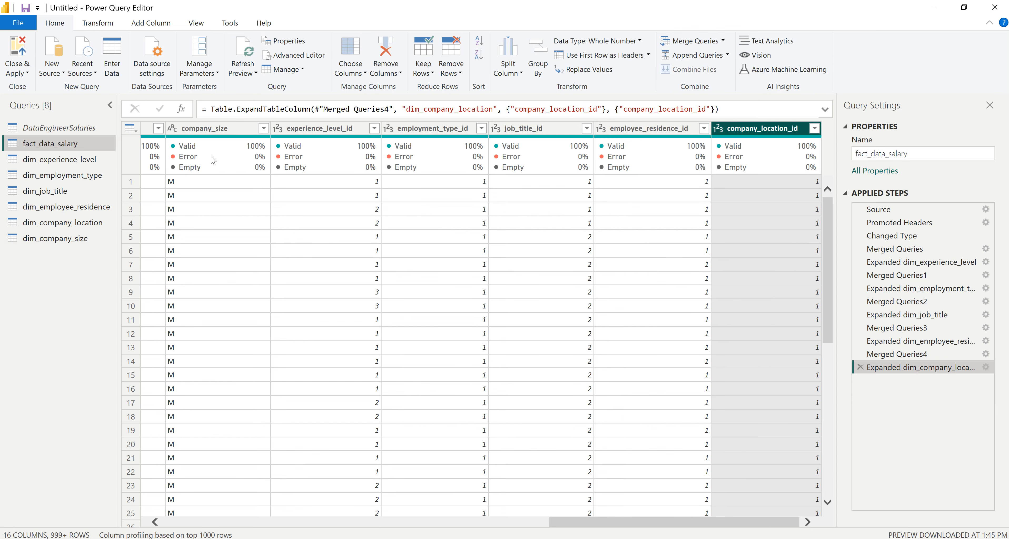
# - Merge fact_data_salary with dim_company_size on the company_size column, using a Left Outer join
pyautogui.click(693, 44)
pyautogui.moveTo(416, 231); pyautogui.dragTo(570, 218)
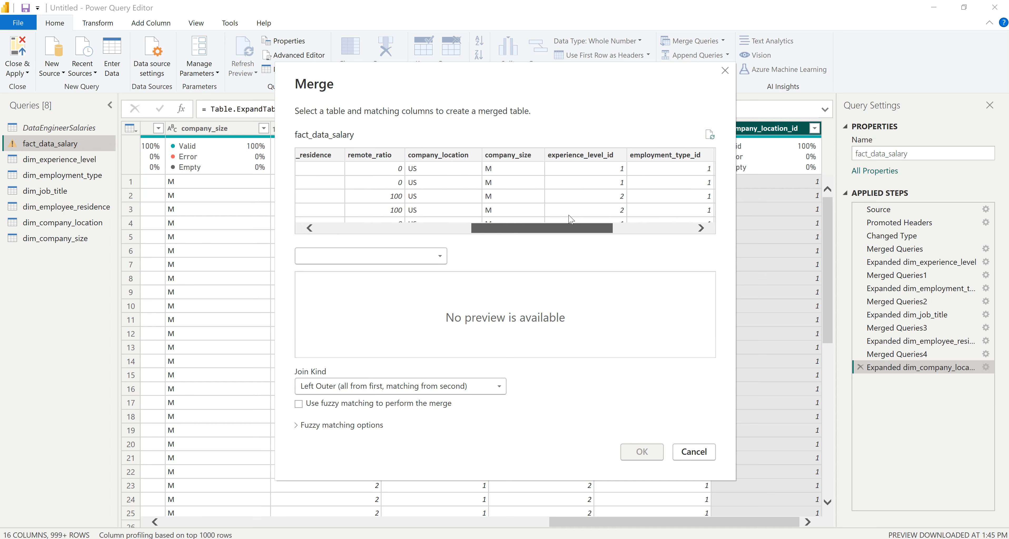
pyautogui.click(505, 157)
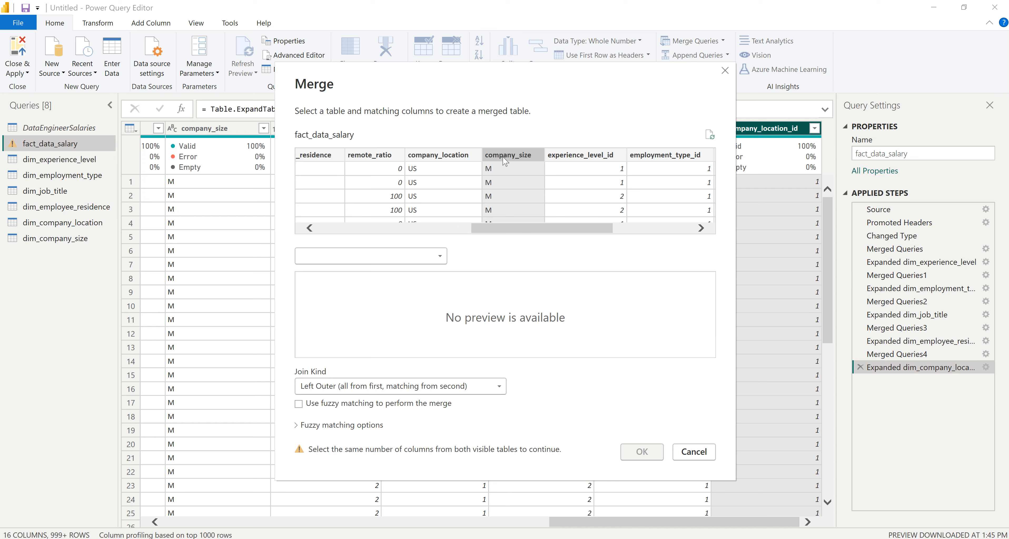
pyautogui.click(407, 247)
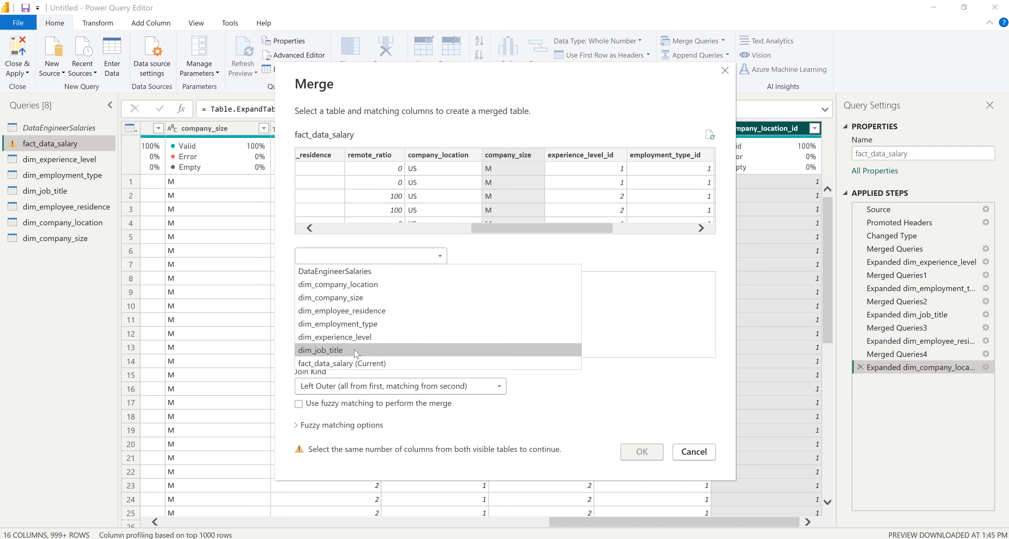
pyautogui.click(370, 299)
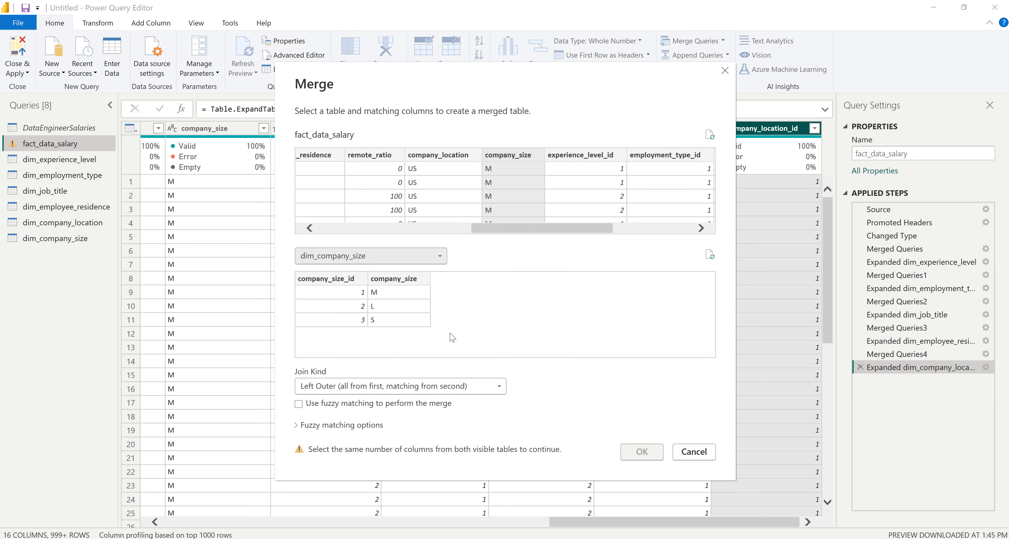
pyautogui.click(397, 285)
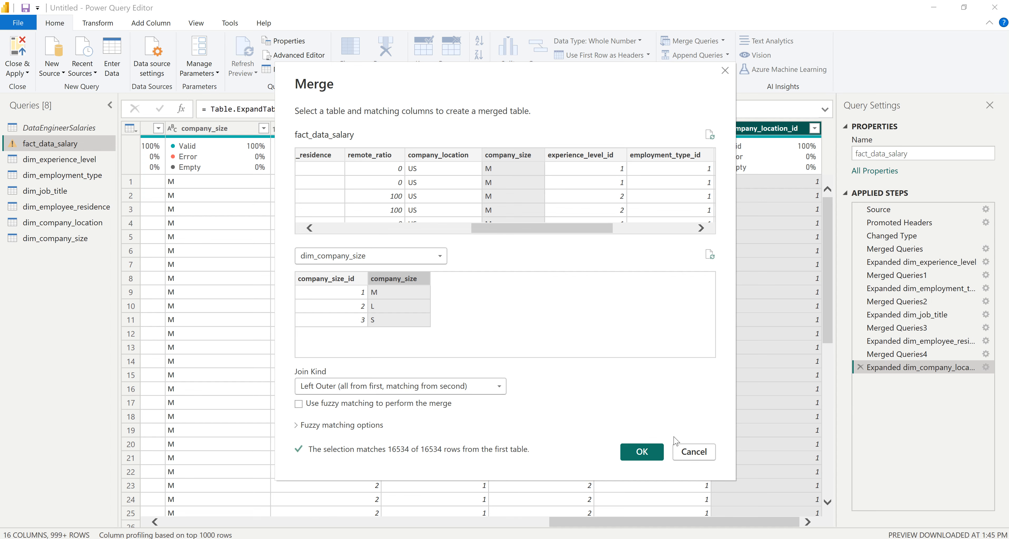
pyautogui.click(646, 452)
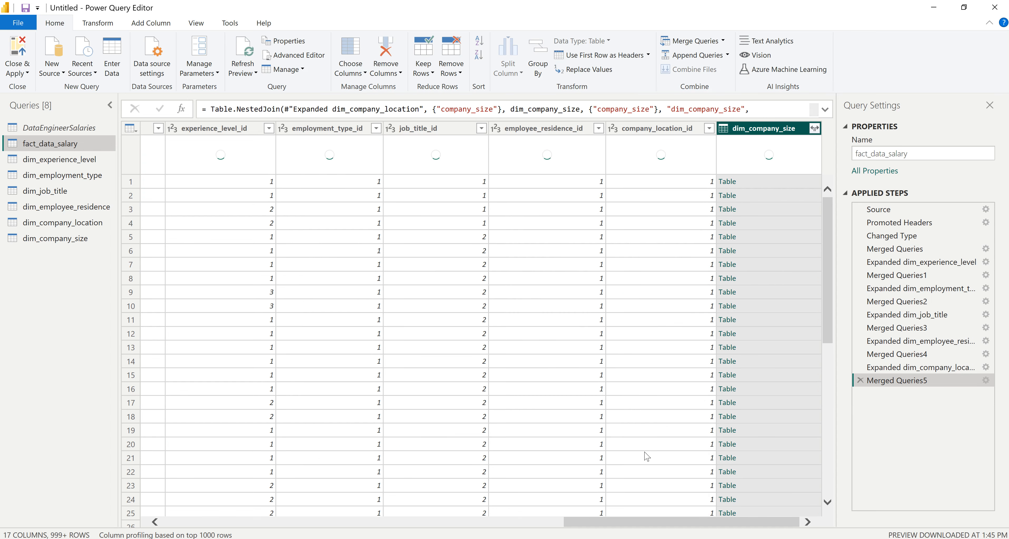
# - Expand the merged dim_company_size column to only company_size_id
pyautogui.click(814, 129)
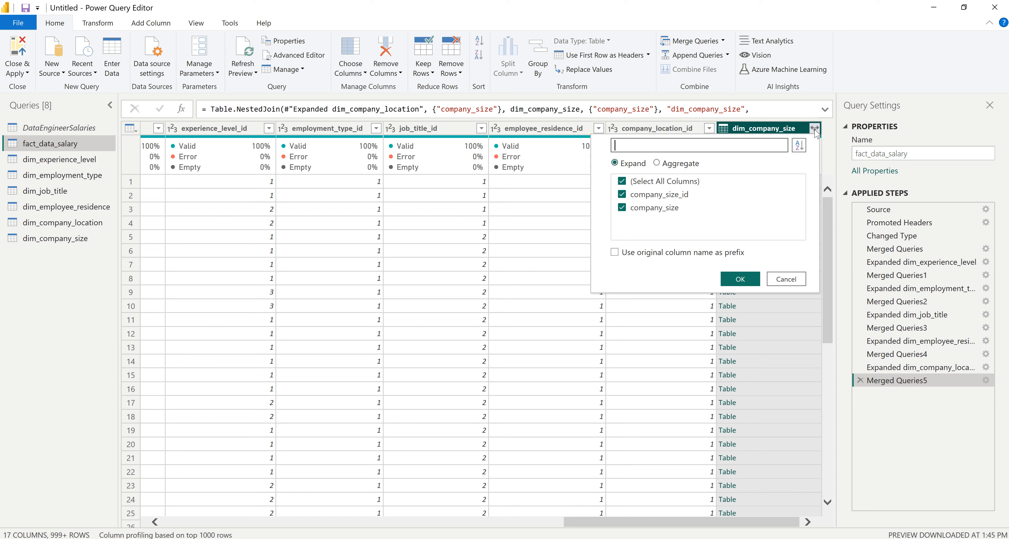
pyautogui.click(622, 208)
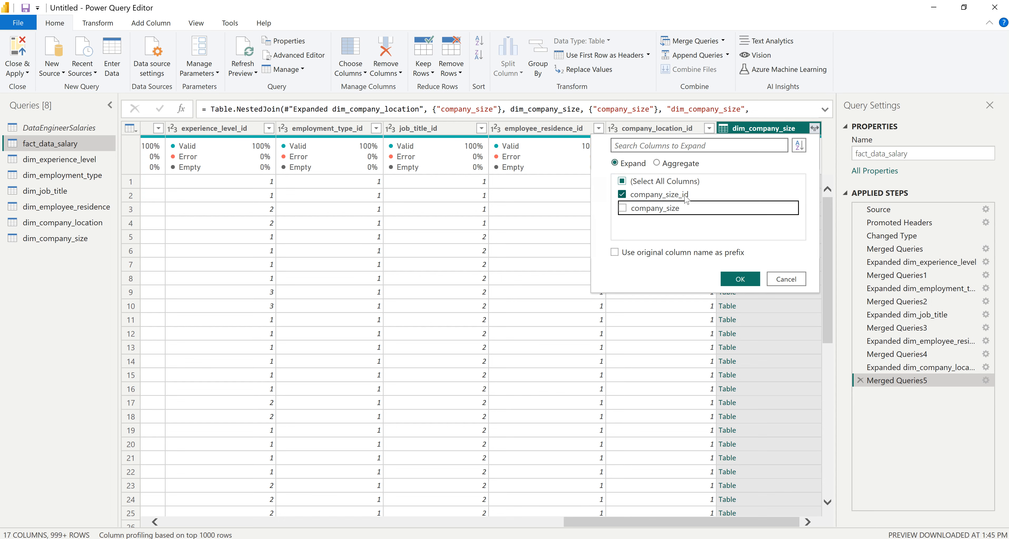
pyautogui.click(740, 279)
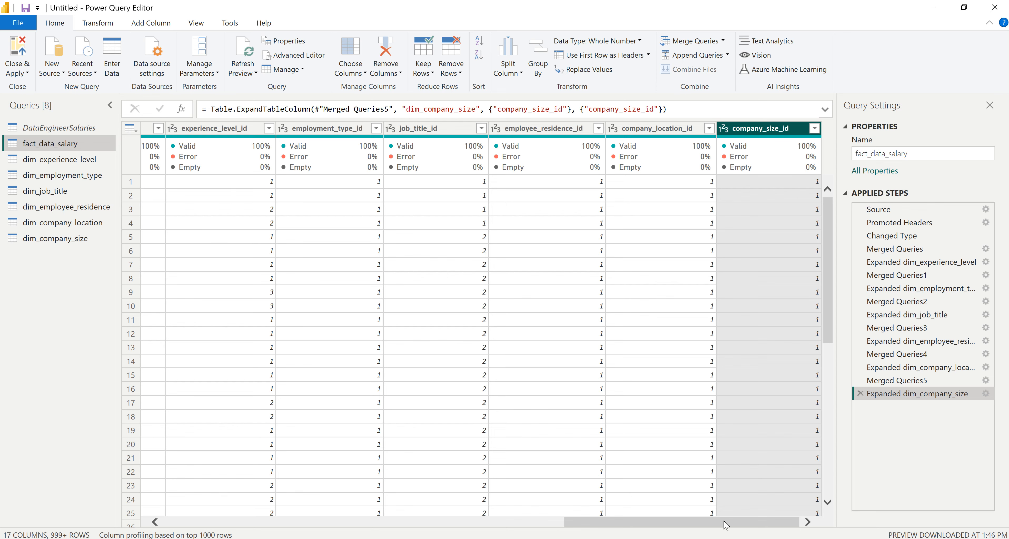
# - Remove the experience_level, employment_type, job_title, employee_residence, company_location and company_size text columns from fact_data_salary
pyautogui.moveTo(724, 525); pyautogui.dragTo(298, 532)
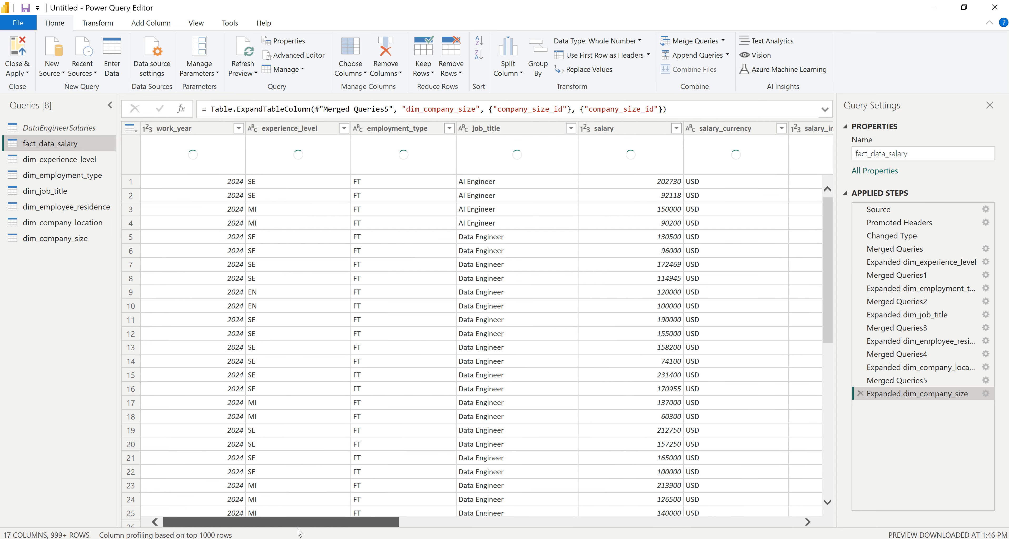
pyautogui.click(306, 129)
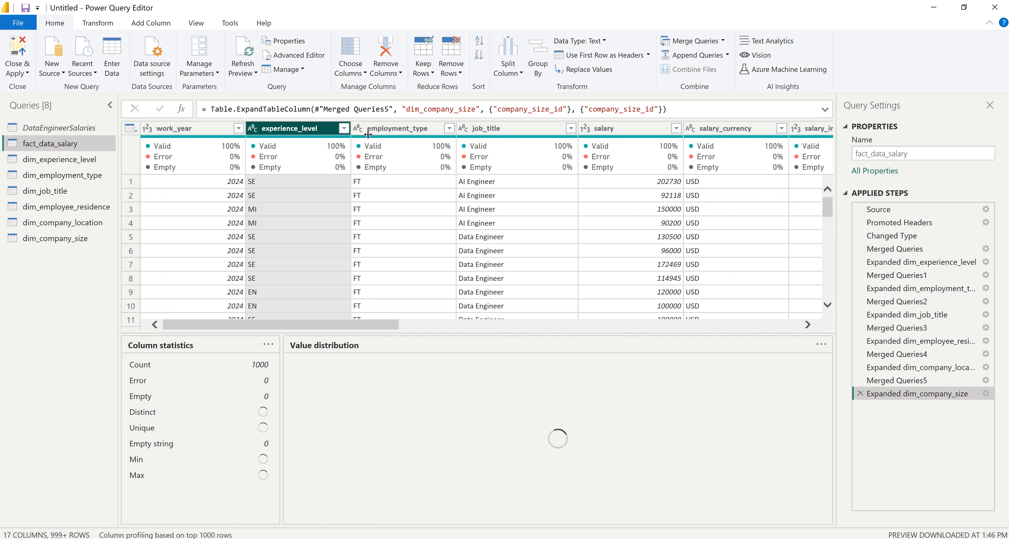
pyautogui.keyDown('ctrl'); pyautogui.click(398, 130); pyautogui.keyUp('ctrl')
pyautogui.keyDown('ctrl'); pyautogui.click(516, 130); pyautogui.keyUp('ctrl')
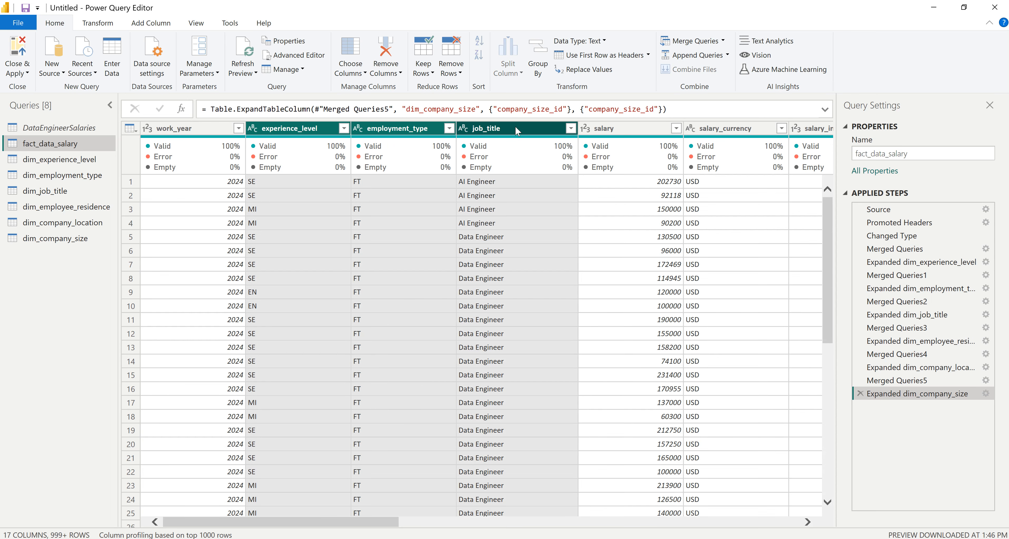
pyautogui.moveTo(379, 527); pyautogui.dragTo(559, 529)
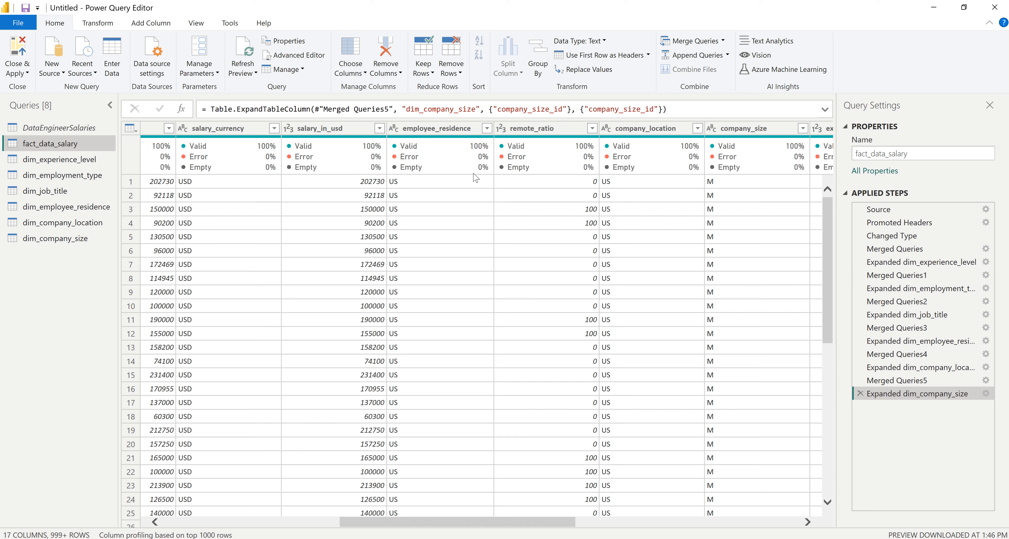
pyautogui.click(440, 130)
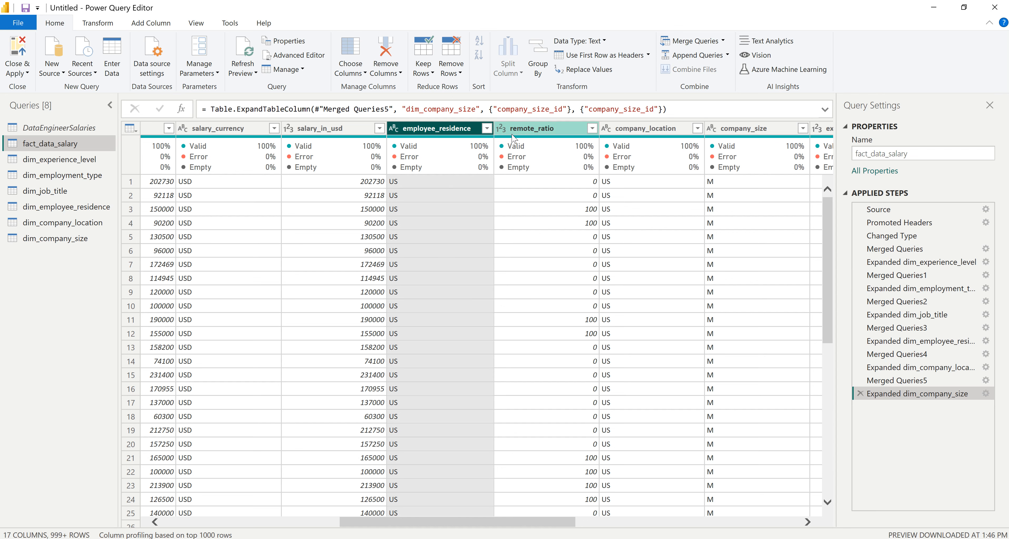
pyautogui.moveTo(530, 526); pyautogui.dragTo(567, 526)
pyautogui.keyDown('ctrl'); pyautogui.click(551, 133); pyautogui.keyUp('ctrl')
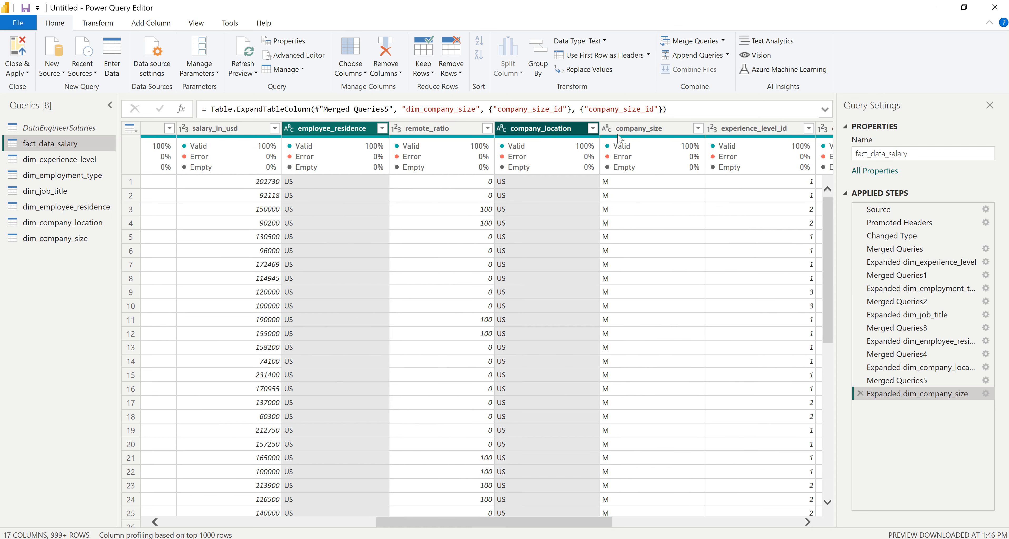
pyautogui.keyDown('ctrl'); pyautogui.click(651, 132); pyautogui.keyUp('ctrl')
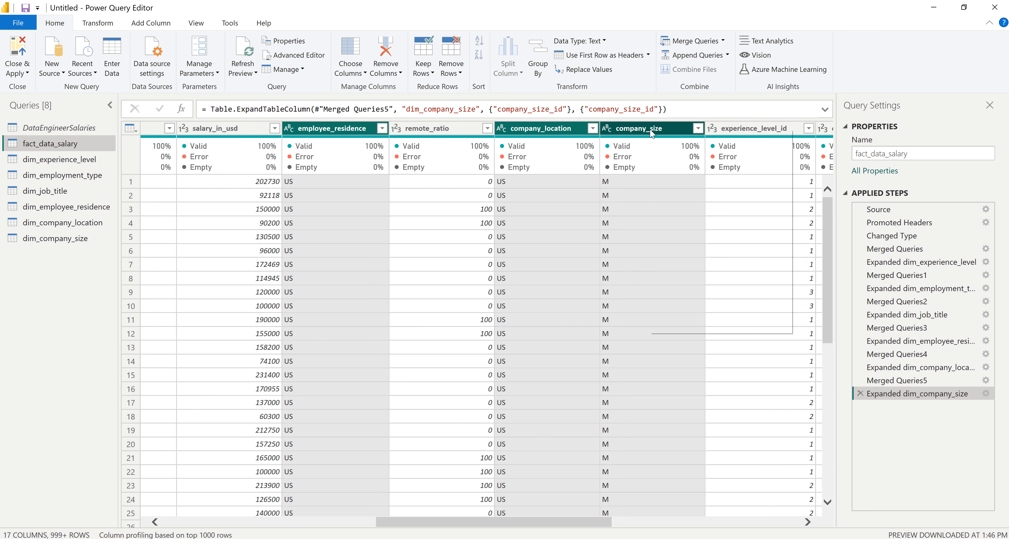
pyautogui.rightClick(652, 133)
pyautogui.click(674, 155)
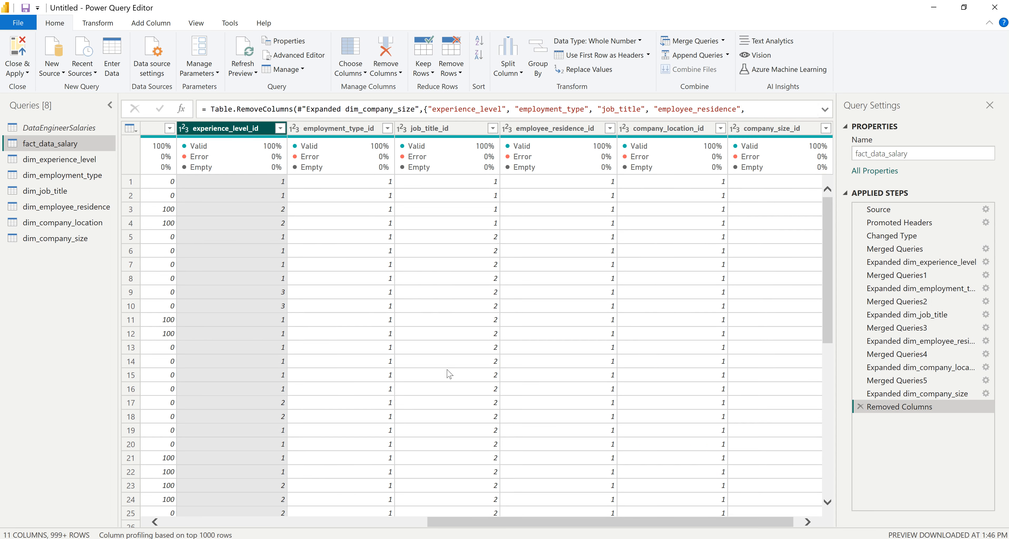
# - Apply the query changes to the model and close the Power Query Editor
pyautogui.moveTo(521, 525); pyautogui.dragTo(256, 525)
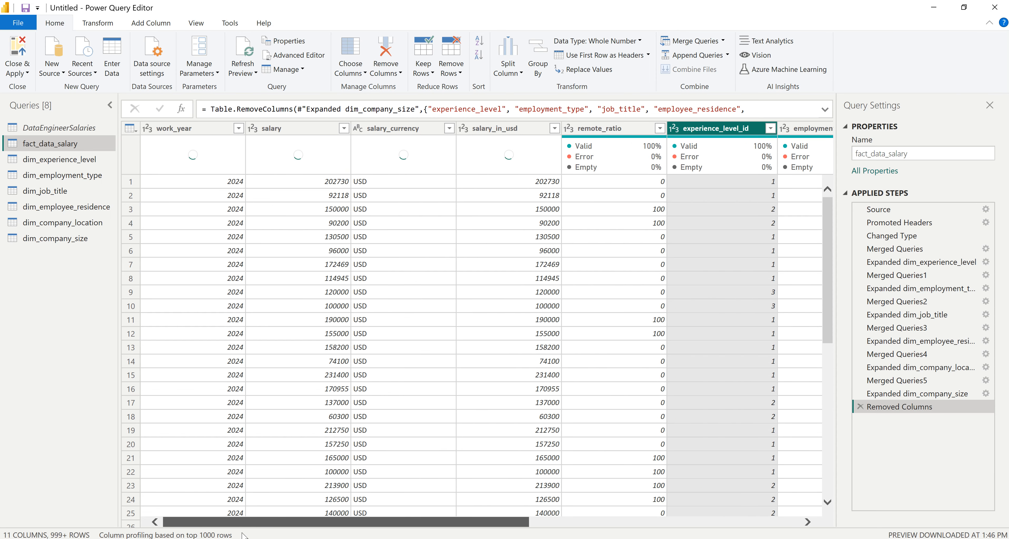
pyautogui.click(18, 51)
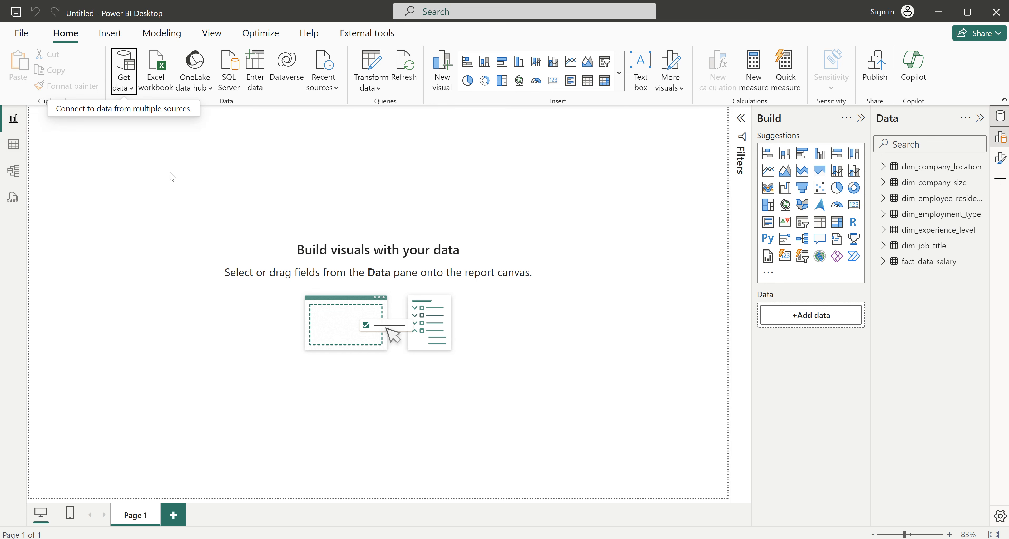
# - Examine the model diagram's relationships between fact_data_salary and the dimension tables, including company size, employee residence and company location
pyautogui.click(15, 172)
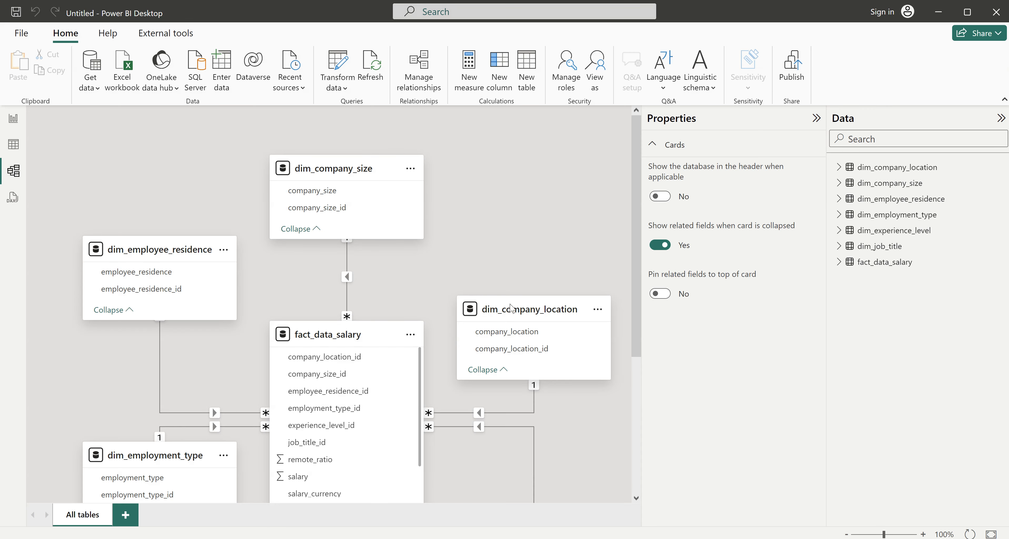
pyautogui.click(815, 118)
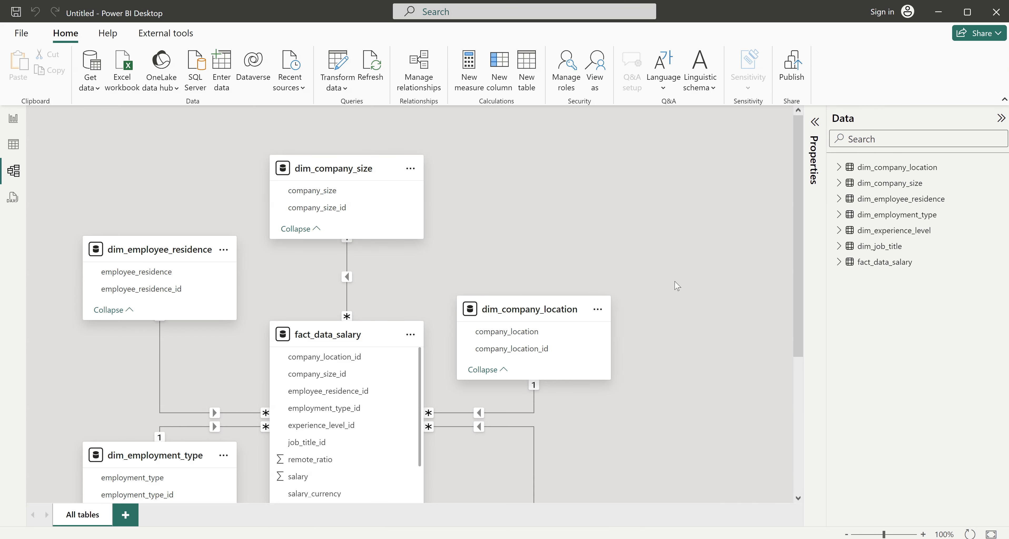
pyautogui.scroll(-5, 675, 280)
pyautogui.scroll(4, 675, 290)
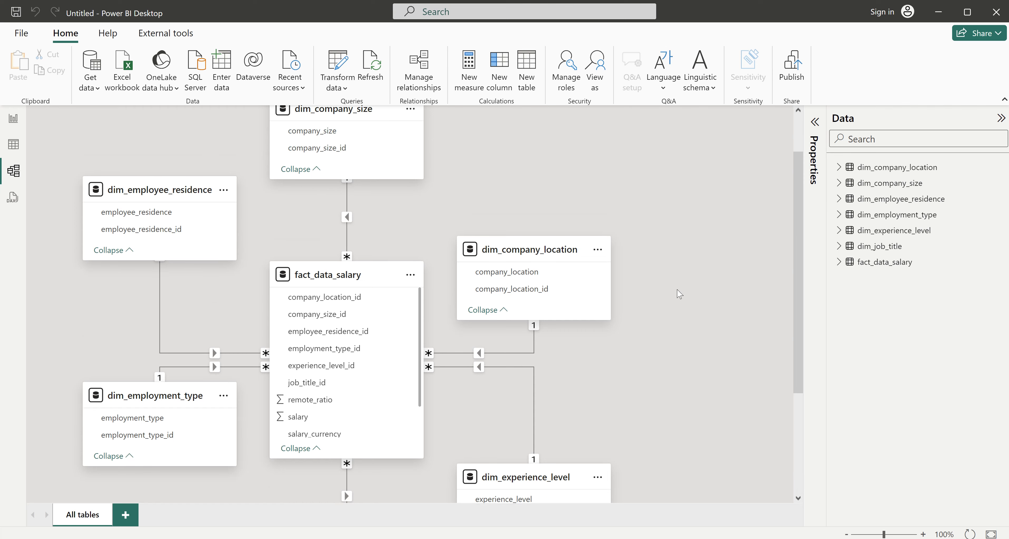
pyautogui.scroll(1, 679, 293)
pyautogui.click(347, 219)
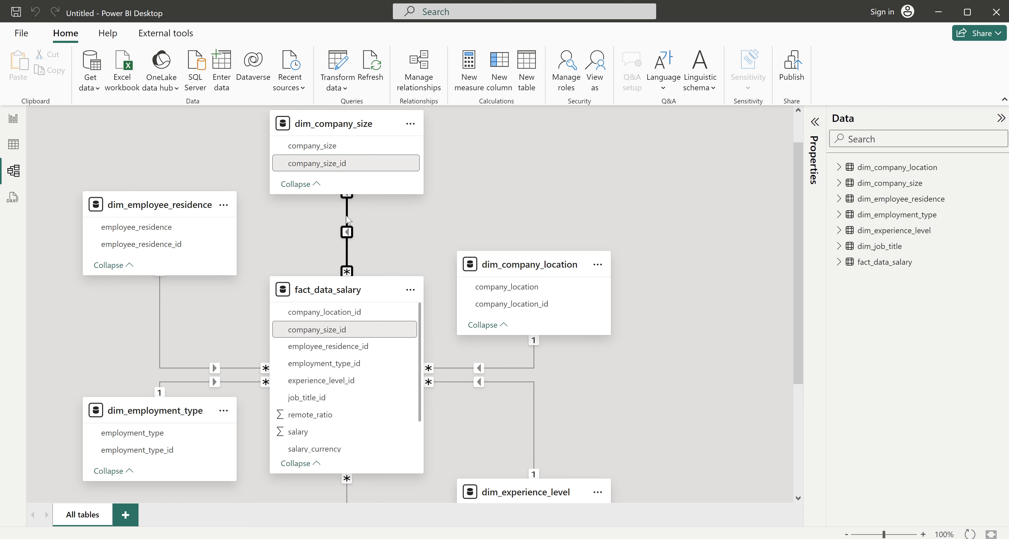
pyautogui.click(160, 330)
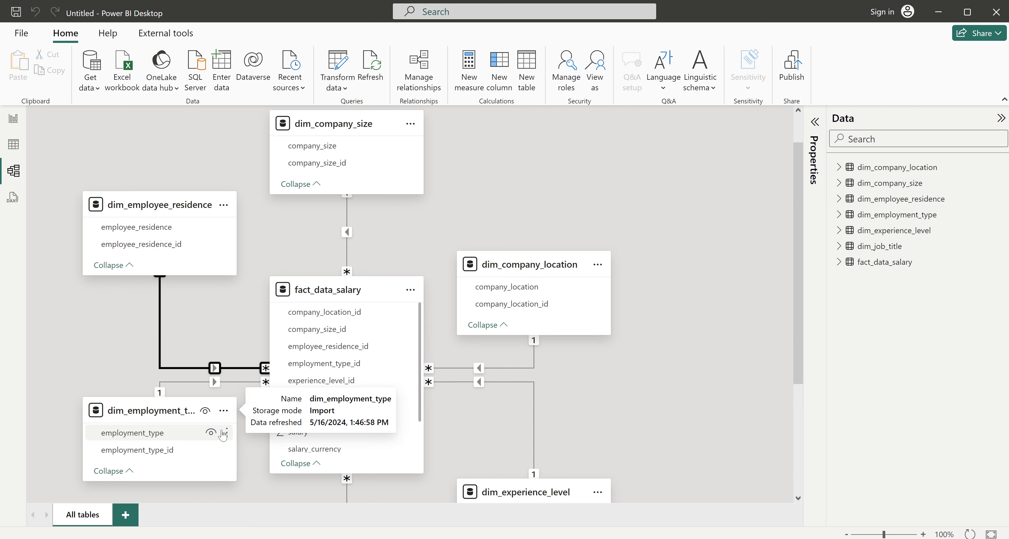
pyautogui.click(532, 368)
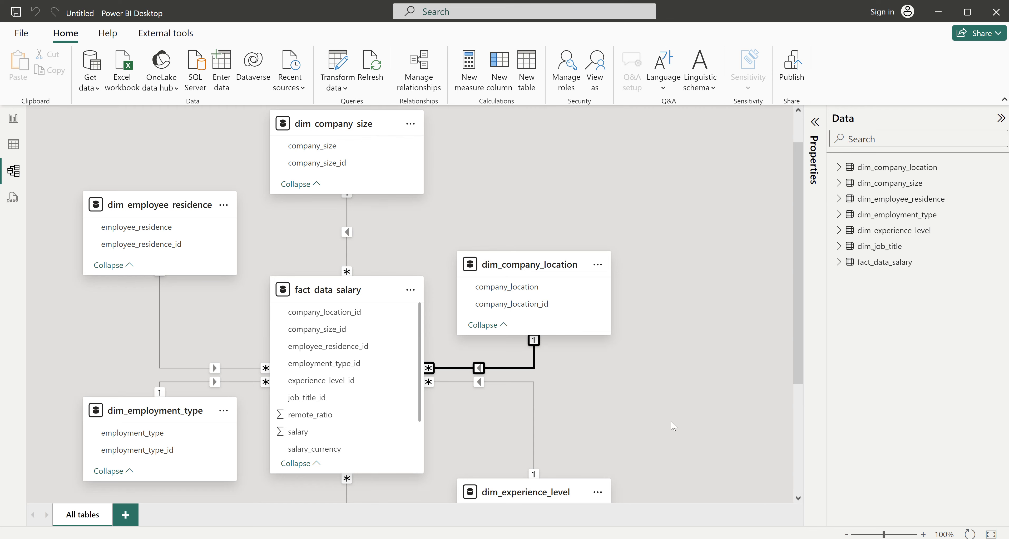
pyautogui.scroll(-3, 673, 426)
pyautogui.scroll(4, 673, 426)
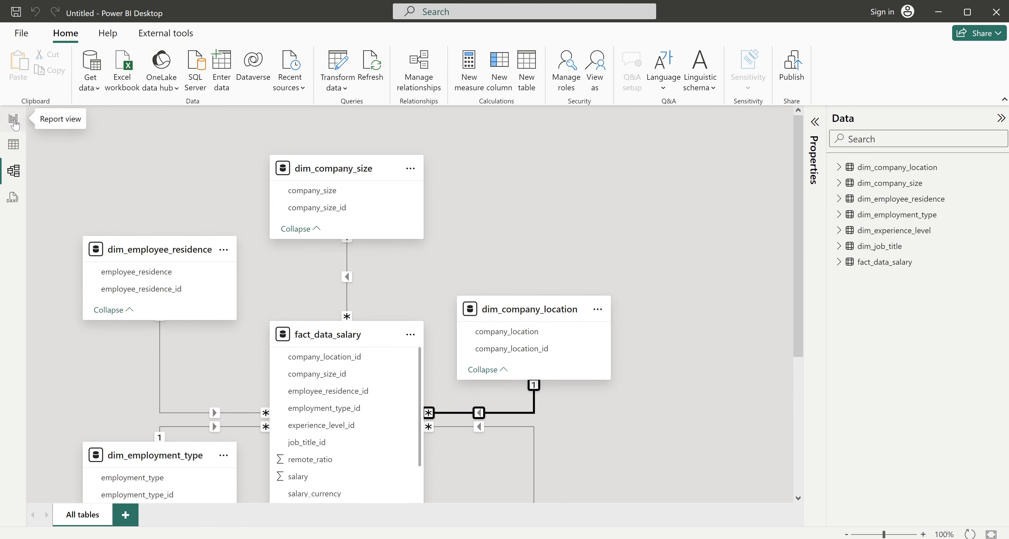
# - Return to the report view and look at the finished Data_Engineer_Salary_Dashboard report for reference, then come back to the untitled report
pyautogui.click(14, 120)
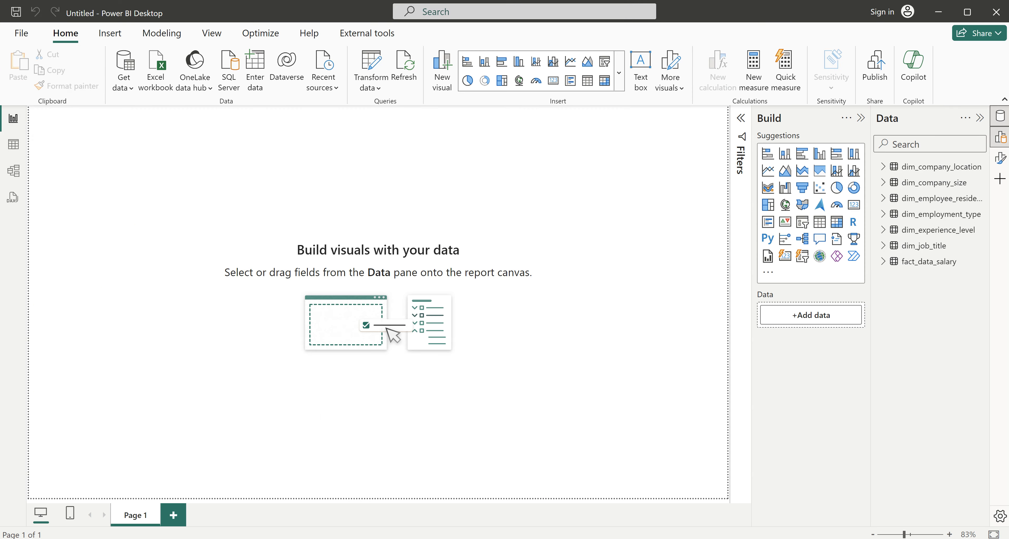
pyautogui.moveTo(666, 538)
pyautogui.click(603, 493)
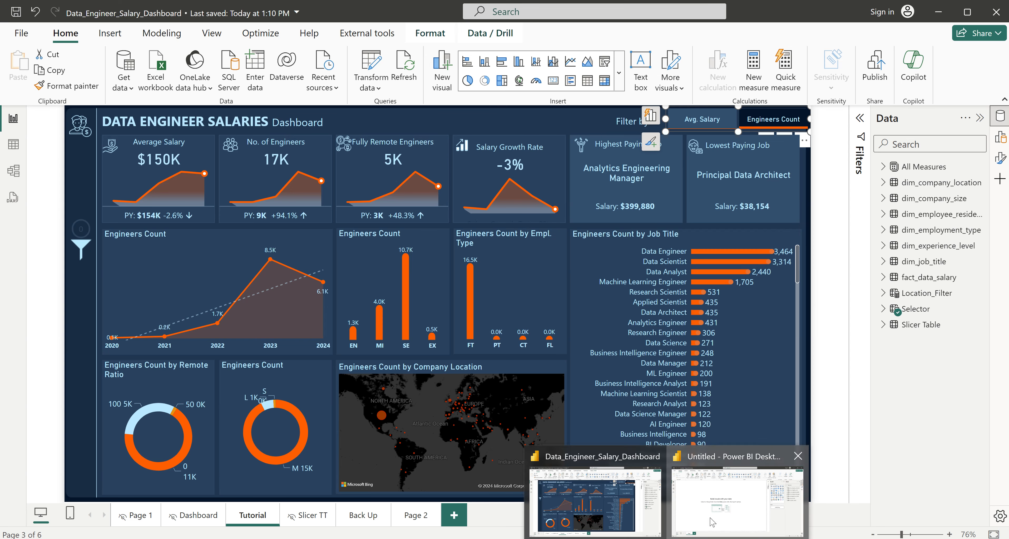
pyautogui.click(711, 522)
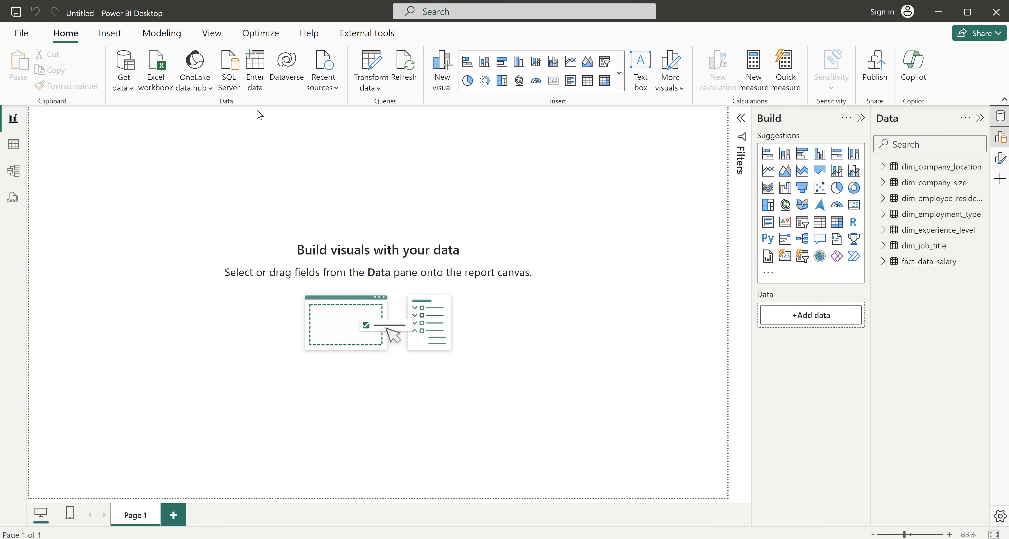
# - Create and load an empty table named All Measures, and expand it in the data list
pyautogui.click(254, 71)
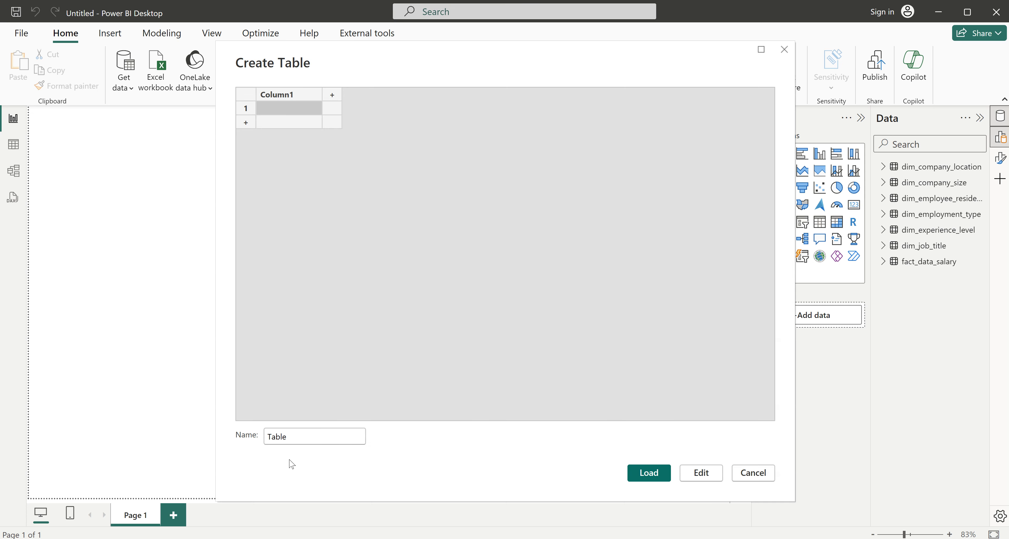
pyautogui.moveTo(311, 437); pyautogui.dragTo(241, 438)
pyautogui.write('All Measure')
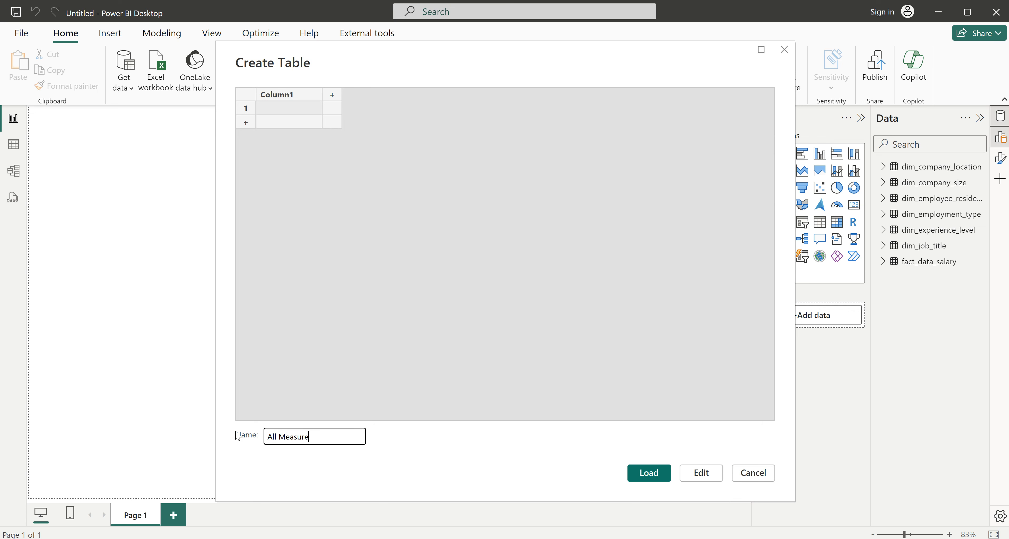
pyautogui.write('rss')
pyautogui.click(648, 475)
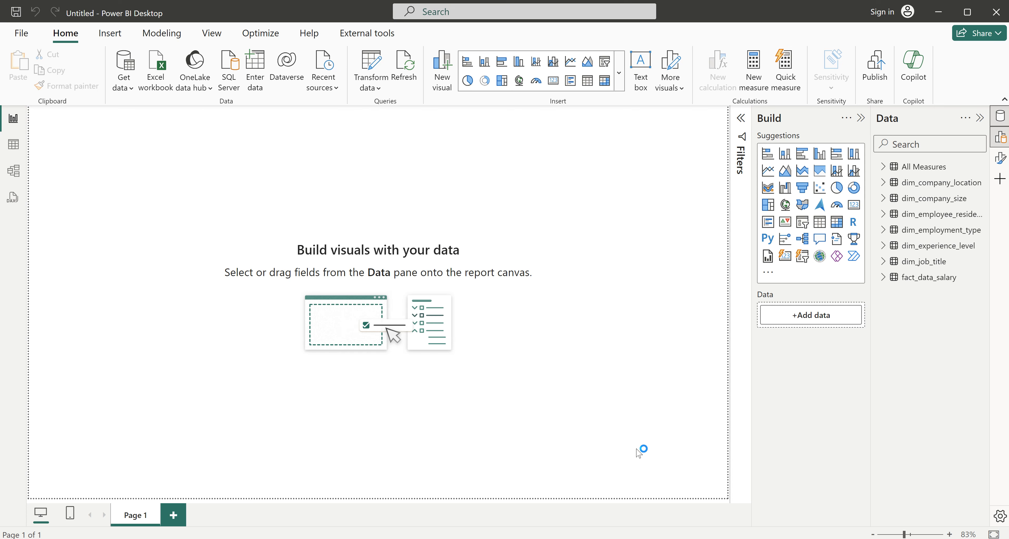
pyautogui.click(883, 167)
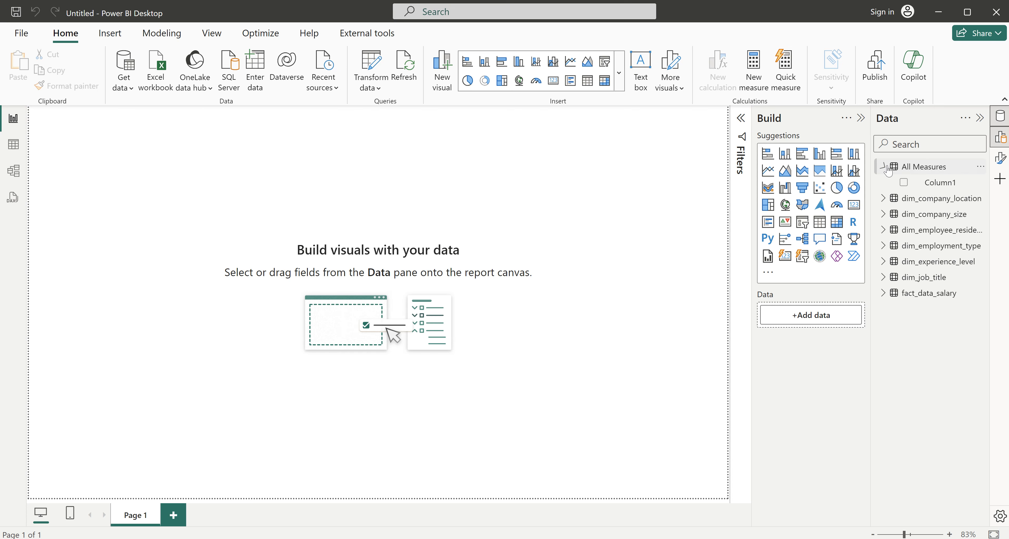
# - Create the measure Average Salary = AVERAGE(fact_data_salary[salary_in_usd]) in the All Measures table
pyautogui.rightClick(932, 169)
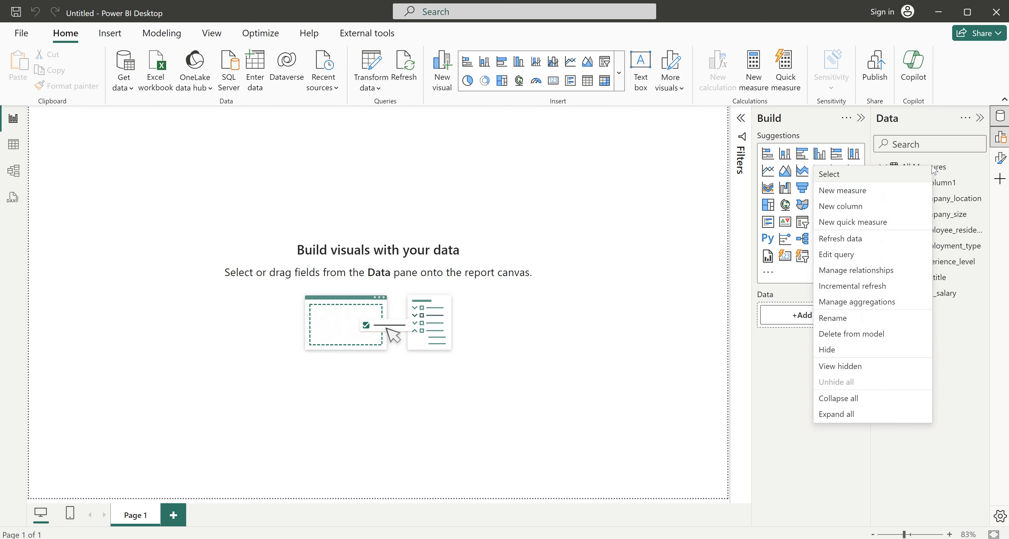
pyautogui.click(888, 191)
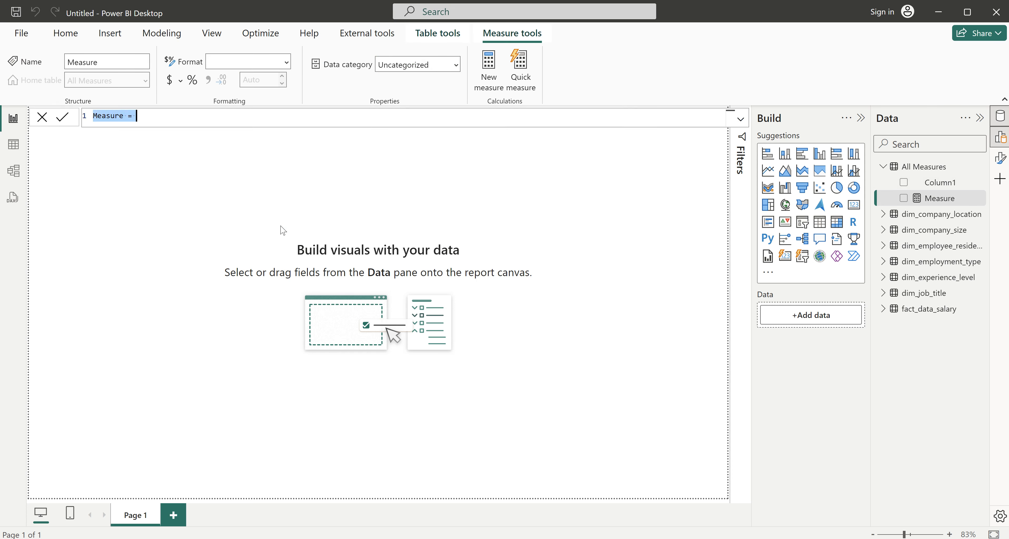
pyautogui.write('Aver')
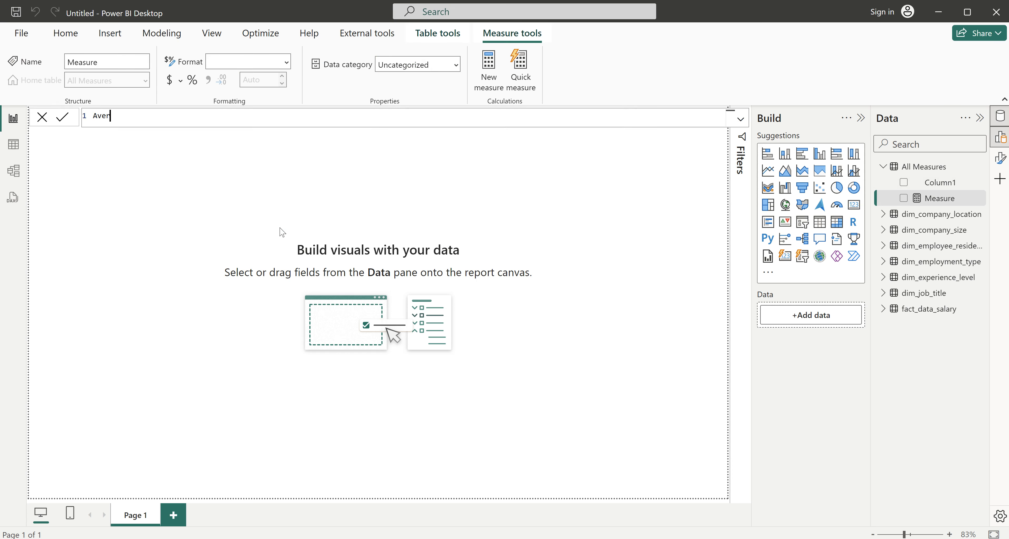
pyautogui.write('age Salary =')
pyautogui.hotkey('shift', 'Return')
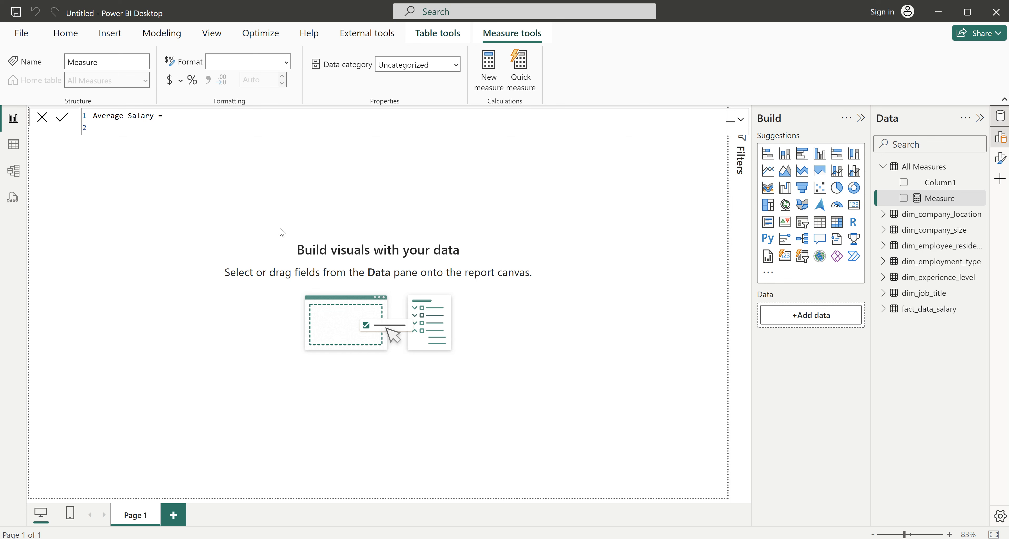
pyautogui.write('avera')
pyautogui.press('Tab')
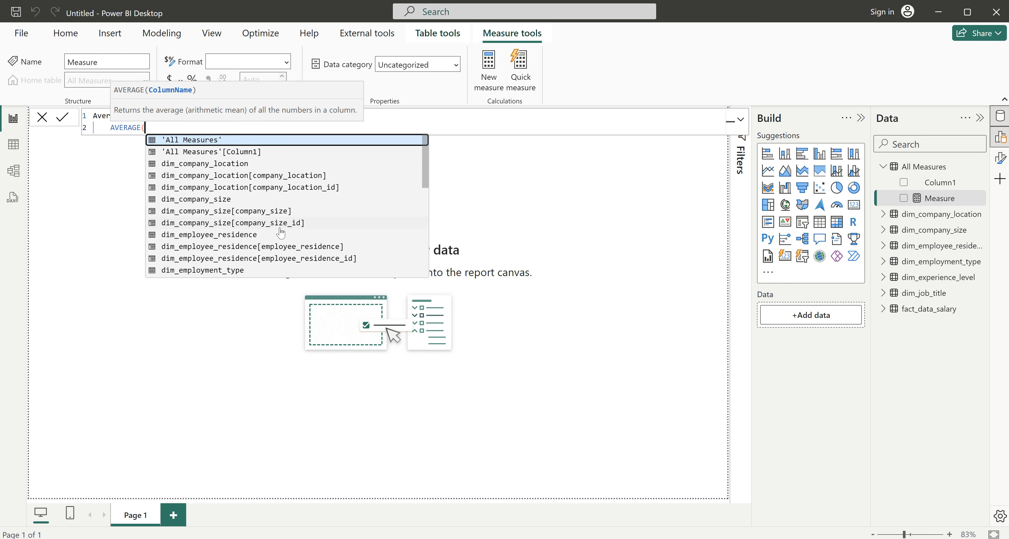
pyautogui.write('sal')
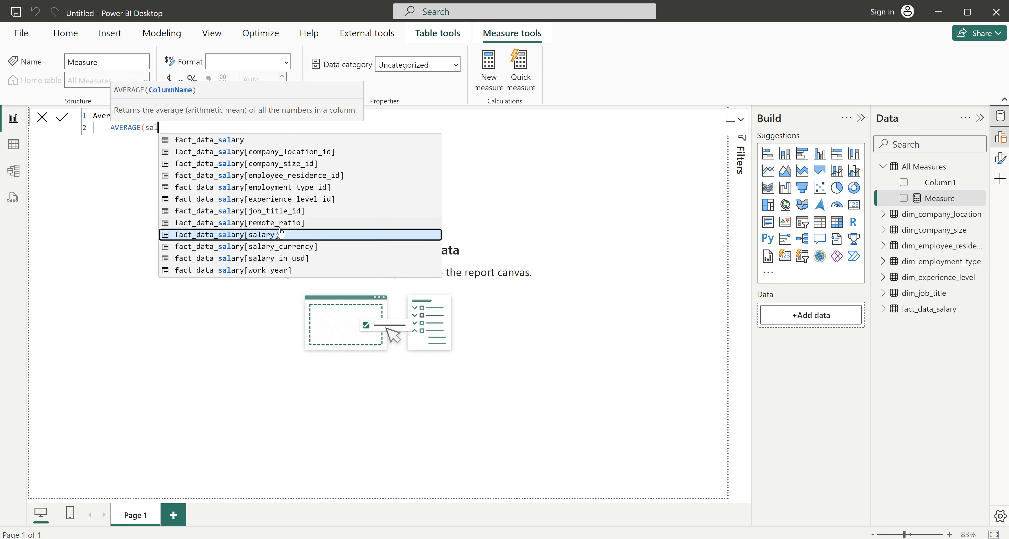
pyautogui.write('ar')
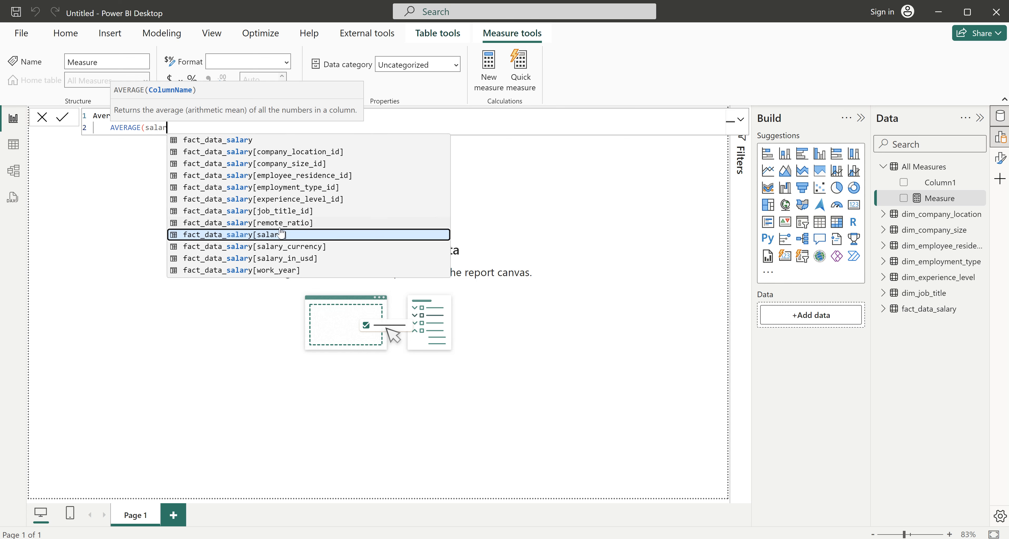
pyautogui.click(313, 258)
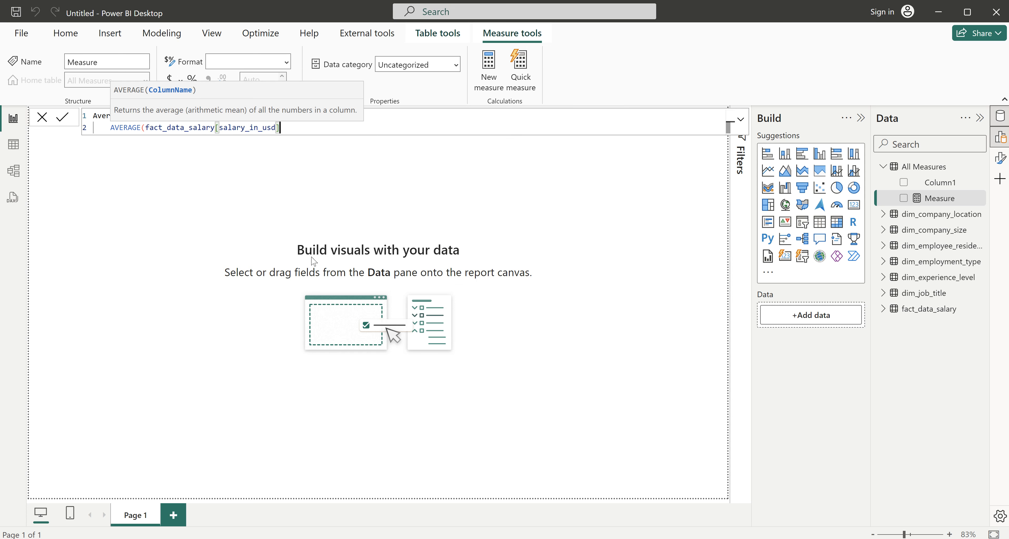
pyautogui.write(')')
pyautogui.press('Return')
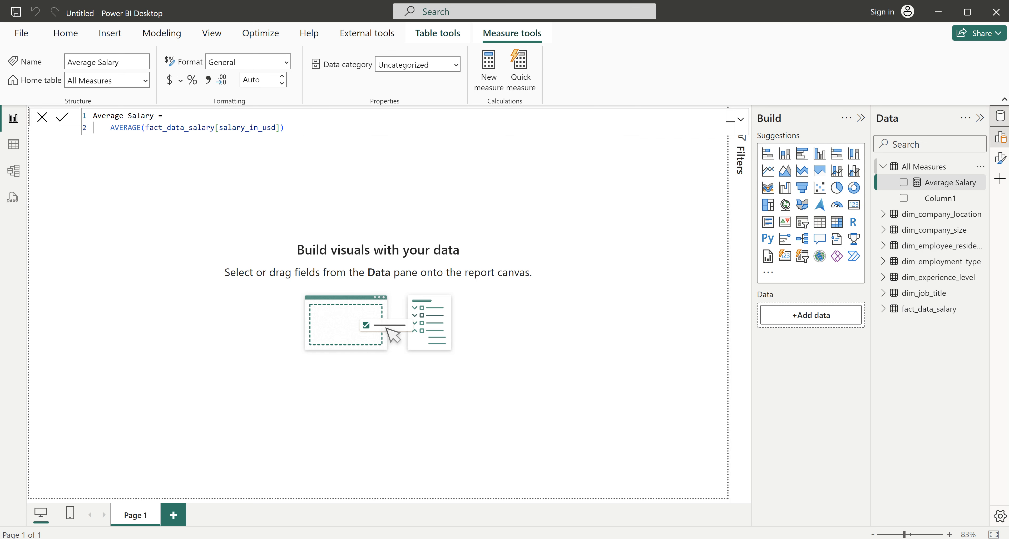
pyautogui.click(315, 161)
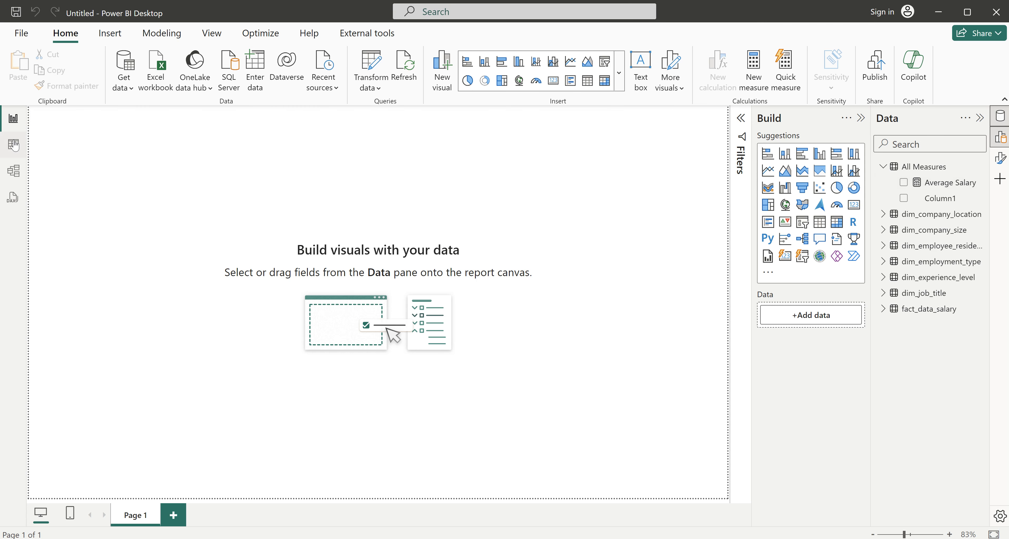
# - Look at the rows and columns of fact_data_salary in the table view, then return to the report view
pyautogui.click(14, 145)
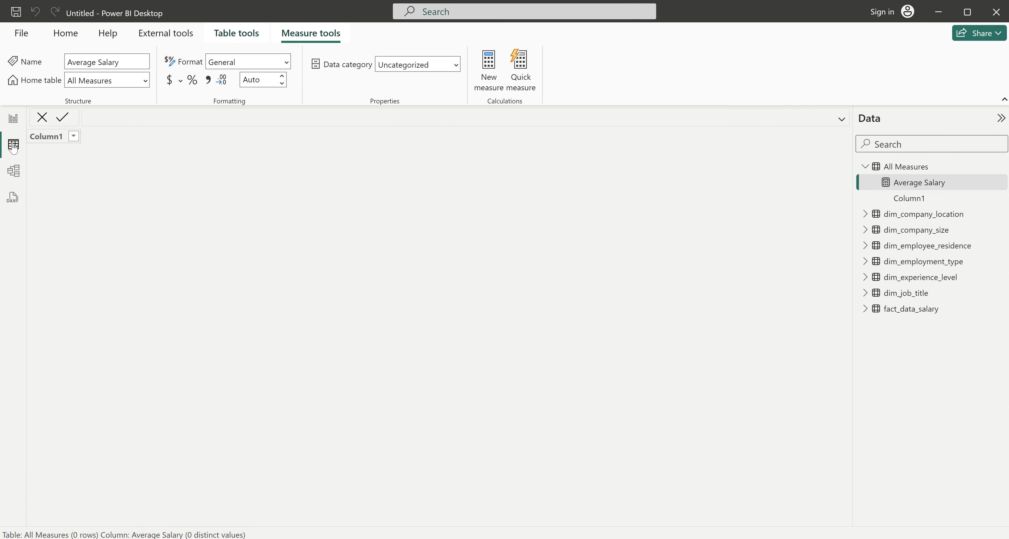
pyautogui.click(910, 310)
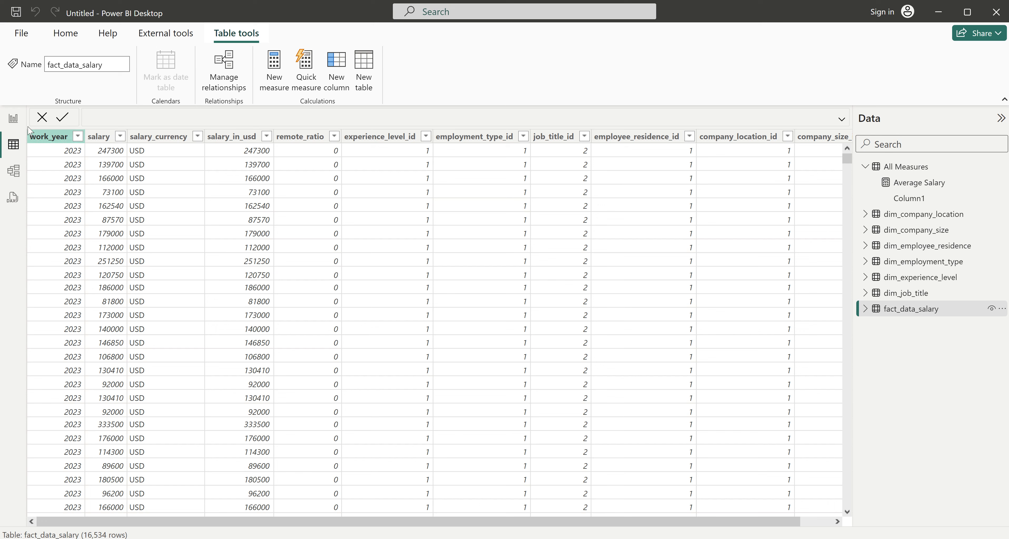
pyautogui.click(13, 122)
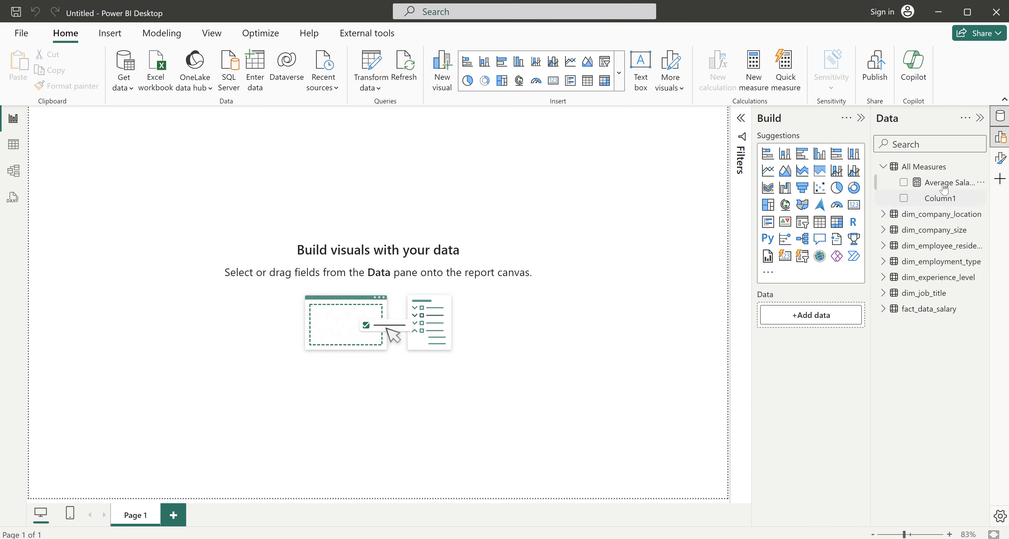
# - Start a new measure named Average Salary PY in the All Measures table
pyautogui.rightClick(916, 169)
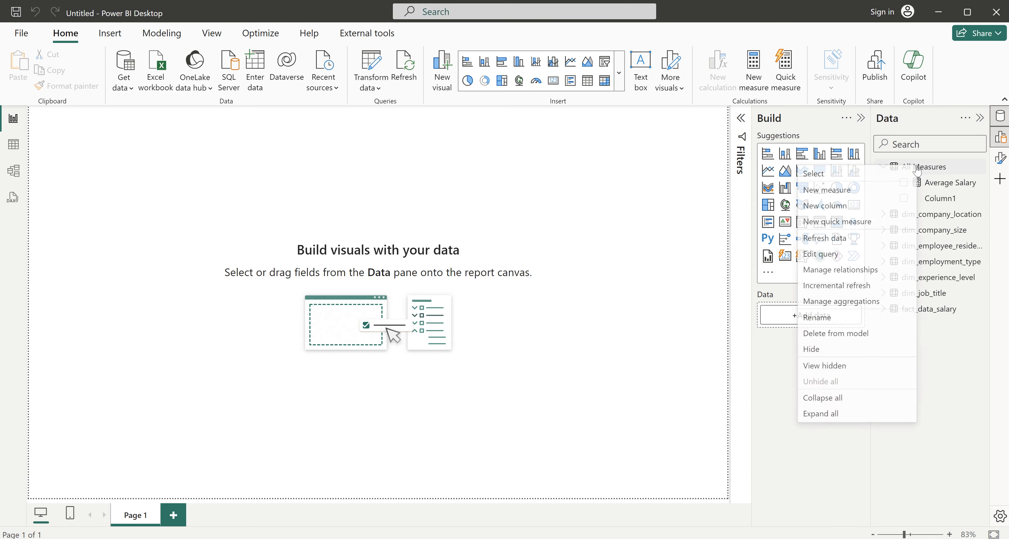
pyautogui.click(831, 185)
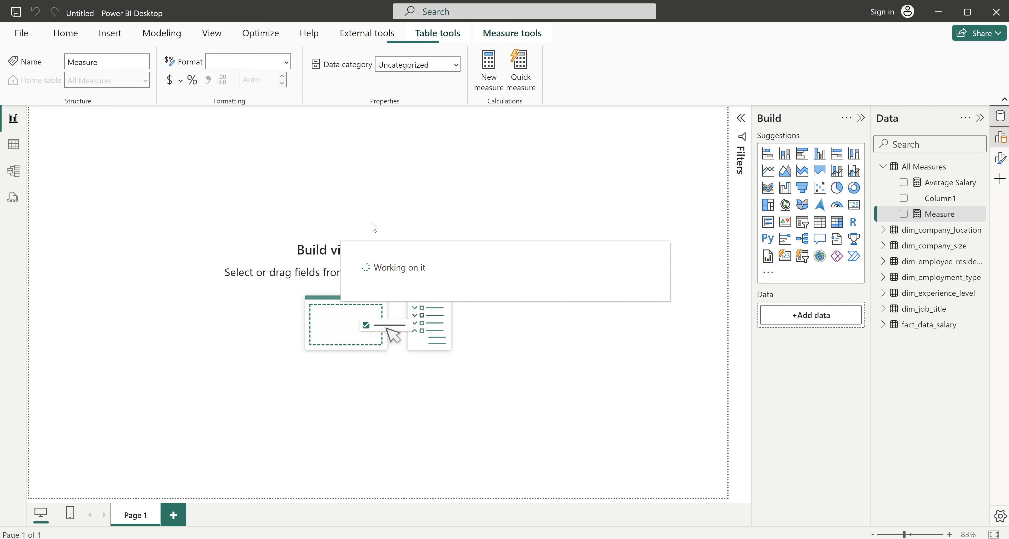
pyautogui.write('Av')
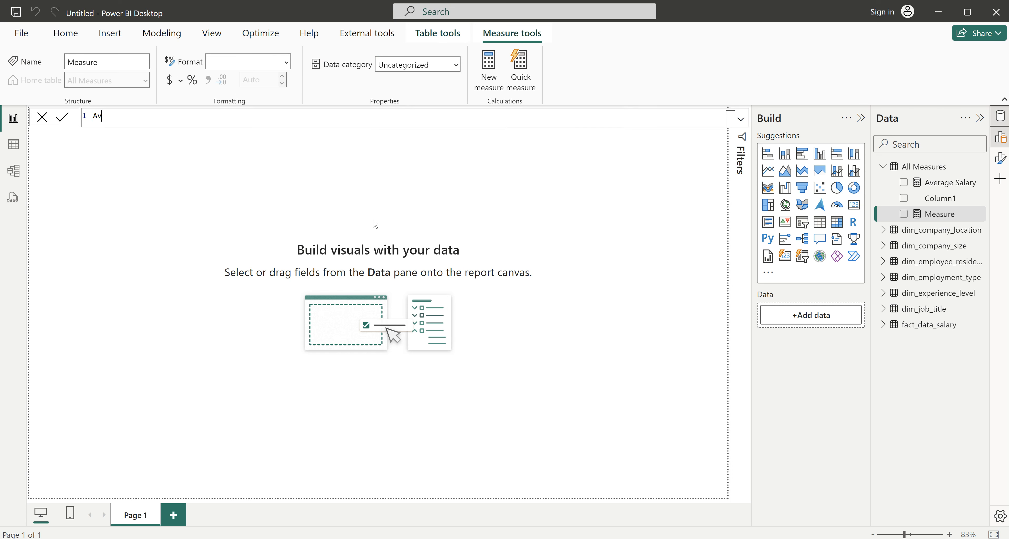
pyautogui.write('erage Salary PY =')
pyautogui.hotkey('shift', 'Return')
pyautogui.press('Tab')
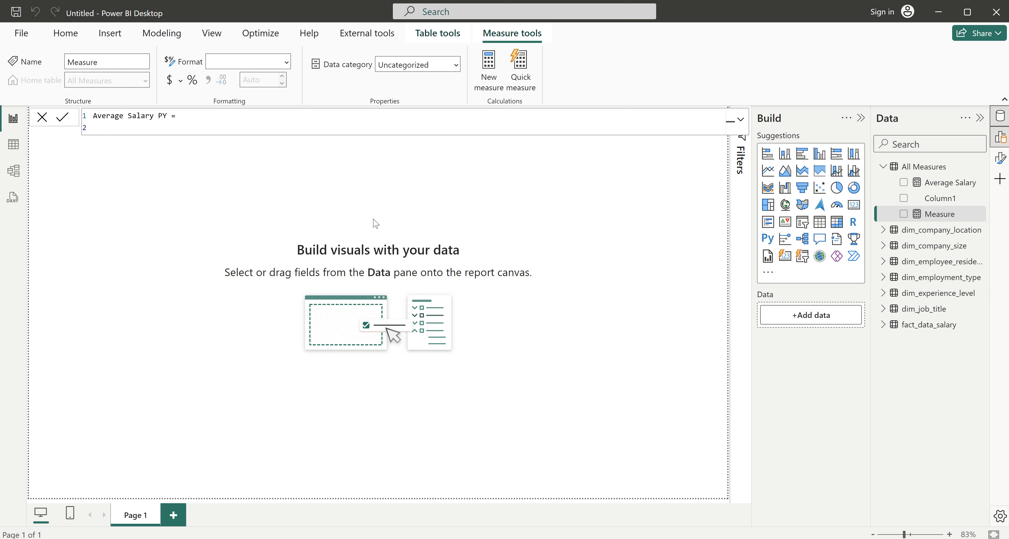
# - Define the variable _prev_year in the measure as MAX(fact_data_salary[work_year]) -1
pyautogui.write('VAR _prev_year = max')
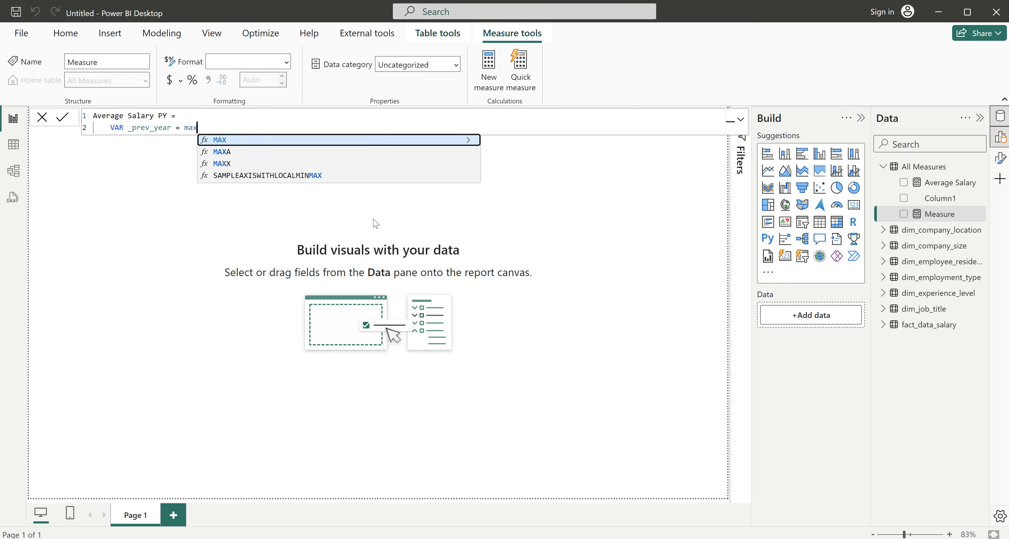
pyautogui.press('Tab')
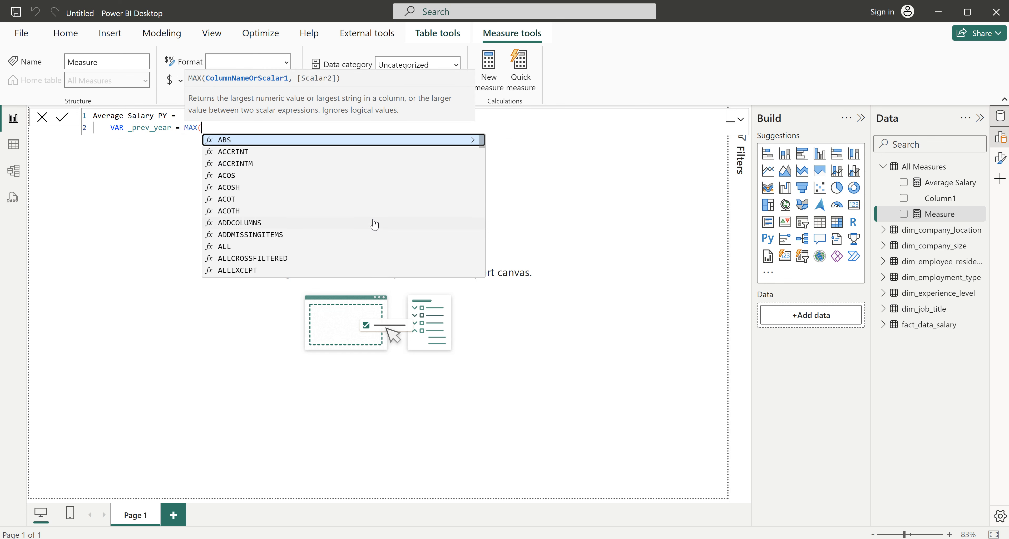
pyautogui.write('wor')
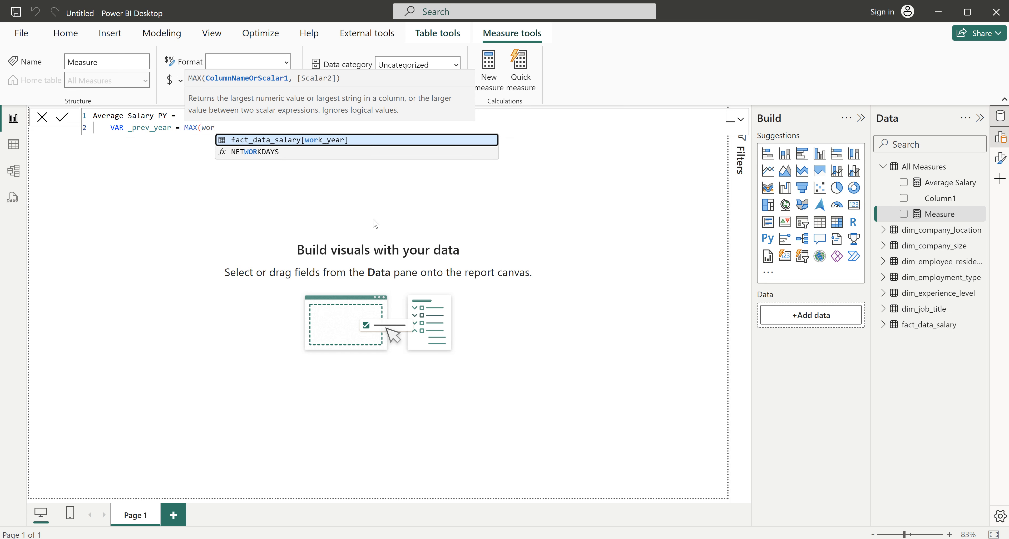
pyautogui.press('Tab')
pyautogui.write(')')
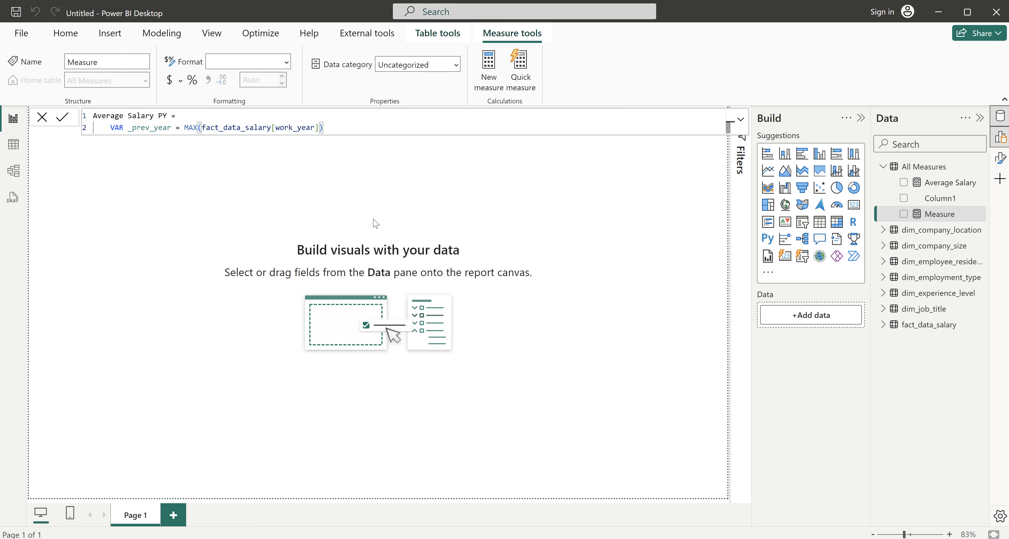
pyautogui.write(' -1')
pyautogui.hotkey('shift', 'Return')
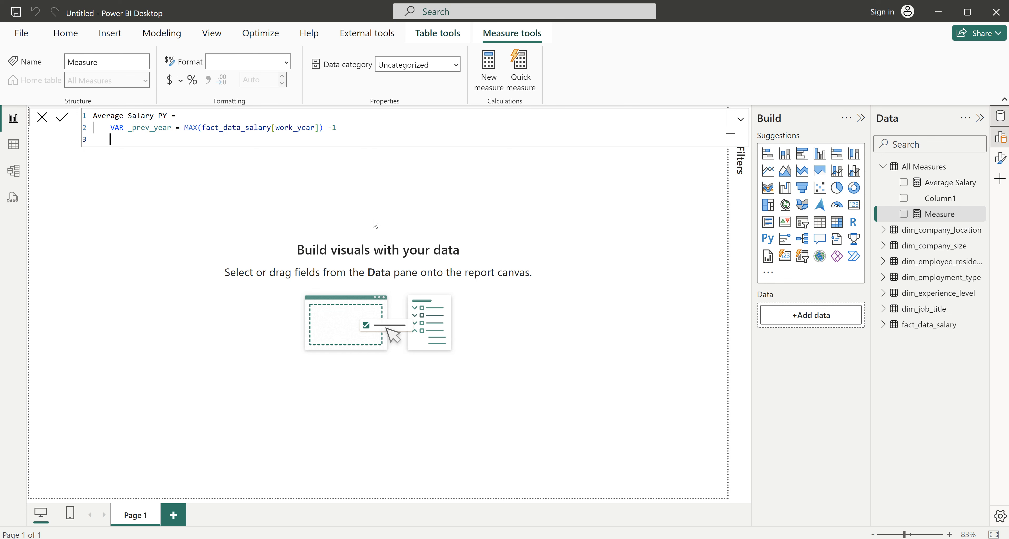
# - Add a RETURN section with a CALCULATE function that takes the [Average Salary] measure as its expression
pyautogui.hotkey('shift', 'Return')
pyautogui.write('RETURN')
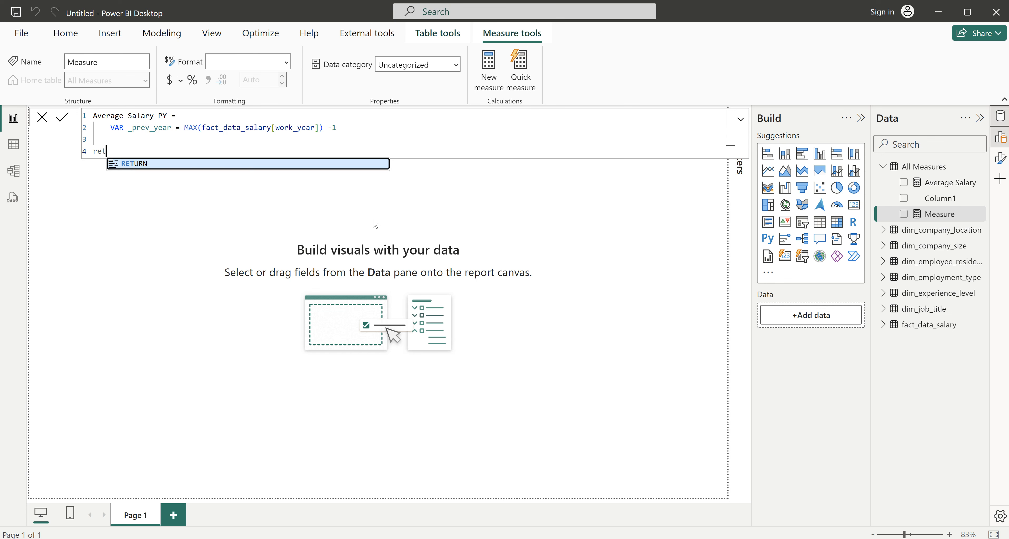
pyautogui.hotkey('shift', 'Return')
pyautogui.press('Tab')
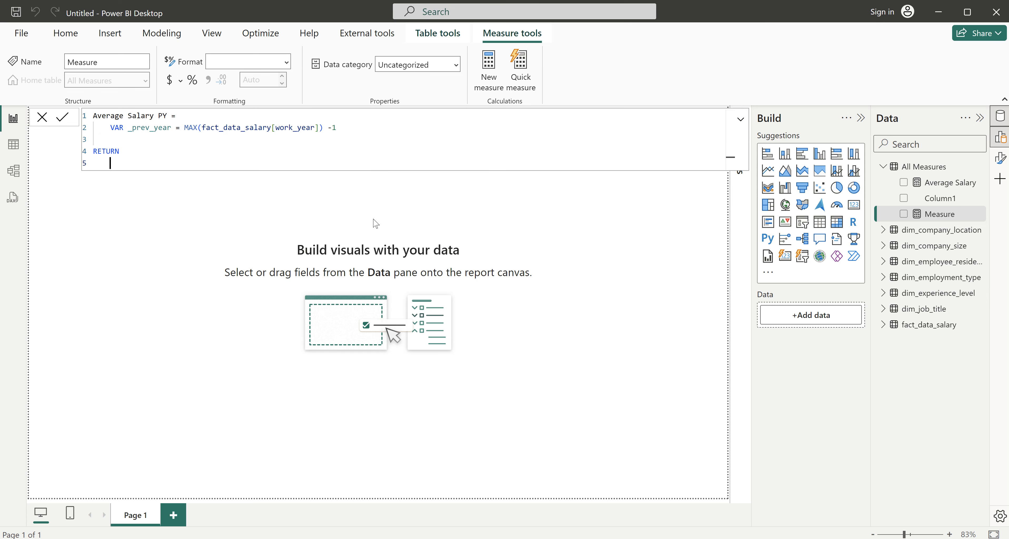
pyautogui.write('CALCULATE(')
pyautogui.hotkey('shift', 'Return')
pyautogui.write('ave')
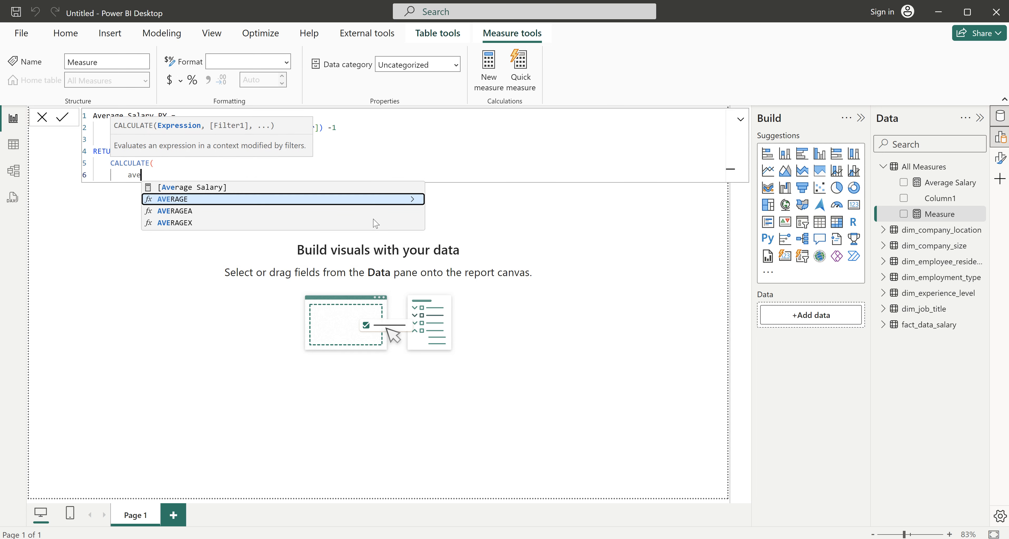
pyautogui.press('Up')
pyautogui.press('Tab')
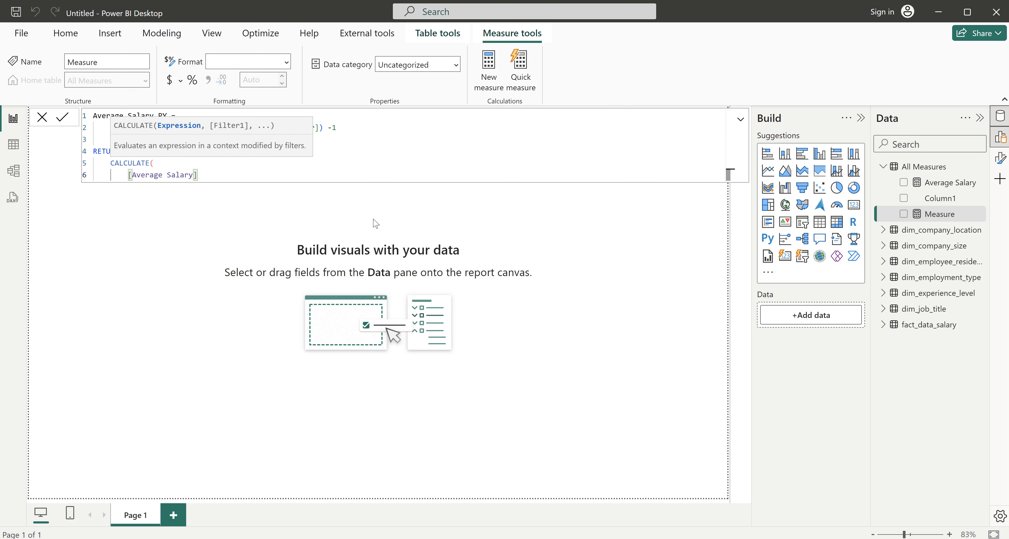
pyautogui.write(',')
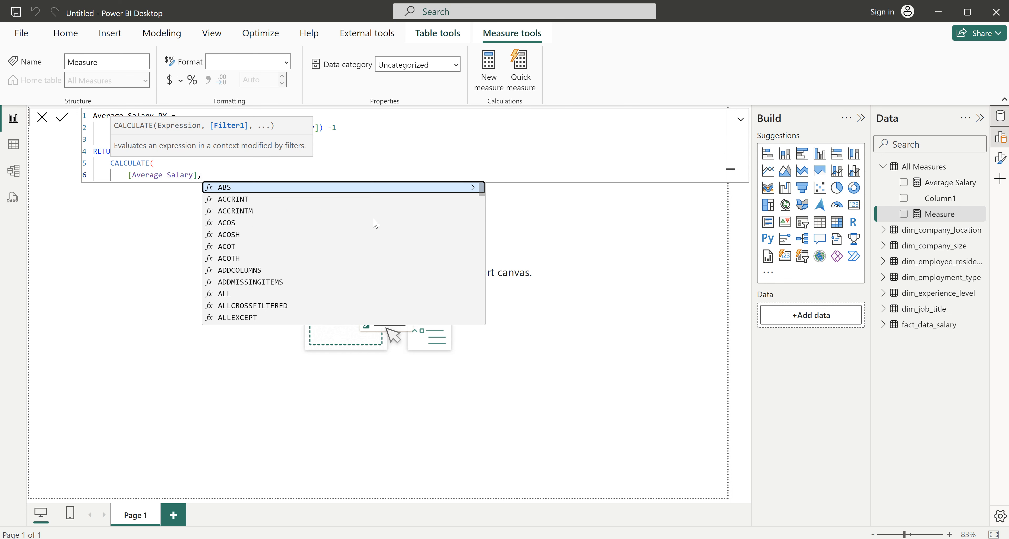
# - Add the CALCULATE filter fact_data_salary[work_year] = _prev_year, close the function and commit the measure
pyautogui.hotkey('shift', 'Return')
pyautogui.write('fac')
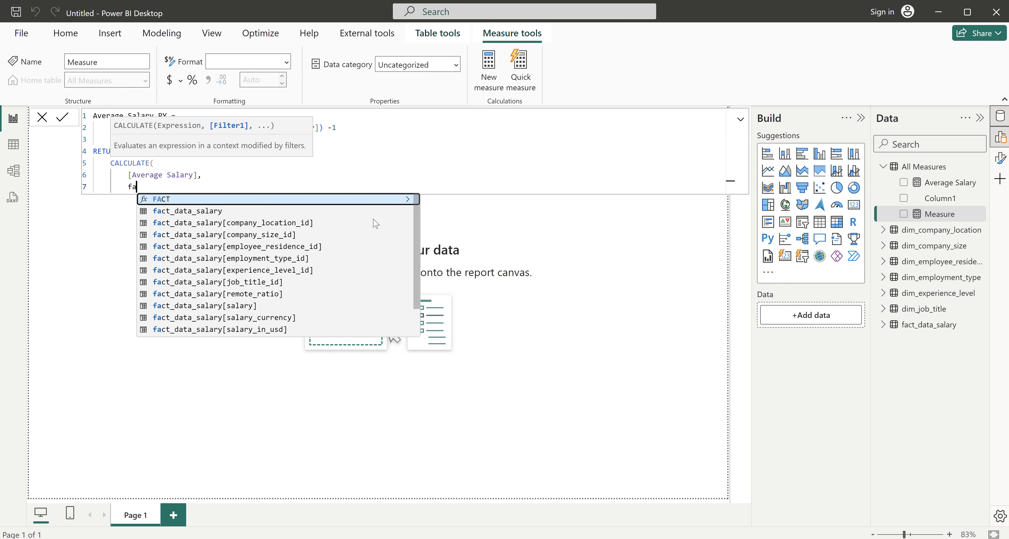
pyautogui.press('BackSpace')
pyautogui.press('BackSpace')
pyautogui.press('BackSpace')
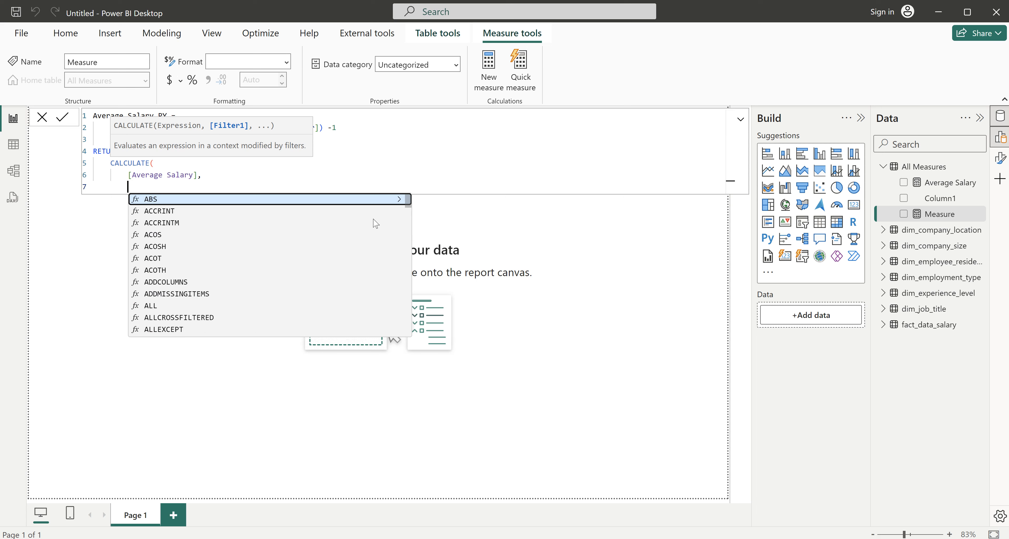
pyautogui.write('work')
pyautogui.press('Tab')
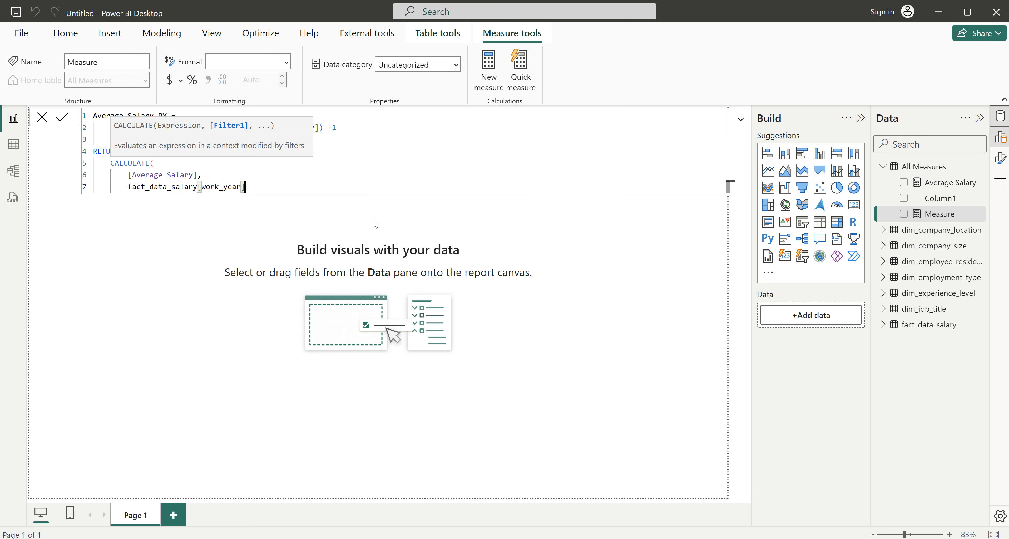
pyautogui.write('=')
pyautogui.doubleClick(146, 128)
pyautogui.hotkey('ctrl', 'c')
pyautogui.click(283, 185)
pyautogui.hotkey('ctrl', 'v')
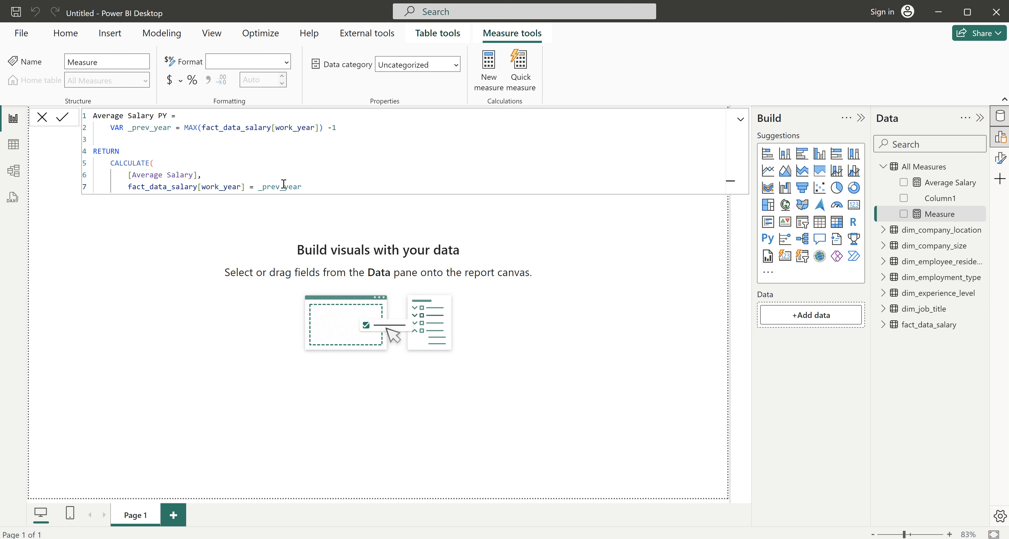
pyautogui.press('Return')
pyautogui.write(')')
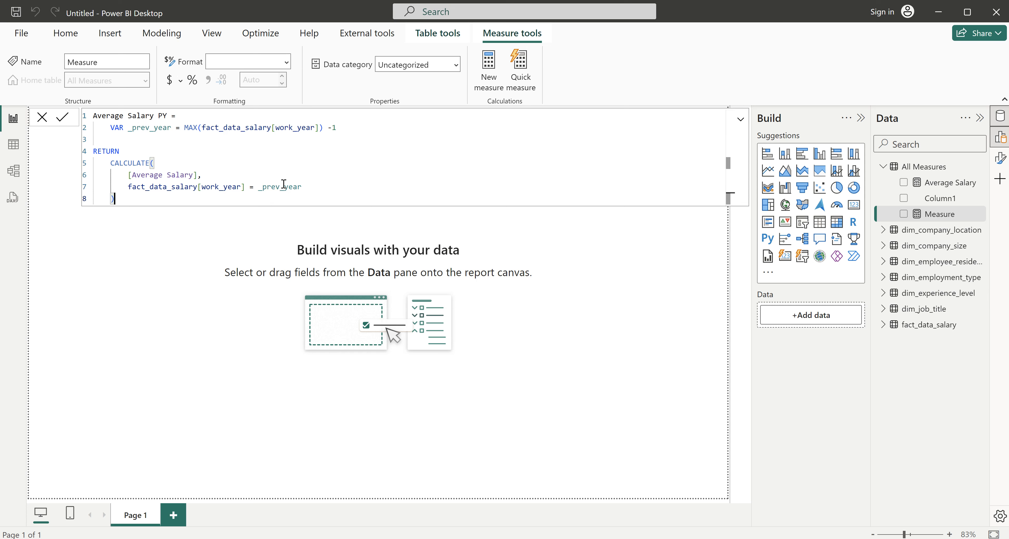
pyautogui.press('Return')
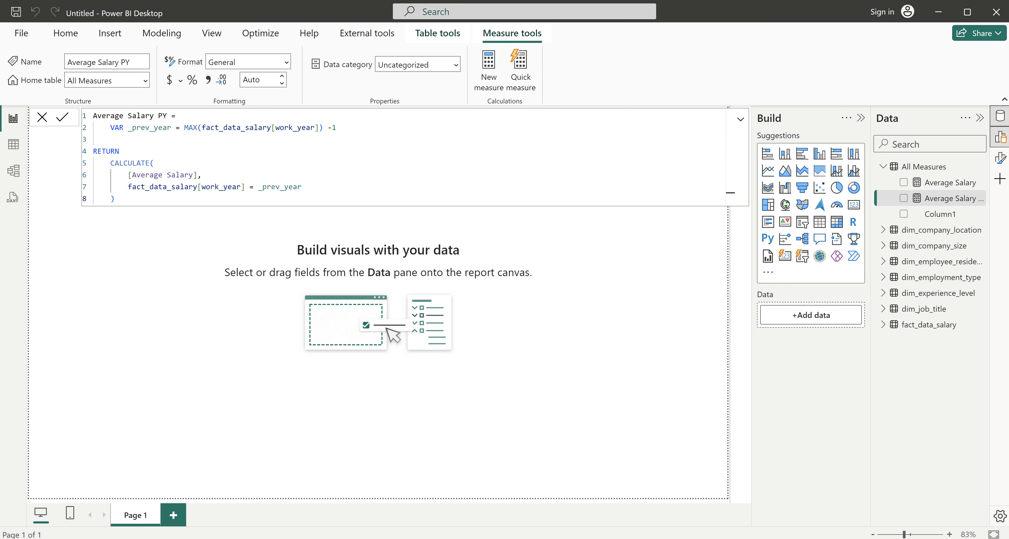
pyautogui.click(360, 237)
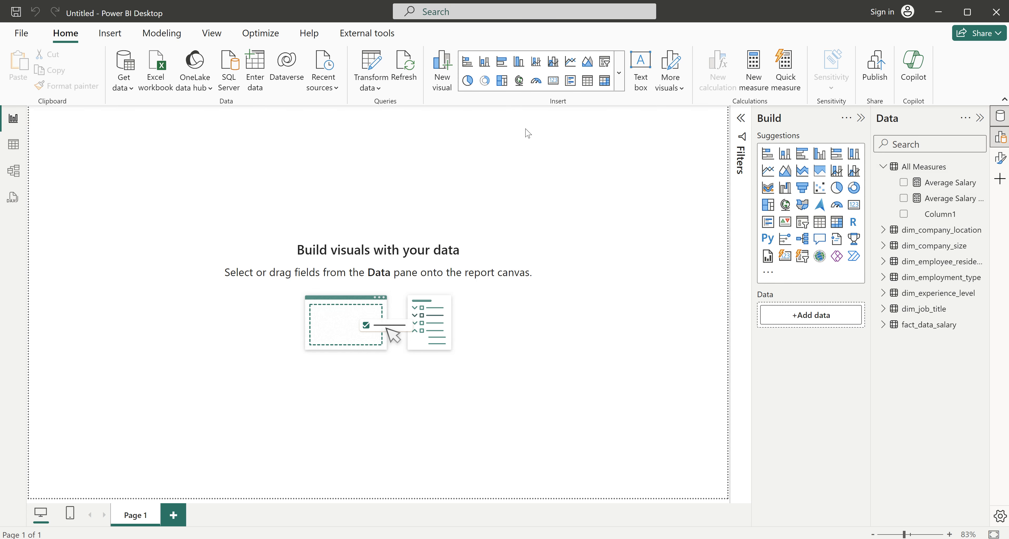
# - Add a card visual showing the Average Salary measure to the report page
pyautogui.click(903, 182)
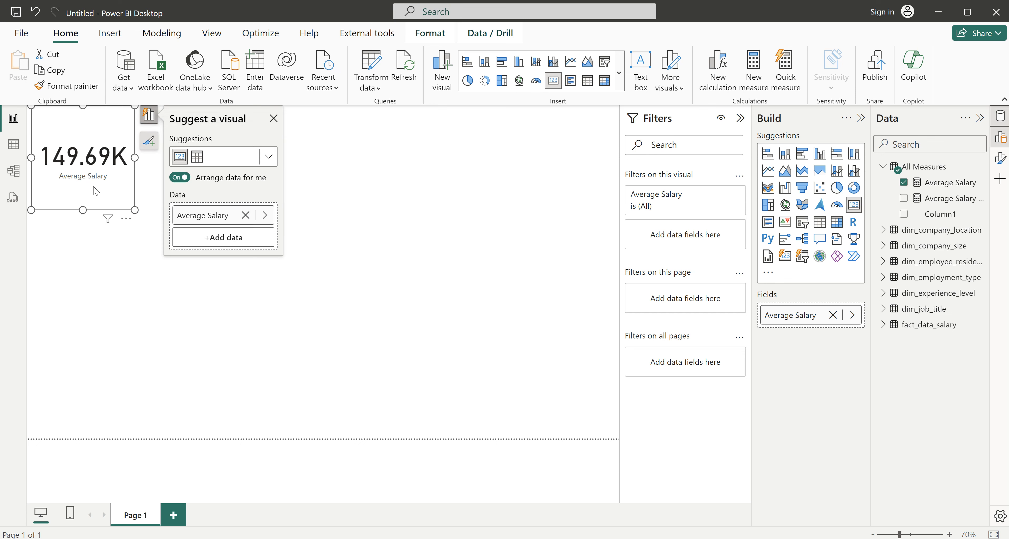
# - Move the Average Salary card to the middle of the page and place an Average Salary PY card level with it on its right
pyautogui.moveTo(96, 191); pyautogui.dragTo(151, 312)
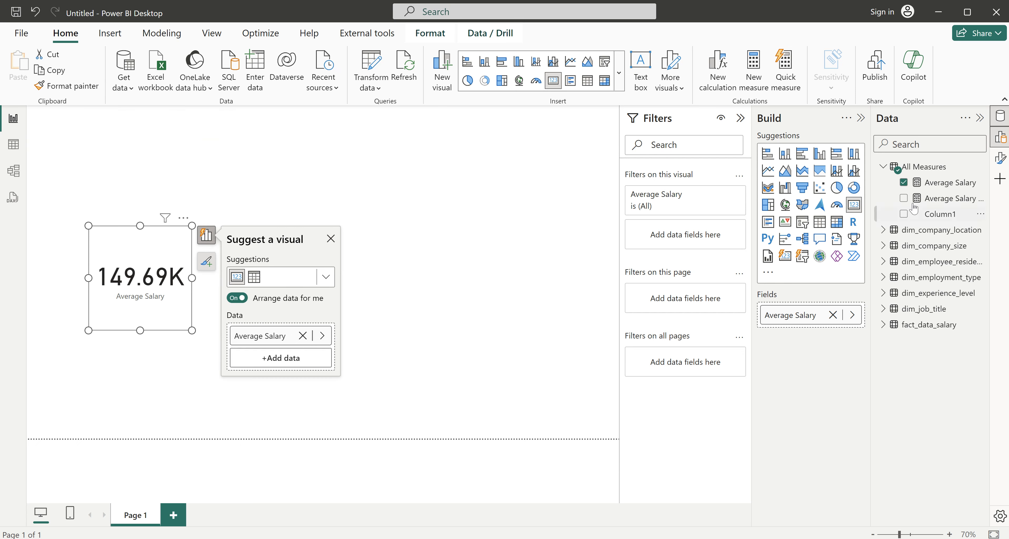
pyautogui.click(529, 252)
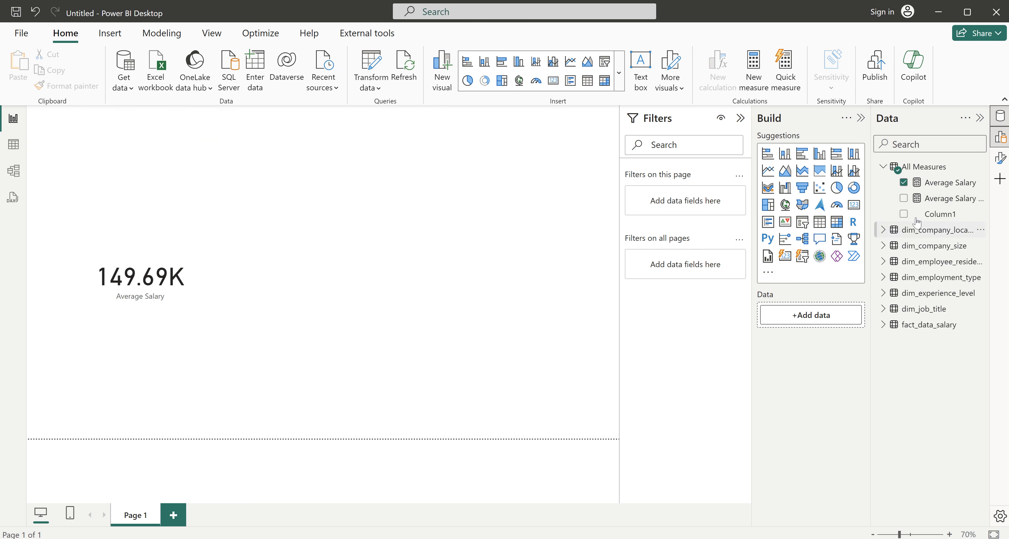
pyautogui.click(904, 198)
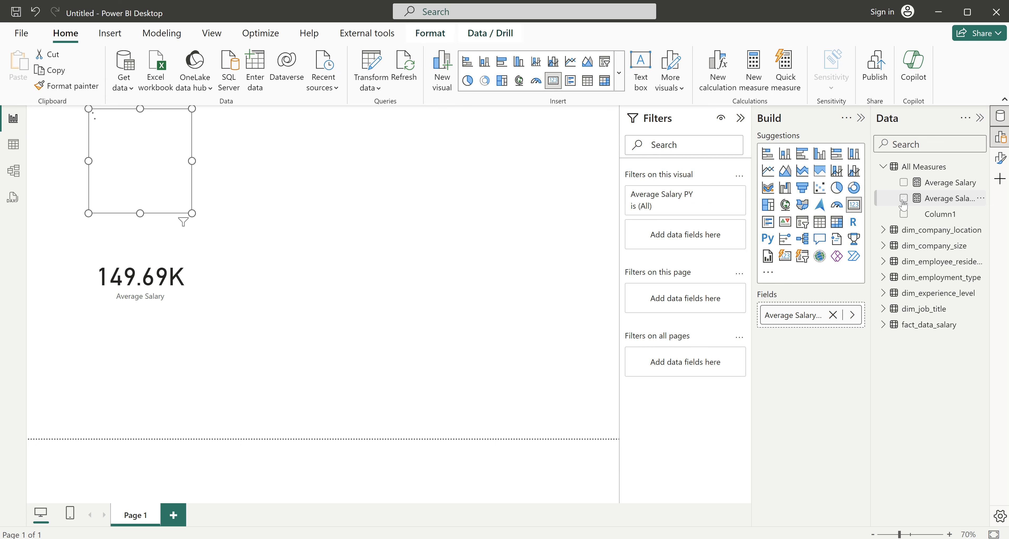
pyautogui.moveTo(147, 181); pyautogui.dragTo(294, 320)
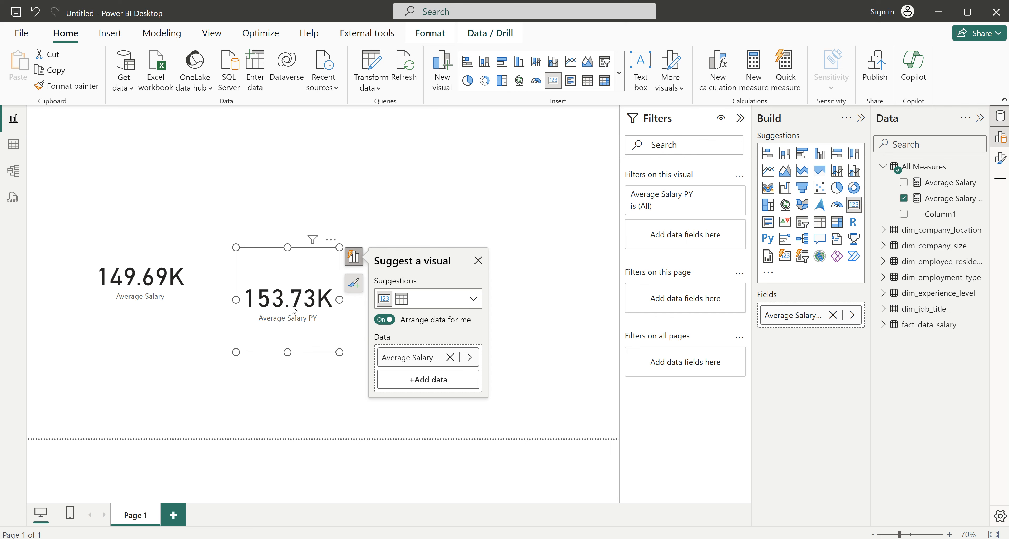
pyautogui.moveTo(292, 304); pyautogui.dragTo(289, 282)
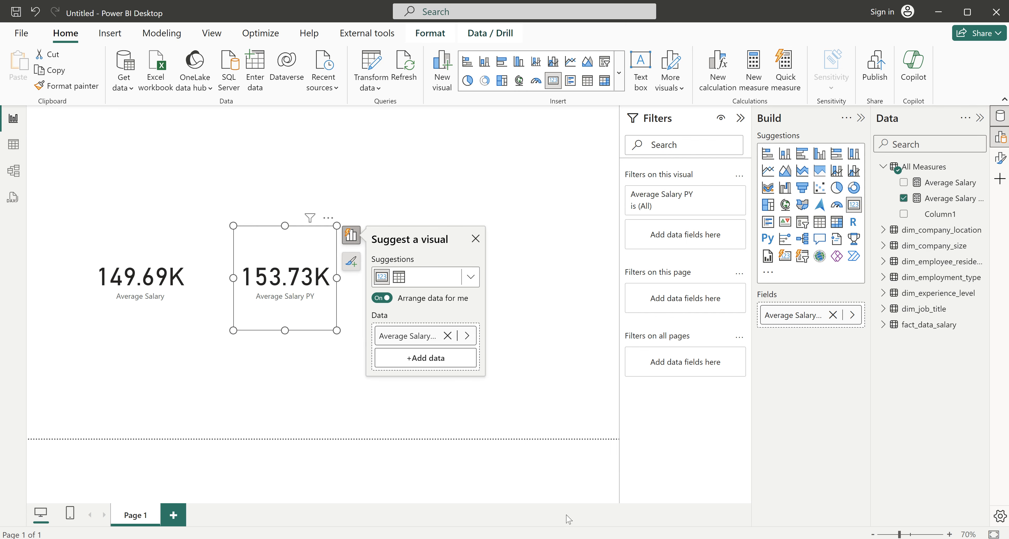
pyautogui.click(617, 519)
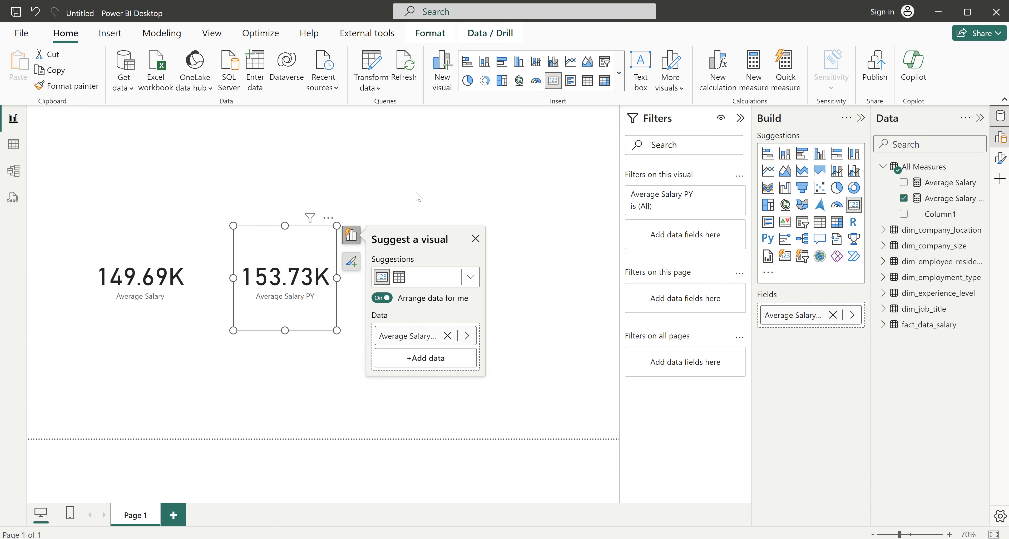
# - Create a new measure in the All Measures table named Average Salary Variance, with its expression starting on a second line
pyautogui.click(415, 194)
pyautogui.rightClick(922, 170)
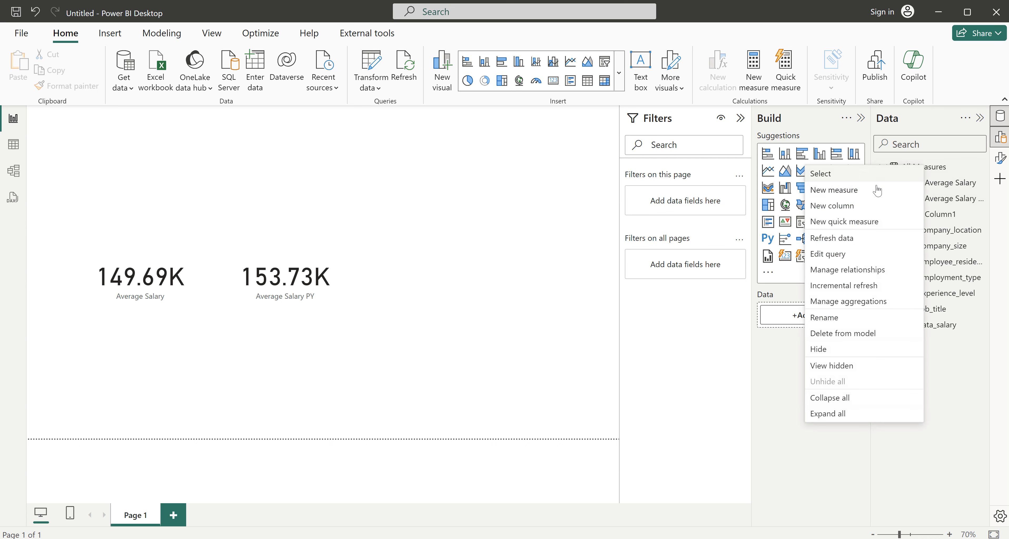
pyautogui.click(864, 193)
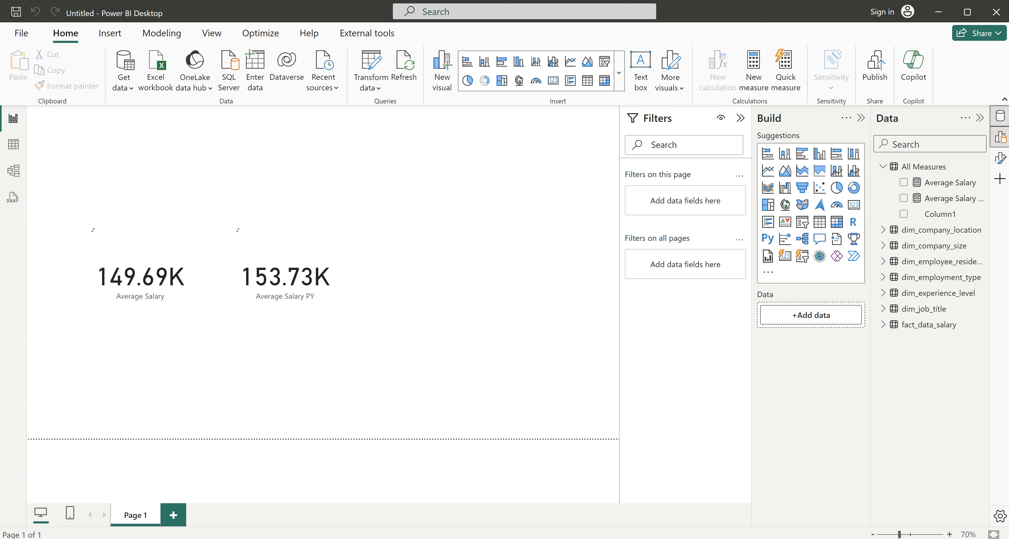
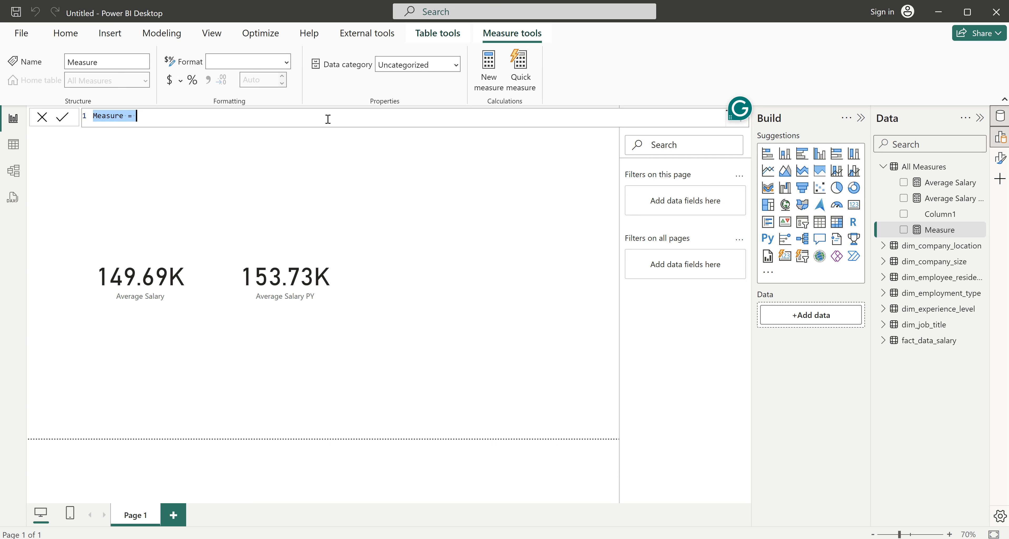
pyautogui.write('Averag')
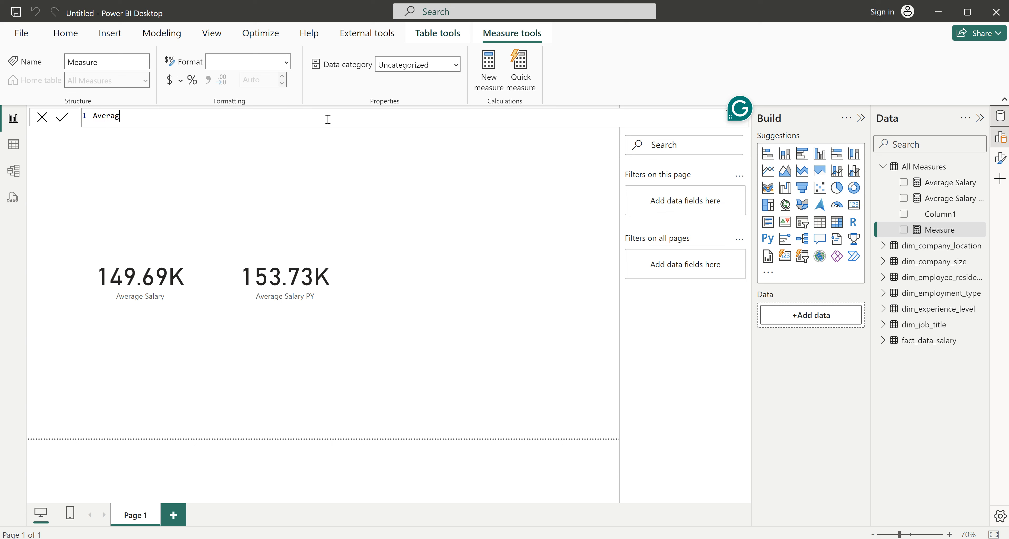
pyautogui.write('e Salary Vri')
pyautogui.press('BackSpace')
pyautogui.press('BackSpace')
pyautogui.write('ariance')
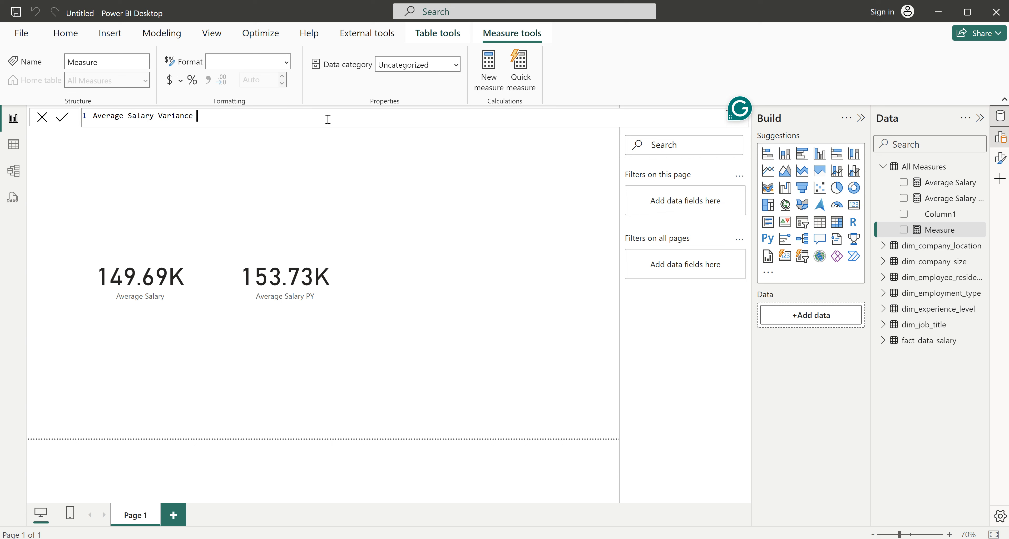
pyautogui.write(' =')
pyautogui.hotkey('shift', 'Return')
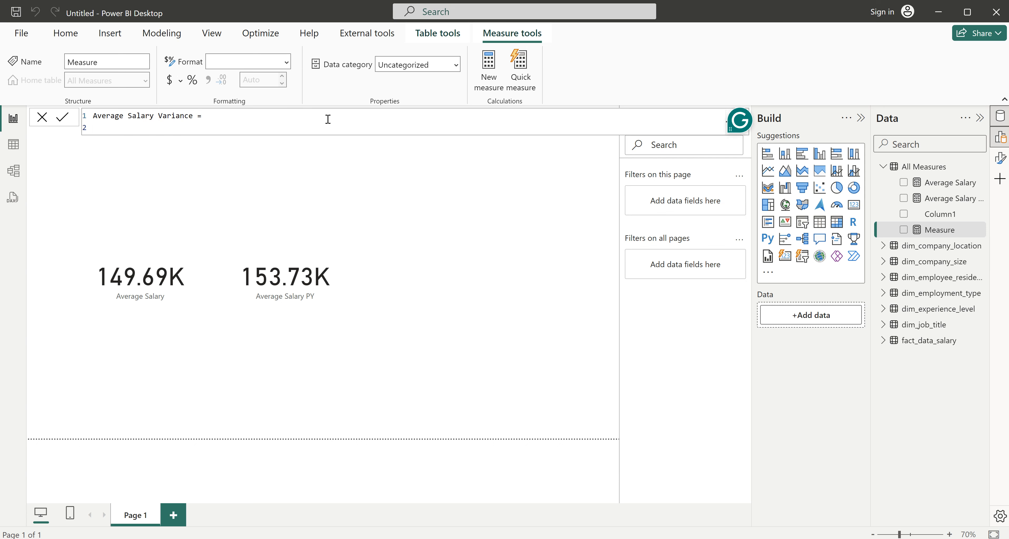
pyautogui.write('py')
pyautogui.press('Tab')
pyautogui.write('-')
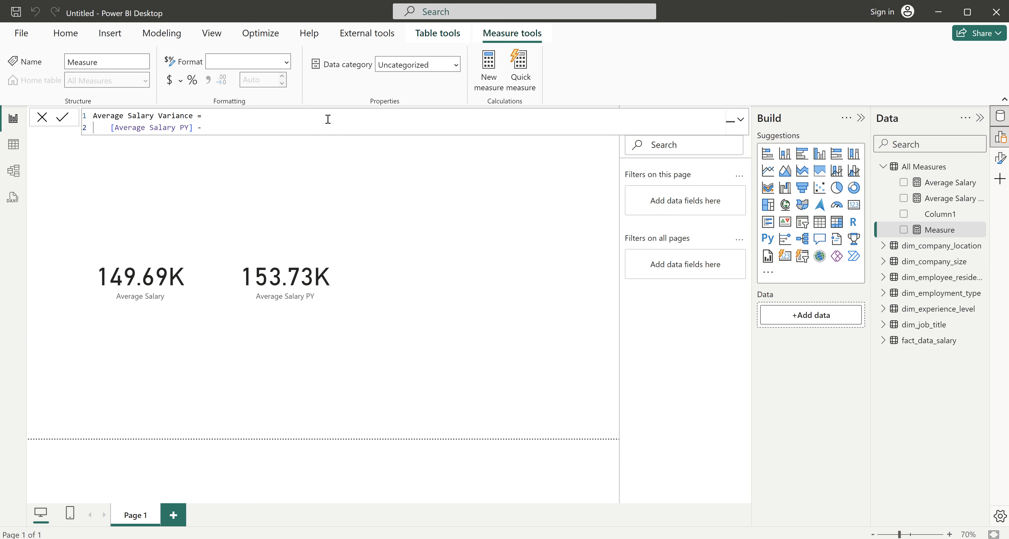
pyautogui.hotkey('shift', 'Home')
pyautogui.press('BackSpace')
# - Define the variance measure as [Average Salary] - [Average Salary PY] and commit it
pyautogui.write('aver')
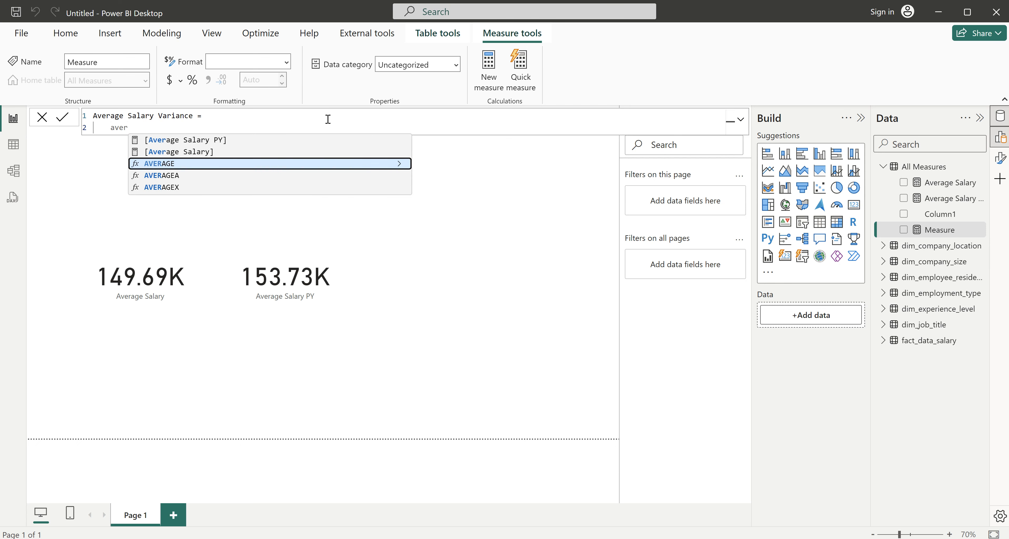
pyautogui.press('Up')
pyautogui.press('Tab')
pyautogui.write('- ')
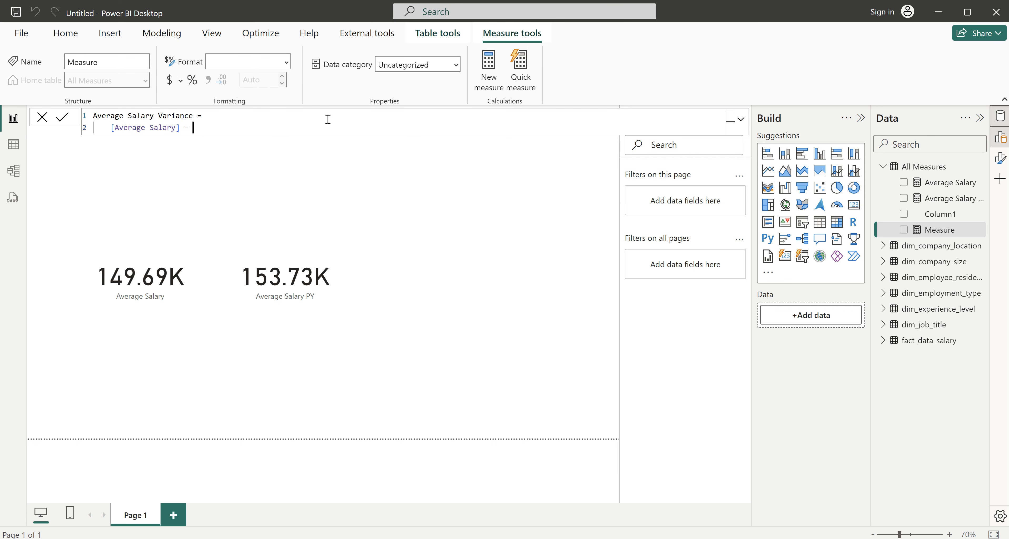
pyautogui.write('py')
pyautogui.press('Tab')
pyautogui.press('Return')
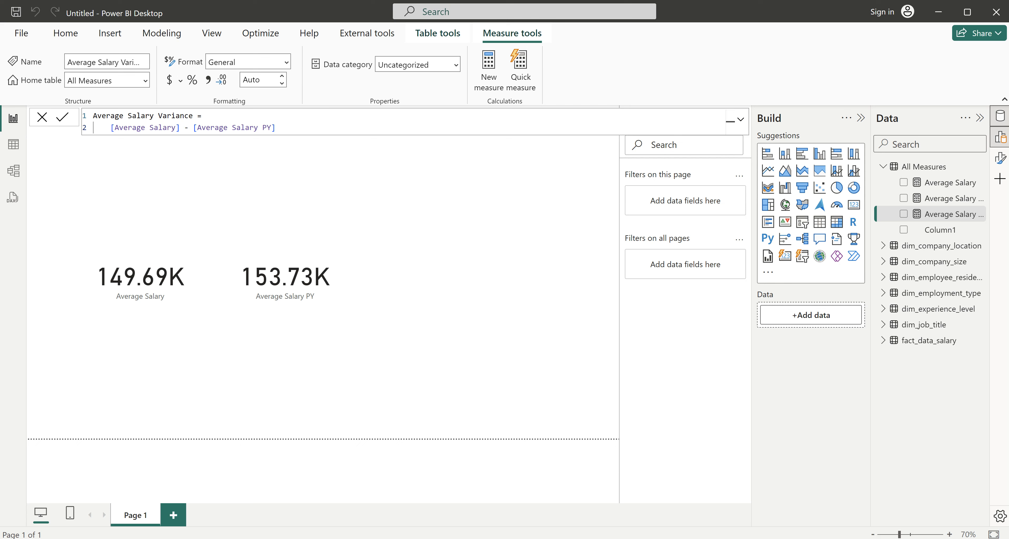
# - Check the finished Data_Engineer_Salary_Dashboard report, and create a new measure in the All Measures table named Average Salary Growth
pyautogui.click(595, 492)
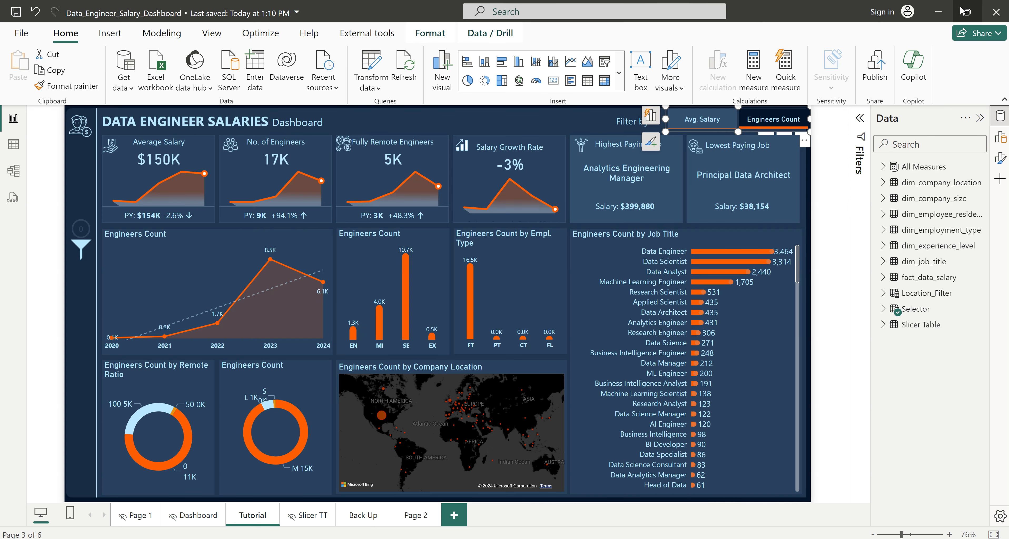
pyautogui.click(938, 16)
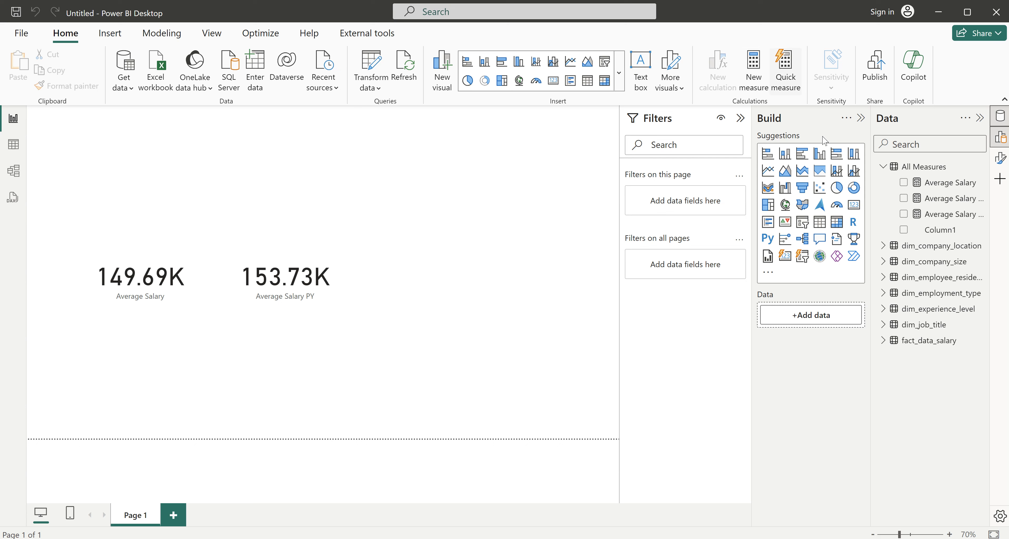
pyautogui.rightClick(930, 172)
pyautogui.click(877, 195)
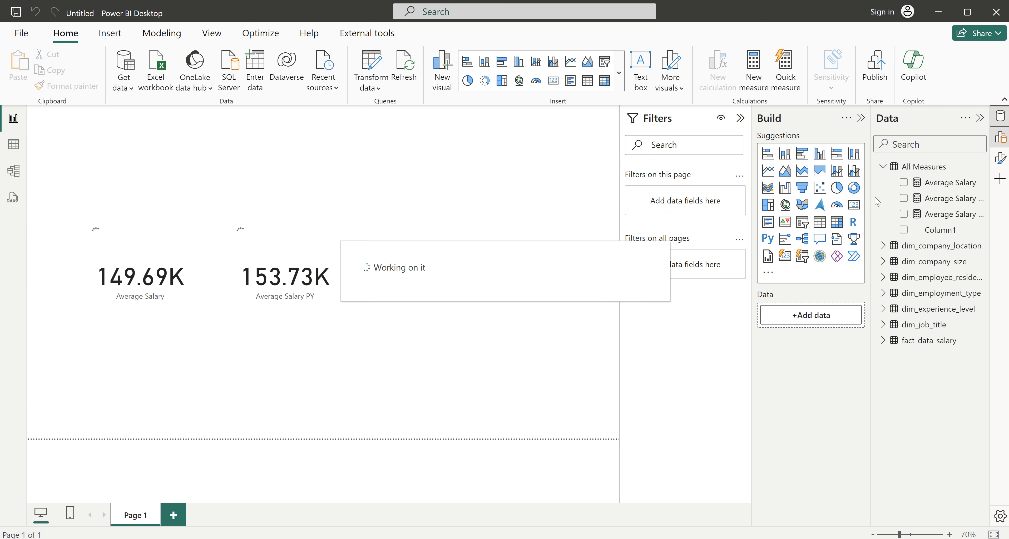
pyautogui.write('A')
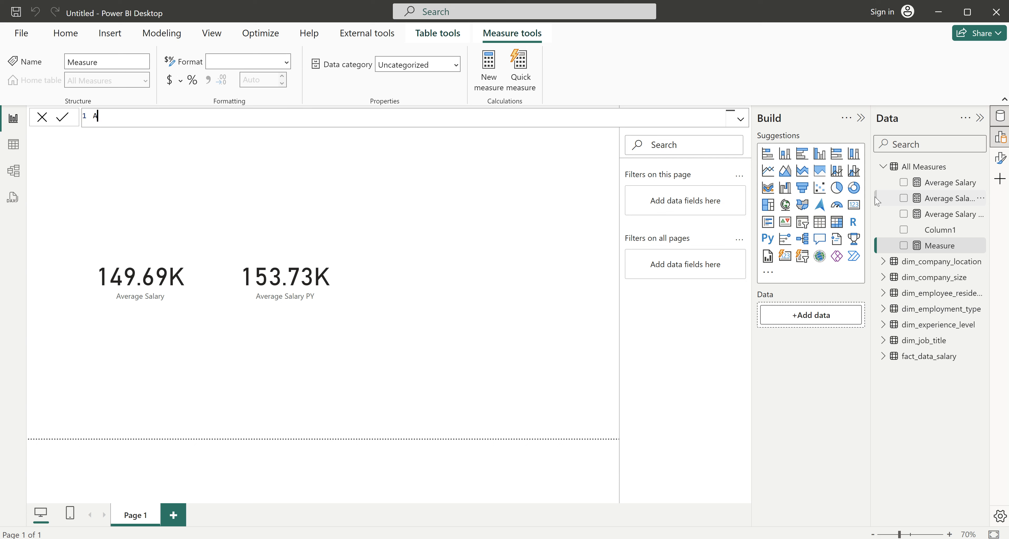
pyautogui.write('verage Salary Growth =')
pyautogui.hotkey('shift', 'Return')
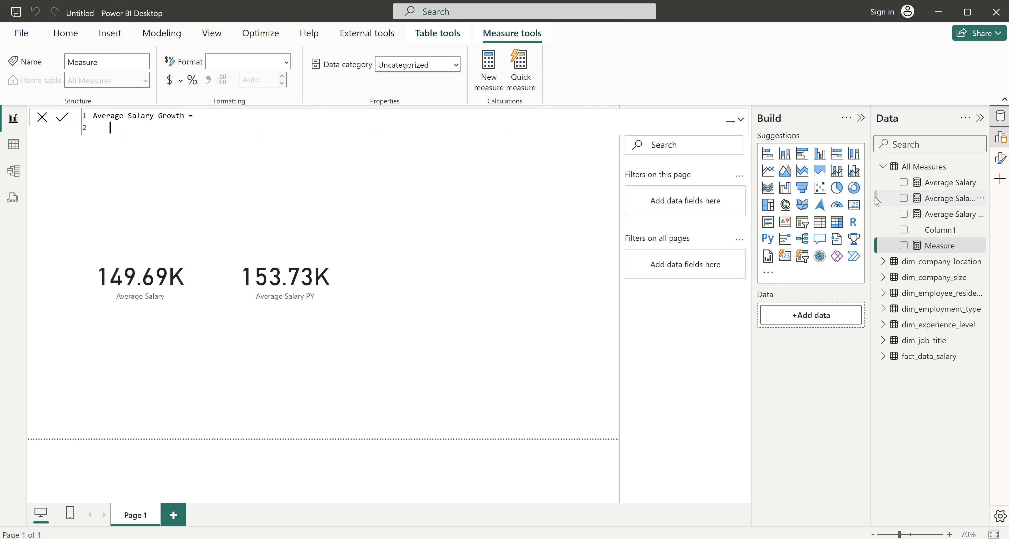
# - Add a DIVIDE function to the growth measure with [Average Salary Variance] as its numerator
pyautogui.write('div')
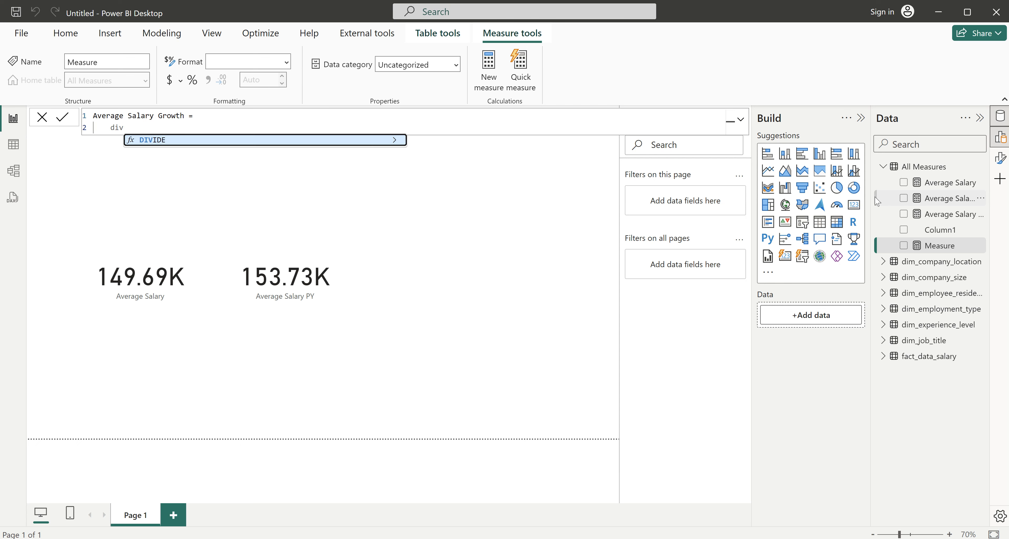
pyautogui.press('Tab')
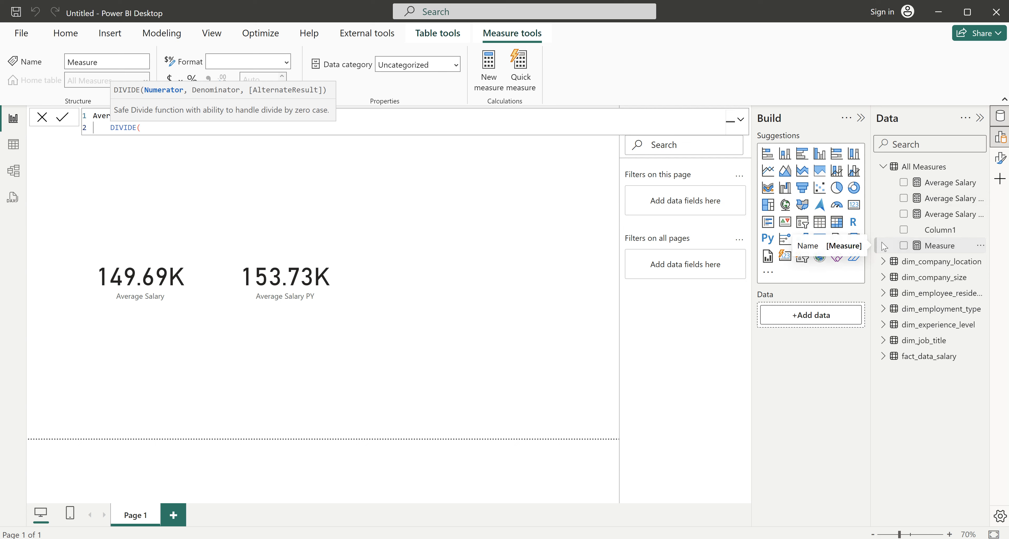
pyautogui.hotkey('shift', 'Return')
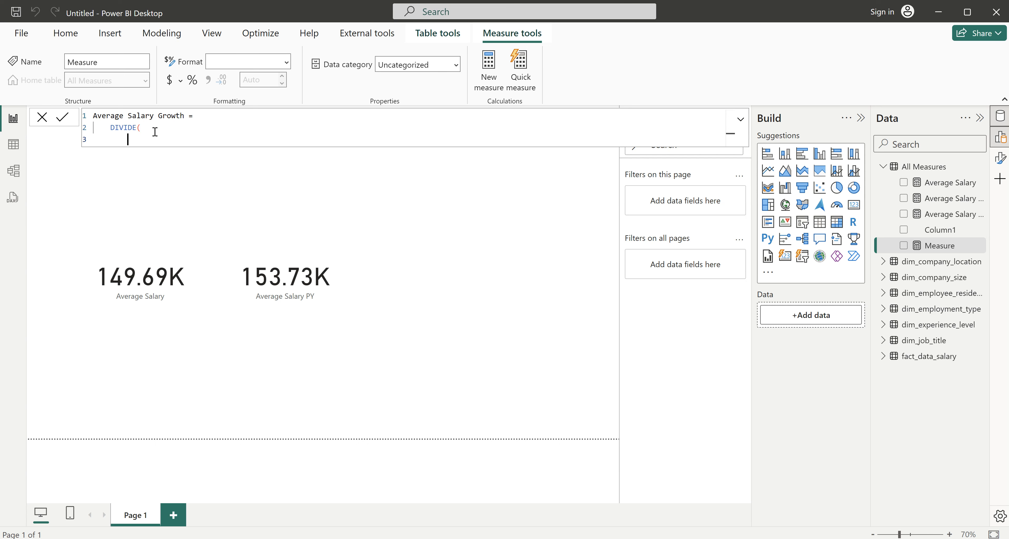
pyautogui.write('aver')
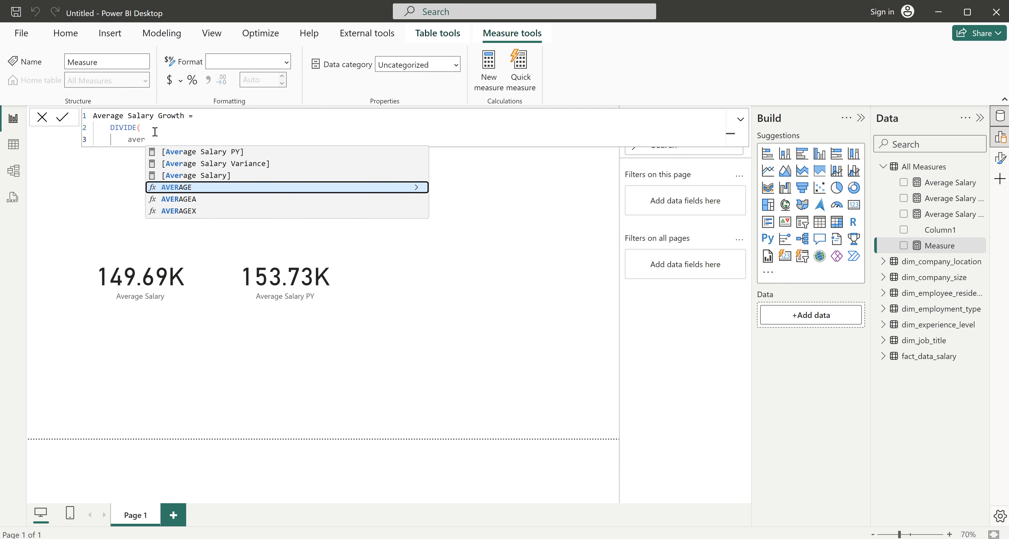
pyautogui.press('Up')
pyautogui.press('Up')
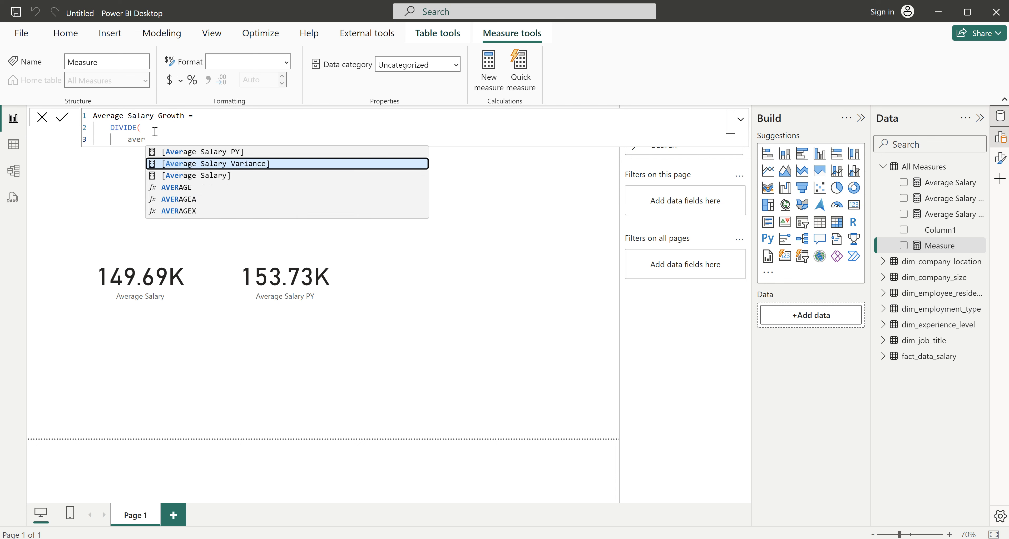
pyautogui.press('Tab')
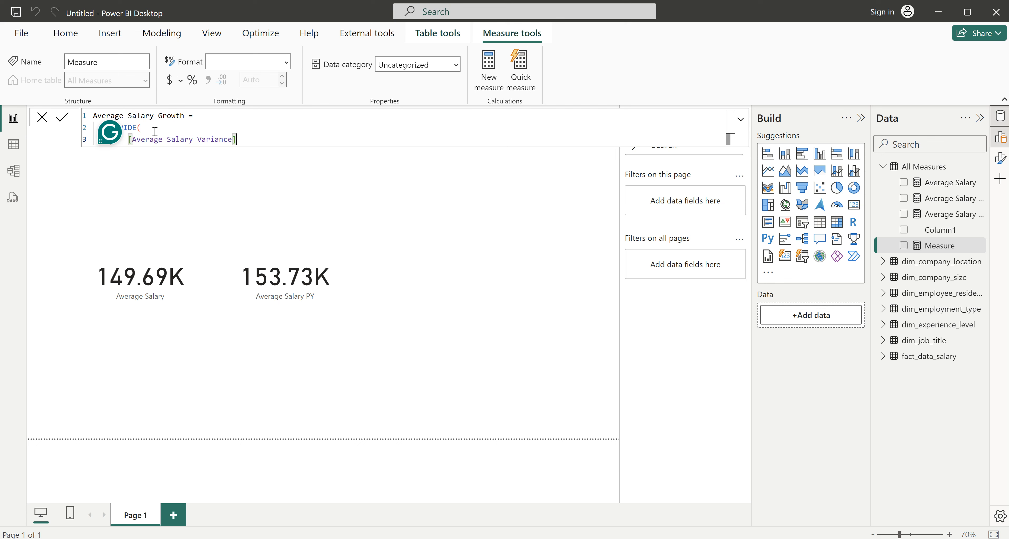
pyautogui.write(',')
pyautogui.press('Return')
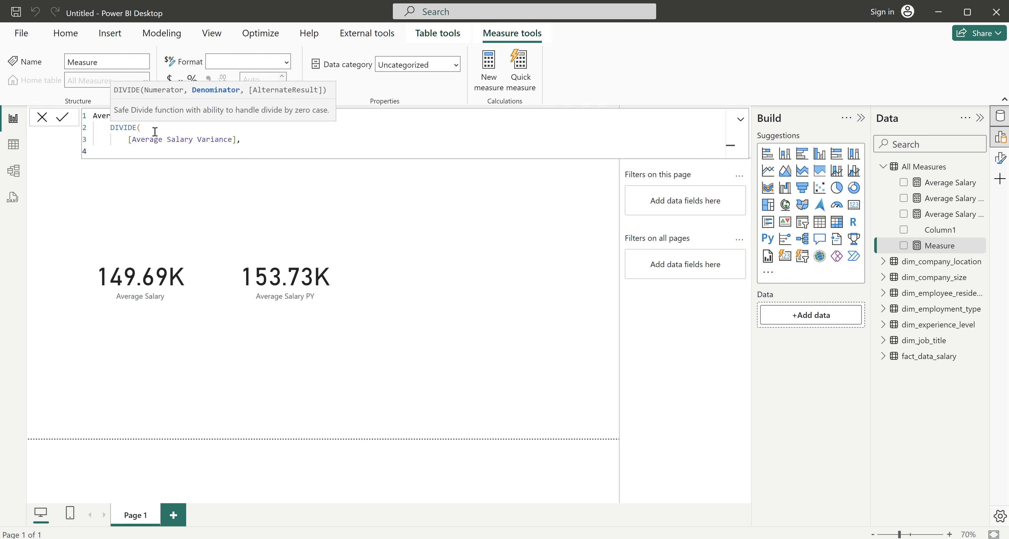
# - Set the DIVIDE denominator to [Average Salary PY], close the function and commit the growth measure
pyautogui.write('ave')
pyautogui.press('Up')
pyautogui.press('Up')
pyautogui.press('Up')
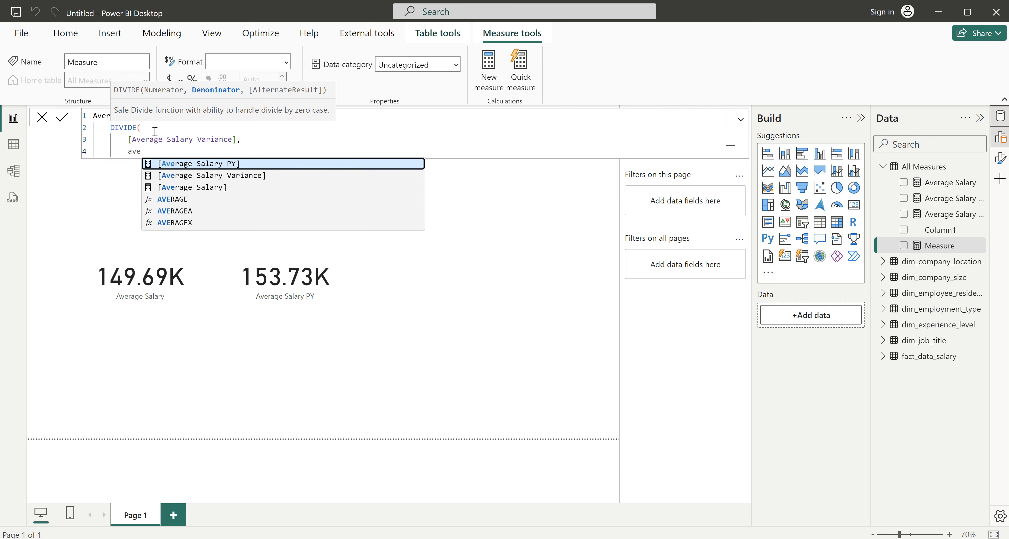
pyautogui.press('Tab')
pyautogui.press('Return')
pyautogui.write(')')
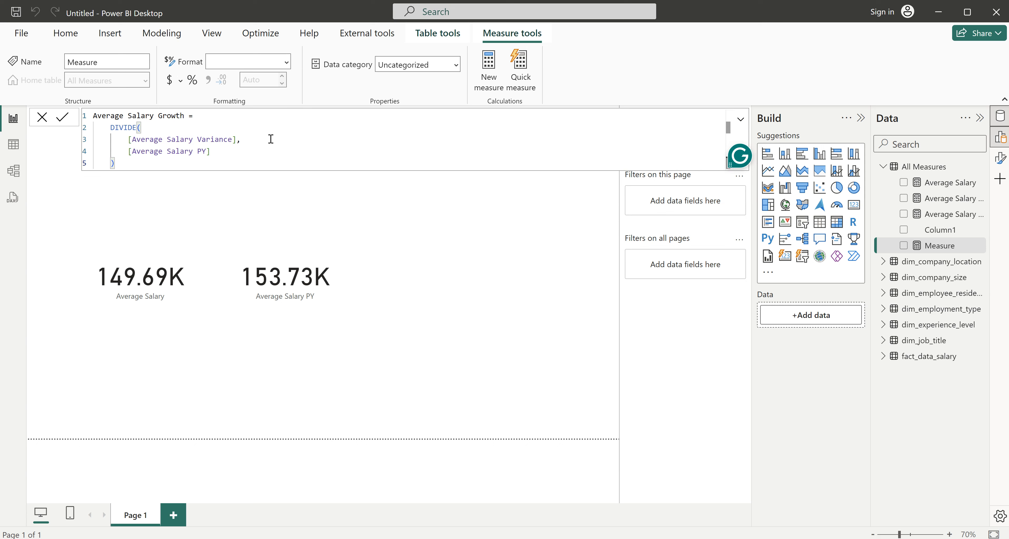
pyautogui.click(227, 151)
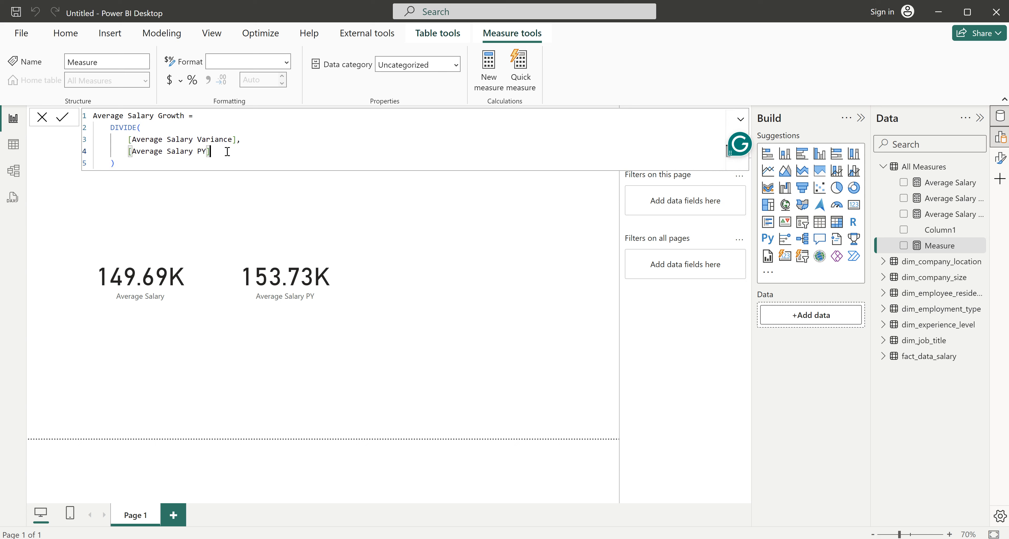
pyautogui.press('Return')
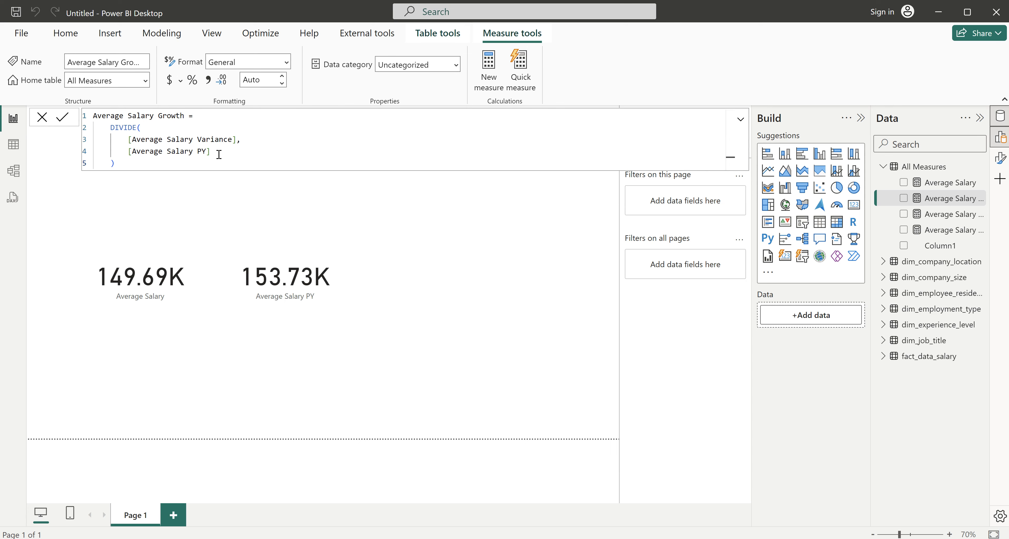
# - Check the finished dashboard report, and create a new measure in the All Measures table named Average Salary Growth Arrow
pyautogui.moveTo(667, 538)
pyautogui.click(613, 520)
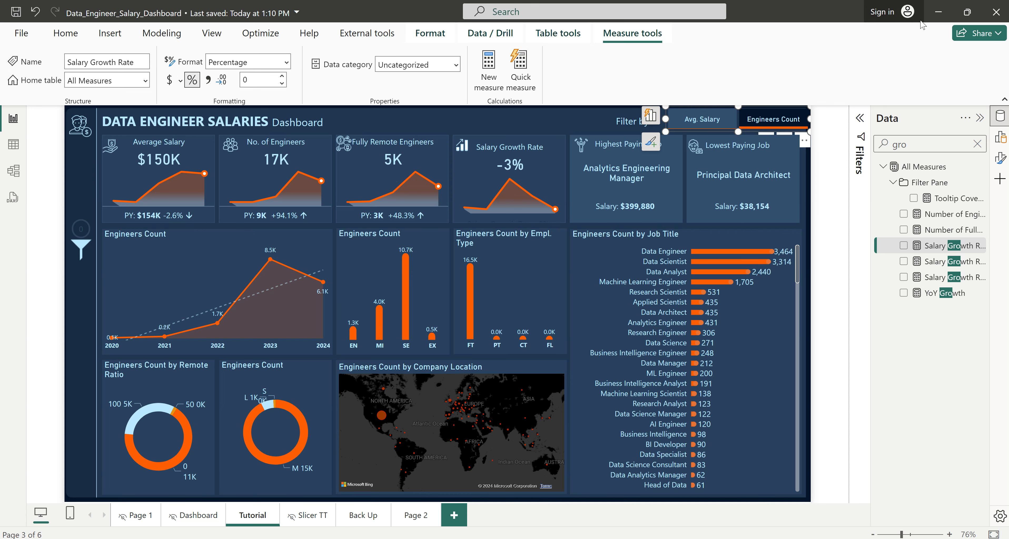
pyautogui.click(938, 14)
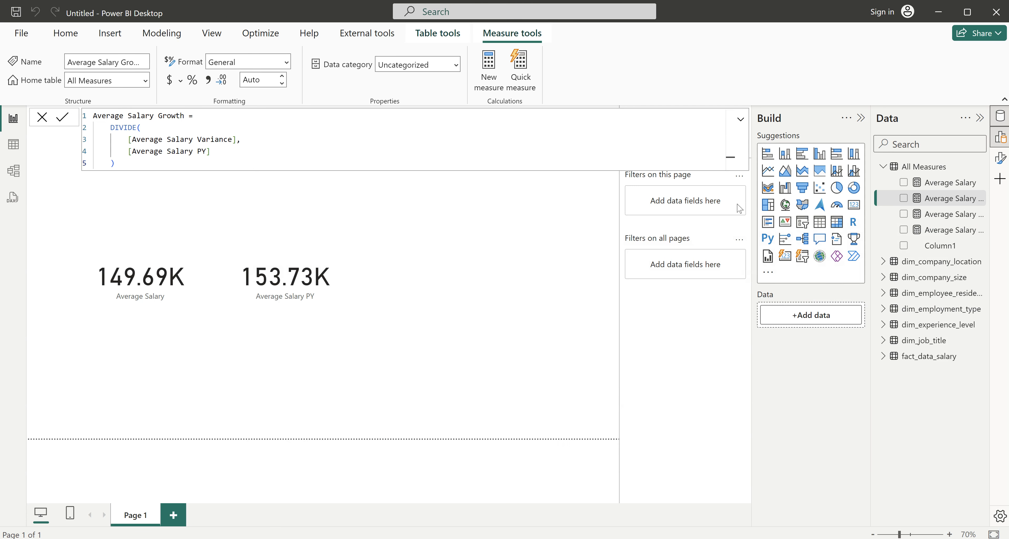
pyautogui.rightClick(932, 169)
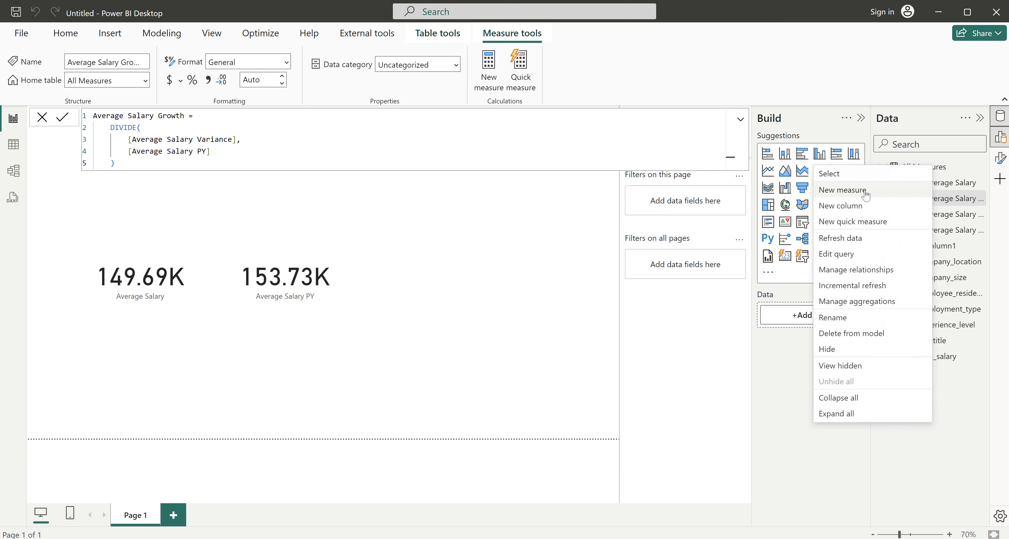
pyautogui.click(549, 220)
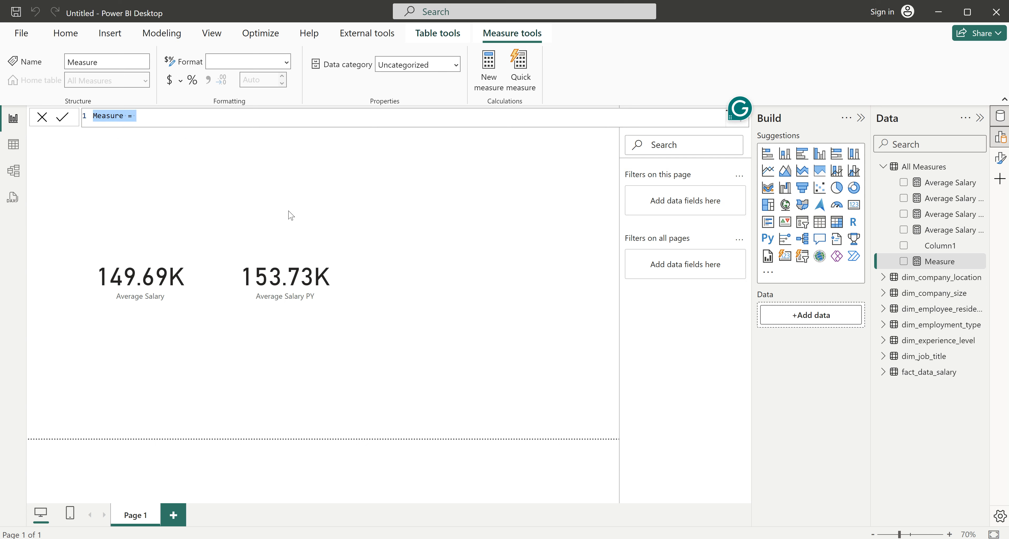
pyautogui.write('A')
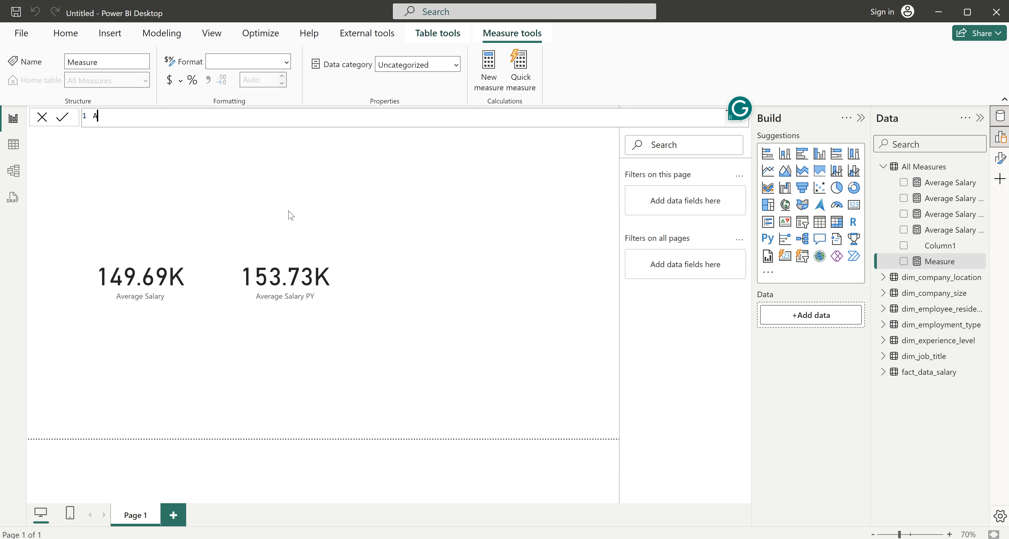
pyautogui.write('verage Salary Growth')
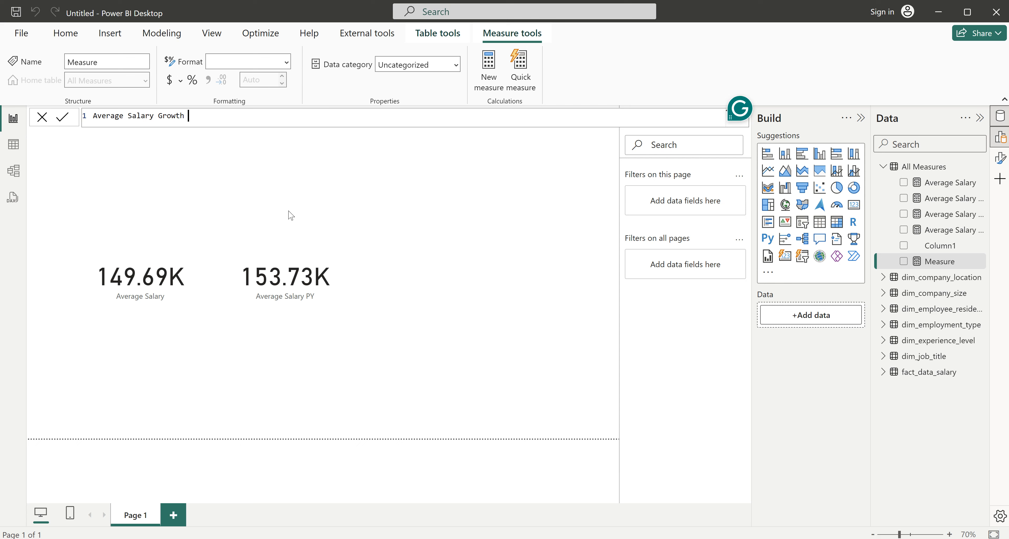
pyautogui.write(' Arrow =')
pyautogui.hotkey('shift', 'Return')
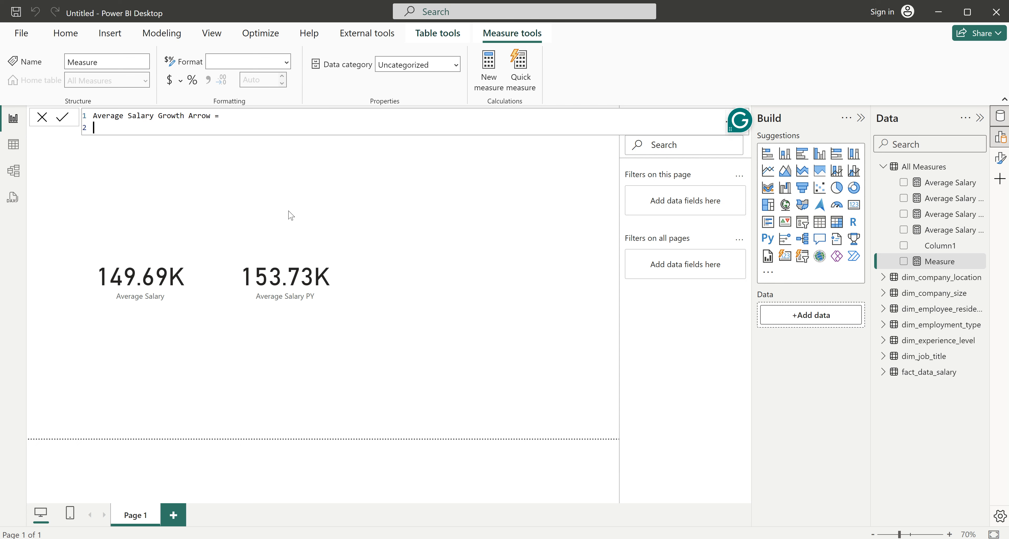
# - Declare a variable _upArrow in the arrow measure and set it to UNICHAR(129129)
pyautogui.press('Tab')
pyautogui.write('var')
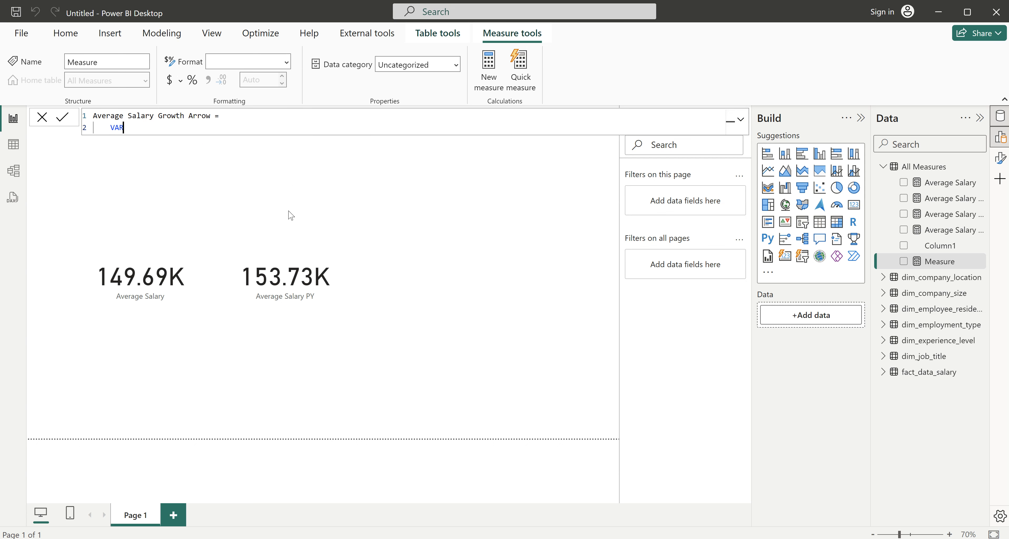
pyautogui.write(' _upo')
pyautogui.write('Arrow =')
pyautogui.write('uni')
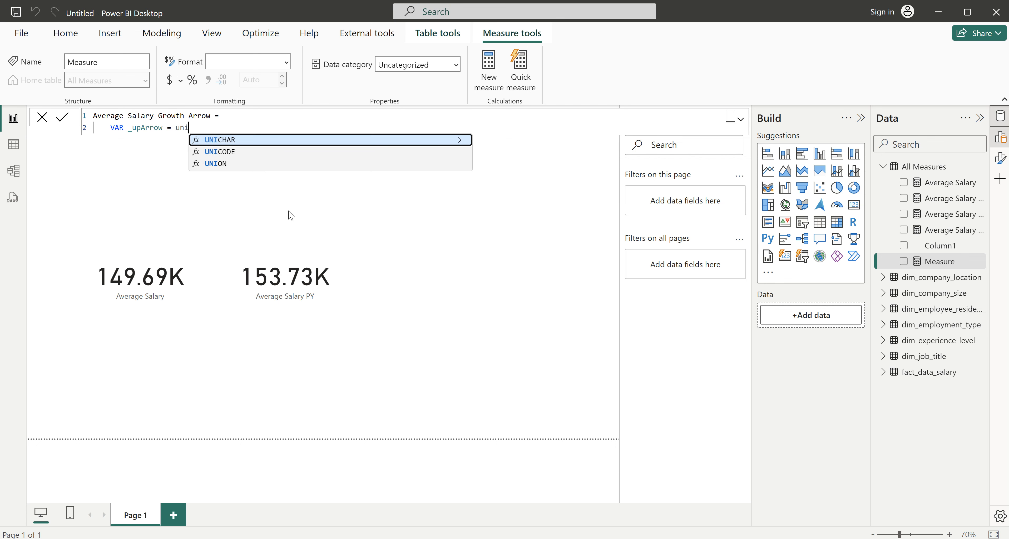
pyautogui.press('Tab')
pyautogui.write('129129')
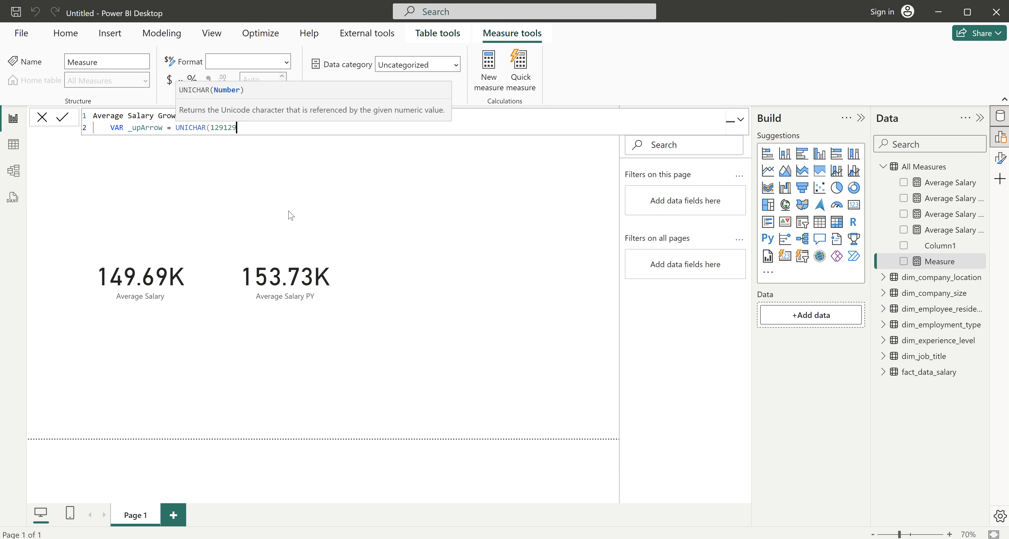
pyautogui.write(')')
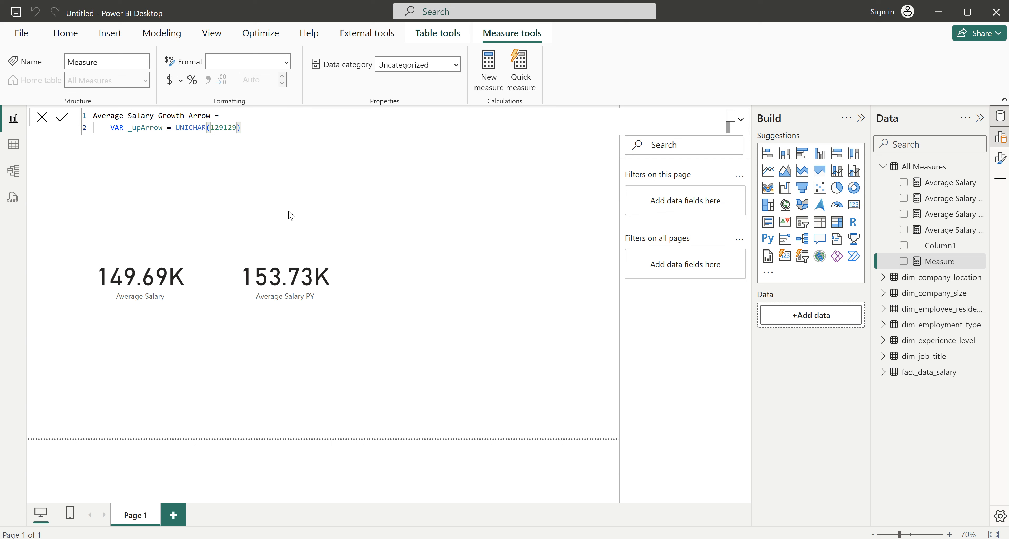
pyautogui.hotkey('shift', 'Left')
pyautogui.hotkey('shift', 'Left')
pyautogui.hotkey('shift', 'Left')
pyautogui.hotkey('shift', 'Left')
pyautogui.hotkey('shift', 'Left')
pyautogui.hotkey('shift', 'Left')
pyautogui.hotkey('shift', 'Left')
pyautogui.hotkey('shift', 'Left')
pyautogui.hotkey('shift', 'Left')
pyautogui.hotkey('shift', 'Left')
pyautogui.hotkey('shift', 'Left')
pyautogui.hotkey('shift', 'Left')
pyautogui.hotkey('shift', 'Left')
pyautogui.hotkey('shift', 'Left')
pyautogui.hotkey('shift', 'Left')
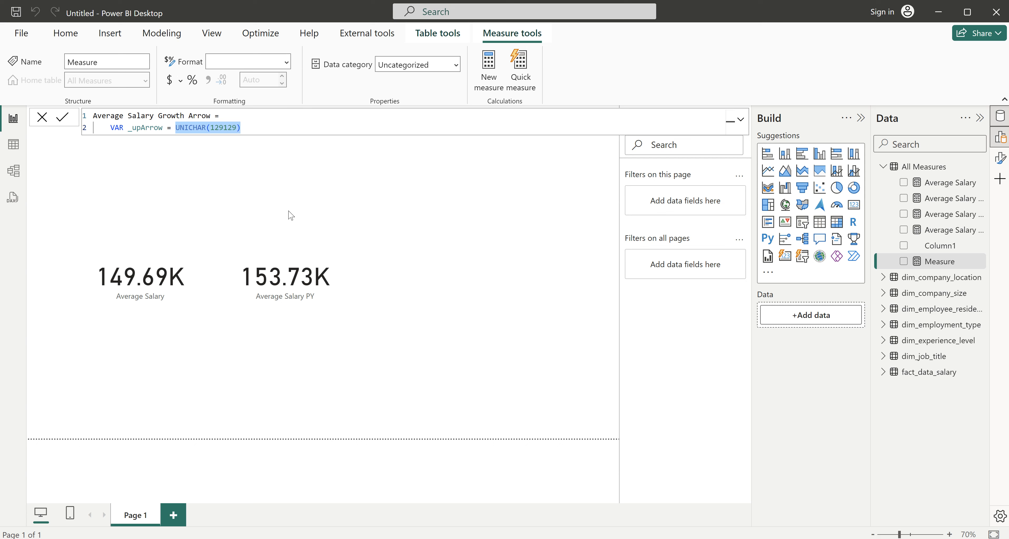
pyautogui.press('super+period')
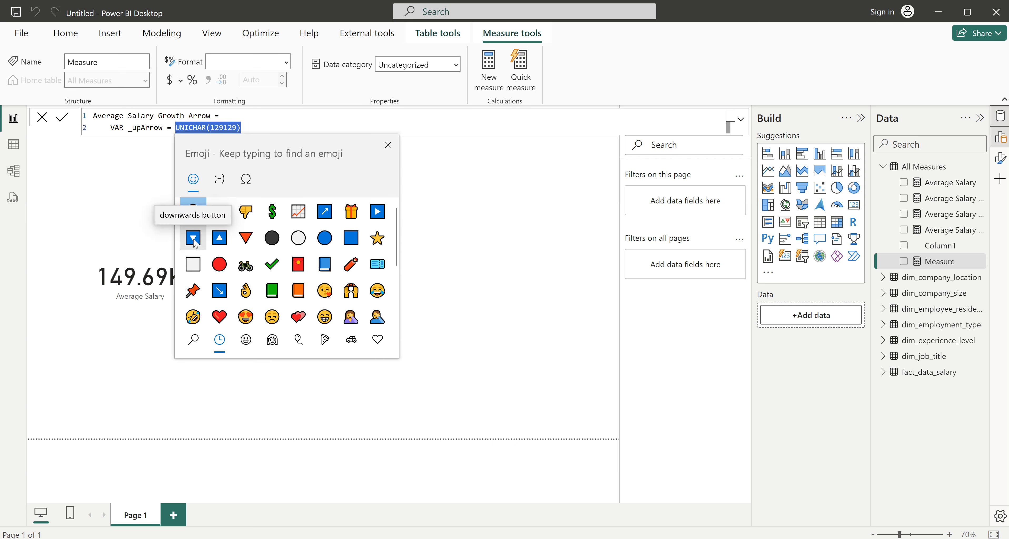
pyautogui.click(259, 129)
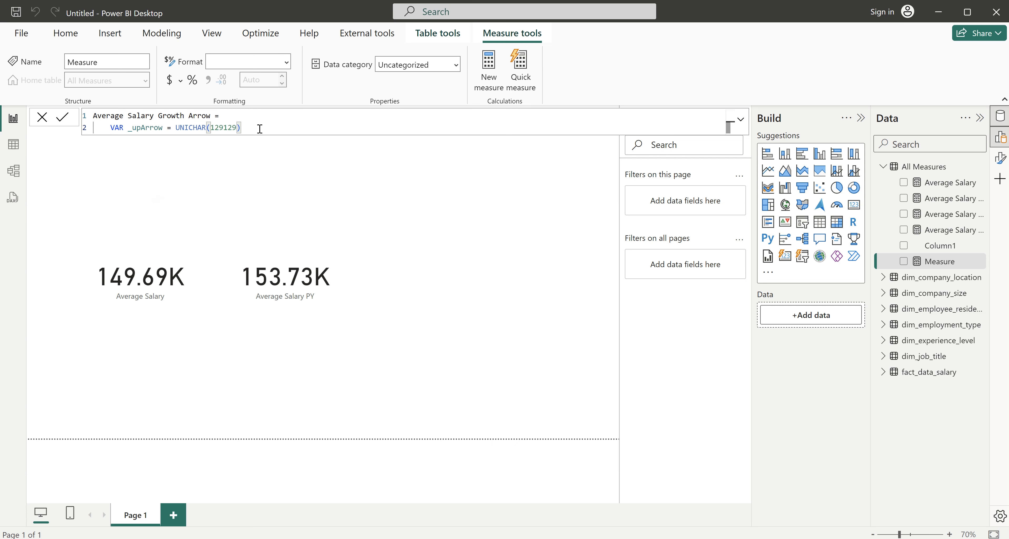
# - Declare a variable _downArrow below the up-arrow variable and set it to UNICHAR(129131)
pyautogui.hotkey('shift', 'Return')
pyautogui.write('VAR ')
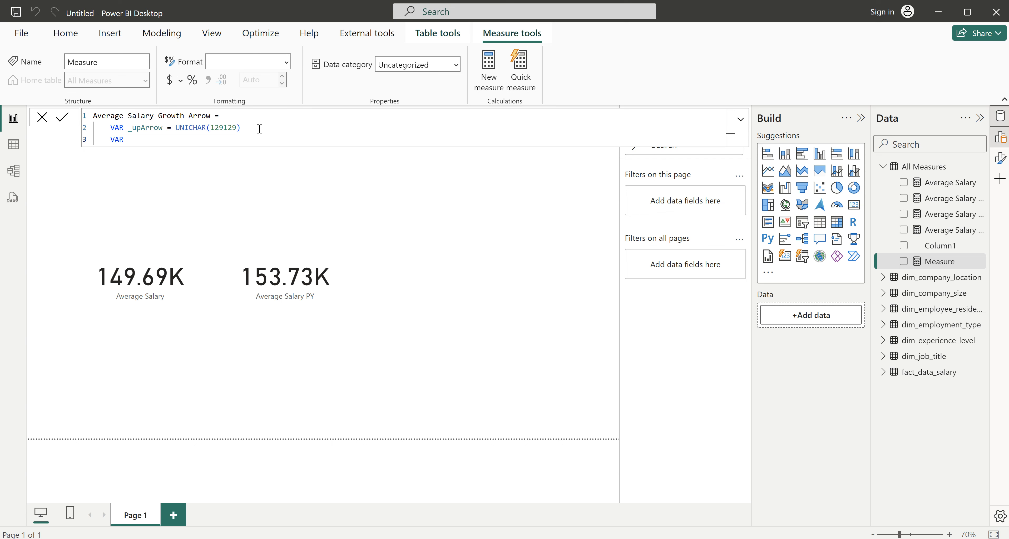
pyautogui.write('_downArrow = un')
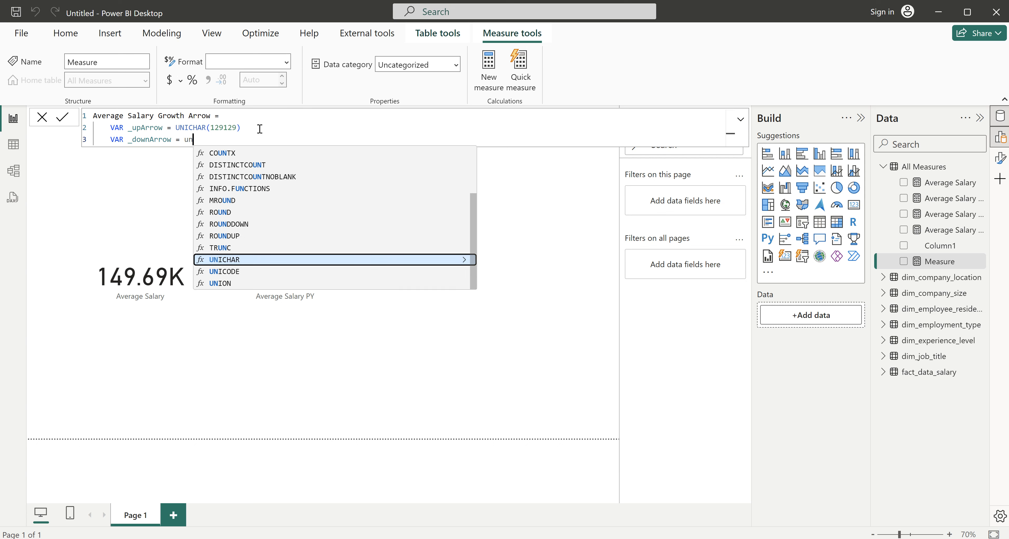
pyautogui.press('Tab')
pyautogui.write('12')
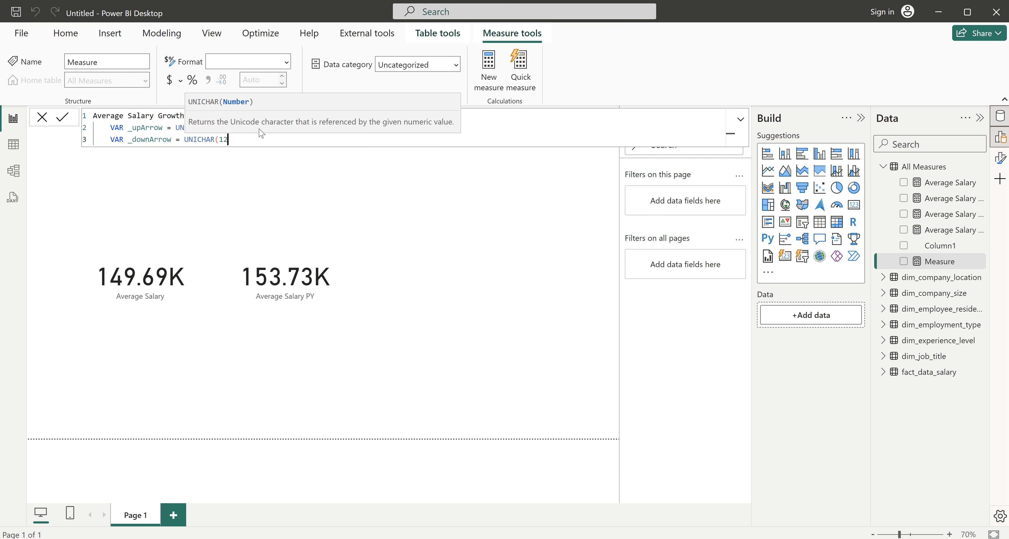
pyautogui.write('9131)')
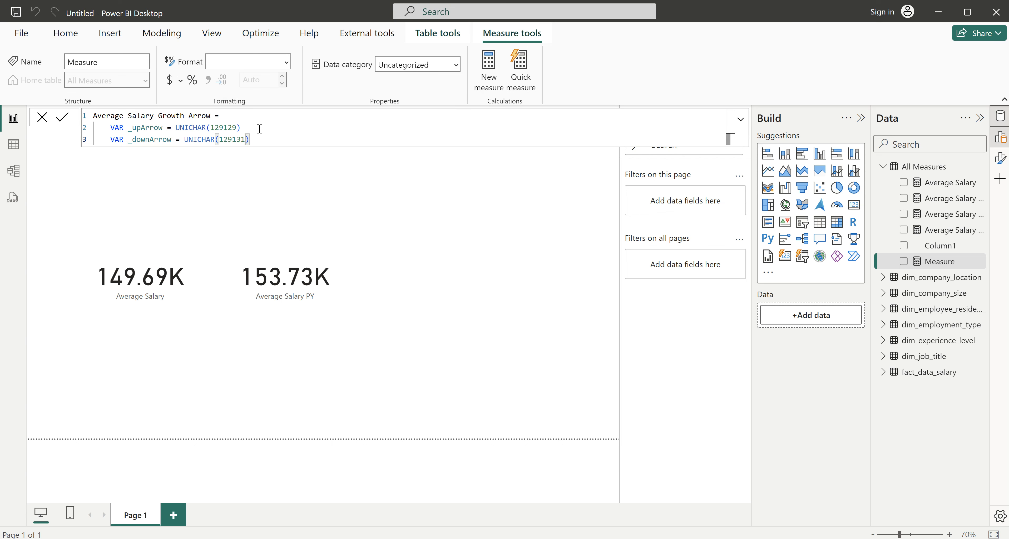
pyautogui.press('Return')
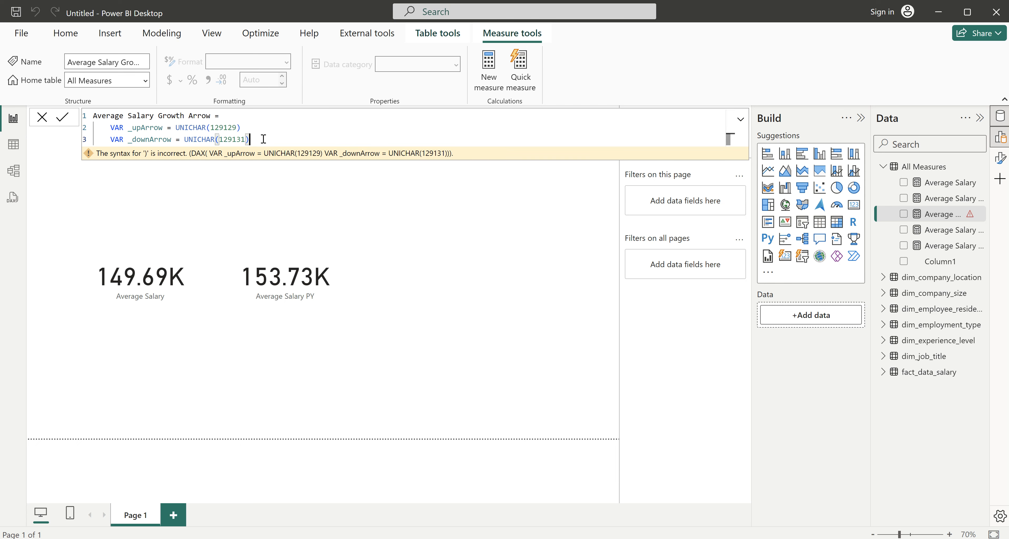
# - Declare a variable _growth on a new line and set it to the [Average Salary Growth] measure
pyautogui.hotkey('shift', 'Return')
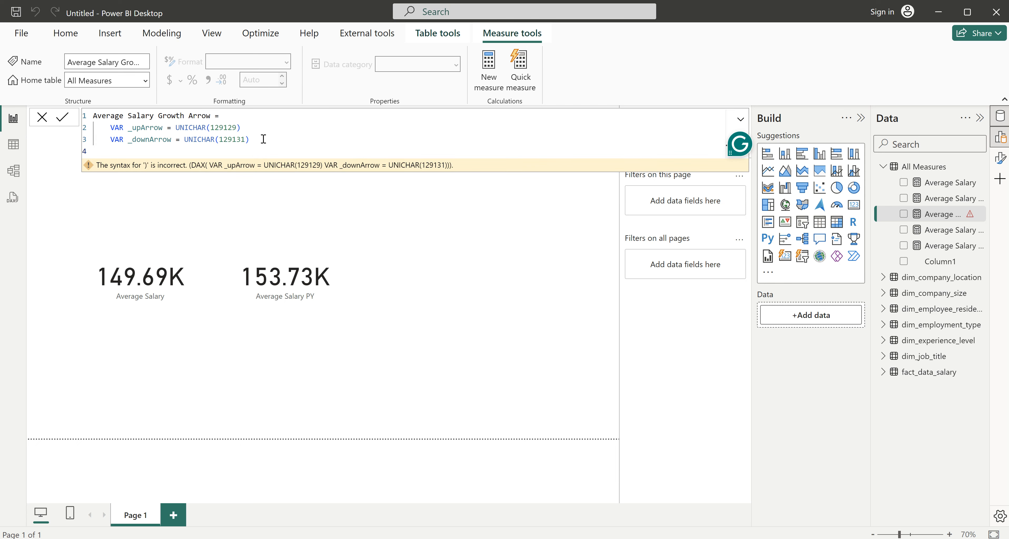
pyautogui.write('var')
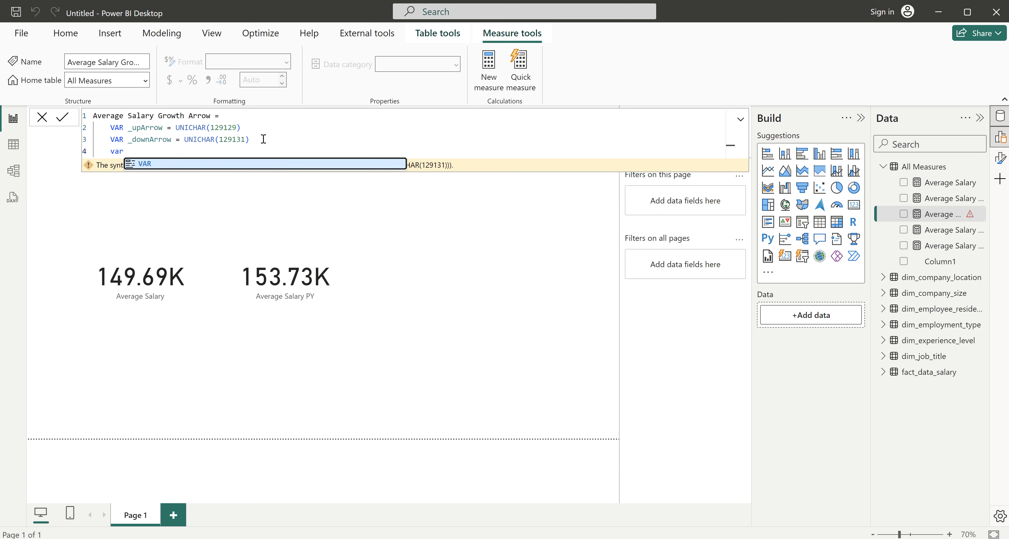
pyautogui.press('Tab')
pyautogui.write('_growth = ')
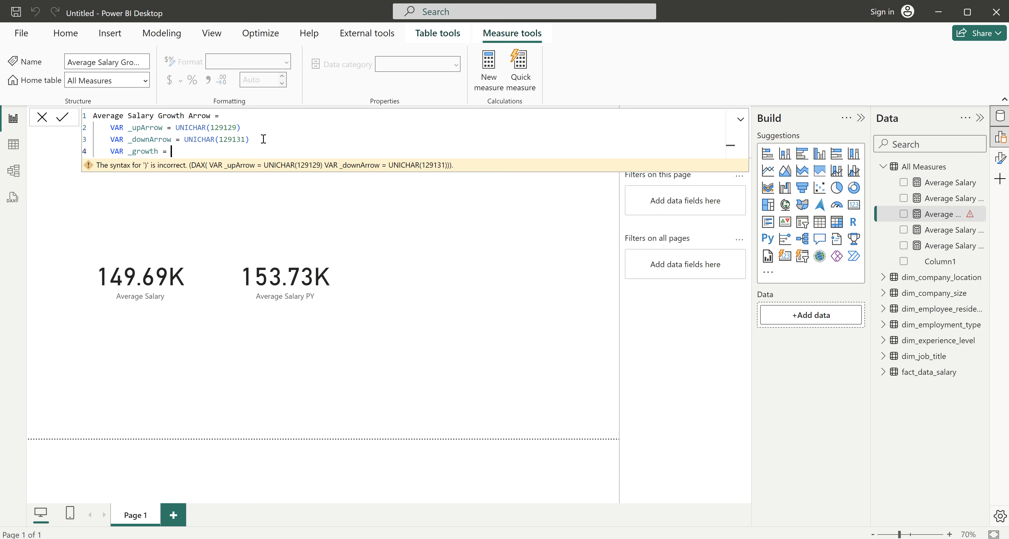
pyautogui.write('gro')
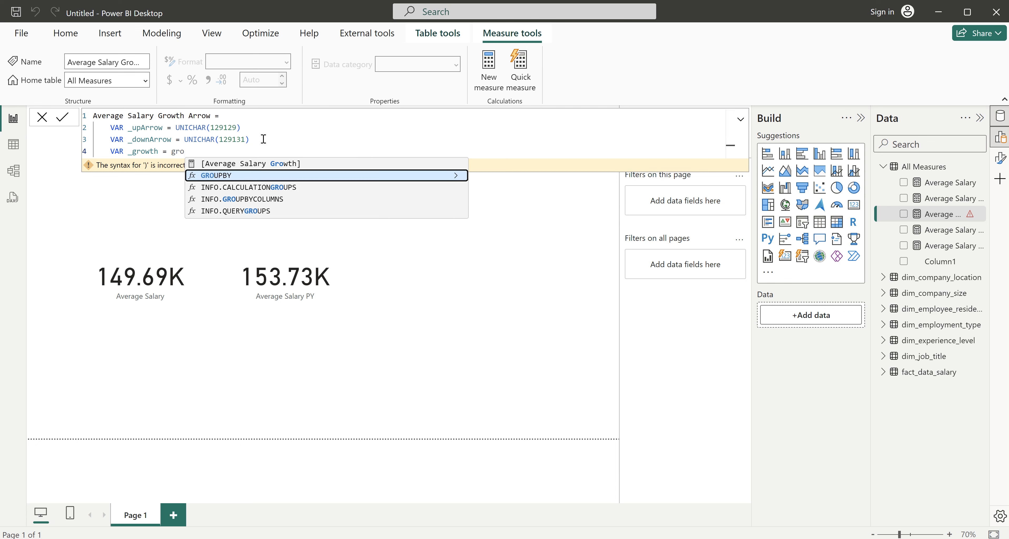
pyautogui.press('Up')
pyautogui.press('Tab')
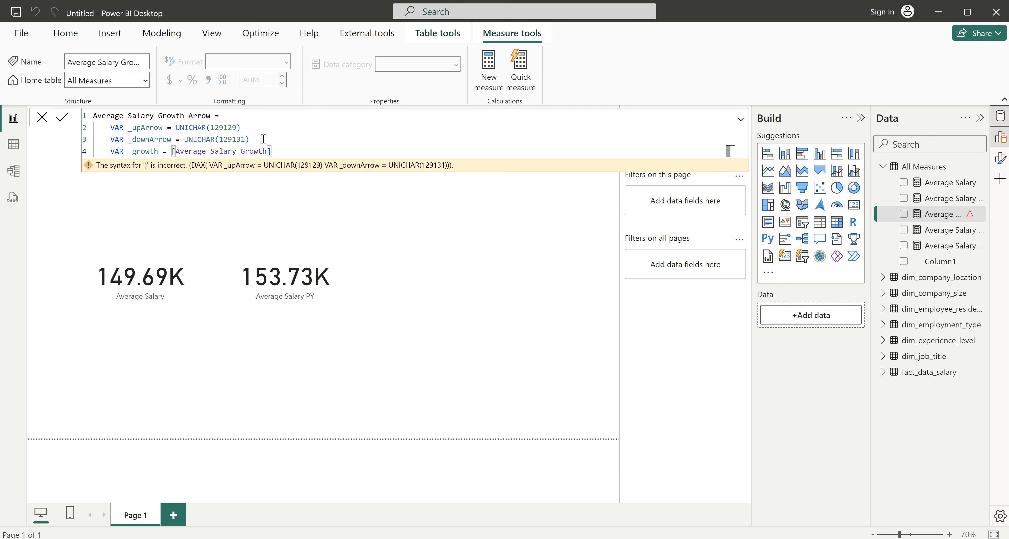
# - Declare a variable _variance set to the [Average Salary Variance] measure, and add a blank line below it
pyautogui.press('Return')
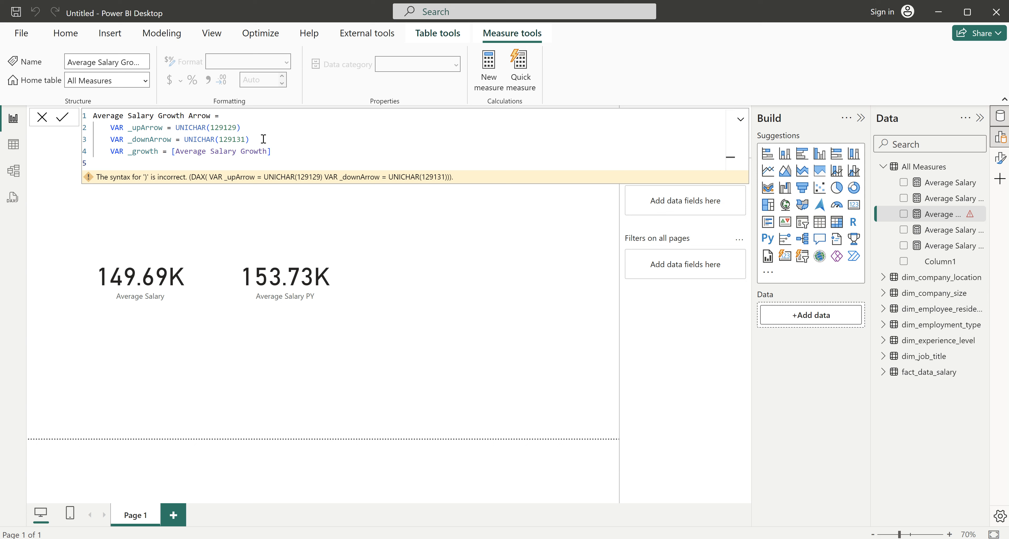
pyautogui.write('VAR')
pyautogui.press('Escape')
pyautogui.write('_variance = var')
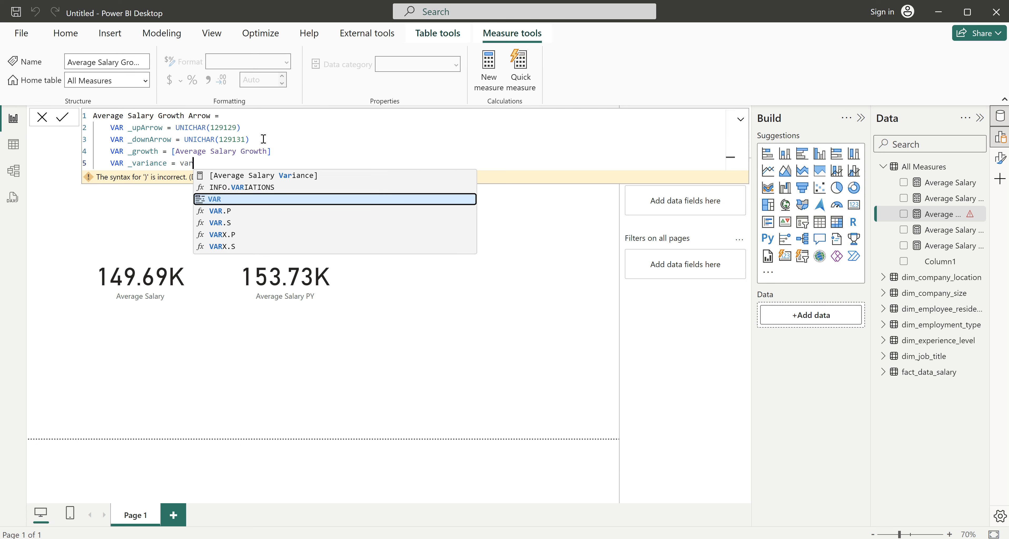
pyautogui.press('Up')
pyautogui.press('Up')
pyautogui.press('Tab')
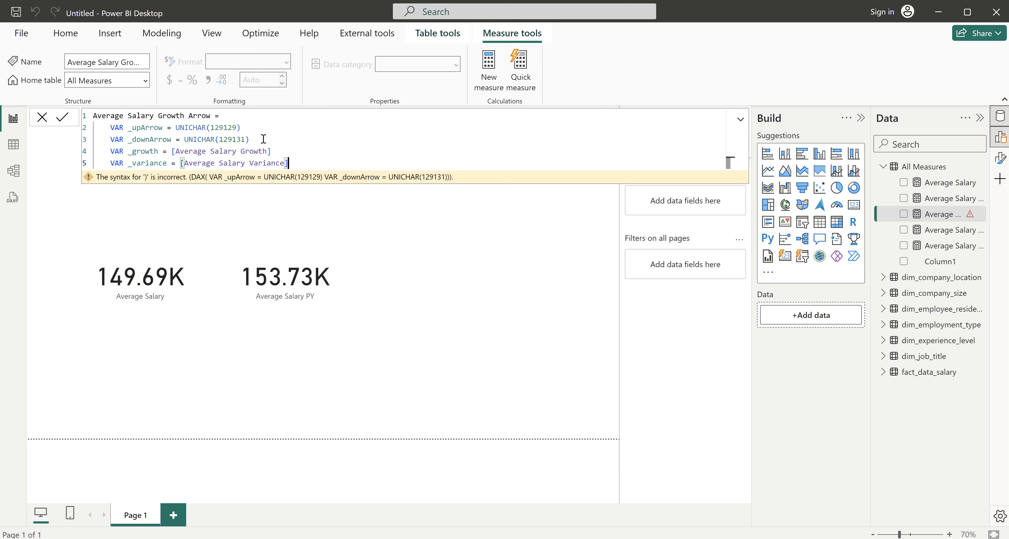
pyautogui.hotkey('shift', 'Return')
pyautogui.write('var')
pyautogui.press('Tab')
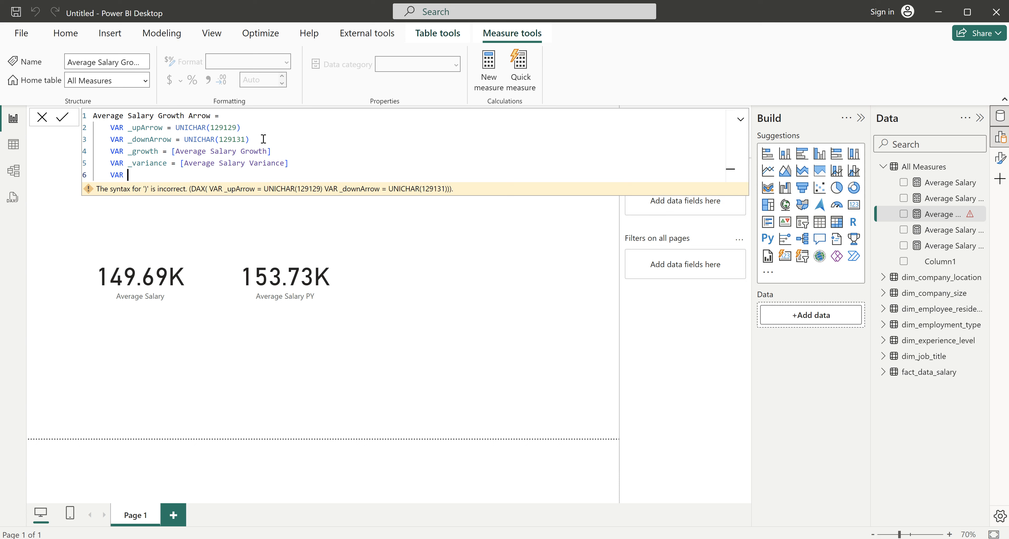
pyautogui.press('BackSpace')
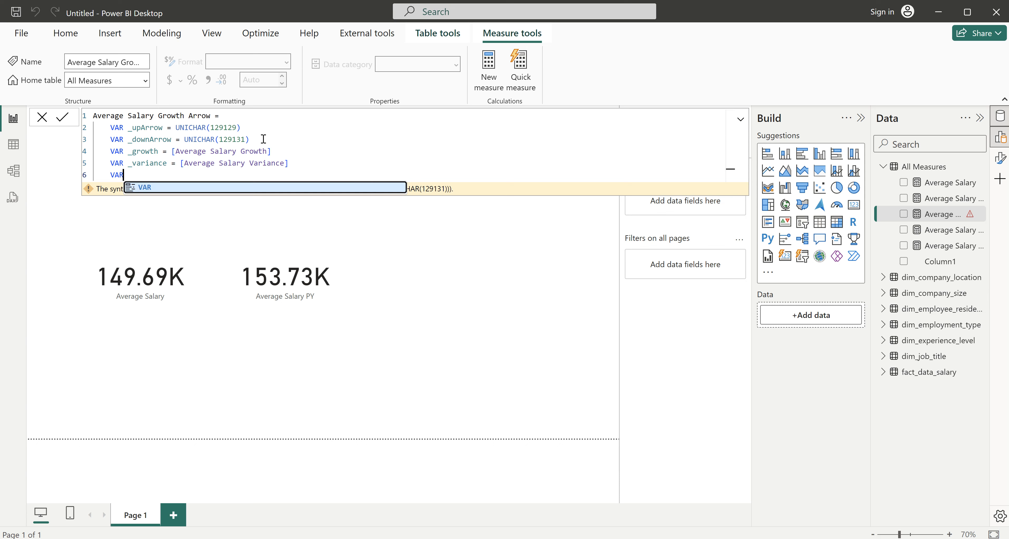
pyautogui.hotkey('shift', 'Home')
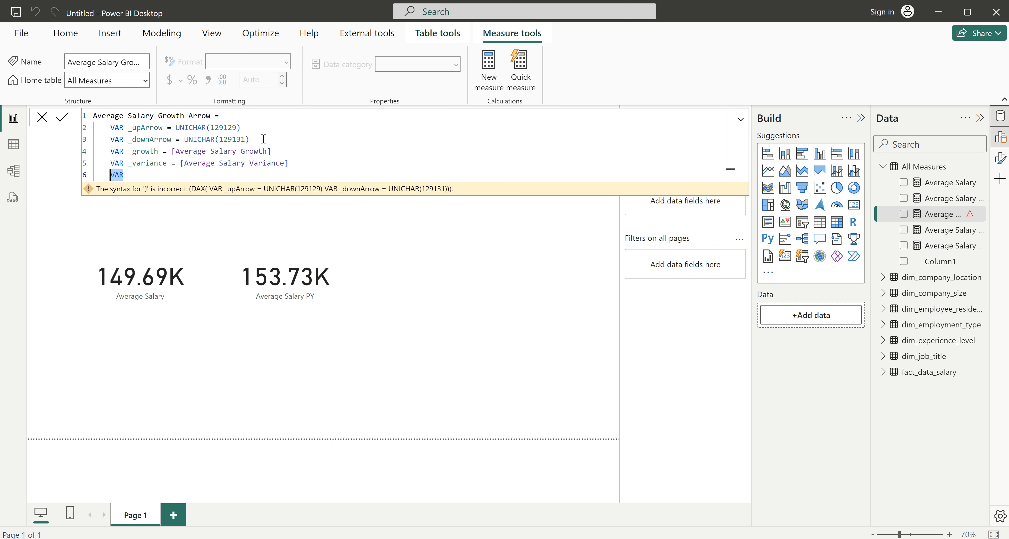
pyautogui.press('BackSpace')
# - Add a RETURN line below the variables and open an IF function under it
pyautogui.hotkey('shift', 'Return')
pyautogui.write('RETURN')
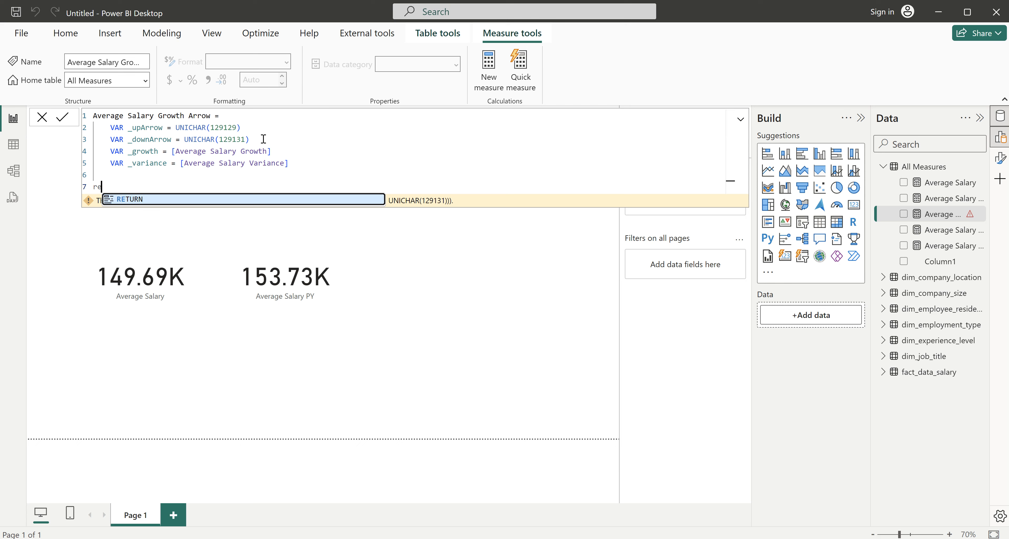
pyautogui.hotkey('shift', 'Return')
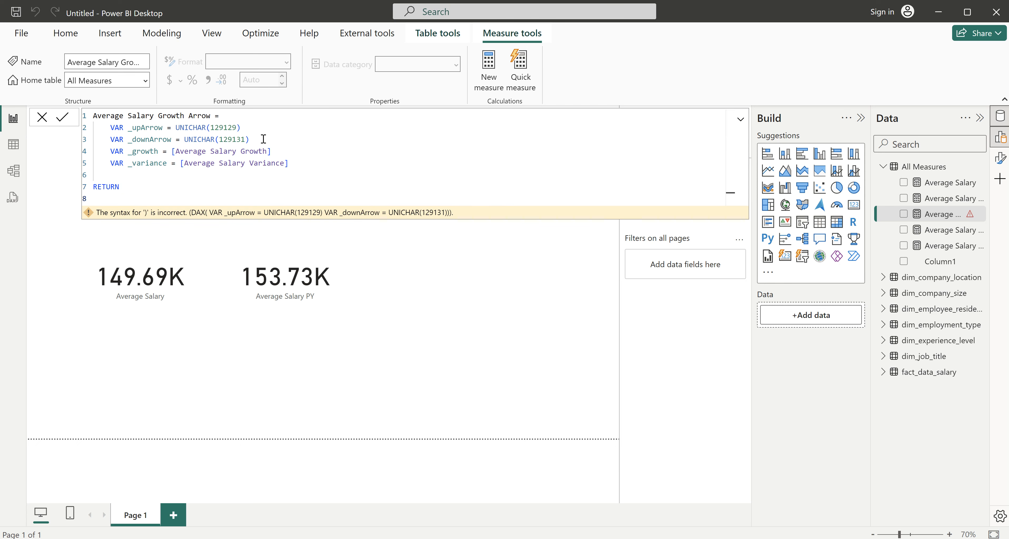
pyautogui.press('Tab')
pyautogui.write('IF(')
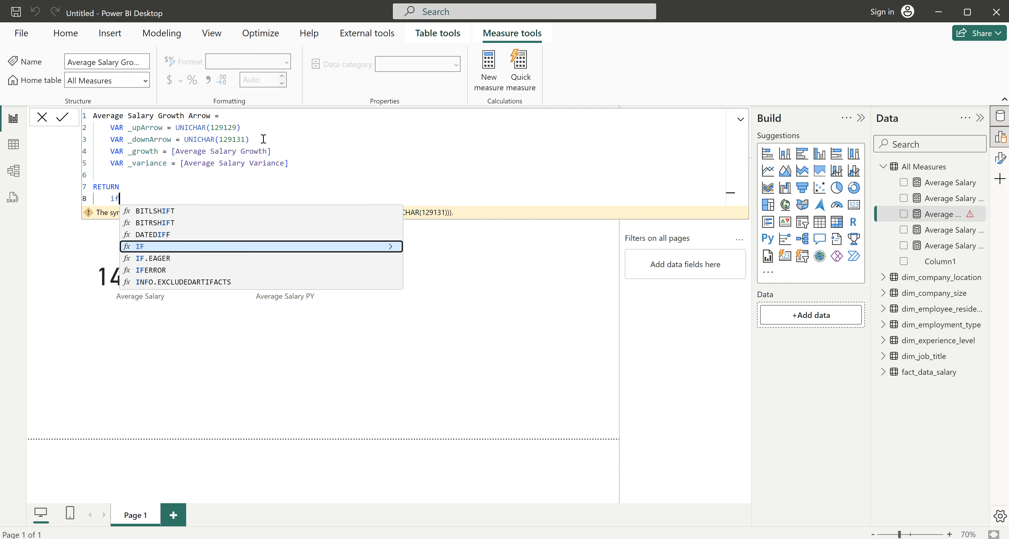
pyautogui.hotkey('shift', 'Return')
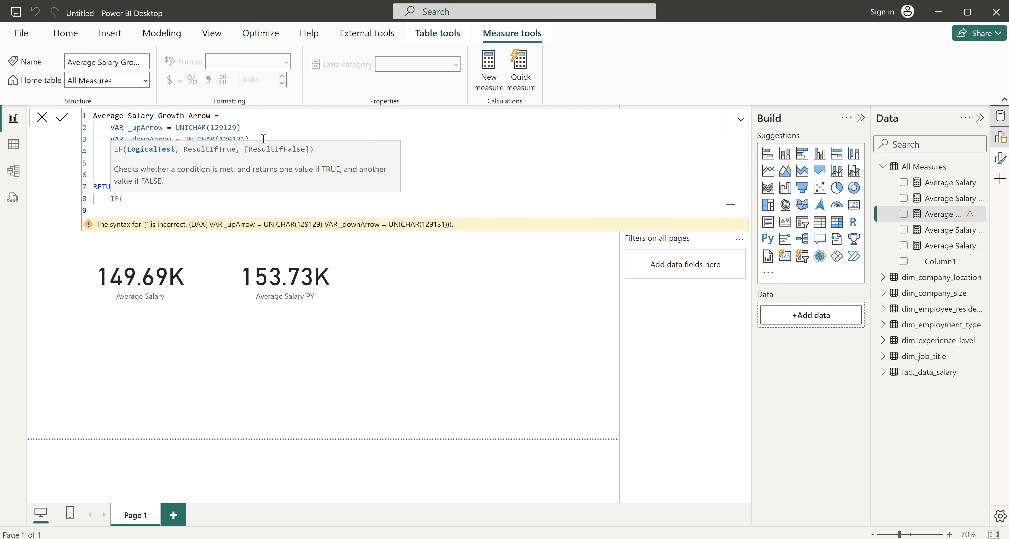
# - Start the IF condition with an ISBLANK check on the [Average Salary] measure
pyautogui.write('is')
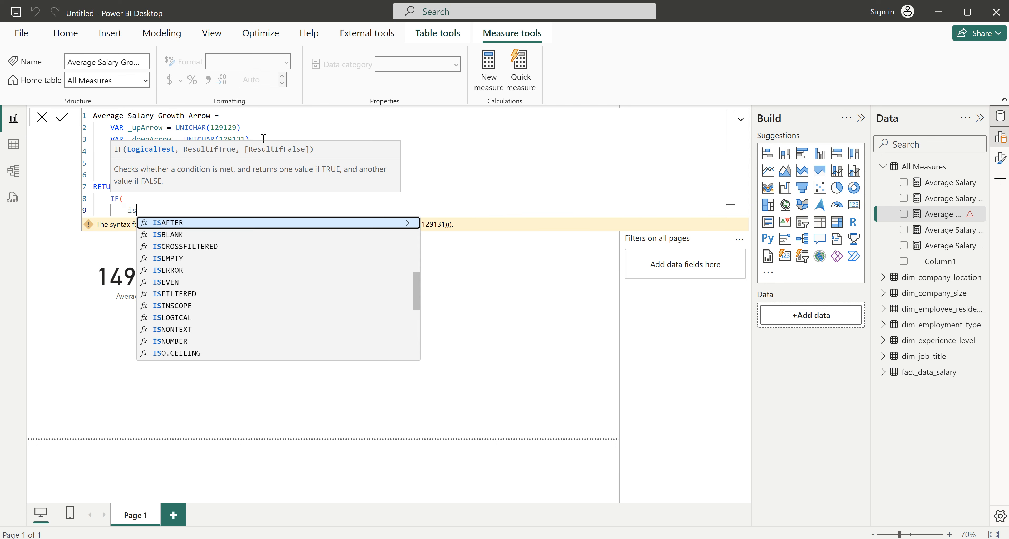
pyautogui.press('Down')
pyautogui.press('Tab')
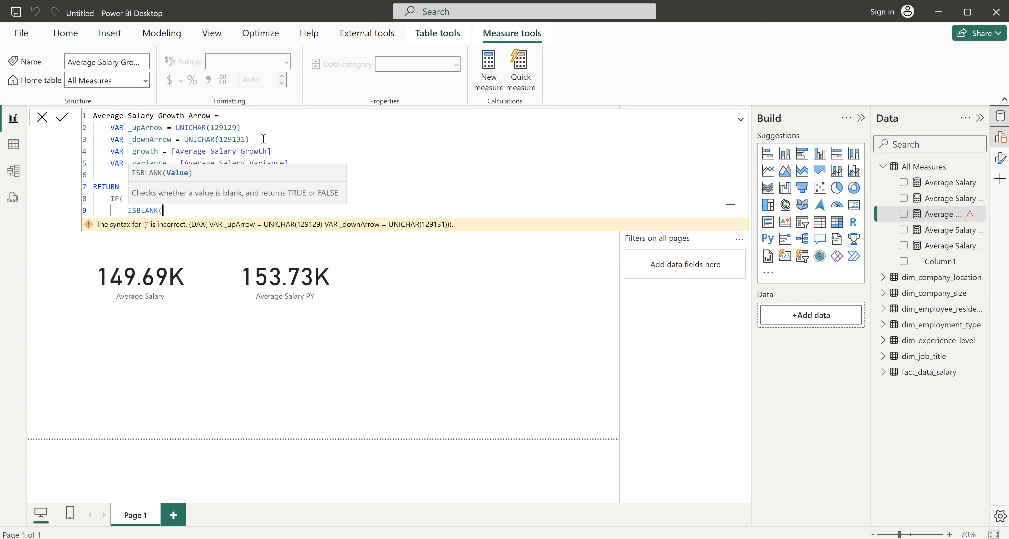
pyautogui.write('ave')
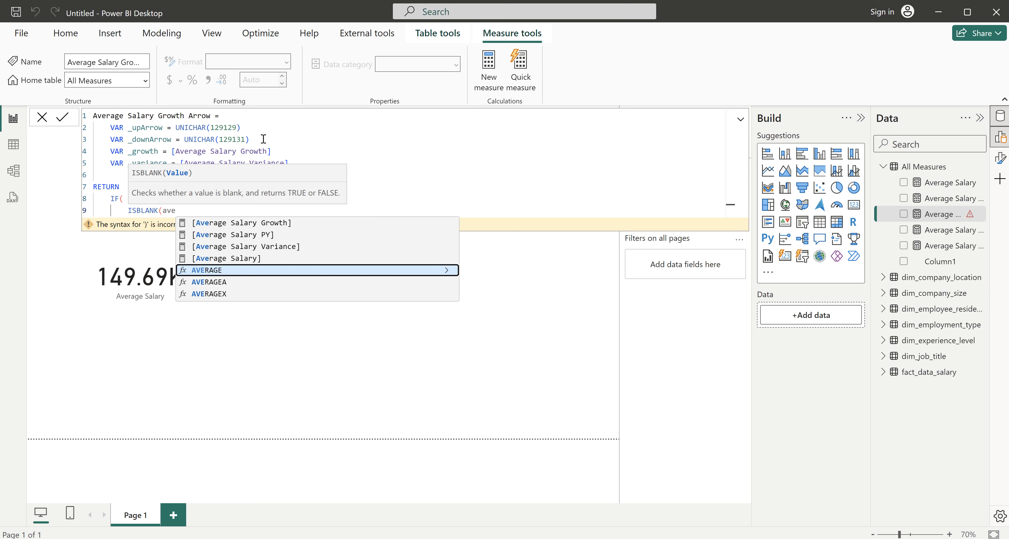
pyautogui.press('Up')
pyautogui.press('Tab')
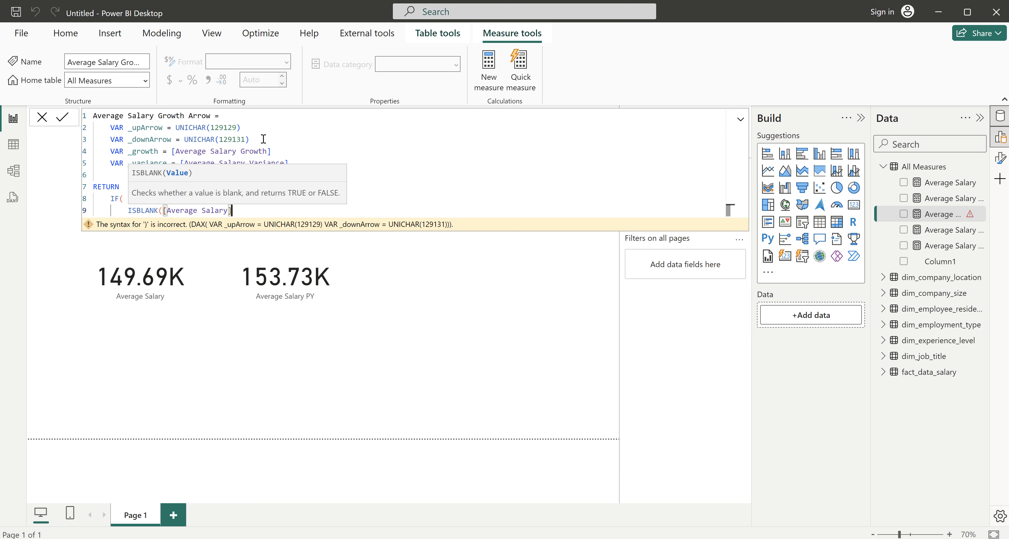
# - Start a new variable named _average_salary on the line below _variance
pyautogui.click(222, 144)
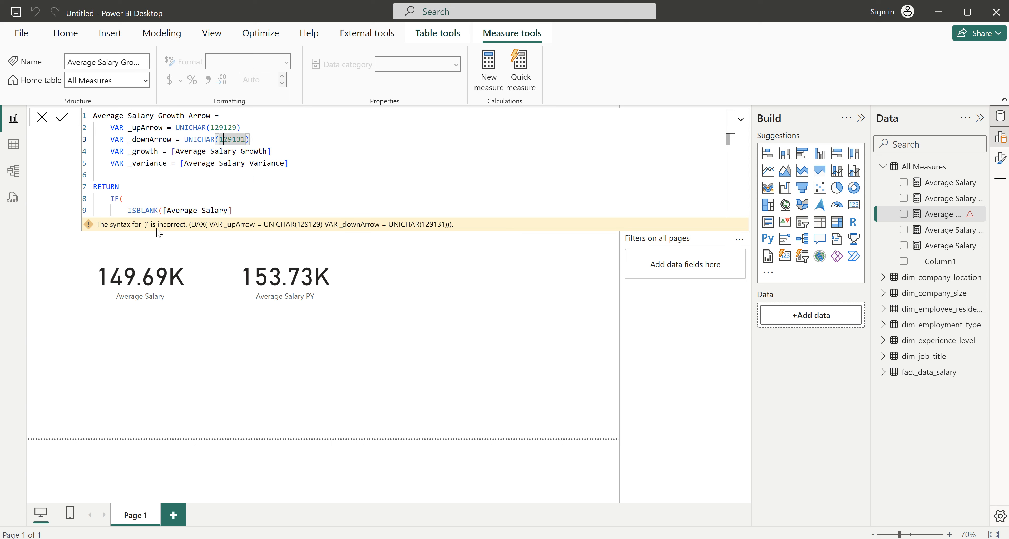
pyautogui.click(137, 212)
pyautogui.click(304, 159)
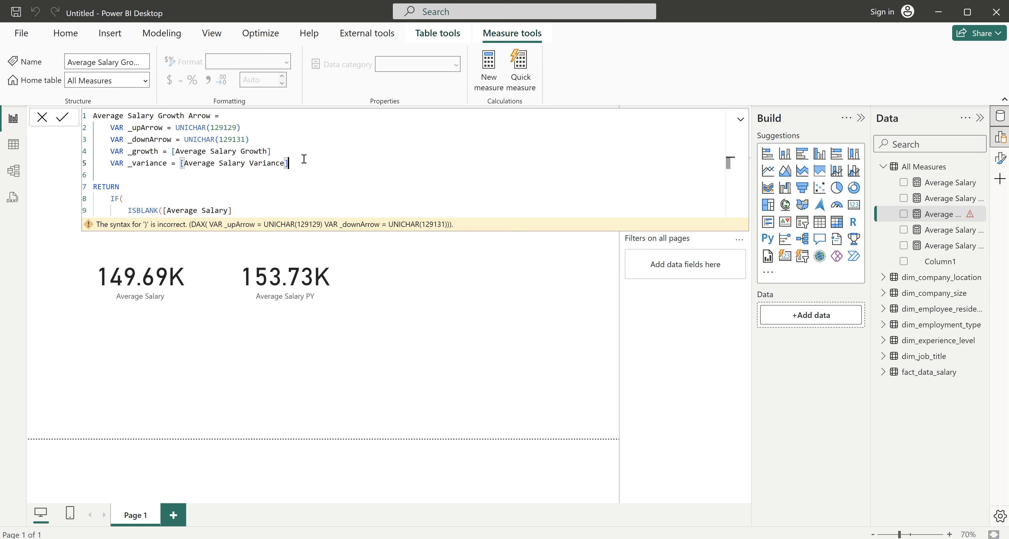
pyautogui.press('Return')
pyautogui.write('VAR')
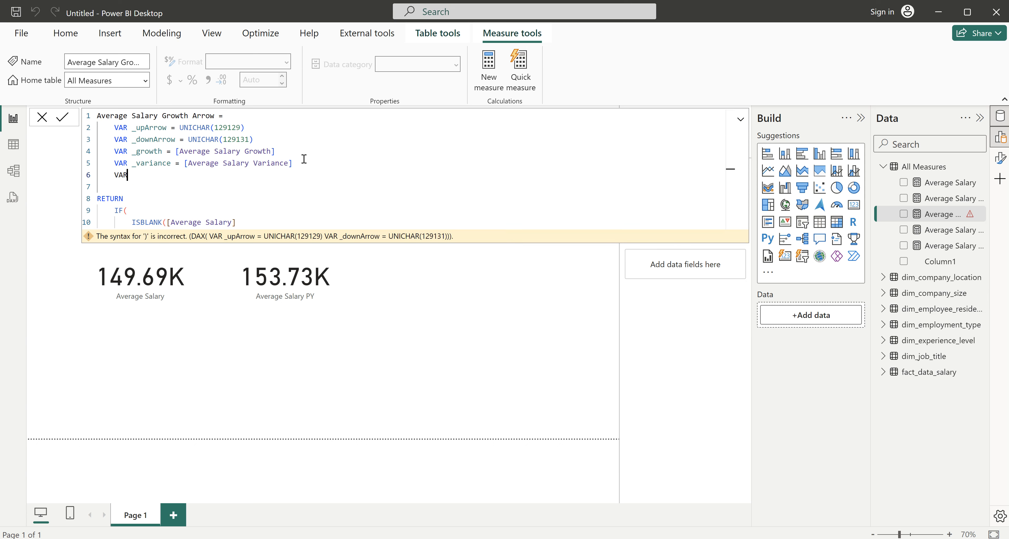
pyautogui.write(' _')
pyautogui.write('average_salary =')
# - Close the ISBLANK([Average Salary]) expression and move it out of the IF to become the _average_salary variable's value
pyautogui.click(243, 221)
pyautogui.write(')')
pyautogui.moveTo(243, 221); pyautogui.dragTo(135, 221)
pyautogui.click(158, 222)
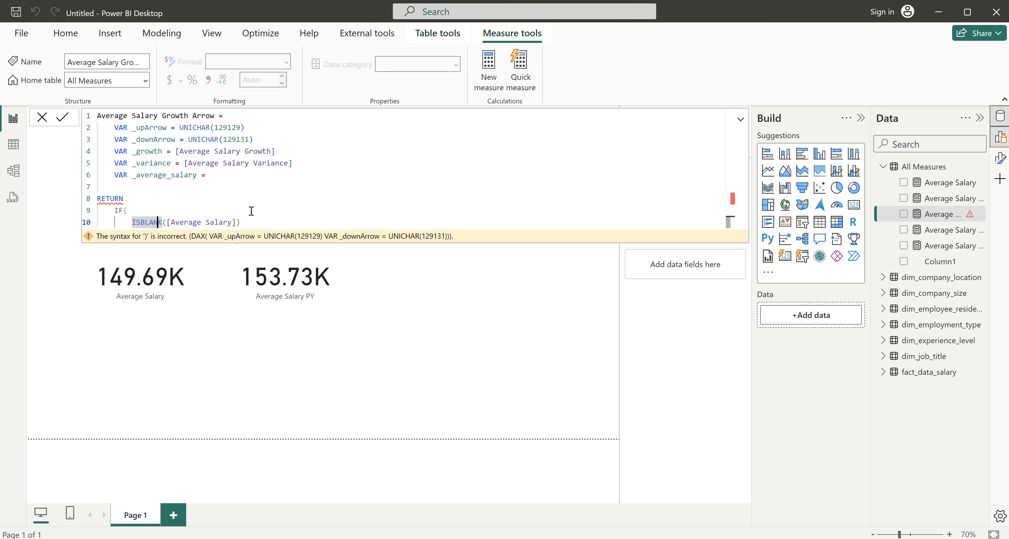
pyautogui.moveTo(241, 222); pyautogui.dragTo(129, 222)
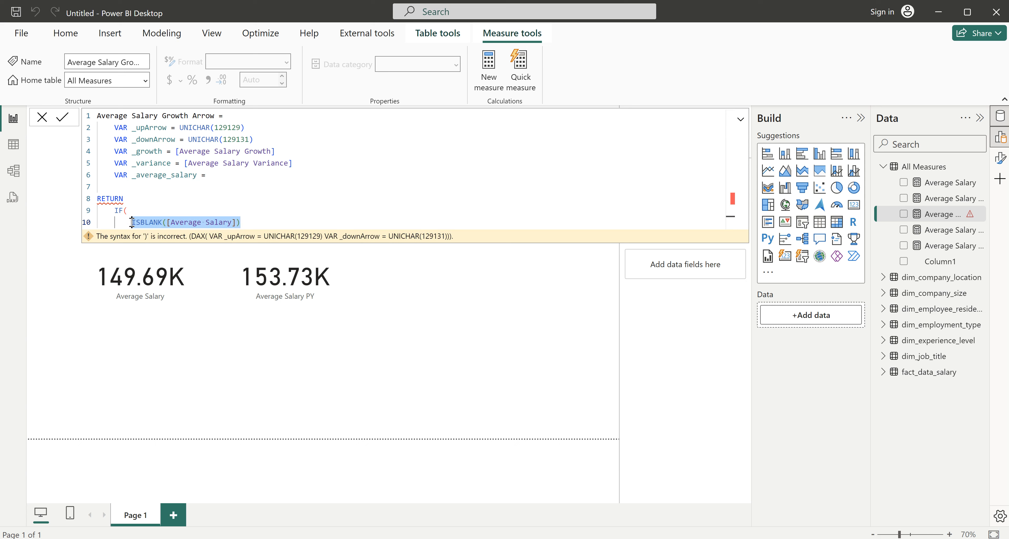
pyautogui.write('ISBLANK([Average Salary])')
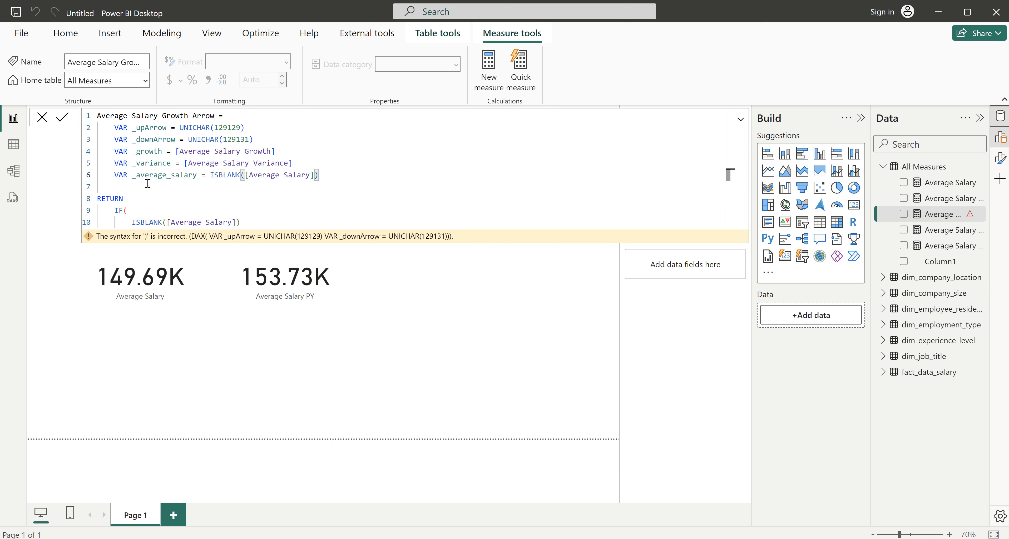
pyautogui.moveTo(239, 226); pyautogui.dragTo(133, 222)
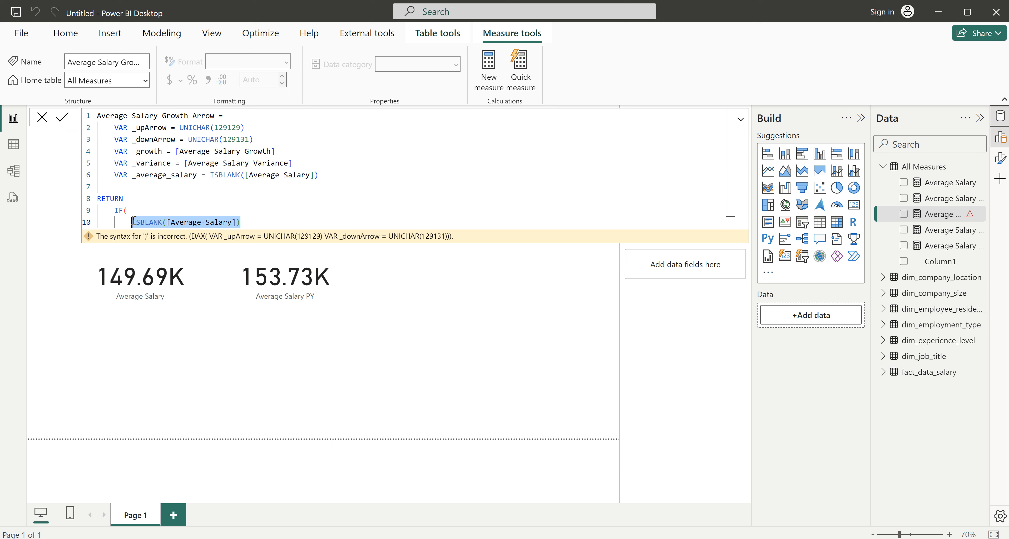
pyautogui.press('BackSpace')
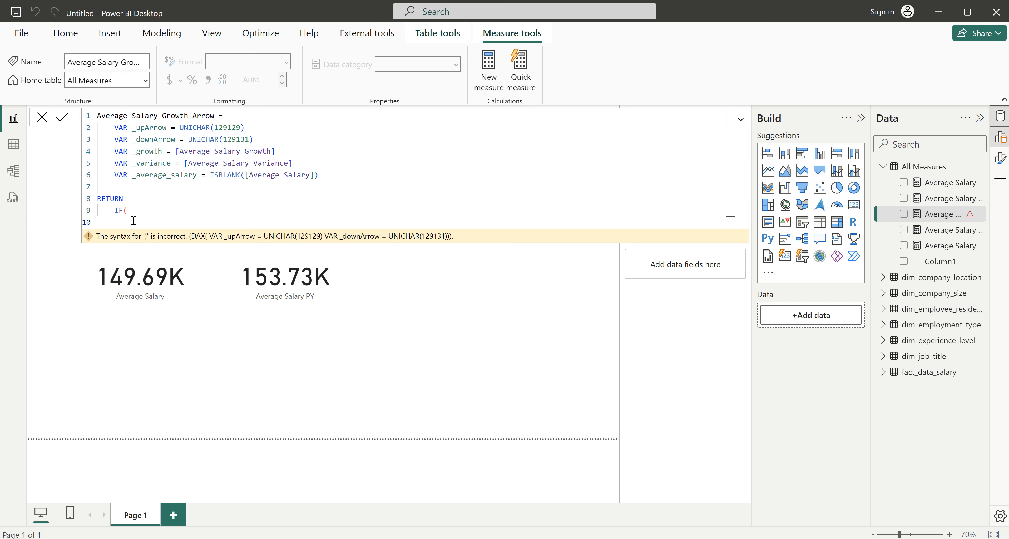
# - Rename the _average_salary variable to _blank
pyautogui.click(198, 175)
pyautogui.moveTo(186, 175); pyautogui.dragTo(137, 177)
pyautogui.write('blank')
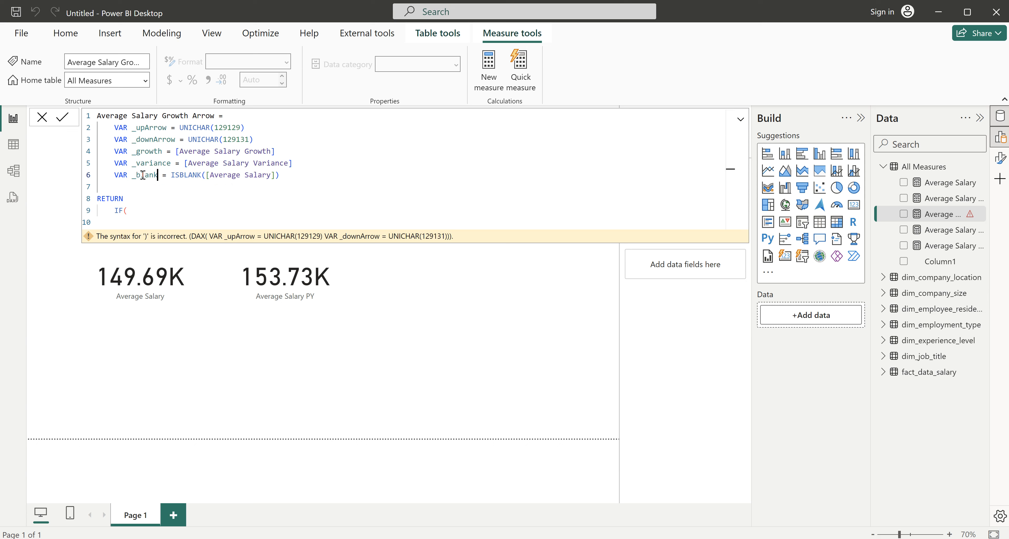
# - Use _blank as the IF condition and BLANK() as its result when true
pyautogui.doubleClick(140, 175)
pyautogui.hotkey('ctrl', 'c')
pyautogui.click(144, 221)
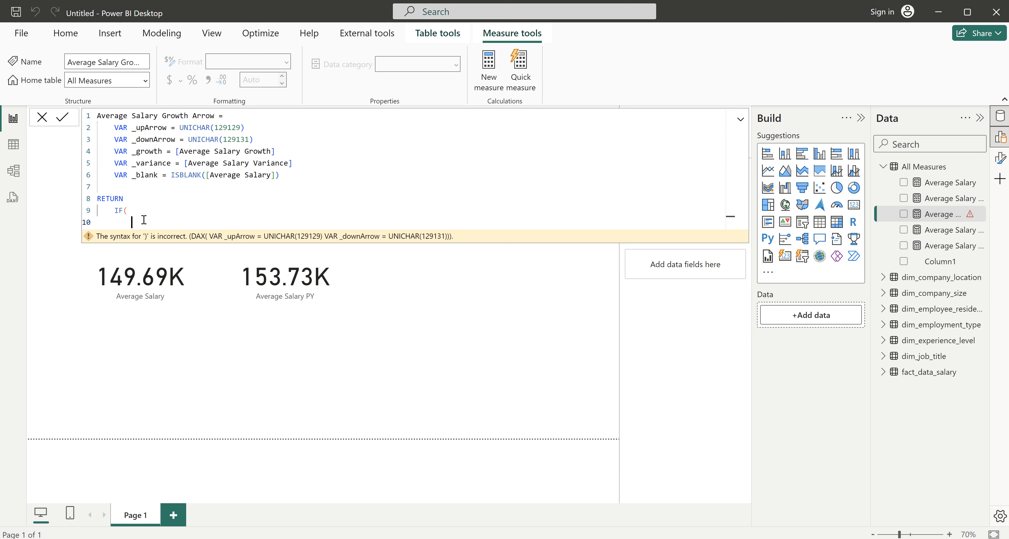
pyautogui.hotkey('ctrl', 'v')
pyautogui.write(', bla')
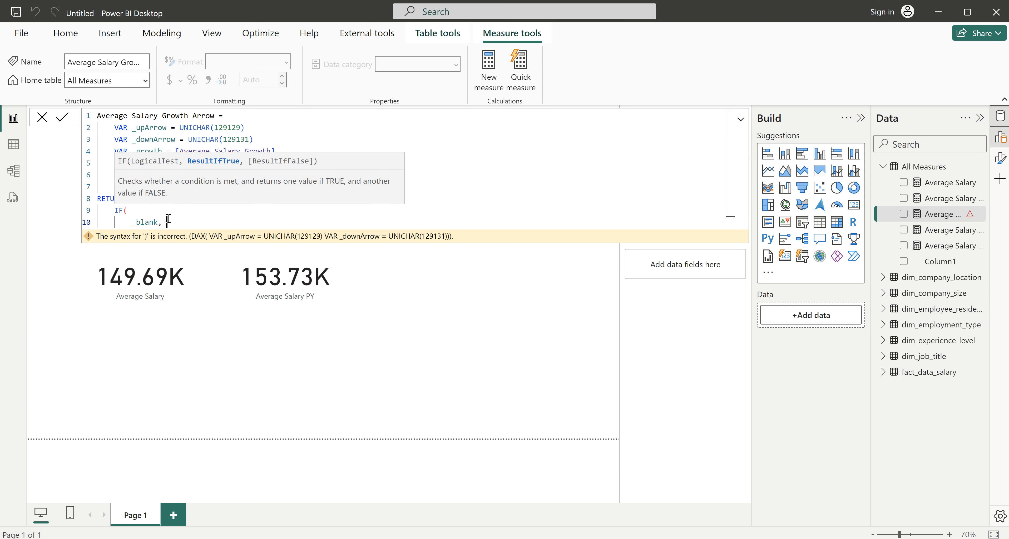
pyautogui.press('Tab')
pyautogui.write('),')
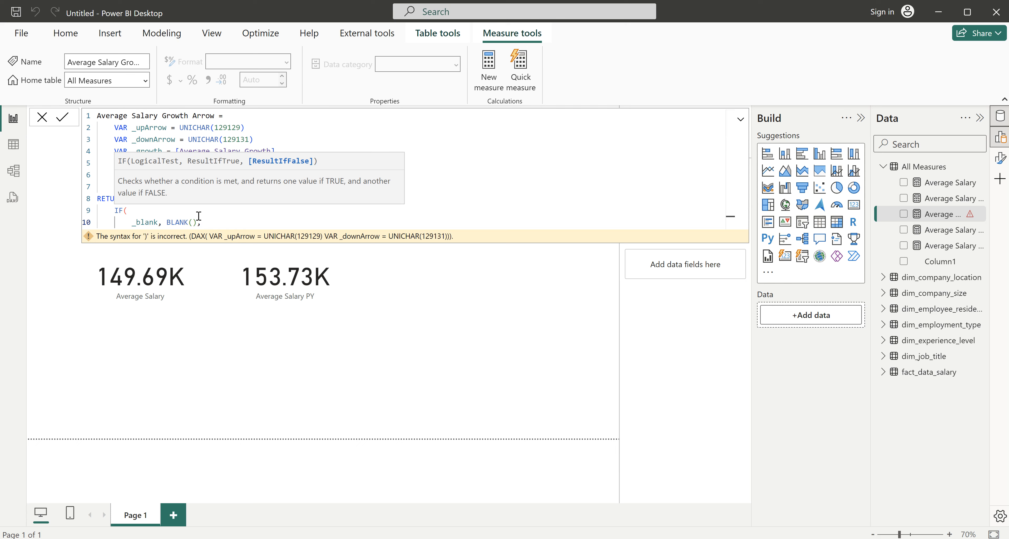
# - Nest a second IF as the false result, with the condition _variance > 0
pyautogui.press('Return')
pyautogui.write('IF(')
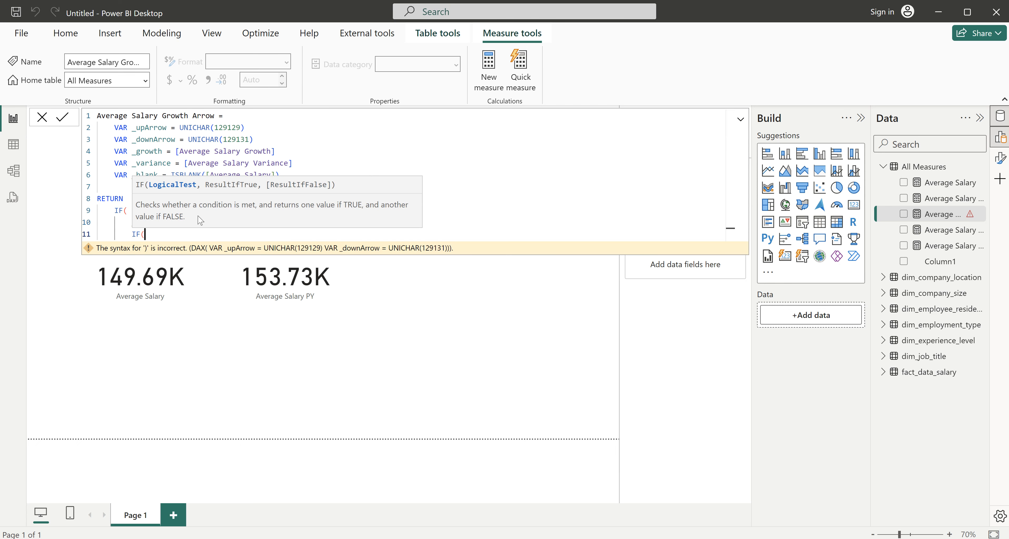
pyautogui.press('Return')
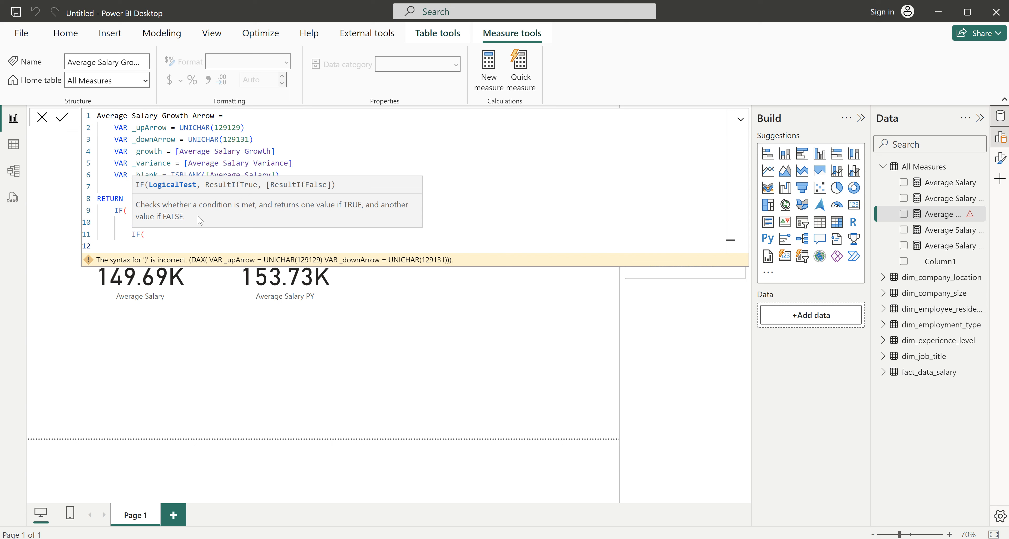
pyautogui.write('var')
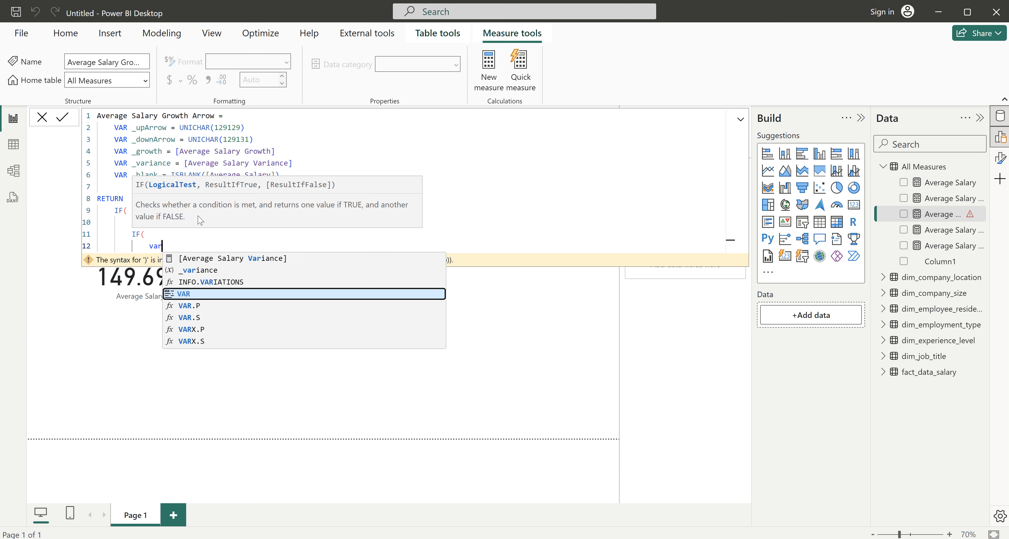
pyautogui.press('Up')
pyautogui.press('Up')
pyautogui.press('Tab')
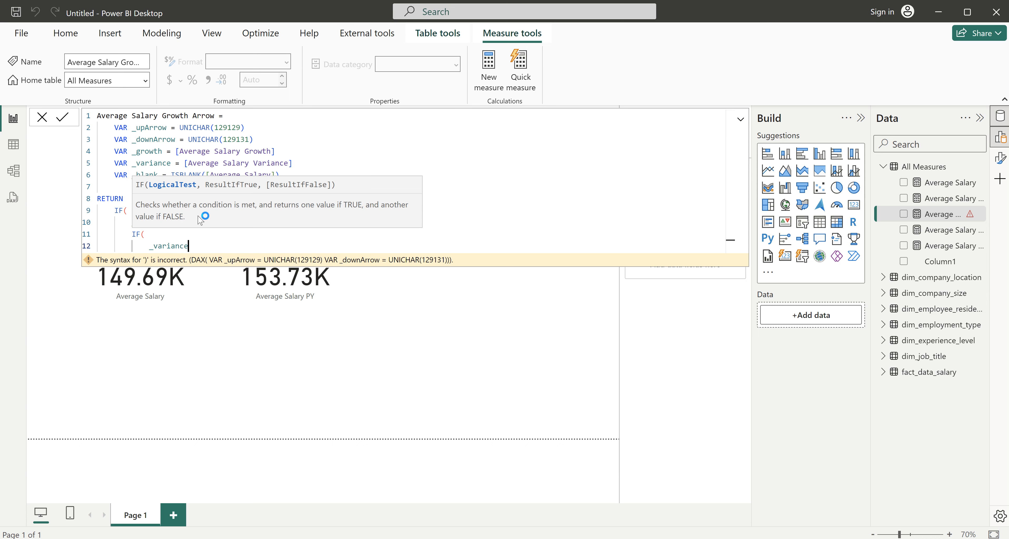
pyautogui.write('> 0,')
pyautogui.press('Return')
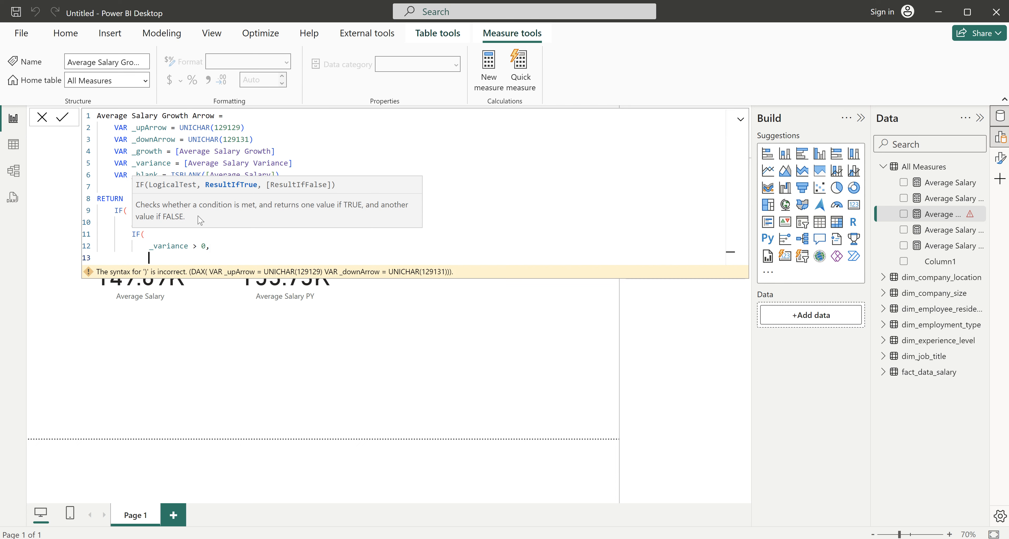
# - Enter ROUND(_growth * 100,1) as the nested IF's result when true
pyautogui.write('ROUND(')
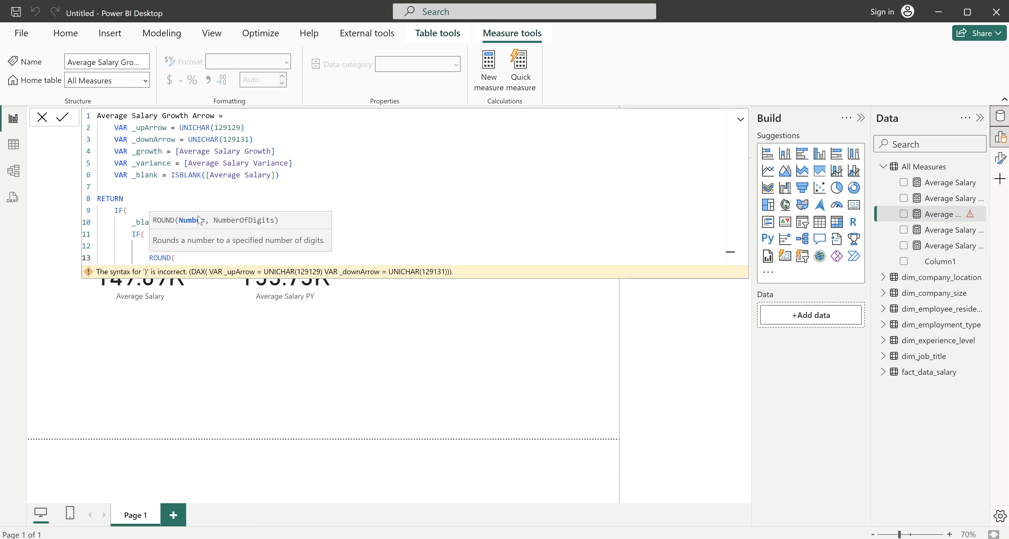
pyautogui.write('_var')
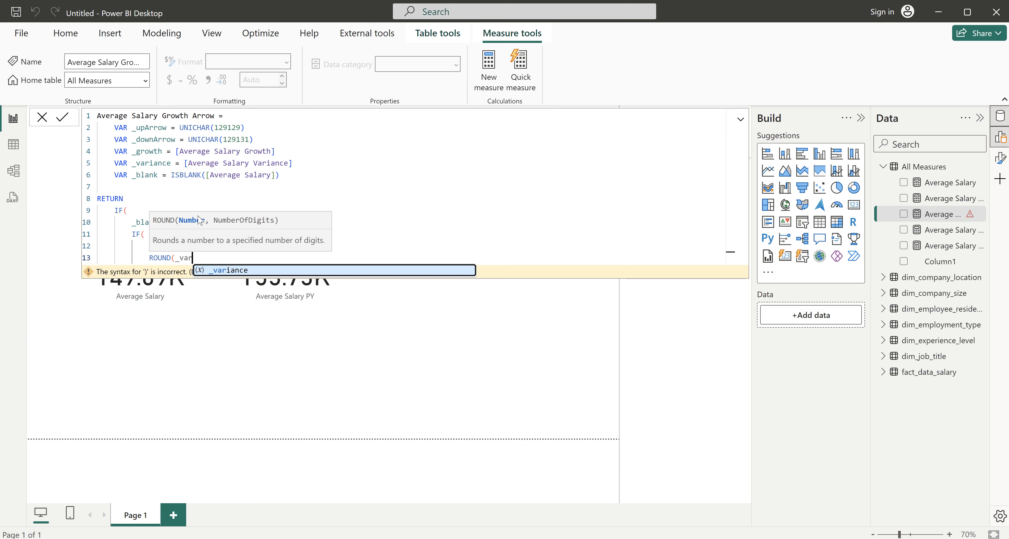
pyautogui.press('Tab')
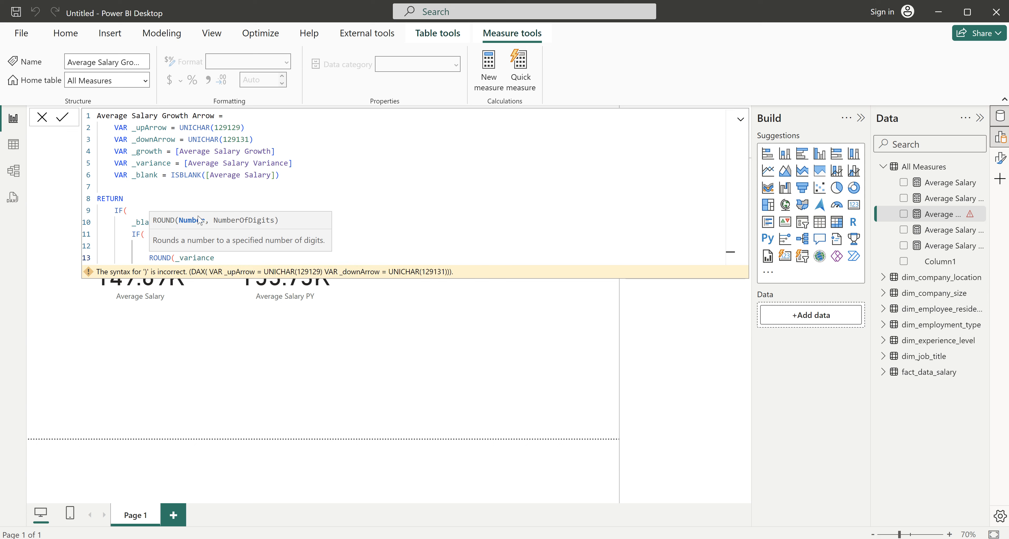
pyautogui.press('BackSpace')
pyautogui.press('BackSpace')
pyautogui.press('BackSpace')
pyautogui.press('BackSpace')
pyautogui.press('BackSpace')
pyautogui.press('BackSpace')
pyautogui.press('BackSpace')
pyautogui.press('BackSpace')
pyautogui.write('g')
pyautogui.press('Tab')
pyautogui.write('* 100,1) ')
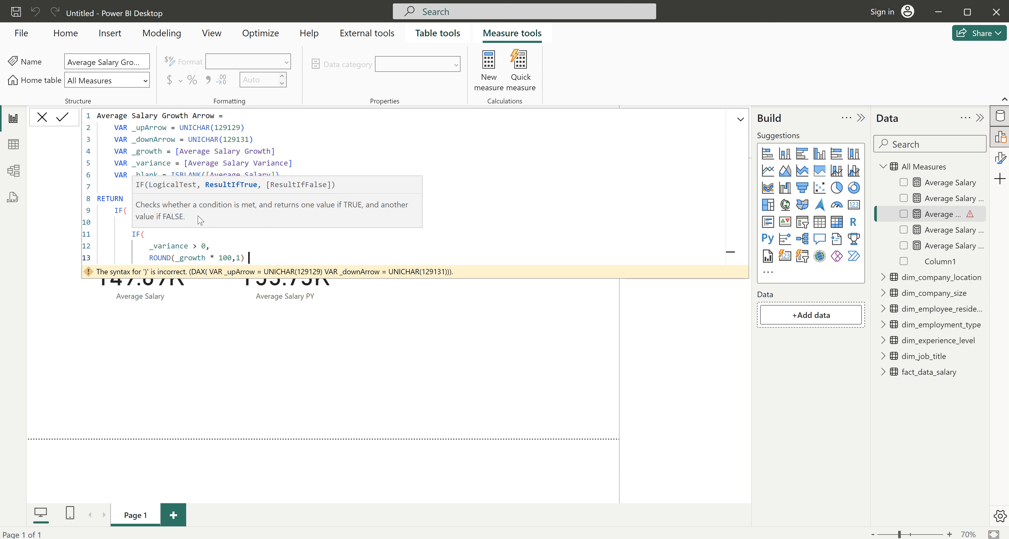
# - Append & "% " & _upArrow to the rounded growth expression and end it with a comma
pyautogui.write('&')
pyautogui.press('BackSpace')
pyautogui.press('BackSpace')
pyautogui.write(')')
pyautogui.write(' &')
pyautogui.write(' ""')
pyautogui.write('%')
pyautogui.write('  & ')
pyautogui.write('_')
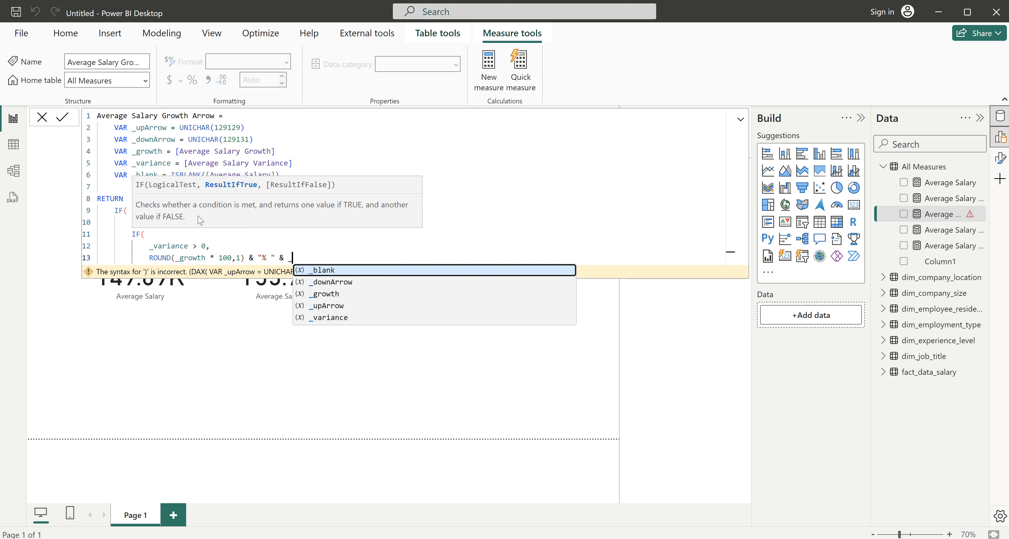
pyautogui.write('u')
pyautogui.press('Tab')
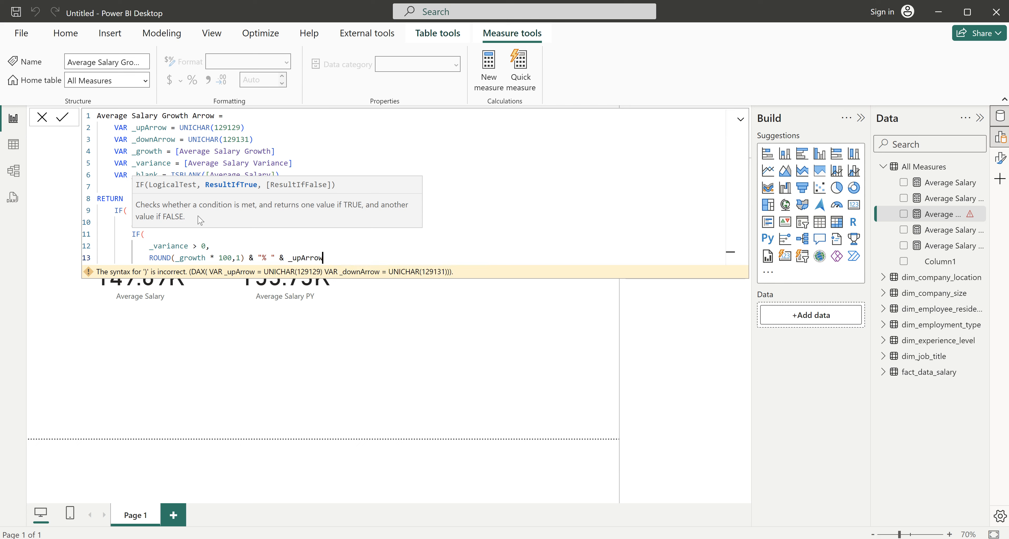
pyautogui.write(',')
# - Fill the nested IF's false result on a new line with a copy of ROUND(_growth * 100,1) & "% " & _upArrow
pyautogui.hotkey('shift', 'Return')
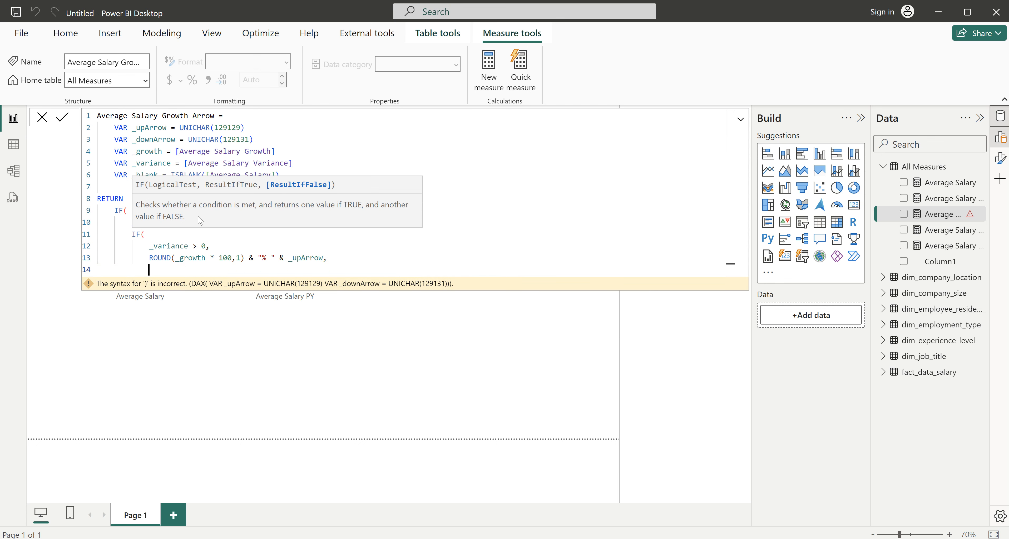
pyautogui.write('ro')
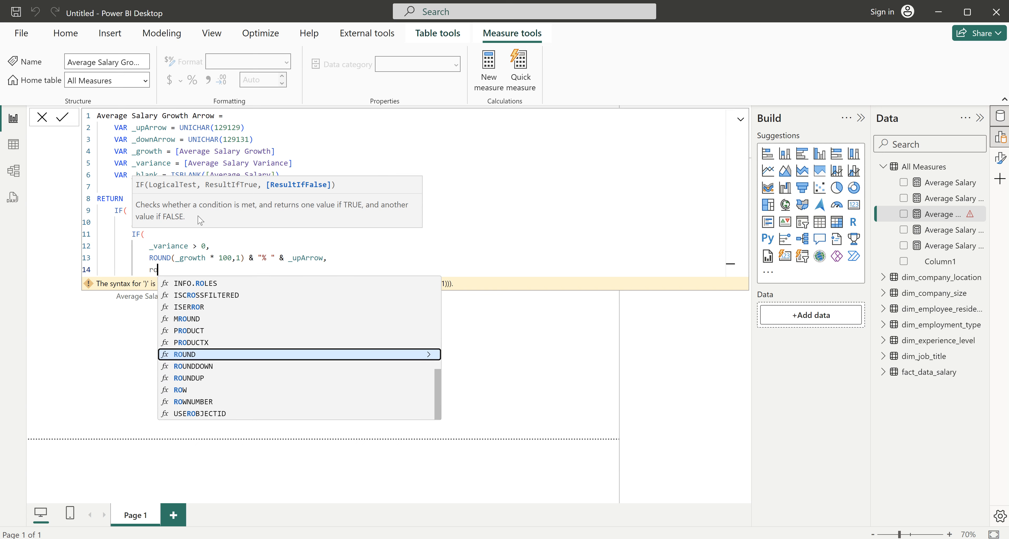
pyautogui.press('Tab')
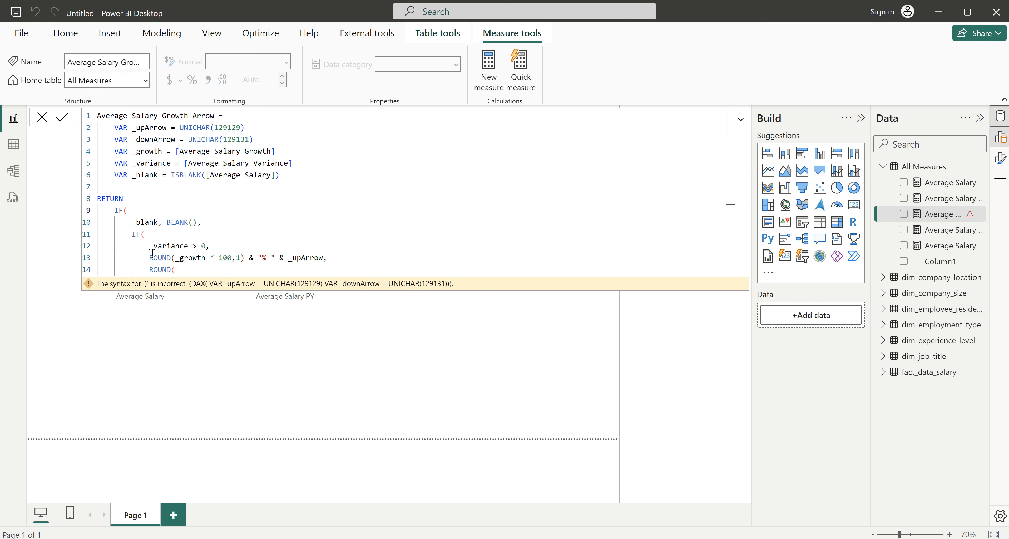
pyautogui.click(171, 246)
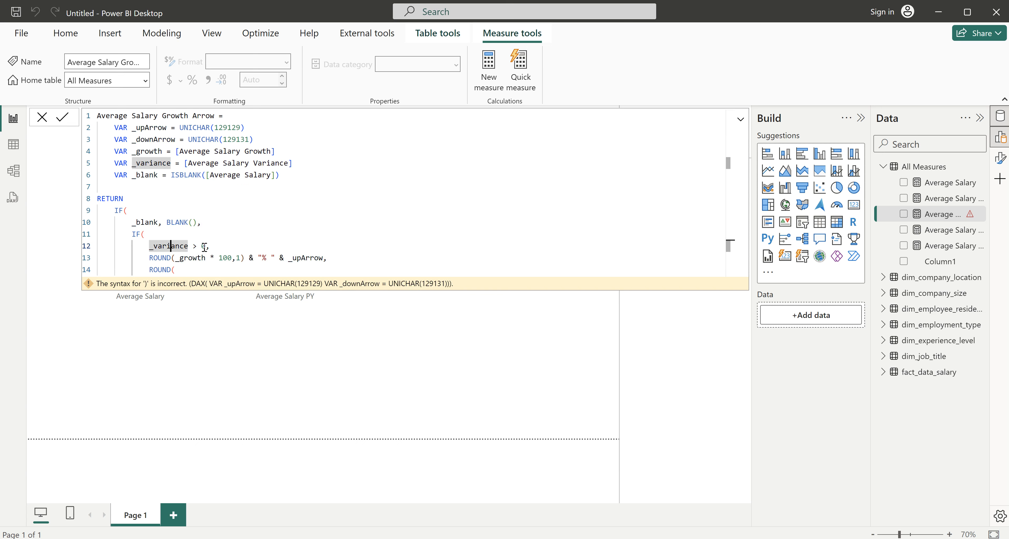
pyautogui.click(190, 259)
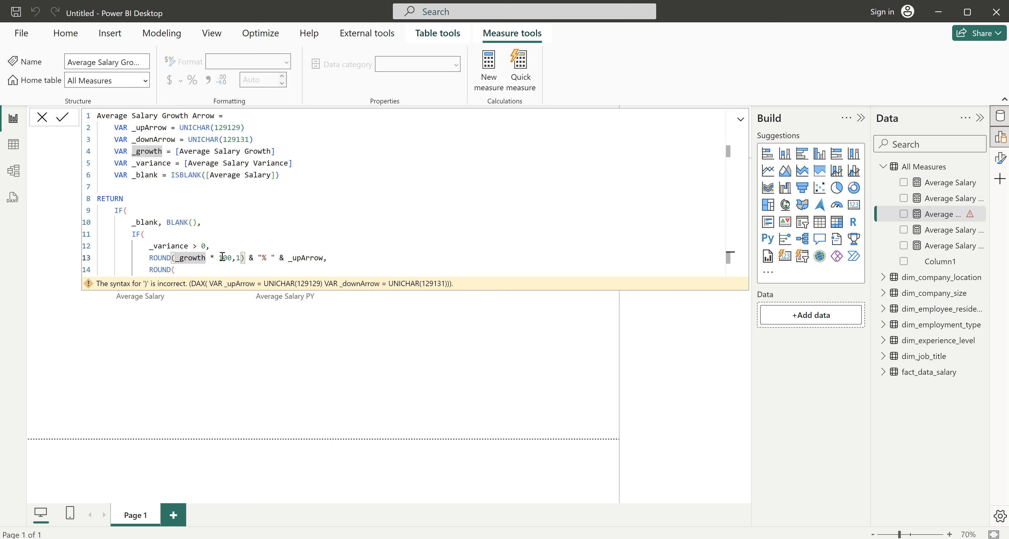
pyautogui.click(240, 258)
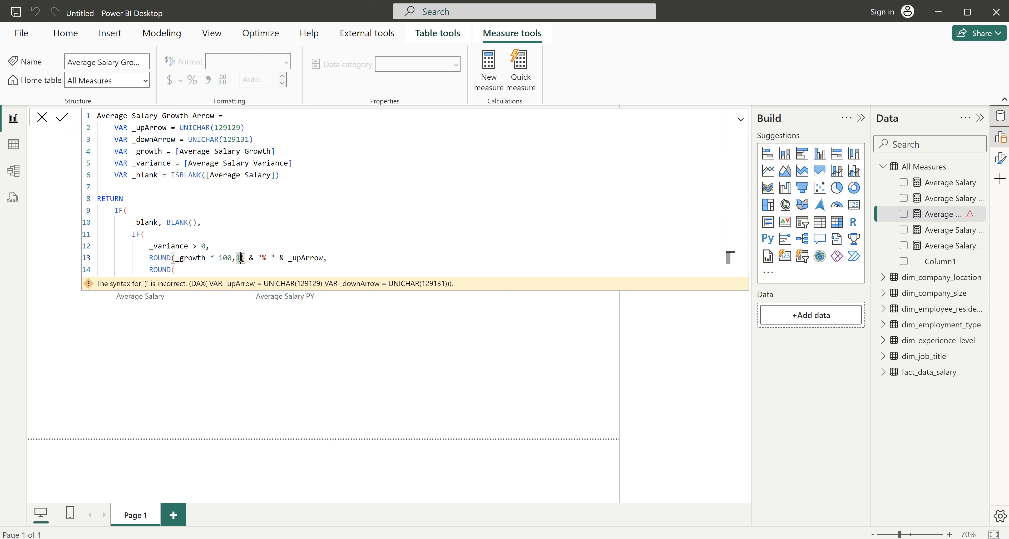
pyautogui.moveTo(241, 257); pyautogui.dragTo(235, 257)
pyautogui.moveTo(232, 258); pyautogui.dragTo(215, 258)
pyautogui.click(302, 257)
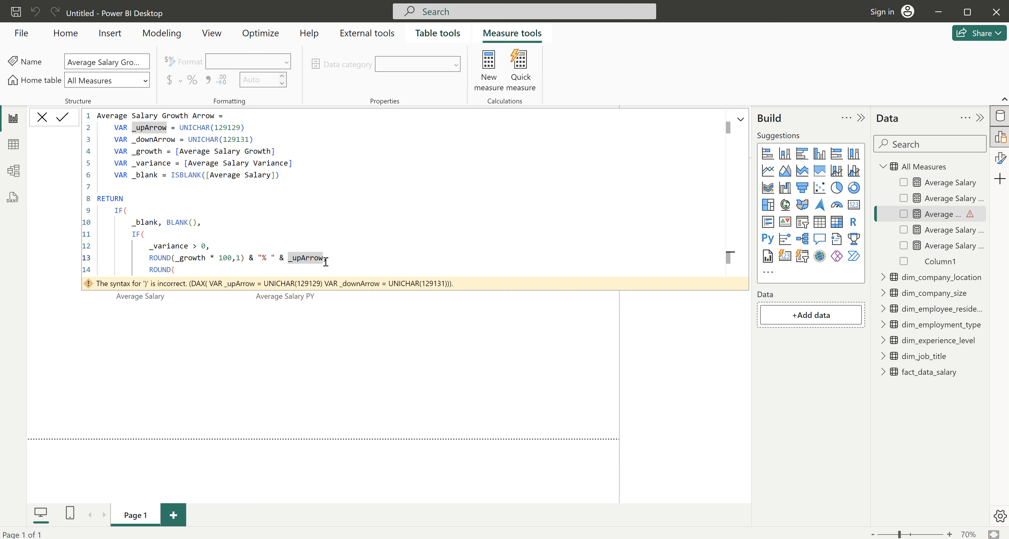
pyautogui.moveTo(329, 257); pyautogui.dragTo(149, 268)
pyautogui.write('ROUND(_growth * 100,1) & "% " & _upArrow,')
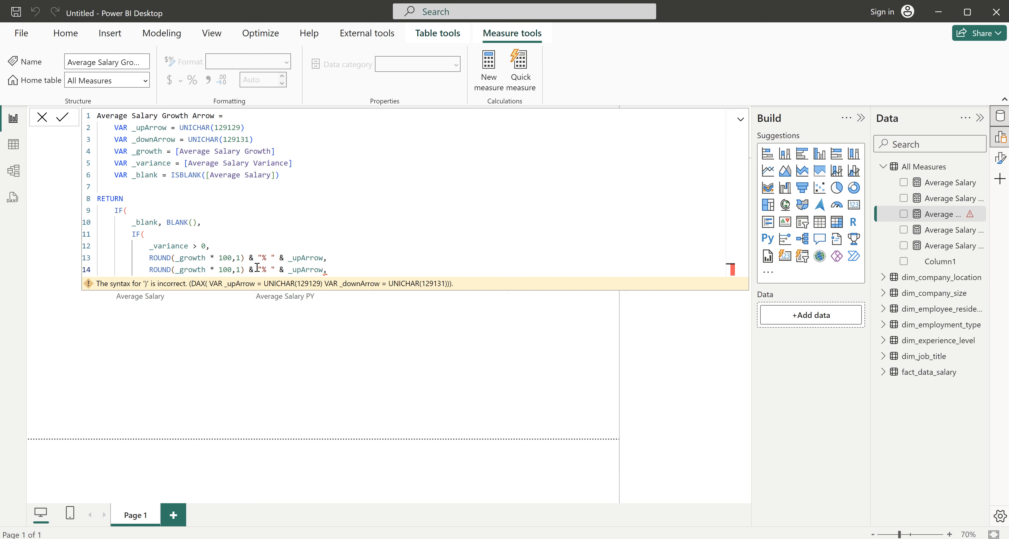
# - Finish the Average Salary Growth Arrow measure by returning _downArrow in the last ROUND line and closing both IF functions, committing the formula
pyautogui.doubleClick(307, 269)
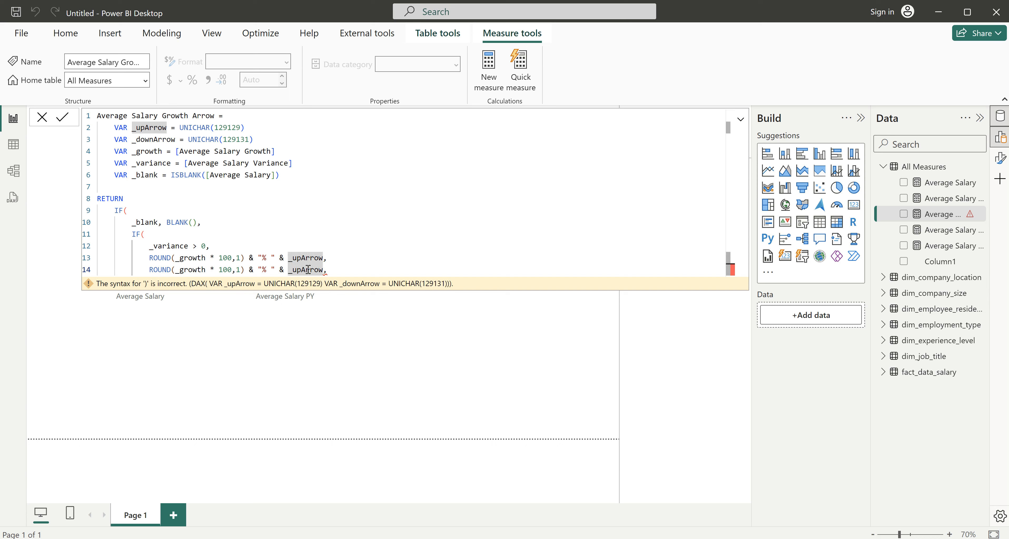
pyautogui.write('_downArrow')
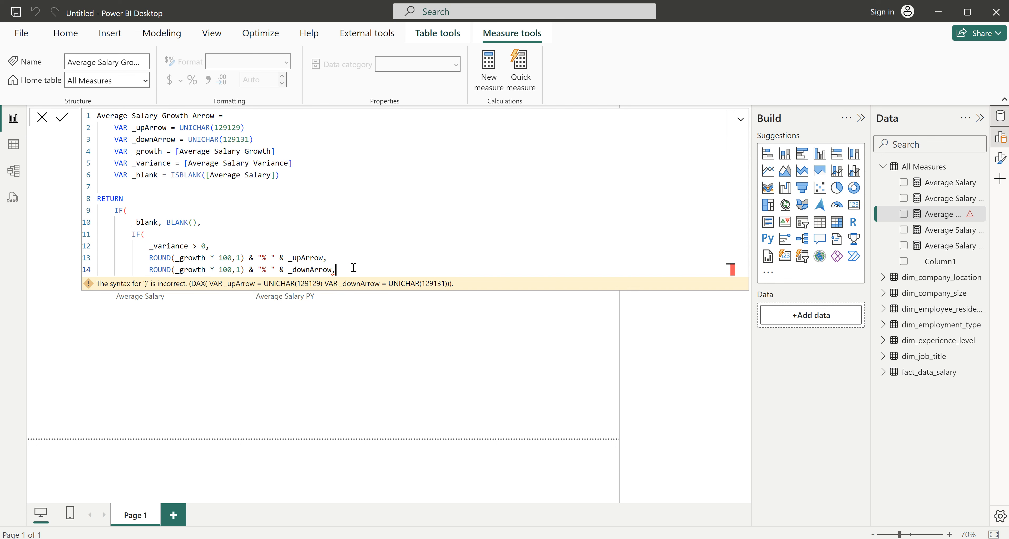
pyautogui.press('Delete')
pyautogui.hotkey('shift', 'Return')
pyautogui.write(')')
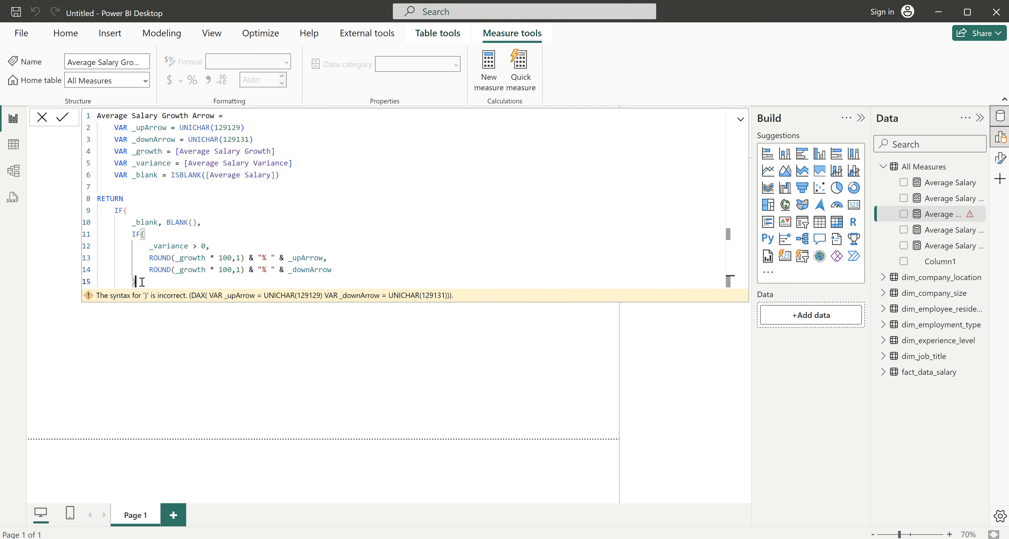
pyautogui.hotkey('shift', 'Return')
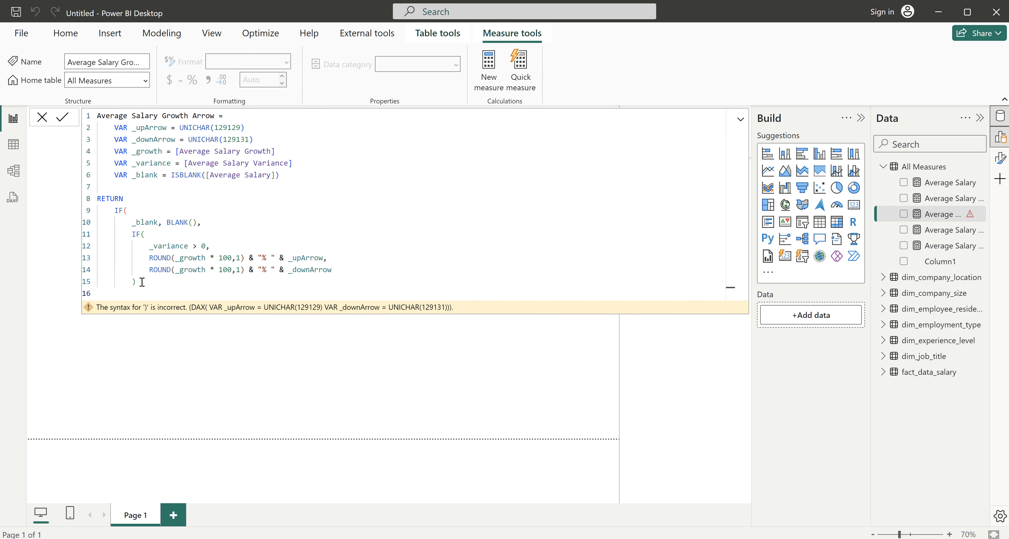
pyautogui.write(')')
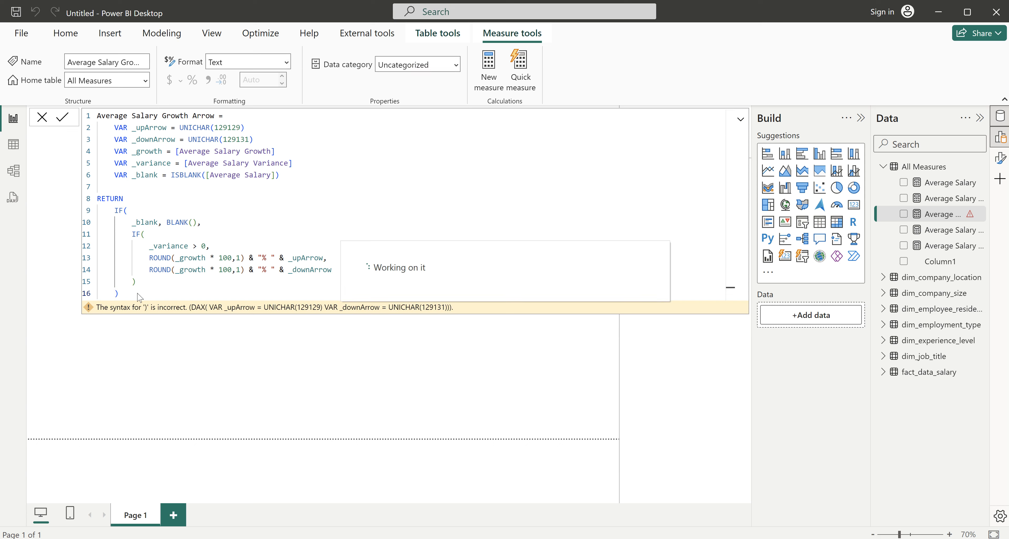
pyautogui.click(43, 119)
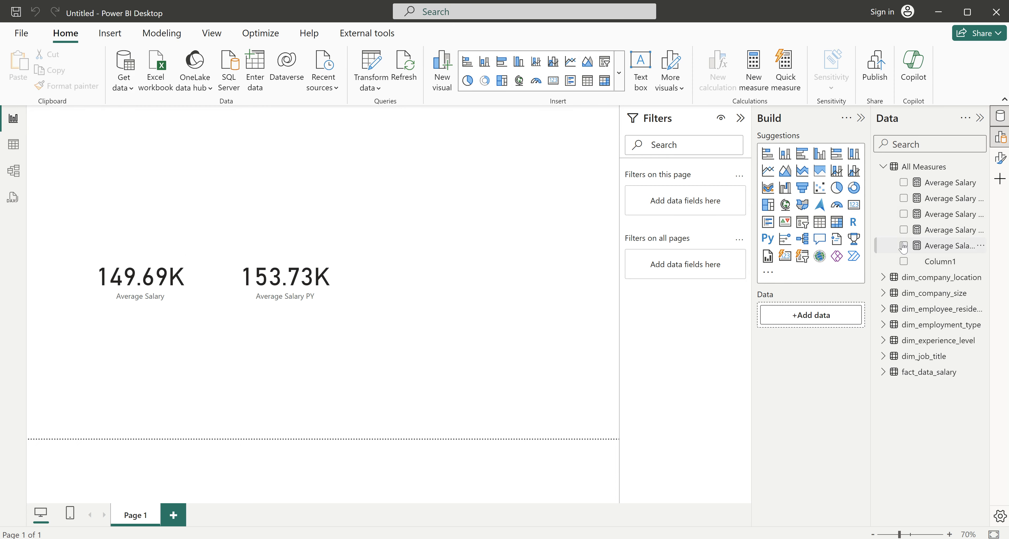
# - Close the Build pane and widen the Data pane until the full measure names fit
pyautogui.click(862, 119)
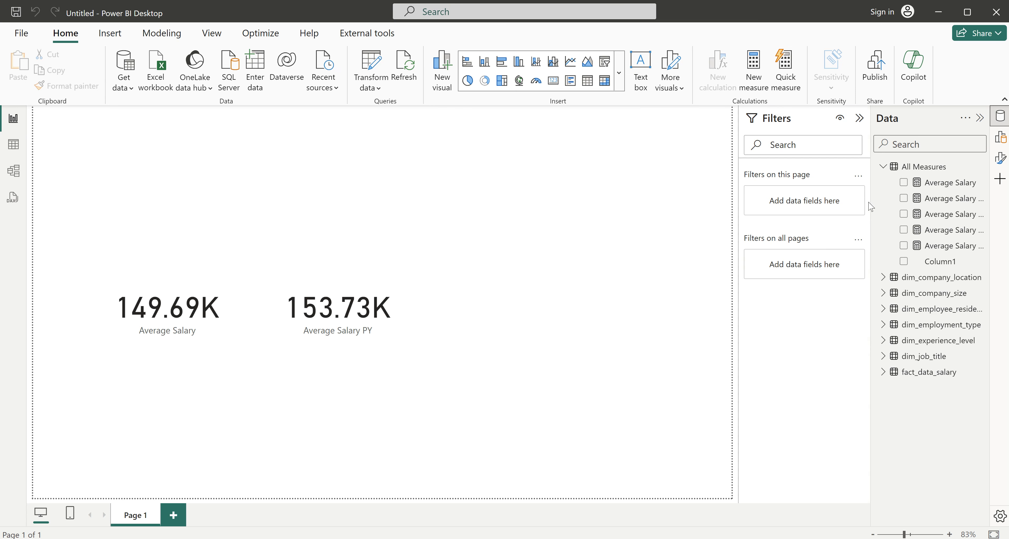
pyautogui.moveTo(870, 202); pyautogui.dragTo(797, 198)
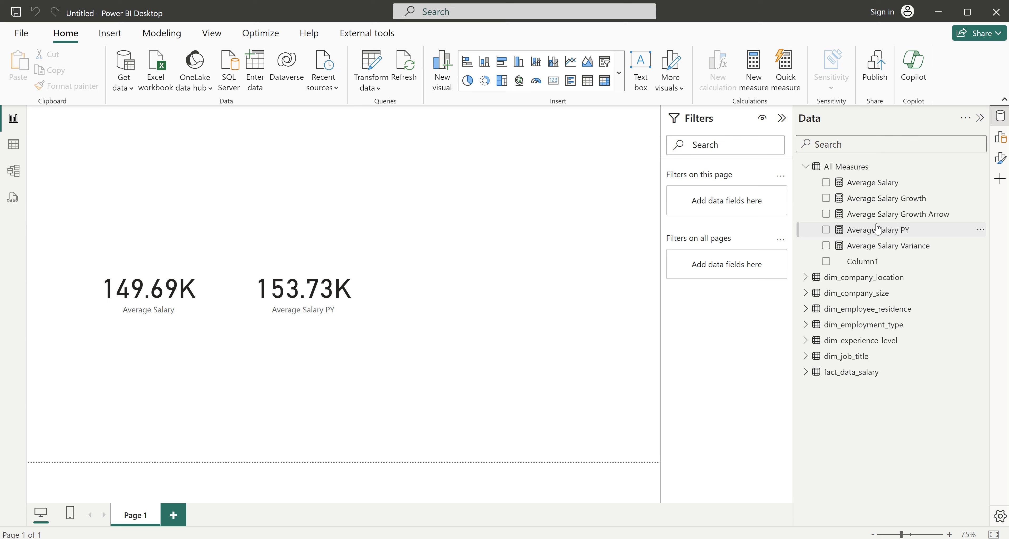
# - Add a card for the Average Salary Growth Arrow measure, widen it and place it beside the Average Salary PY card
pyautogui.click(826, 214)
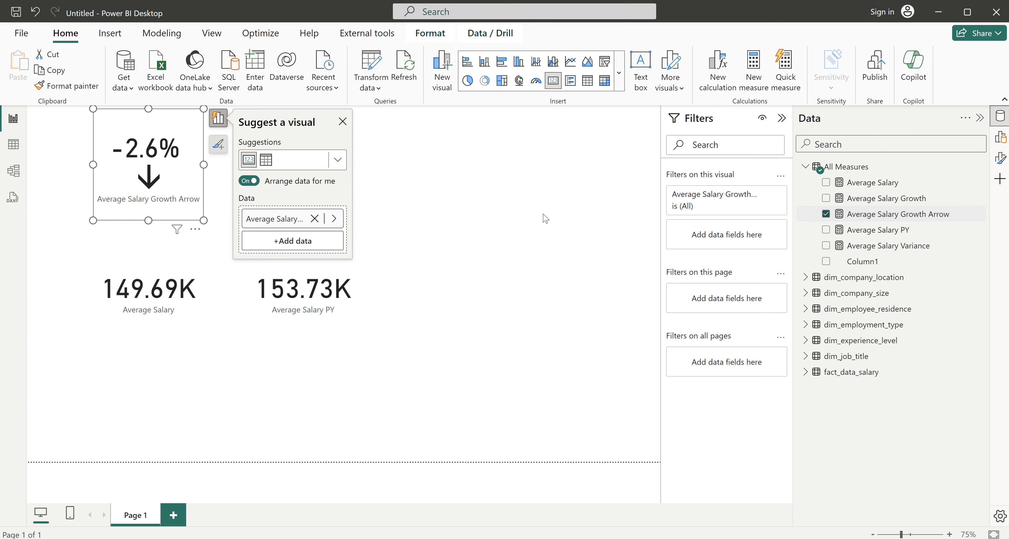
pyautogui.moveTo(204, 165); pyautogui.dragTo(279, 168)
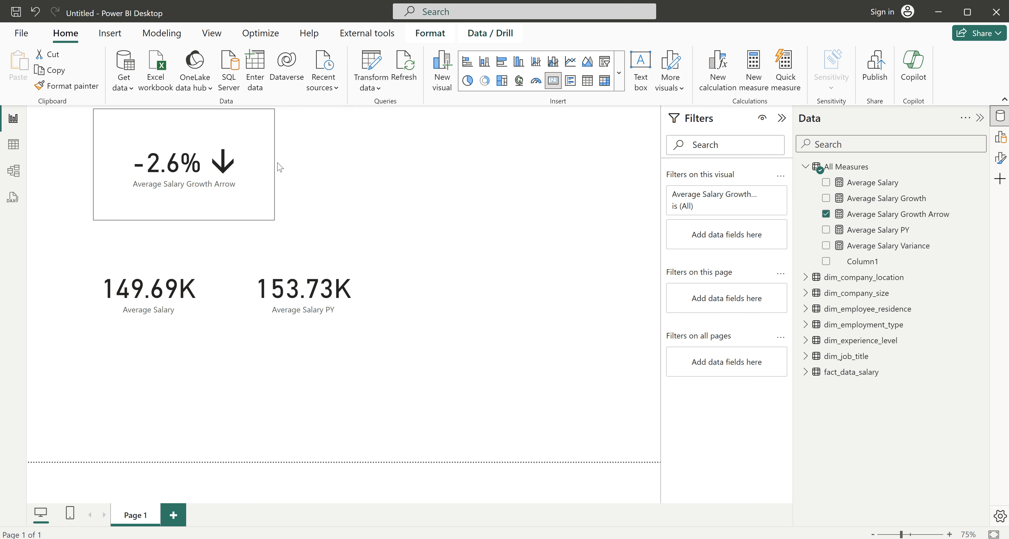
pyautogui.click(209, 189)
pyautogui.moveTo(209, 189); pyautogui.dragTo(531, 327)
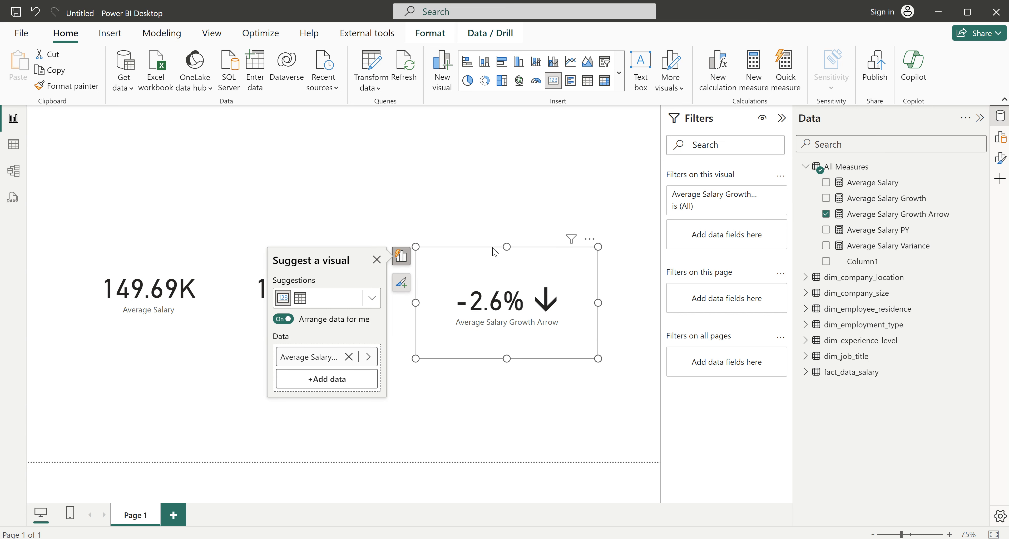
pyautogui.click(497, 219)
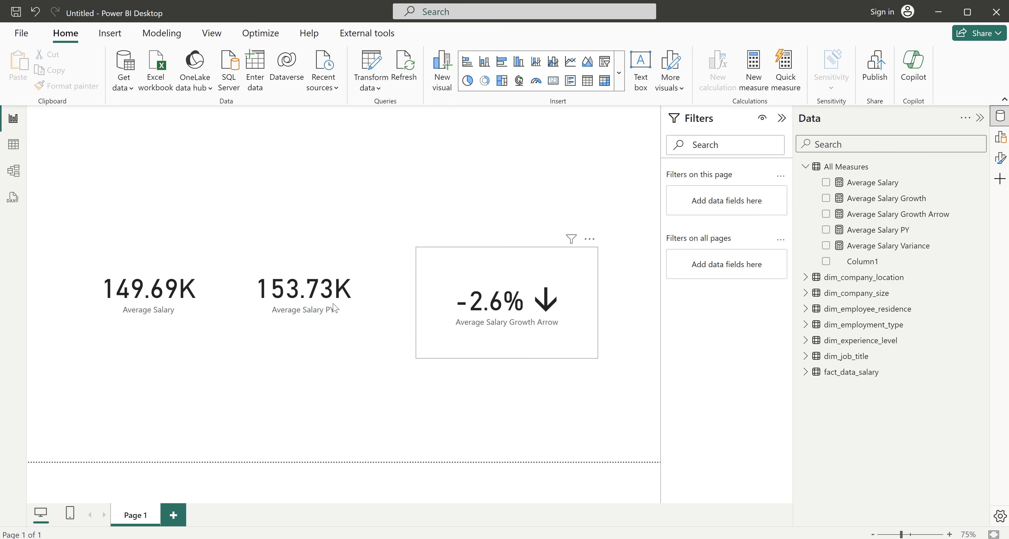
# - Delete all the cards from the report page, leaving an empty canvas
pyautogui.keyDown('ctrl'); pyautogui.click(319, 310); pyautogui.keyUp('ctrl')
pyautogui.keyDown('ctrl'); pyautogui.click(168, 307); pyautogui.keyUp('ctrl')
pyautogui.press('Delete')
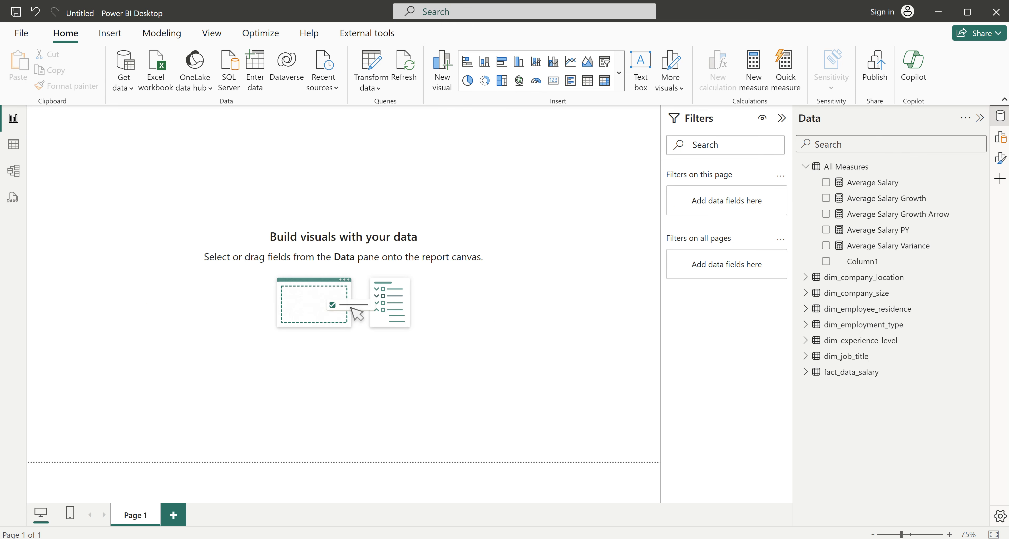
# - Switch to the Data_Engineer_Salary_Dashboard report, examine its row of KPI cards, and return to the untitled report
pyautogui.click(587, 489)
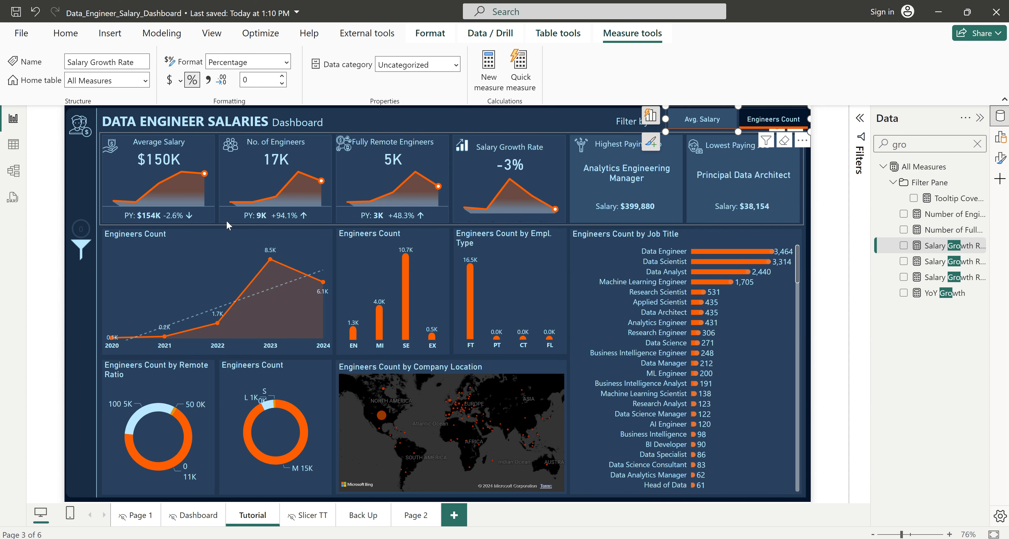
pyautogui.click(642, 154)
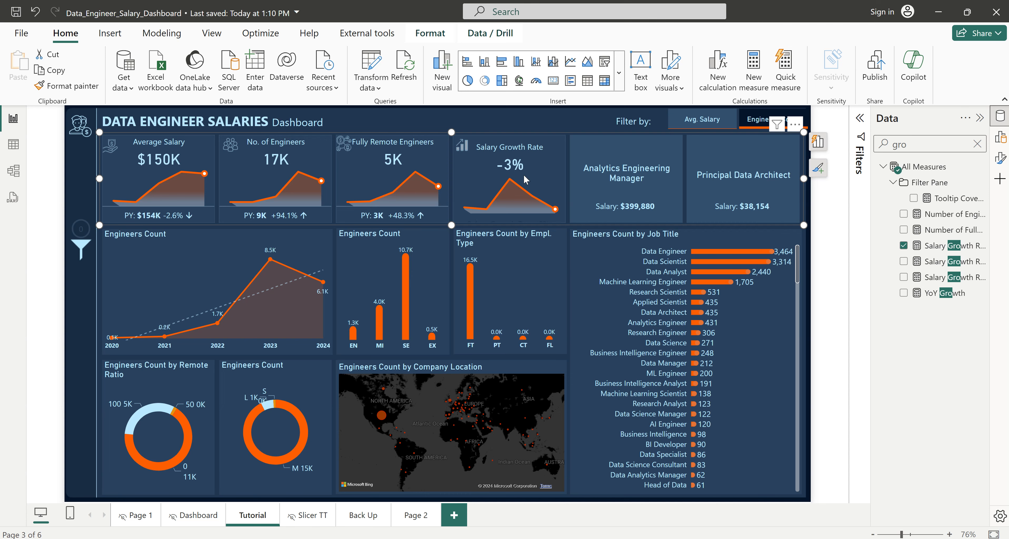
pyautogui.click(701, 521)
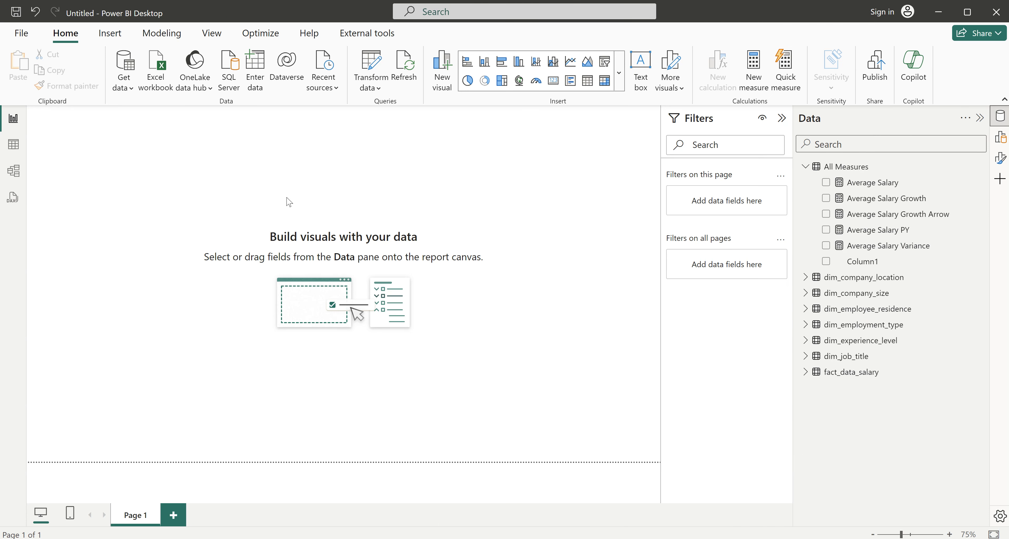
# - Collapse the Filters pane and look through the available visual types without inserting one
pyautogui.click(786, 123)
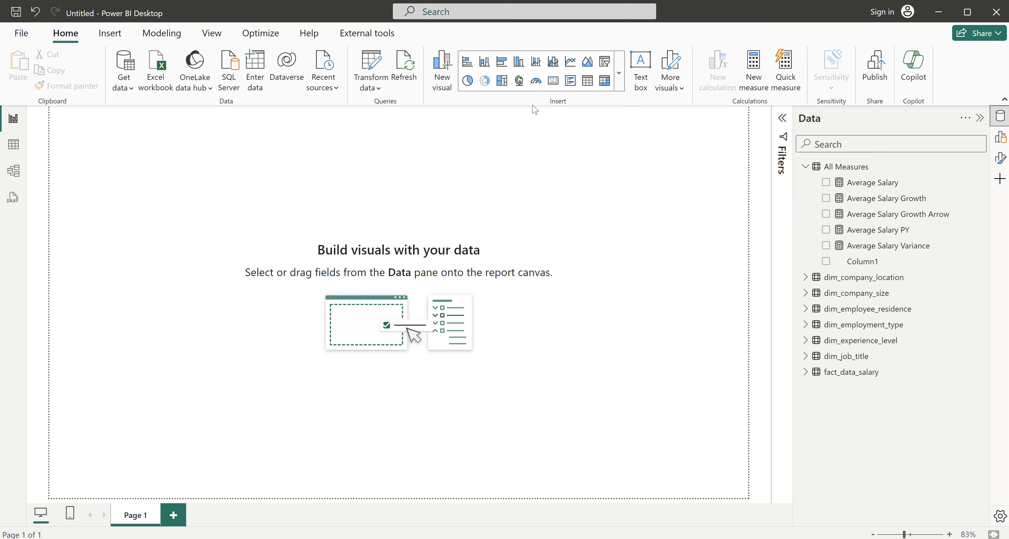
pyautogui.click(617, 85)
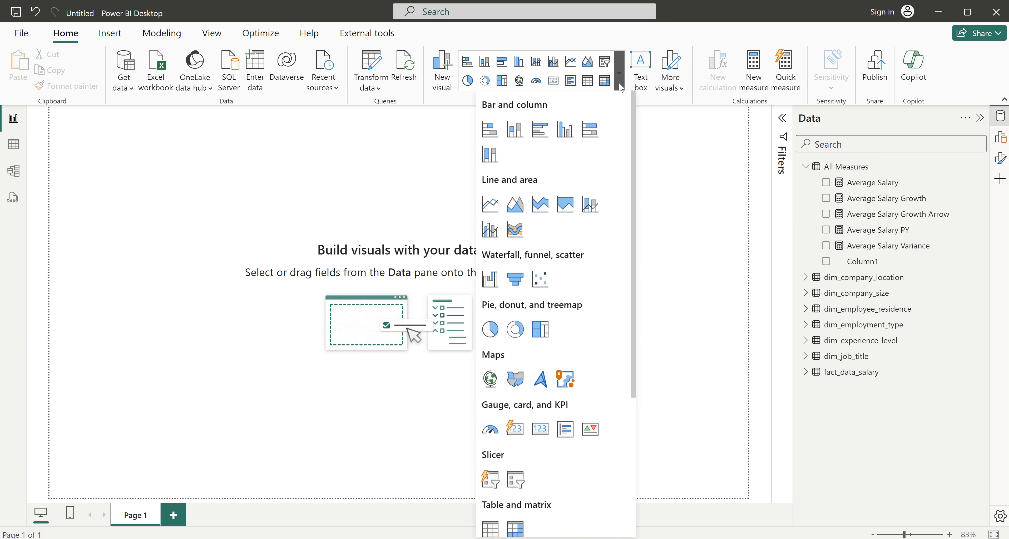
pyautogui.click(377, 167)
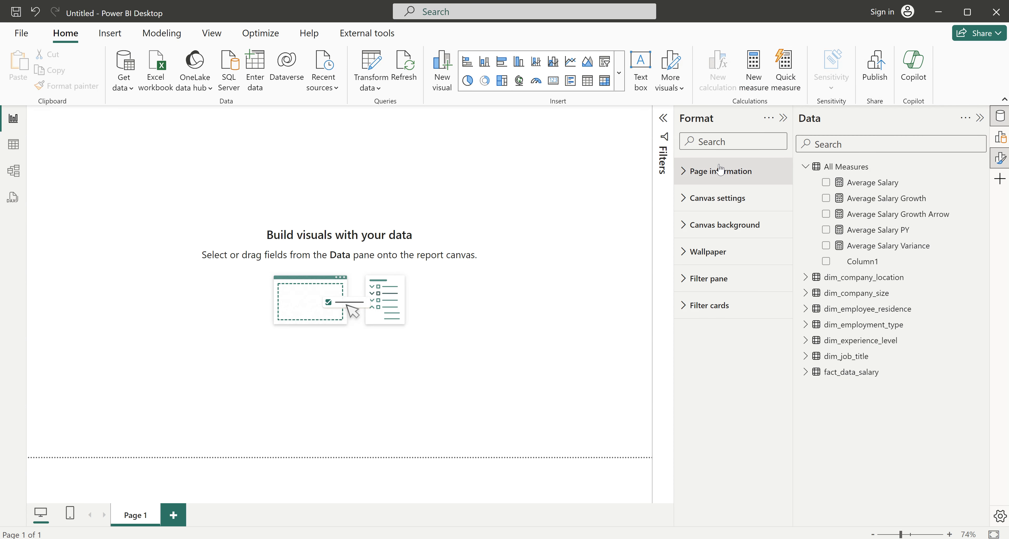
# - Set the page's canvas type to Custom with a height of 800 px and a width of 1500 px
pyautogui.click(715, 198)
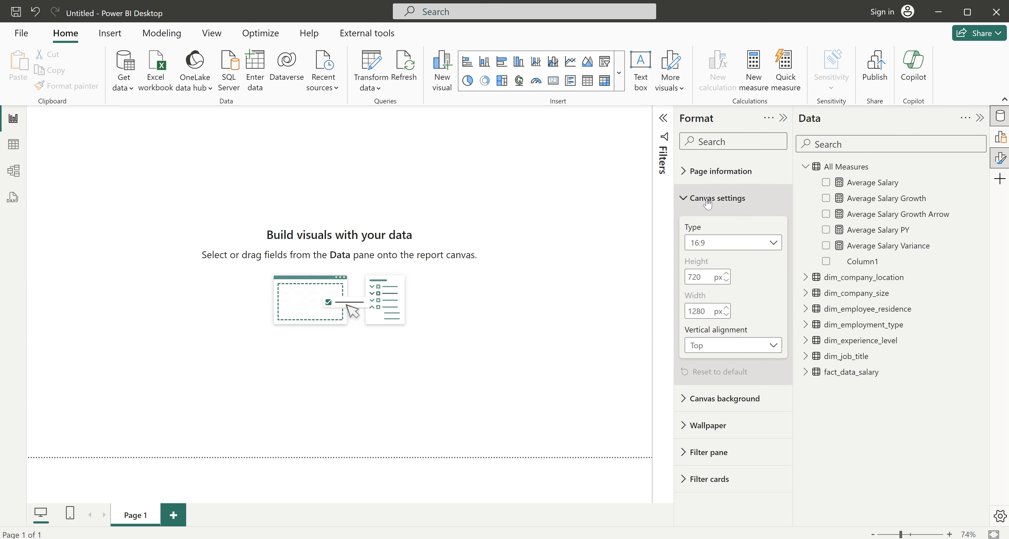
pyautogui.click(715, 245)
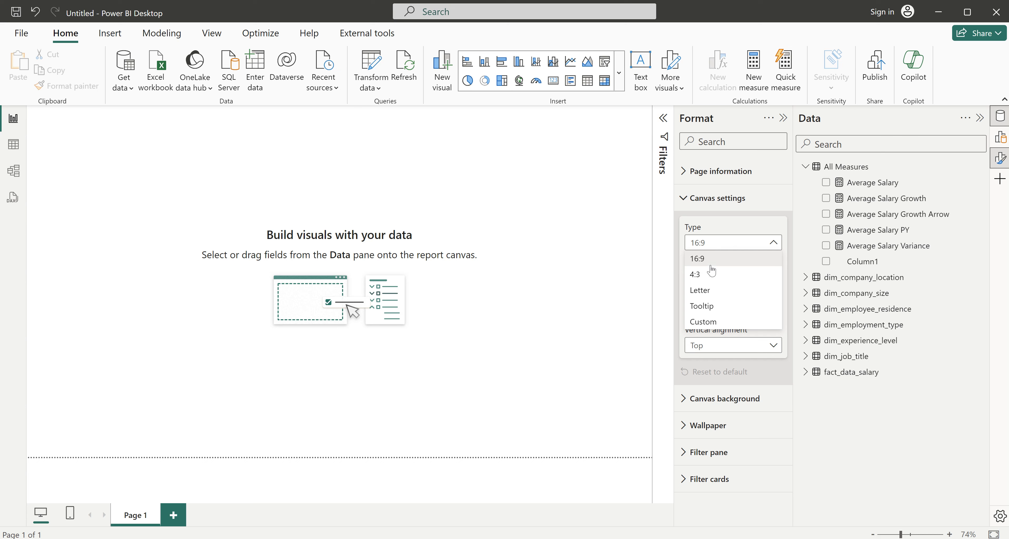
pyautogui.click(710, 326)
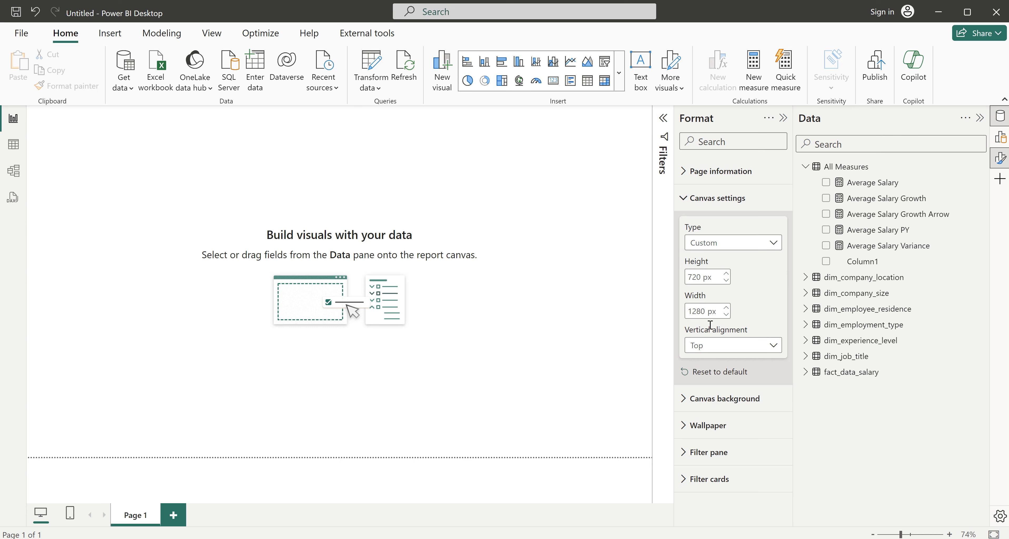
pyautogui.doubleClick(701, 276)
pyautogui.write('800')
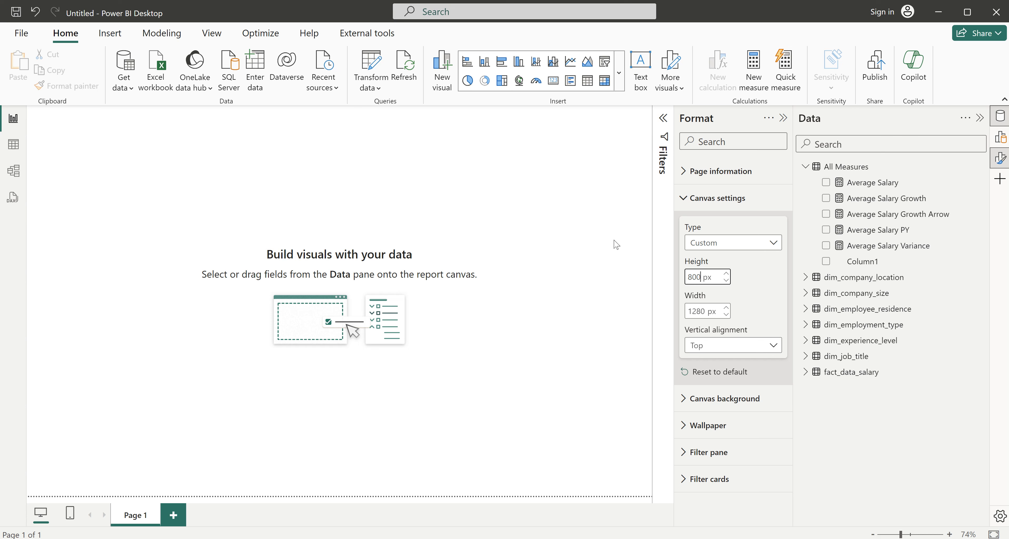
pyautogui.click(707, 311)
pyautogui.write('1500')
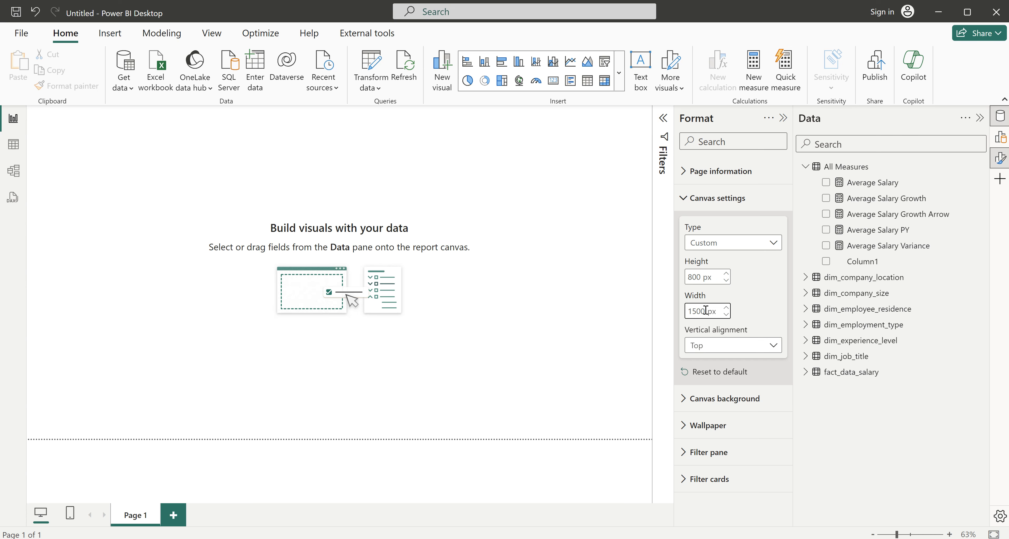
pyautogui.click(783, 118)
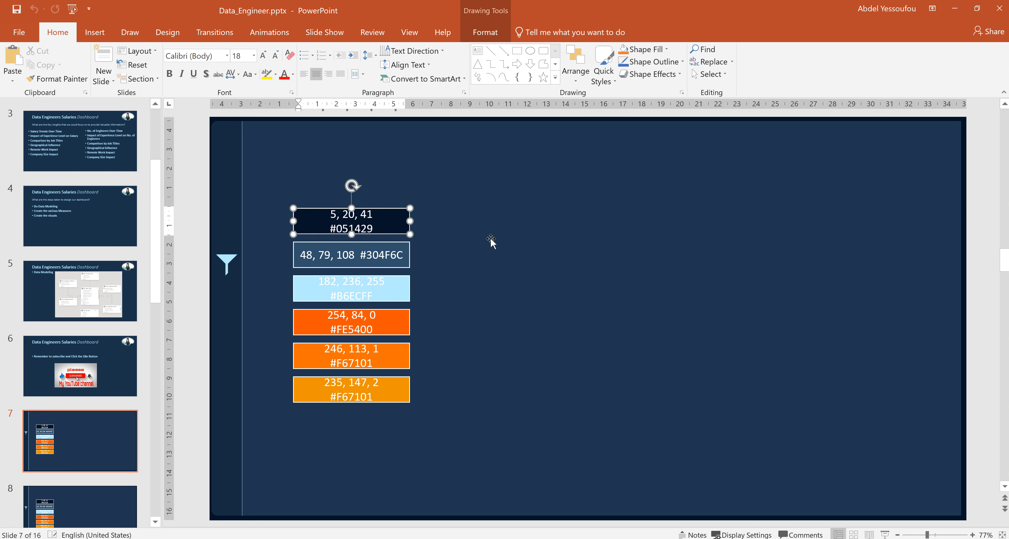
# - In PowerPoint, examine the dashboard background and colour palette on slide 7 of Data_Engineer.pptx, and return to the untitled Power BI report
pyautogui.click(462, 232)
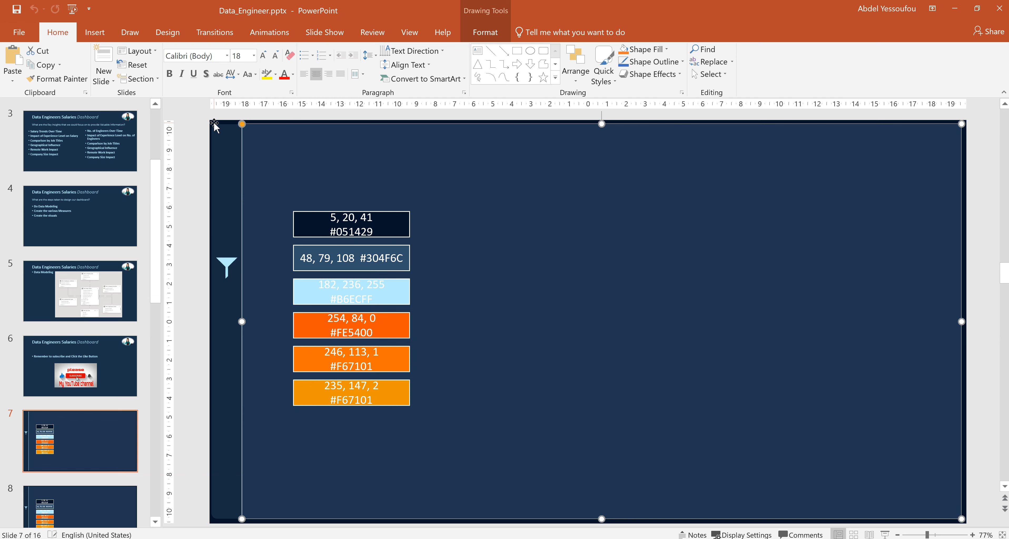
pyautogui.click(202, 124)
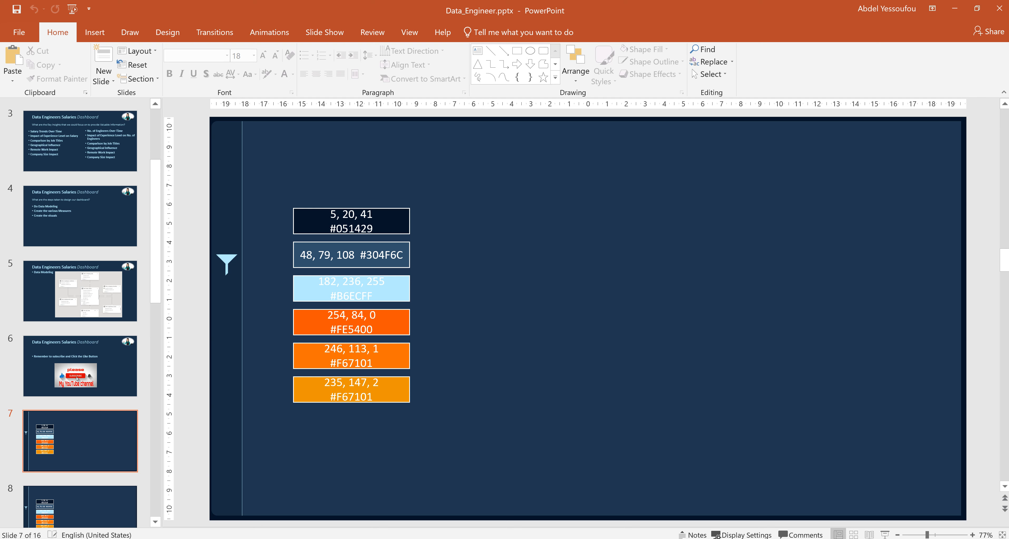
pyautogui.click(666, 538)
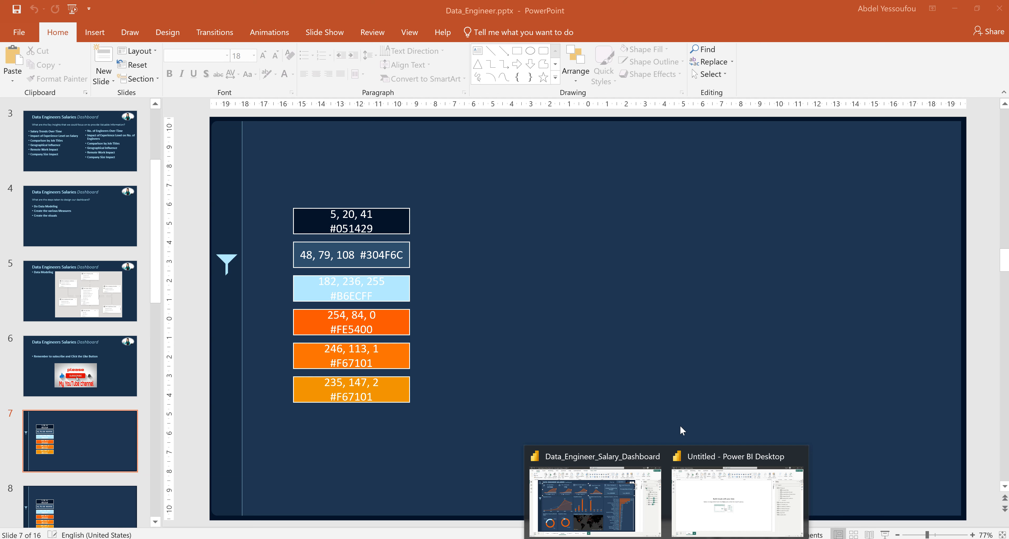
pyautogui.click(719, 507)
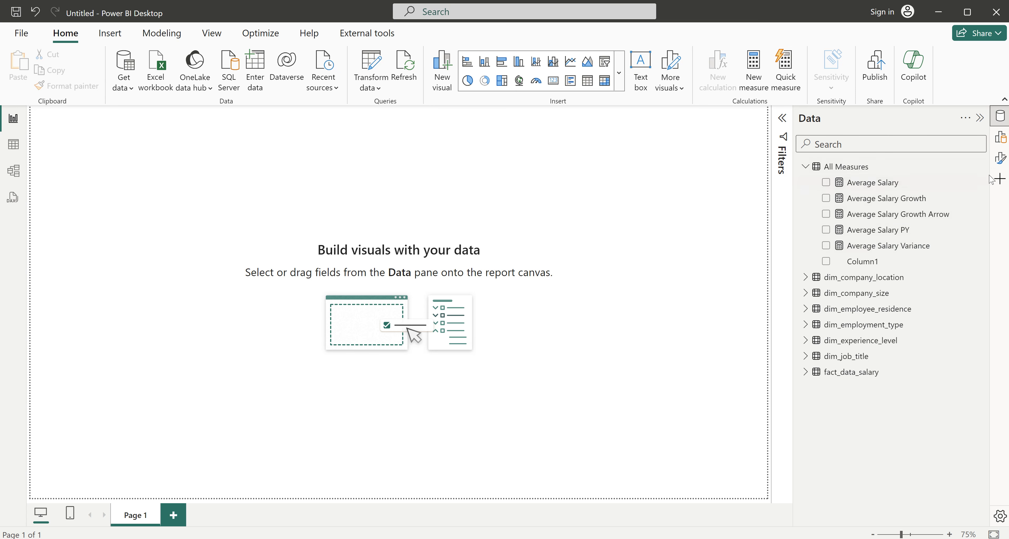
# - Use Data_Engineer.png as the page's canvas background image and set its transparency to 0%
pyautogui.click(999, 158)
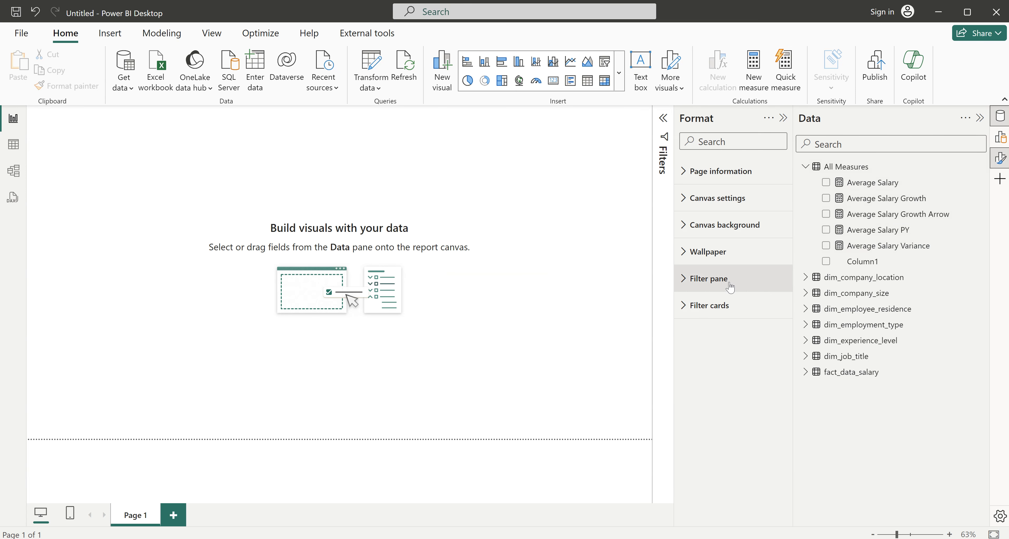
pyautogui.click(712, 230)
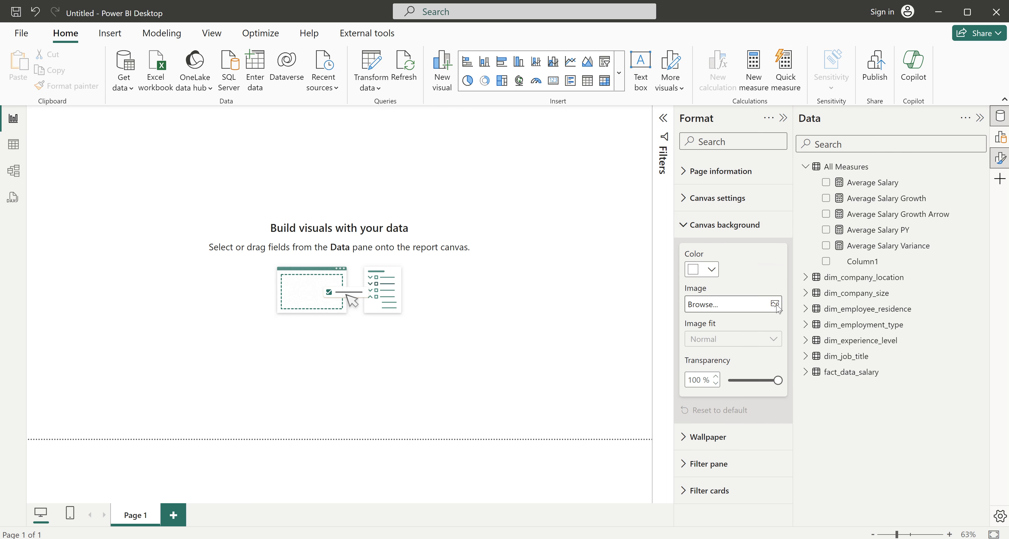
pyautogui.click(775, 304)
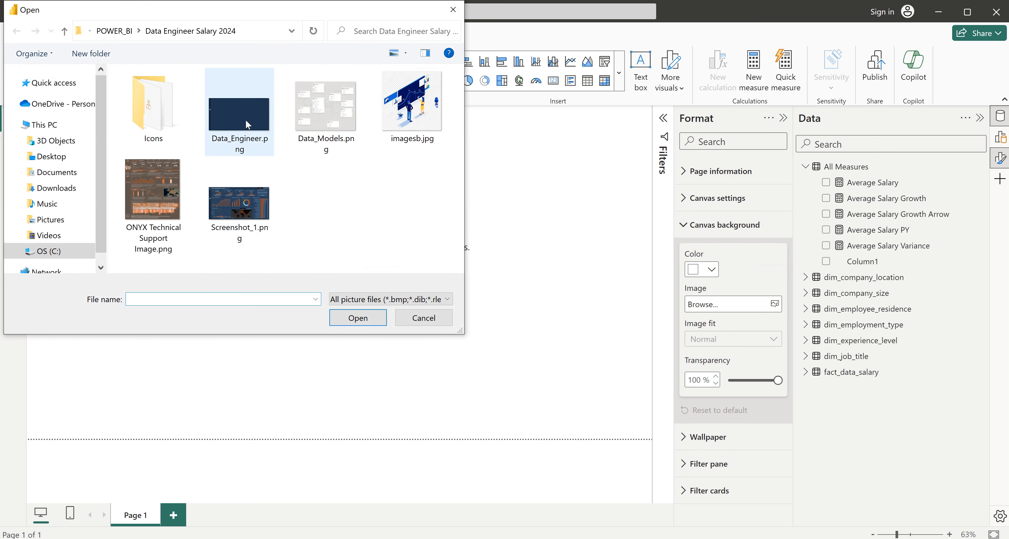
pyautogui.click(246, 120)
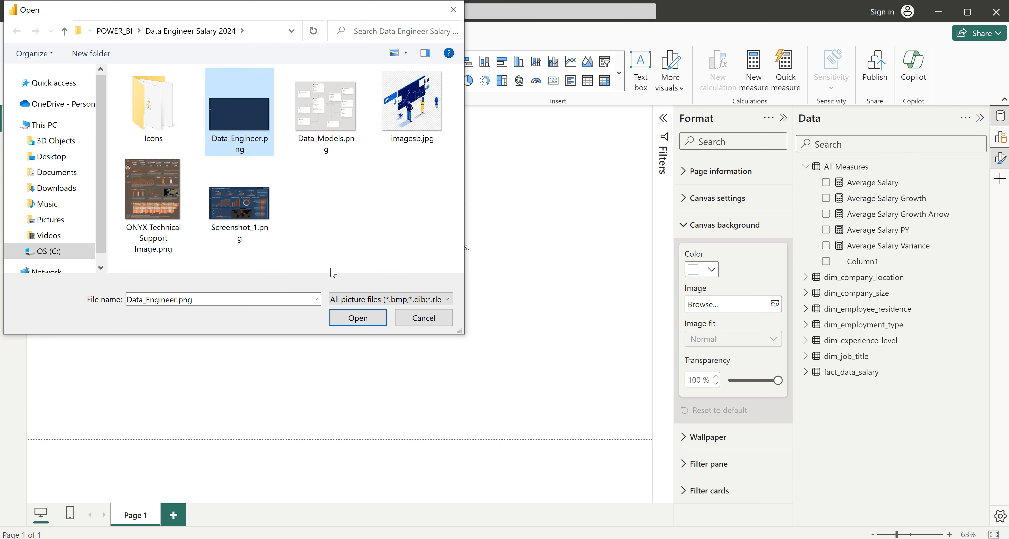
pyautogui.click(354, 320)
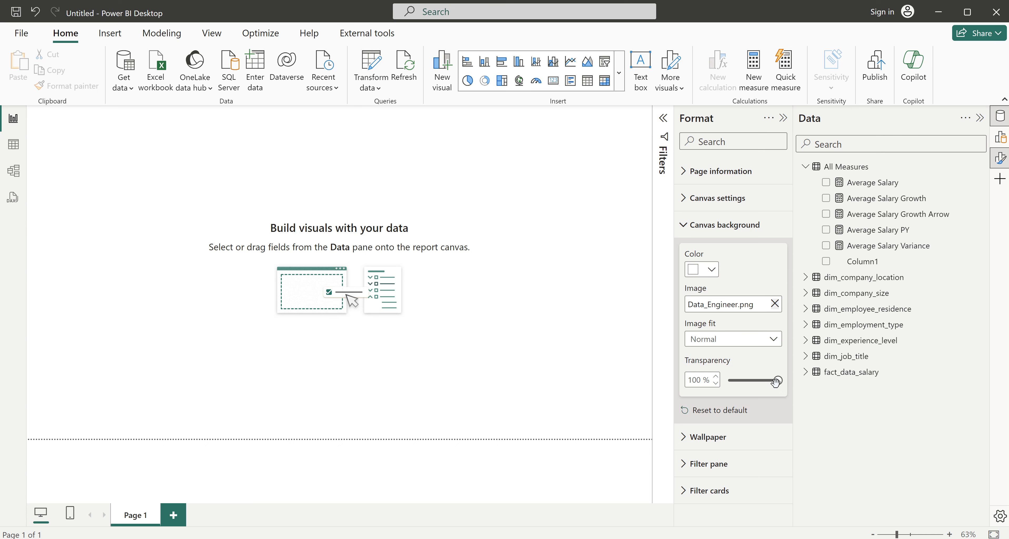
pyautogui.moveTo(777, 381); pyautogui.dragTo(729, 381)
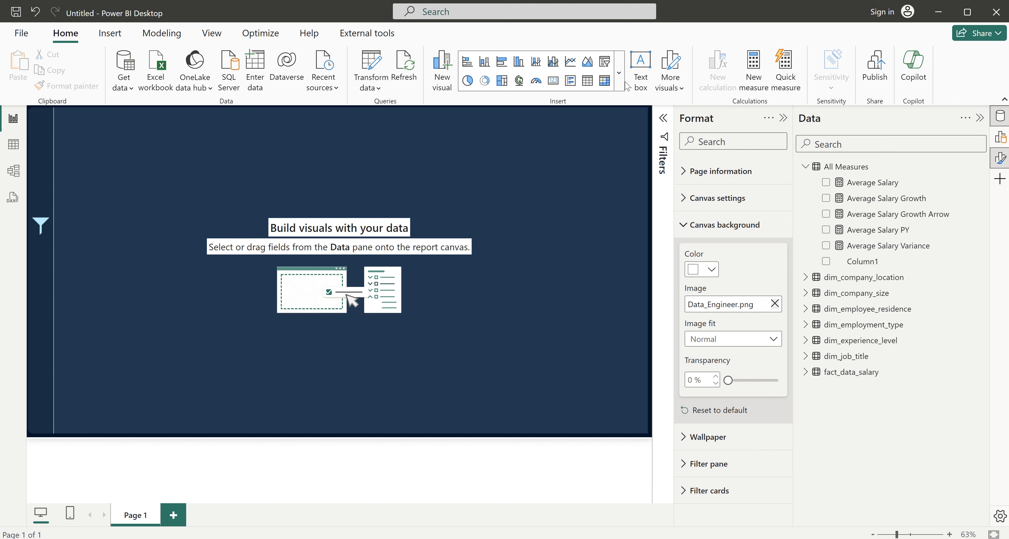
# - Insert a new card visual about 1413 px wide and 279 px high across the page's upper area, showing the Average Salary measure
pyautogui.click(619, 73)
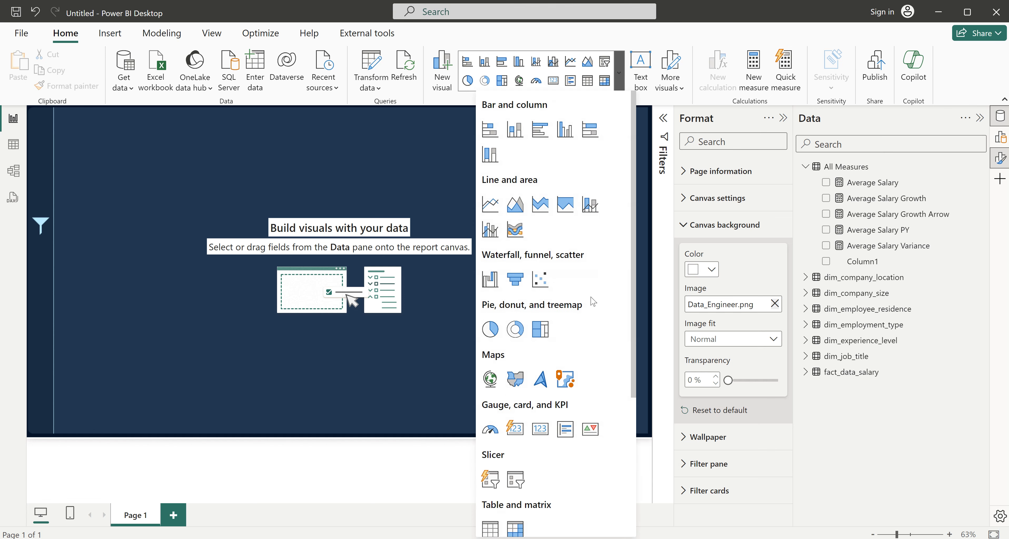
pyautogui.click(523, 436)
pyautogui.moveTo(112, 144); pyautogui.dragTo(646, 189)
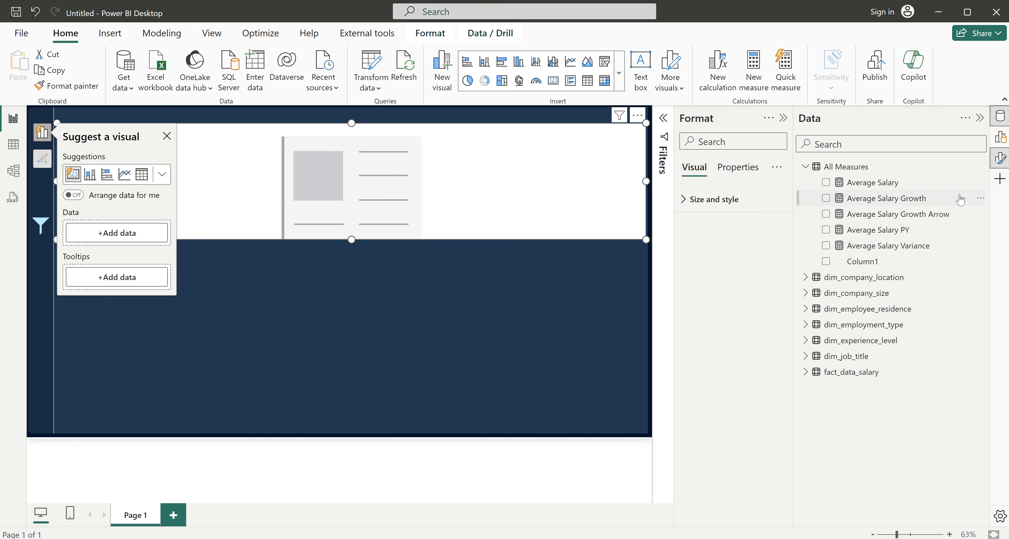
pyautogui.click(825, 184)
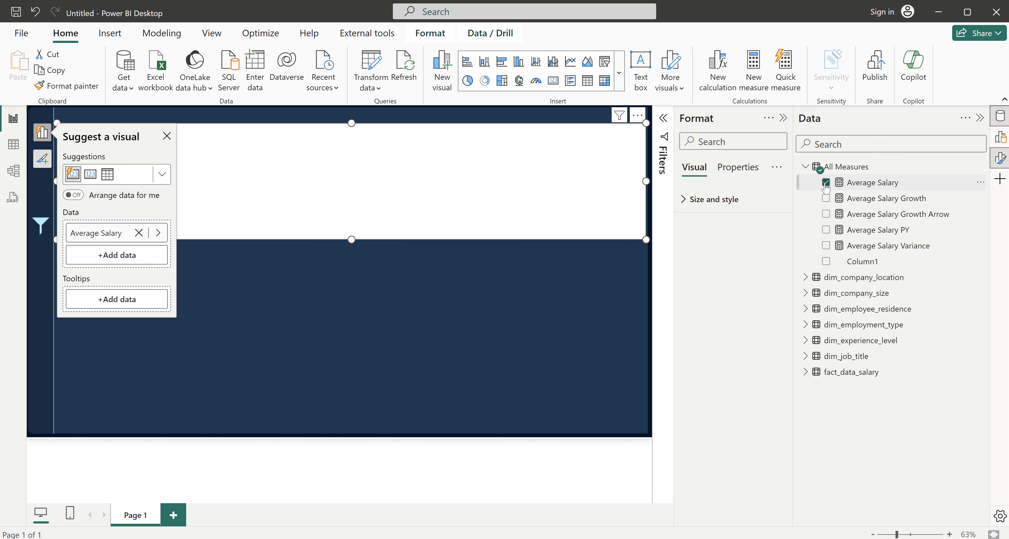
pyautogui.click(167, 137)
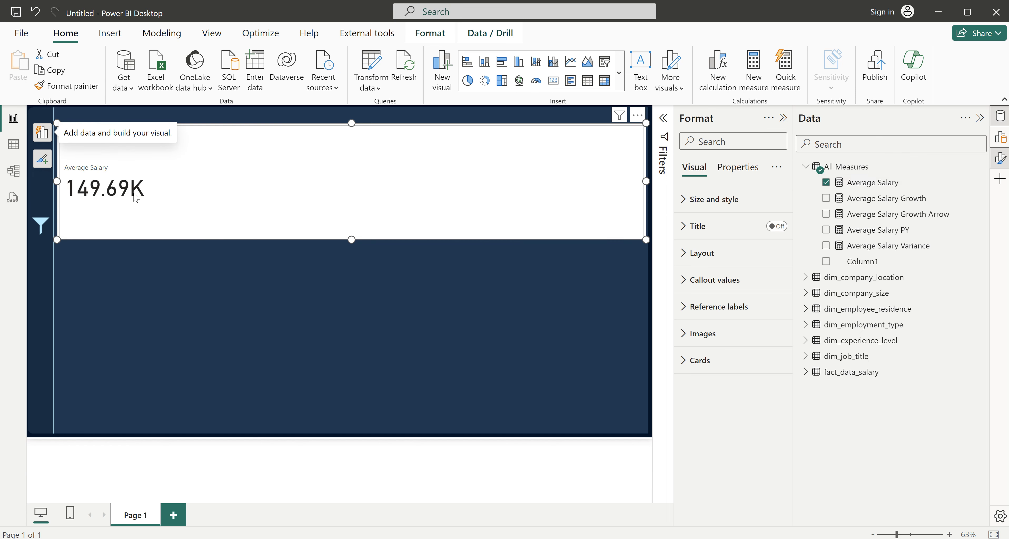
# - Format the Average Salary measure as currency with 0 decimal places
pyautogui.click(877, 184)
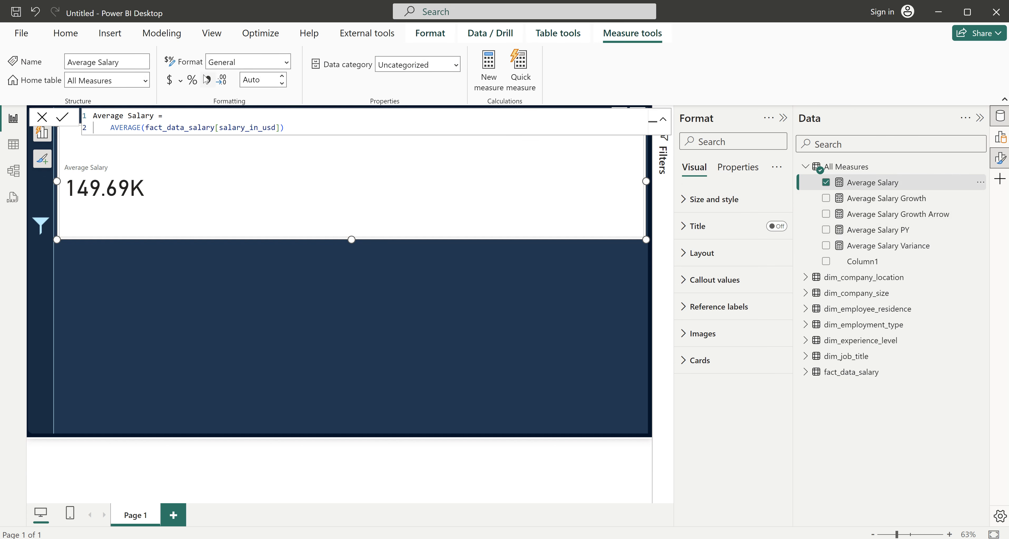
pyautogui.click(169, 80)
pyautogui.click(265, 80)
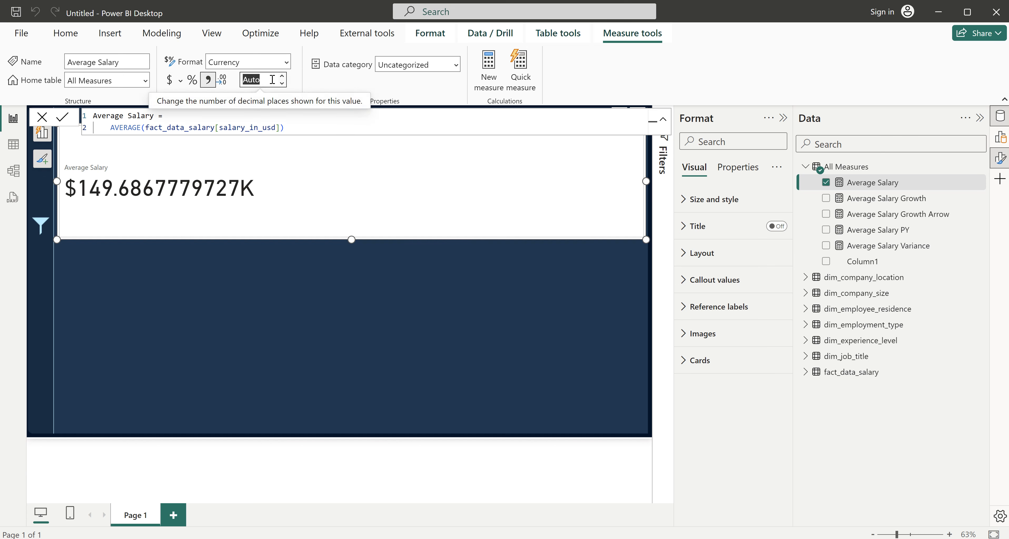
pyautogui.write('0')
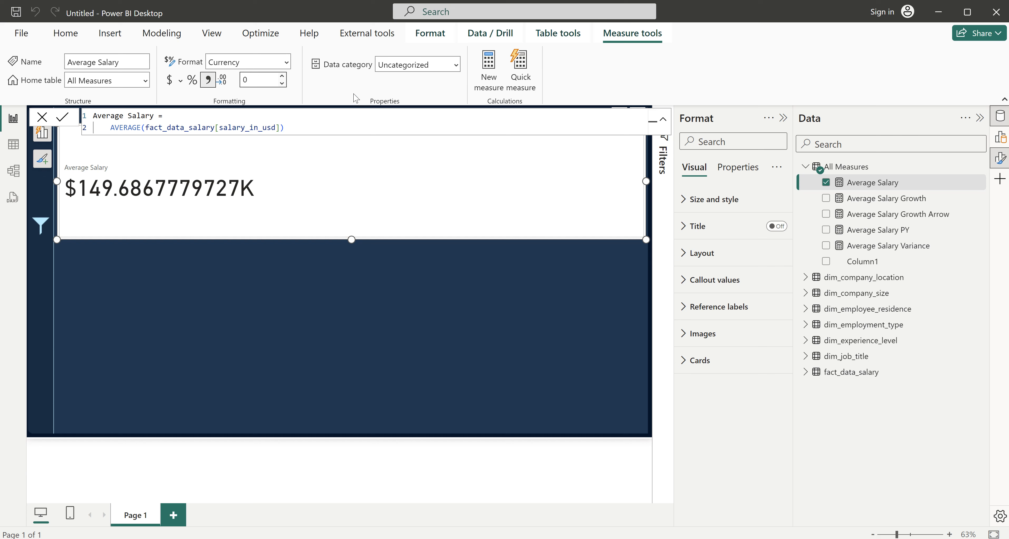
pyautogui.press('Return')
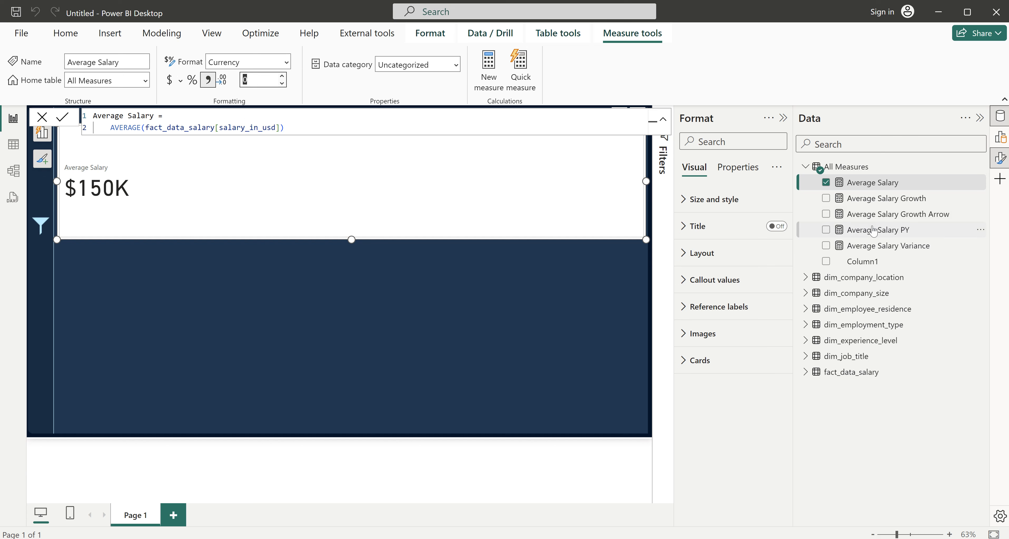
# - Format the Average Salary Growth measure as a percentage
pyautogui.click(883, 200)
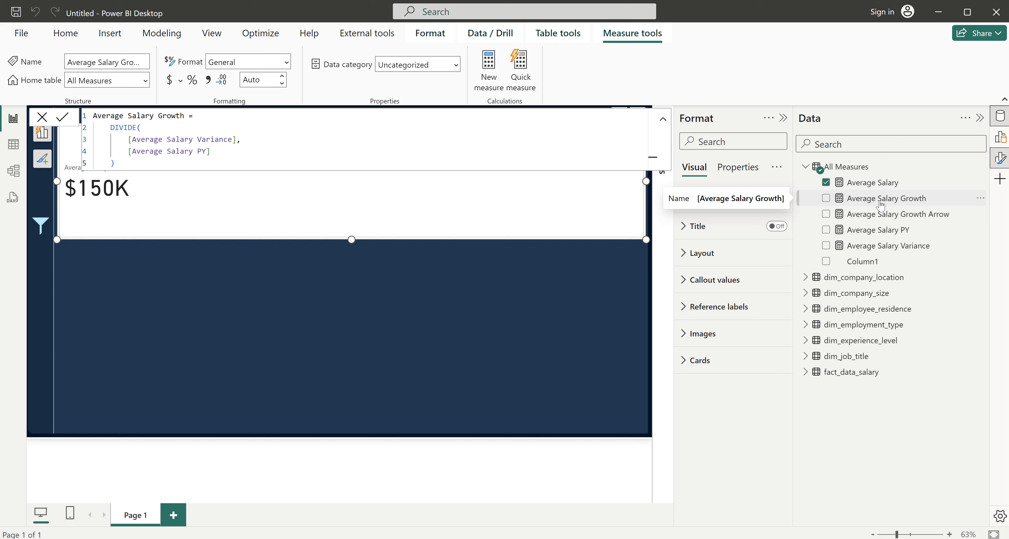
pyautogui.click(193, 80)
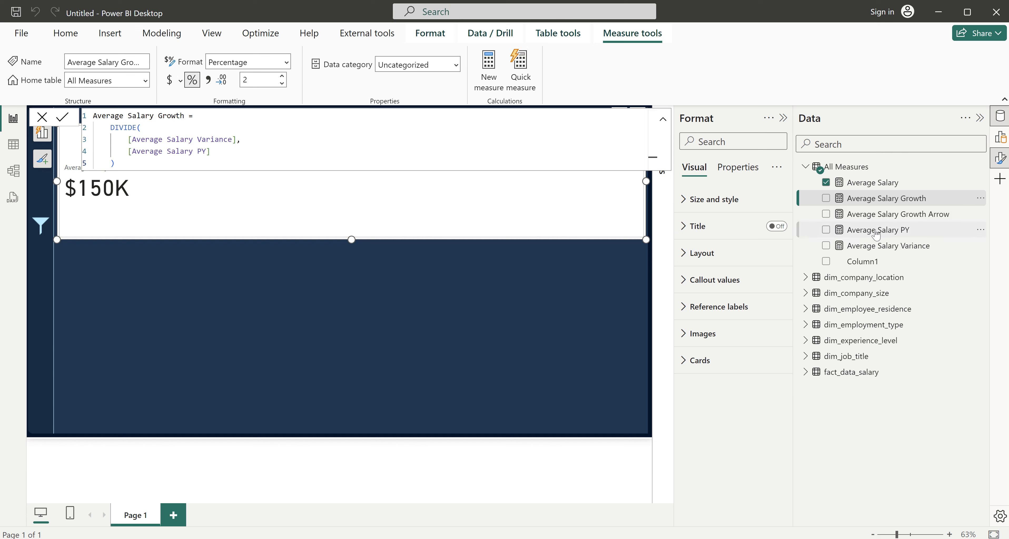
pyautogui.click(889, 215)
# - Format the Average Salary PY measure as currency with 0 decimal places
pyautogui.click(874, 232)
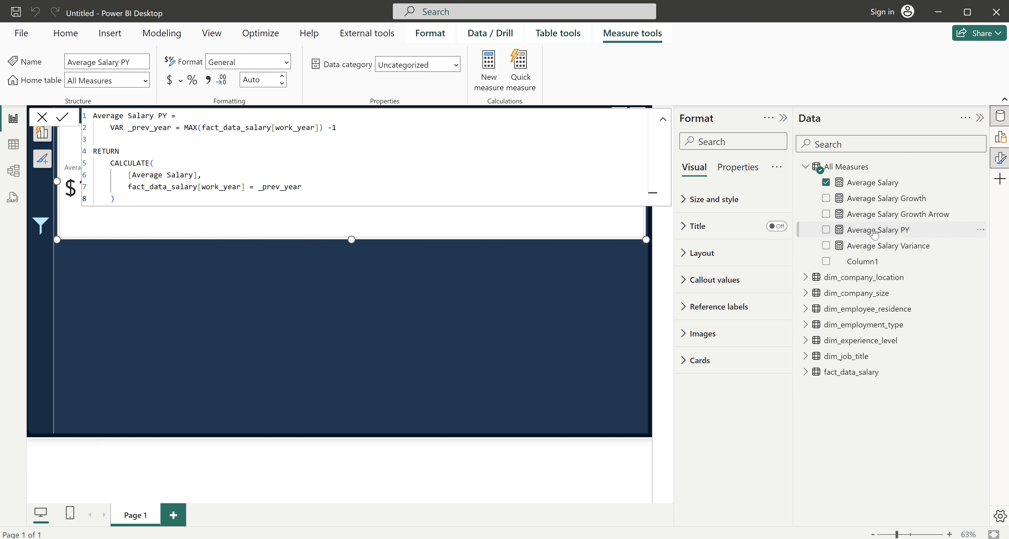
pyautogui.click(170, 81)
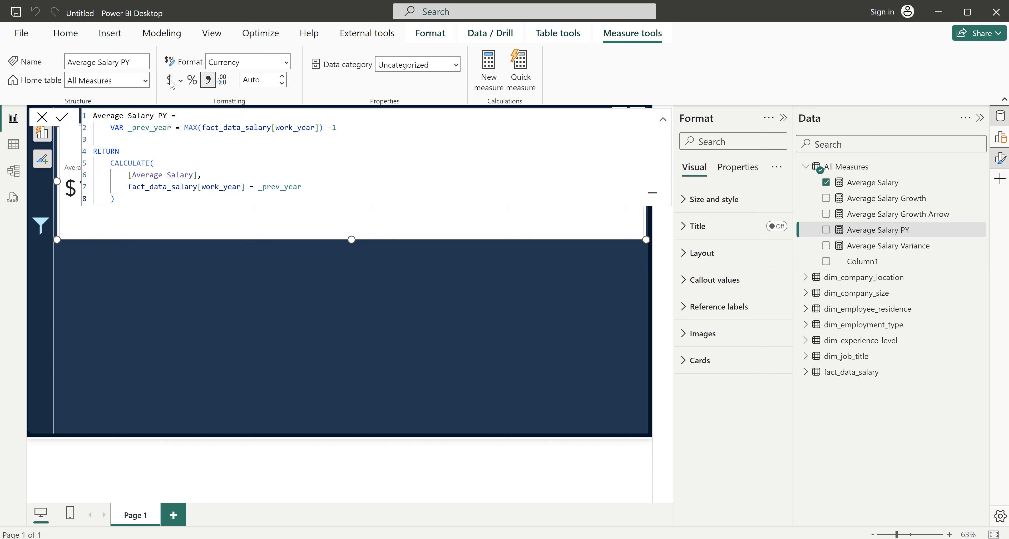
pyautogui.click(269, 80)
pyautogui.write('0')
pyautogui.press('Return')
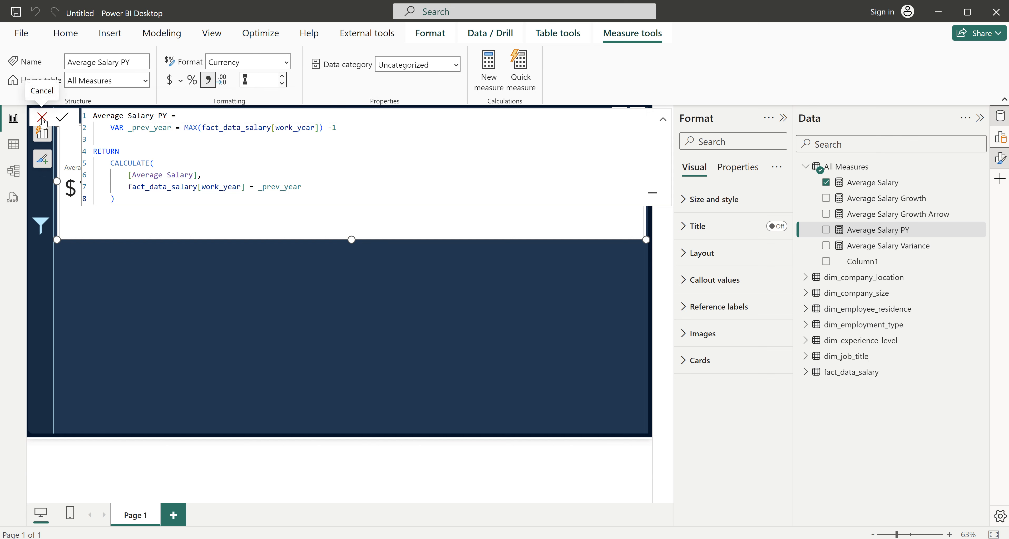
# - Format the Average Salary Variance measure as currency with 0 decimal places and leave its formula
pyautogui.click(892, 249)
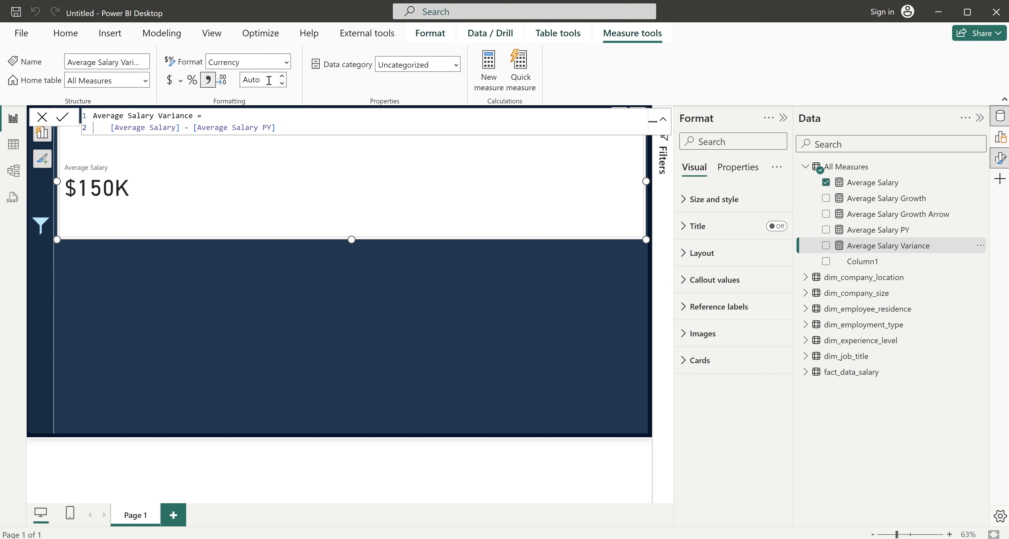
pyautogui.click(269, 80)
pyautogui.click(269, 80)
pyautogui.write('0')
pyautogui.press('Return')
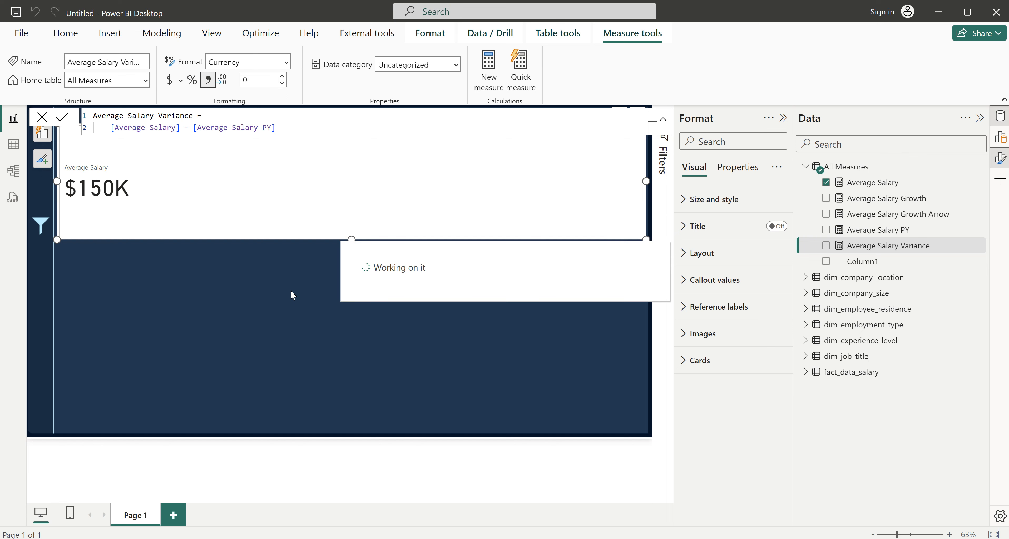
pyautogui.click(41, 117)
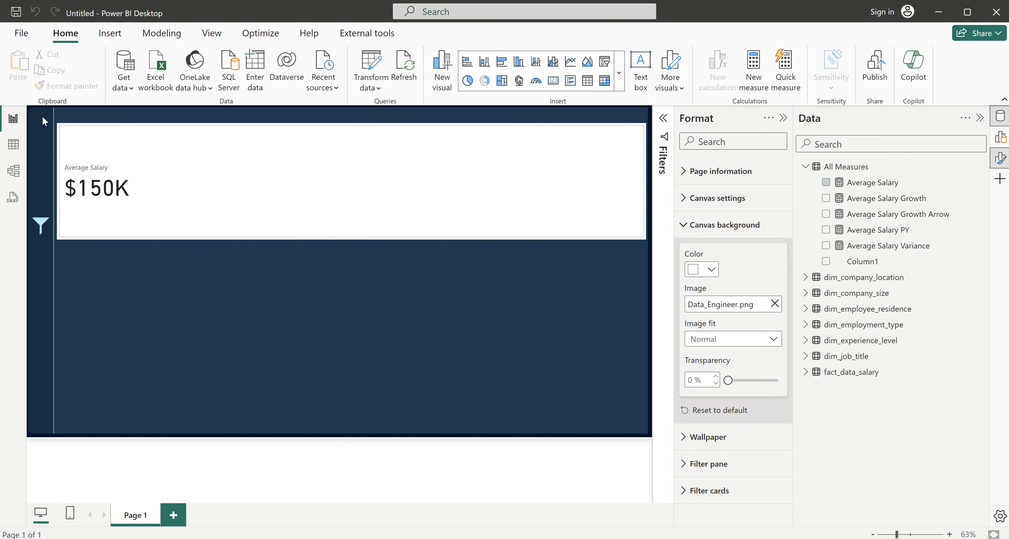
# - Look through the card visual's size and layout settings and turn off the border of its cards
pyautogui.click(113, 190)
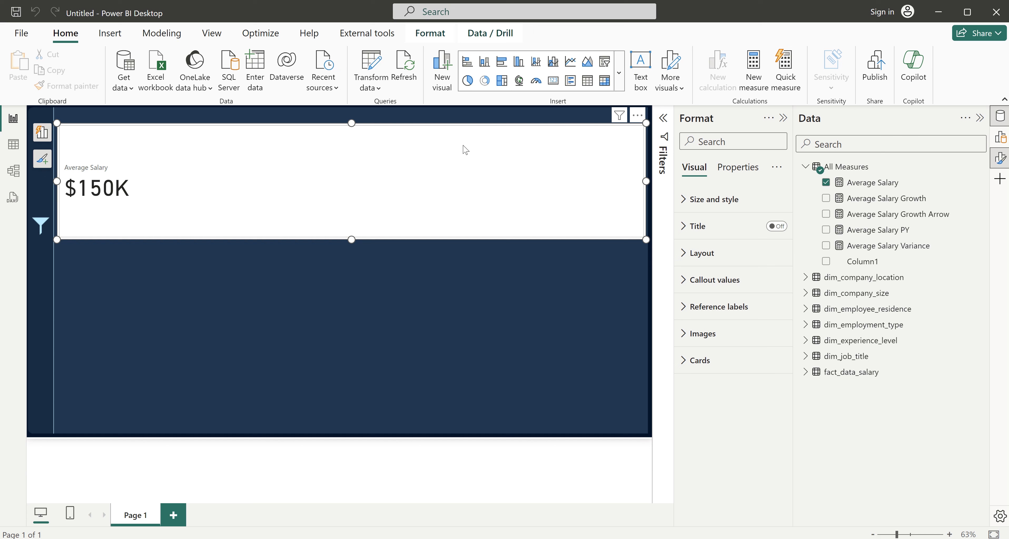
pyautogui.click(707, 200)
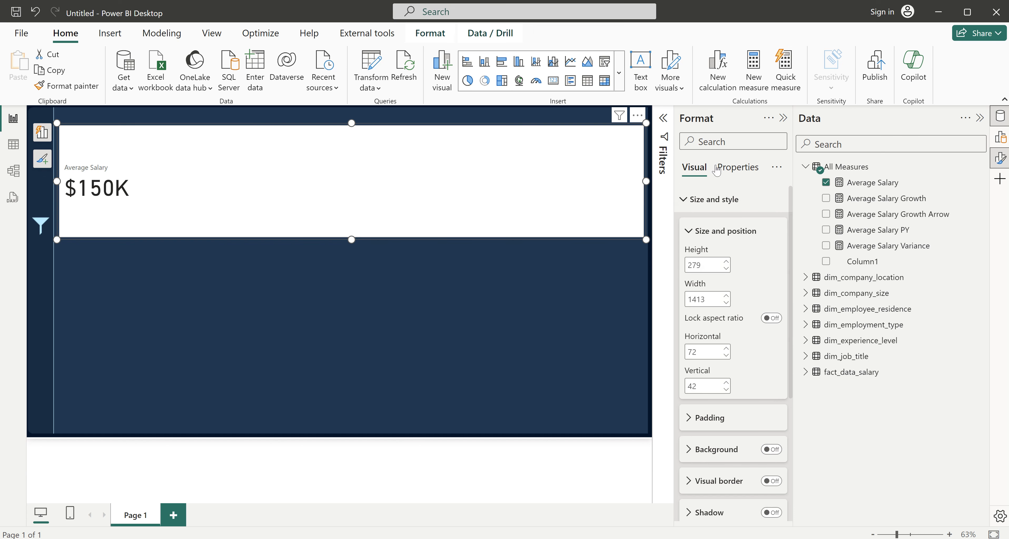
pyautogui.click(706, 199)
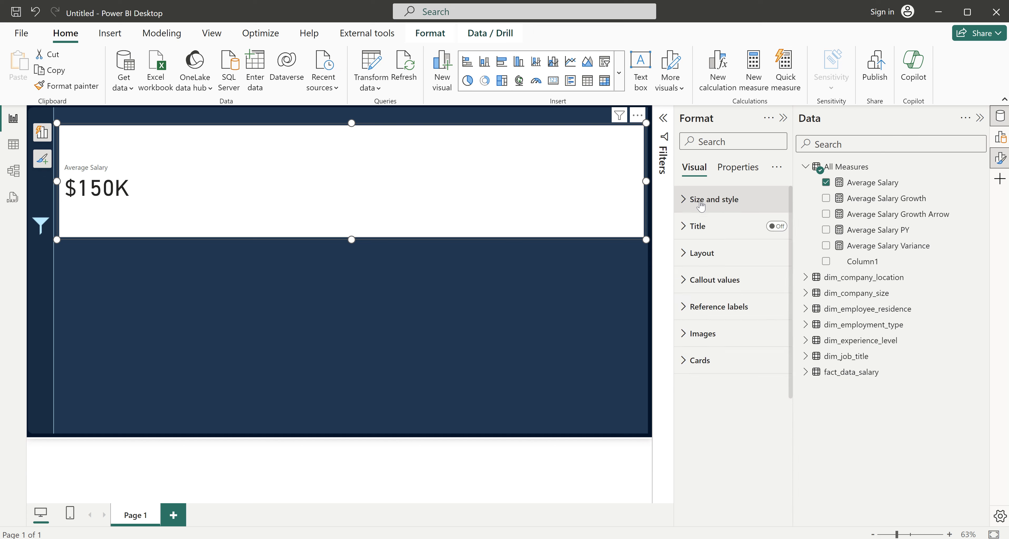
pyautogui.click(709, 260)
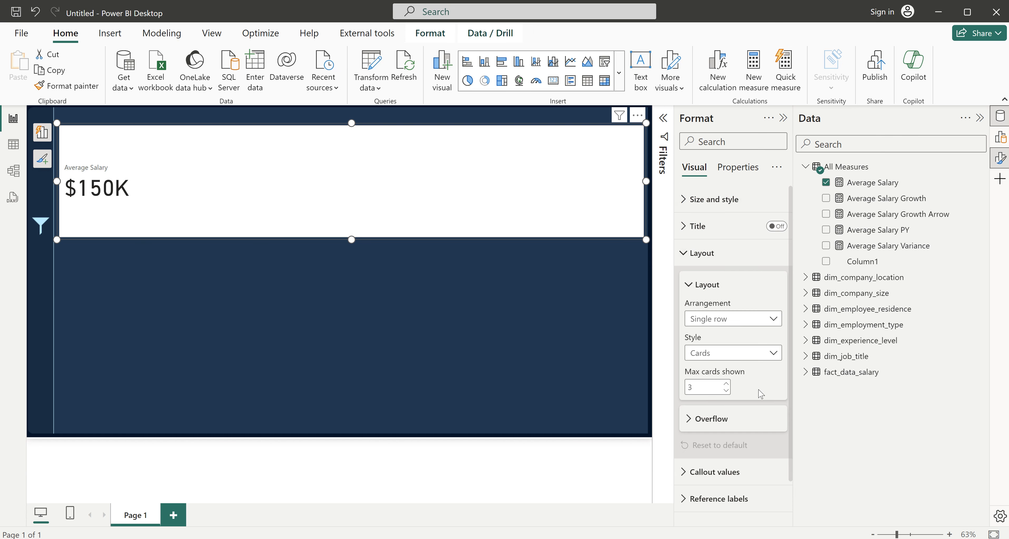
pyautogui.click(706, 261)
pyautogui.click(704, 362)
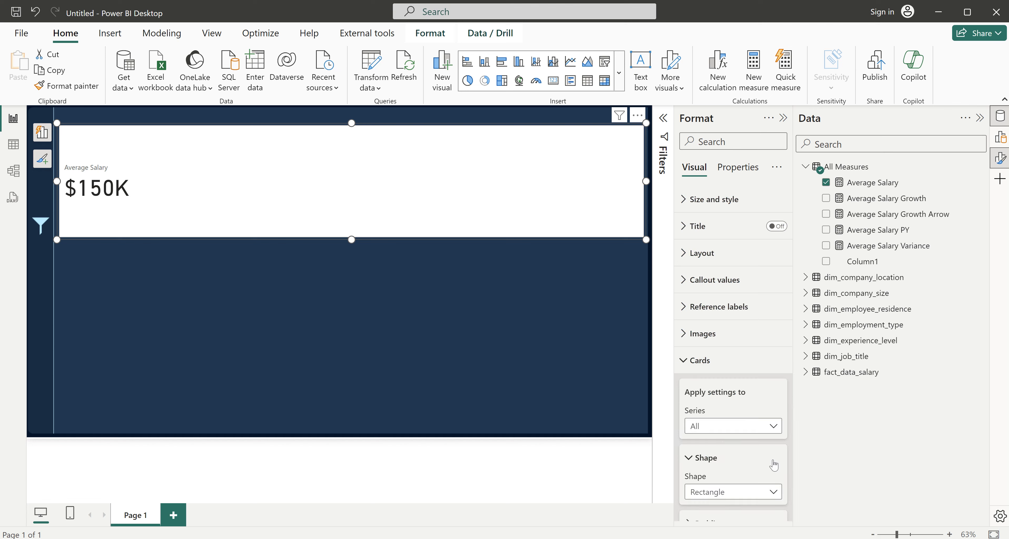
pyautogui.scroll(-5, 770, 465)
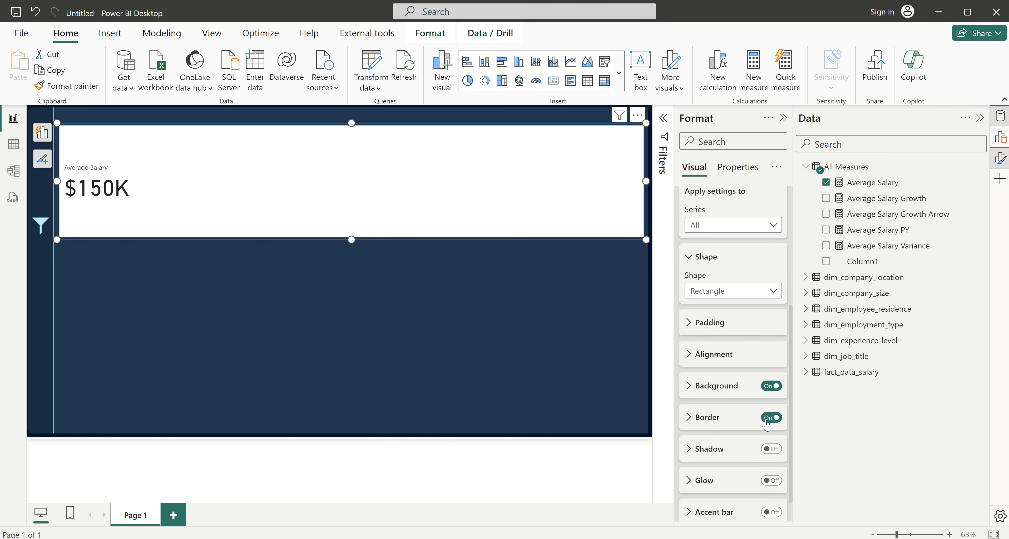
pyautogui.click(767, 420)
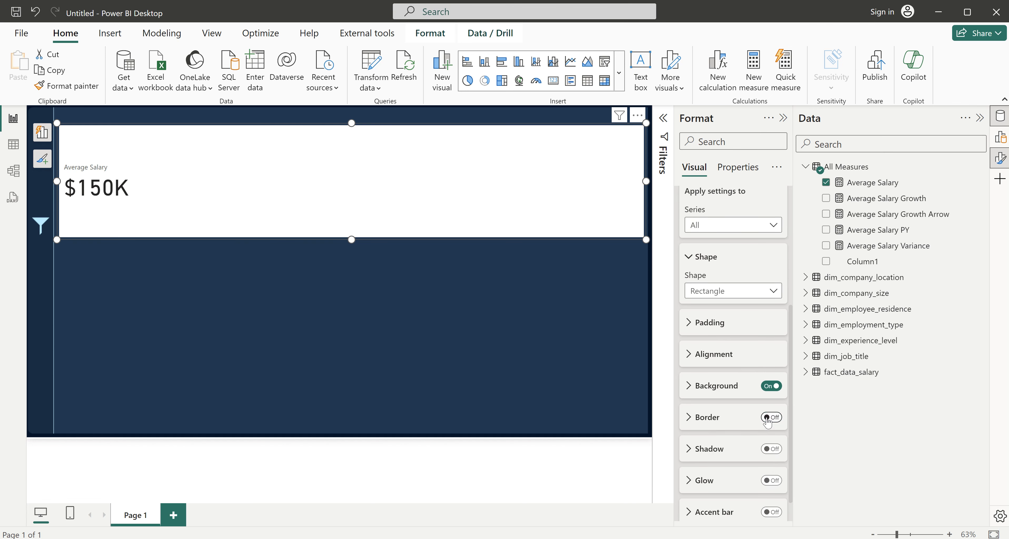
# - Expand the cards' background settings and, in PowerPoint, copy the hex code #304F6C from slide 7's palette before returning to the untitled Power BI report
pyautogui.click(715, 388)
pyautogui.scroll(-3, 715, 387)
pyautogui.click(712, 324)
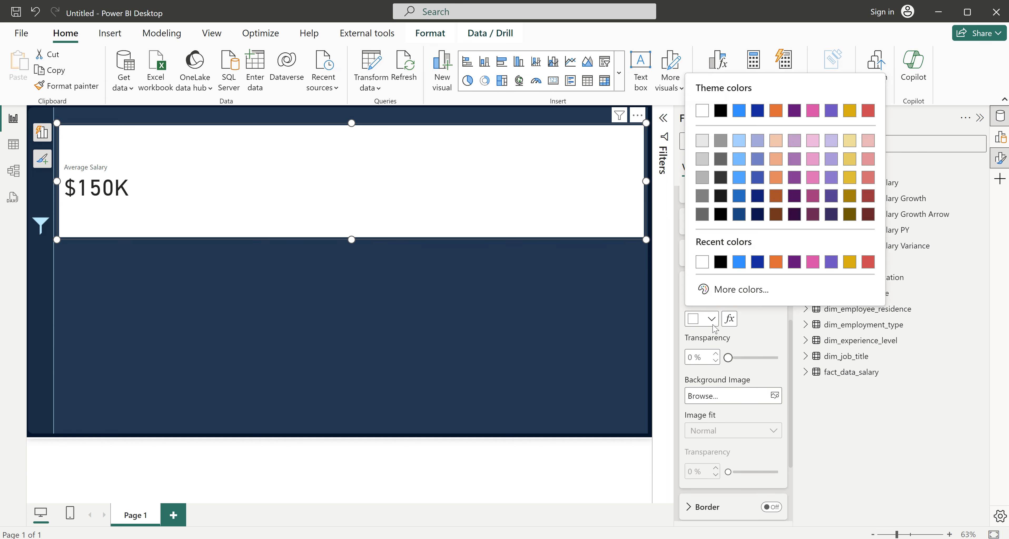
pyautogui.click(583, 320)
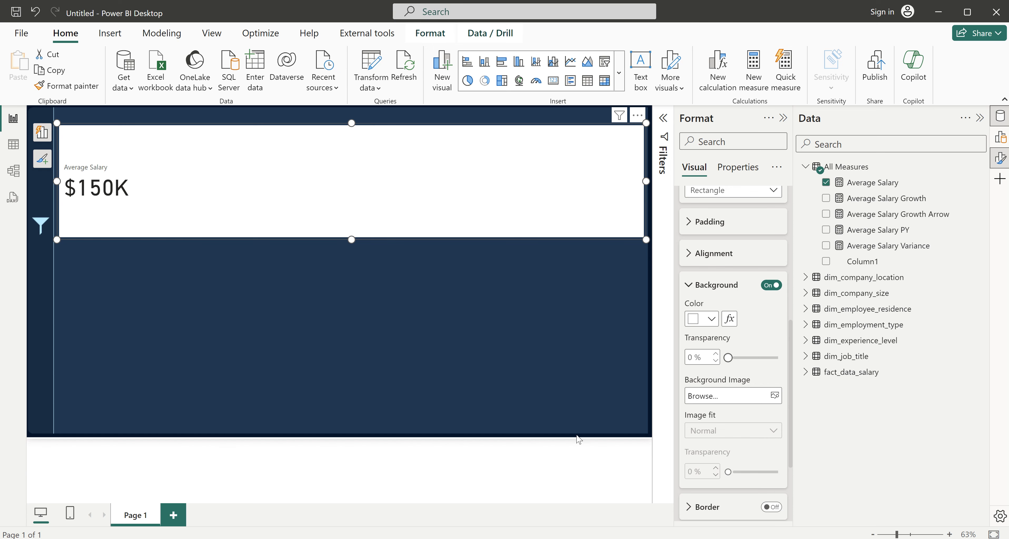
pyautogui.hotkey('alt', 'Tab')
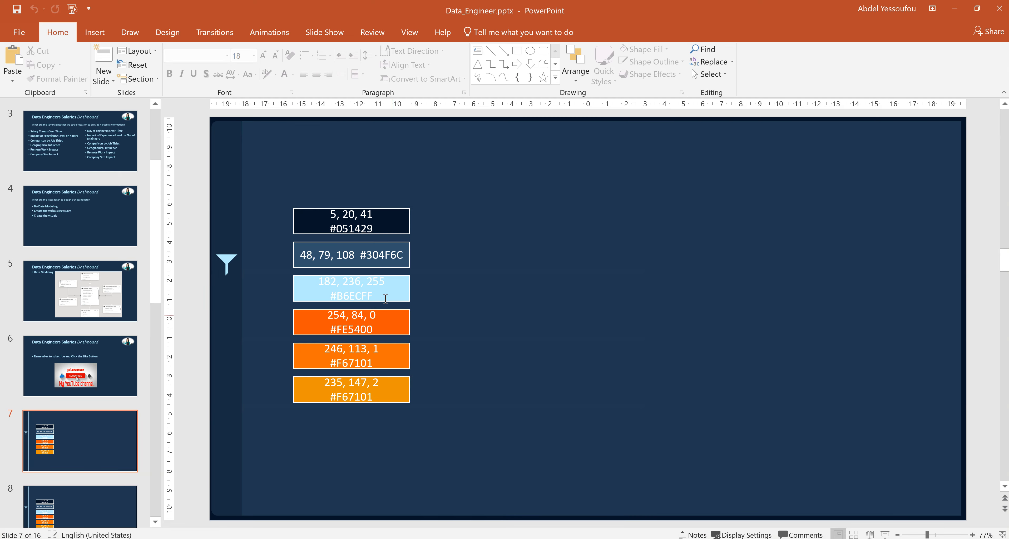
pyautogui.click(360, 269)
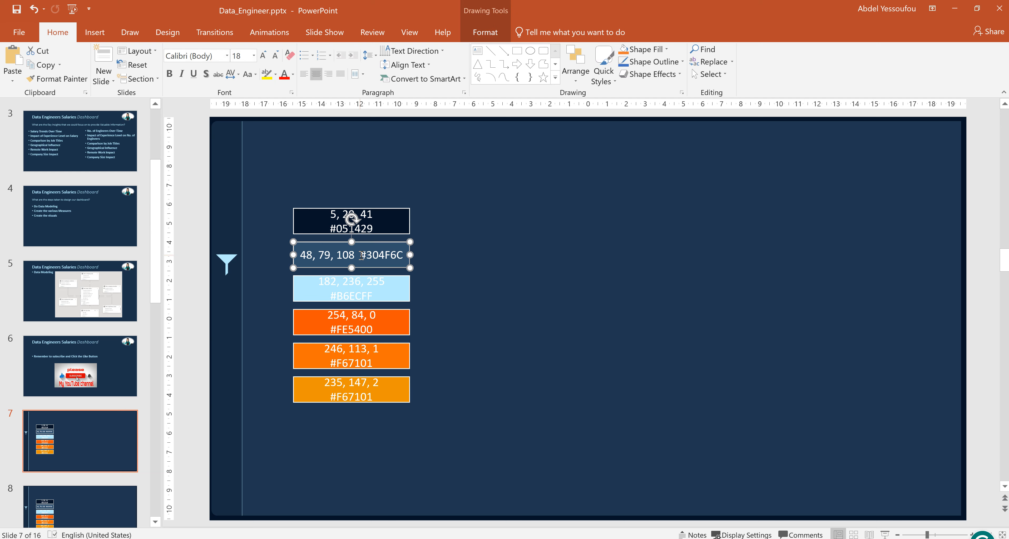
pyautogui.moveTo(360, 255); pyautogui.dragTo(403, 254)
pyautogui.hotkey('ctrl', 'c')
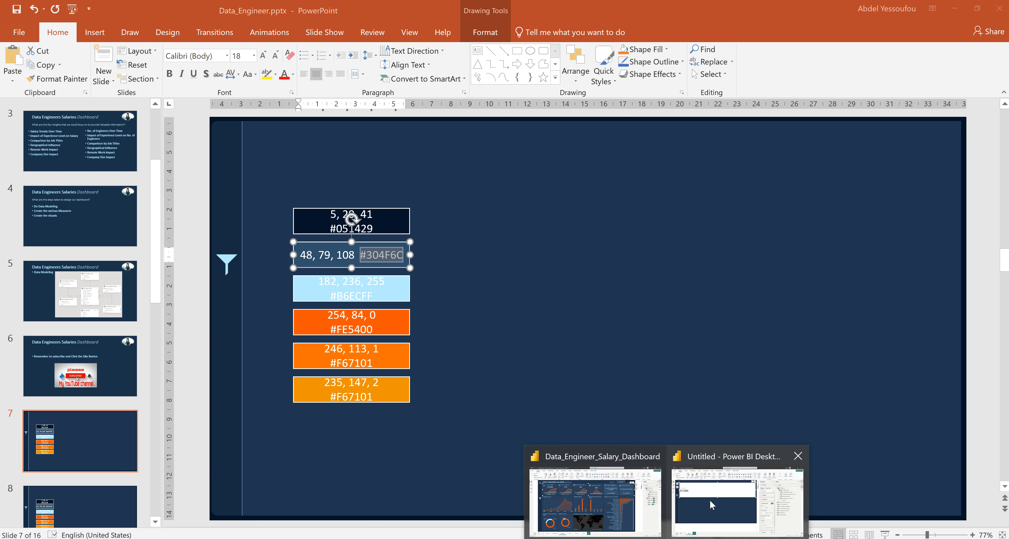
pyautogui.click(703, 508)
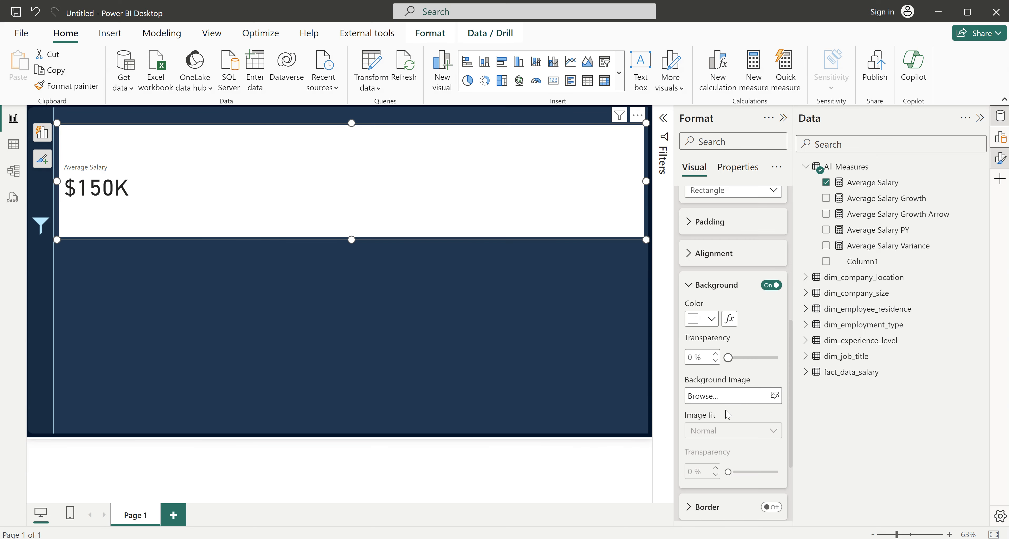
# - Set the cards' background colour to #304F6C with 50% transparency
pyautogui.click(705, 319)
pyautogui.click(723, 300)
pyautogui.hotkey('ctrl', 'v')
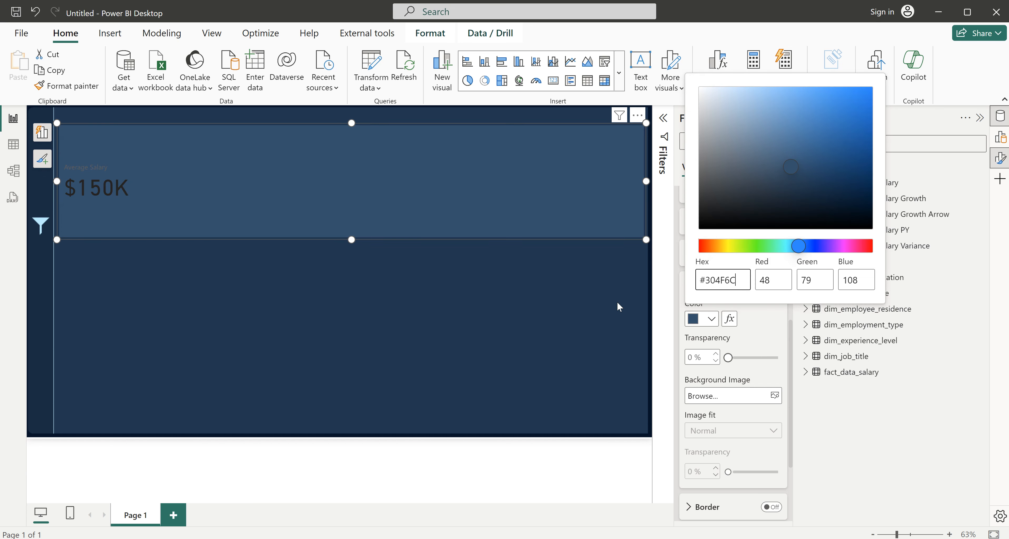
pyautogui.press('Return')
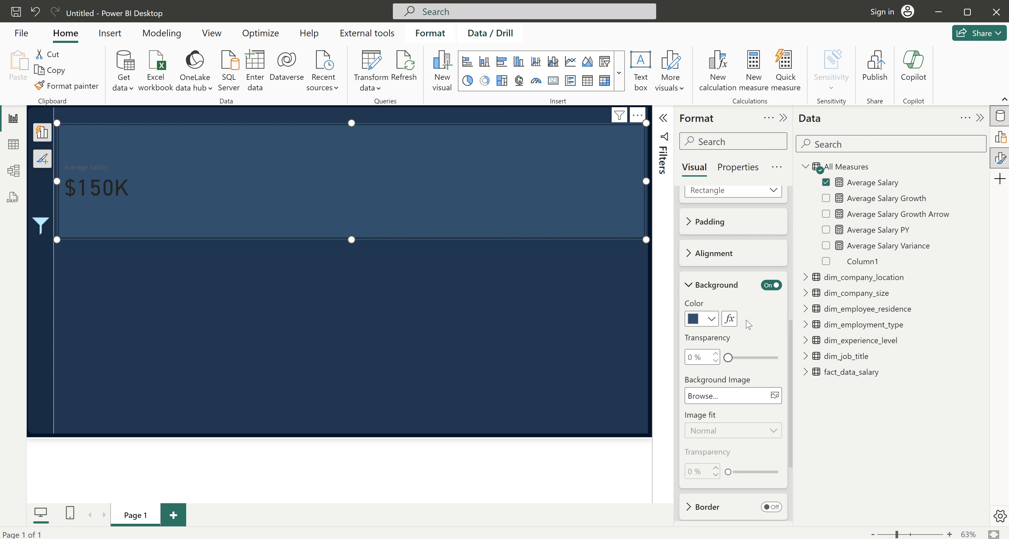
pyautogui.moveTo(729, 357); pyautogui.dragTo(753, 357)
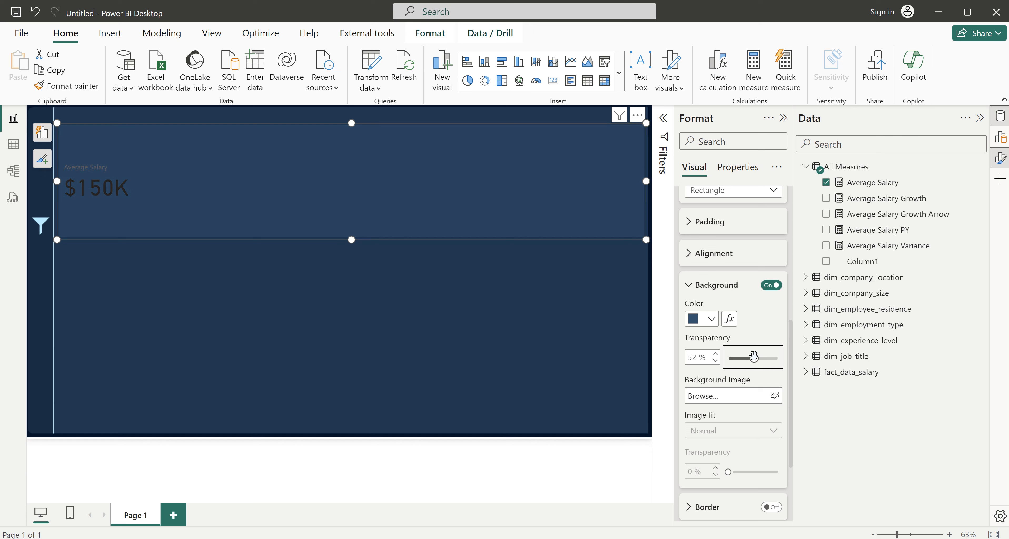
pyautogui.moveTo(753, 357); pyautogui.dragTo(753, 357)
pyautogui.click(716, 353)
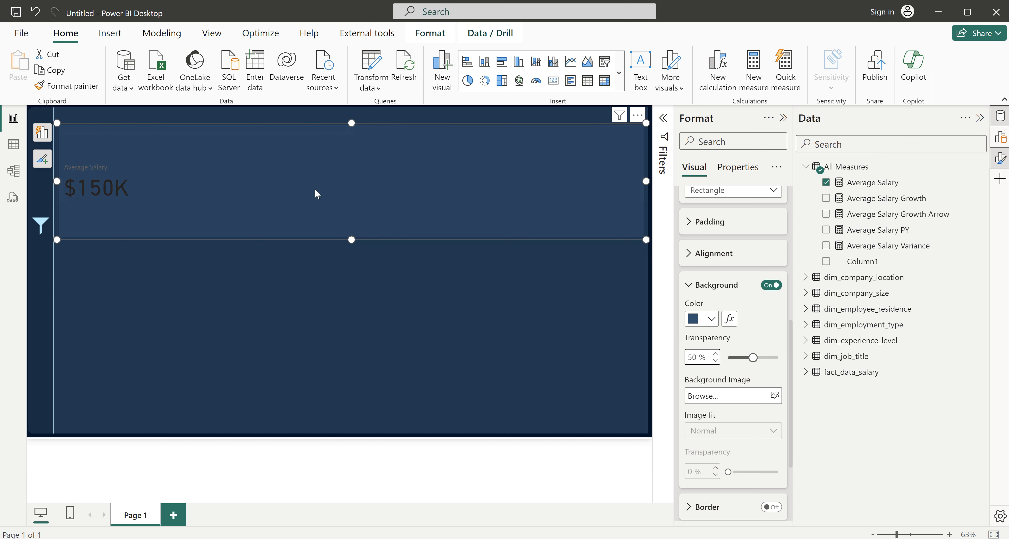
pyautogui.click(700, 286)
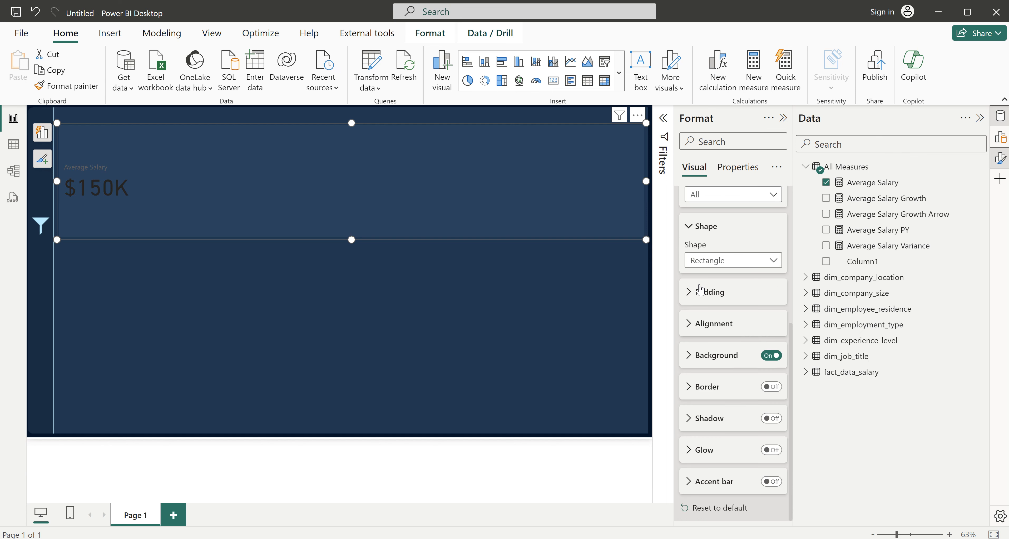
pyautogui.click(775, 487)
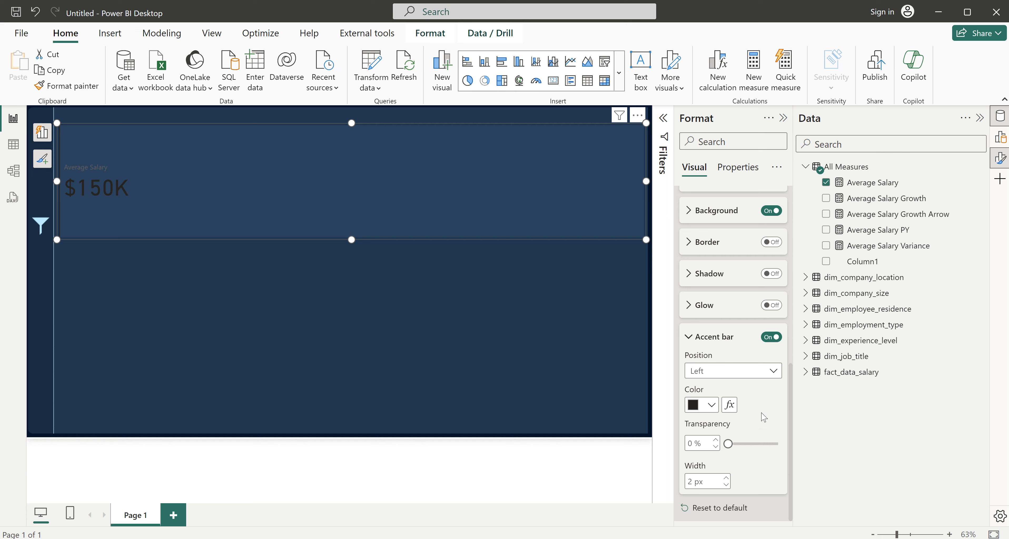
pyautogui.click(770, 337)
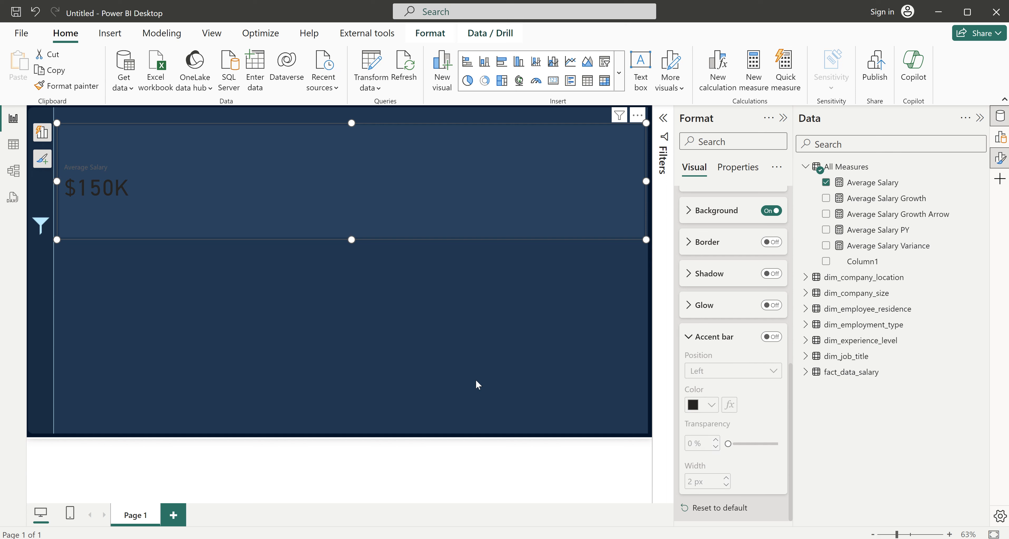
# - Set the callout values' colour to #B6ECFF, copying the hex code from slide 7's palette in PowerPoint before returning to the Power BI report
pyautogui.scroll(10, 700, 378)
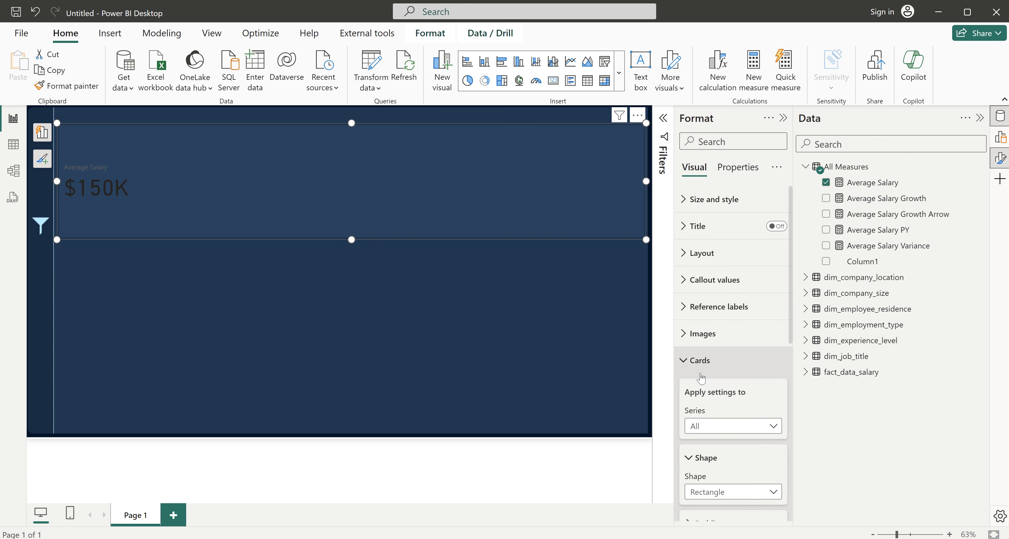
pyautogui.click(699, 373)
pyautogui.click(714, 280)
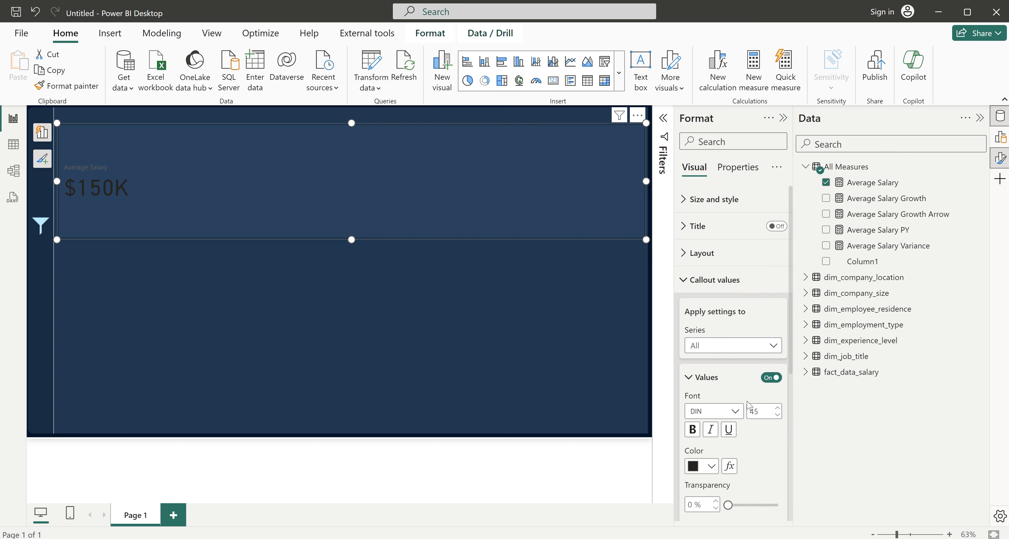
pyautogui.click(711, 466)
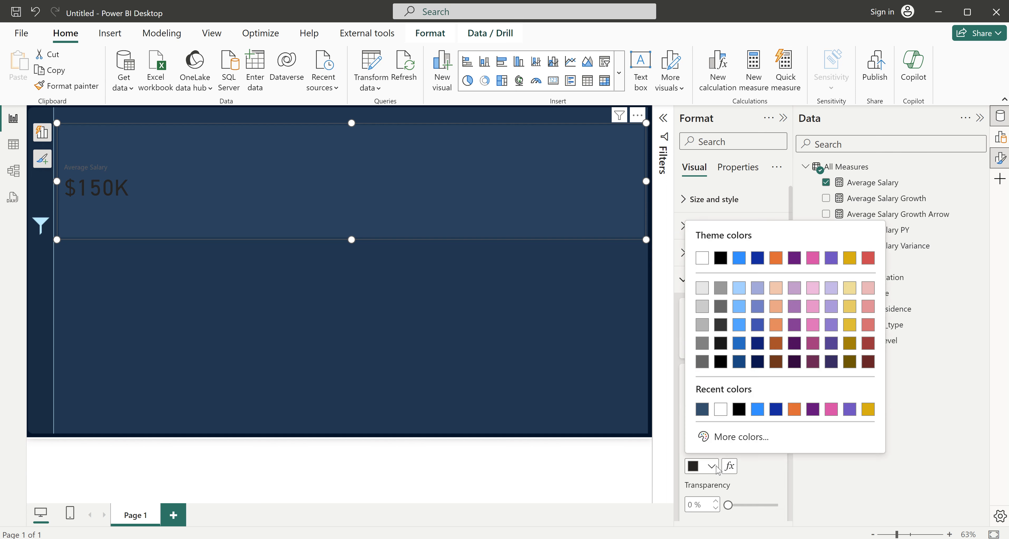
pyautogui.click(722, 438)
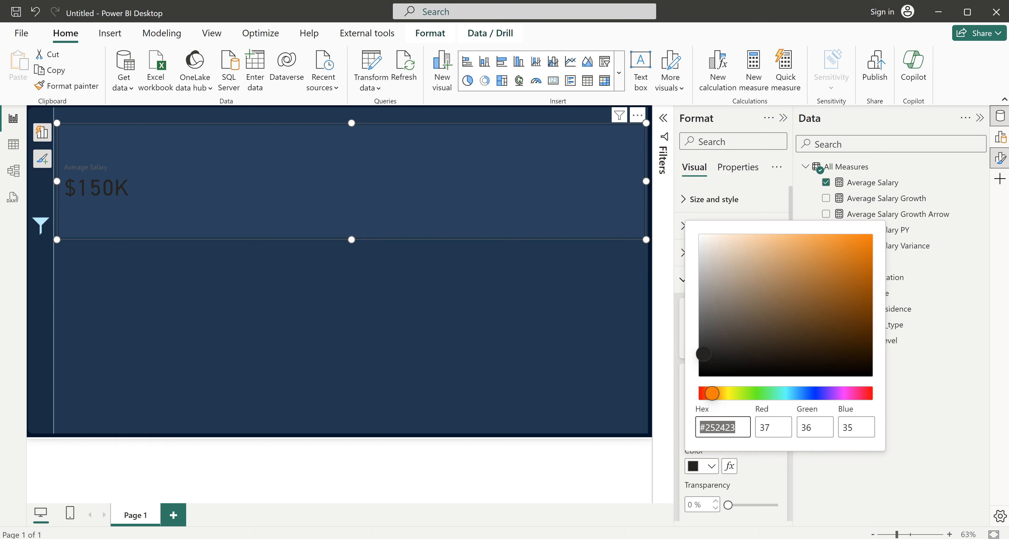
pyautogui.hotkey('alt', 'Tab')
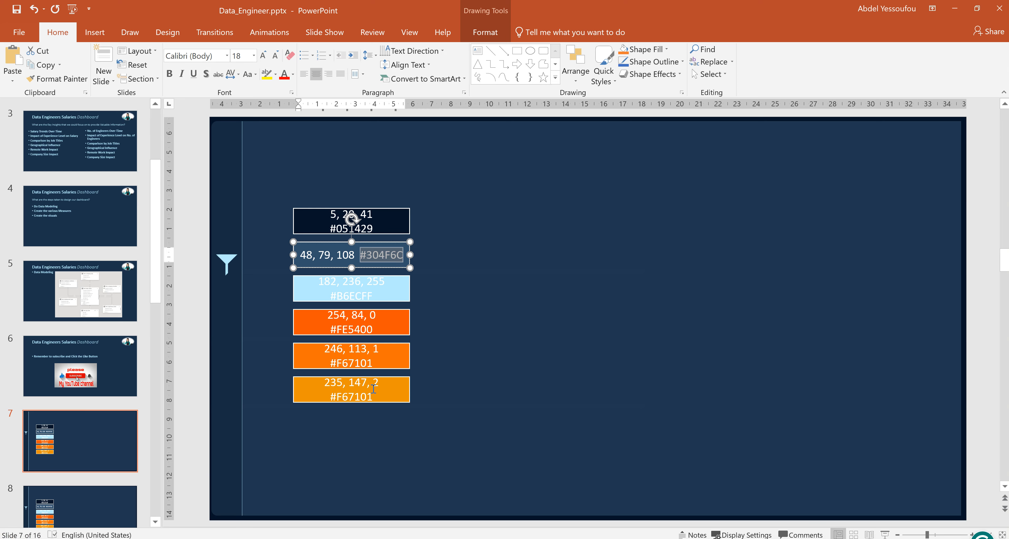
pyautogui.click(375, 296)
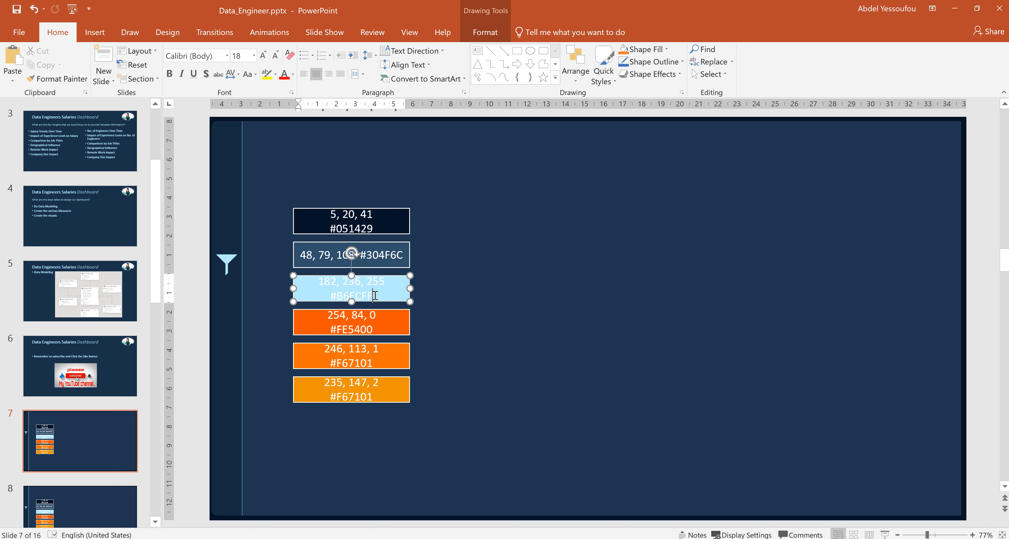
pyautogui.moveTo(375, 296); pyautogui.dragTo(334, 302)
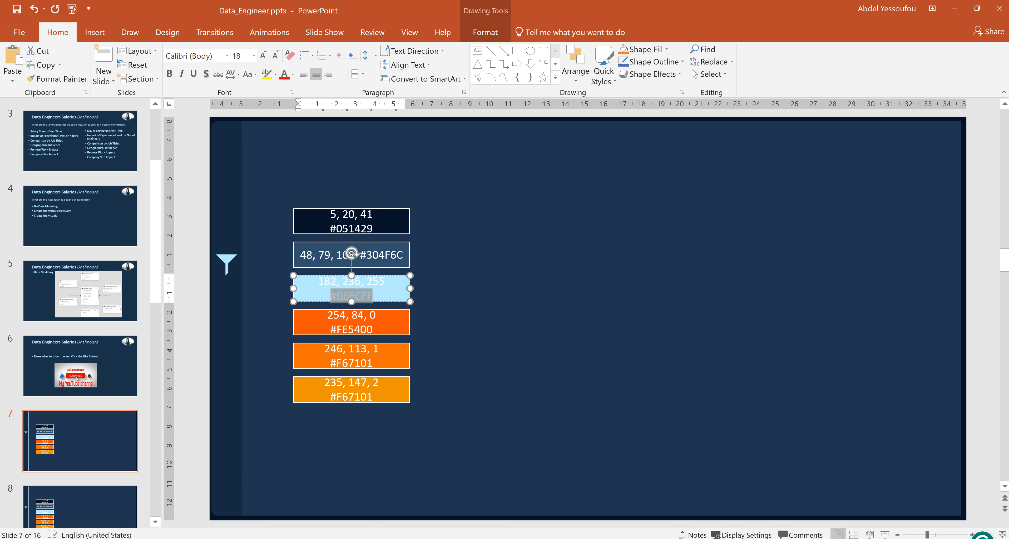
pyautogui.click(716, 500)
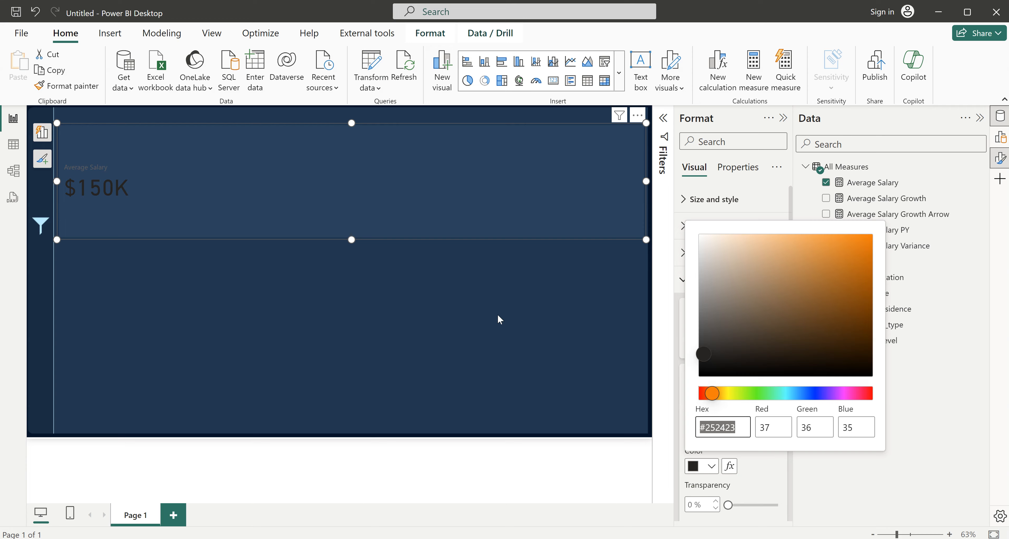
pyautogui.hotkey('ctrl', 'v')
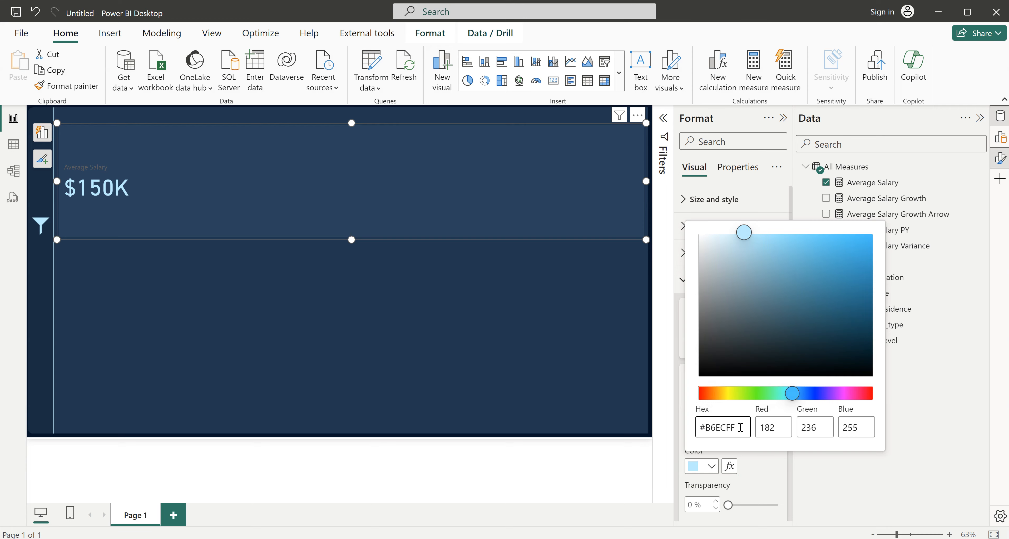
pyautogui.click(779, 207)
# - Set the callout label's colour to the recently used light blue #B6ECFF
pyautogui.scroll(-3, 716, 382)
pyautogui.scroll(-6, 717, 388)
pyautogui.click(709, 372)
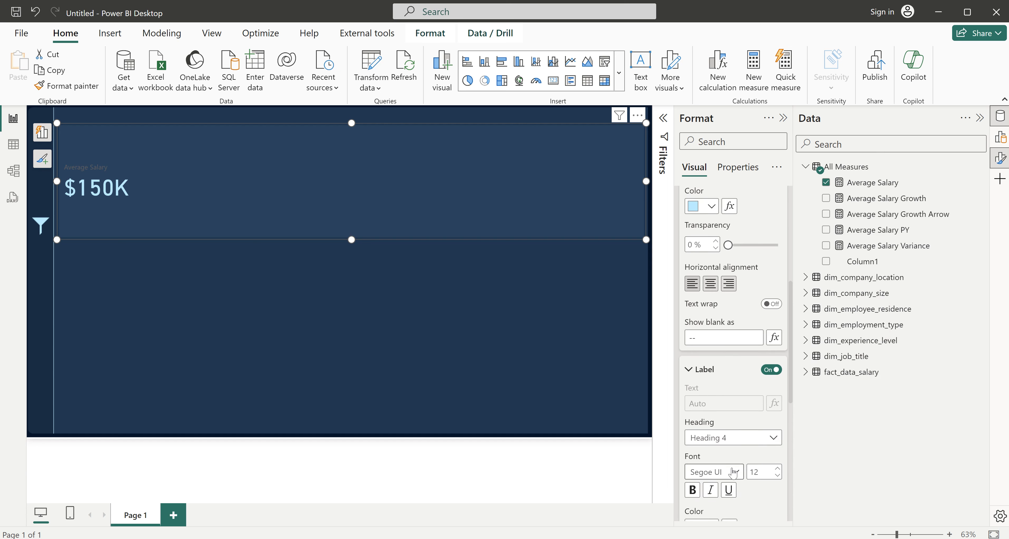
pyautogui.scroll(-6, 730, 464)
pyautogui.click(711, 376)
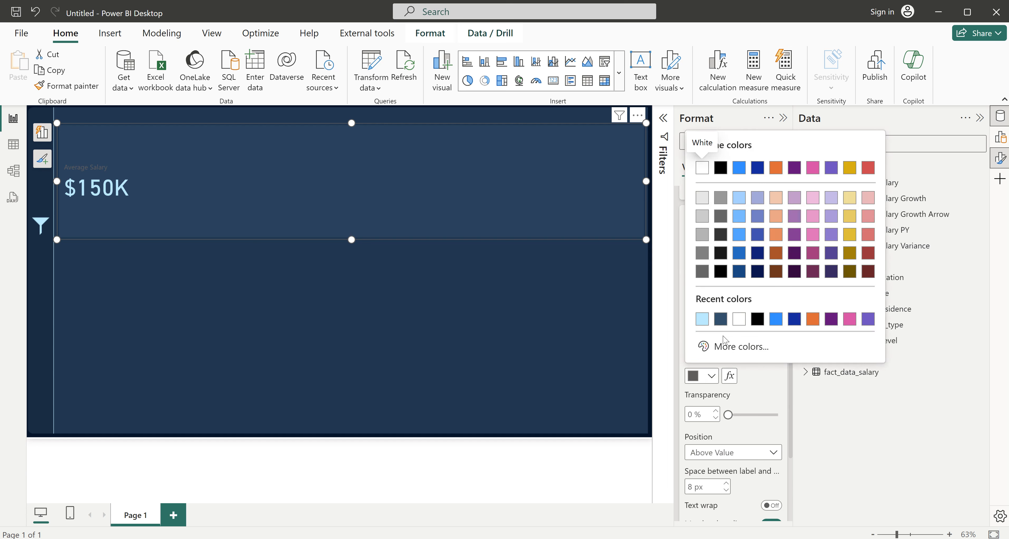
pyautogui.click(702, 320)
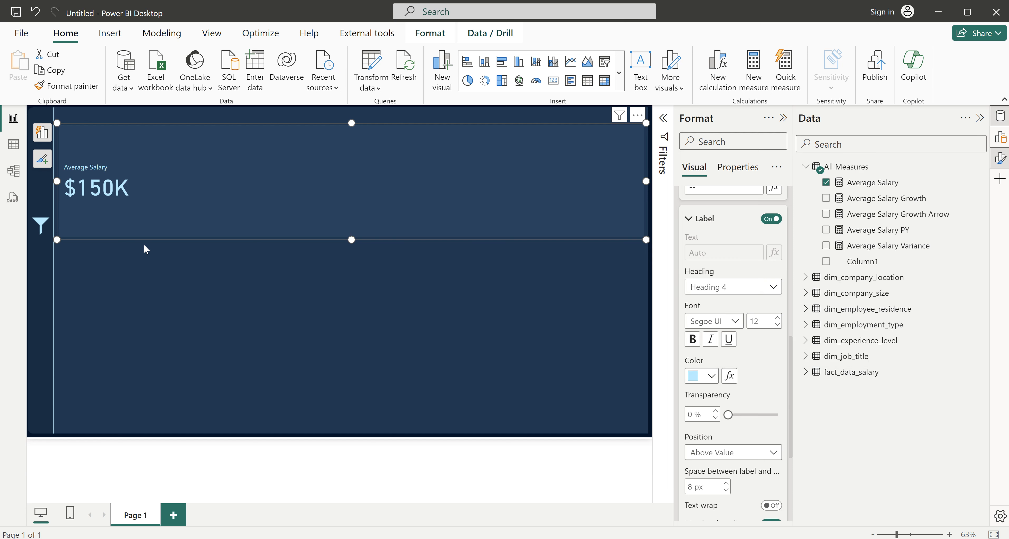
# - Center the callout values horizontally and look through the callout's label and layout settings
pyautogui.scroll(10, 715, 360)
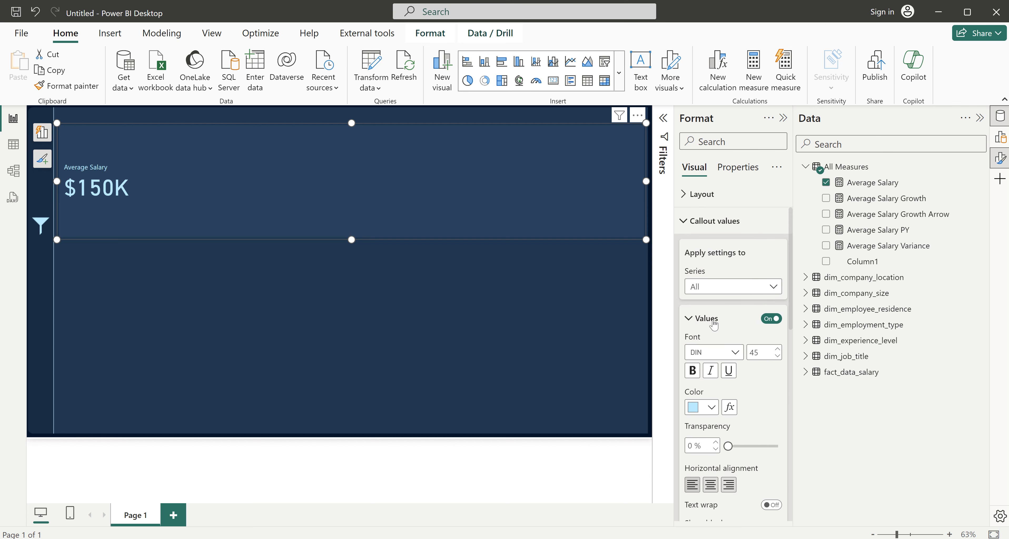
pyautogui.click(710, 486)
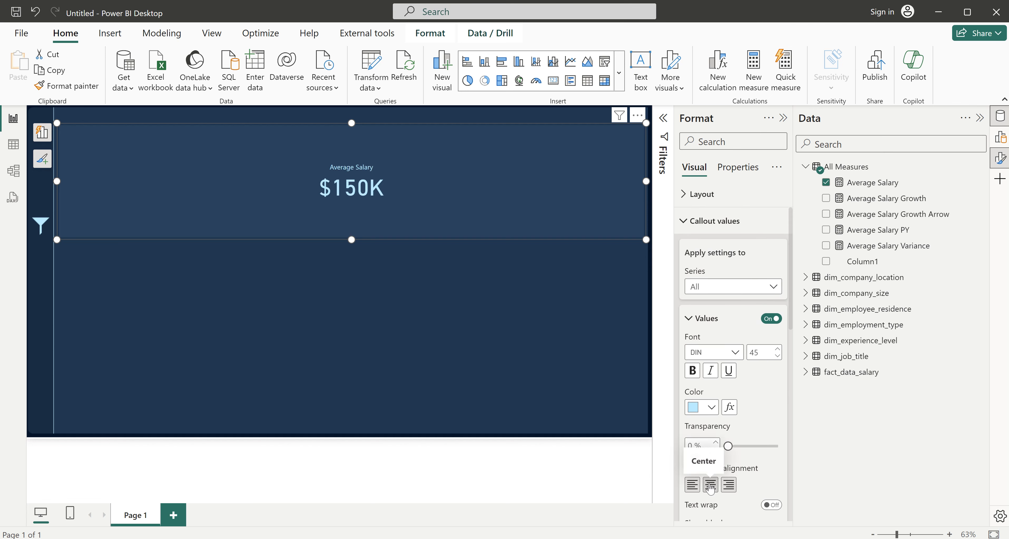
pyautogui.scroll(-3, 736, 439)
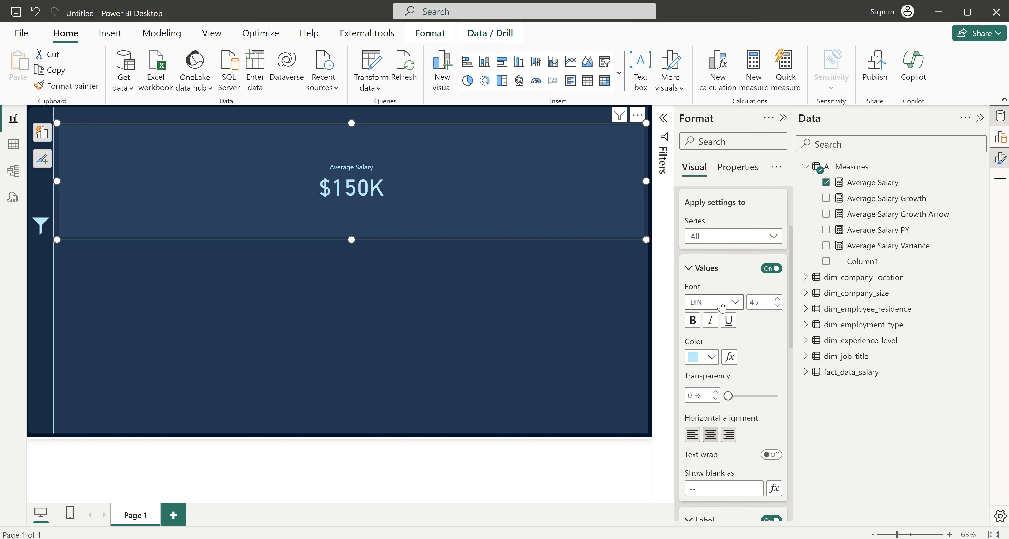
pyautogui.scroll(-10, 761, 395)
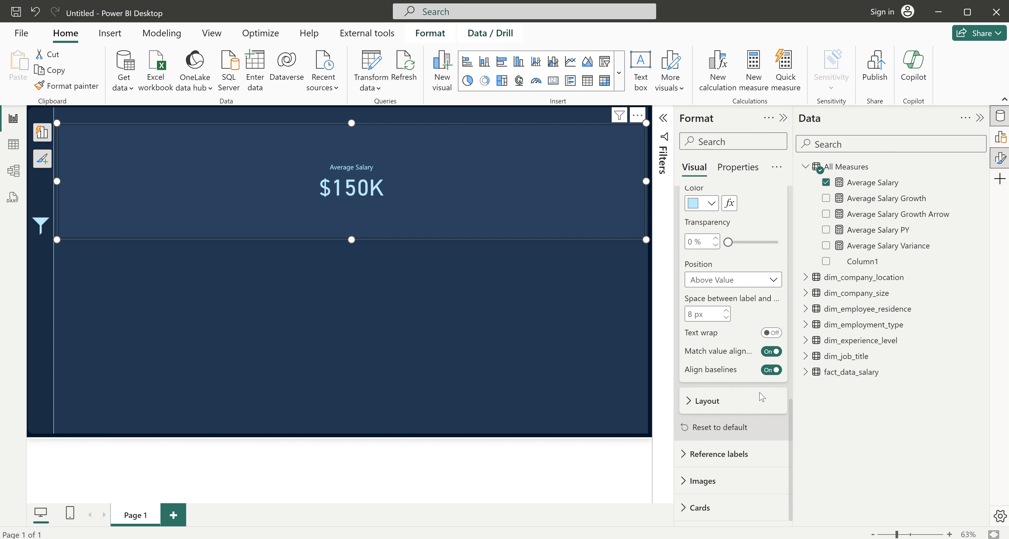
pyautogui.click(707, 401)
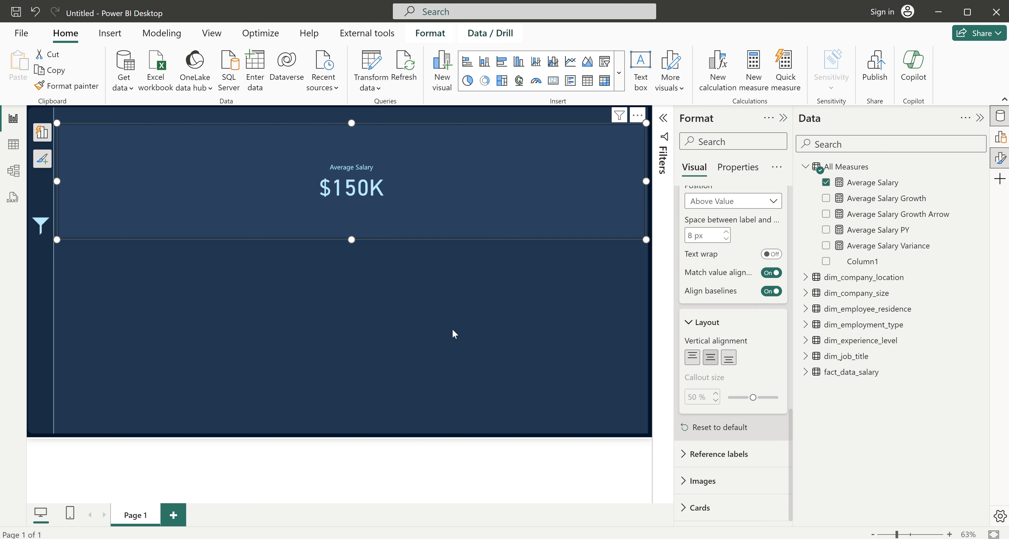
pyautogui.scroll(1, 683, 301)
pyautogui.scroll(-1, 683, 303)
# - Add Average Salary PY as a reference label for the Average Salary series and narrow the card to about a fifth of its width
pyautogui.click(727, 456)
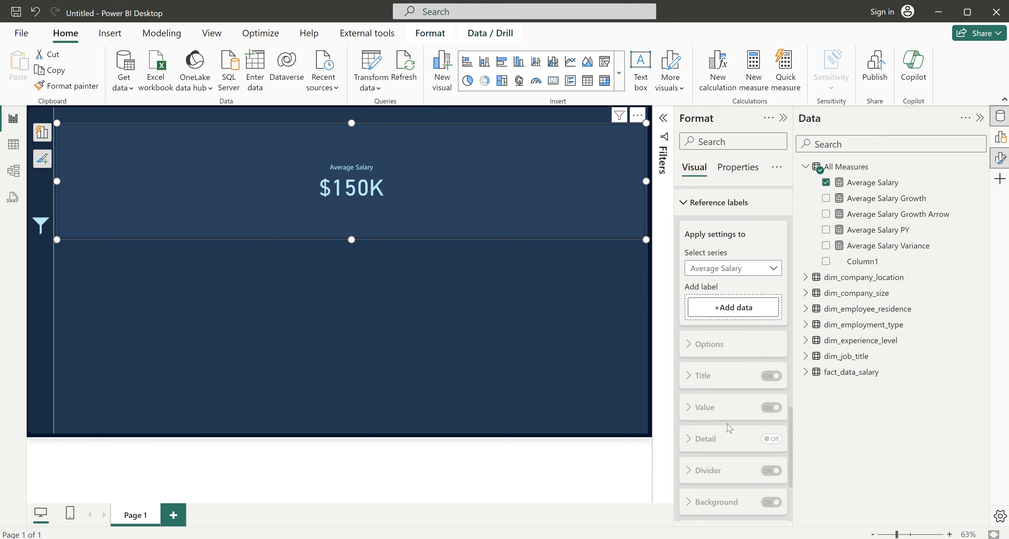
pyautogui.click(726, 271)
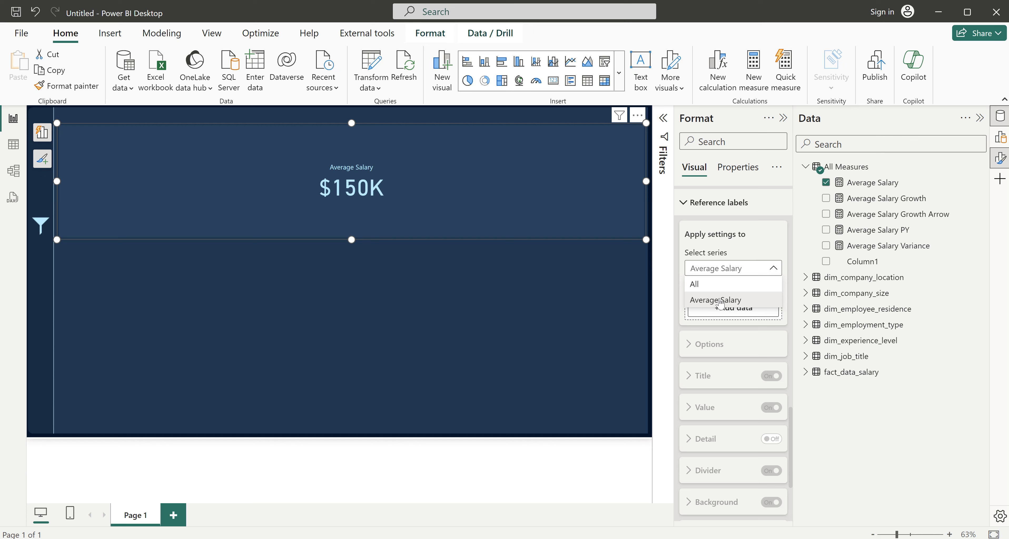
pyautogui.click(739, 270)
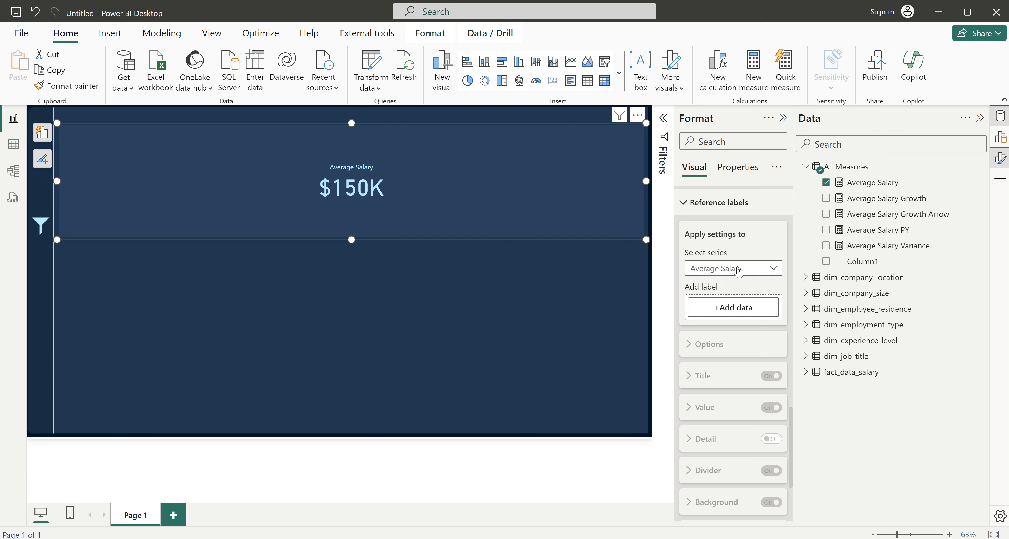
pyautogui.click(733, 311)
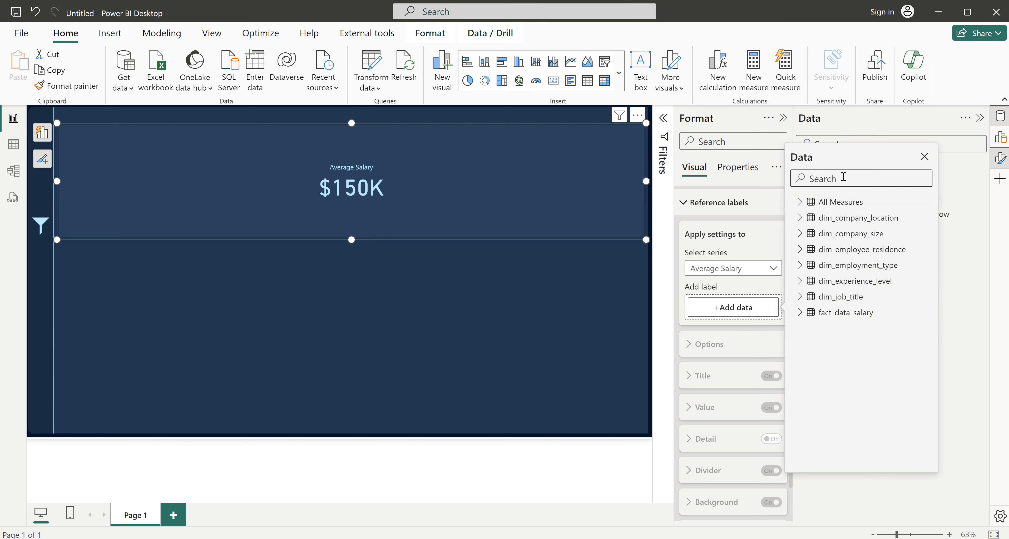
pyautogui.write('py')
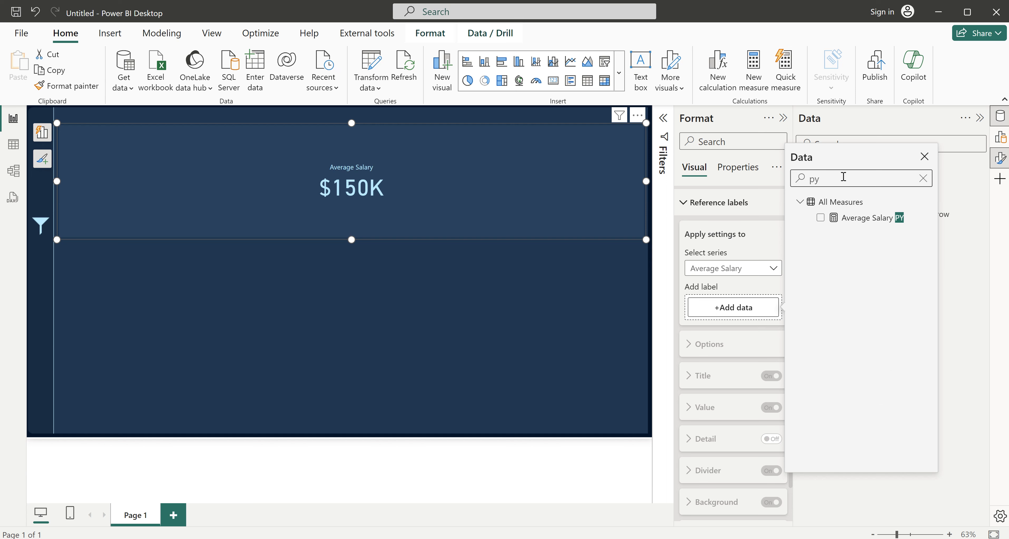
pyautogui.click(863, 220)
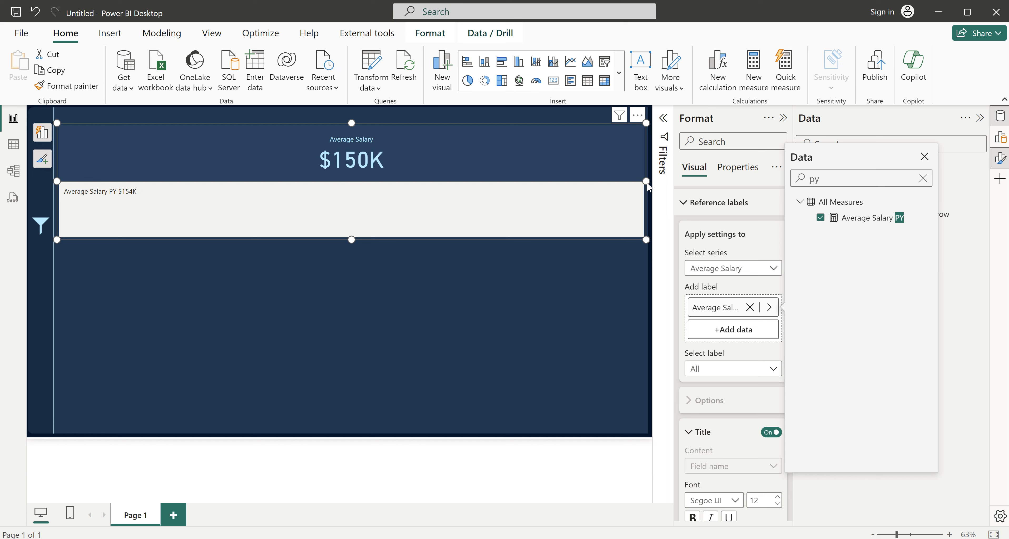
pyautogui.click(599, 264)
pyautogui.moveTo(646, 182); pyautogui.dragTo(170, 203)
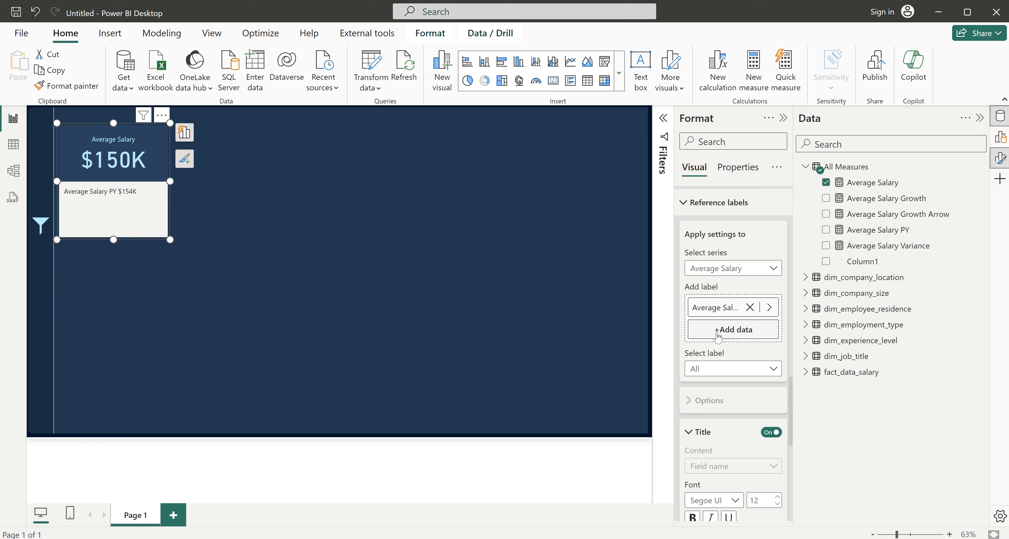
# - Select the Average Salary PY reference label and give its title the custom text "PY:"
pyautogui.click(720, 373)
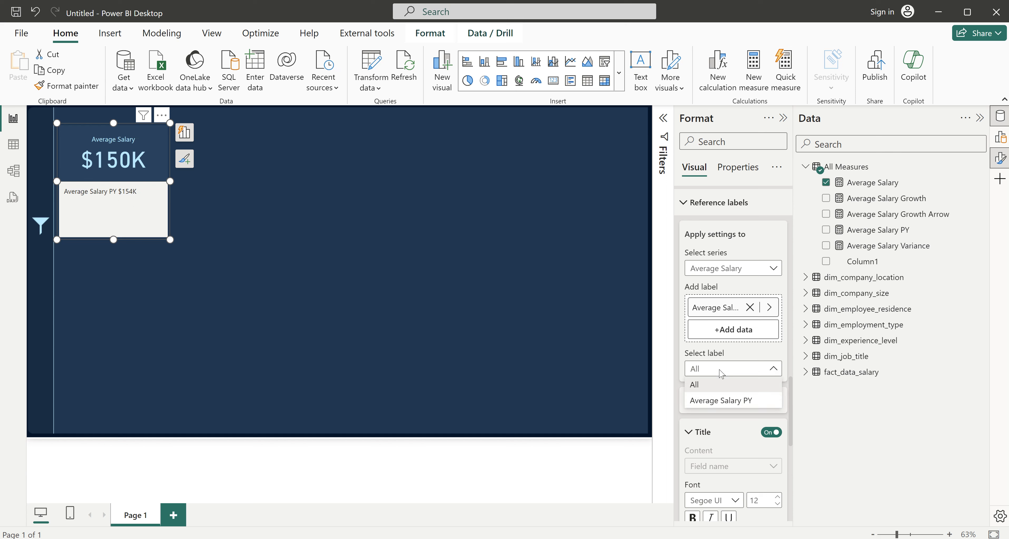
pyautogui.click(732, 401)
pyautogui.scroll(-1, 738, 459)
pyautogui.scroll(-3, 738, 461)
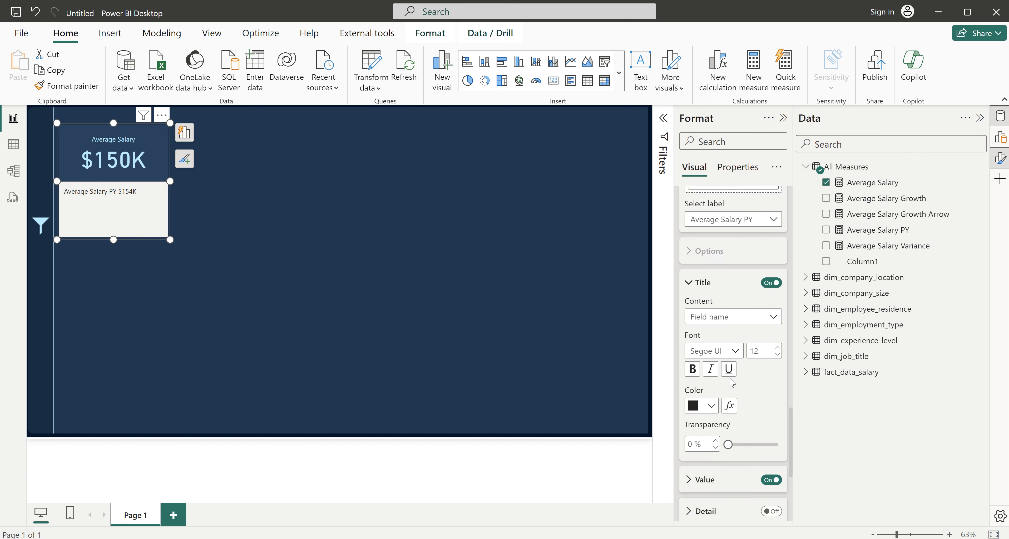
pyautogui.click(721, 316)
pyautogui.click(714, 332)
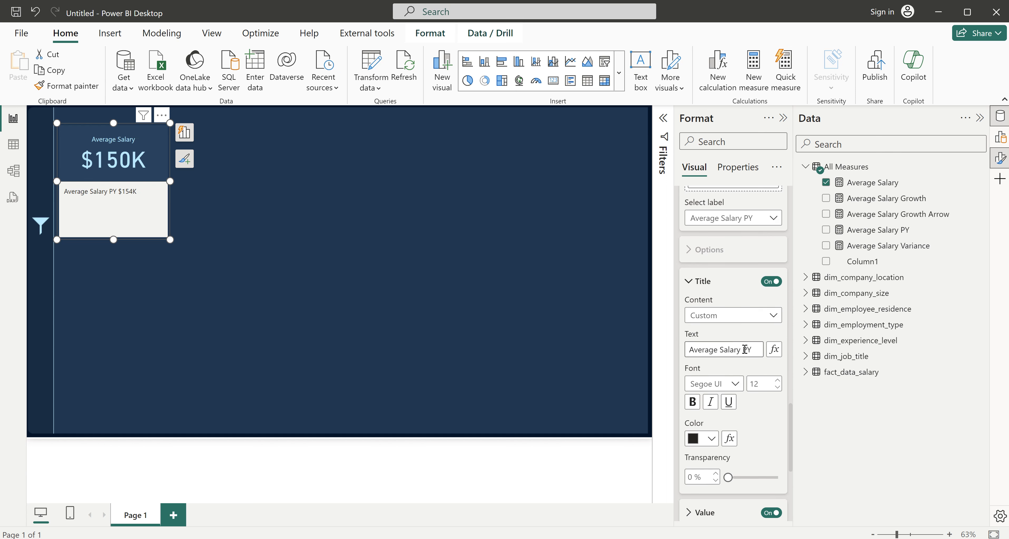
pyautogui.moveTo(744, 349); pyautogui.dragTo(653, 352)
pyautogui.press('BackSpace')
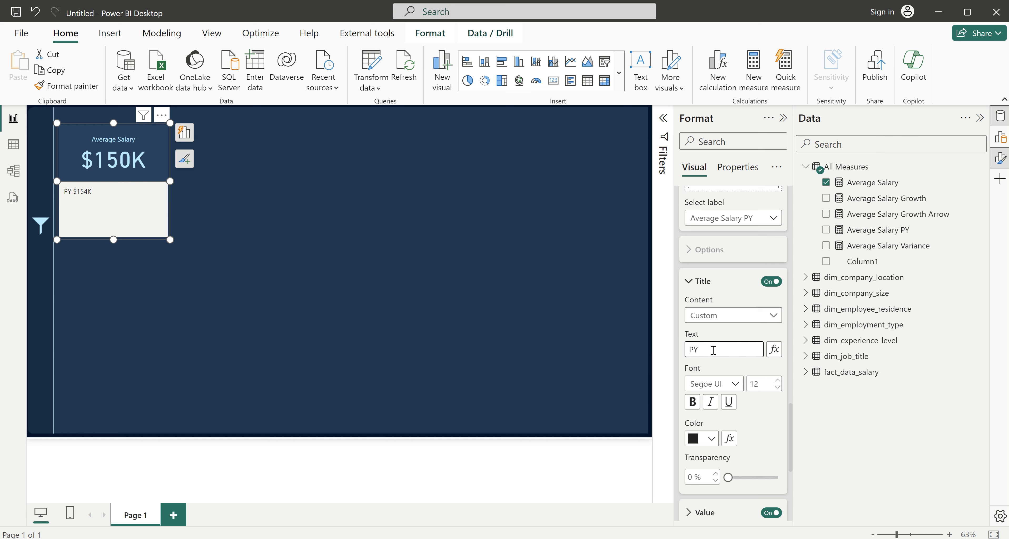
pyautogui.write(':')
# - Set the reference label title's colour to the recently used light blue #B6ECFF
pyautogui.scroll(-1, 721, 404)
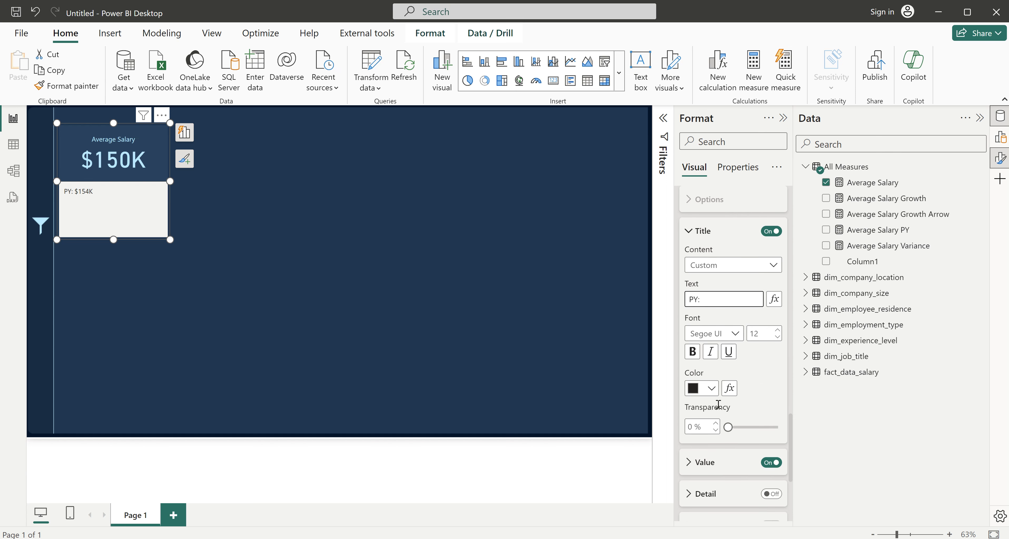
pyautogui.click(711, 388)
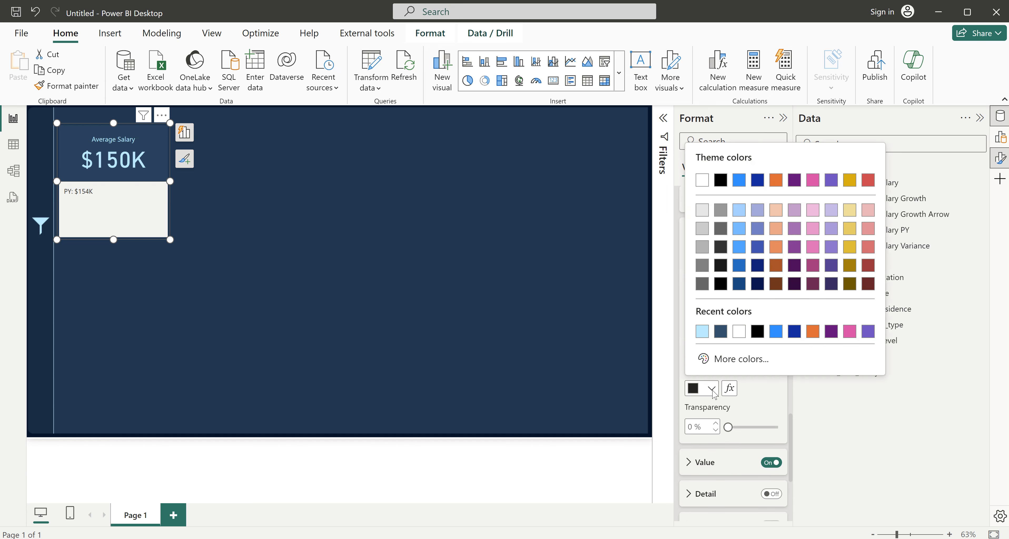
pyautogui.click(703, 333)
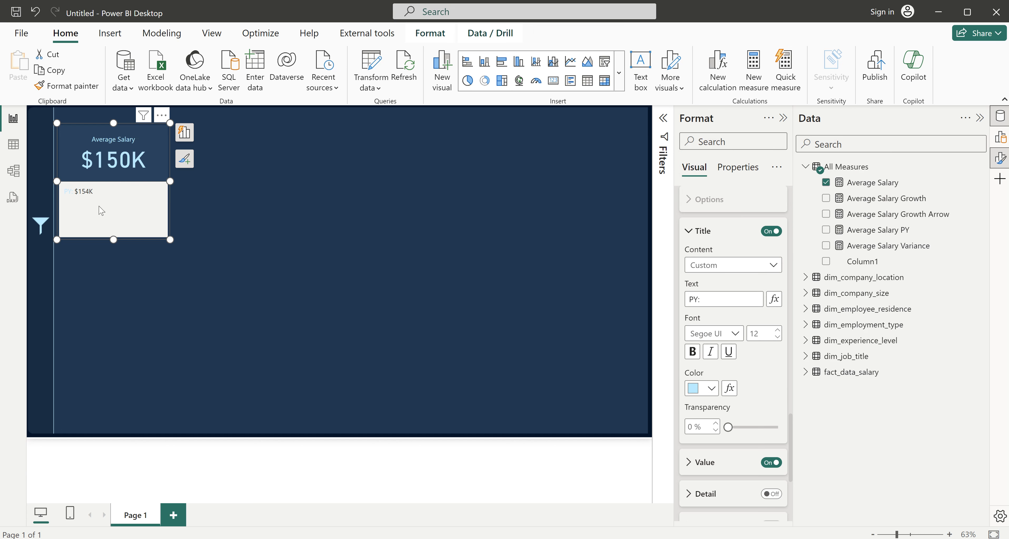
# - Make the Average Salary PY reference label's value bold and colour it with the recently used light blue
pyautogui.scroll(-3, 724, 352)
pyautogui.click(719, 372)
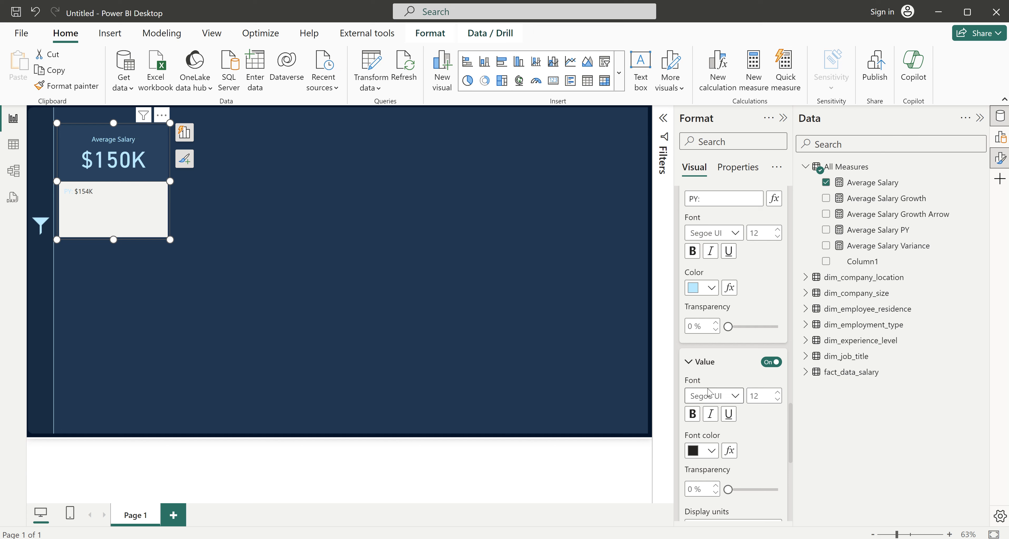
pyautogui.click(693, 414)
pyautogui.click(711, 451)
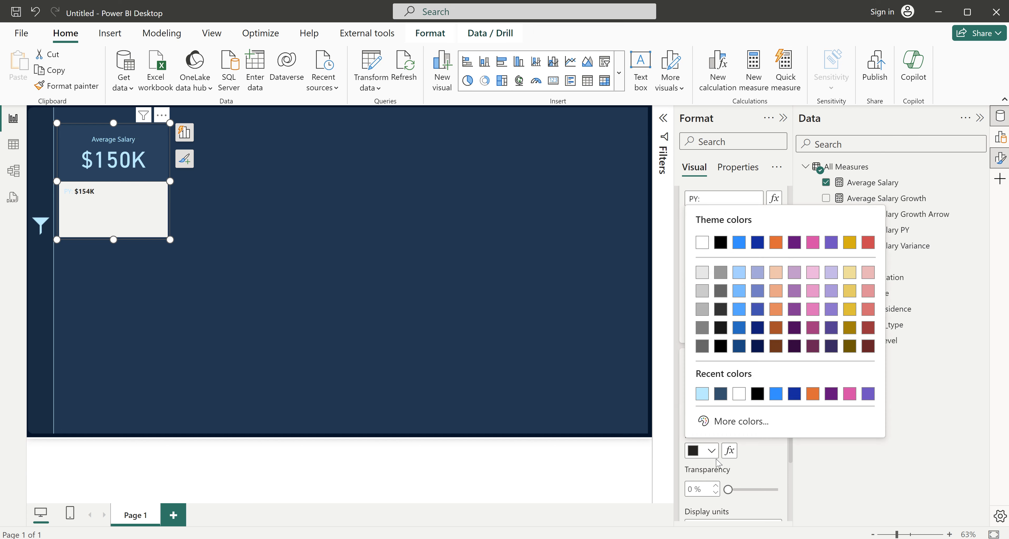
pyautogui.click(702, 393)
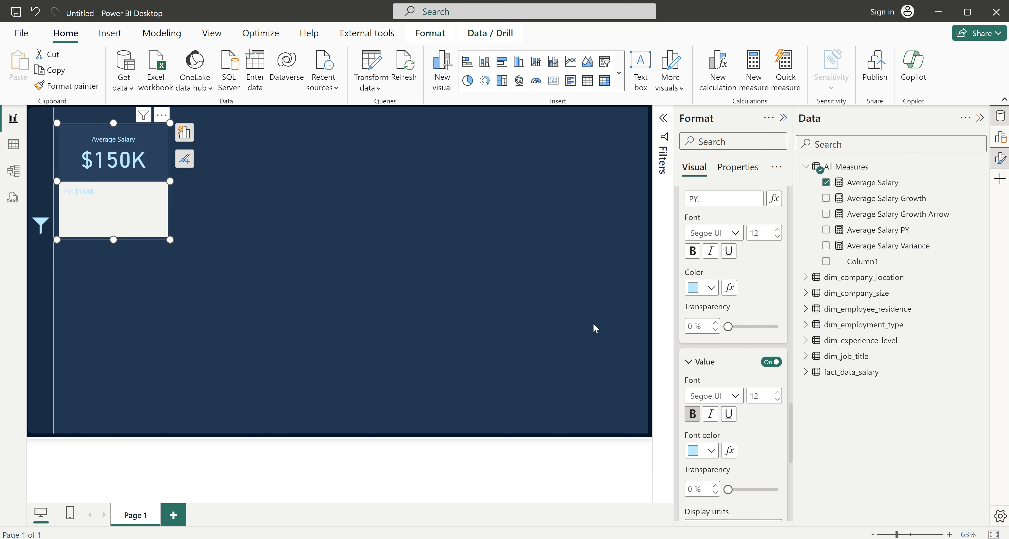
# - Apply reference label settings to all series and set the background to the recently used dark blue with 50% transparency
pyautogui.scroll(-6, 771, 449)
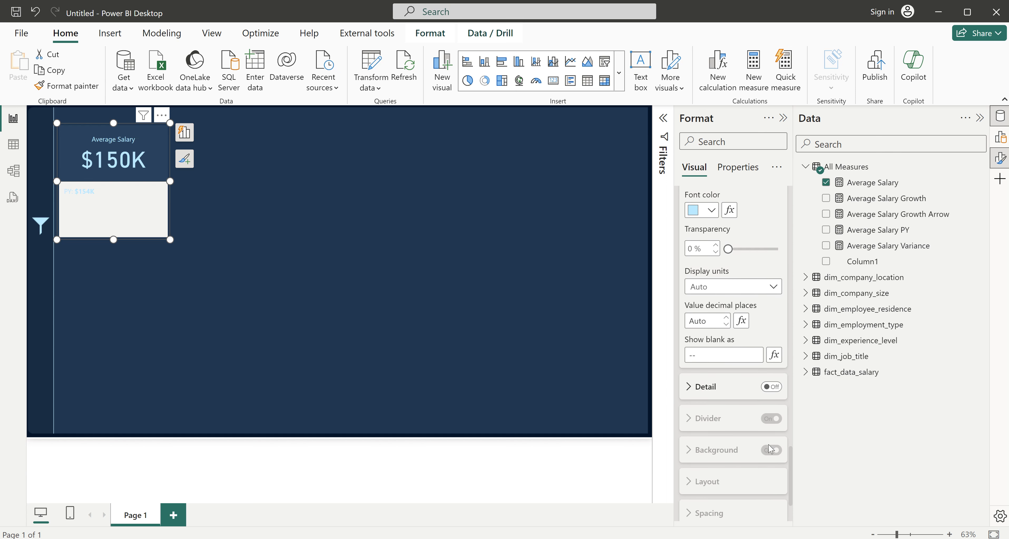
pyautogui.scroll(4, 769, 443)
pyautogui.scroll(-4, 767, 431)
pyautogui.scroll(4, 765, 422)
pyautogui.scroll(8, 764, 422)
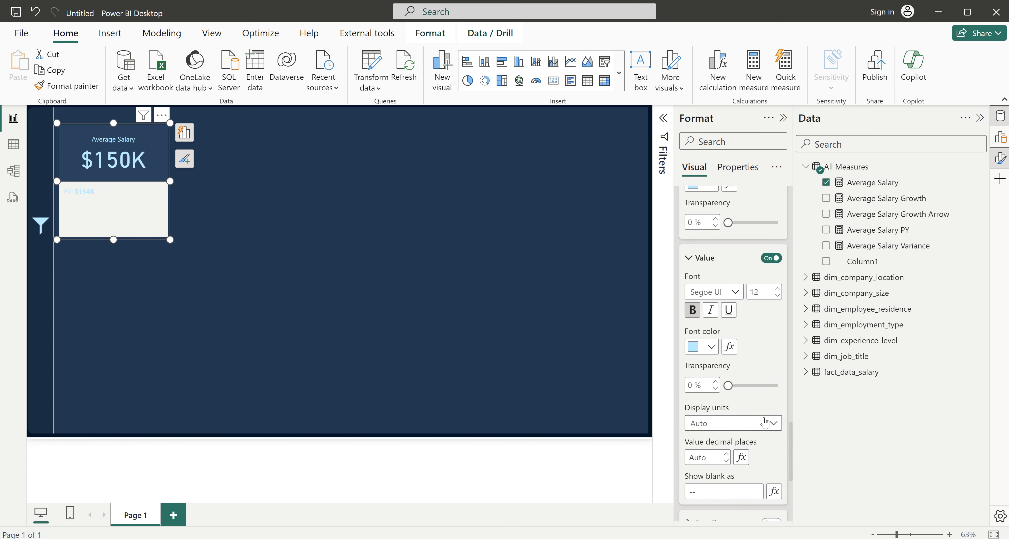
pyautogui.scroll(6, 765, 422)
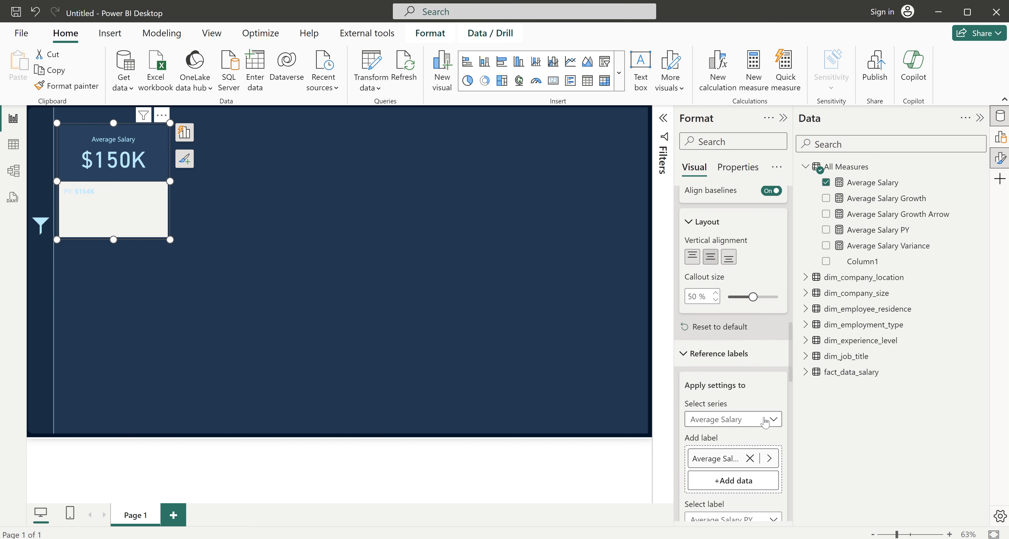
pyautogui.scroll(-3, 764, 423)
pyautogui.scroll(-3, 765, 421)
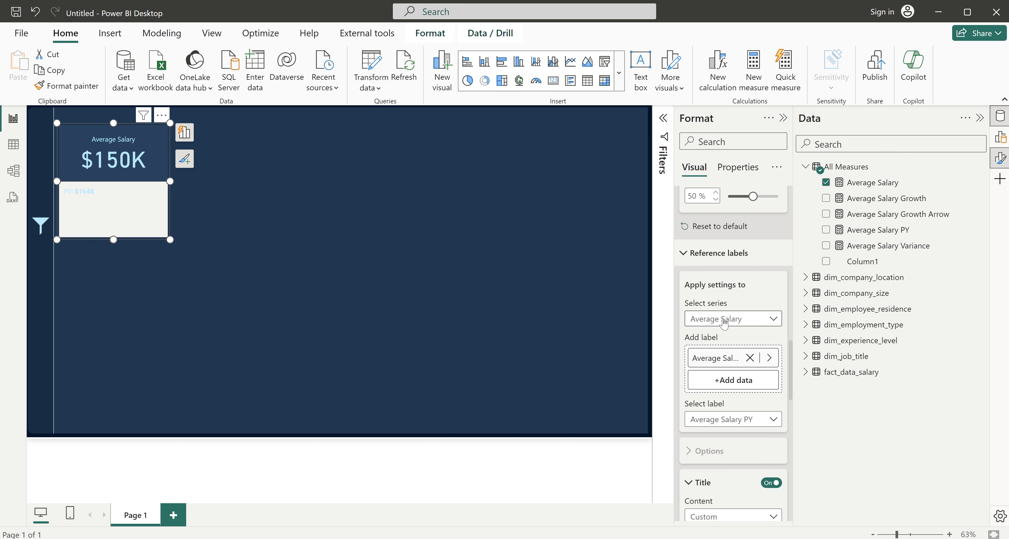
pyautogui.scroll(-14, 711, 334)
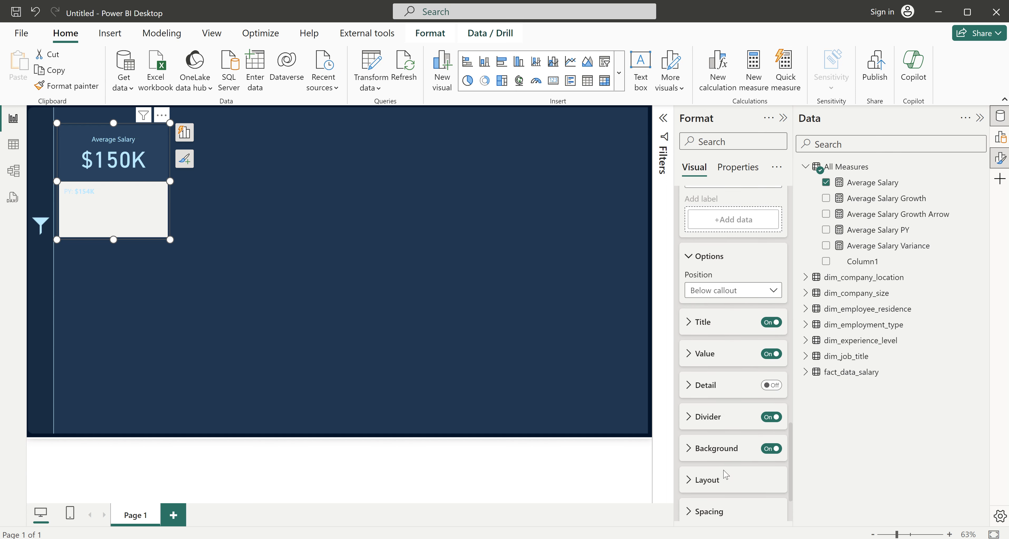
pyautogui.click(725, 367)
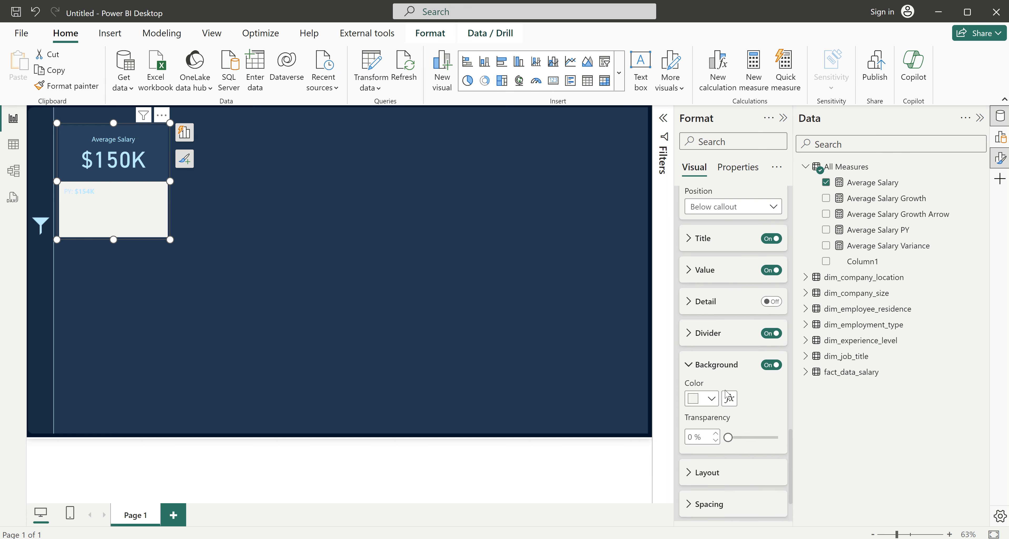
pyautogui.click(711, 398)
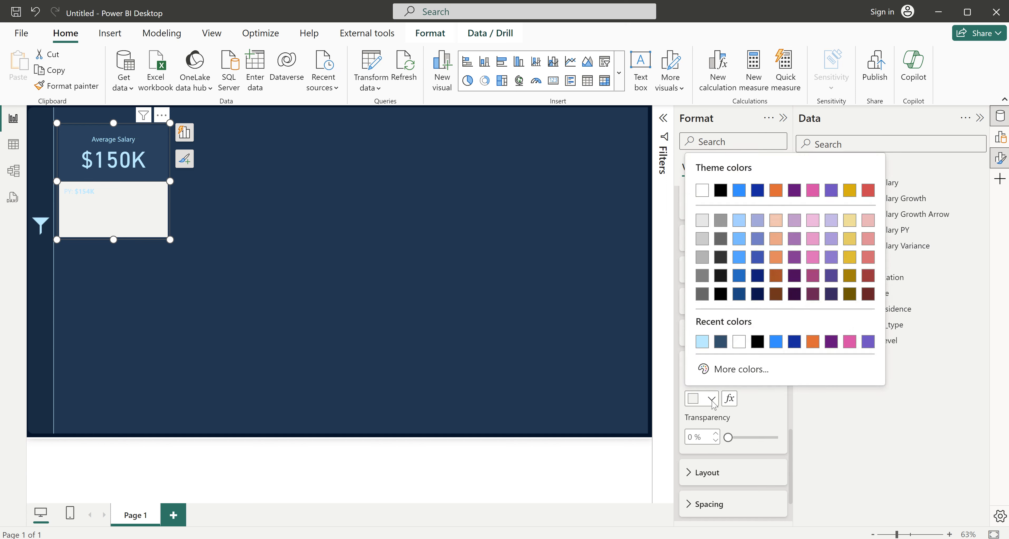
pyautogui.click(721, 344)
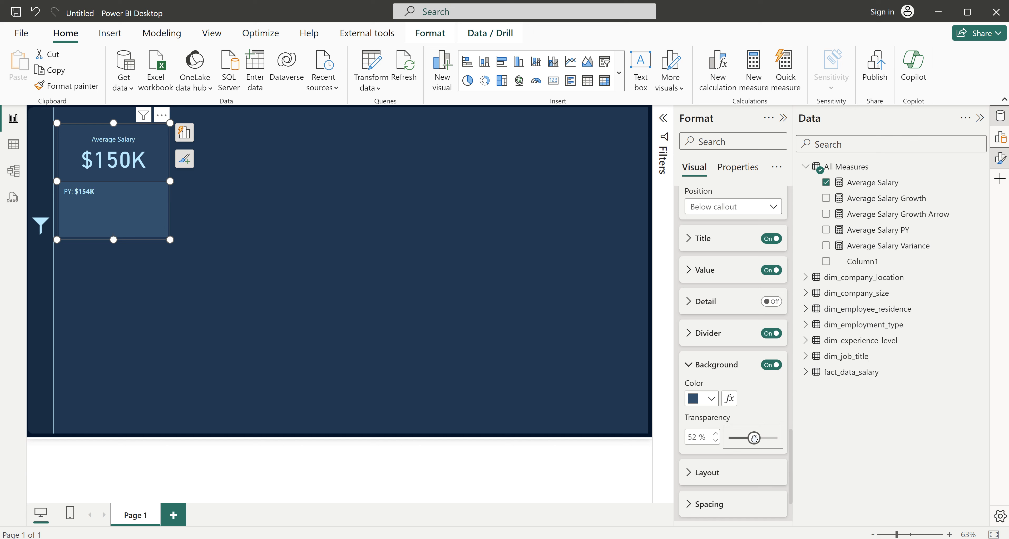
pyautogui.click(715, 441)
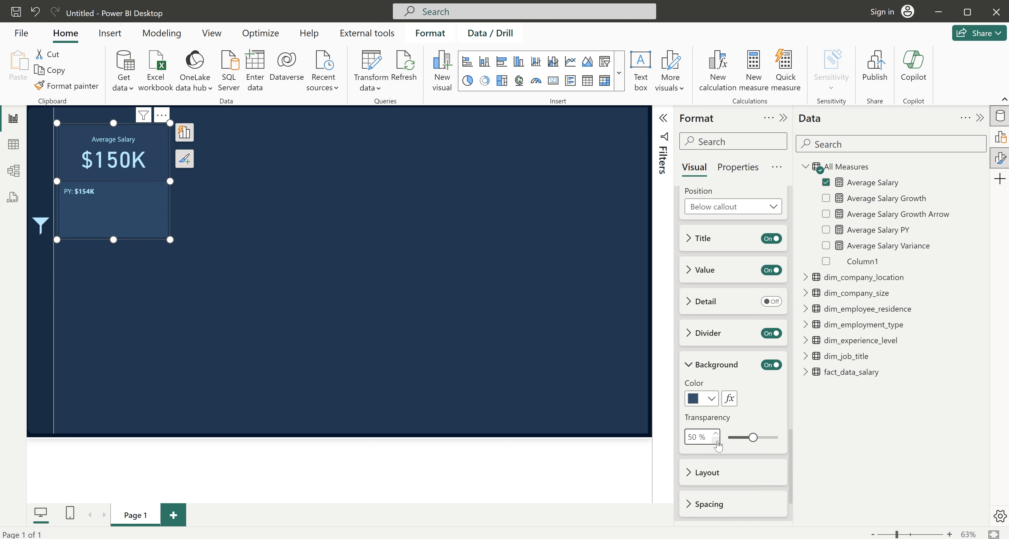
pyautogui.click(709, 362)
# - Apply the callout value settings to the Average Salary series
pyautogui.scroll(6, 706, 358)
pyautogui.scroll(10, 706, 357)
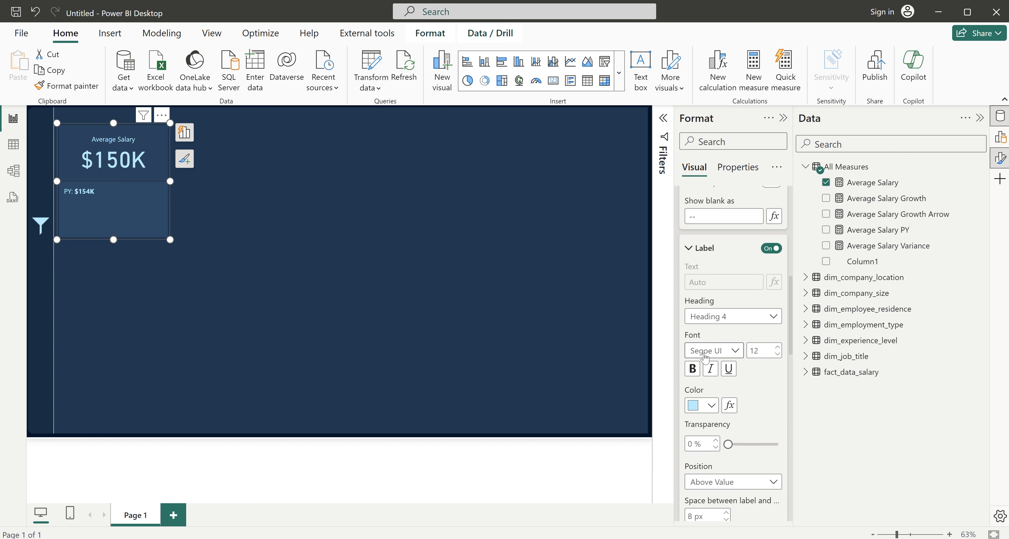
pyautogui.scroll(3, 705, 357)
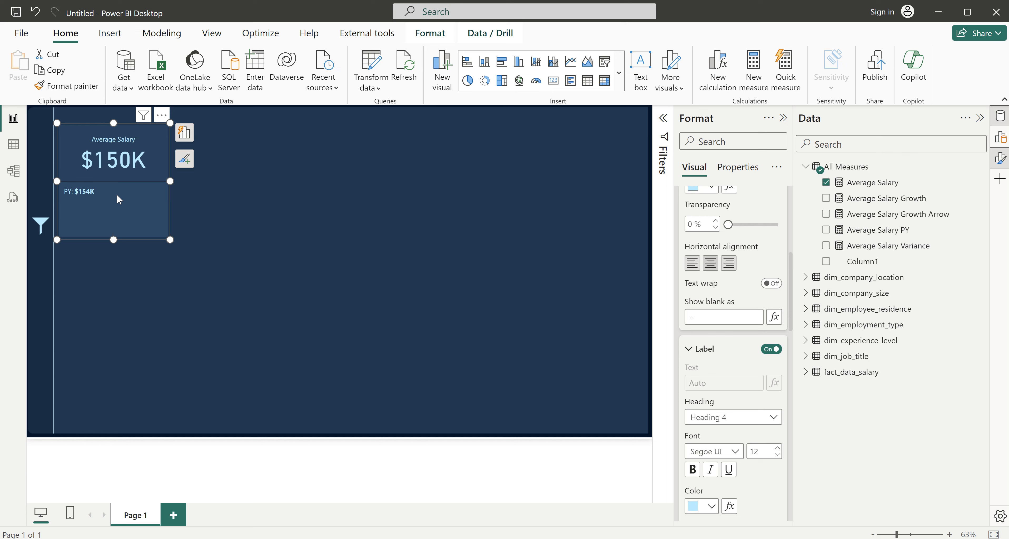
pyautogui.scroll(6, 723, 391)
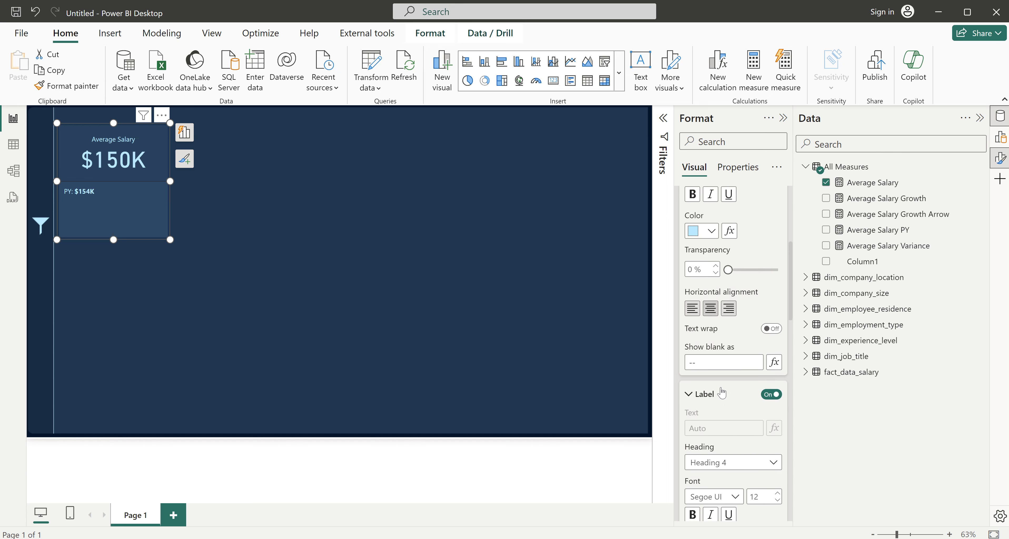
pyautogui.click(708, 319)
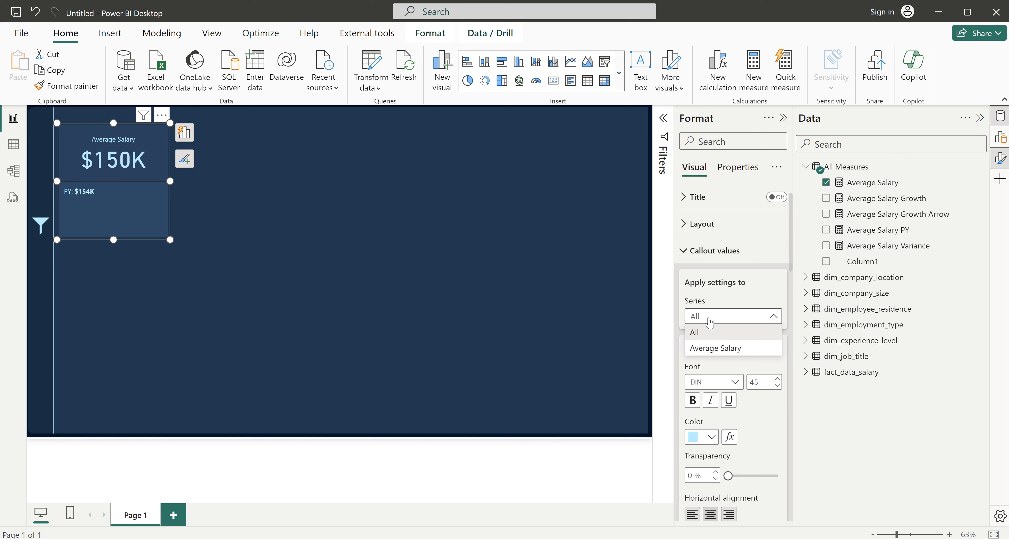
pyautogui.click(717, 367)
# - Turn on the detail for the reference labels and expand its settings
pyautogui.scroll(-10, 757, 451)
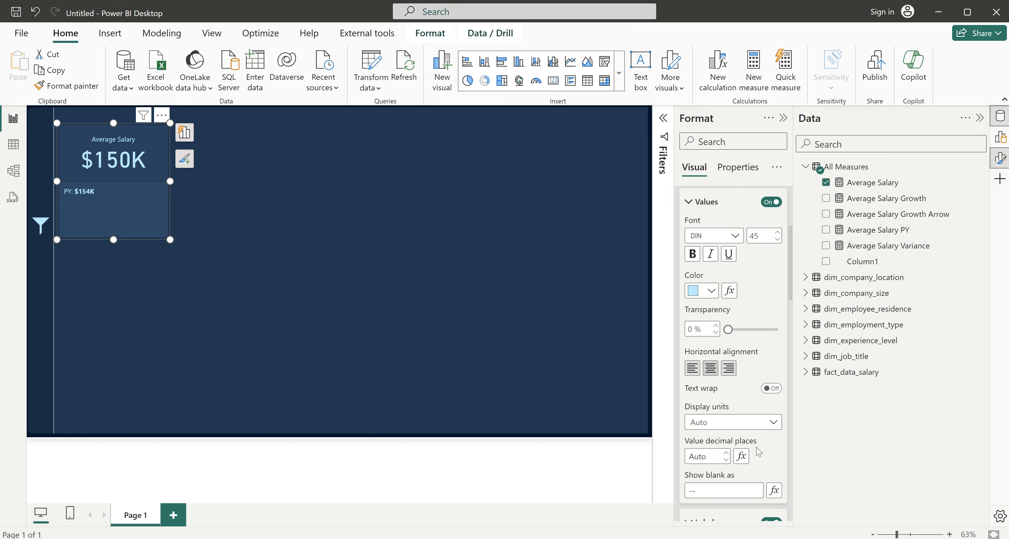
pyautogui.scroll(-10, 757, 452)
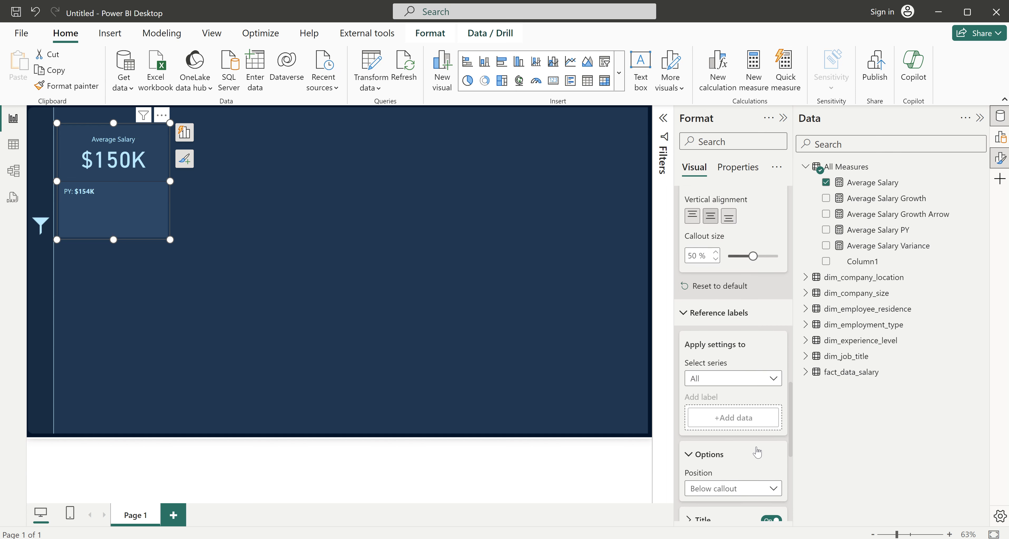
pyautogui.scroll(-5, 748, 473)
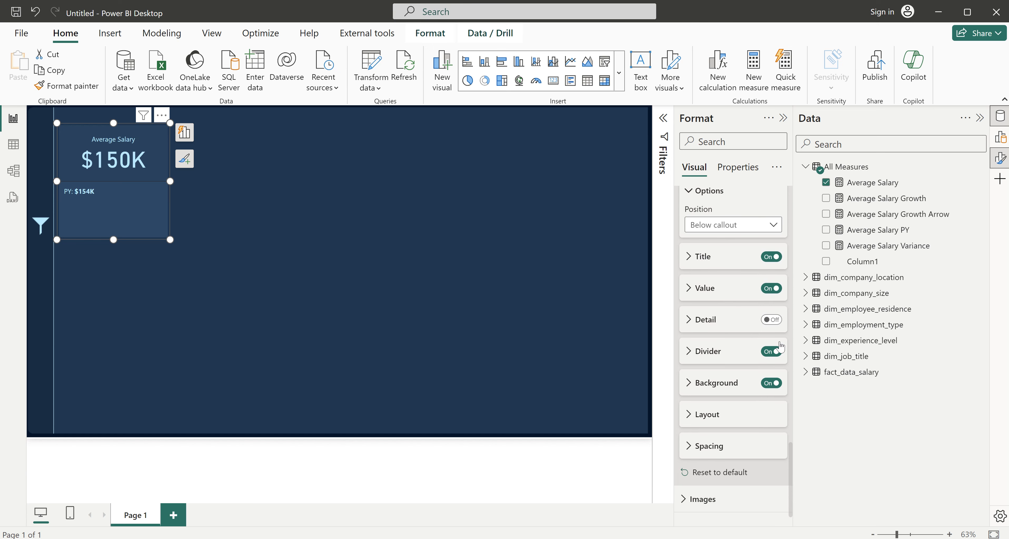
pyautogui.click(715, 325)
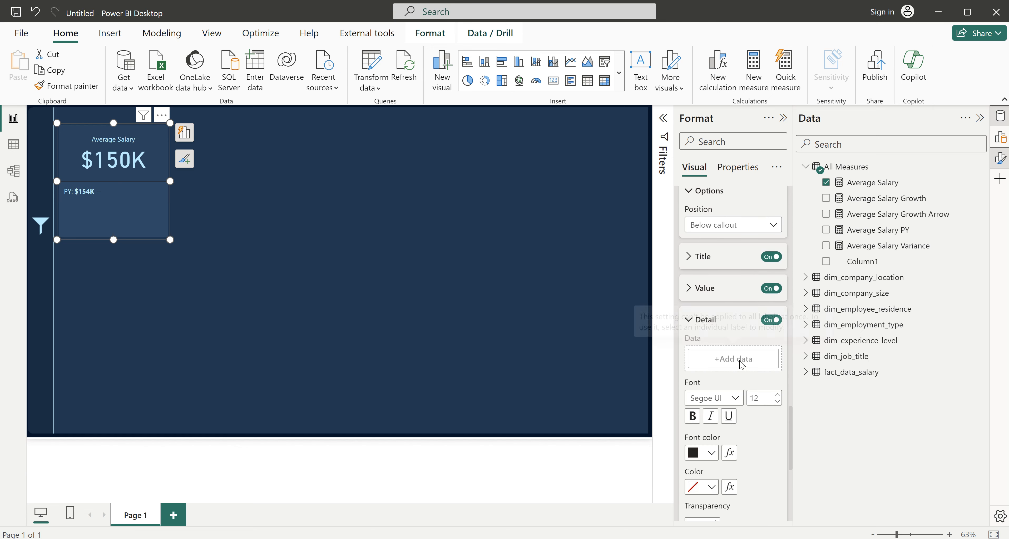
# - Add the Average Salary Growth Arrow measure as the detail of the Average Salary series' reference label
pyautogui.scroll(1, 741, 388)
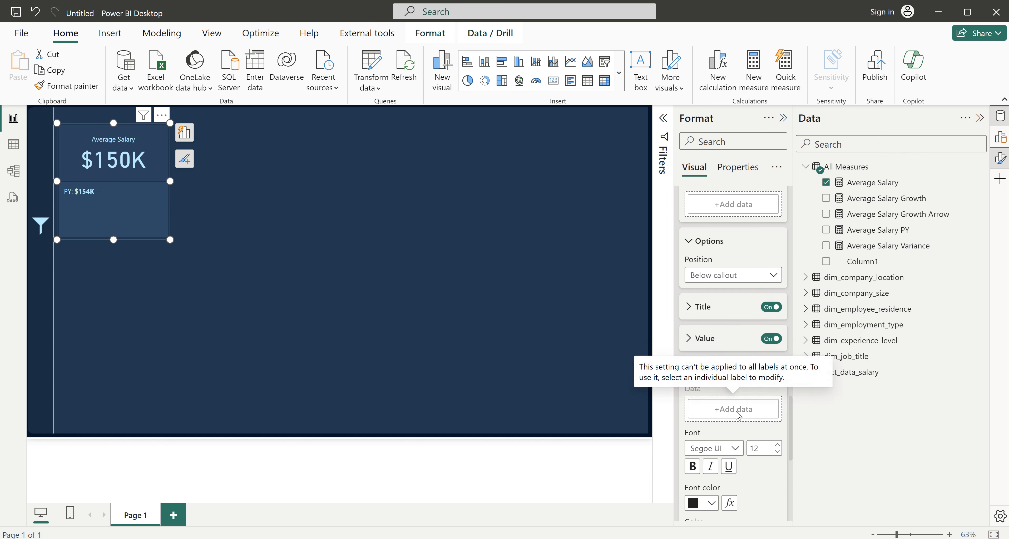
pyautogui.scroll(5, 731, 412)
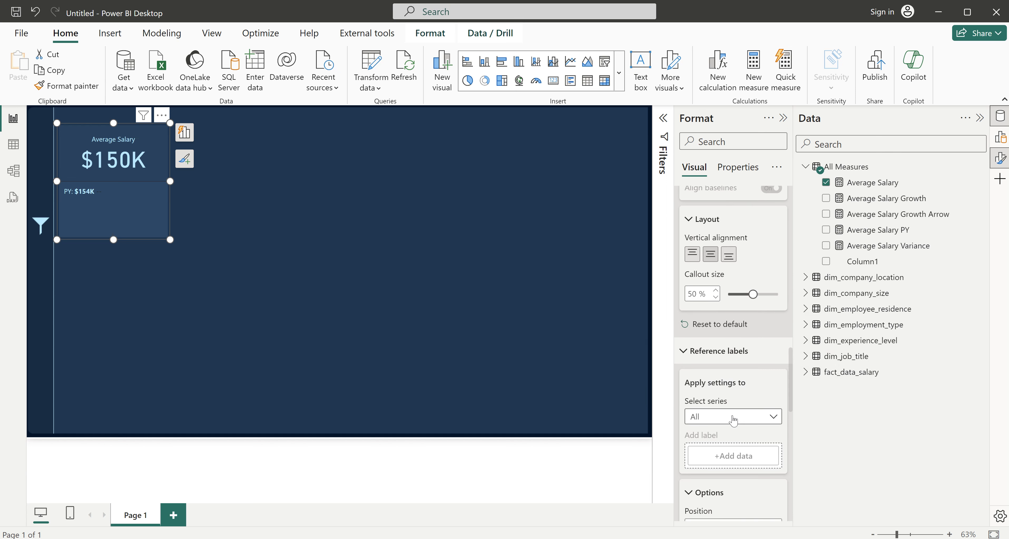
pyautogui.click(727, 417)
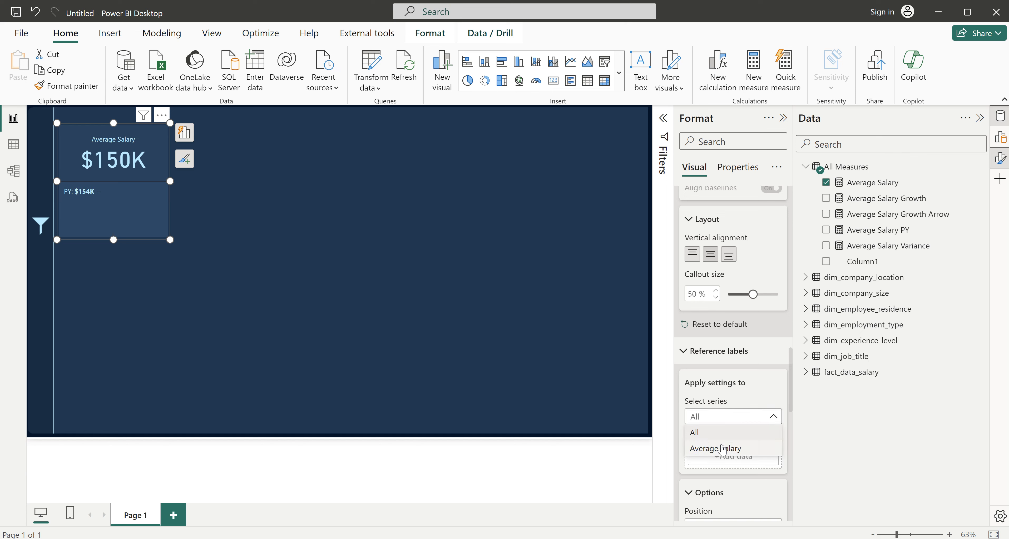
pyautogui.scroll(-7, 720, 451)
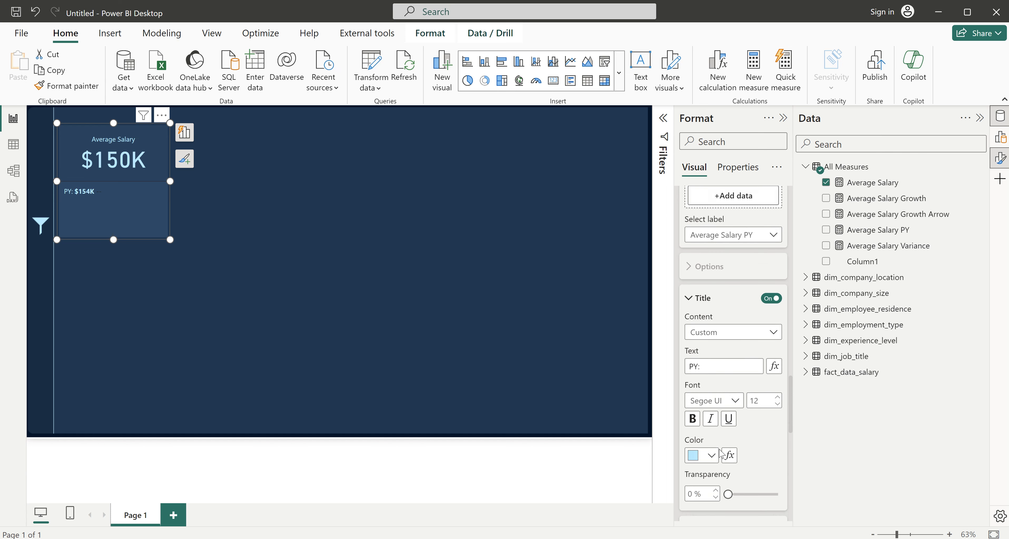
pyautogui.scroll(-3, 719, 453)
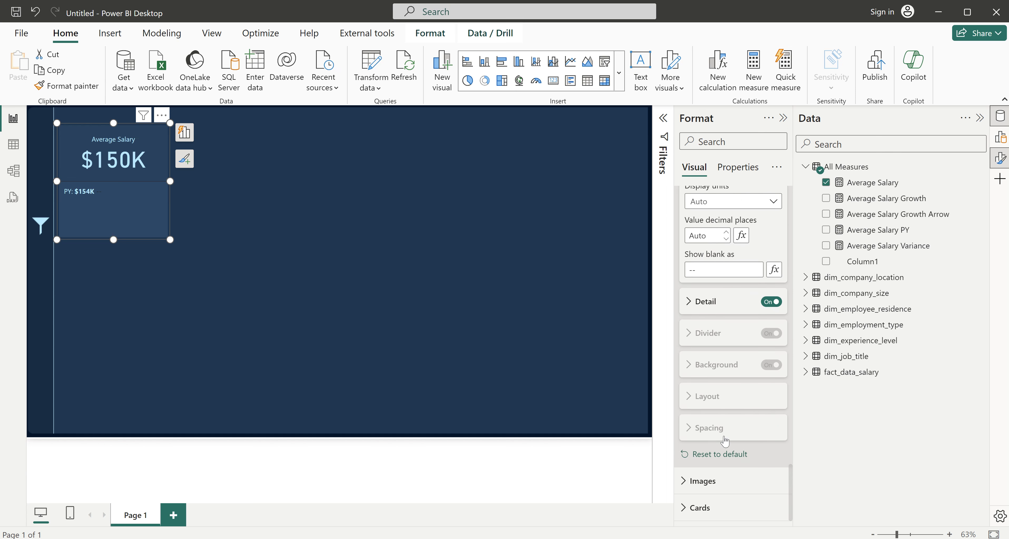
pyautogui.click(720, 304)
pyautogui.click(740, 342)
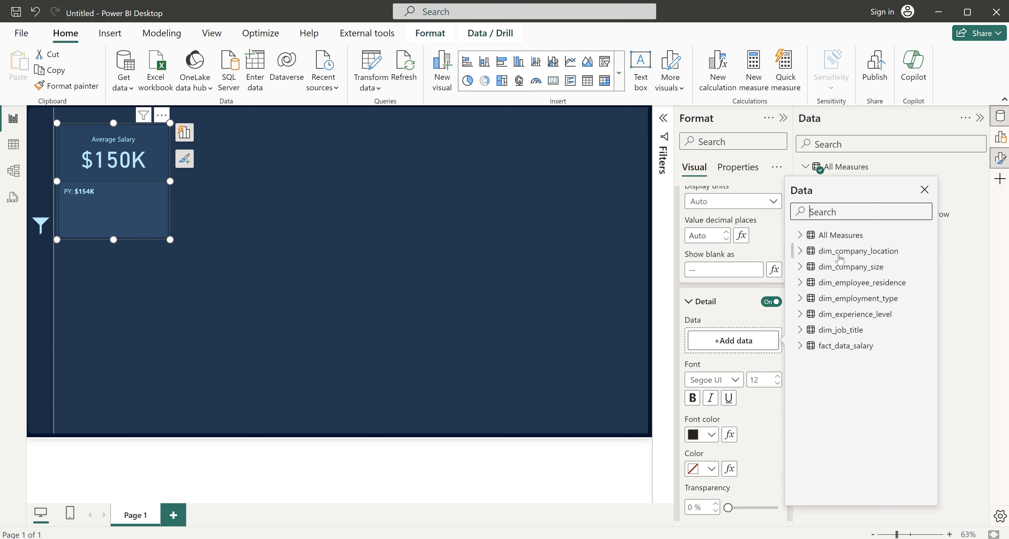
pyautogui.write('gro')
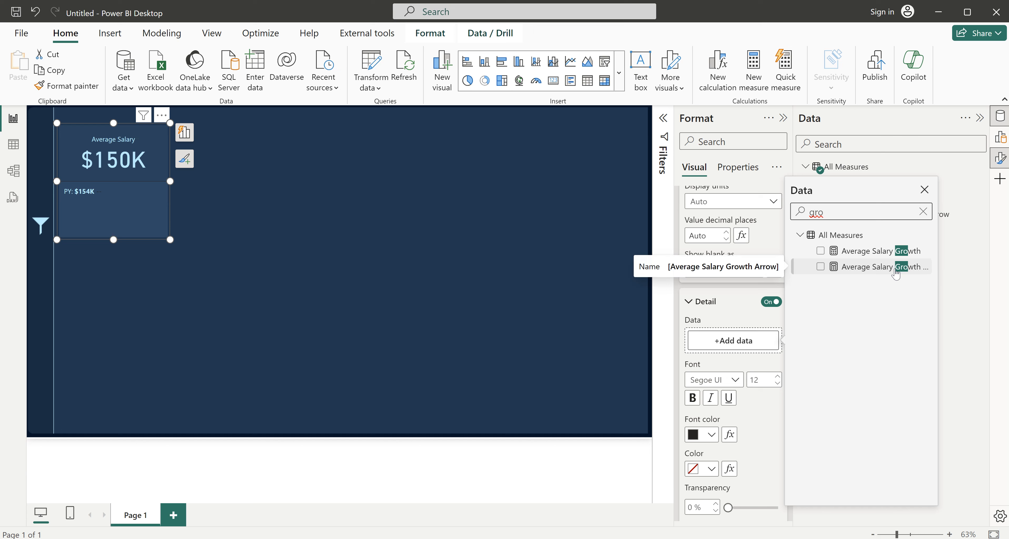
pyautogui.click(849, 269)
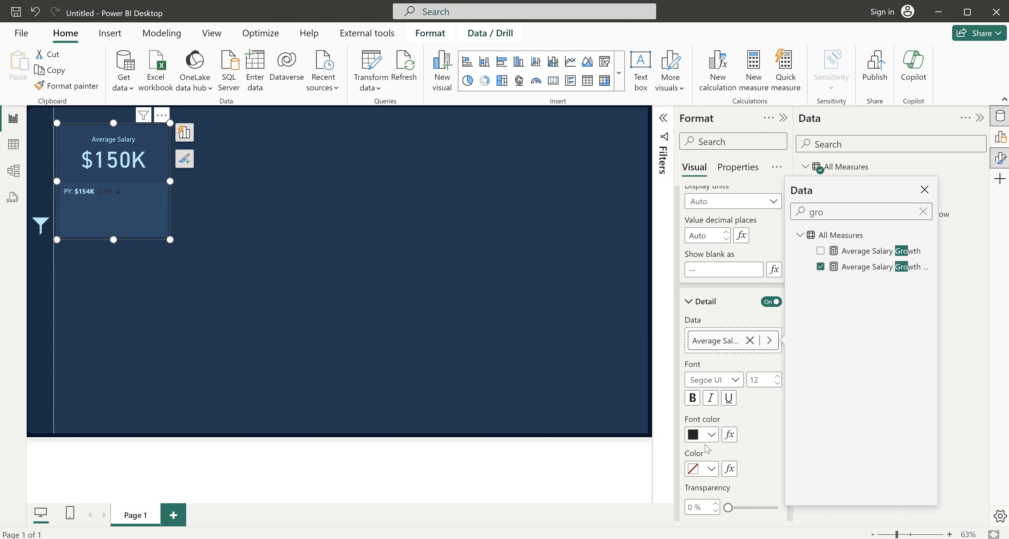
# - Set the reference label detail's font colour to the recently used light blue and deselect the card
pyautogui.click(711, 438)
pyautogui.click(721, 379)
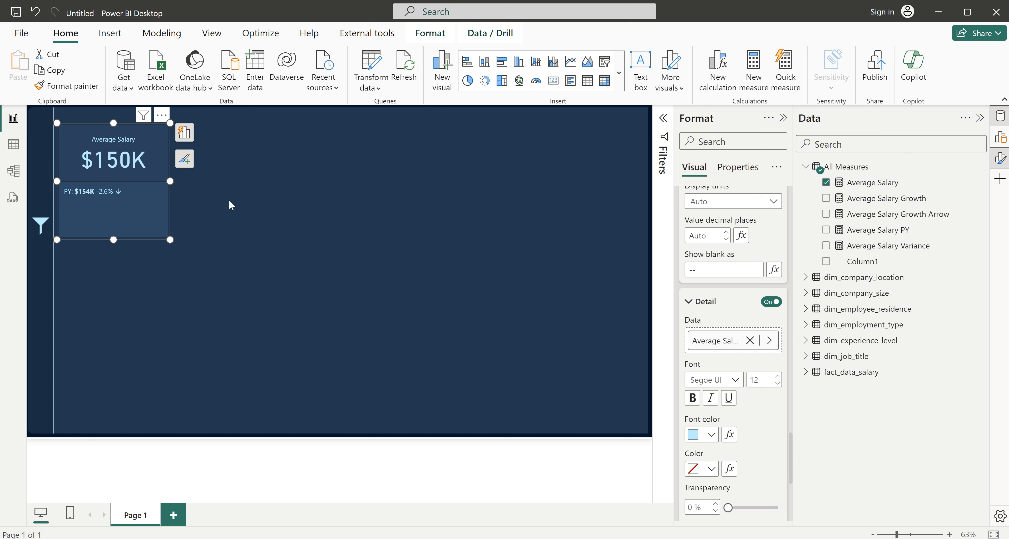
pyautogui.click(370, 201)
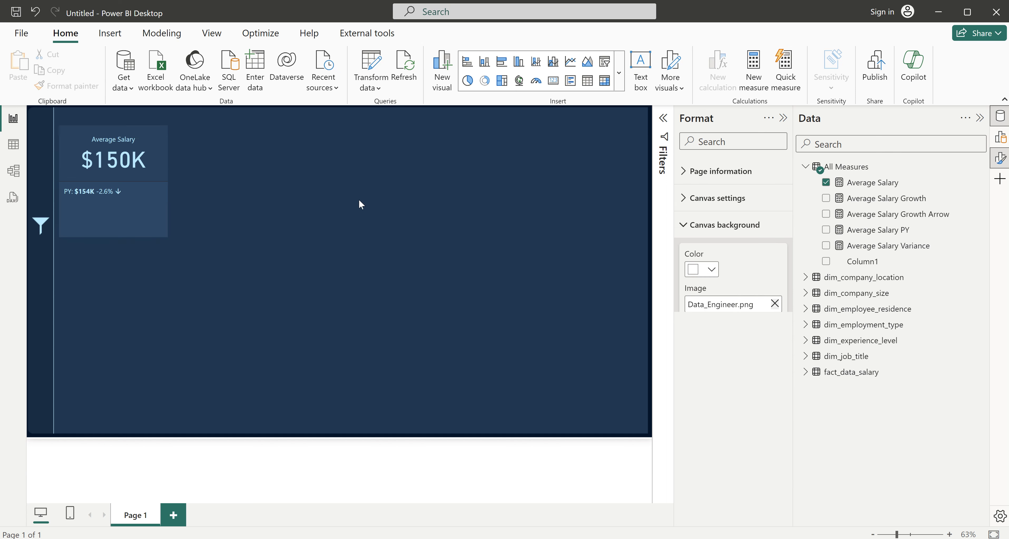
# - Reduce the Average Salary card's height by about a third and compare it with the finished card in Data_Engineer_Salary_Dashboard
pyautogui.click(113, 236)
pyautogui.moveTo(114, 239); pyautogui.dragTo(114, 202)
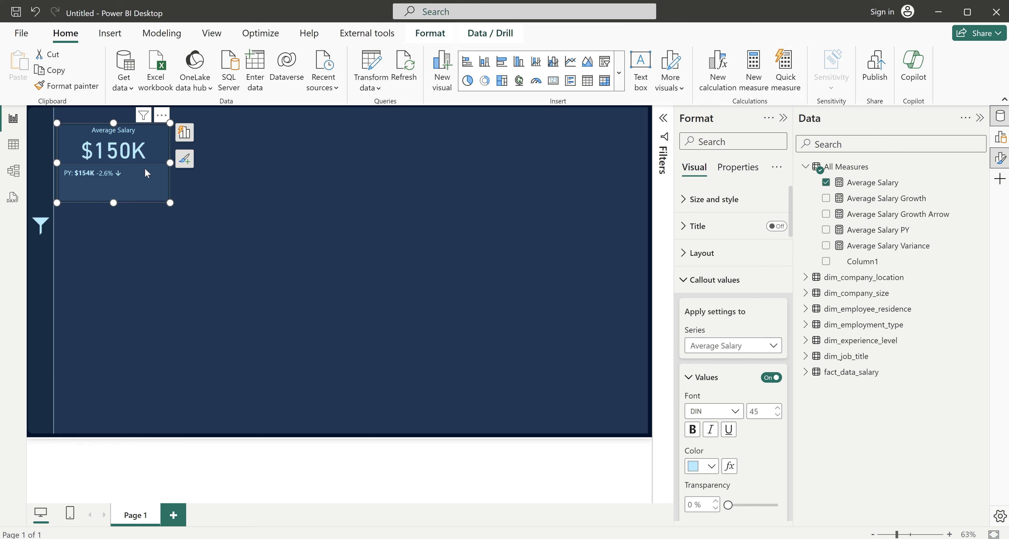
pyautogui.click(603, 514)
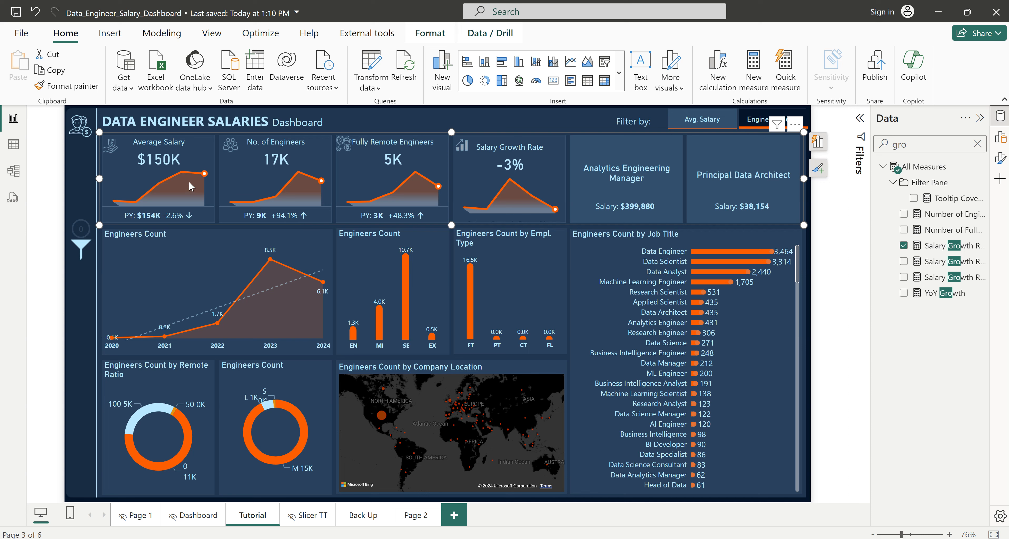
pyautogui.moveTo(665, 538)
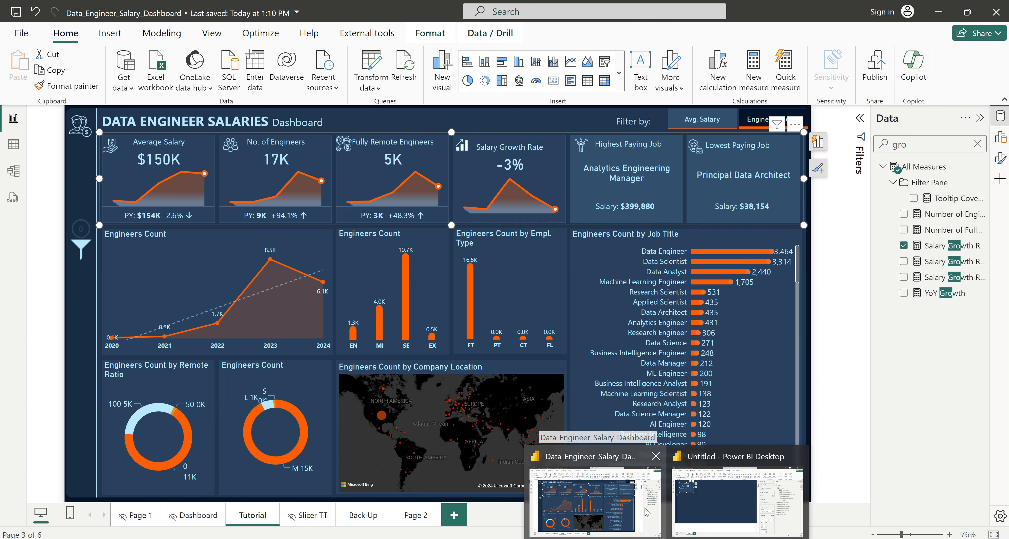
pyautogui.click(735, 506)
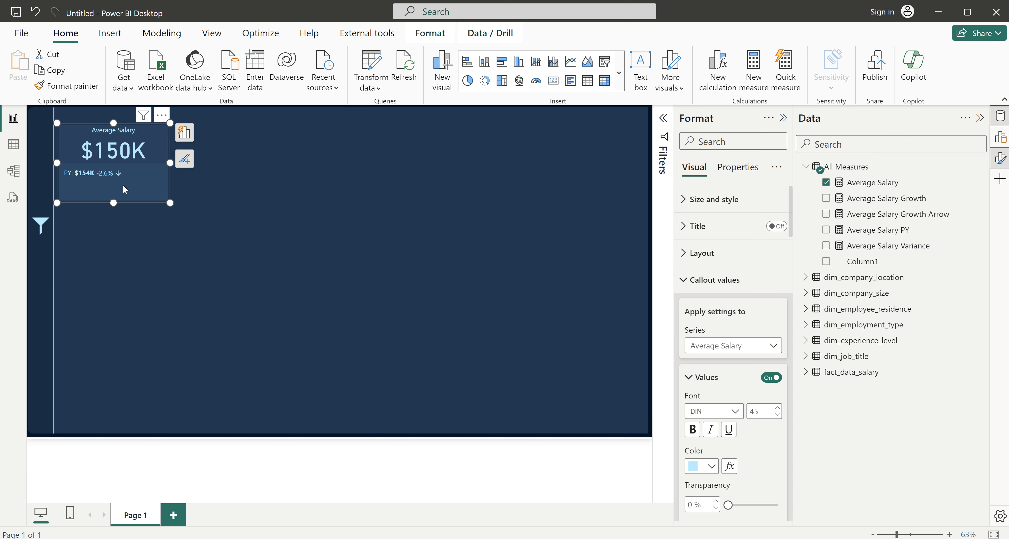
# - Review the Average Salary and Average Salary Growth formulas and compare the card with the finished KPI cards in Data_Engineer_Salary_Dashboard
pyautogui.click(873, 184)
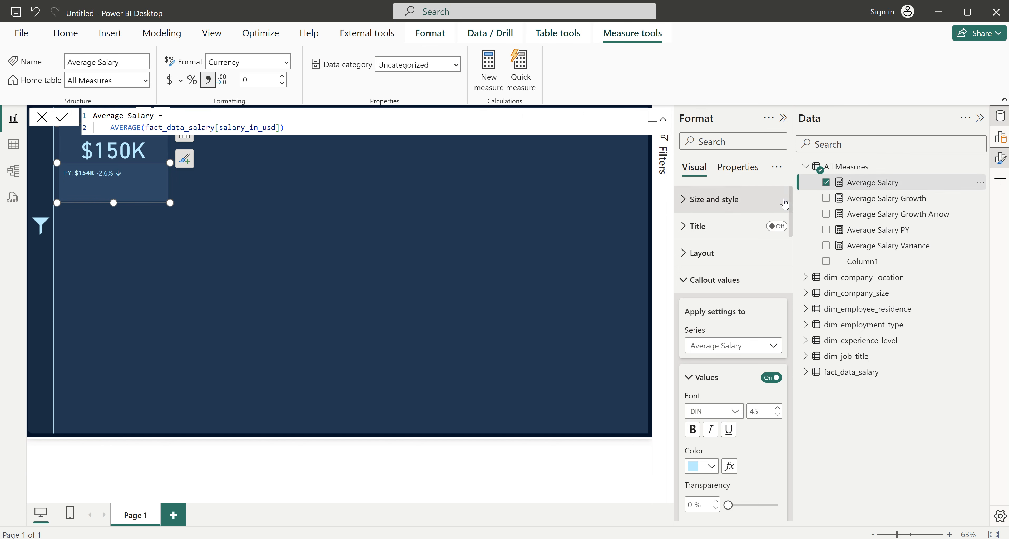
pyautogui.click(886, 198)
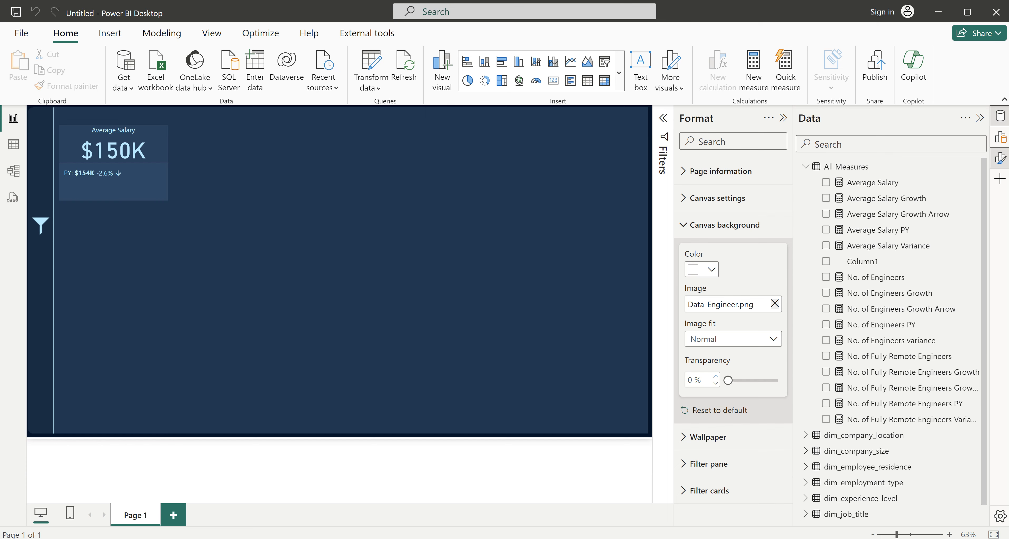
pyautogui.click(585, 517)
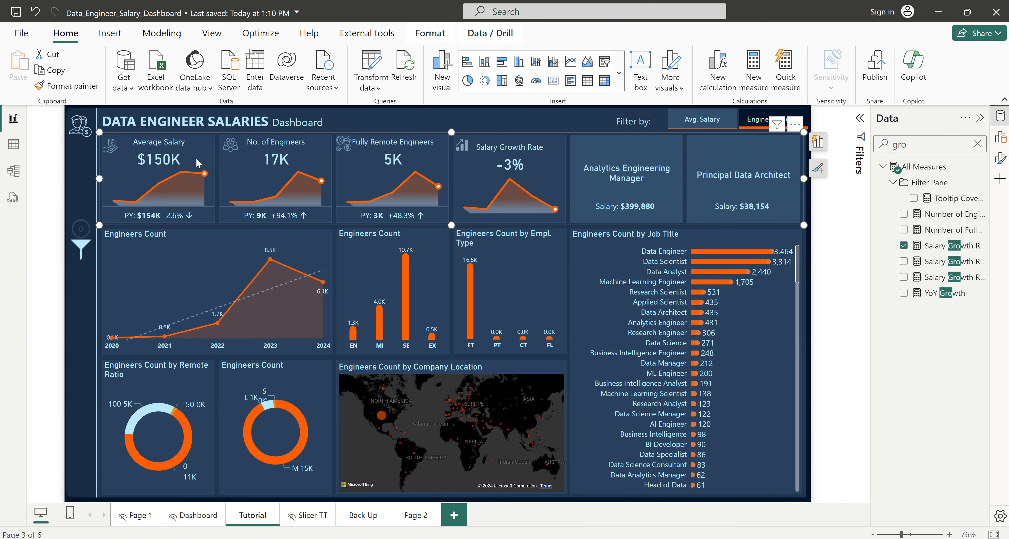
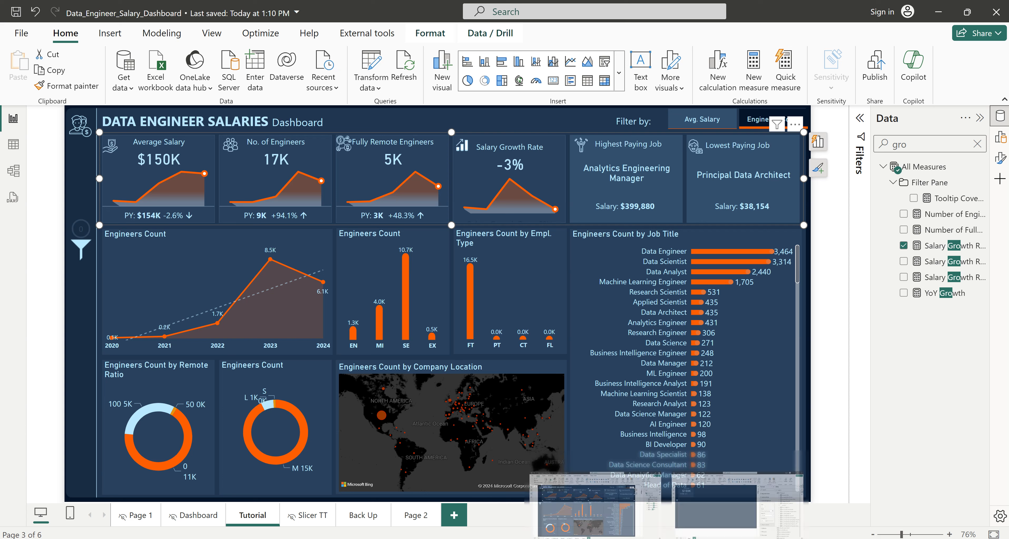
pyautogui.click(705, 493)
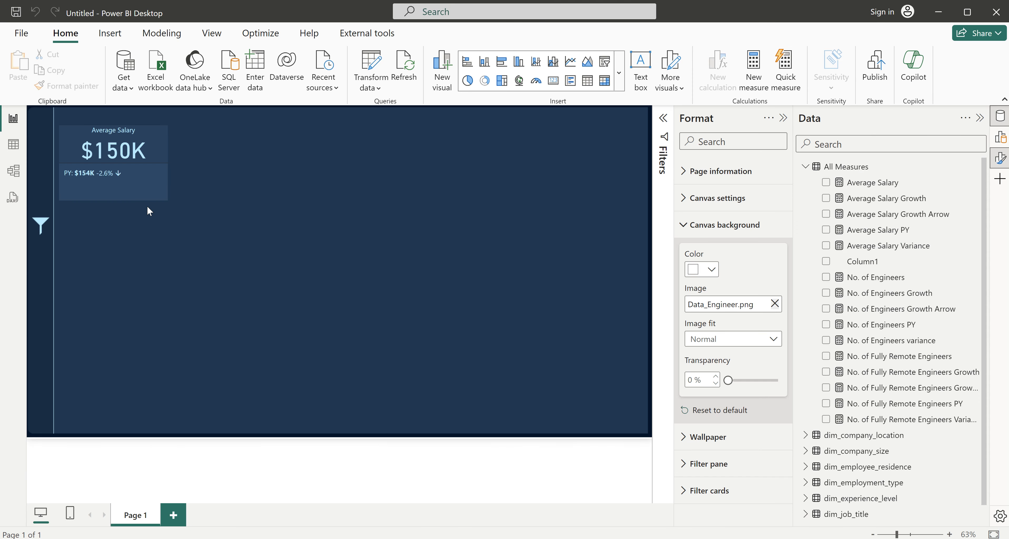
# - Examine the formulas of the Average Salary, No. of Engineers, No. of Engineers PY and No. of Engineers Growth measures
pyautogui.click(874, 184)
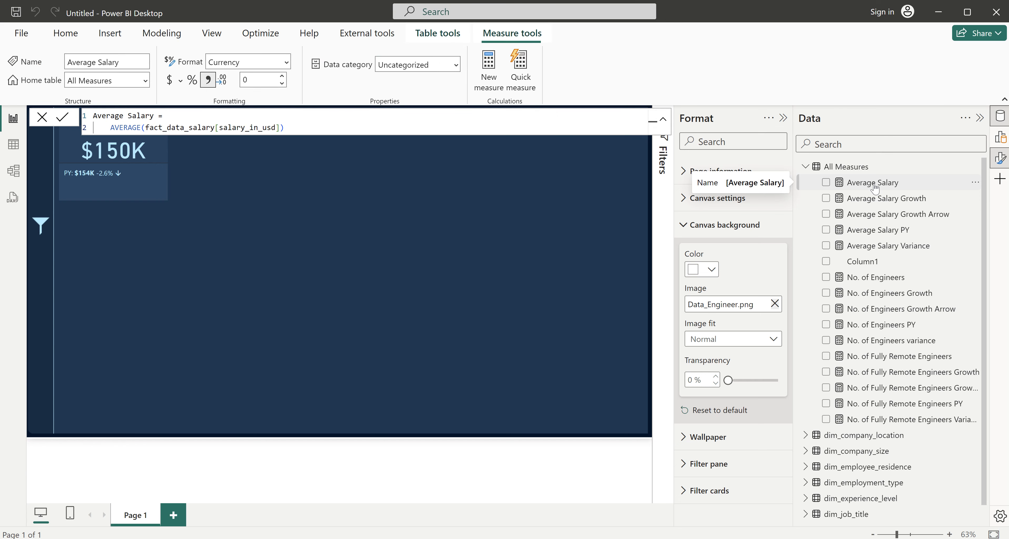
pyautogui.click(873, 277)
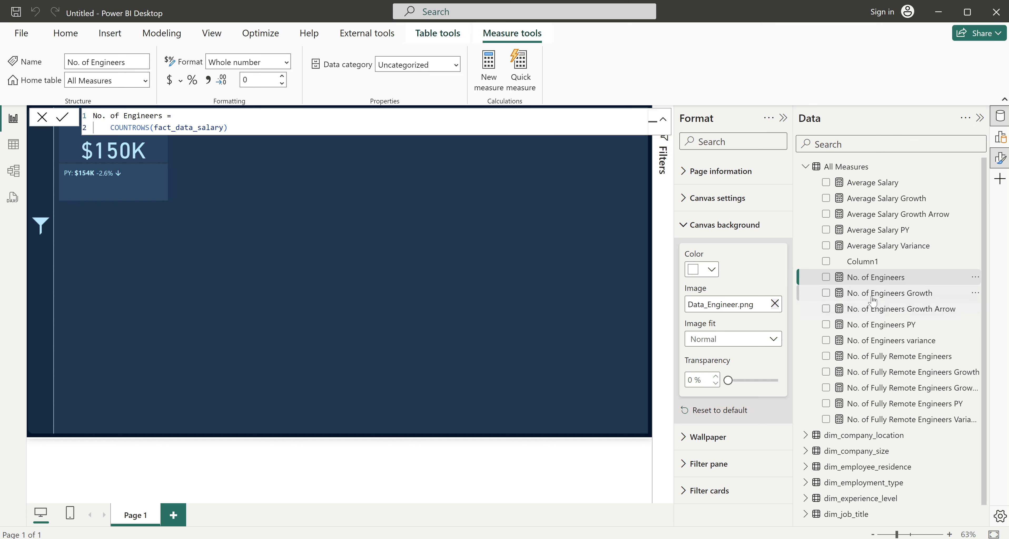
pyautogui.click(880, 328)
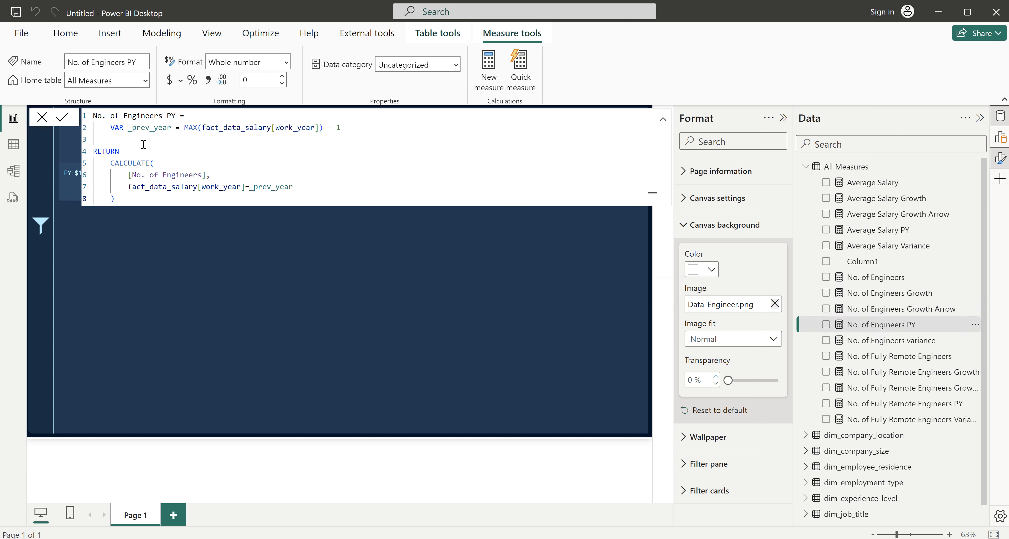
pyautogui.moveTo(346, 133); pyautogui.dragTo(111, 127)
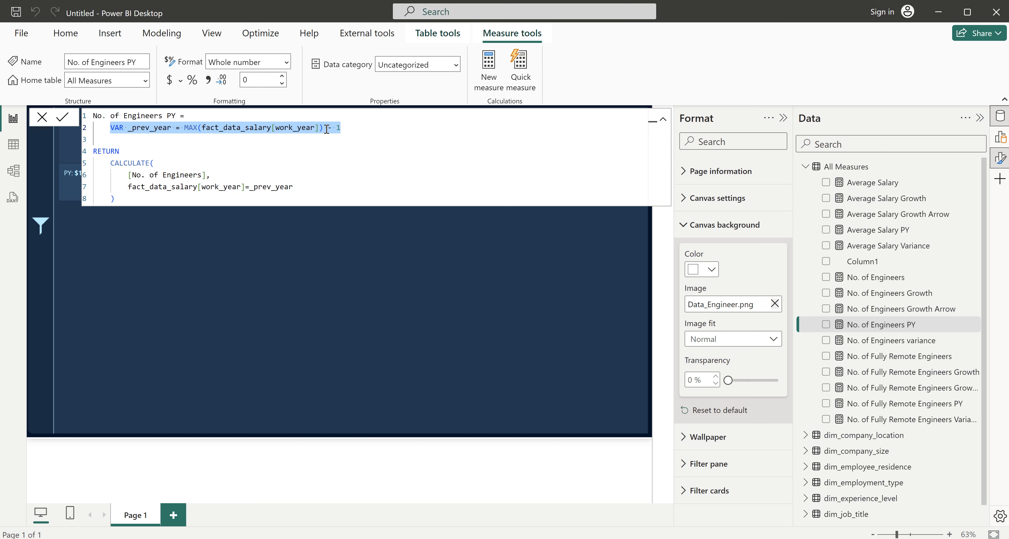
pyautogui.click(338, 128)
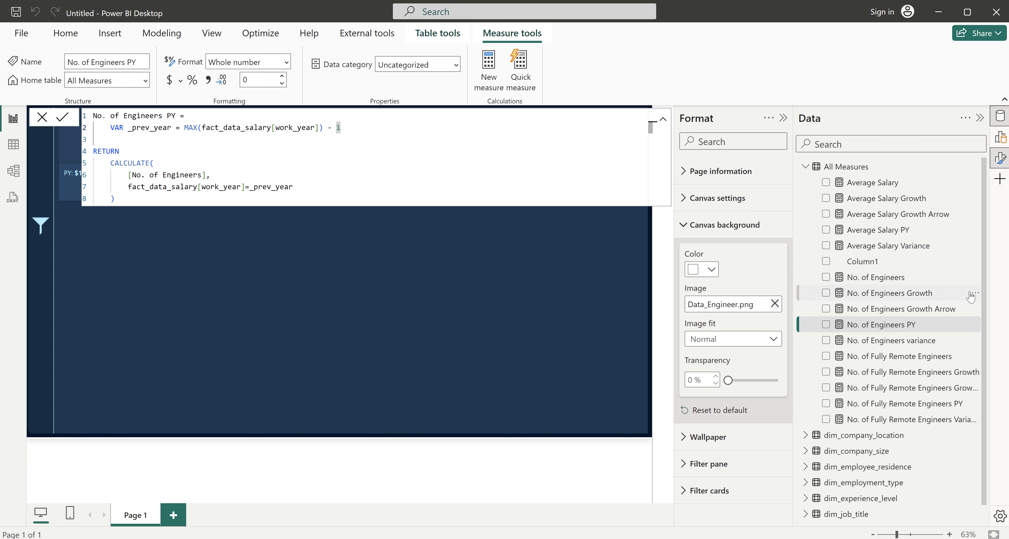
pyautogui.click(885, 297)
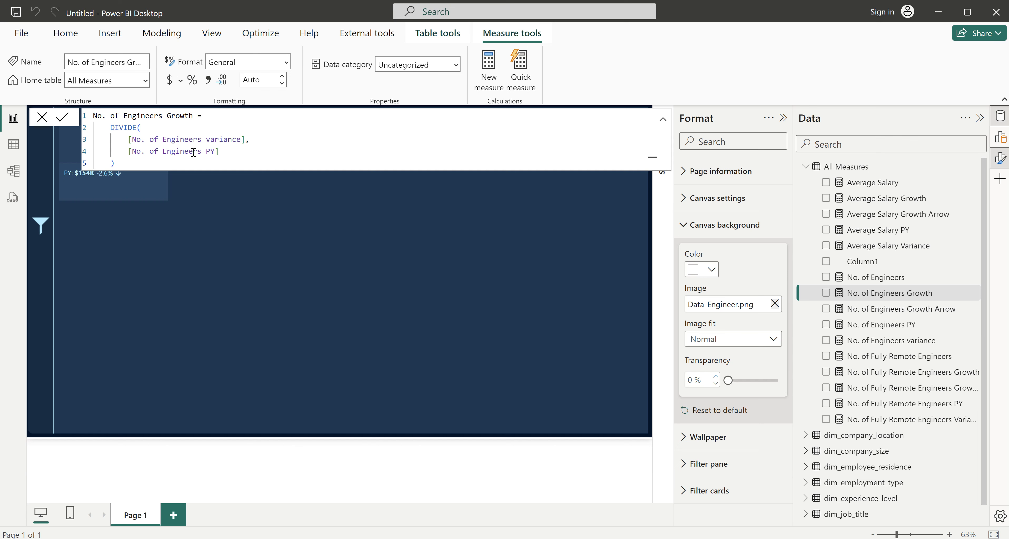
# - Examine the variables and the rounded percentage and arrow logic in the No. of Engineers Growth Arrow formula
pyautogui.click(914, 312)
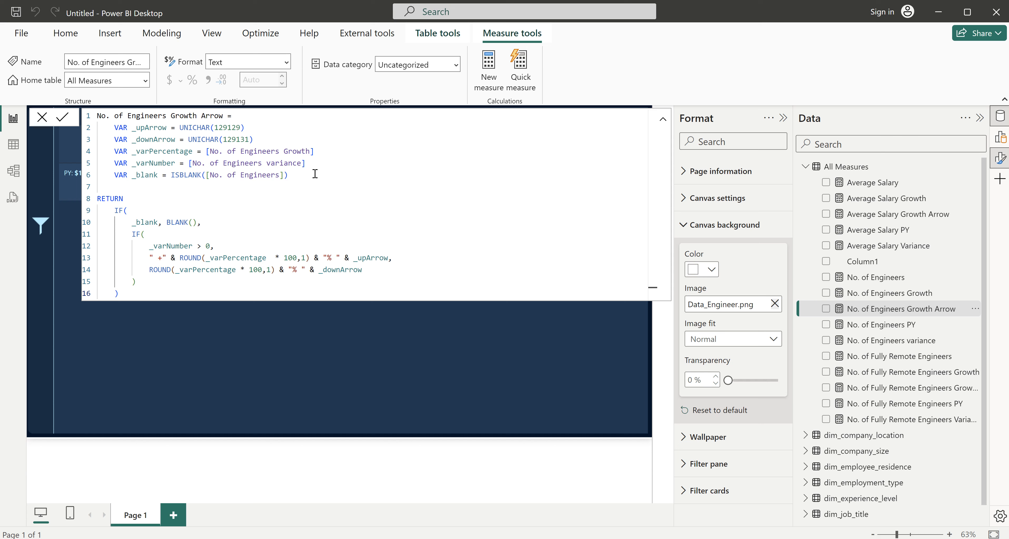
pyautogui.doubleClick(161, 152)
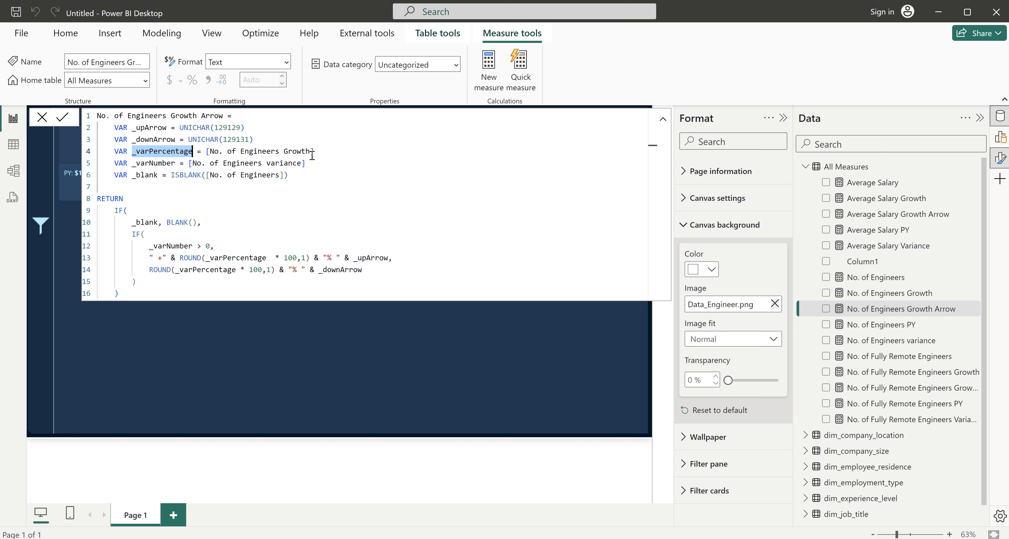
pyautogui.moveTo(337, 151); pyautogui.dragTo(114, 152)
pyautogui.click(143, 164)
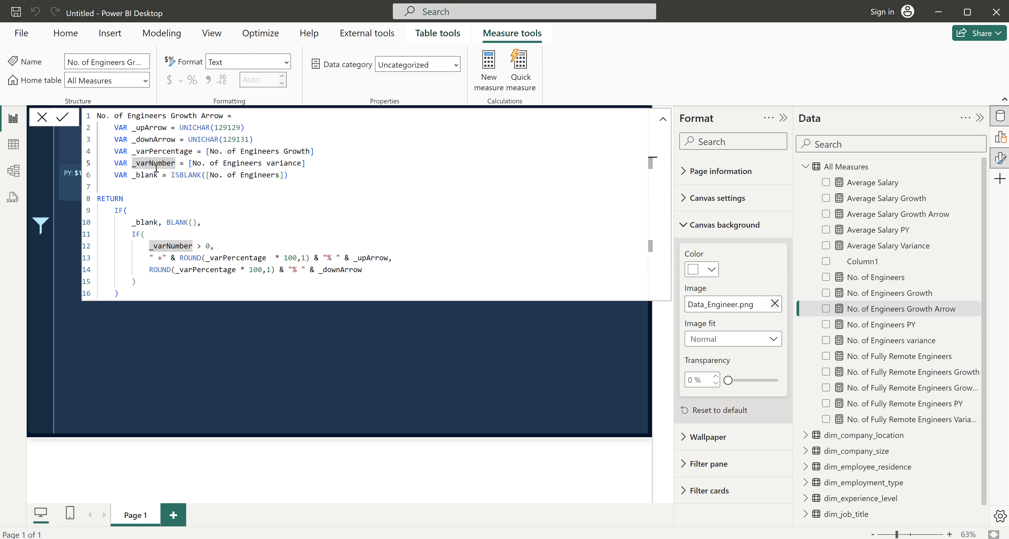
pyautogui.click(147, 175)
pyautogui.moveTo(297, 175); pyautogui.dragTo(118, 174)
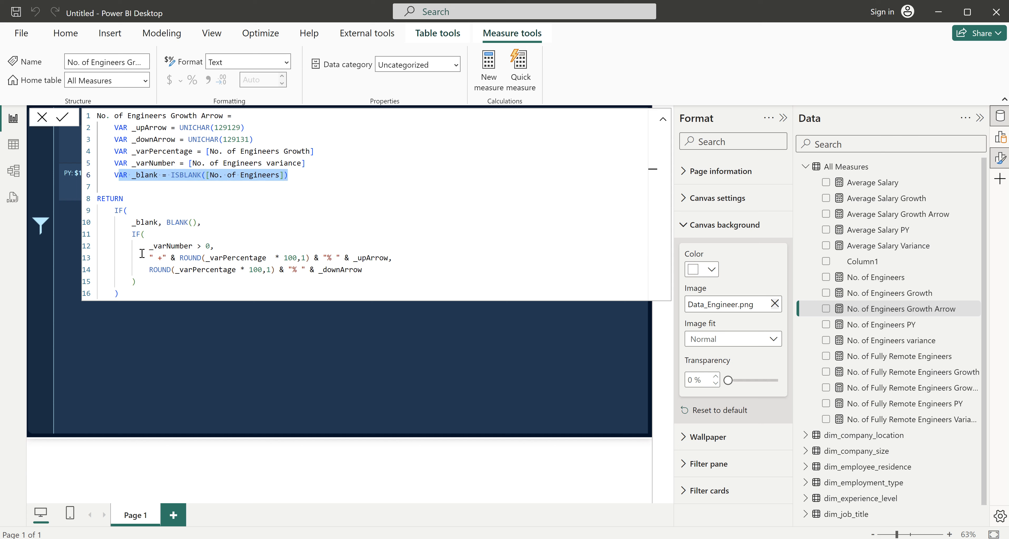
pyautogui.click(178, 246)
pyautogui.click(179, 257)
pyautogui.click(277, 257)
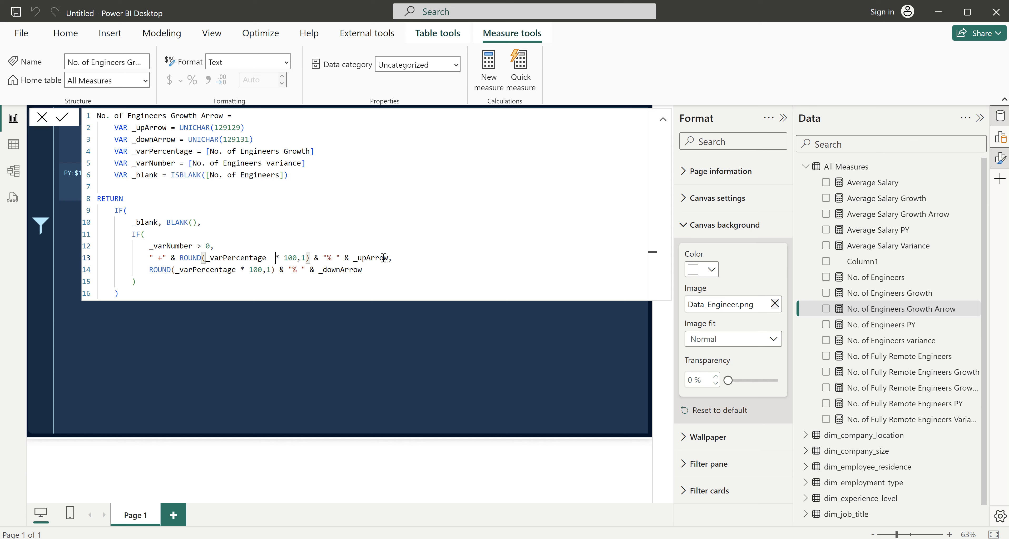
pyautogui.click(309, 258)
pyautogui.moveTo(309, 257); pyautogui.dragTo(192, 257)
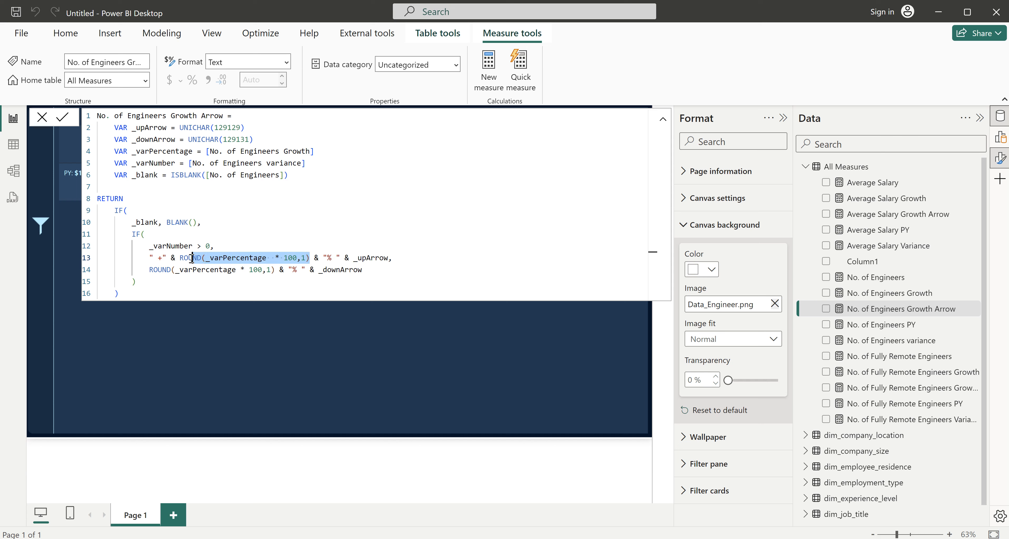
pyautogui.click(375, 258)
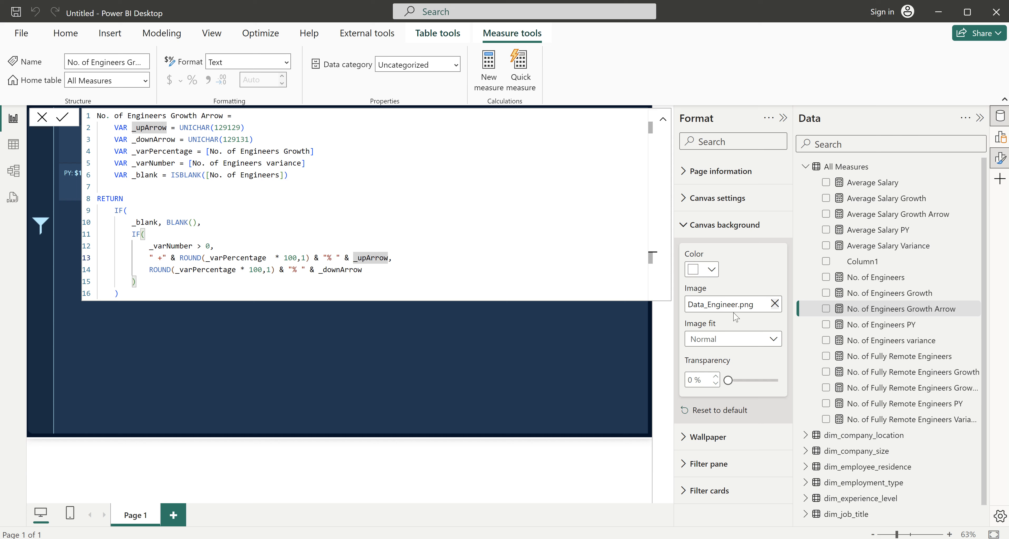
# - Examine how the No. of Fully Remote Engineers formula filters fact_data_salary by remote_ratio
pyautogui.click(889, 357)
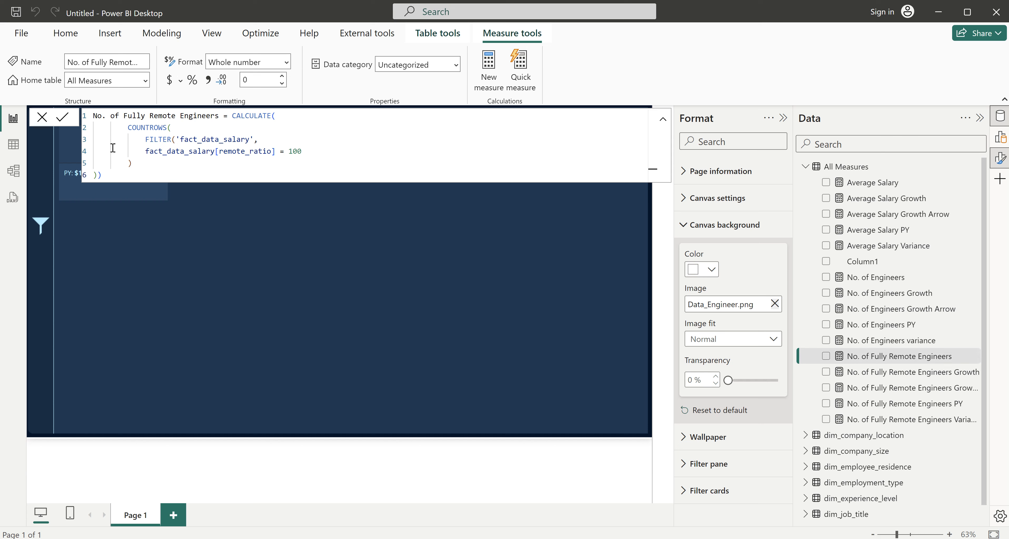
pyautogui.click(223, 140)
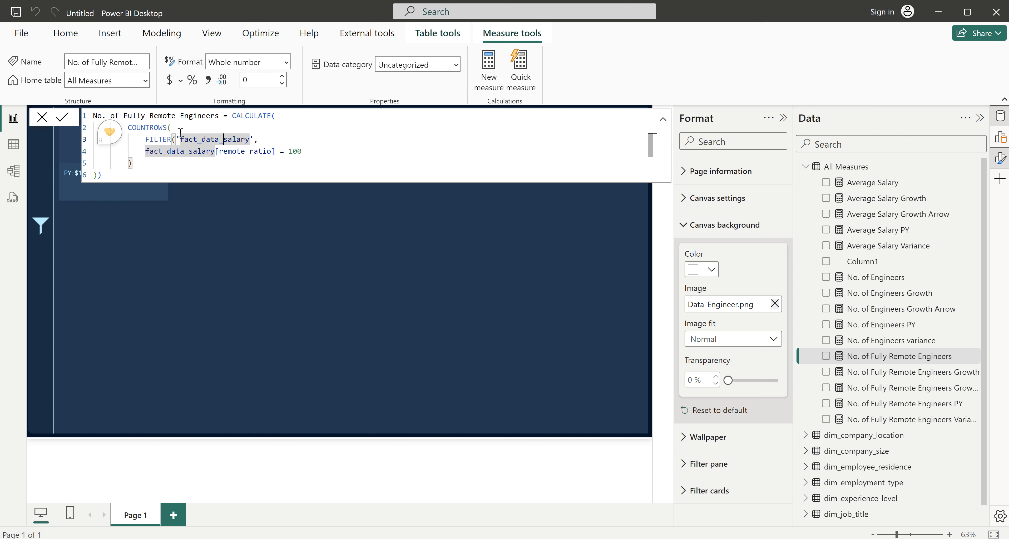
pyautogui.moveTo(263, 139); pyautogui.dragTo(153, 138)
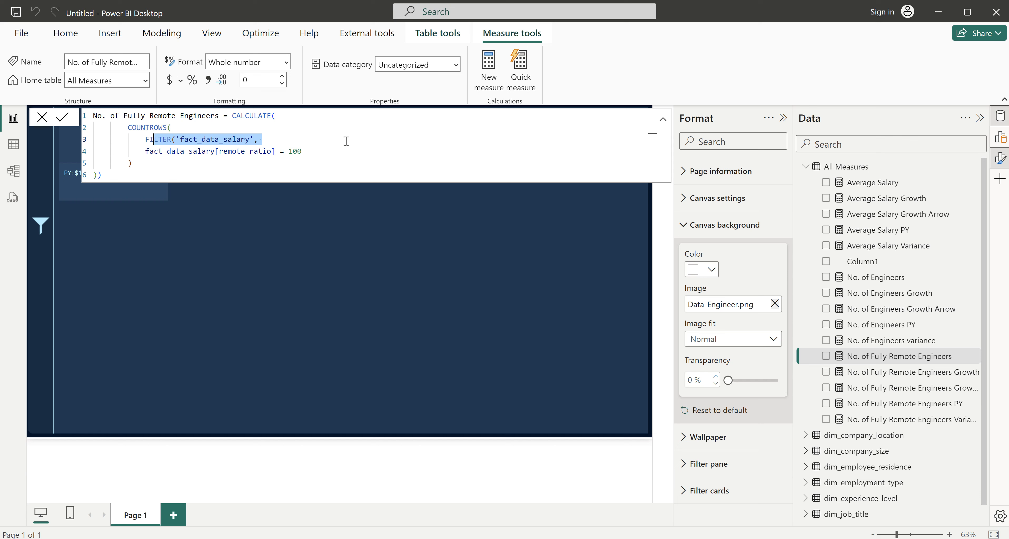
pyautogui.click(238, 164)
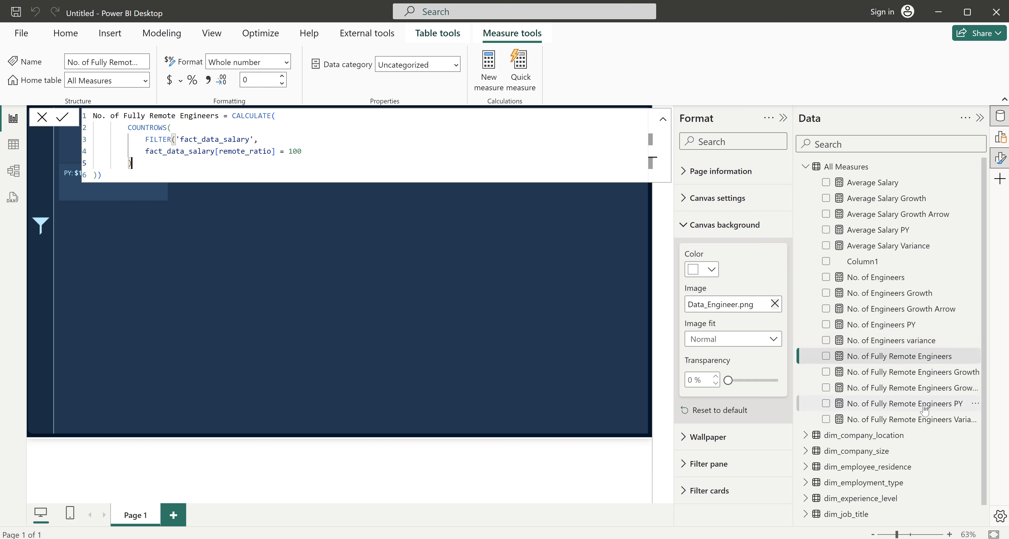
# - Review the PY, Variance, Growth and Growth Arrow formulas for No. of Fully Remote Engineers, and leave the formula editor
pyautogui.click(893, 405)
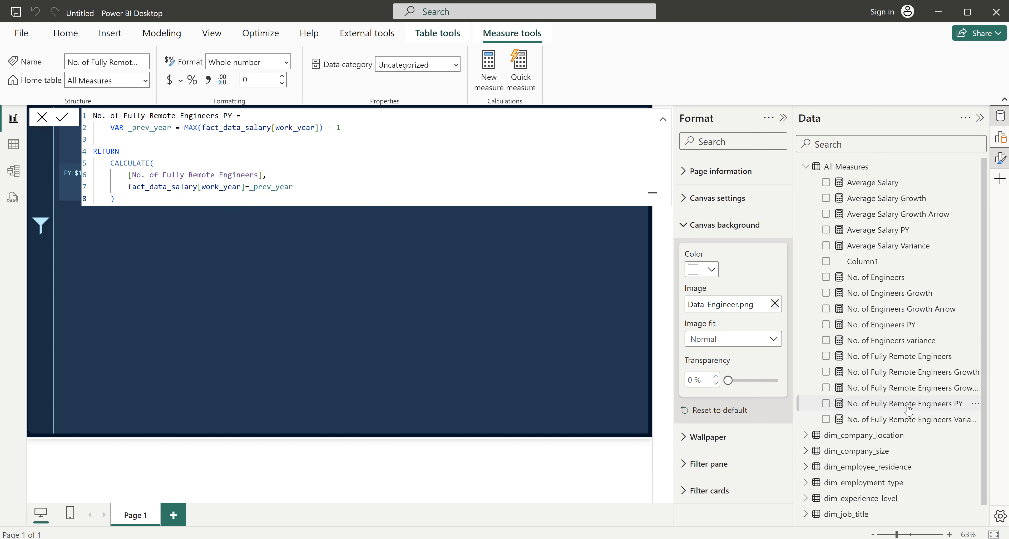
pyautogui.click(908, 422)
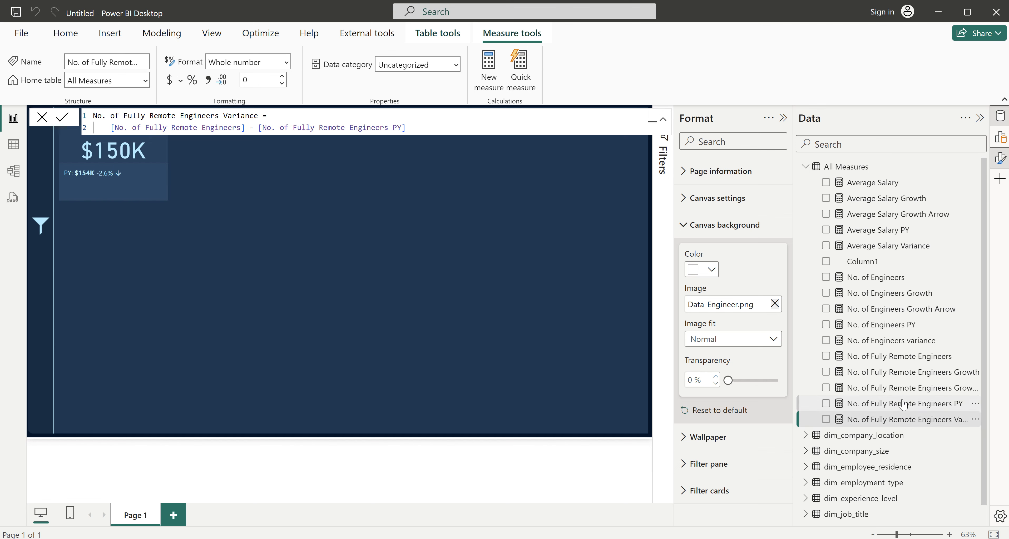
pyautogui.click(906, 375)
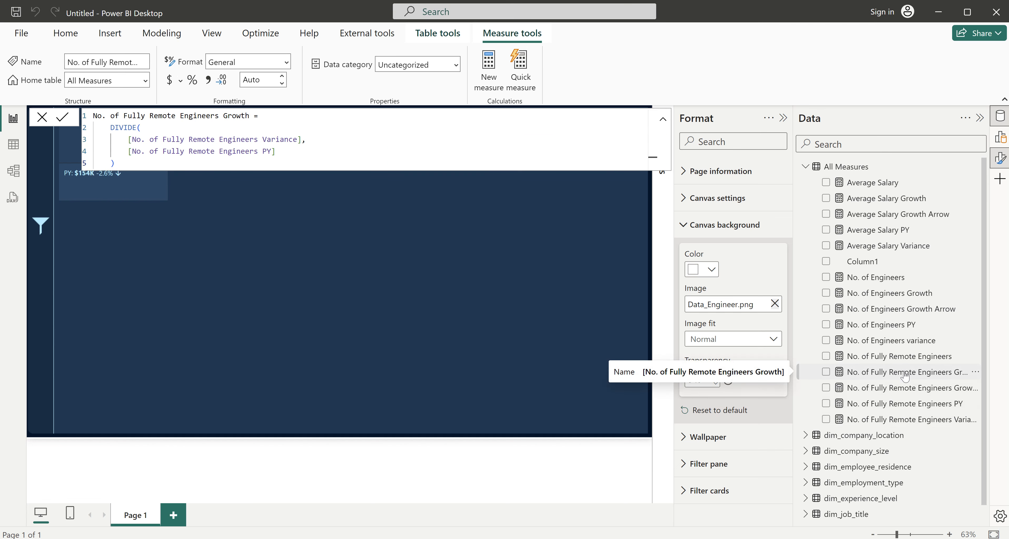
pyautogui.click(894, 389)
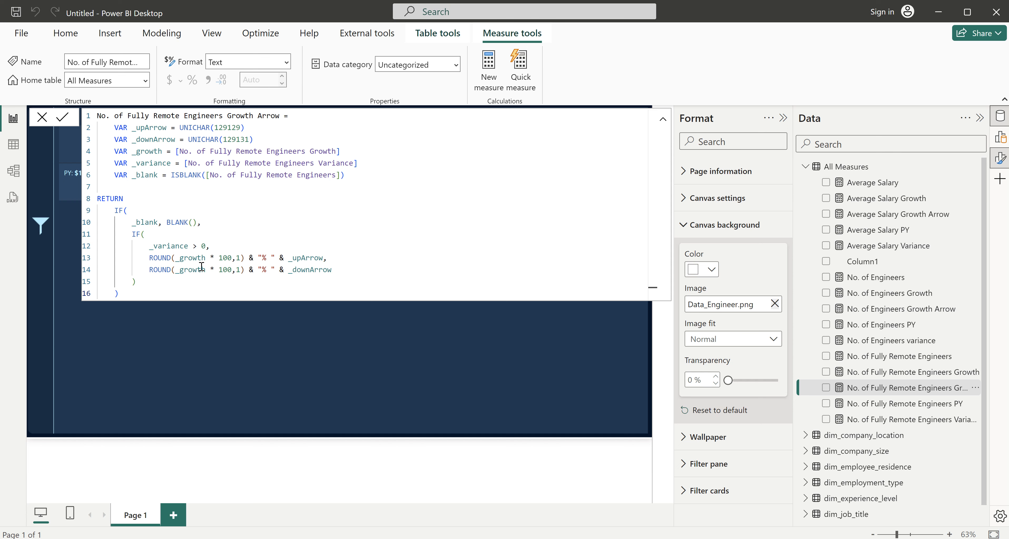
pyautogui.click(236, 337)
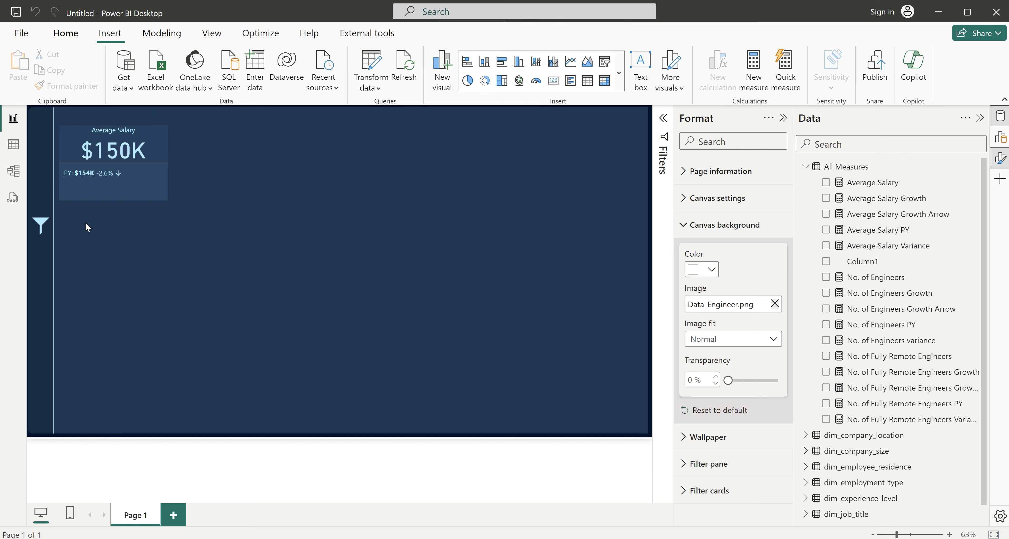
# - Add the No. of Engineers and No. of Fully Remote Engineers measures to the Average Salary card and widen it to span the report page
pyautogui.click(167, 200)
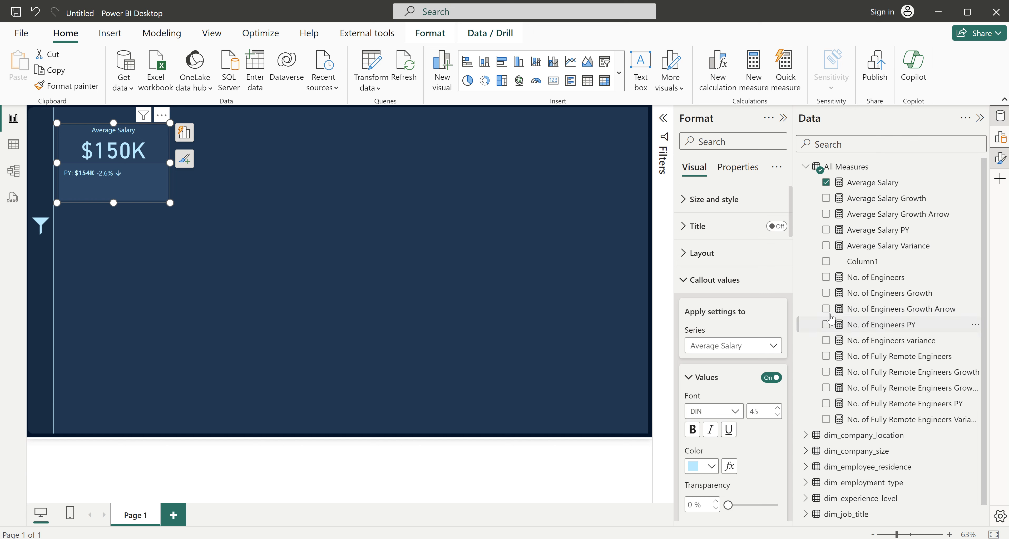
pyautogui.click(826, 278)
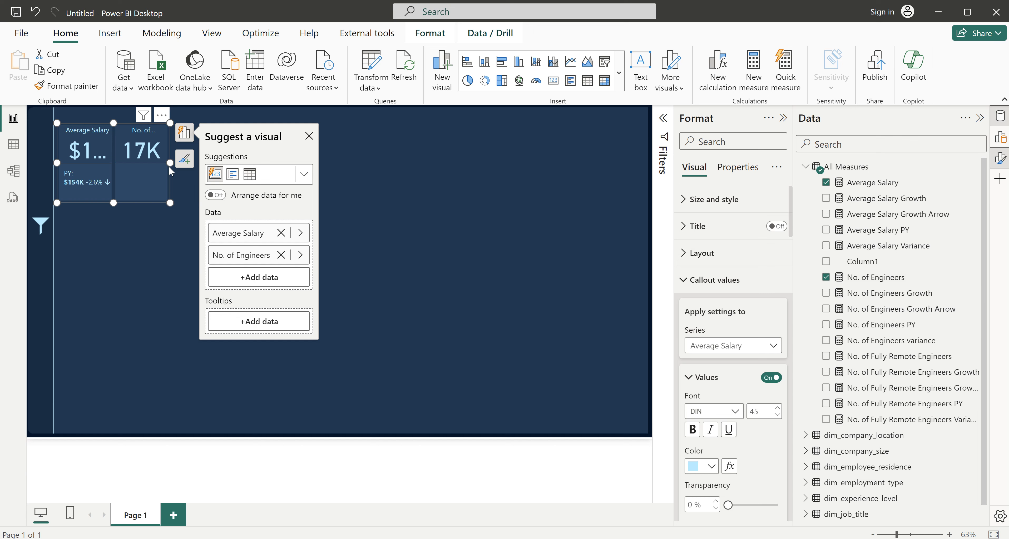
pyautogui.moveTo(170, 163); pyautogui.dragTo(645, 172)
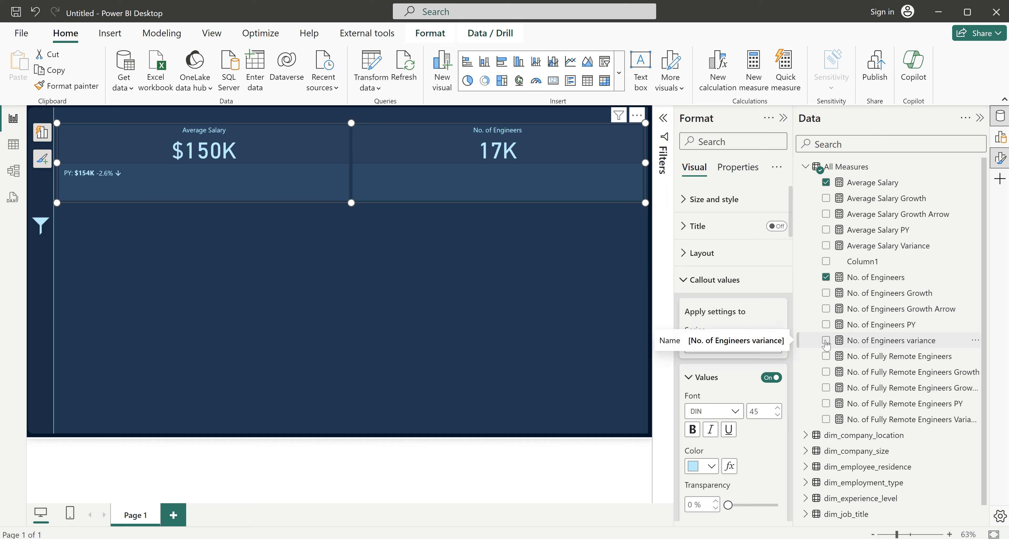
pyautogui.click(826, 357)
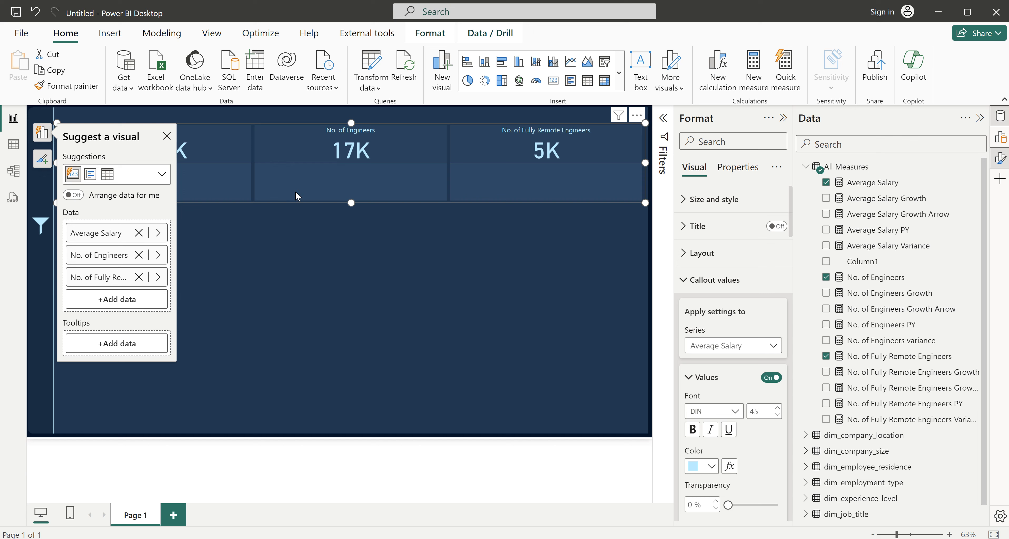
pyautogui.click(166, 138)
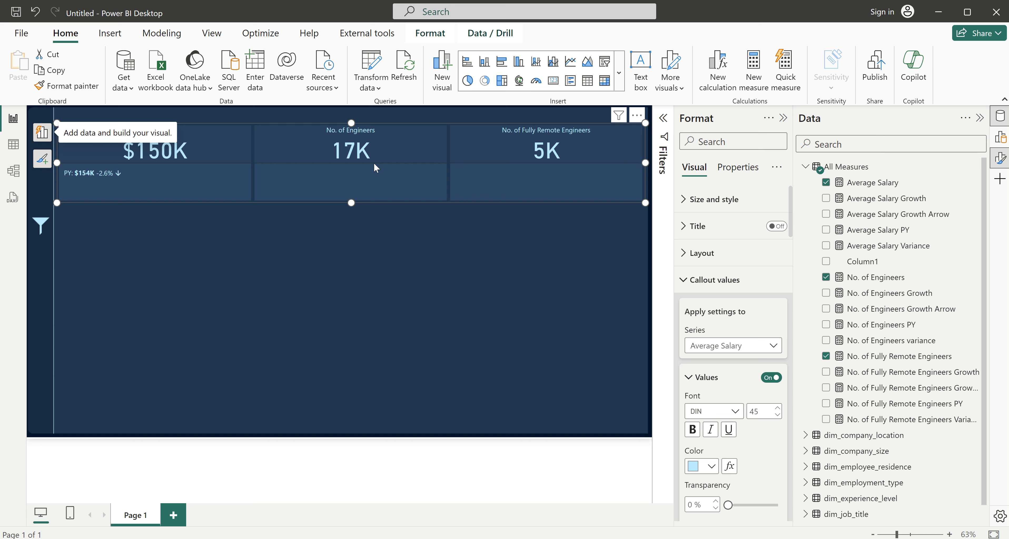
# - Add the No. of Engineers PY measure as a reference label for the No. of Engineers series
pyautogui.click(716, 280)
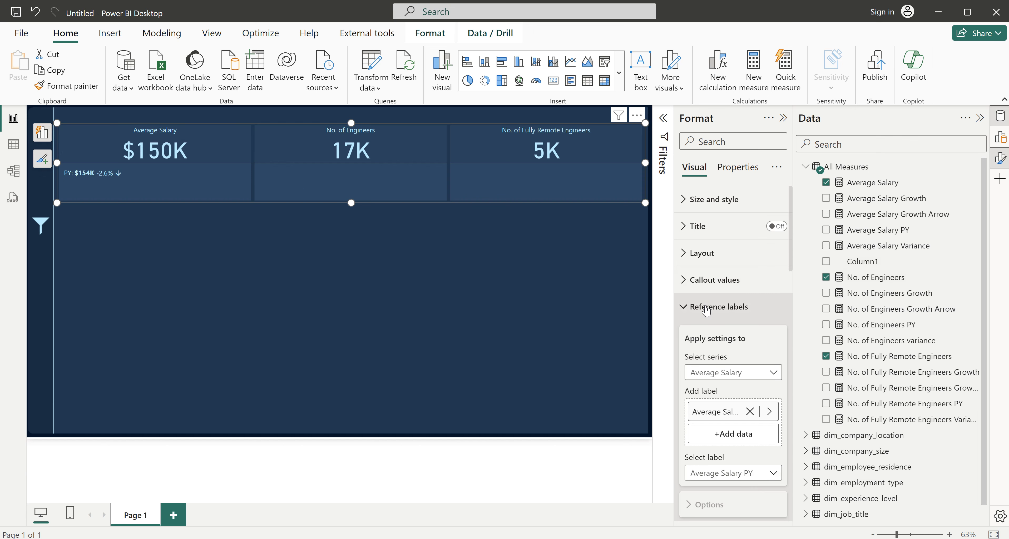
pyautogui.click(719, 377)
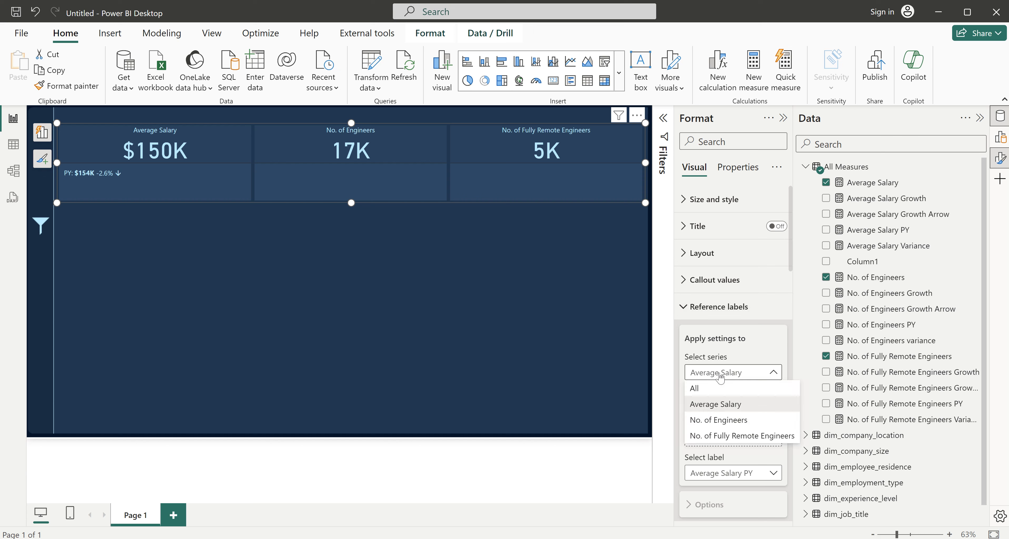
pyautogui.click(723, 420)
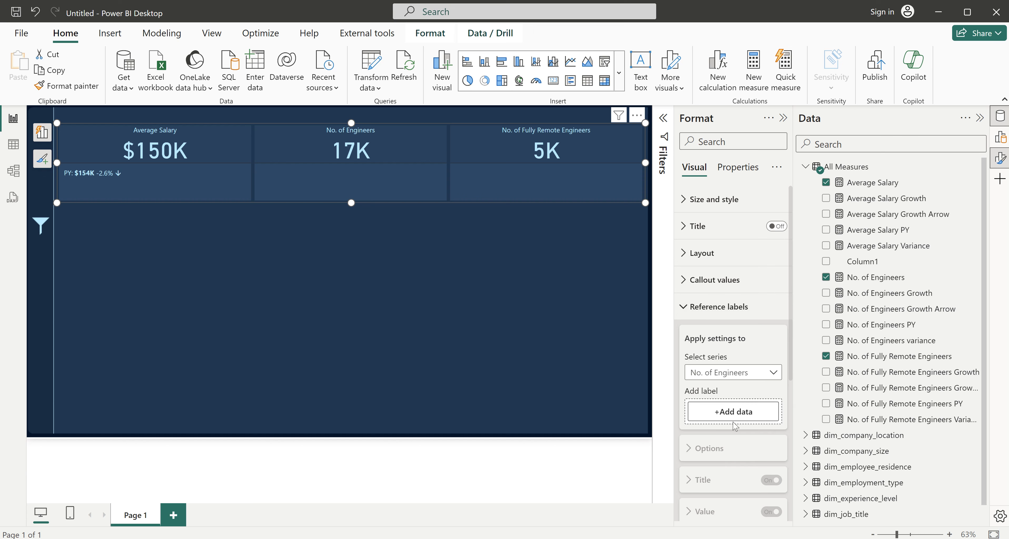
pyautogui.click(734, 414)
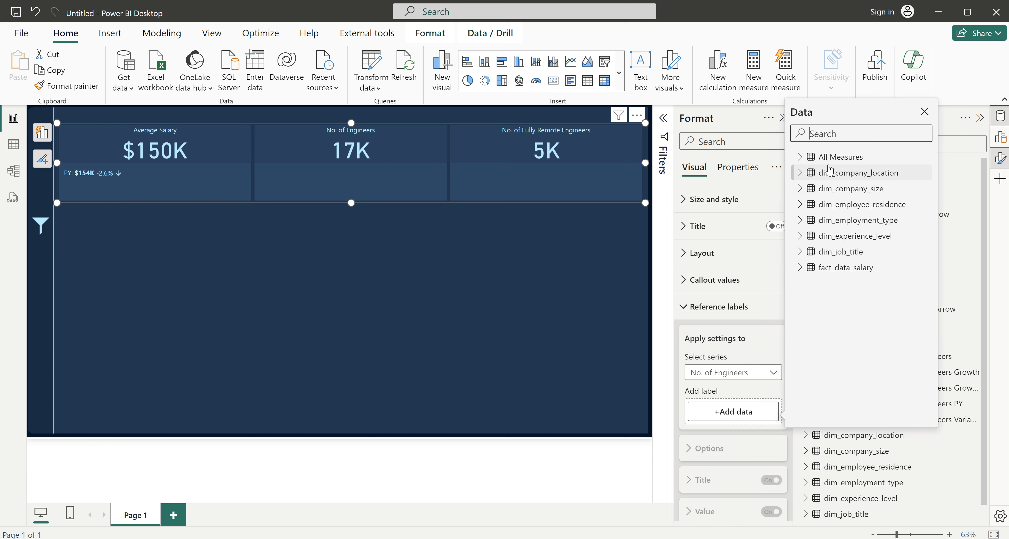
pyautogui.write('py')
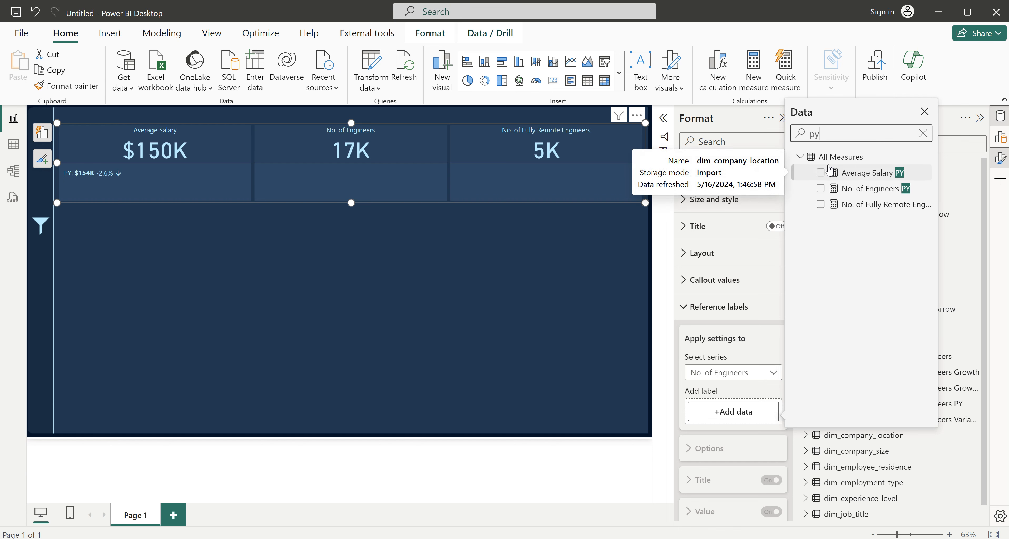
pyautogui.click(820, 189)
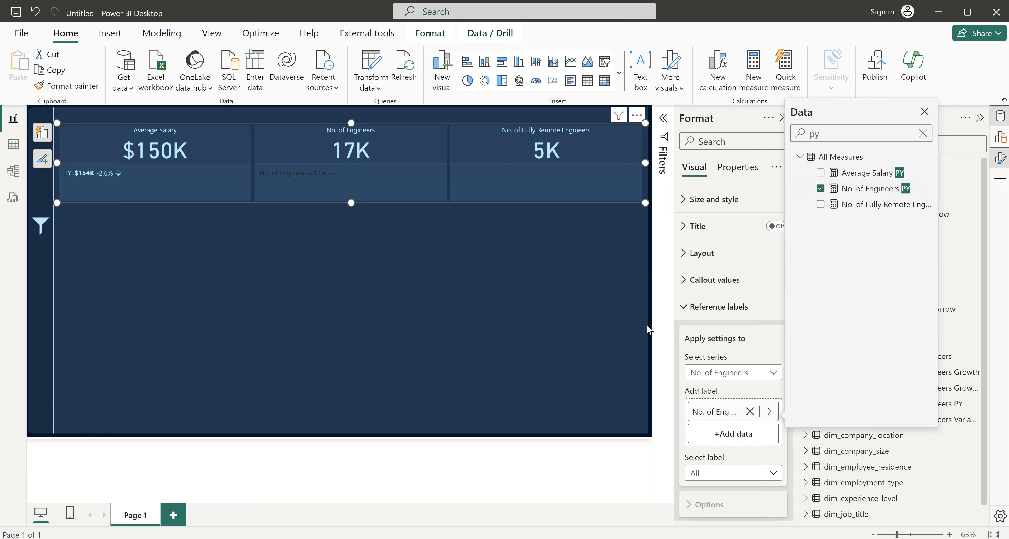
pyautogui.click(725, 350)
# - Give the No. of Engineers PY reference label the custom title "PY:" and colour the title light blue
pyautogui.scroll(-3, 722, 448)
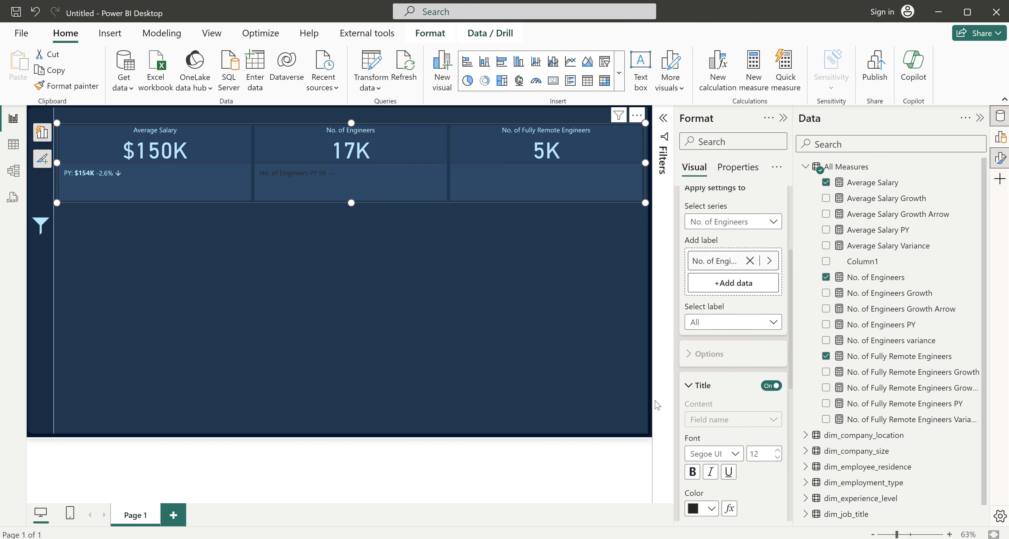
pyautogui.click(711, 509)
pyautogui.click(761, 244)
pyautogui.click(711, 325)
pyautogui.click(722, 360)
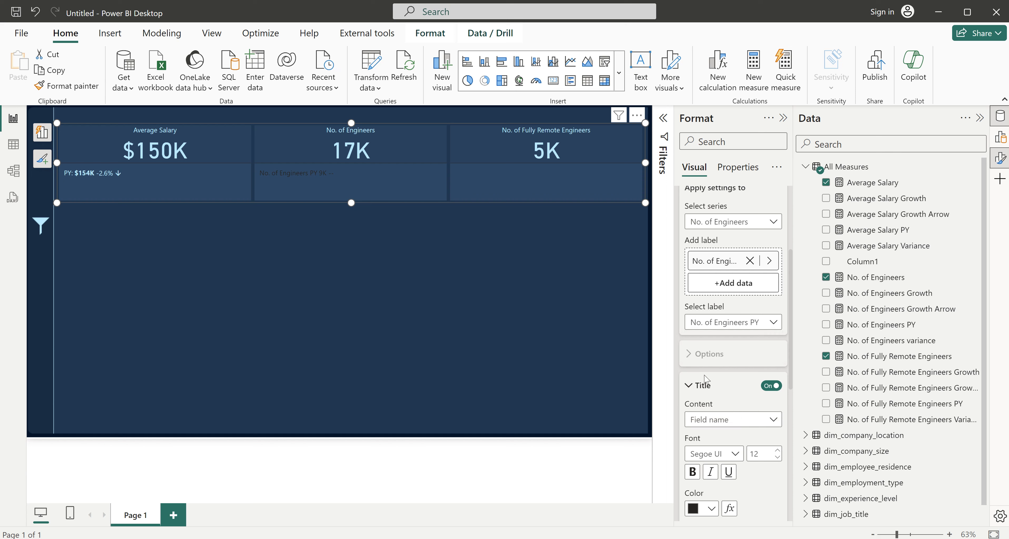
pyautogui.click(715, 423)
pyautogui.click(718, 452)
pyautogui.scroll(-4, 745, 478)
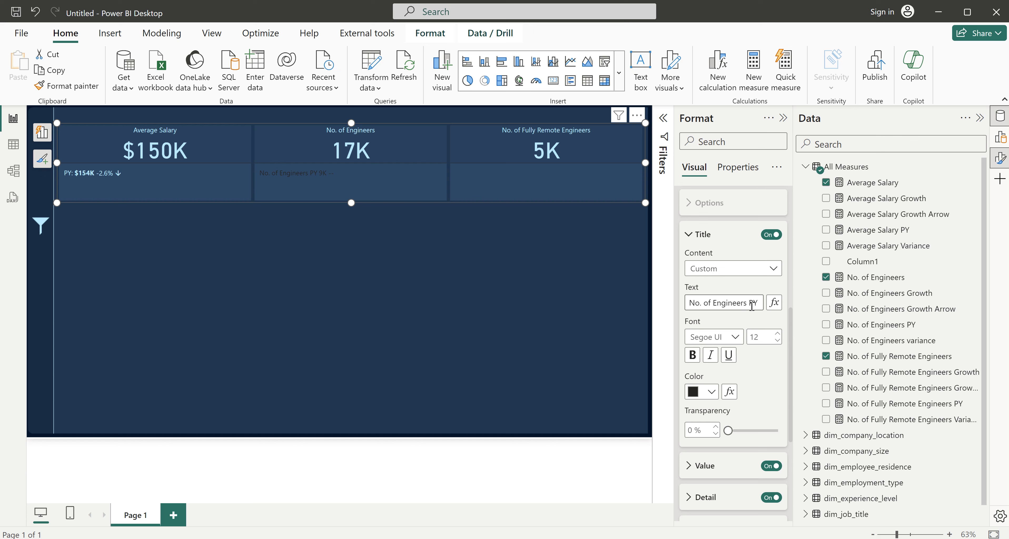
pyautogui.moveTo(750, 303); pyautogui.dragTo(655, 313)
pyautogui.press('BackSpace')
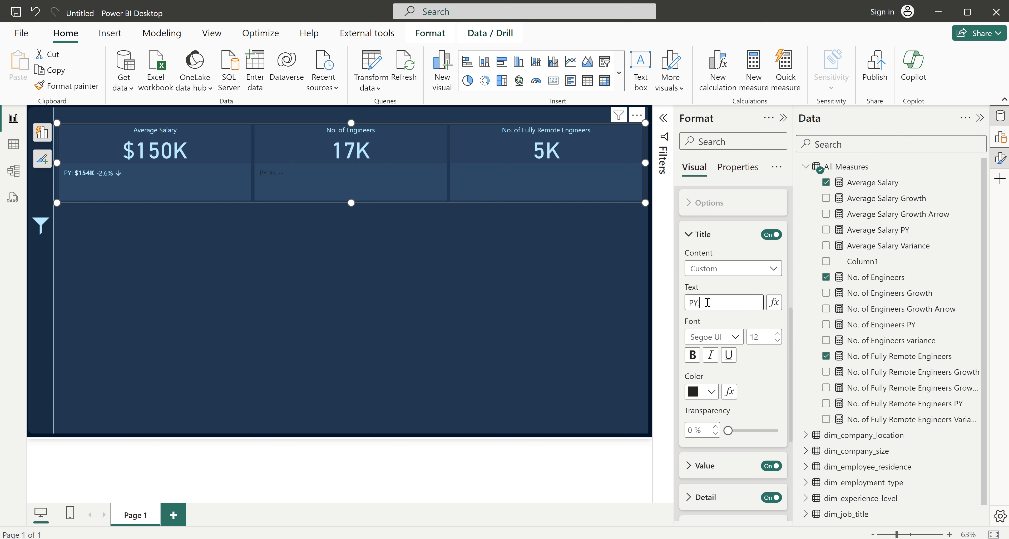
pyautogui.write(':')
pyautogui.click(711, 391)
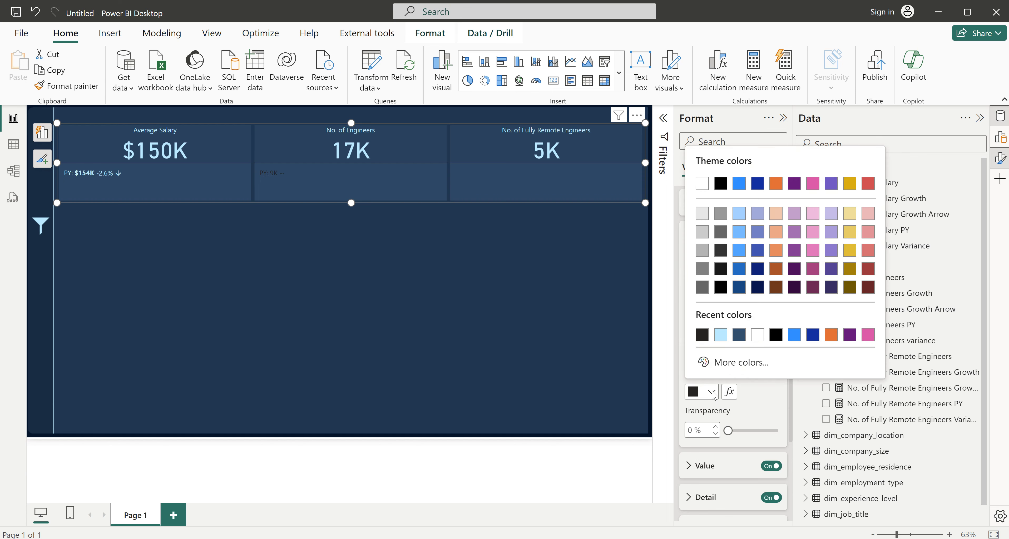
pyautogui.click(720, 336)
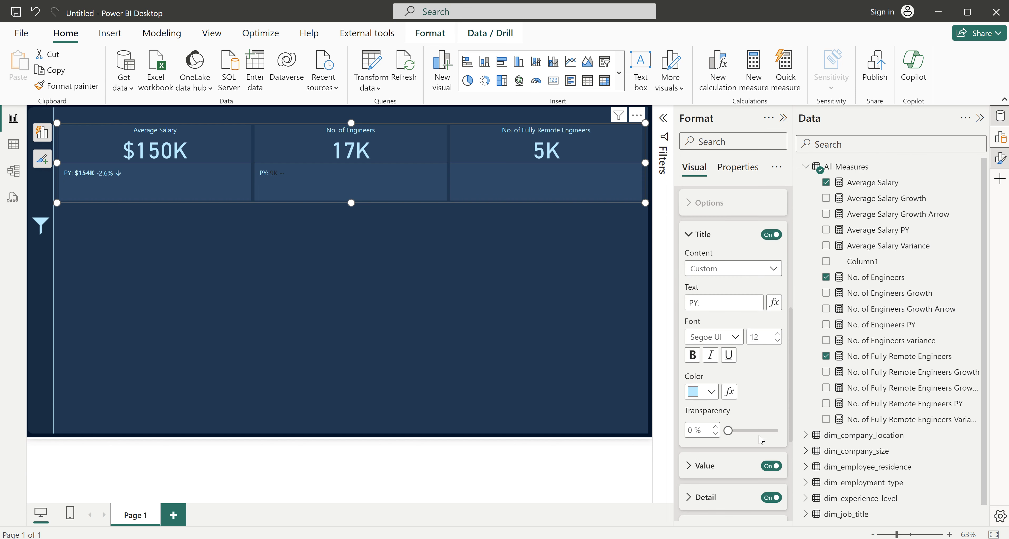
pyautogui.scroll(-3, 773, 454)
pyautogui.click(710, 396)
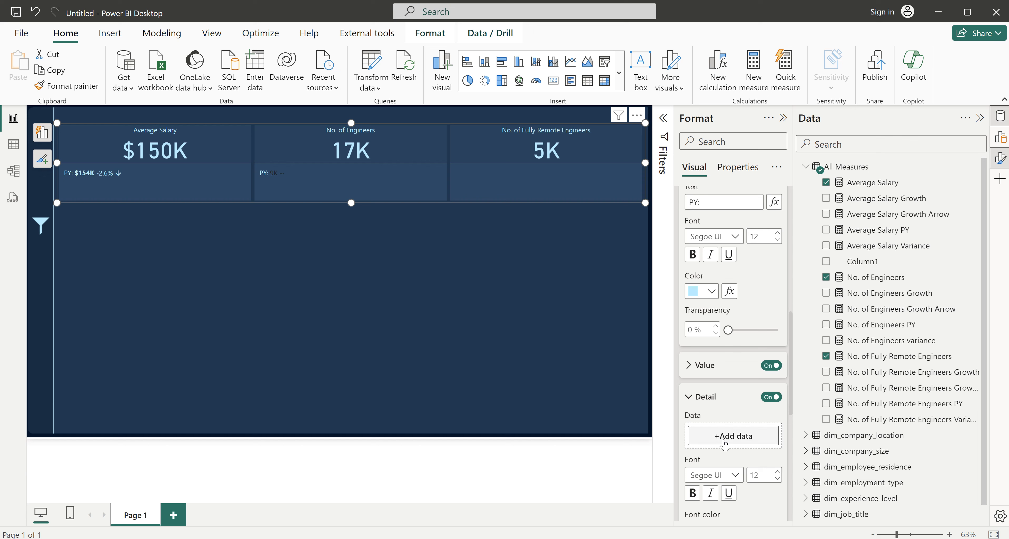
pyautogui.scroll(-3, 739, 470)
pyautogui.click(733, 335)
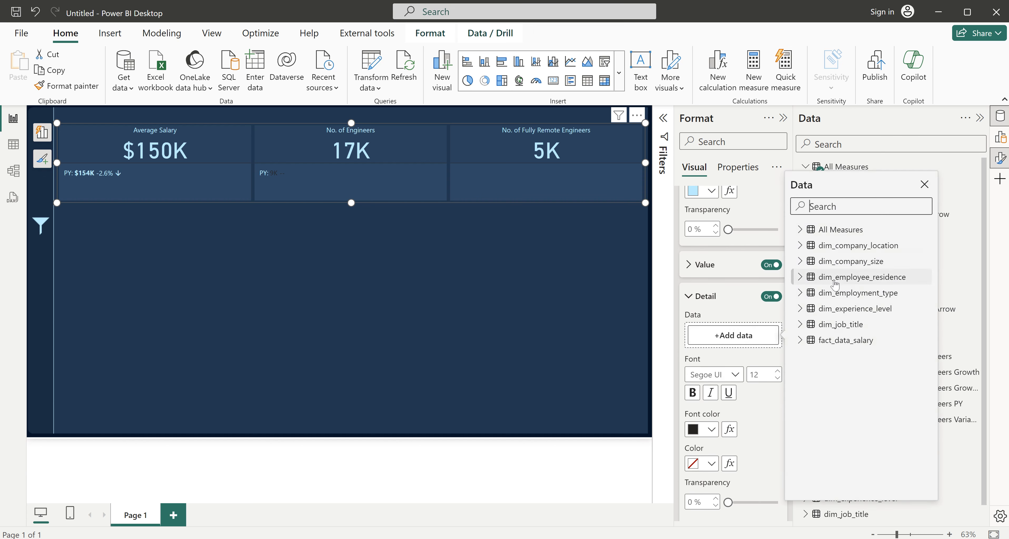
pyautogui.click(727, 299)
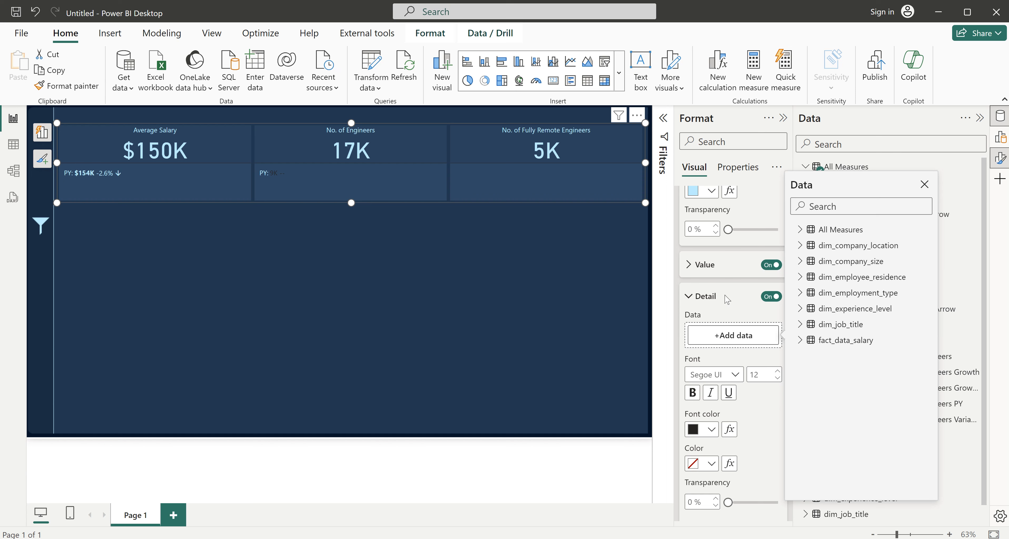
# - Make the value of the No. of Engineers PY reference label light blue and bold
pyautogui.click(711, 269)
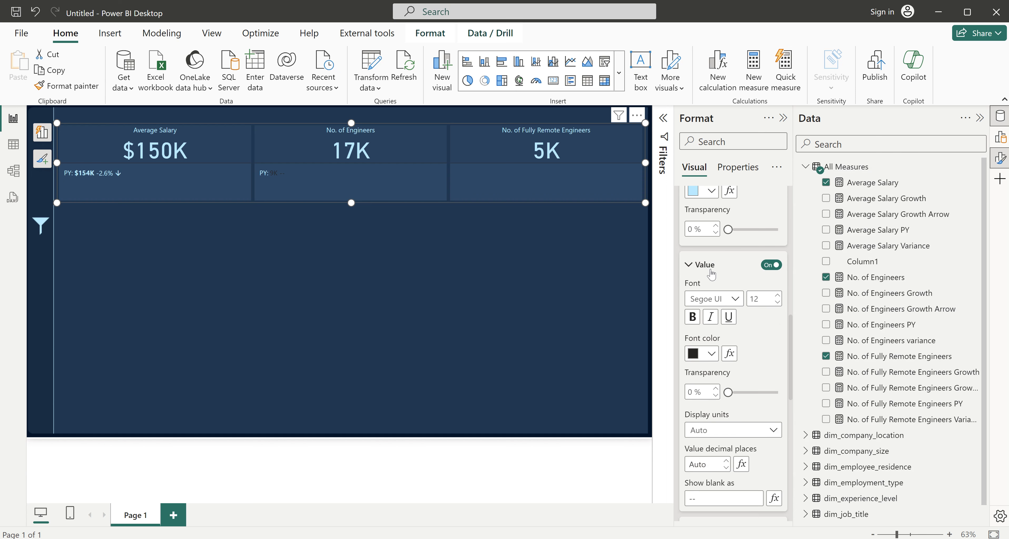
pyautogui.click(710, 353)
pyautogui.click(700, 302)
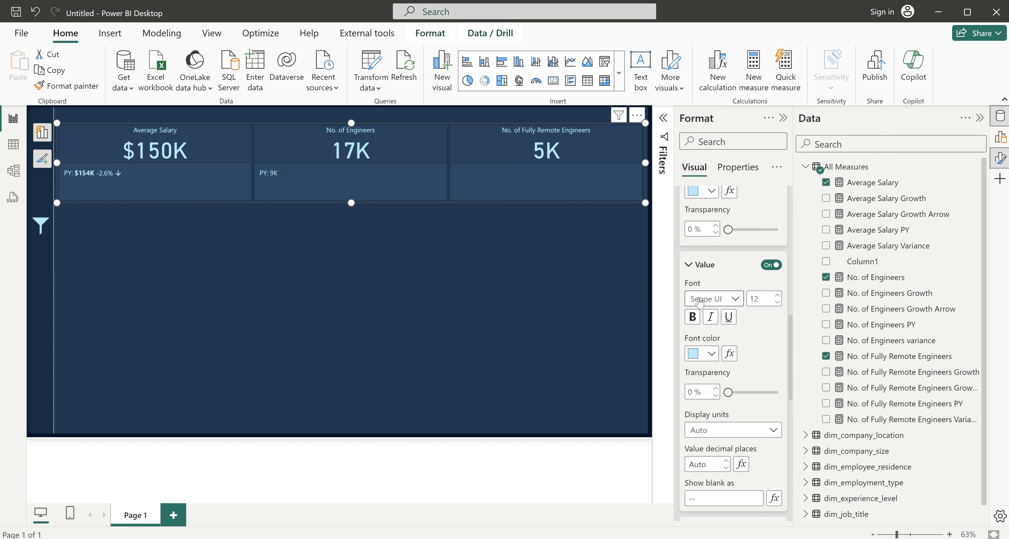
pyautogui.click(692, 317)
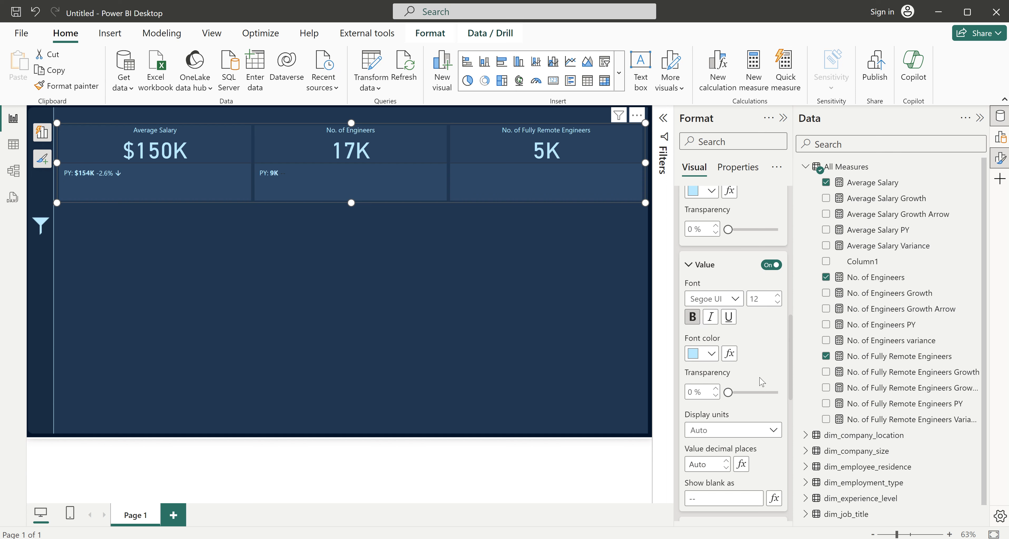
# - Add No. of Engineers Growth Arrow as the detail of the No. of Engineers PY label and colour it light blue
pyautogui.scroll(-6, 725, 372)
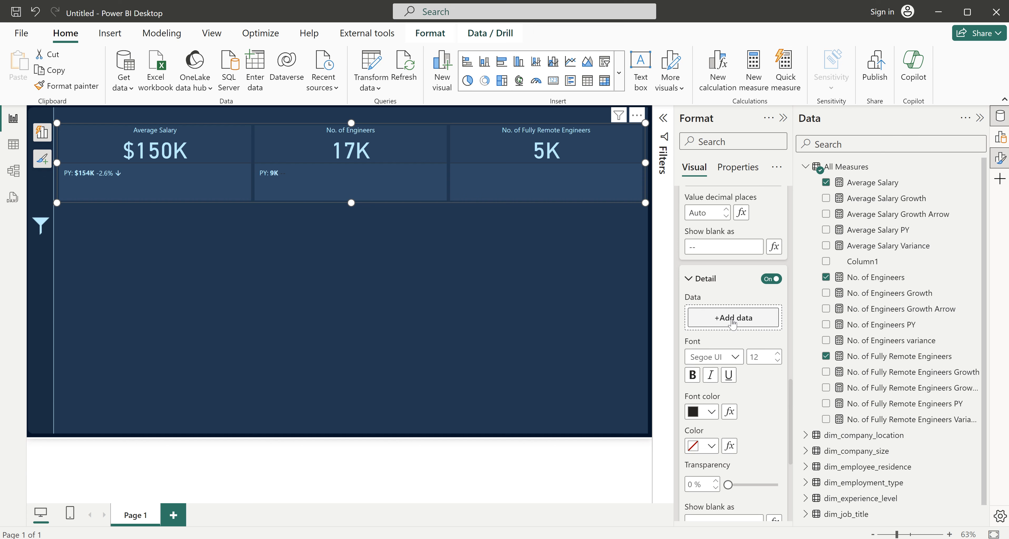
pyautogui.click(732, 319)
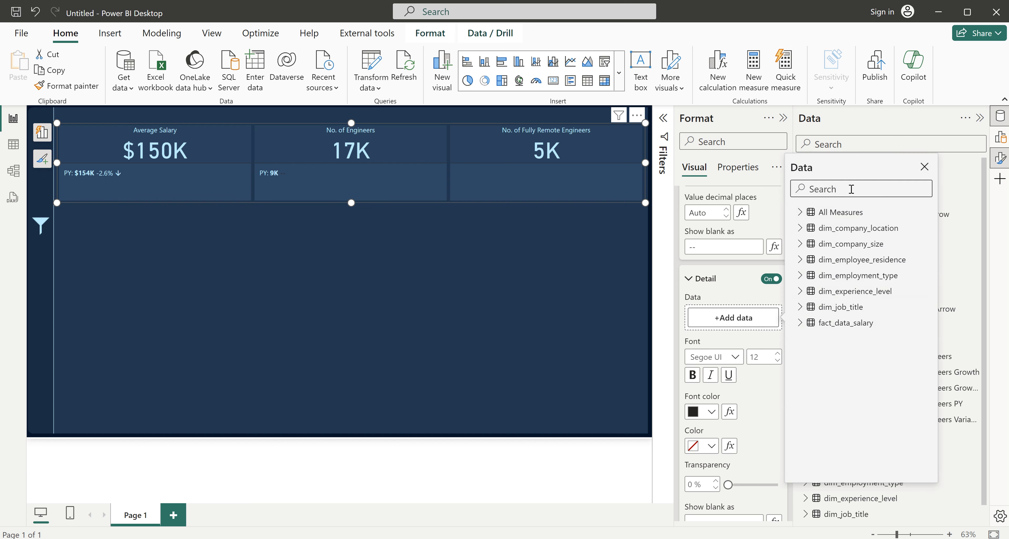
pyautogui.write('gro')
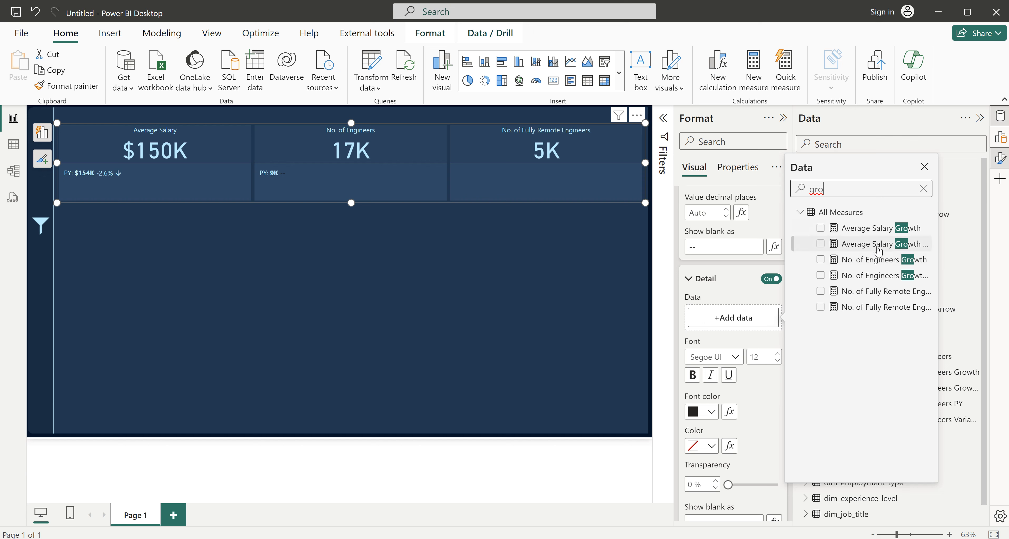
pyautogui.click(879, 280)
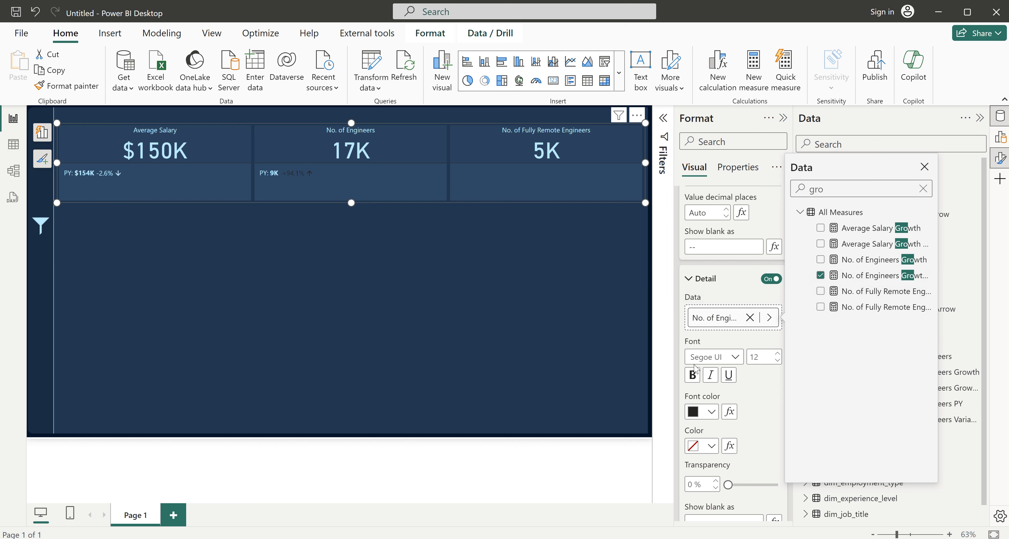
pyautogui.click(710, 411)
pyautogui.click(706, 362)
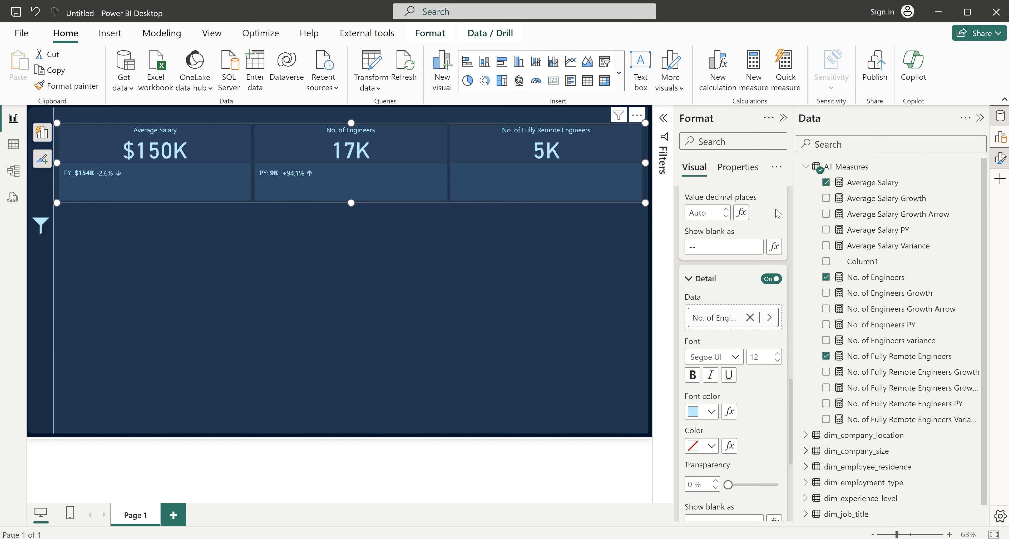
# - Add the No. of Fully Remote Engineers PY measure as a reference label for the No. of Fully Remote Engineers series
pyautogui.scroll(10, 777, 214)
pyautogui.scroll(10, 748, 300)
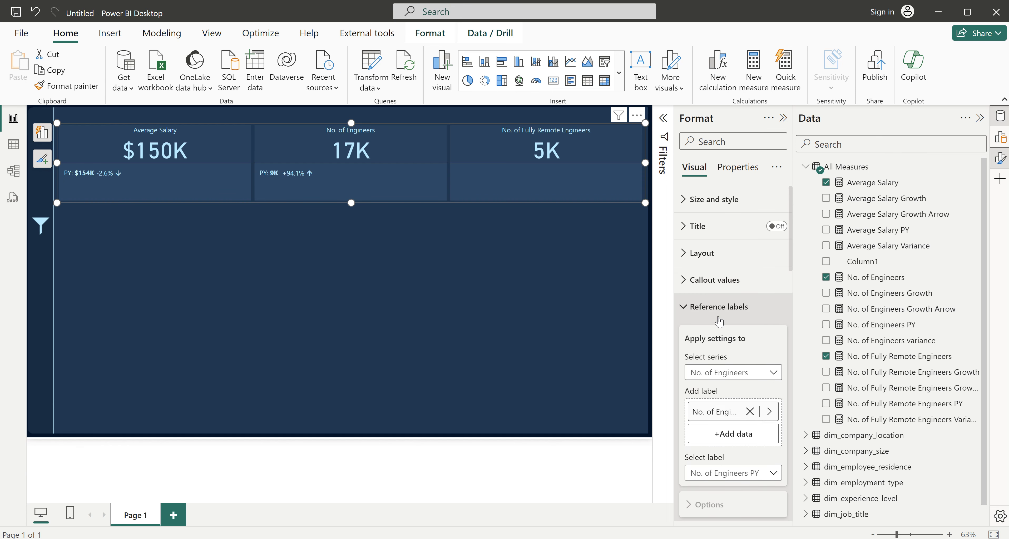
pyautogui.click(718, 312)
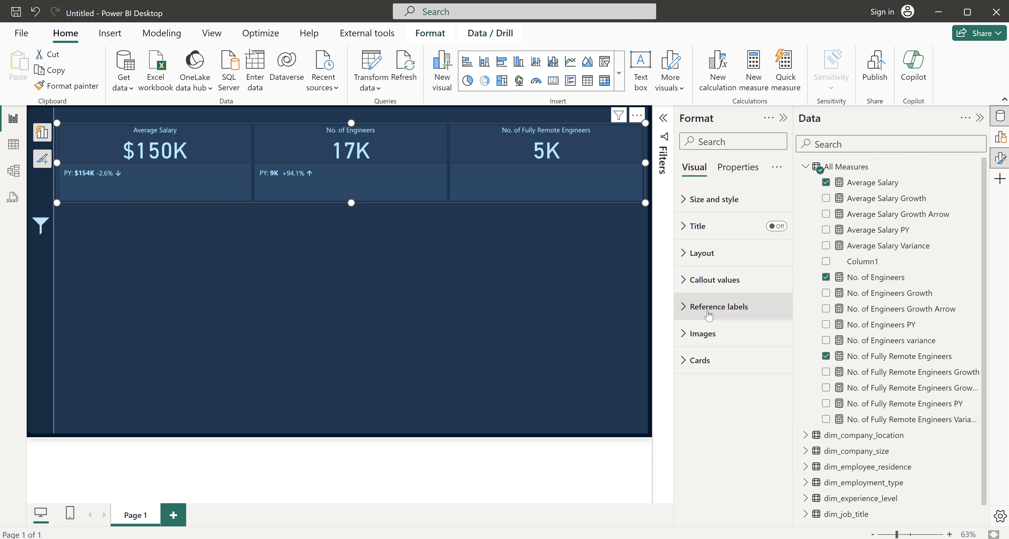
pyautogui.click(708, 313)
pyautogui.scroll(-3, 713, 279)
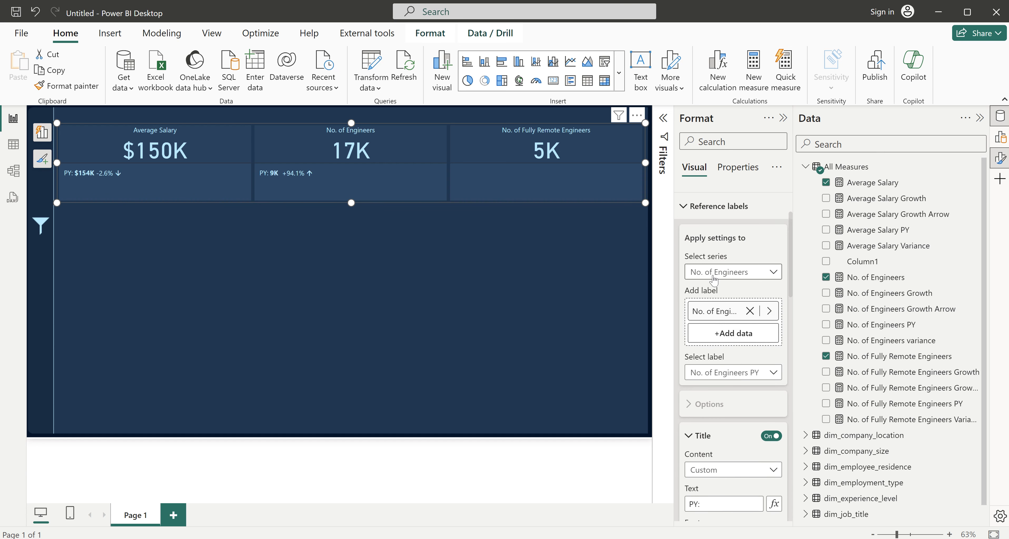
pyautogui.click(712, 279)
pyautogui.click(723, 334)
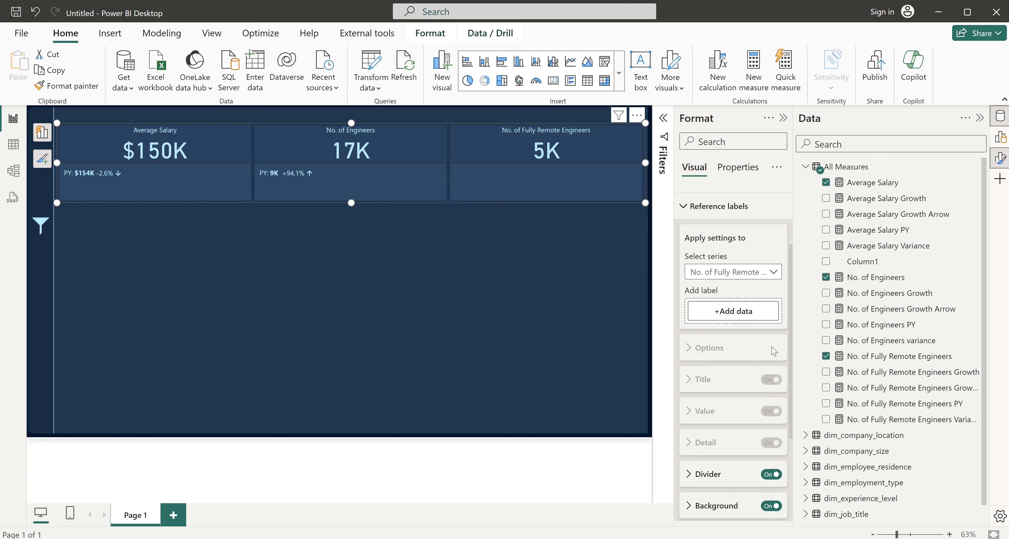
pyautogui.click(728, 317)
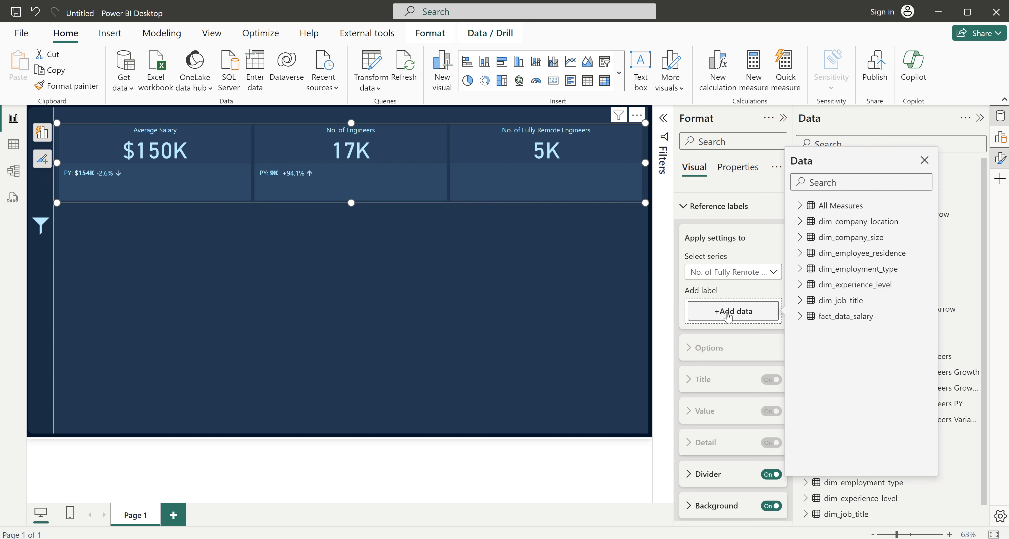
pyautogui.write('py')
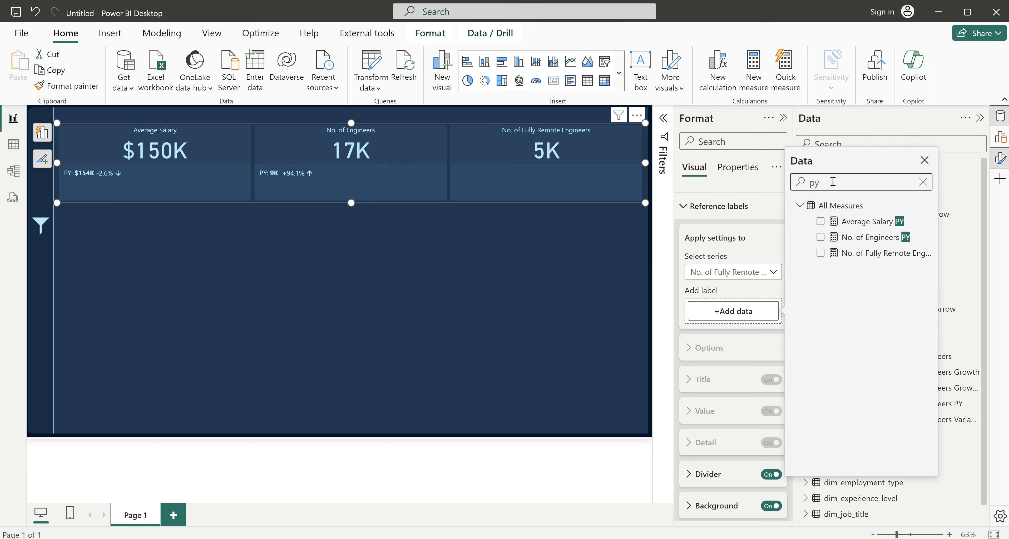
pyautogui.click(881, 255)
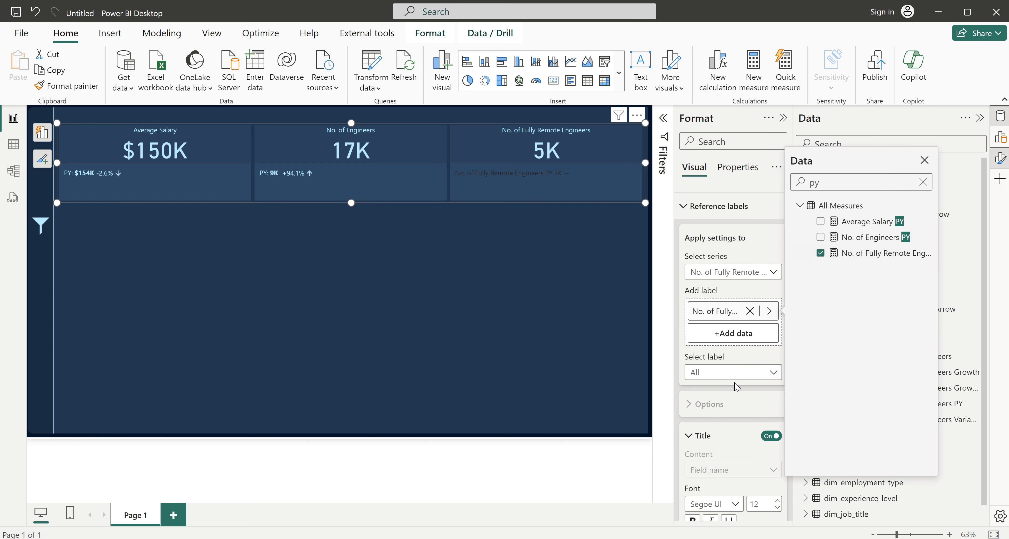
# - Give the No. of Fully Remote Engineers PY reference label the custom title "PY:" and colour the title light blue
pyautogui.click(725, 376)
pyautogui.click(722, 410)
pyautogui.scroll(-1, 724, 416)
pyautogui.scroll(-1, 723, 416)
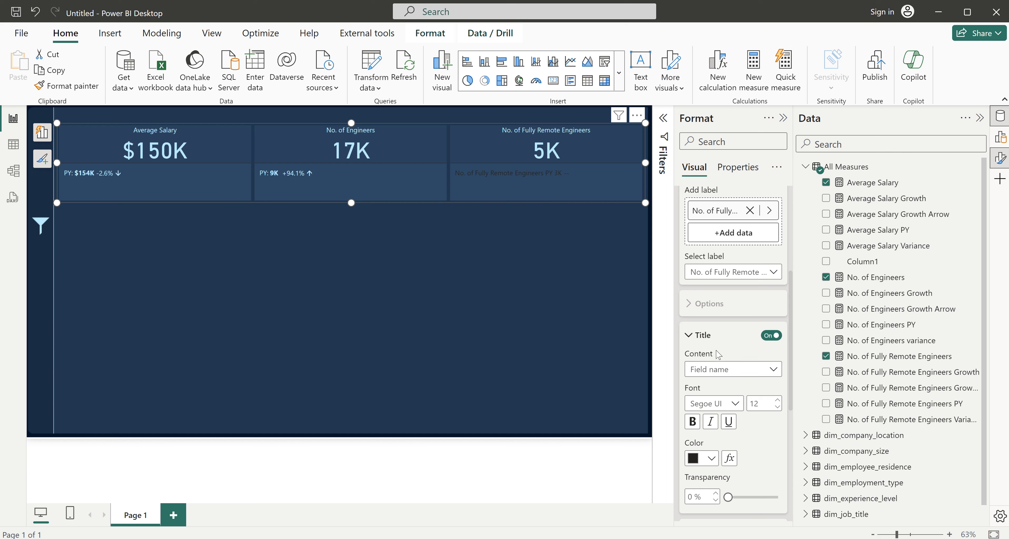
pyautogui.click(718, 374)
pyautogui.click(718, 386)
pyautogui.scroll(-1, 744, 274)
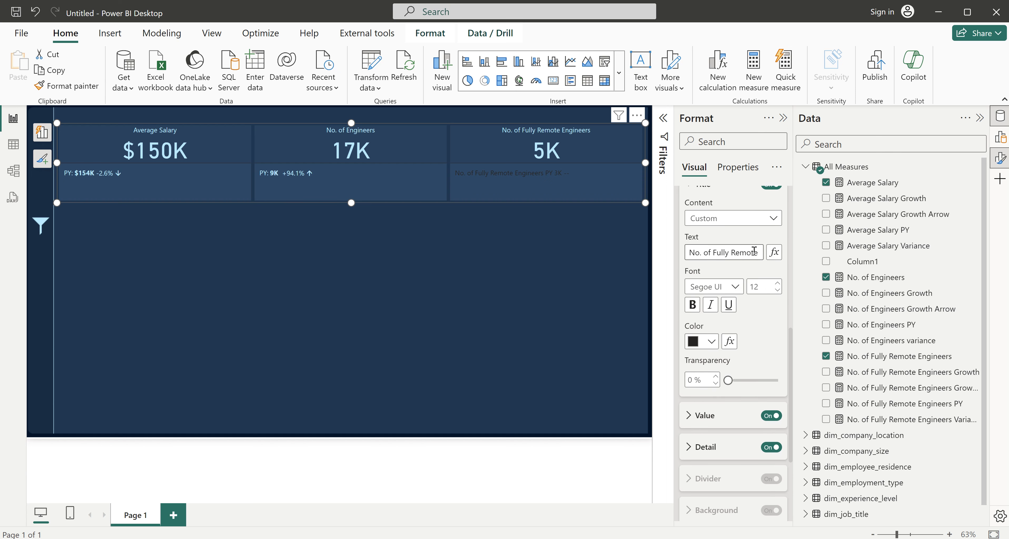
pyautogui.moveTo(760, 253); pyautogui.dragTo(658, 266)
pyautogui.press('BackSpace')
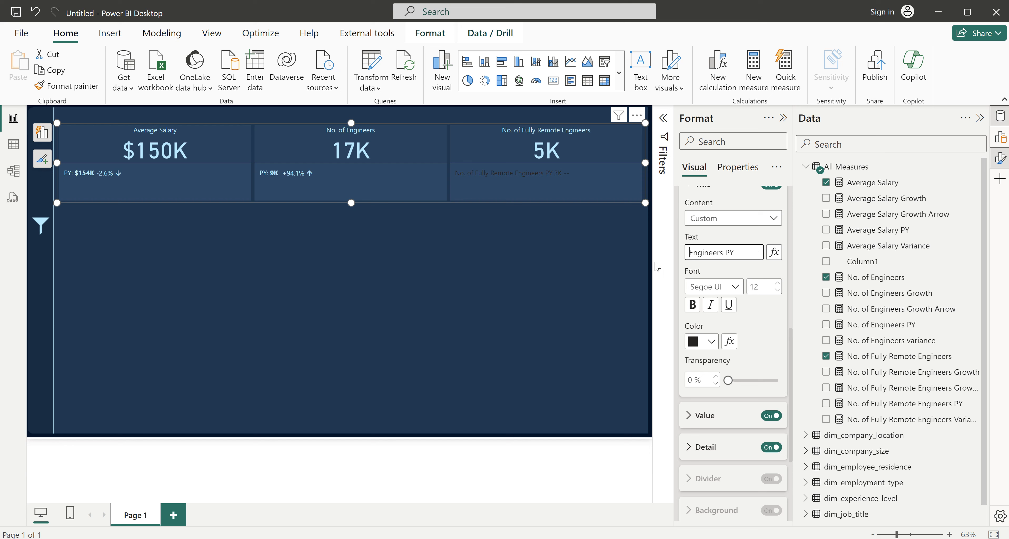
pyautogui.moveTo(723, 255); pyautogui.dragTo(666, 258)
pyautogui.press('BackSpace')
pyautogui.write(':')
pyautogui.click(711, 341)
pyautogui.click(702, 286)
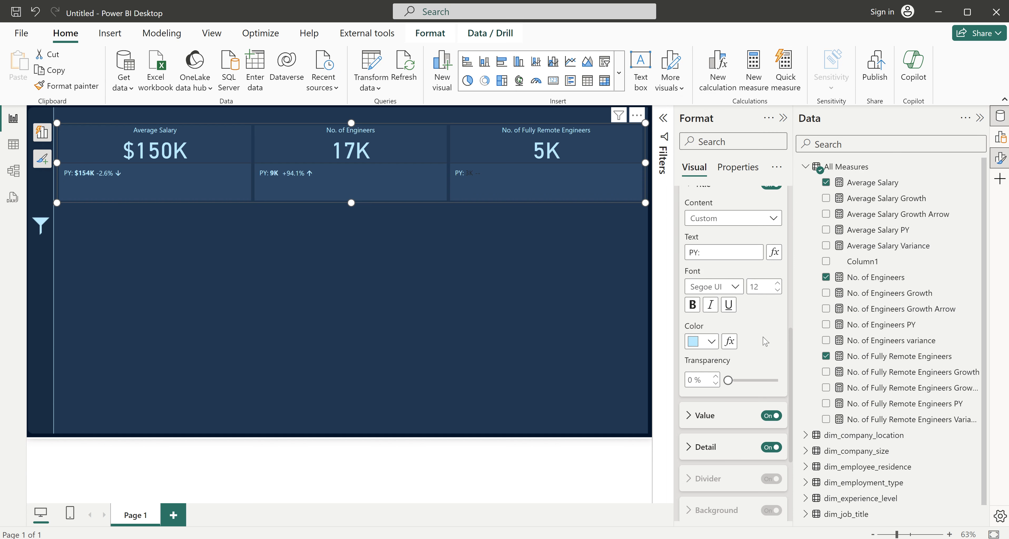
# - Make the value of the No. of Fully Remote Engineers PY reference label light blue and bold
pyautogui.scroll(-3, 756, 411)
pyautogui.click(705, 315)
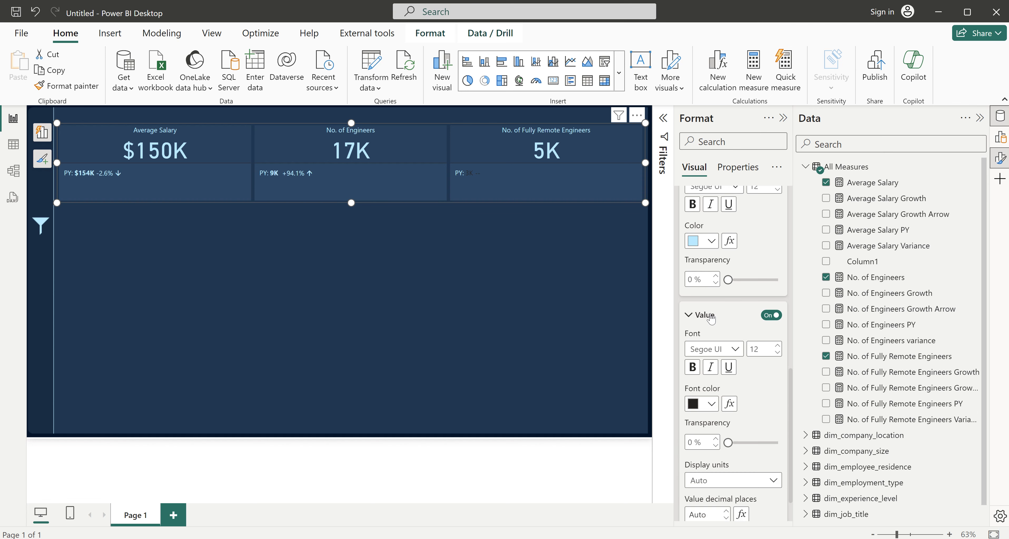
pyautogui.click(711, 409)
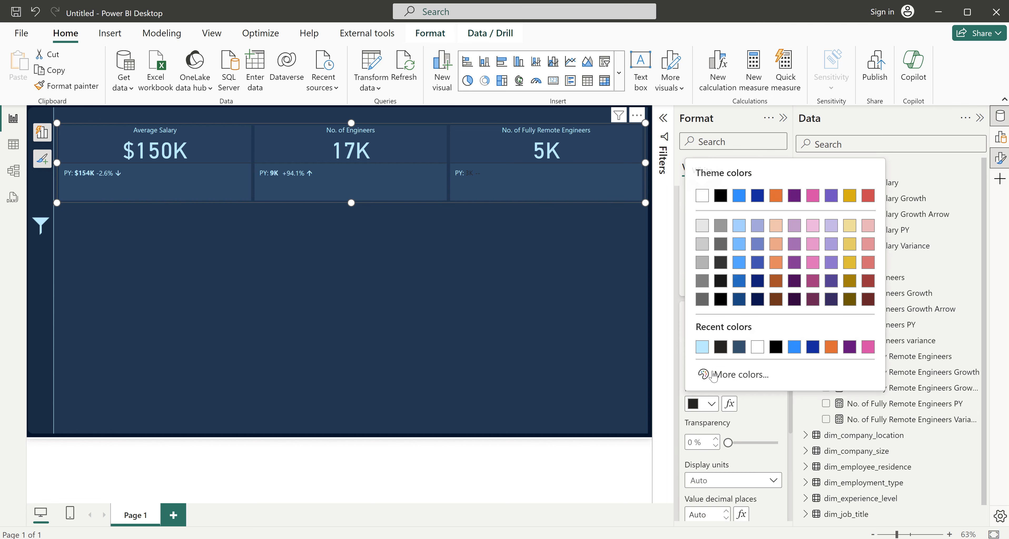
pyautogui.click(702, 351)
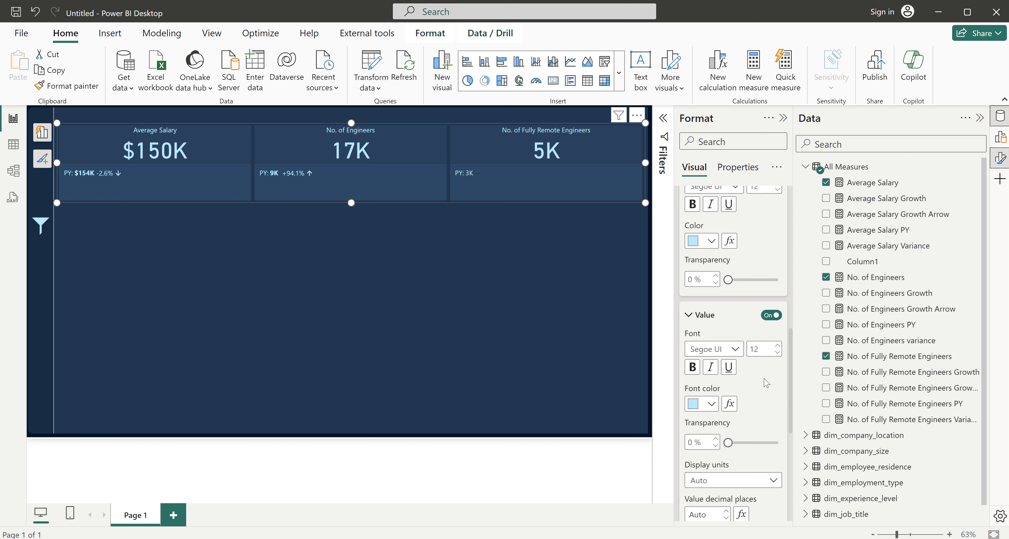
pyautogui.click(692, 367)
# - Add No. of Fully Remote Engineers Growth Arrow as the detail of the No. of Fully Remote Engineers PY label and colour it light blue
pyautogui.scroll(-6, 764, 393)
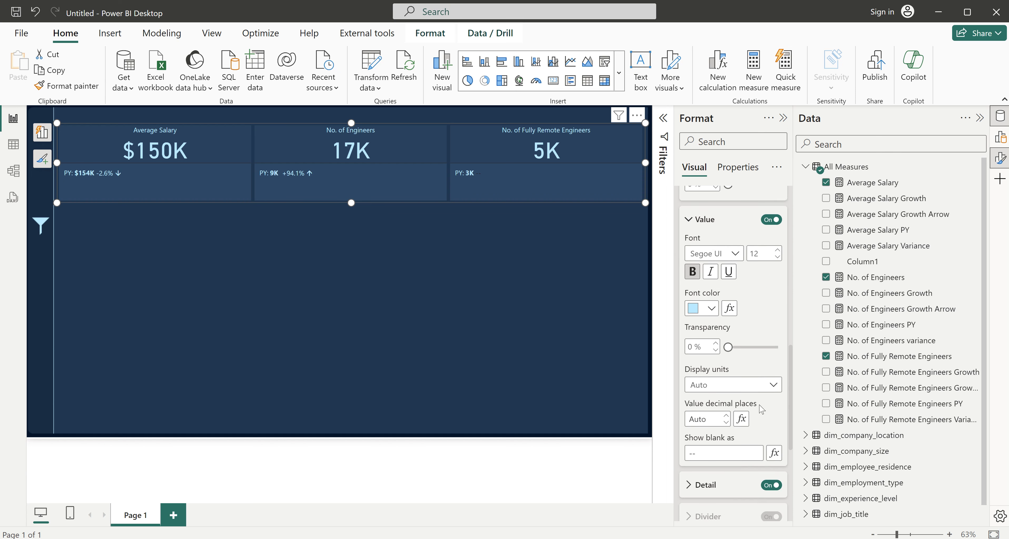
pyautogui.click(739, 335)
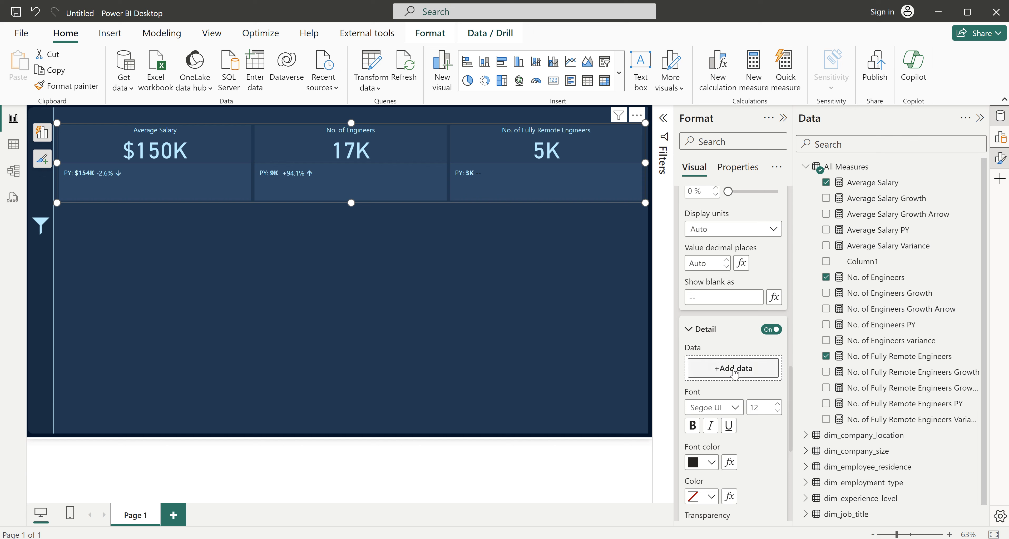
pyautogui.click(692, 371)
pyautogui.write('grow')
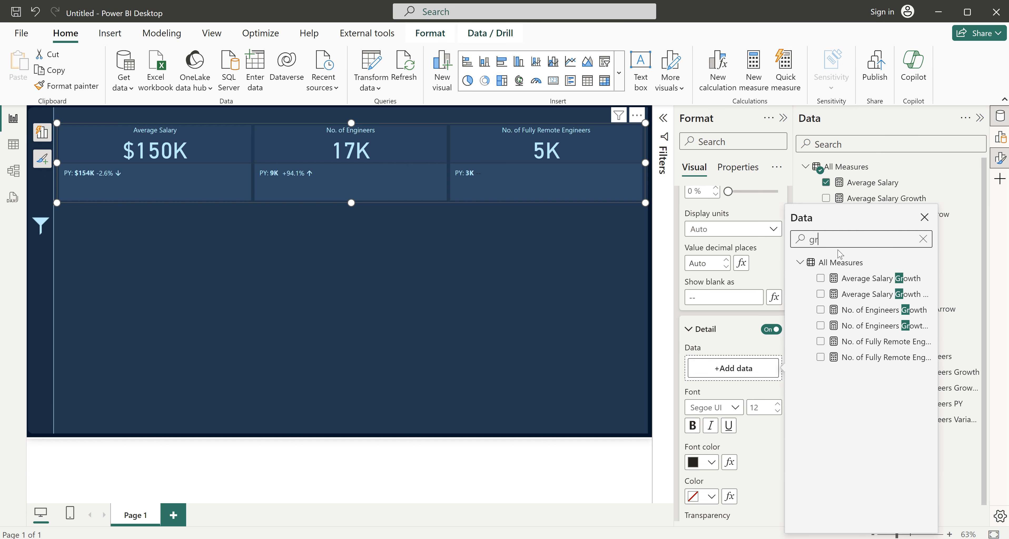
pyautogui.press('BackSpace')
pyautogui.press('BackSpace')
pyautogui.press('BackSpace')
pyautogui.press('BackSpace')
pyautogui.write('arro')
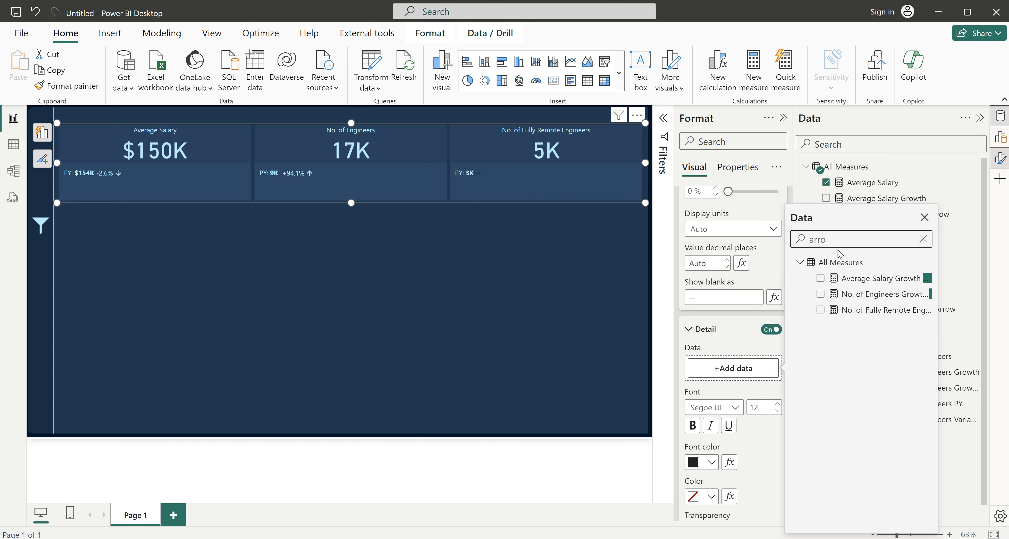
pyautogui.click(820, 310)
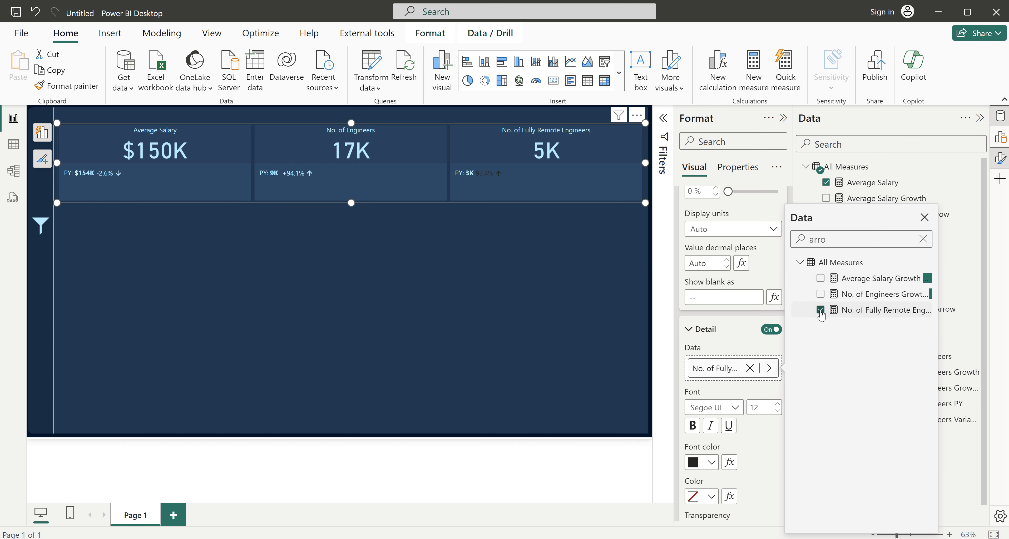
pyautogui.click(735, 350)
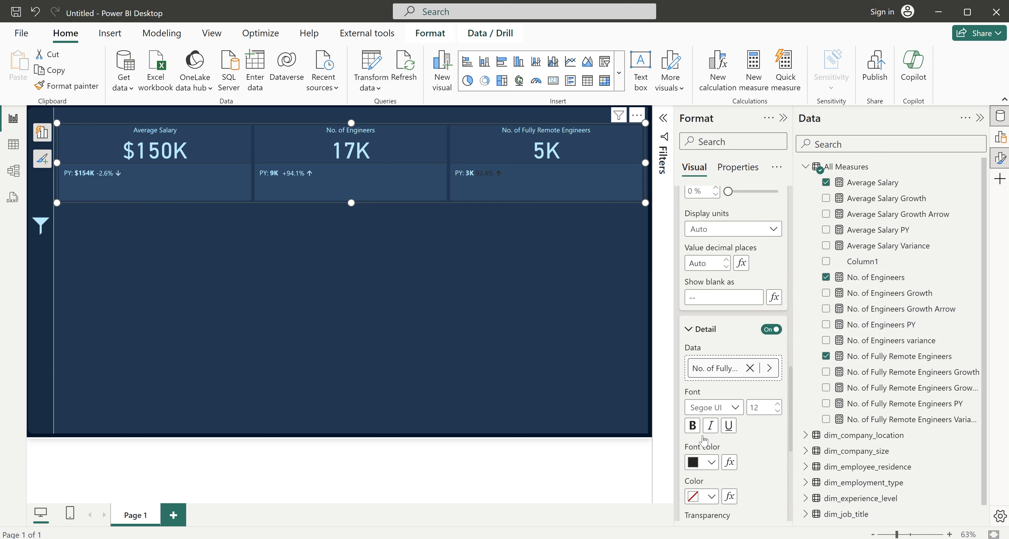
pyautogui.click(701, 462)
pyautogui.click(702, 405)
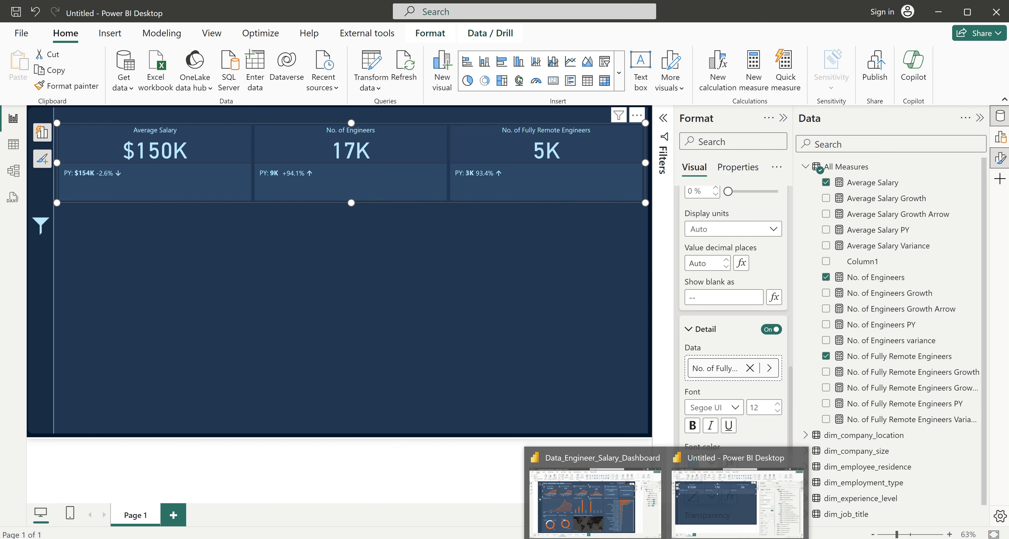
# - Switch to the finished Data_Engineer_Salary_Dashboard report to examine its row of KPI cards, and return to the untitled report
pyautogui.click(589, 499)
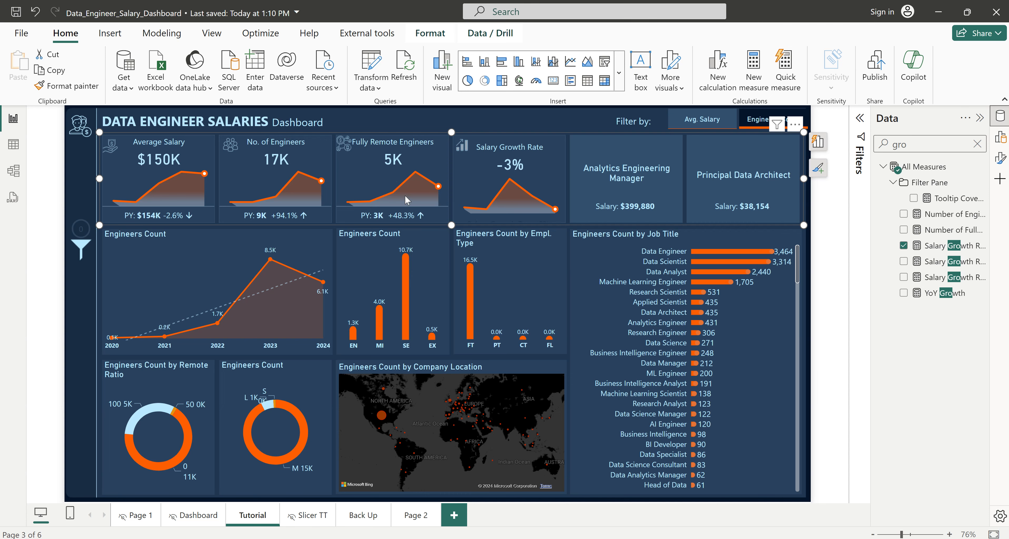
pyautogui.moveTo(666, 538)
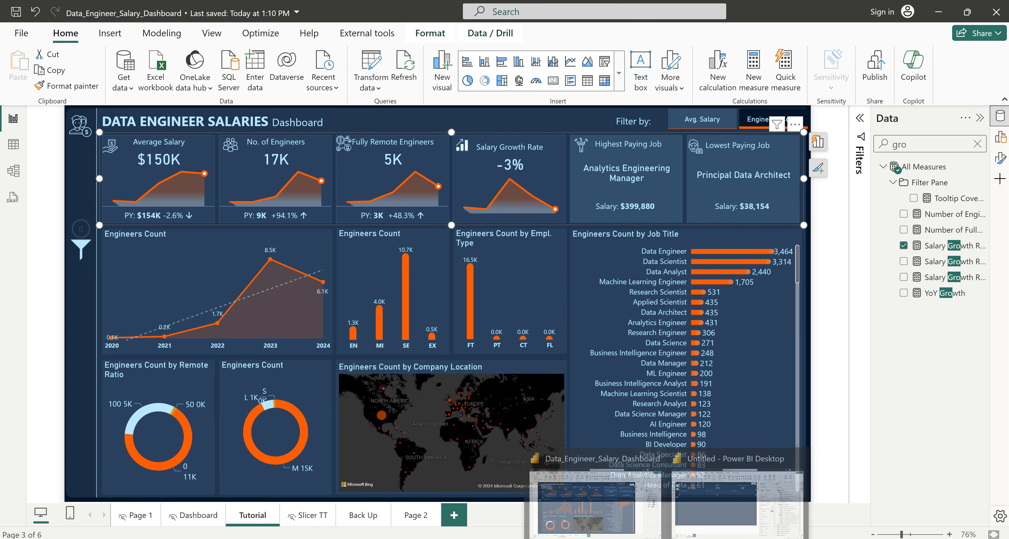
pyautogui.click(704, 521)
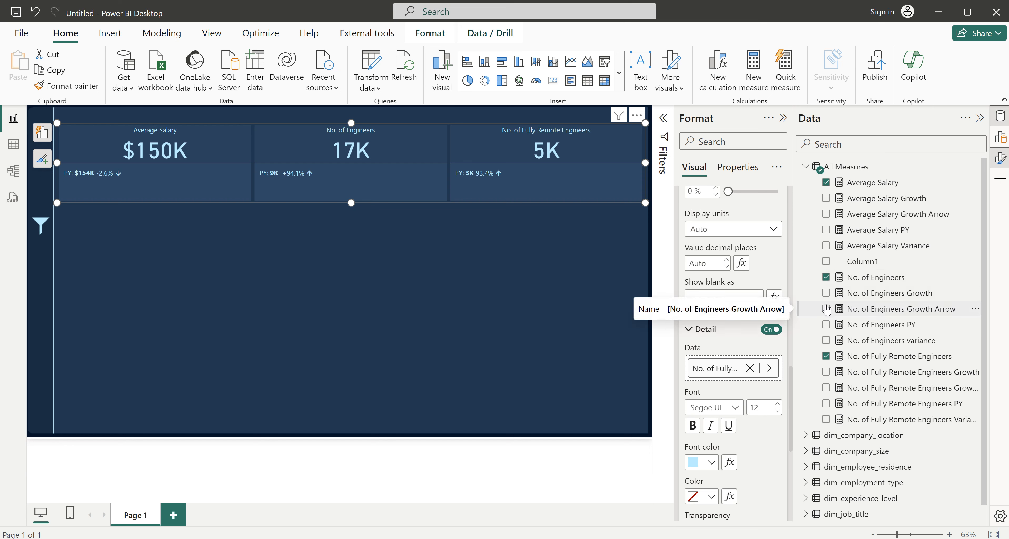
# - Add the Average Salary Growth measure to the KPI card visual
pyautogui.click(826, 199)
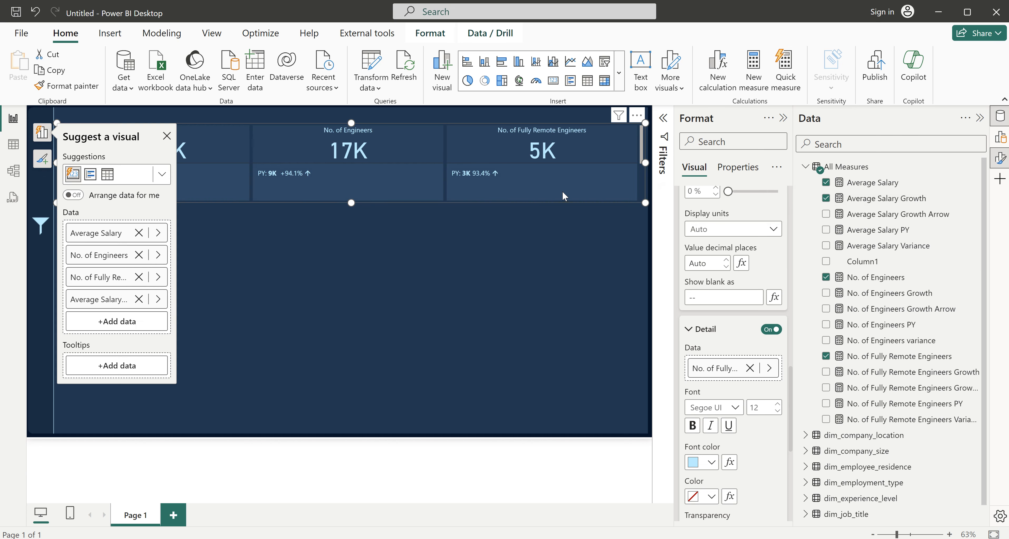
pyautogui.click(167, 137)
pyautogui.scroll(-2, 613, 179)
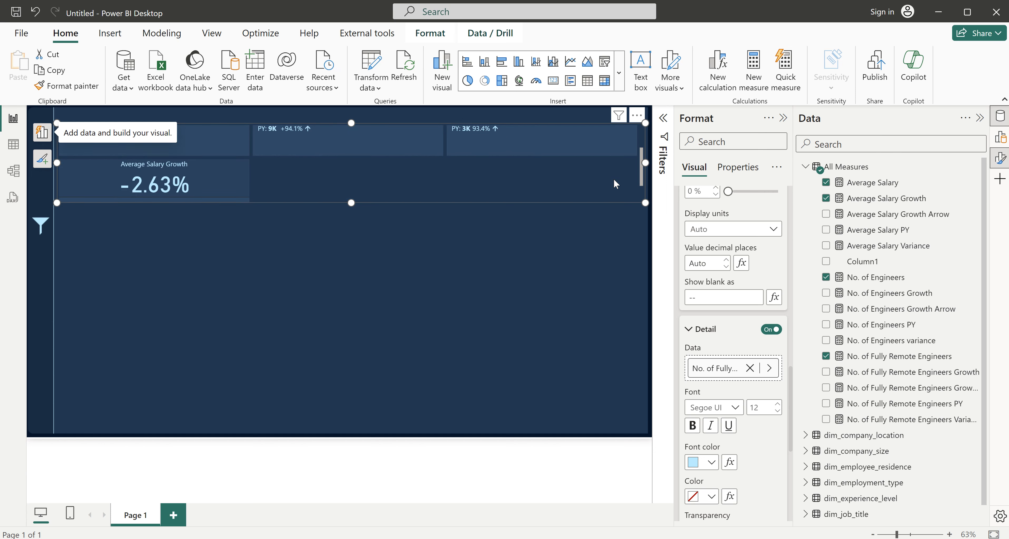
pyautogui.scroll(2, 382, 185)
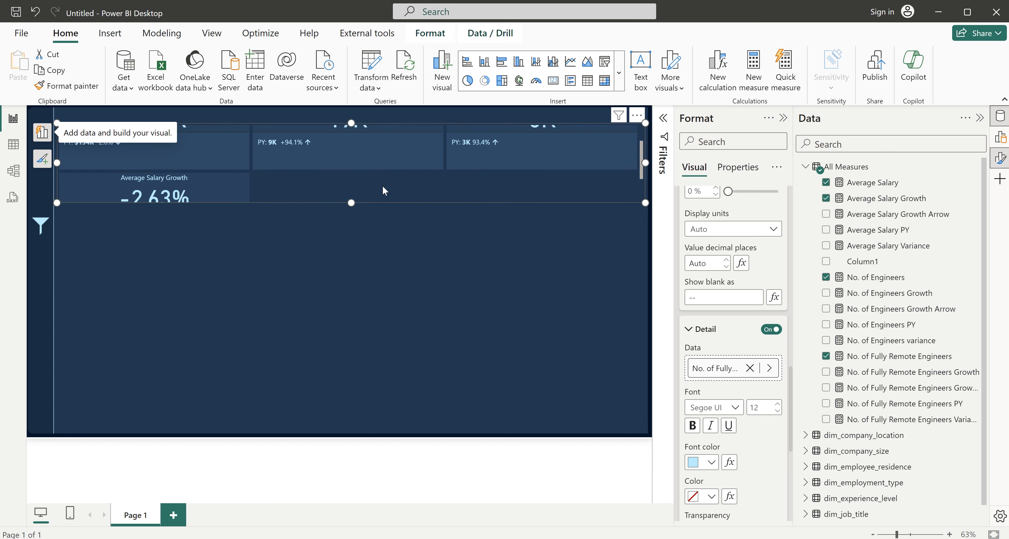
# - Set the card layout's maximum cards shown to 6
pyautogui.click(705, 330)
pyautogui.scroll(4, 720, 289)
pyautogui.scroll(10, 720, 289)
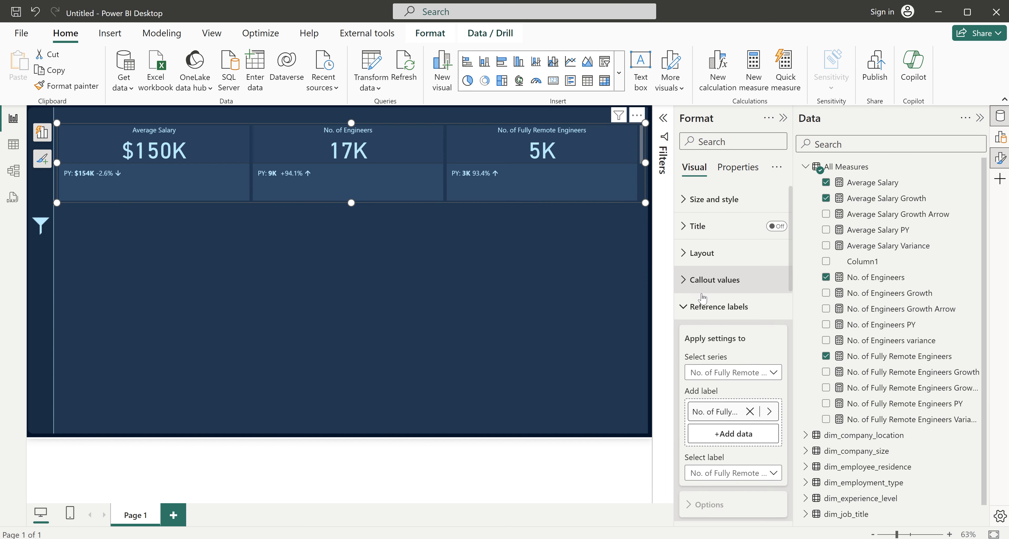
pyautogui.click(705, 307)
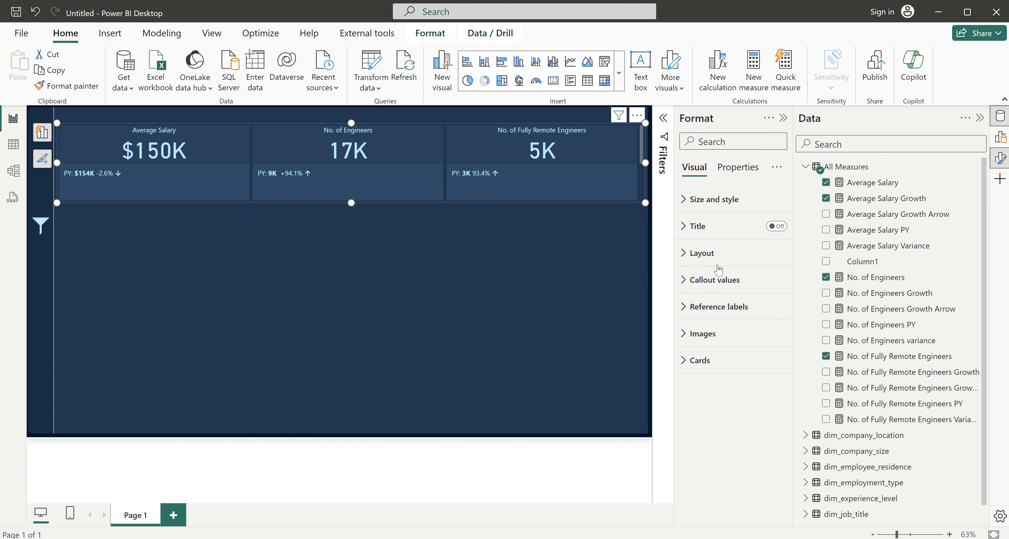
pyautogui.click(705, 259)
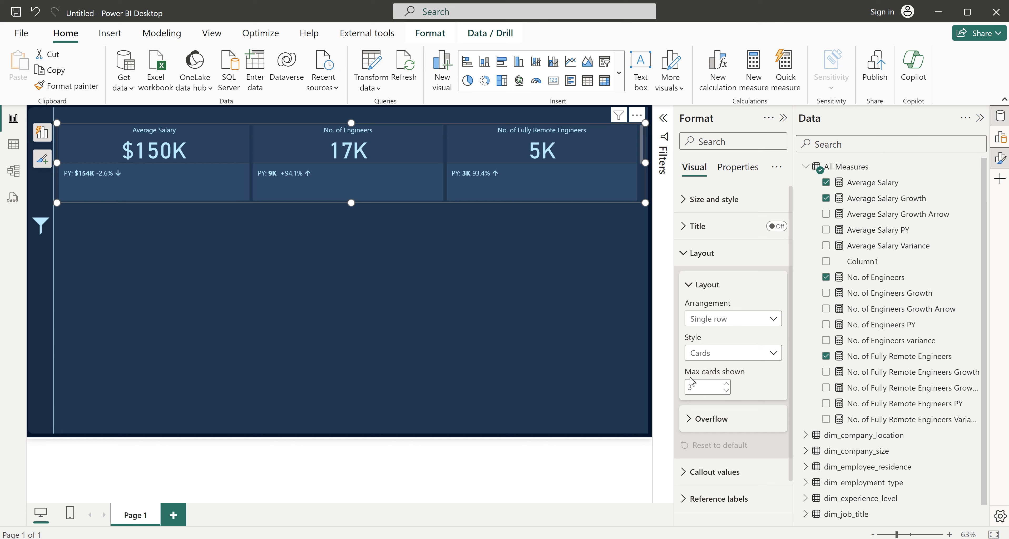
pyautogui.click(701, 388)
pyautogui.write('6')
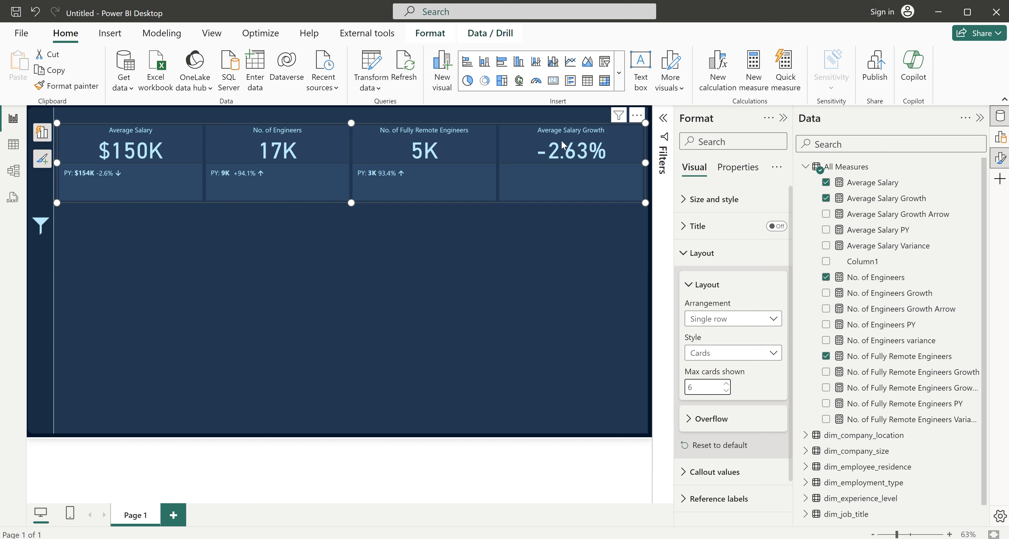
# - Set the Average Salary Growth measure to 0 decimal places
pyautogui.click(887, 199)
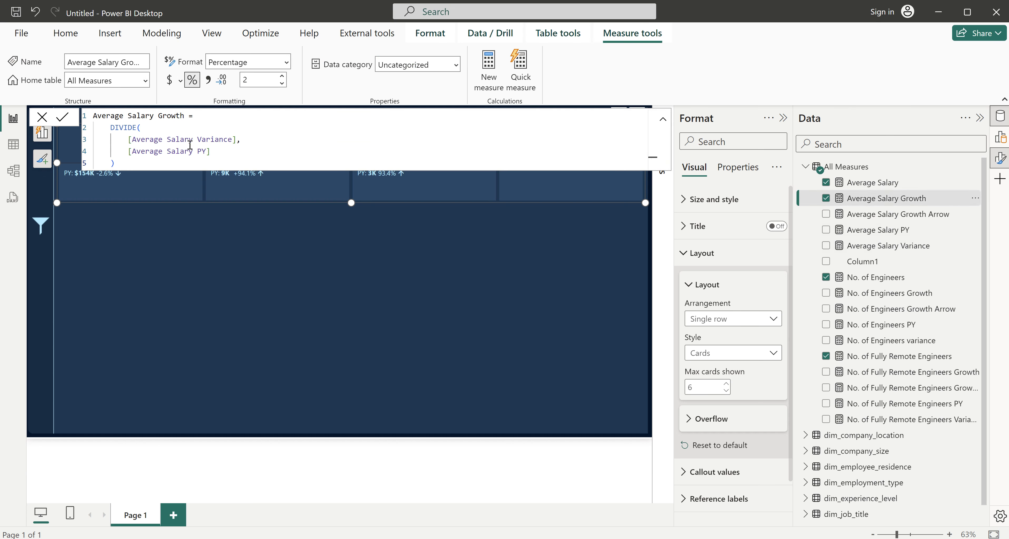
pyautogui.click(259, 80)
pyautogui.write('0')
pyautogui.click(441, 189)
pyautogui.click(42, 118)
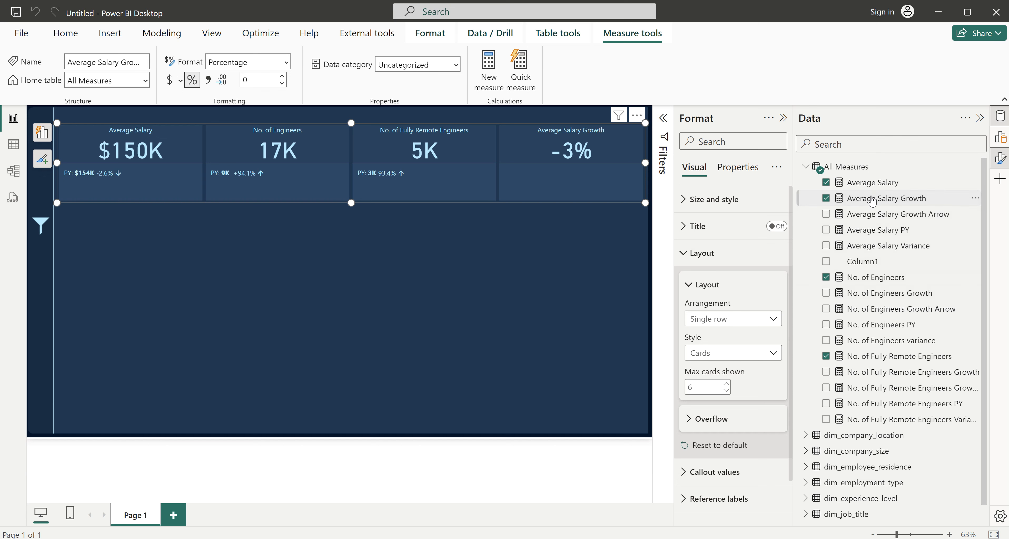
# - Set the Average Salary Growth measure to 1 decimal place
pyautogui.click(256, 80)
pyautogui.write('1')
pyautogui.press('Return')
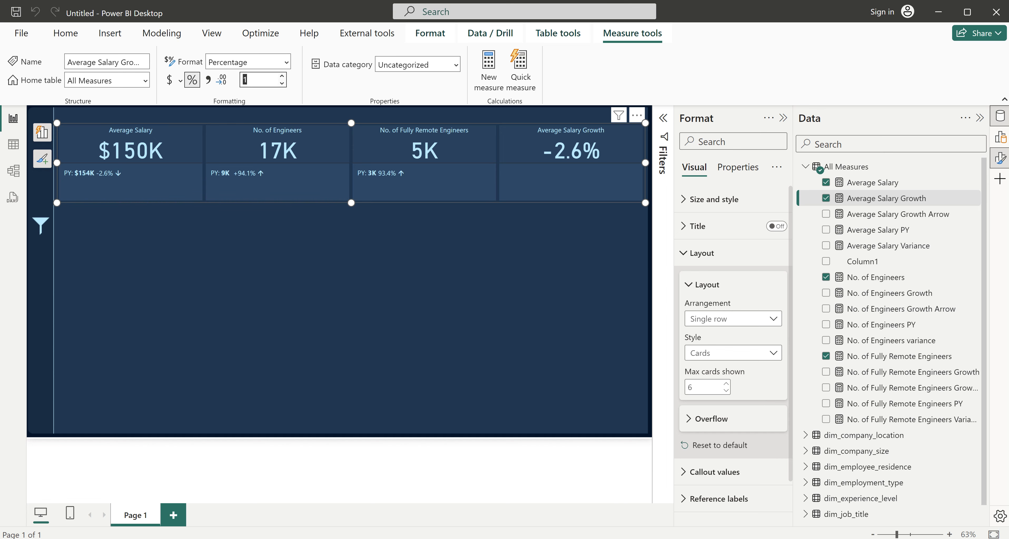
# - Examine the remaining KPI cards in the Data_Engineer_Salary_Dashboard report, and return to the untitled report with nothing selected
pyautogui.click(619, 517)
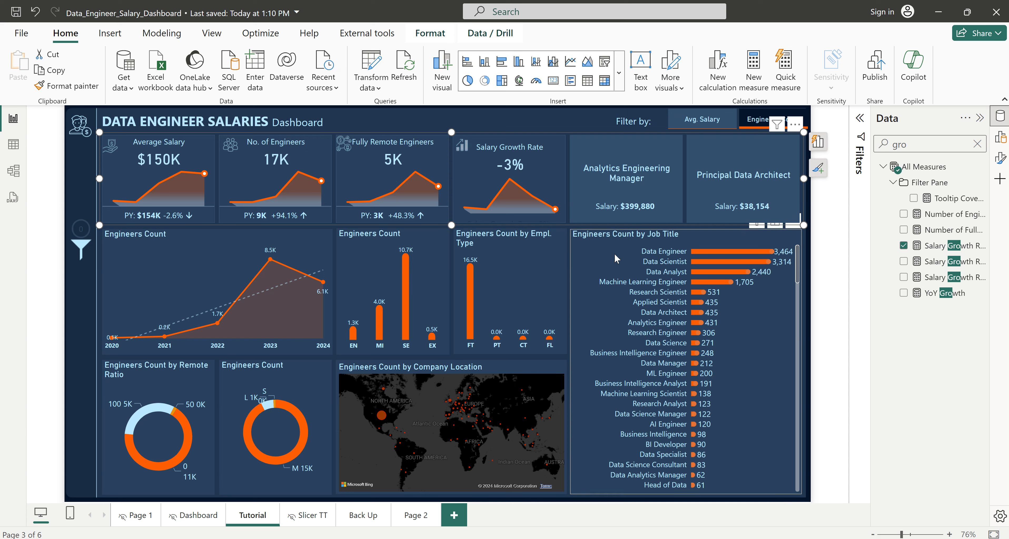
pyautogui.click(536, 119)
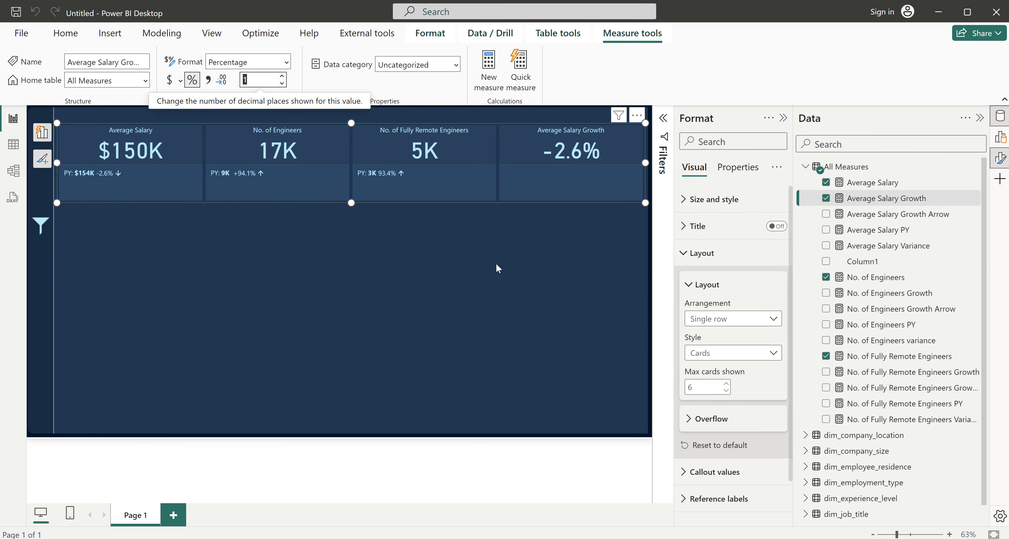
pyautogui.click(497, 265)
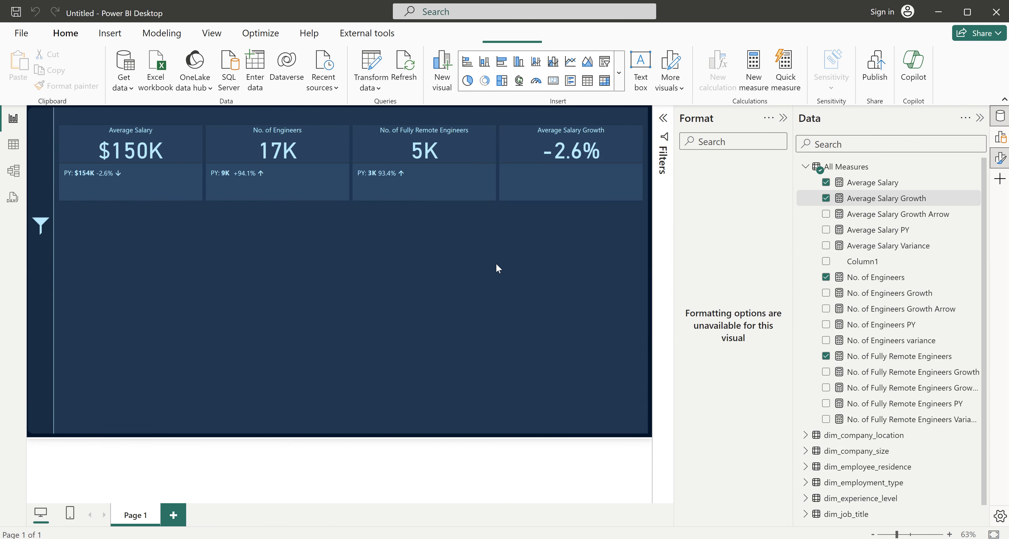
# - Create a new measure in the All Measures table named "Highest Paying Job" and begin an indented second formula line
pyautogui.rightClick(842, 169)
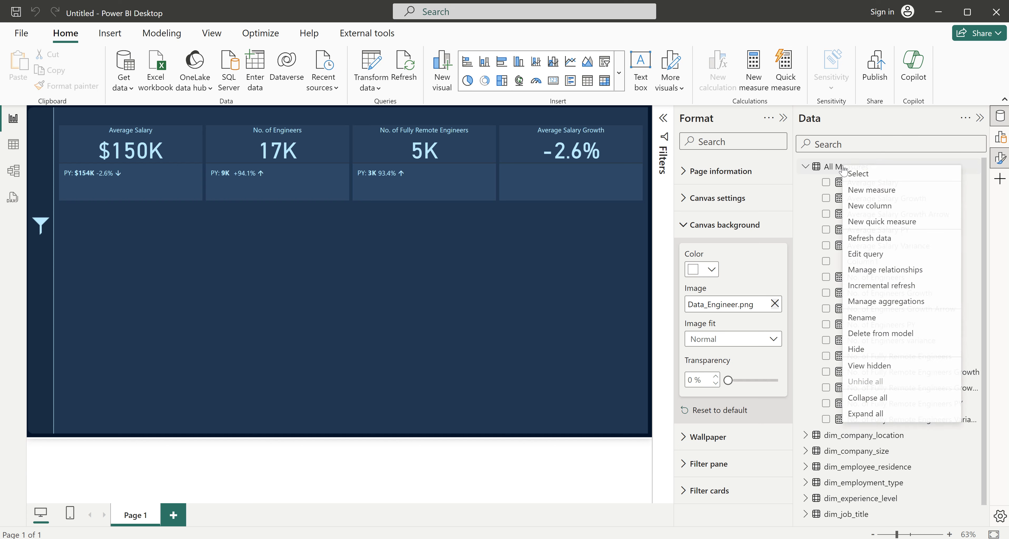
pyautogui.click(864, 192)
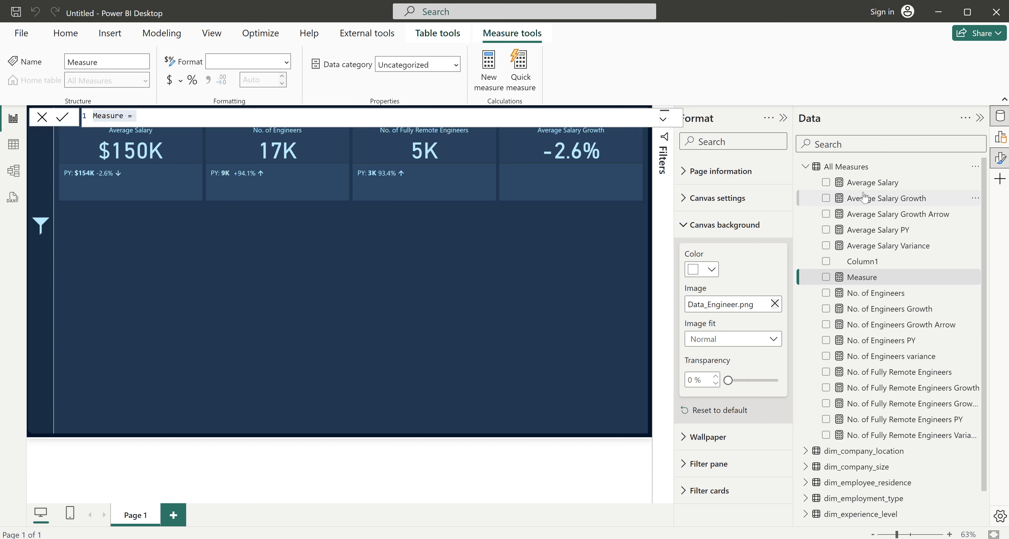
pyautogui.write('Highest Paying Job')
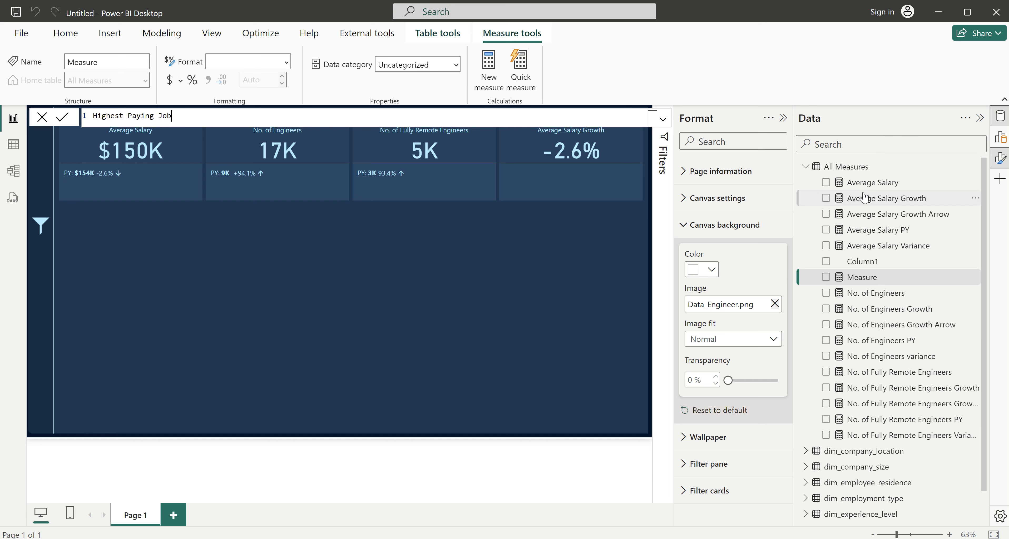
pyautogui.write(' =')
pyautogui.hotkey('shift', 'Return')
pyautogui.press('Tab')
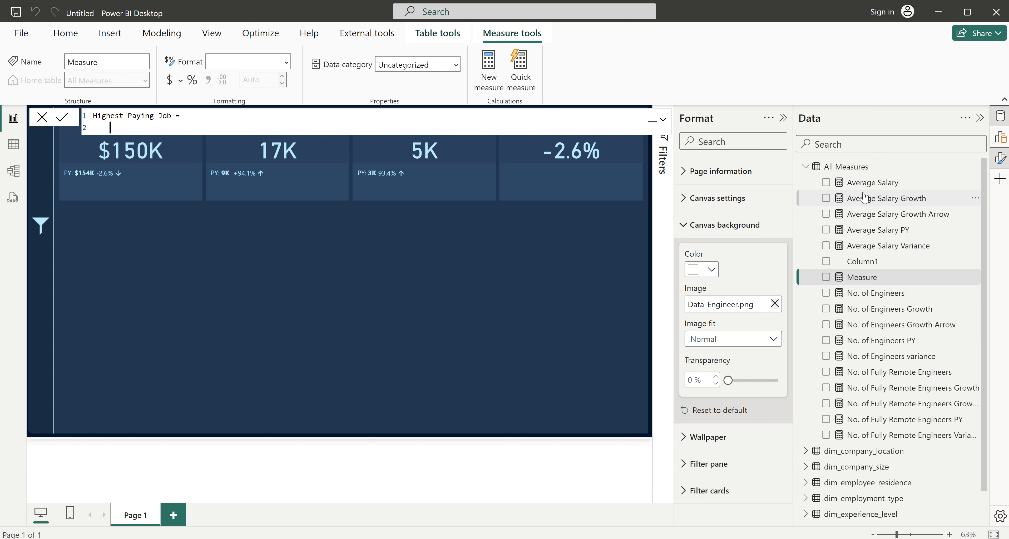
pyautogui.write('top')
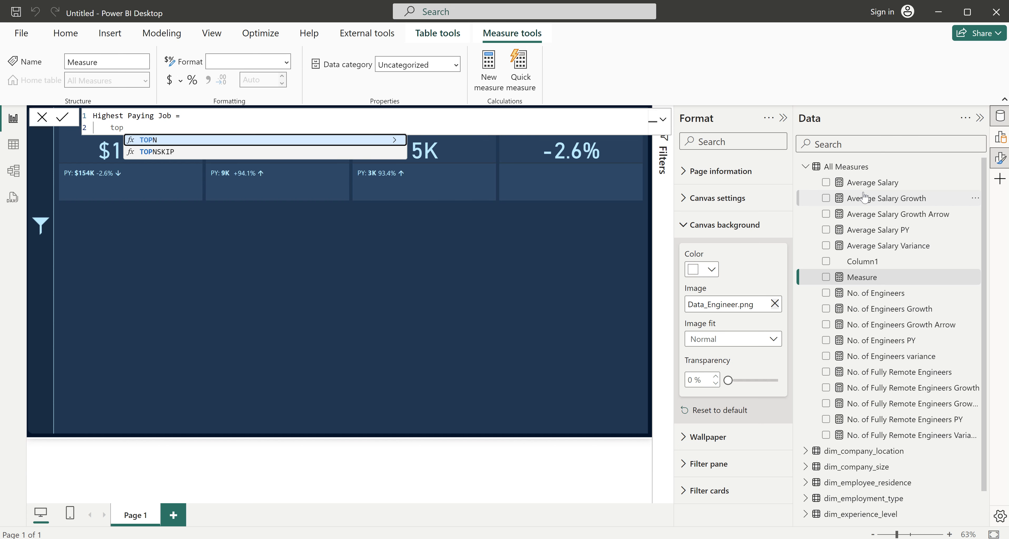
pyautogui.press('BackSpace')
pyautogui.press('BackSpace')
pyautogui.press('BackSpace')
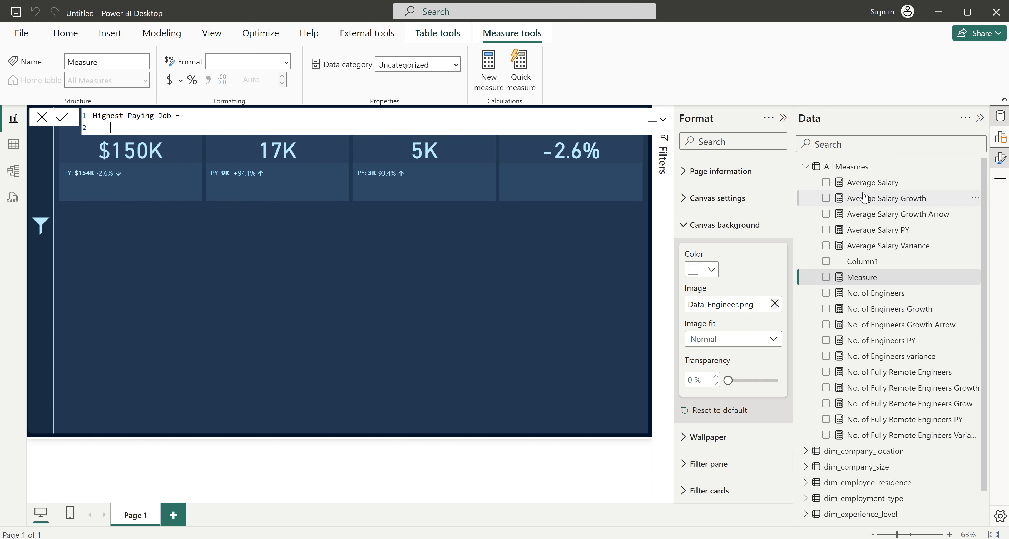
# - Begin the Highest Paying Job formula with FIRSTNONBLANK and a nested TOPN function whose N value is 1, each on its own line
pyautogui.write('firs')
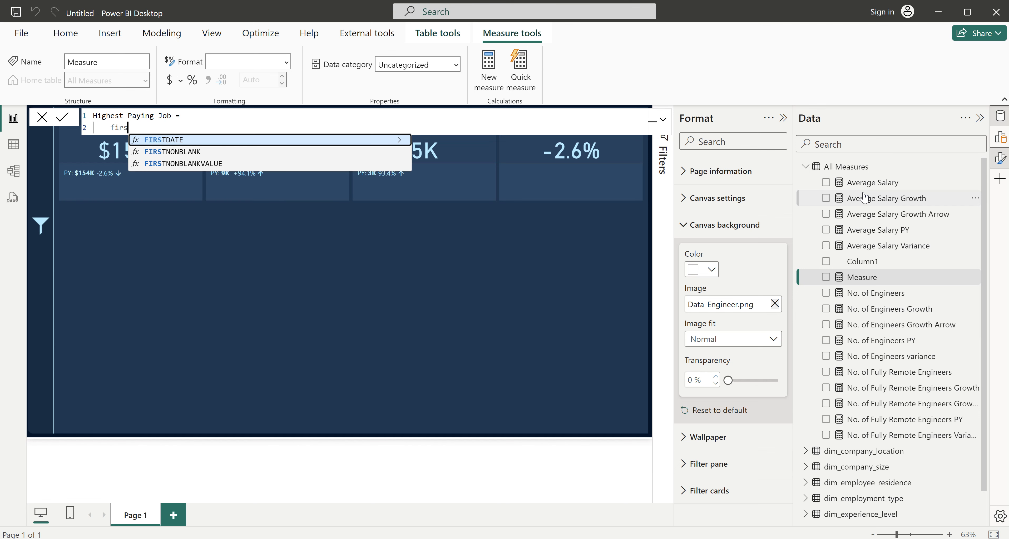
pyautogui.press('Down')
pyautogui.press('Tab')
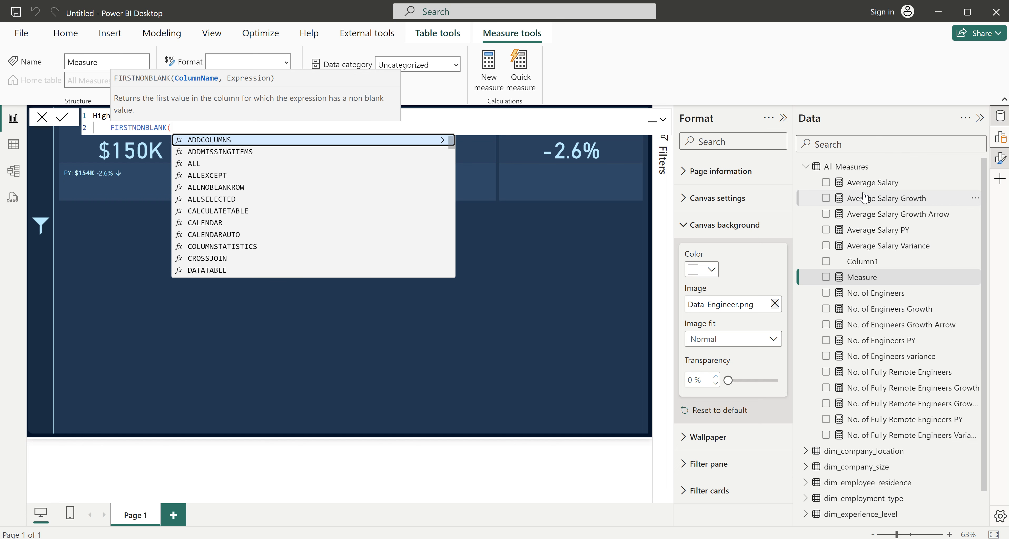
pyautogui.hotkey('shift', 'Return')
pyautogui.write('top')
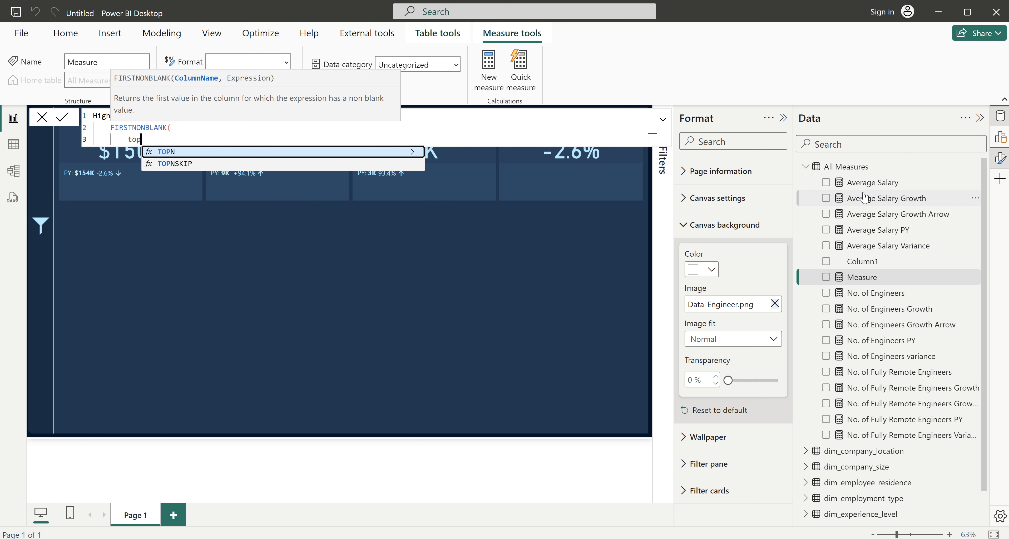
pyautogui.press('Tab')
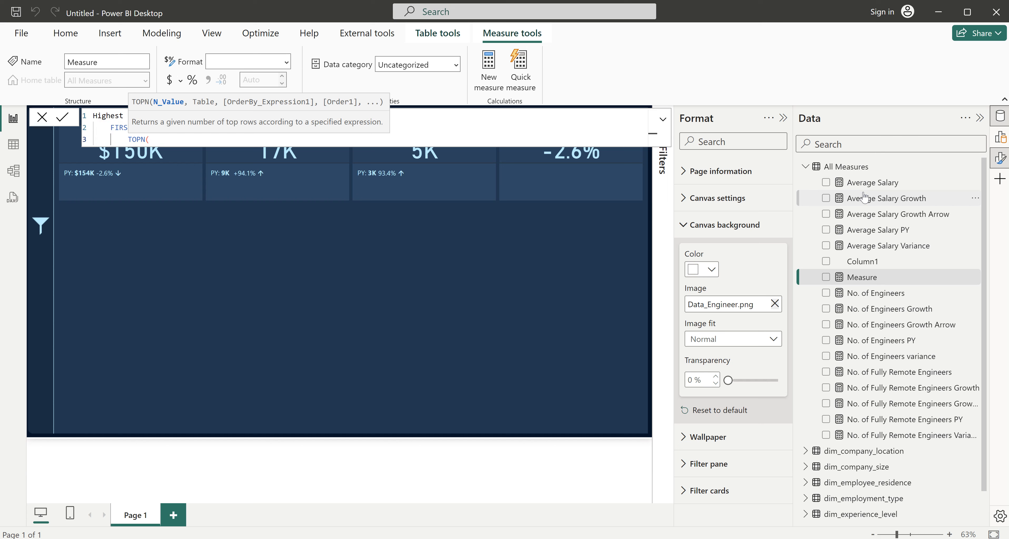
pyautogui.hotkey('shift', 'Return')
pyautogui.write('1')
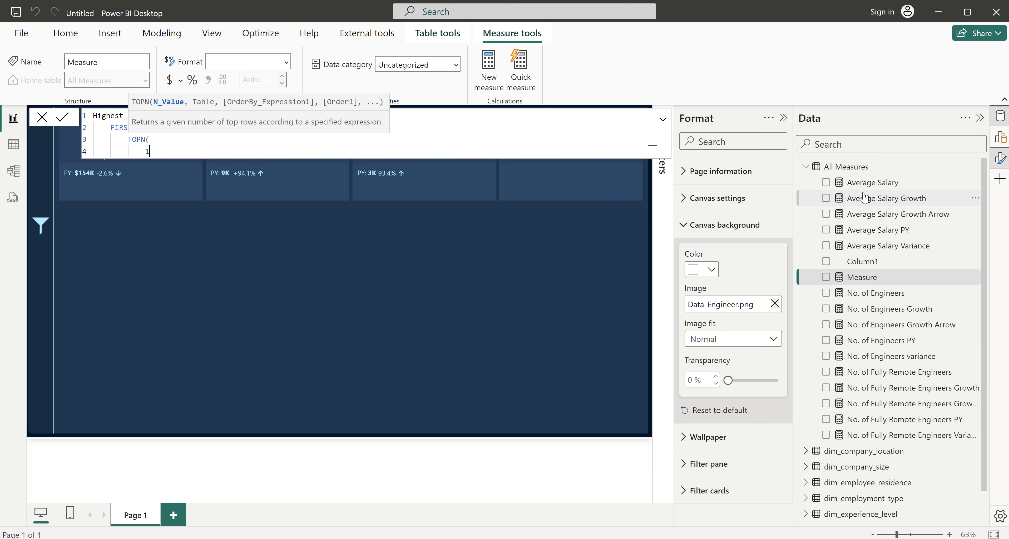
pyautogui.write(',')
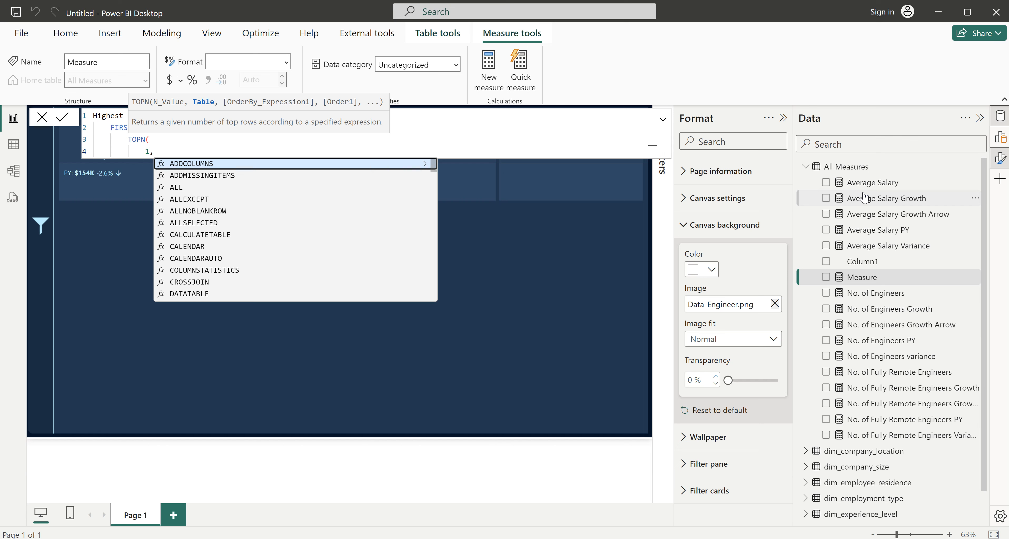
pyautogui.hotkey('shift', 'Return')
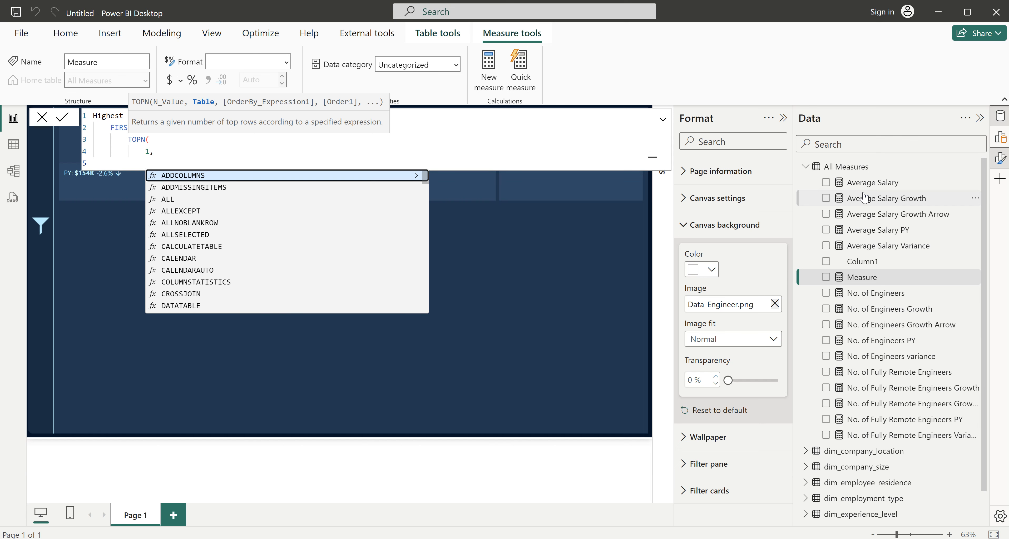
# - Supply VALUES(dim_job_title[job_title]) as the TOPN table argument and start a new formula line
pyautogui.write('VALUES(')
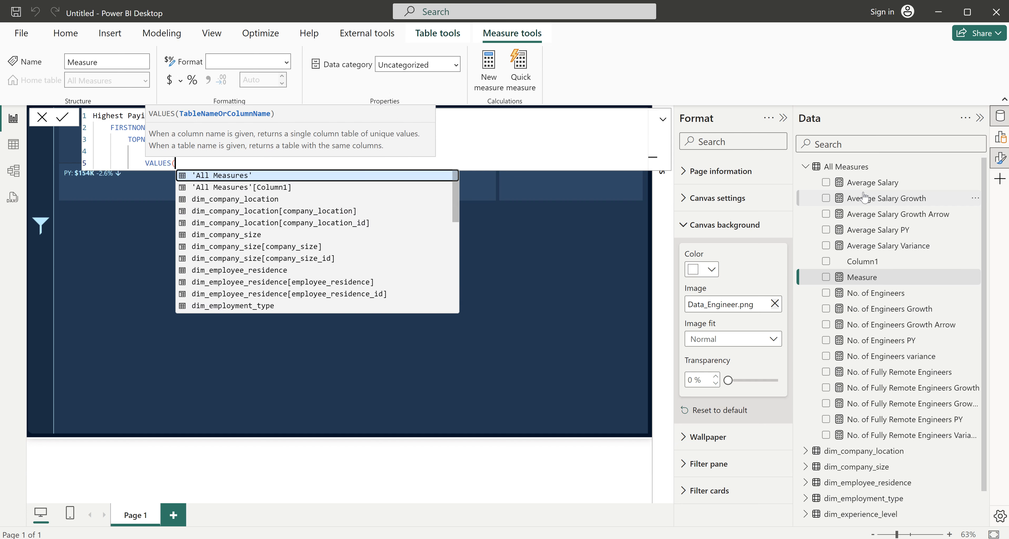
pyautogui.write('job')
pyautogui.press('Tab')
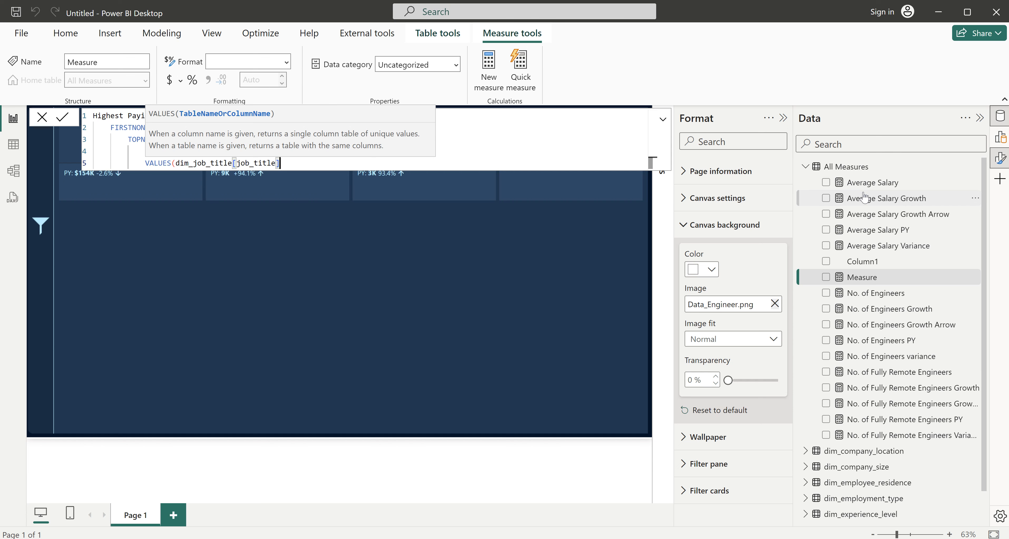
pyautogui.write('),')
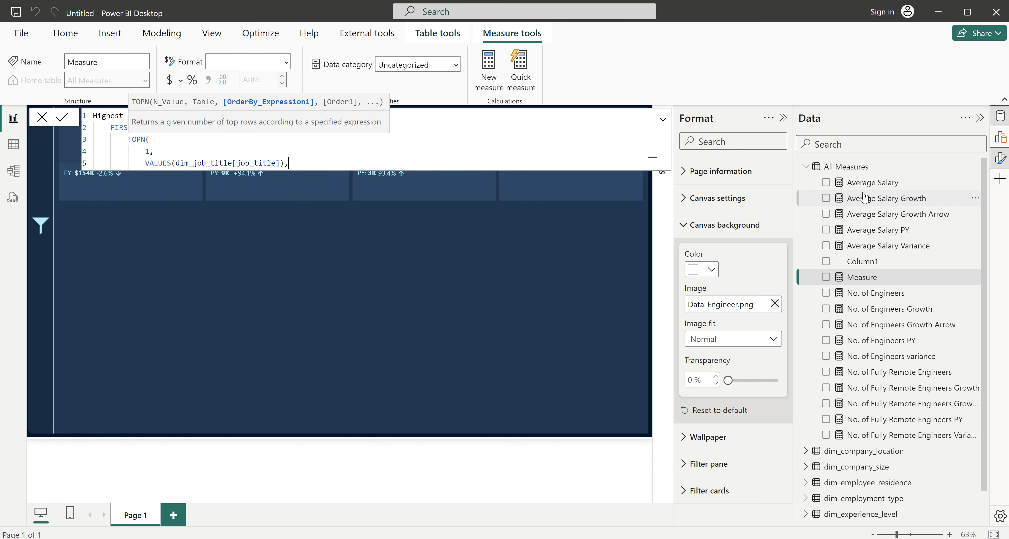
pyautogui.hotkey('shift', 'Return')
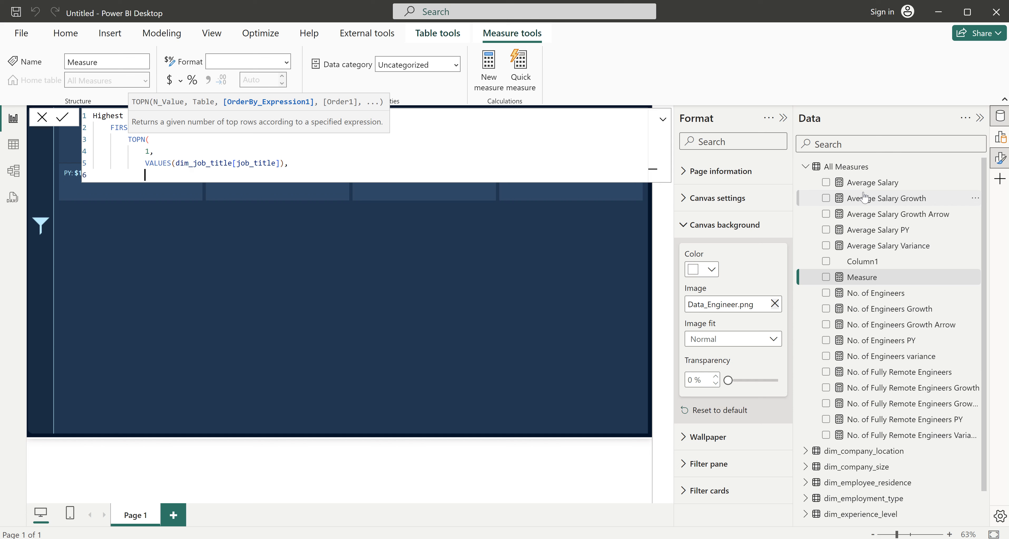
# - Order the TOPN function by [Average Salary] with DESC and close its parenthesis on a new line
pyautogui.write('ave')
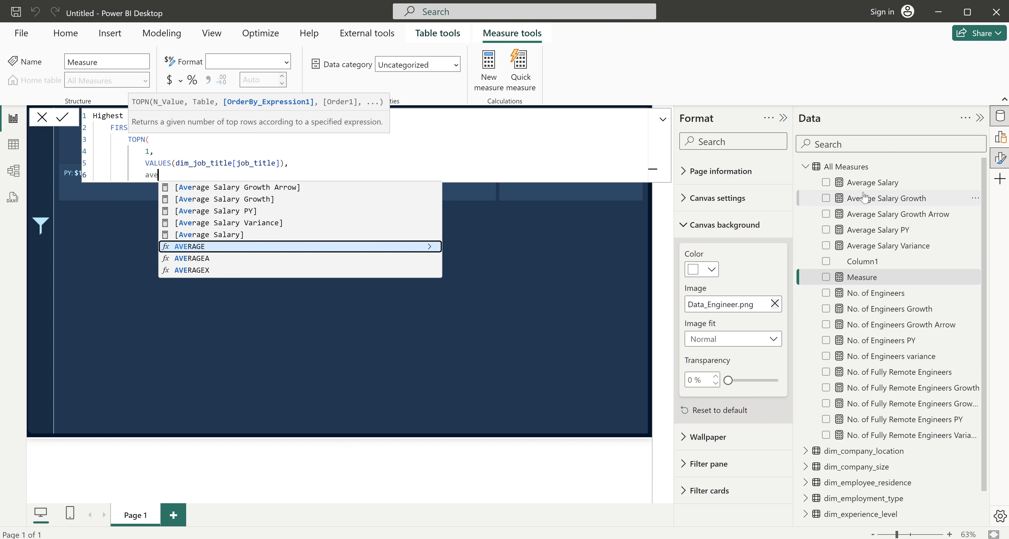
pyautogui.press('Up')
pyautogui.press('Tab')
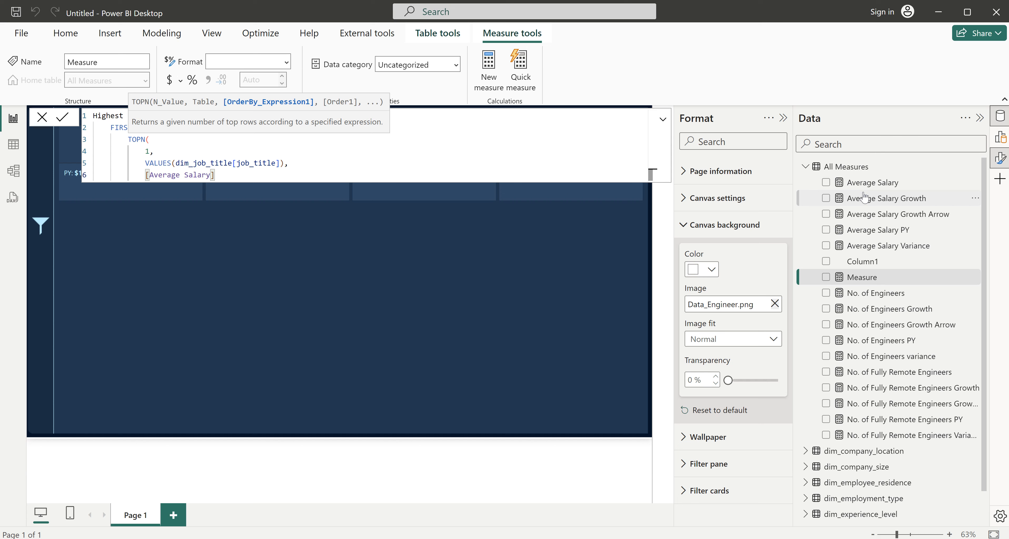
pyautogui.write(',')
pyautogui.press('Return')
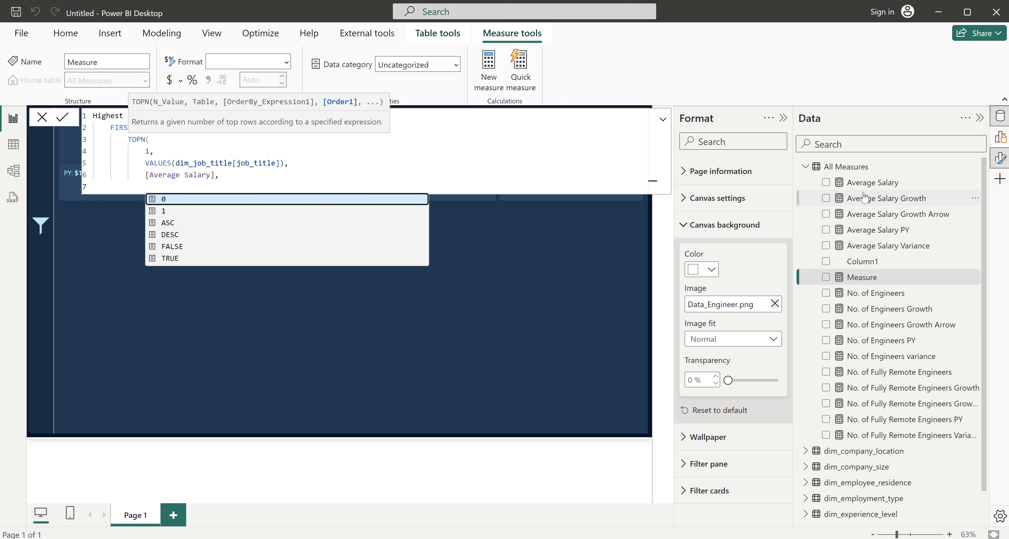
pyautogui.write('DESC')
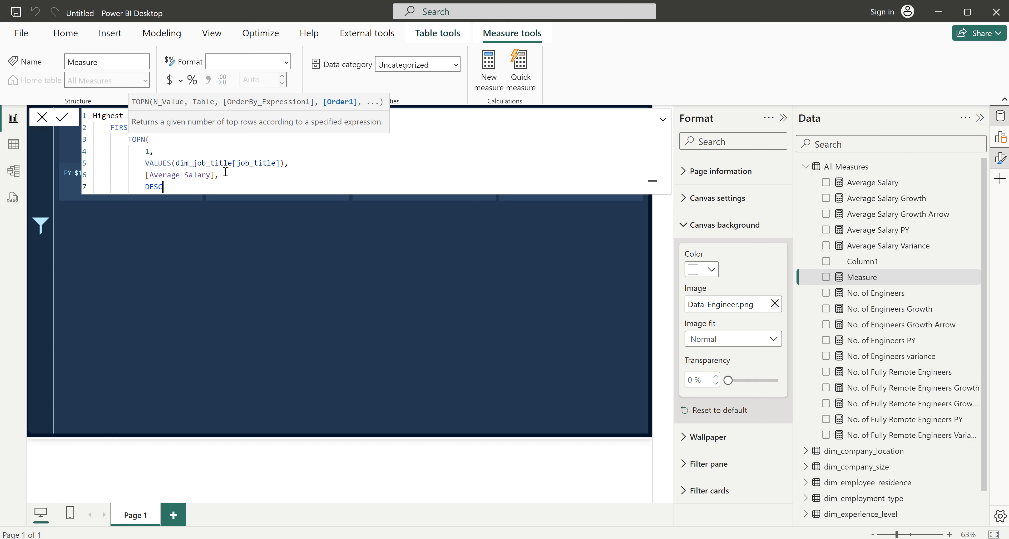
pyautogui.hotkey('shift', 'Return')
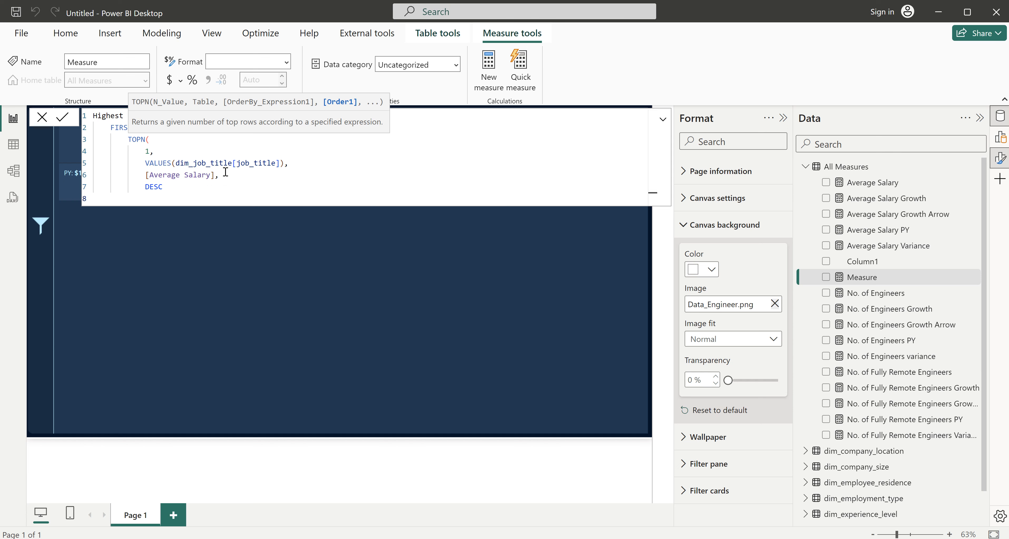
pyautogui.write(')')
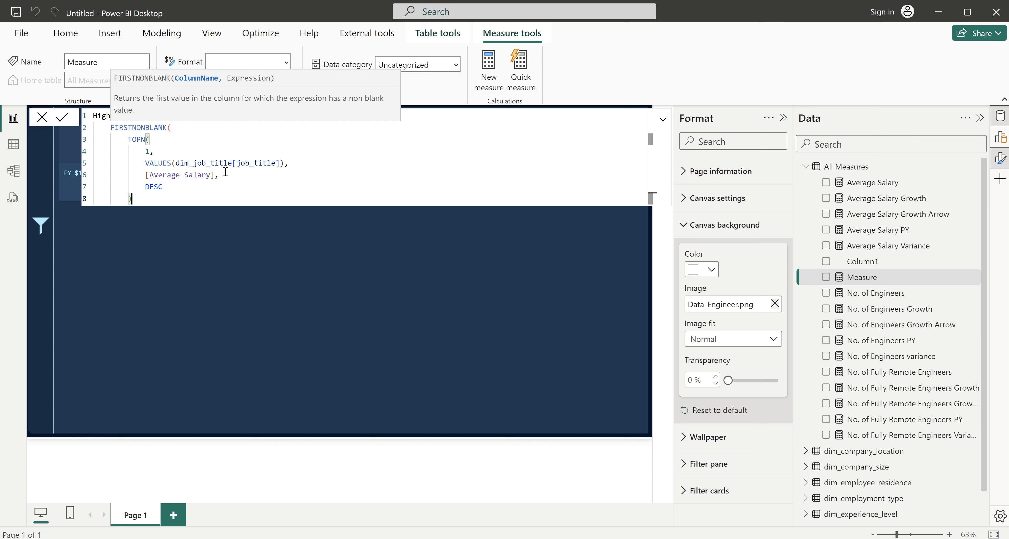
# - Add [Average Salary] as the FIRSTNONBLANK expression, close the function and commit the Highest Paying Job measure
pyautogui.write(',')
pyautogui.press('Return')
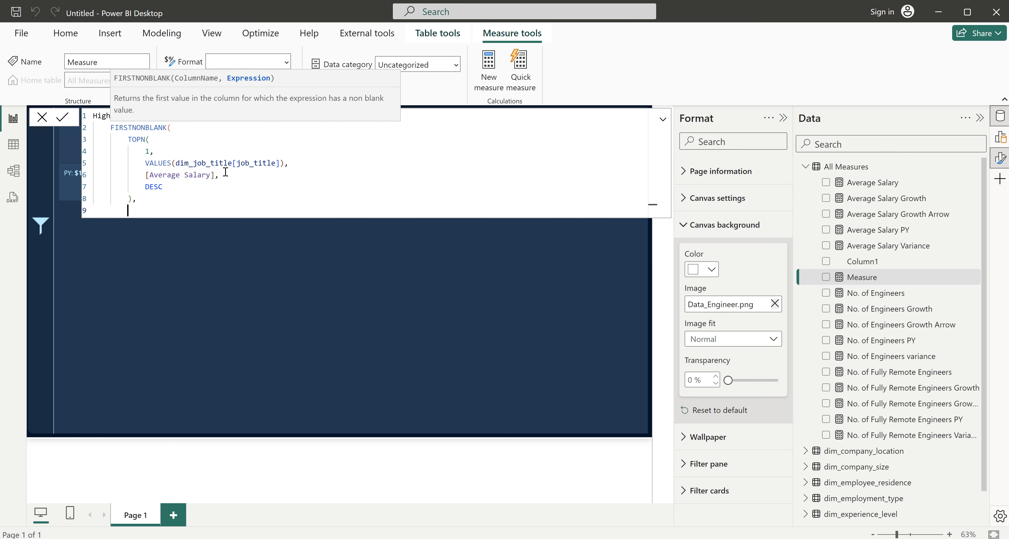
pyautogui.write('aver')
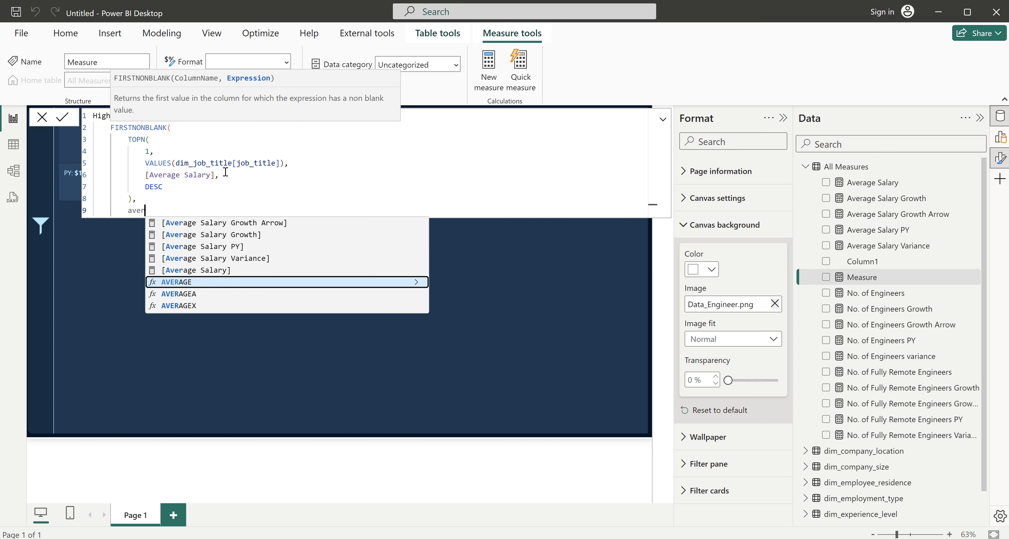
pyautogui.press('Up')
pyautogui.press('Tab')
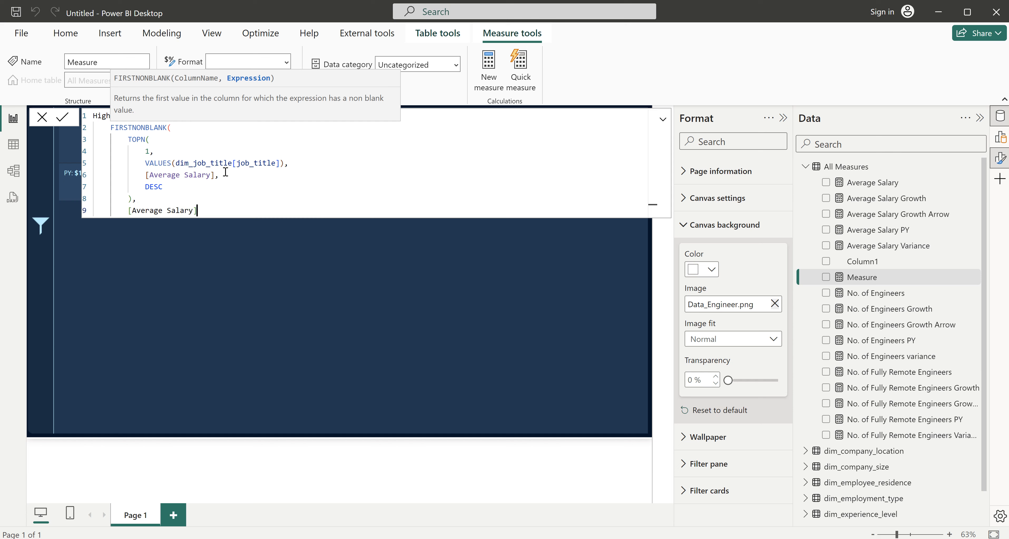
pyautogui.press('Return')
pyautogui.write(')')
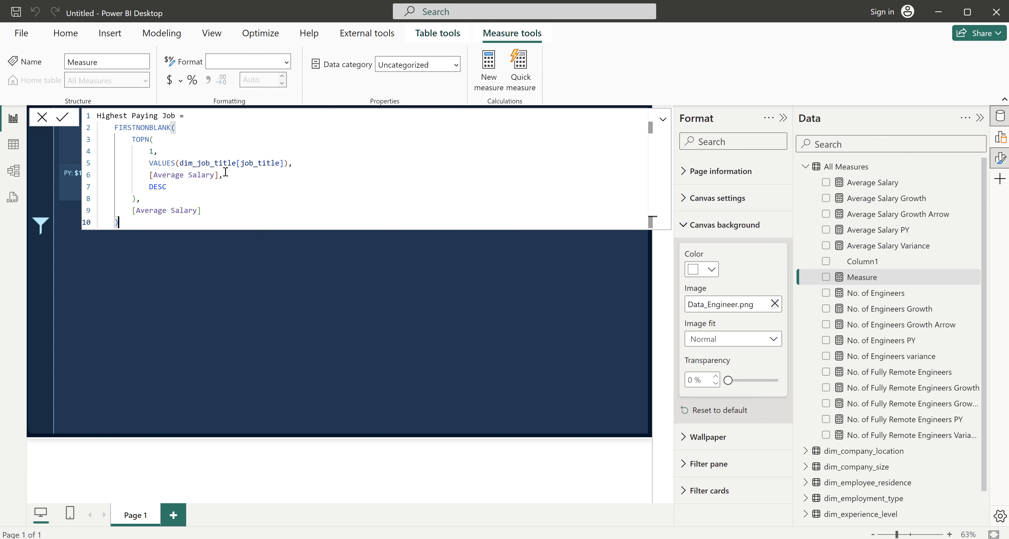
pyautogui.press('Return')
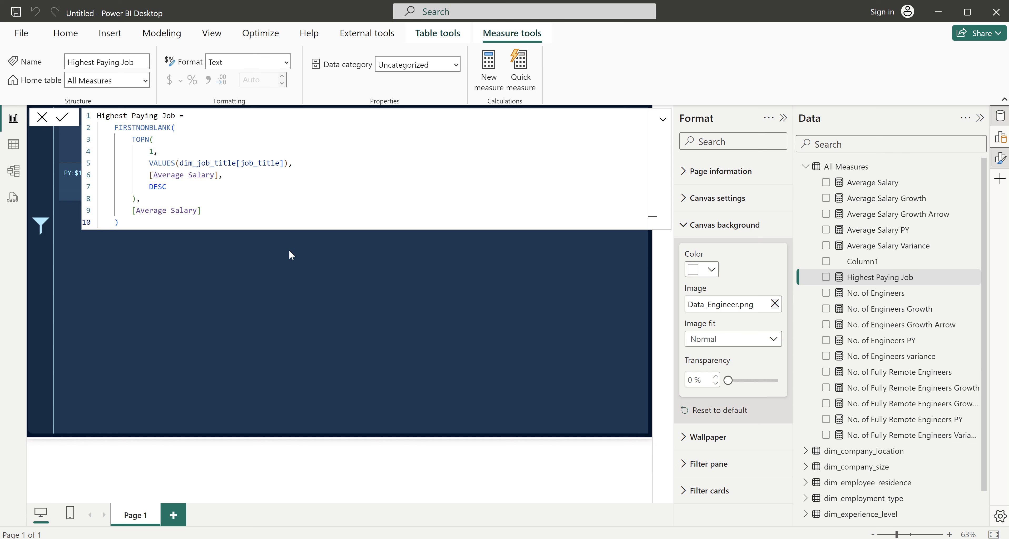
# - Add the Highest Paying Job measure to the KPI card visual
pyautogui.click(299, 266)
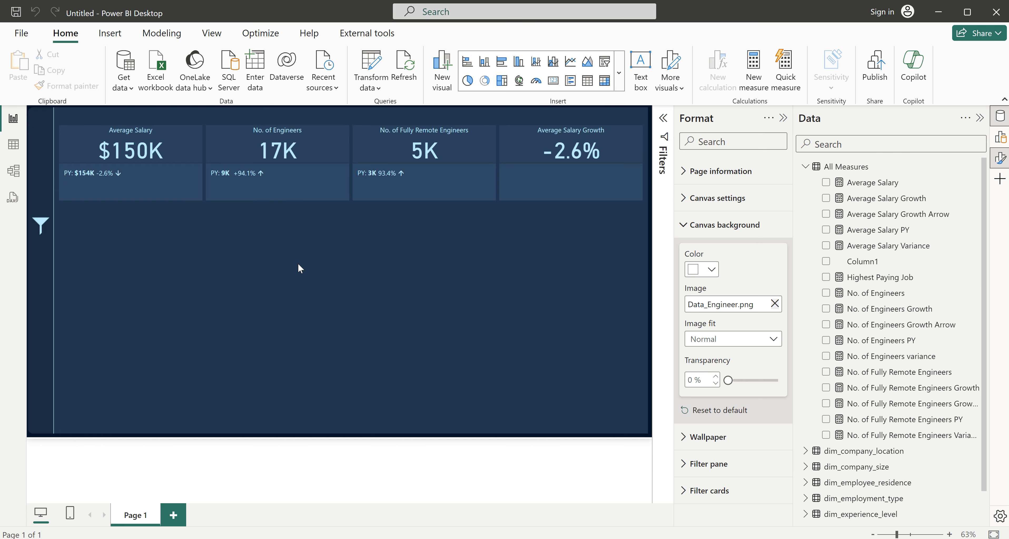
pyautogui.click(563, 183)
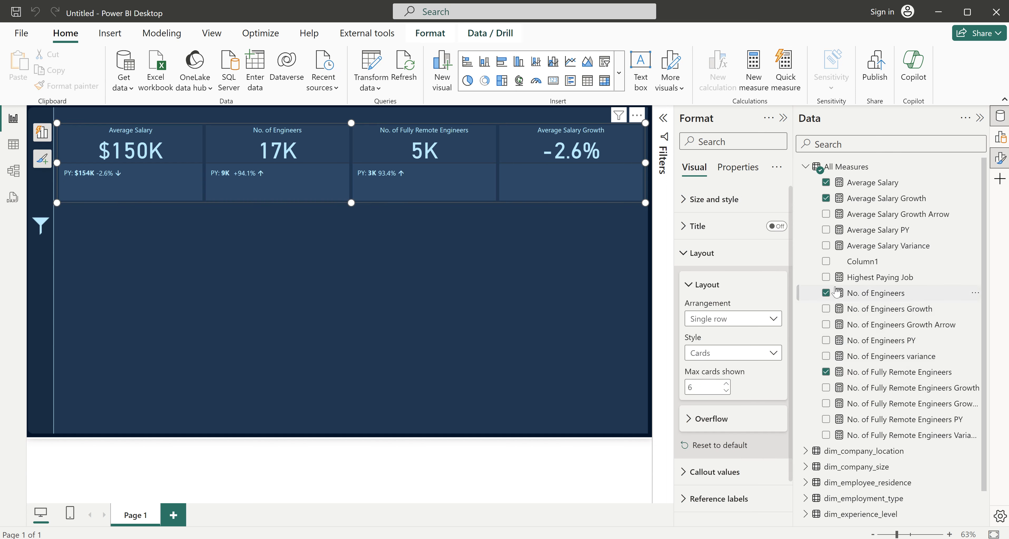
pyautogui.click(825, 277)
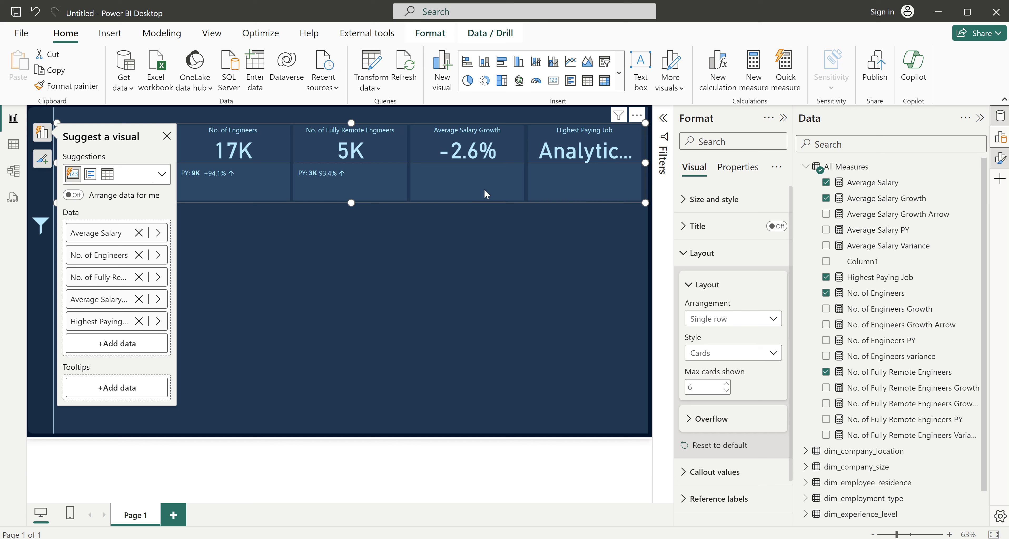
# - Copy the full Highest Paying Job formula into a new measure and rename it "Lowest Paying Job"
pyautogui.click(867, 280)
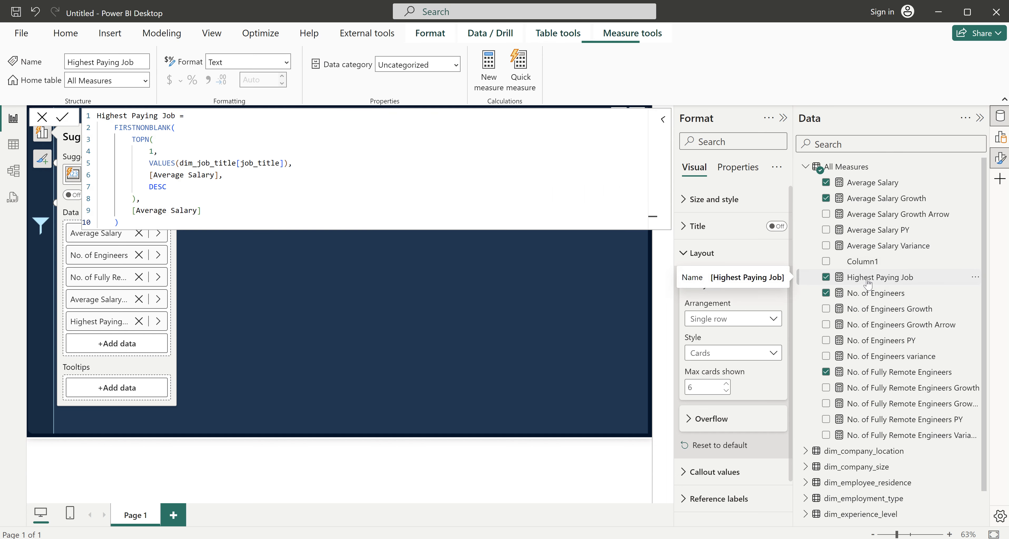
pyautogui.moveTo(129, 224); pyautogui.dragTo(80, 116)
pyautogui.hotkey('ctrl', 'c')
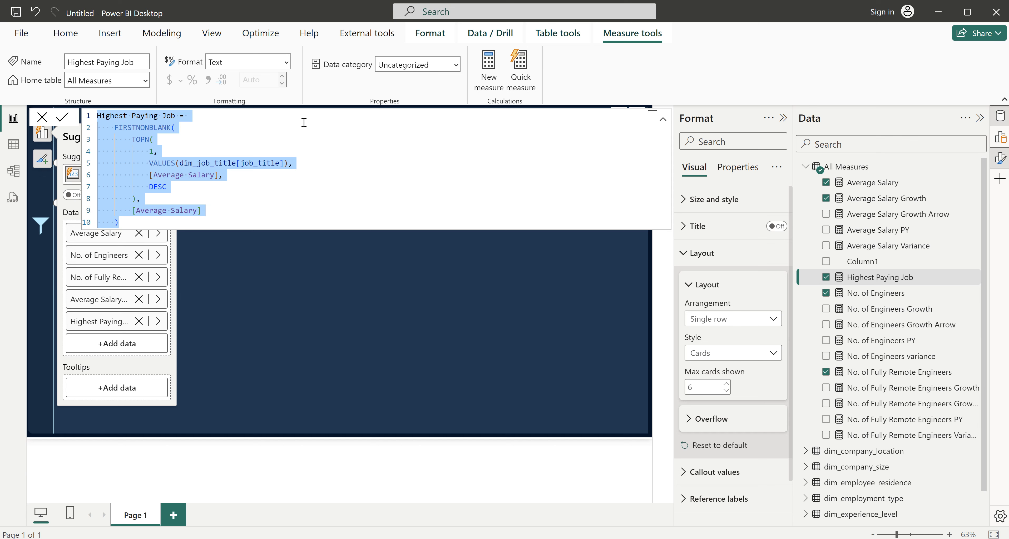
pyautogui.click(489, 70)
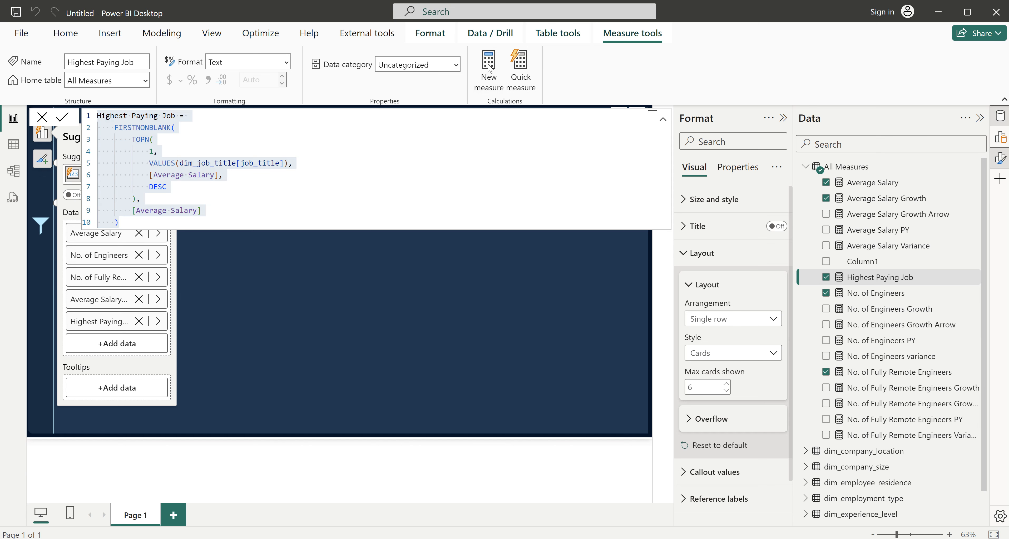
pyautogui.hotkey('ctrl', 'a')
pyautogui.hotkey('ctrl', 'v')
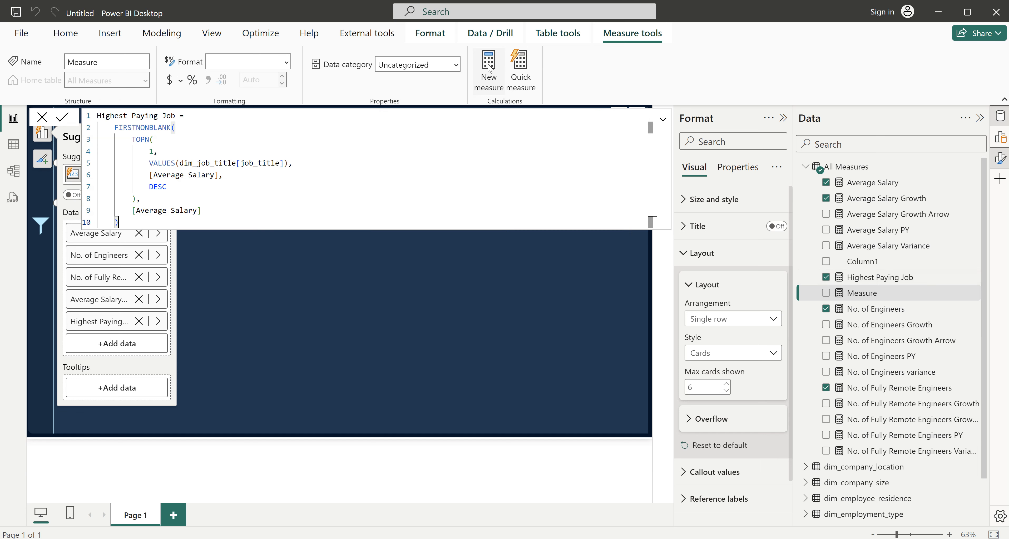
pyautogui.doubleClick(112, 118)
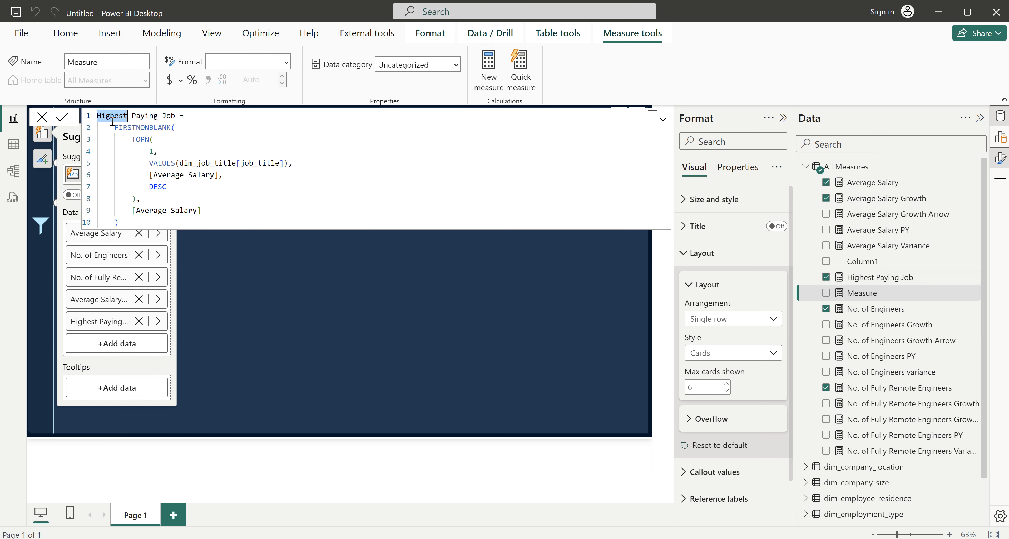
pyautogui.write('Lowest')
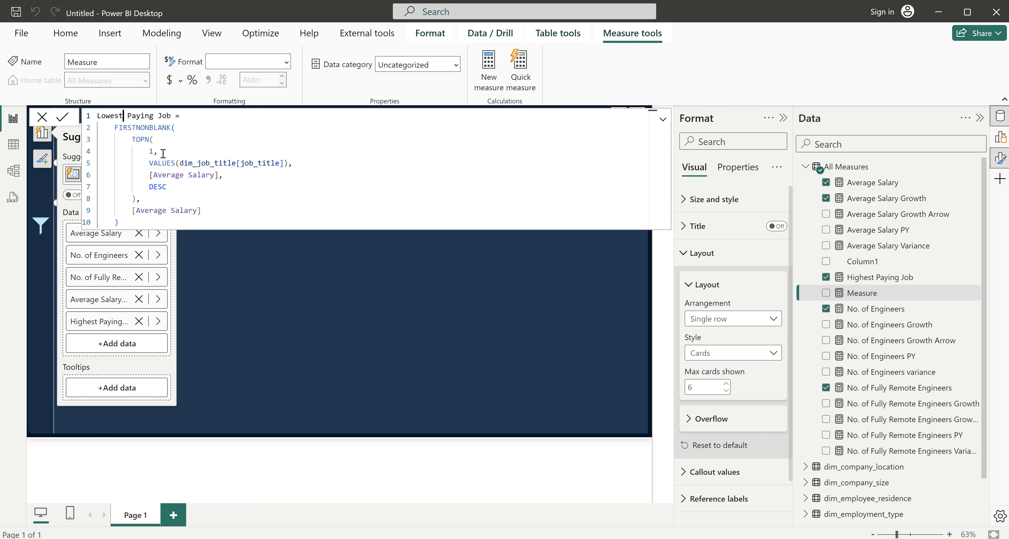
# - Try to set the TOPN order argument to ASC and commit the Lowest Paying Job measure
pyautogui.doubleClick(156, 187)
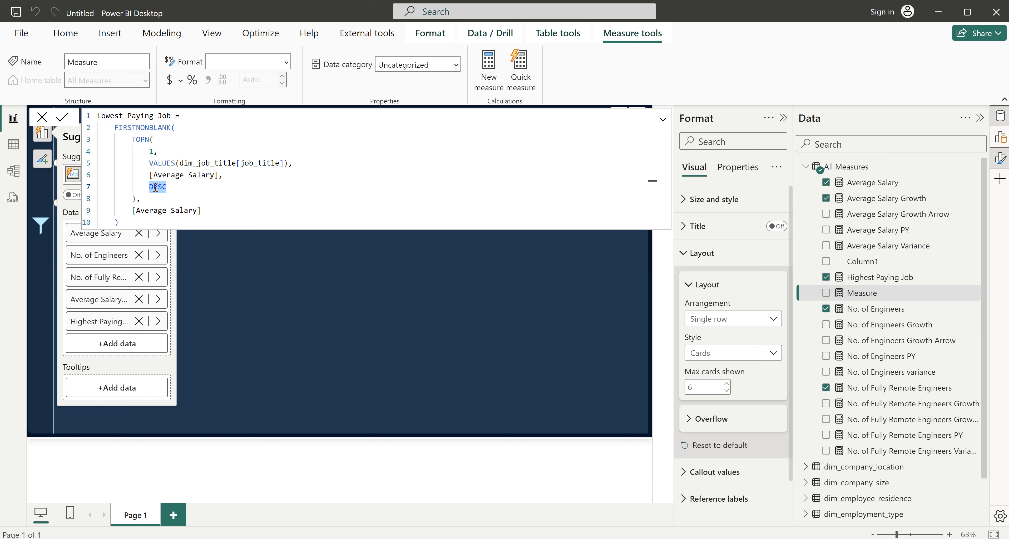
pyautogui.write('ASC')
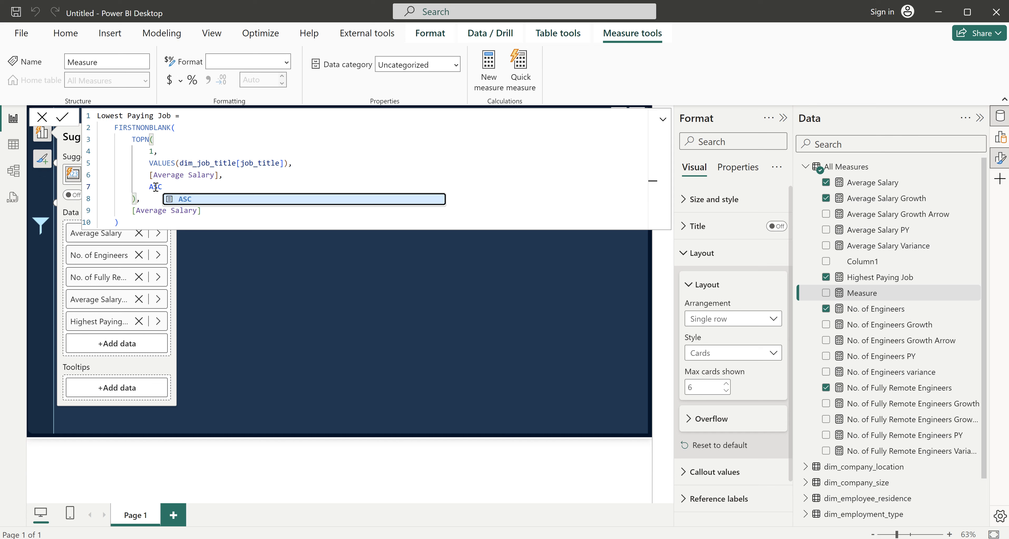
pyautogui.press('Tab')
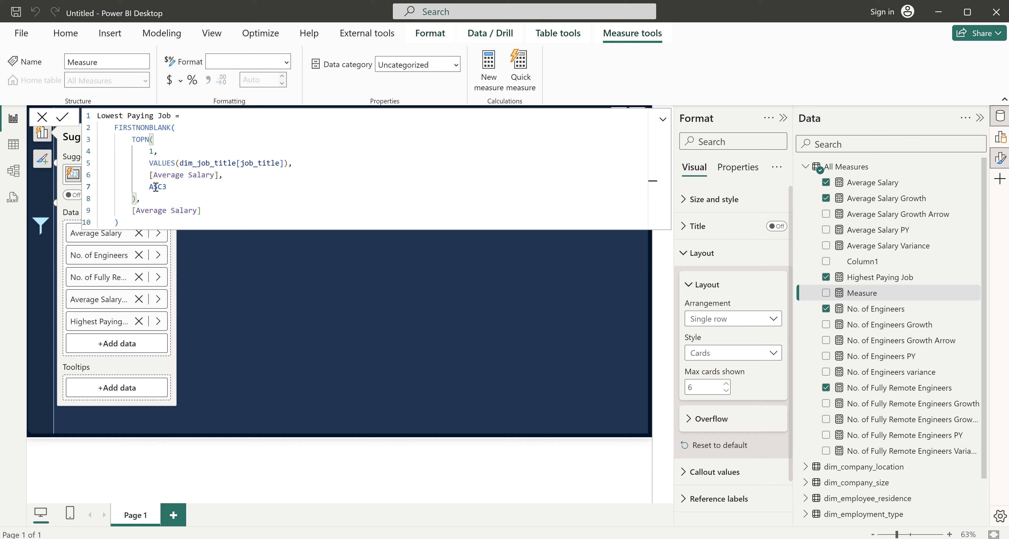
pyautogui.press('Return')
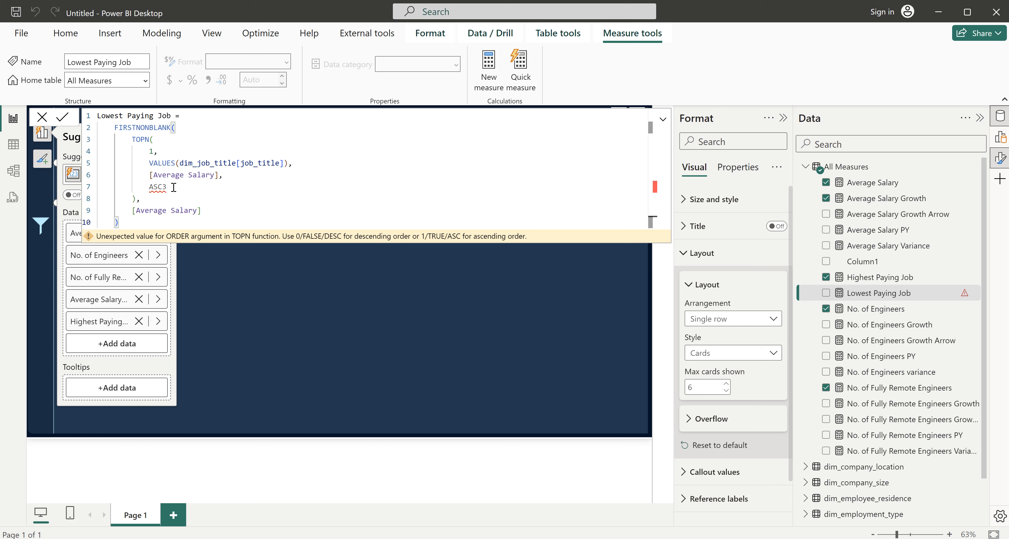
# - Correct the TOPN order argument to ASC, commit the Lowest Paying Job measure and add it to the KPI card visual
pyautogui.click(173, 187)
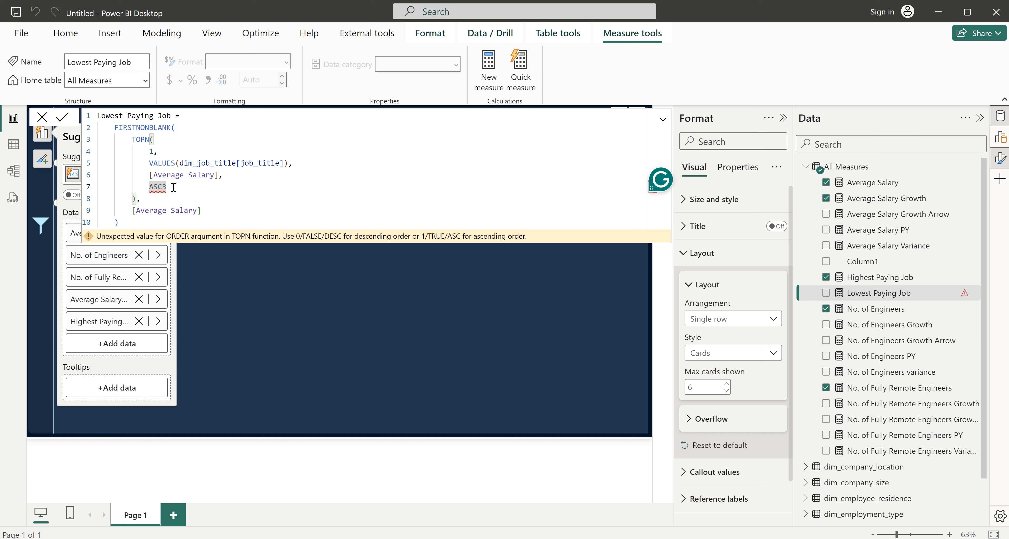
pyautogui.press('BackSpace')
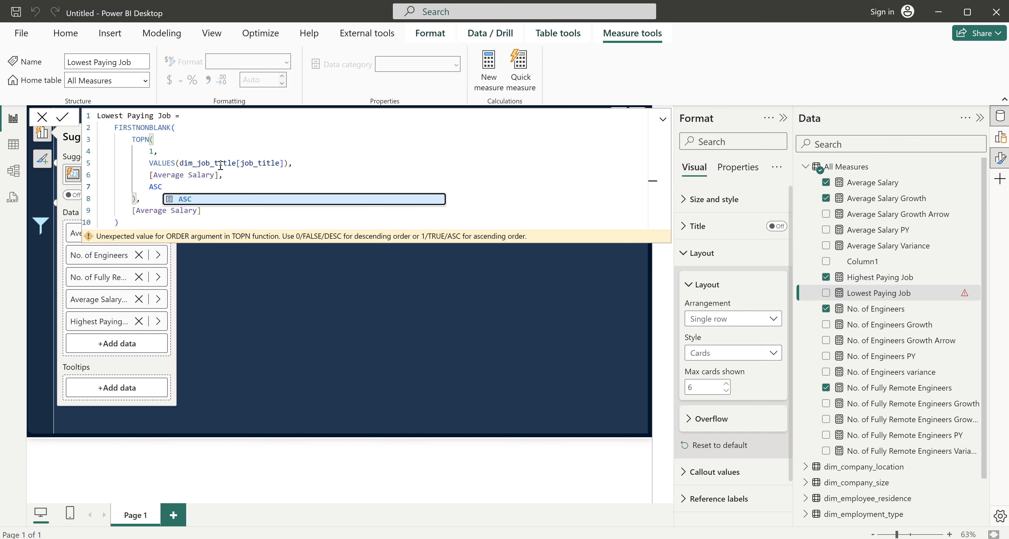
pyautogui.click(231, 154)
pyautogui.press('Return')
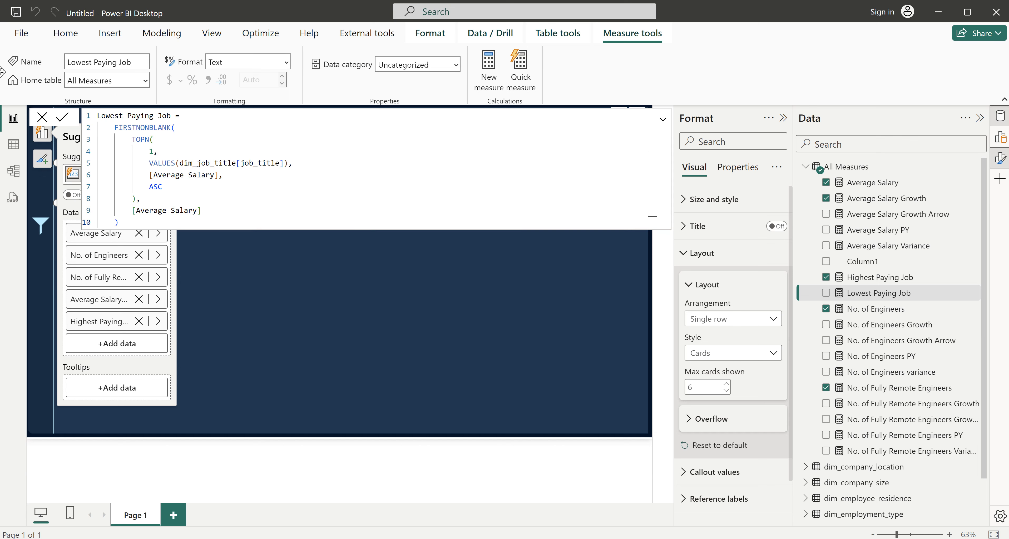
pyautogui.click(44, 117)
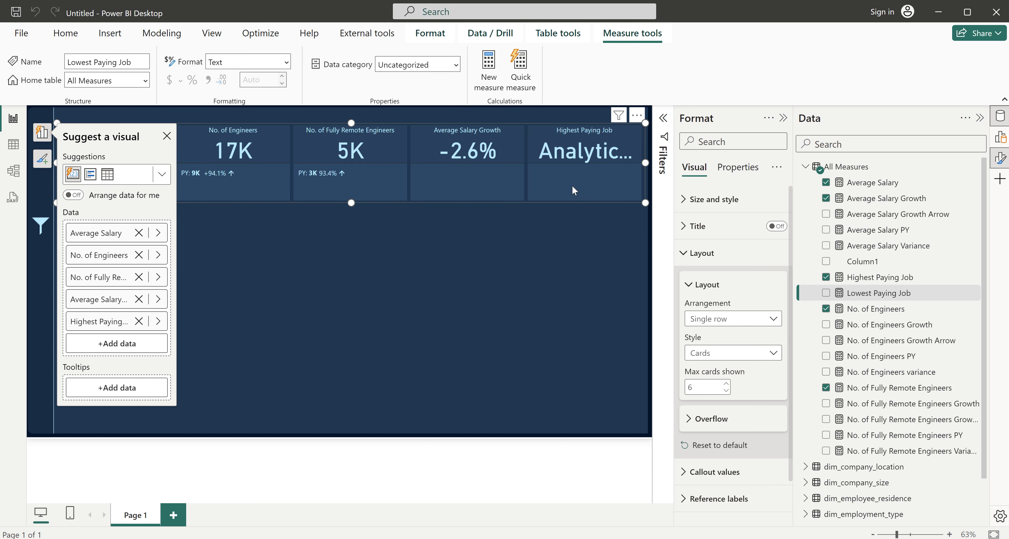
pyautogui.click(826, 294)
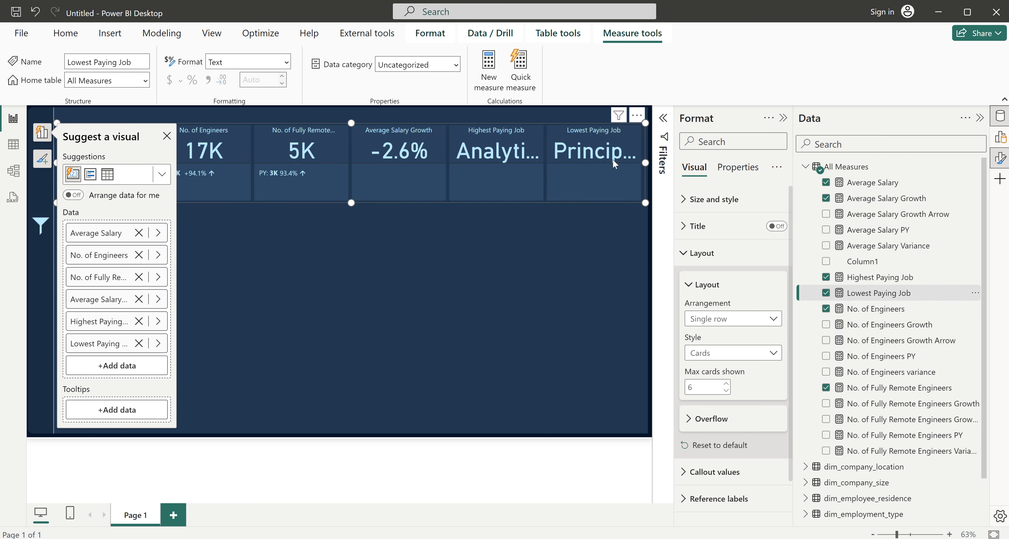
pyautogui.click(387, 243)
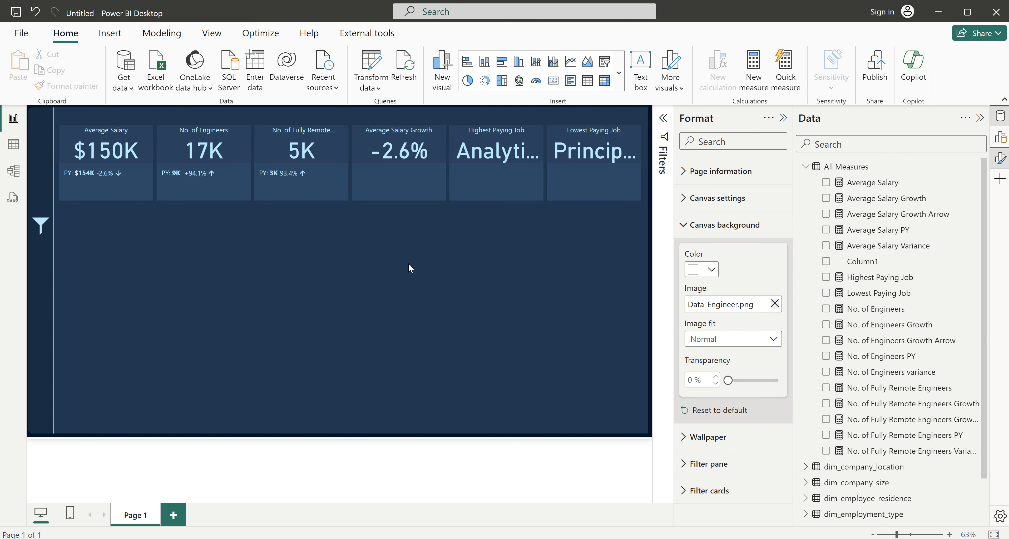
# - Create separate cards for Highest Paying Job and Lowest Paying Job below the KPI row, and stack the highest-job card behind the other
pyautogui.click(826, 278)
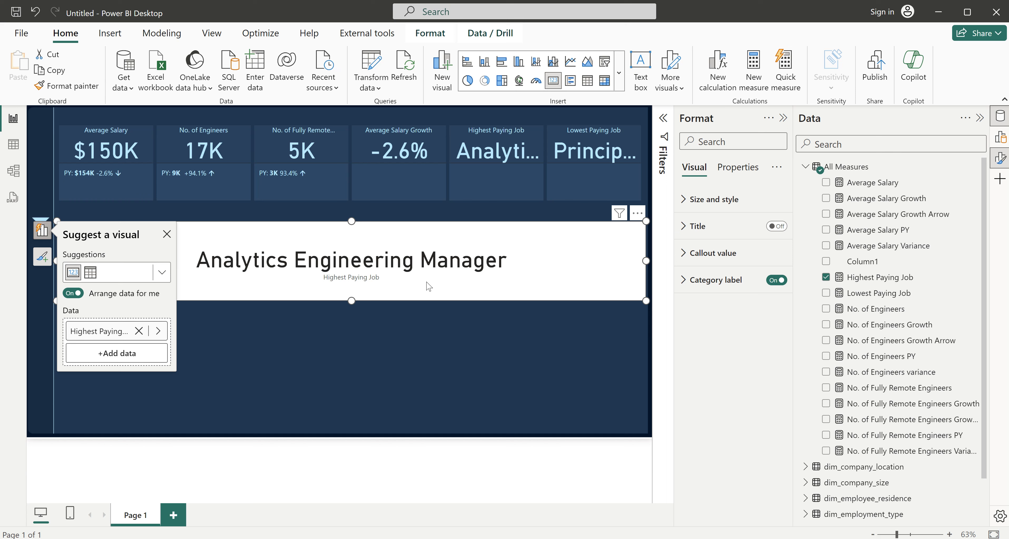
pyautogui.click(573, 329)
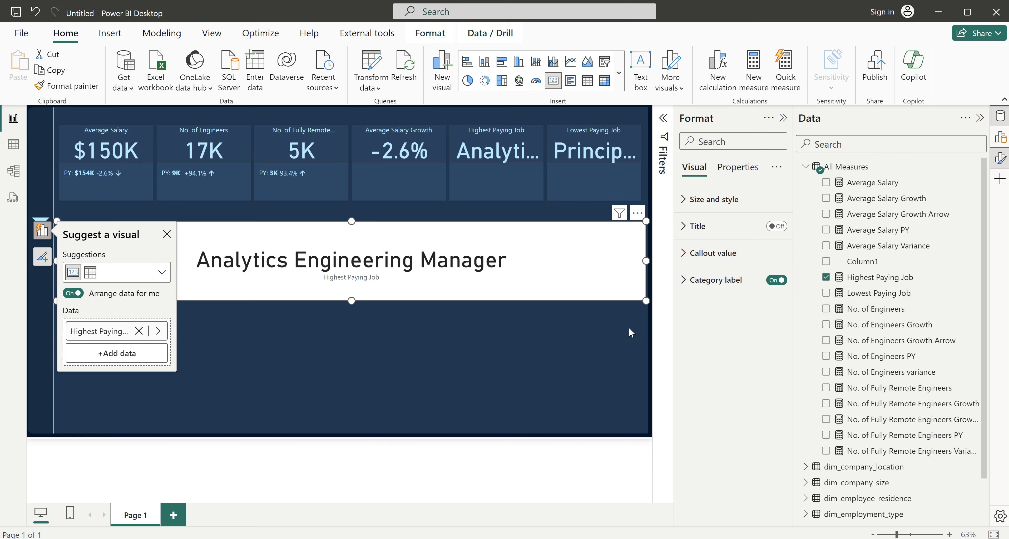
pyautogui.click(826, 293)
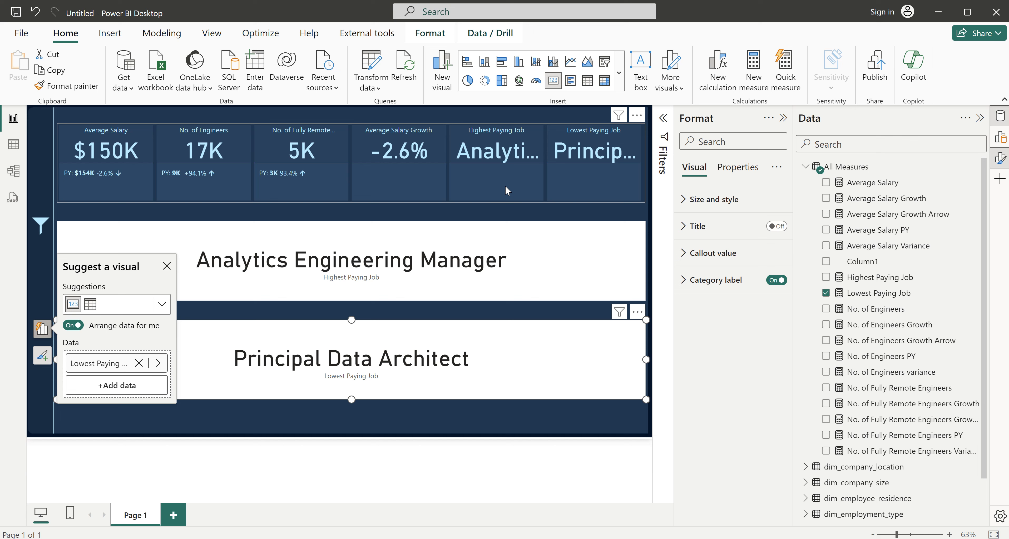
pyautogui.moveTo(457, 273); pyautogui.dragTo(456, 380)
pyautogui.click(473, 242)
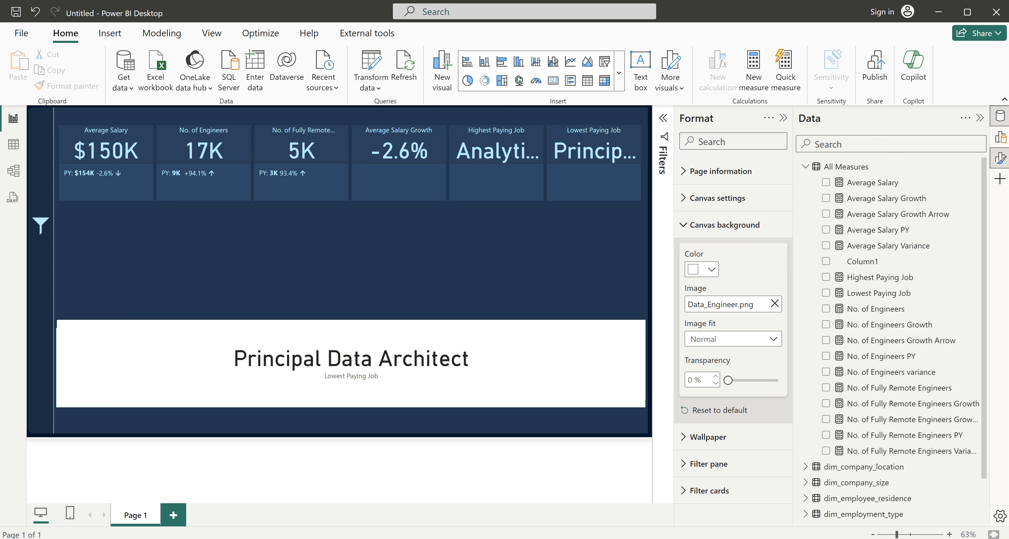
# - Create a new measure in the All Measures table, name it "Highest Paying Job Salary" and start an indented formula line
pyautogui.rightClick(835, 168)
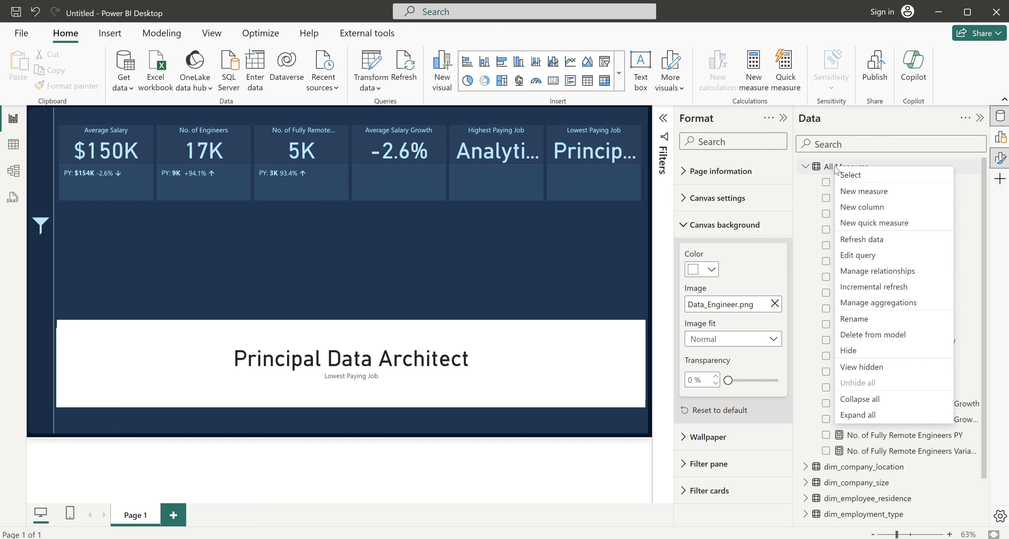
pyautogui.click(866, 190)
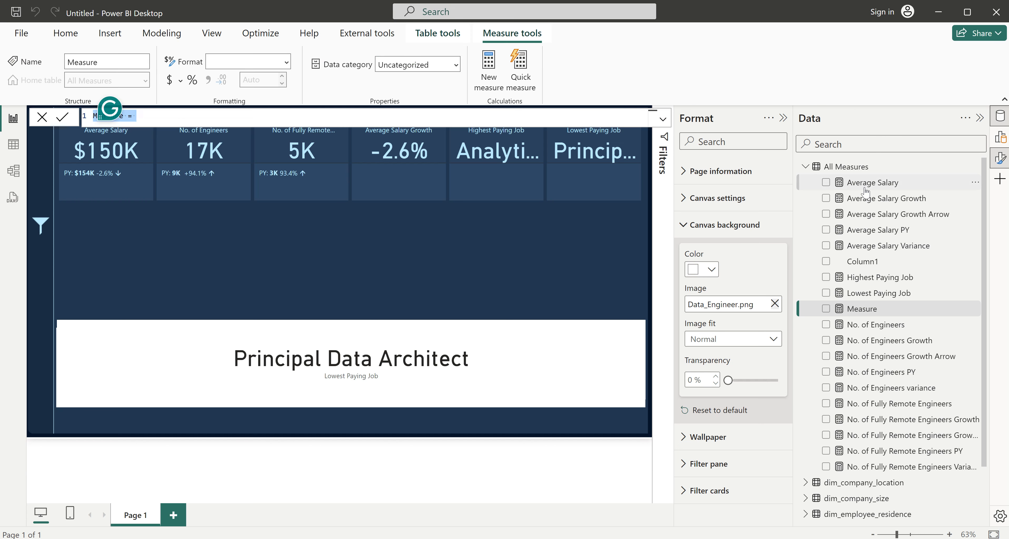
pyautogui.write('hIGHEST ')
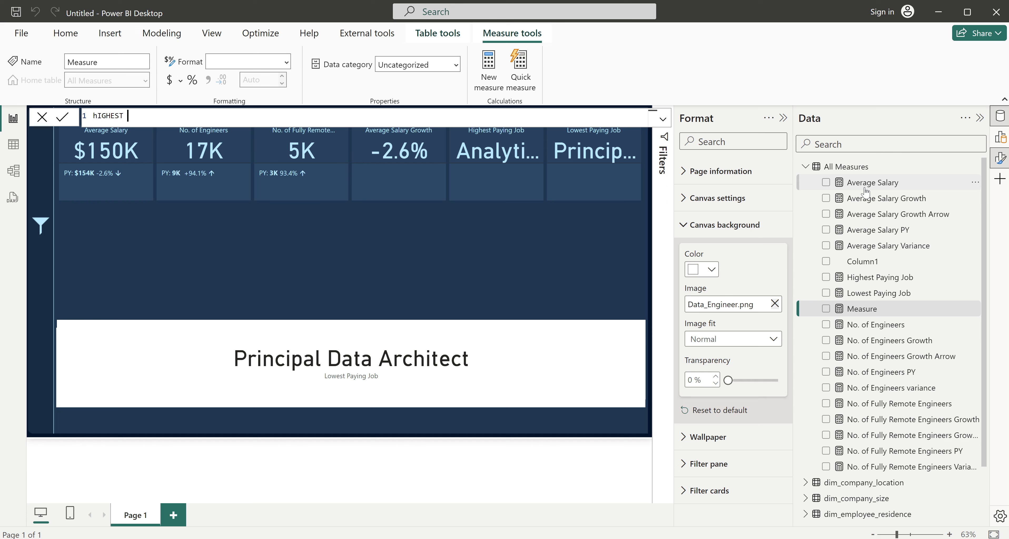
pyautogui.write('pA')
pyautogui.press('BackSpace')
pyautogui.press('BackSpace')
pyautogui.press('BackSpace')
pyautogui.press('BackSpace')
pyautogui.press('BackSpace')
pyautogui.press('BackSpace')
pyautogui.press('BackSpace')
pyautogui.press('BackSpace')
pyautogui.press('BackSpace')
pyautogui.write('Highest Paying Job Salary =')
pyautogui.hotkey('shift', 'Return')
pyautogui.press('Tab')
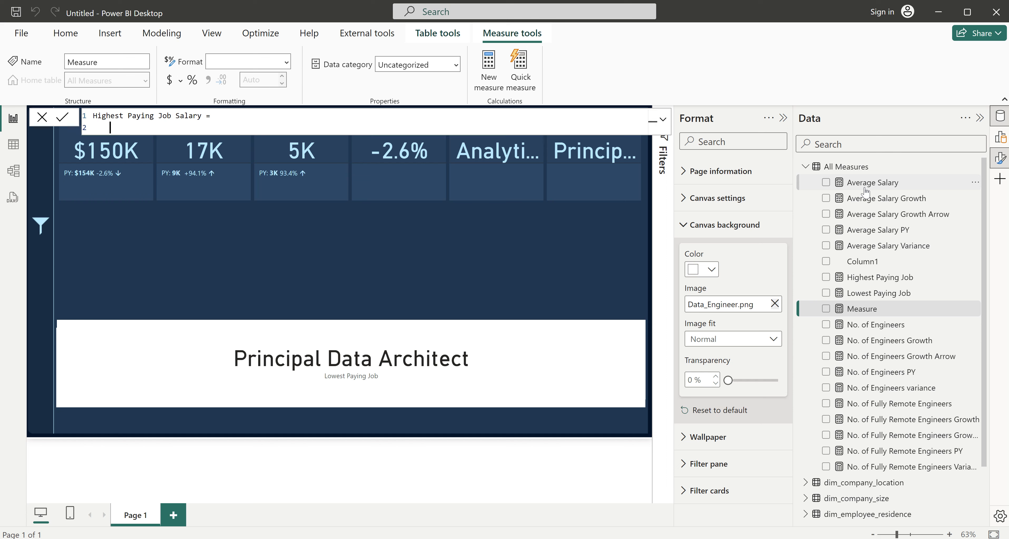
# - Begin the formula with CALCULATE and nest a MAXX function on its own line as the expression
pyautogui.write('cal')
pyautogui.press('Tab')
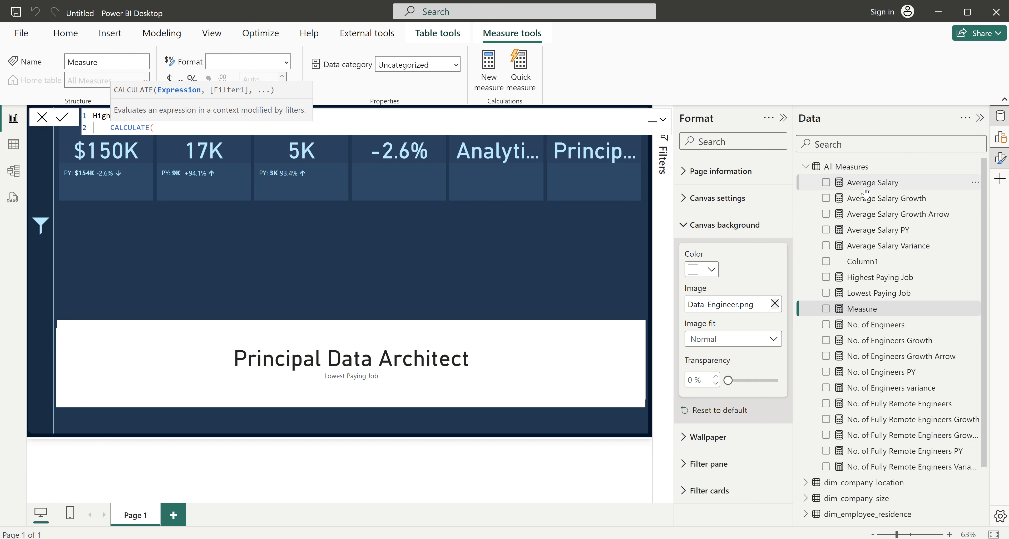
pyautogui.hotkey('shift', 'Return')
pyautogui.press('Tab')
pyautogui.write('max')
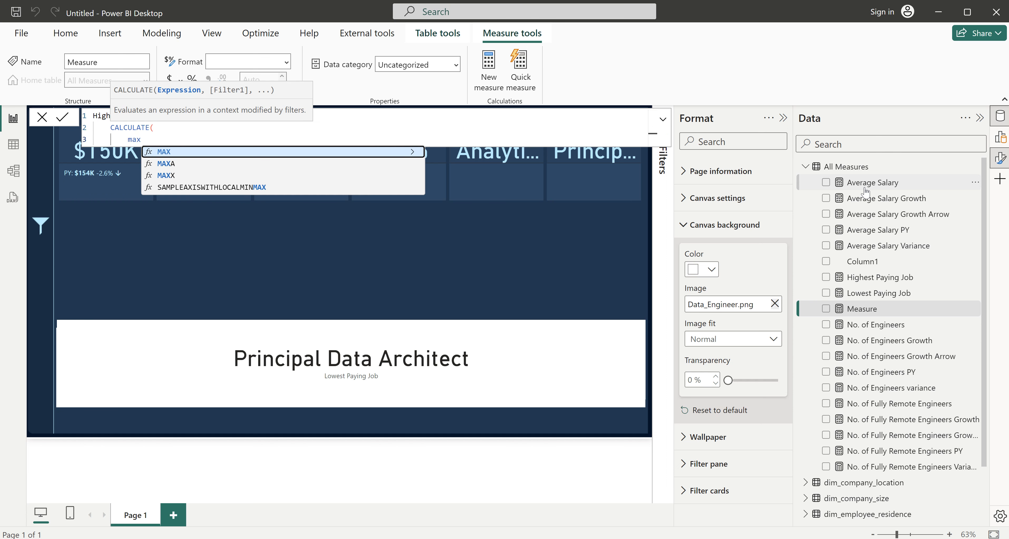
pyautogui.press('Down')
pyautogui.press('Down')
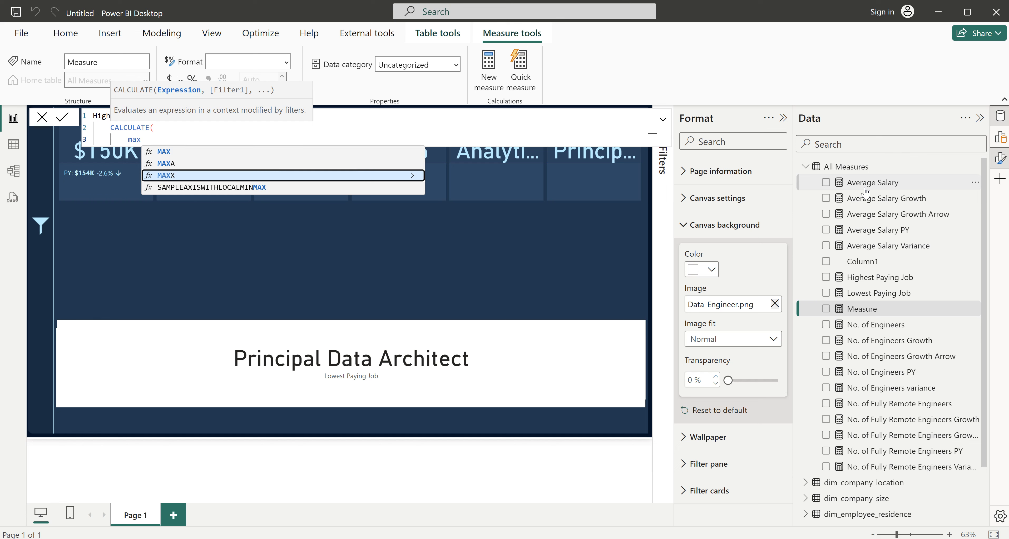
pyautogui.press('Tab')
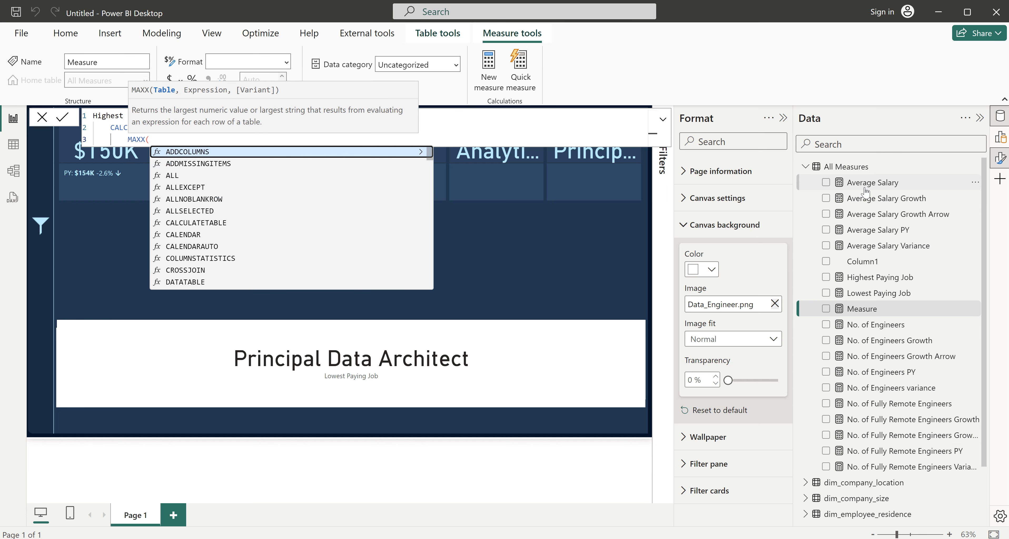
# - Nest SUMMARIZE as the MAXX table argument, summarizing fact_data_salary grouped by dim_job_title[job_title]
pyautogui.hotkey('shift', 'Return')
pyautogui.press('Tab')
pyautogui.write('summ')
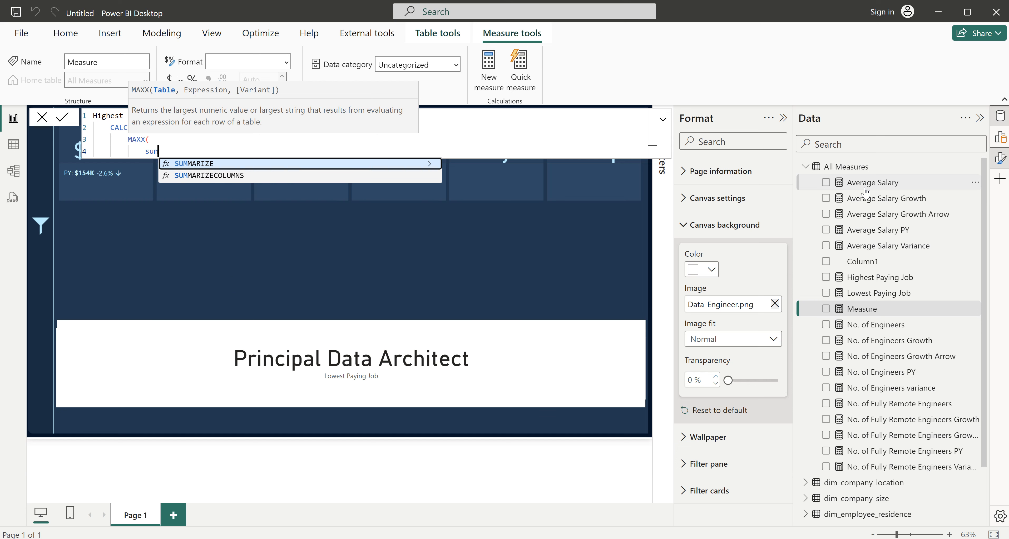
pyautogui.press('Tab')
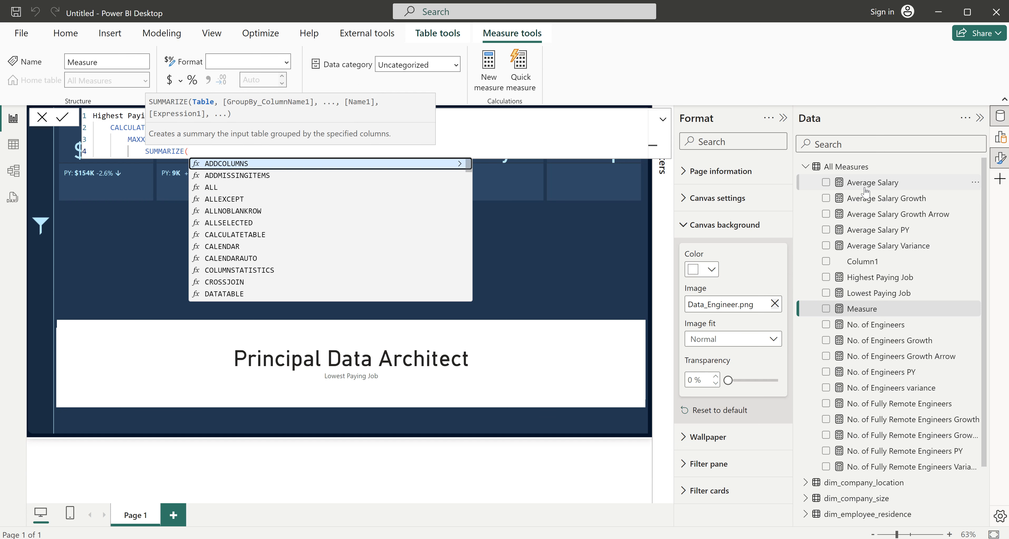
pyautogui.hotkey('shift', 'Return')
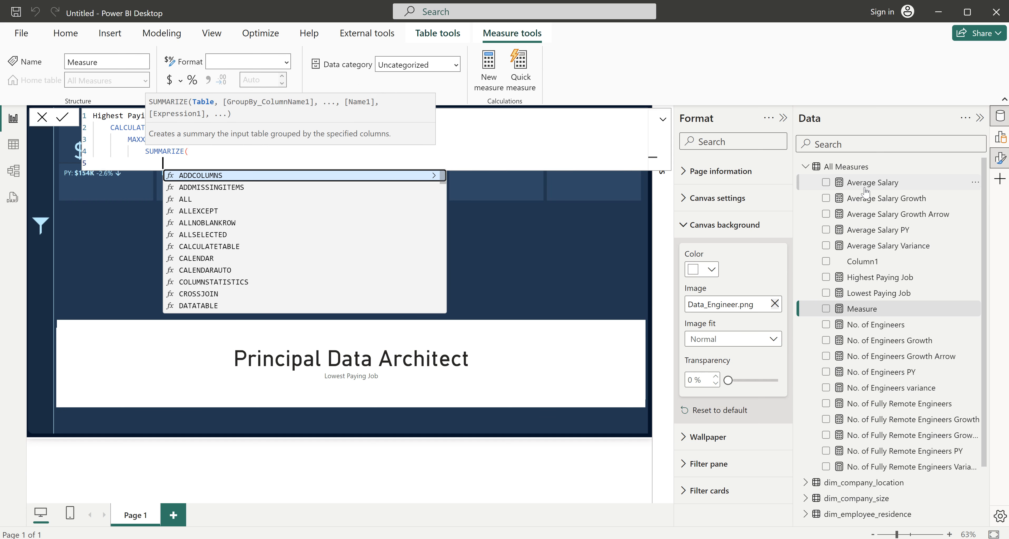
pyautogui.write('fac')
pyautogui.press('Tab')
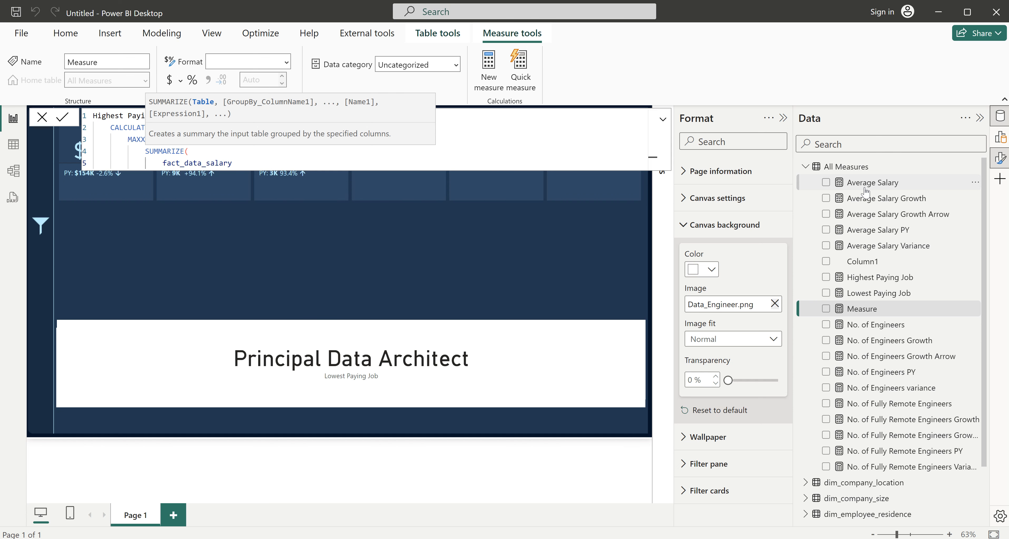
pyautogui.write(',')
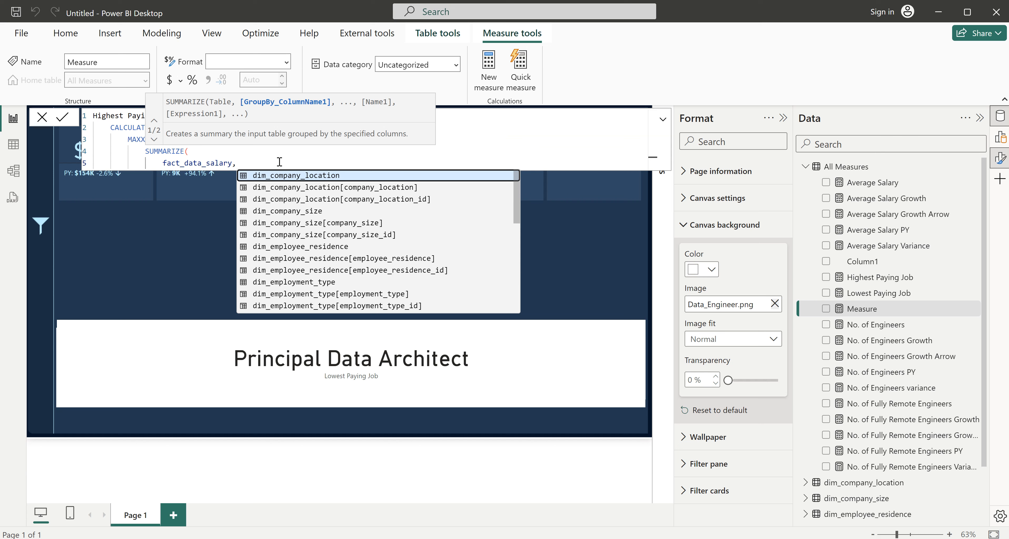
pyautogui.hotkey('shift', 'Return')
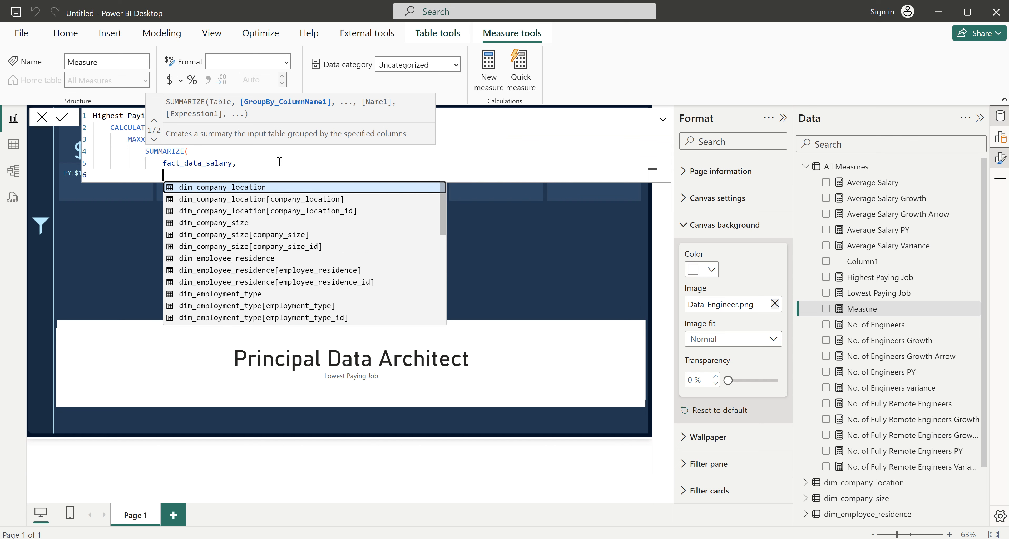
pyautogui.write('job')
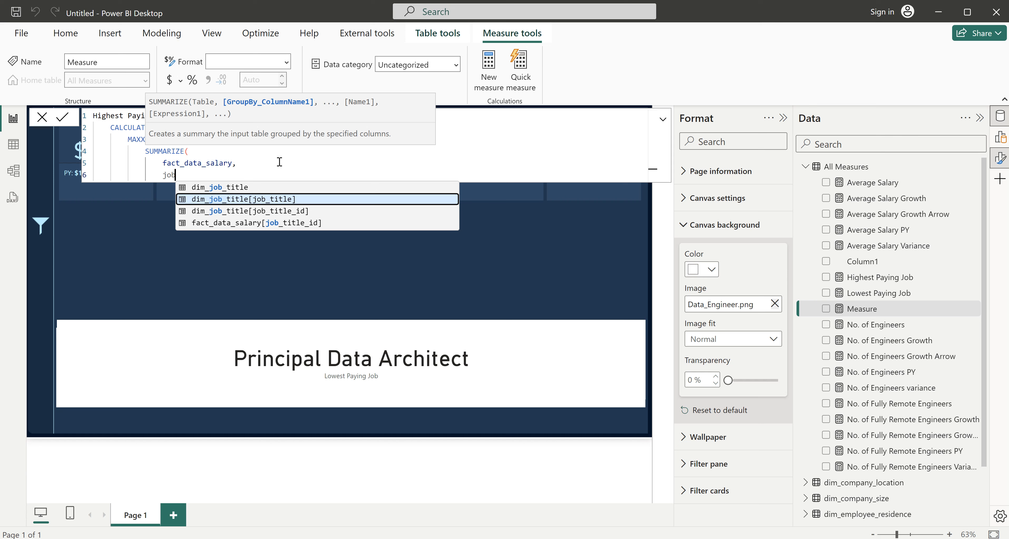
pyautogui.press('Tab')
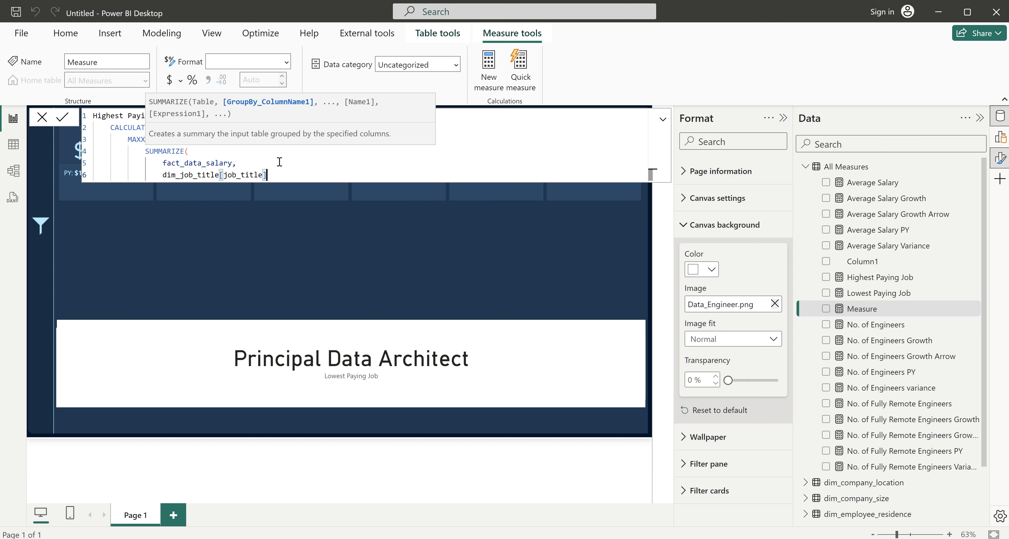
pyautogui.write(',')
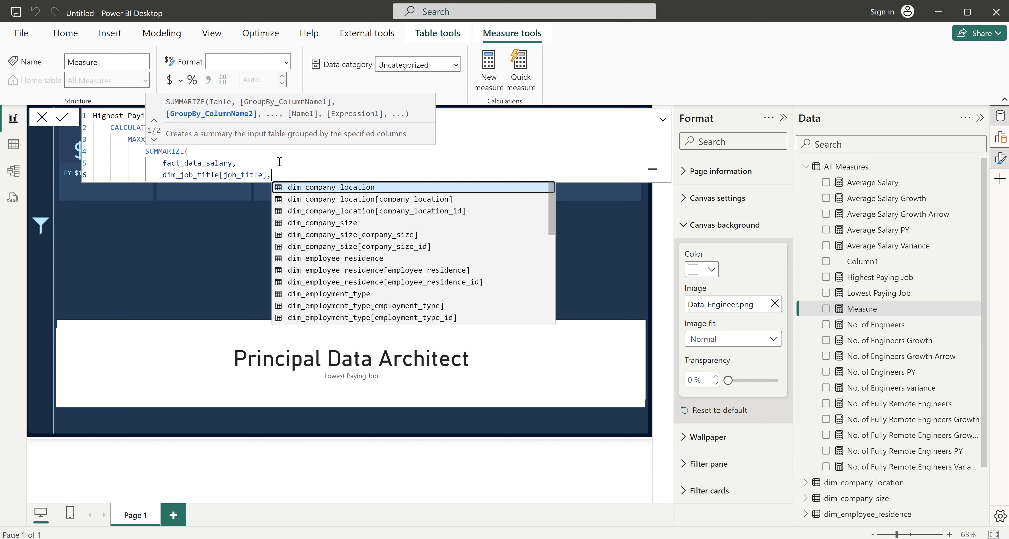
pyautogui.hotkey('shift', 'Return')
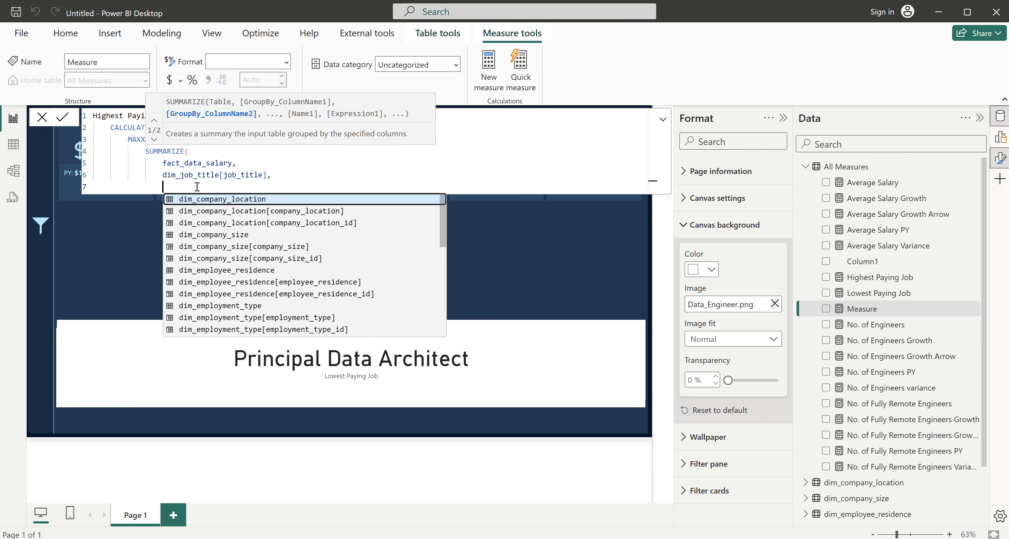
# - Add an "AverageSalary" column defined as AVERAGE(fact_data_salary[salary_in_usd]) to SUMMARIZE and close the function
pyautogui.write('"')
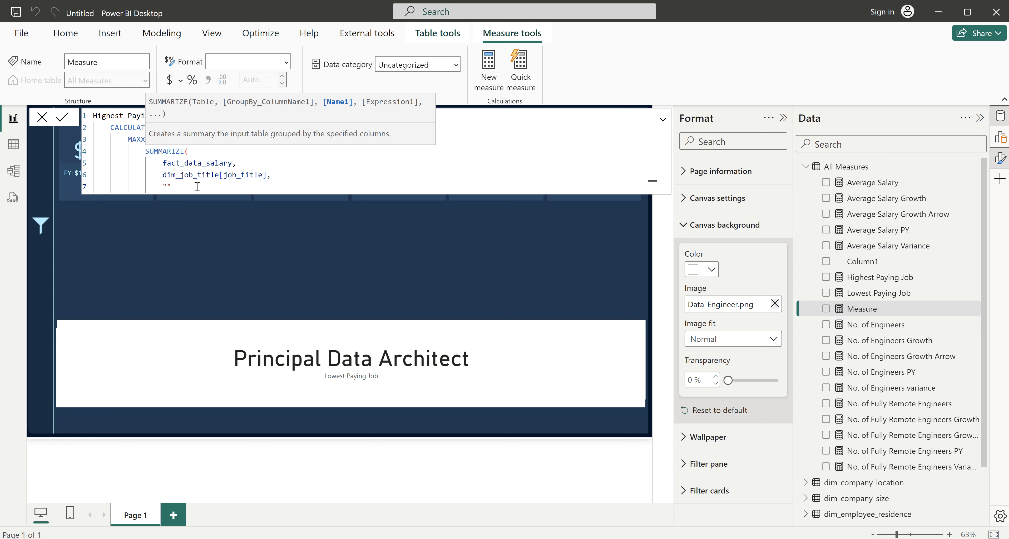
pyautogui.write('Avg')
pyautogui.press('BackSpace')
pyautogui.press('BackSpace')
pyautogui.write('verageSalary", aver')
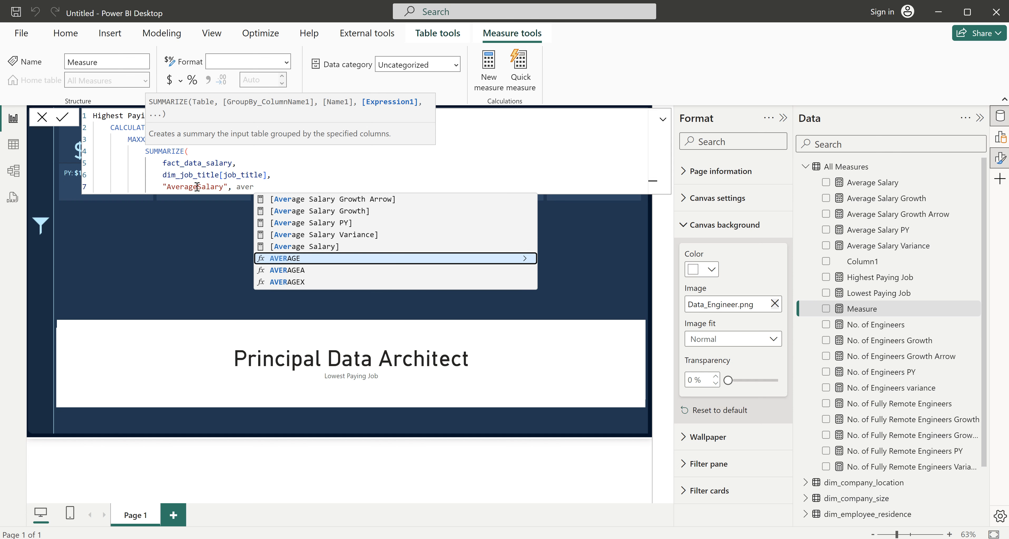
pyautogui.press('Tab')
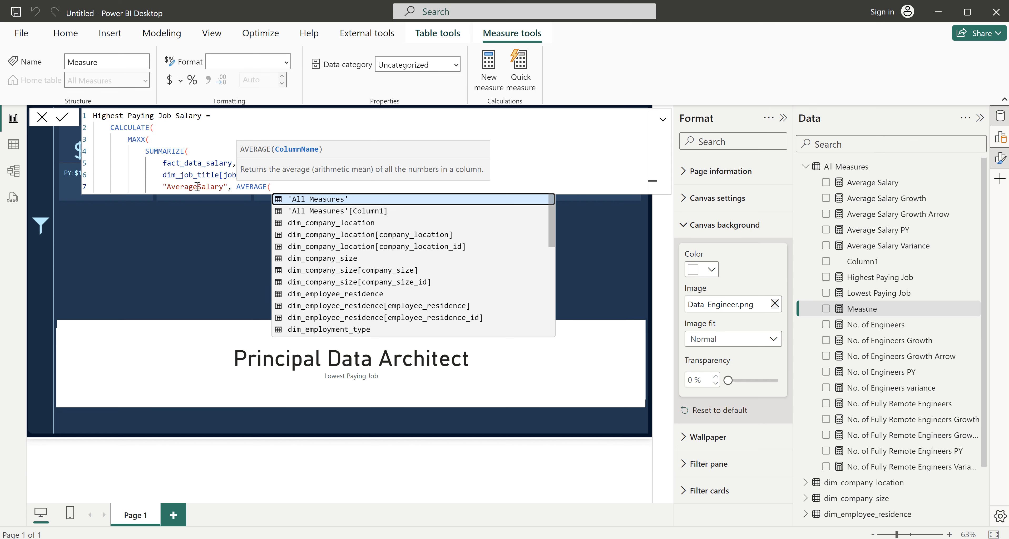
pyautogui.write('usd')
pyautogui.press('Tab')
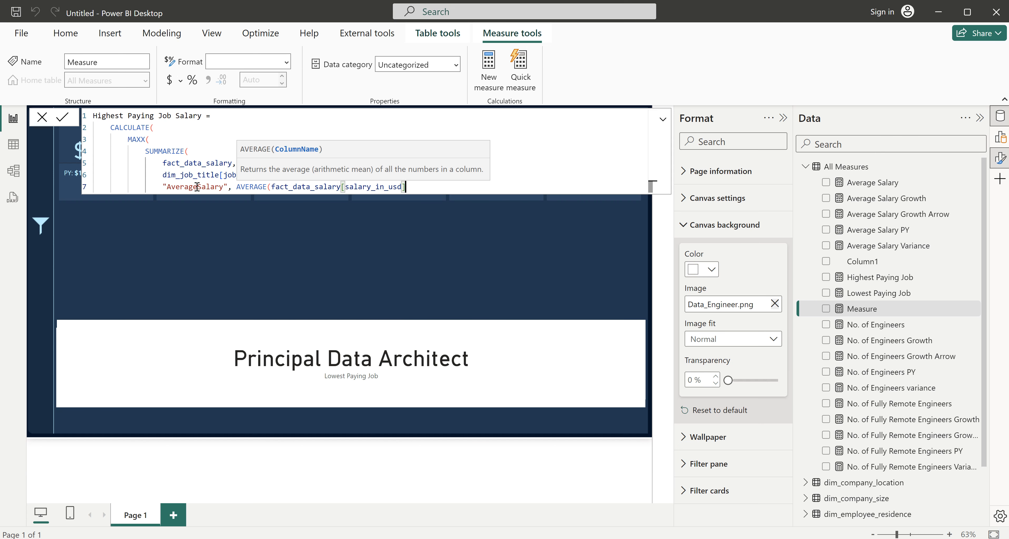
pyautogui.write(')')
pyautogui.press('Return')
pyautogui.write('),')
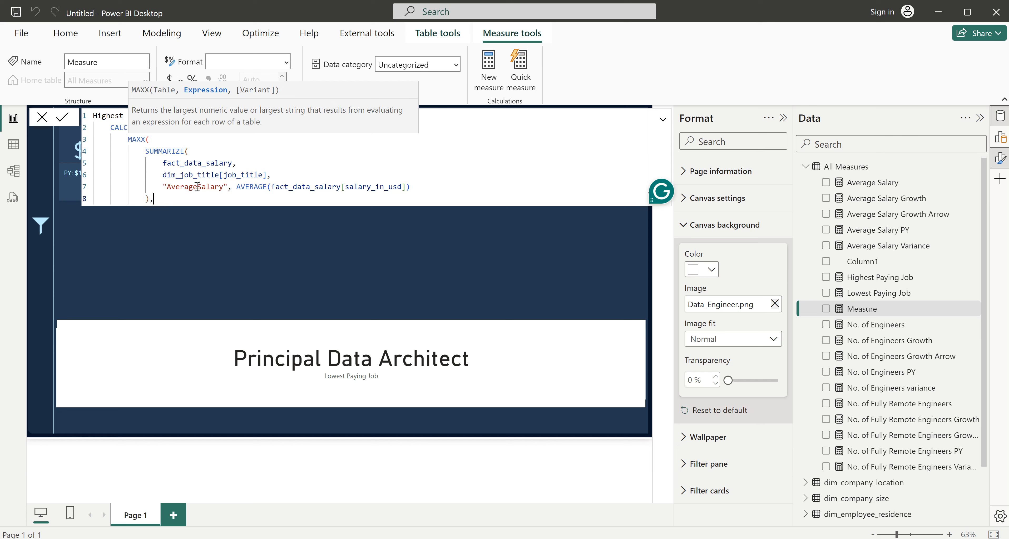
# - Add [AverageSalary] on a new line as the MAXX expression, after the SUMMARIZE table
pyautogui.press('Return')
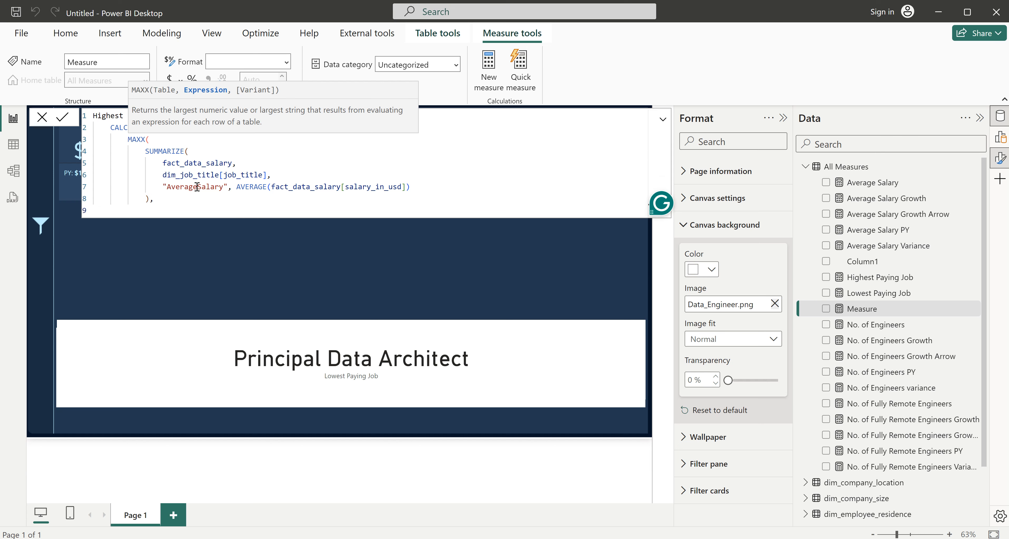
pyautogui.write('aver')
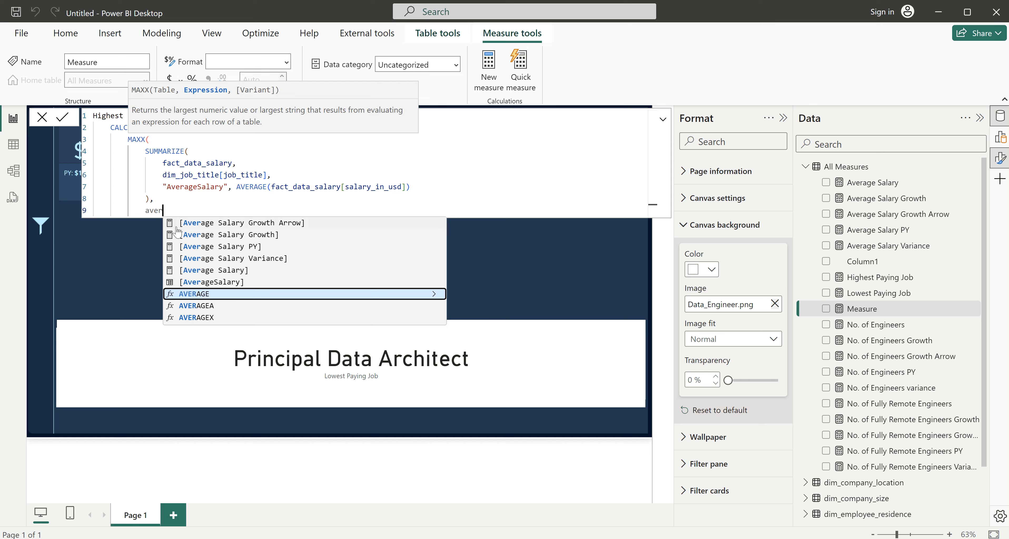
pyautogui.doubleClick(208, 186)
pyautogui.hotkey('ctrl', 'c')
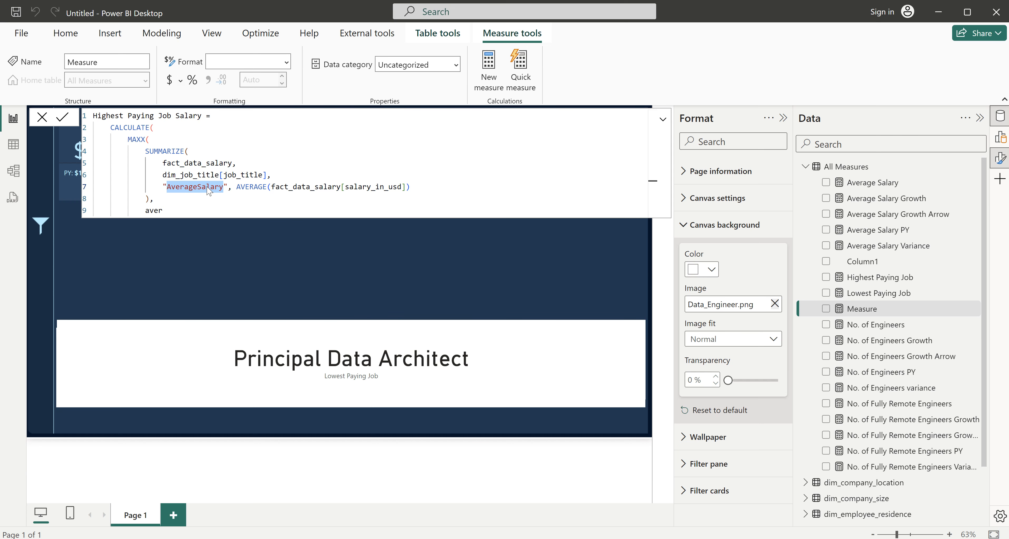
pyautogui.doubleClick(154, 210)
pyautogui.hotkey('ctrl', 'v')
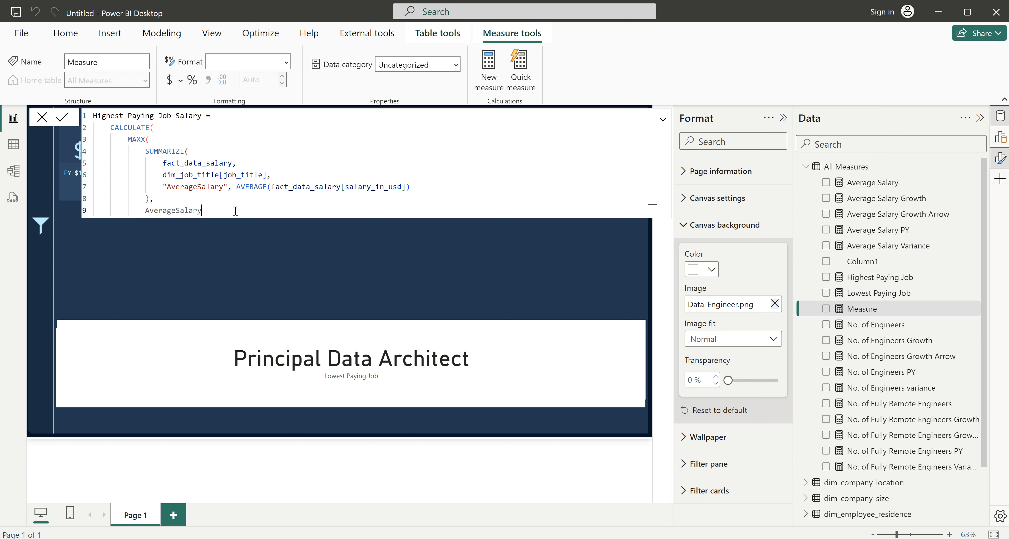
pyautogui.doubleClick(144, 211)
pyautogui.write('[')
pyautogui.click(211, 210)
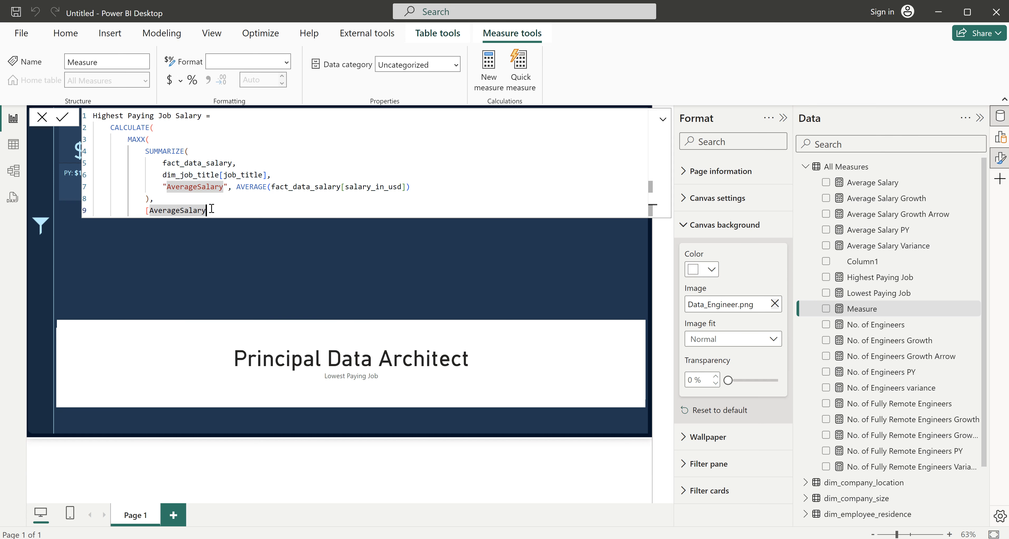
pyautogui.write(']')
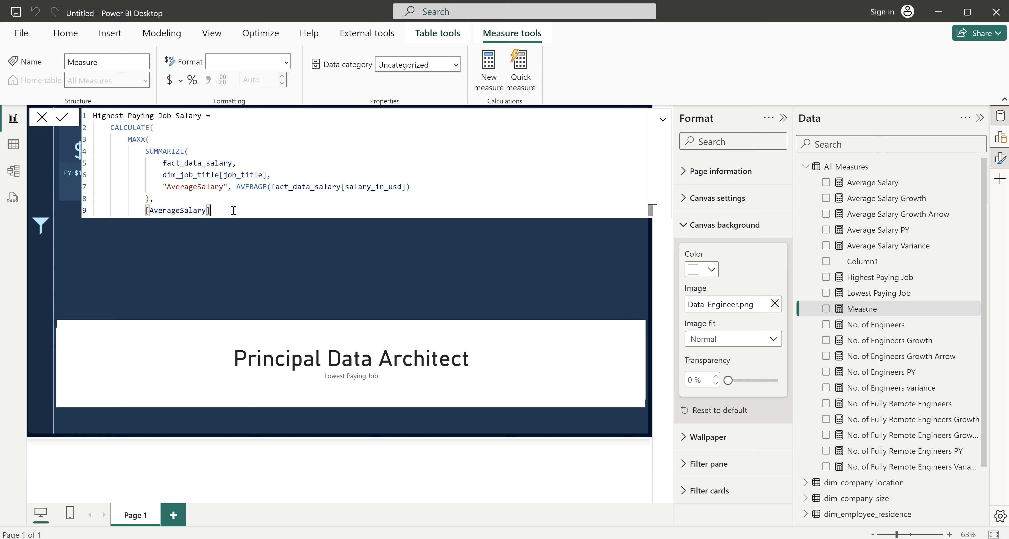
# - Close the MAXX and CALCULATE functions on separate lines and commit the Highest Paying Job Salary measure
pyautogui.press('Return')
pyautogui.write(')')
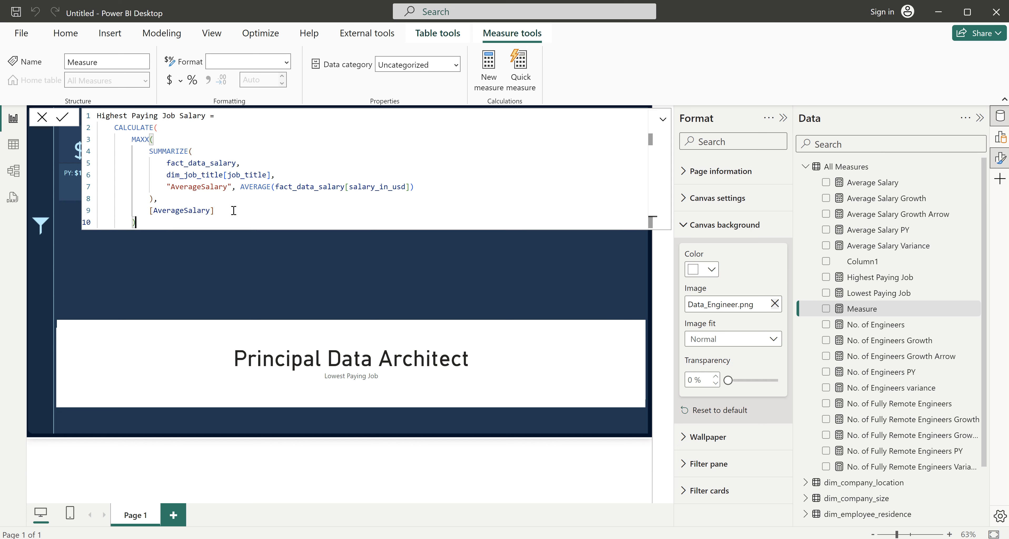
pyautogui.press('Return')
pyautogui.write(')')
pyautogui.press('Return')
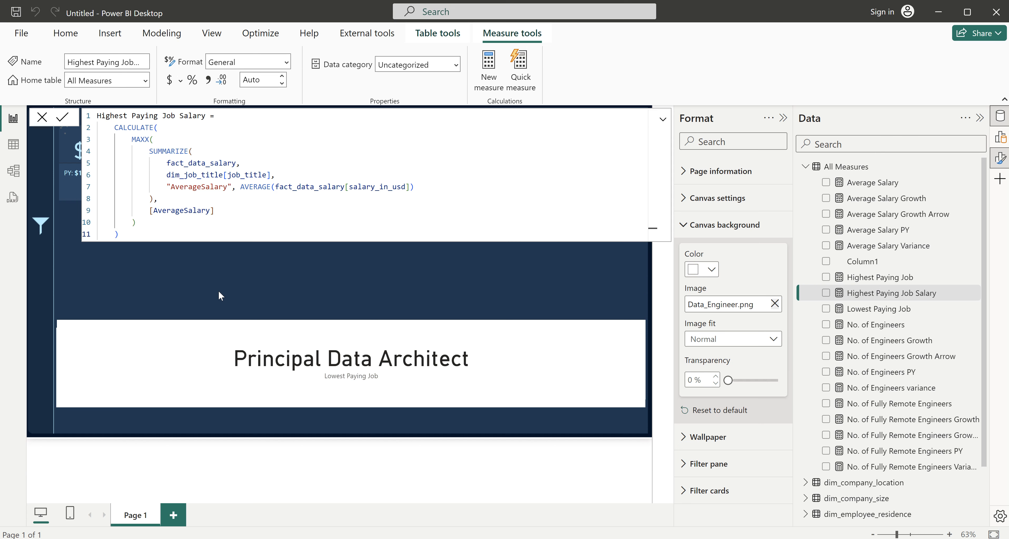
# - Add a card showing Highest Paying Job Salary to the report canvas and narrow it to about half its width
pyautogui.click(236, 297)
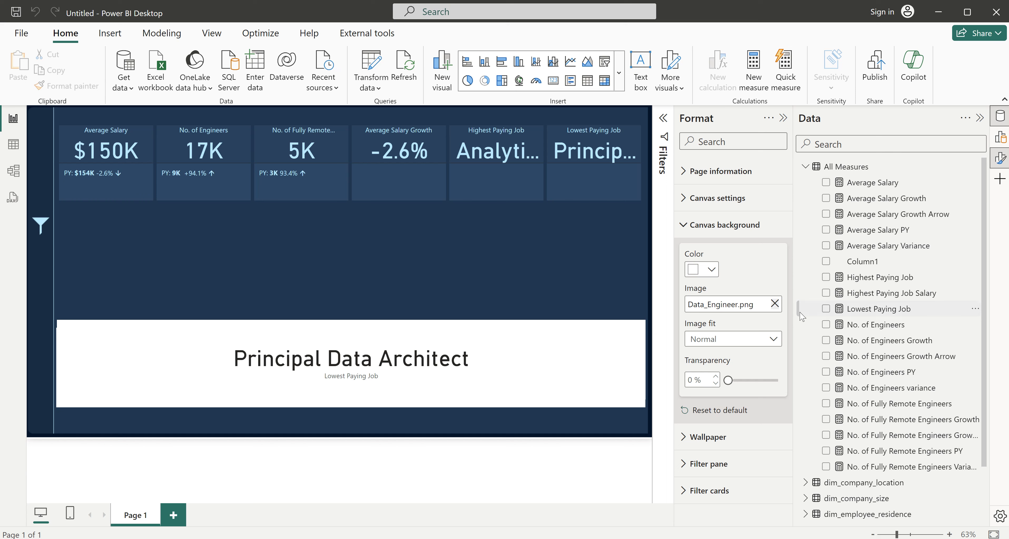
pyautogui.click(826, 295)
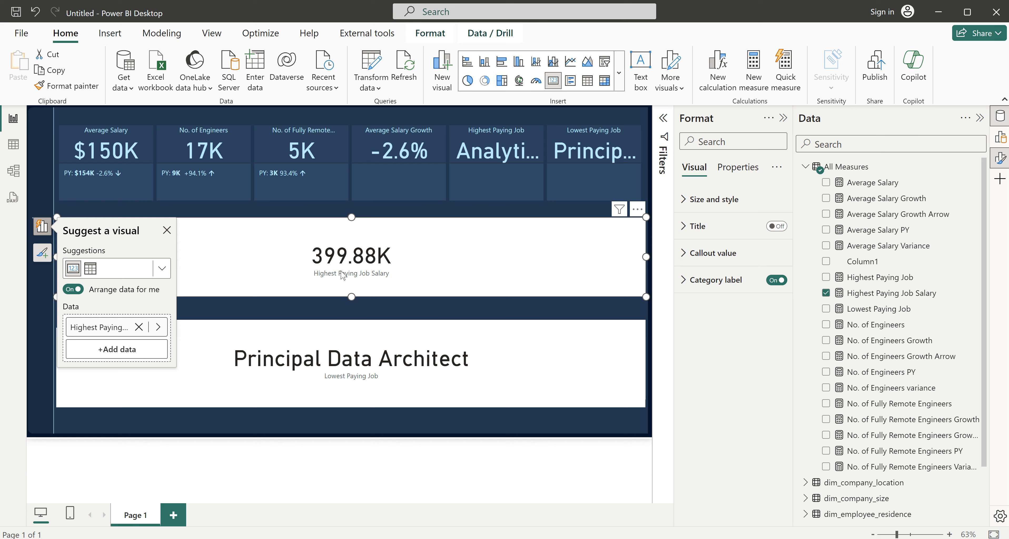
pyautogui.moveTo(644, 257); pyautogui.dragTo(340, 268)
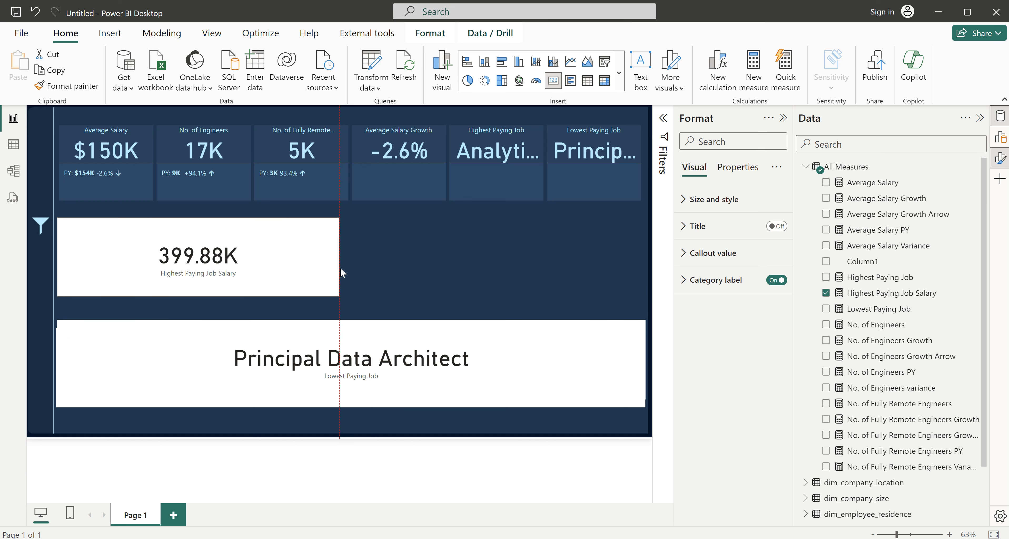
# - Copy the Highest Paying Job Salary formula into a new measure and rename it "Lowest Paying Job Salary"
pyautogui.click(877, 294)
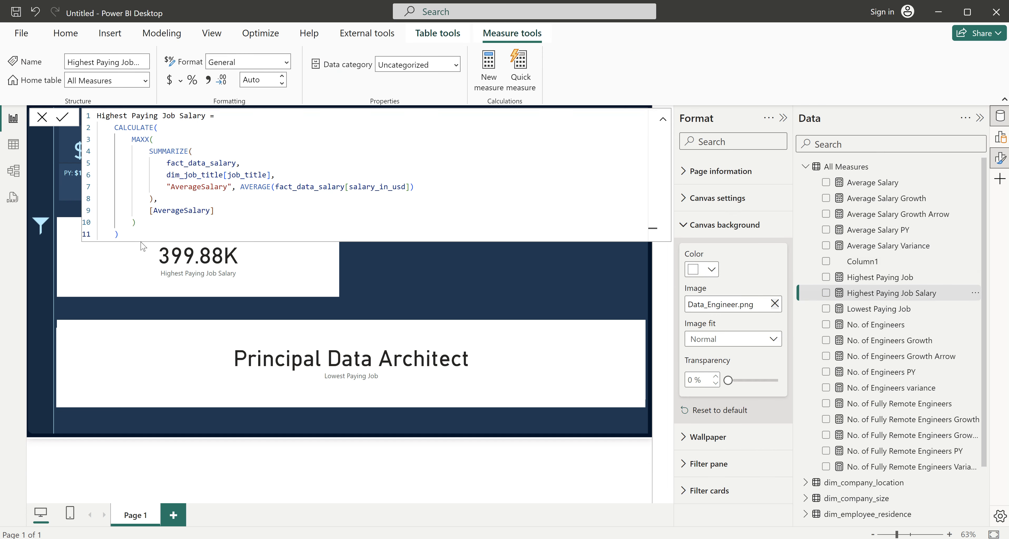
pyautogui.moveTo(119, 234); pyautogui.dragTo(97, 115)
pyautogui.hotkey('ctrl', 'c')
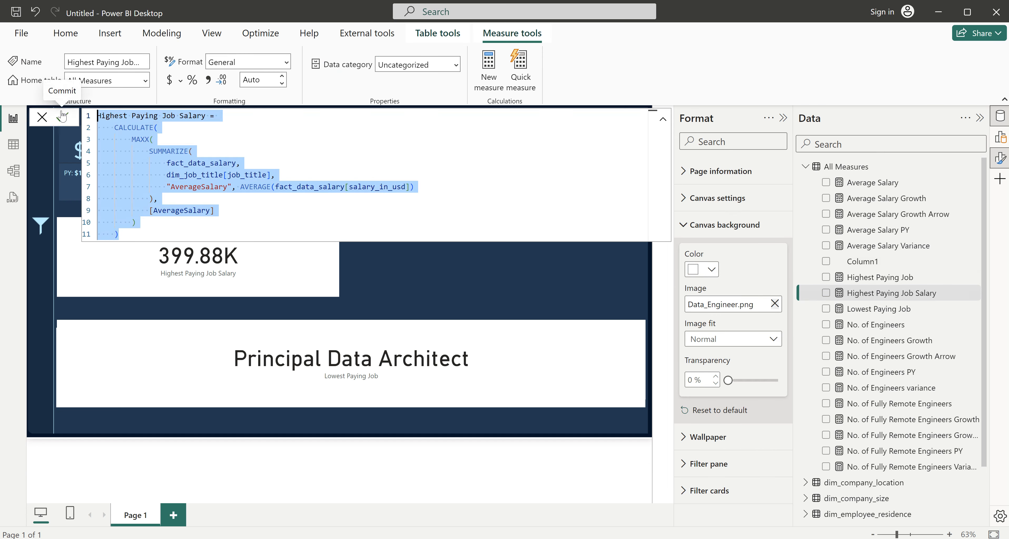
pyautogui.click(490, 73)
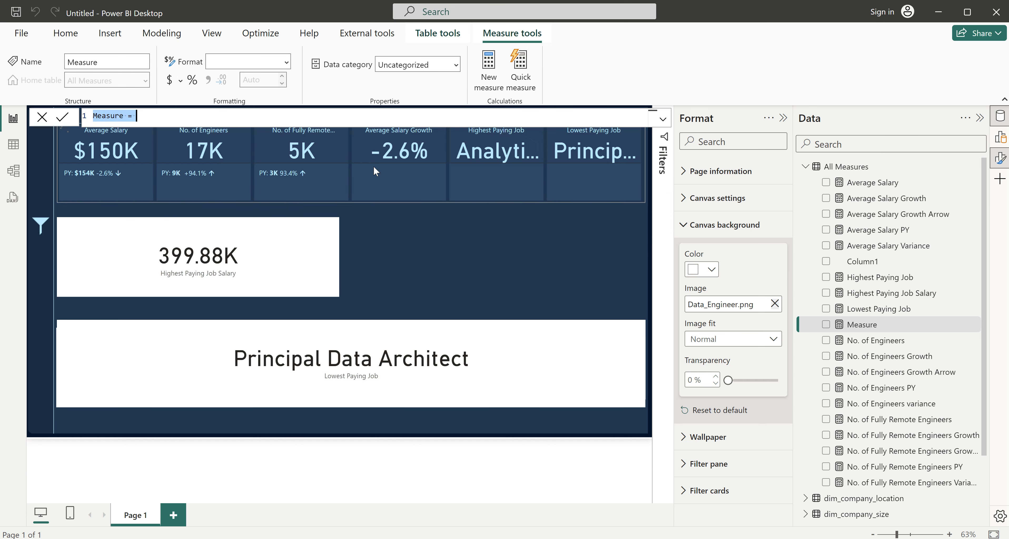
pyautogui.hotkey('ctrl', 'v')
pyautogui.doubleClick(106, 116)
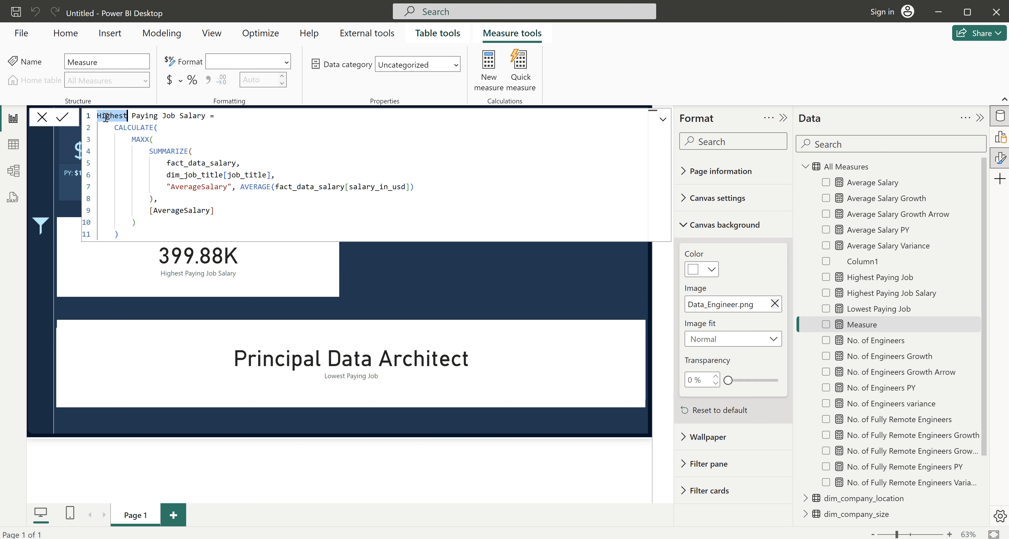
pyautogui.write('Lowest')
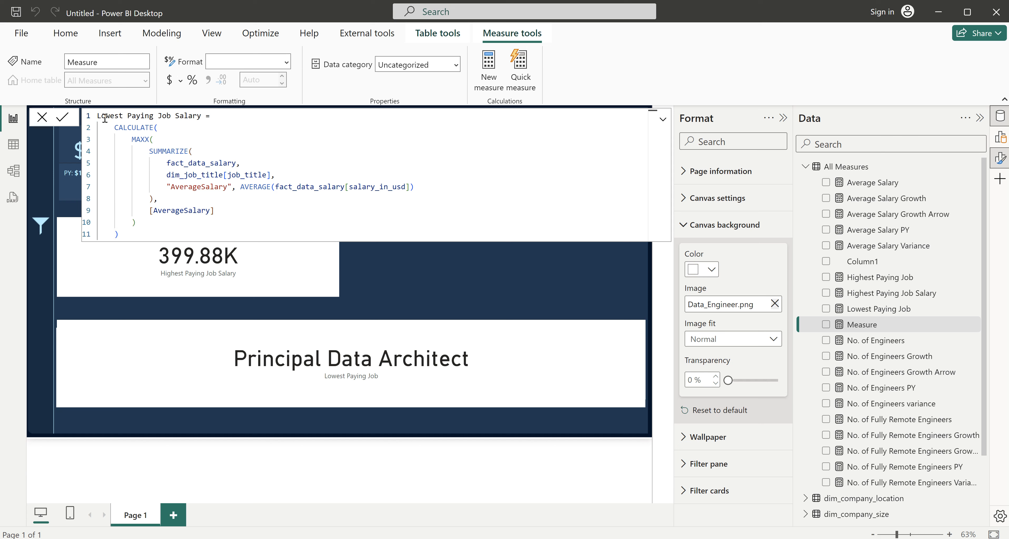
# - Replace MAXX with MINX in the Lowest Paying Job Salary formula and commit the measure
pyautogui.doubleClick(141, 140)
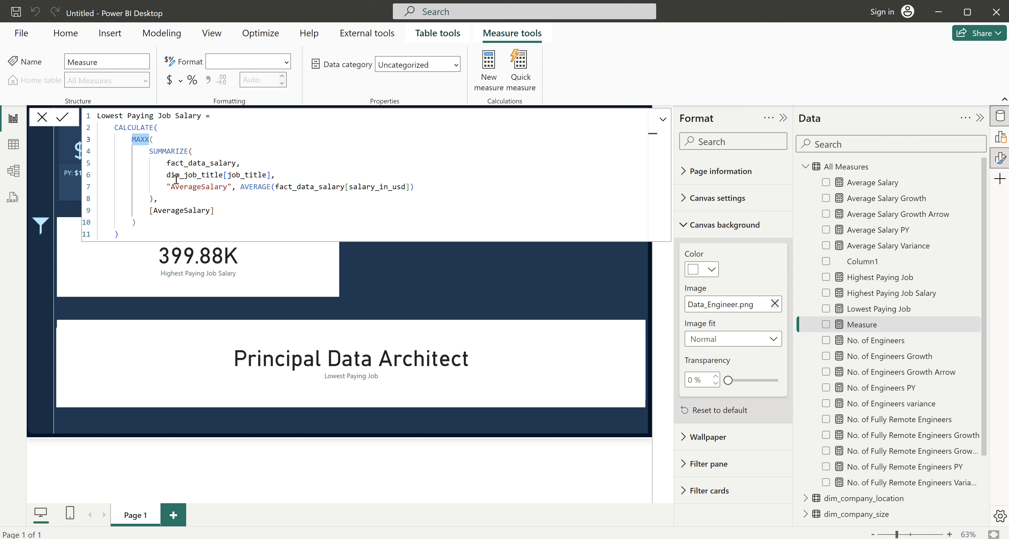
pyautogui.write('min(')
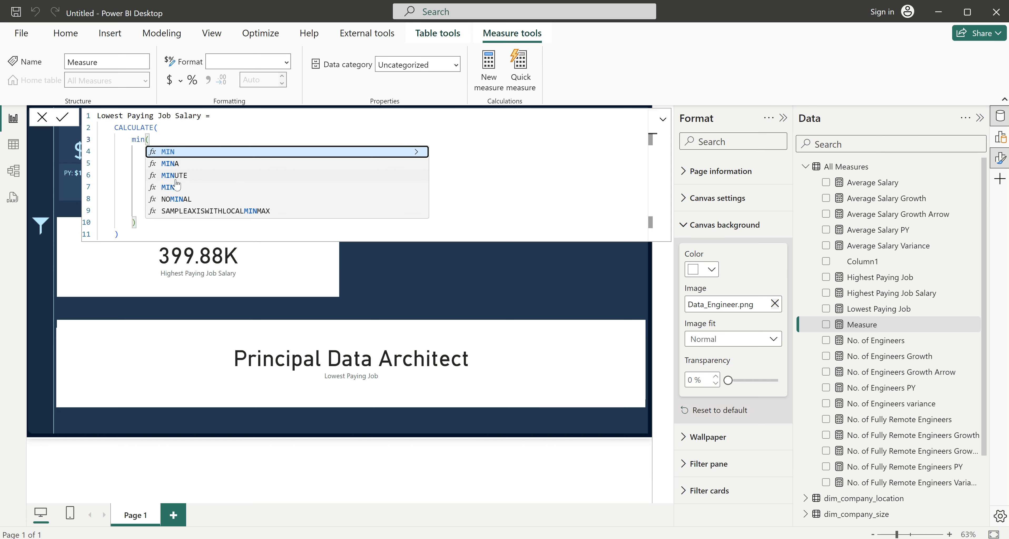
pyautogui.press('Down')
pyautogui.press('Down')
pyautogui.press('Down')
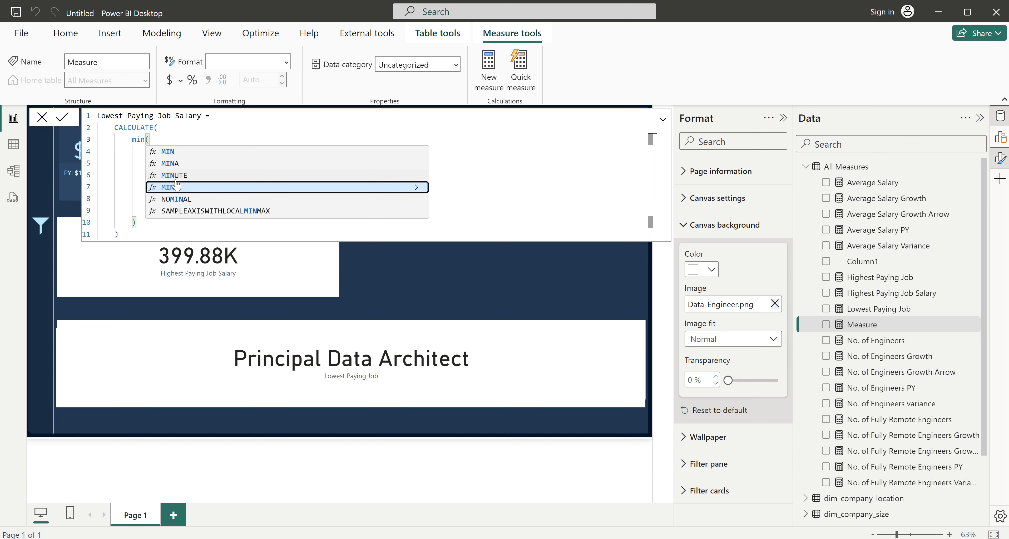
pyautogui.press('Tab')
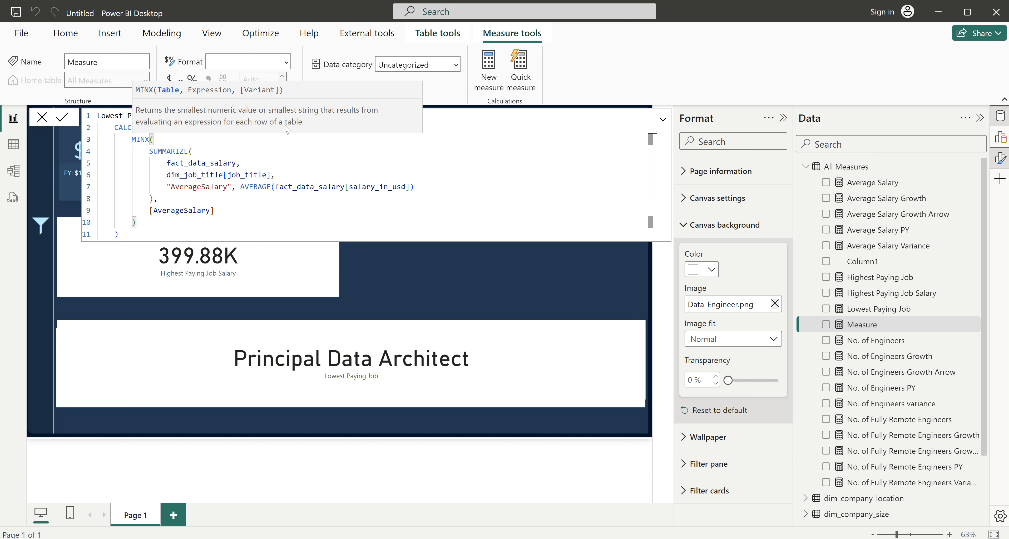
pyautogui.click(136, 231)
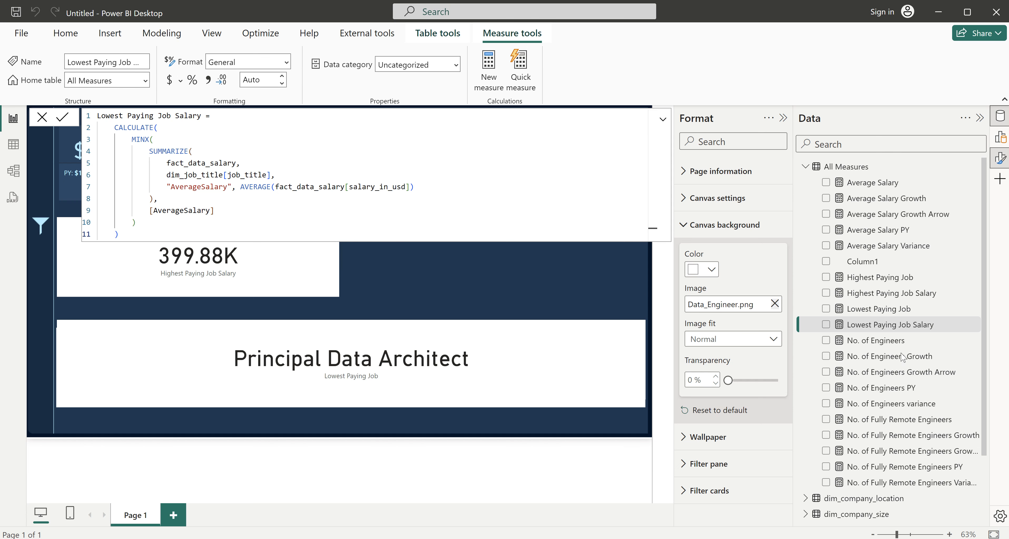
# - Add a card showing Lowest Paying Job Salary and move both salary cards lower on the report canvas
pyautogui.click(445, 278)
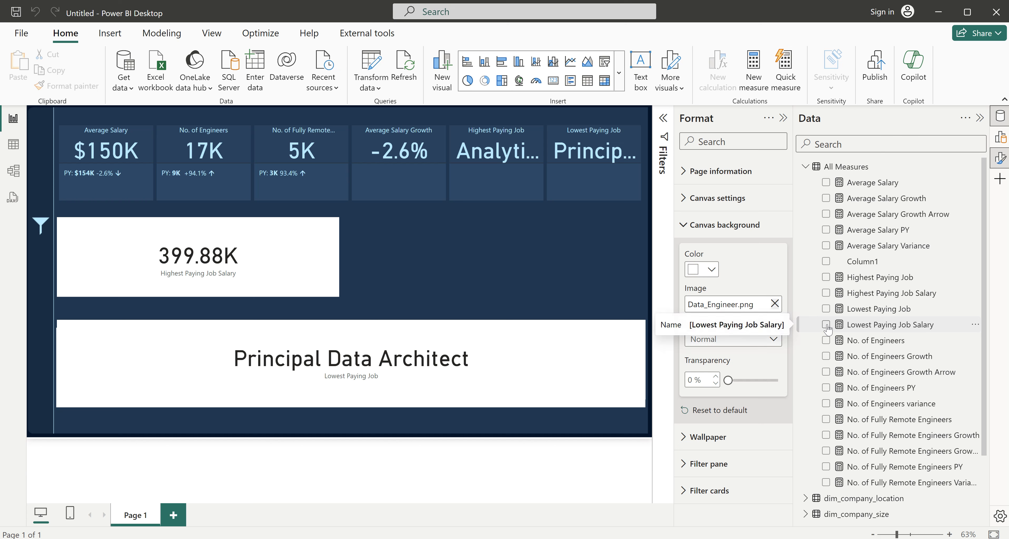
pyautogui.click(826, 325)
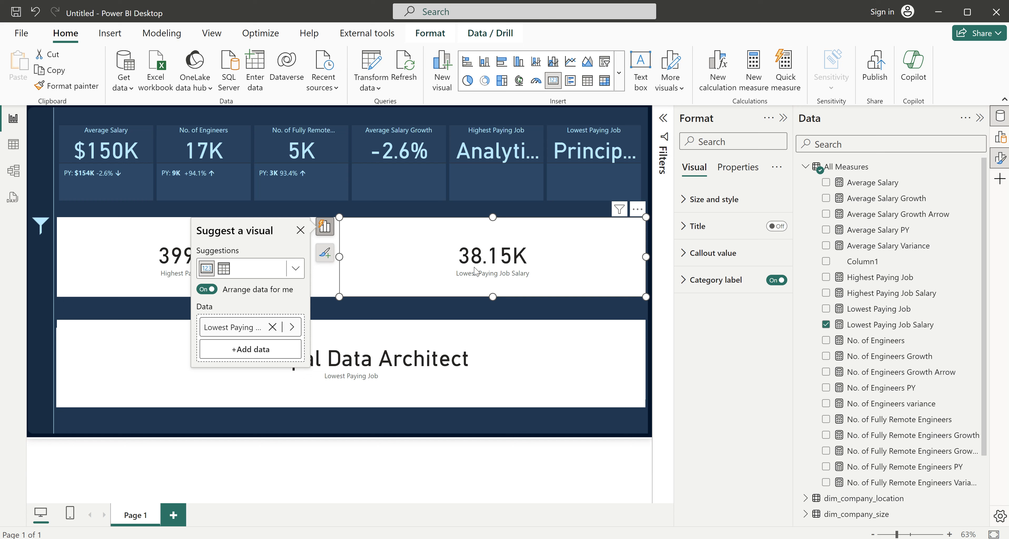
pyautogui.moveTo(474, 268); pyautogui.dragTo(473, 318)
pyautogui.moveTo(179, 269); pyautogui.dragTo(180, 301)
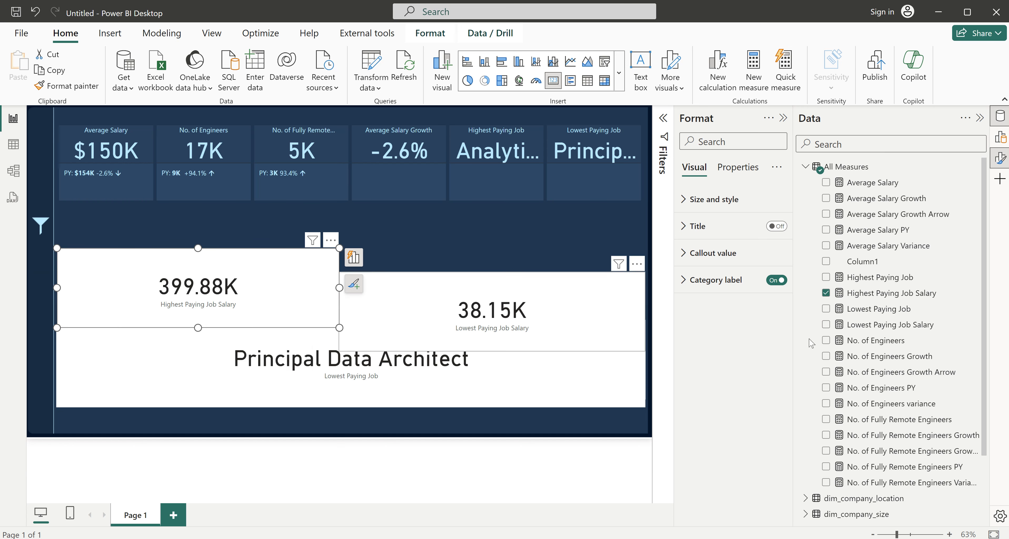
# - Format the Highest Paying Job Salary measure as dollar currency with 0 decimal places
pyautogui.click(883, 299)
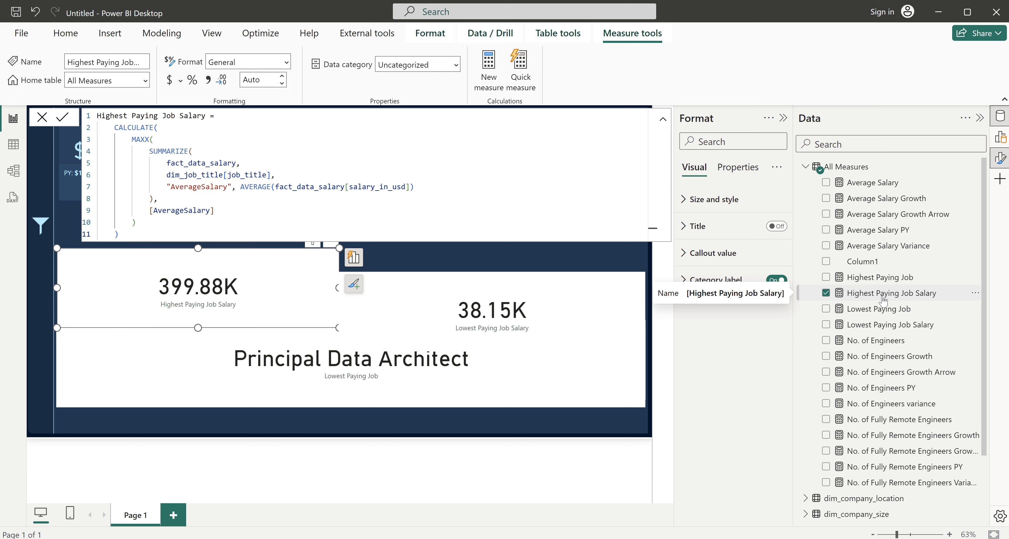
pyautogui.click(169, 80)
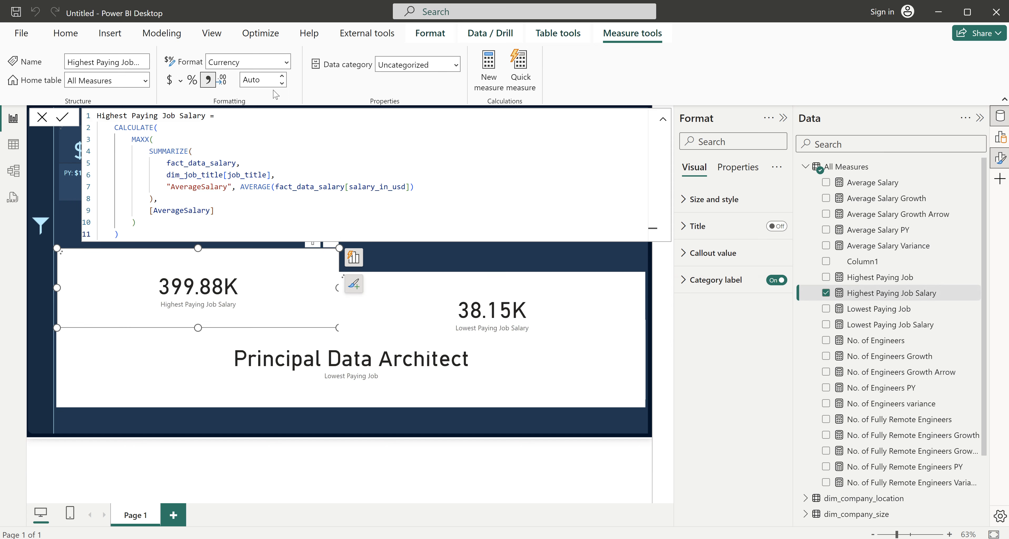
pyautogui.click(265, 79)
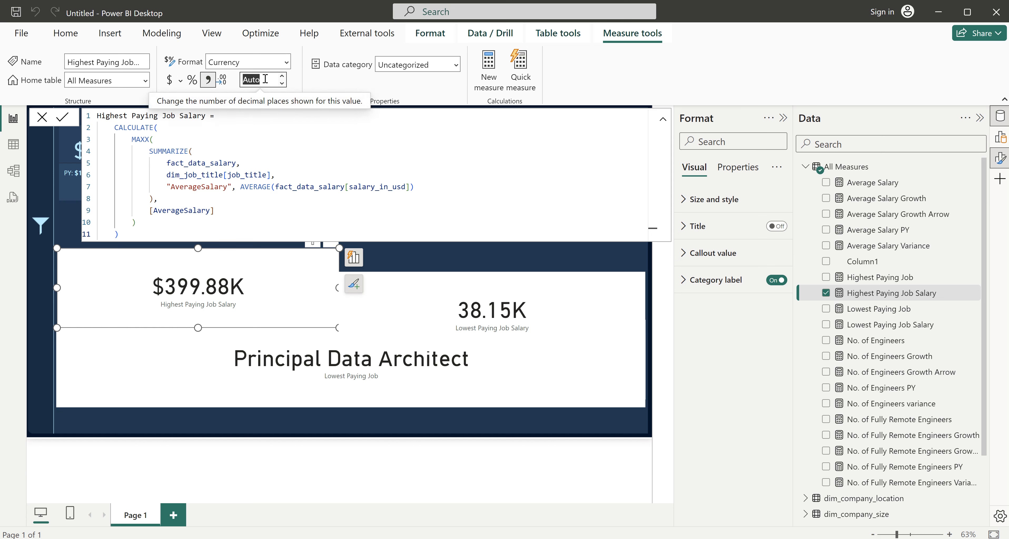
pyautogui.click(265, 78)
pyautogui.press('BackSpace')
pyautogui.press('BackSpace')
pyautogui.press('BackSpace')
pyautogui.press('BackSpace')
pyautogui.write('0')
pyautogui.press('Return')
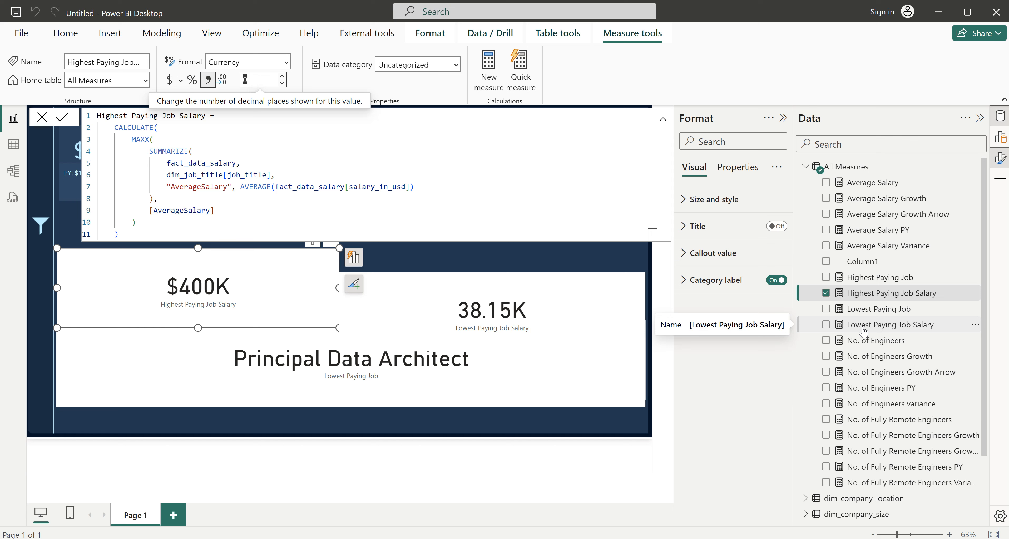
# - Format the Lowest Paying Job Salary measure as dollar currency with 0 decimal places and close the formula editor
pyautogui.click(864, 331)
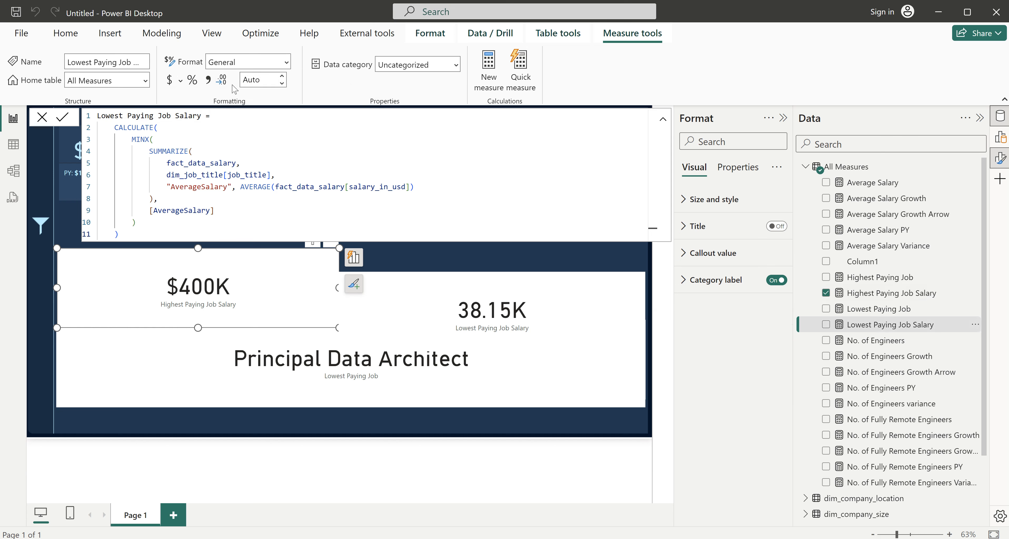
pyautogui.click(170, 81)
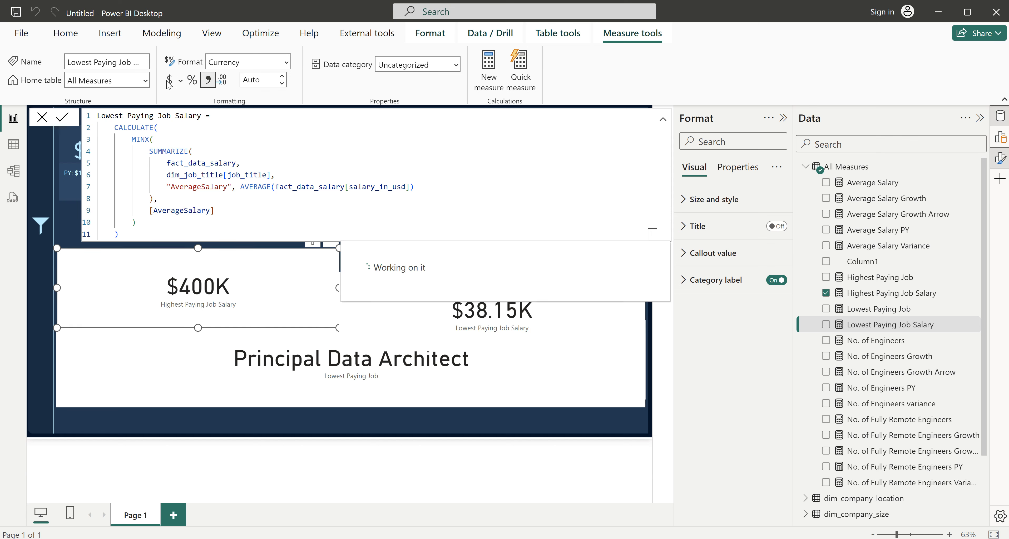
pyautogui.click(256, 79)
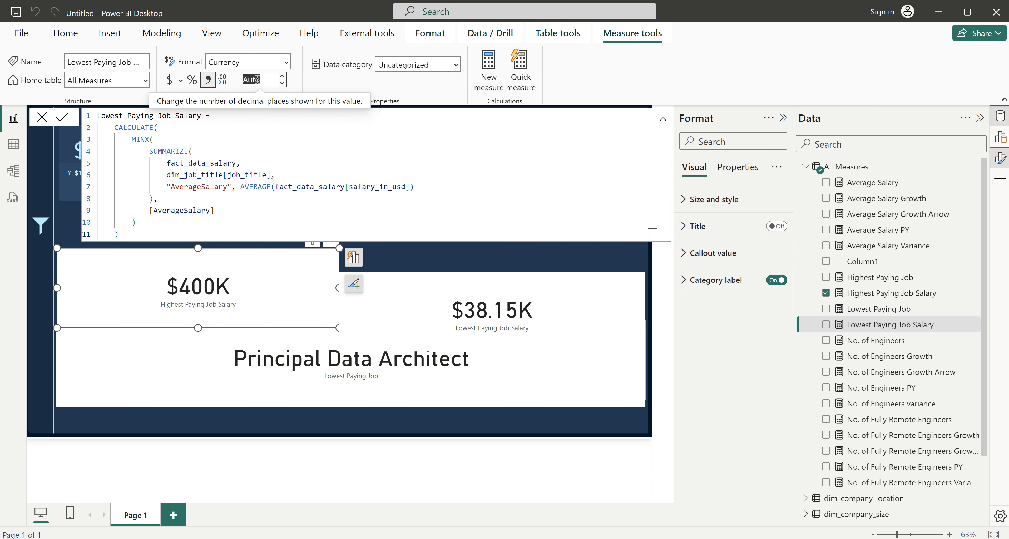
pyautogui.write('0')
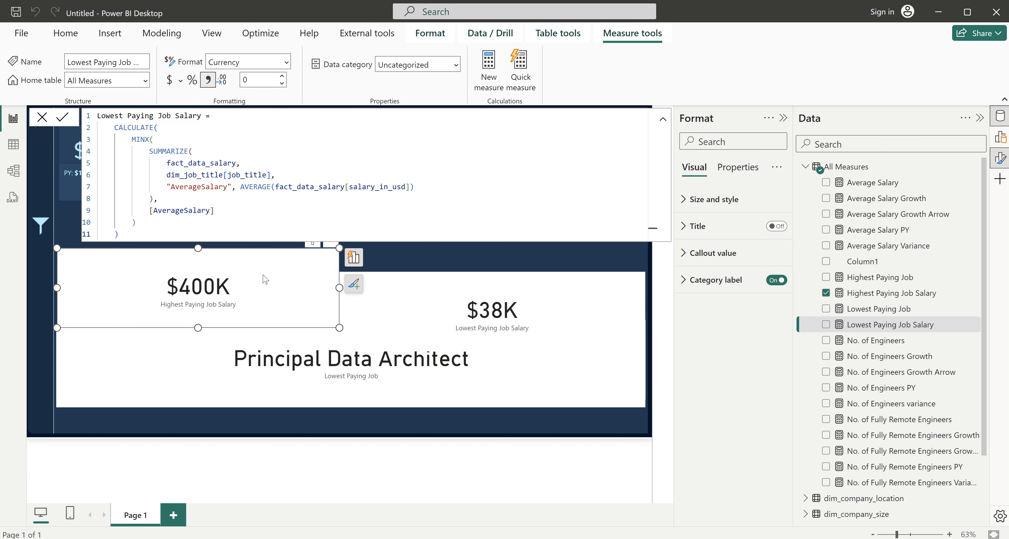
pyautogui.click(42, 119)
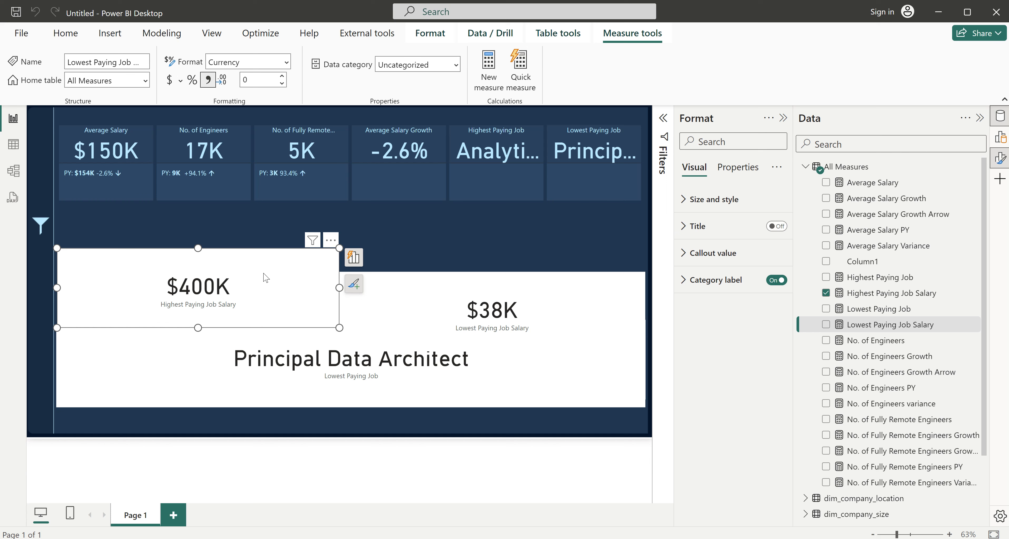
# - Delete the four standalone highest and lowest paying job and salary cards below the KPI row
pyautogui.press('Delete')
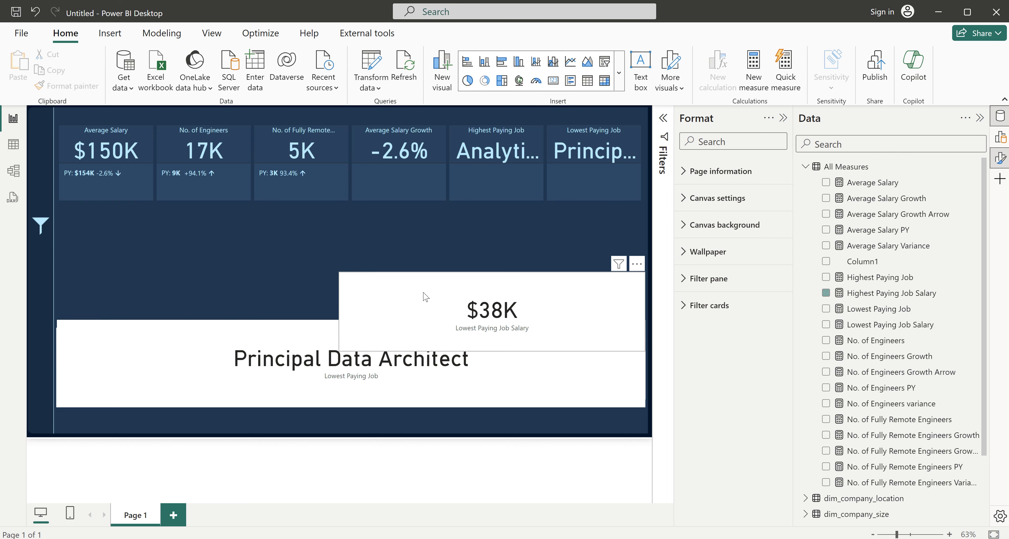
pyautogui.click(423, 301)
pyautogui.press('Delete')
pyautogui.click(378, 362)
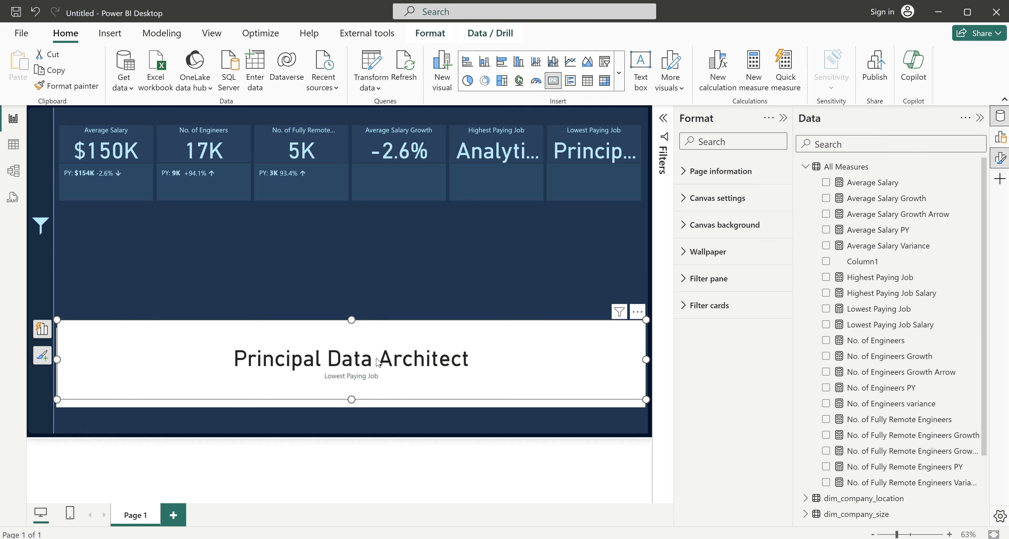
pyautogui.press('Delete')
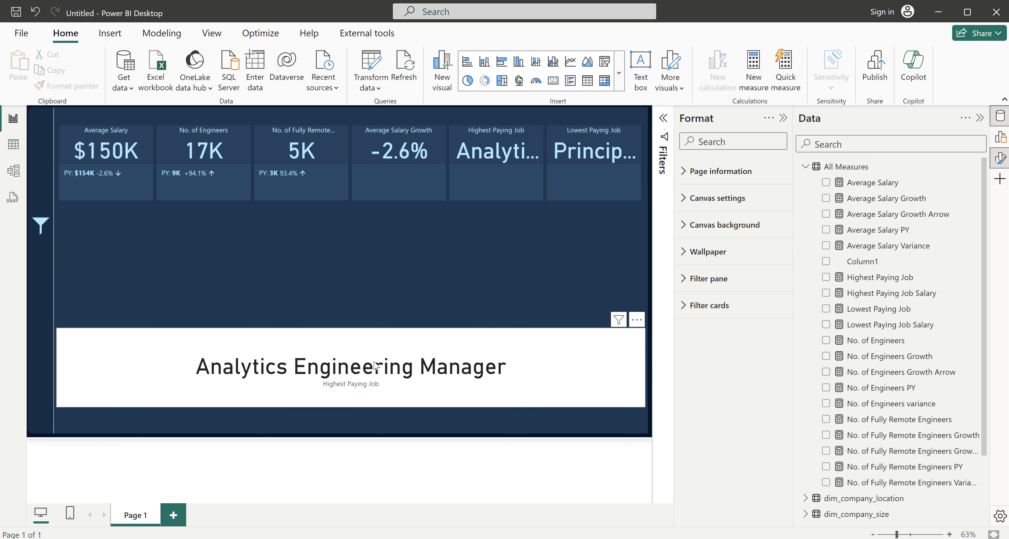
pyautogui.click(381, 358)
pyautogui.press('Delete')
# - Select the KPI card visual along the upper edge of the report page
pyautogui.click(522, 186)
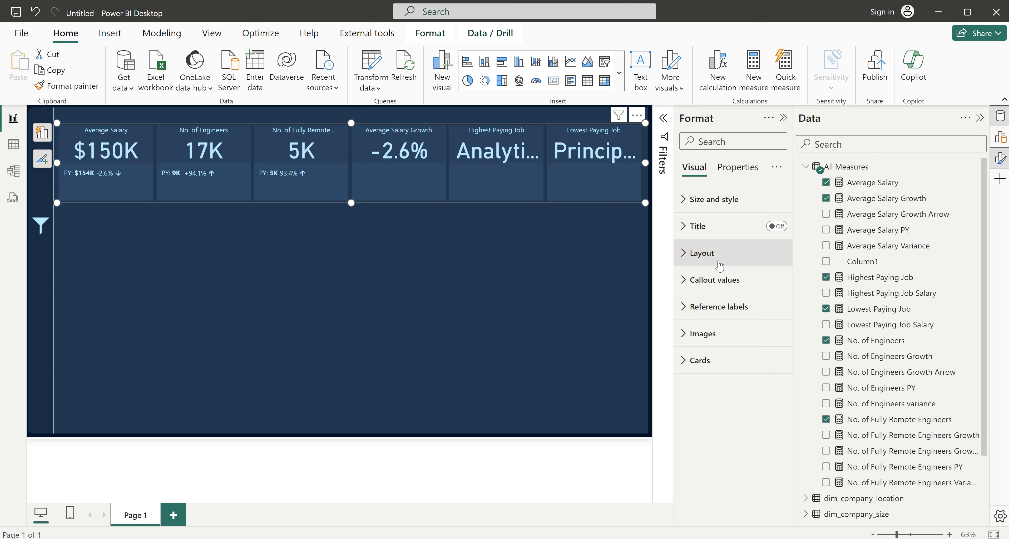
# - Try a callout value font size of 25 on the Average Salary series, and return it to 45
pyautogui.click(767, 280)
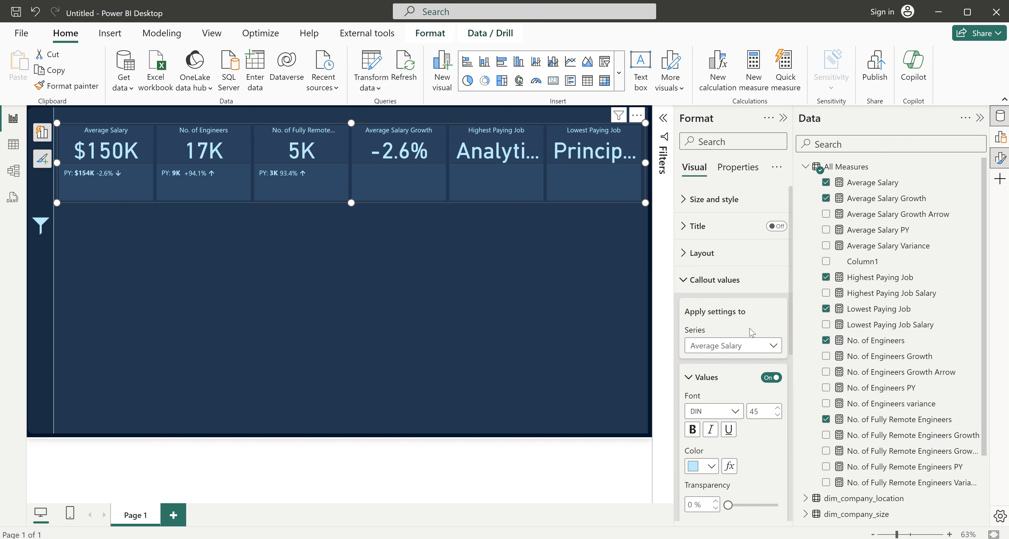
pyautogui.doubleClick(765, 412)
pyautogui.write('25')
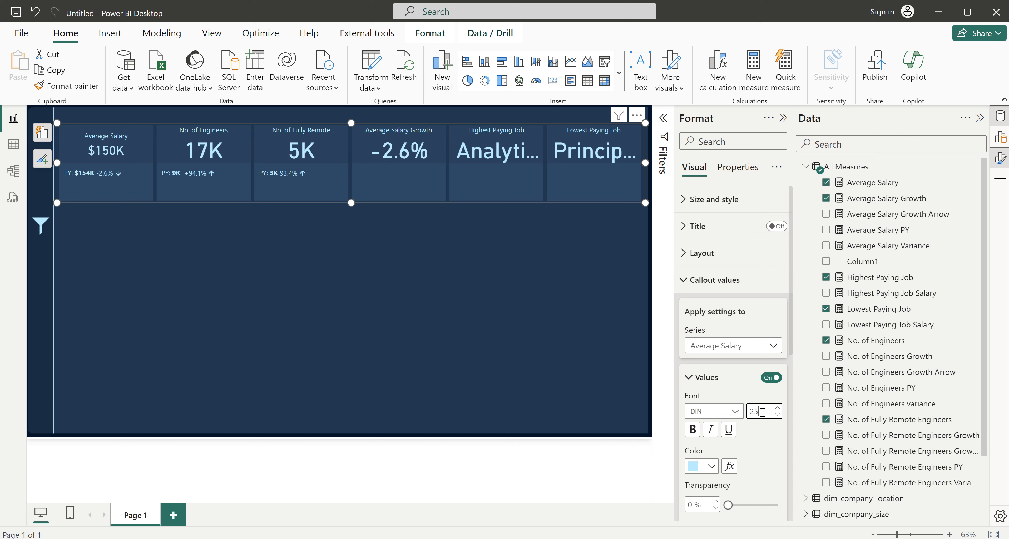
pyautogui.press('BackSpace')
pyautogui.press('BackSpace')
pyautogui.write('45')
# - Set the callout value font size to 25 for the All series setting
pyautogui.click(719, 346)
pyautogui.click(714, 363)
pyautogui.doubleClick(763, 411)
pyautogui.write('25')
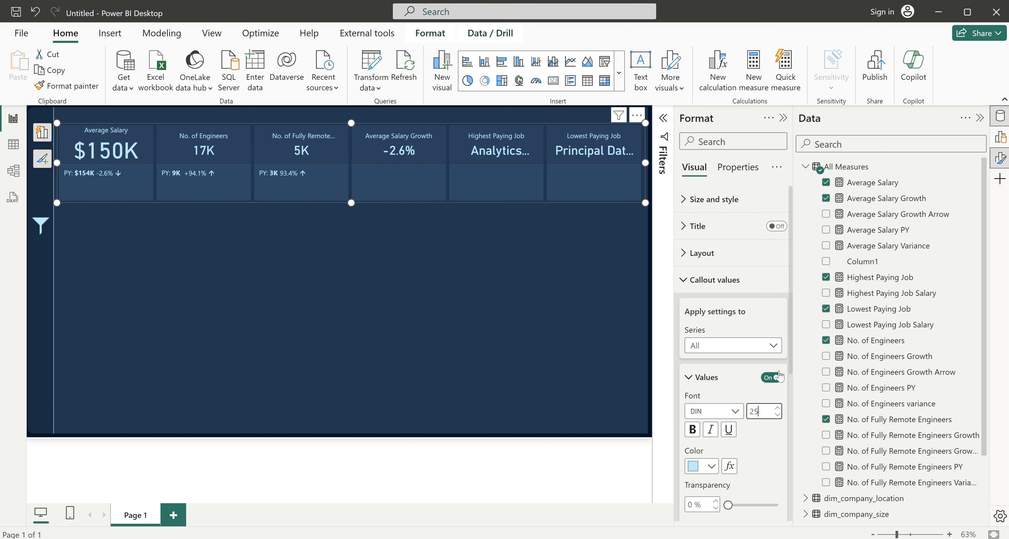
# - Set the callout value font size of the Average Salary series to 25
pyautogui.click(732, 347)
pyautogui.click(709, 378)
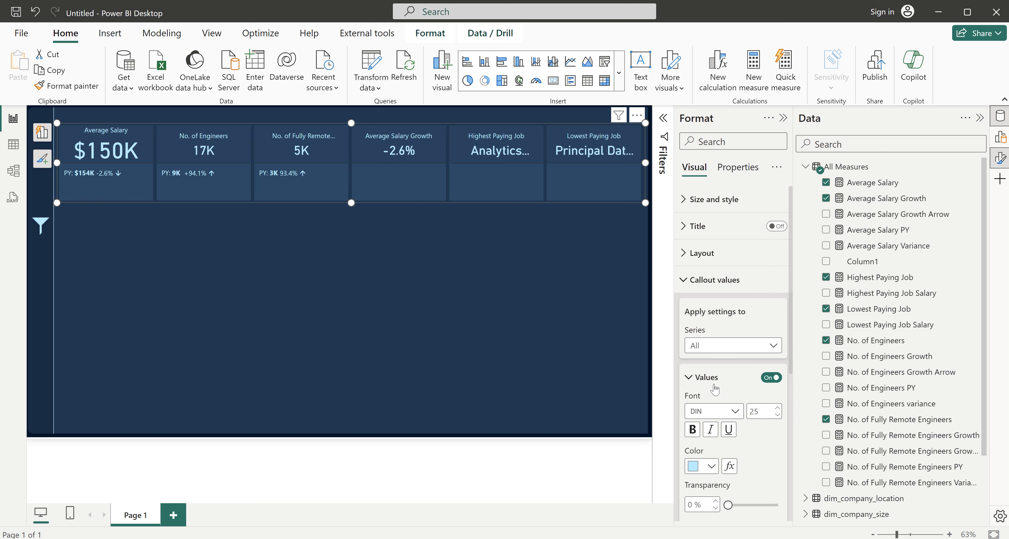
pyautogui.doubleClick(760, 412)
pyautogui.write('25')
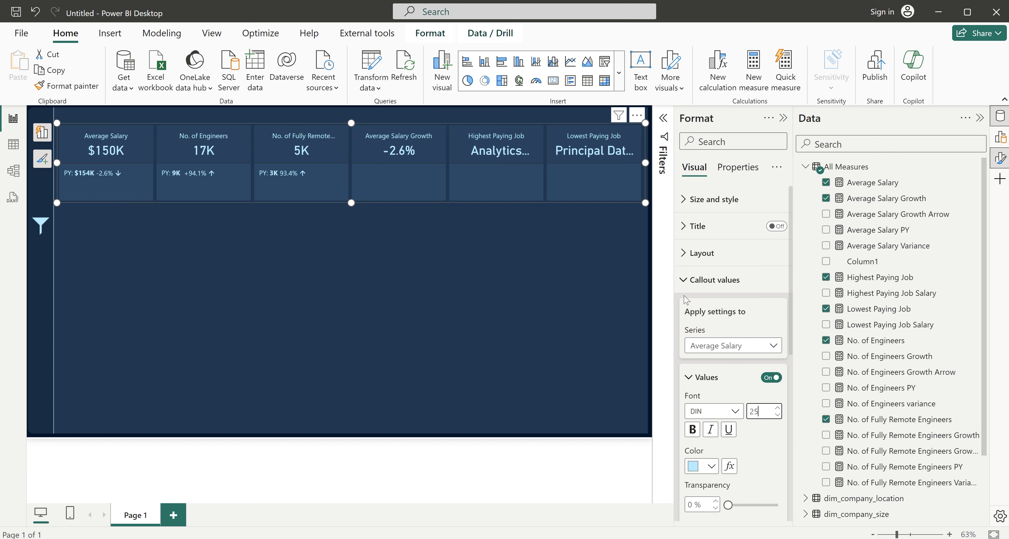
# - Add the Highest Paying Job Salary measure as a reference label on the Highest Paying Job series
pyautogui.click(704, 281)
pyautogui.click(707, 307)
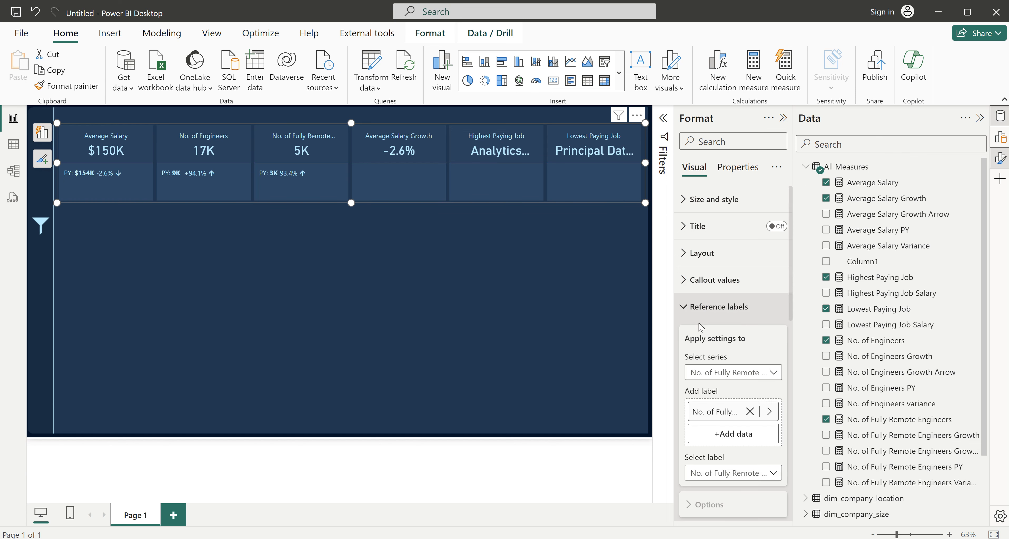
pyautogui.scroll(-3, 732, 392)
pyautogui.scroll(-1, 738, 421)
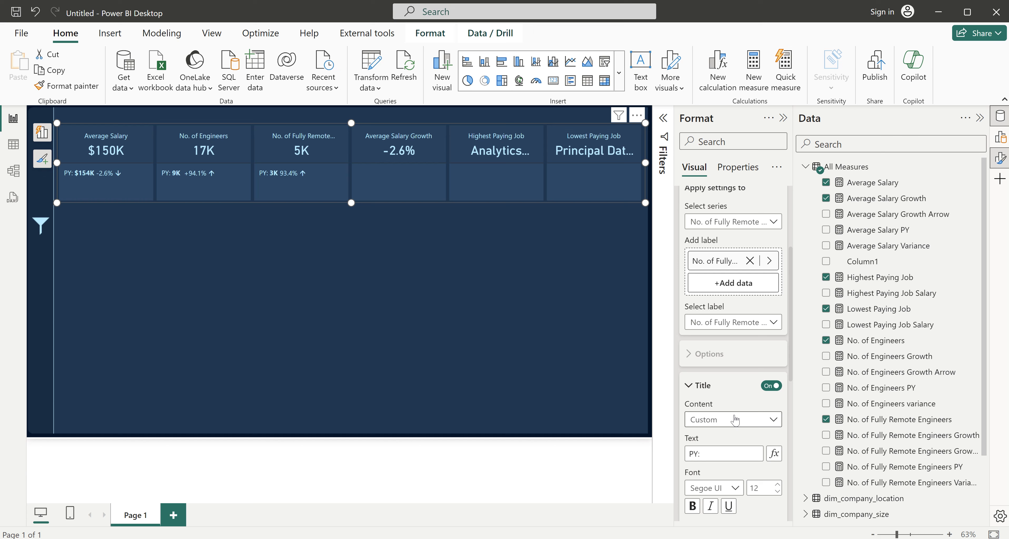
pyautogui.click(737, 226)
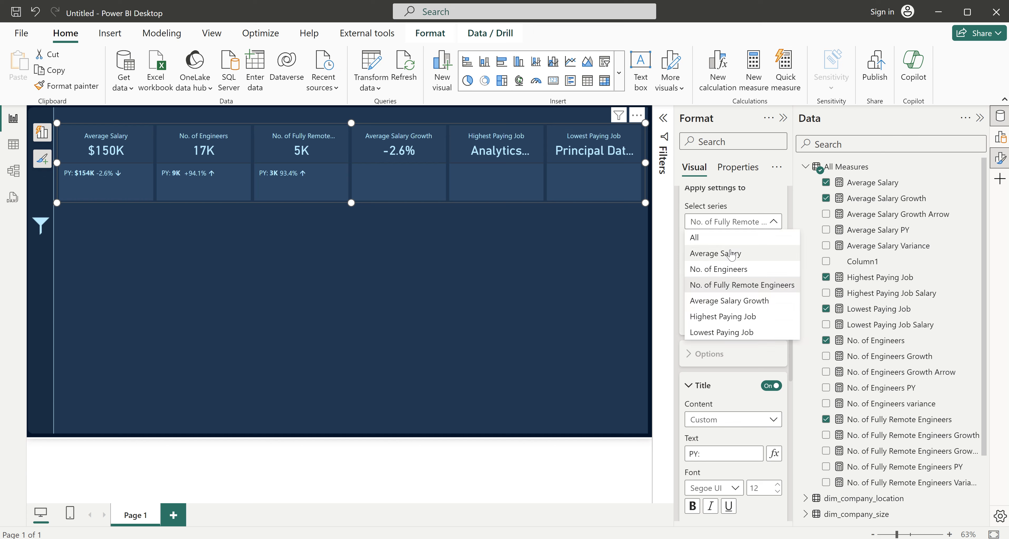
pyautogui.click(720, 316)
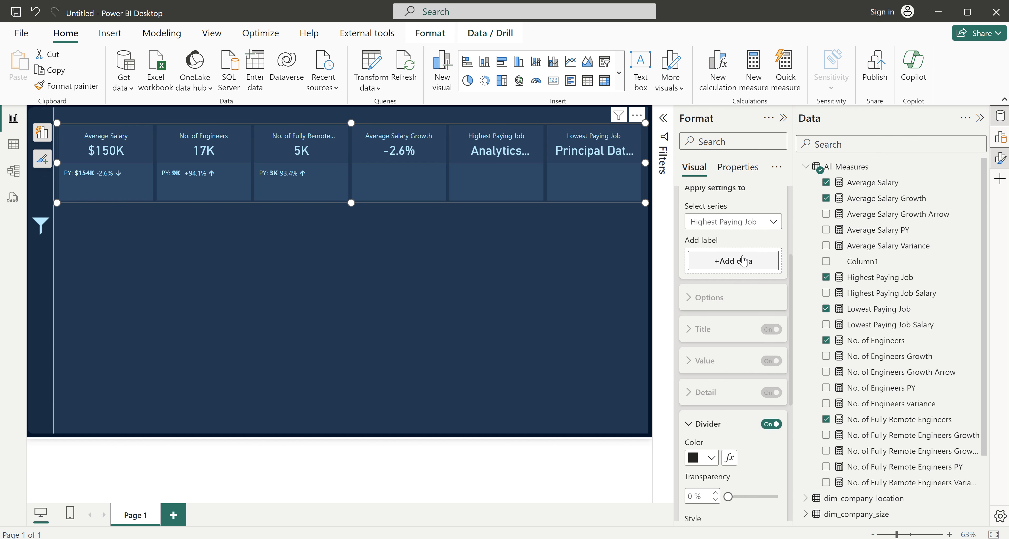
pyautogui.click(720, 263)
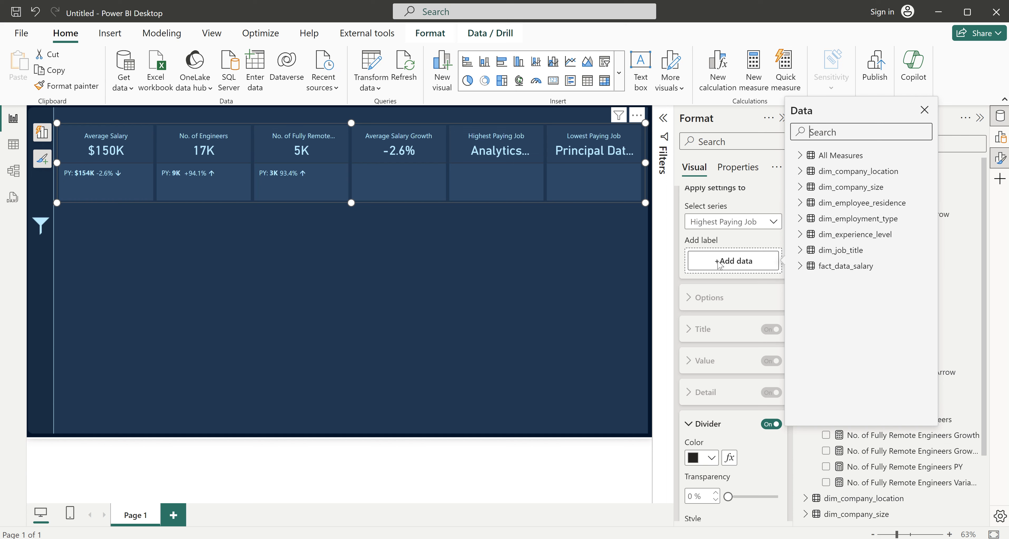
pyautogui.click(735, 243)
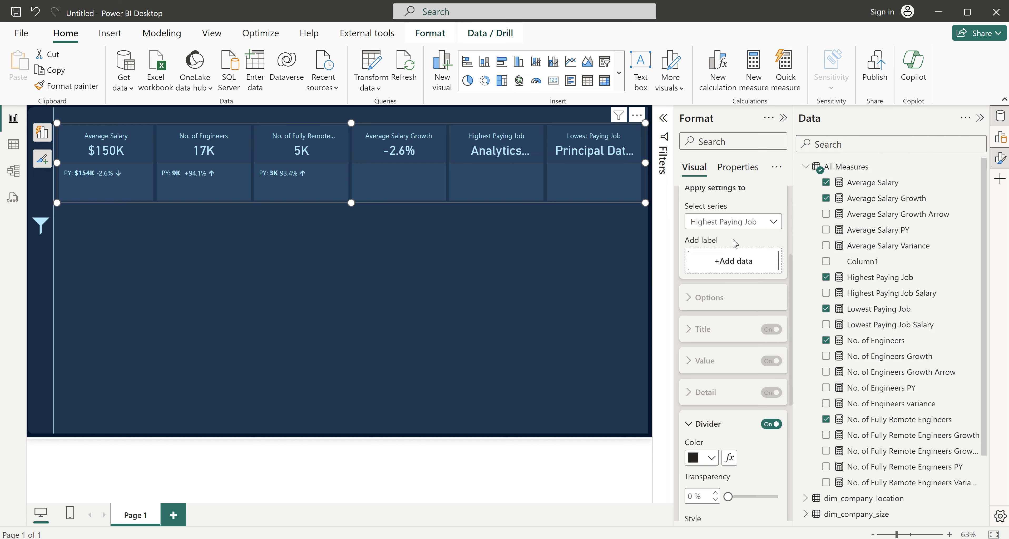
pyautogui.click(734, 265)
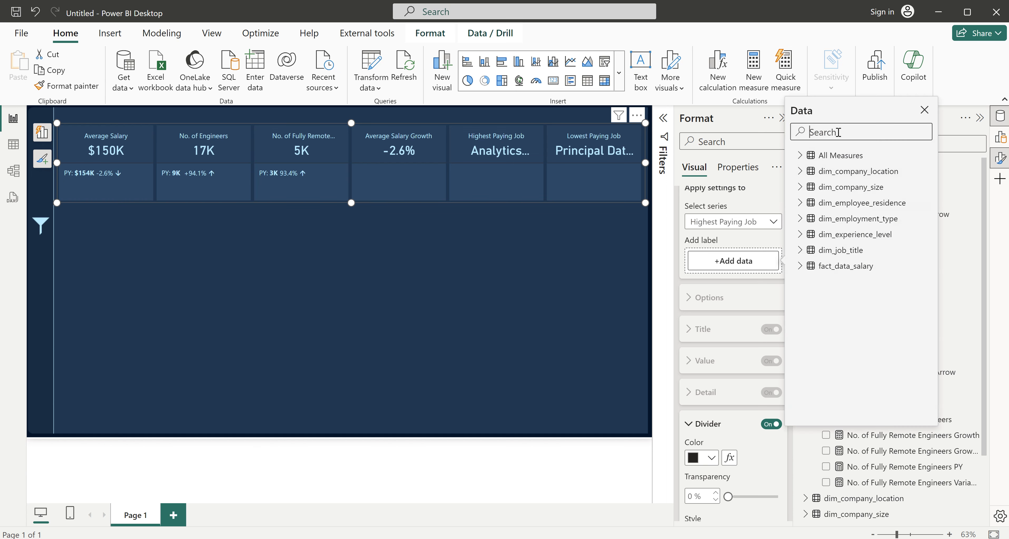
pyautogui.write('sala')
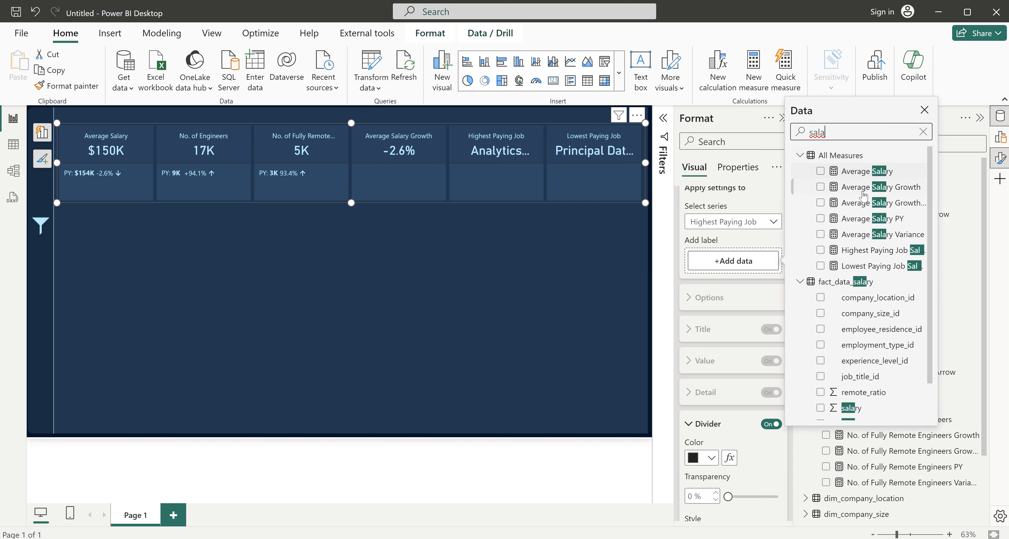
pyautogui.click(863, 255)
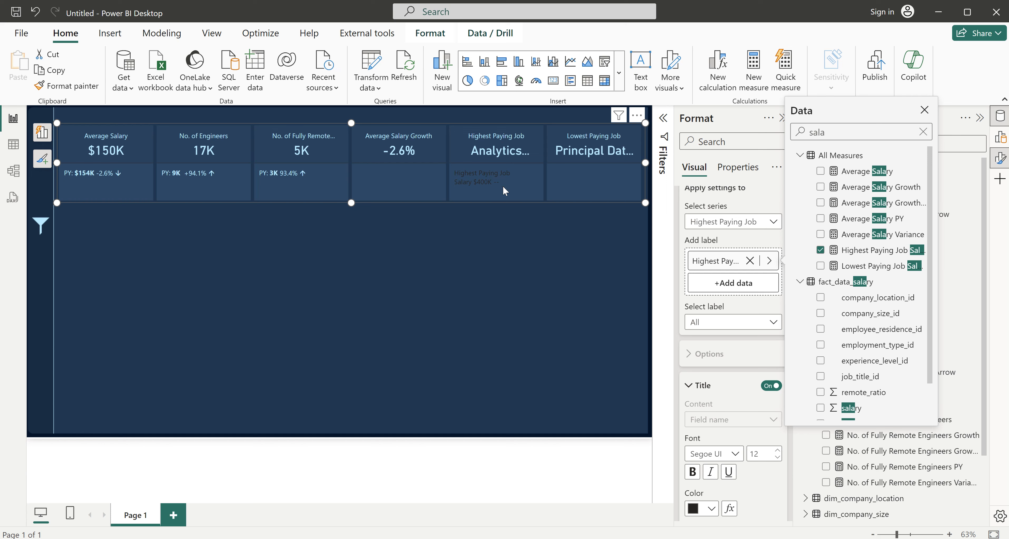
pyautogui.click(745, 308)
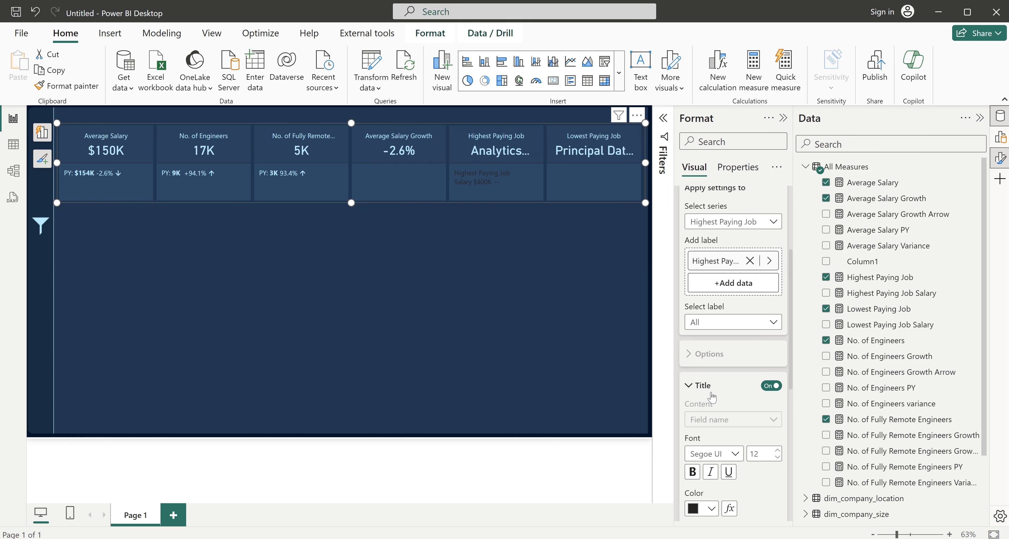
# - Give the Highest Paying Job Salary reference label the custom title "Salary:" in light blue
pyautogui.scroll(-4, 713, 382)
pyautogui.scroll(3, 715, 319)
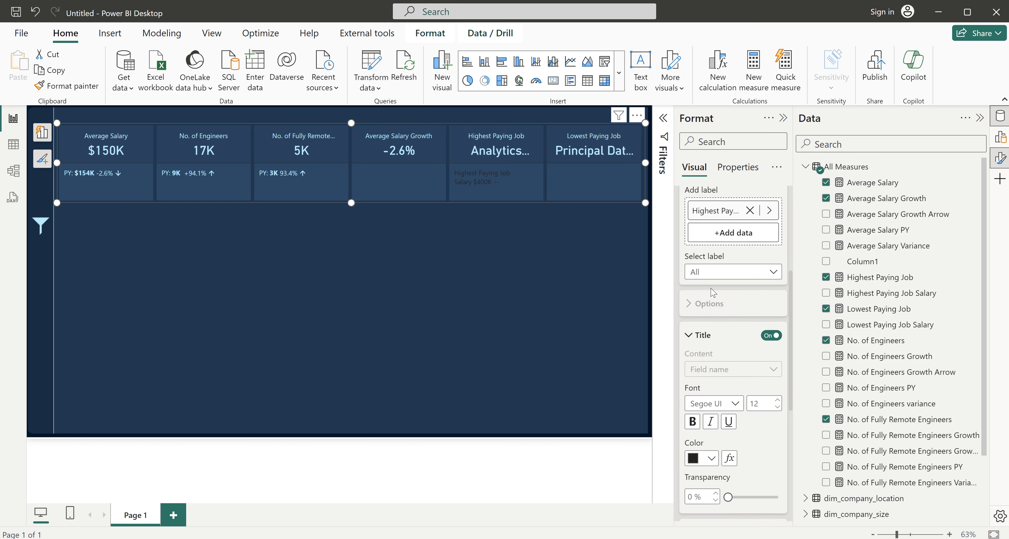
pyautogui.click(713, 272)
pyautogui.click(713, 304)
pyautogui.scroll(-3, 724, 282)
pyautogui.click(727, 273)
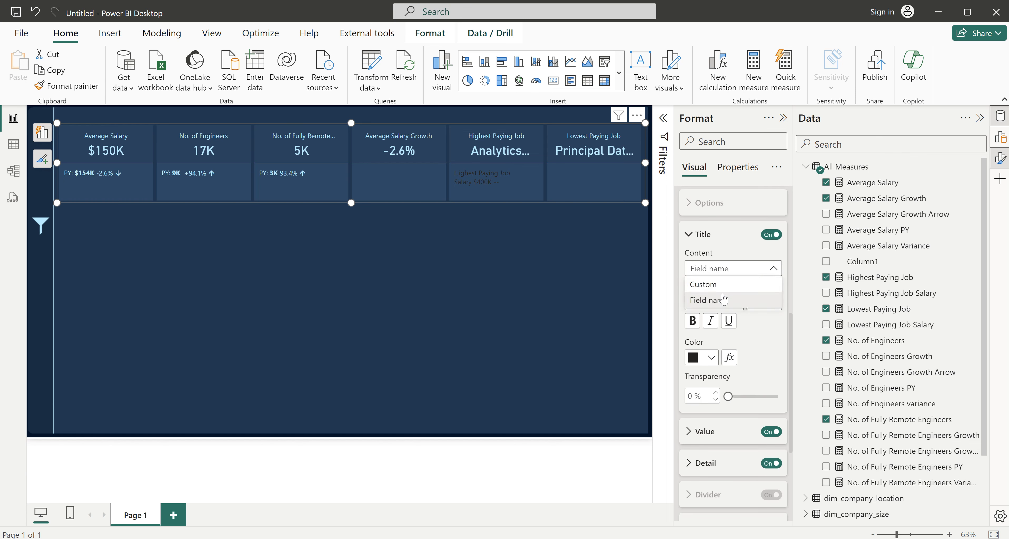
pyautogui.click(725, 286)
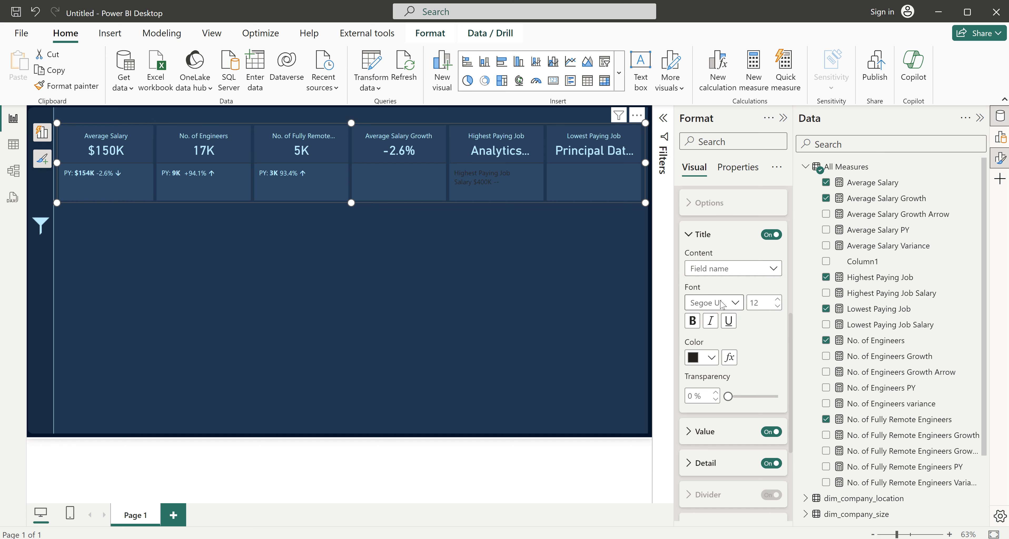
pyautogui.moveTo(755, 301); pyautogui.dragTo(672, 308)
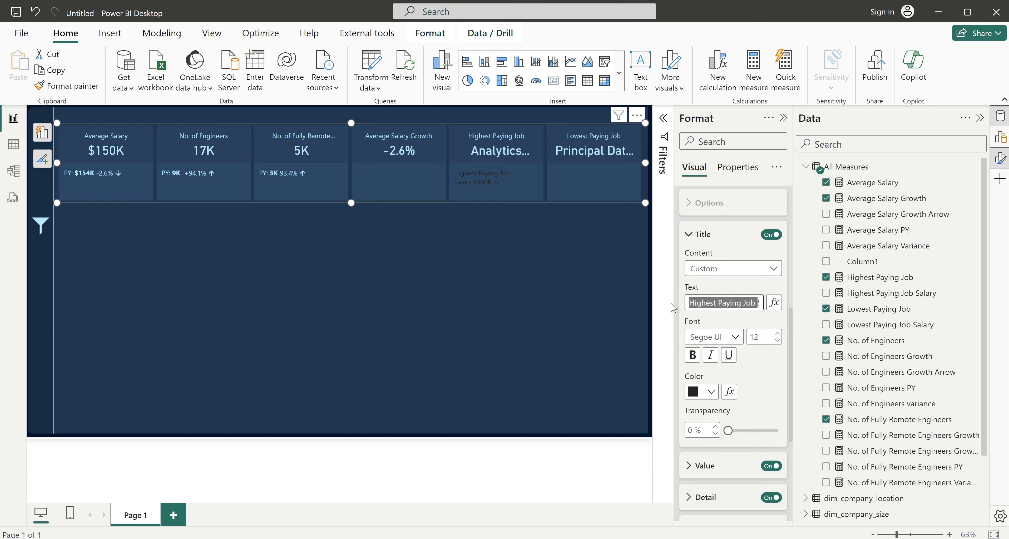
pyautogui.press('BackSpace')
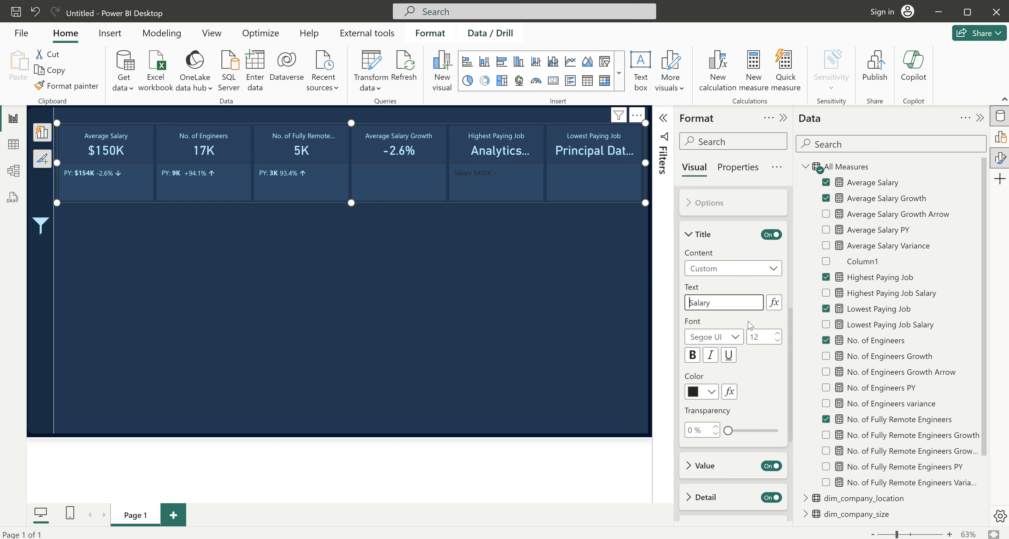
pyautogui.click(721, 301)
pyautogui.click(709, 391)
pyautogui.click(703, 337)
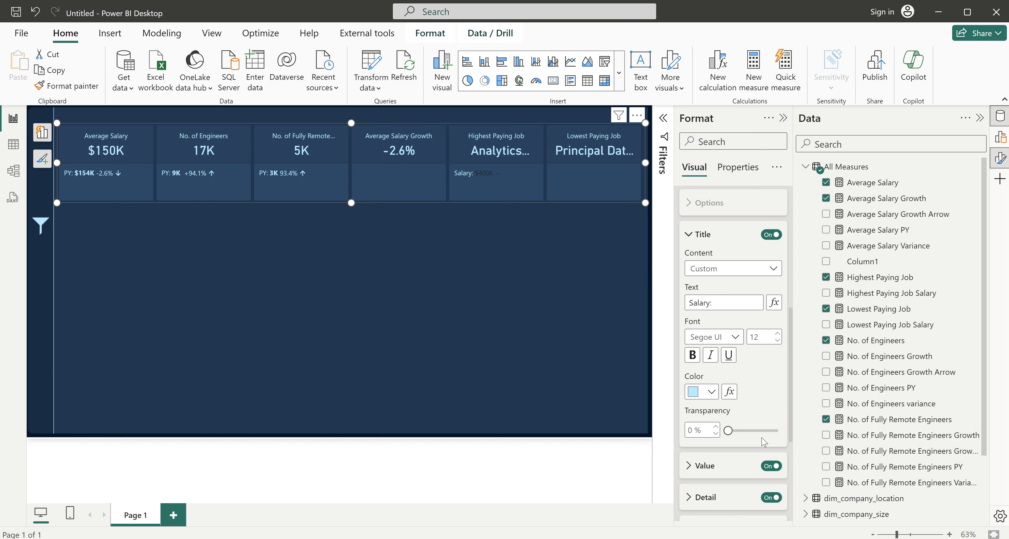
# - Make the Highest Paying Job Salary reference label's value light blue and bold, and increase its font size
pyautogui.scroll(-3, 707, 328)
pyautogui.click(707, 325)
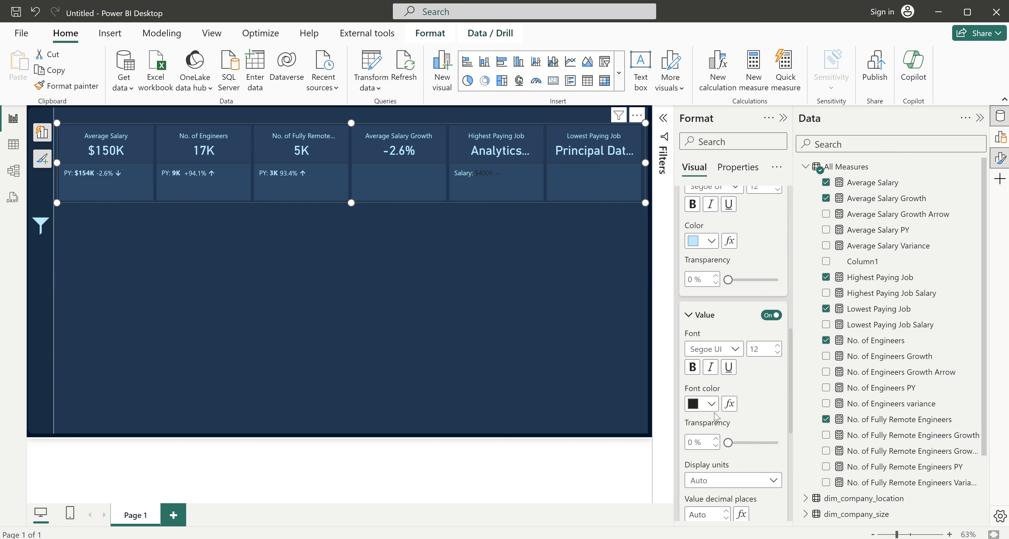
pyautogui.click(709, 405)
pyautogui.click(703, 347)
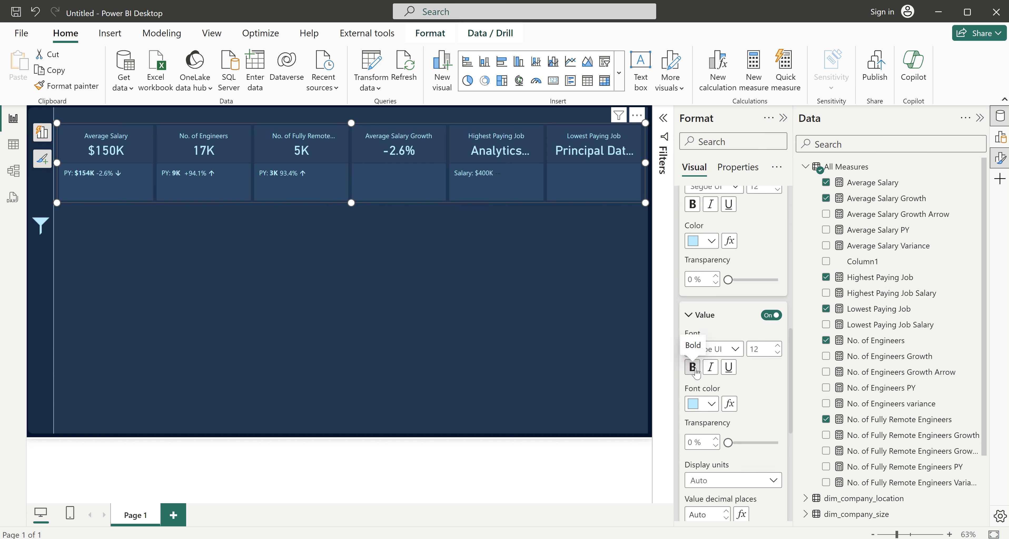
pyautogui.click(694, 370)
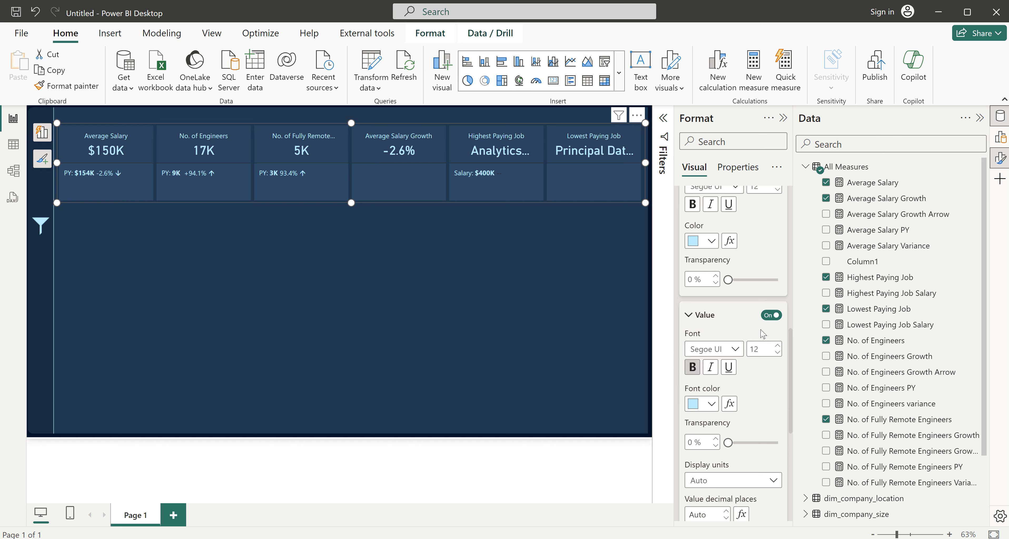
pyautogui.click(777, 346)
pyautogui.click(777, 347)
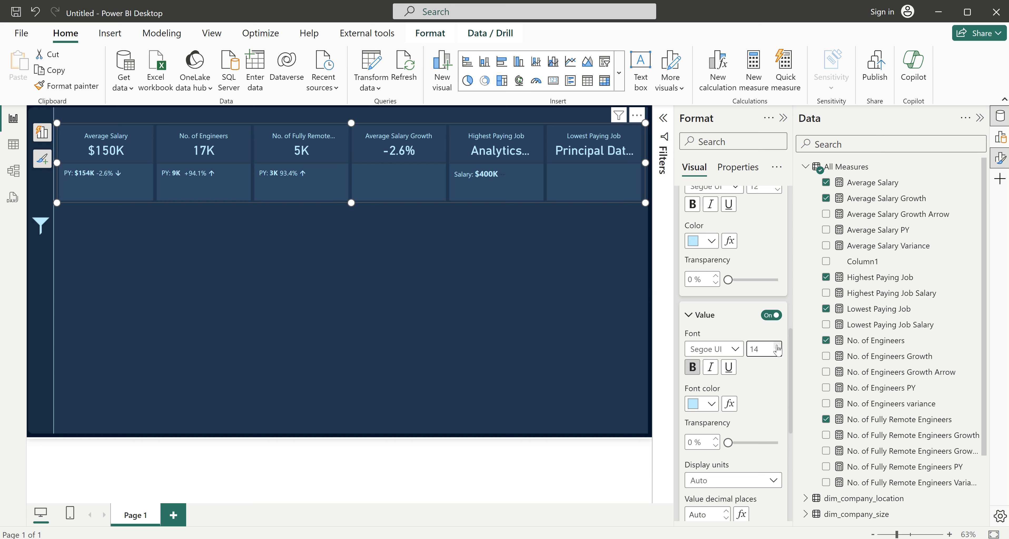
pyautogui.click(776, 346)
# - Add the Lowest Paying Job Salary measure as a reference label on the Lowest Paying Job series
pyautogui.scroll(8, 699, 320)
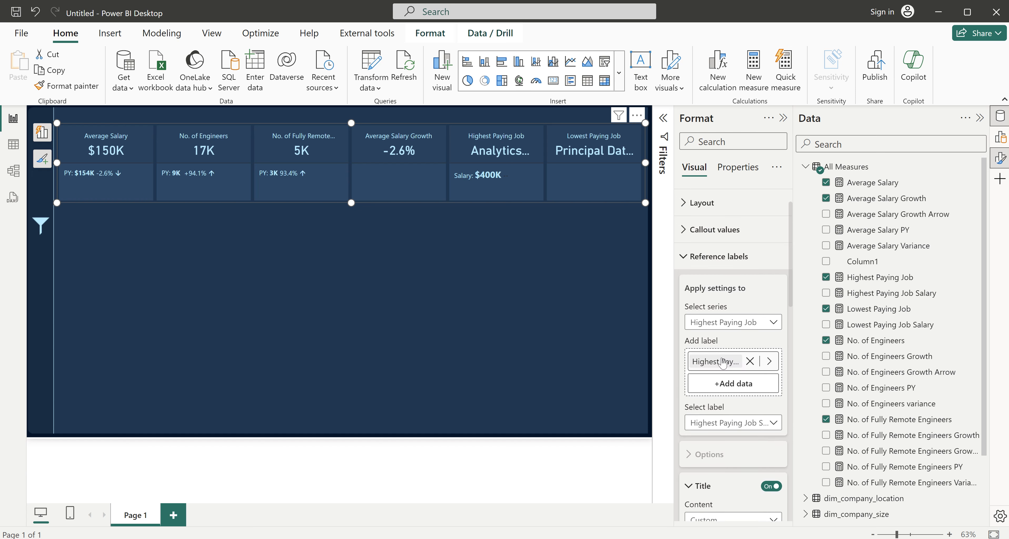
pyautogui.scroll(2, 722, 362)
pyautogui.click(723, 373)
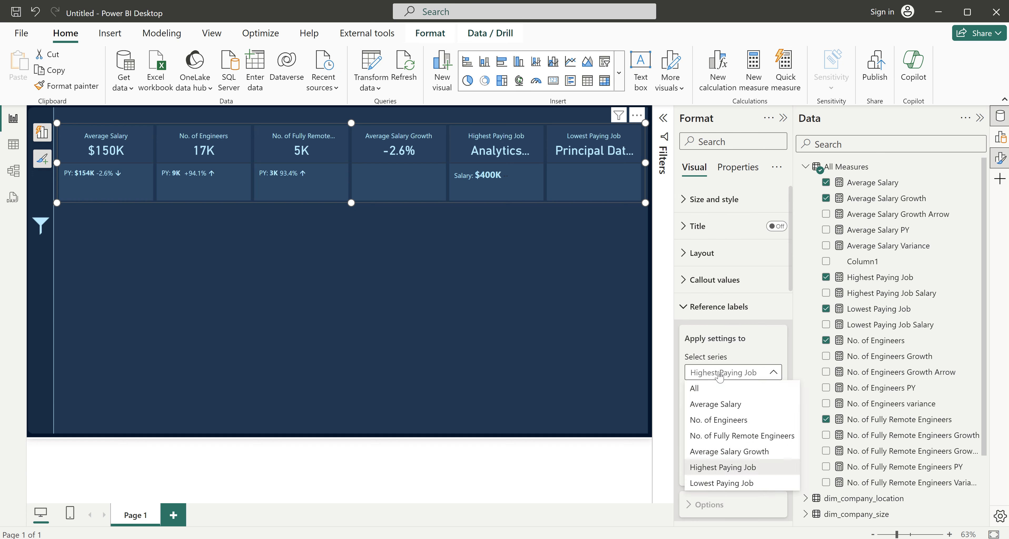
pyautogui.click(725, 484)
pyautogui.scroll(-3, 740, 417)
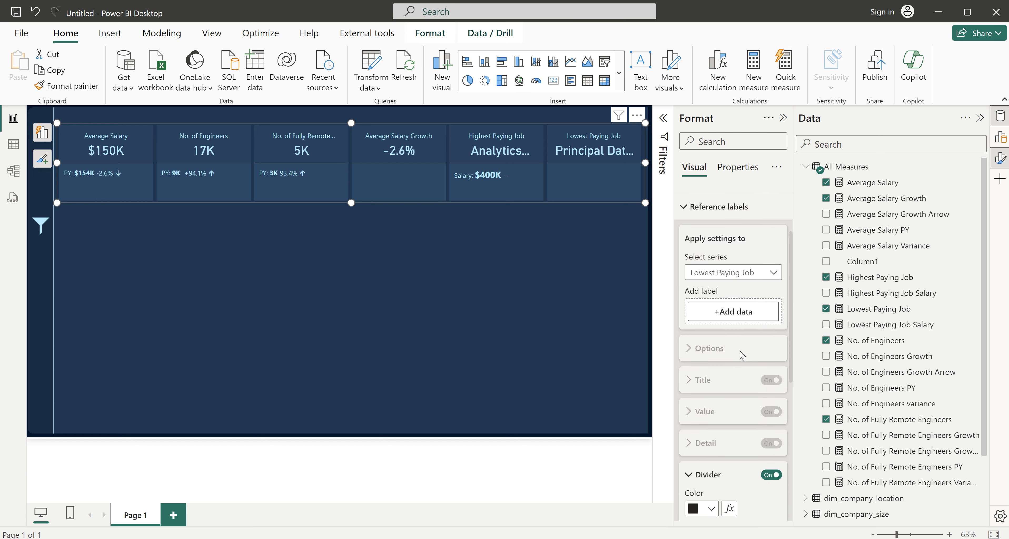
pyautogui.click(738, 317)
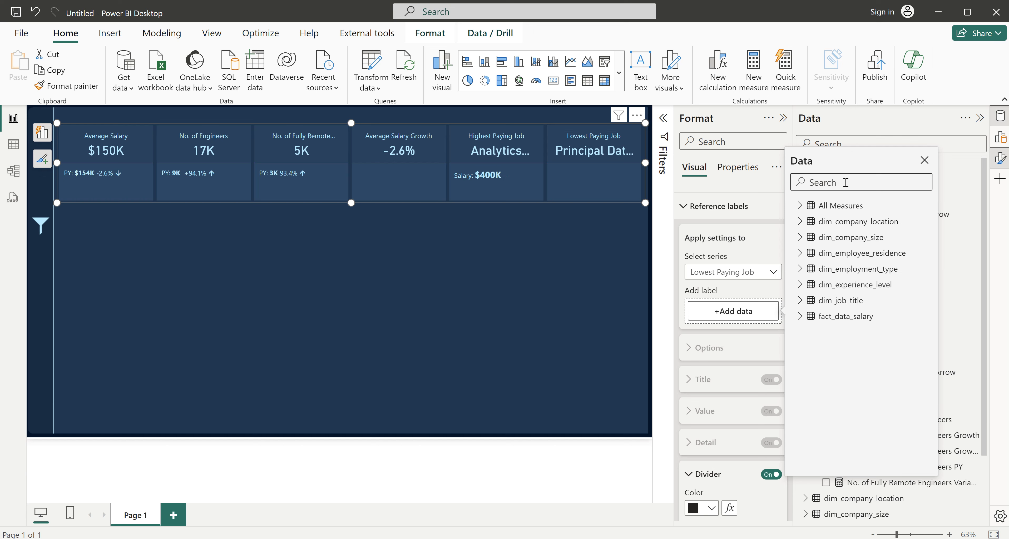
pyautogui.write('lowe')
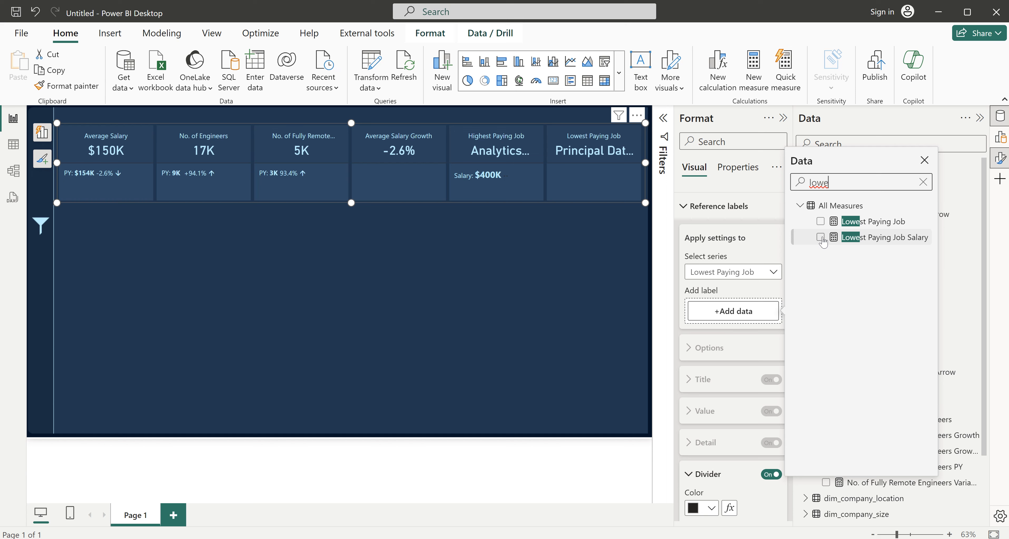
pyautogui.click(820, 238)
# - Give the Lowest Paying Job Salary reference label the custom title "Salary:" in light blue
pyautogui.click(716, 373)
pyautogui.click(713, 403)
pyautogui.scroll(-3, 739, 397)
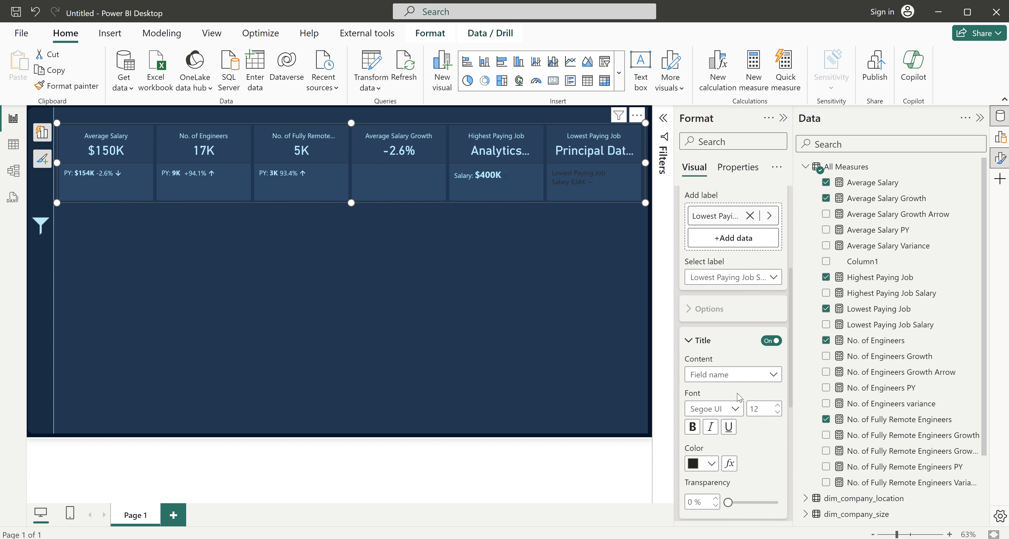
pyautogui.click(716, 372)
pyautogui.click(718, 386)
pyautogui.scroll(-3, 724, 258)
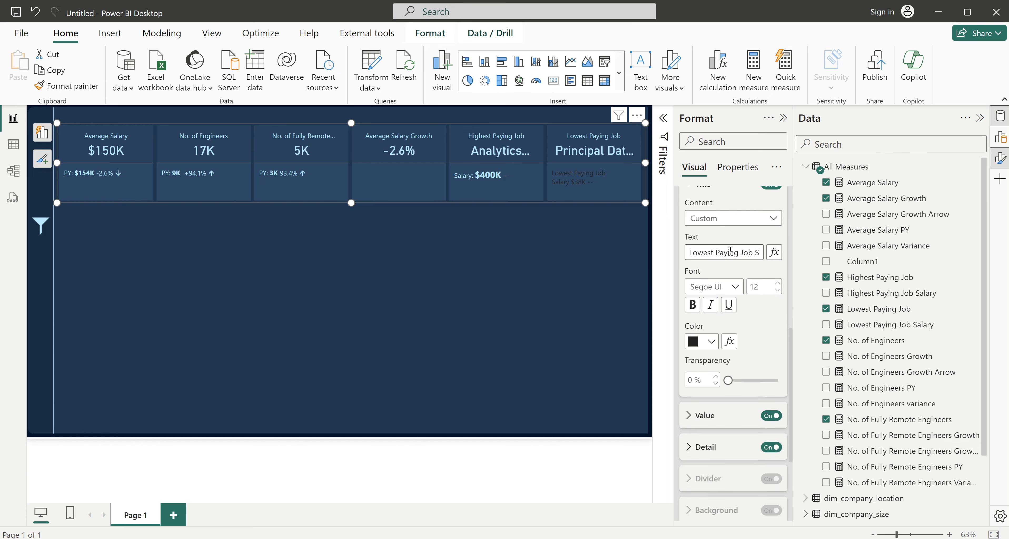
pyautogui.moveTo(754, 250); pyautogui.dragTo(651, 254)
pyautogui.press('BackSpace')
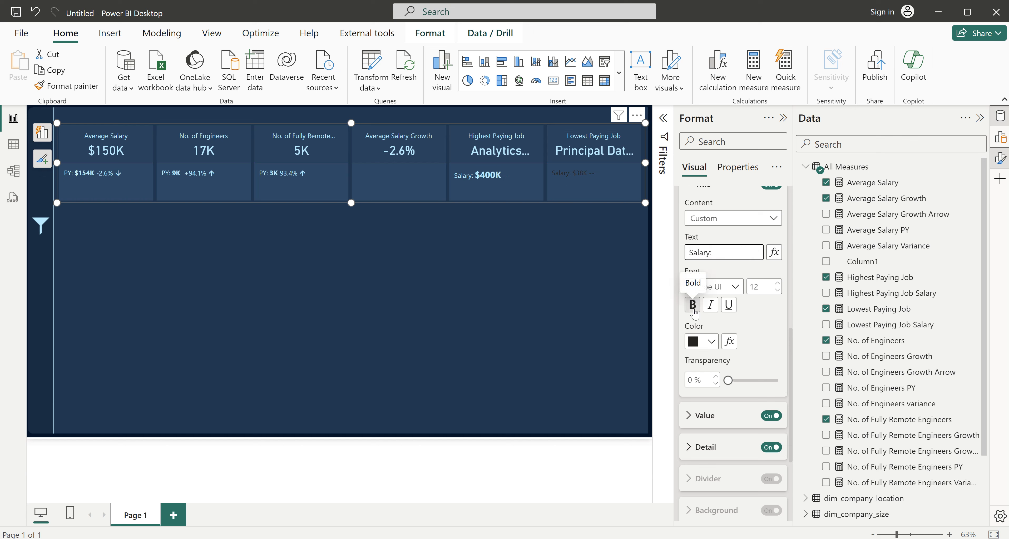
pyautogui.click(711, 341)
pyautogui.click(702, 285)
# - Make the Lowest Paying Job Salary reference label's value bold and light blue, and increase its font size
pyautogui.scroll(-4, 723, 302)
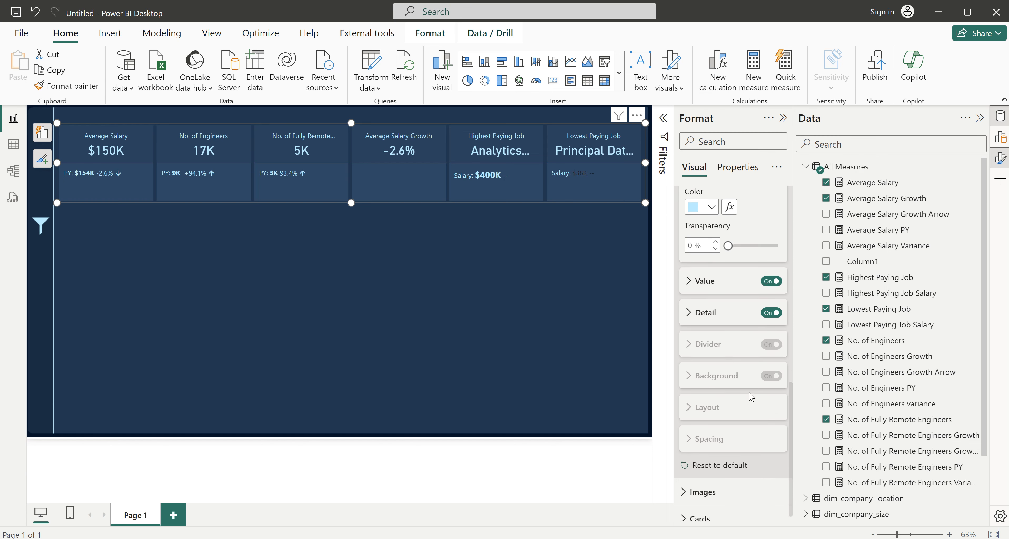
pyautogui.click(706, 271)
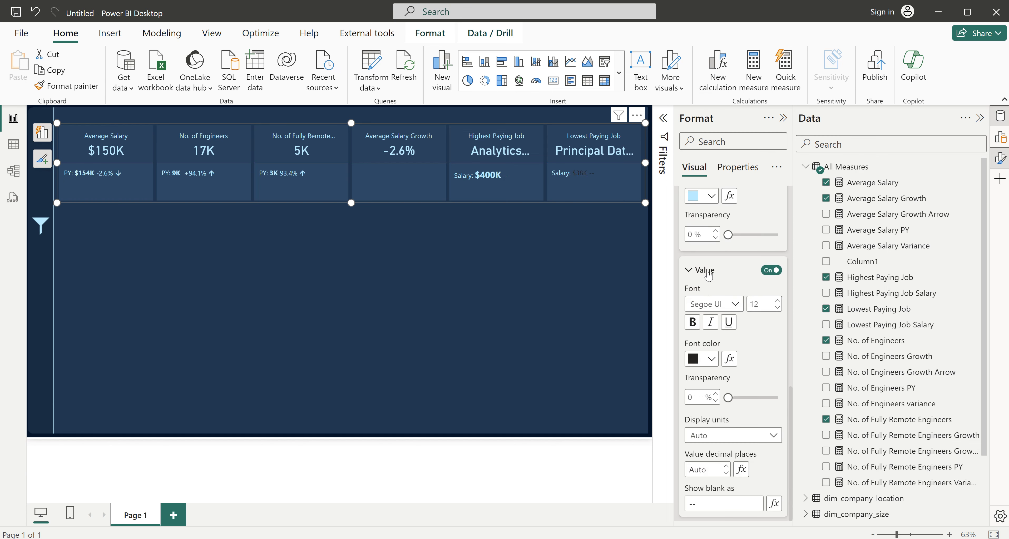
pyautogui.click(691, 323)
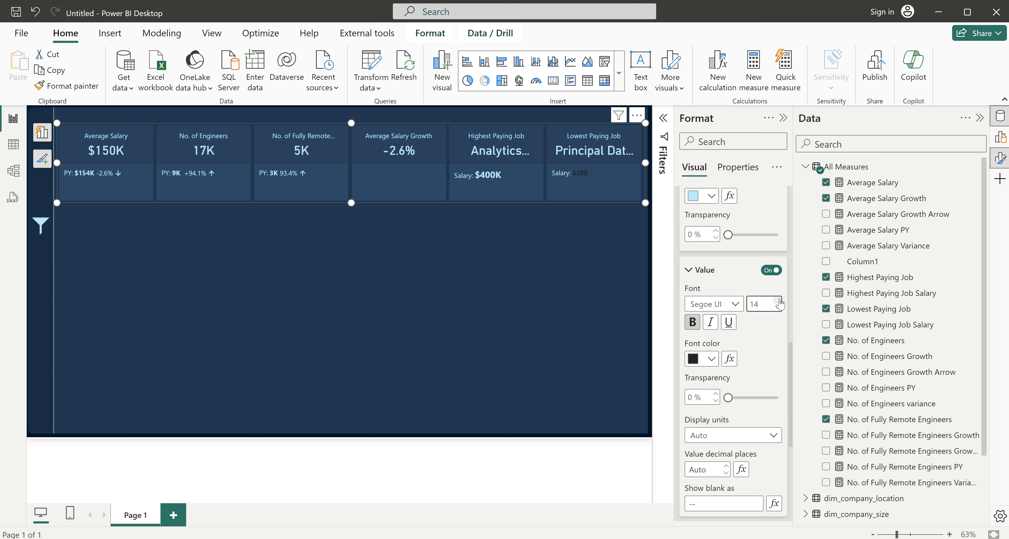
pyautogui.click(703, 359)
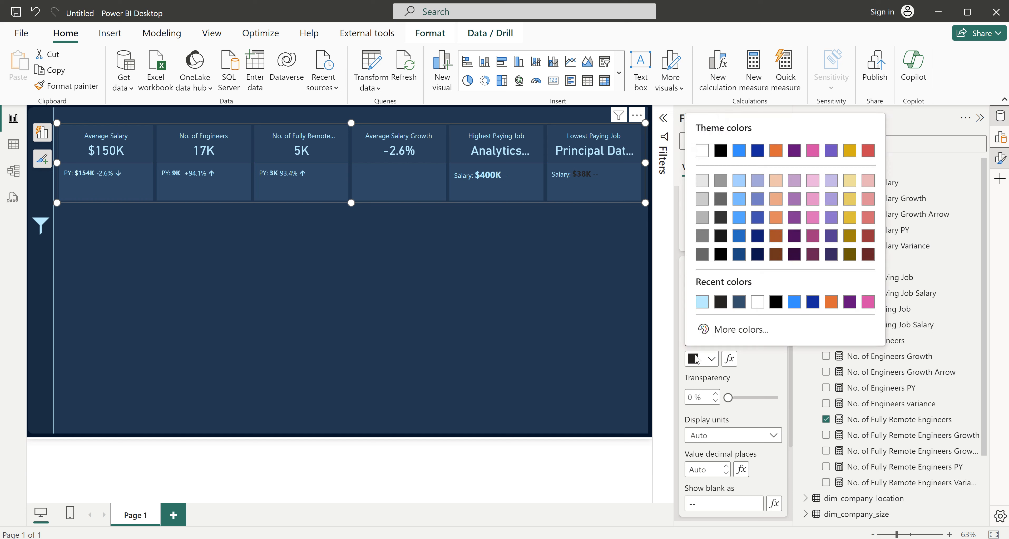
pyautogui.click(702, 302)
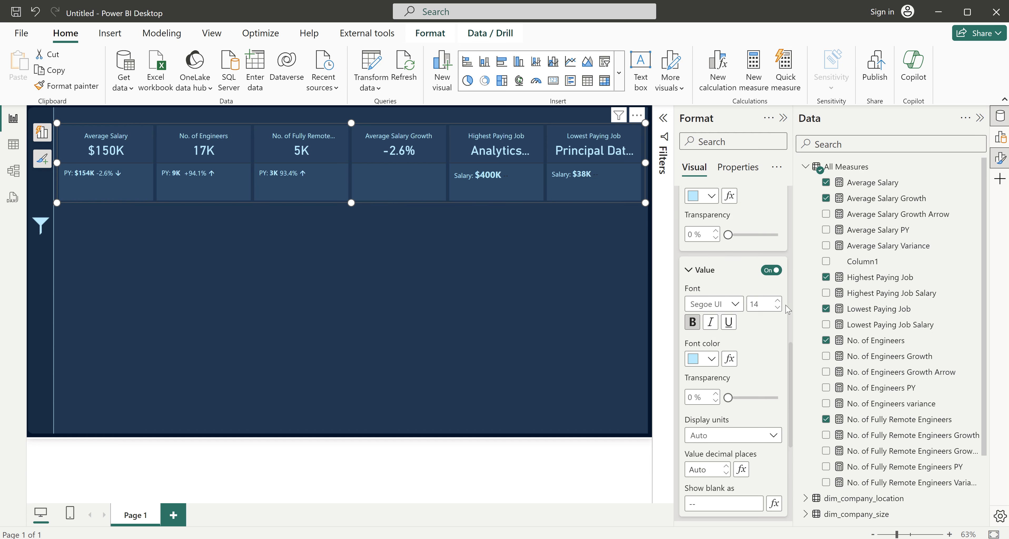
pyautogui.doubleClick(777, 301)
pyautogui.click(777, 301)
# - Check the font size of the Highest Paying Job Salary reference label's value for comparison with the Lowest Paying Job label
pyautogui.scroll(10, 770, 338)
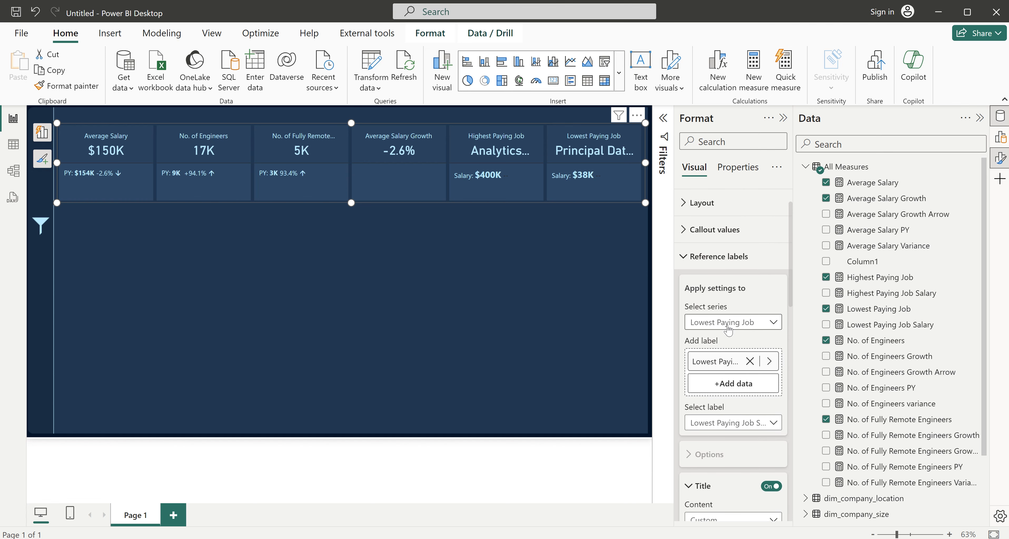
pyautogui.click(726, 323)
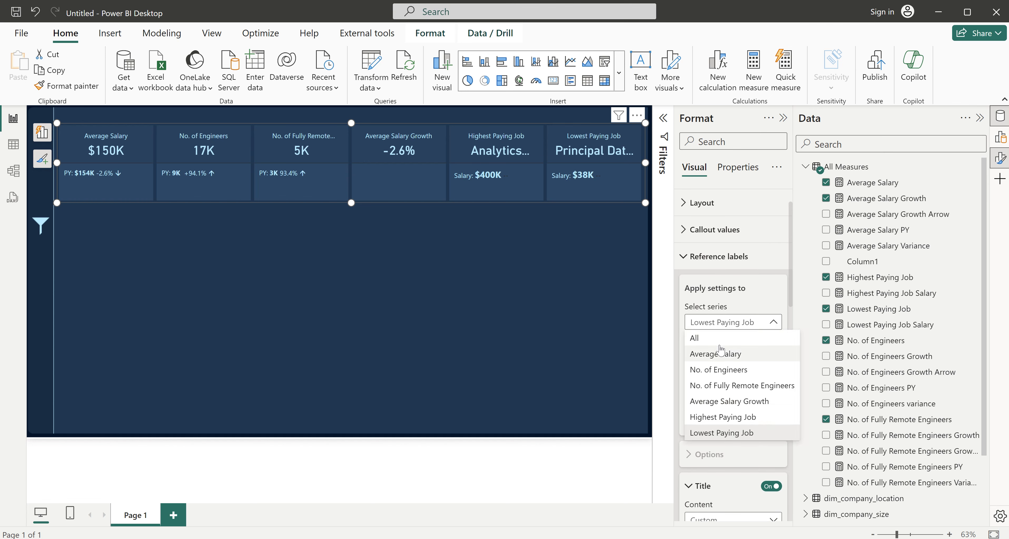
pyautogui.click(723, 418)
pyautogui.scroll(-6, 729, 425)
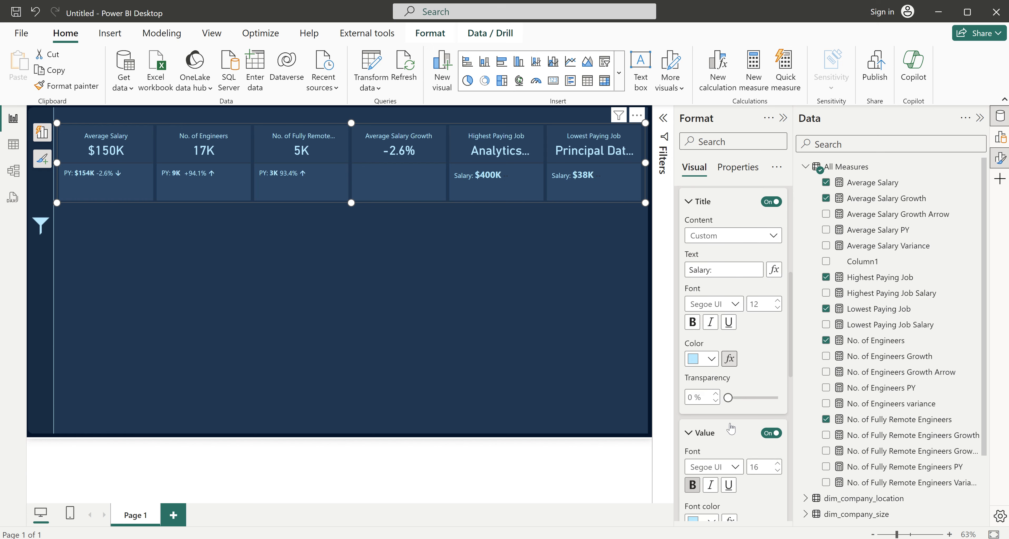
pyautogui.scroll(8, 724, 372)
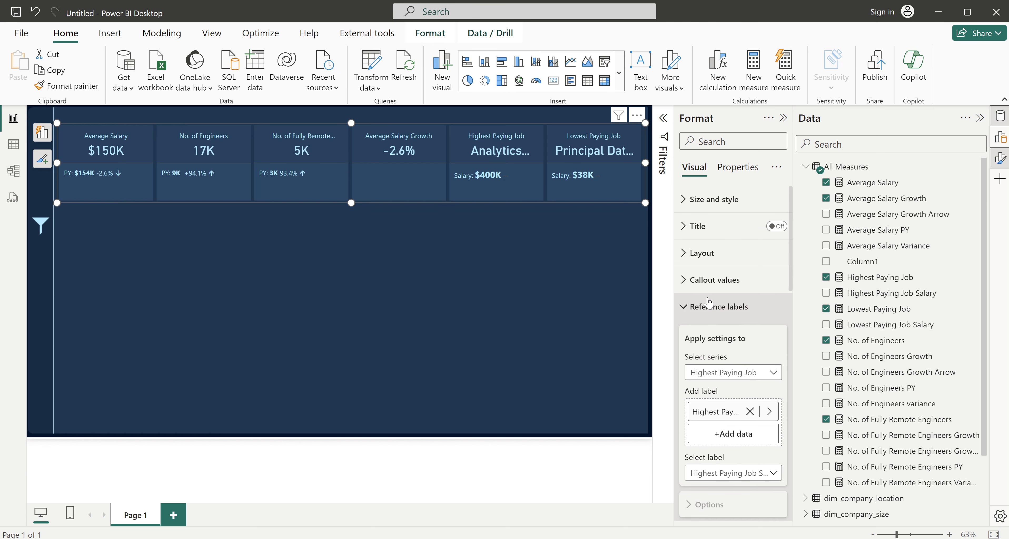
# - Set the callout value font size of the Highest Paying Job series to 15
pyautogui.click(708, 302)
pyautogui.click(707, 279)
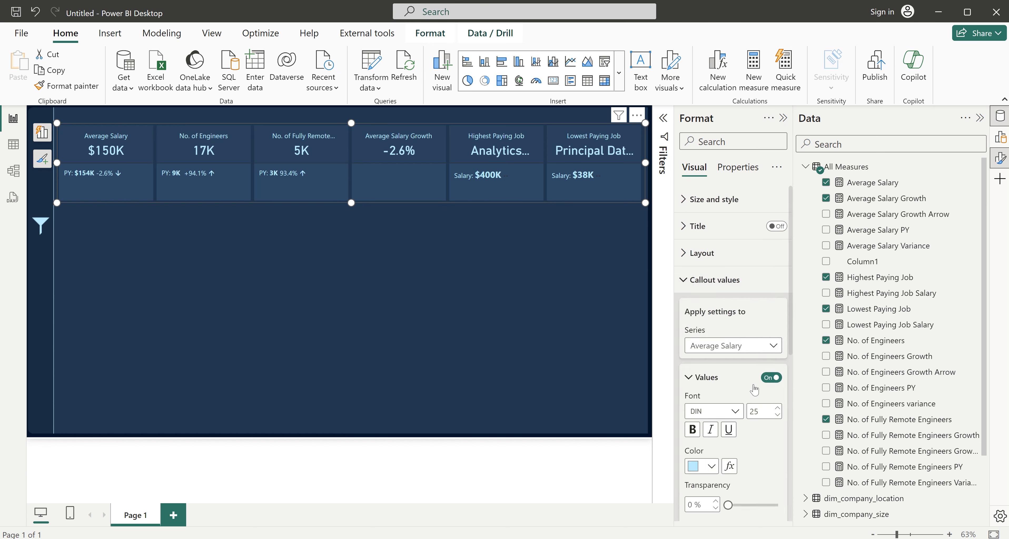
pyautogui.scroll(-2, 754, 384)
pyautogui.click(732, 295)
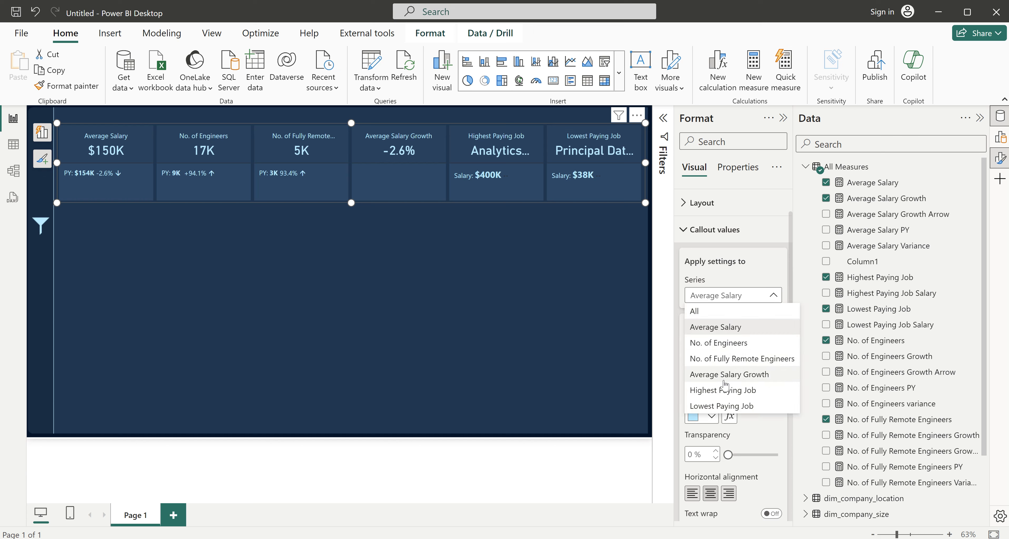
pyautogui.click(723, 390)
pyautogui.click(760, 360)
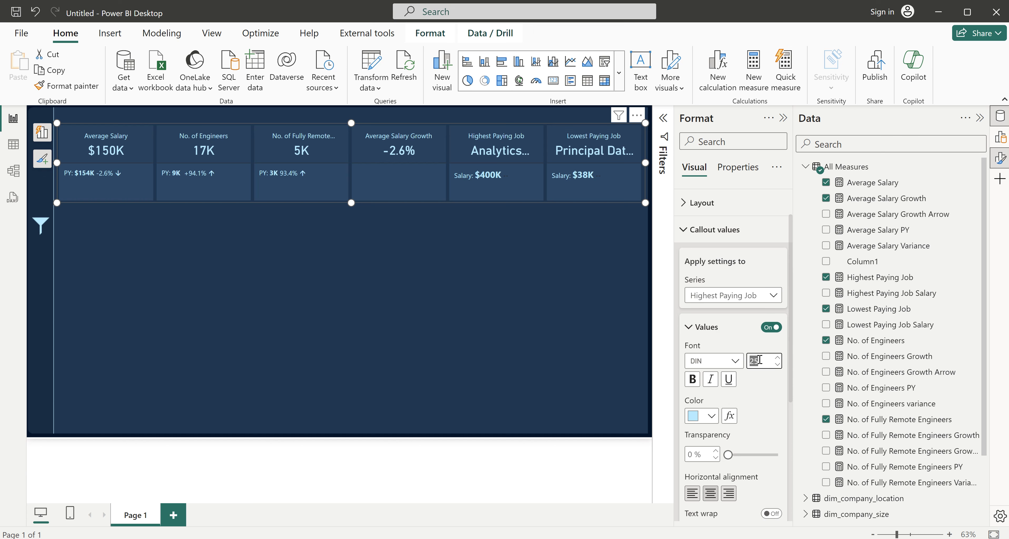
pyautogui.write('15')
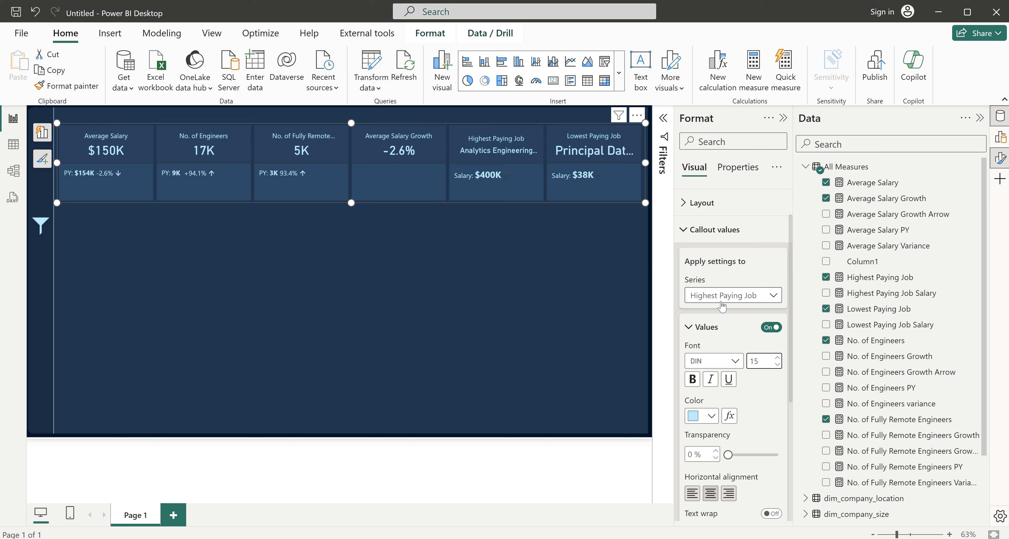
# - Set the callout value font size of the Lowest Paying Job series to 15
pyautogui.click(741, 296)
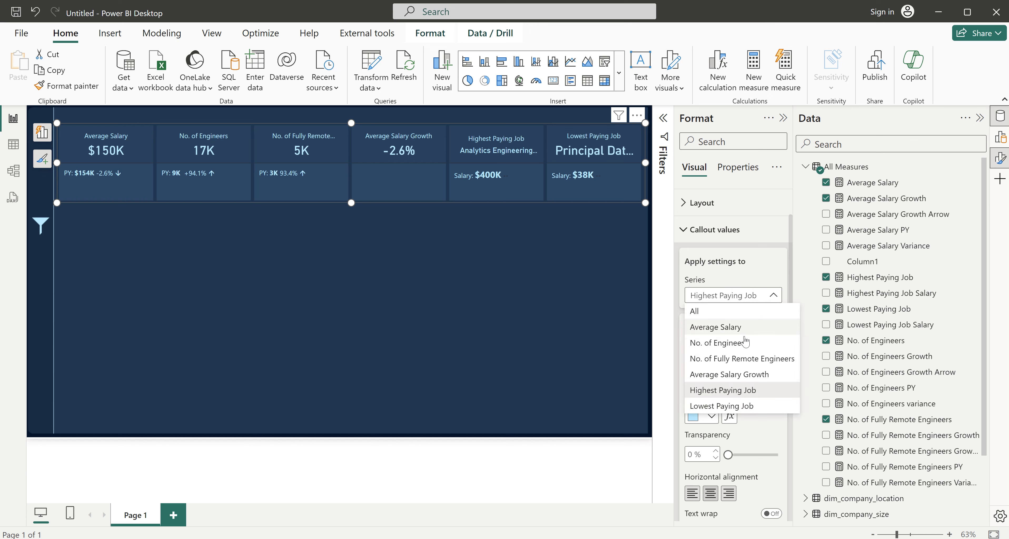
pyautogui.click(743, 408)
pyautogui.doubleClick(764, 361)
pyautogui.write('15')
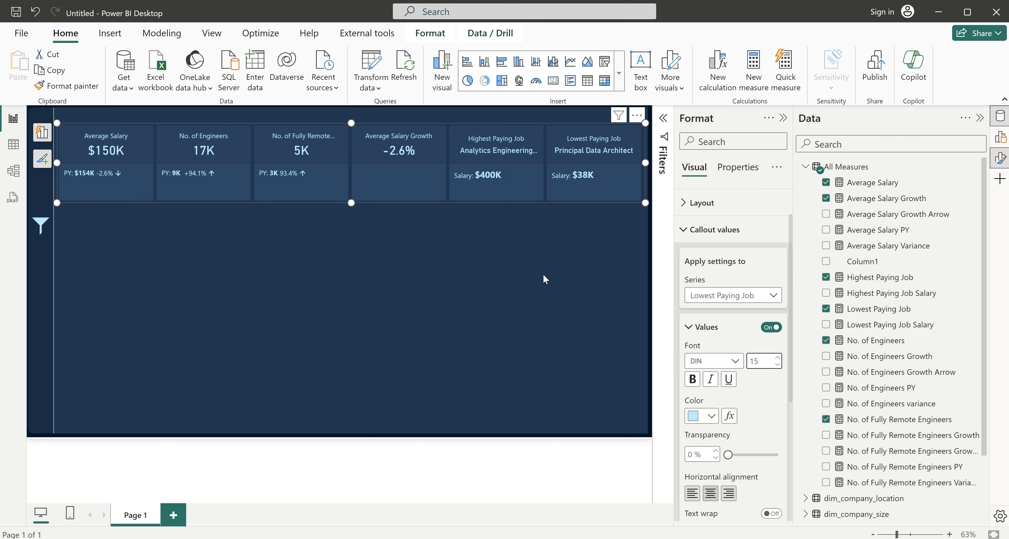
pyautogui.click(529, 192)
# - Set the callout size in the callout layout to 70% for all series
pyautogui.click(701, 328)
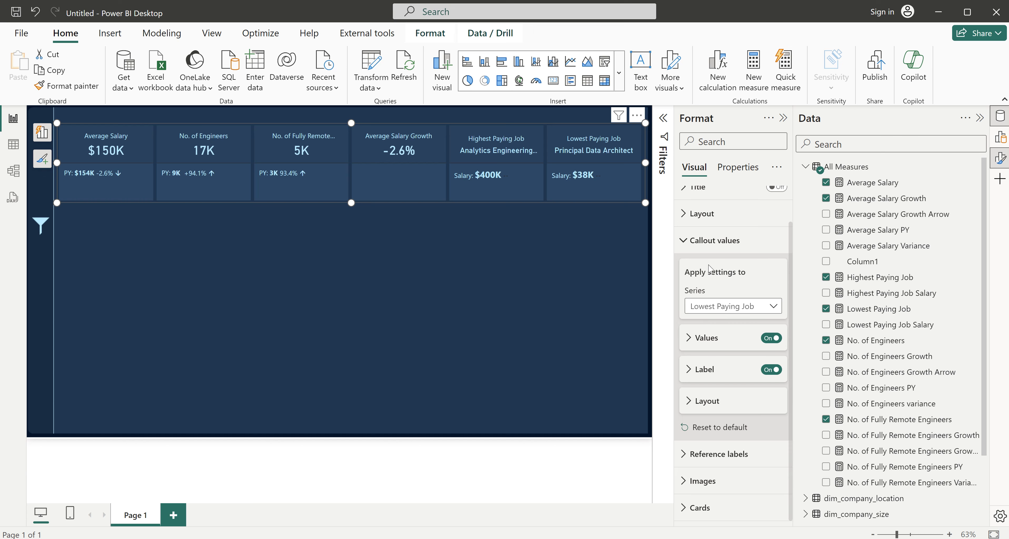
pyautogui.click(709, 308)
pyautogui.click(711, 322)
pyautogui.click(709, 403)
pyautogui.scroll(-2, 710, 391)
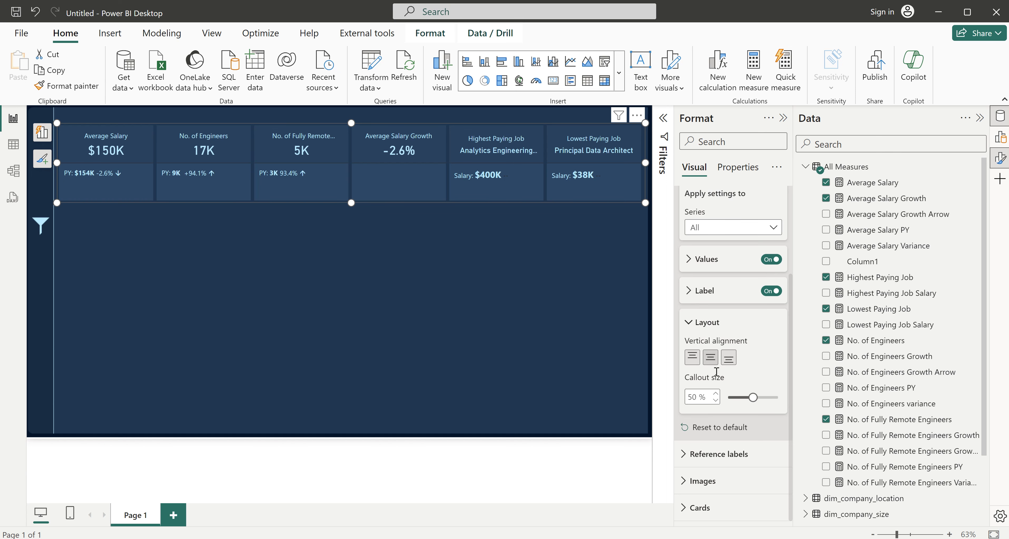
pyautogui.moveTo(752, 398); pyautogui.dragTo(763, 399)
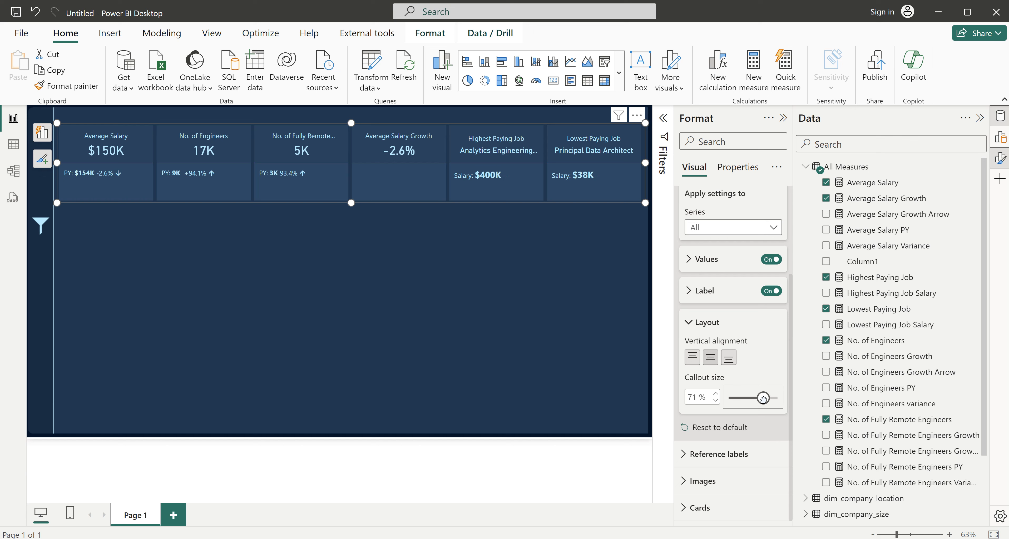
pyautogui.click(715, 401)
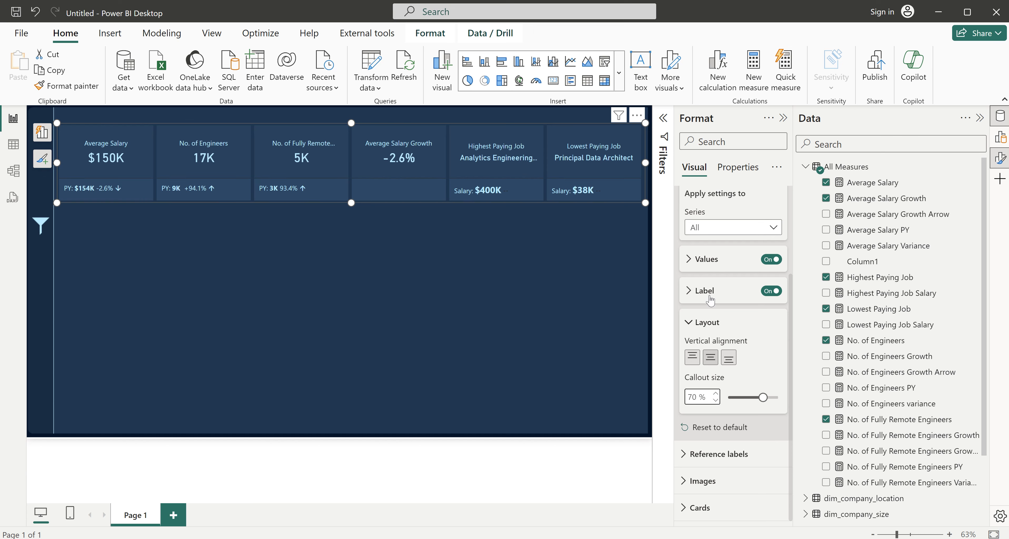
# - Turn on text wrap for the callout values of all series
pyautogui.click(705, 322)
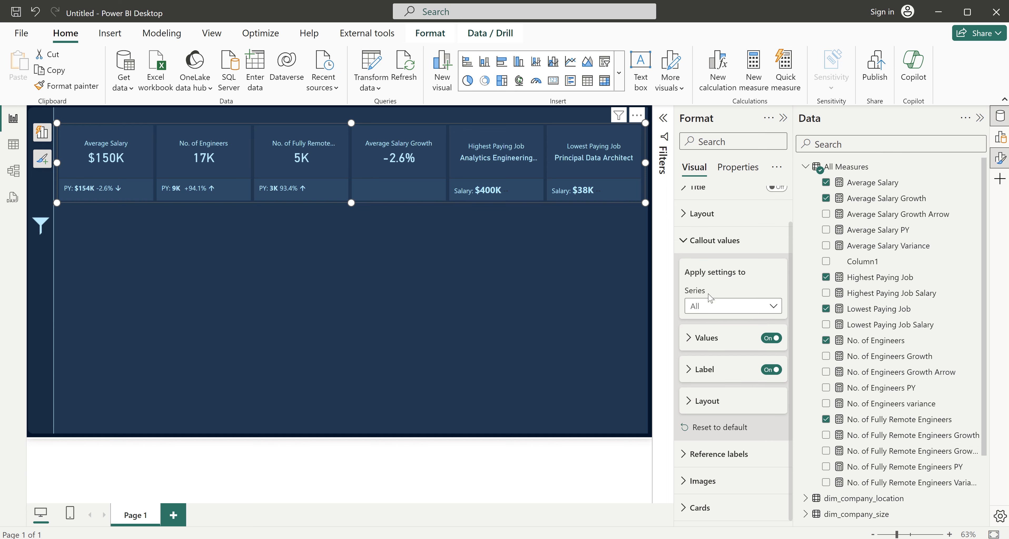
pyautogui.click(706, 338)
pyautogui.scroll(-5, 710, 345)
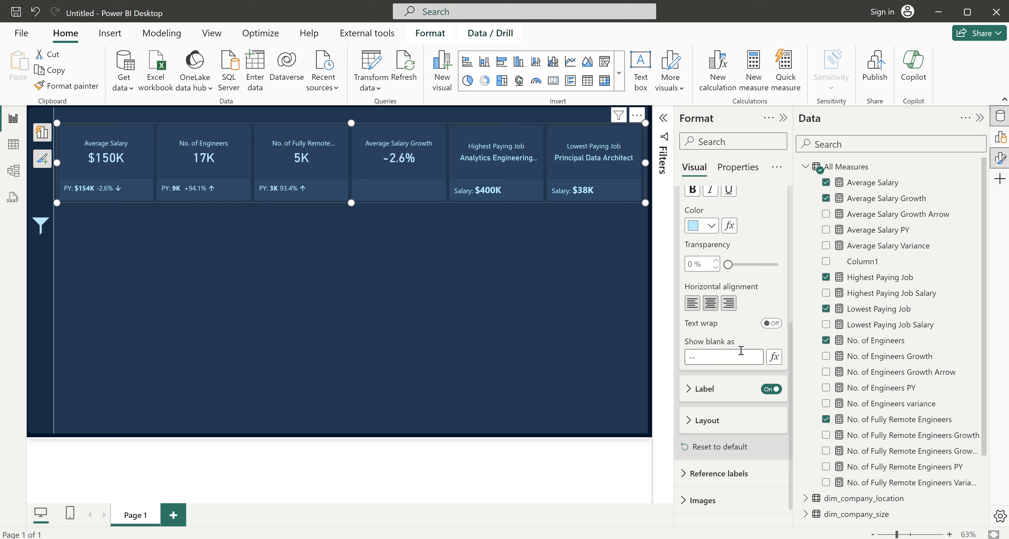
pyautogui.click(771, 324)
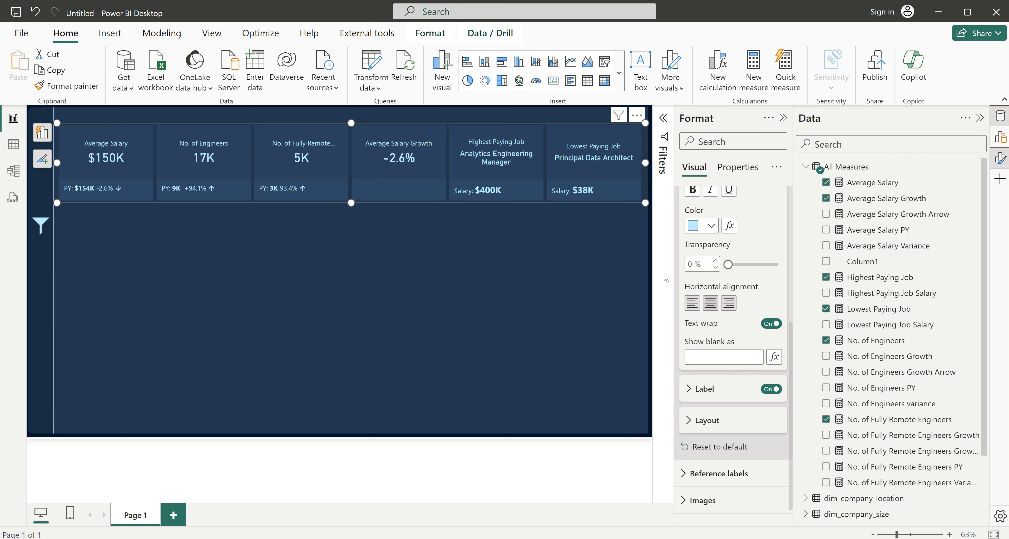
# - Try the Highest Paying Job callout value at font size 25 and return it to 15
pyautogui.scroll(5, 722, 247)
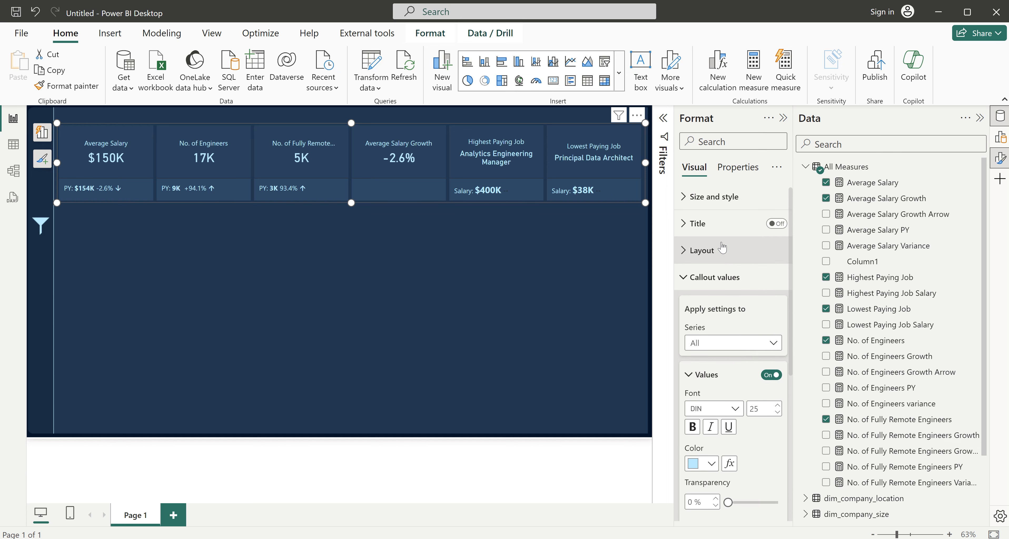
pyautogui.scroll(-2, 722, 248)
pyautogui.click(727, 246)
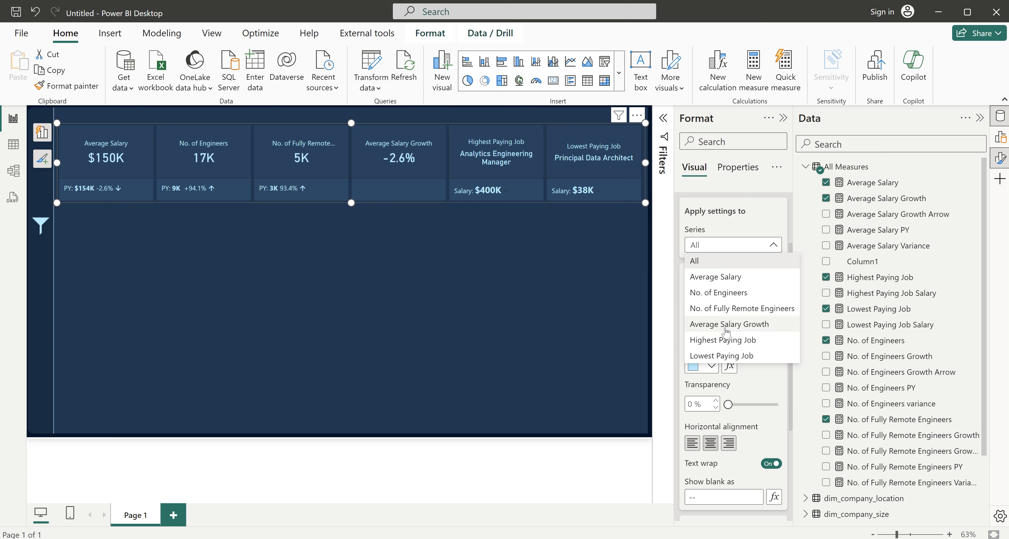
pyautogui.click(723, 339)
pyautogui.click(760, 309)
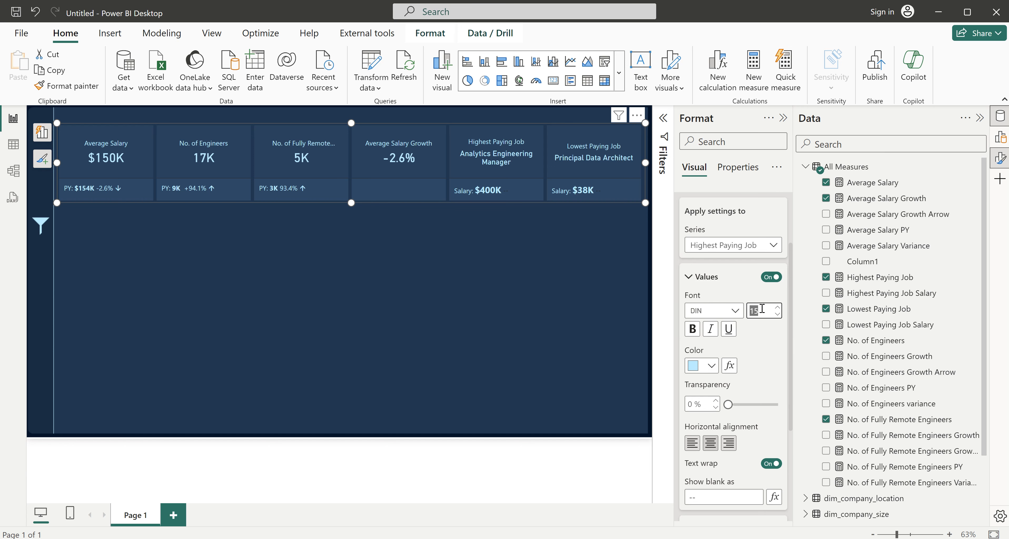
pyautogui.write('25')
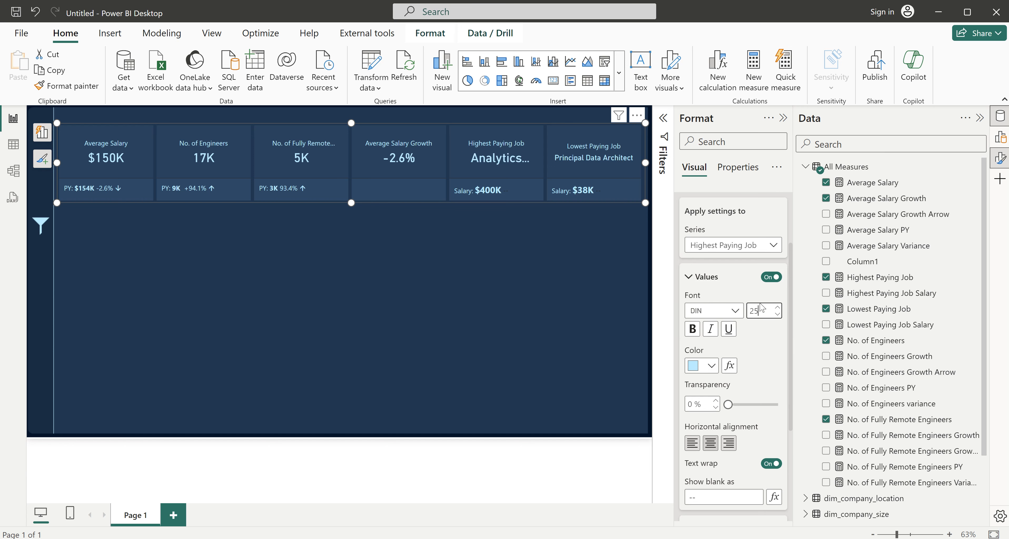
pyautogui.click(761, 308)
pyautogui.write('15')
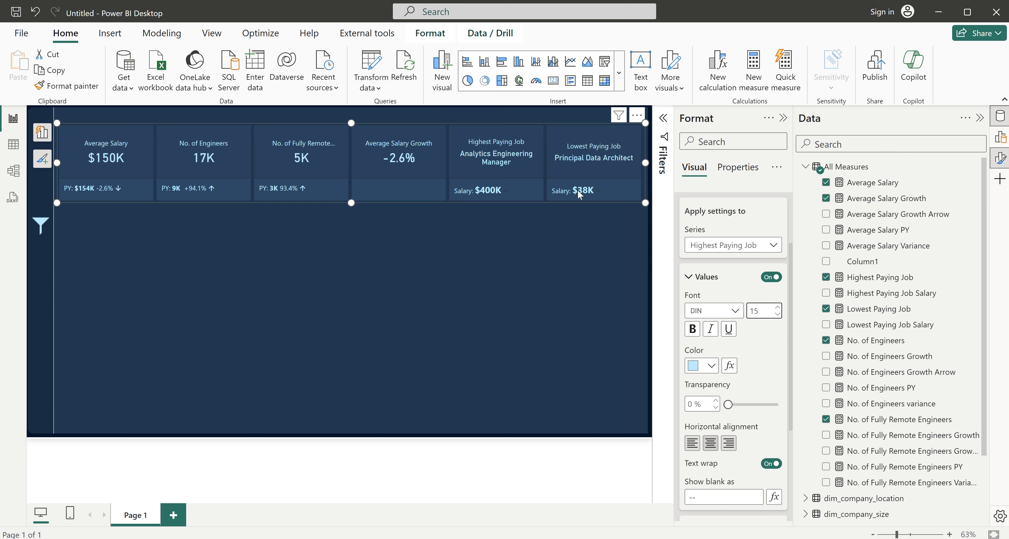
# - Make the reference label divider light blue with 50% transparency for all series
pyautogui.scroll(3, 732, 313)
pyautogui.click(715, 312)
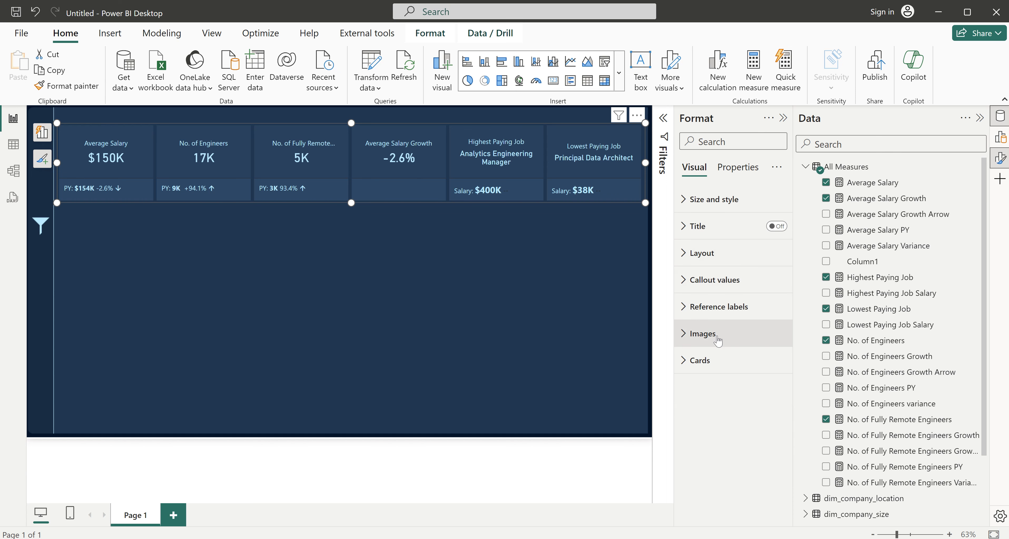
pyautogui.click(718, 307)
pyautogui.scroll(-2, 732, 359)
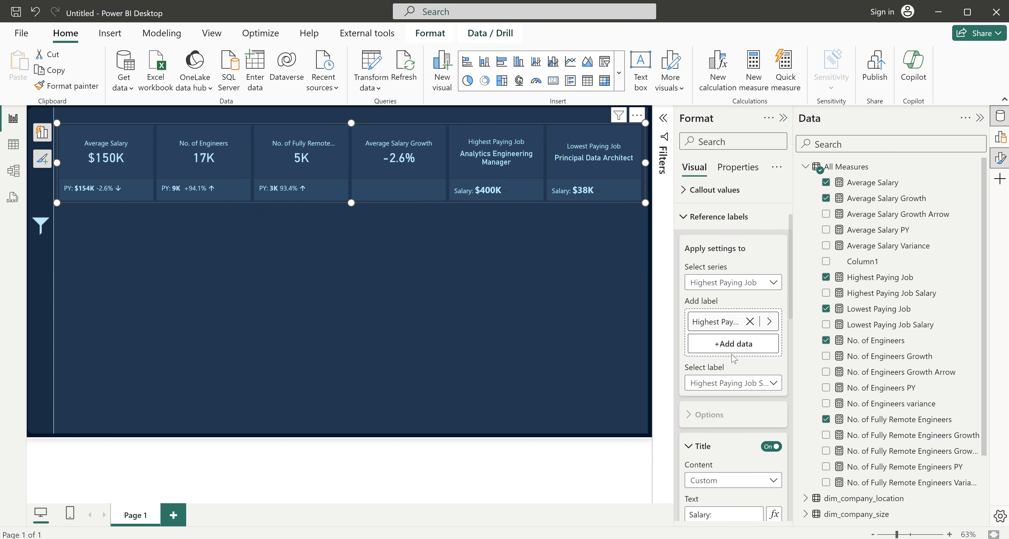
pyautogui.click(732, 273)
pyautogui.click(705, 289)
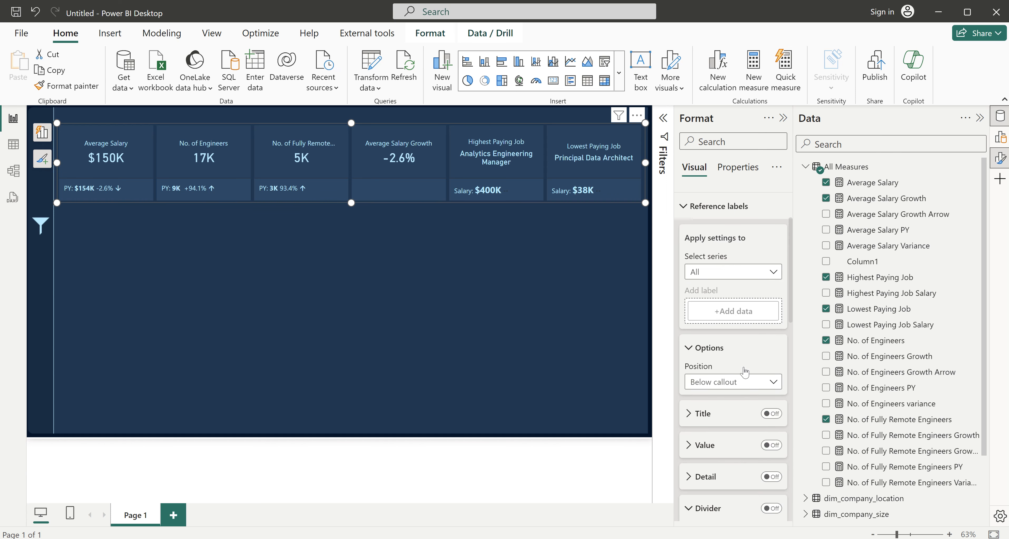
pyautogui.scroll(-3, 737, 391)
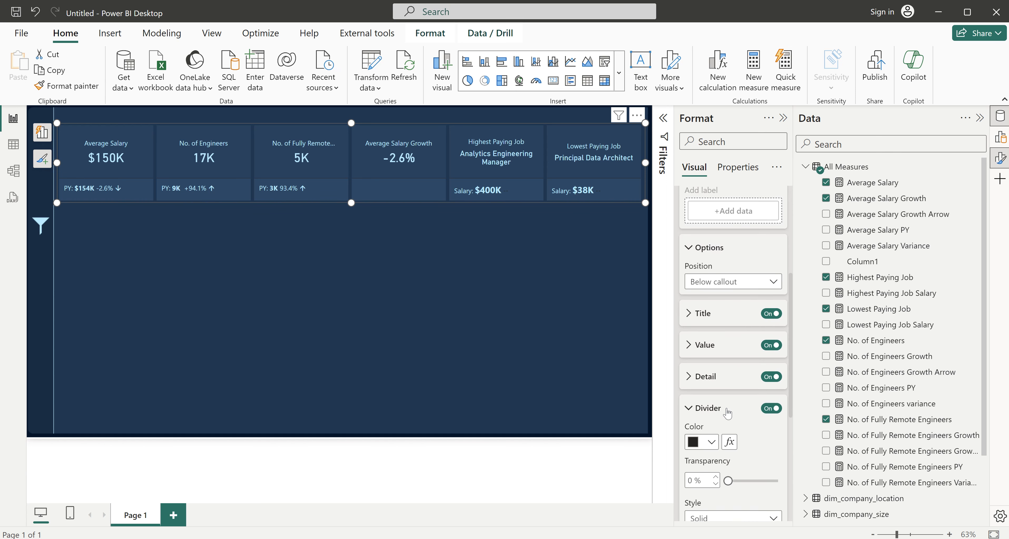
pyautogui.click(712, 445)
pyautogui.click(699, 394)
pyautogui.moveTo(727, 481); pyautogui.dragTo(752, 490)
pyautogui.click(717, 479)
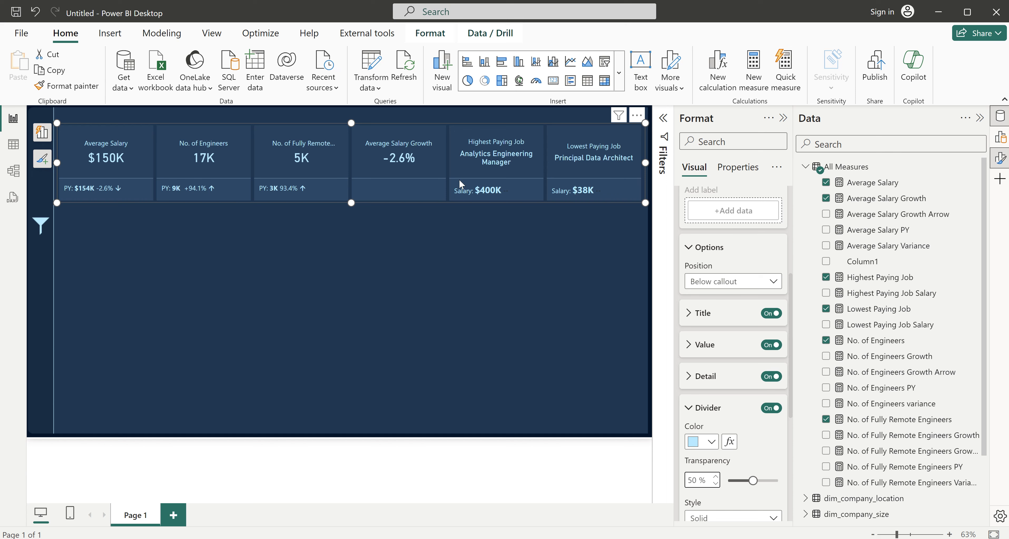
pyautogui.click(707, 410)
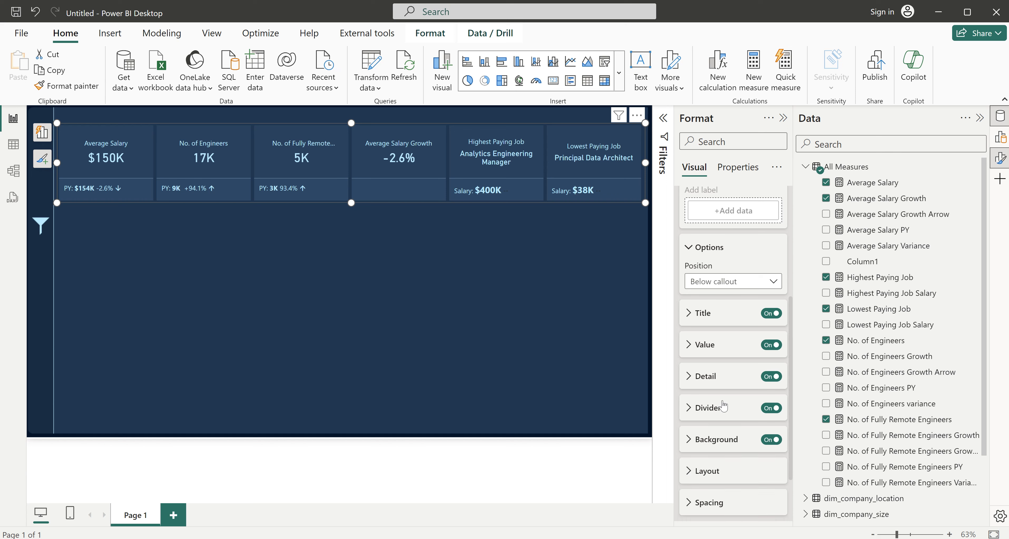
# - Center the reference labels horizontally in the reference label layout for all series
pyautogui.click(706, 377)
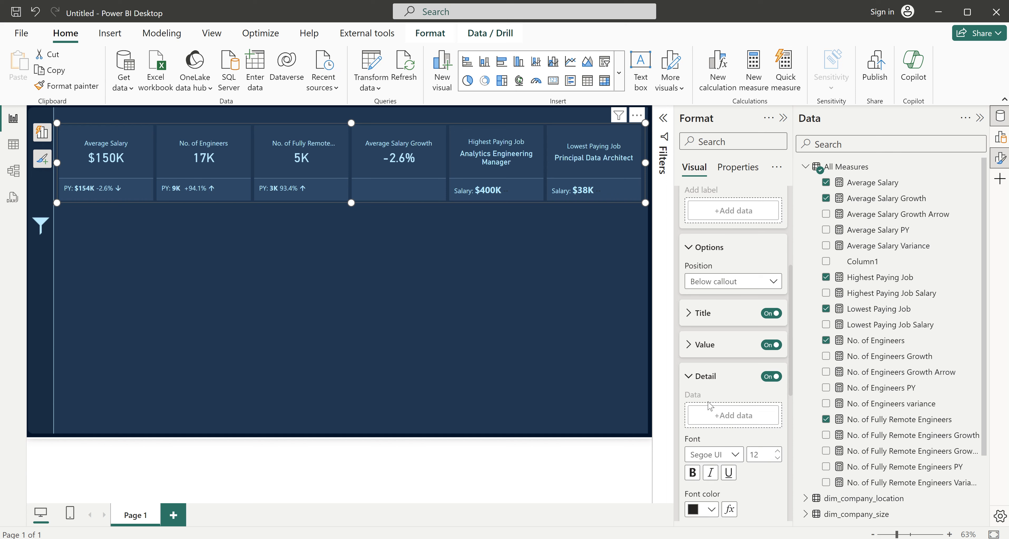
pyautogui.scroll(-3, 726, 457)
pyautogui.scroll(-3, 726, 457)
pyautogui.scroll(-4, 725, 457)
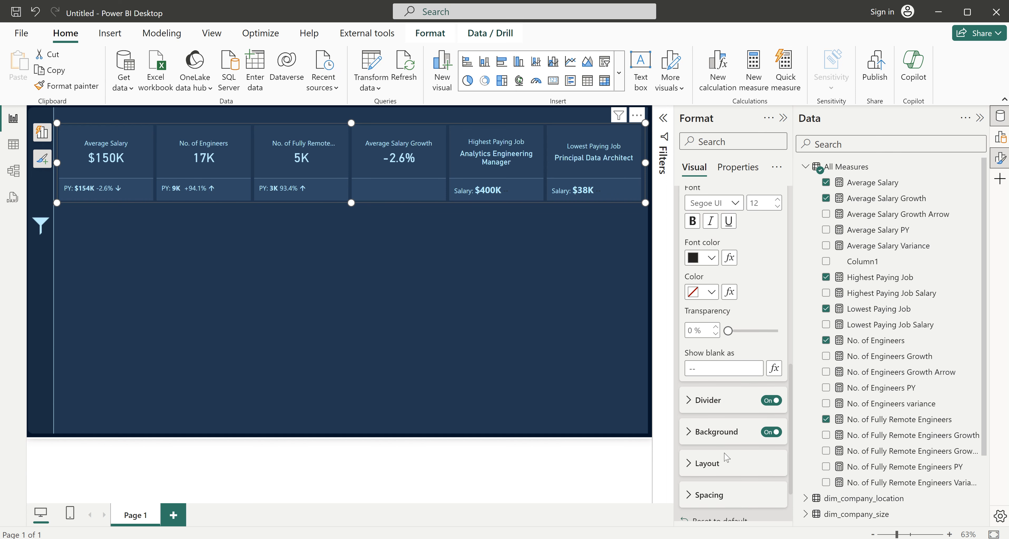
pyautogui.click(717, 429)
pyautogui.click(714, 404)
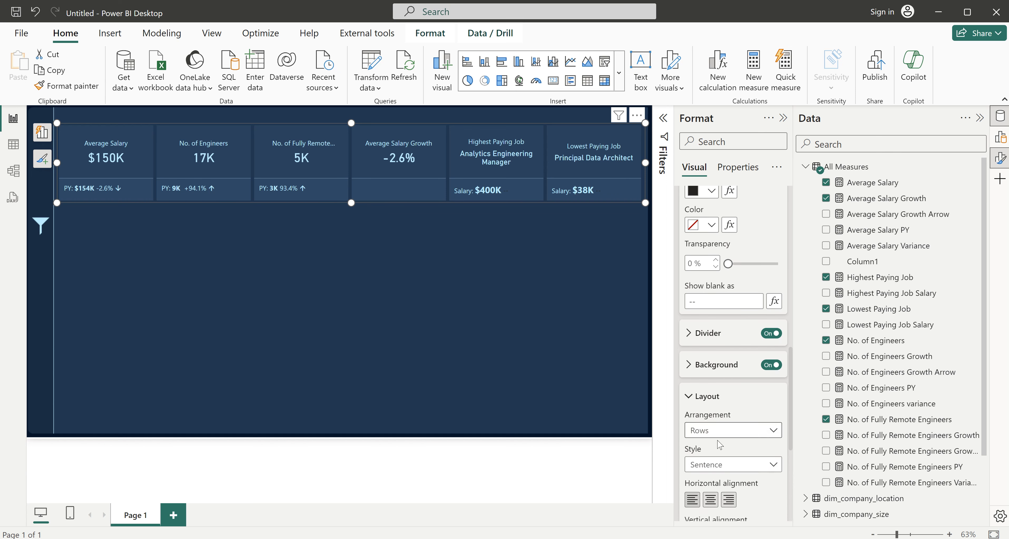
pyautogui.click(712, 498)
pyautogui.scroll(-2, 756, 486)
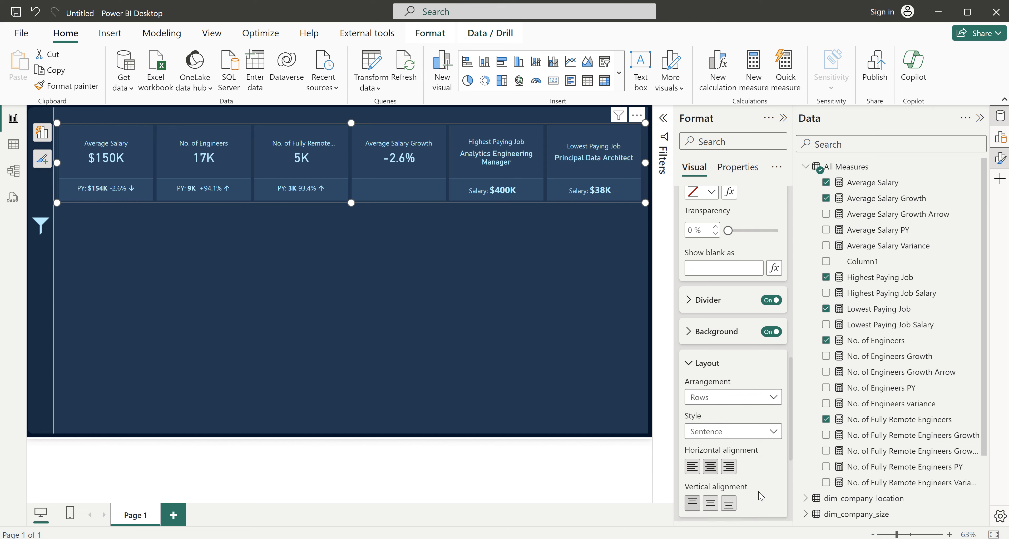
# - Turn off the reference label divider for the Average Salary Growth series
pyautogui.scroll(10, 744, 431)
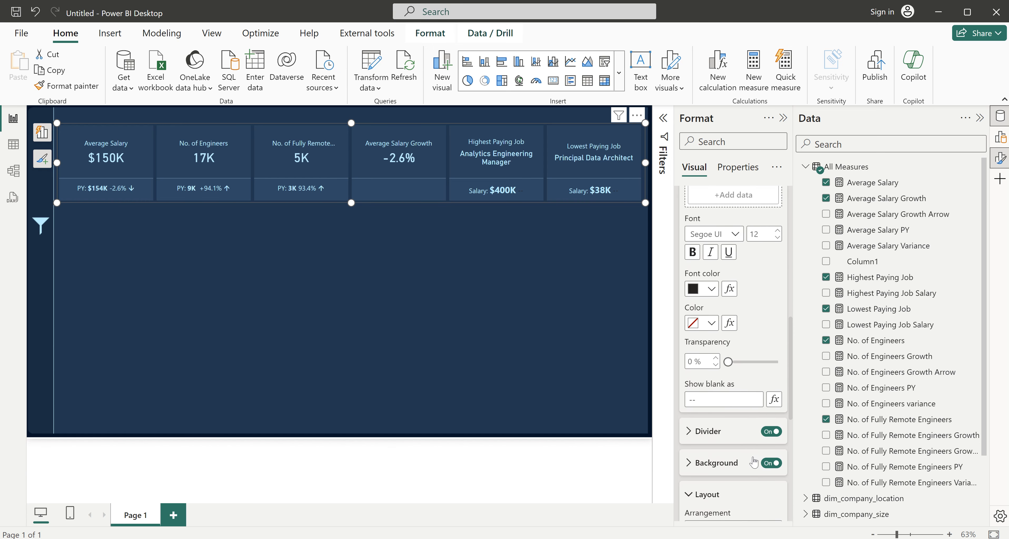
pyautogui.click(704, 310)
pyautogui.scroll(4, 715, 407)
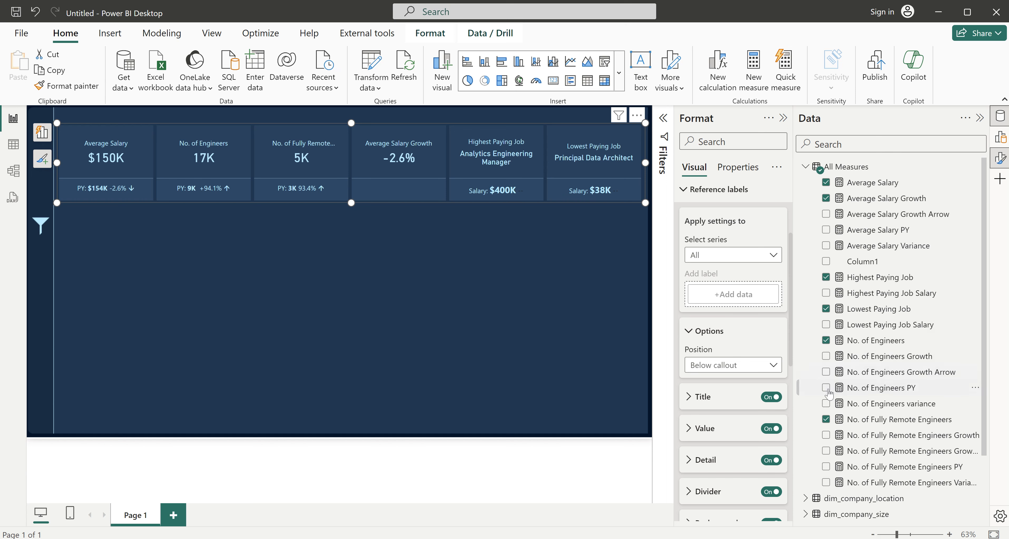
pyautogui.scroll(3, 762, 313)
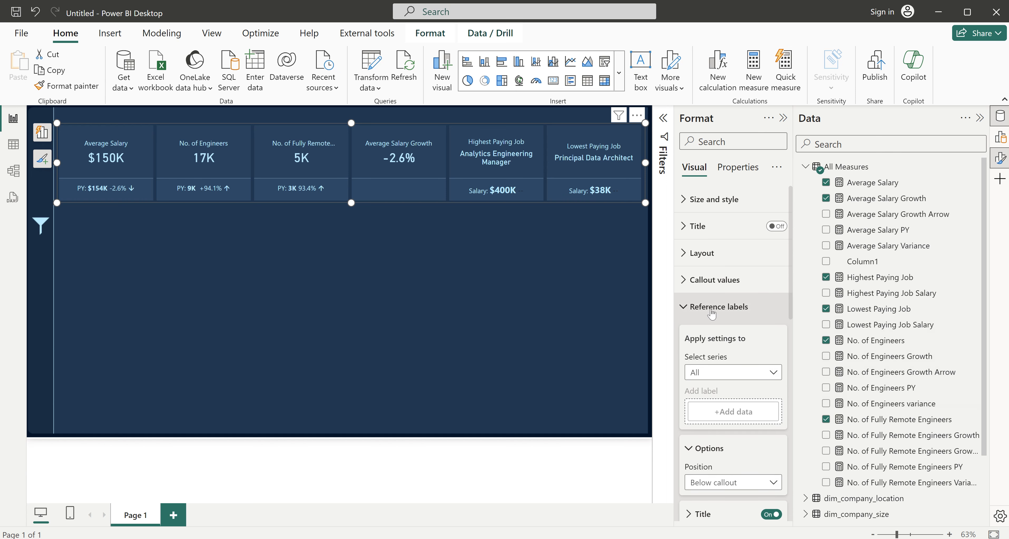
pyautogui.scroll(-3, 711, 313)
pyautogui.click(717, 272)
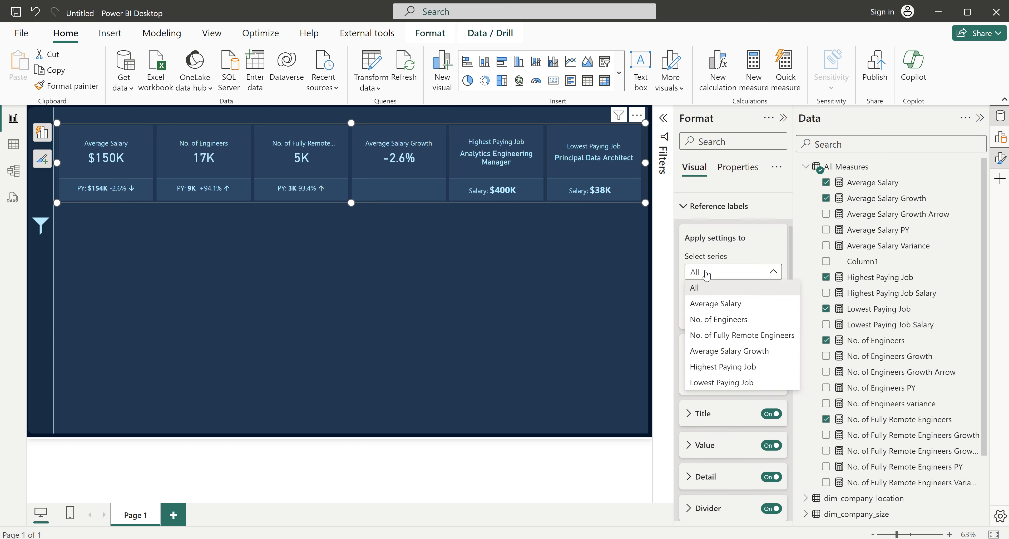
pyautogui.click(729, 351)
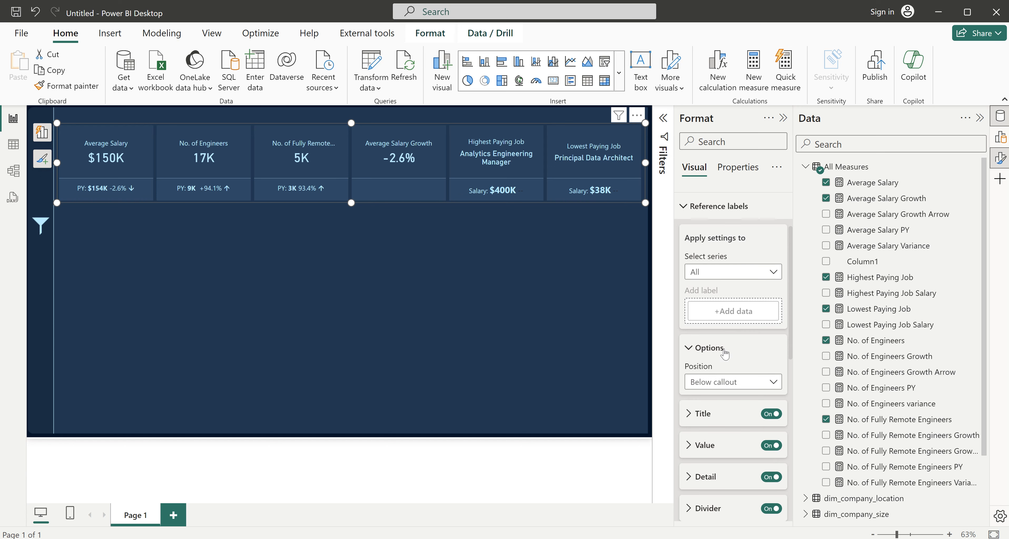
pyautogui.scroll(-4, 737, 462)
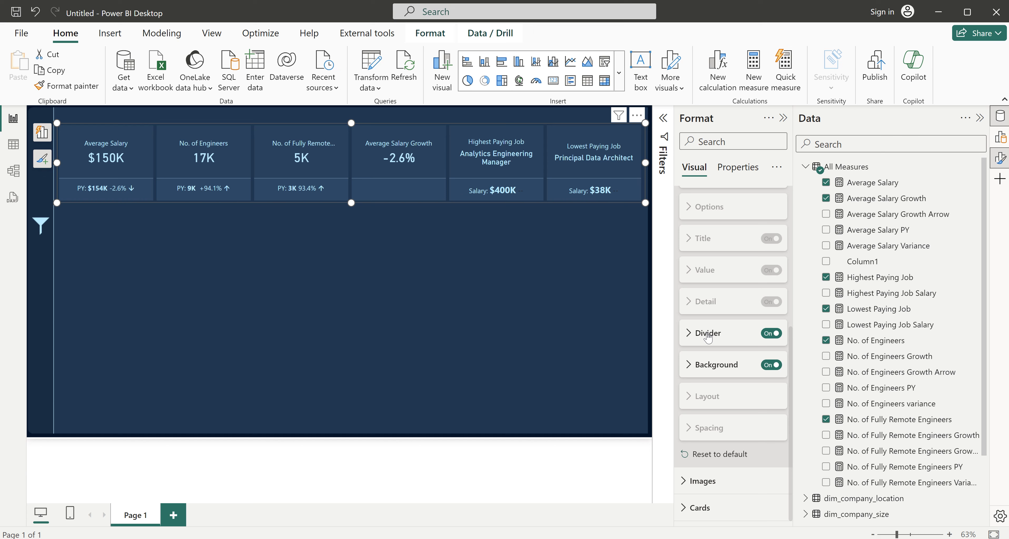
pyautogui.click(770, 333)
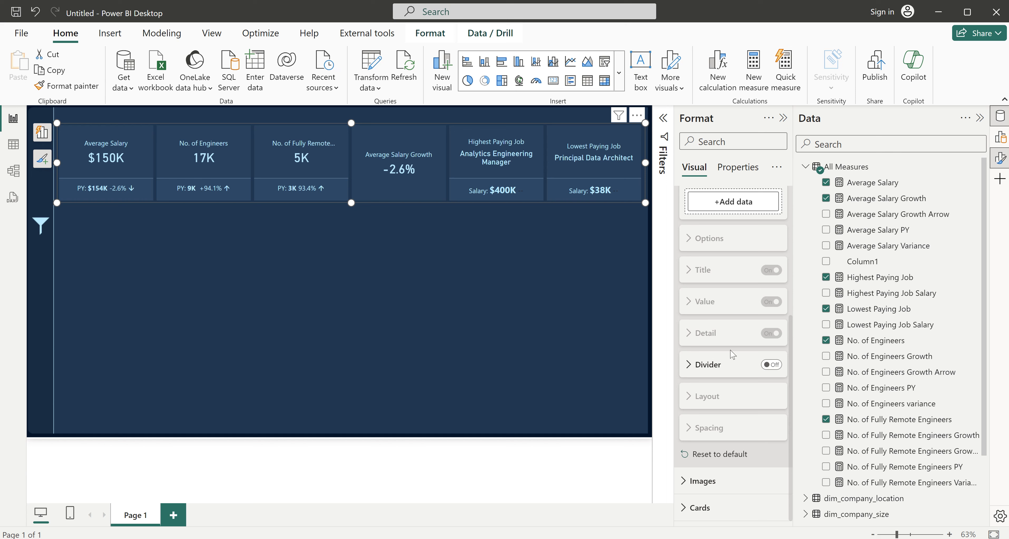
pyautogui.scroll(4, 713, 366)
pyautogui.scroll(1, 712, 367)
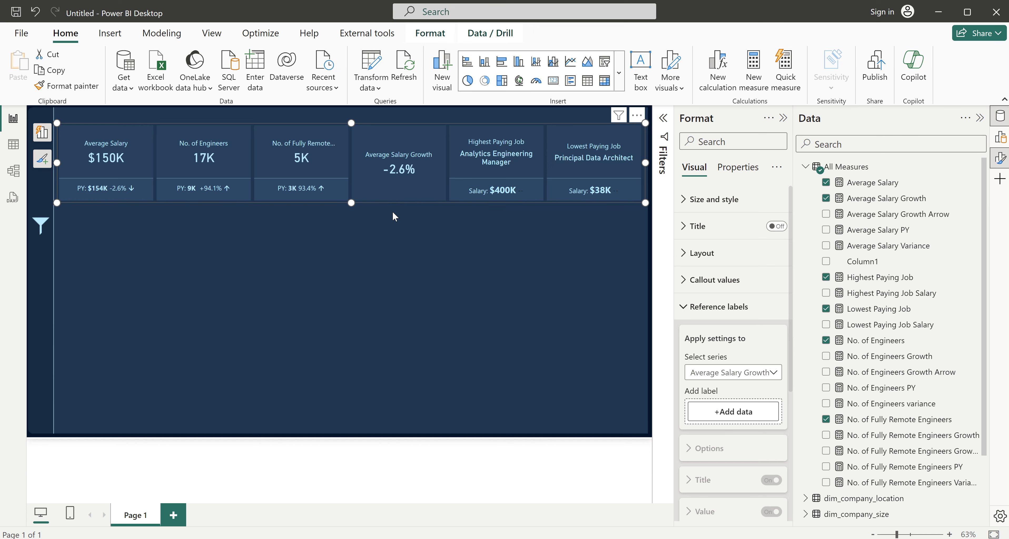
# - Reduce the KPI card visual's height slightly and move it a little lower on the page
pyautogui.click(271, 115)
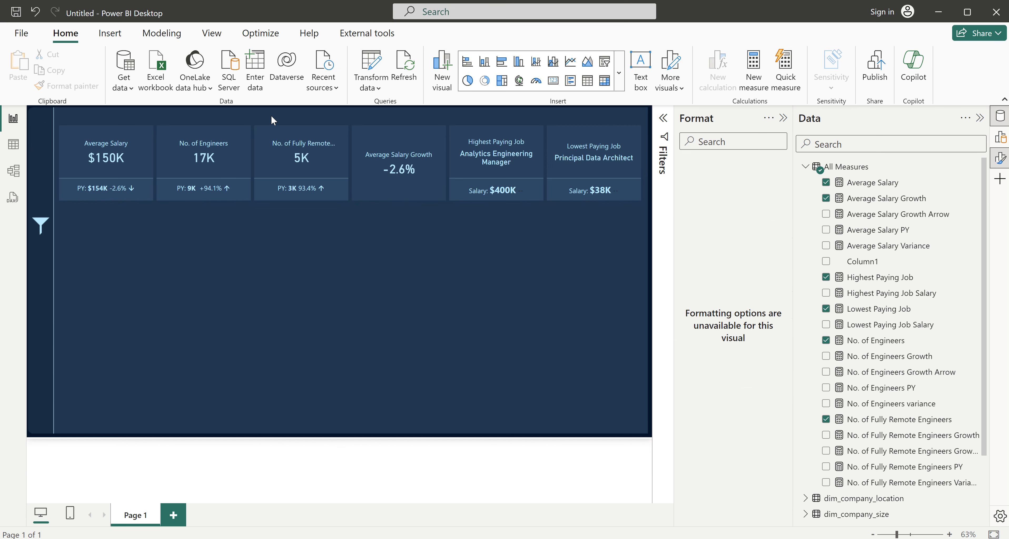
pyautogui.click(294, 197)
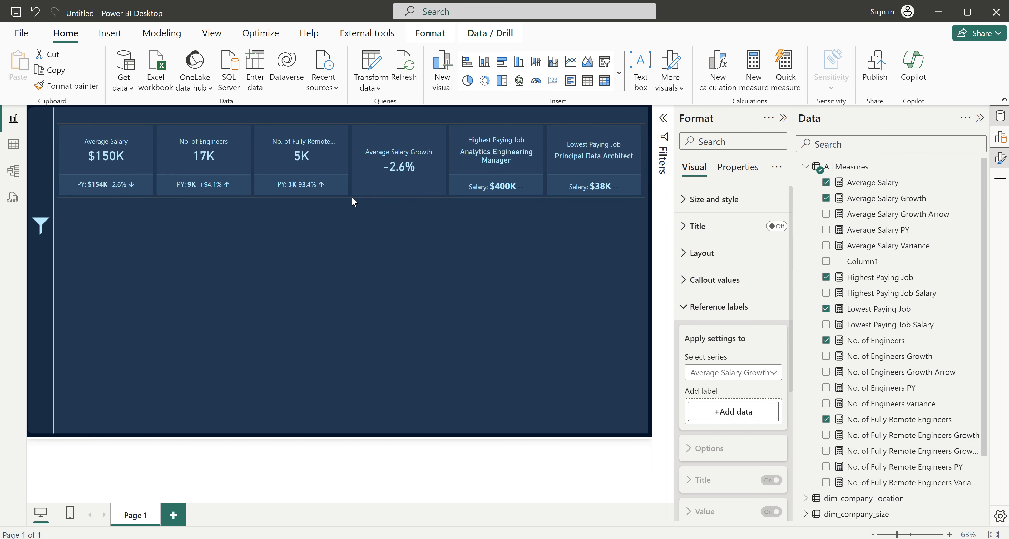
pyautogui.moveTo(365, 177); pyautogui.dragTo(365, 177)
pyautogui.click(403, 246)
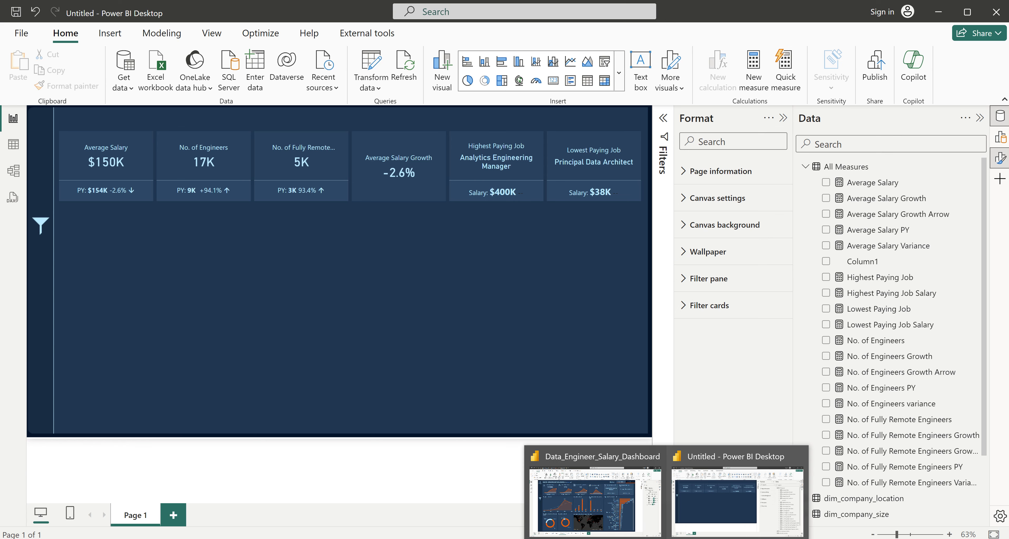
# - Switch to the Data_Engineer_Salary_Dashboard report to examine its finished KPI cards, and return to the untitled report
pyautogui.click(592, 511)
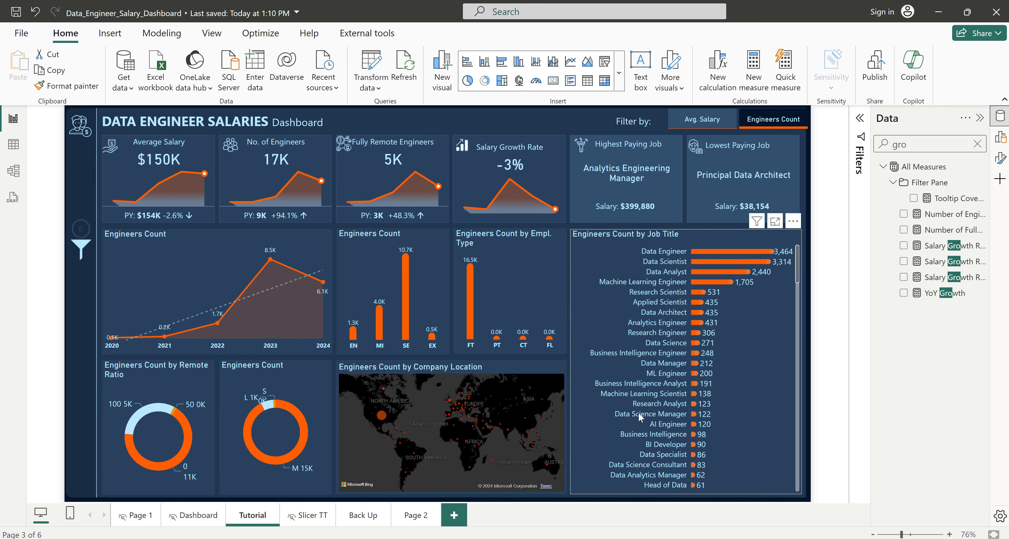
pyautogui.moveTo(666, 538)
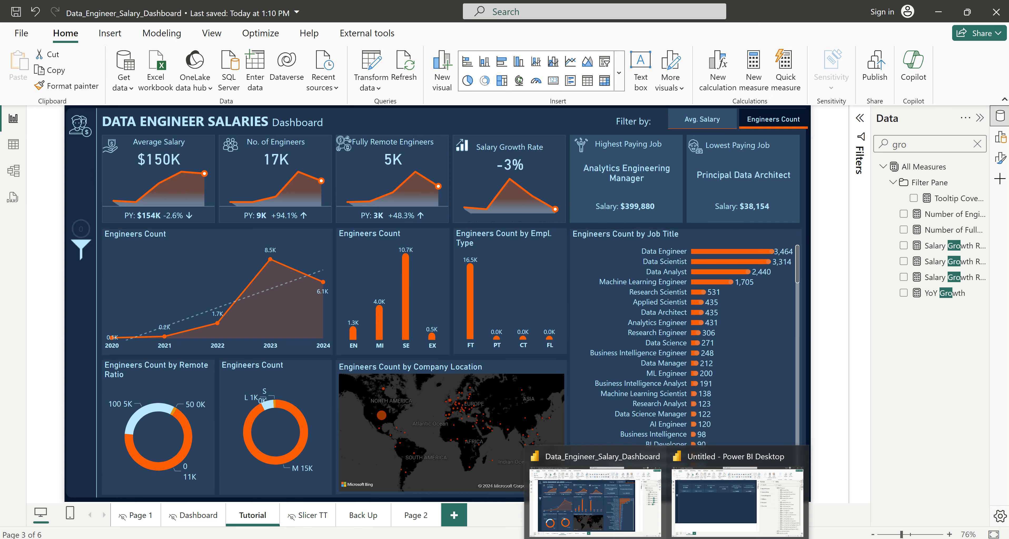
pyautogui.click(737, 501)
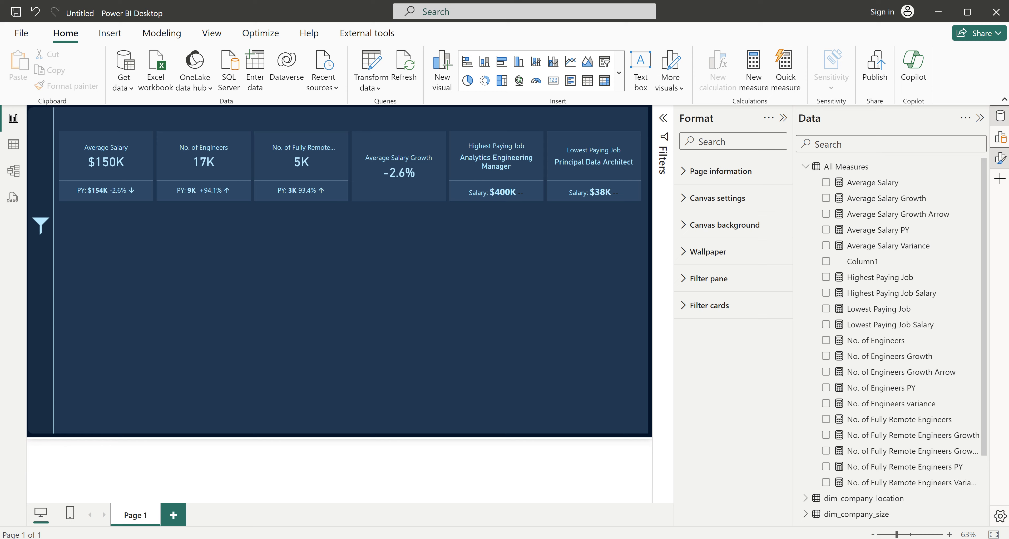
# - Switch to the browser and open the SVG Templates category of the Power BI data storytelling site
pyautogui.hotkey('alt', 'Tab')
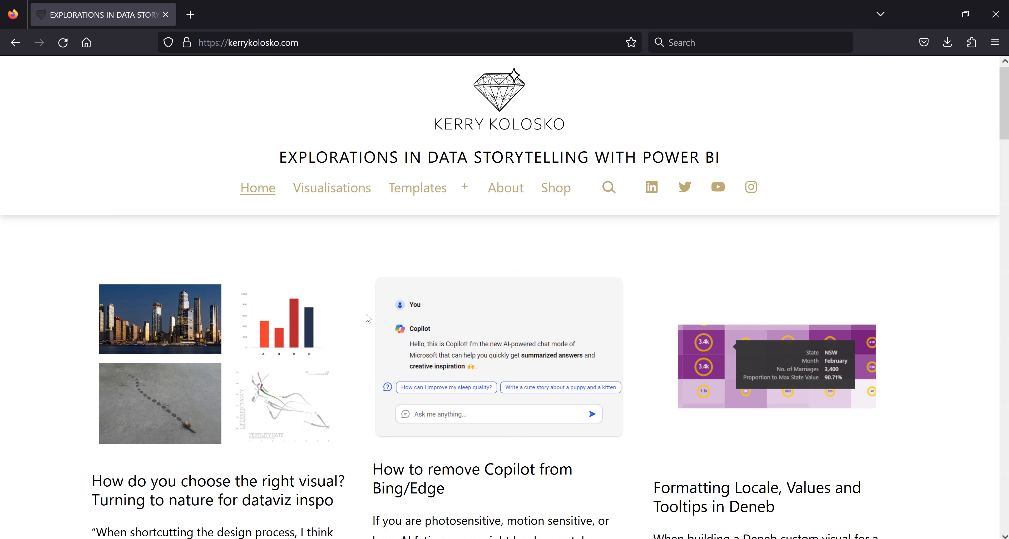
pyautogui.scroll(-3, 375, 318)
pyautogui.scroll(3, 375, 318)
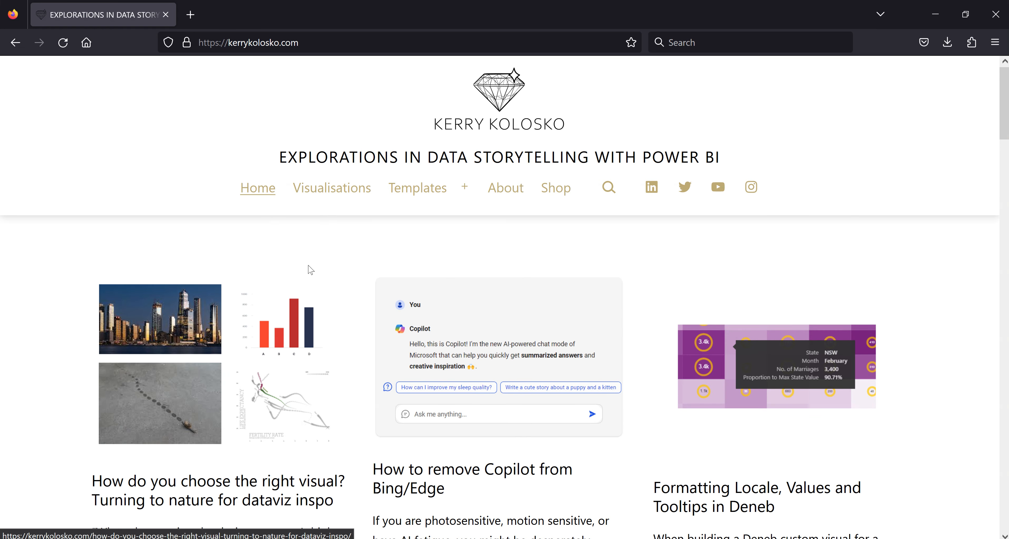
pyautogui.scroll(-5, 337, 384)
pyautogui.scroll(5, 337, 384)
pyautogui.moveTo(429, 193)
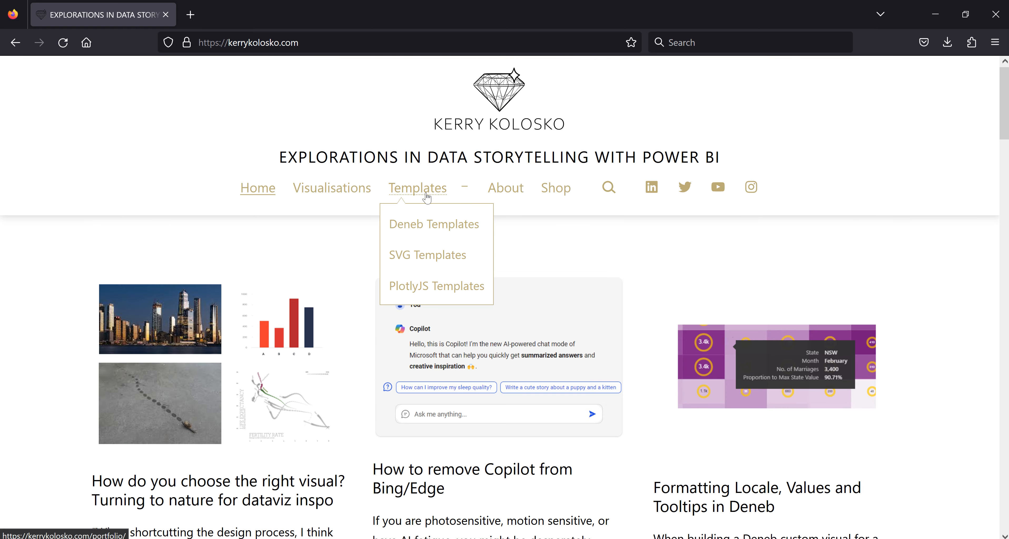
pyautogui.click(426, 259)
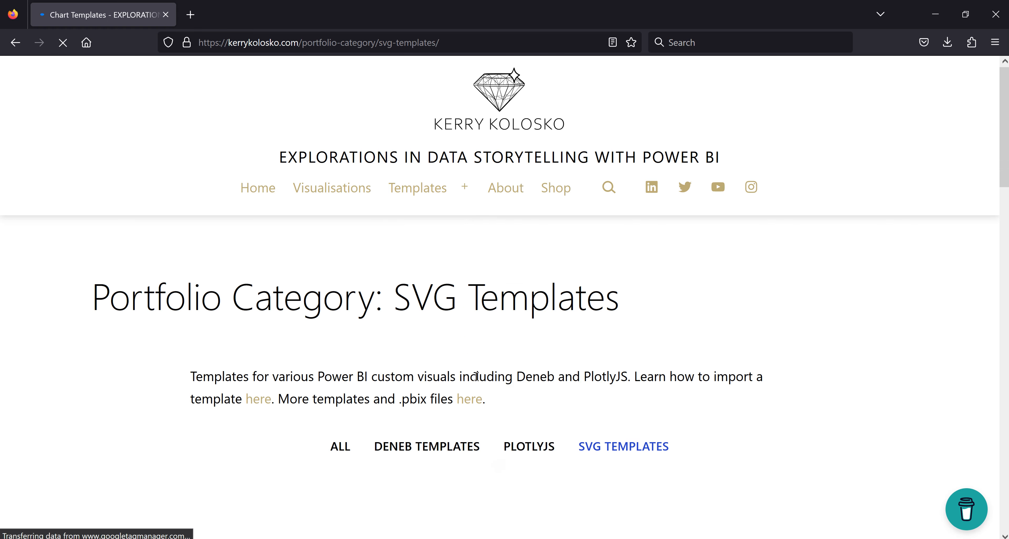
# - Open the "Gradient Area Sparkline with last point" template from the SVG template gallery
pyautogui.scroll(-5, 477, 382)
pyautogui.scroll(-10, 476, 382)
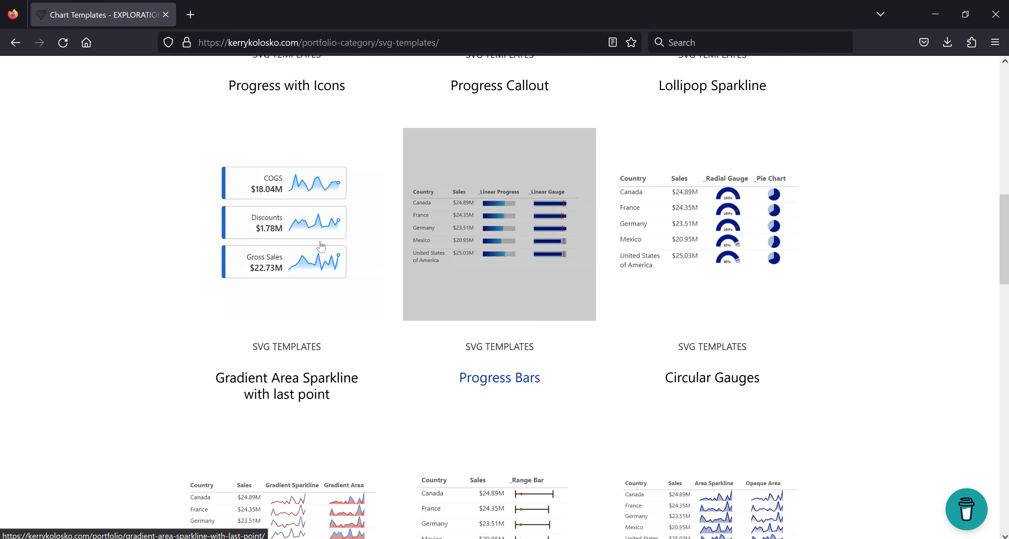
pyautogui.click(272, 222)
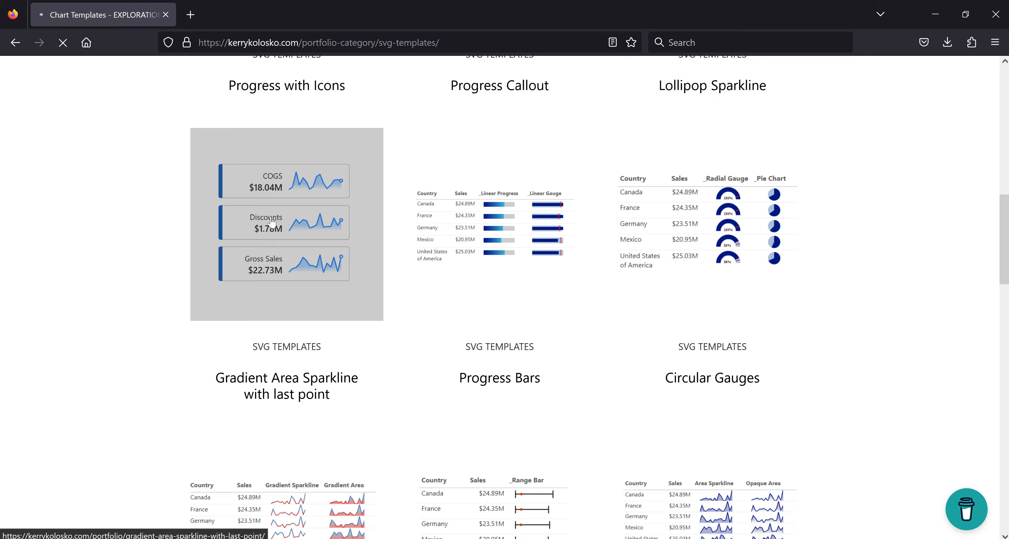
# - Copy the sparkline measure code provided for use in a singular visual
pyautogui.scroll(-5, 712, 384)
pyautogui.scroll(-14, 714, 384)
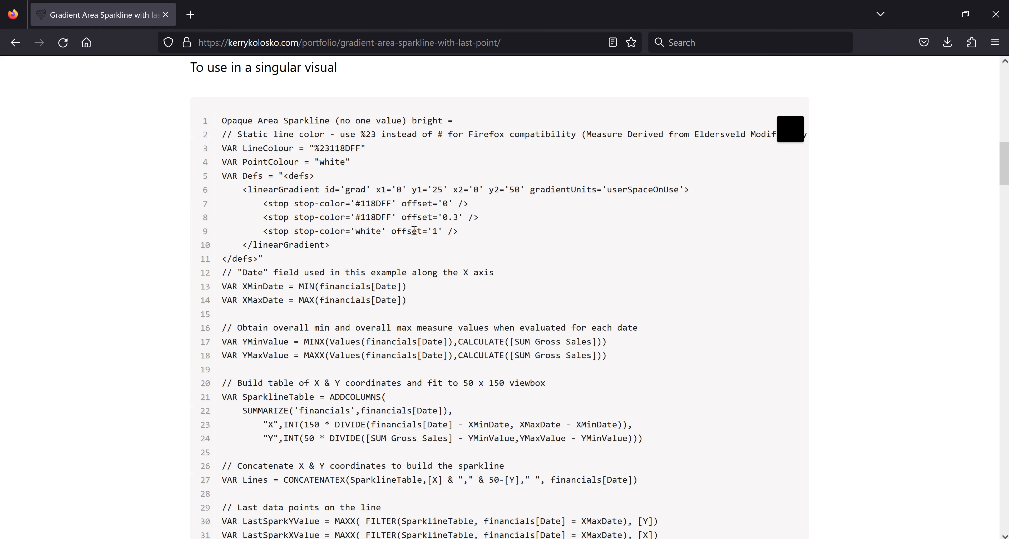
pyautogui.scroll(4, 414, 231)
pyautogui.click(779, 270)
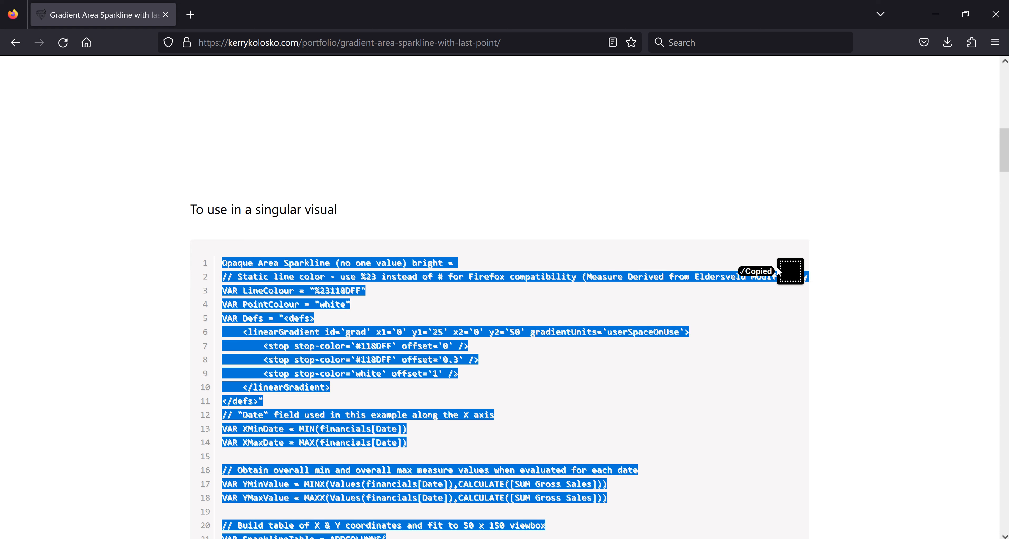
# - Switch back to Power BI Desktop and create a new measure in the All Measures table from the copied sparkline code
pyautogui.click(935, 14)
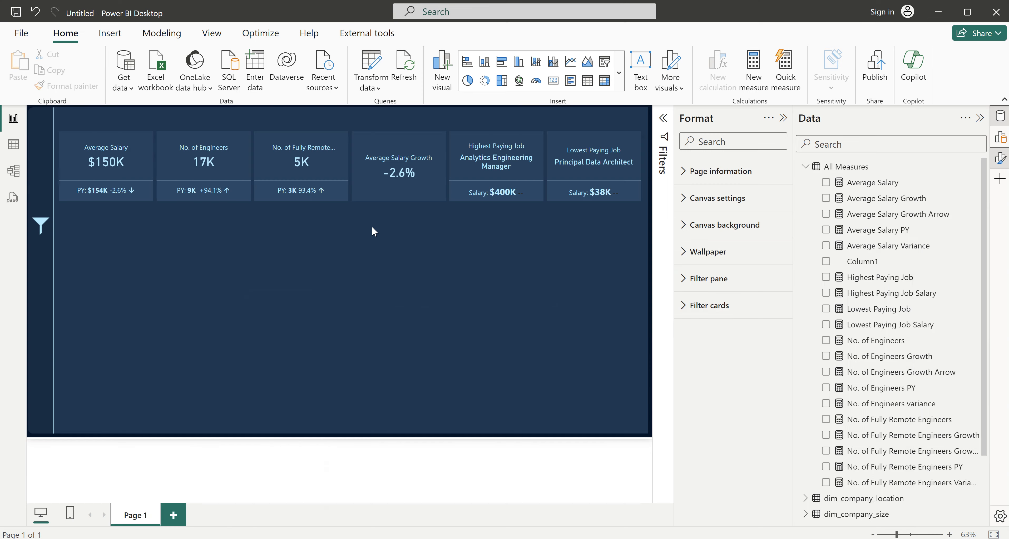
pyautogui.rightClick(850, 168)
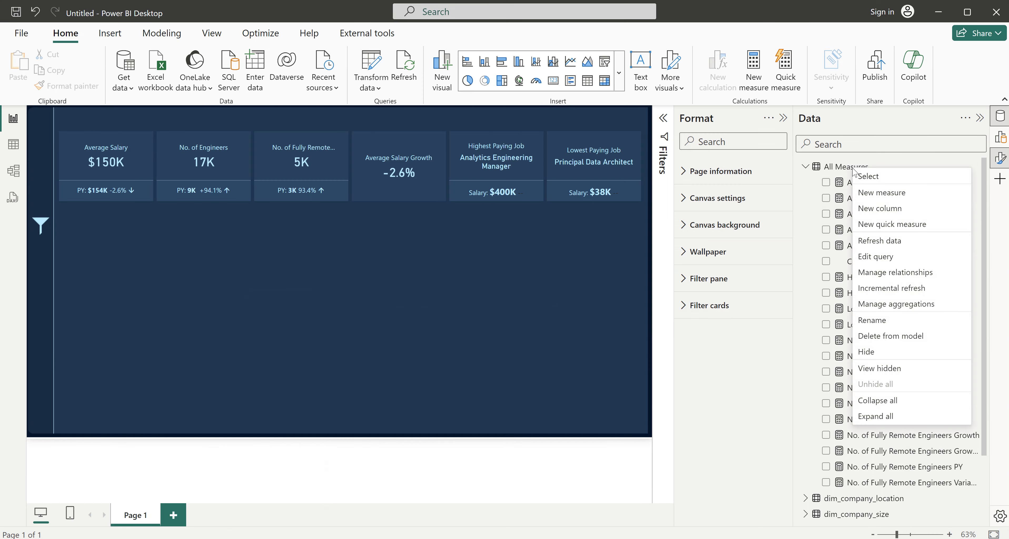
pyautogui.click(873, 193)
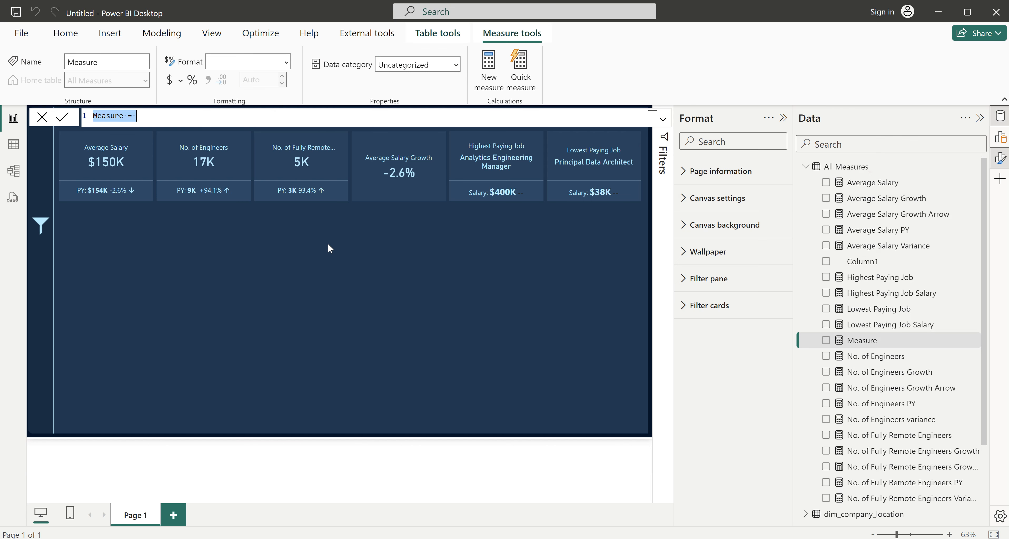
pyautogui.hotkey('ctrl', 'v')
pyautogui.scroll(5, 352, 225)
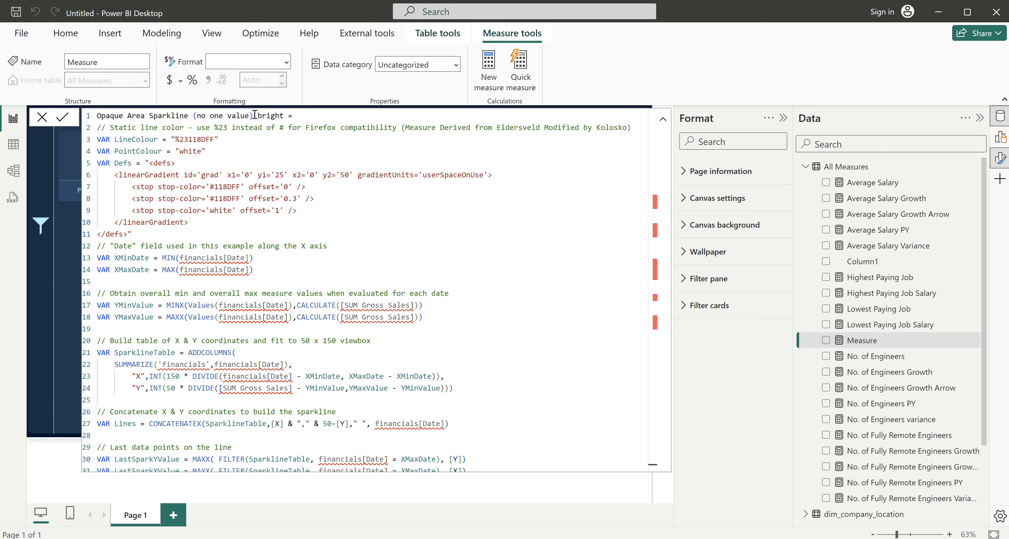
# - Rename the measure in its formula as Average Salary Sparkline
pyautogui.moveTo(254, 115); pyautogui.dragTo(95, 119)
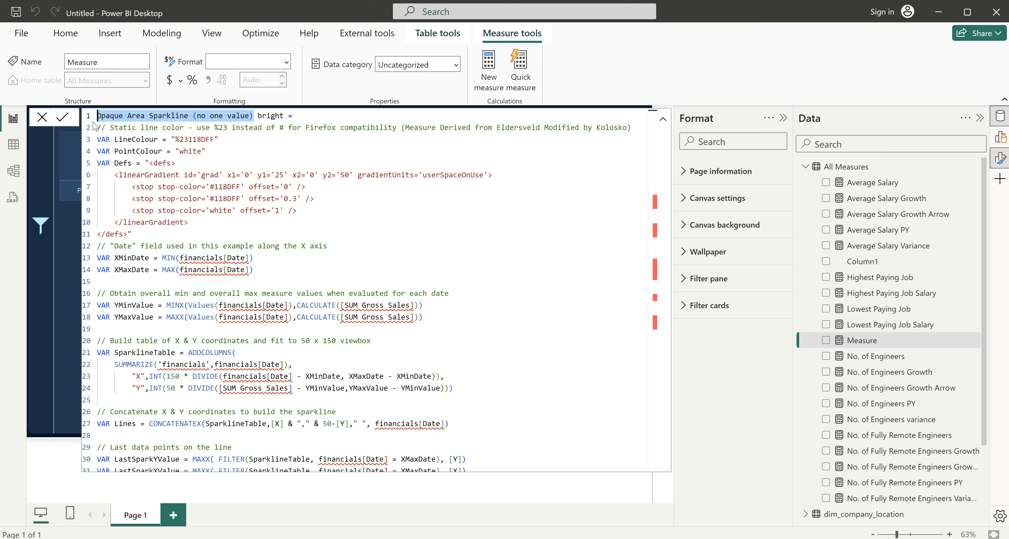
pyautogui.write('Average Salary Sparkline')
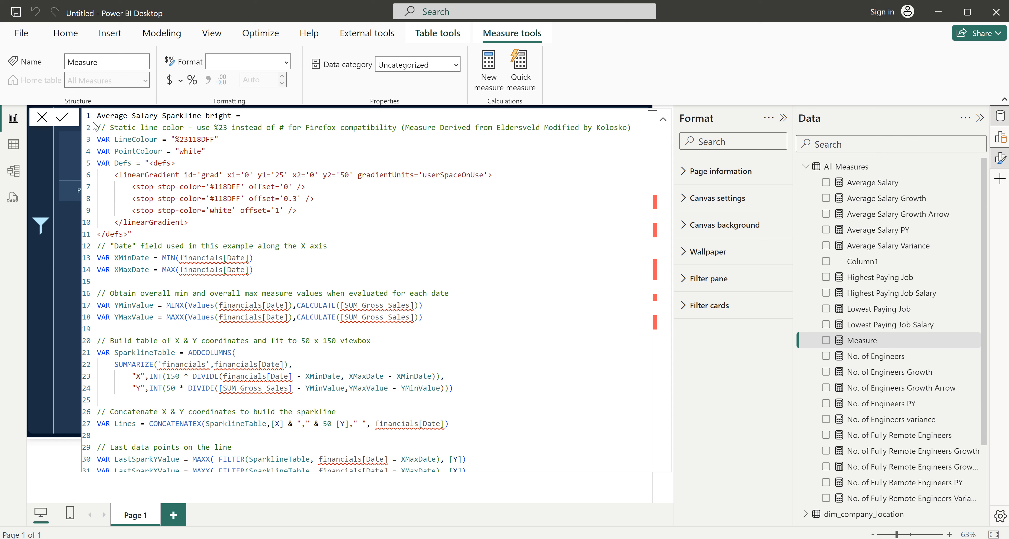
pyautogui.doubleClick(218, 115)
pyautogui.press('BackSpace')
pyautogui.press('BackSpace')
pyautogui.scroll(-7, 316, 322)
pyautogui.scroll(7, 316, 322)
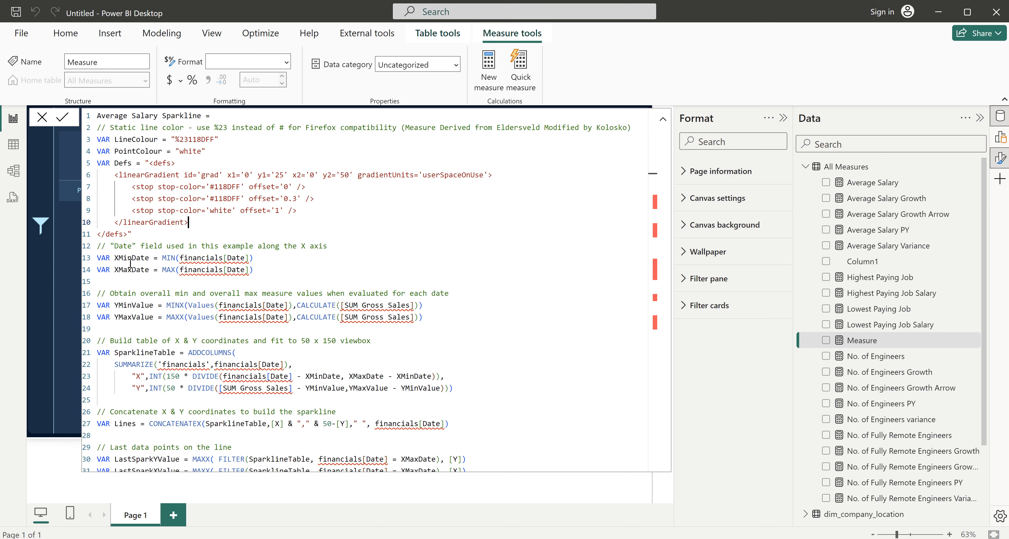
# - Replace the date field in the XMinDate variable with fact_data_salary[work_year]
pyautogui.moveTo(251, 258); pyautogui.dragTo(181, 258)
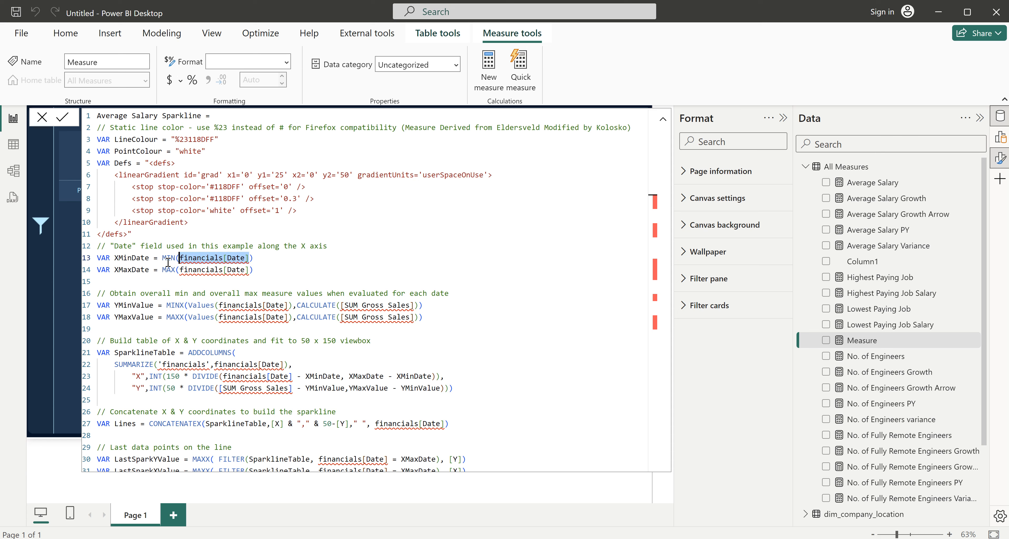
pyautogui.write('wor')
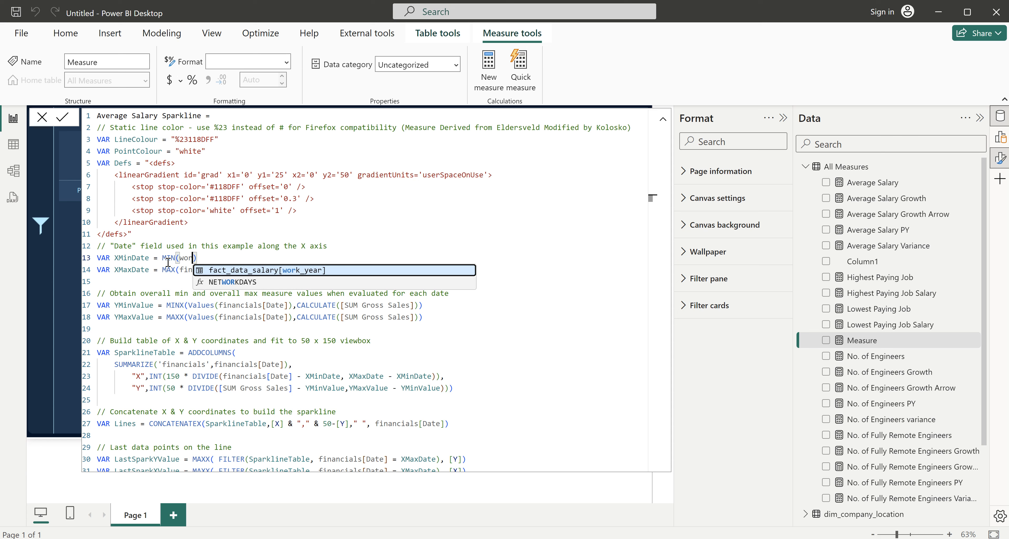
pyautogui.press('Tab')
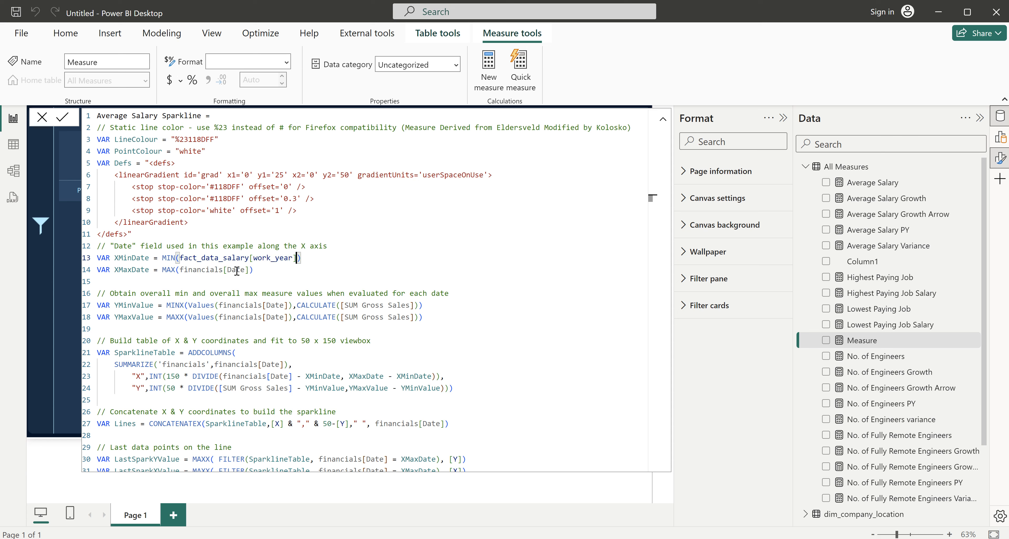
# - Replace all remaining financials[Date] references in the measure with fact_data_salary[work_year] at once
pyautogui.click(236, 269)
pyautogui.moveTo(249, 270); pyautogui.dragTo(180, 271)
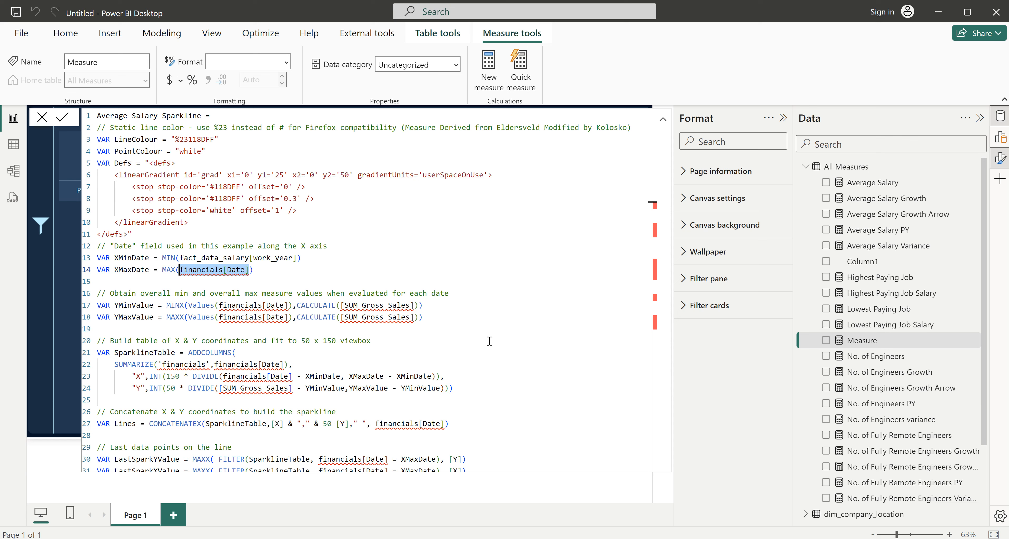
pyautogui.hotkey('ctrl', 'shift', 'l')
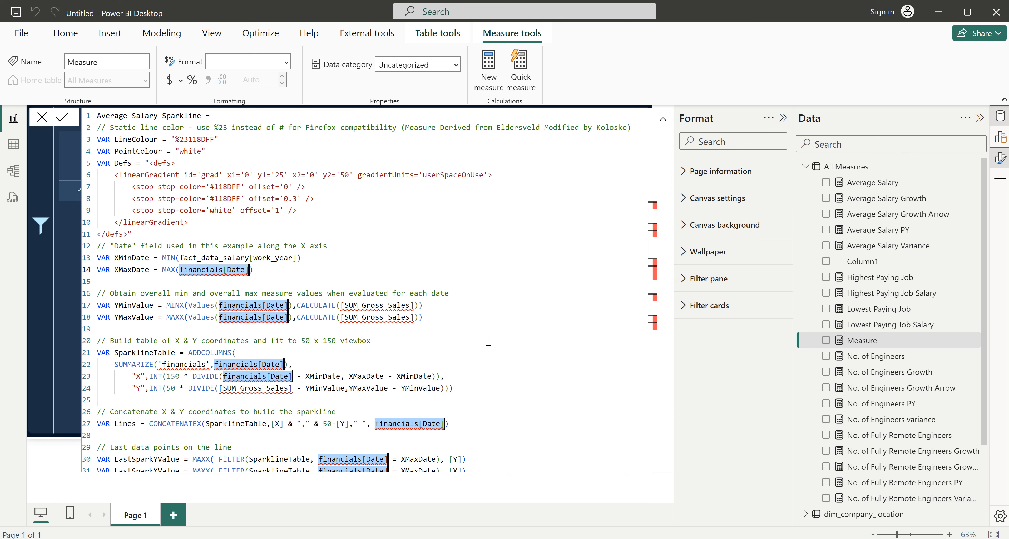
pyautogui.write('fg')
pyautogui.write('ct')
pyautogui.write('_data')
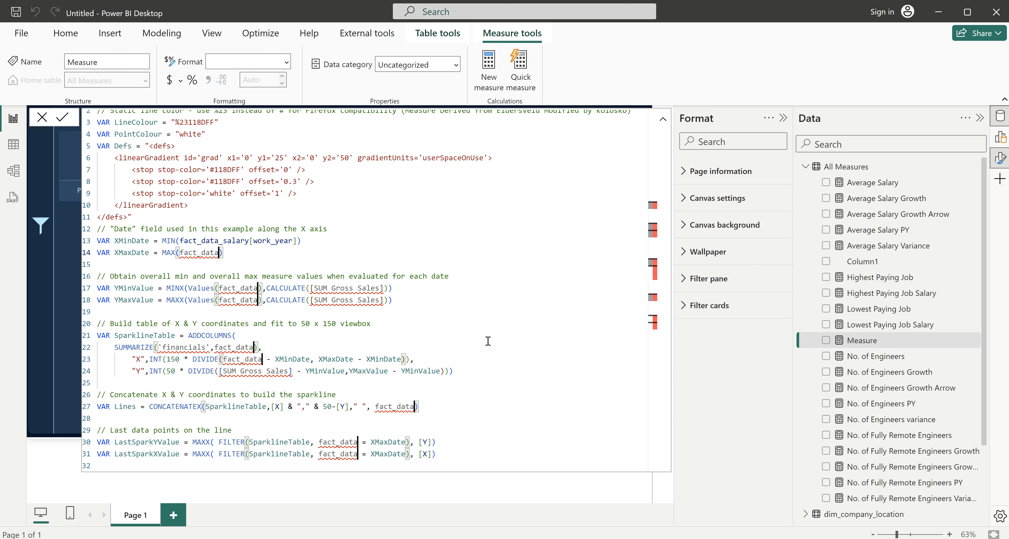
pyautogui.write('_salary')
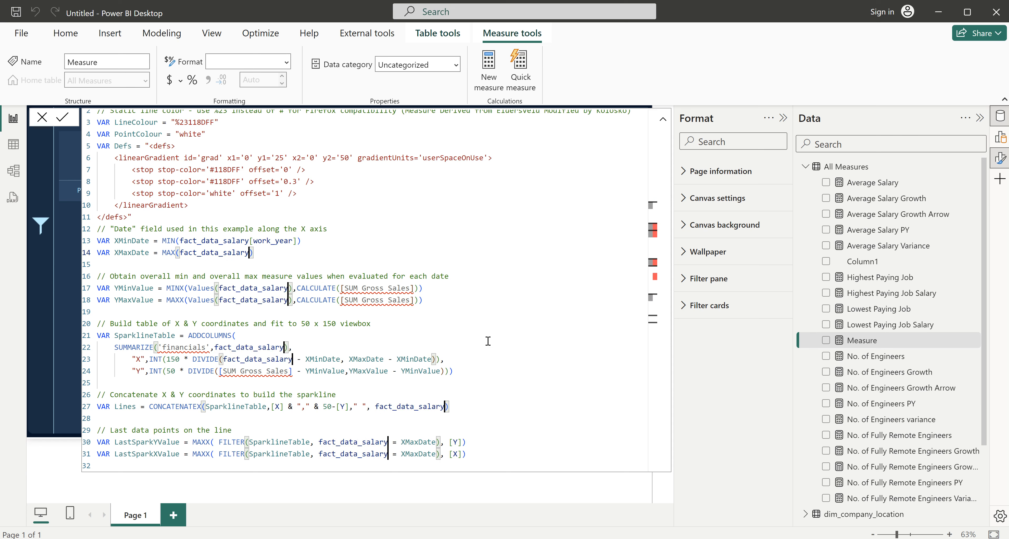
pyautogui.write('[')
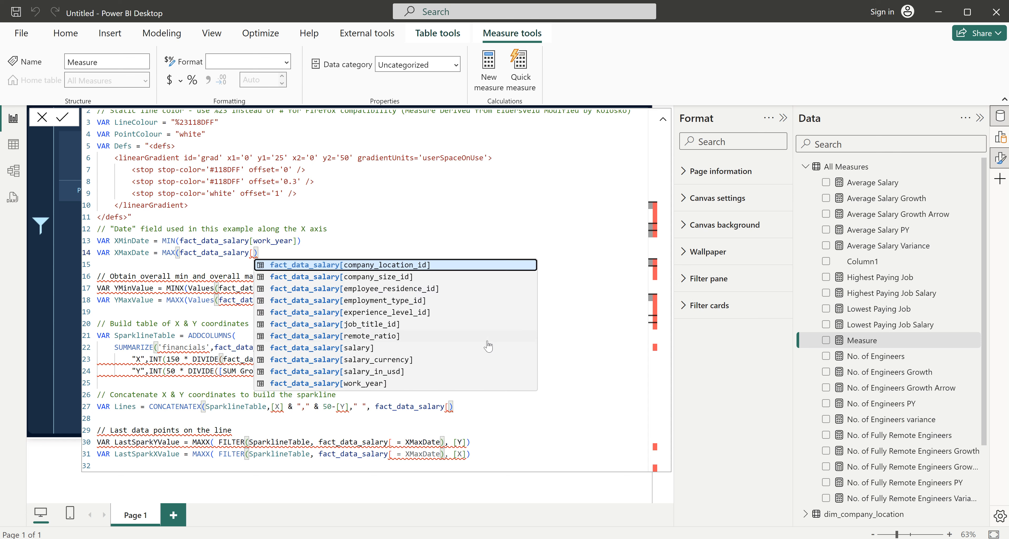
pyautogui.click(370, 384)
pyautogui.click(381, 244)
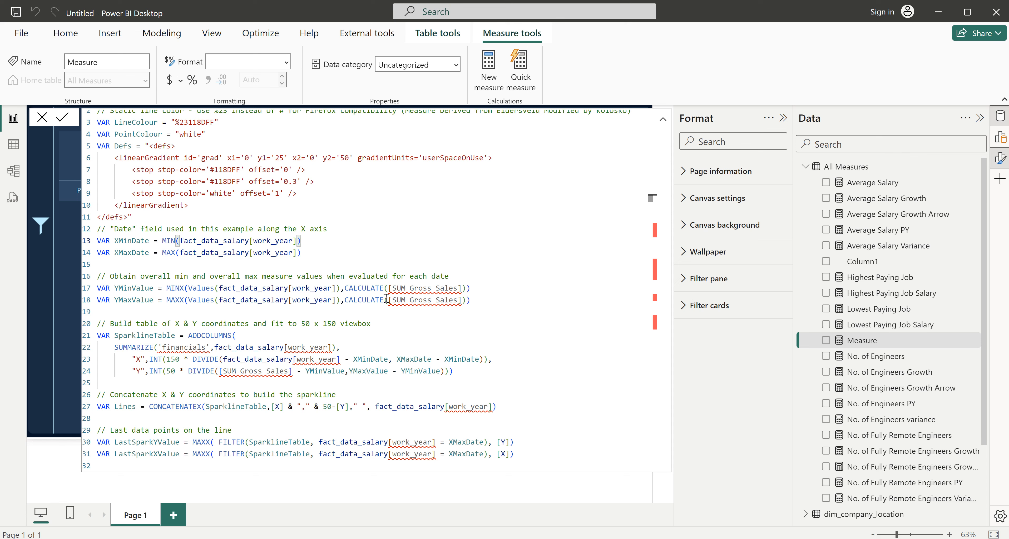
# - Replace the 'financials' table name in the SUMMARIZE function with fact_data_salary
pyautogui.click(355, 396)
pyautogui.scroll(-3, 380, 397)
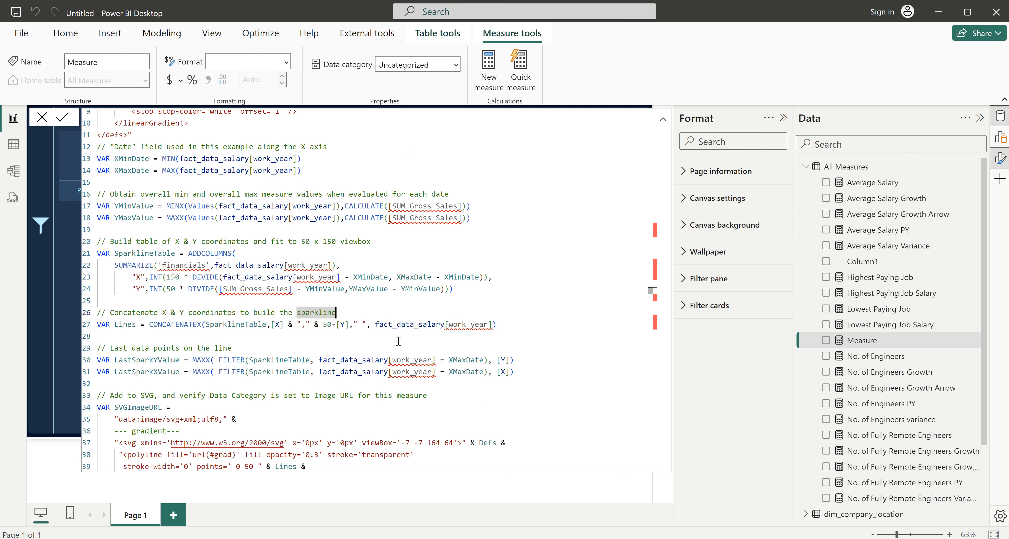
pyautogui.doubleClick(184, 266)
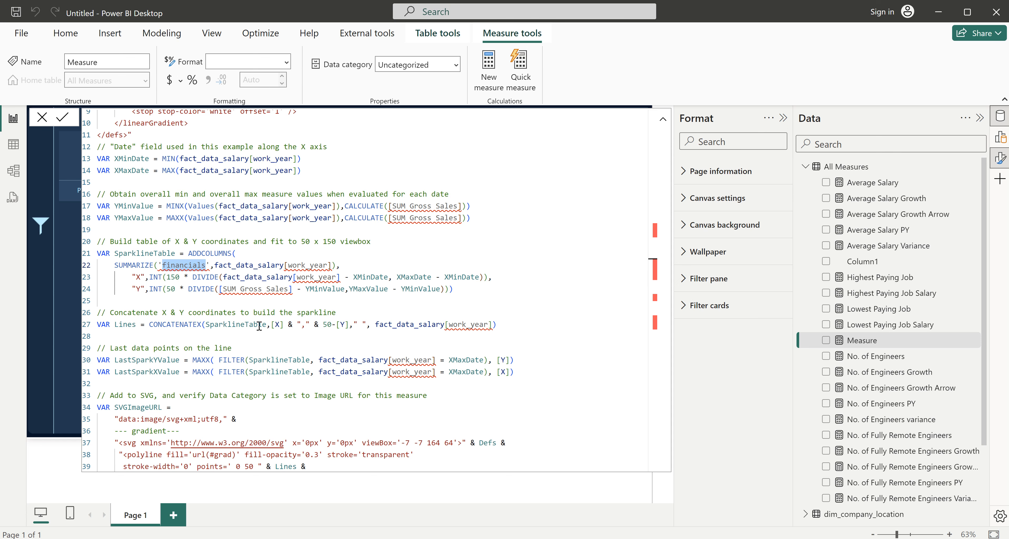
pyautogui.hotkey('ctrl', 'f')
pyautogui.scroll(3, 301, 331)
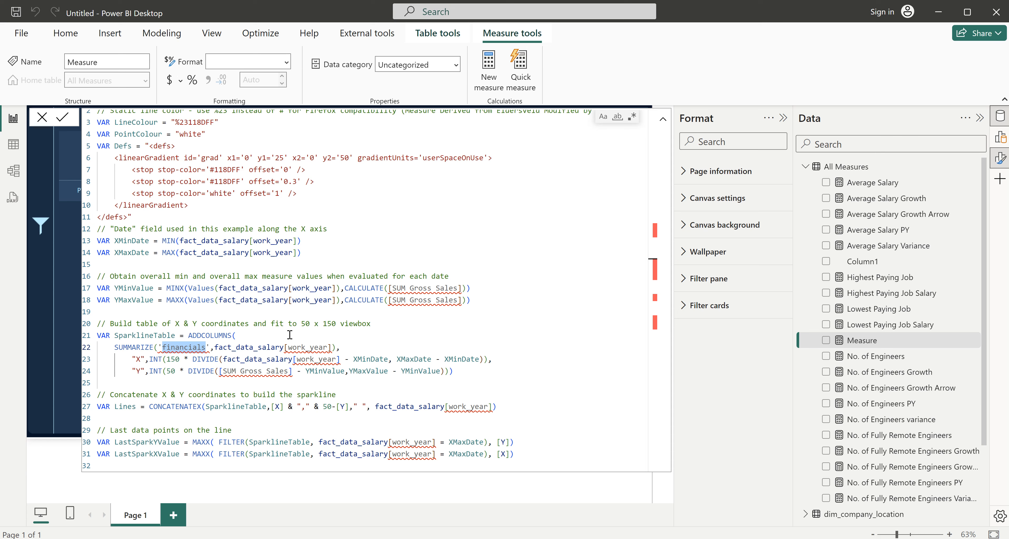
pyautogui.press('Escape')
pyautogui.doubleClick(217, 241)
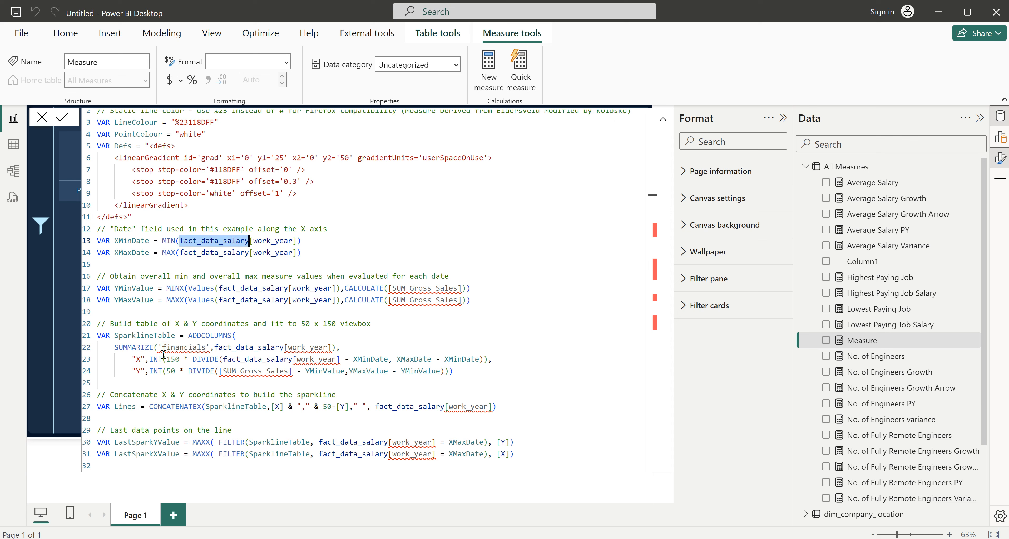
pyautogui.doubleClick(179, 347)
pyautogui.hotkey('ctrl', 'v')
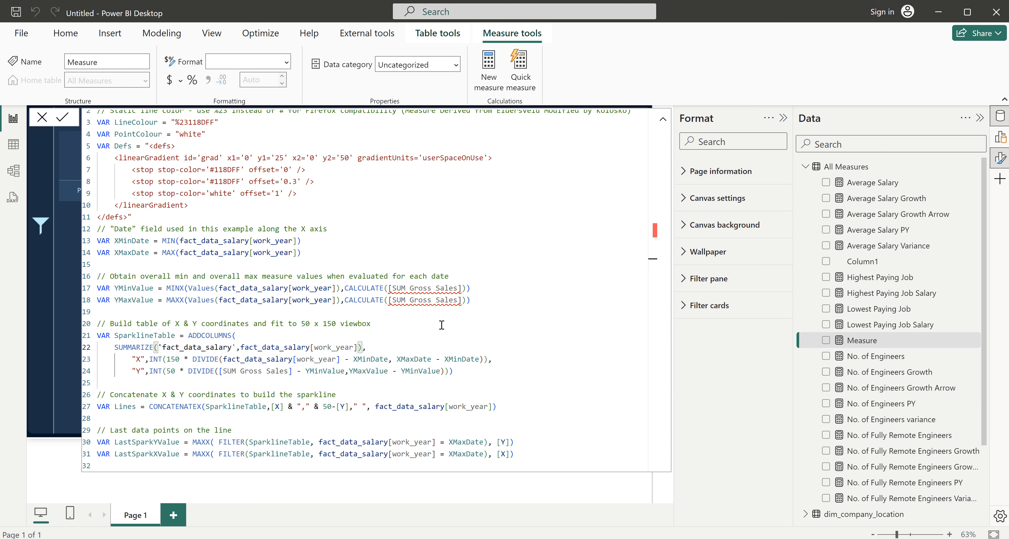
pyautogui.click(443, 325)
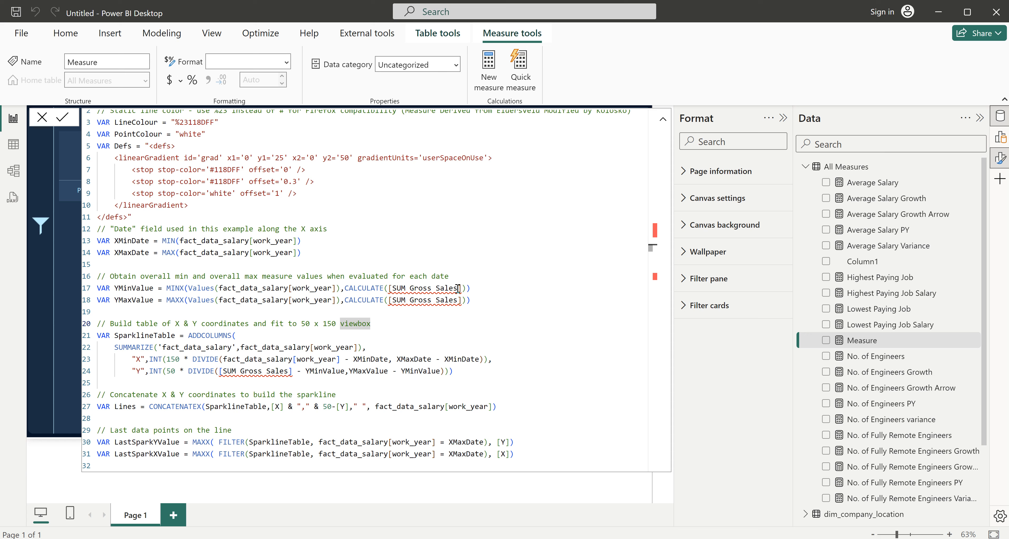
# - Replace all SUM Gross Sales references in the measure with Average Salary, commit the formula and close its editor
pyautogui.moveTo(457, 288); pyautogui.dragTo(393, 288)
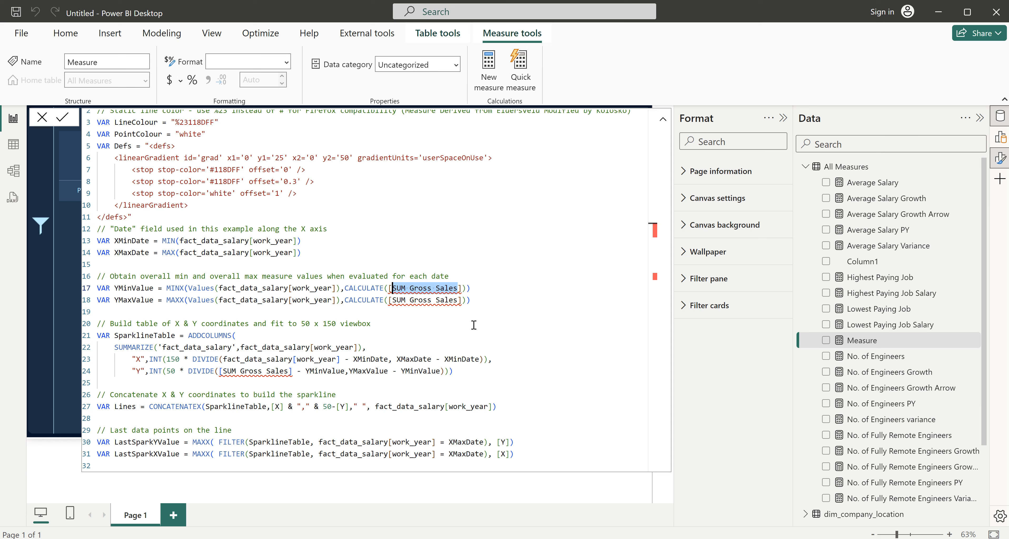
pyautogui.hotkey('ctrl', 'shift', 'l')
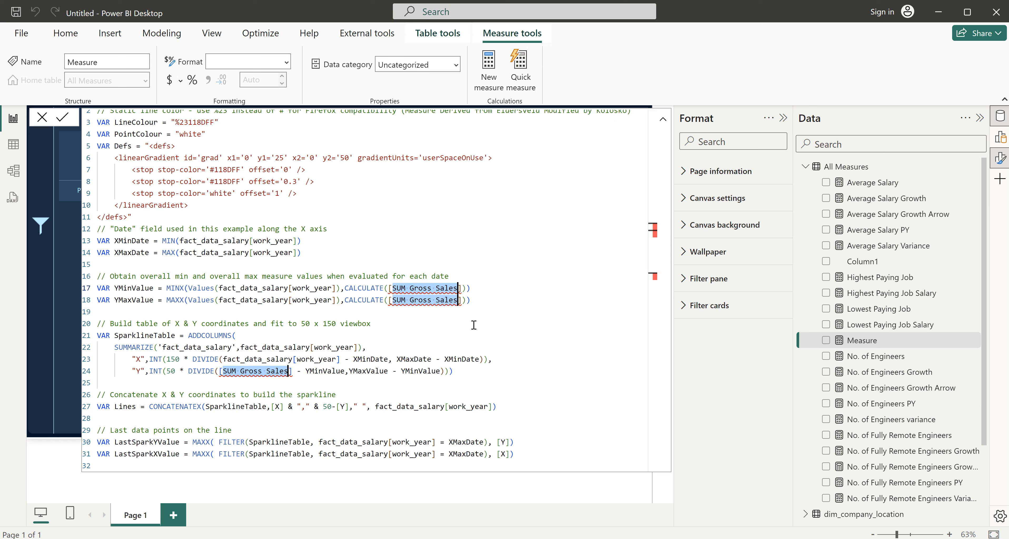
pyautogui.write('Average ')
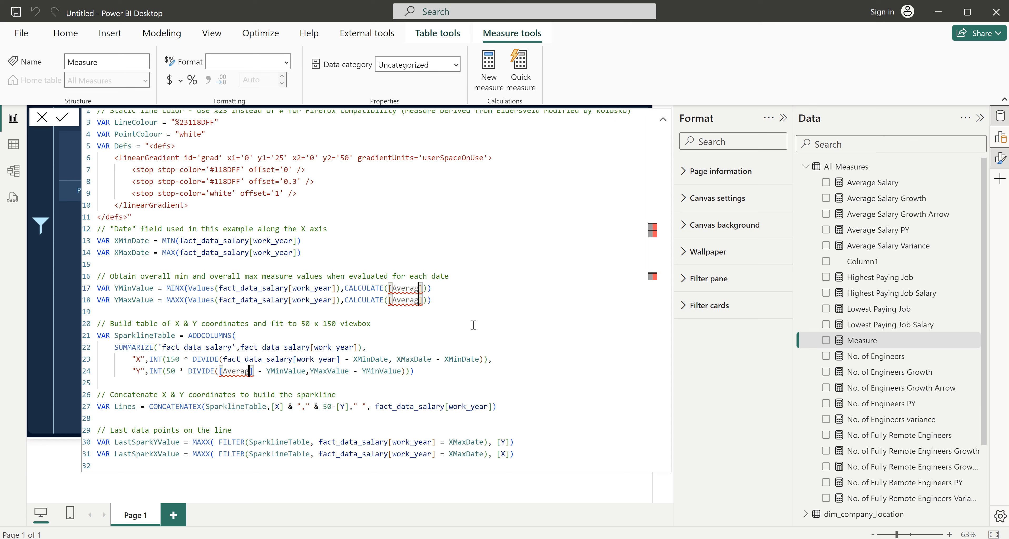
pyautogui.write('Salary')
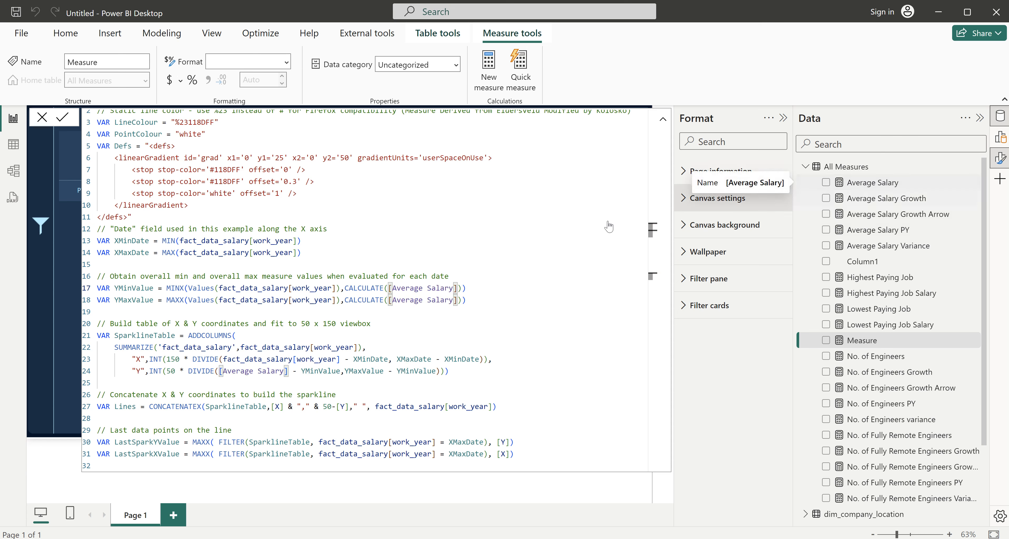
pyautogui.click(377, 253)
pyautogui.click(426, 203)
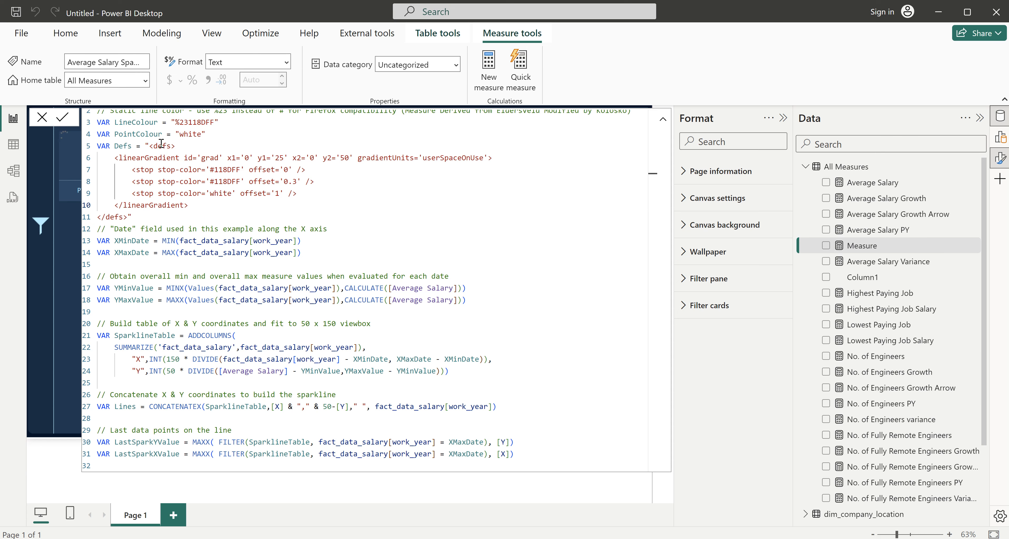
pyautogui.click(42, 121)
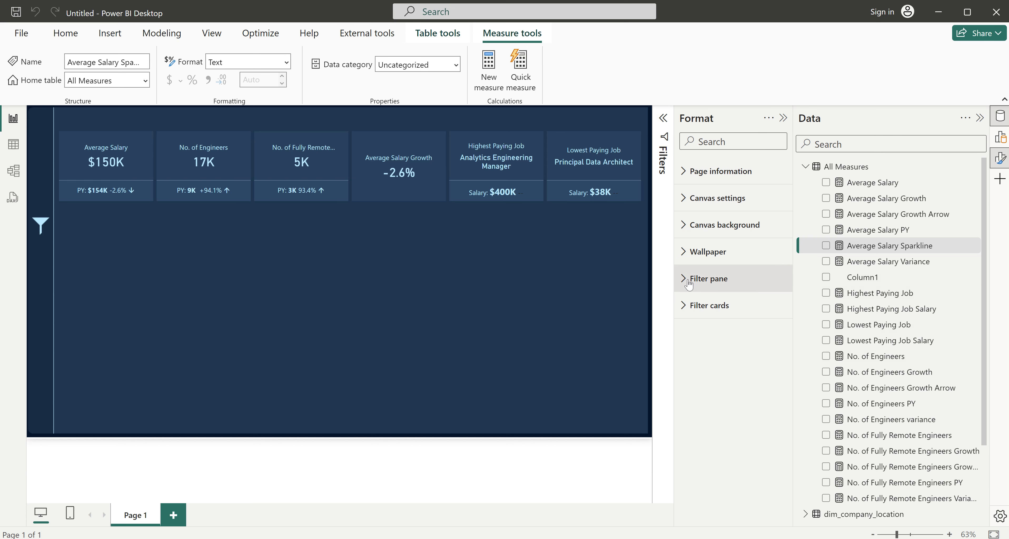
# - Enable an image for the Average Salary series of the KPI card visual, with the image type Image URL
pyautogui.click(439, 181)
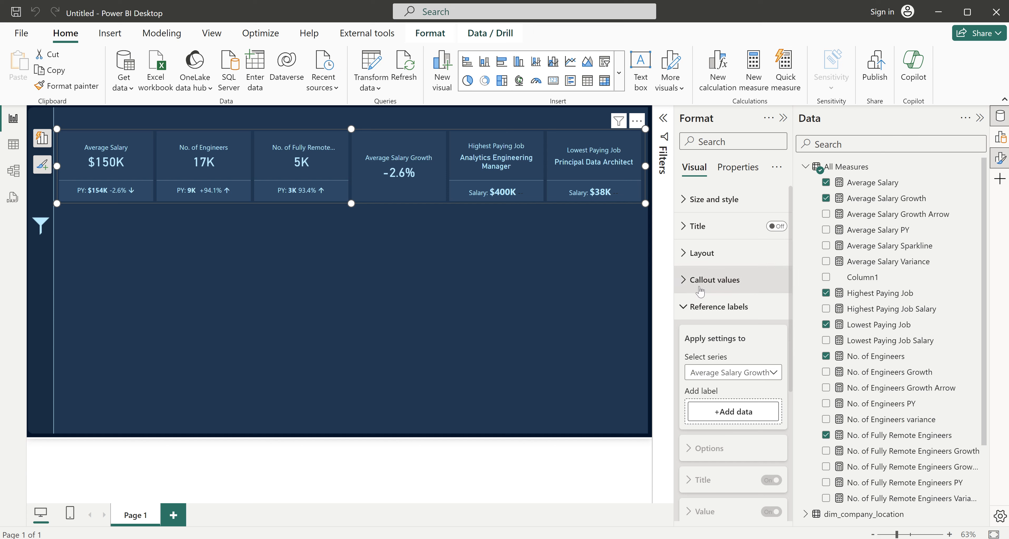
pyautogui.click(696, 309)
pyautogui.click(701, 334)
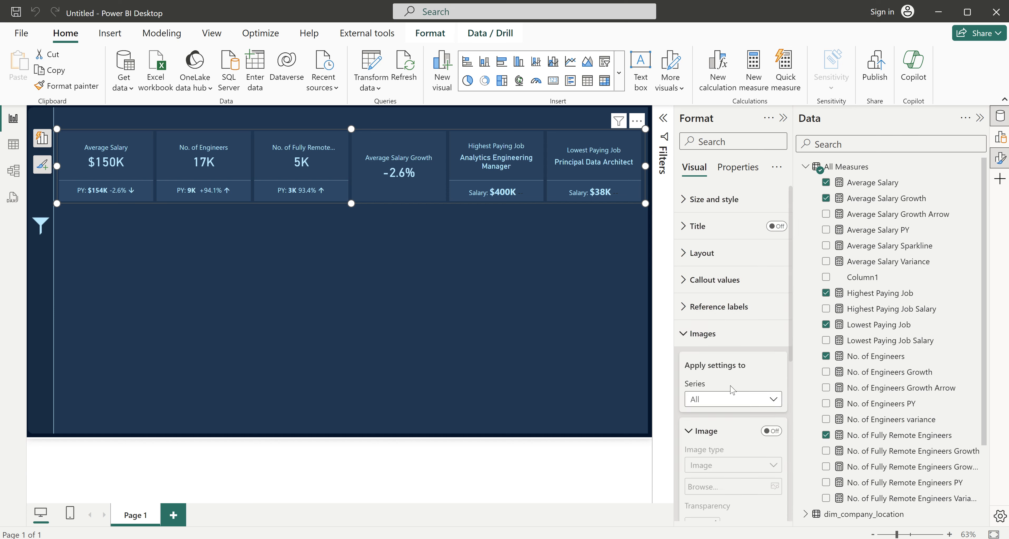
pyautogui.click(733, 401)
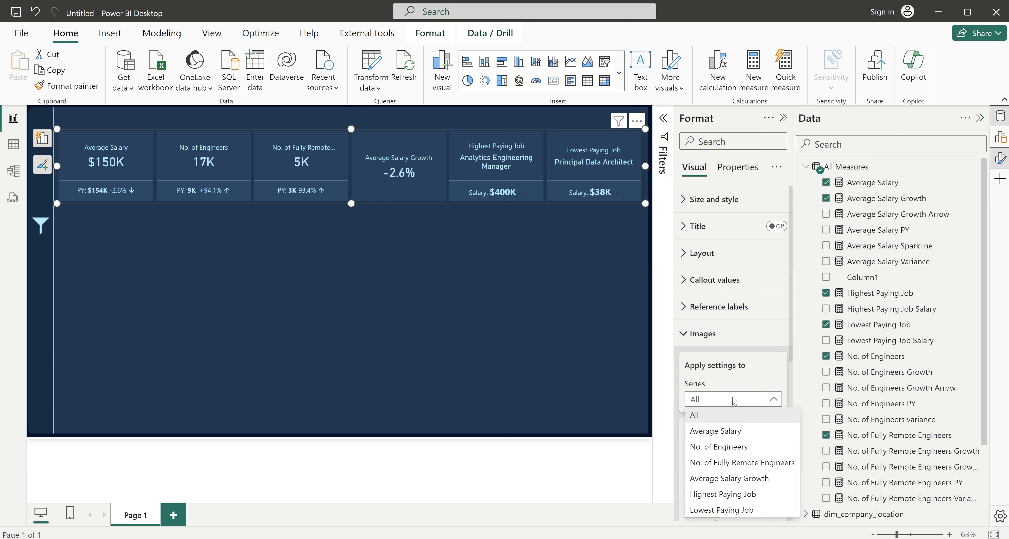
pyautogui.click(721, 431)
pyautogui.scroll(-5, 722, 439)
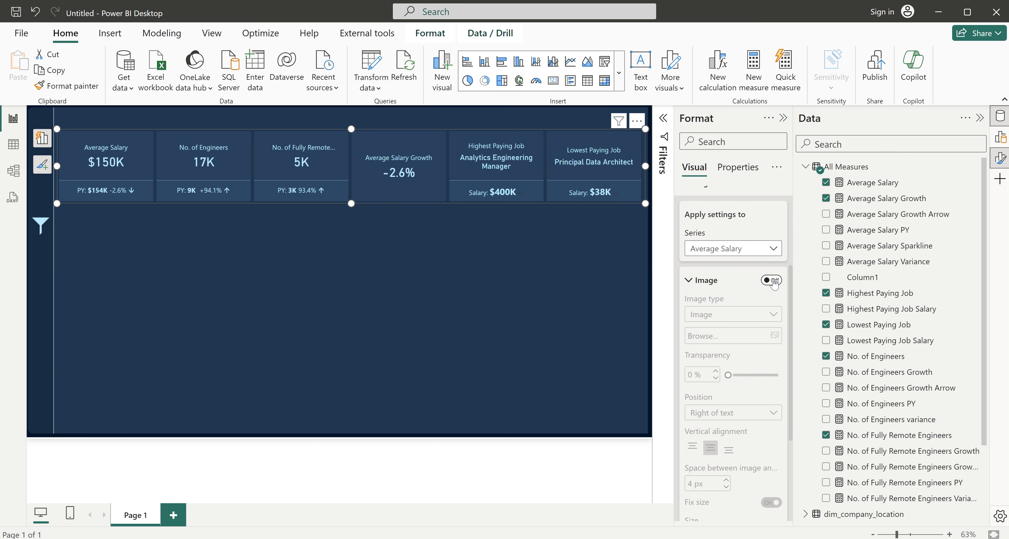
pyautogui.click(772, 281)
pyautogui.click(724, 318)
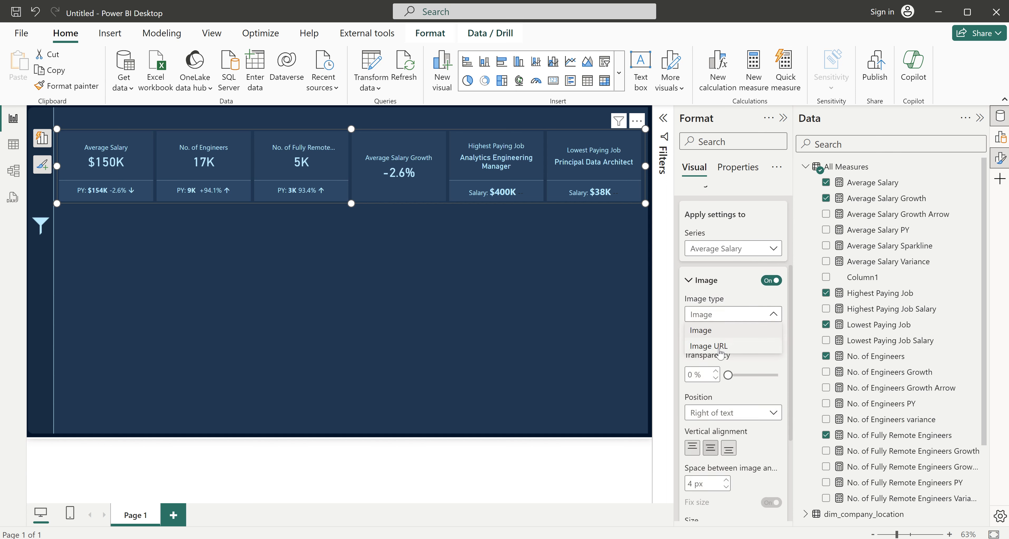
pyautogui.click(723, 345)
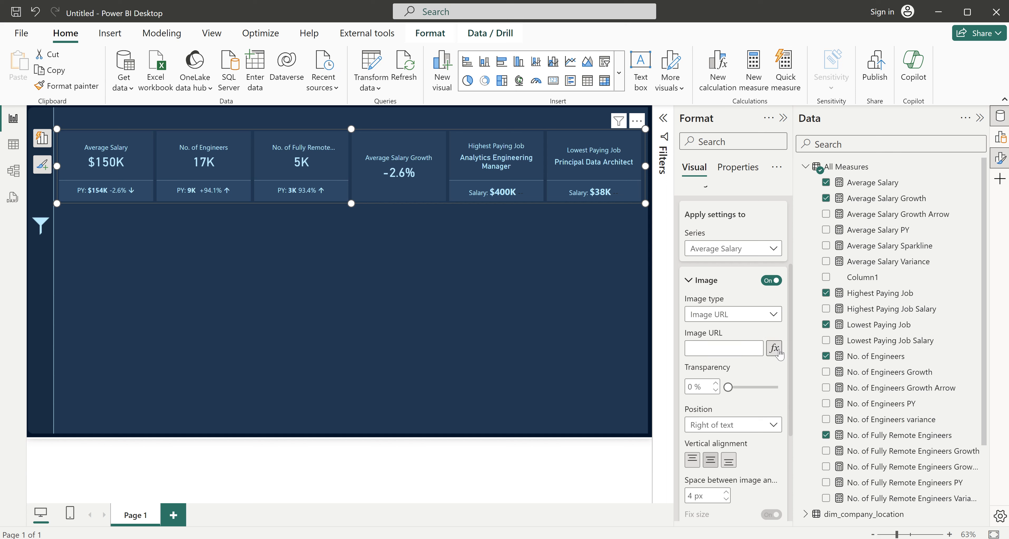
# - Base the Average Salary card's image URL on the Average Salary Sparkline measure as a field value
pyautogui.click(775, 349)
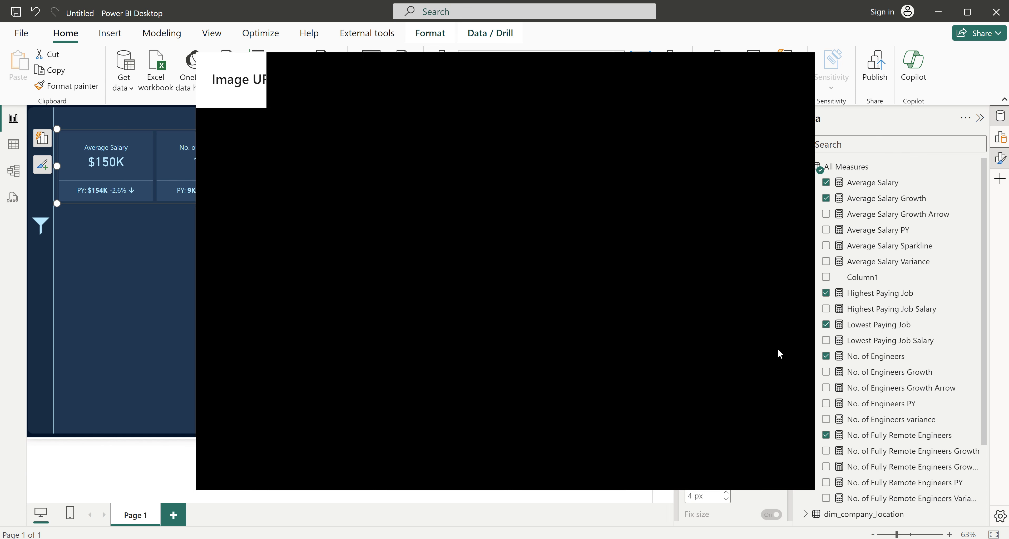
pyautogui.click(280, 190)
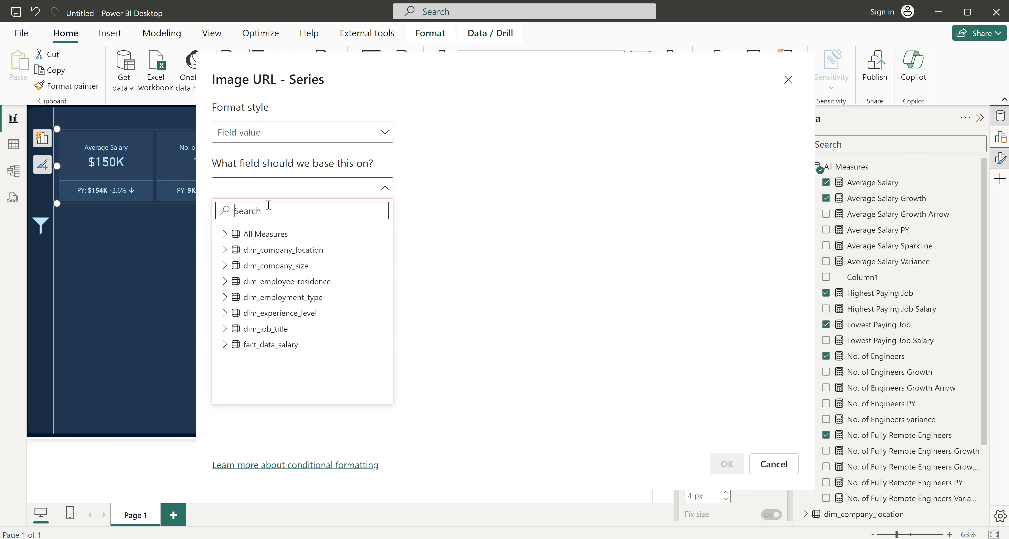
pyautogui.write('spa')
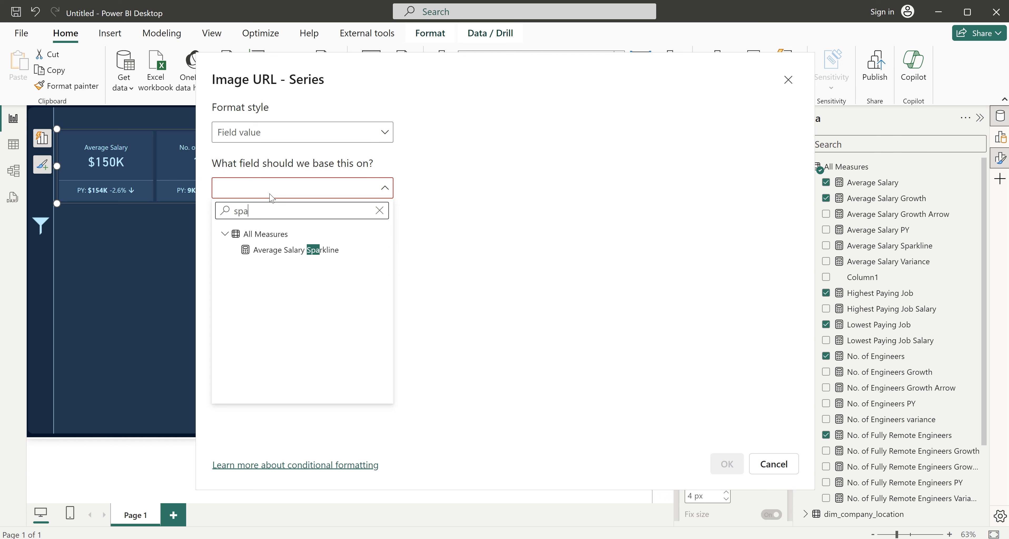
pyautogui.click(306, 250)
pyautogui.click(727, 464)
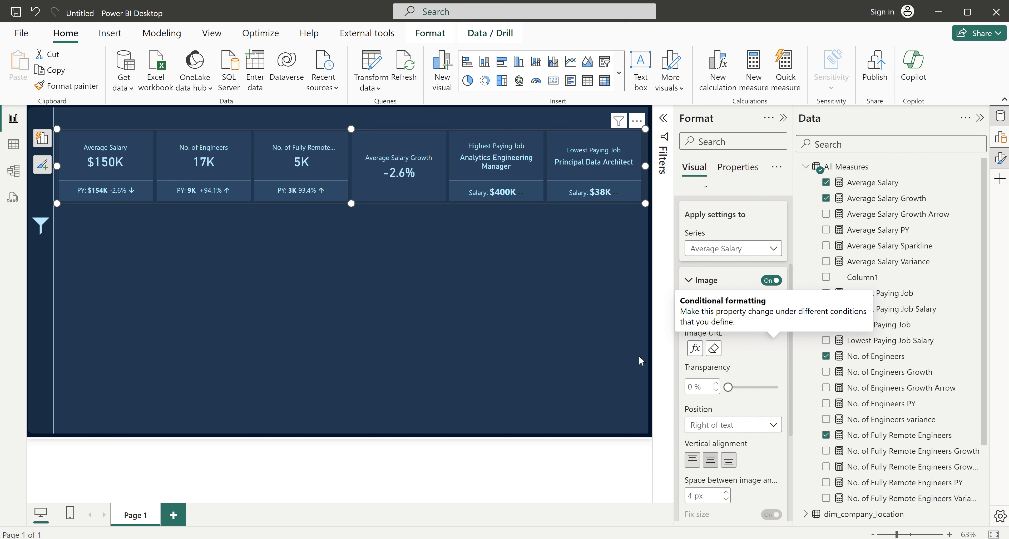
# - Set the sparkline image size on the Average Salary card to 150 px
pyautogui.scroll(-5, 741, 428)
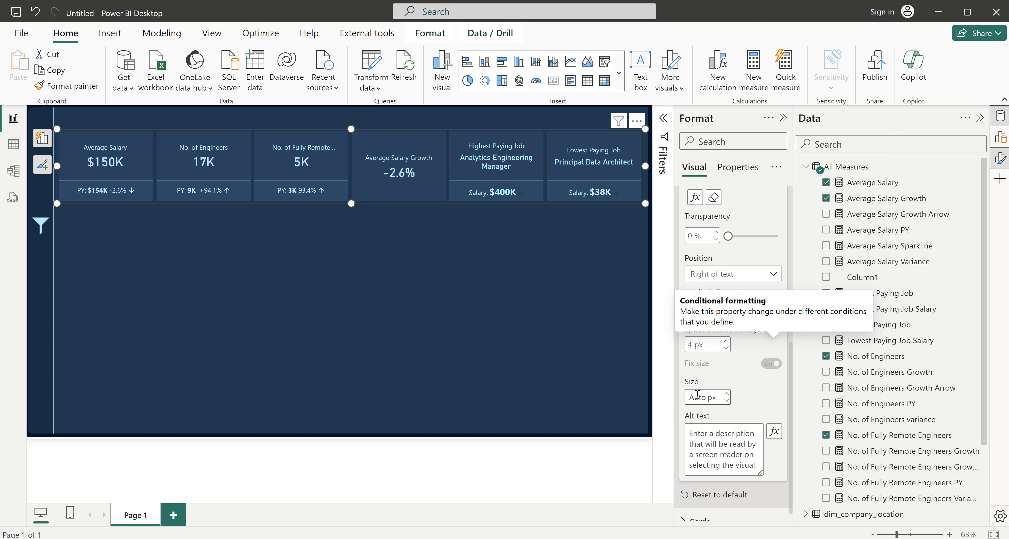
pyautogui.click(696, 397)
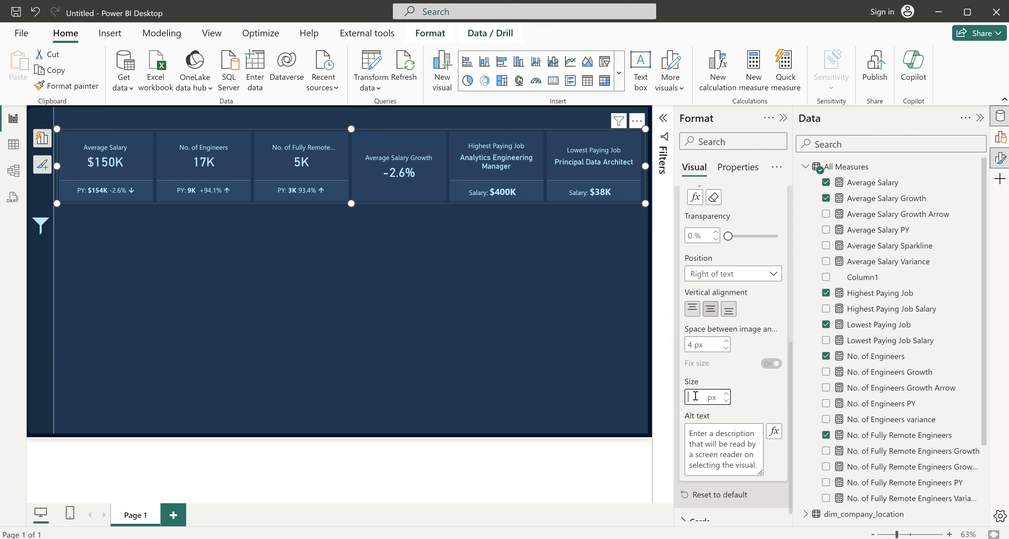
pyautogui.write('150')
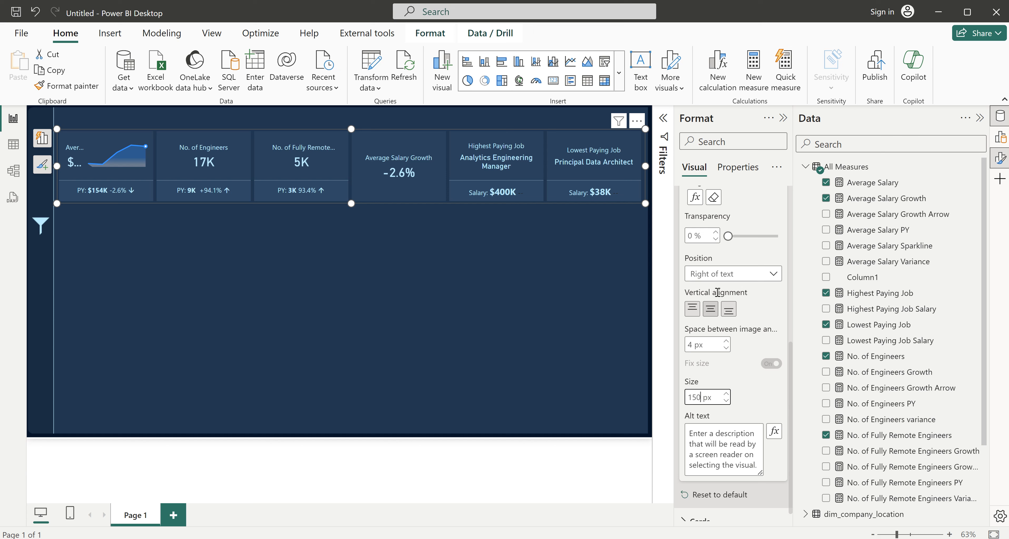
# - Position the Average Salary sparkline image below the text and make the KPI card visual slightly taller
pyautogui.click(728, 277)
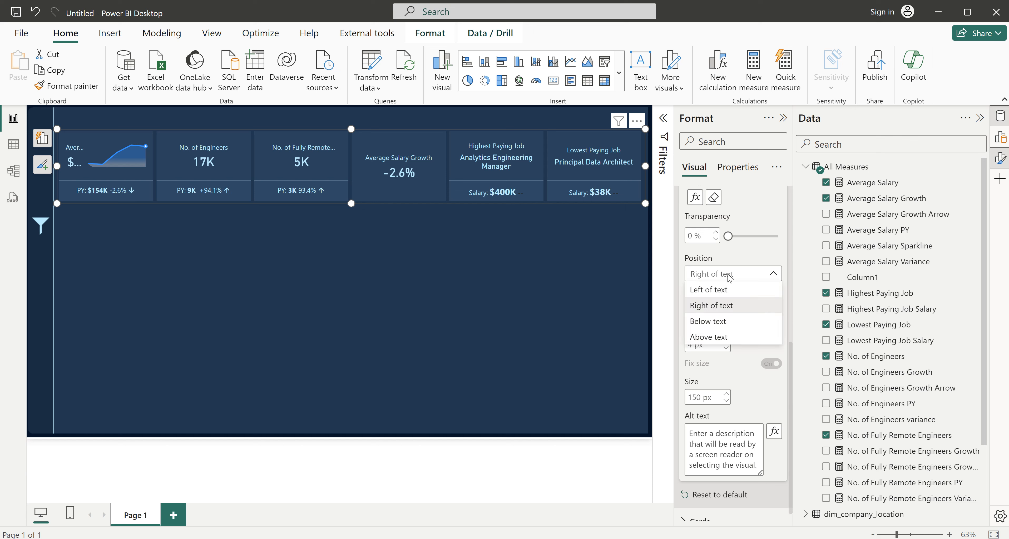
pyautogui.click(712, 322)
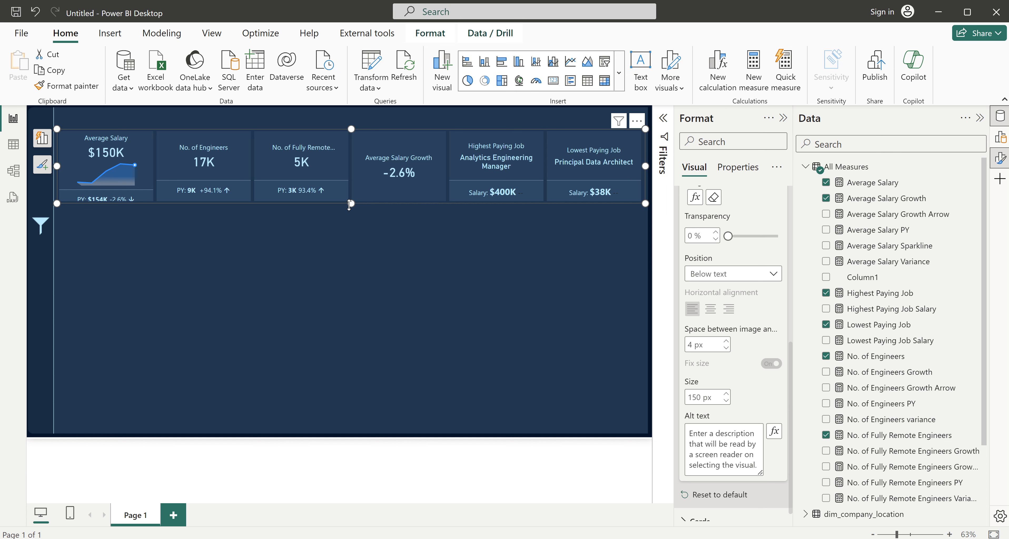
pyautogui.moveTo(348, 208); pyautogui.dragTo(349, 211)
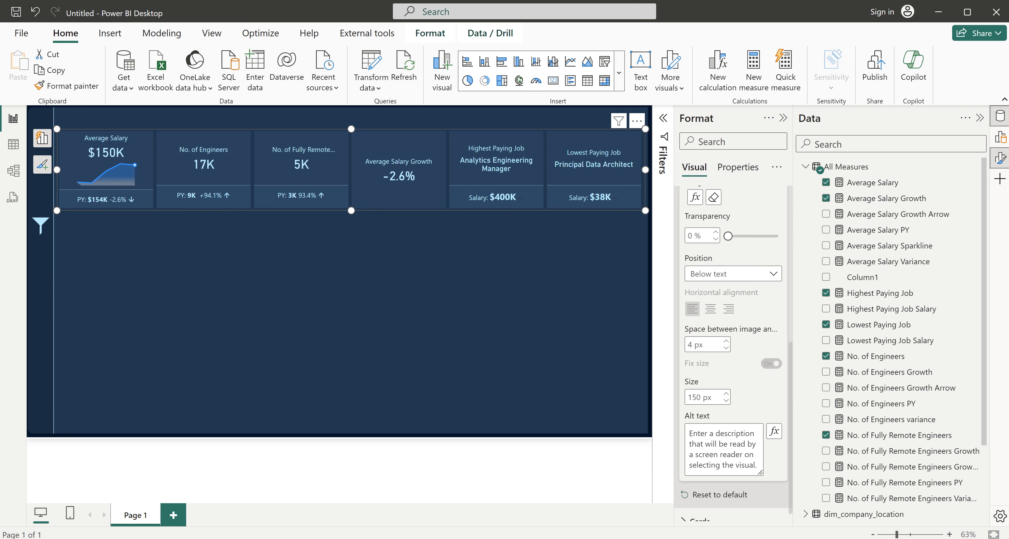
# - Switch to the PowerPoint colour palette slide, copy the orange hex code #FE5400, and return to the Power BI report
pyautogui.moveTo(666, 537)
pyautogui.click(593, 515)
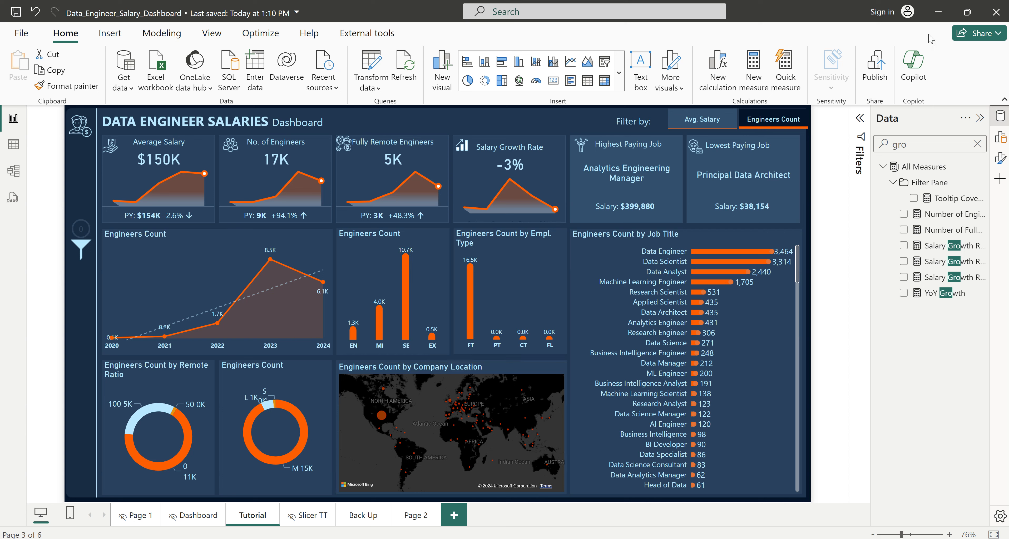
pyautogui.click(937, 13)
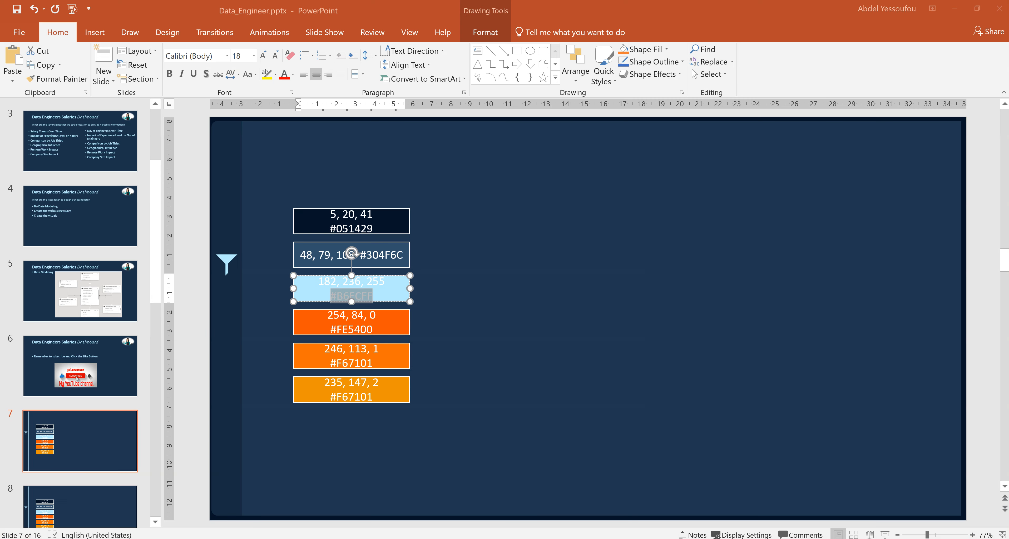
pyautogui.click(364, 316)
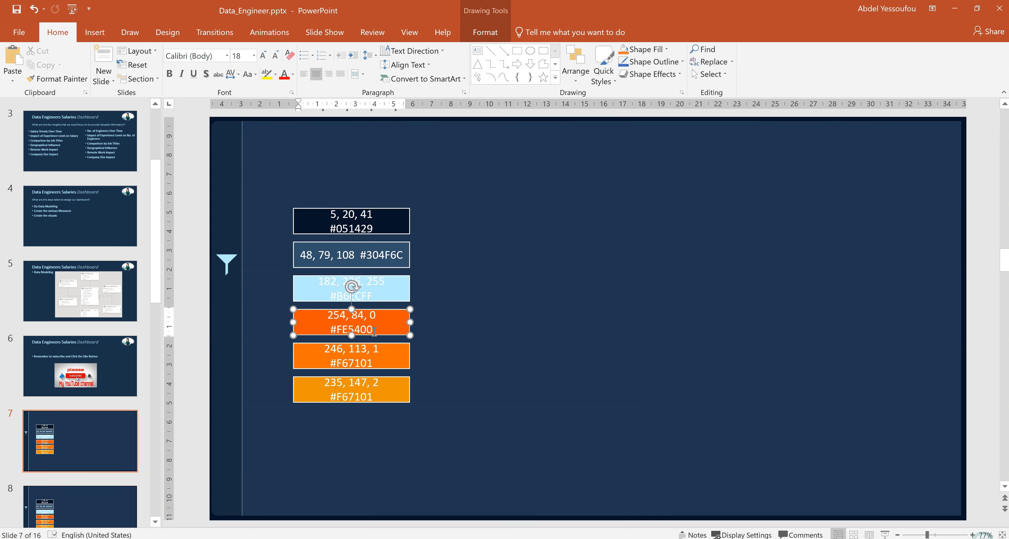
pyautogui.keyDown('shift'); pyautogui.click(329, 332); pyautogui.keyUp('shift')
pyautogui.hotkey('ctrl', 'c')
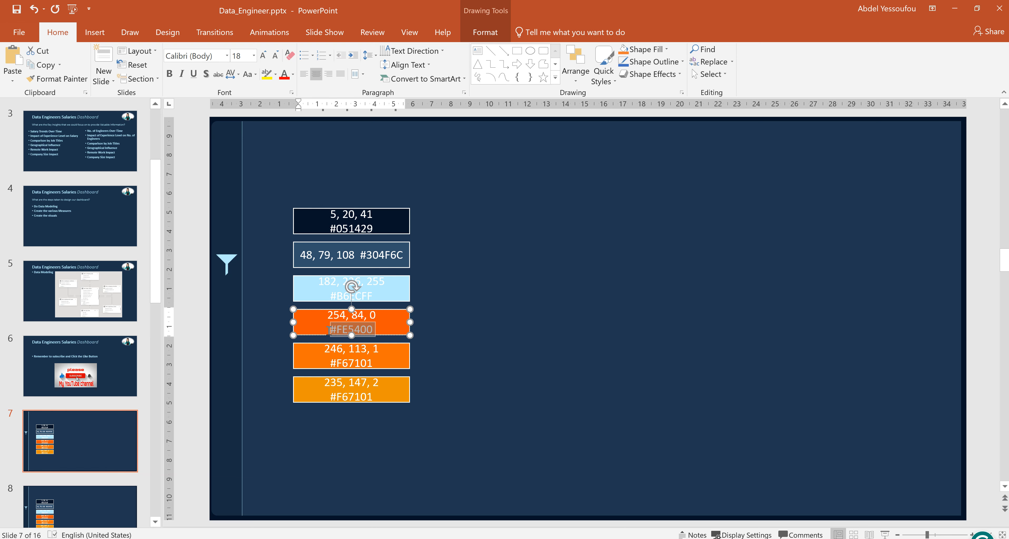
pyautogui.click(954, 13)
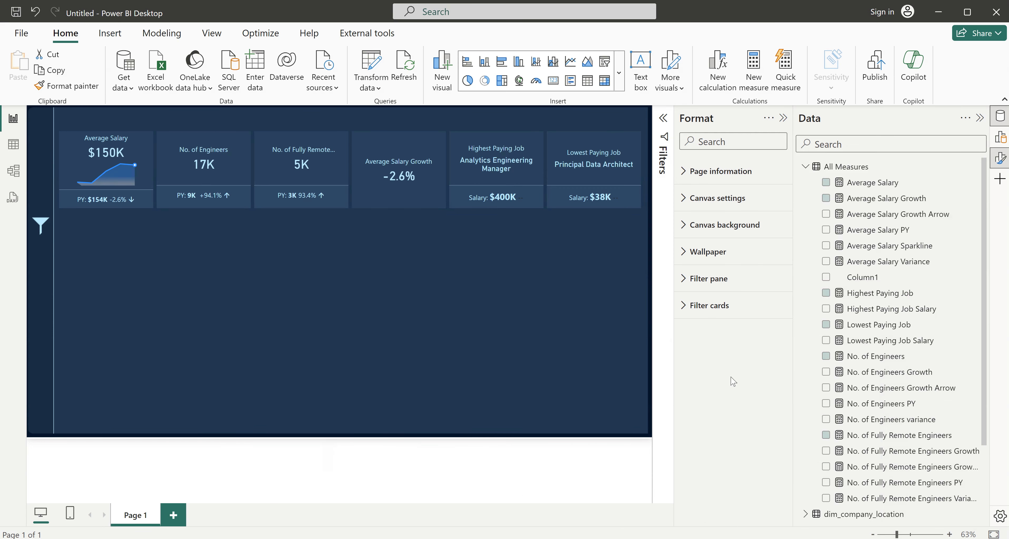
# - Replace the first gradient stop colour in the Average Salary Sparkline measure with #FE5400, keeping the code on one line
pyautogui.click(256, 191)
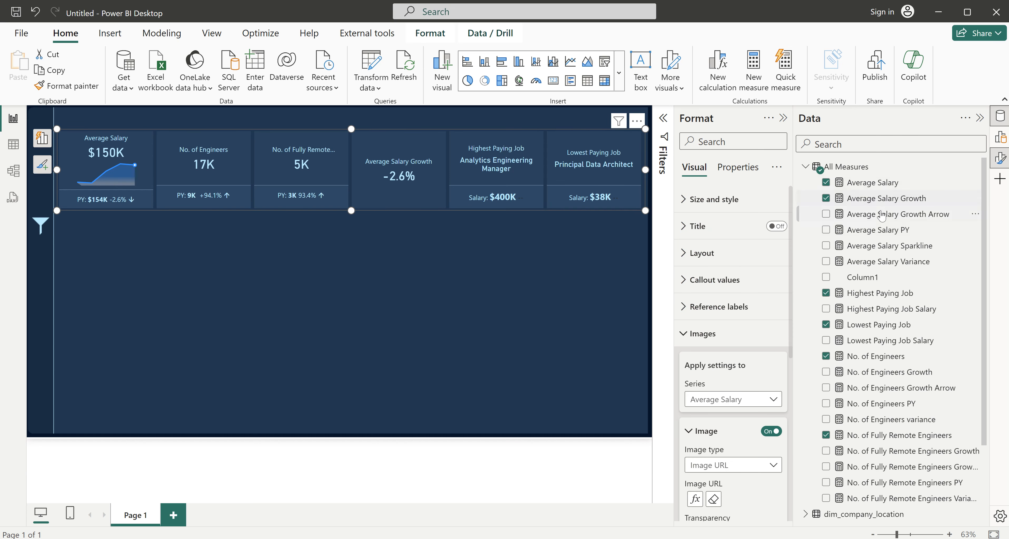
pyautogui.click(874, 246)
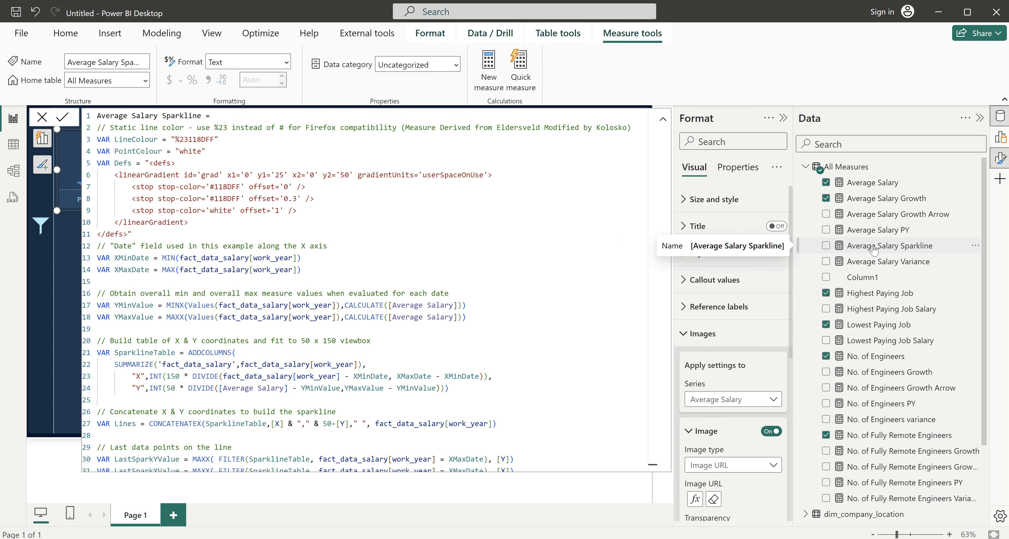
pyautogui.click(233, 196)
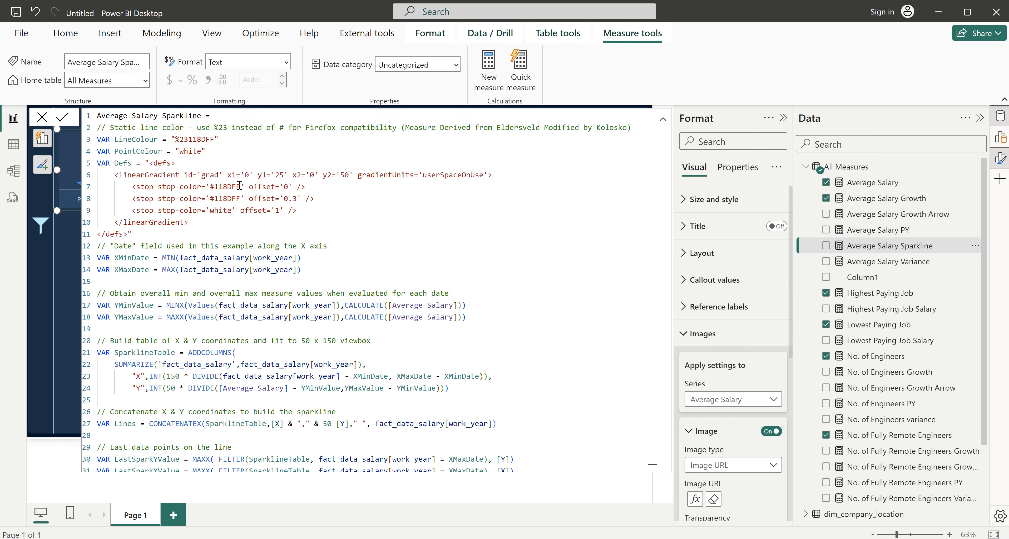
pyautogui.moveTo(240, 186); pyautogui.dragTo(215, 186)
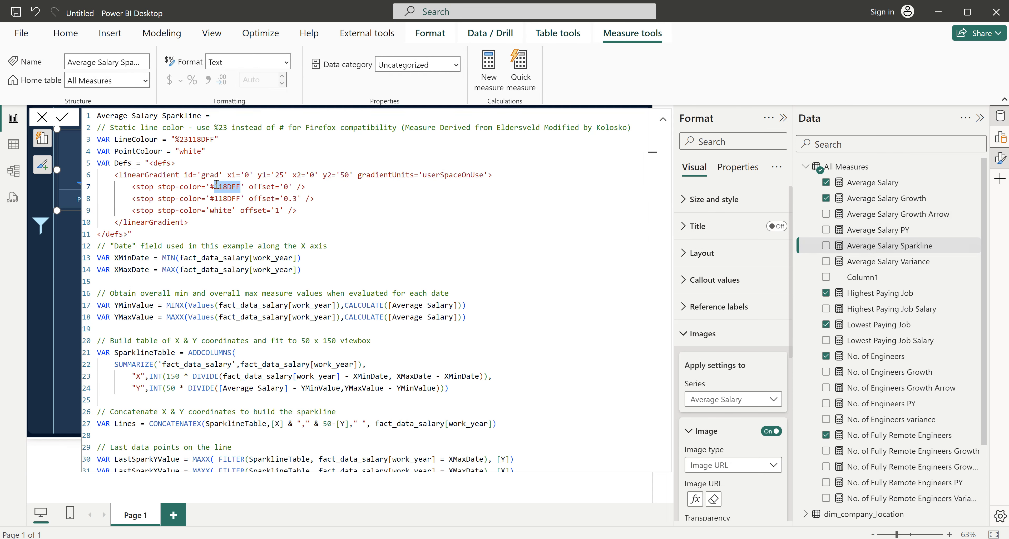
pyautogui.click(223, 196)
pyautogui.moveTo(241, 184); pyautogui.dragTo(212, 186)
pyautogui.hotkey('ctrl', 'v')
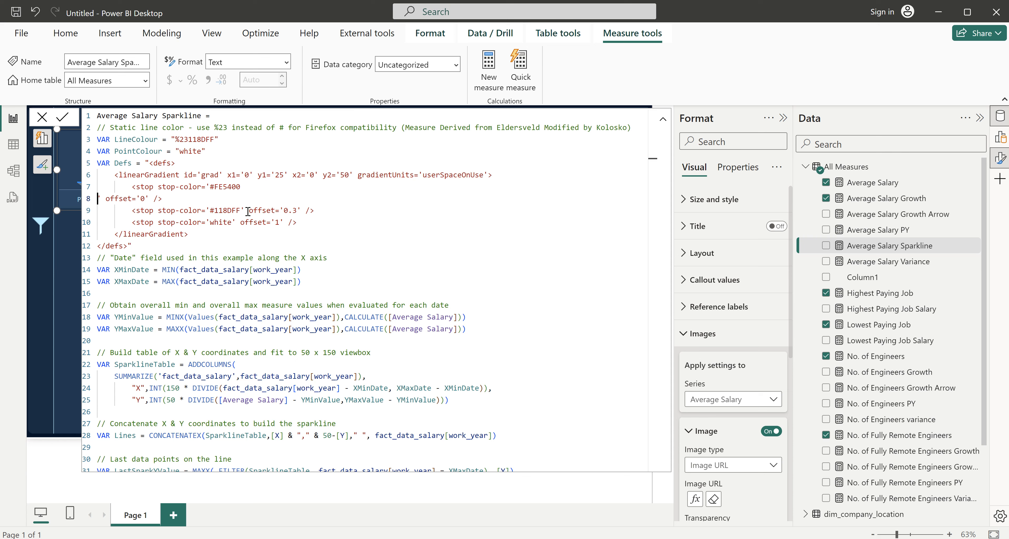
pyautogui.press('BackSpace')
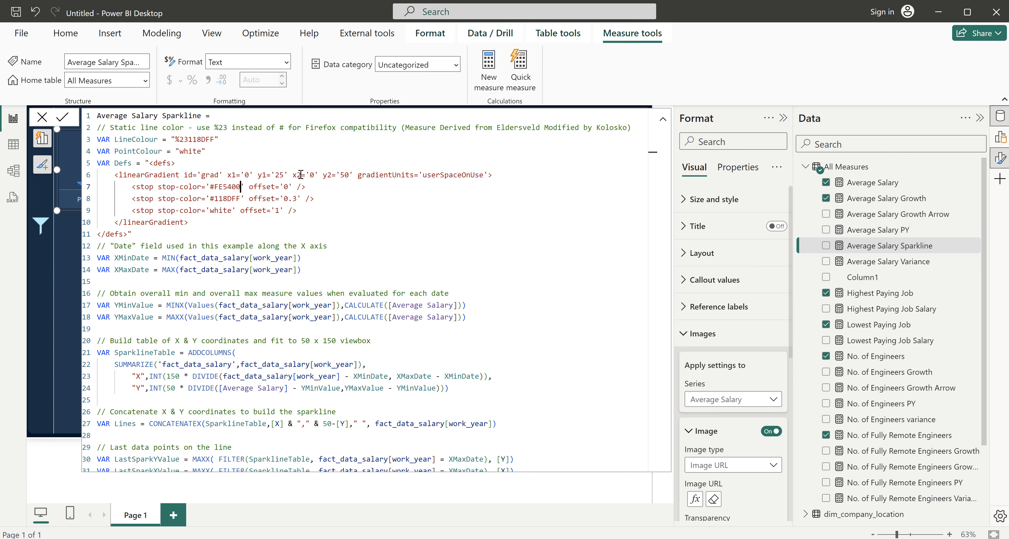
# - Set the second gradient stop colour to #FE5400 as well, commit the measure and close its editor
pyautogui.moveTo(241, 186); pyautogui.dragTo(211, 188)
pyautogui.hotkey('ctrl', 'c')
pyautogui.moveTo(241, 198); pyautogui.dragTo(211, 200)
pyautogui.hotkey('ctrl', 'v')
pyautogui.click(67, 162)
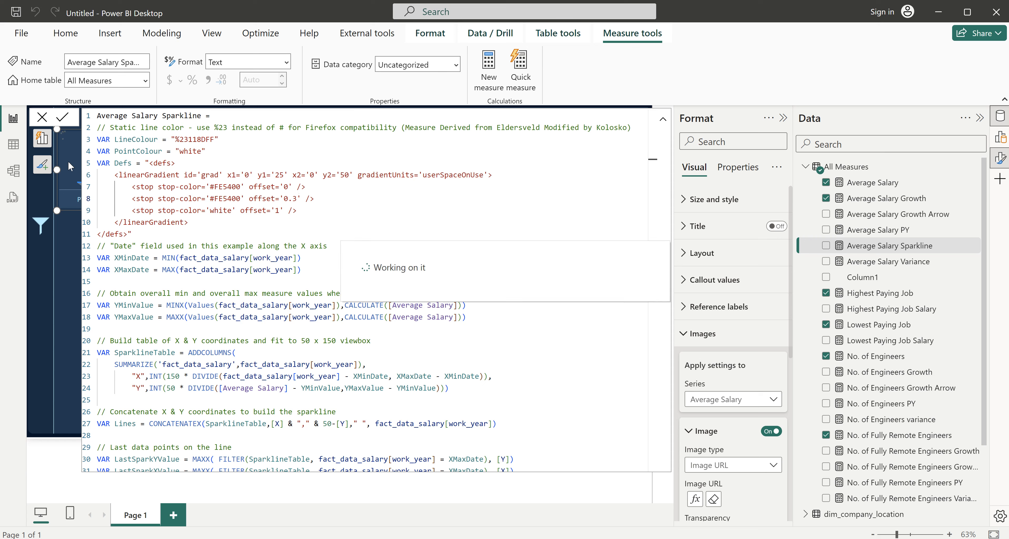
pyautogui.click(42, 117)
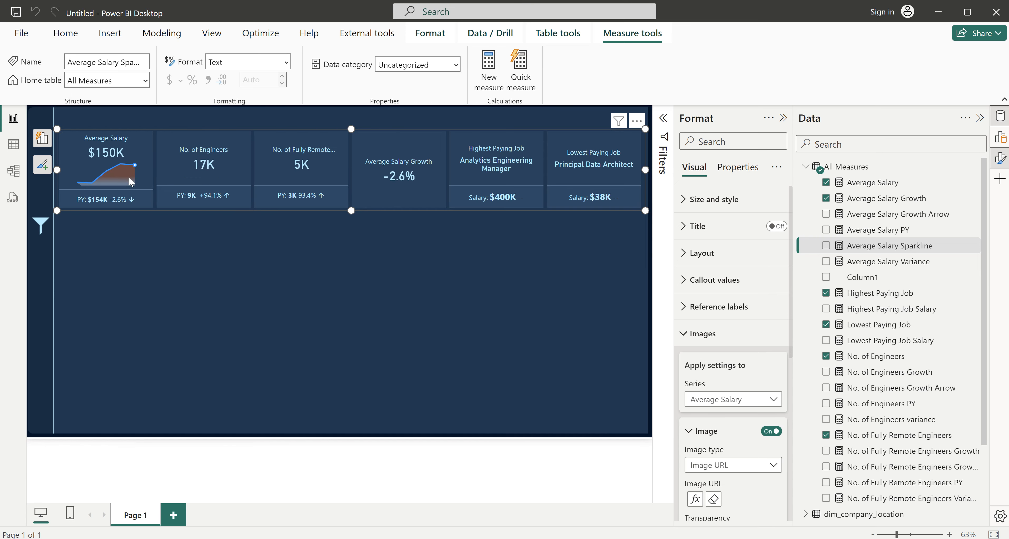
# - Set LineColour in the Average Salary Sparkline measure to %23FE5400, commit the formula and close its editor
pyautogui.click(900, 264)
pyautogui.click(906, 248)
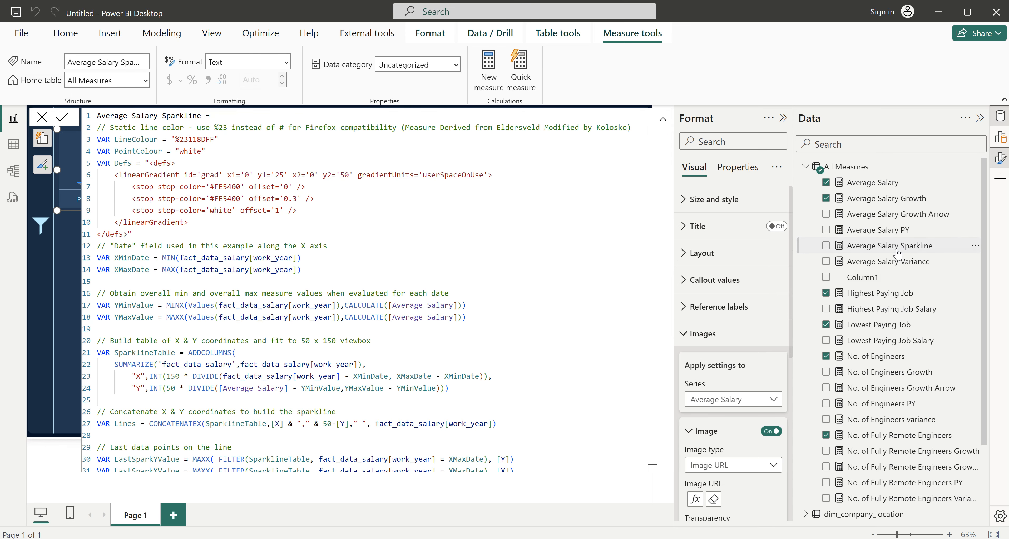
pyautogui.moveTo(214, 139); pyautogui.dragTo(189, 138)
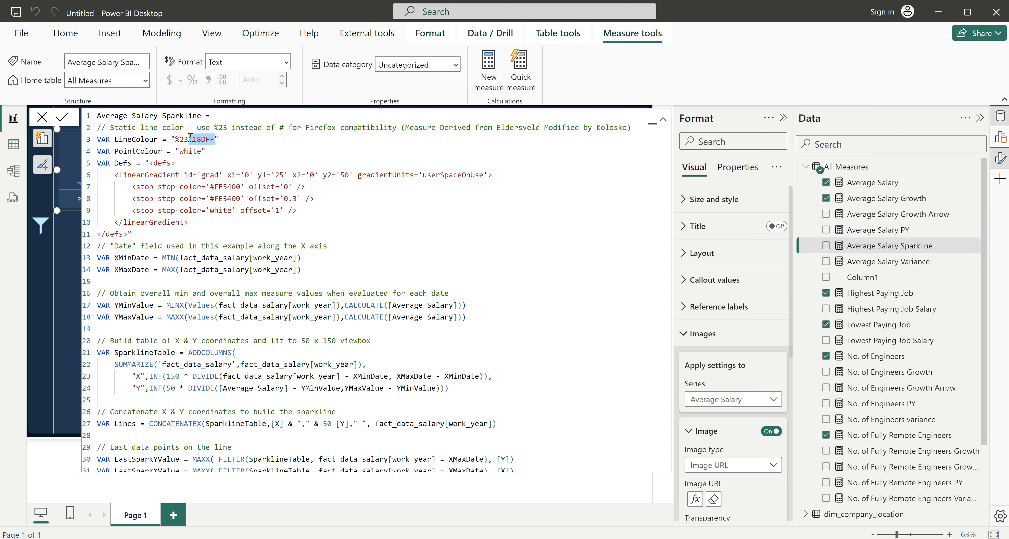
pyautogui.click(189, 138)
pyautogui.moveTo(188, 139); pyautogui.dragTo(176, 139)
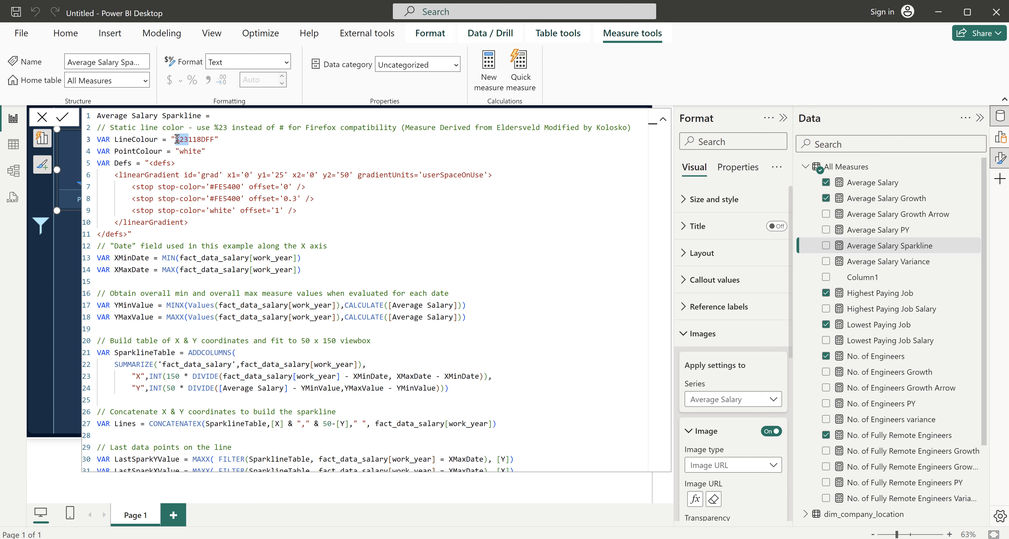
pyautogui.doubleClick(214, 138)
pyautogui.moveTo(214, 139); pyautogui.dragTo(189, 140)
pyautogui.hotkey('ctrl', 'v')
pyautogui.click(192, 140)
pyautogui.press('BackSpace')
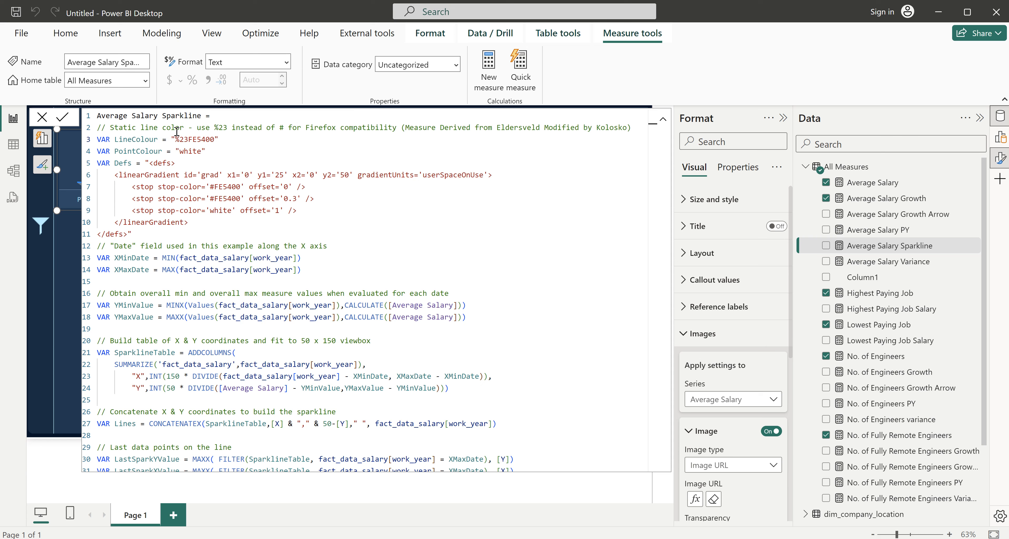
pyautogui.press('Return')
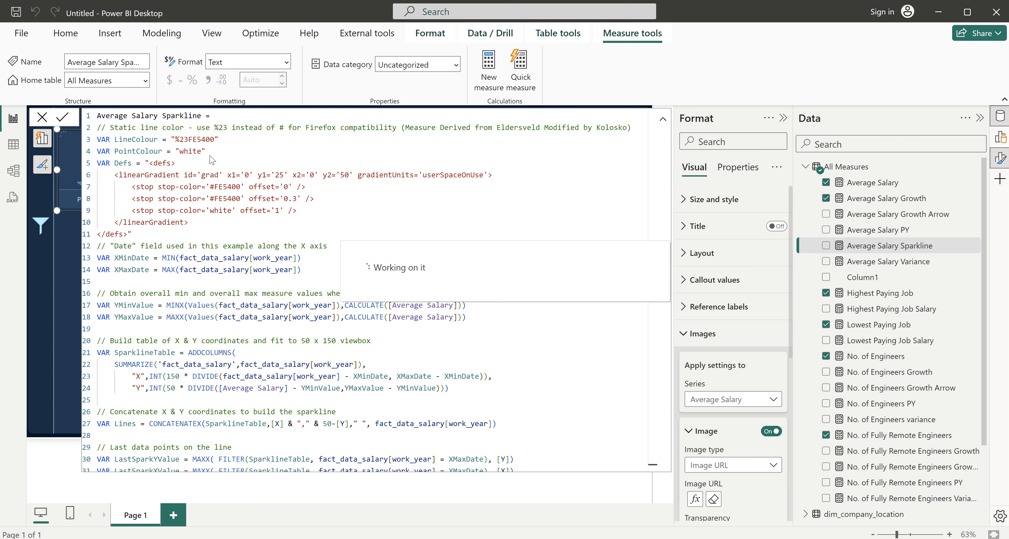
pyautogui.click(41, 119)
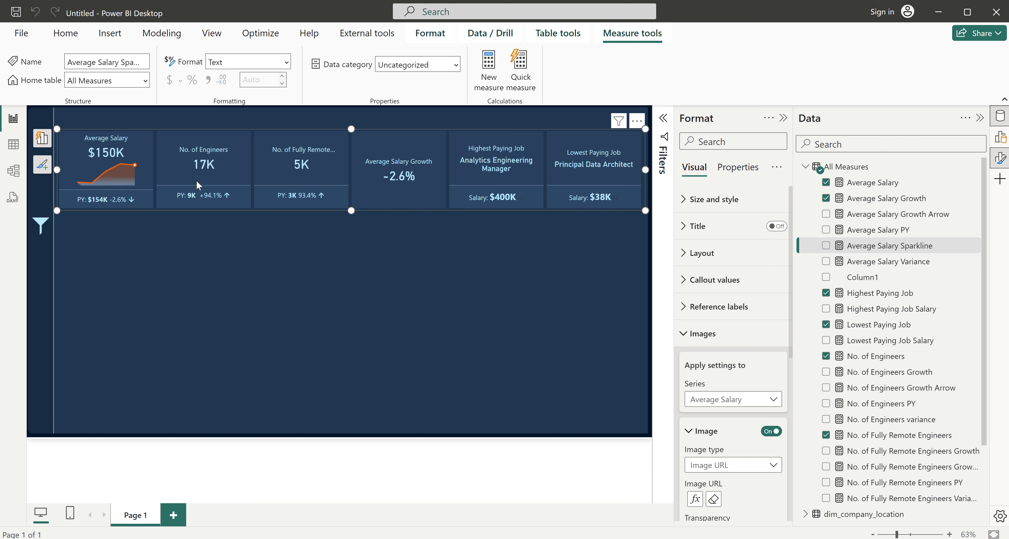
# - Copy the entire Average Salary Sparkline formula and paste it into a new measure
pyautogui.click(913, 263)
pyautogui.click(913, 252)
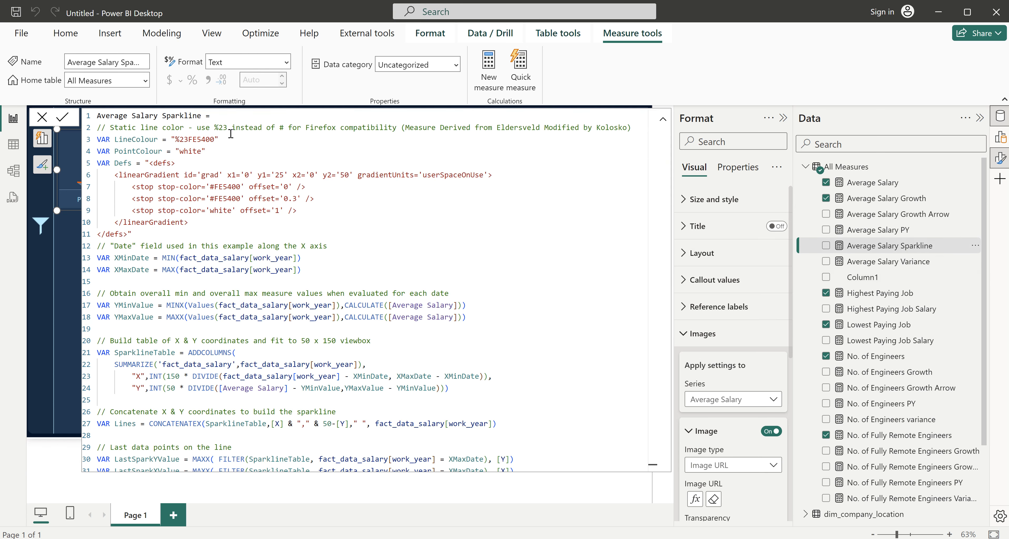
pyautogui.click(254, 159)
pyautogui.hotkey('ctrl', 'a')
pyautogui.hotkey('ctrl', 'c')
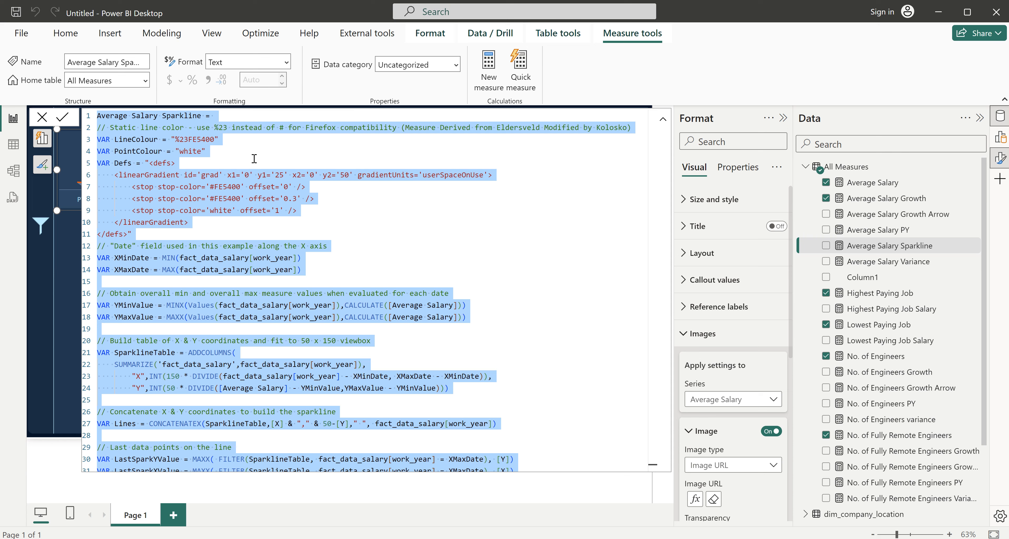
pyautogui.click(489, 66)
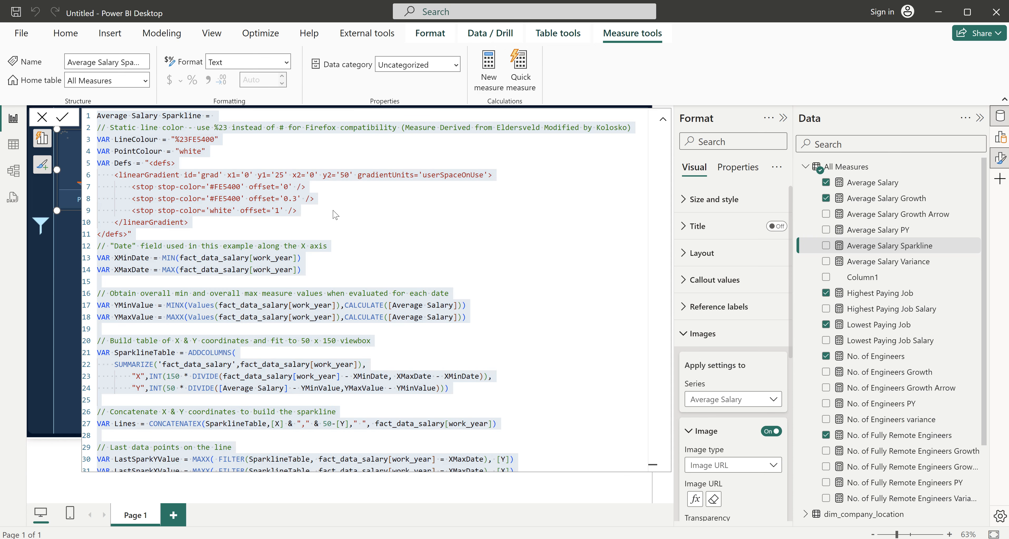
pyautogui.hotkey('ctrl', 'v')
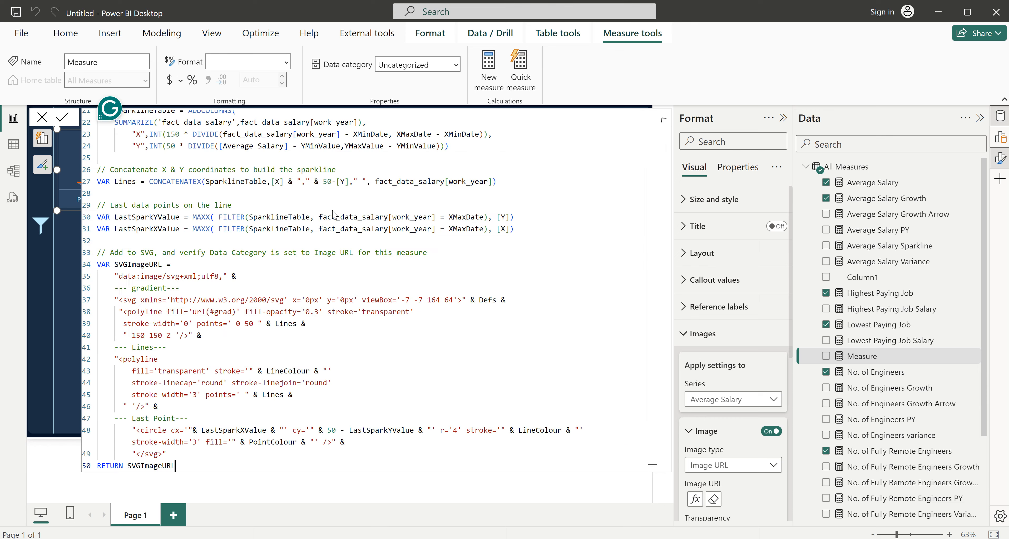
# - Replace every Average Salary occurrence in the new measure, including its name, with No. of Engineers and commit the formula
pyautogui.scroll(10, 416, 308)
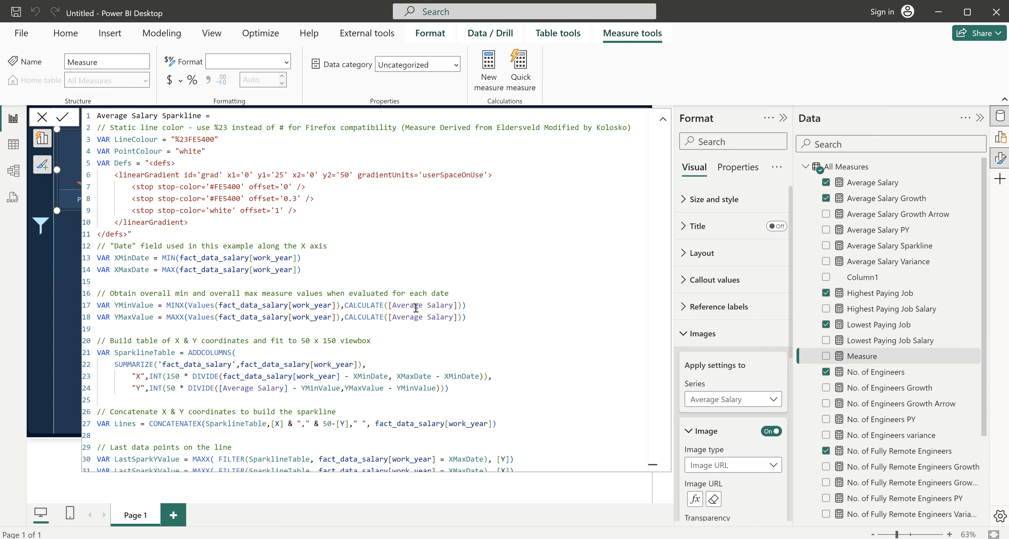
pyautogui.click(453, 305)
pyautogui.moveTo(454, 305); pyautogui.dragTo(393, 305)
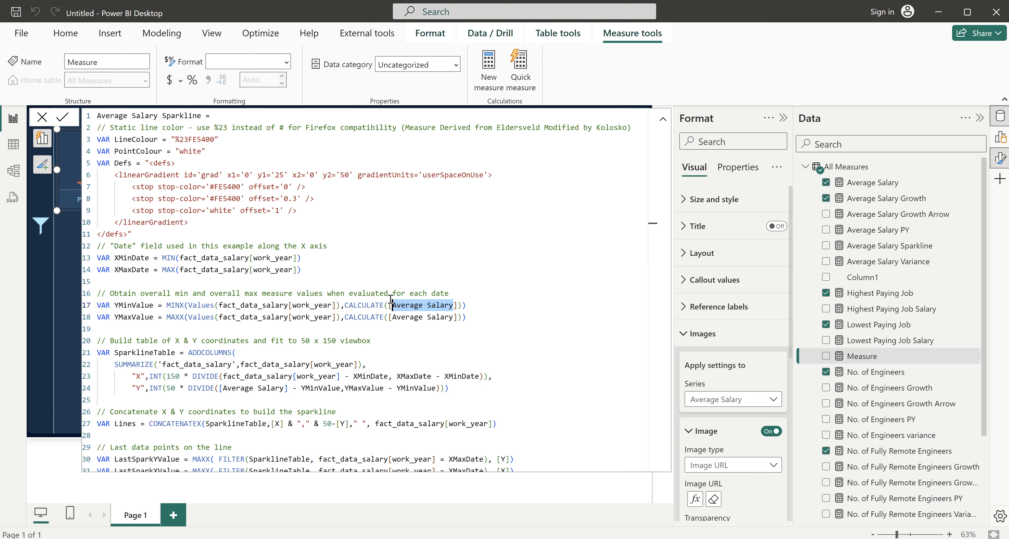
pyautogui.hotkey('ctrl', 'f')
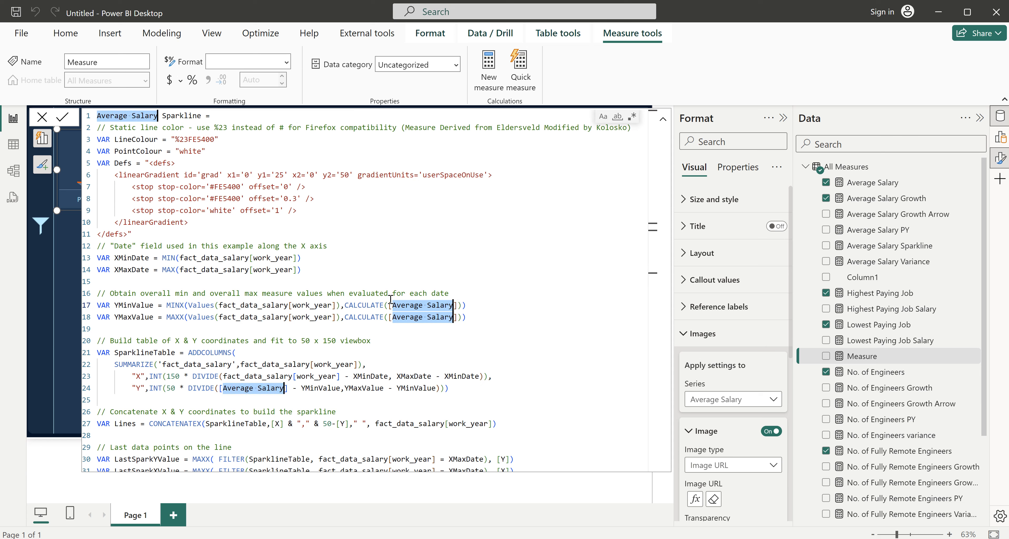
pyautogui.hotkey('ctrl', 'shift', 'l')
pyautogui.write('No. ')
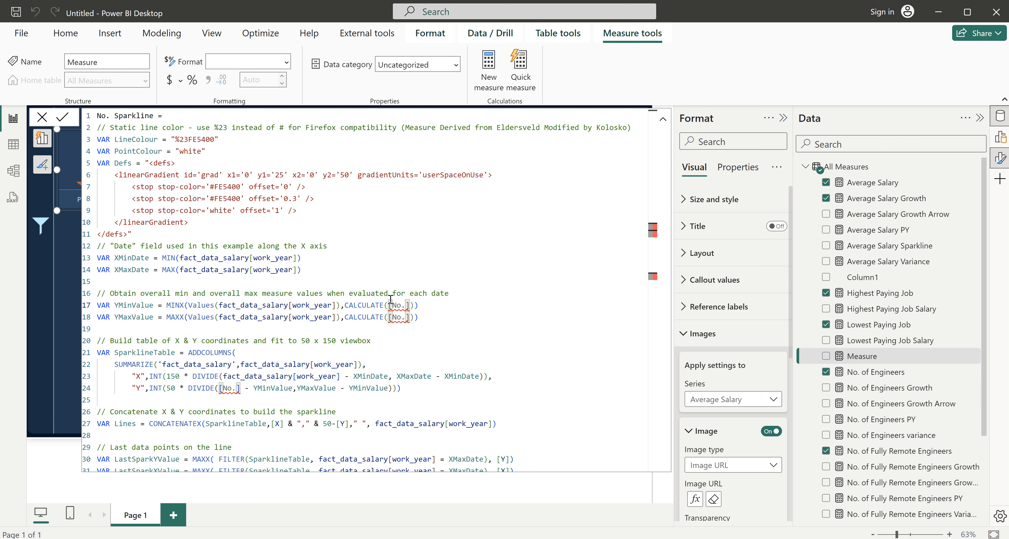
pyautogui.write('of E')
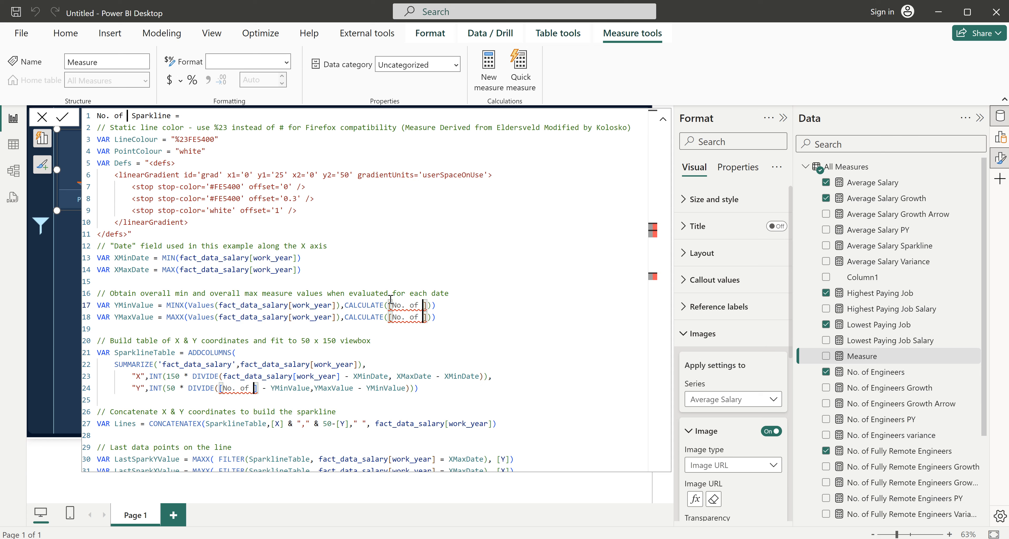
pyautogui.write('nginee')
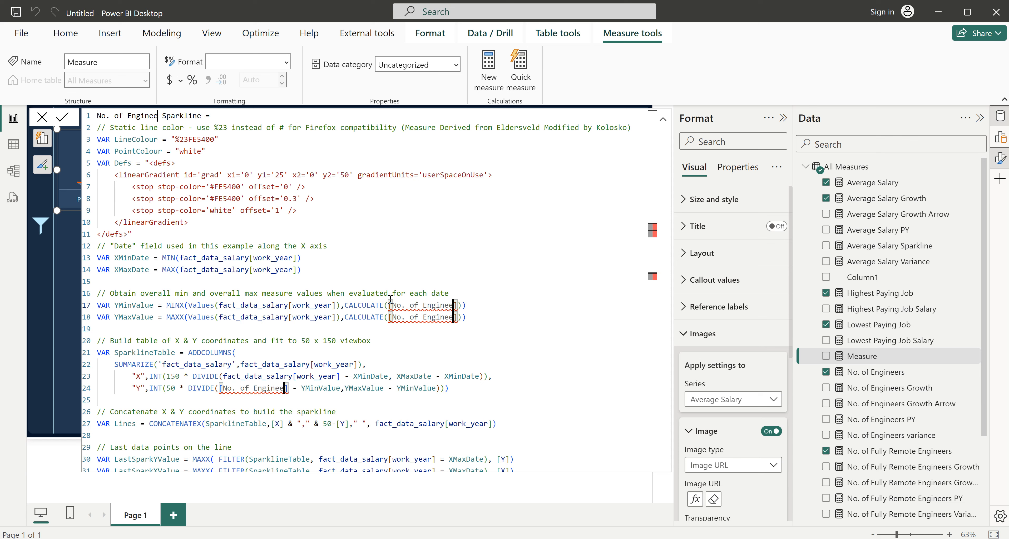
pyautogui.write('rs')
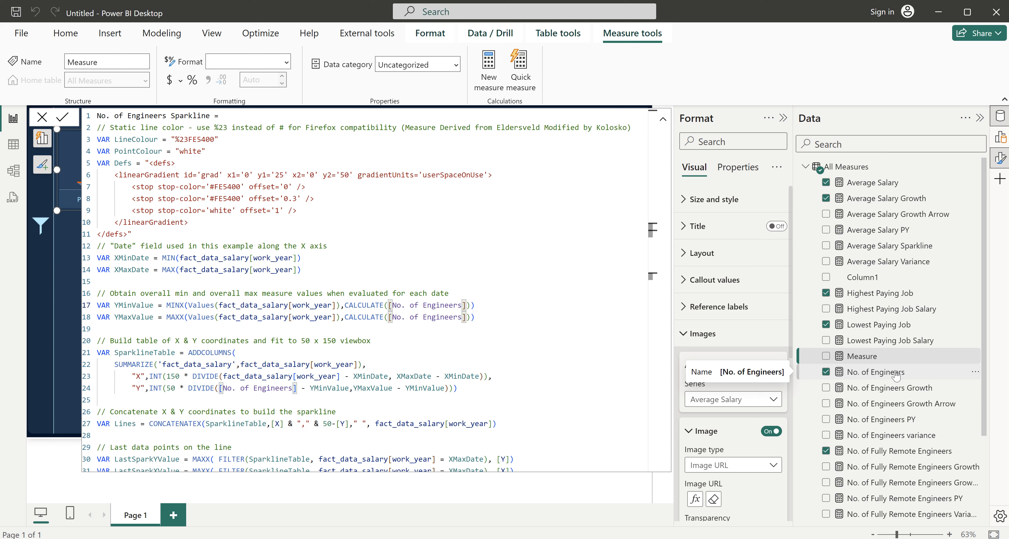
pyautogui.click(401, 348)
pyautogui.press('Return')
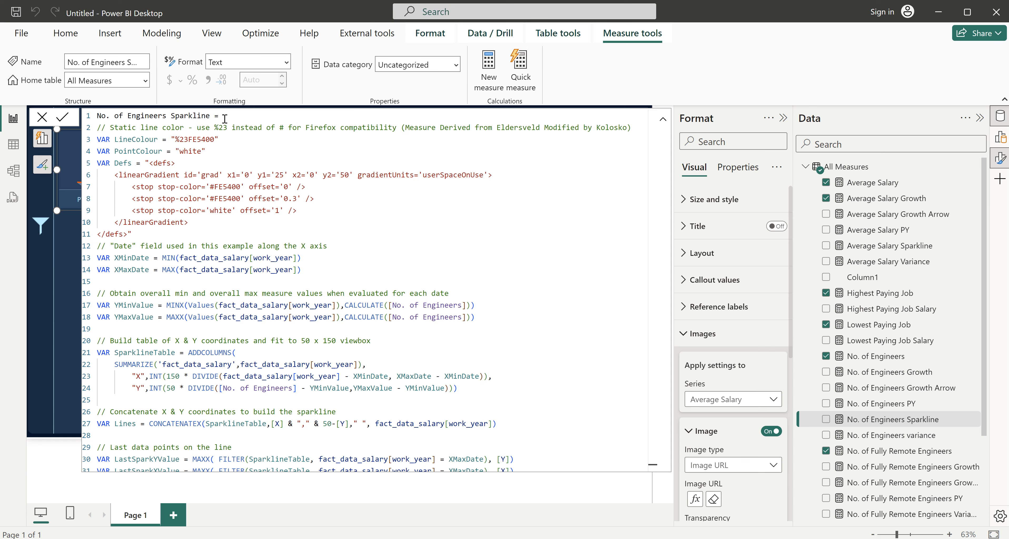
# - Create another new measure and paste the copied Average Salary Sparkline formula into it
pyautogui.click(492, 66)
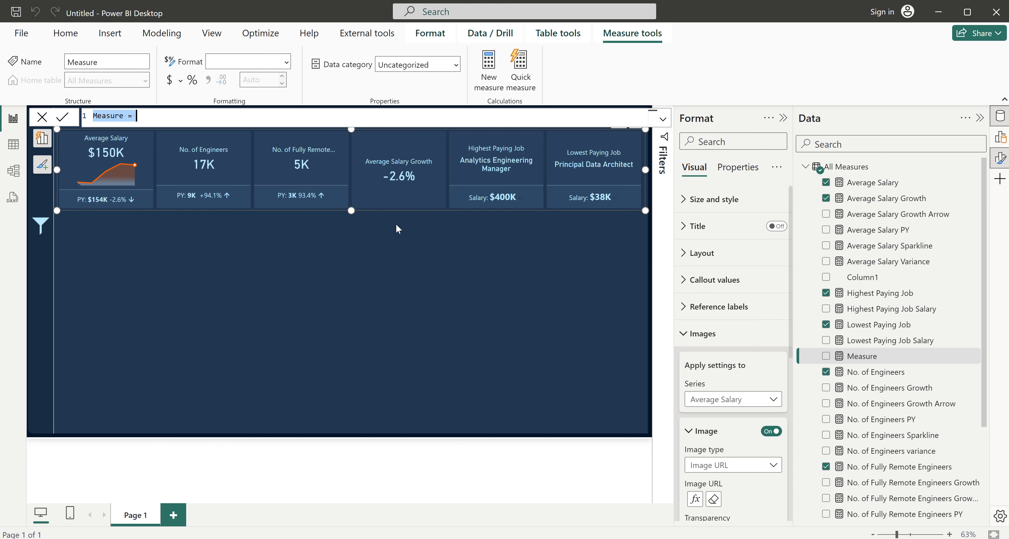
pyautogui.hotkey('ctrl', 'v')
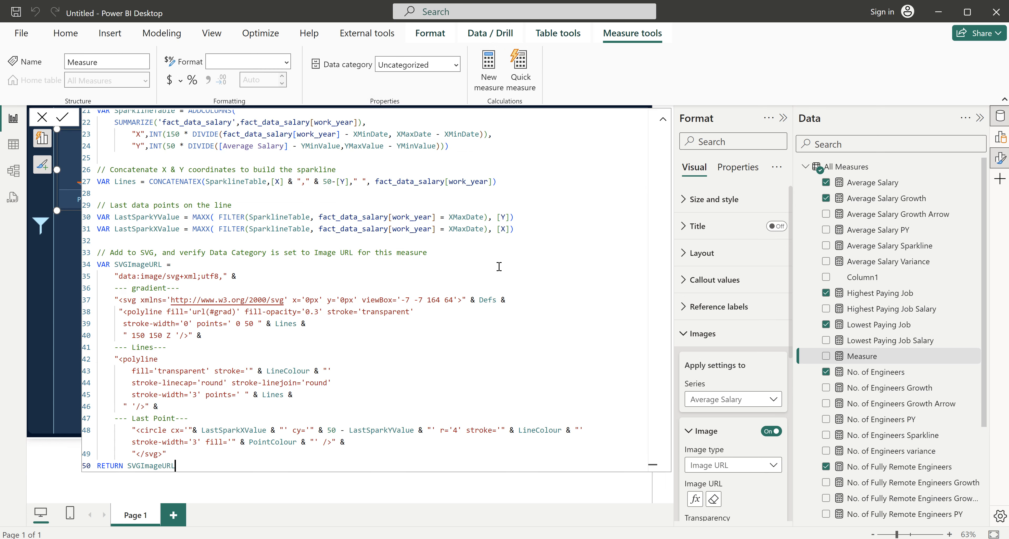
pyautogui.scroll(7, 496, 255)
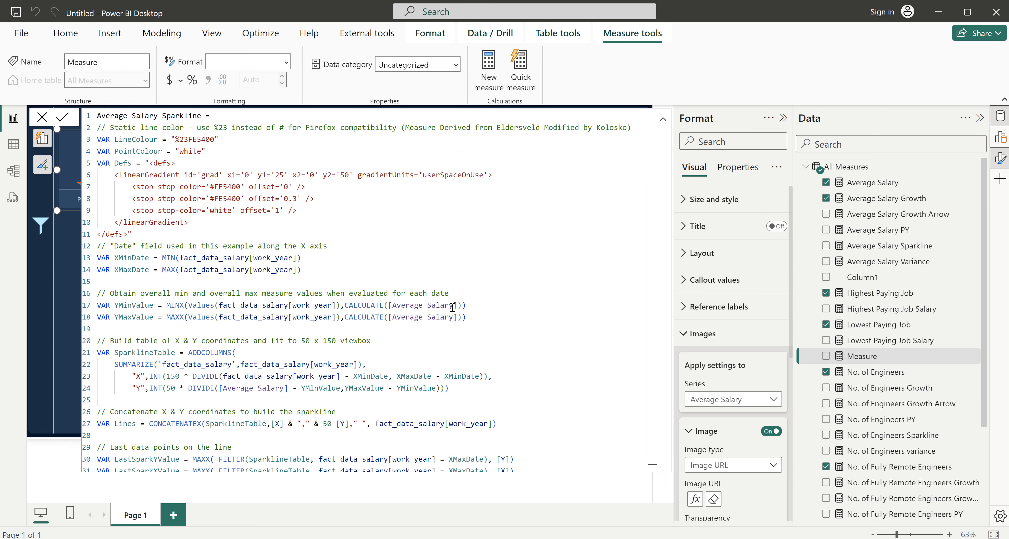
pyautogui.moveTo(453, 306); pyautogui.dragTo(393, 306)
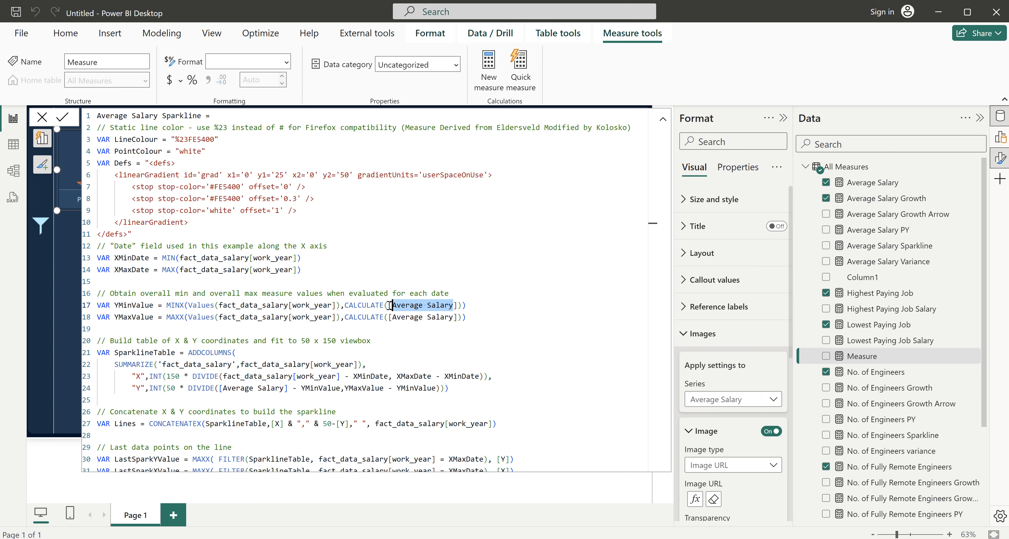
pyautogui.write('No. of ')
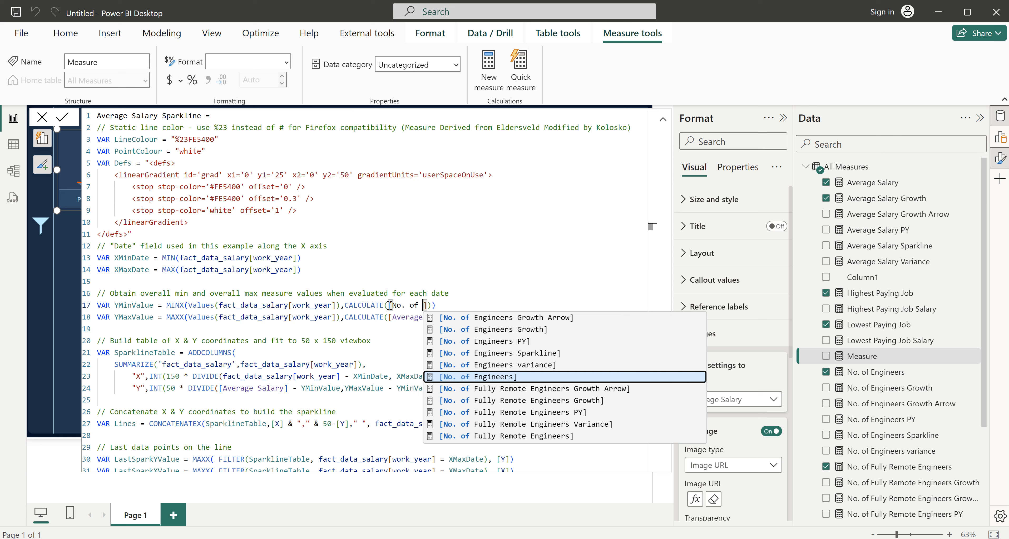
pyautogui.write('Full')
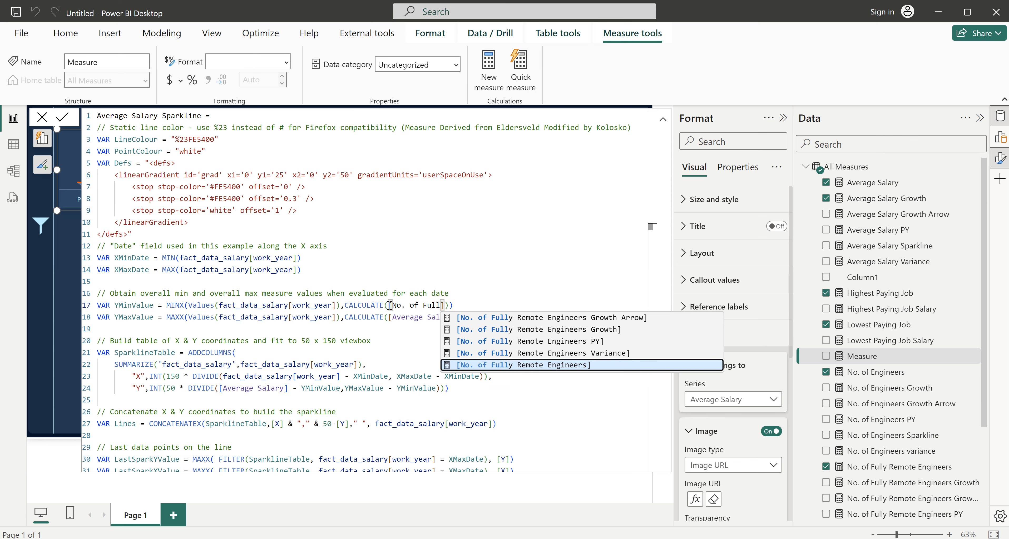
pyautogui.hotkey('ctrl', 'z')
pyautogui.hotkey('ctrl', 'z')
pyautogui.hotkey('ctrl', 'z')
pyautogui.hotkey('ctrl', 'z')
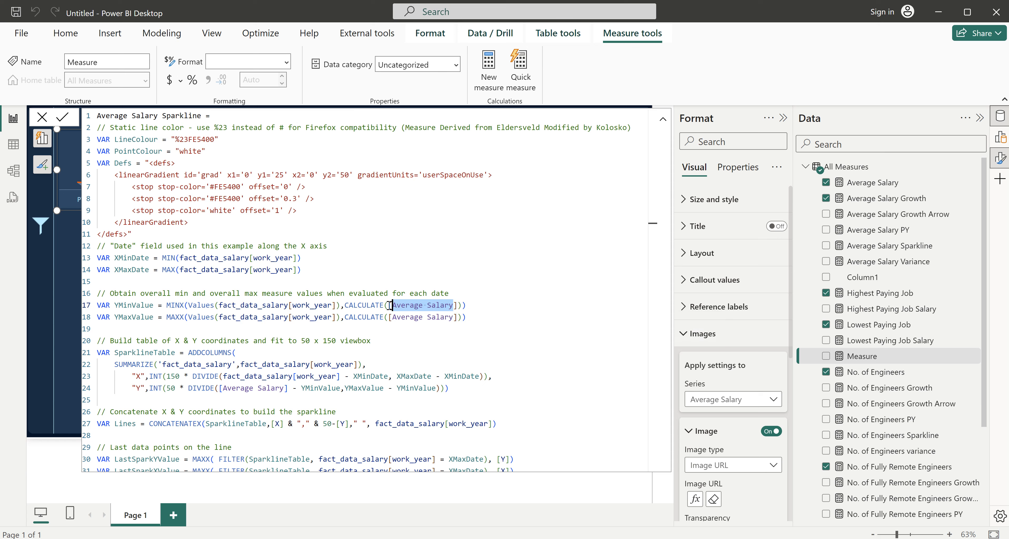
# - Replace every Average Salary occurrence in the new measure, including its name, with No. of Fully Remote Engineers and commit the formula
pyautogui.hotkey('ctrl', 'shift', 'l')
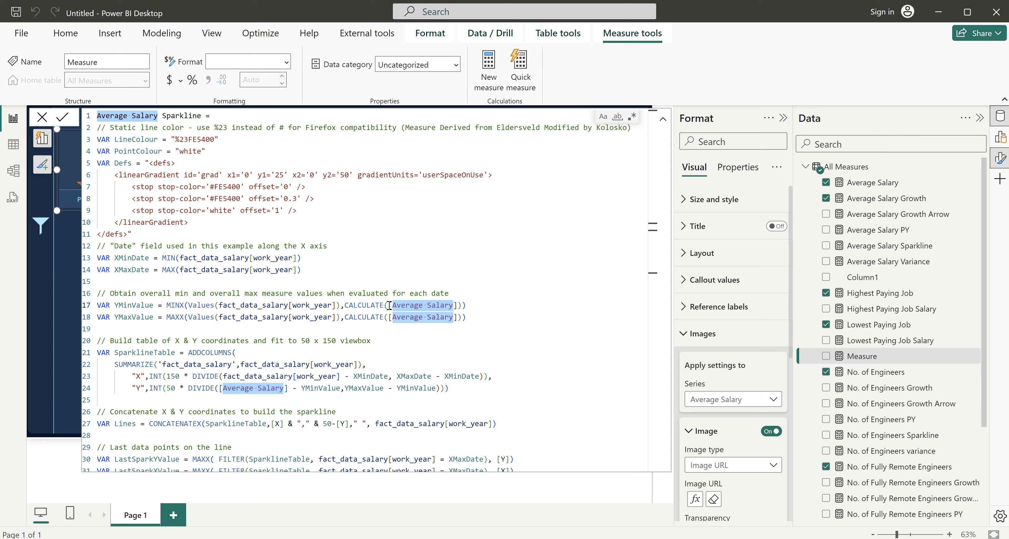
pyautogui.write('No. of F')
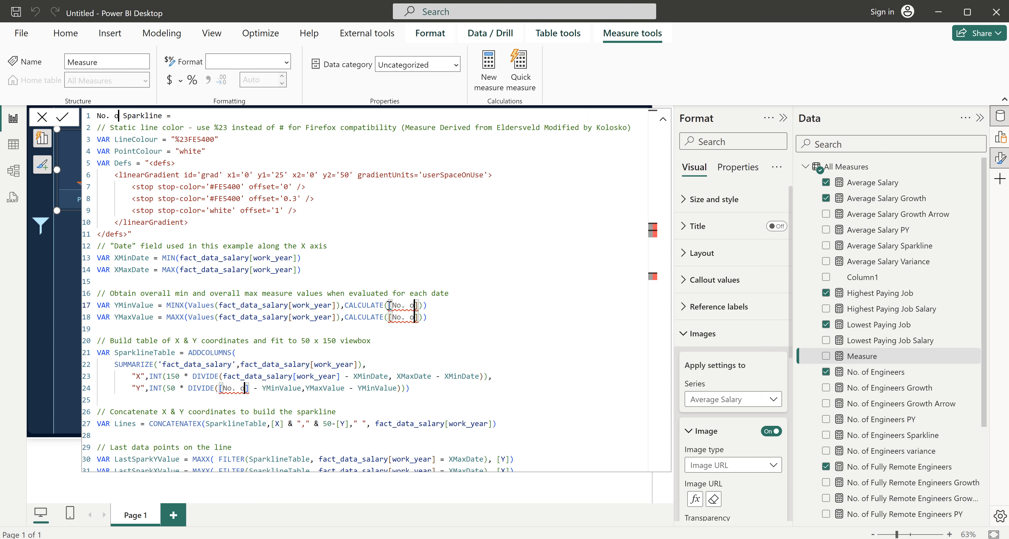
pyautogui.write('ully ')
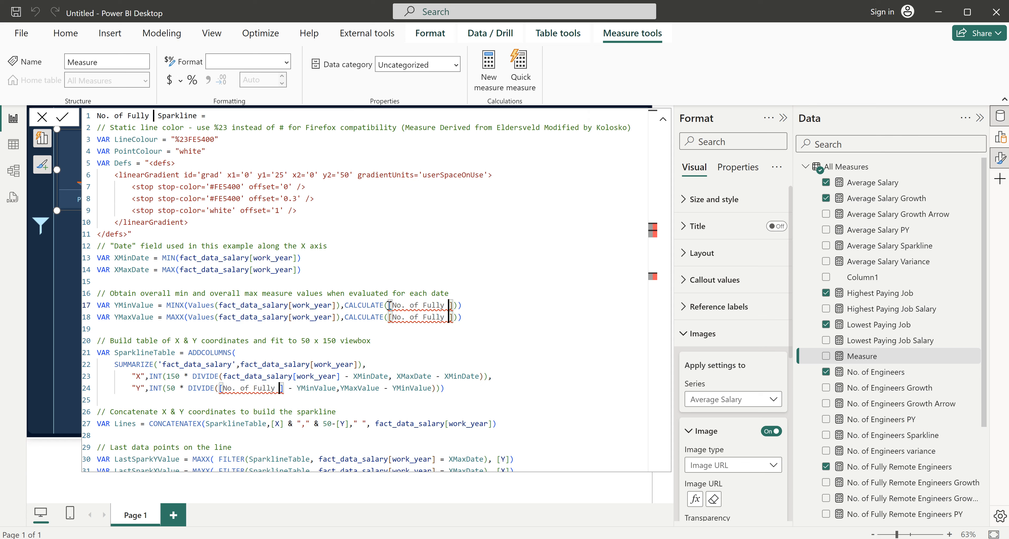
pyautogui.write('Remote')
pyautogui.write(' Eng')
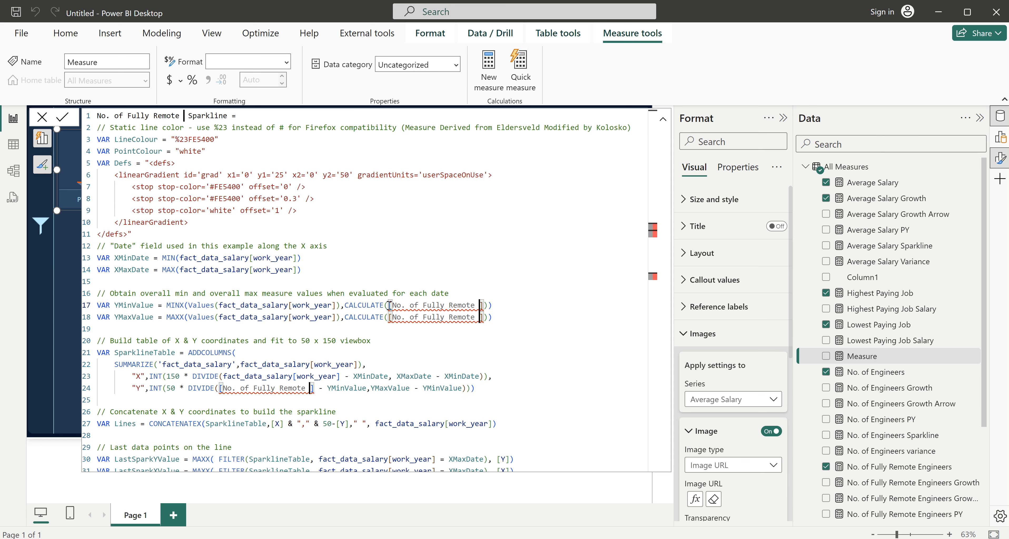
pyautogui.write('ineers')
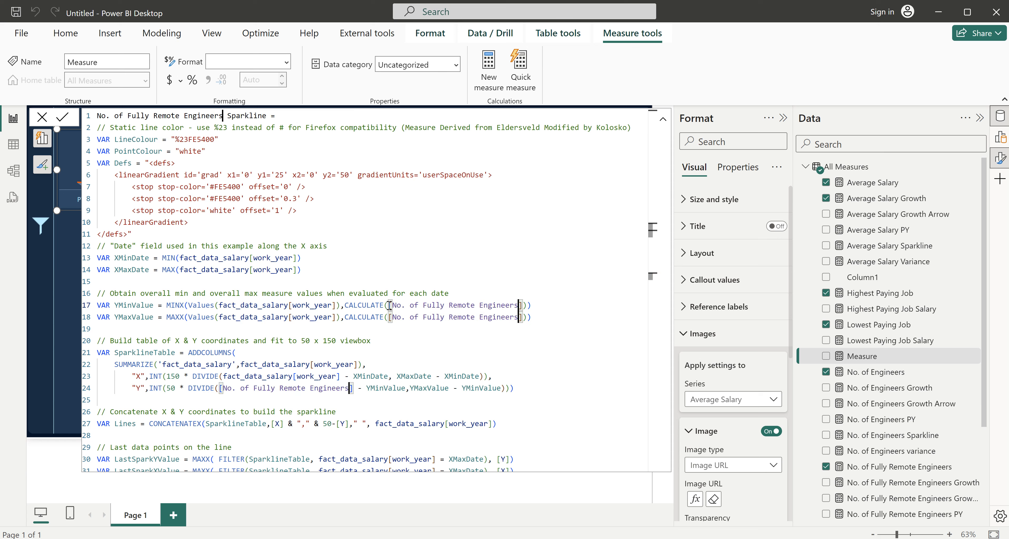
pyautogui.press('Escape')
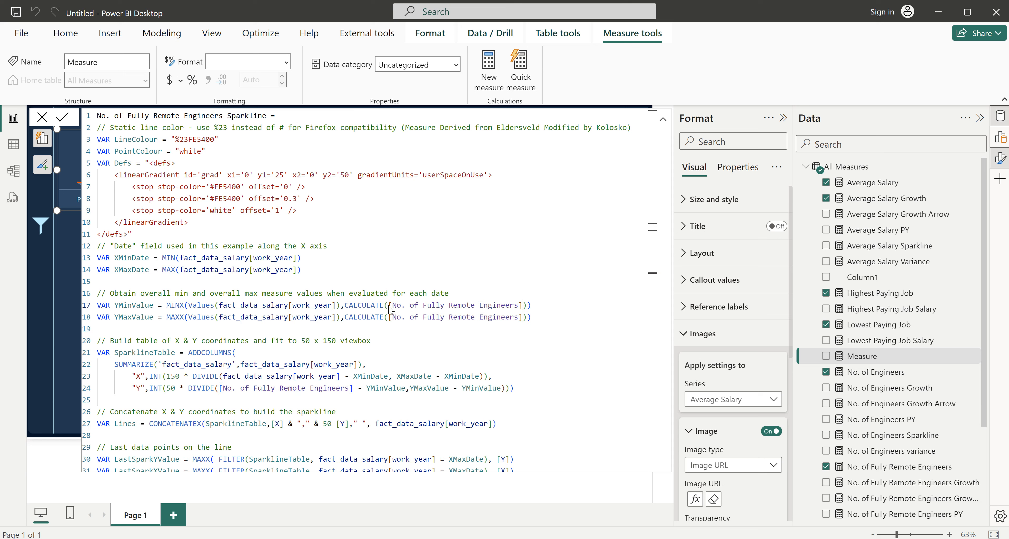
pyautogui.press('Return')
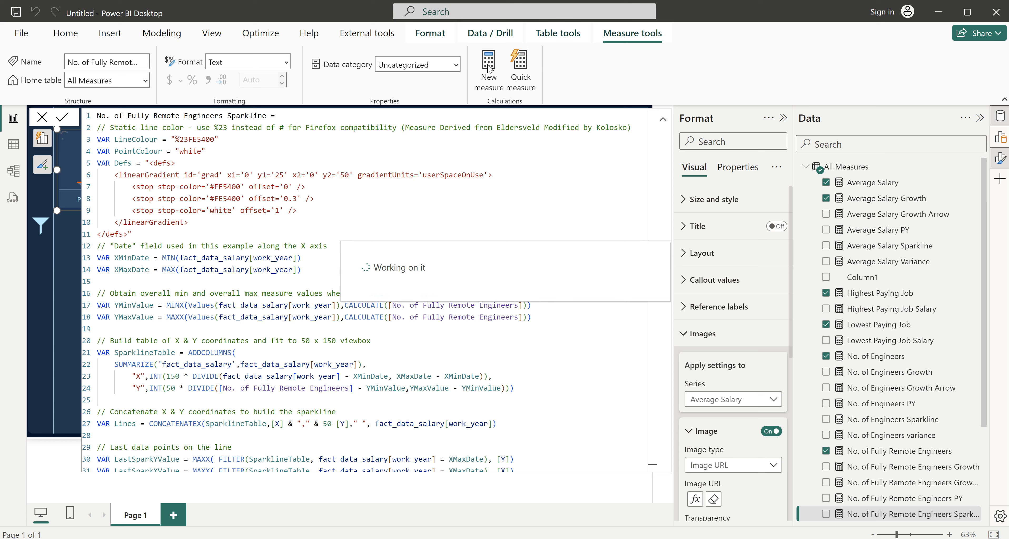
# - Create one more measure after the No. of Fully Remote Engineers Sparkline and paste the Average Salary Sparkline formula into it
pyautogui.click(489, 69)
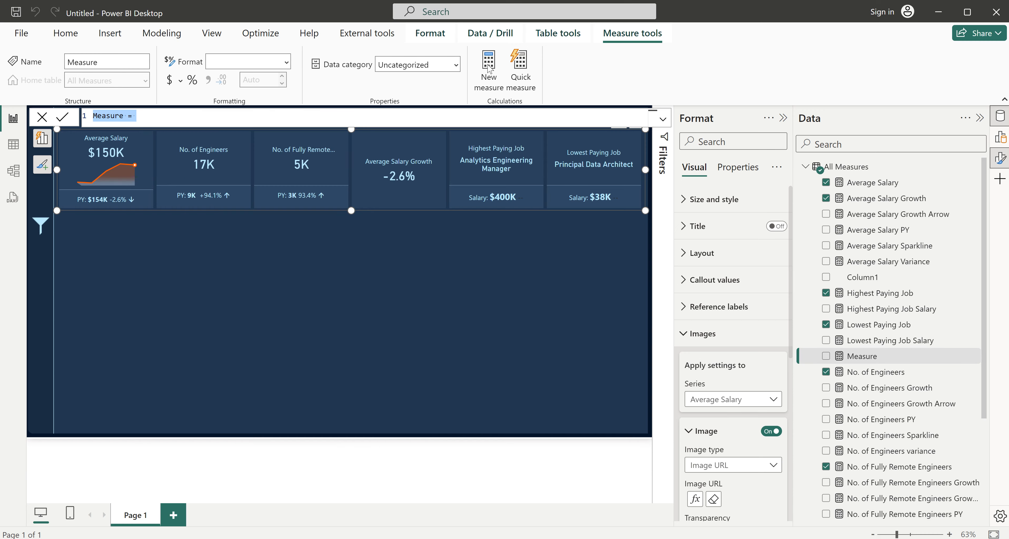
pyautogui.hotkey('ctrl', 'v')
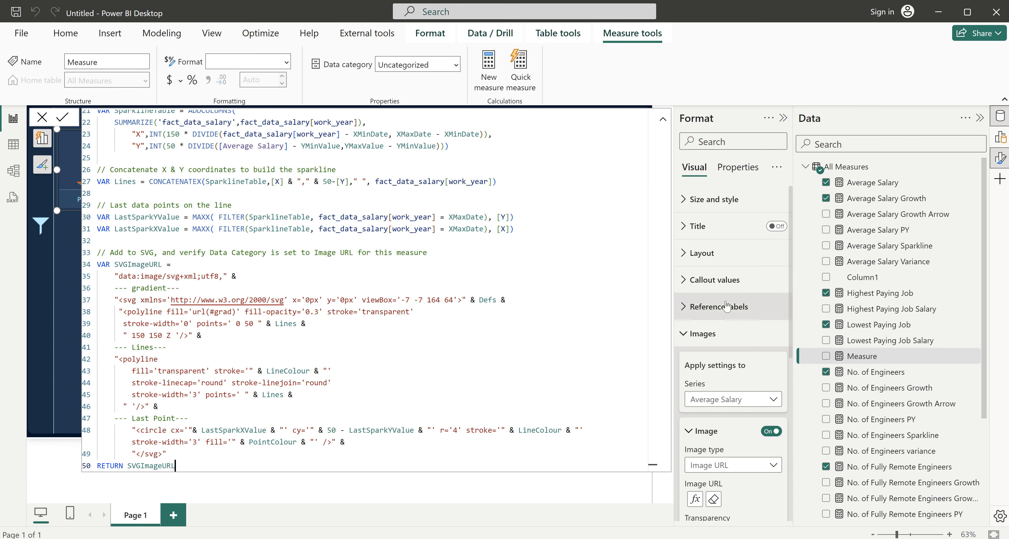
pyautogui.scroll(3, 465, 267)
pyautogui.scroll(4, 465, 267)
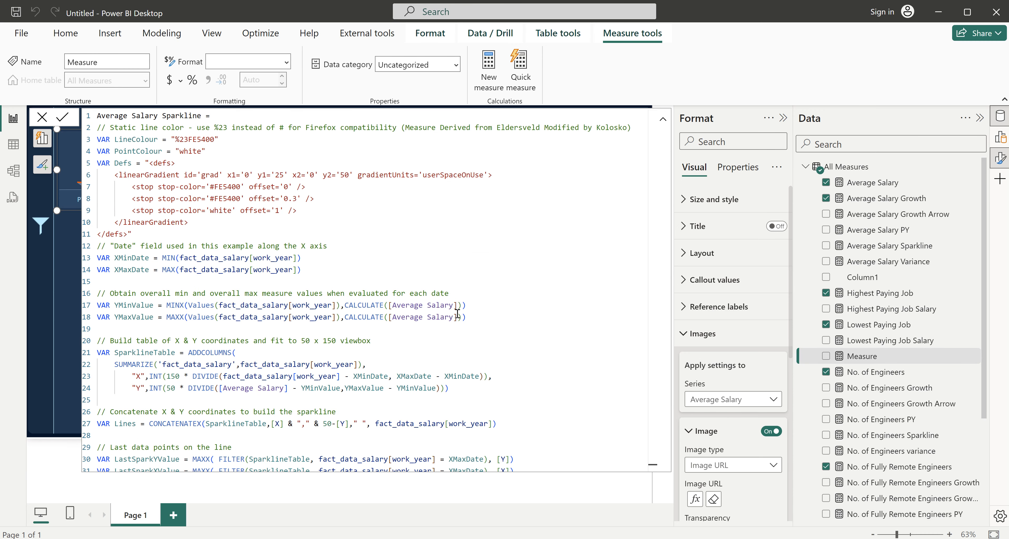
# - Replace every Average Salary occurrence, including in the measure name, with Average Salary Growth, commit the formula and close its editor
pyautogui.moveTo(453, 316); pyautogui.dragTo(392, 317)
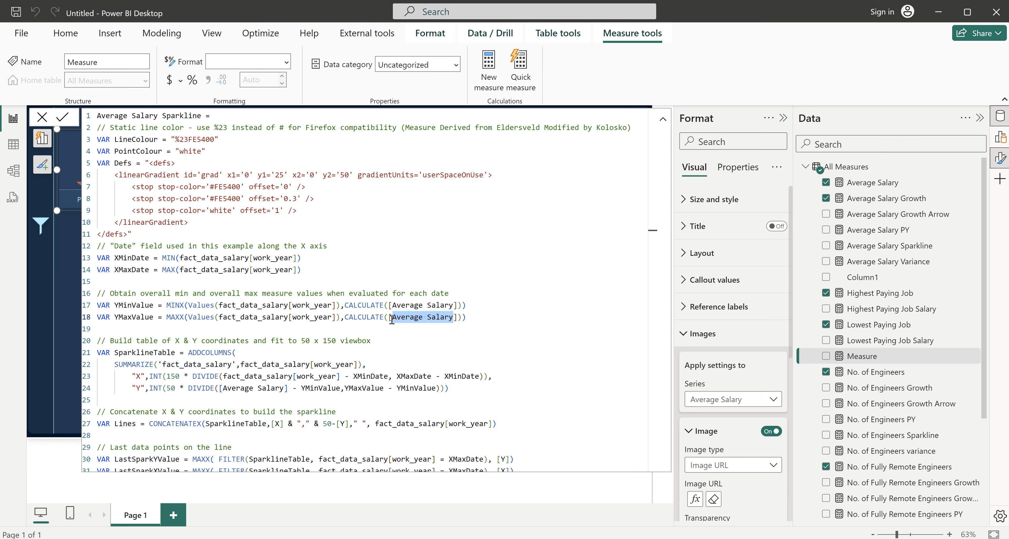
pyautogui.hotkey('ctrl', 'shift', 'l')
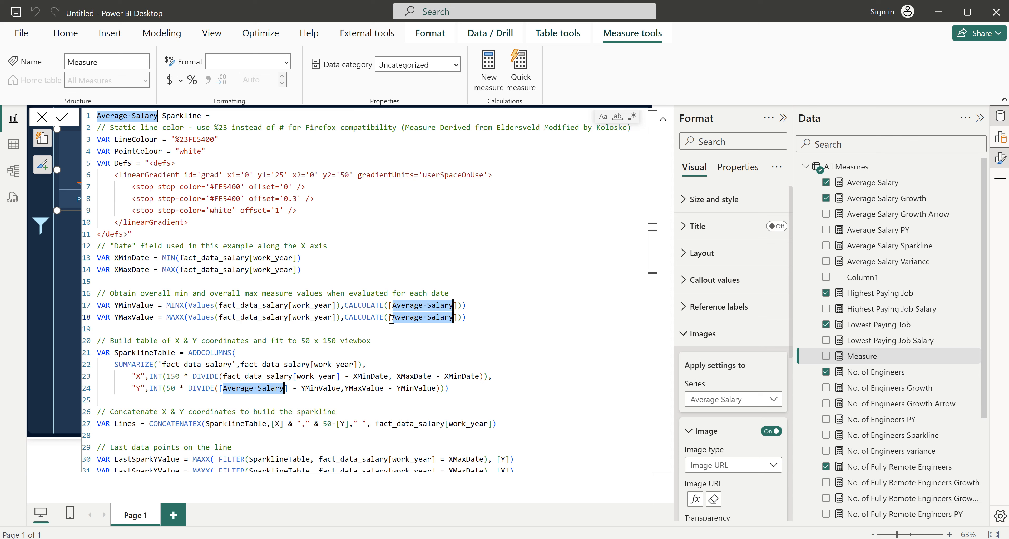
pyautogui.write('Average')
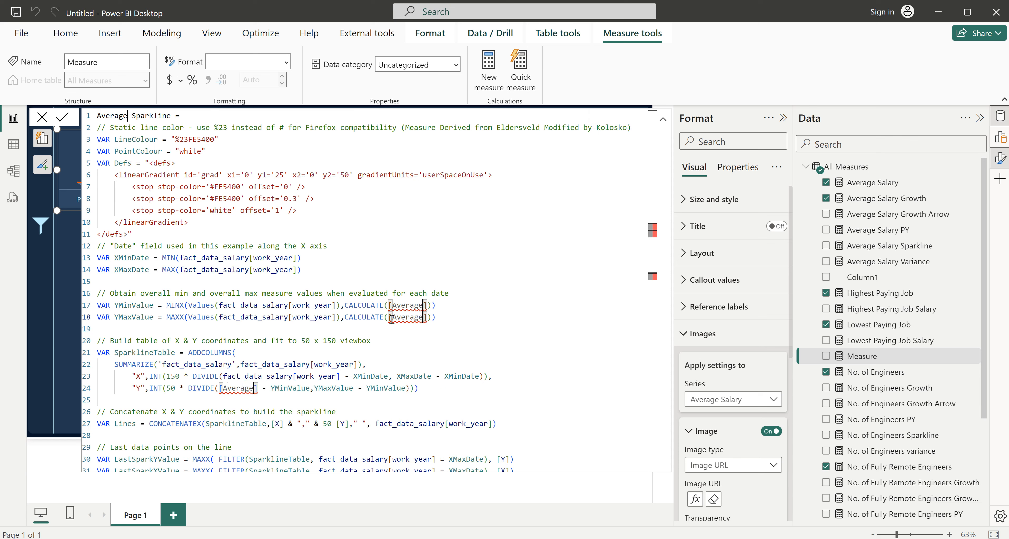
pyautogui.write(' Salary')
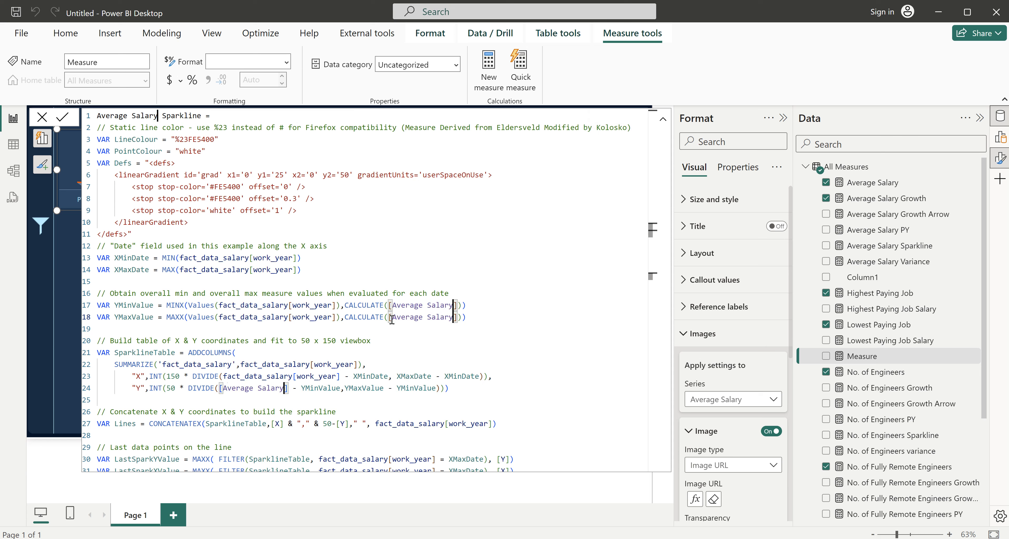
pyautogui.write(' Growt')
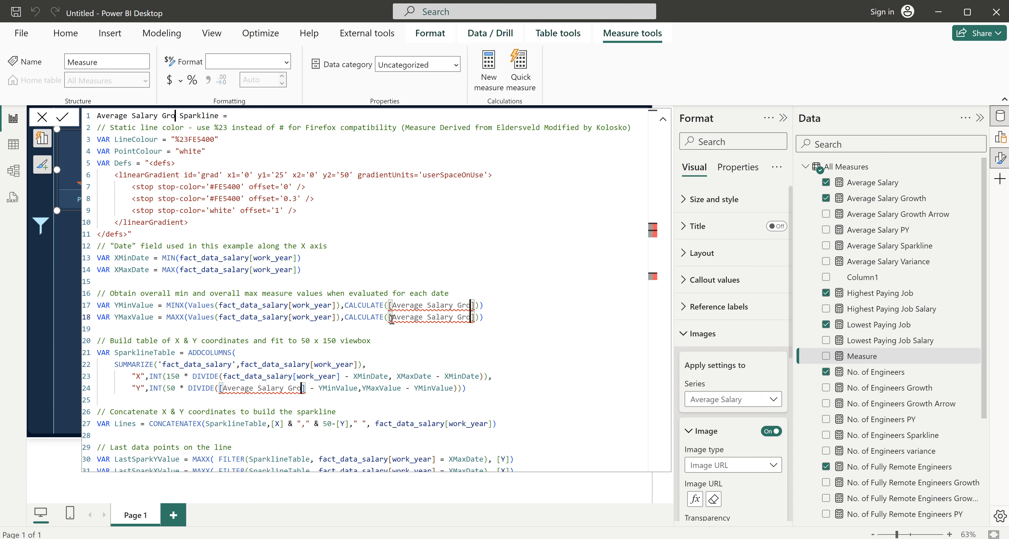
pyautogui.write('h')
pyautogui.press('Escape')
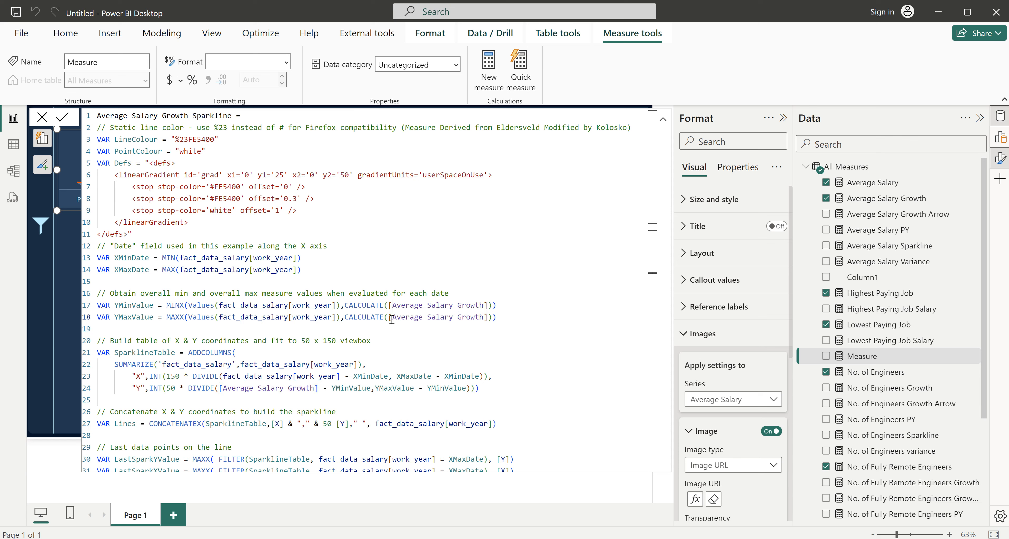
pyautogui.press('Return')
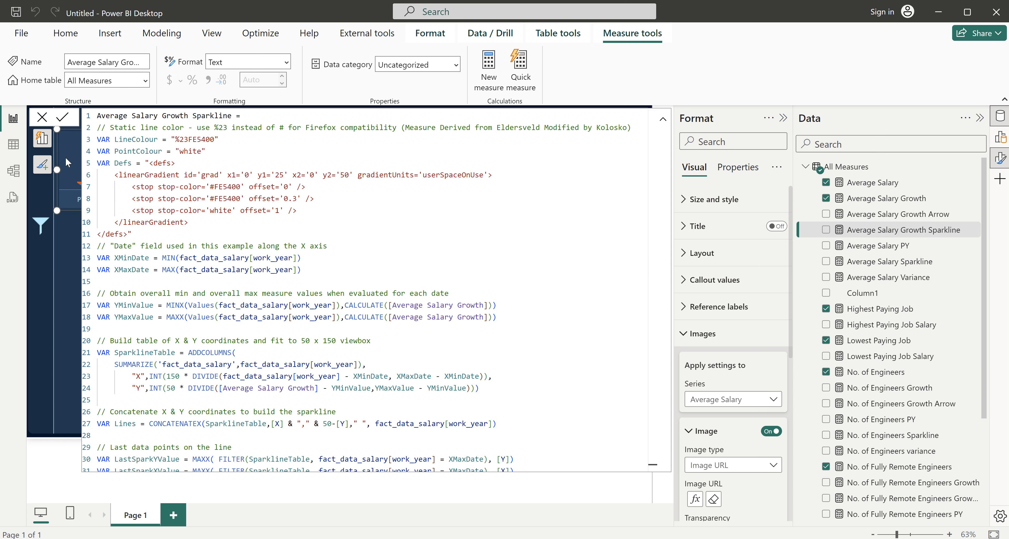
pyautogui.click(42, 118)
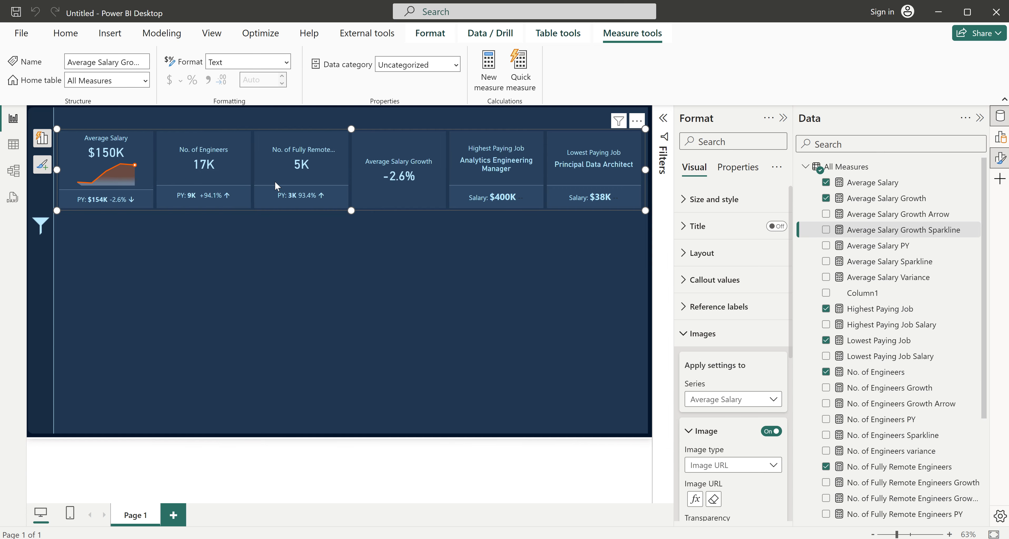
pyautogui.click(712, 338)
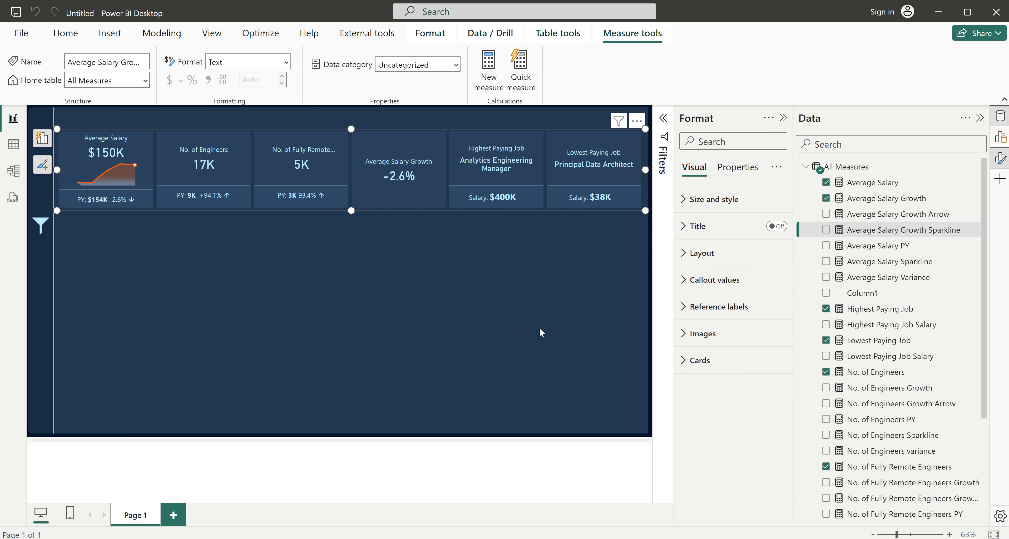
pyautogui.click(516, 307)
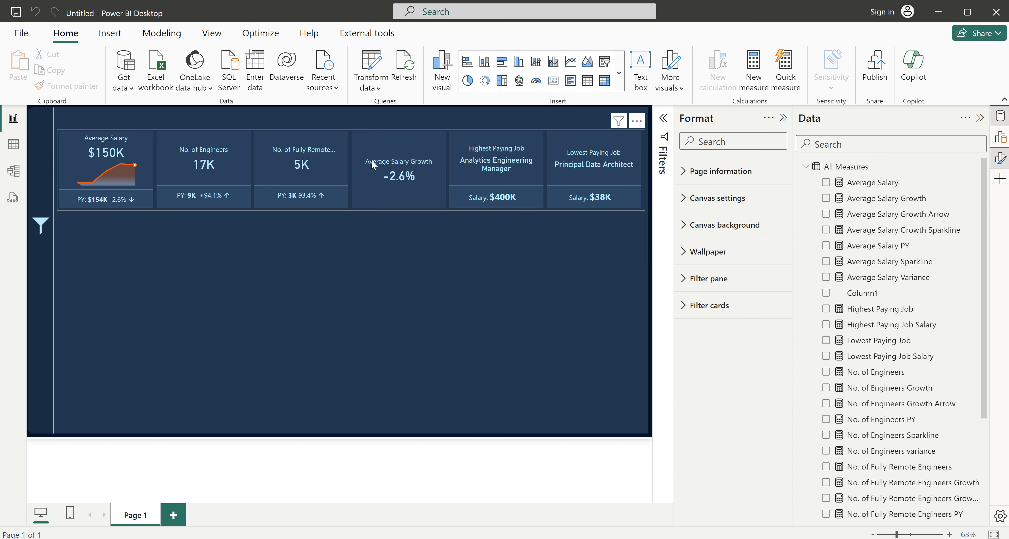
pyautogui.click(371, 148)
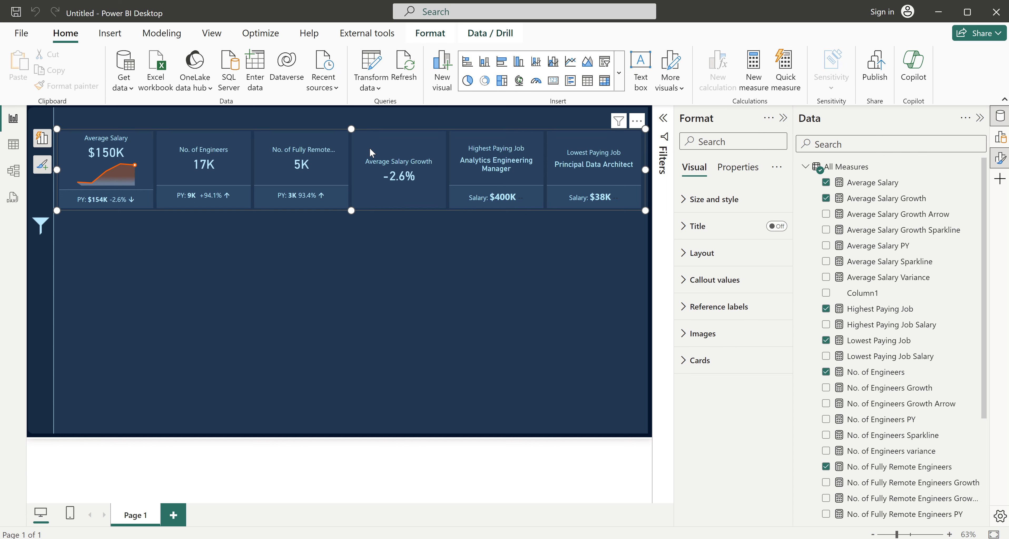
pyautogui.click(699, 336)
# - Turn on the card image for the No. of Engineers series and set its image type to Image URL
pyautogui.scroll(-1, 725, 309)
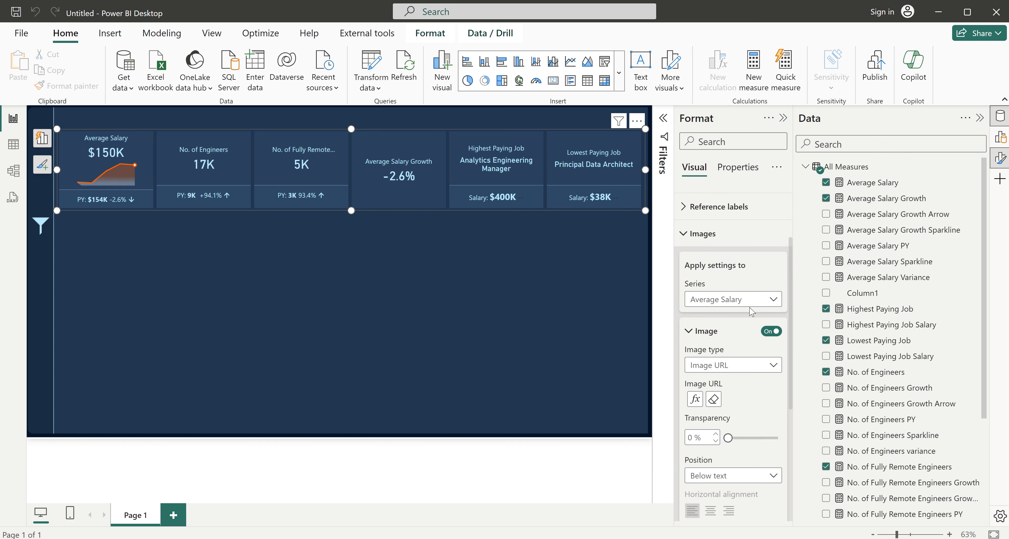
pyautogui.click(725, 302)
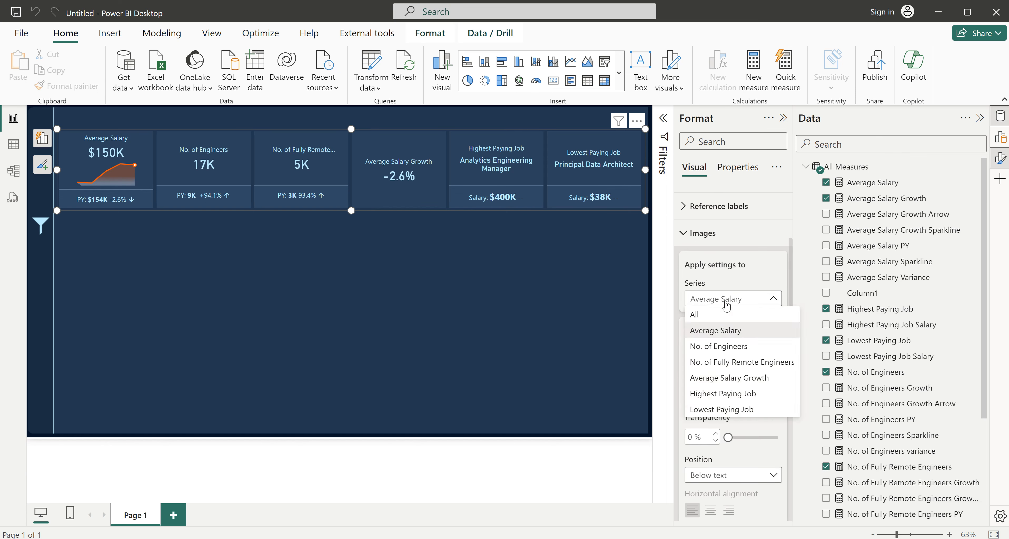
pyautogui.click(719, 347)
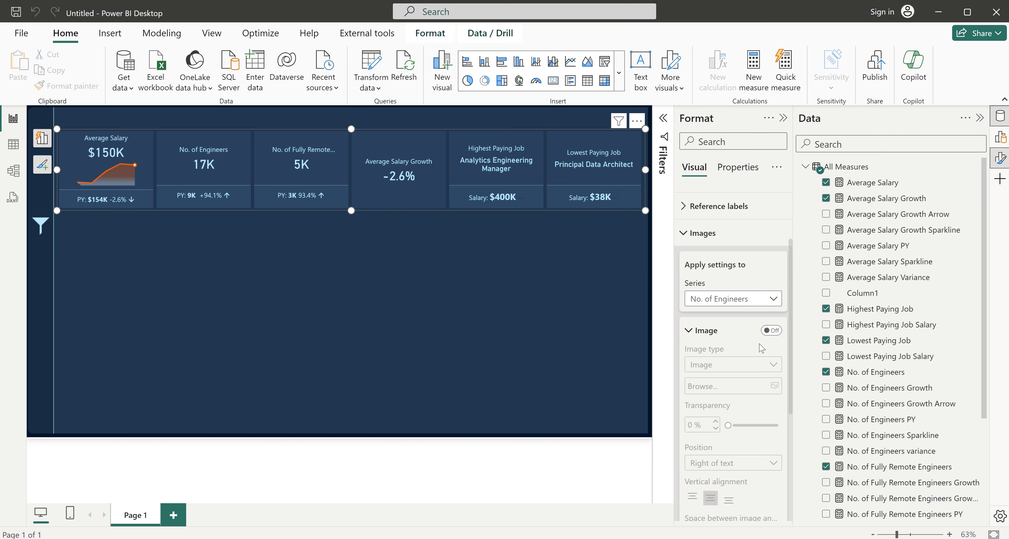
pyautogui.click(771, 330)
pyautogui.scroll(-3, 733, 345)
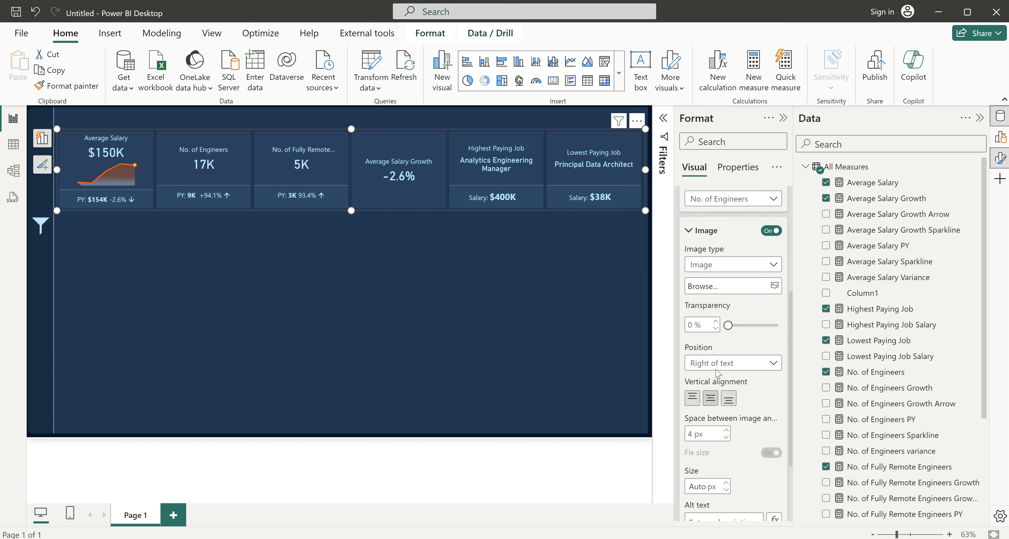
pyautogui.click(726, 265)
pyautogui.click(721, 298)
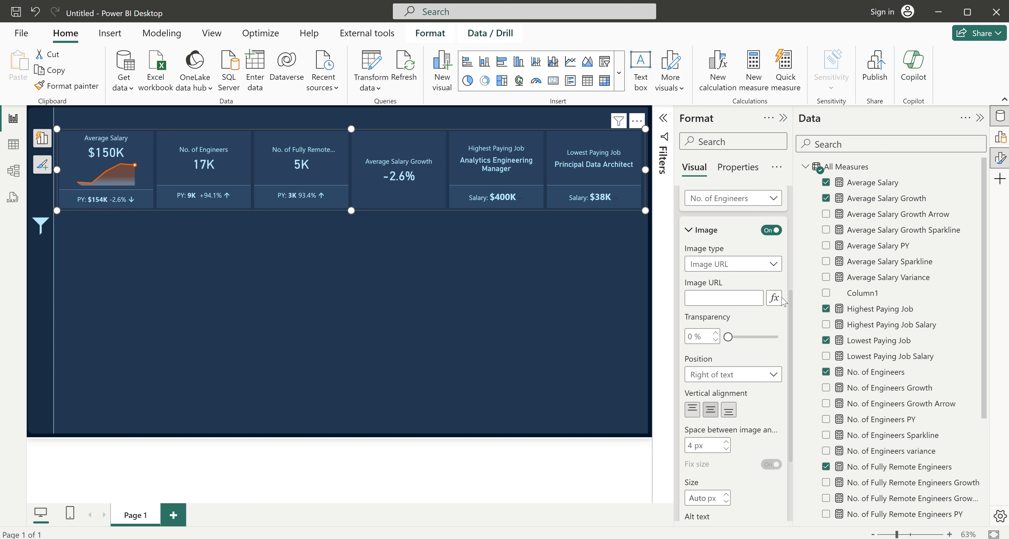
# - Base the No. of Engineers card's image URL on the No. of Engineers Sparkline measure as a field value
pyautogui.click(780, 299)
pyautogui.click(302, 194)
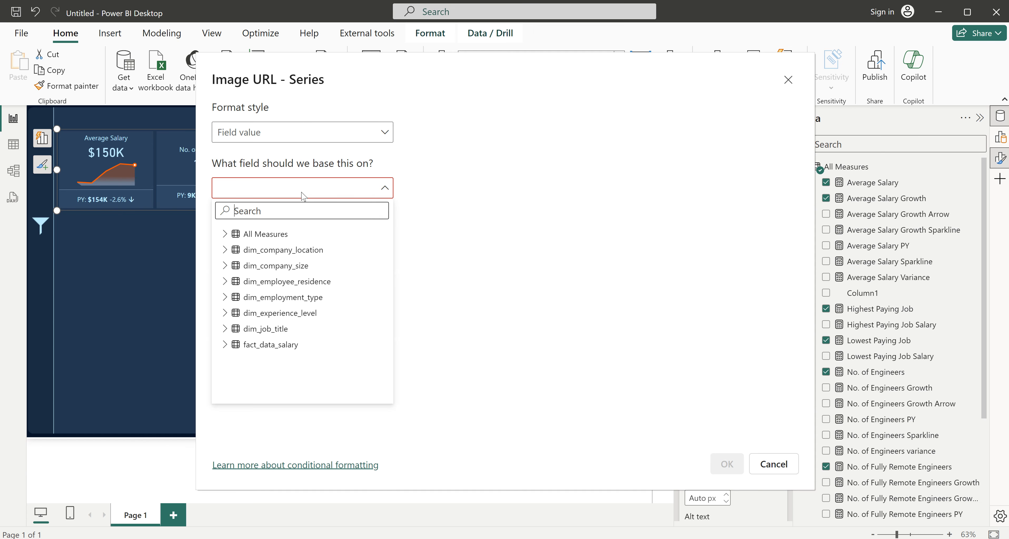
pyautogui.write('spa')
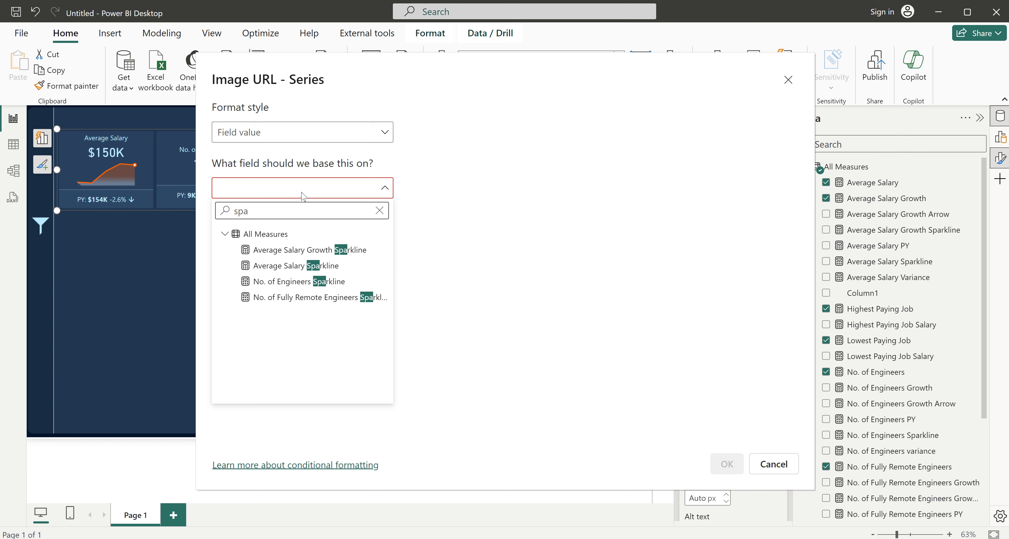
pyautogui.click(313, 282)
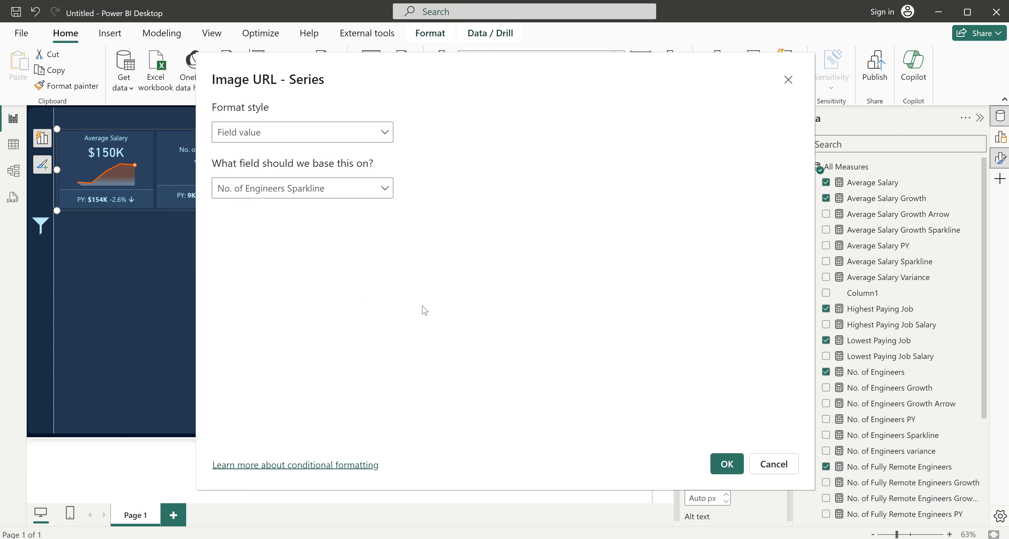
pyautogui.click(727, 464)
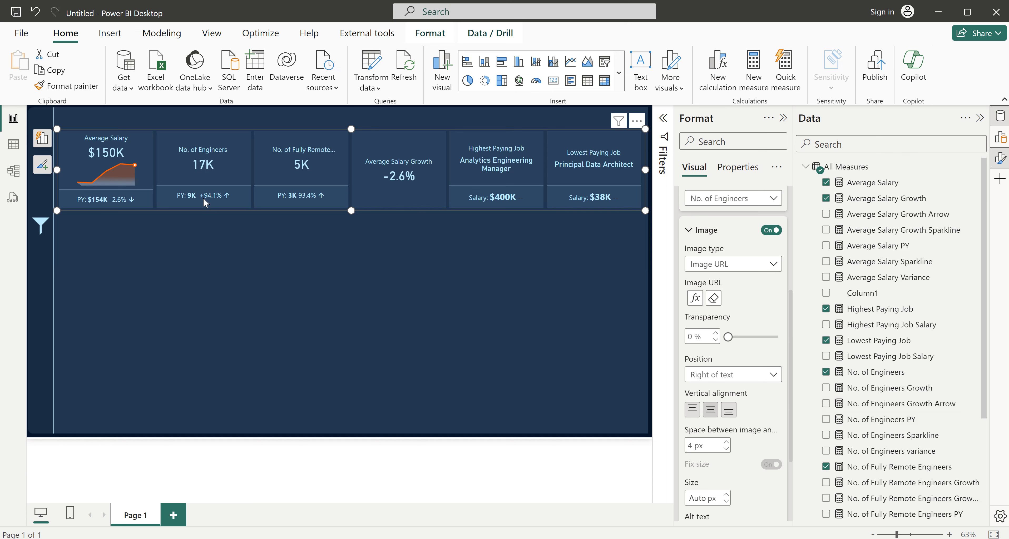
# - Set the No. of Engineers card's image size to 150 px and its position to Below text
pyautogui.scroll(-1, 693, 443)
pyautogui.click(701, 449)
pyautogui.write('150')
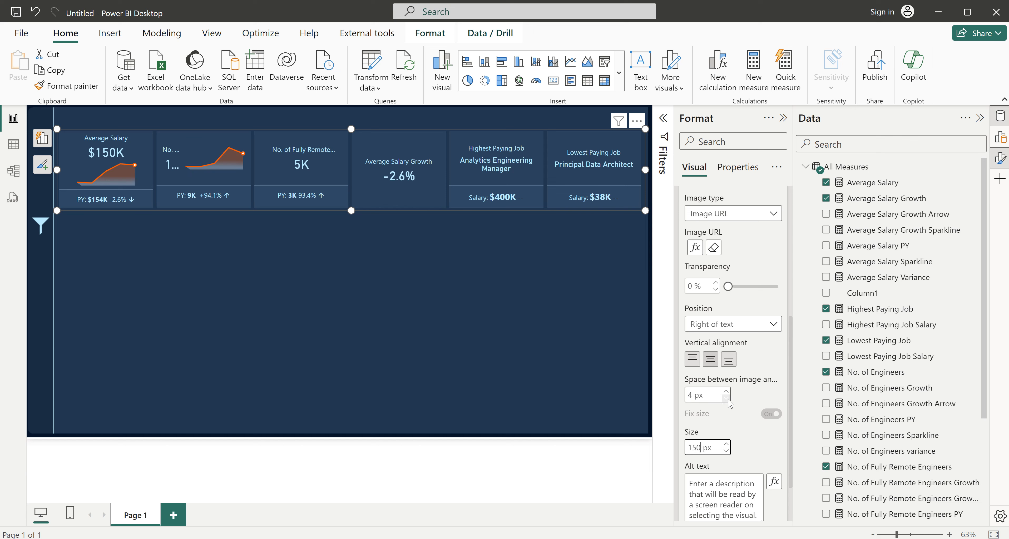
pyautogui.click(728, 325)
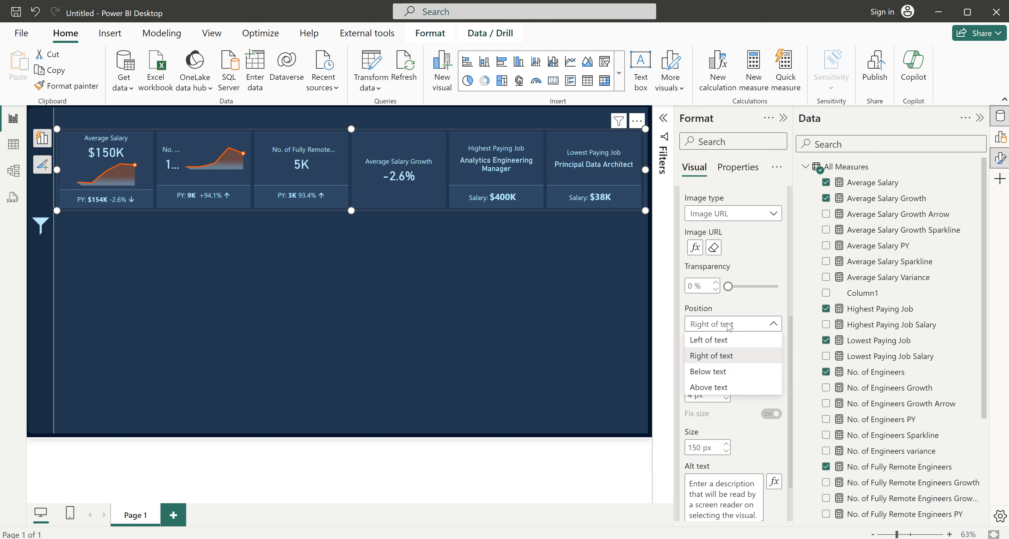
pyautogui.click(728, 372)
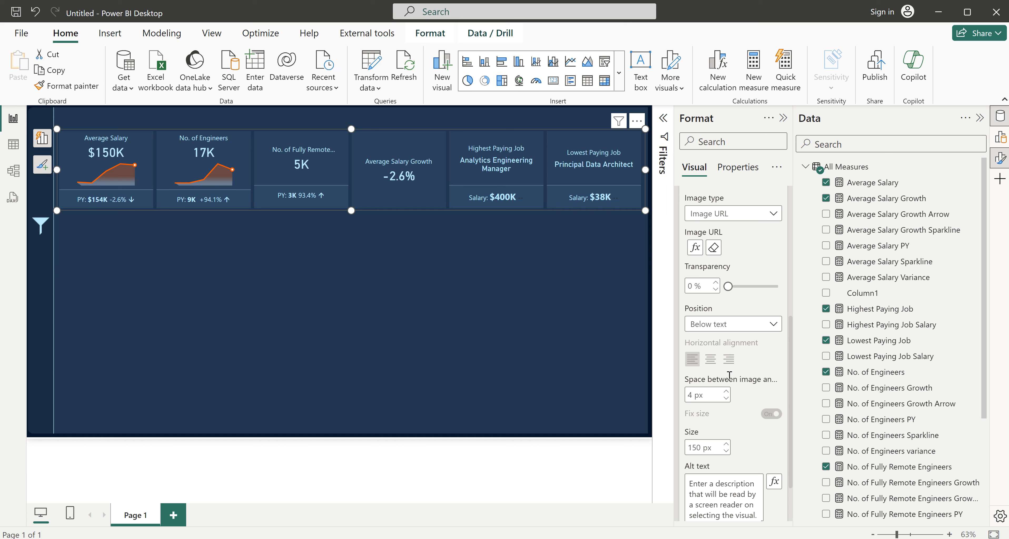
# - Turn on the card image for the No. of Fully Remote Engineers series and set its image type to Image URL
pyautogui.scroll(3, 744, 337)
pyautogui.click(731, 315)
pyautogui.click(732, 315)
pyautogui.click(729, 248)
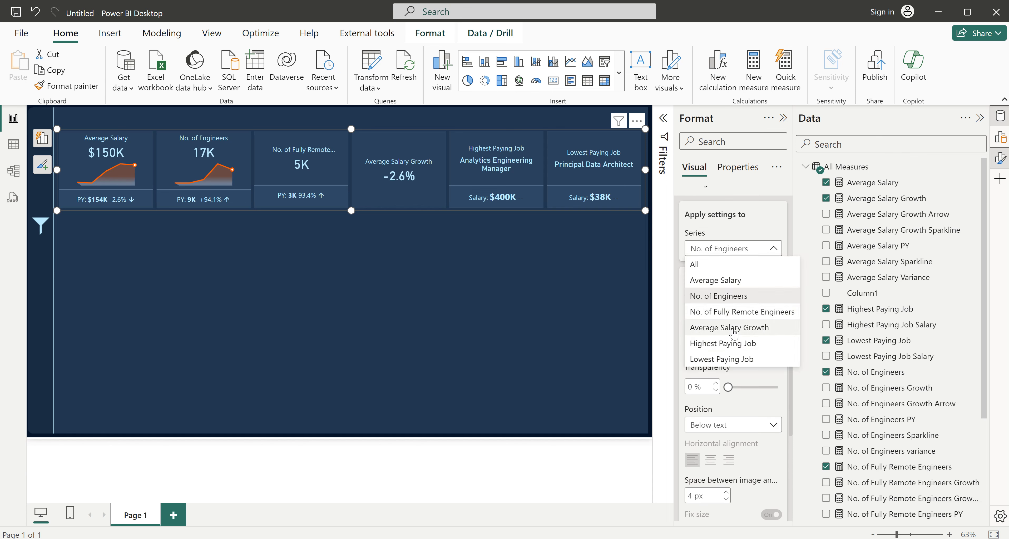
pyautogui.click(736, 311)
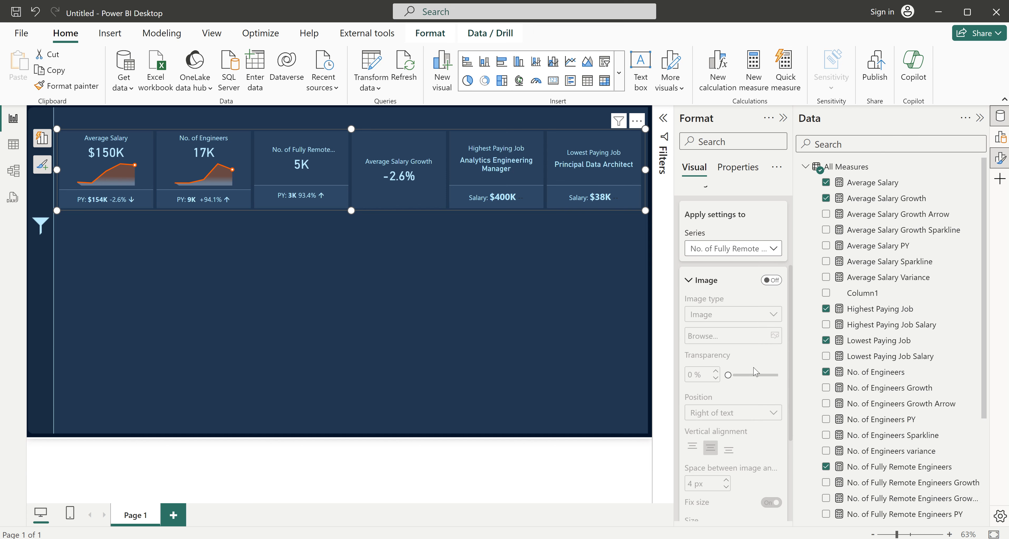
pyautogui.click(770, 280)
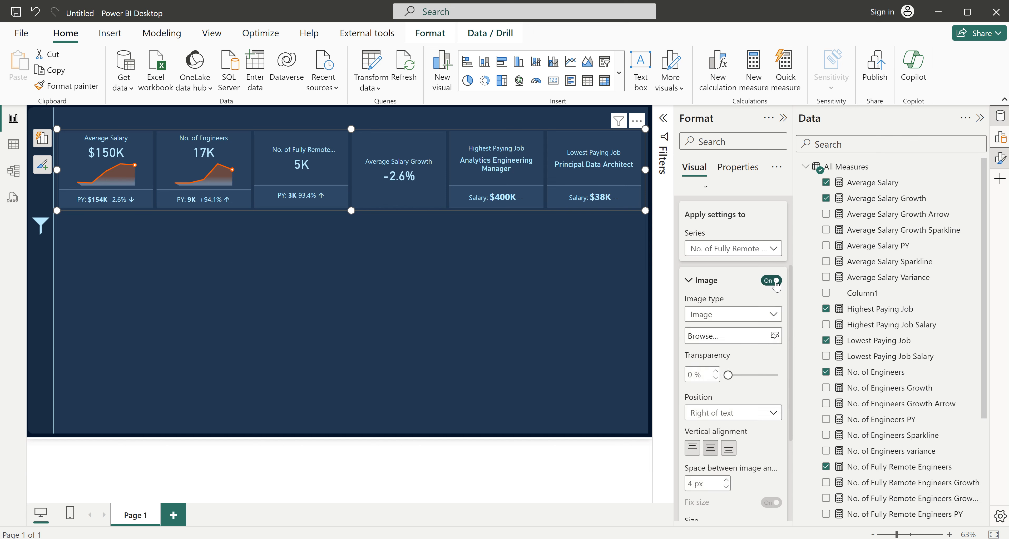
pyautogui.click(727, 316)
pyautogui.click(716, 348)
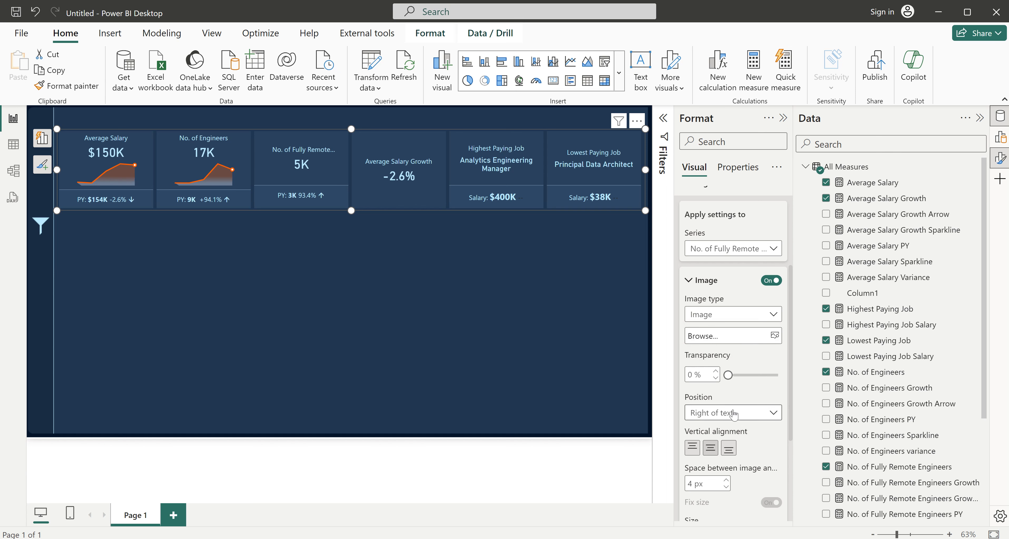
# - Base the No. of Fully Remote Engineers card's image URL on the No. of Fully Remote Engineers Sparkline measure
pyautogui.scroll(-2, 734, 433)
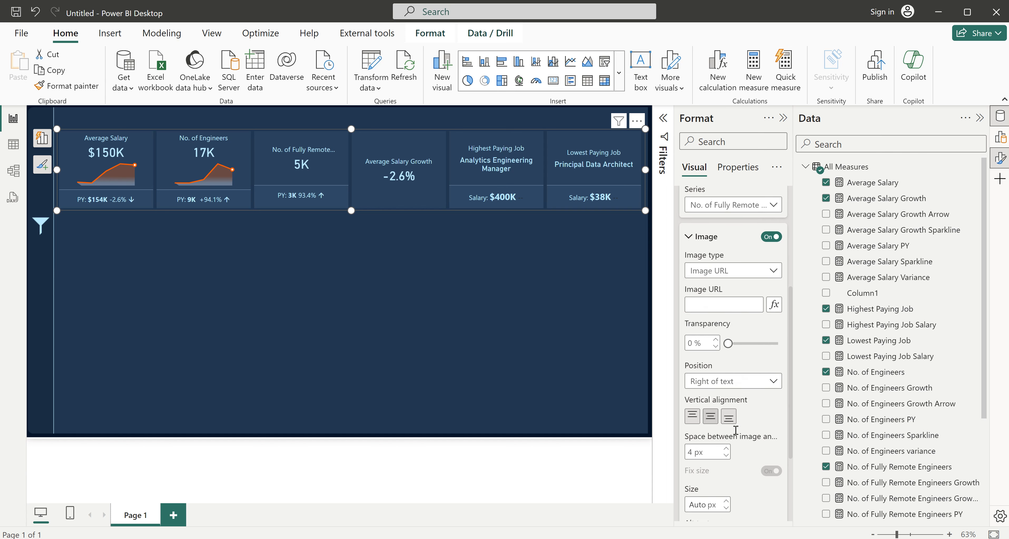
pyautogui.click(776, 299)
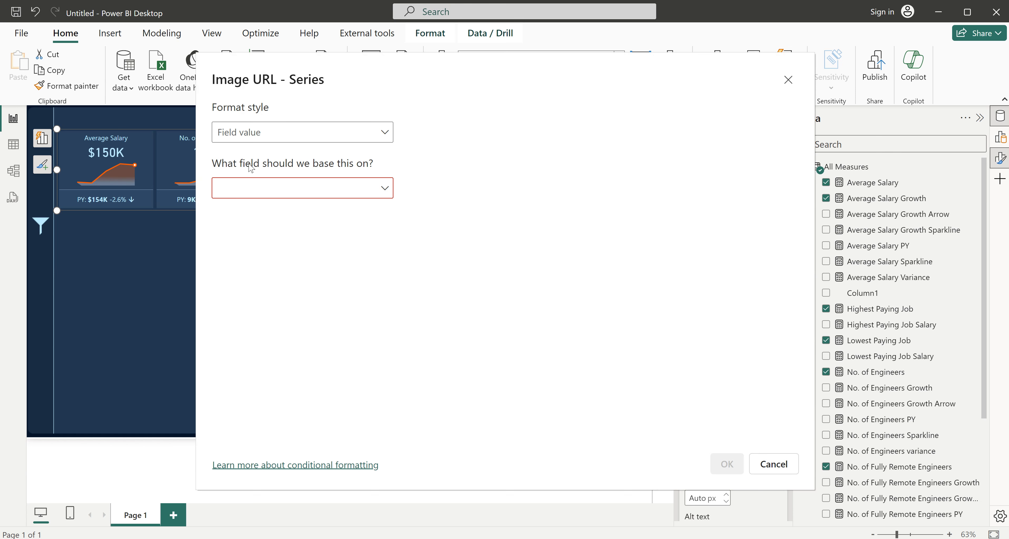
pyautogui.click(265, 189)
pyautogui.write('spa')
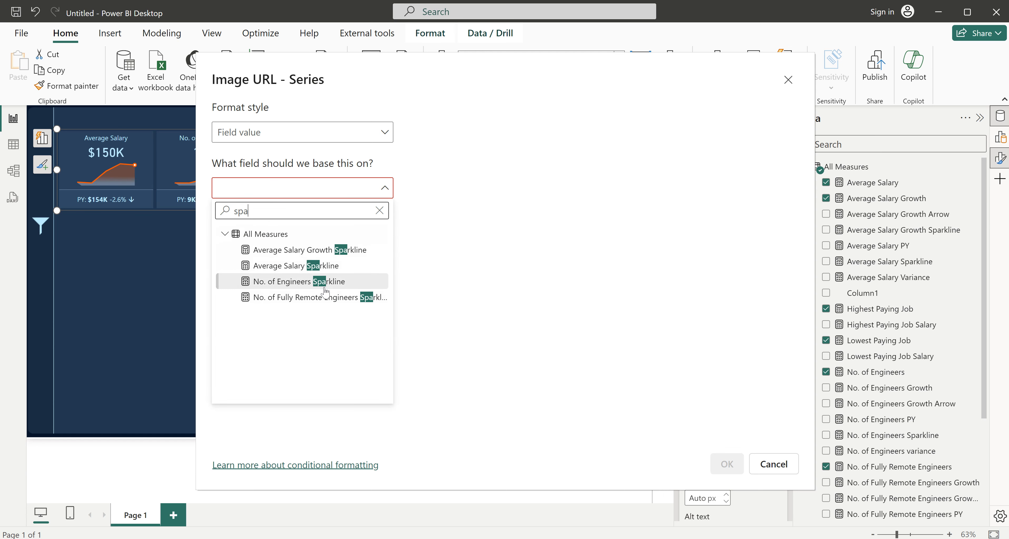
pyautogui.click(310, 298)
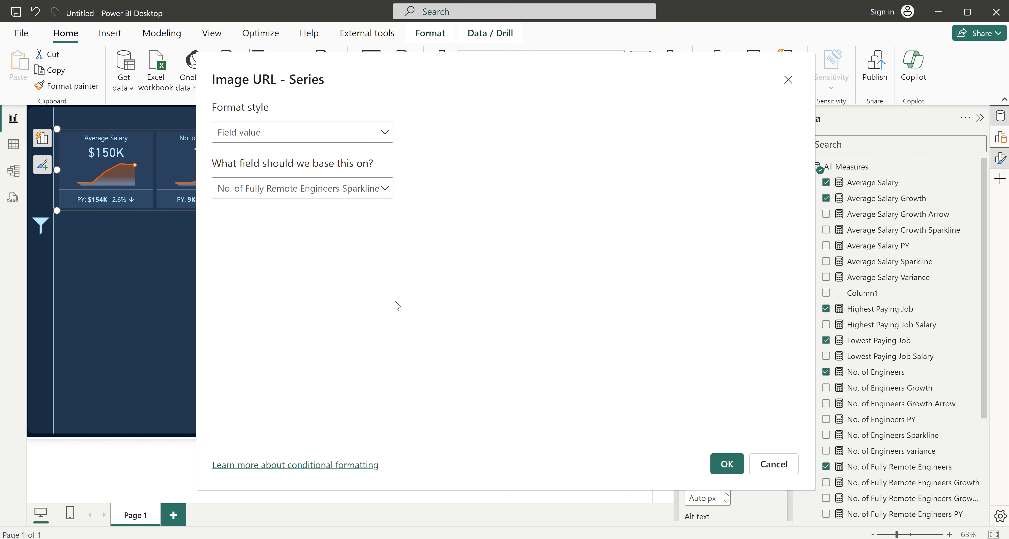
pyautogui.click(724, 465)
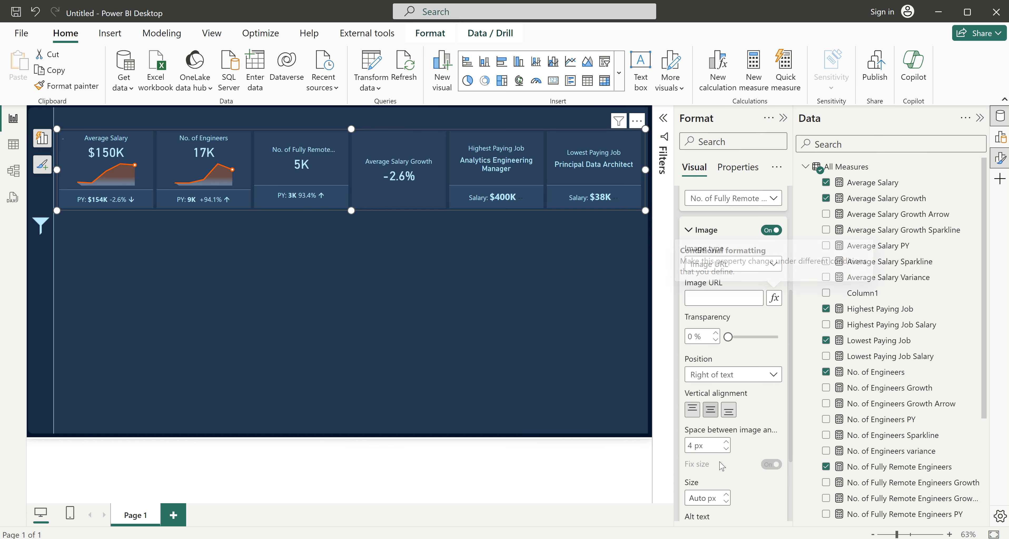
# - Set the No. of Fully Remote Engineers card's image size to 150 px and its position to Below text
pyautogui.click(702, 496)
pyautogui.write('150')
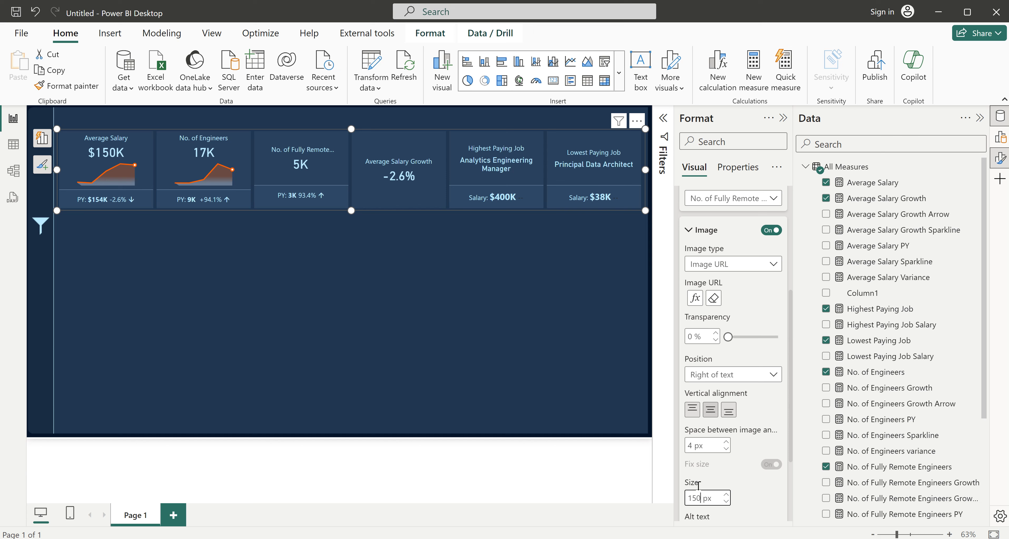
pyautogui.click(719, 375)
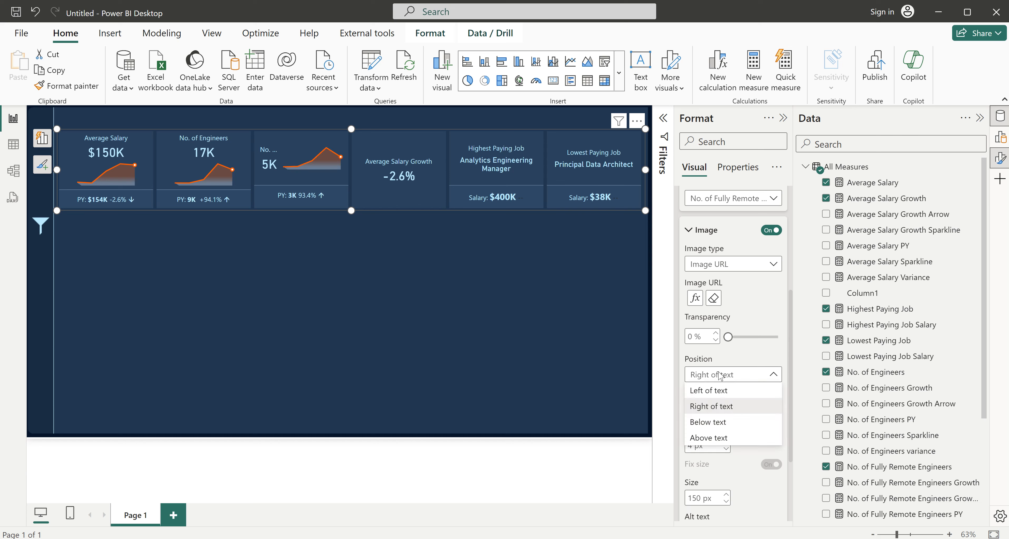
pyautogui.click(715, 423)
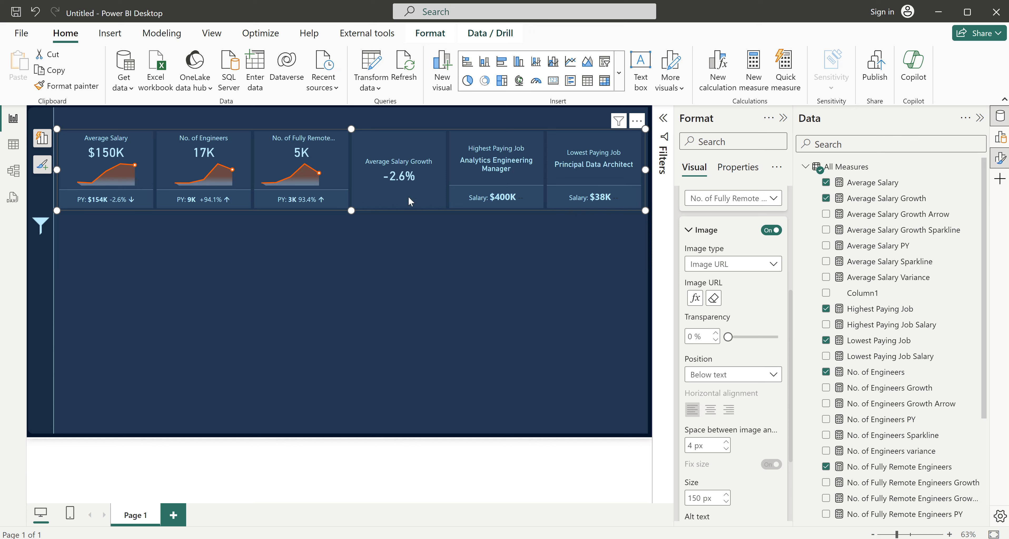
# - Turn on the card image for the Average Salary Growth series and set its image type to Image URL
pyautogui.scroll(3, 779, 313)
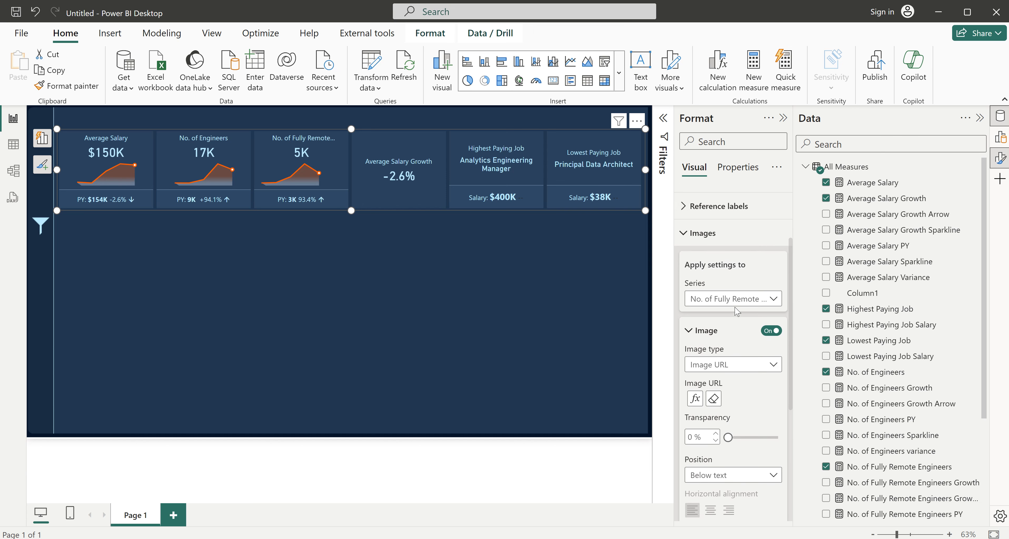
pyautogui.click(733, 298)
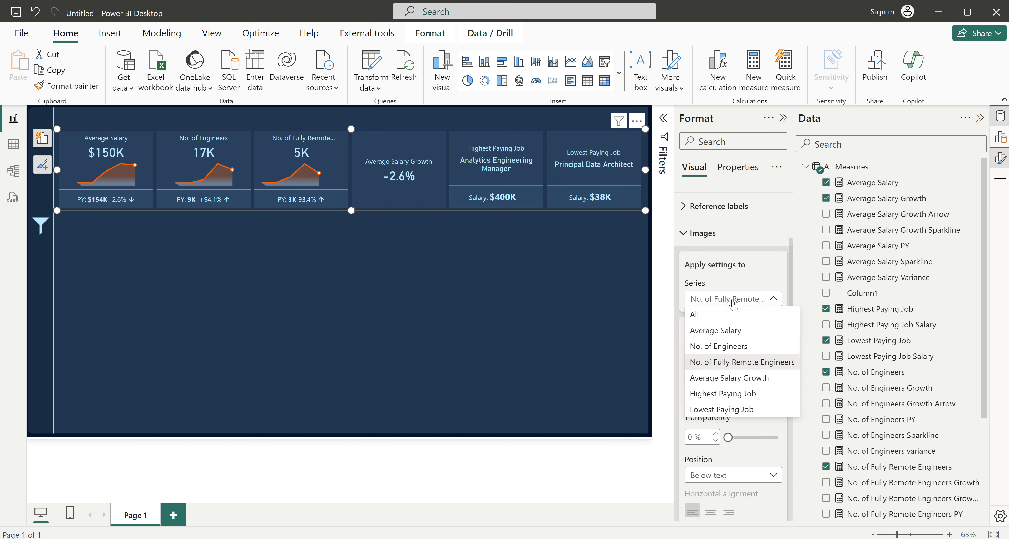
pyautogui.click(728, 379)
pyautogui.click(774, 332)
pyautogui.click(728, 364)
pyautogui.click(722, 403)
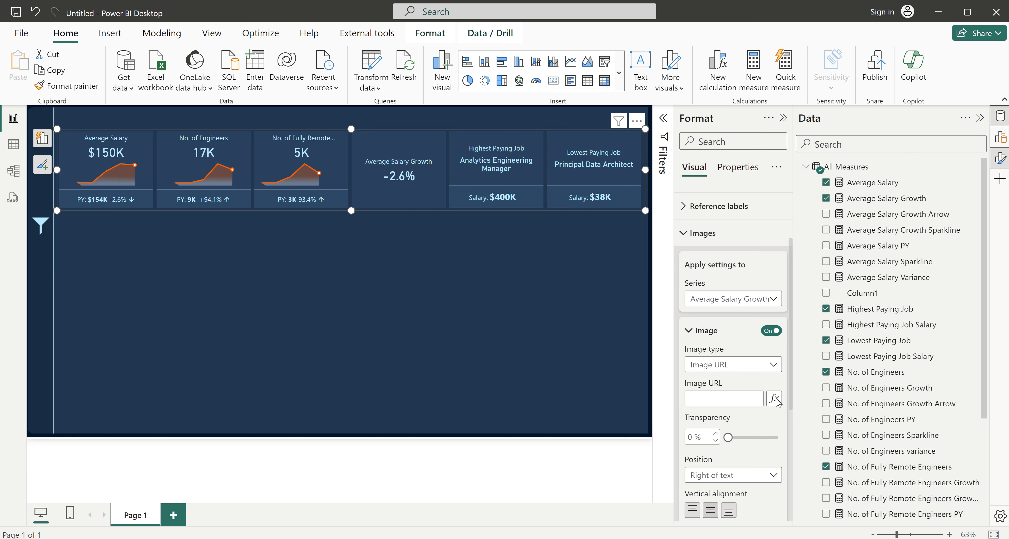
# - Base the Average Salary Growth card's image URL on the Average Salary Growth Sparkline measure
pyautogui.click(772, 403)
pyautogui.click(299, 189)
pyautogui.write('spa')
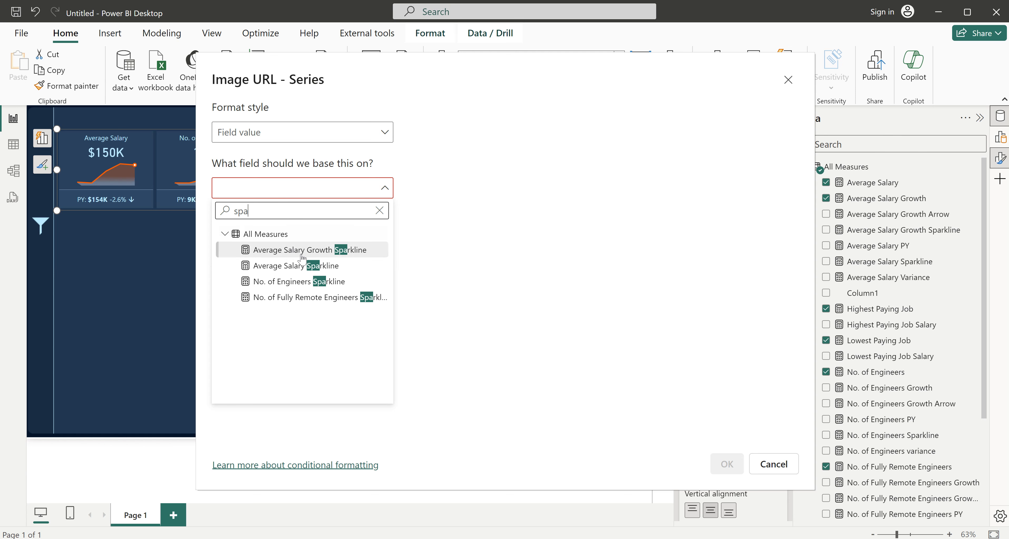
pyautogui.click(311, 251)
pyautogui.click(723, 470)
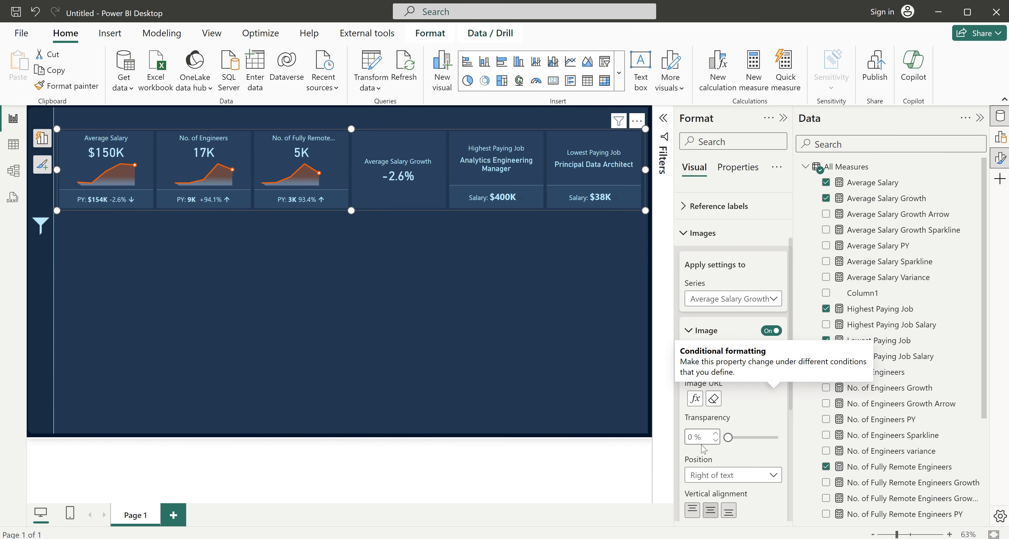
# - Set the Average Salary Growth card's image size to 150 px and its position to Below text
pyautogui.scroll(-3, 703, 451)
pyautogui.click(706, 495)
pyautogui.write('15')
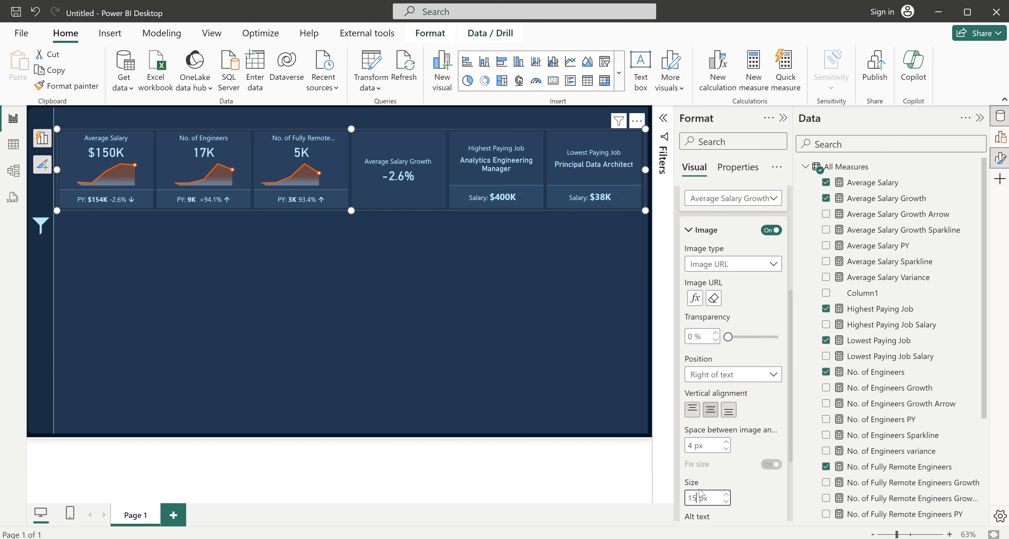
pyautogui.write('0')
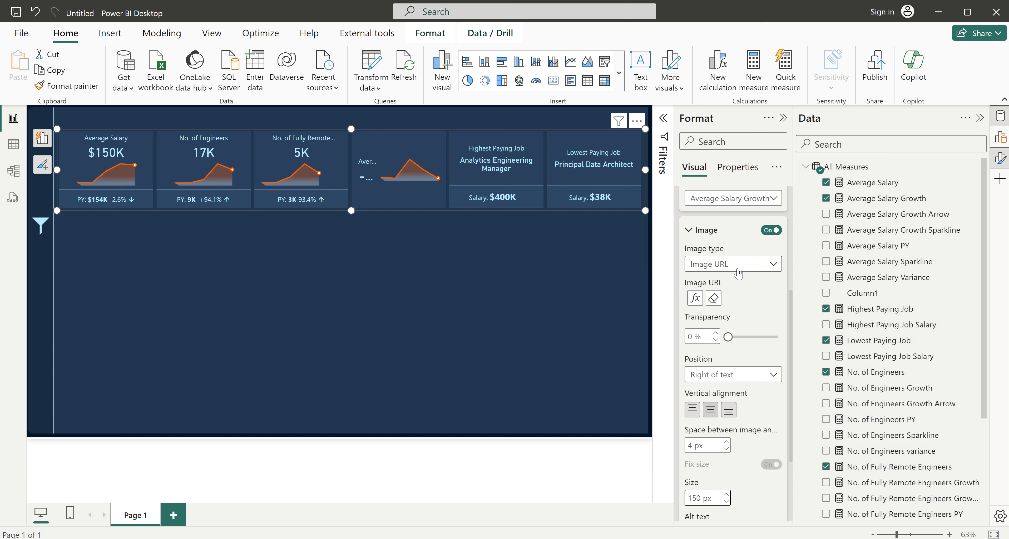
pyautogui.click(728, 375)
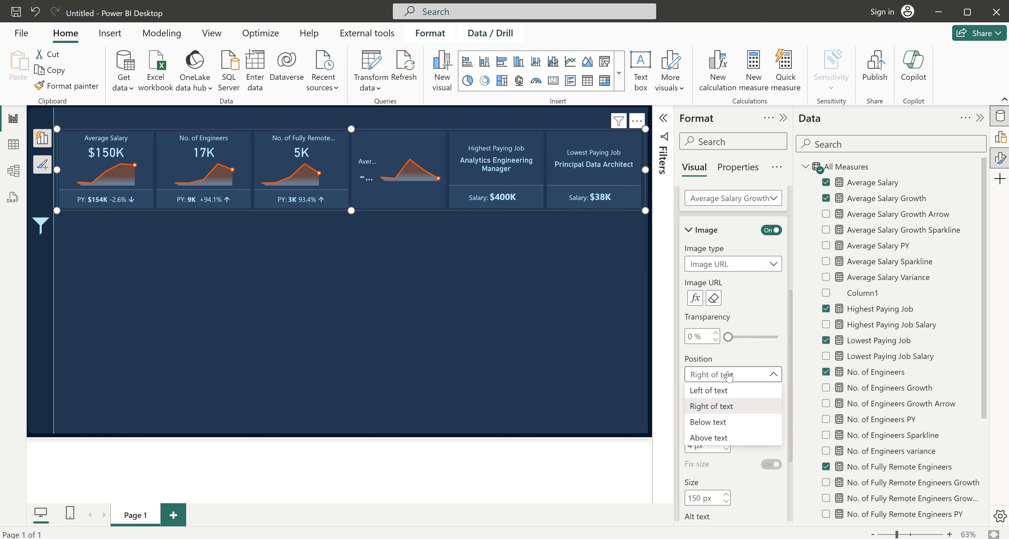
pyautogui.click(714, 423)
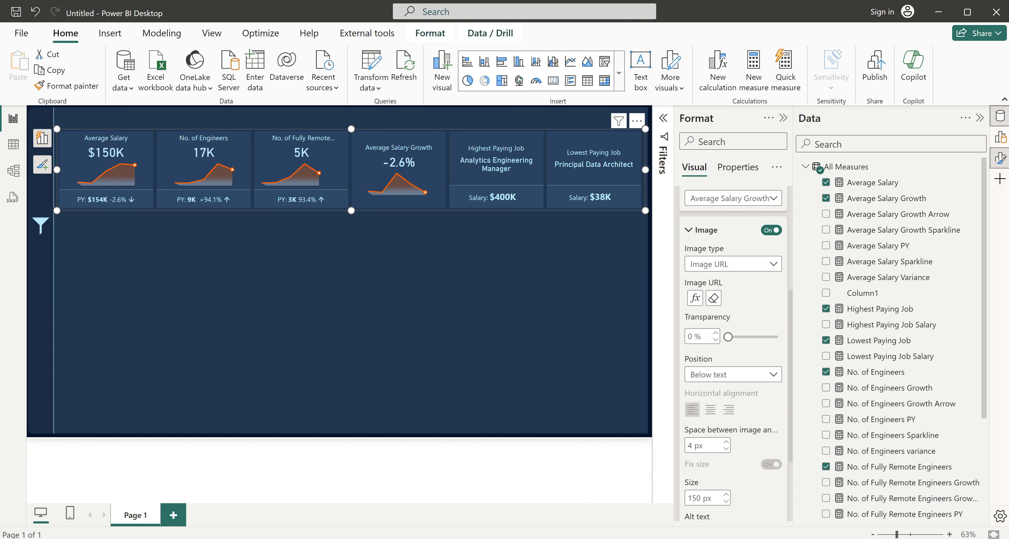
# - Examine the charts in the finished Data_Engineer_Salary_Dashboard report with the Avg. Salary option selected, and return to the untitled report
pyautogui.click(593, 516)
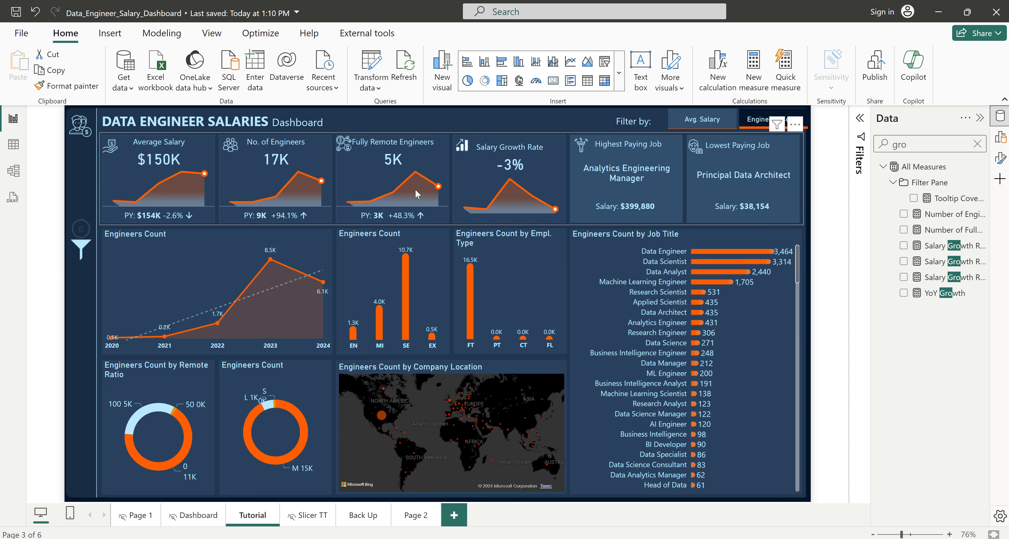
pyautogui.click(711, 124)
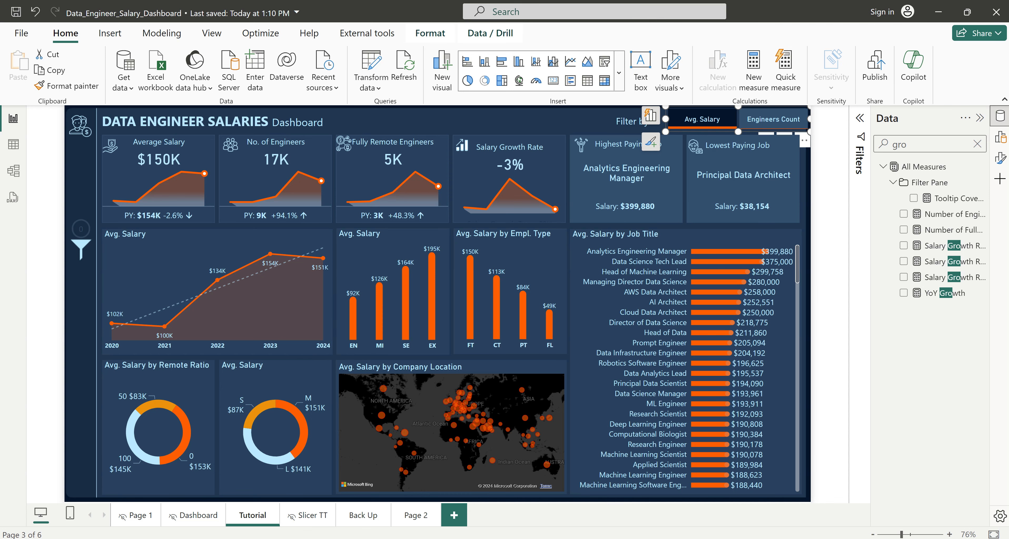
pyautogui.moveTo(788, 525)
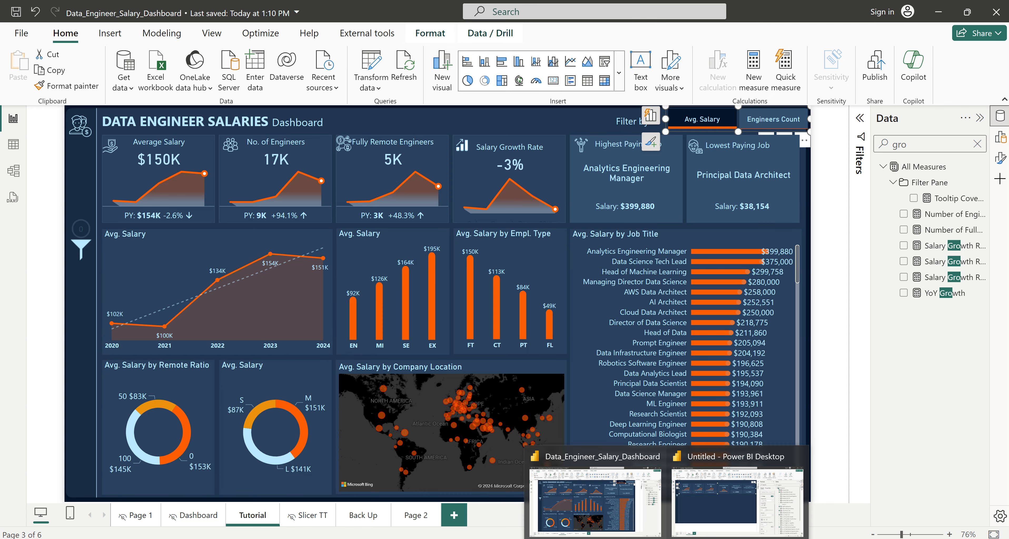
pyautogui.click(699, 516)
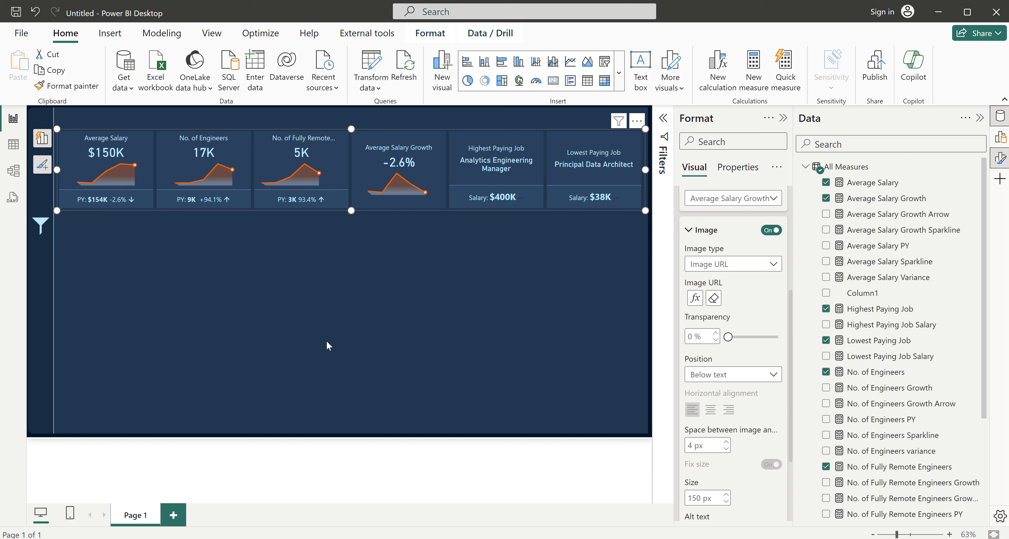
# - Insert an area chart below the KPI cards and add the Average Salary measure to its y-axis
pyautogui.click(325, 286)
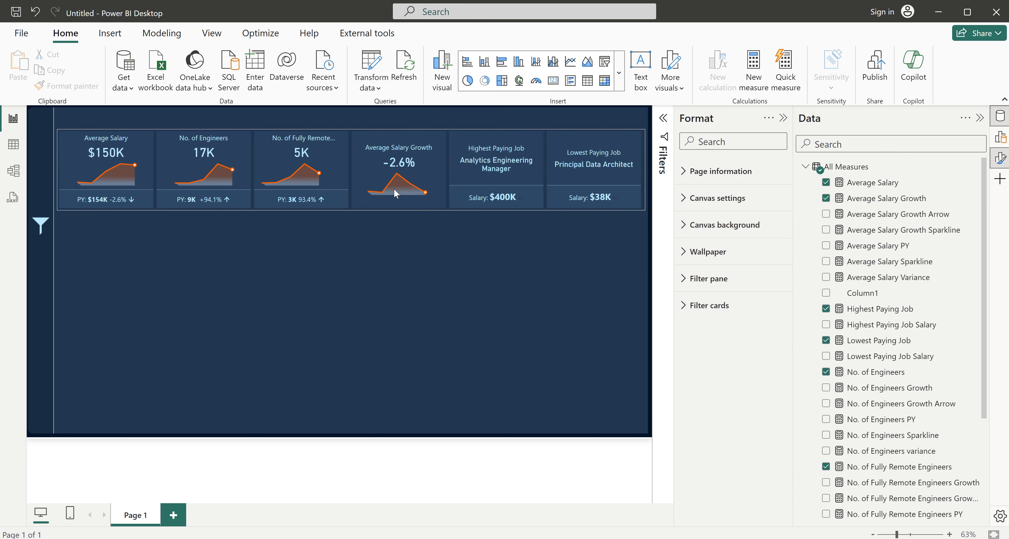
pyautogui.click(588, 63)
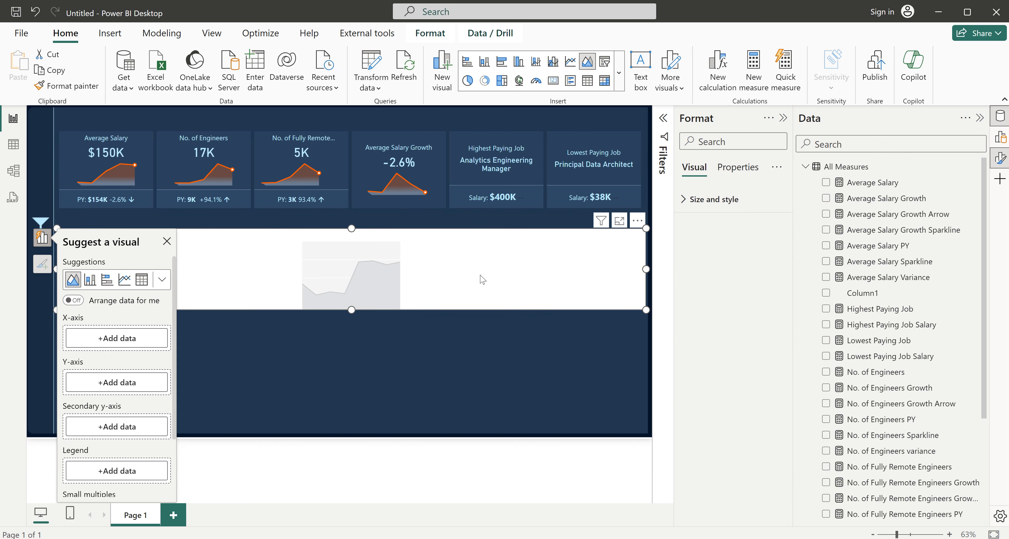
pyautogui.click(825, 184)
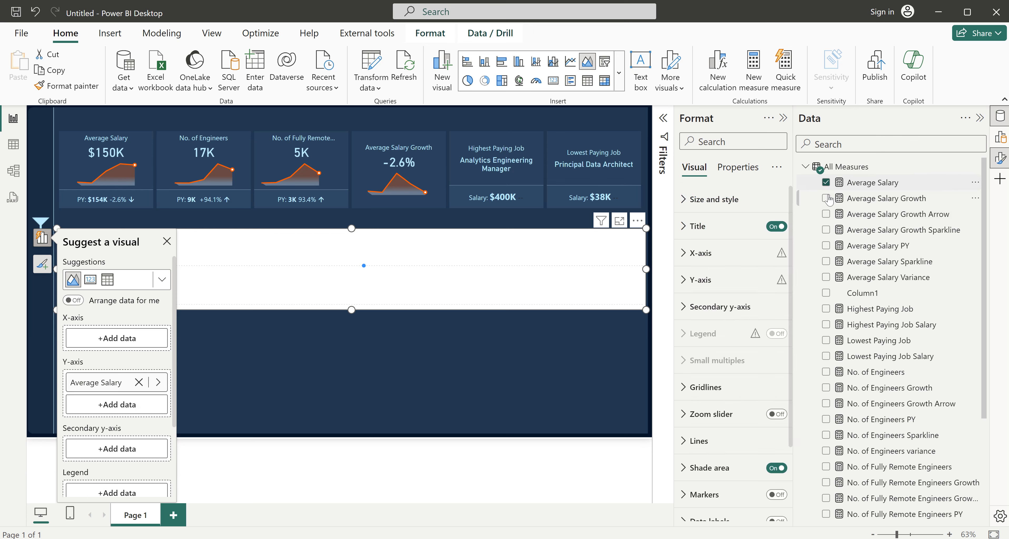
# - Add the work_year field from fact_data_salary to the area chart and place it on the x-axis
pyautogui.scroll(-5, 866, 333)
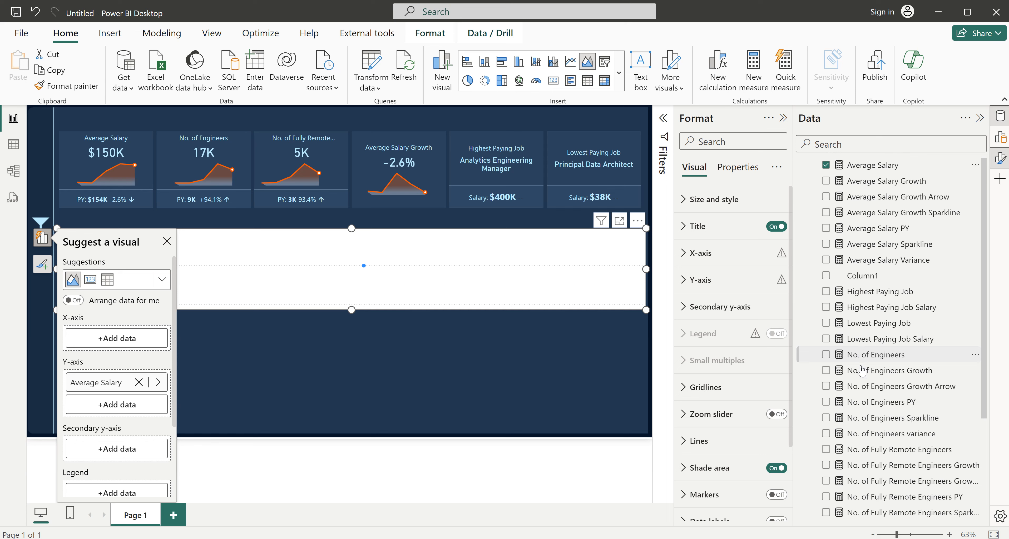
pyautogui.click(892, 144)
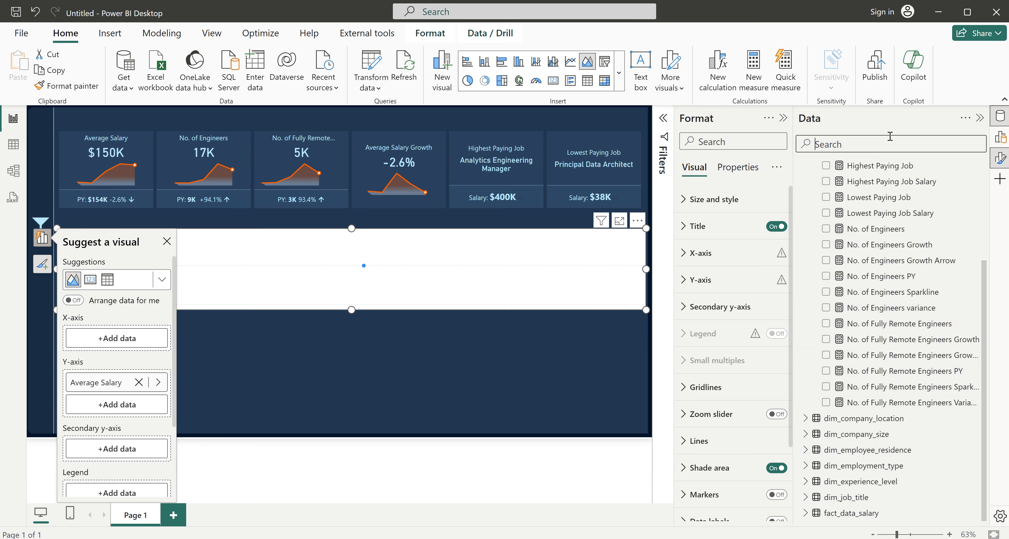
pyautogui.write('wor')
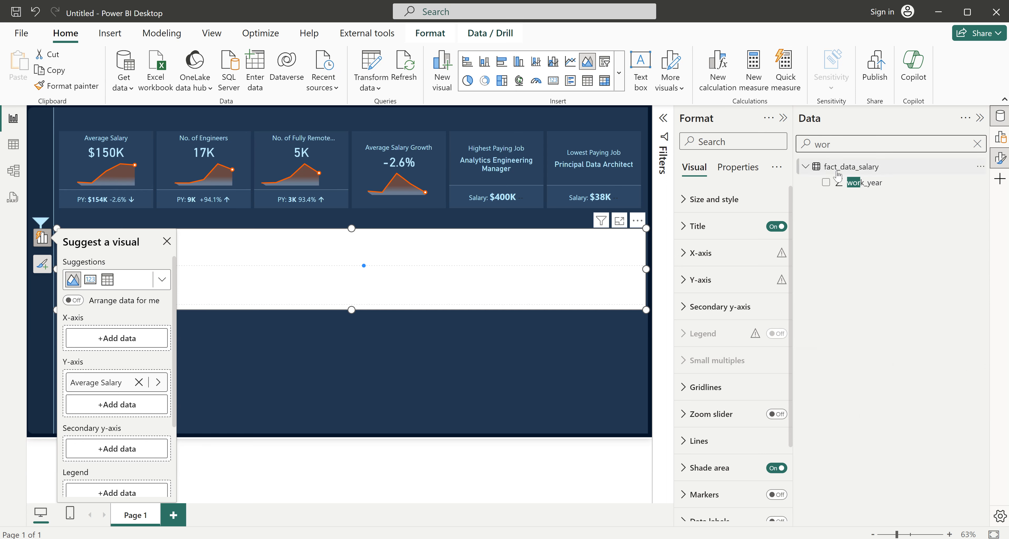
pyautogui.click(826, 183)
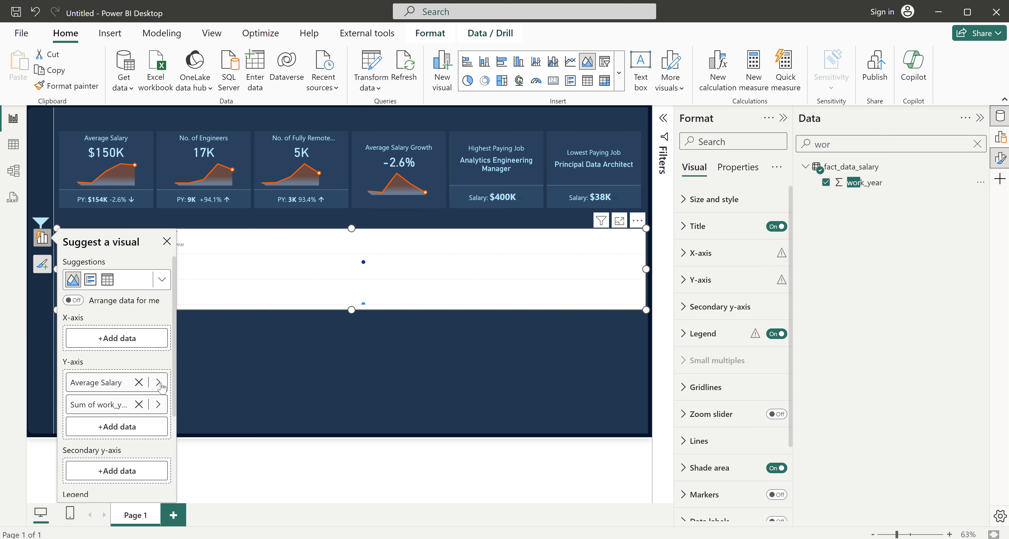
pyautogui.moveTo(107, 405); pyautogui.dragTo(87, 345)
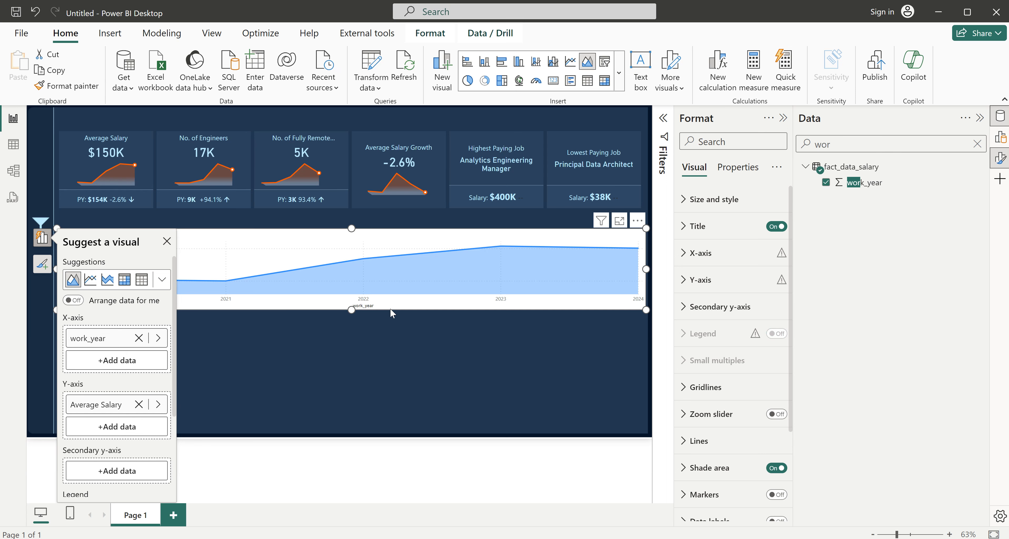
# - Resize the area chart to about 464 wide by 268 high, fitting it beneath the first two KPI cards
pyautogui.moveTo(646, 270); pyautogui.dragTo(250, 261)
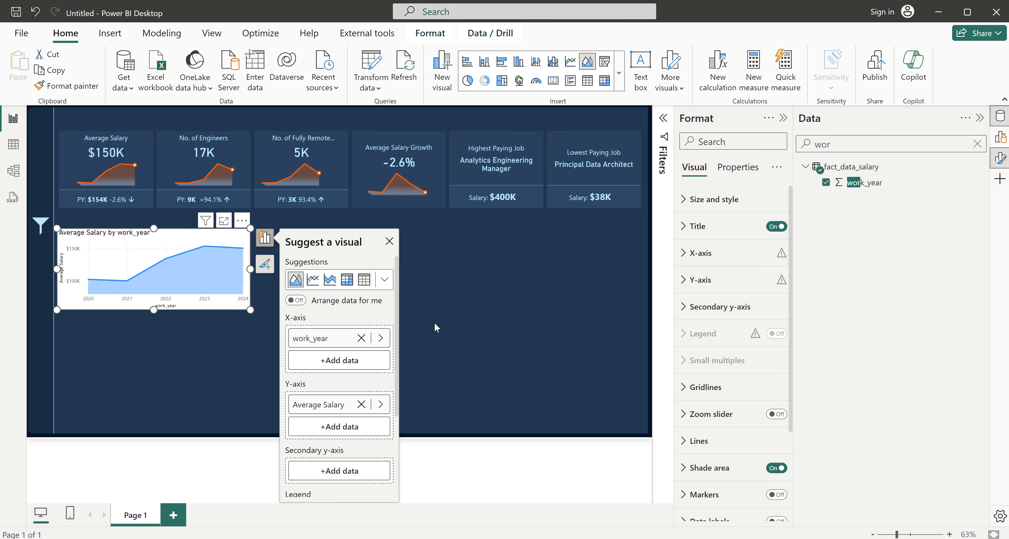
pyautogui.moveTo(153, 227); pyautogui.dragTo(153, 211)
pyautogui.moveTo(154, 310); pyautogui.dragTo(152, 323)
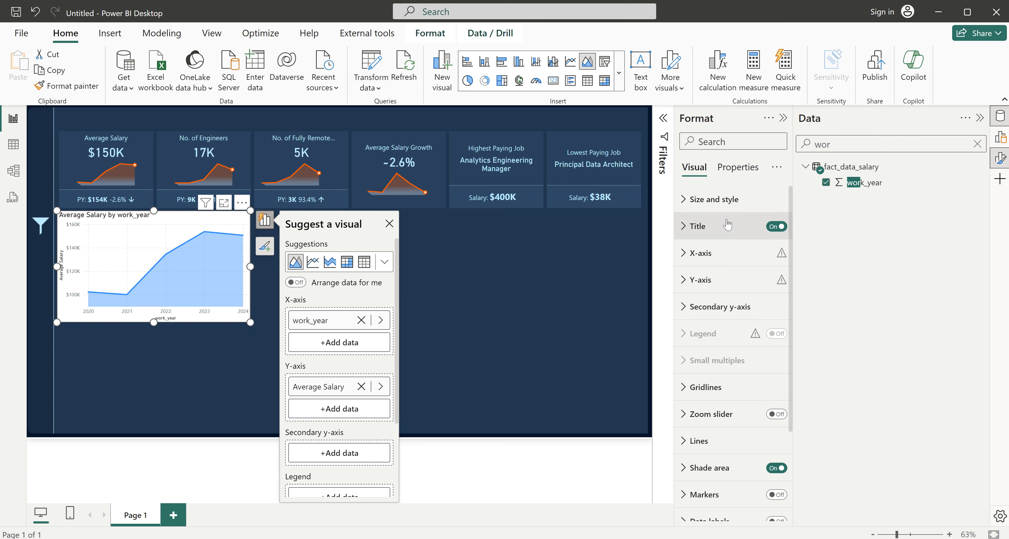
# - Set the area chart's background to the recent dark slate blue color with 50% transparency
pyautogui.click(717, 201)
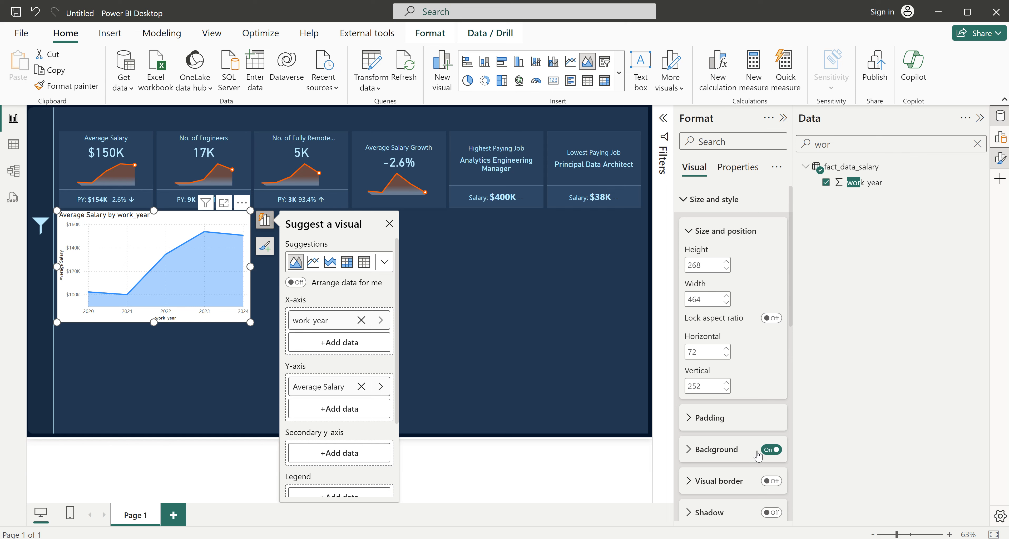
pyautogui.click(728, 455)
pyautogui.scroll(-3, 728, 456)
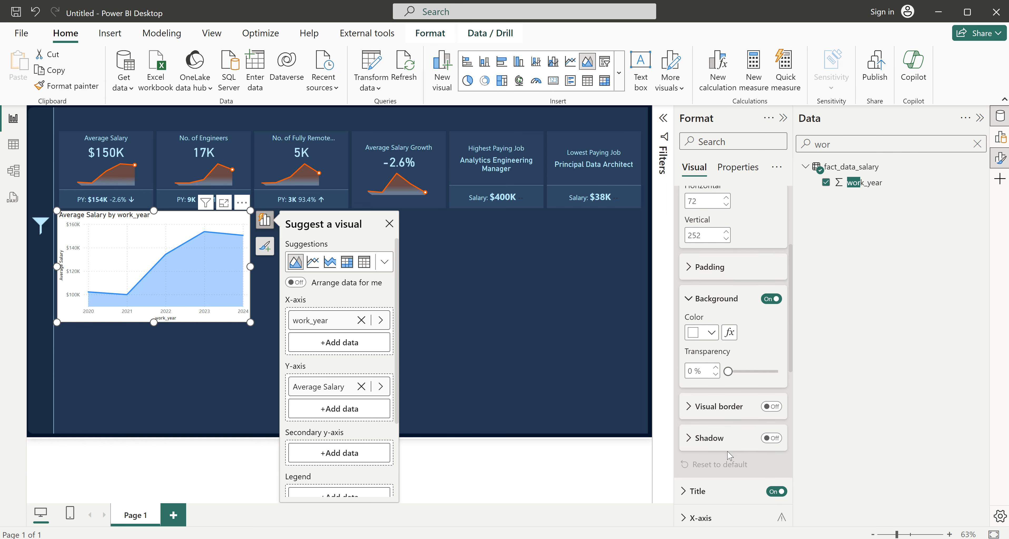
pyautogui.click(711, 332)
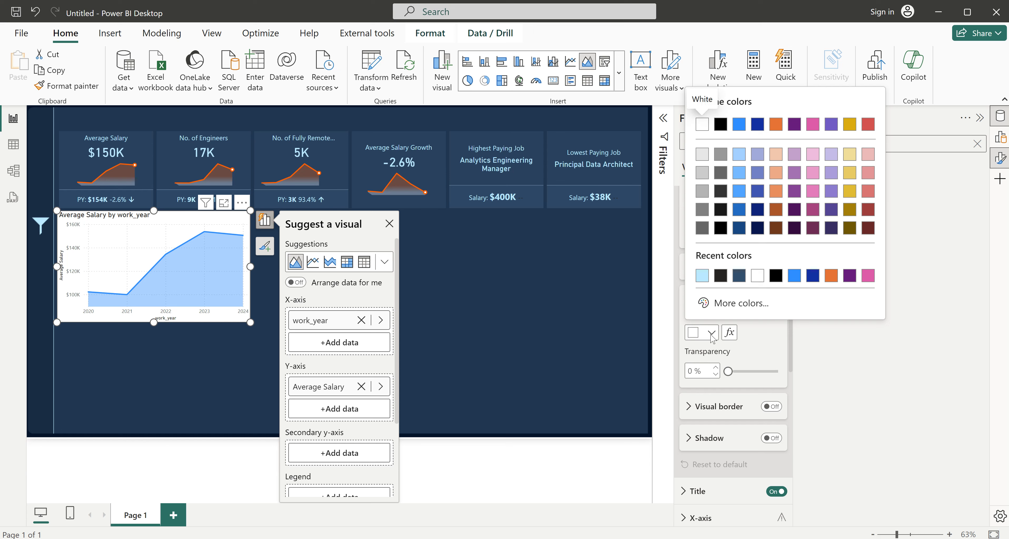
pyautogui.click(738, 277)
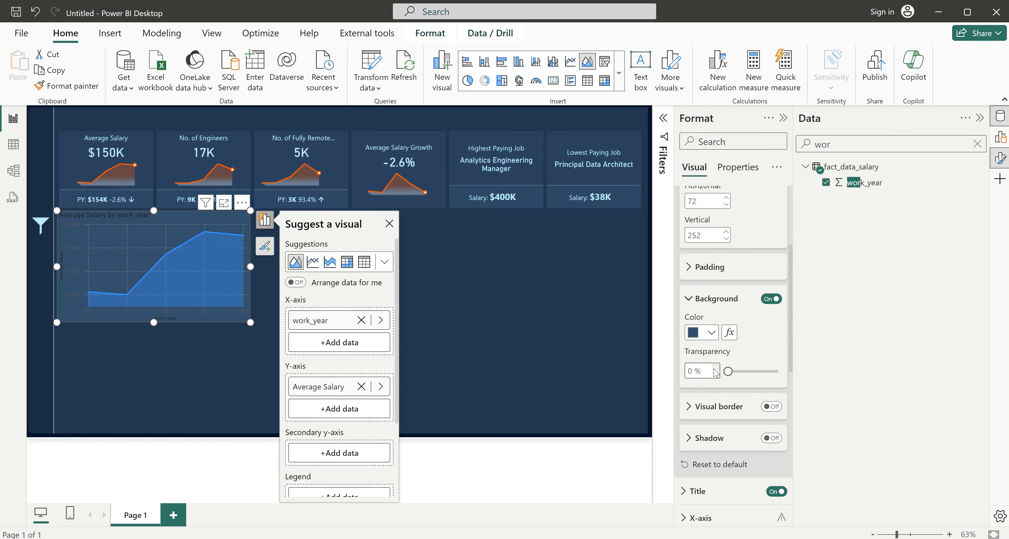
pyautogui.moveTo(728, 371); pyautogui.dragTo(707, 376)
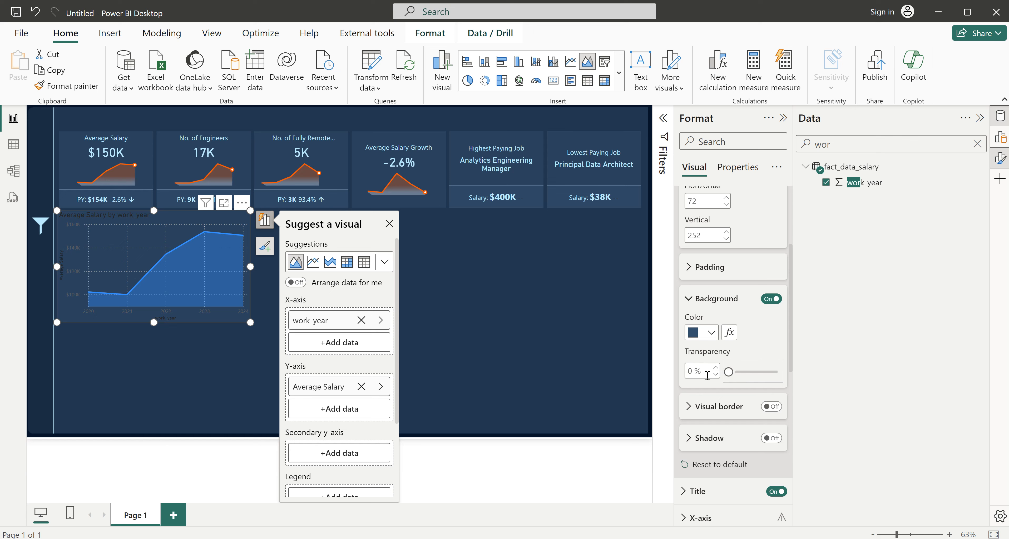
pyautogui.moveTo(729, 371); pyautogui.dragTo(752, 372)
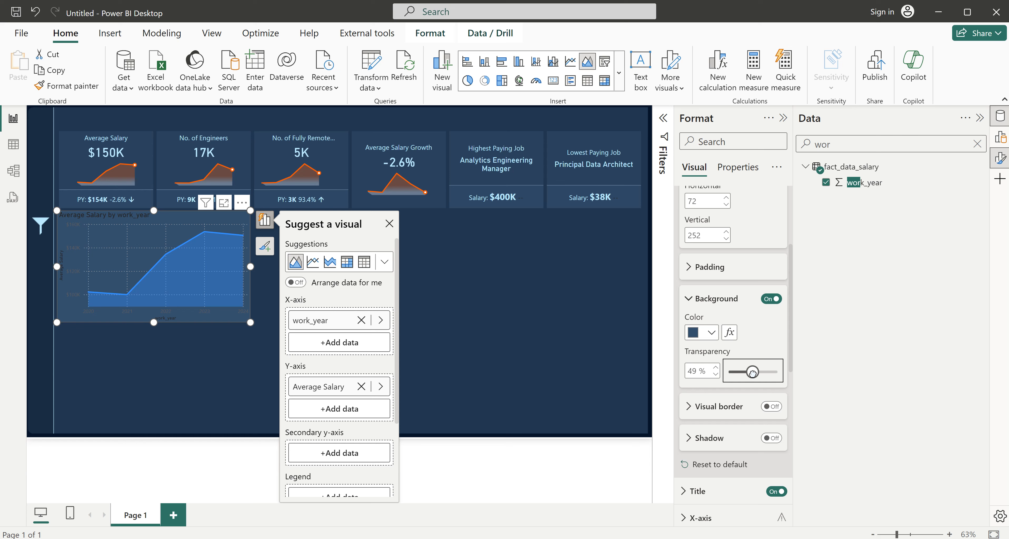
pyautogui.click(715, 368)
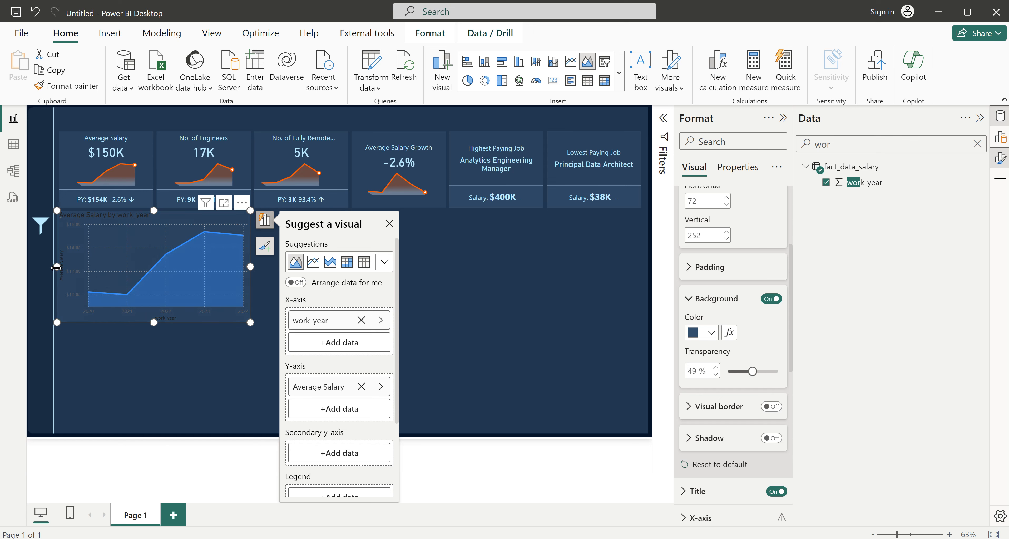
pyautogui.click(66, 267)
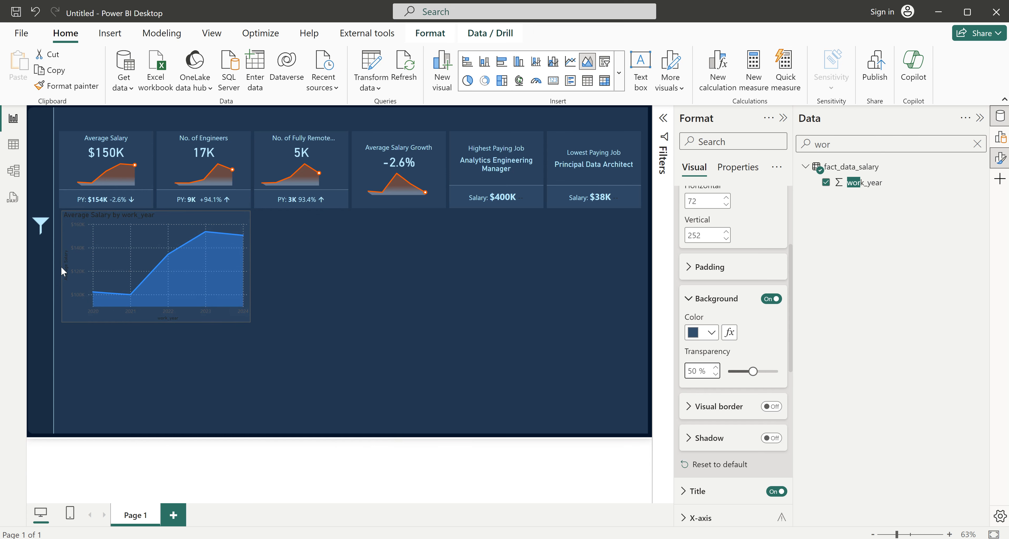
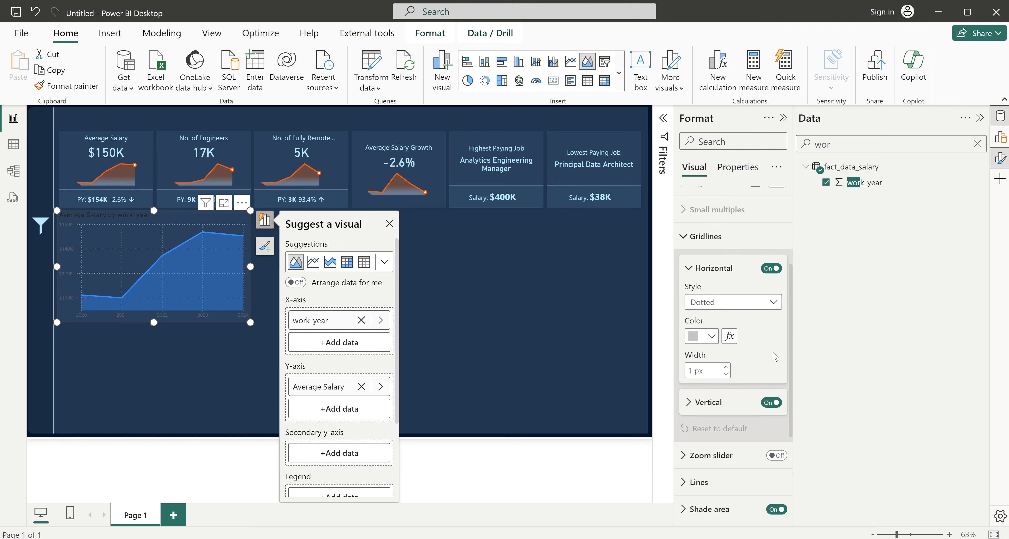
# - Turn off the area chart's horizontal and vertical gridlines
pyautogui.click(770, 268)
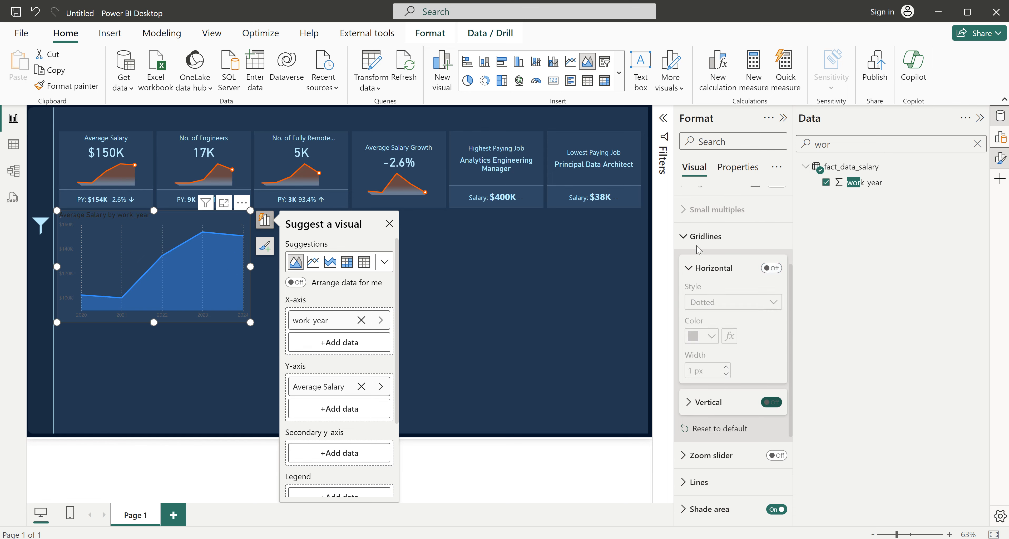
pyautogui.click(703, 236)
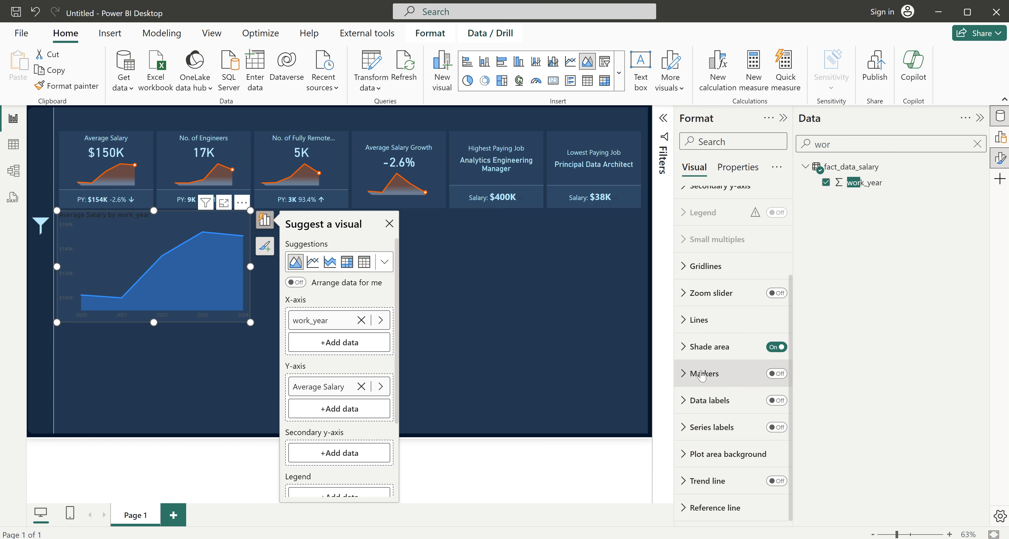
# - Open the area chart's line color choices and copy the hex code #FE5400 from the palette slide in the Data_Engineer PowerPoint file
pyautogui.click(709, 324)
pyautogui.scroll(-6, 707, 442)
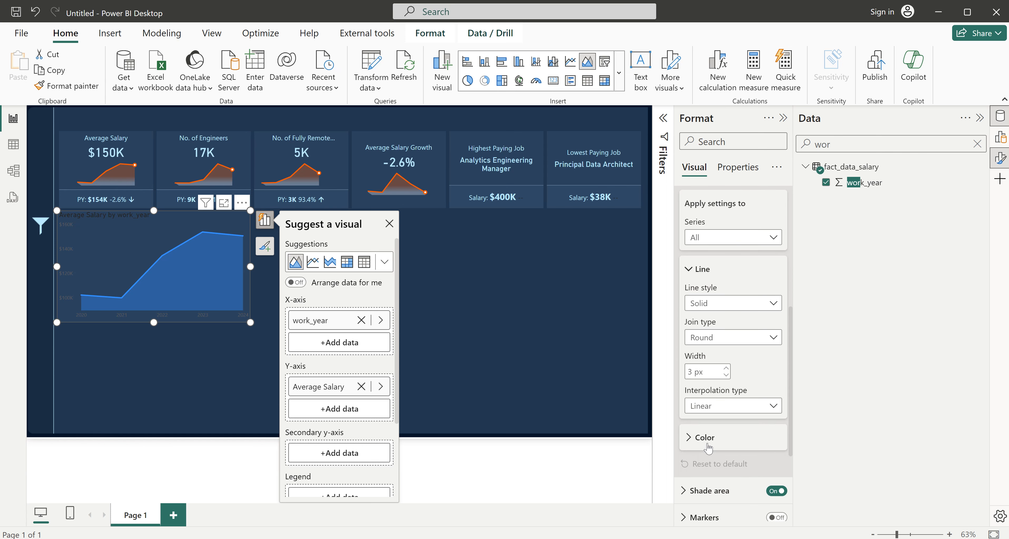
pyautogui.scroll(2, 705, 397)
pyautogui.click(704, 395)
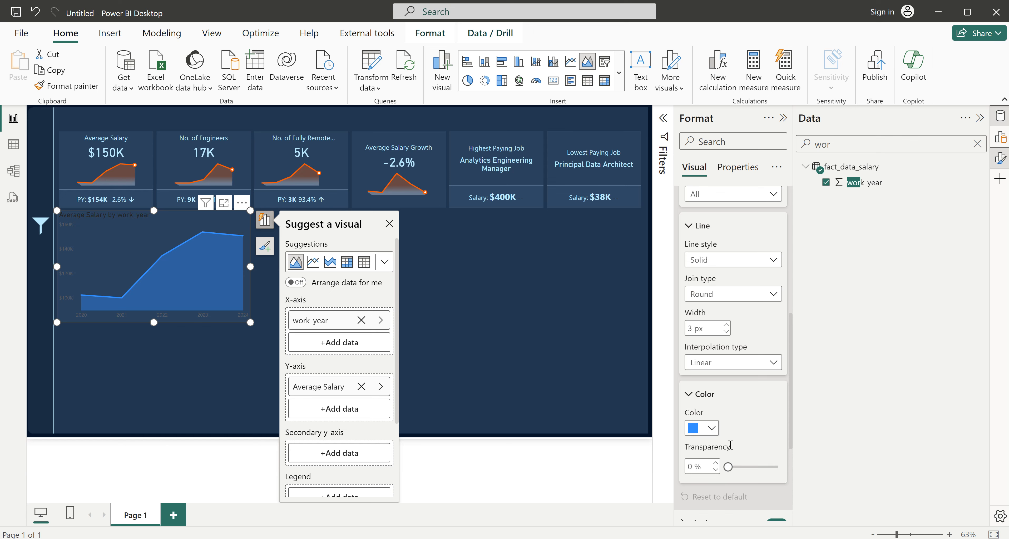
pyautogui.click(710, 429)
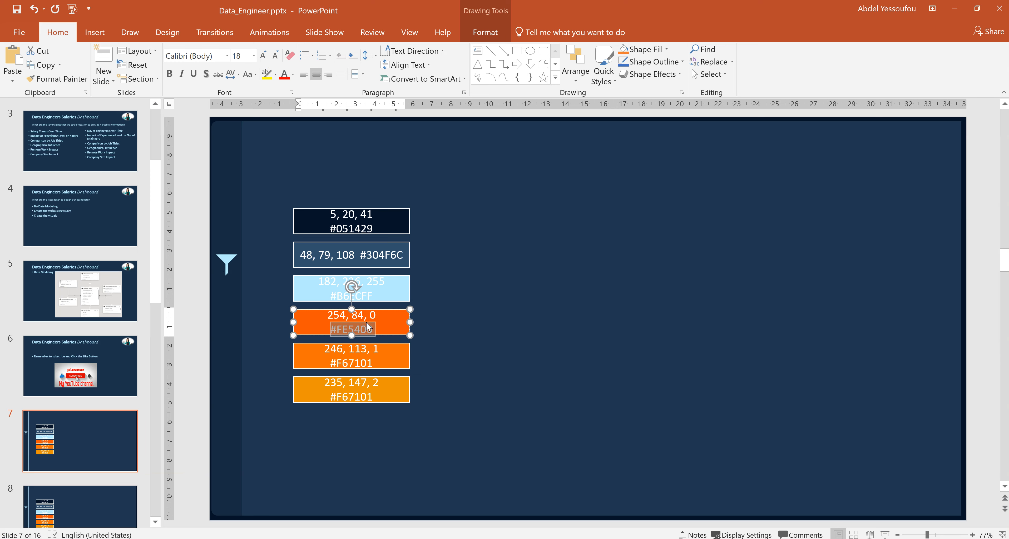
pyautogui.rightClick(363, 334)
pyautogui.press('Escape')
pyautogui.click(465, 306)
pyautogui.doubleClick(364, 331)
pyautogui.click(955, 9)
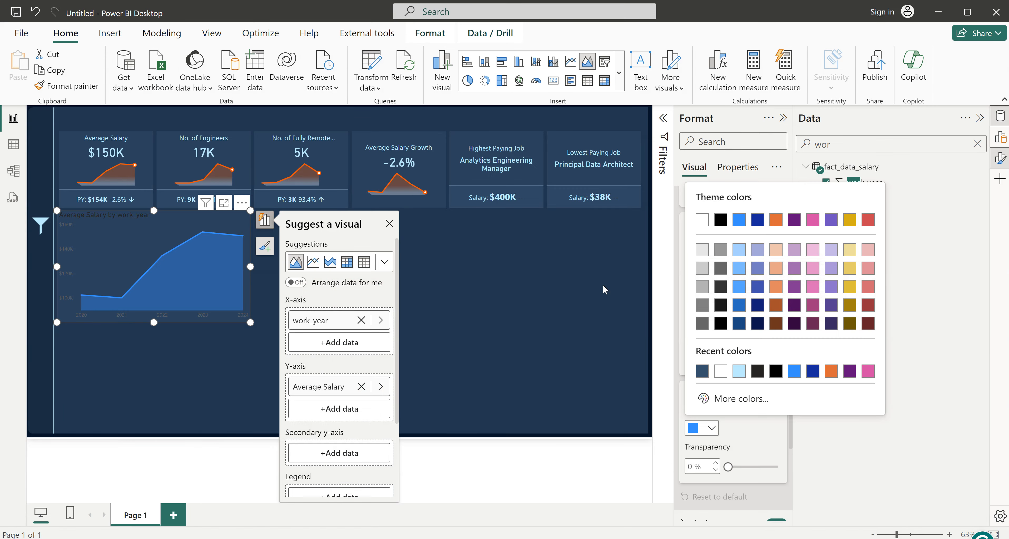
# - Set the area chart's line color to the custom orange #FE5400
pyautogui.click(729, 403)
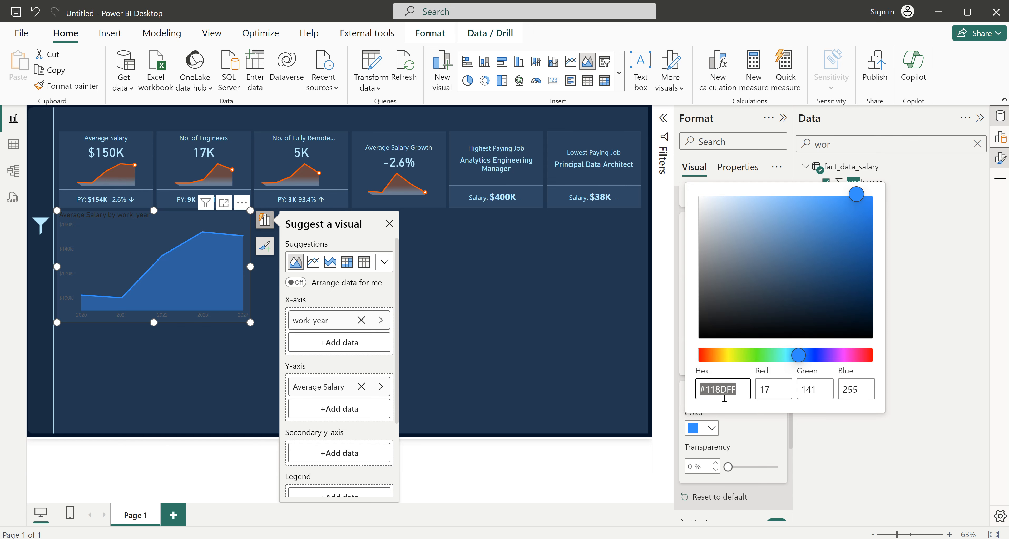
pyautogui.write('#FE5400')
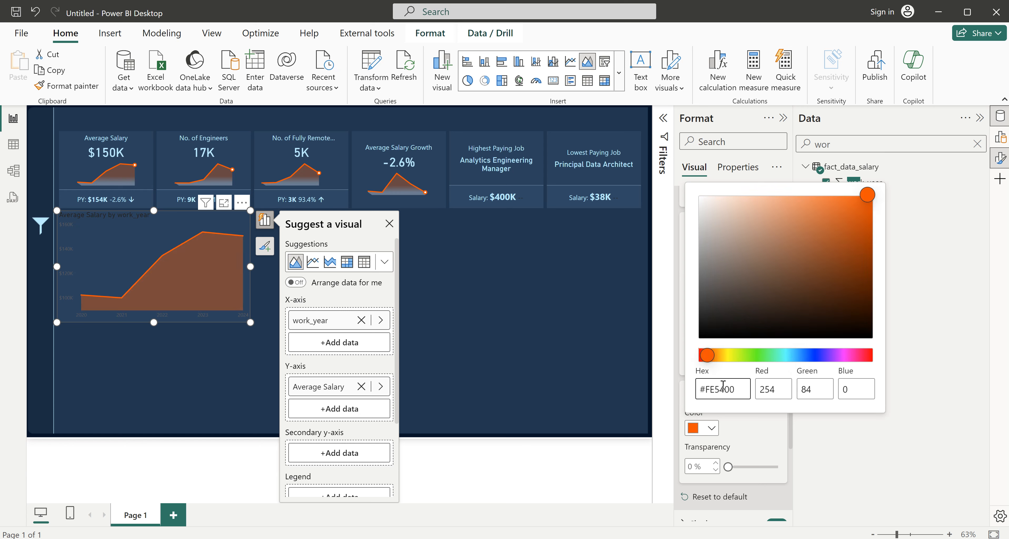
pyautogui.click(747, 426)
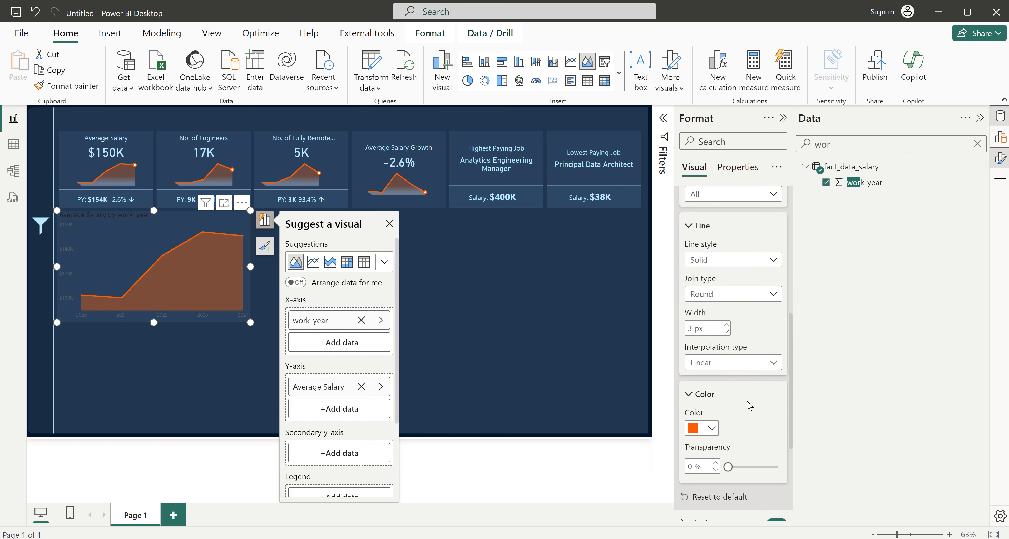
pyautogui.scroll(4, 708, 281)
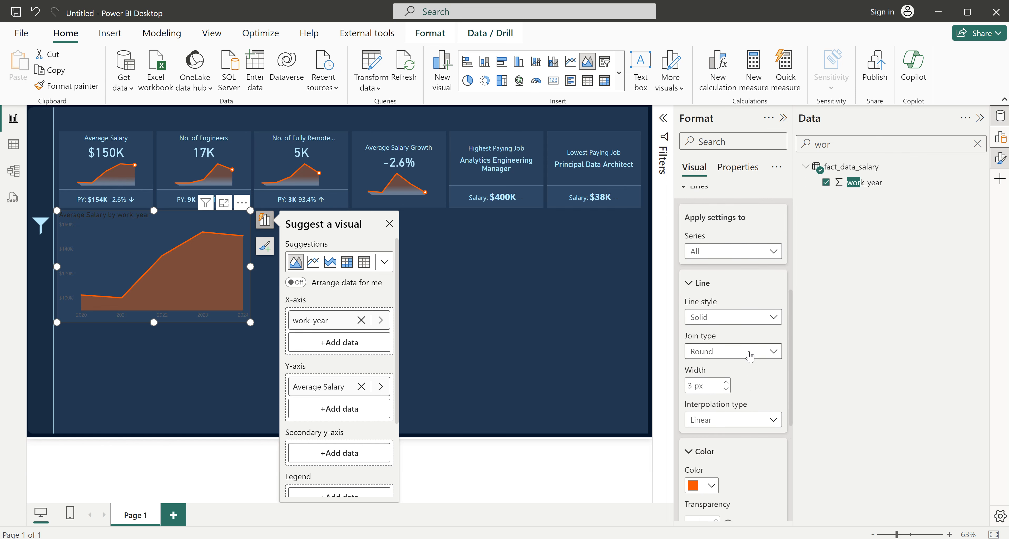
pyautogui.click(708, 281)
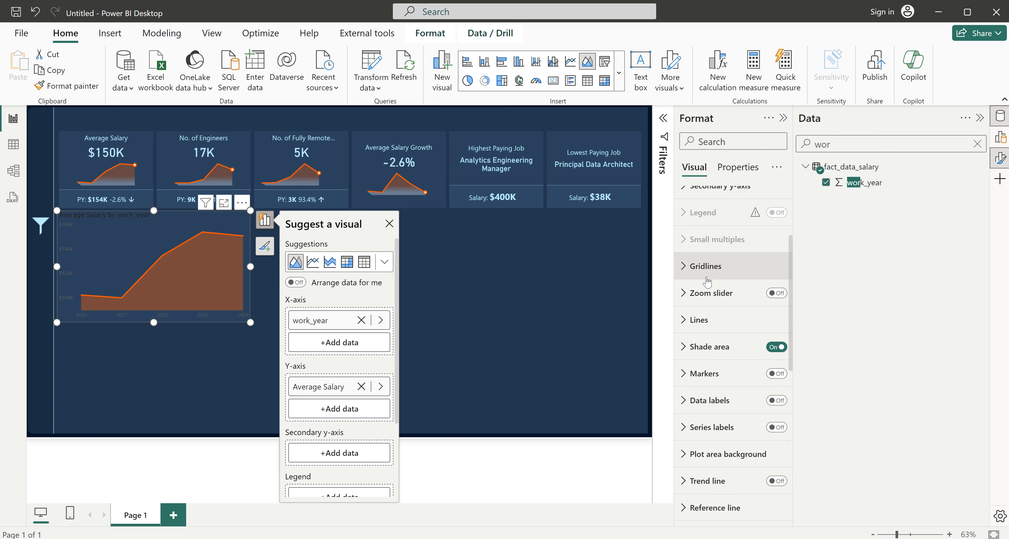
# - Change the color of the area chart's x-axis values to the recent light blue
pyautogui.scroll(4, 708, 271)
pyautogui.click(707, 261)
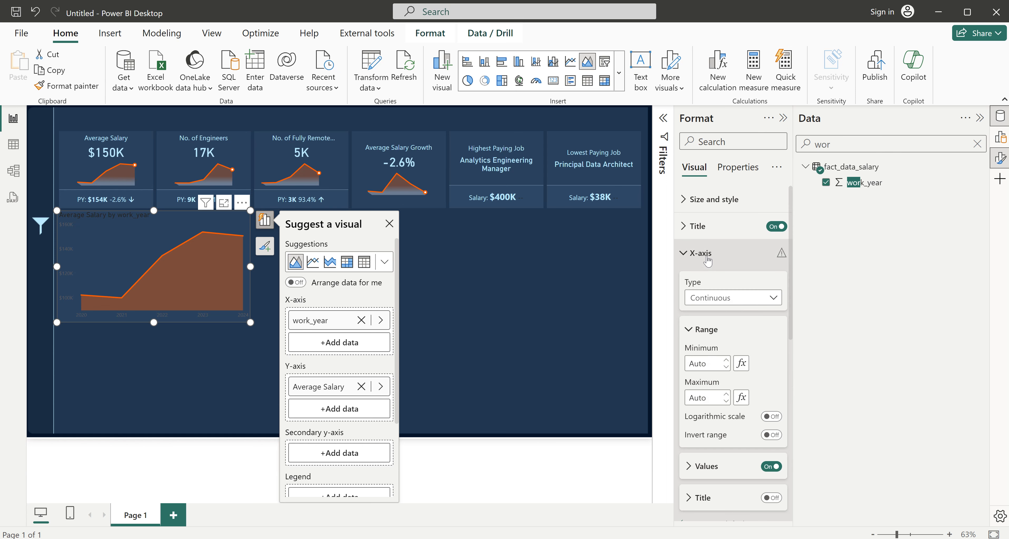
pyautogui.click(718, 470)
pyautogui.scroll(-5, 717, 391)
pyautogui.click(701, 354)
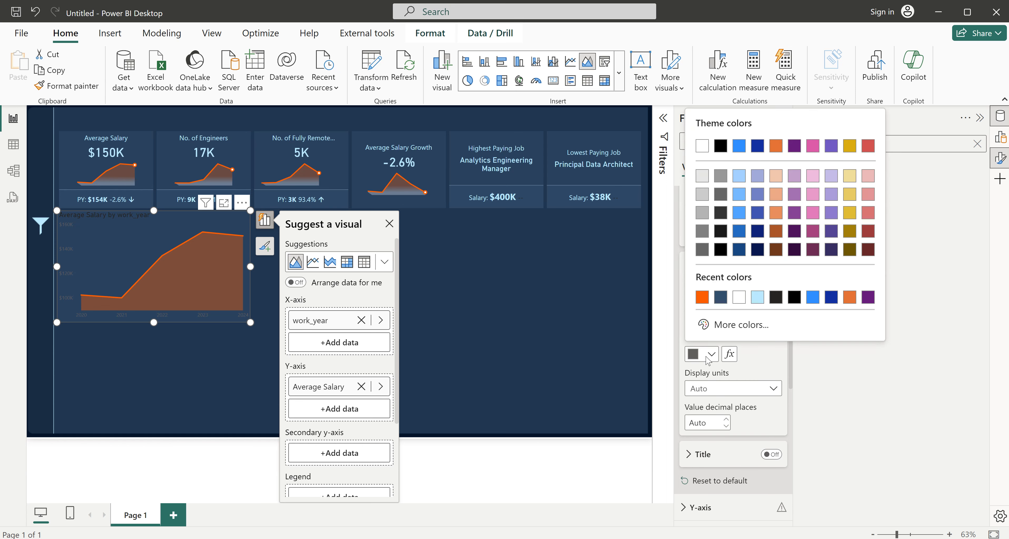
pyautogui.click(756, 298)
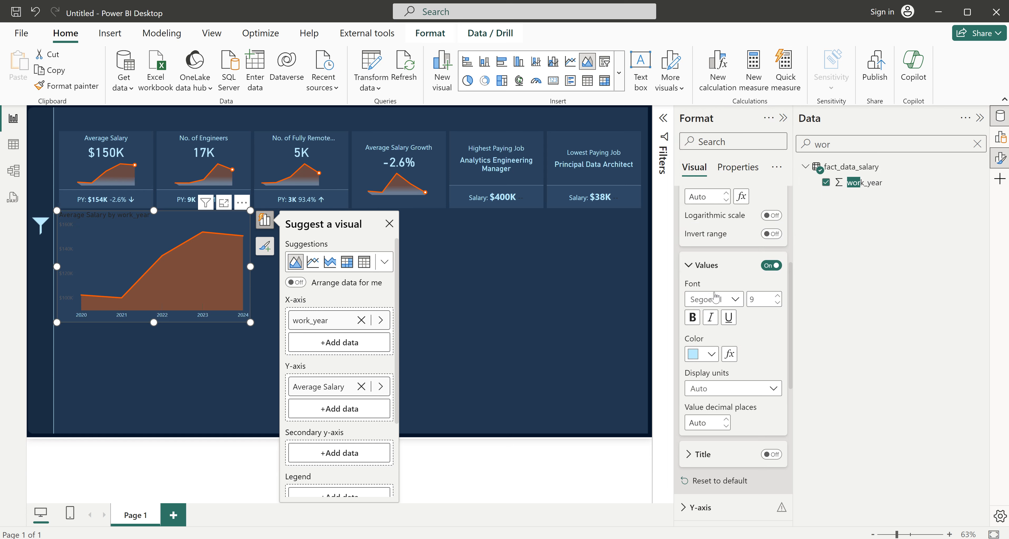
pyautogui.click(705, 266)
pyautogui.scroll(3, 708, 279)
pyautogui.click(703, 253)
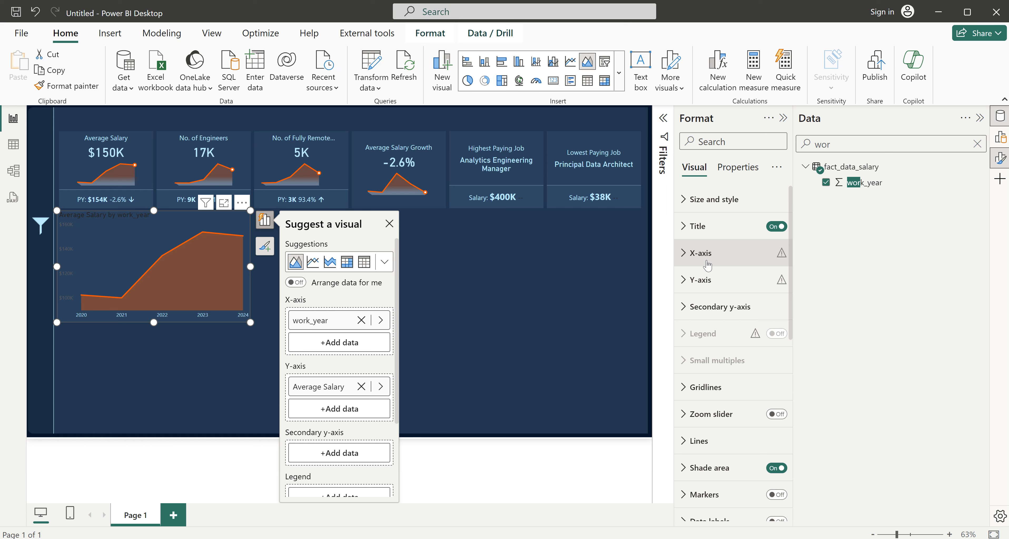
# - Change the color of the area chart's y-axis values to the recent light blue
pyautogui.click(699, 281)
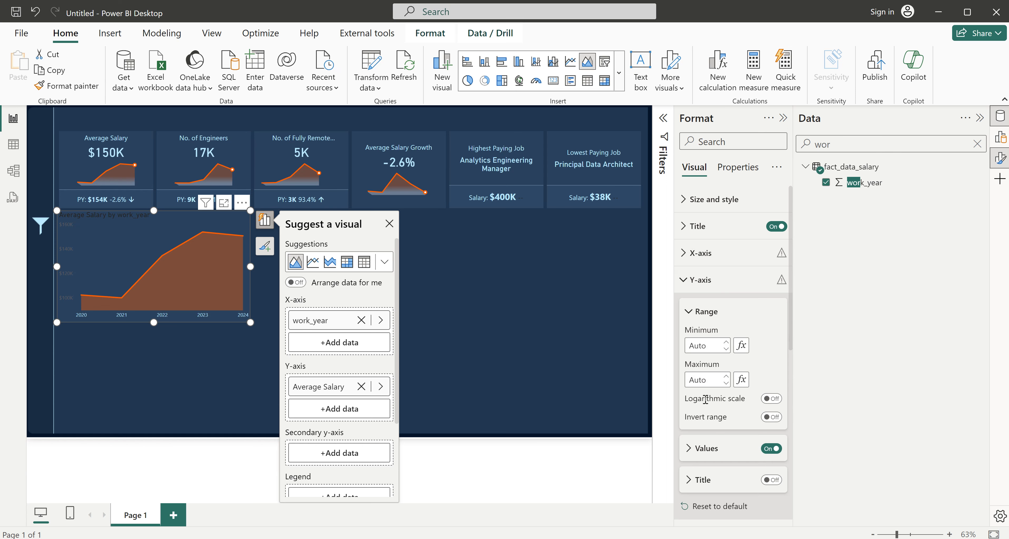
pyautogui.click(714, 453)
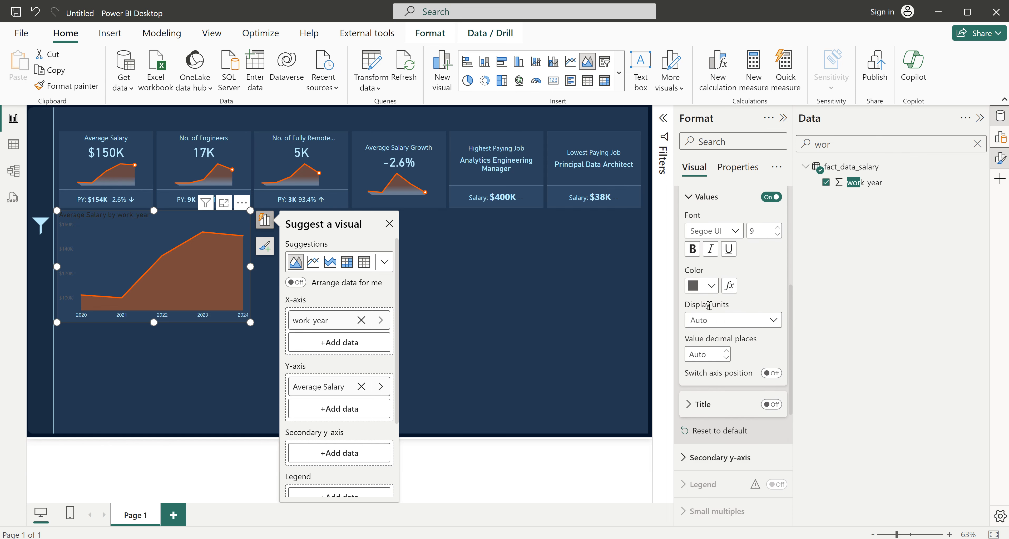
pyautogui.click(711, 287)
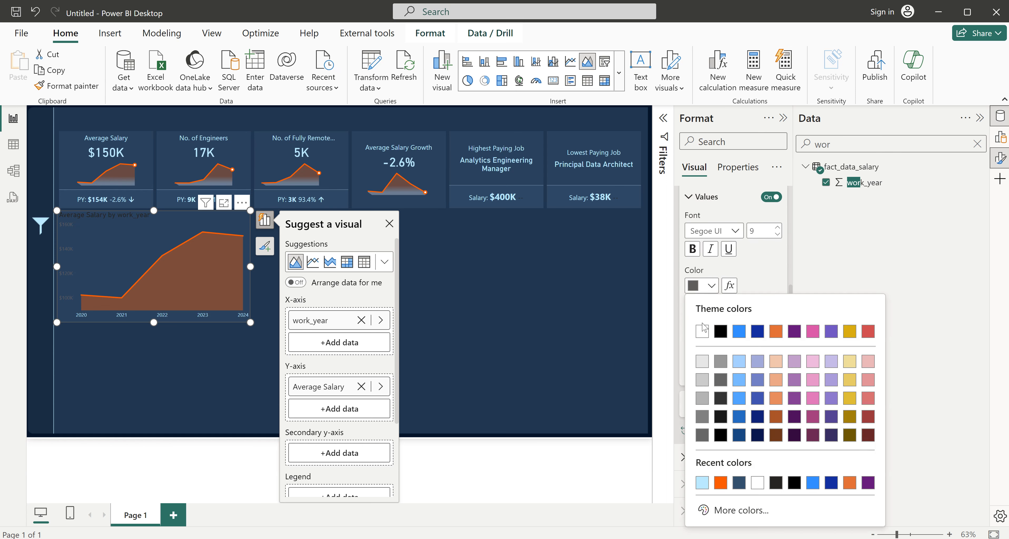
pyautogui.click(704, 484)
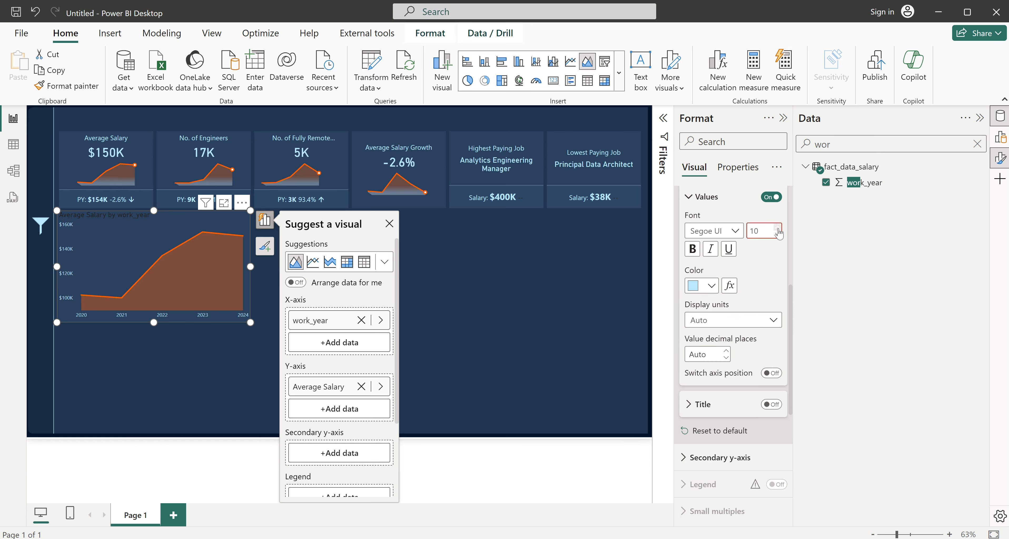
# - Set the area chart's title text color to the recent light blue
pyautogui.scroll(2, 750, 277)
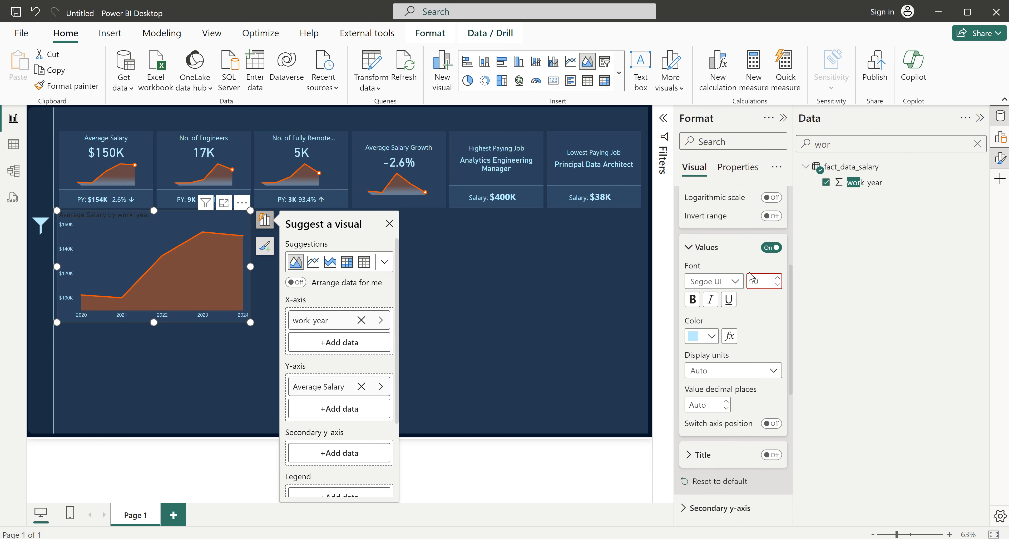
pyautogui.scroll(5, 749, 276)
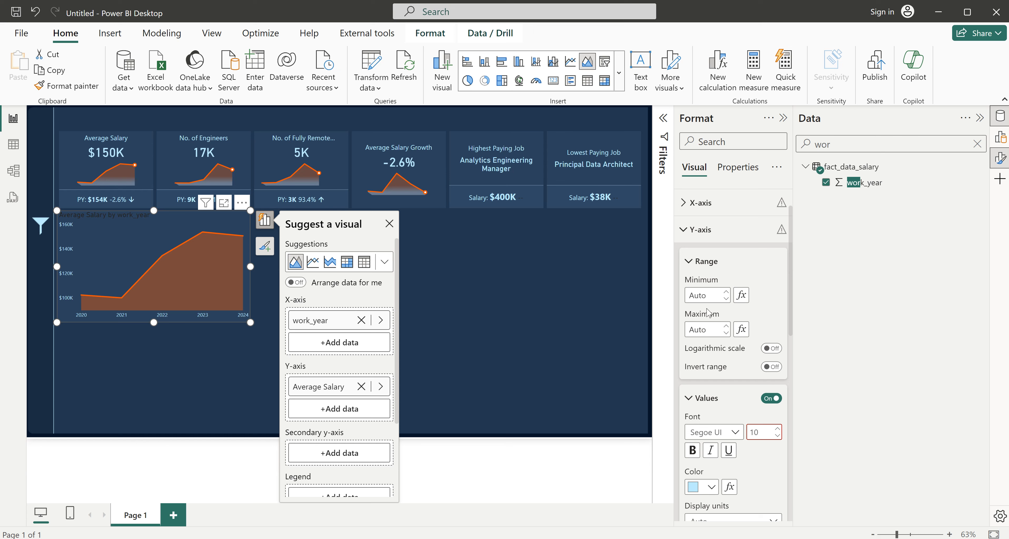
pyautogui.click(702, 230)
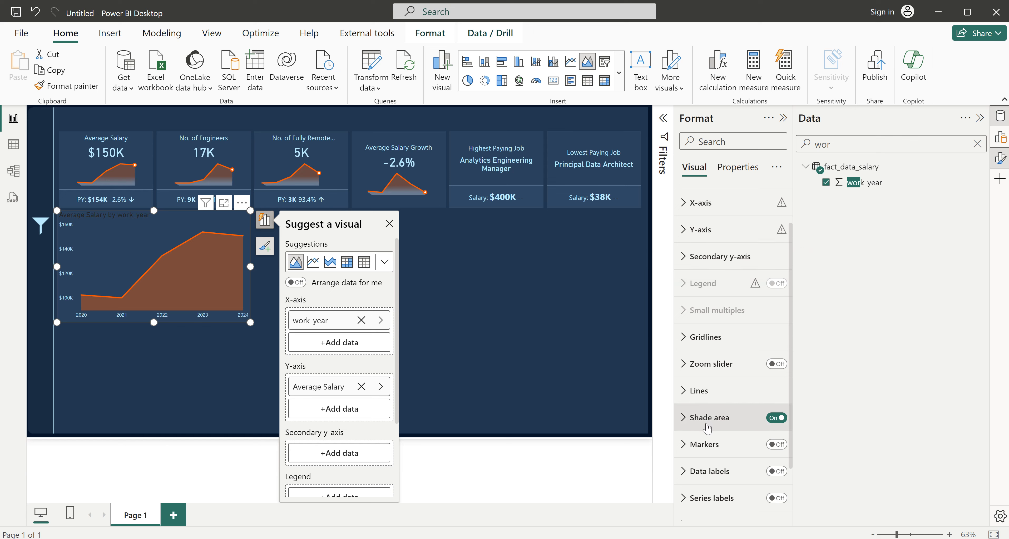
pyautogui.scroll(1, 710, 424)
pyautogui.scroll(1, 710, 425)
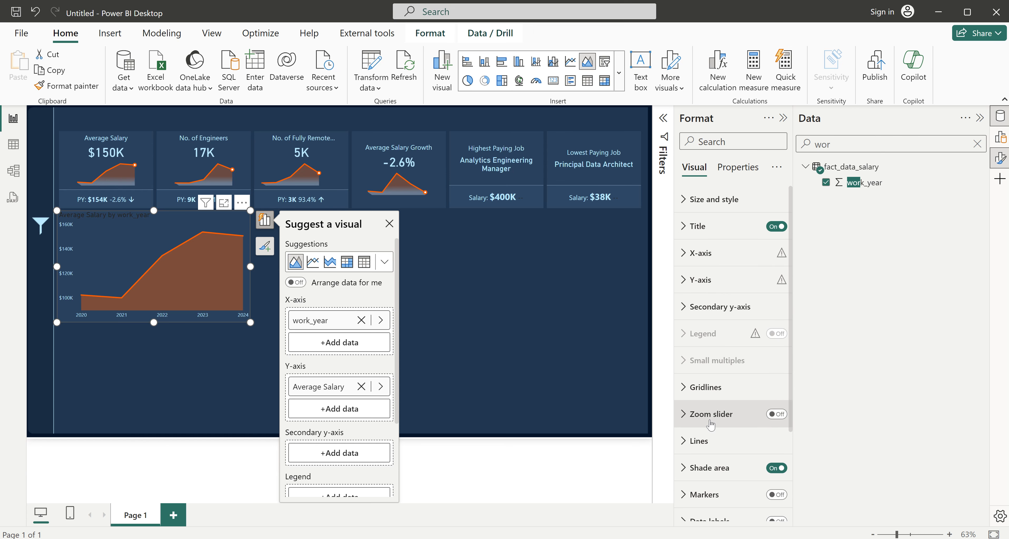
pyautogui.click(701, 226)
pyautogui.click(710, 415)
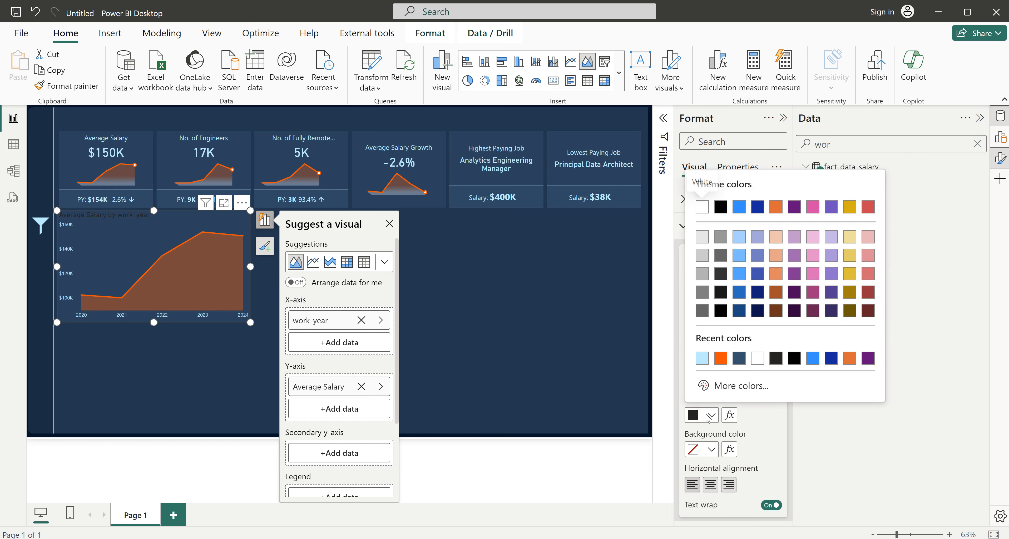
pyautogui.click(700, 358)
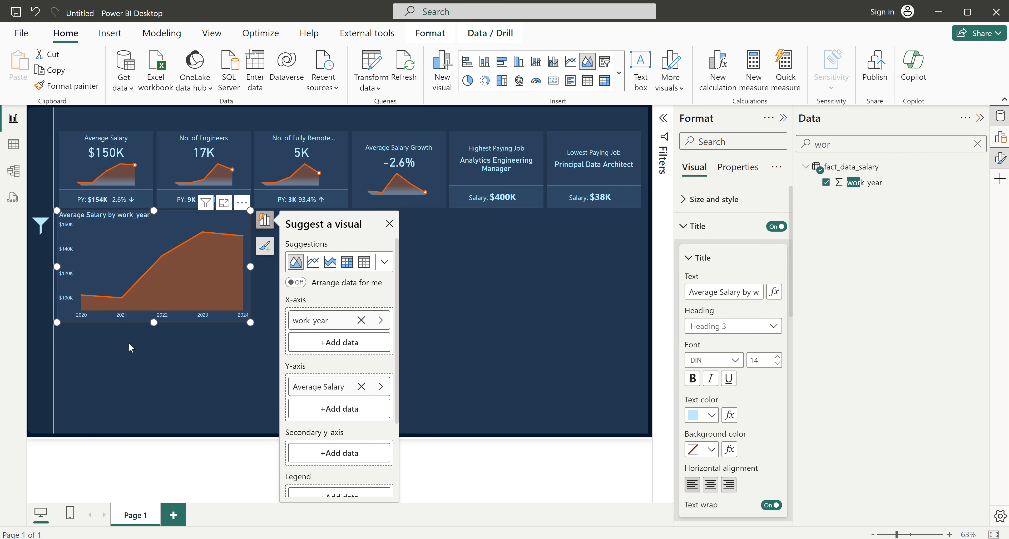
# - Rename the area chart's x-axis field from work_year to Work Year
pyautogui.doubleClick(316, 321)
pyautogui.write('Wo')
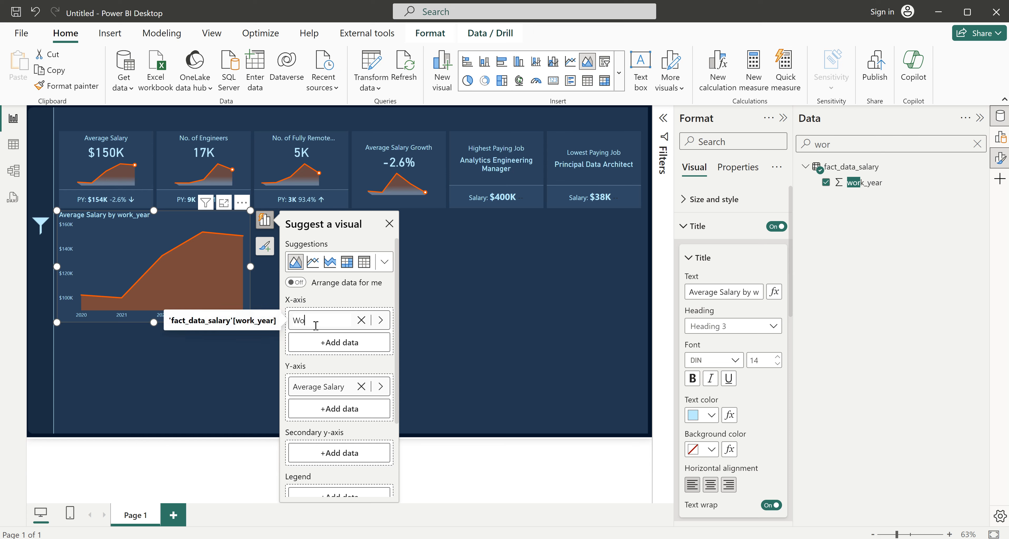
pyautogui.write('rk Year')
pyautogui.press('Return')
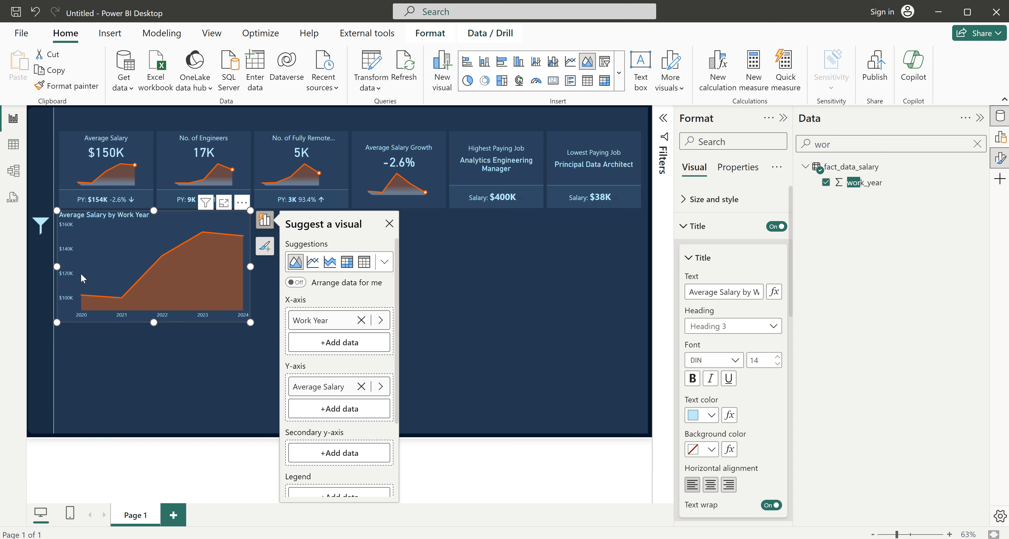
# - Nudge the area chart slightly right to horizontal position 77 so its edge lines up with the KPI cards above
pyautogui.click(260, 291)
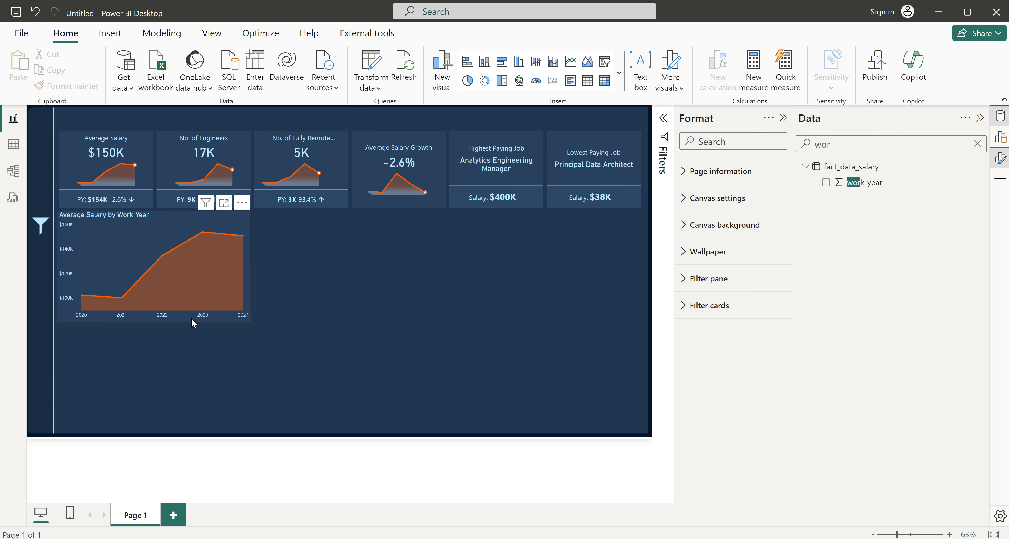
pyautogui.click(58, 279)
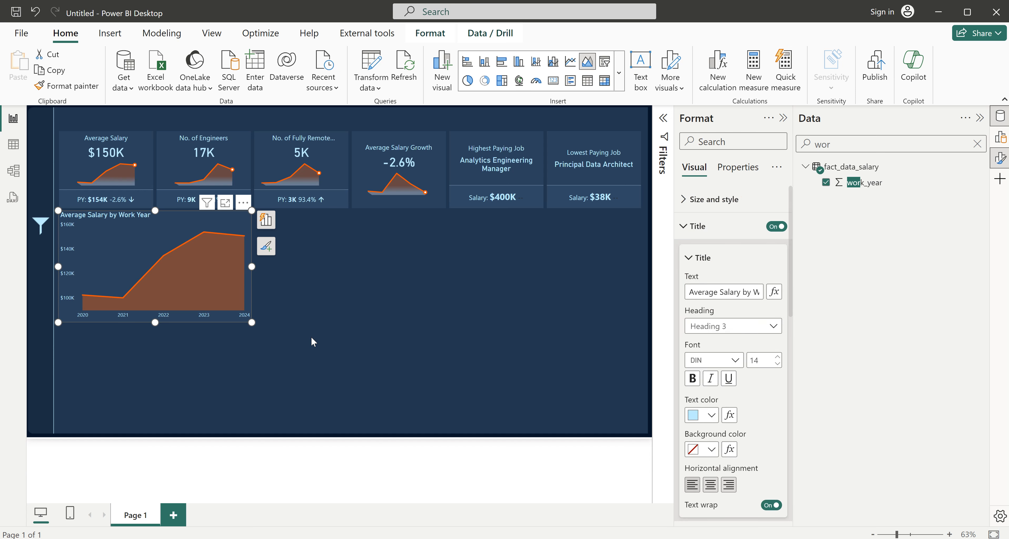
pyautogui.click(361, 318)
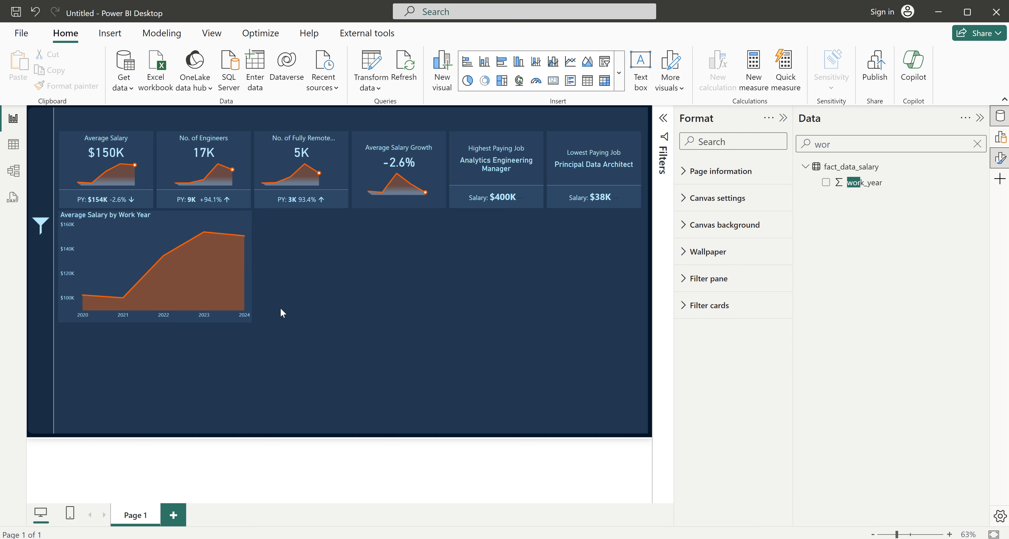
pyautogui.click(201, 322)
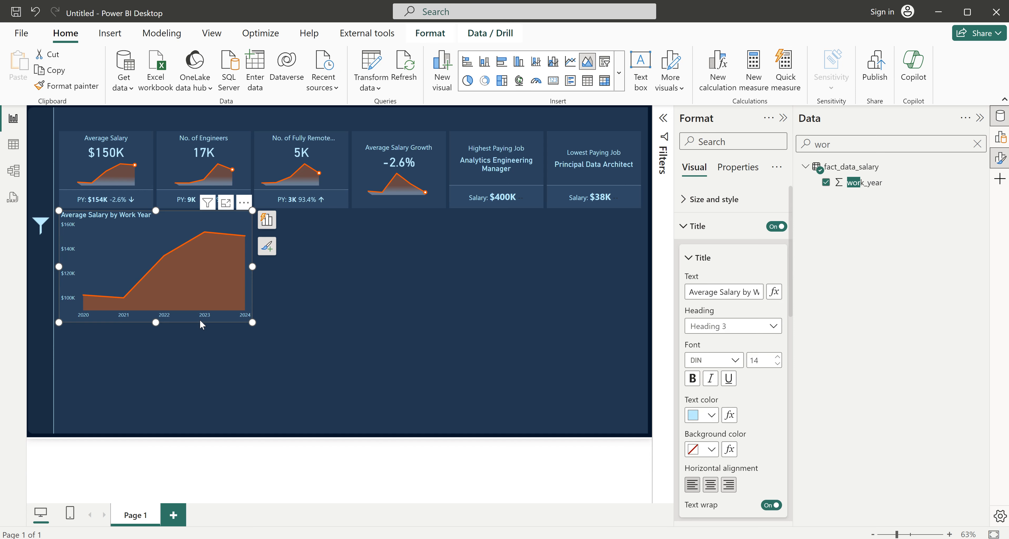
pyautogui.click(321, 289)
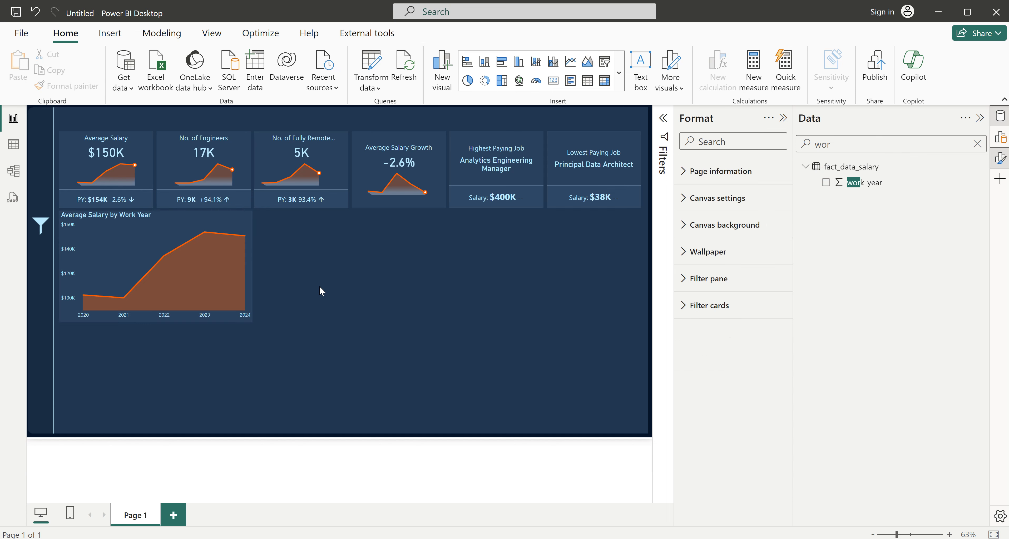
pyautogui.click(253, 261)
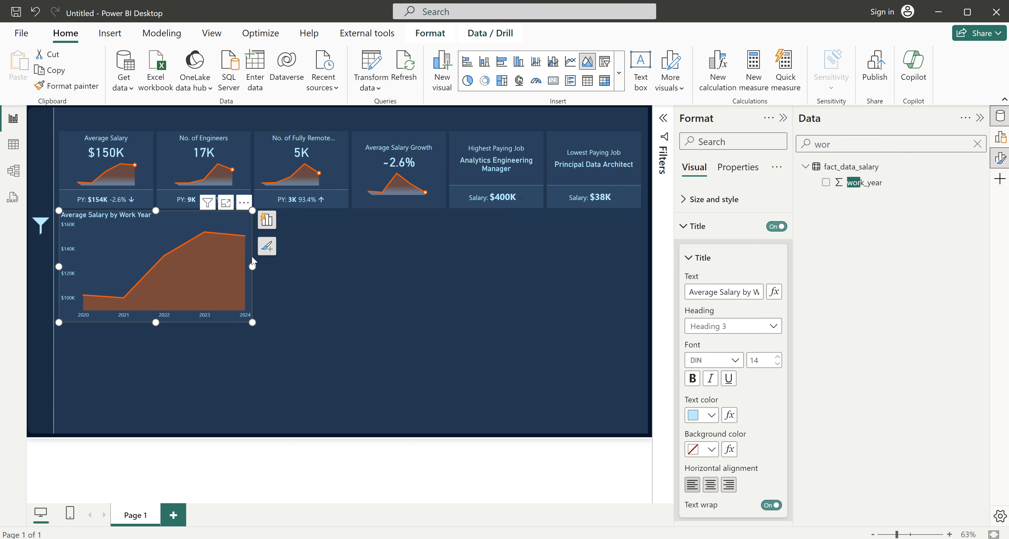
# - Set the area chart's width to 461 and nudge it down to vertical position 254
pyautogui.click(703, 200)
pyautogui.click(707, 299)
pyautogui.doubleClick(709, 298)
pyautogui.click(709, 298)
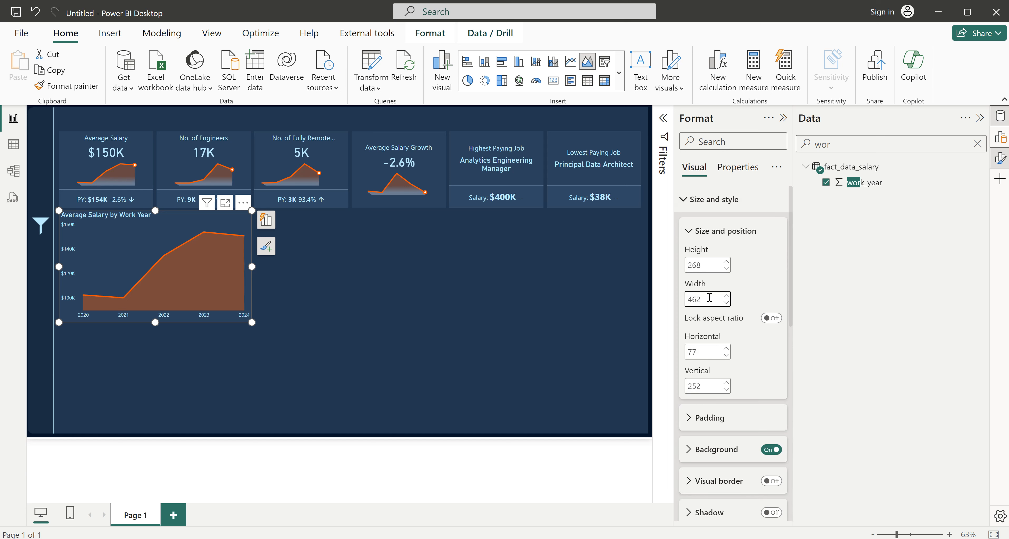
pyautogui.click(409, 271)
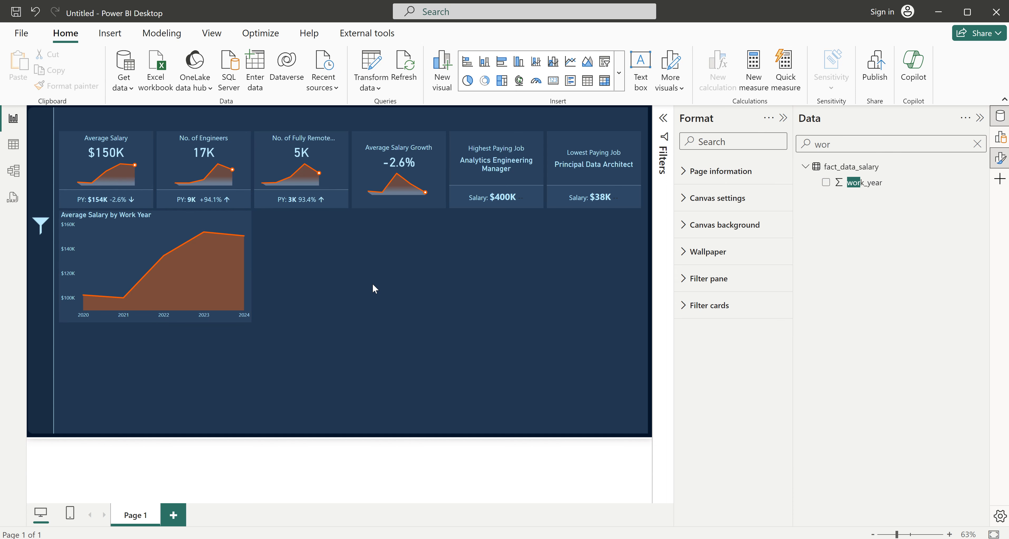
pyautogui.click(250, 243)
pyautogui.click(710, 299)
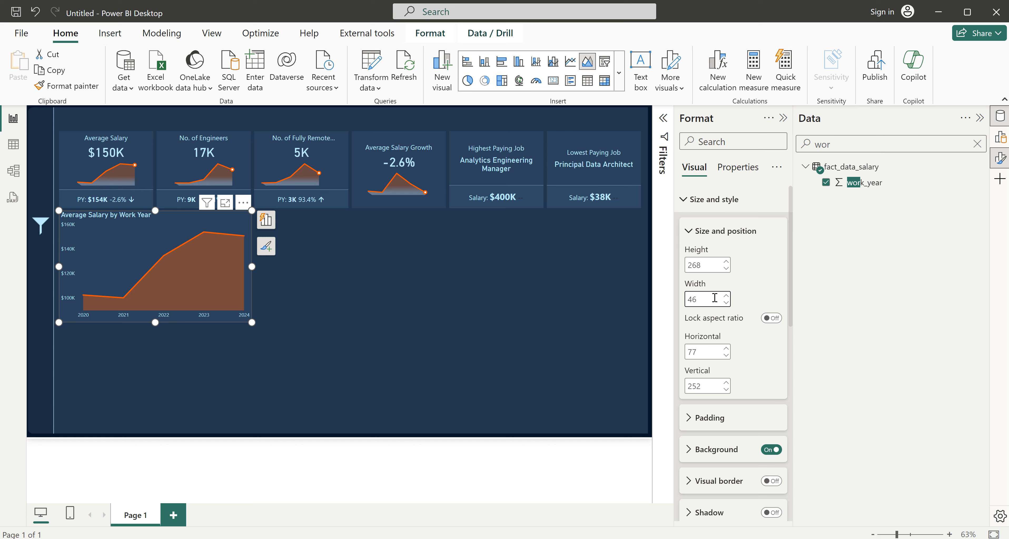
pyautogui.click(331, 277)
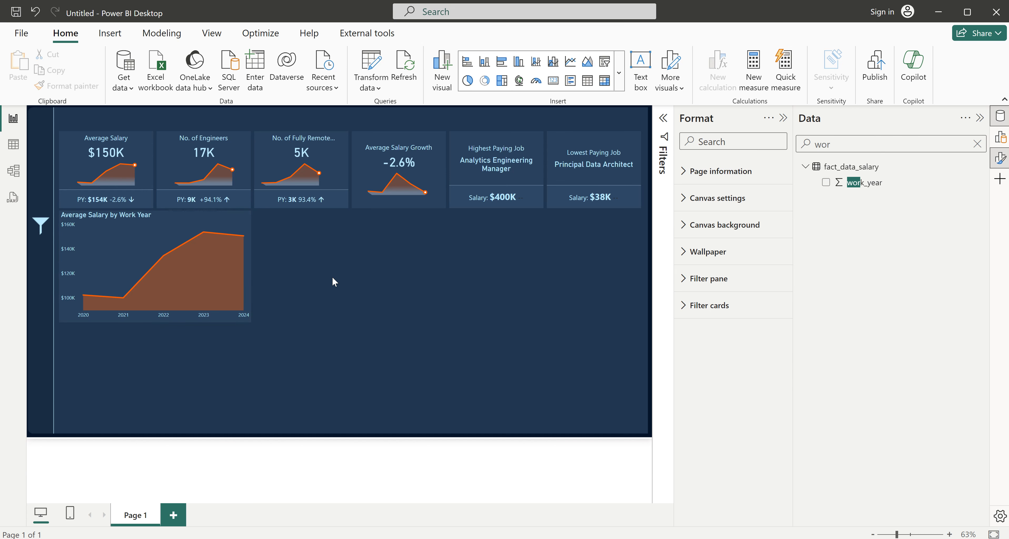
pyautogui.click(243, 323)
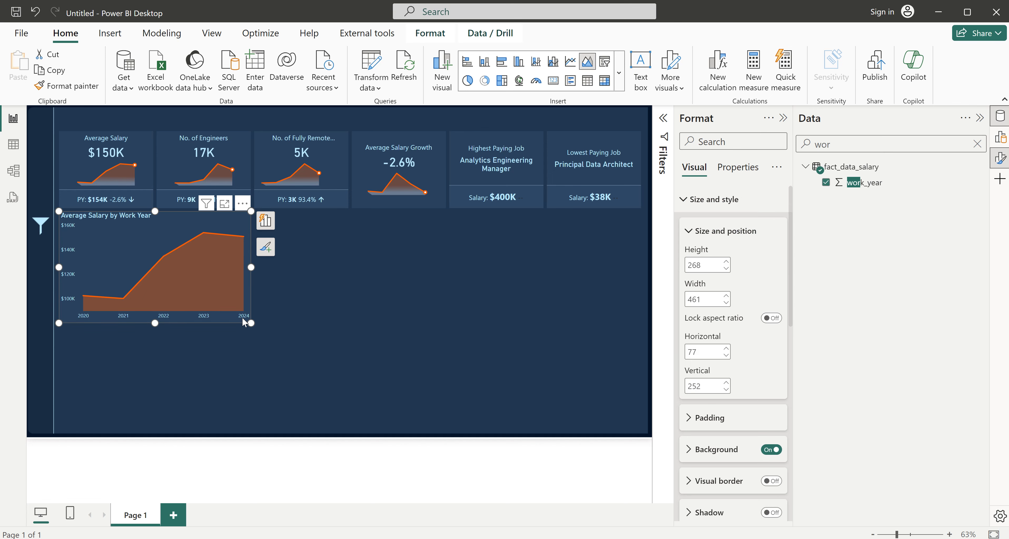
pyautogui.click(307, 278)
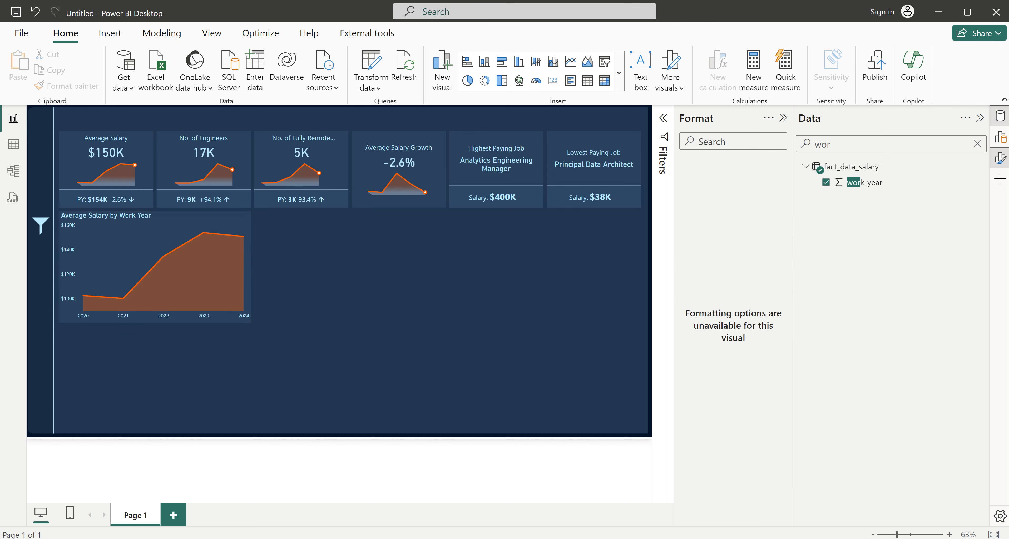
# - Turn on data labels for the area chart, using the finished Data_Engineer_Salary_Dashboard report as reference
pyautogui.click(601, 518)
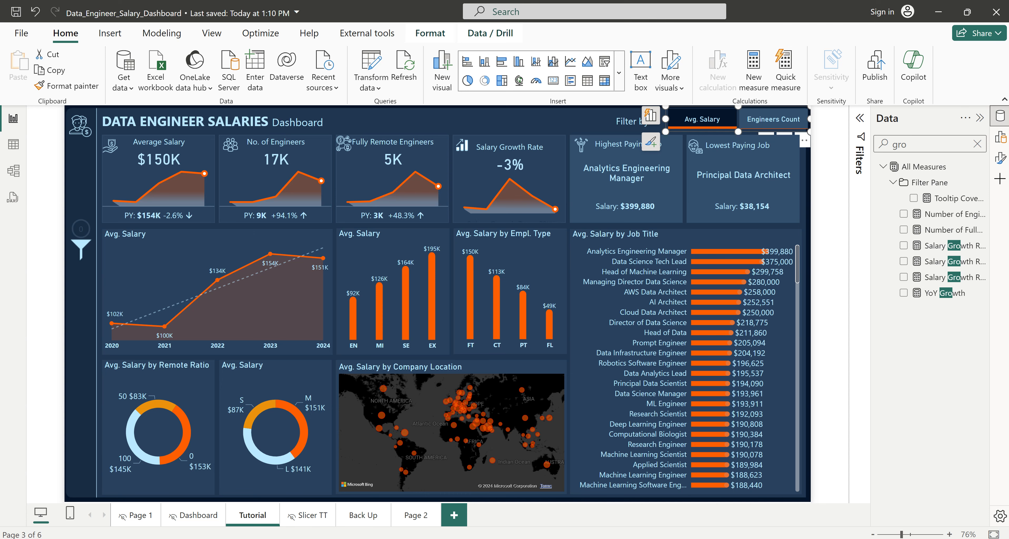
pyautogui.moveTo(666, 538)
pyautogui.click(704, 514)
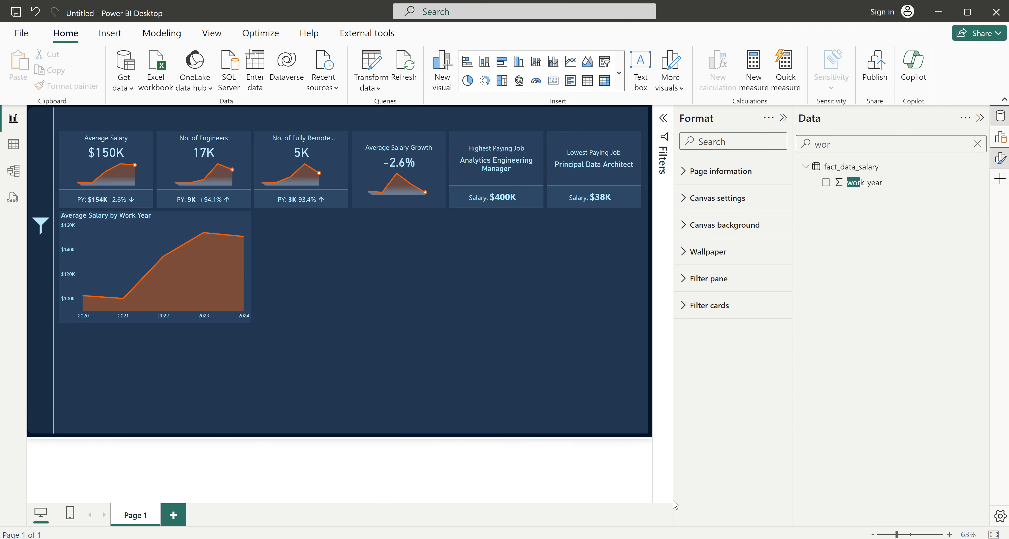
pyautogui.click(179, 320)
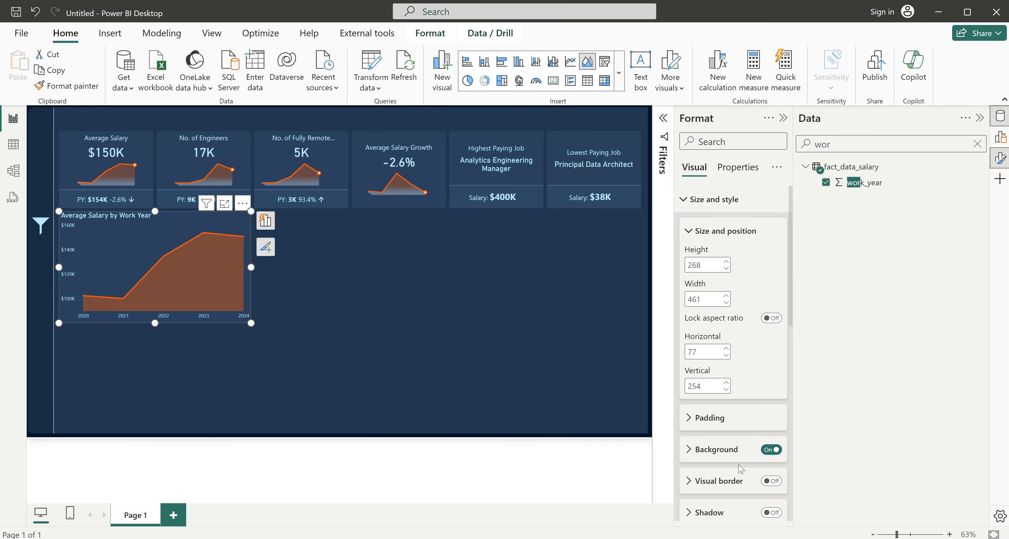
pyautogui.scroll(-10, 732, 470)
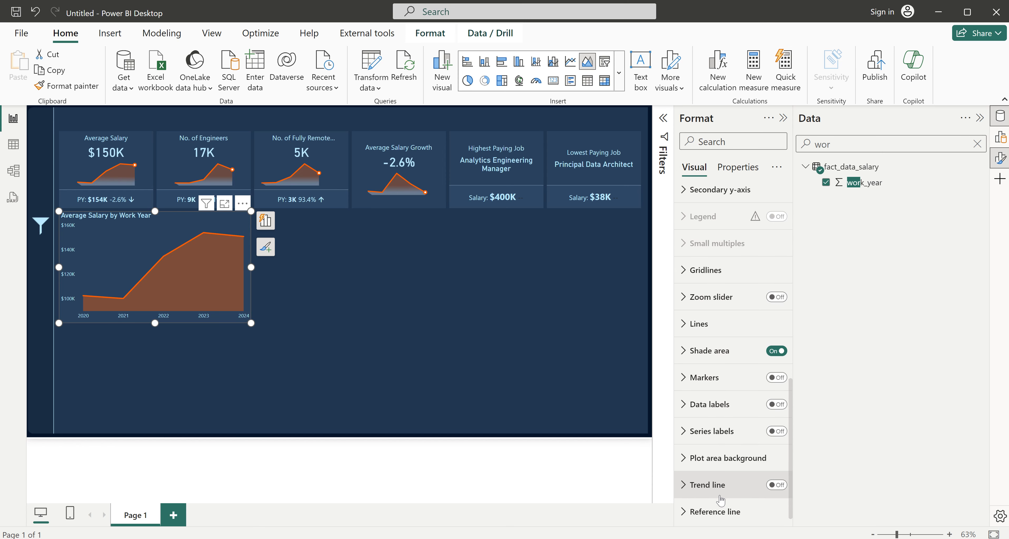
pyautogui.click(697, 403)
pyautogui.scroll(-5, 703, 478)
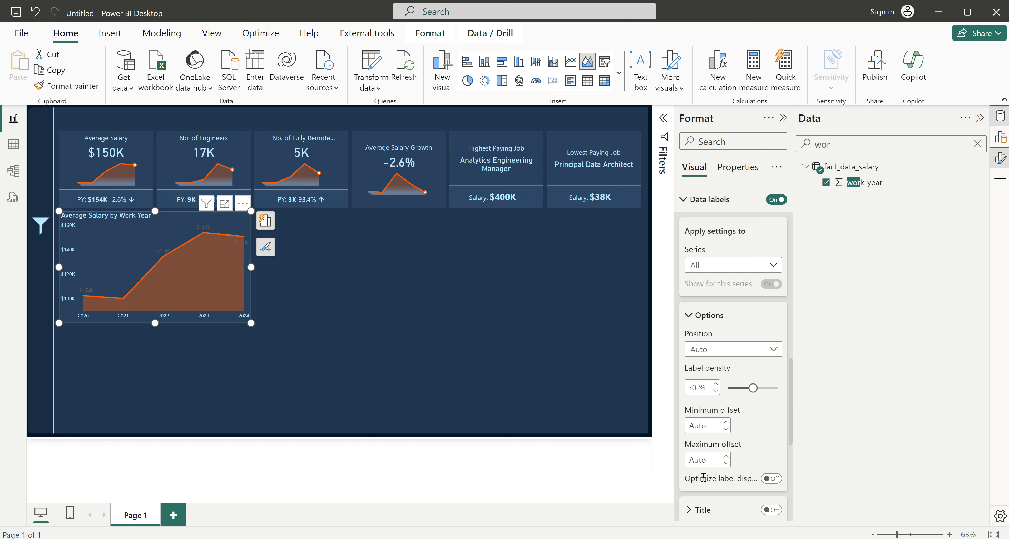
pyautogui.scroll(-3, 703, 477)
# - Format the area chart's data label values with the recent light blue color and font size 12
pyautogui.click(724, 440)
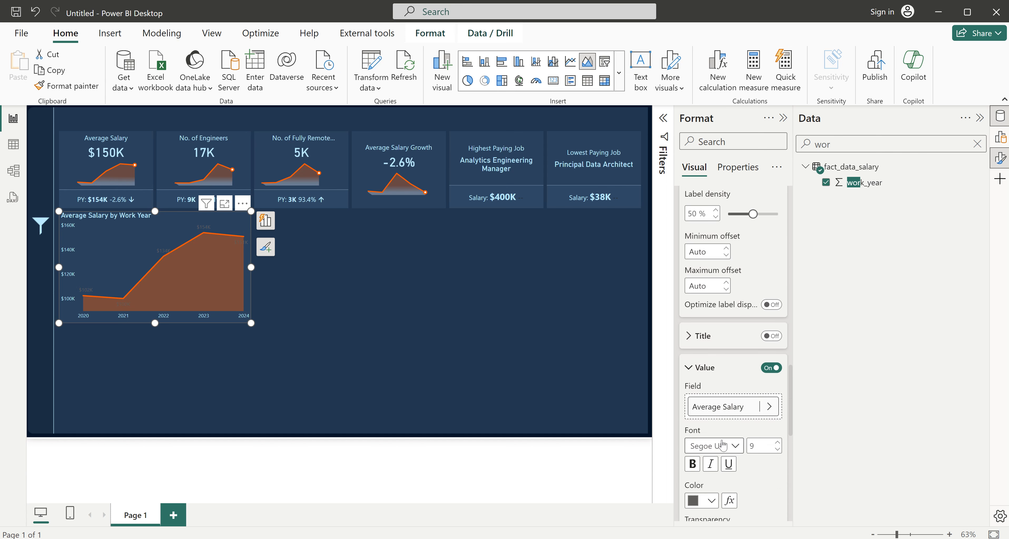
pyautogui.scroll(-2, 723, 445)
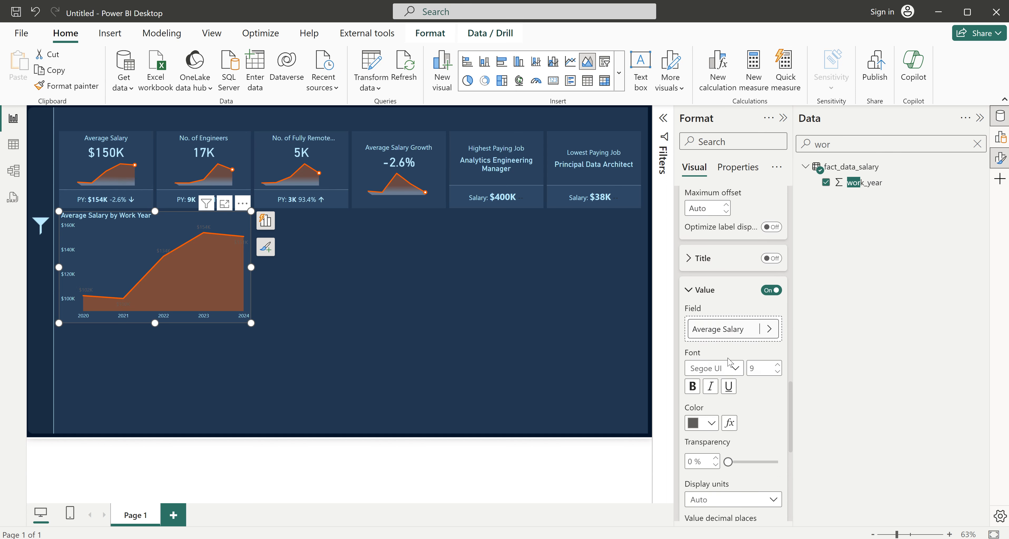
pyautogui.click(711, 426)
pyautogui.click(702, 367)
pyautogui.click(777, 365)
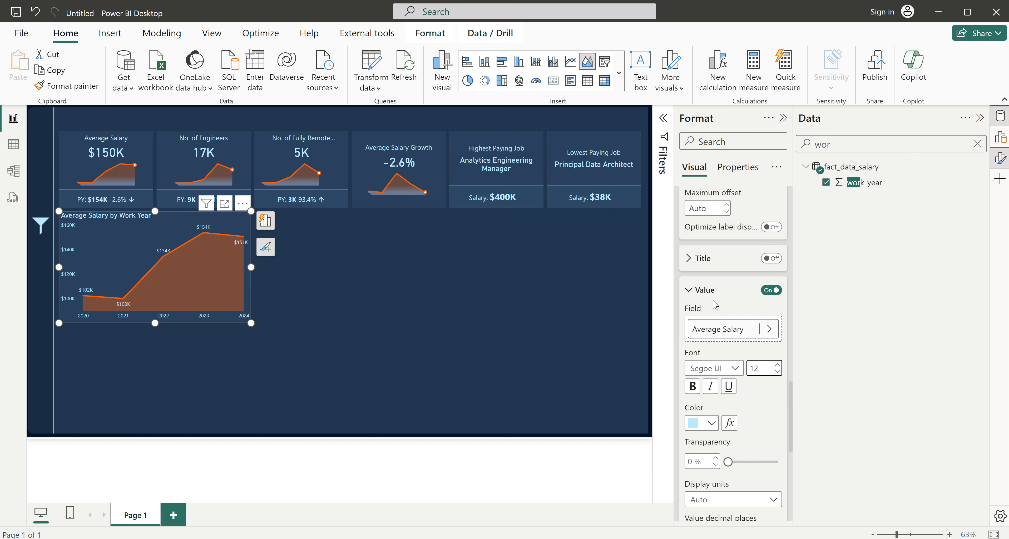
pyautogui.click(696, 292)
# - Turn off the y-axis values on the area chart
pyautogui.scroll(15, 713, 308)
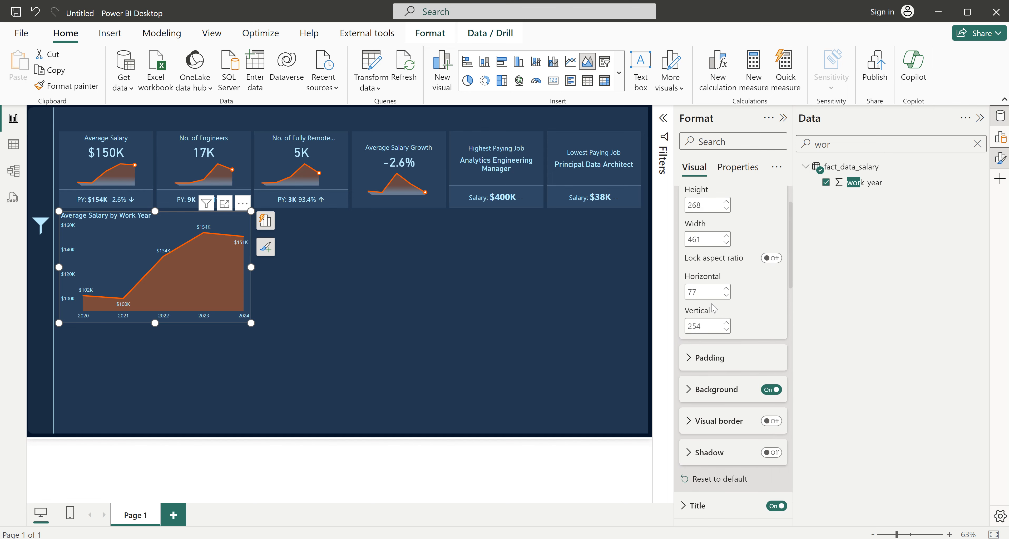
pyautogui.scroll(3, 713, 308)
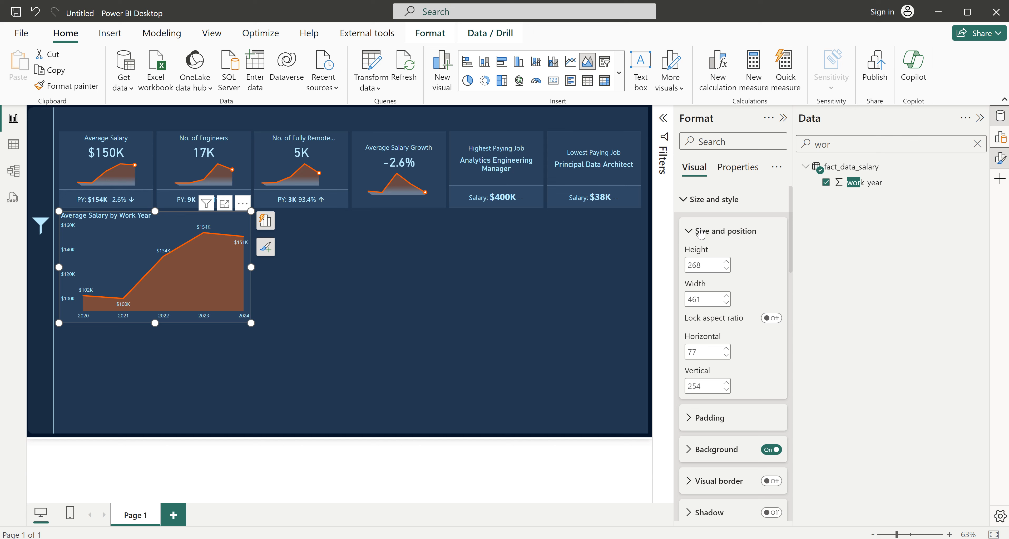
pyautogui.click(703, 199)
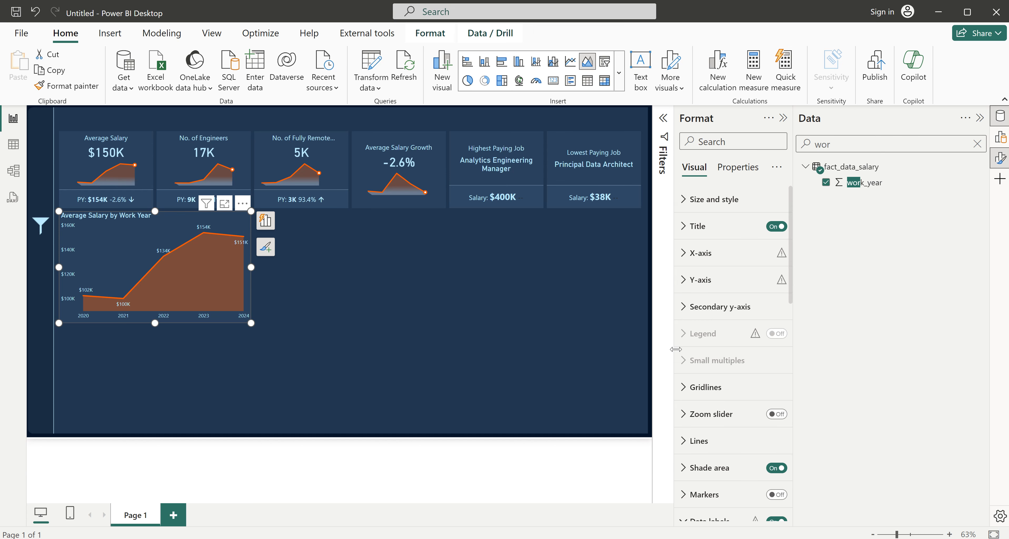
pyautogui.click(699, 280)
pyautogui.click(771, 449)
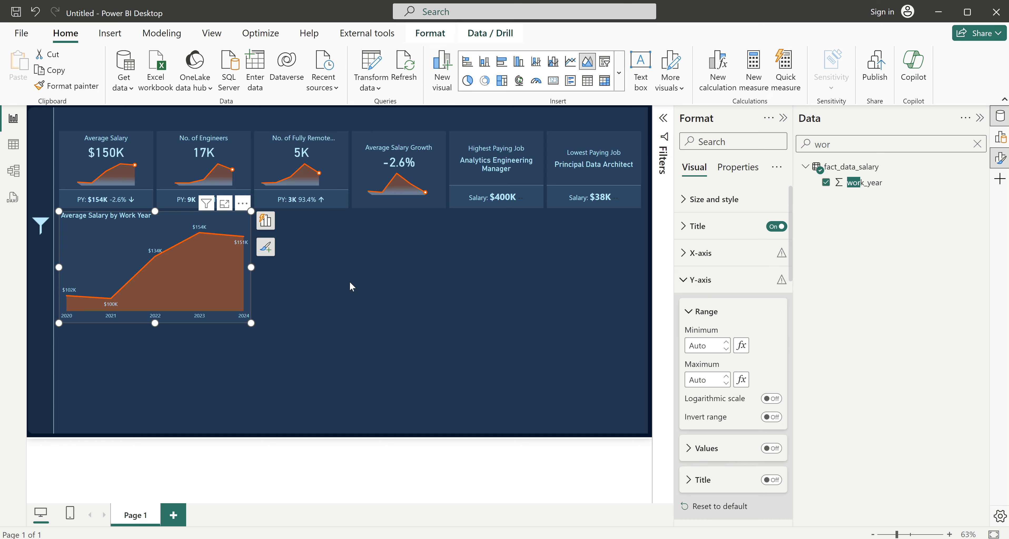
pyautogui.click(700, 280)
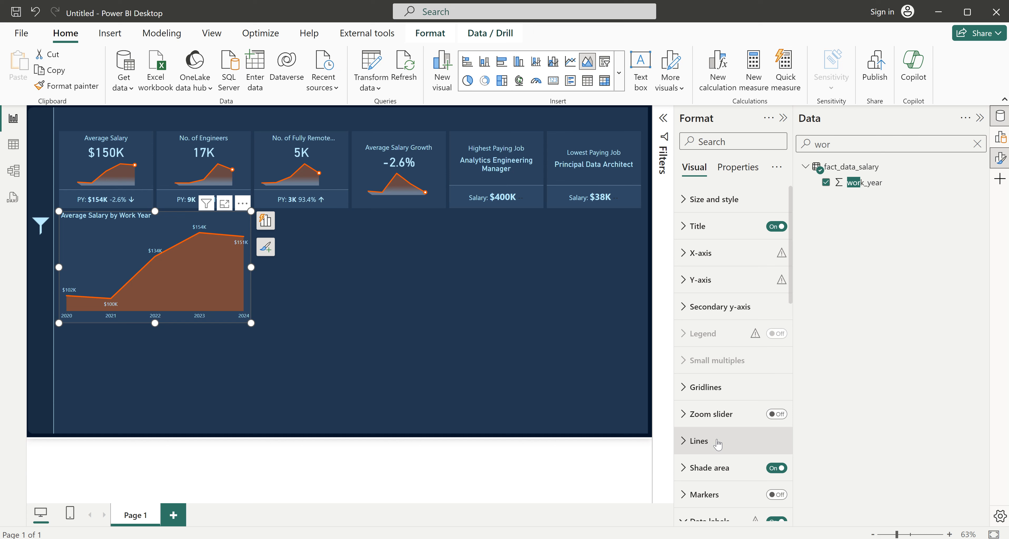
# - Turn on the trend line for the area chart
pyautogui.scroll(-4, 689, 351)
pyautogui.click(690, 353)
pyautogui.scroll(-2, 690, 351)
pyautogui.click(699, 271)
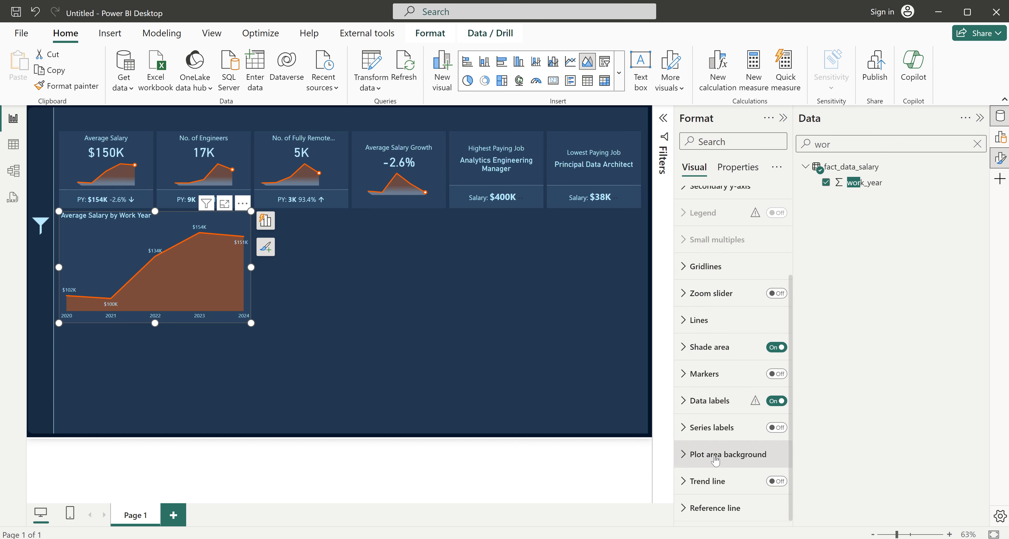
pyautogui.click(776, 481)
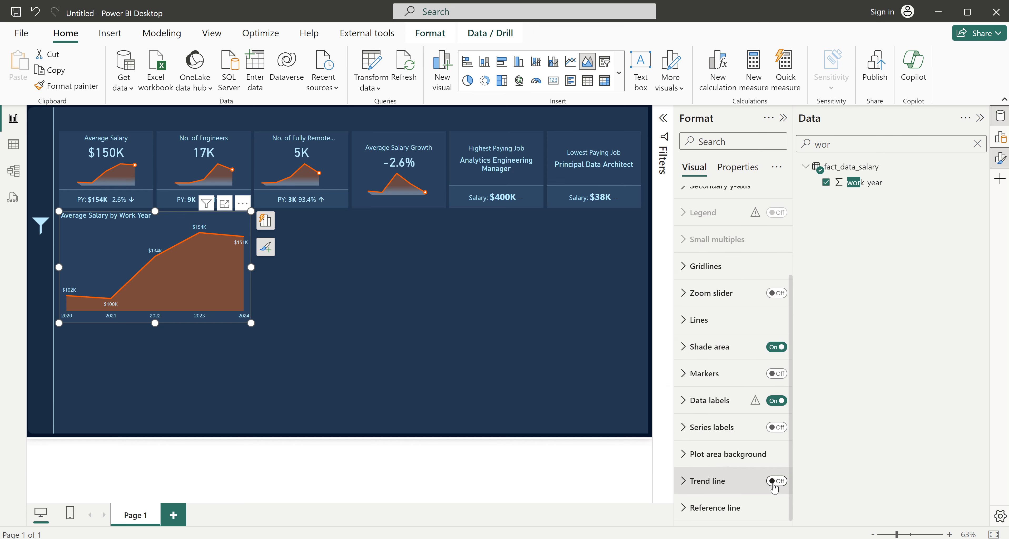
# - Format the area chart's trend line with the light blue color and 50% transparency
pyautogui.click(707, 481)
pyautogui.scroll(-5, 708, 430)
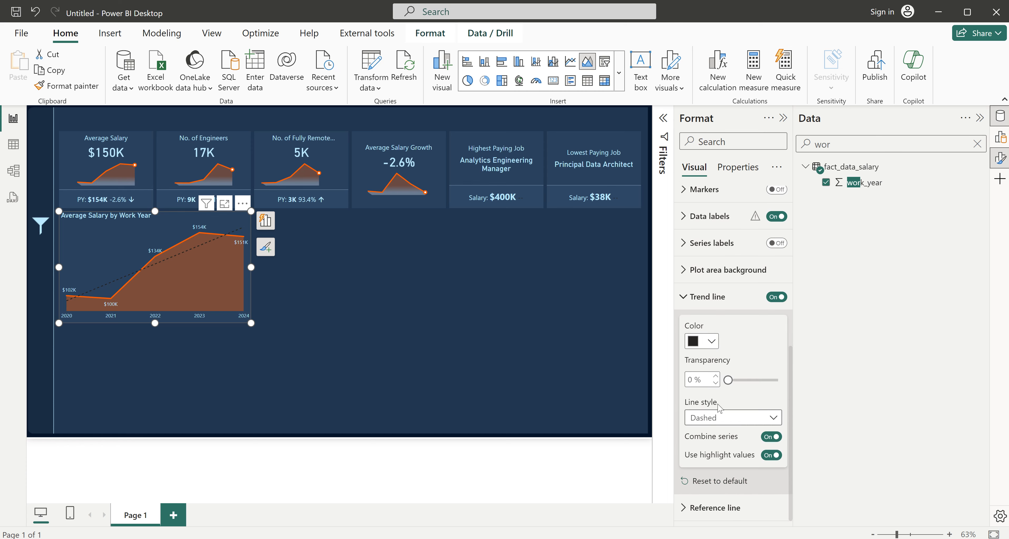
pyautogui.click(710, 341)
pyautogui.click(702, 286)
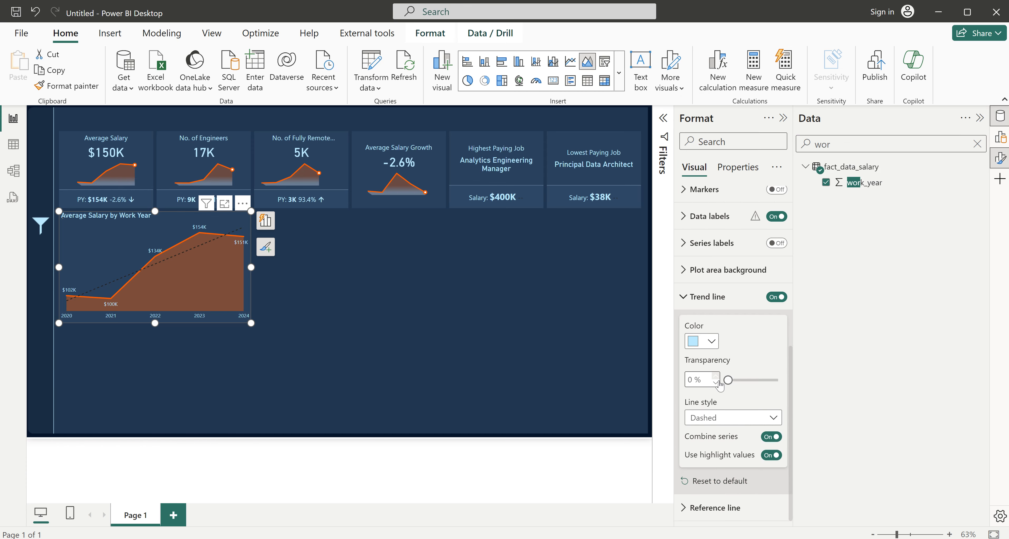
pyautogui.click(727, 380)
pyautogui.moveTo(727, 380); pyautogui.dragTo(752, 380)
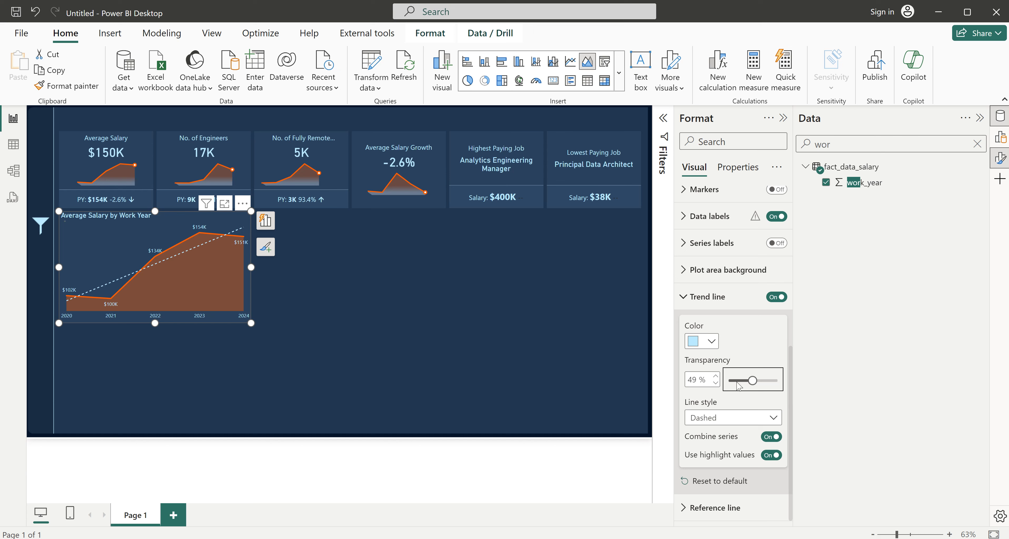
pyautogui.click(715, 376)
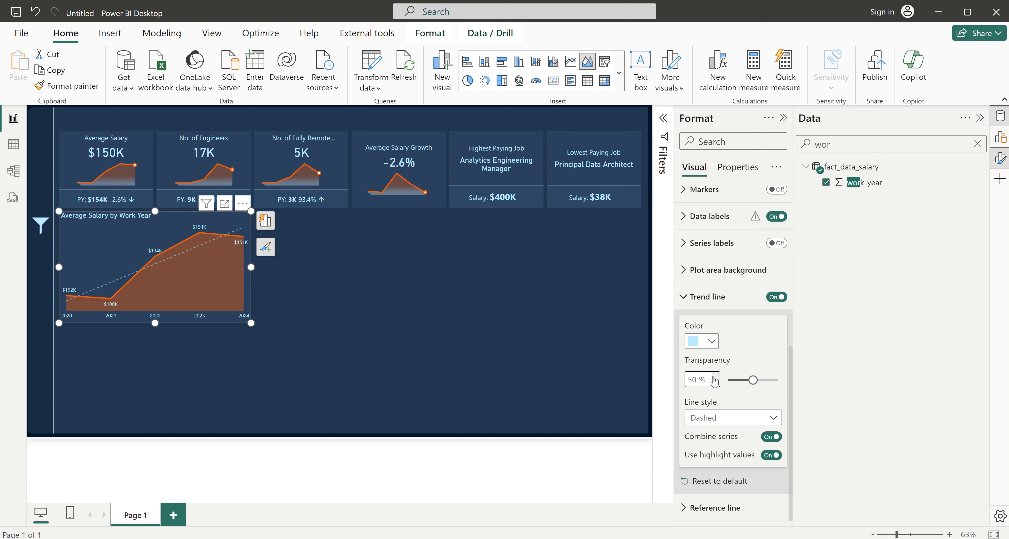
pyautogui.click(305, 289)
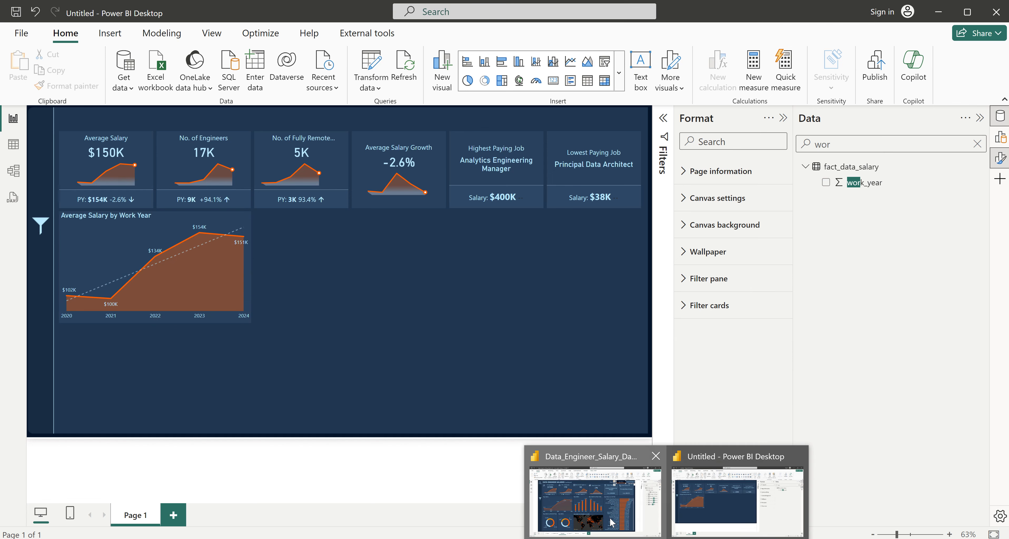
# - Using the finished Data_Engineer_Salary_Dashboard report as reference, add an empty clustered column chart to the untitled report beside the area chart
pyautogui.click(581, 513)
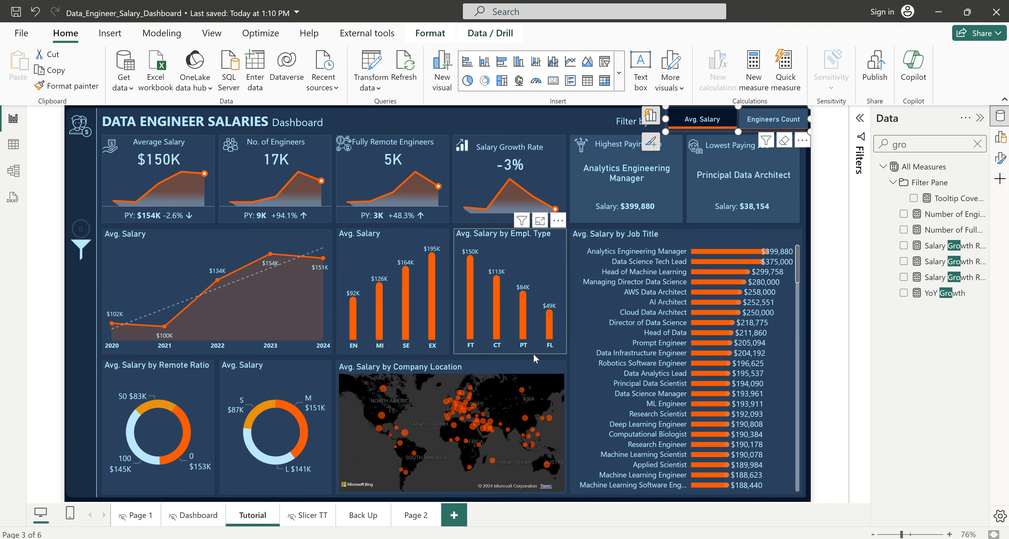
pyautogui.moveTo(666, 537)
pyautogui.click(699, 503)
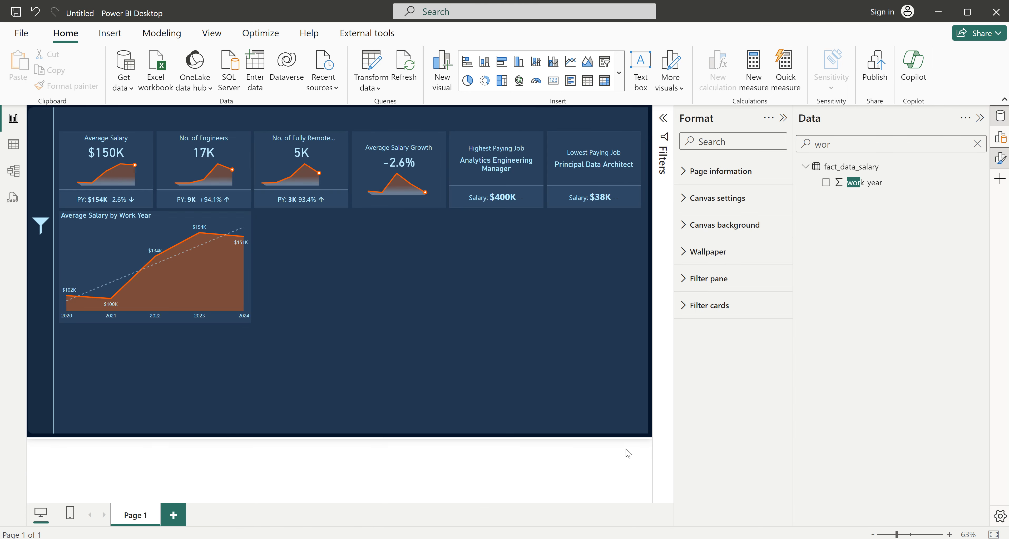
pyautogui.click(518, 61)
pyautogui.moveTo(188, 360); pyautogui.dragTo(456, 272)
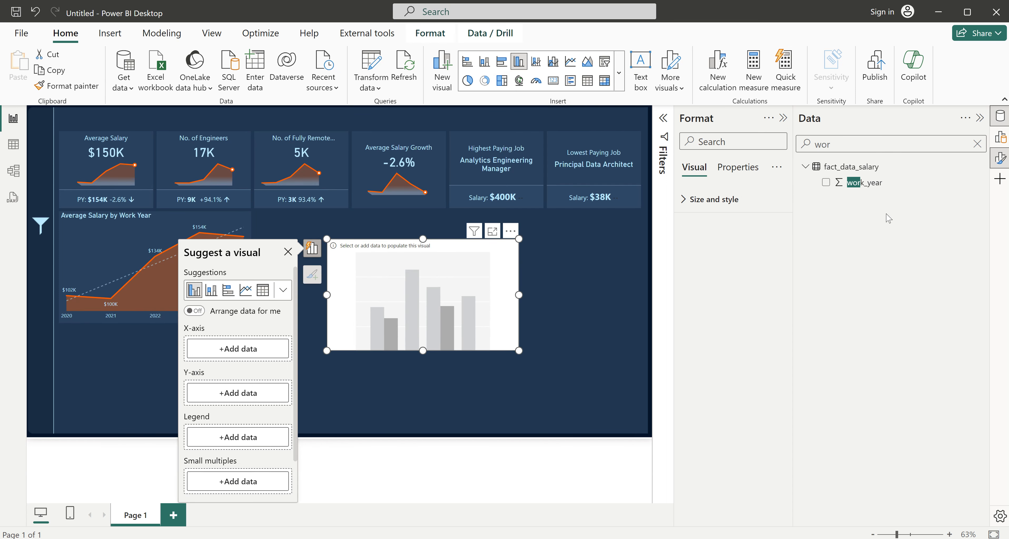
# - Plot Average Salary on the column chart's y-axis by experience_level from dim_experience_level on the x-axis
pyautogui.click(977, 144)
pyautogui.click(825, 182)
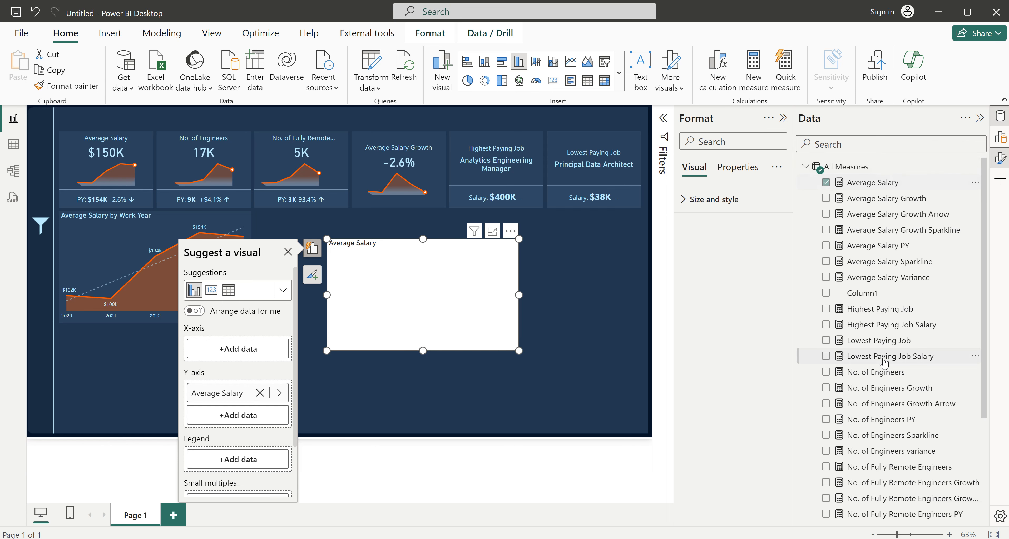
pyautogui.scroll(-1, 883, 363)
pyautogui.scroll(-3, 883, 362)
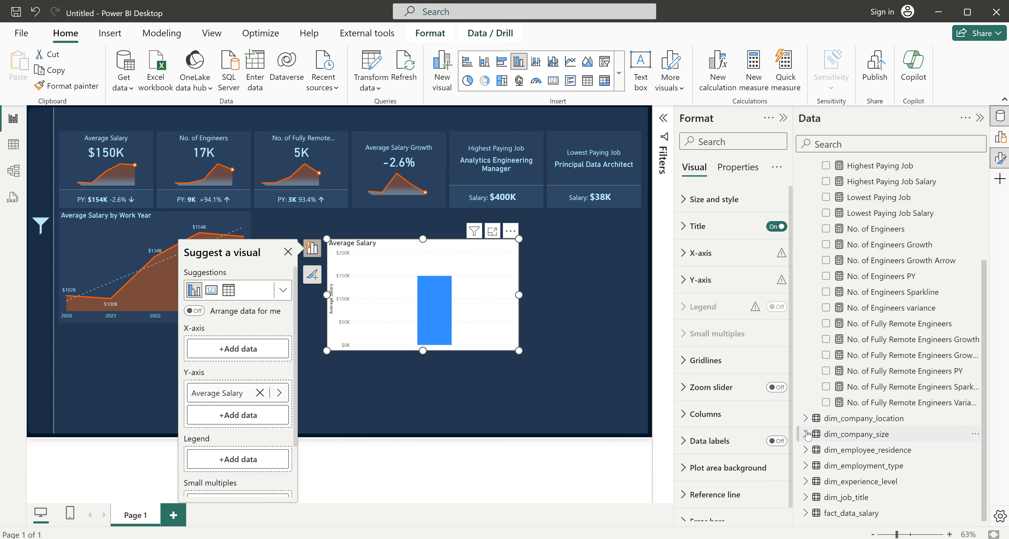
pyautogui.click(805, 484)
pyautogui.click(825, 498)
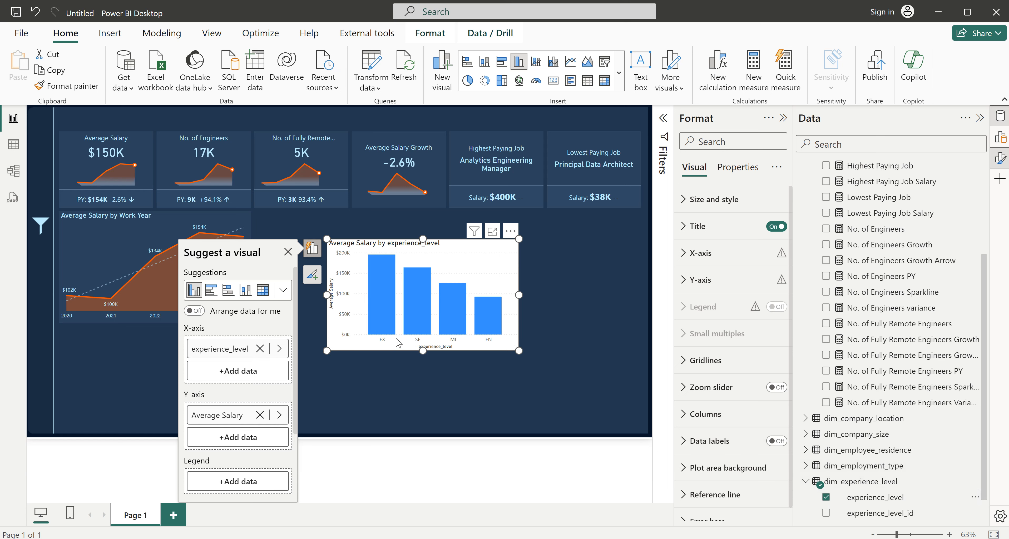
pyautogui.moveTo(385, 280)
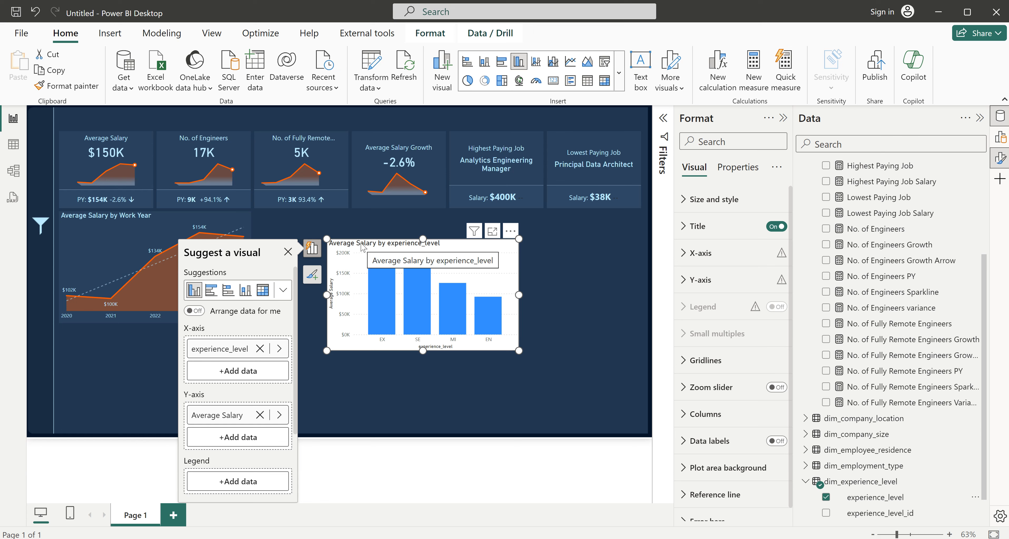
pyautogui.click(288, 251)
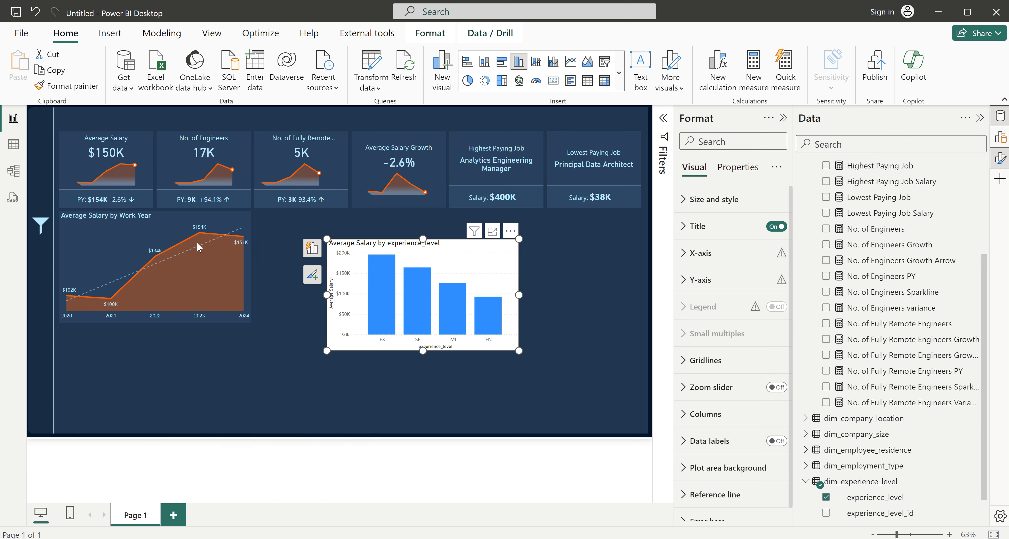
# - Copy the area chart's formatting onto the experience level column chart with Format Painter
pyautogui.click(169, 213)
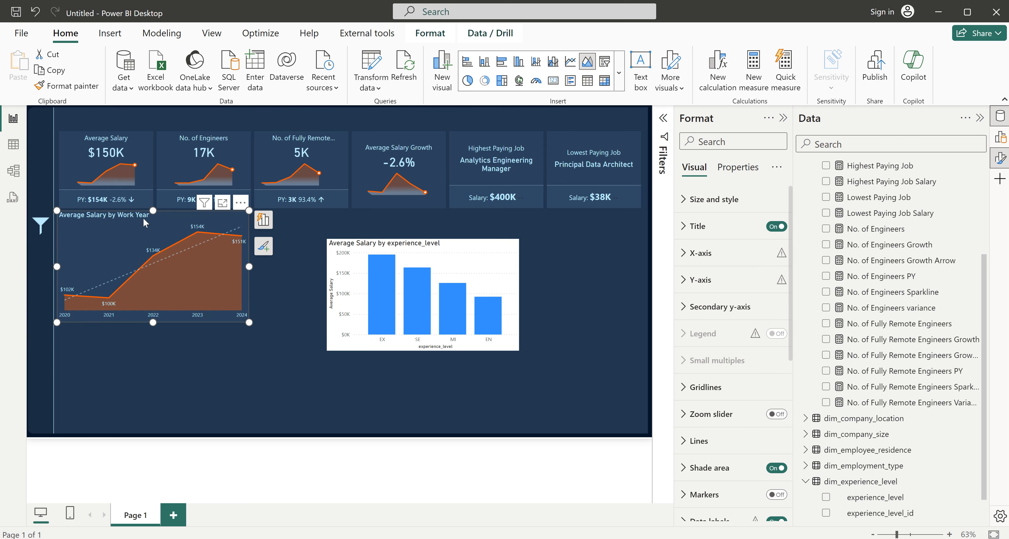
pyautogui.click(82, 87)
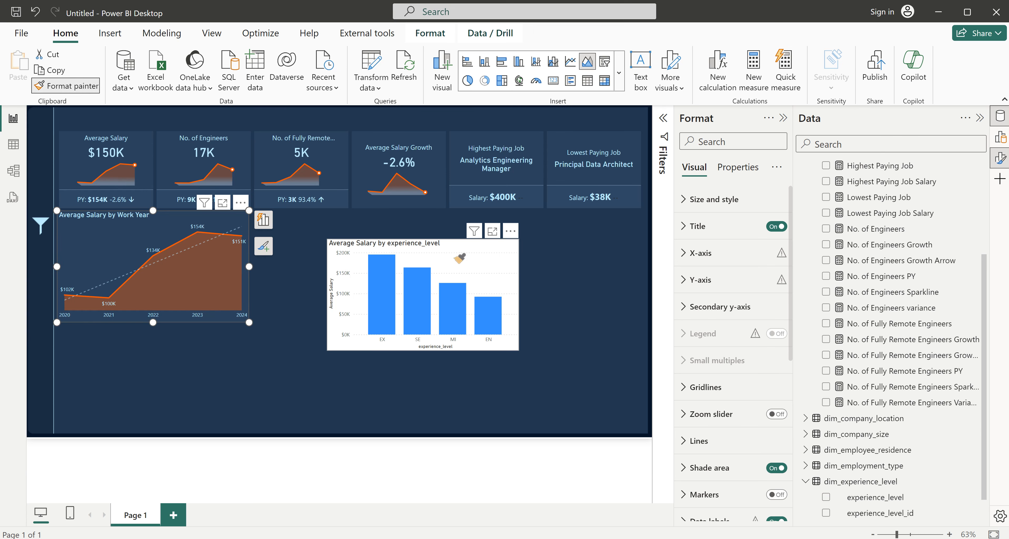
pyautogui.click(458, 248)
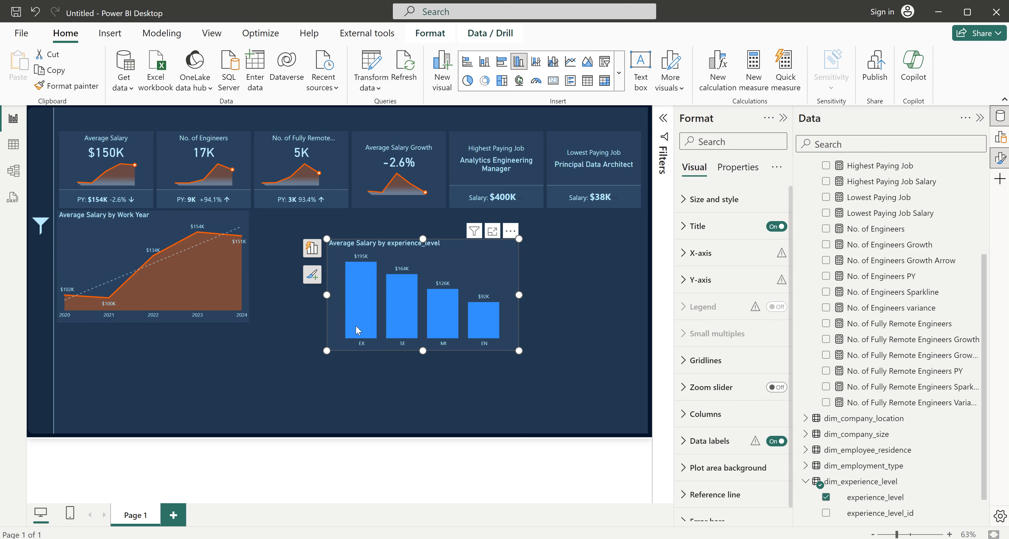
# - Move the column chart next to the area chart, aligned in the same row, and nudge the area chart slightly to the right
pyautogui.moveTo(392, 241); pyautogui.dragTo(323, 216)
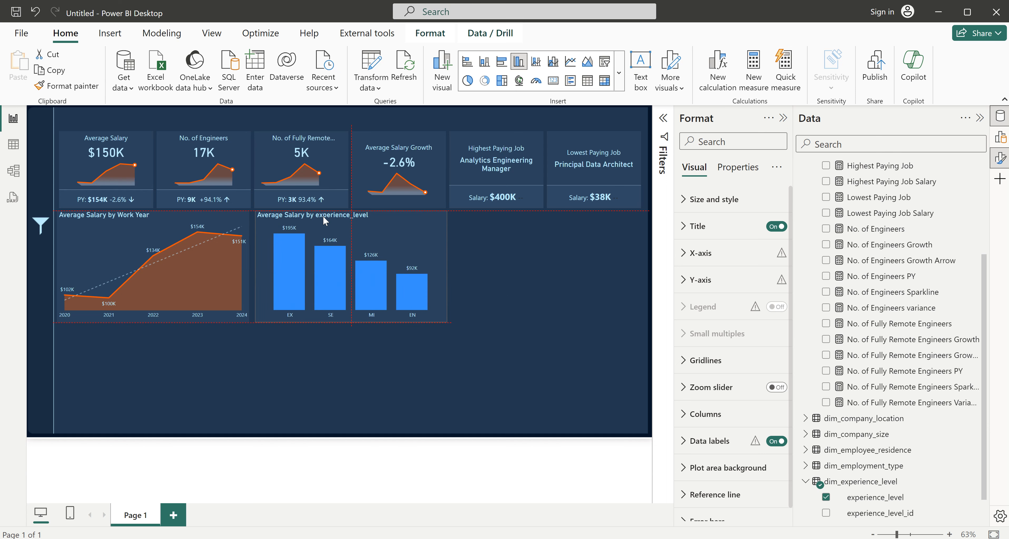
pyautogui.moveTo(323, 215); pyautogui.dragTo(323, 216)
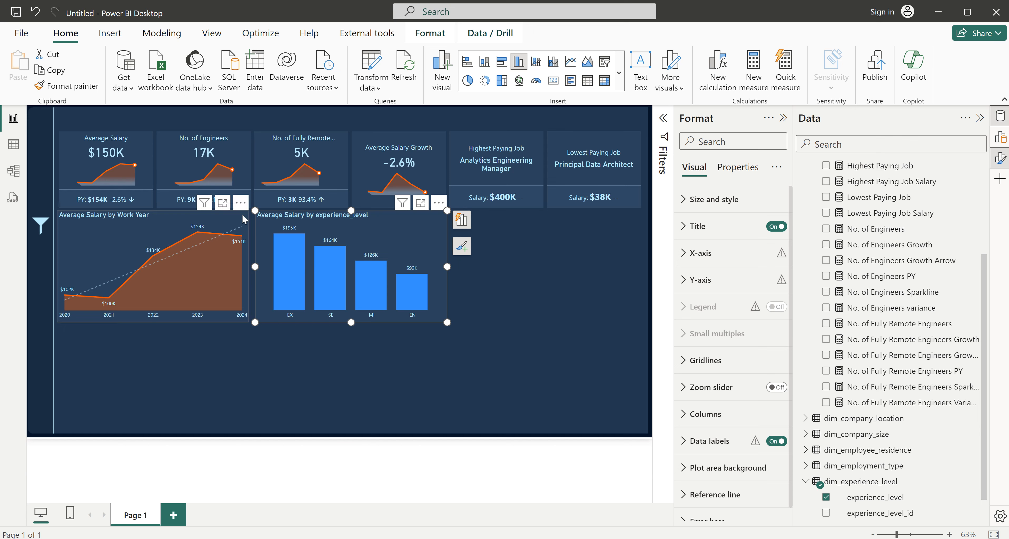
pyautogui.click(241, 223)
pyautogui.press('Right')
pyautogui.press('Right')
pyautogui.press('Right')
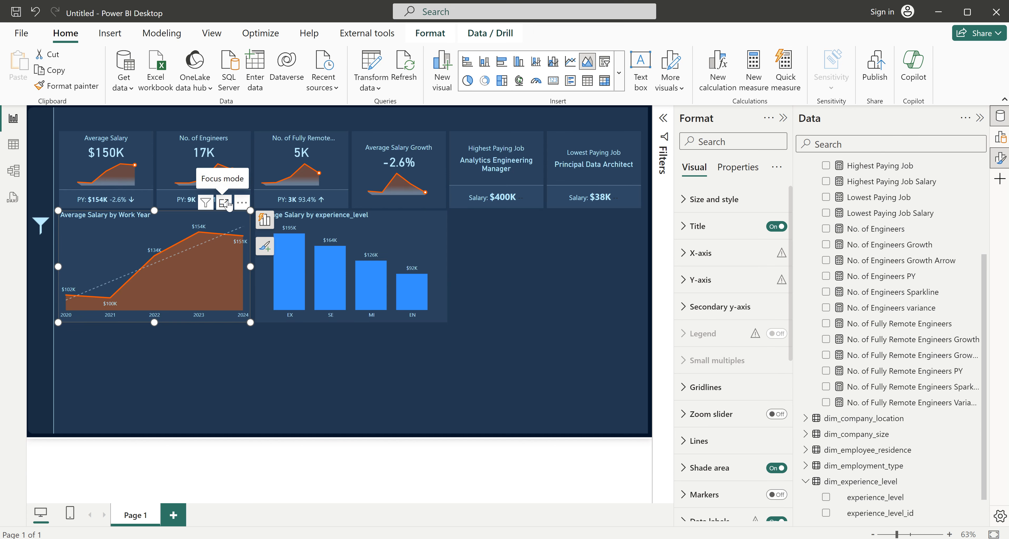
pyautogui.click(368, 386)
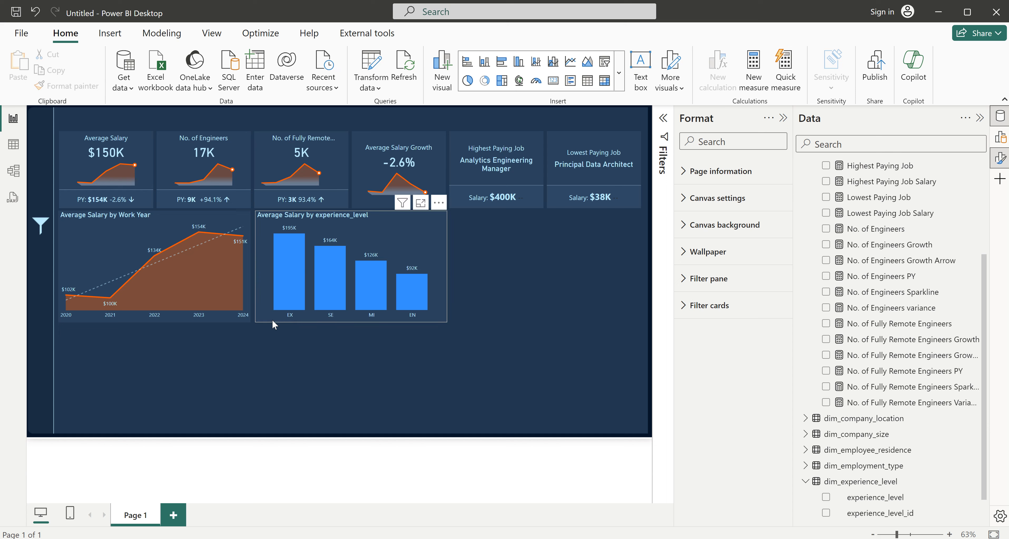
# - Narrow the column chart to about half its width, keeping its edge beside the area chart in place
pyautogui.click(444, 266)
pyautogui.moveTo(446, 267); pyautogui.dragTo(350, 257)
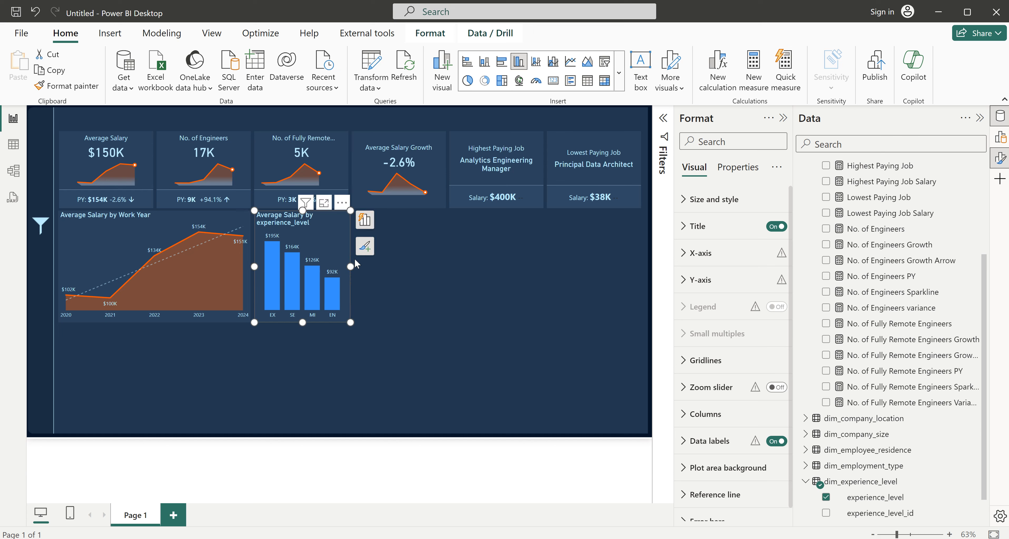
pyautogui.click(398, 285)
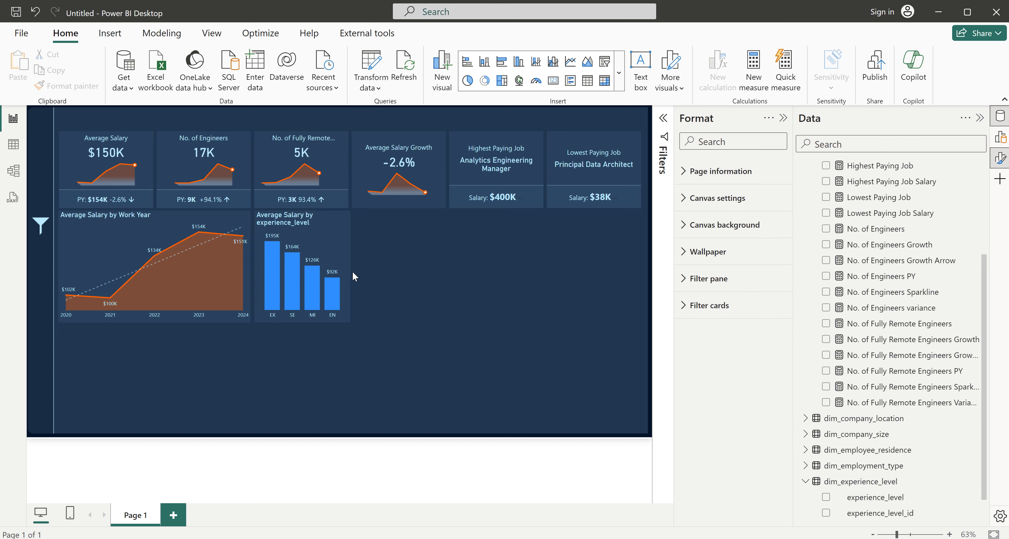
# - Rename the column chart's x-axis field as experience for this visual
pyautogui.click(344, 261)
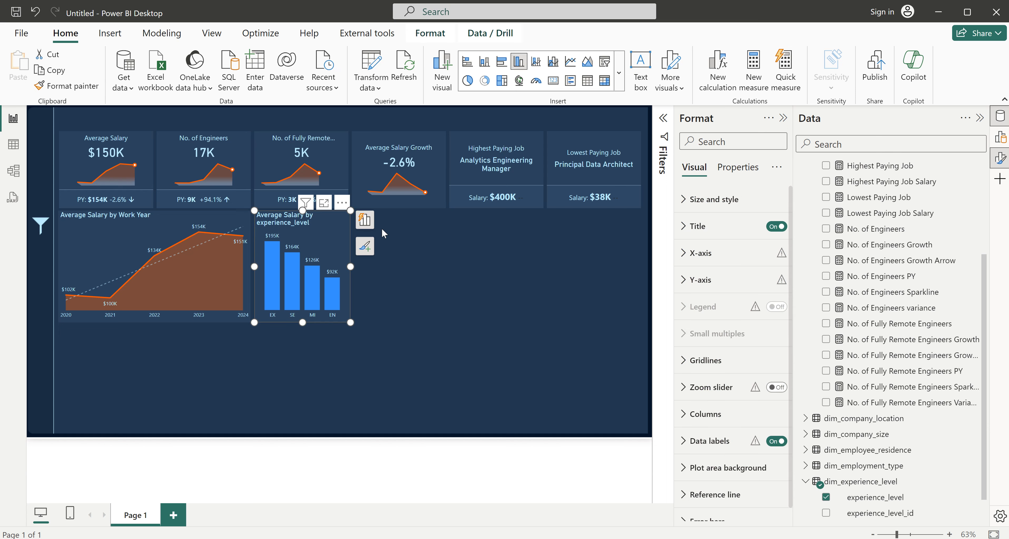
pyautogui.click(364, 222)
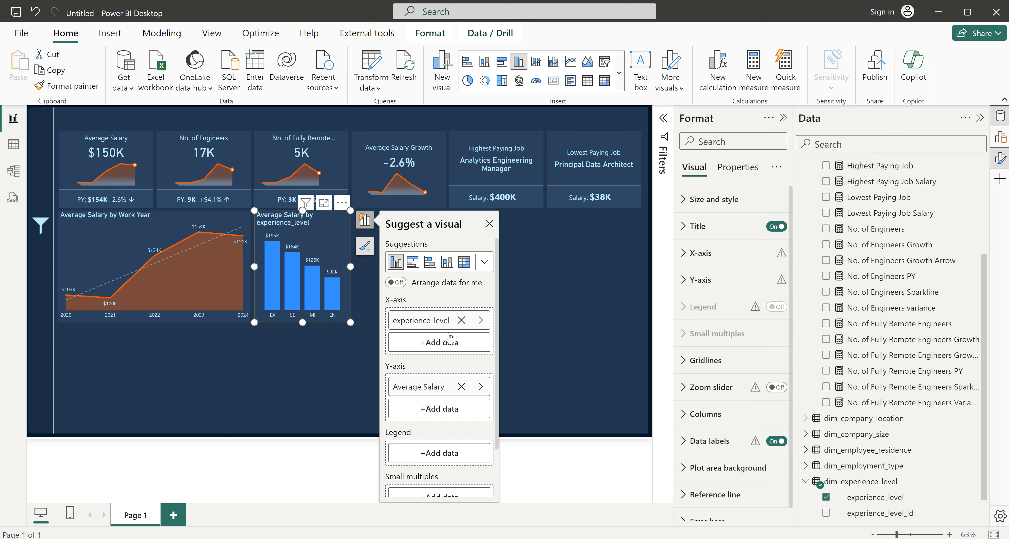
pyautogui.doubleClick(433, 322)
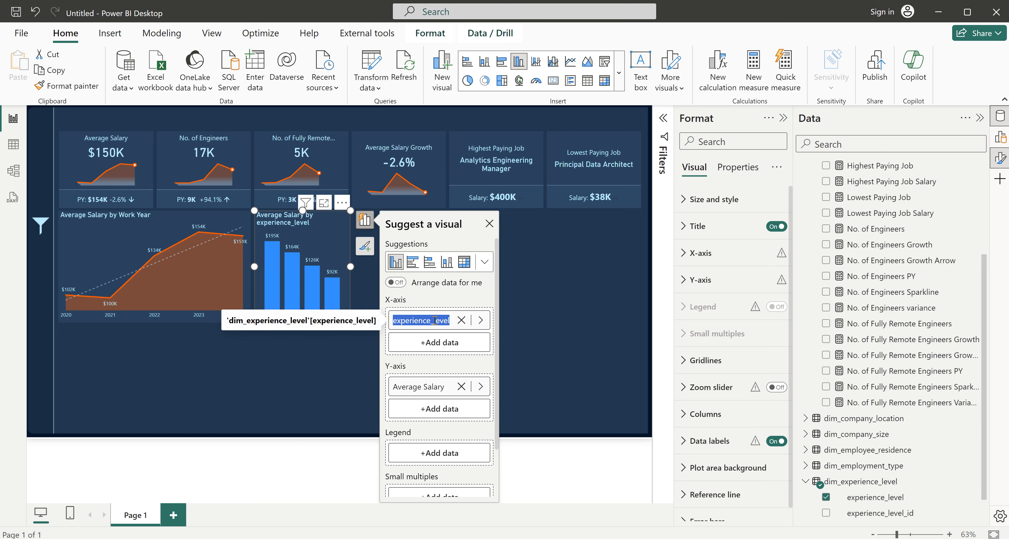
pyautogui.click(431, 320)
pyautogui.moveTo(432, 320); pyautogui.dragTo(452, 327)
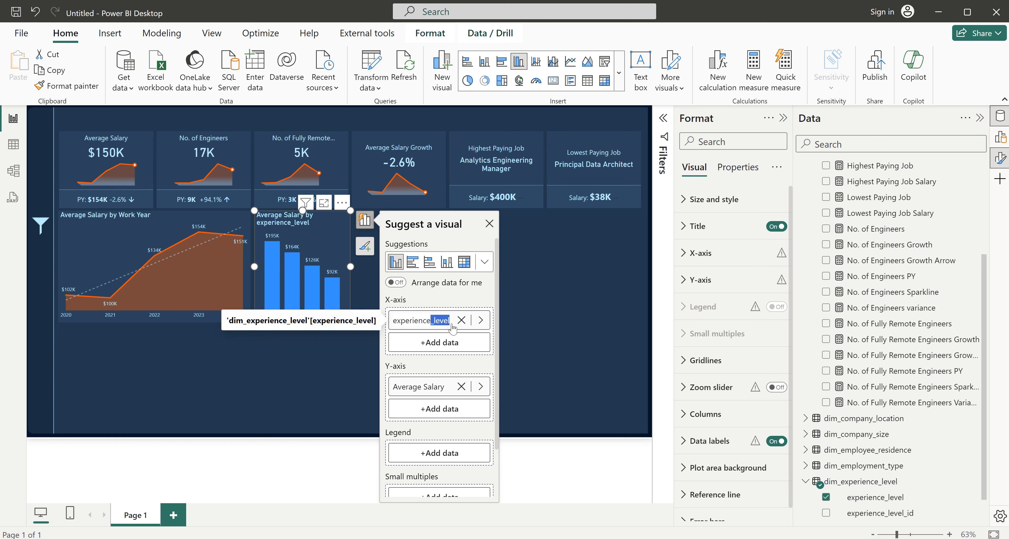
pyautogui.press('BackSpace')
pyautogui.press('Return')
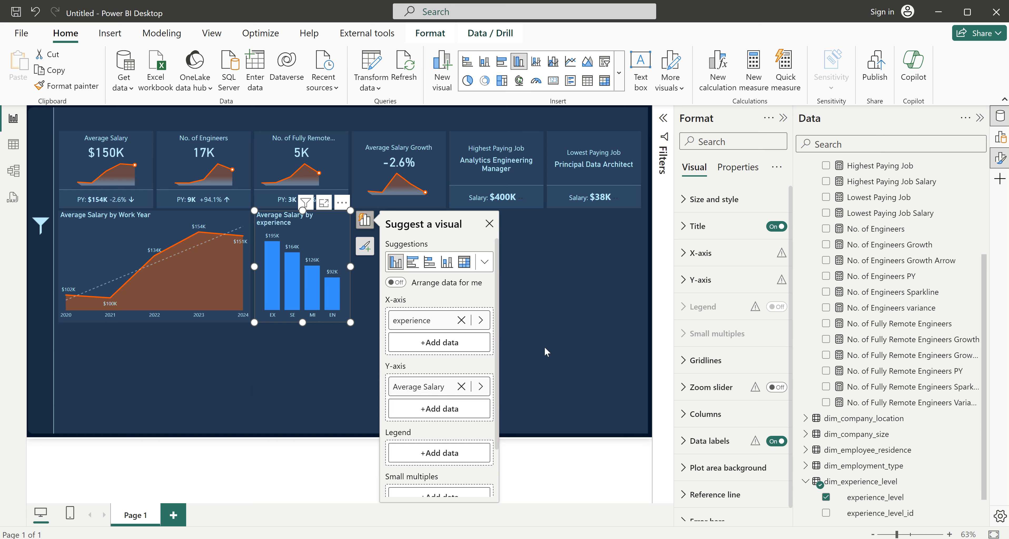
# - Rename the column chart's y-axis field as Avg. Salary for this visual
pyautogui.doubleClick(422, 388)
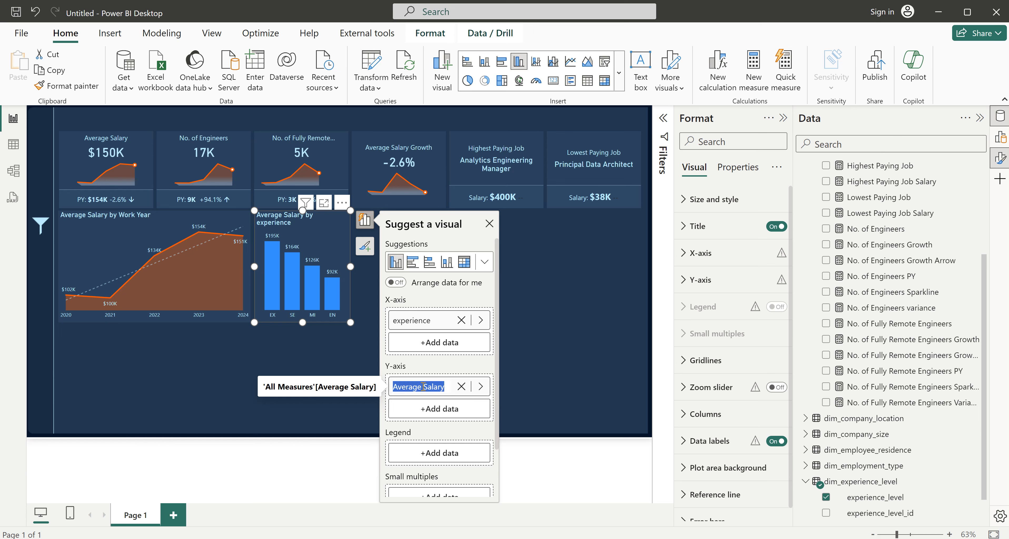
pyautogui.click(423, 387)
pyautogui.moveTo(422, 387); pyautogui.dragTo(403, 387)
pyautogui.write('g.')
pyautogui.press('Return')
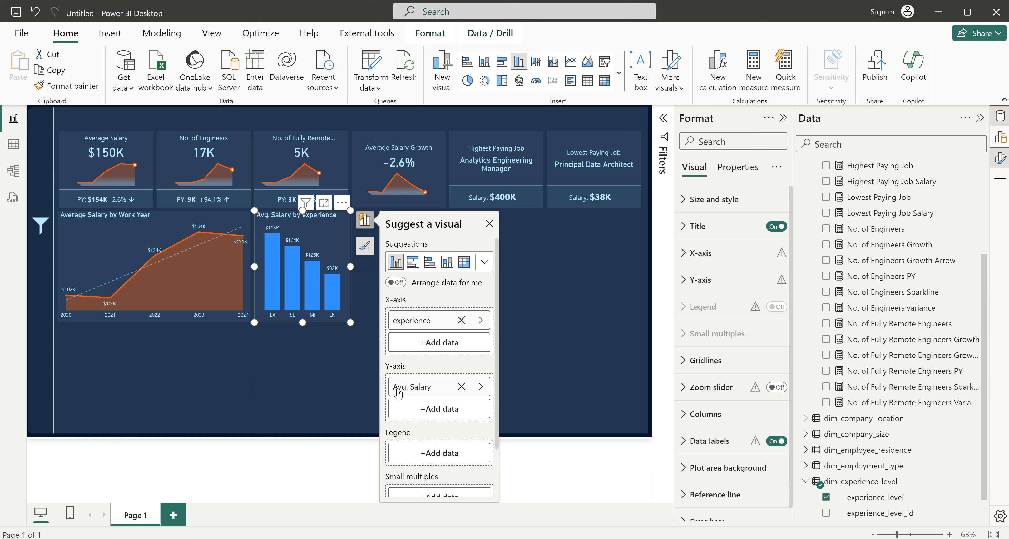
pyautogui.click(298, 343)
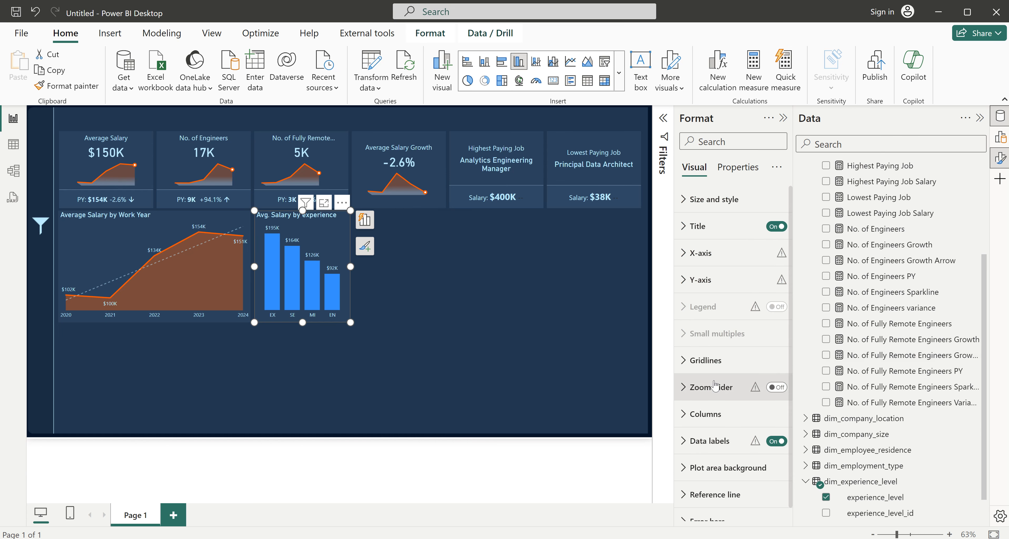
# - Color all columns of the experience chart orange to match the area chart
pyautogui.click(704, 415)
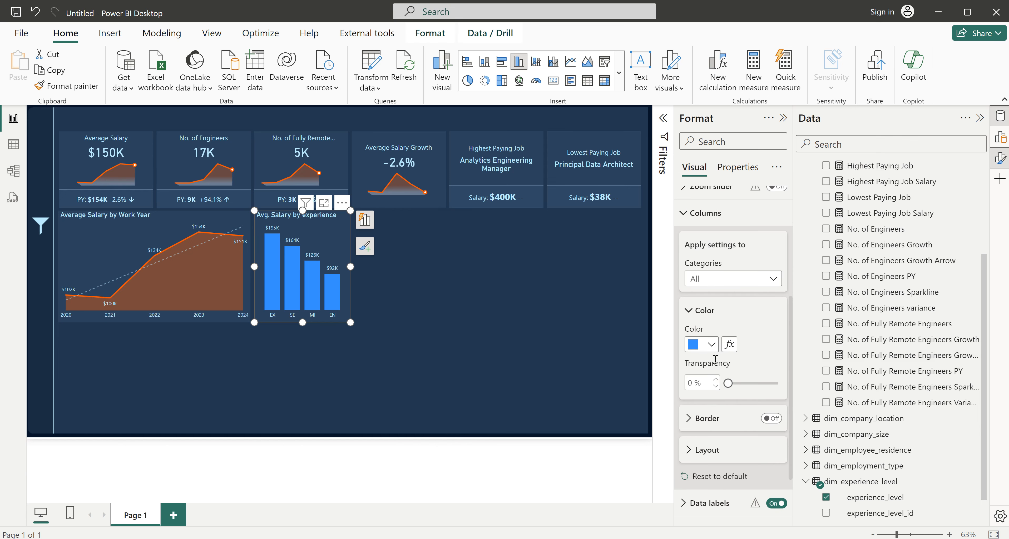
pyautogui.click(711, 345)
pyautogui.click(722, 290)
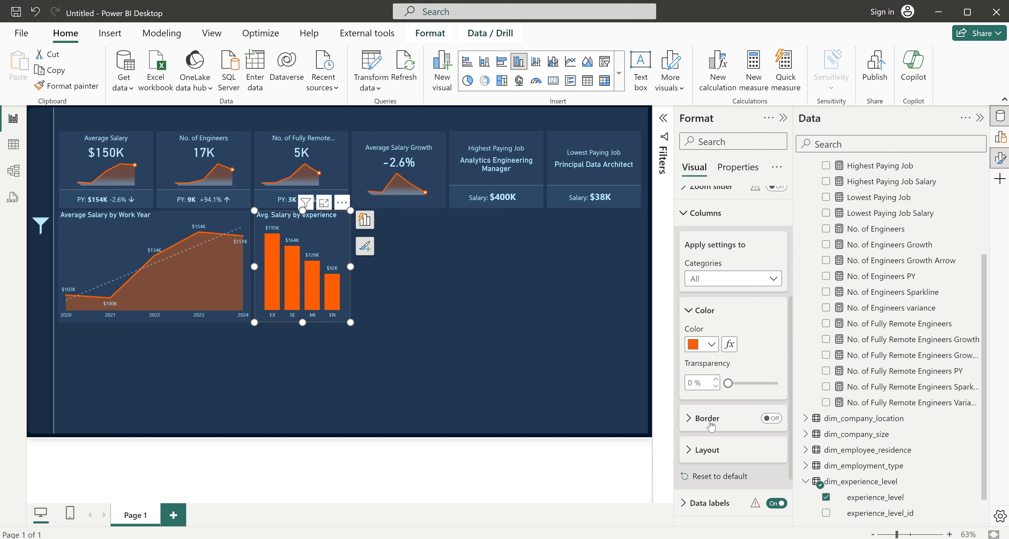
# - Open the layout settings for the experience chart's columns
pyautogui.scroll(-2, 710, 427)
pyautogui.click(707, 374)
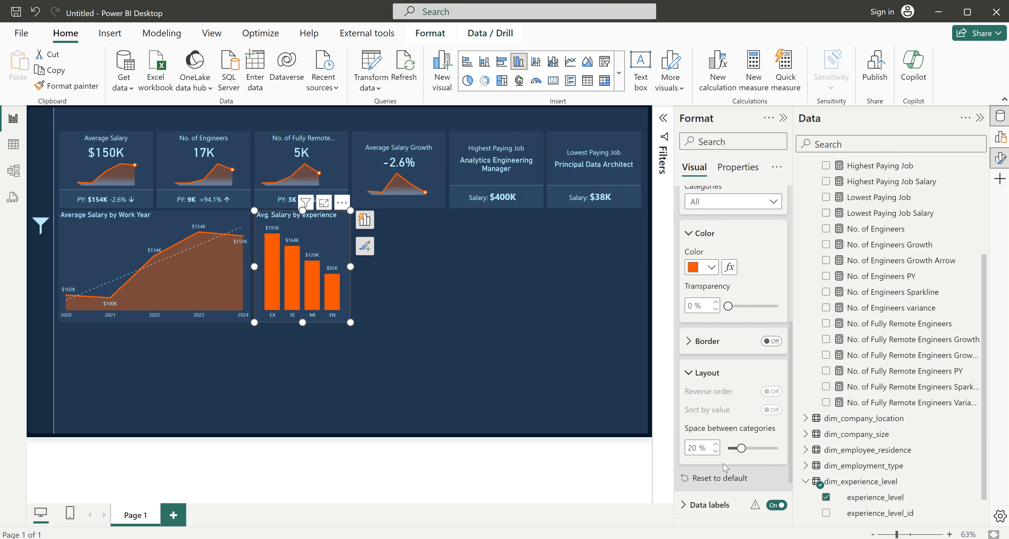
# - Set the space between categories to 70% for the columns of the Avg. Salary by experience chart
pyautogui.scroll(-2, 744, 384)
pyautogui.moveTo(741, 370); pyautogui.dragTo(765, 371)
pyautogui.click(716, 367)
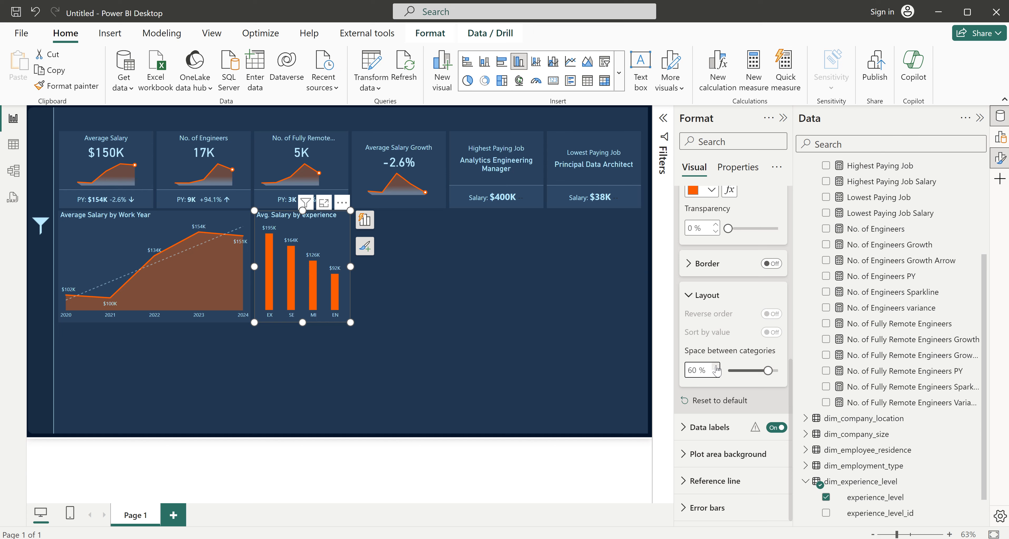
pyautogui.click(716, 369)
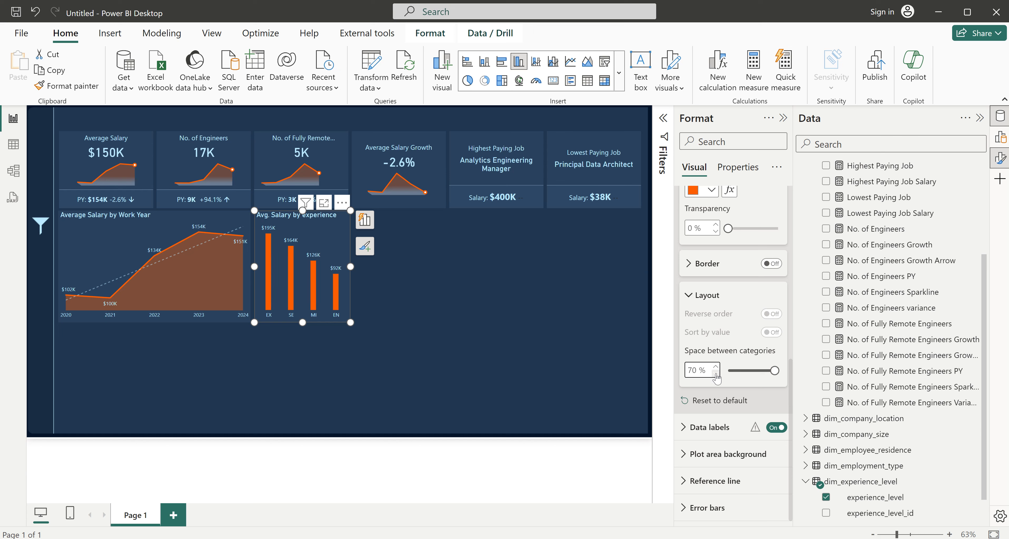
pyautogui.click(422, 275)
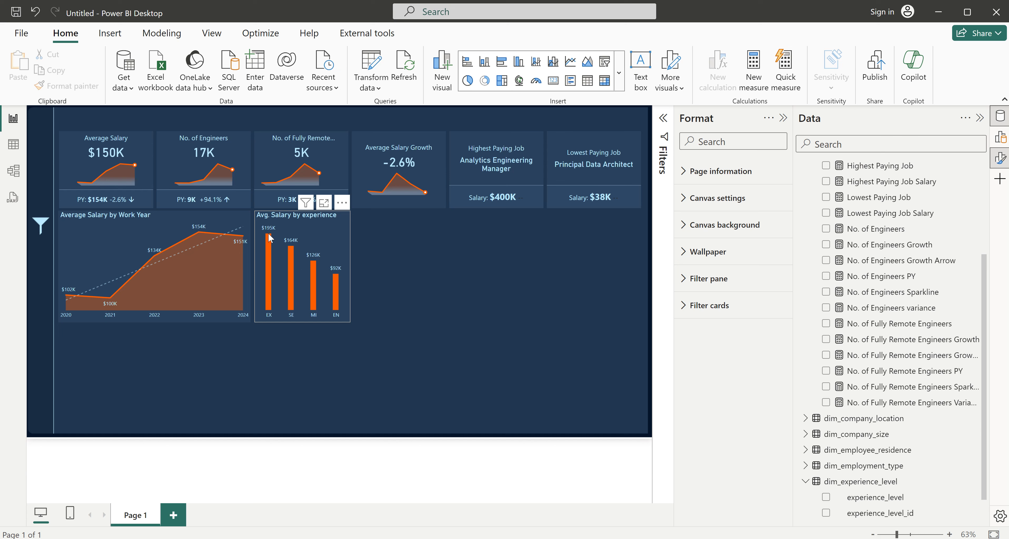
# - Enable error bars on the Avg. Salary by experience chart with the Average Salary measure as the upper bound
pyautogui.click(331, 233)
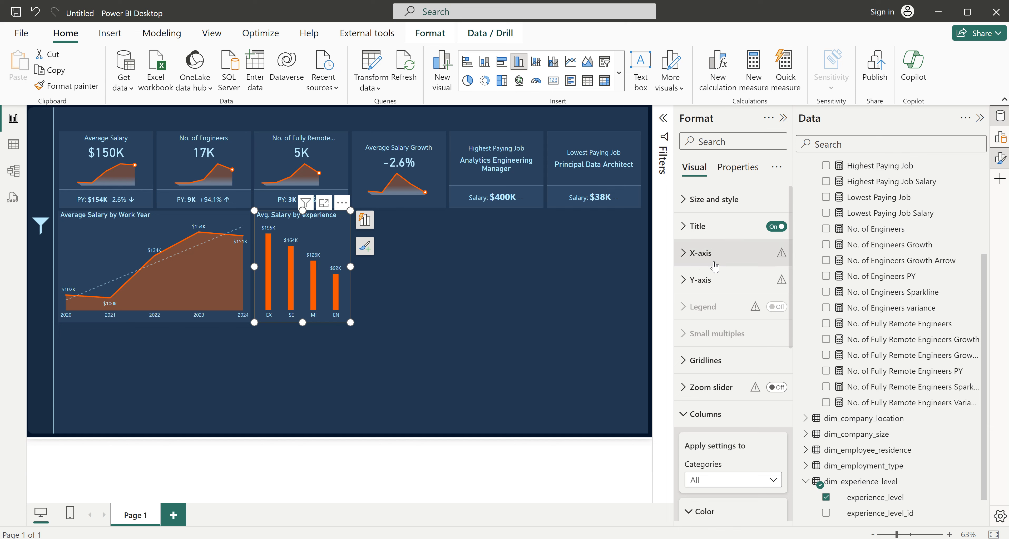
pyautogui.click(710, 414)
pyautogui.scroll(-1, 713, 408)
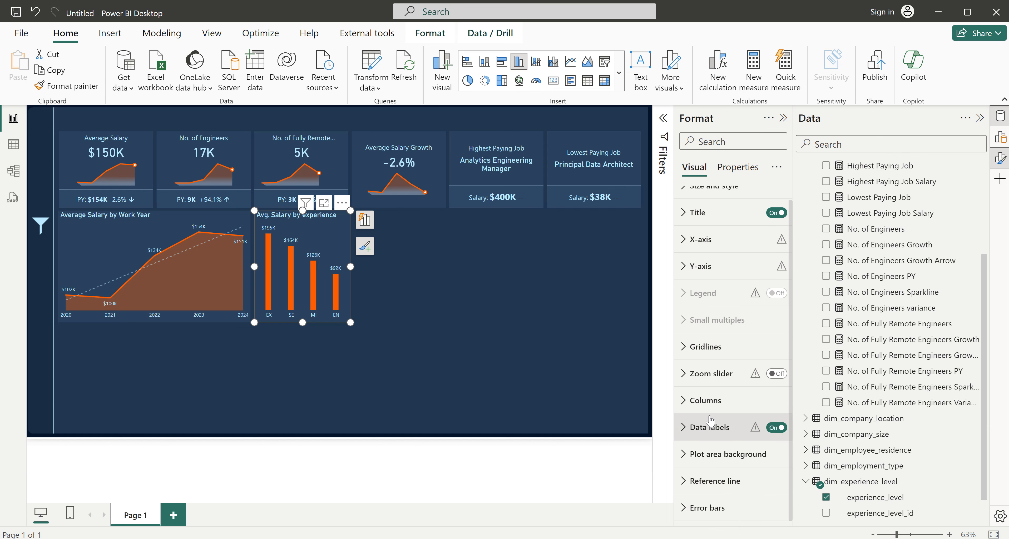
pyautogui.click(707, 508)
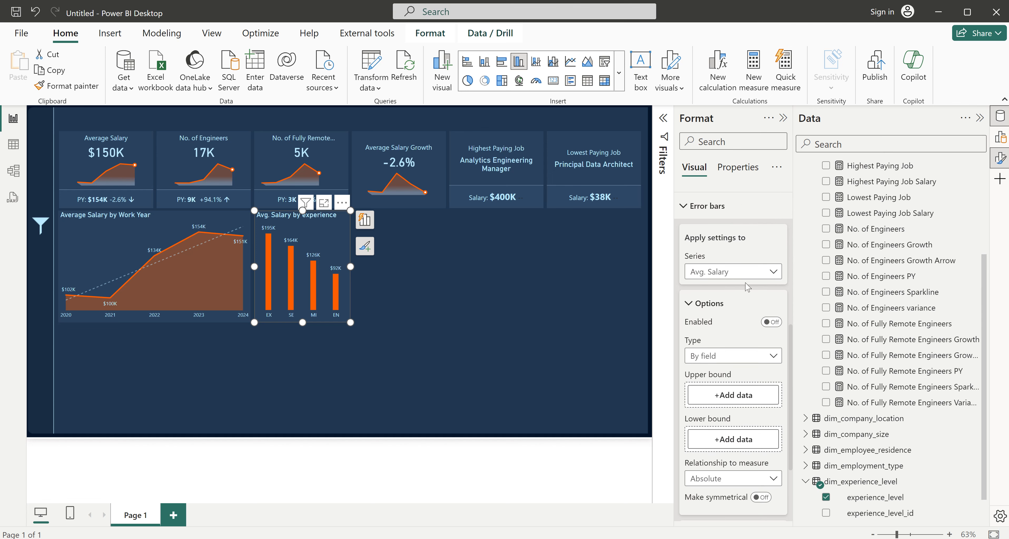
pyautogui.scroll(-3, 746, 412)
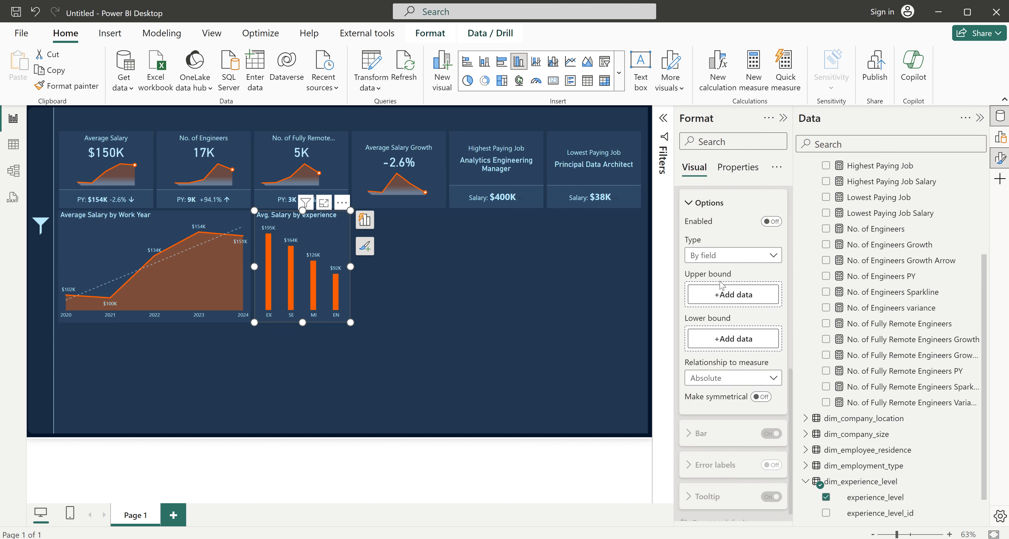
pyautogui.click(772, 221)
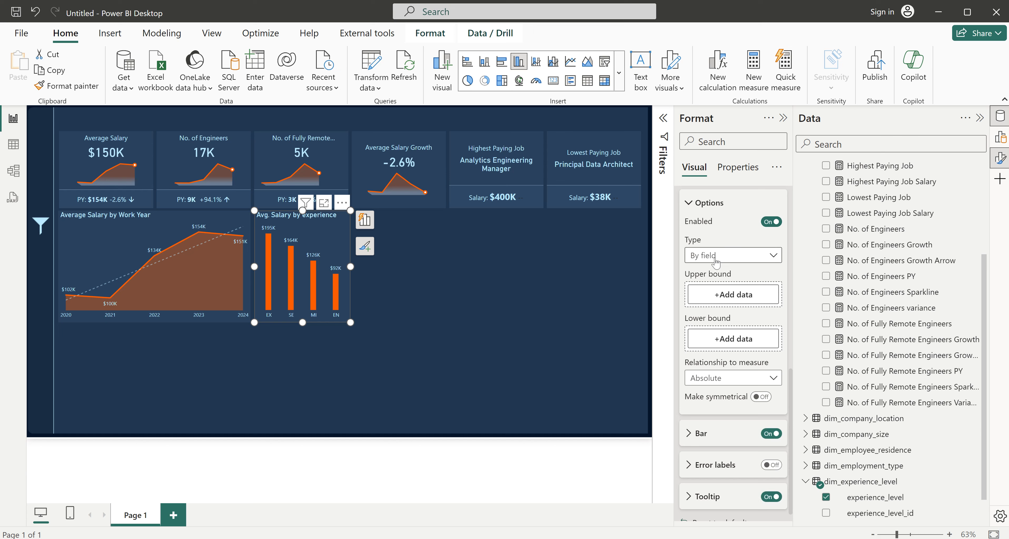
pyautogui.click(728, 300)
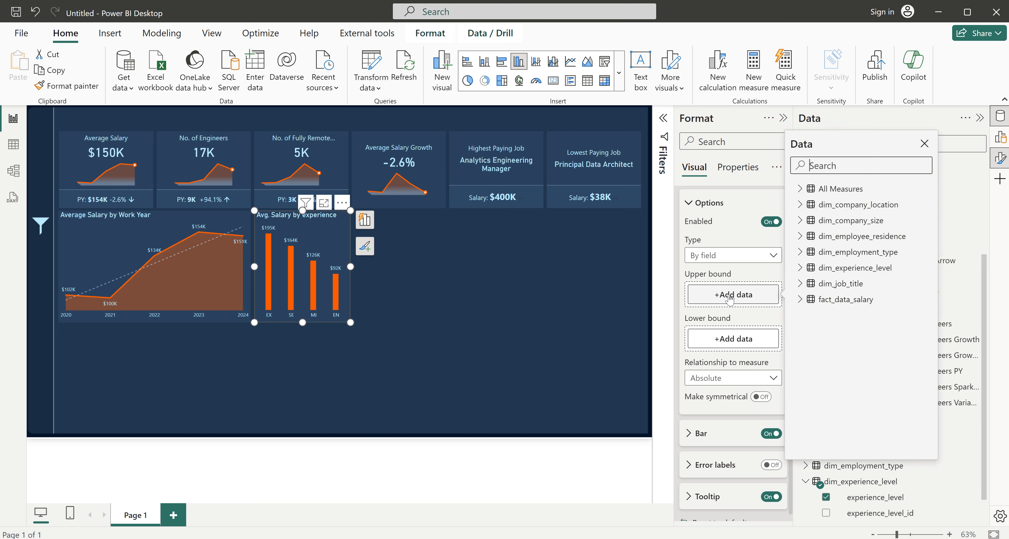
pyautogui.write('aver')
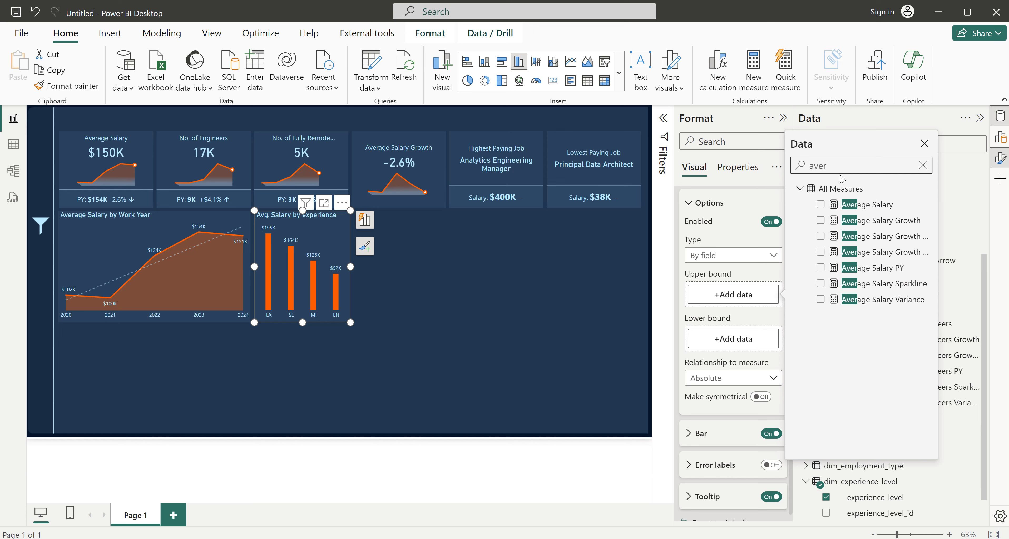
pyautogui.click(869, 208)
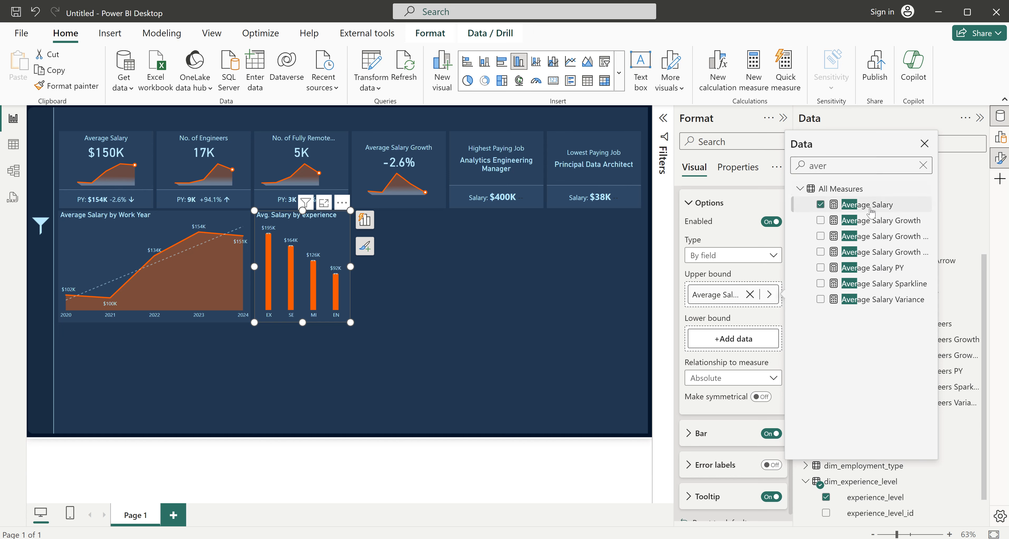
pyautogui.click(924, 144)
# - Change the error bar marker shape to a round dot and reduce the marker's border size
pyautogui.scroll(-1, 724, 419)
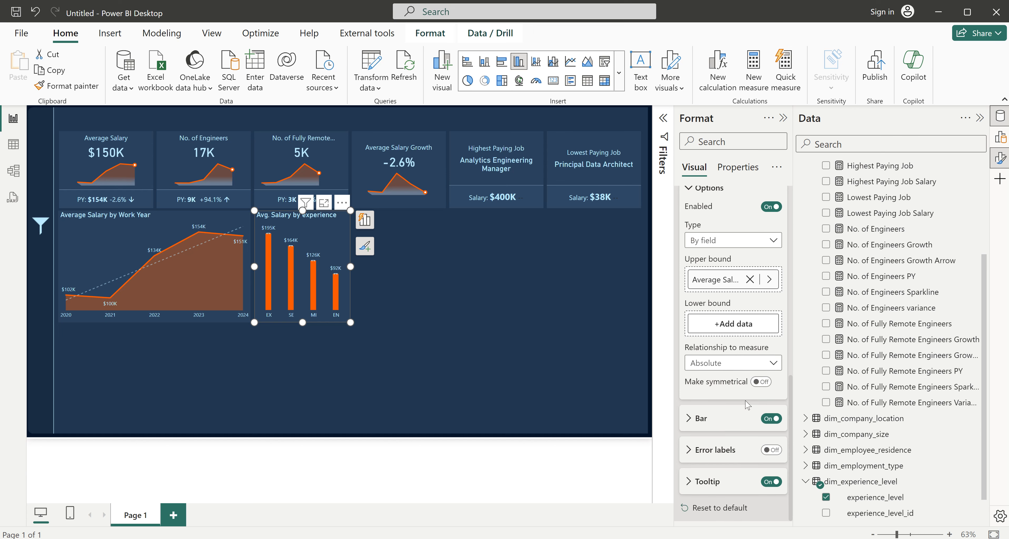
pyautogui.click(718, 421)
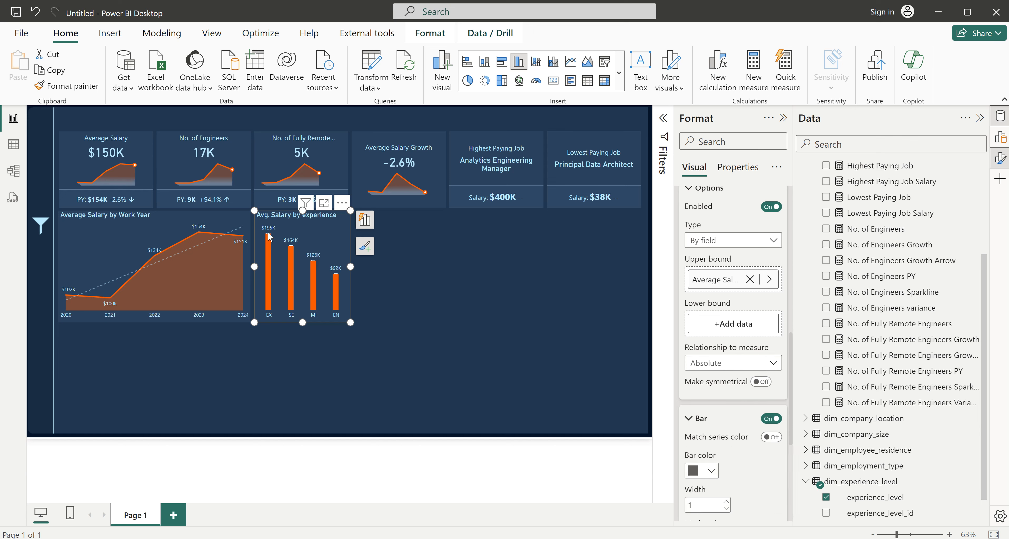
pyautogui.scroll(-7, 732, 407)
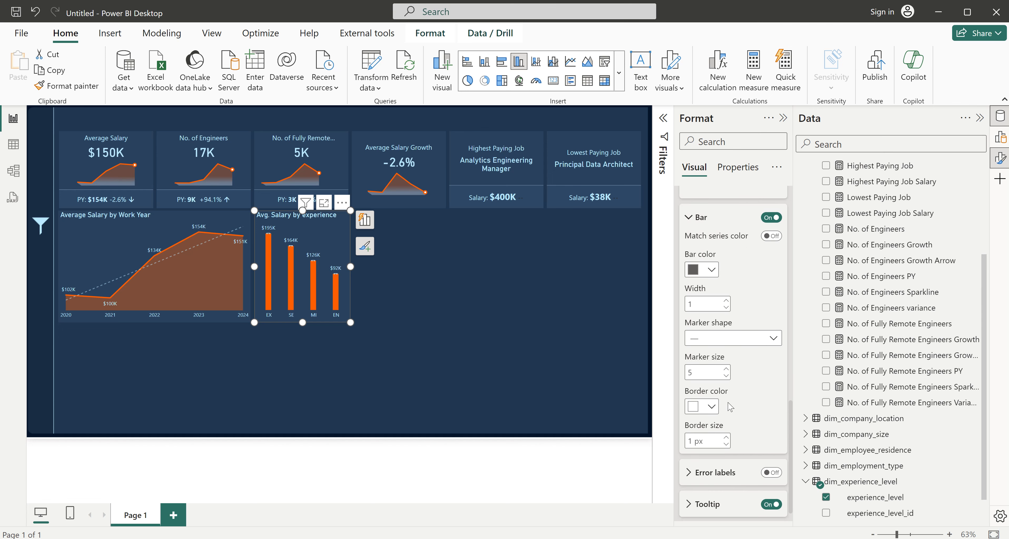
pyautogui.click(723, 339)
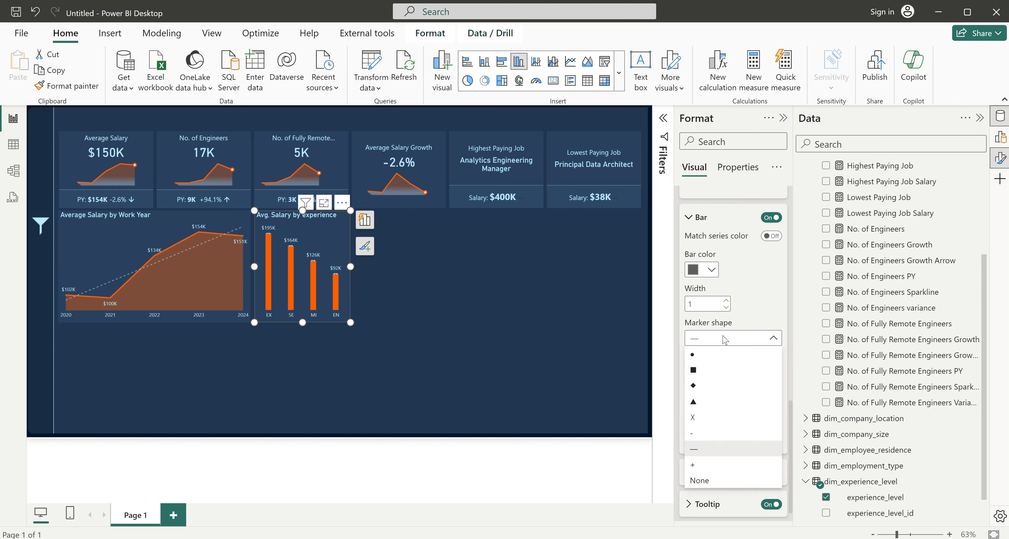
pyautogui.click(703, 360)
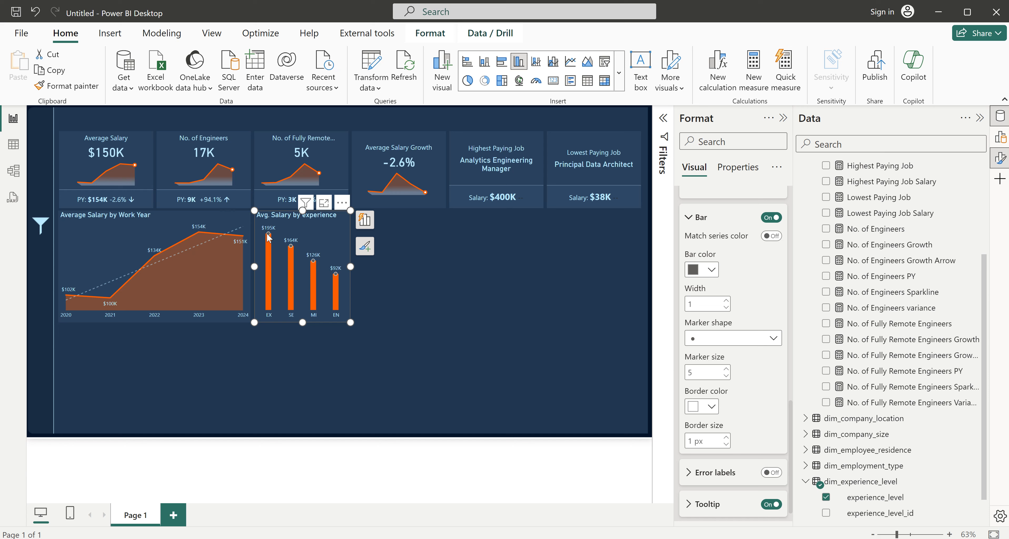
pyautogui.click(726, 444)
# - Enlarge the error bar markers to size 8 and set the bar color to the orange used for the columns
pyautogui.scroll(3, 738, 345)
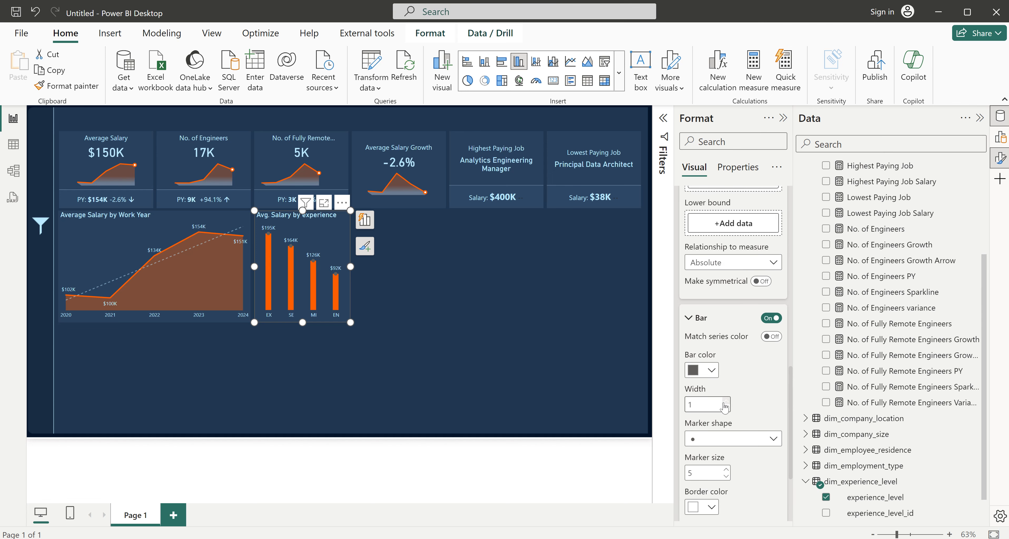
pyautogui.click(726, 404)
pyautogui.click(726, 403)
pyautogui.click(726, 409)
pyautogui.click(726, 471)
pyautogui.click(711, 369)
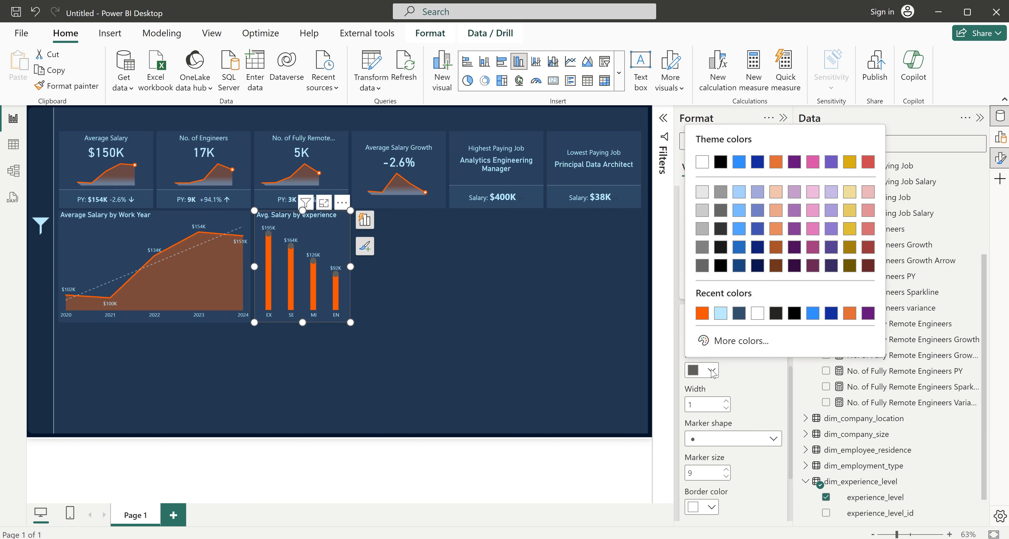
pyautogui.click(703, 317)
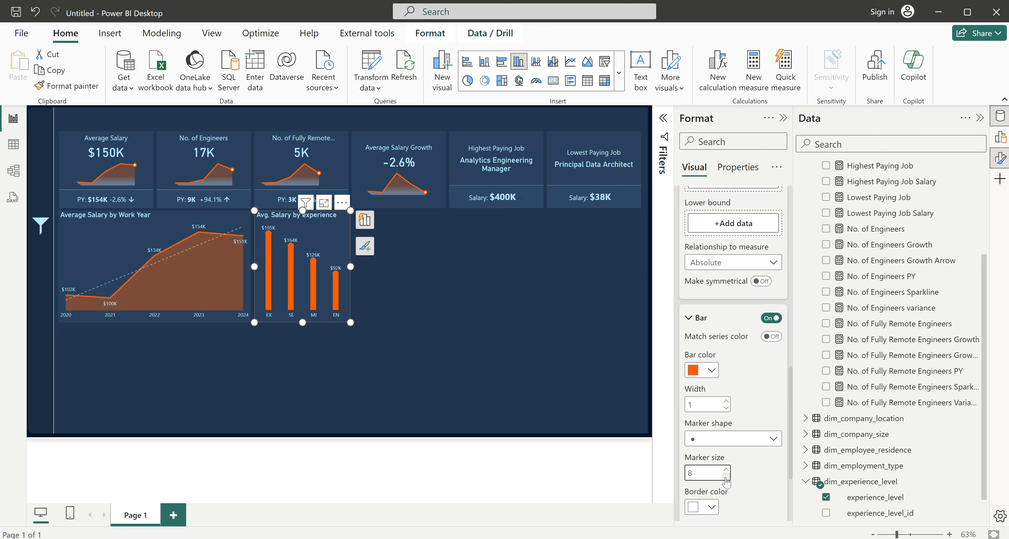
pyautogui.click(427, 288)
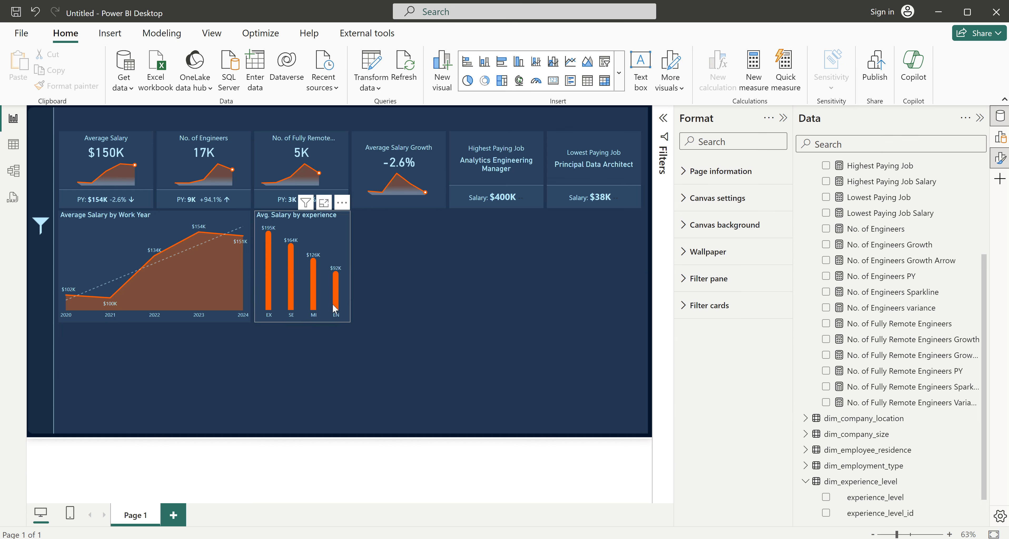
pyautogui.click(325, 318)
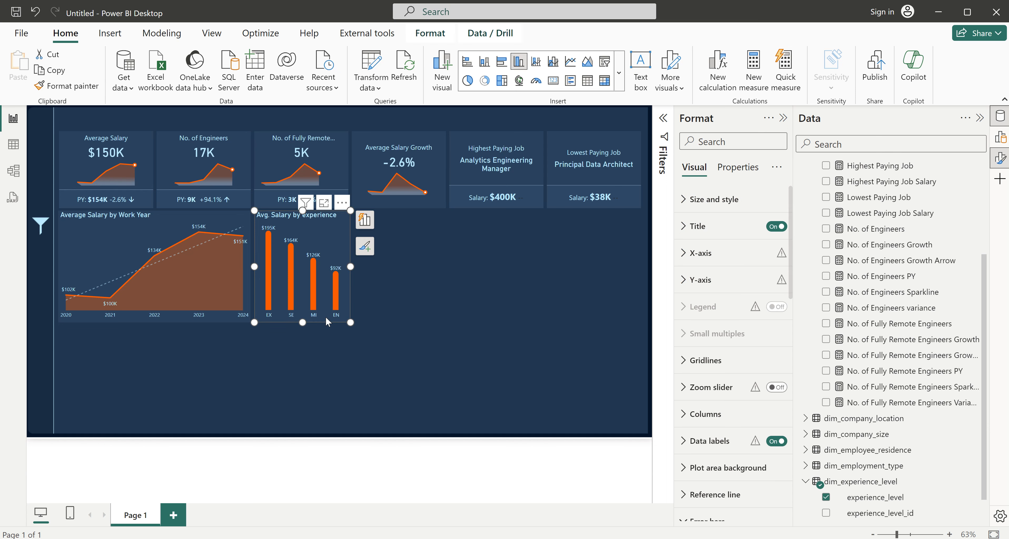
pyautogui.click(436, 270)
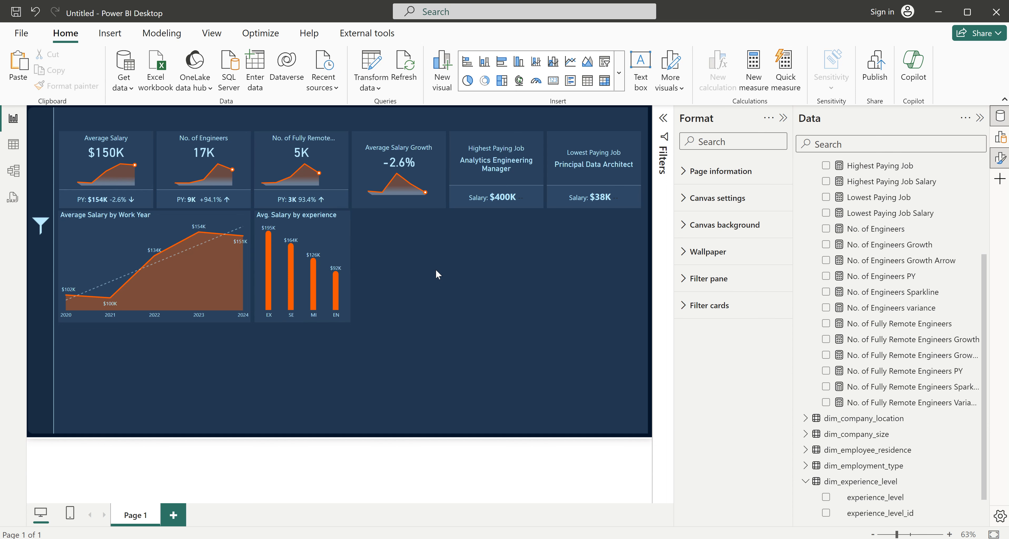
# - Duplicate the Avg. Salary by experience chart and place the copy directly to the right of the original
pyautogui.click(344, 247)
pyautogui.hotkey('ctrl', 'c')
pyautogui.hotkey('ctrl', 'v')
pyautogui.moveTo(347, 220); pyautogui.dragTo(442, 210)
pyautogui.click(347, 216)
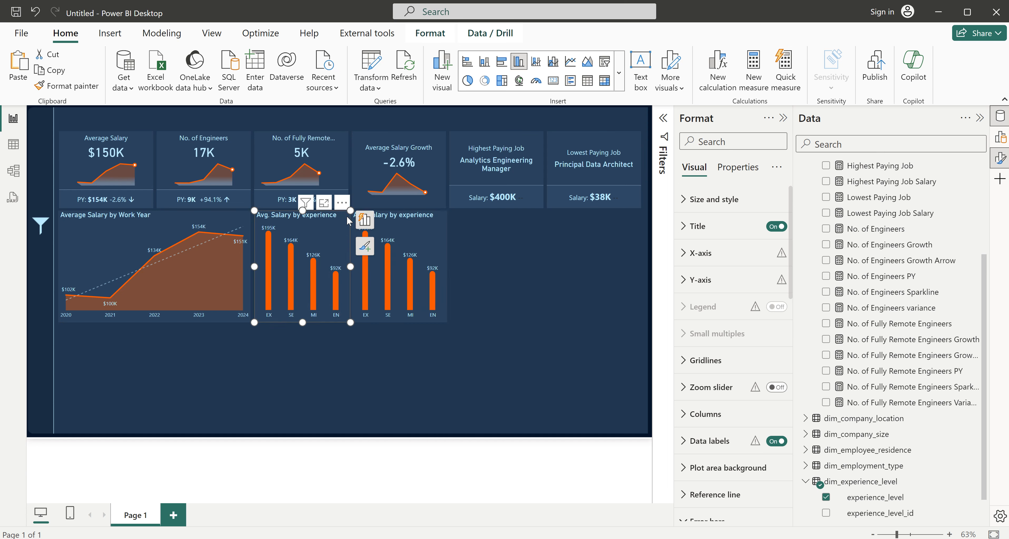
pyautogui.click(541, 277)
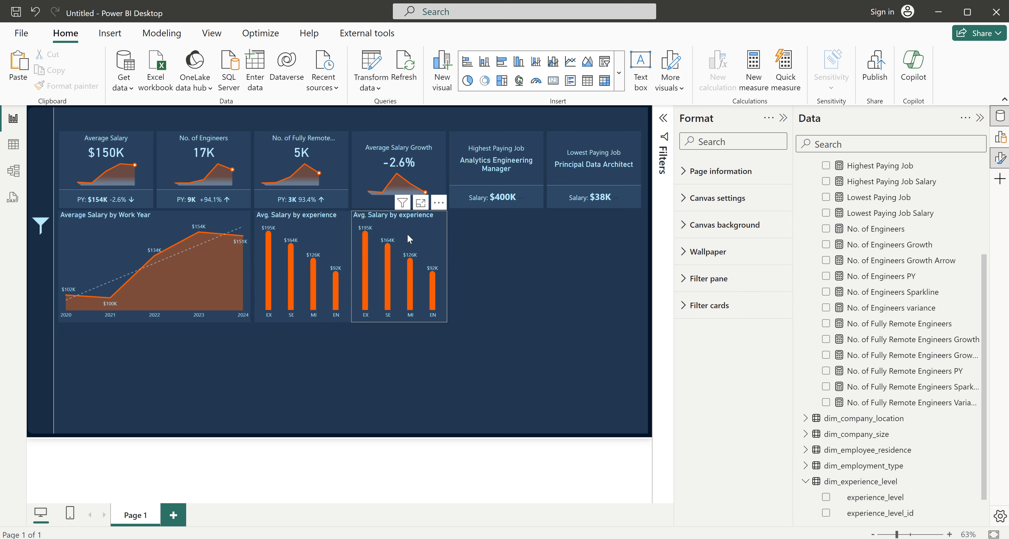
# - Replace the copied chart's X-axis field with employment_type from dim_employment_type, after checking the finished Data_Engineer_Salary_Dashboard for reference
pyautogui.click(345, 220)
pyautogui.click(442, 216)
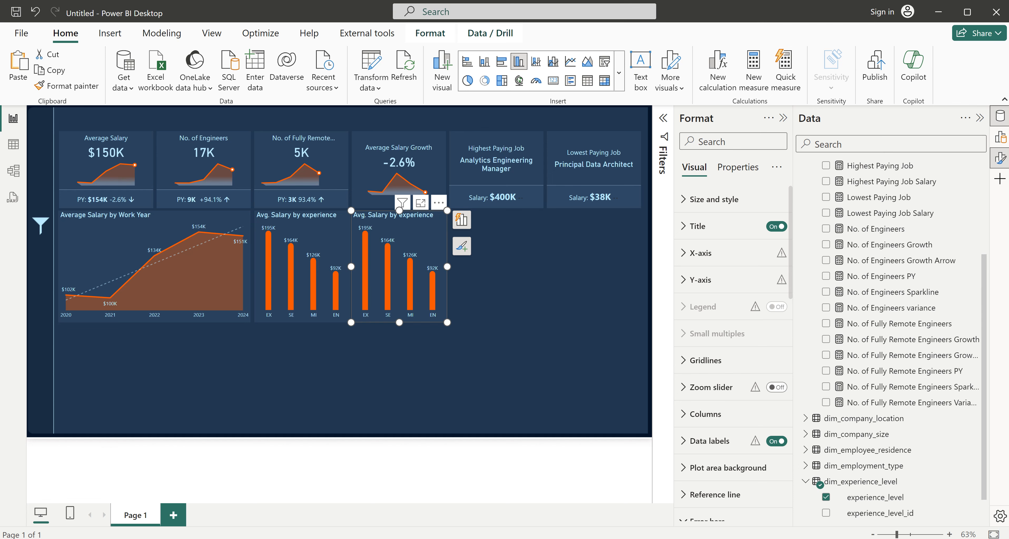
pyautogui.click(603, 502)
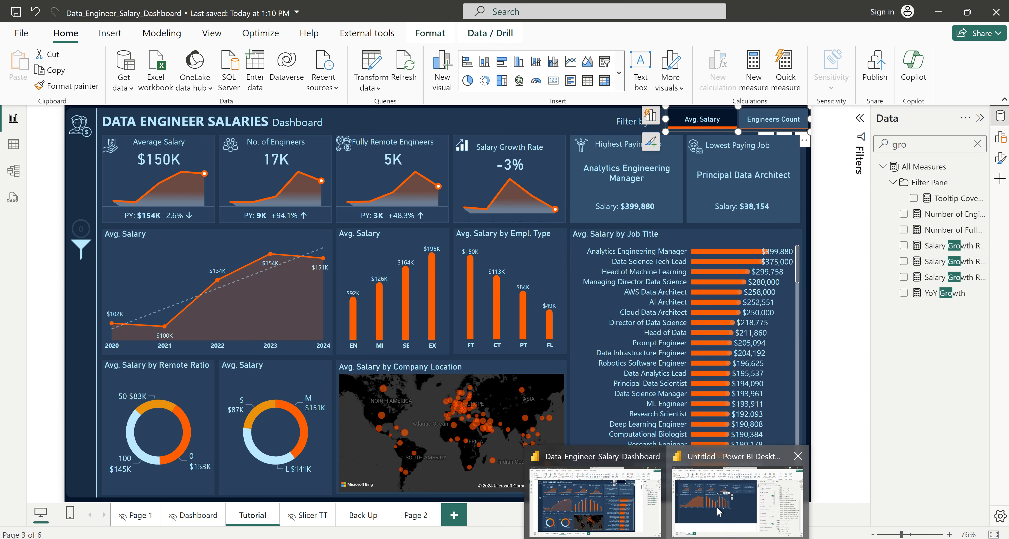
pyautogui.click(736, 498)
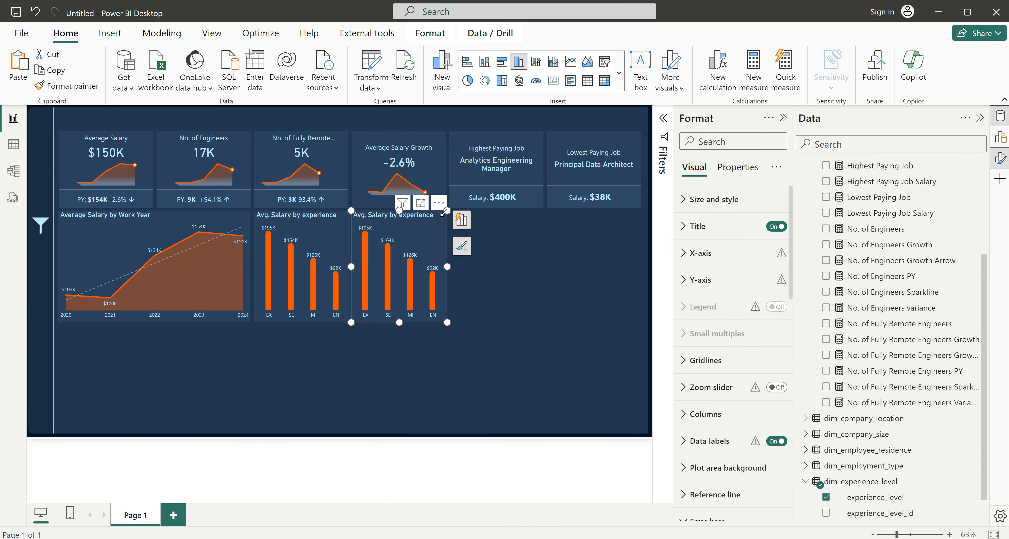
pyautogui.click(461, 220)
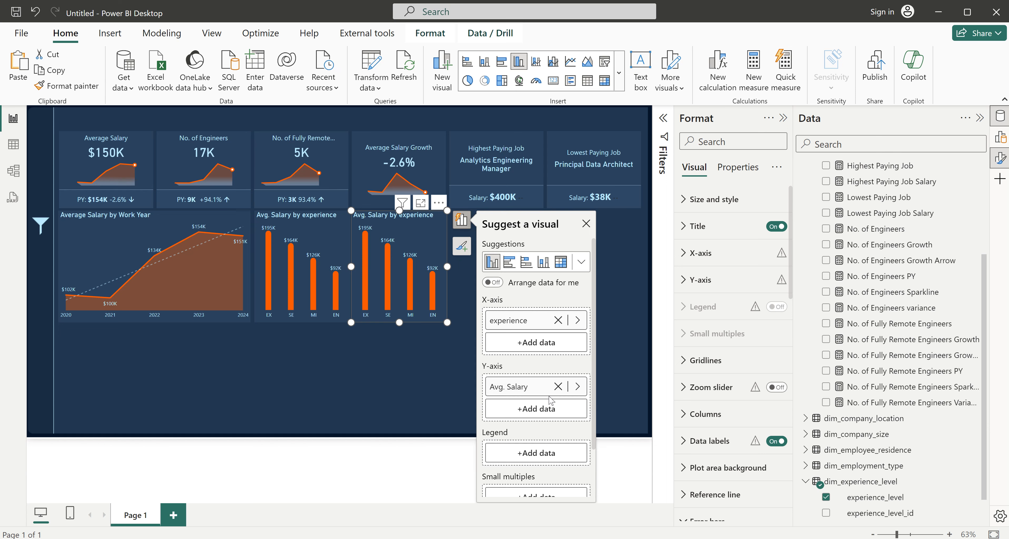
pyautogui.click(577, 320)
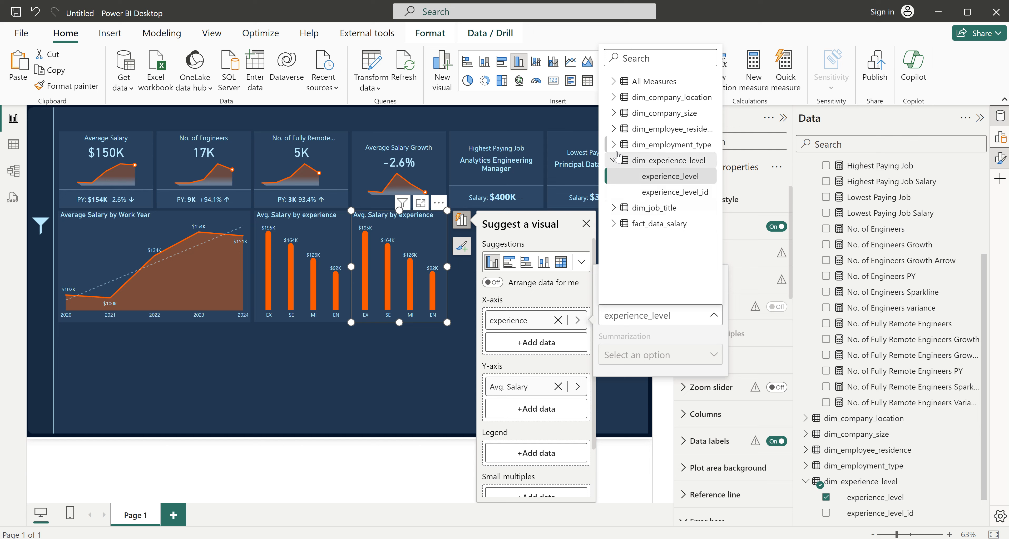
pyautogui.click(622, 145)
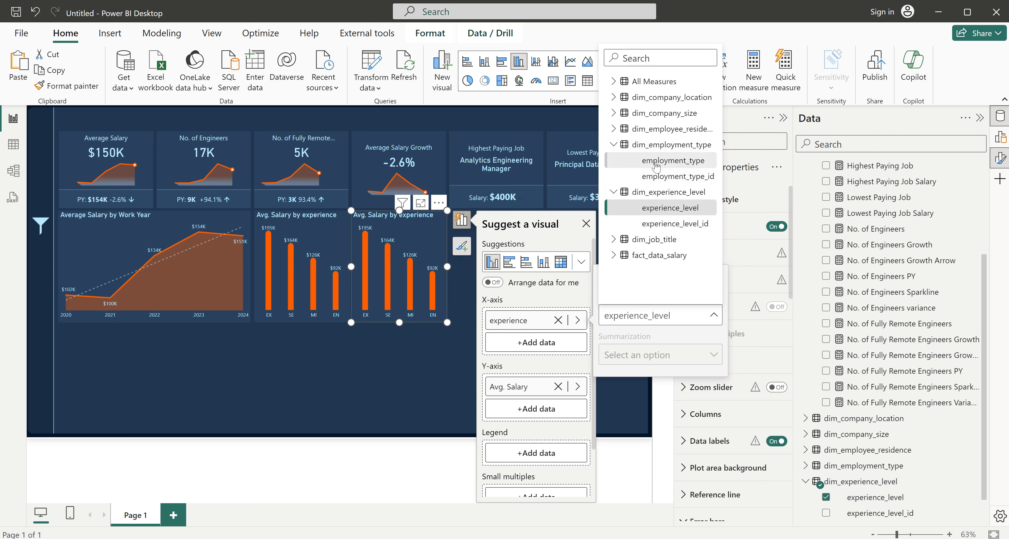
pyautogui.click(656, 161)
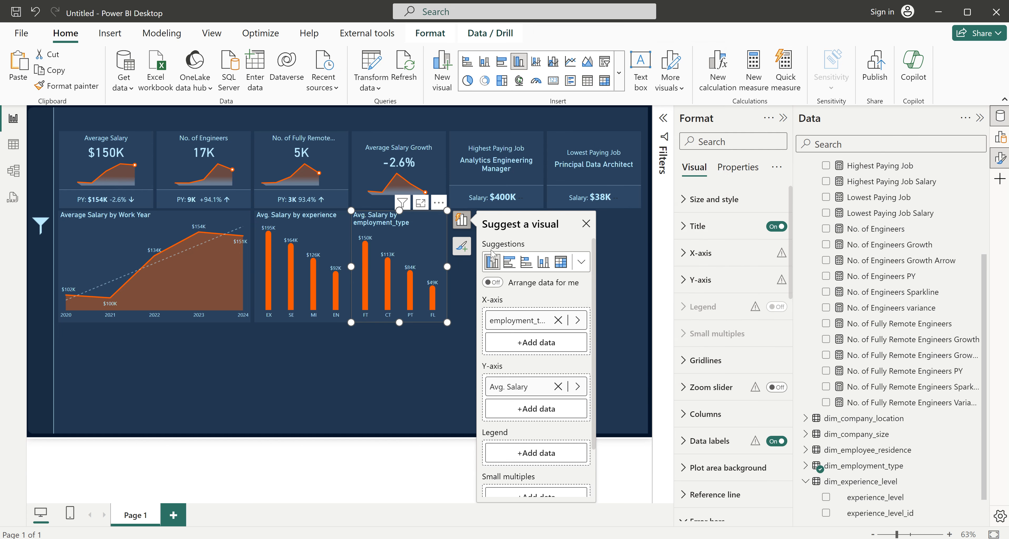
# - Rename the copied chart's X-axis field as "Employ. Type" for this visual
pyautogui.doubleClick(533, 320)
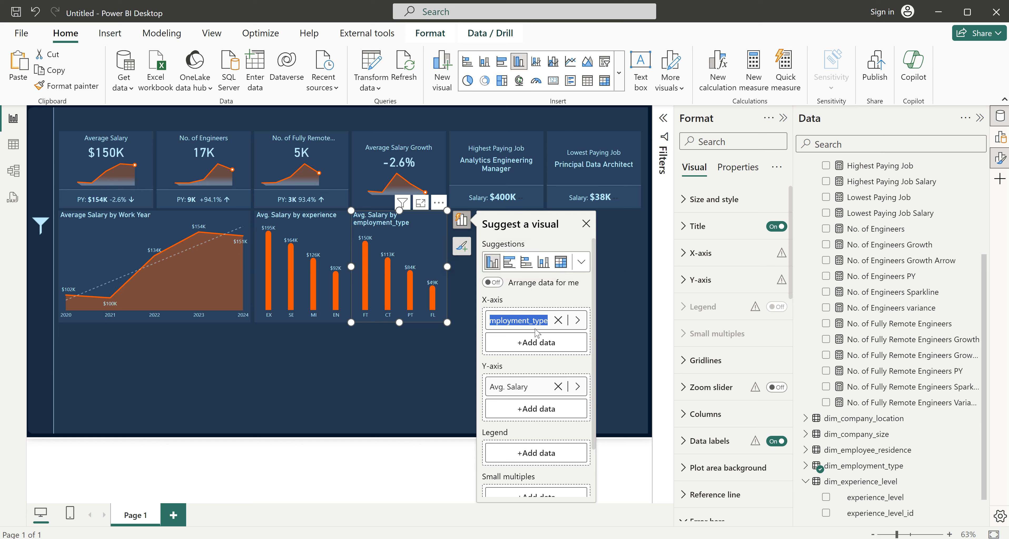
pyautogui.click(533, 320)
pyautogui.press('BackSpace')
pyautogui.press('BackSpace')
pyautogui.press('BackSpace')
pyautogui.press('BackSpace')
pyautogui.press('BackSpace')
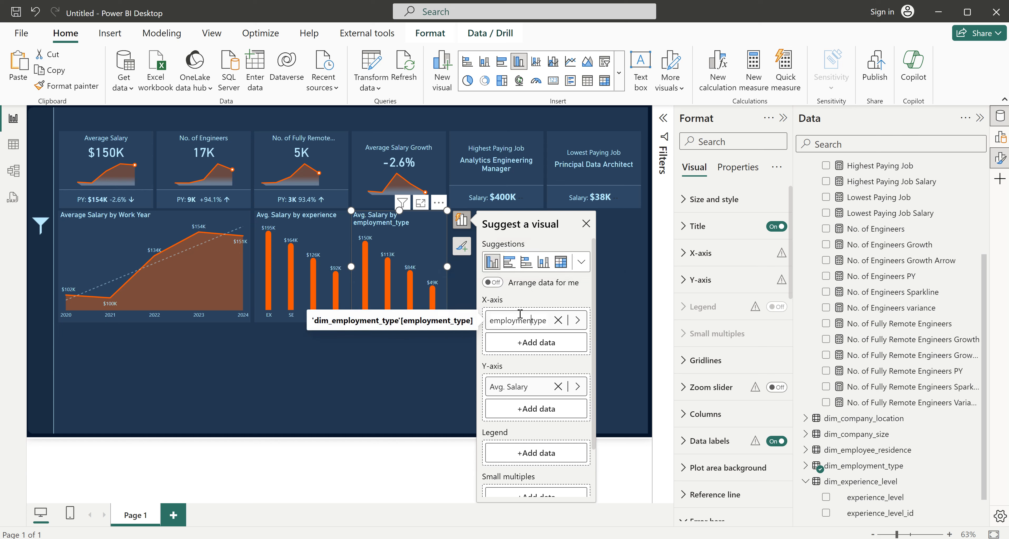
pyautogui.press('BackSpace')
pyautogui.write('y.')
pyautogui.press('Delete')
pyautogui.write('T')
pyautogui.press('Home')
pyautogui.press('Delete')
pyautogui.write('E')
pyautogui.press('Return')
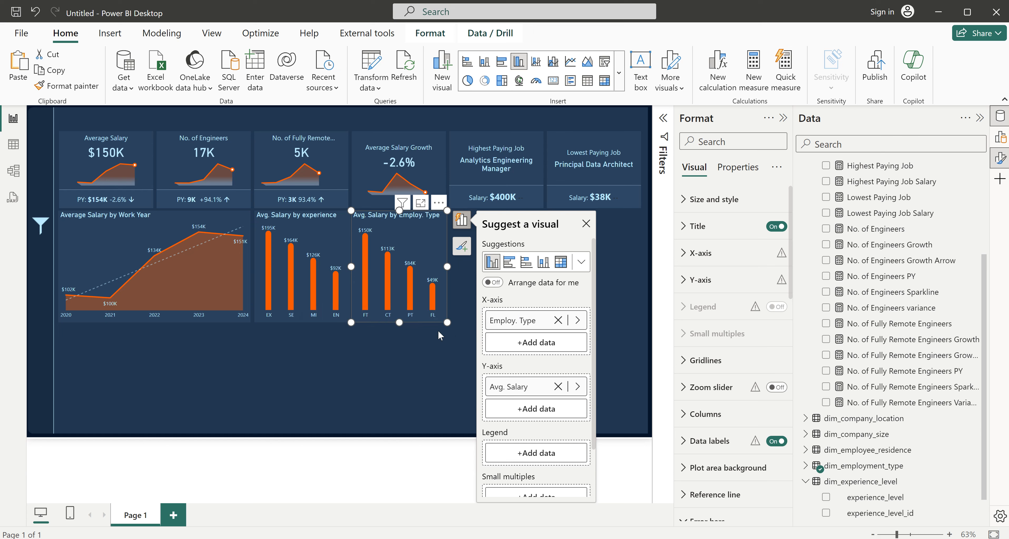
pyautogui.click(433, 341)
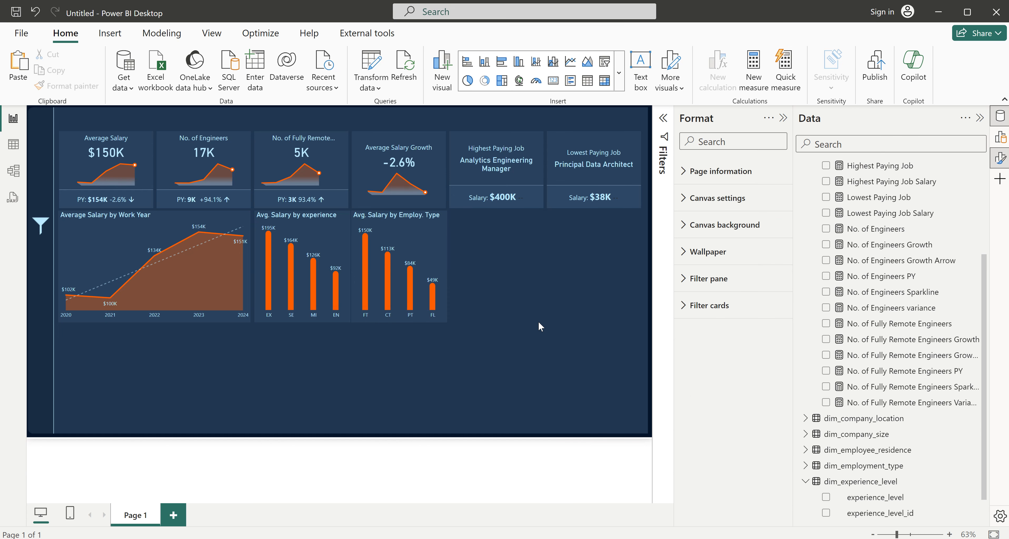
# - Switch to the finished Data_Engineer_Salary_Dashboard and examine its Avg. Salary by Job Title bar chart through the whole list
pyautogui.click(399, 318)
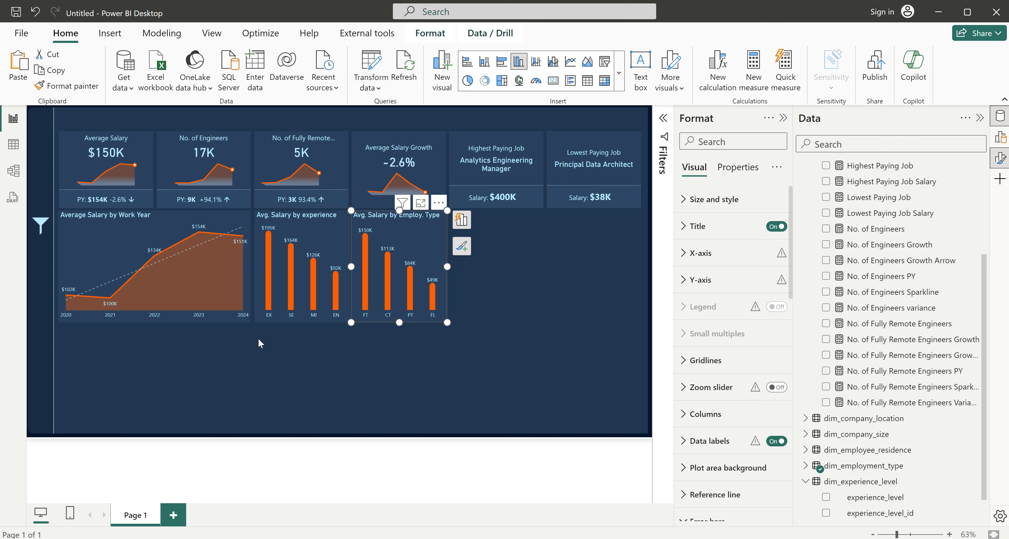
pyautogui.click(495, 276)
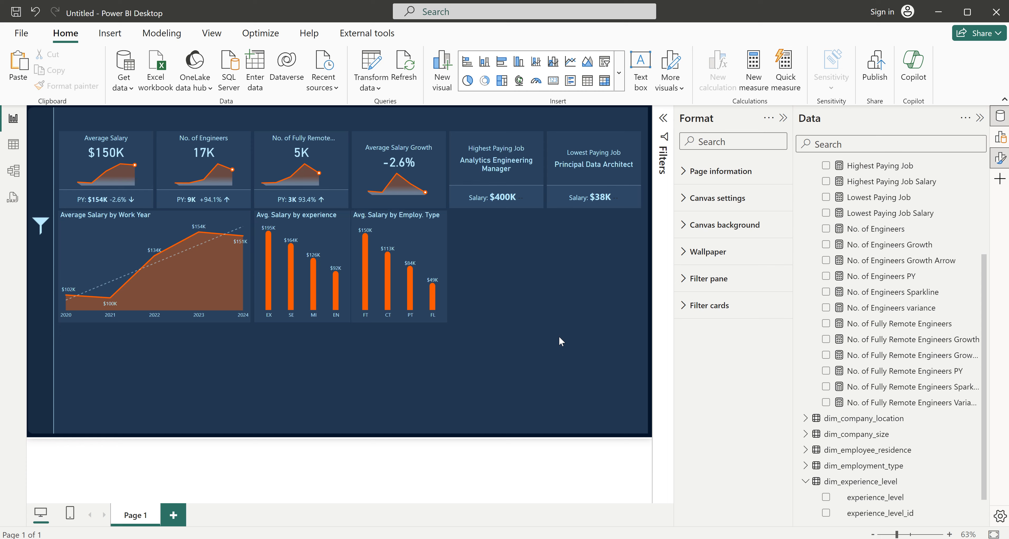
pyautogui.click(611, 512)
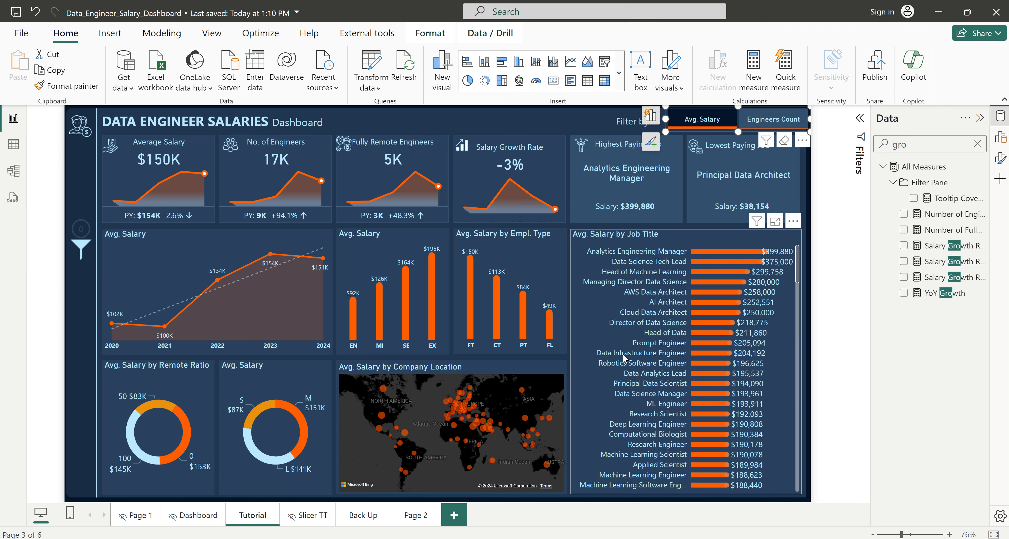
pyautogui.scroll(-15, 668, 425)
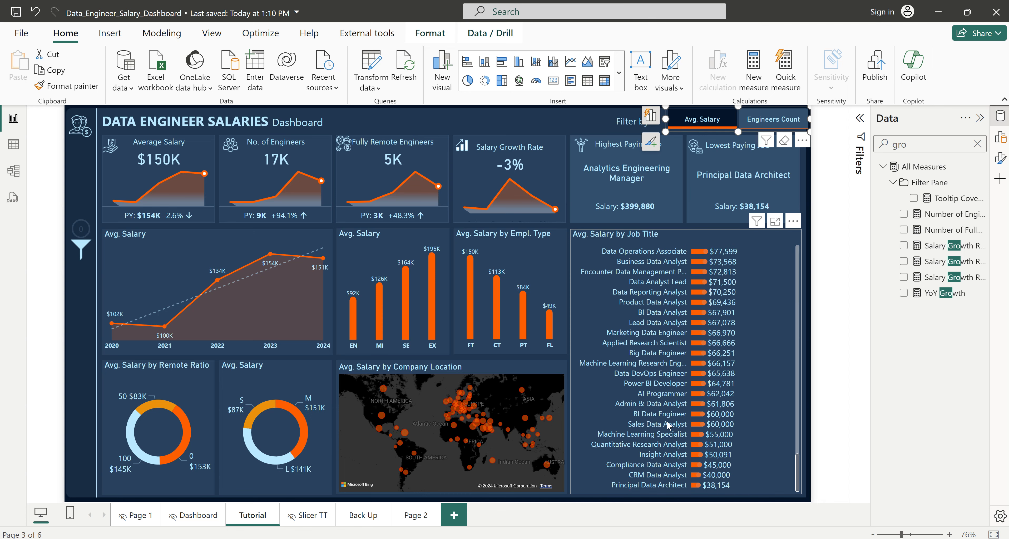
pyautogui.scroll(15, 668, 425)
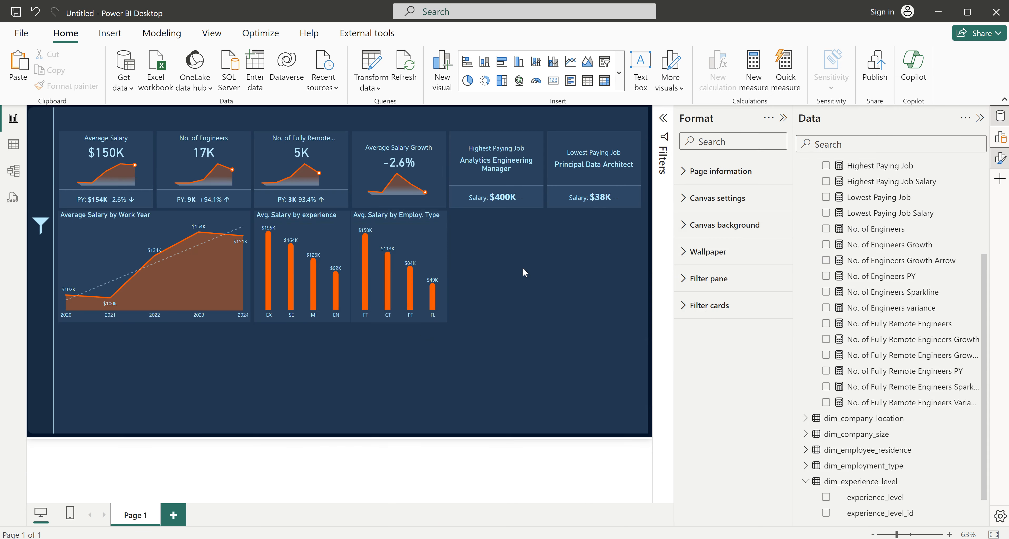
# - Duplicate the Avg. Salary by Employ. Type chart in the untitled report, place the copy beside it, and convert it to a clustered bar chart
pyautogui.click(437, 243)
pyautogui.click(548, 271)
pyautogui.hotkey('ctrl', 'v')
pyautogui.moveTo(432, 223); pyautogui.dragTo(537, 223)
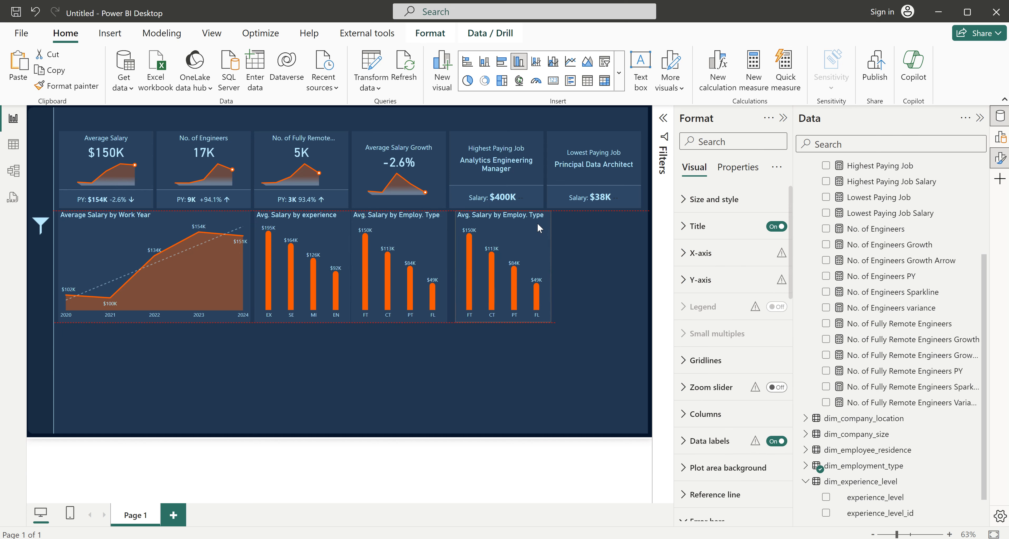
pyautogui.click(501, 62)
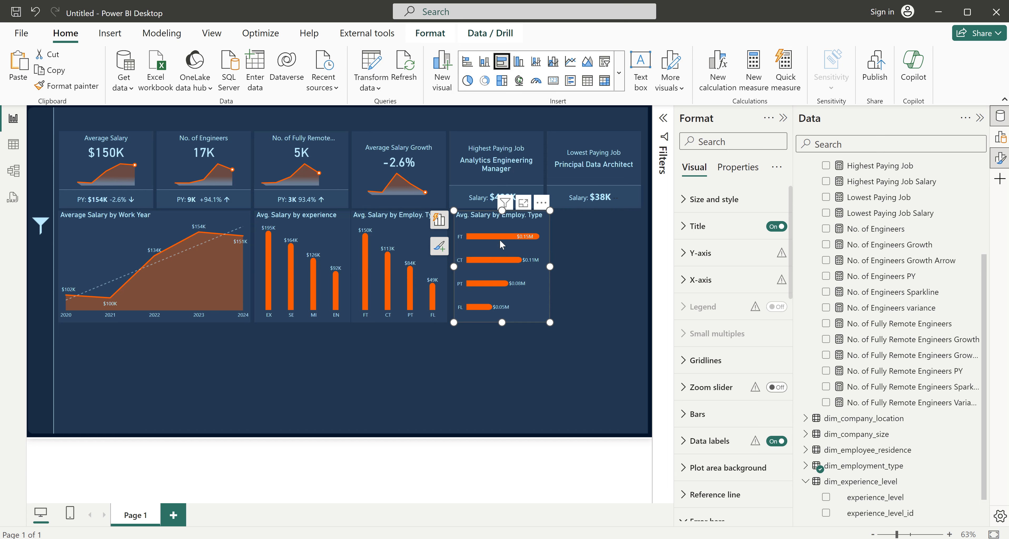
pyautogui.moveTo(514, 225); pyautogui.dragTo(523, 238)
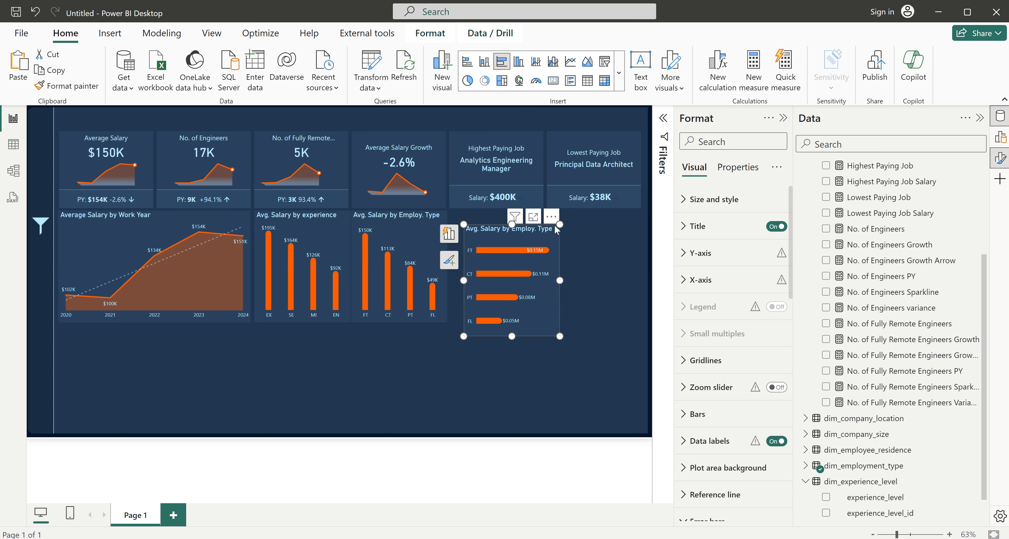
# - Replace the bar chart's Y-axis field with job_title from dim_job_title
pyautogui.click(448, 234)
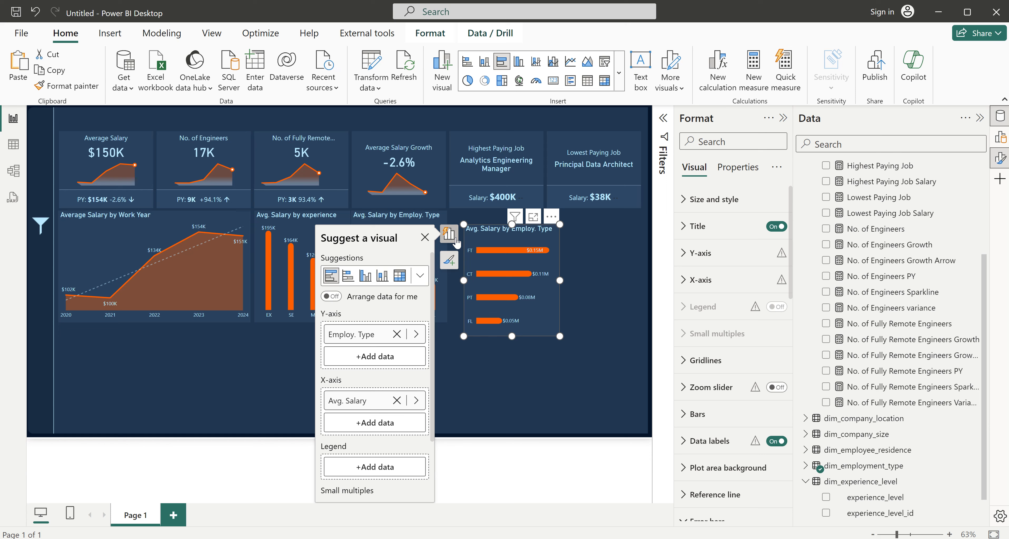
pyautogui.click(416, 334)
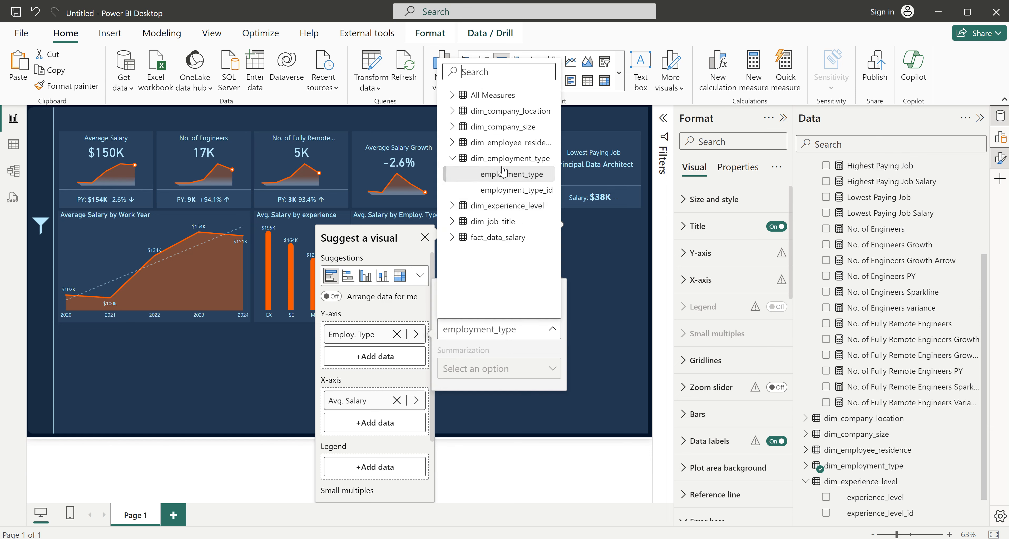
pyautogui.click(492, 222)
pyautogui.click(494, 238)
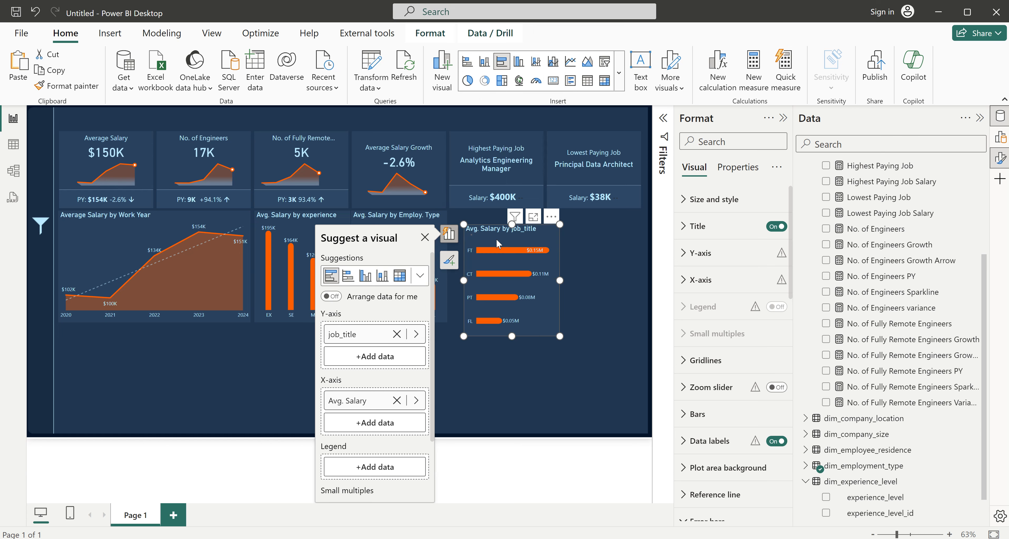
# - Align the job title chart directly beside the employment type chart and enlarge it to the KPI cards' outer edge and the canvas's lower edge
pyautogui.moveTo(492, 232); pyautogui.dragTo(476, 217)
pyautogui.press('Right')
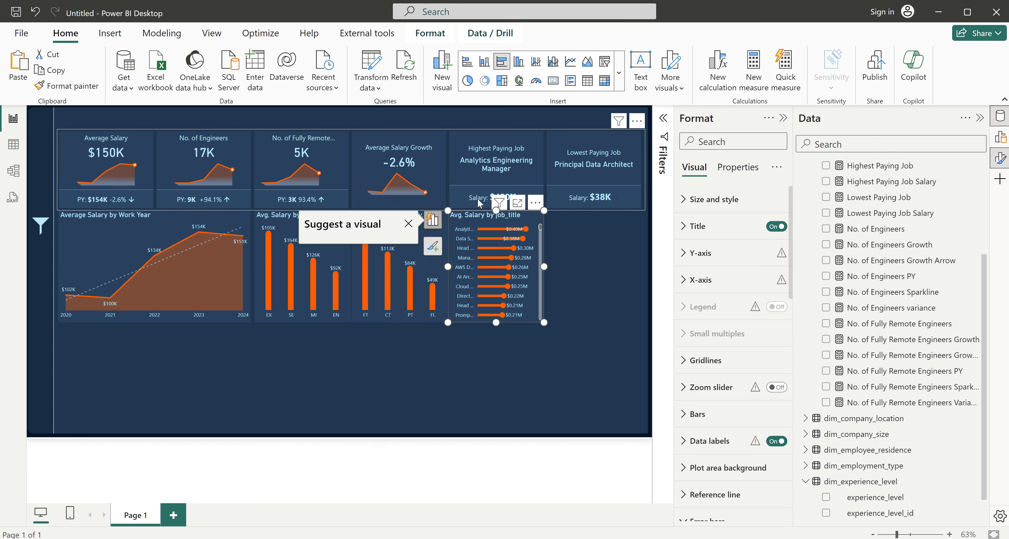
pyautogui.press('Escape')
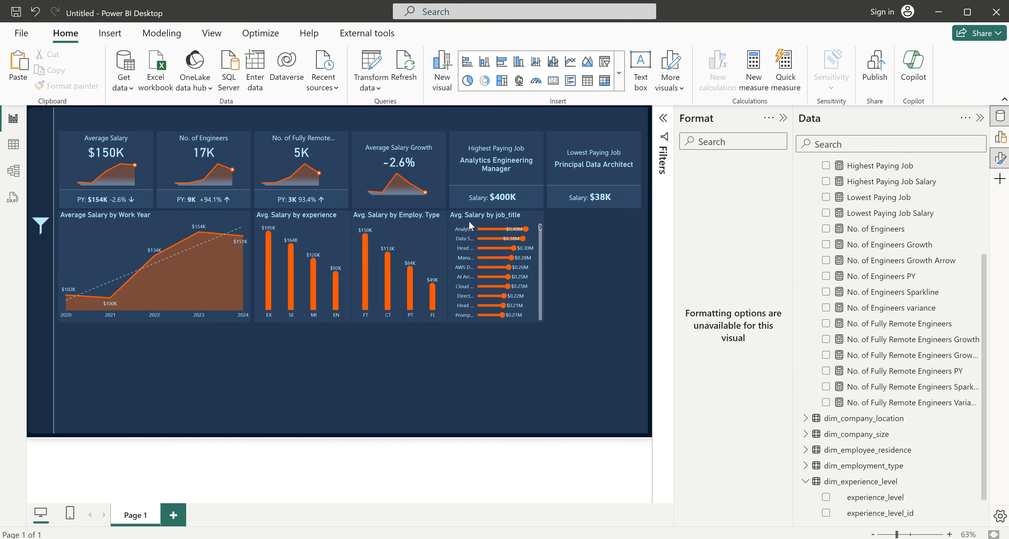
pyautogui.click(471, 215)
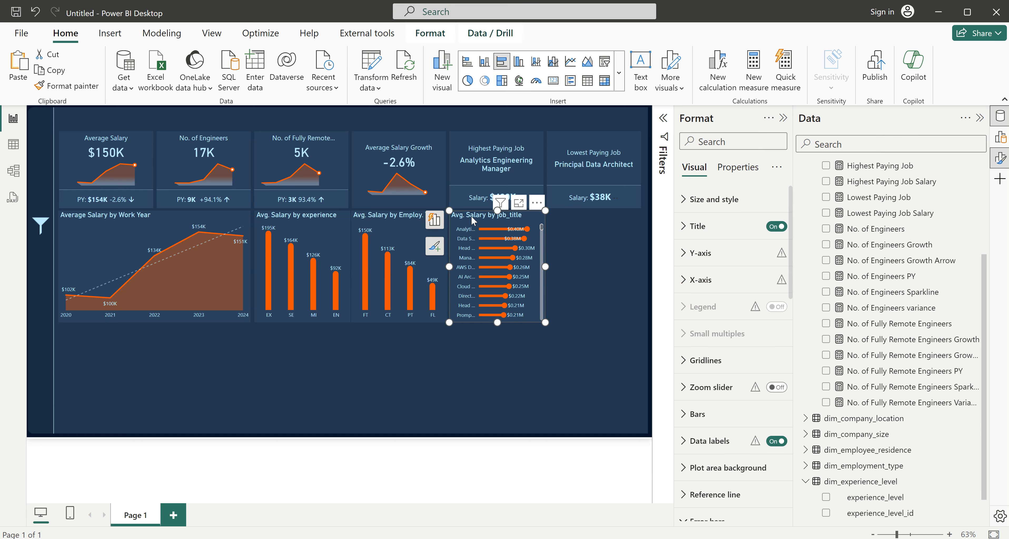
pyautogui.press('Right')
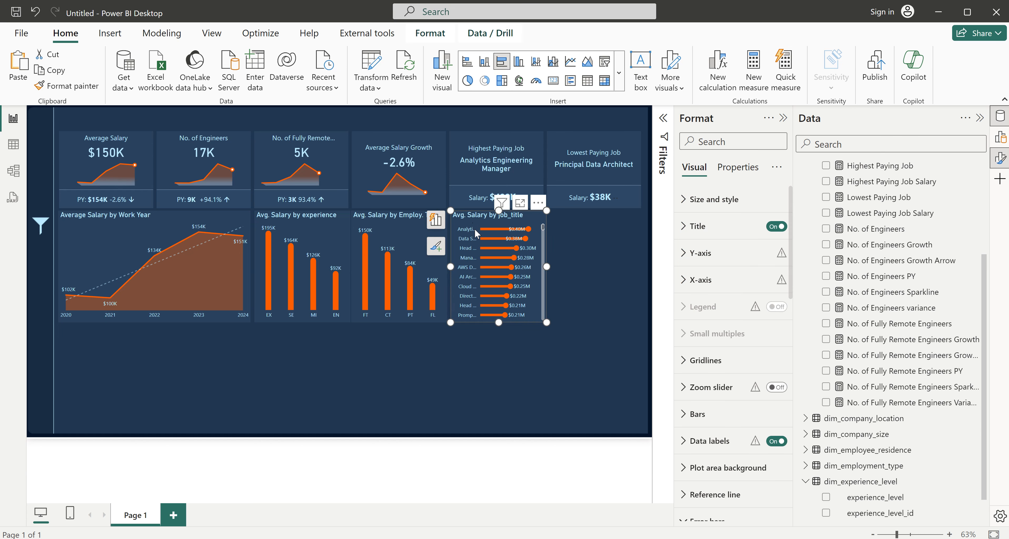
pyautogui.press('Escape')
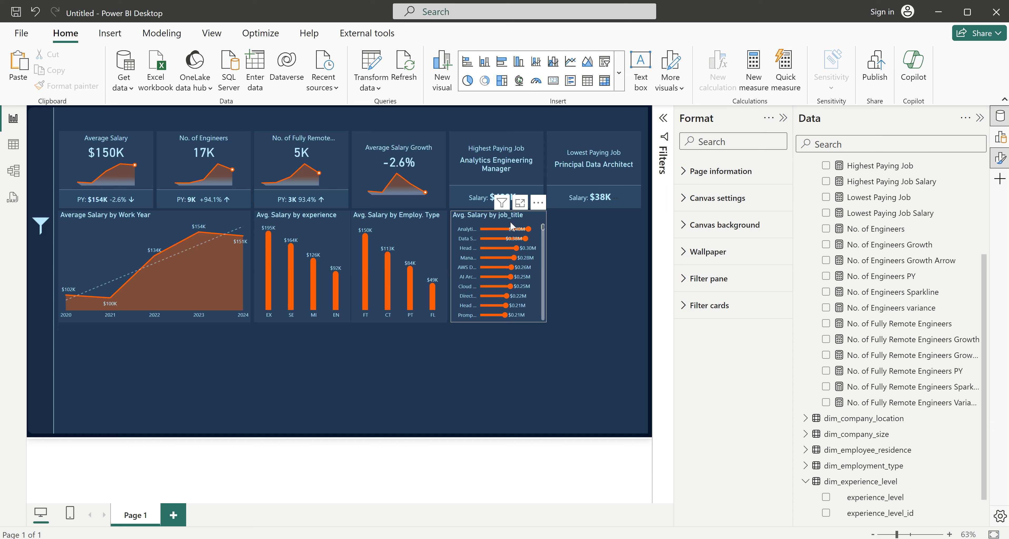
pyautogui.click(516, 216)
pyautogui.press('Left')
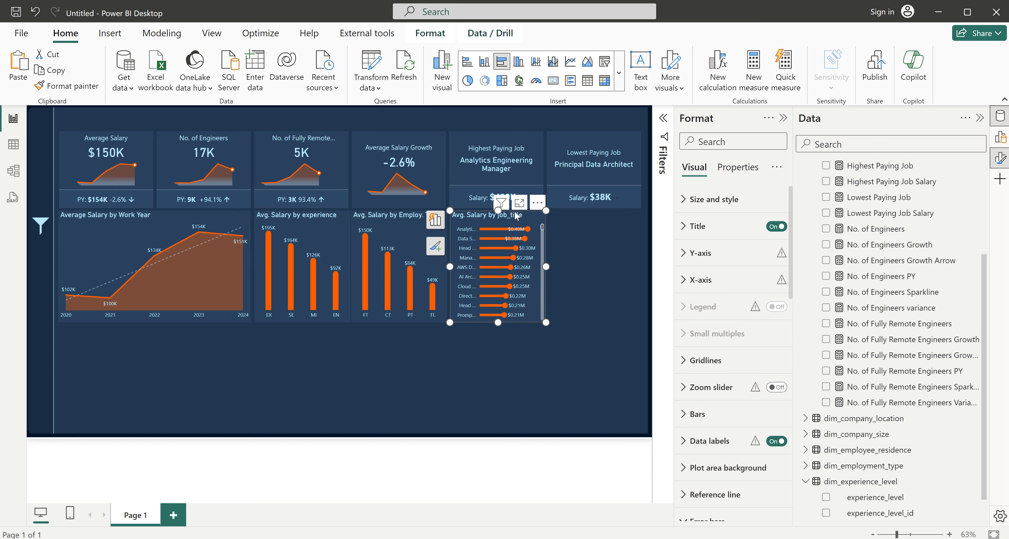
pyautogui.moveTo(545, 267); pyautogui.dragTo(640, 267)
pyautogui.moveTo(553, 325); pyautogui.dragTo(554, 435)
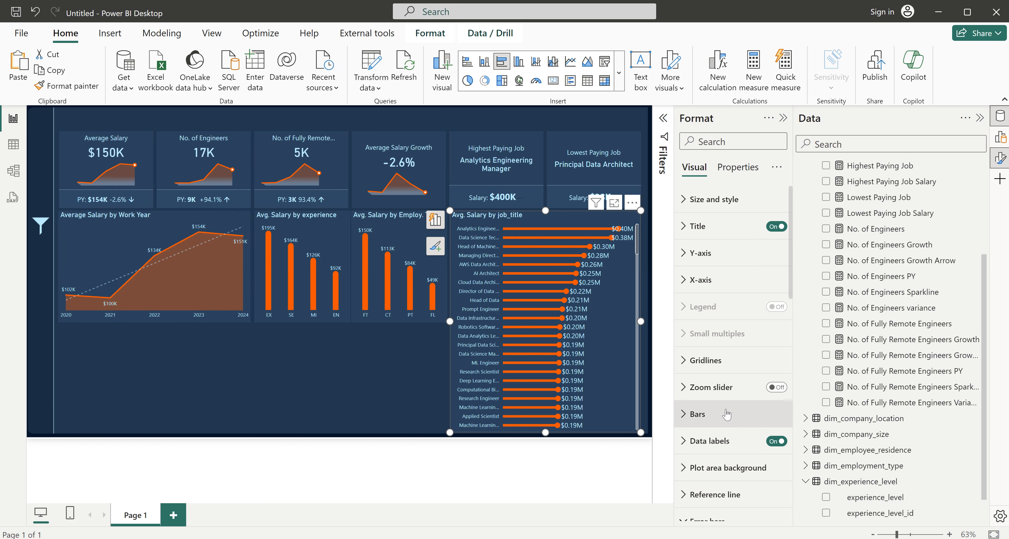
# - Reduce the error bar marker size of the job title chart to 4
pyautogui.scroll(-6, 717, 414)
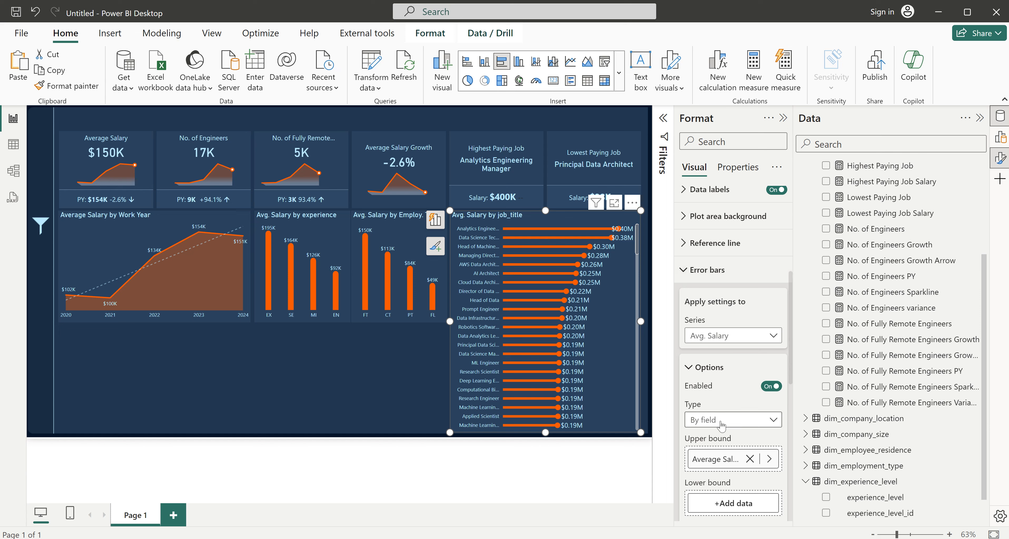
pyautogui.scroll(-2, 716, 392)
pyautogui.scroll(-8, 718, 413)
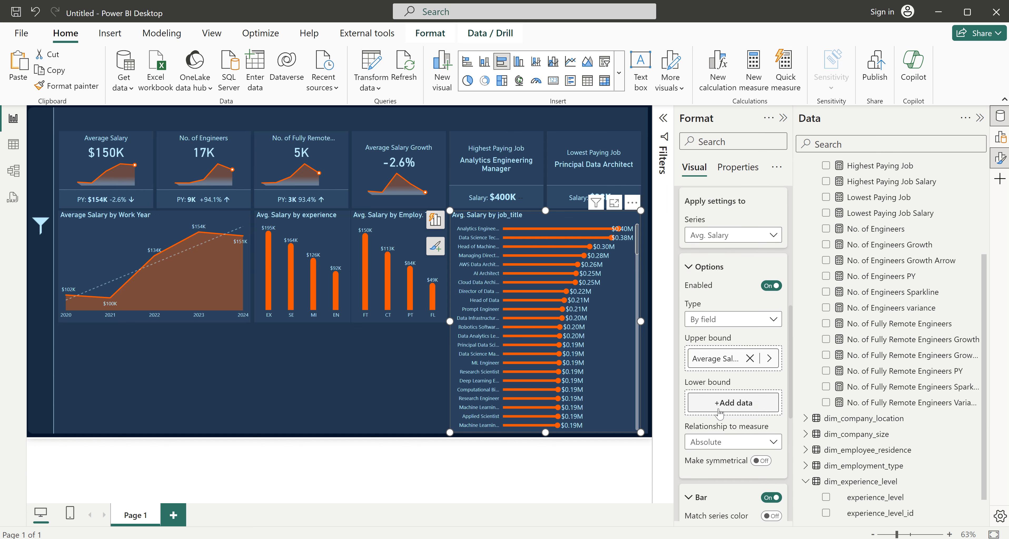
pyautogui.scroll(-1, 719, 408)
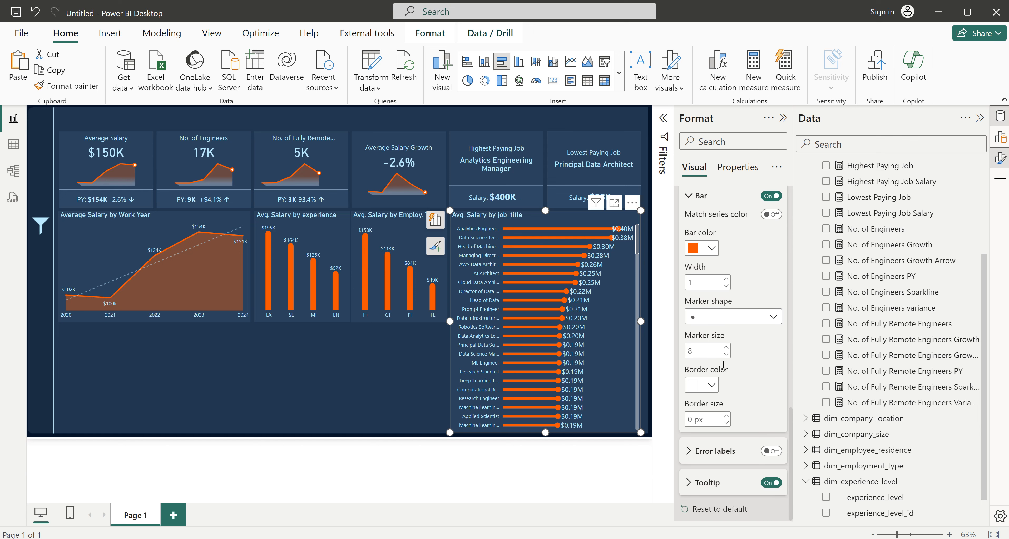
pyautogui.click(725, 354)
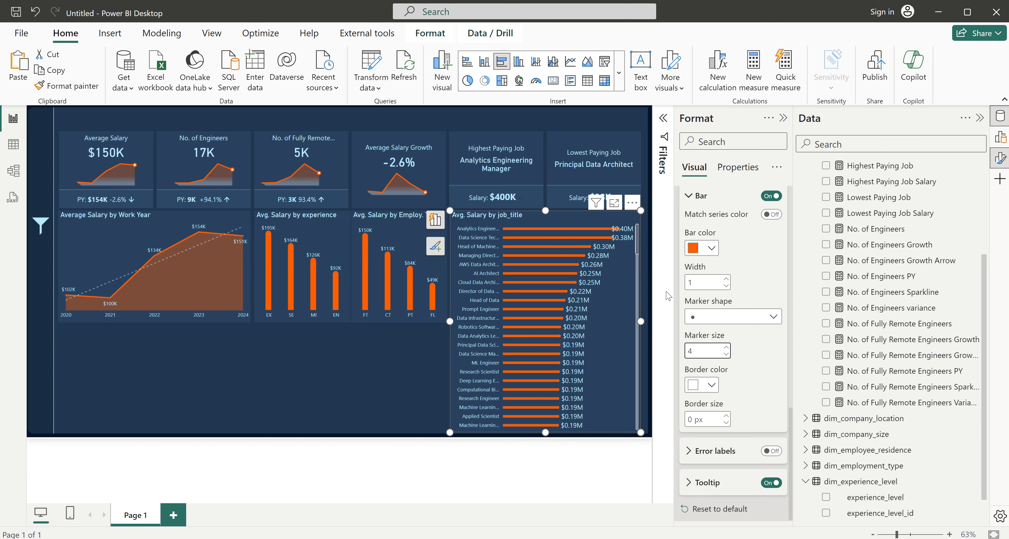
# - Try a minimum category height of 35 px on the job title chart's Y-axis, and return it to 20 px
pyautogui.scroll(15, 752, 275)
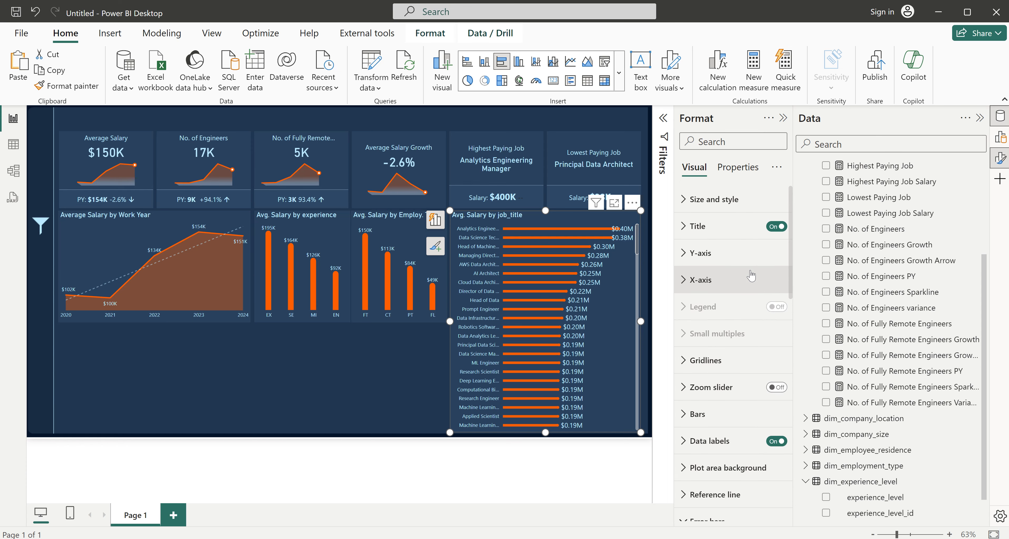
pyautogui.click(711, 253)
pyautogui.scroll(-10, 709, 263)
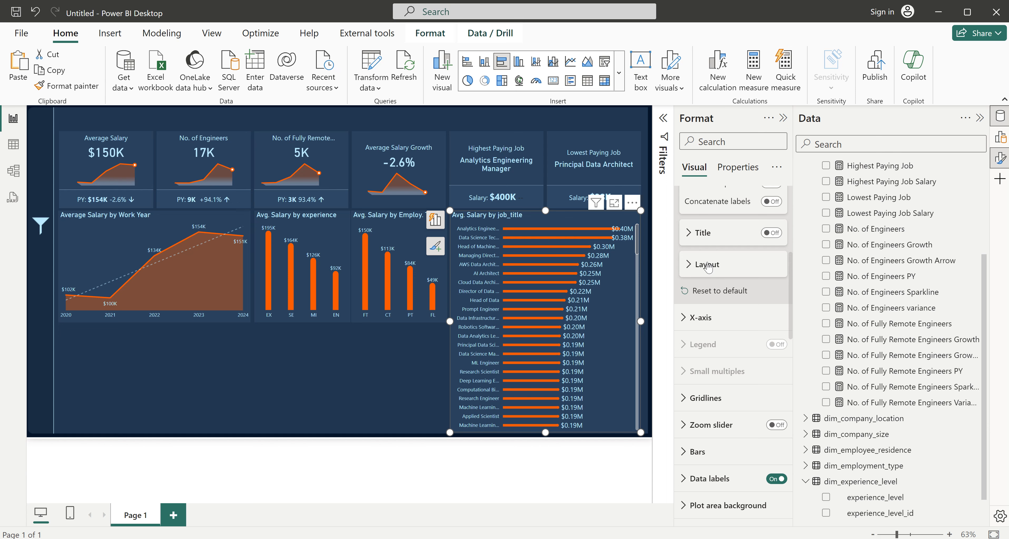
pyautogui.click(706, 264)
pyautogui.scroll(5, 707, 267)
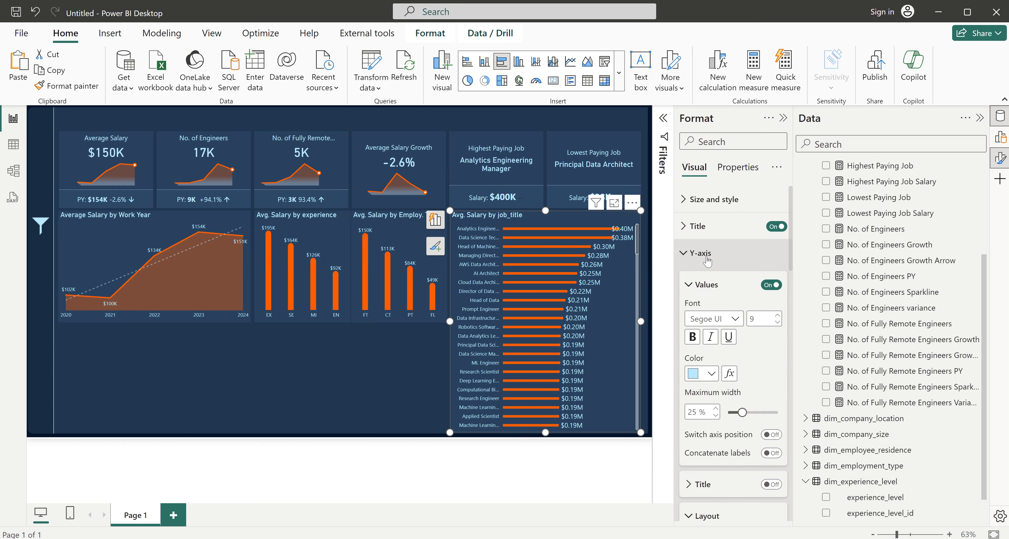
pyautogui.scroll(-5, 710, 274)
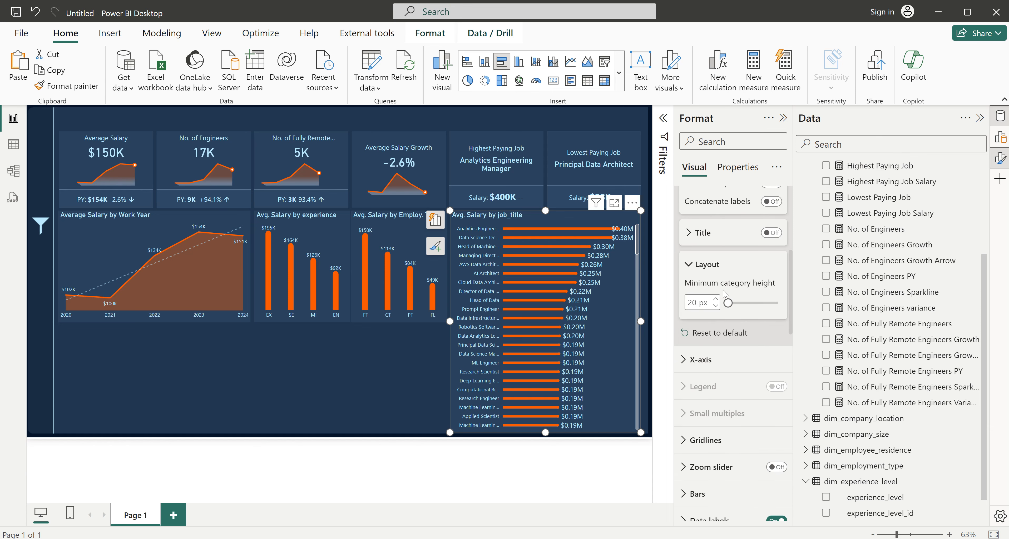
pyautogui.click(727, 304)
pyautogui.moveTo(727, 304)
pyautogui.mouseDown()
pyautogui.moveTo(750, 305)
pyautogui.moveTo(732, 306)
pyautogui.mouseUp()
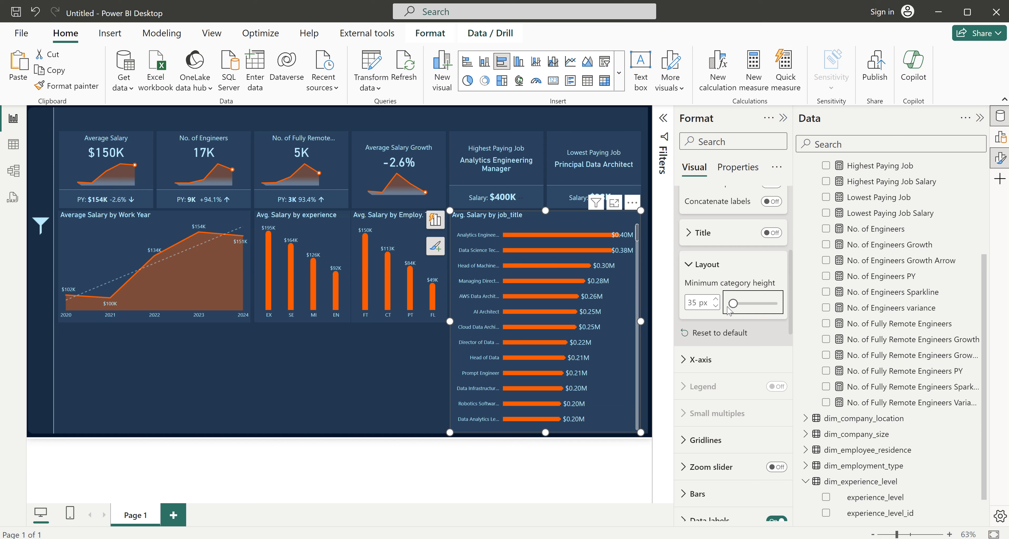
pyautogui.click(714, 299)
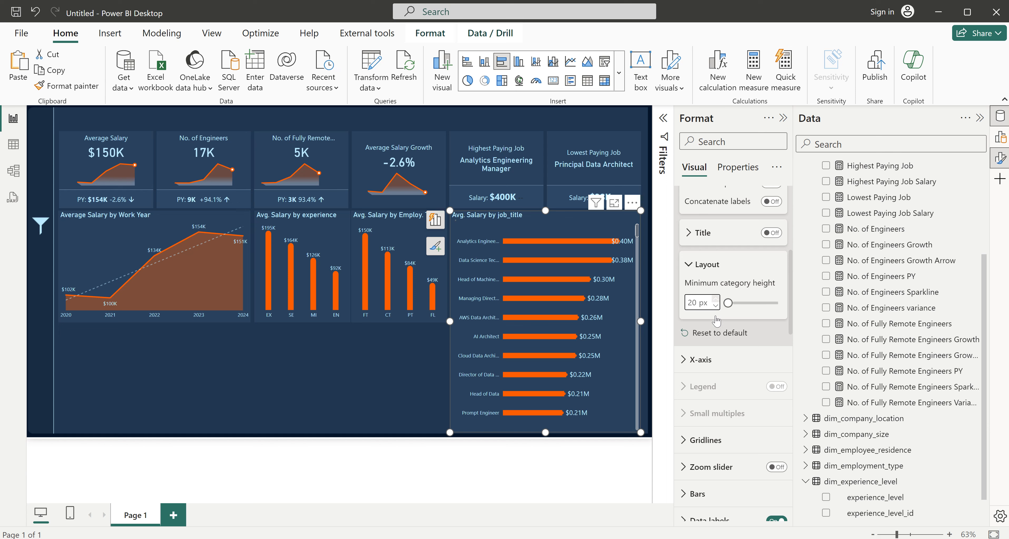
pyautogui.click(708, 269)
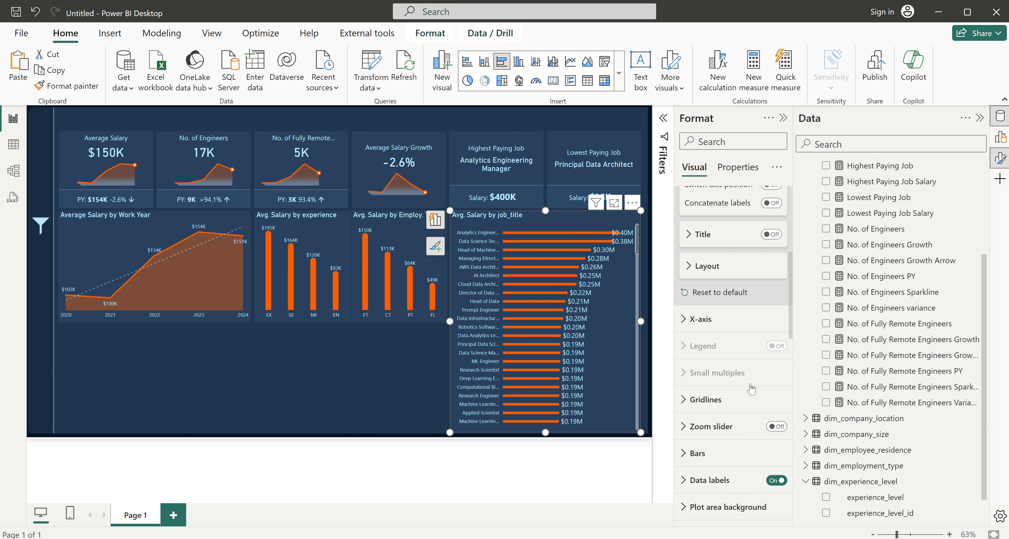
# - Increase the maximum width of the job title chart's Y-axis values to 41% to fit the full job titles
pyautogui.scroll(2, 752, 388)
pyautogui.scroll(1, 751, 387)
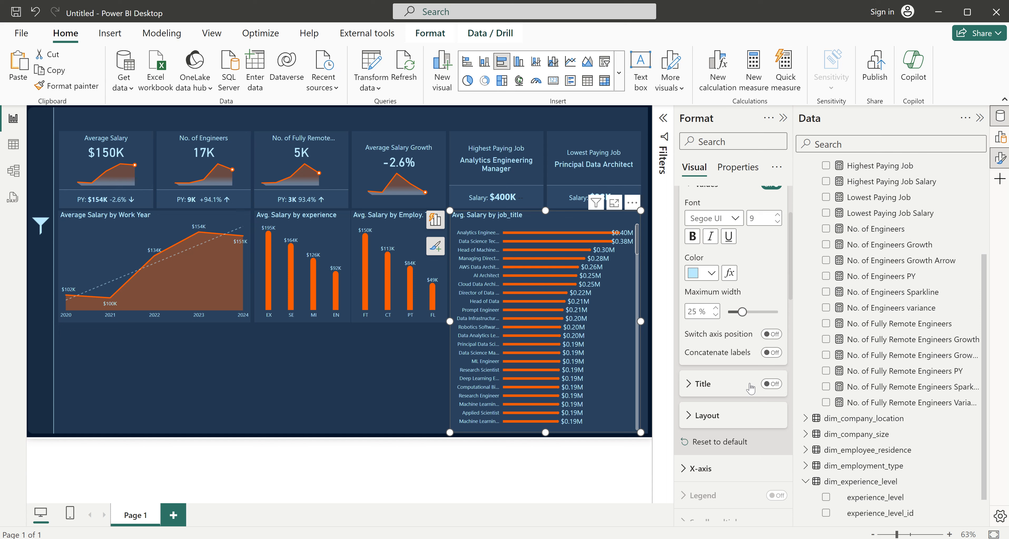
pyautogui.scroll(1, 750, 388)
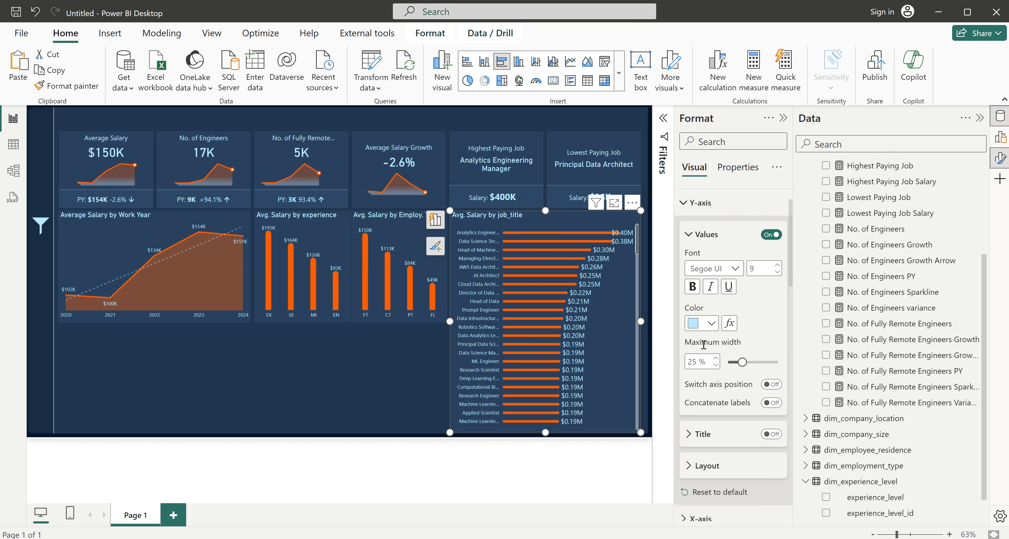
pyautogui.moveTo(741, 363); pyautogui.dragTo(763, 363)
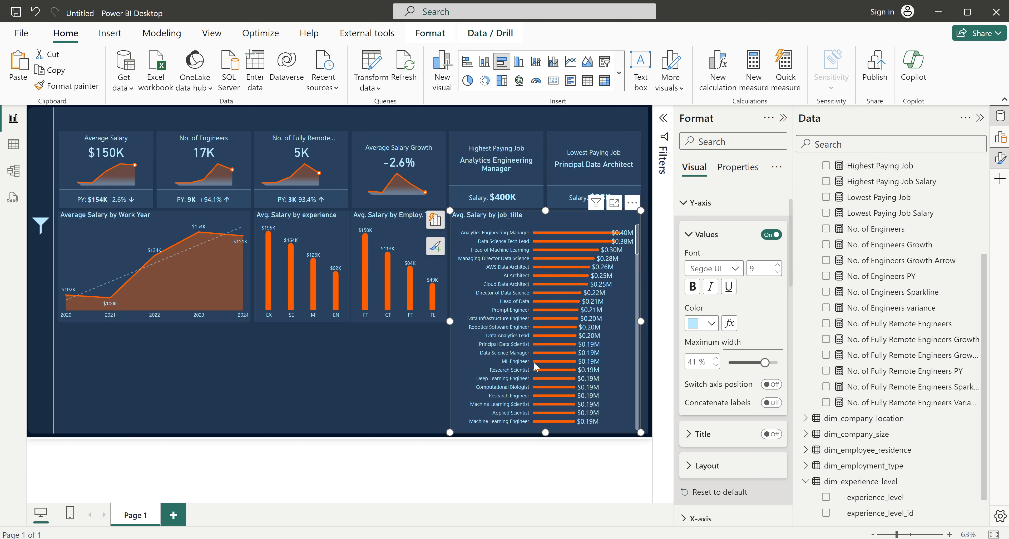
# - Deselect the job title chart and compare it with the Avg. Salary by Job Title chart in the finished Data_Engineer_Salary_Dashboard
pyautogui.click(375, 357)
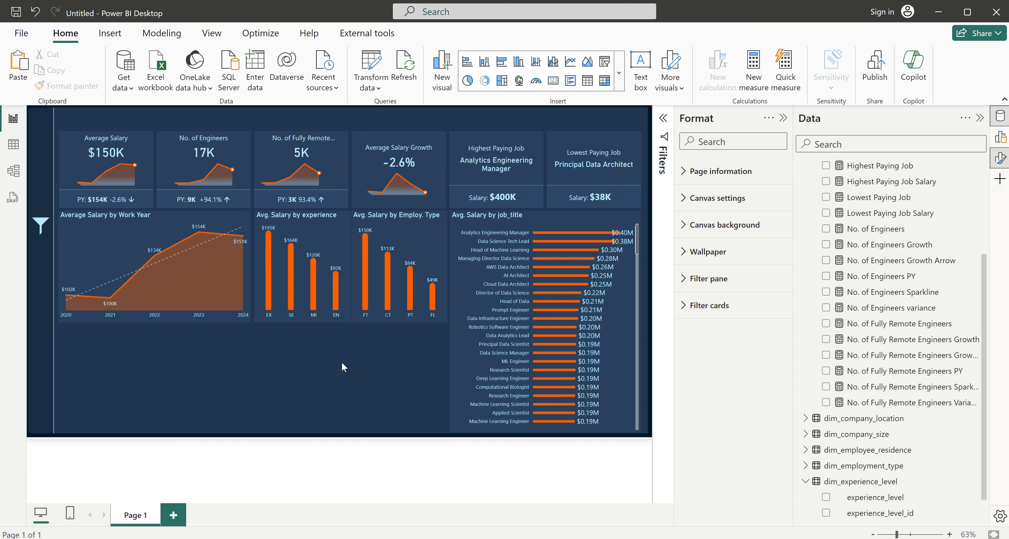
pyautogui.click(600, 516)
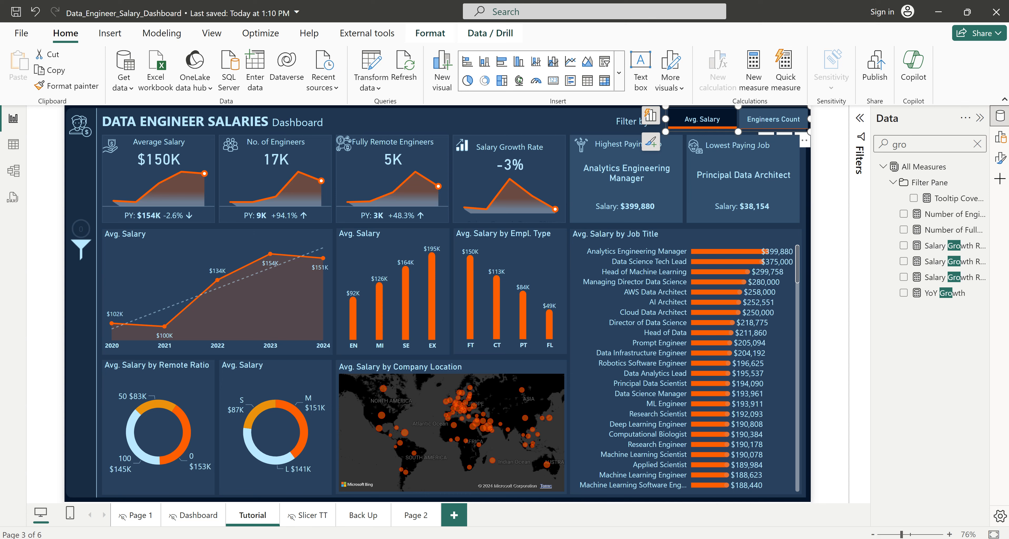
pyautogui.moveTo(666, 538)
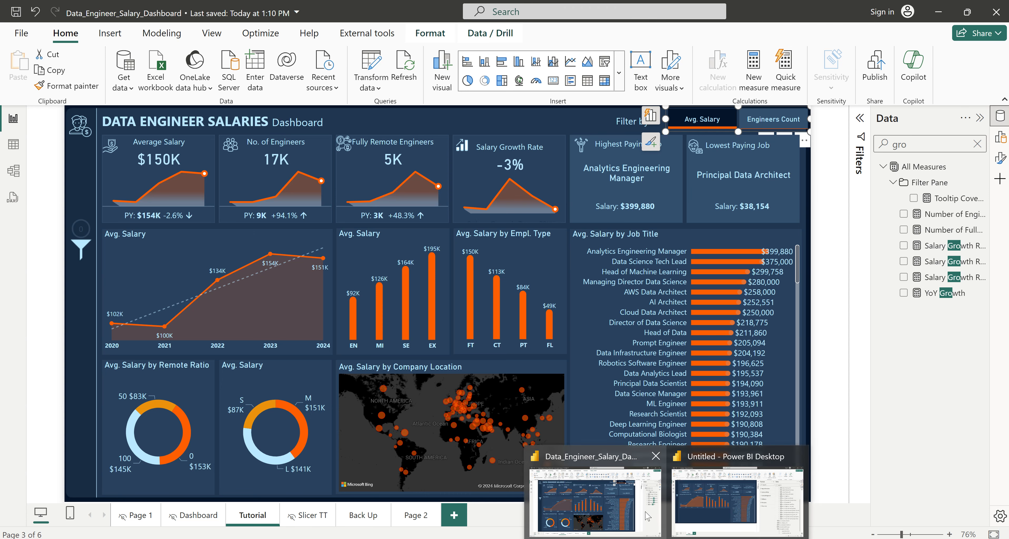
# - Switch to the Untitled Power BI report and insert a donut chart with Average Salary and remote_ratio as values
pyautogui.click(707, 513)
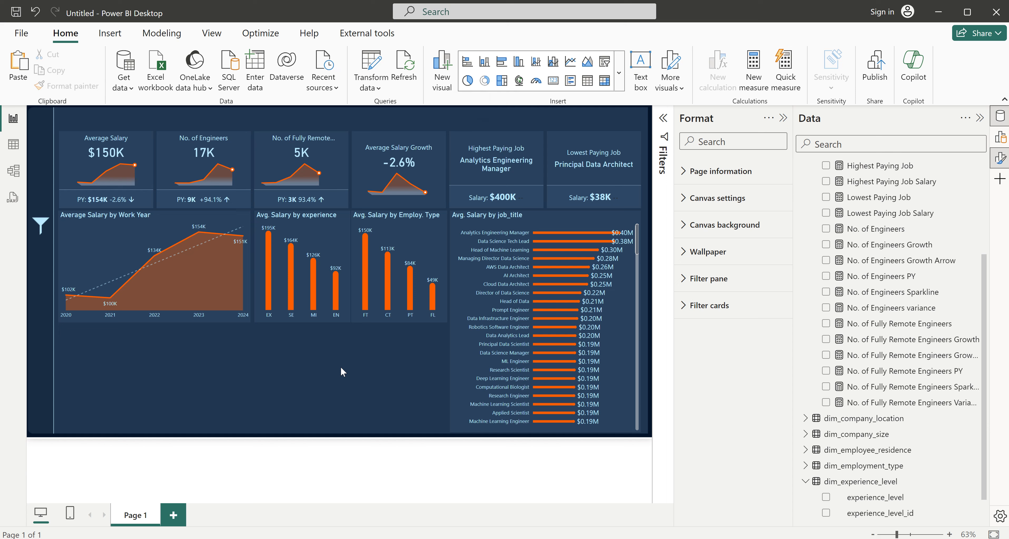
pyautogui.click(484, 81)
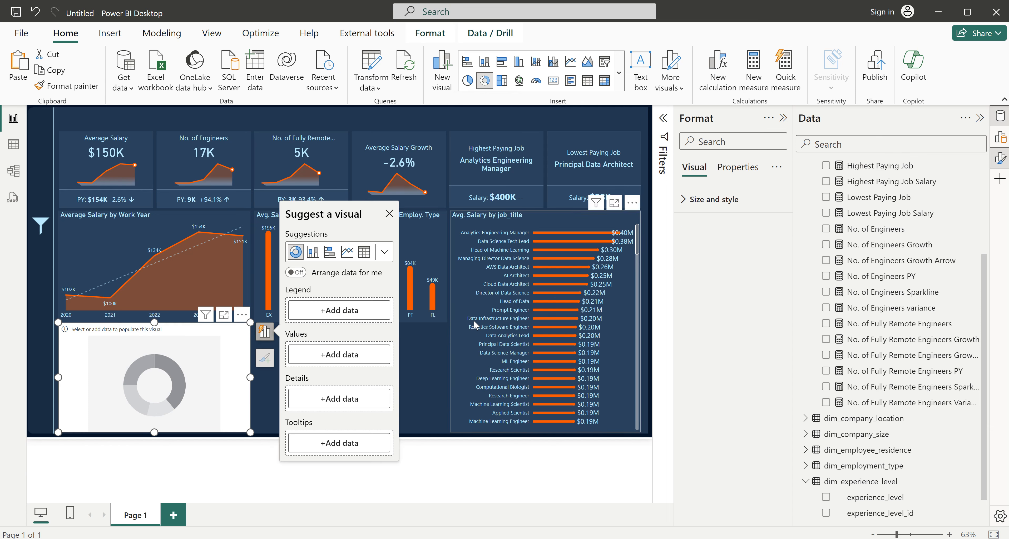
pyautogui.scroll(5, 940, 254)
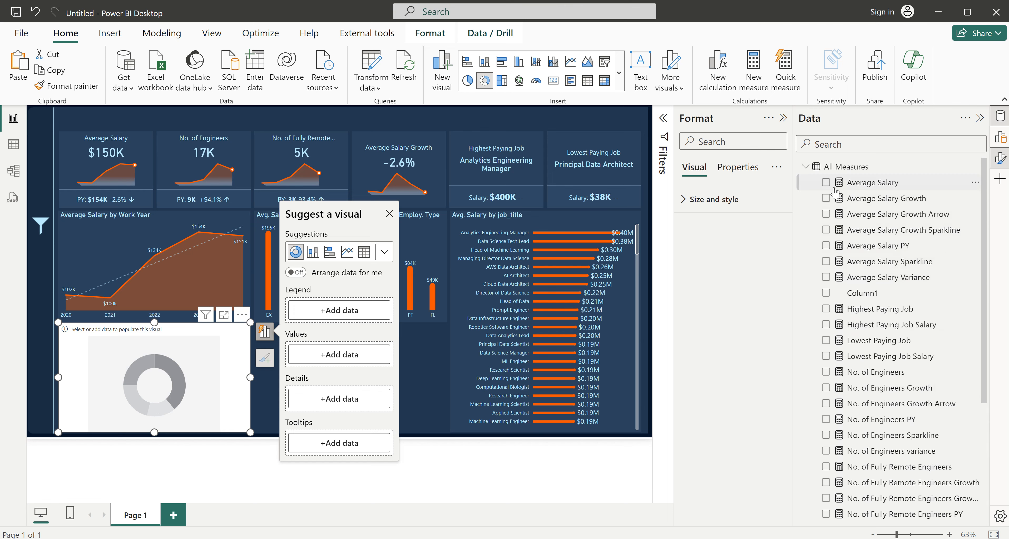
pyautogui.click(826, 182)
pyautogui.scroll(-5, 835, 392)
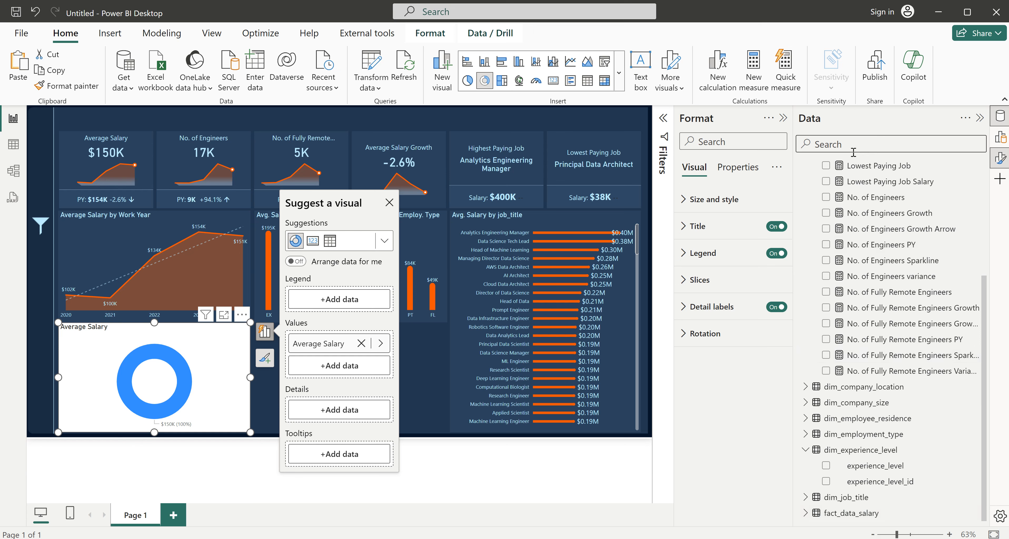
pyautogui.click(848, 144)
pyautogui.write('rem')
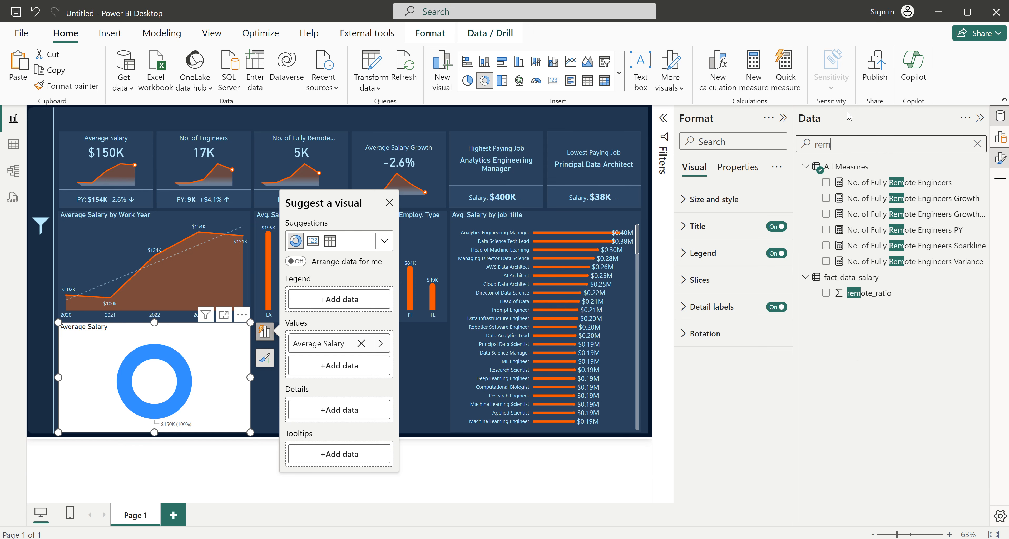
pyautogui.click(825, 293)
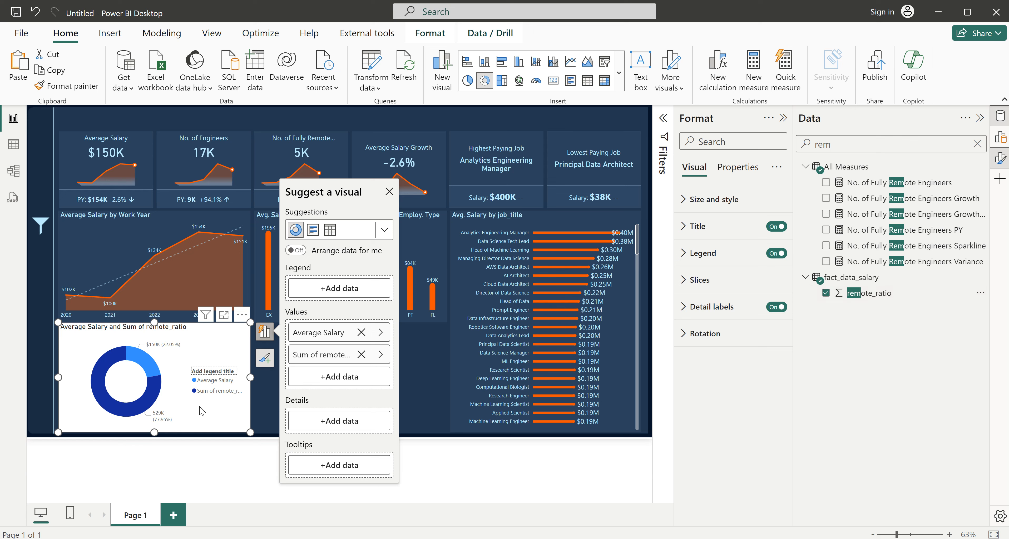
# - Copy the experience chart's formatting onto the donut chart with the Format painter, and turn off the donut's legend
pyautogui.click(257, 274)
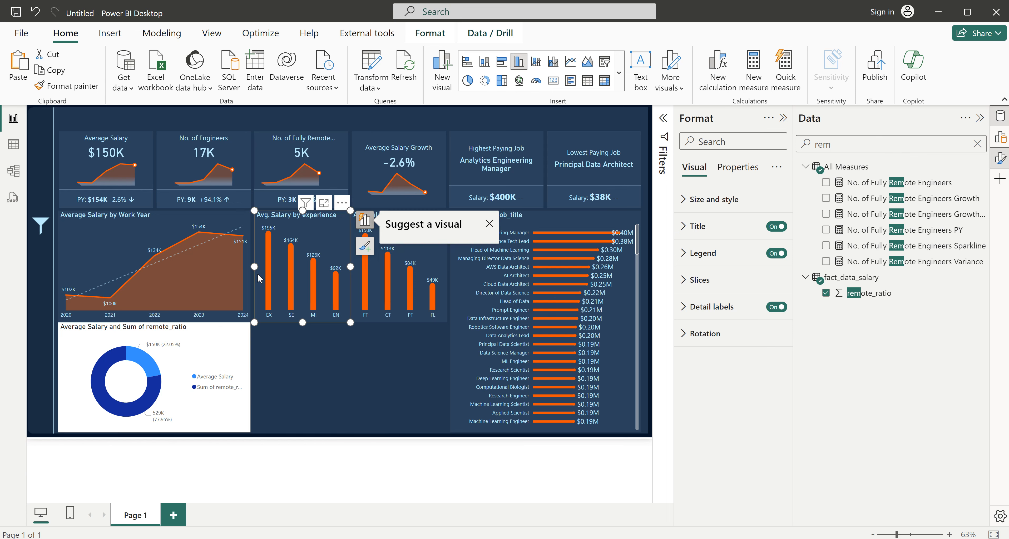
pyautogui.click(66, 87)
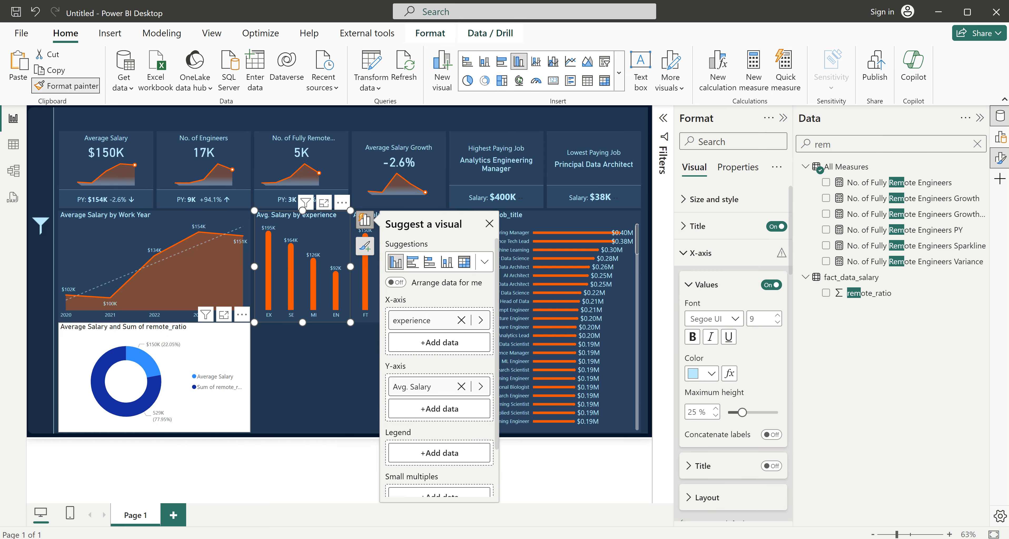
pyautogui.click(204, 334)
pyautogui.click(202, 335)
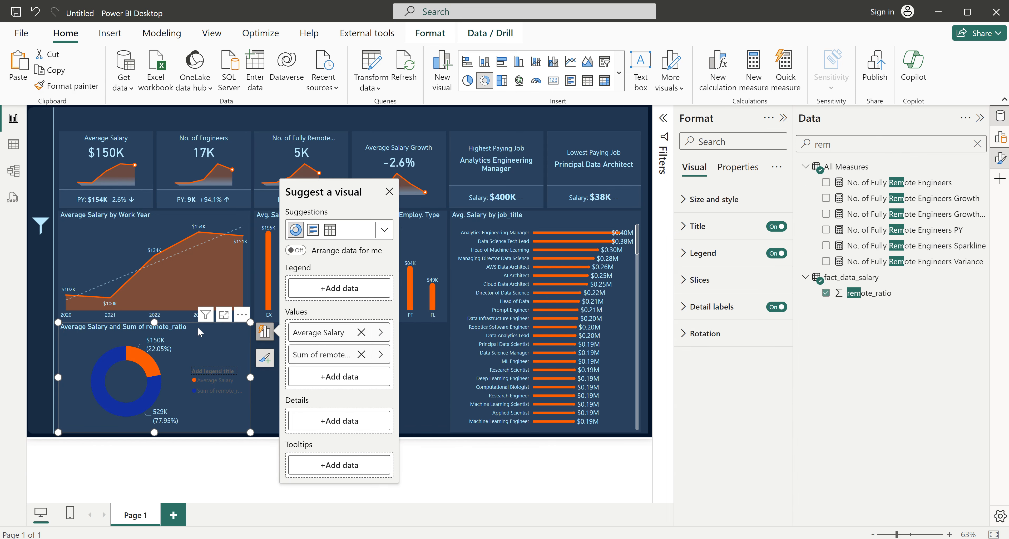
pyautogui.click(389, 192)
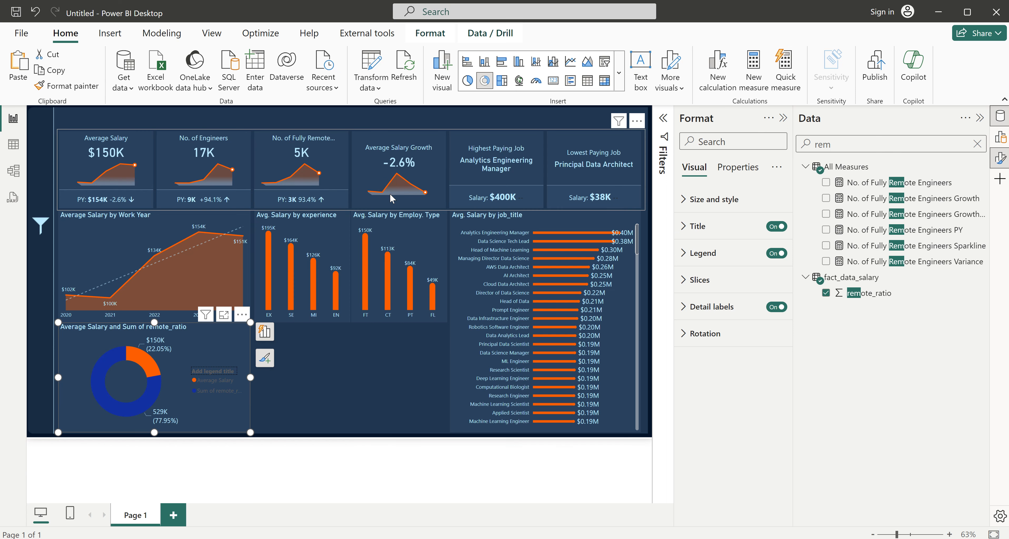
pyautogui.click(774, 255)
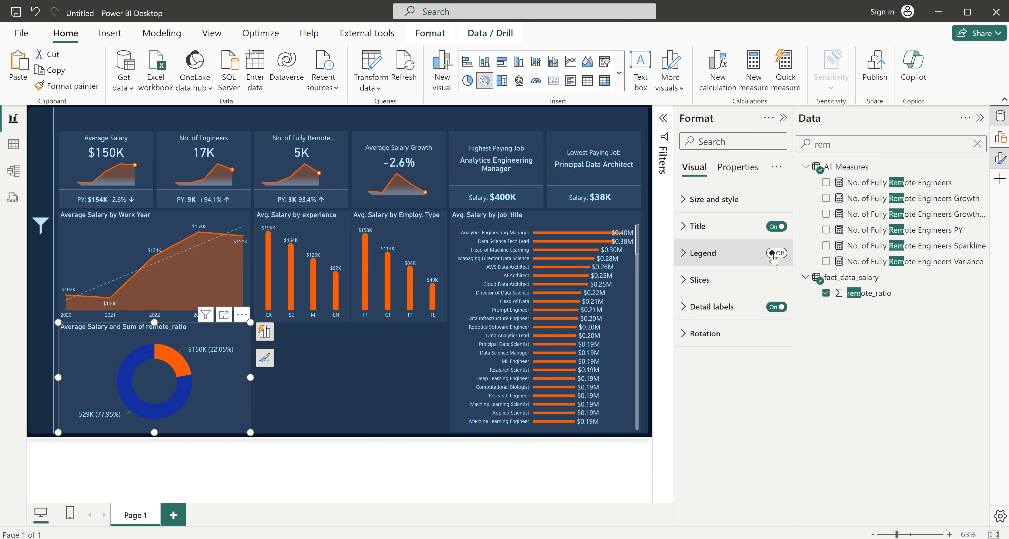
# - Narrow the donut chart to half its width and fit it just below the work year chart with a small gap
pyautogui.moveTo(251, 377); pyautogui.dragTo(154, 377)
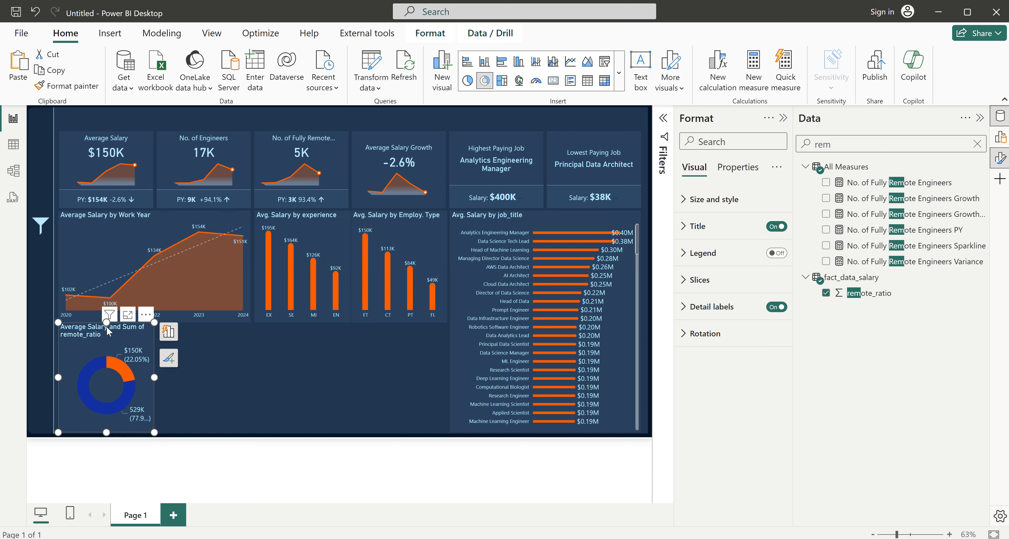
pyautogui.moveTo(106, 323); pyautogui.dragTo(110, 333)
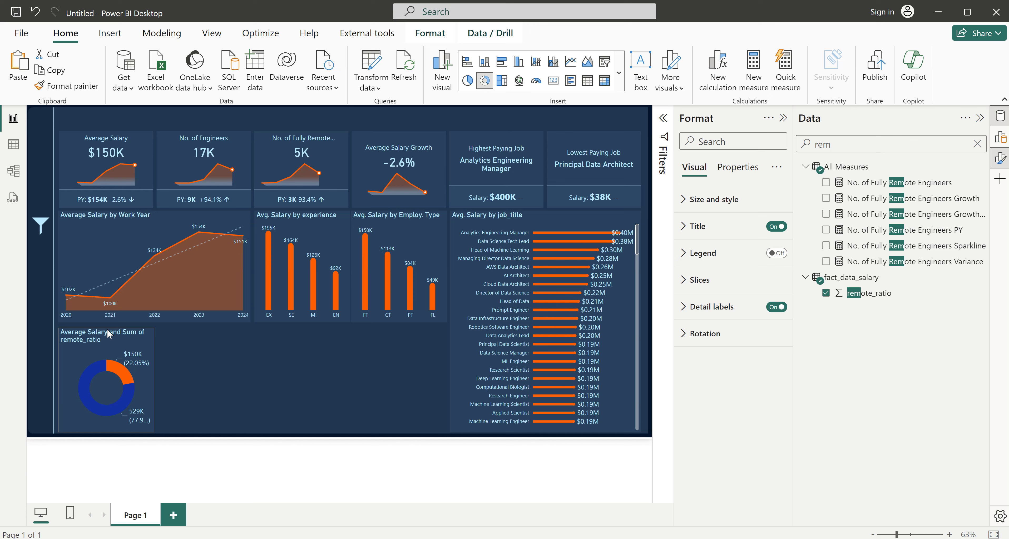
pyautogui.moveTo(109, 334); pyautogui.dragTo(106, 327)
pyautogui.press('Up')
pyautogui.press('Up')
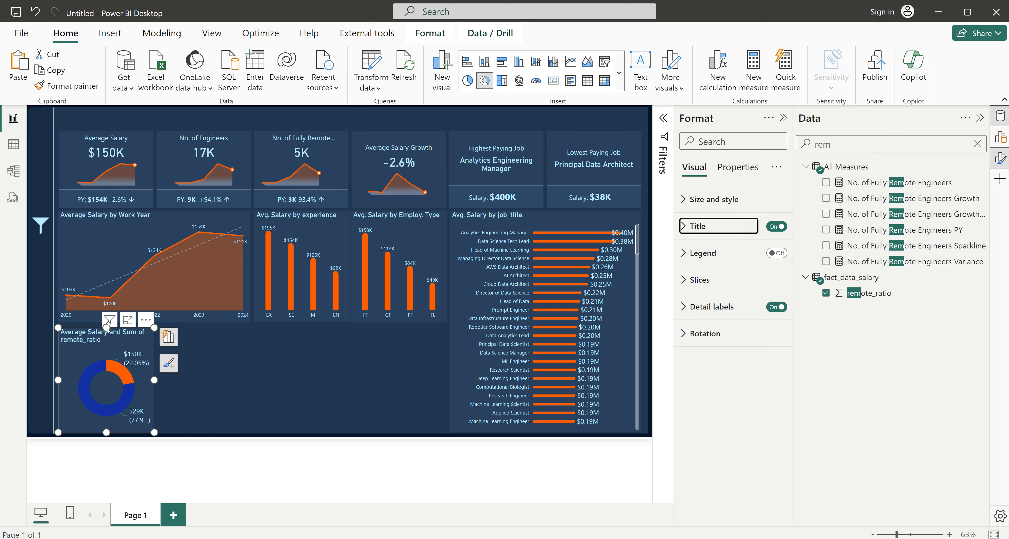
pyautogui.click(219, 377)
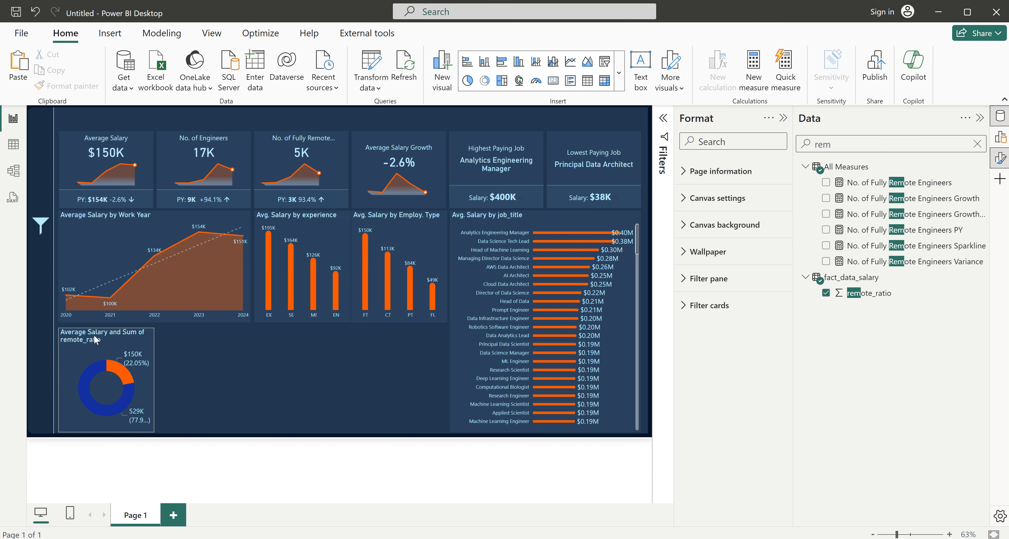
pyautogui.click(94, 333)
pyautogui.press('Up')
pyautogui.press('Up')
pyautogui.press('Up')
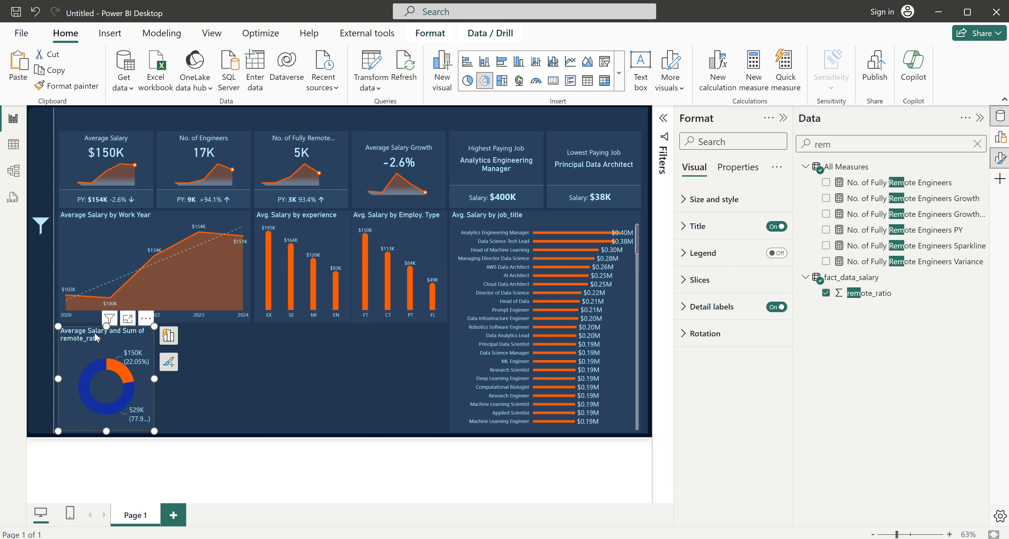
# - Rename the donut chart's Average Salary value to "Avg. Salary"
pyautogui.click(169, 336)
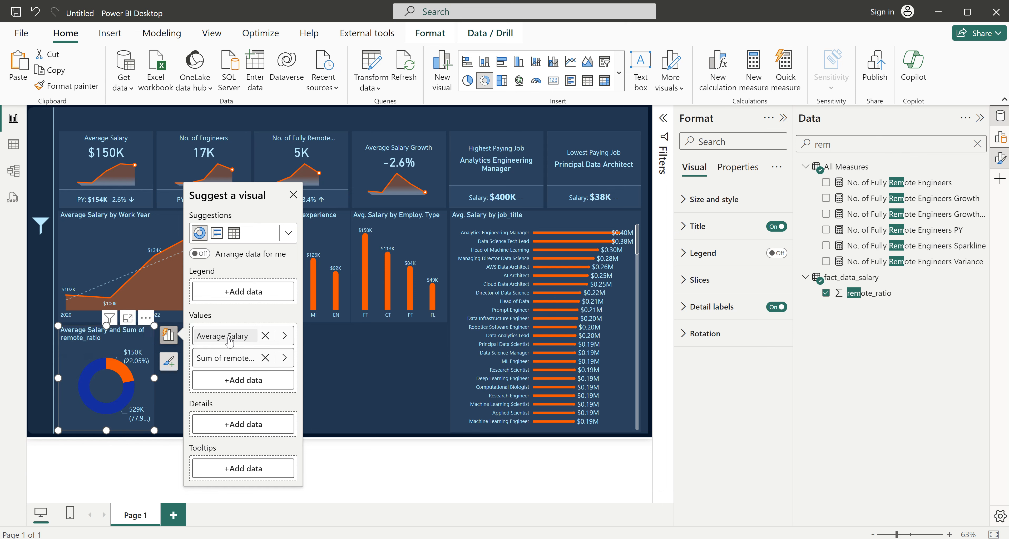
pyautogui.click(220, 339)
pyautogui.click(219, 340)
pyautogui.click(219, 340)
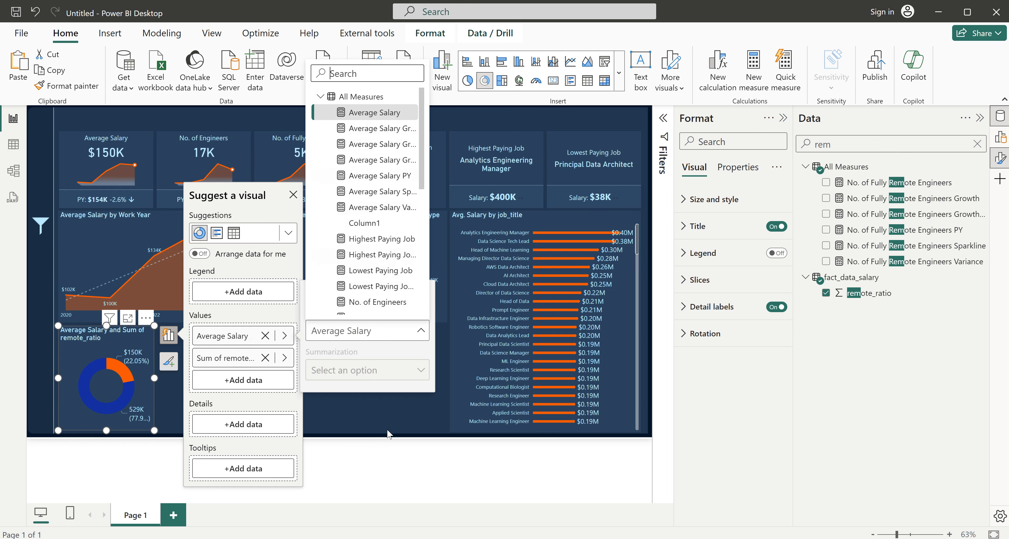
pyautogui.click(388, 438)
pyautogui.click(420, 294)
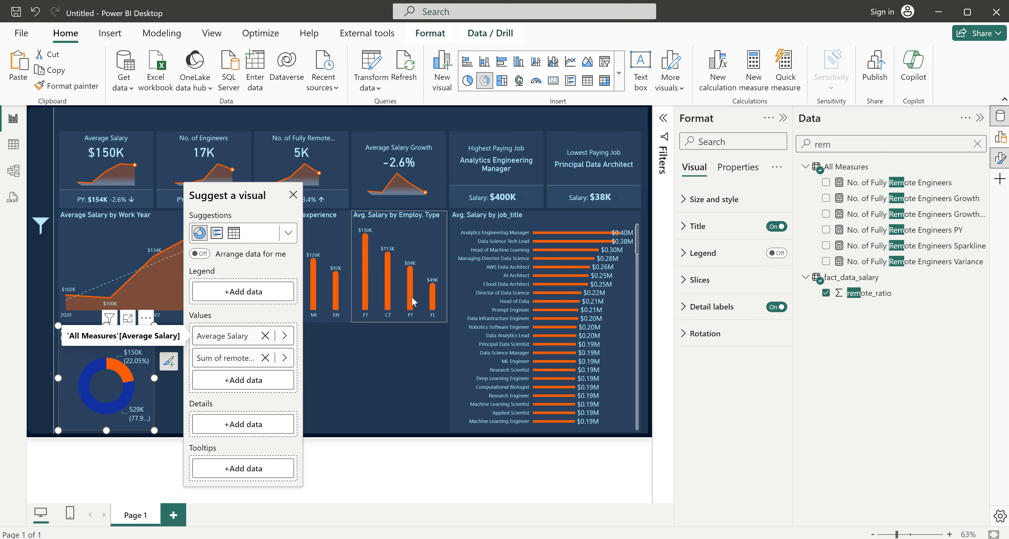
pyautogui.doubleClick(223, 338)
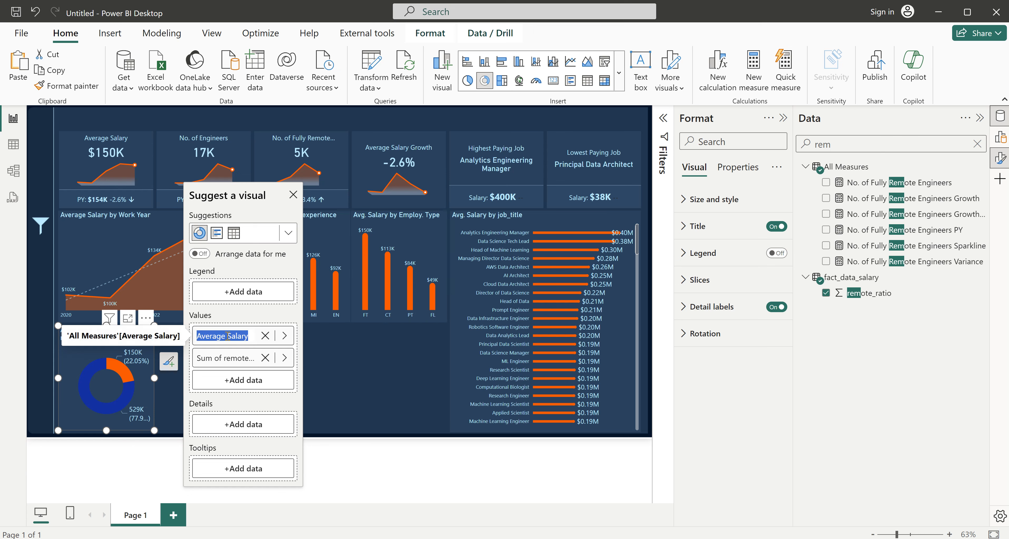
pyautogui.moveTo(225, 338); pyautogui.dragTo(208, 337)
pyautogui.write('g.')
pyautogui.press('Return')
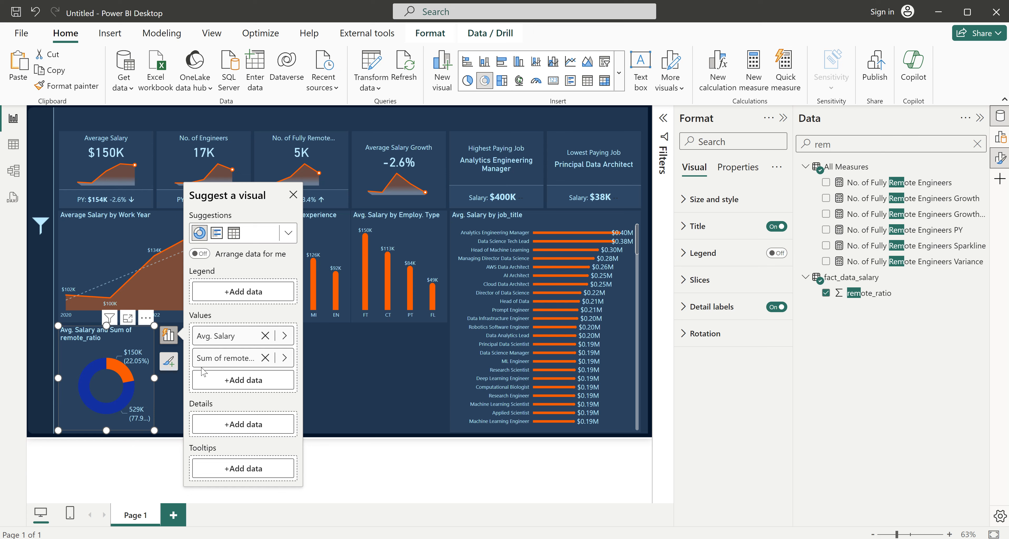
# - Rename the donut chart's Sum of remote_ratio value to "remote ratio"
pyautogui.doubleClick(211, 358)
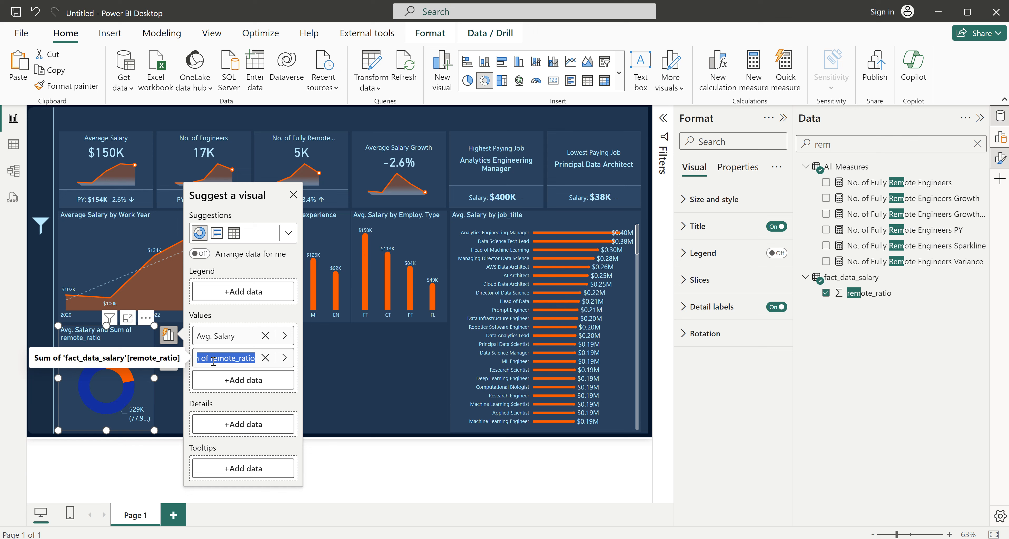
pyautogui.click(212, 358)
pyautogui.moveTo(210, 358); pyautogui.dragTo(182, 362)
pyautogui.press('BackSpace')
pyautogui.press('Return')
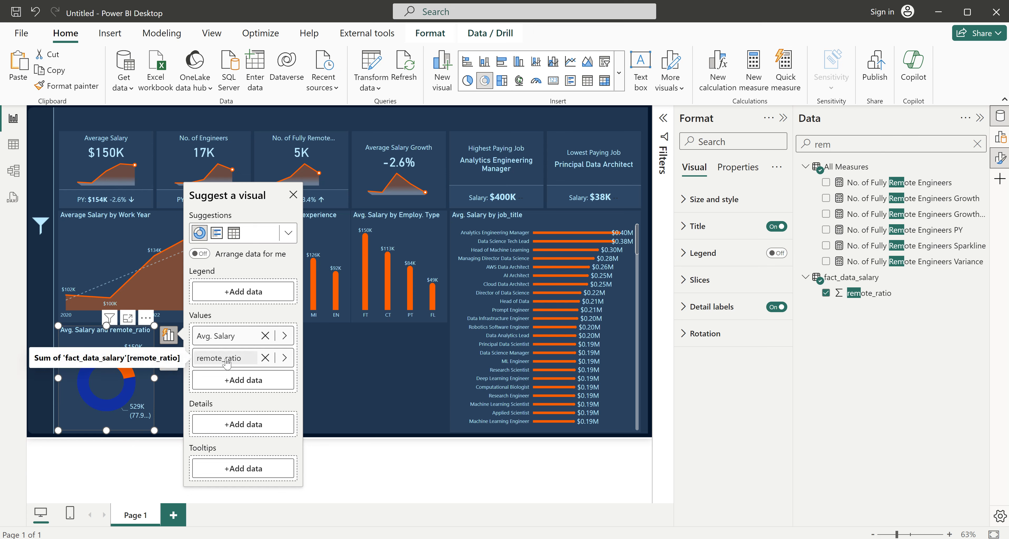
pyautogui.doubleClick(227, 359)
pyautogui.click(225, 358)
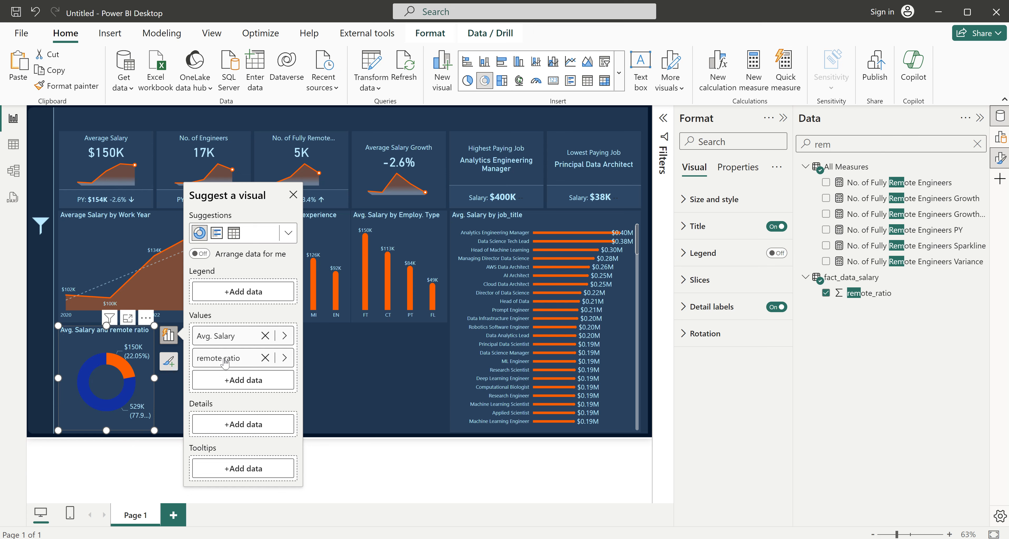
pyautogui.click(364, 374)
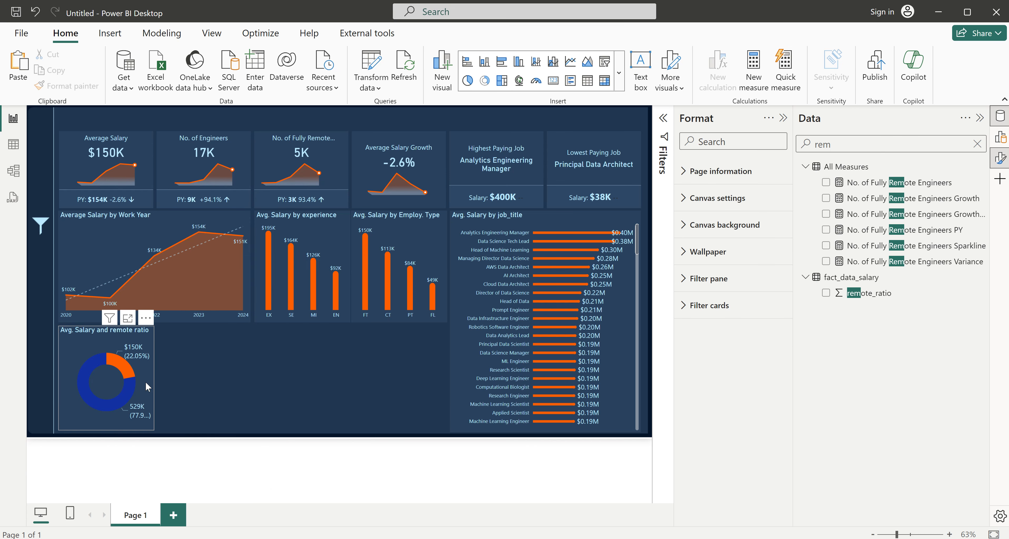
# - Move remote ratio from the donut chart's values to its legend so the salary is split by remote ratio
pyautogui.click(119, 387)
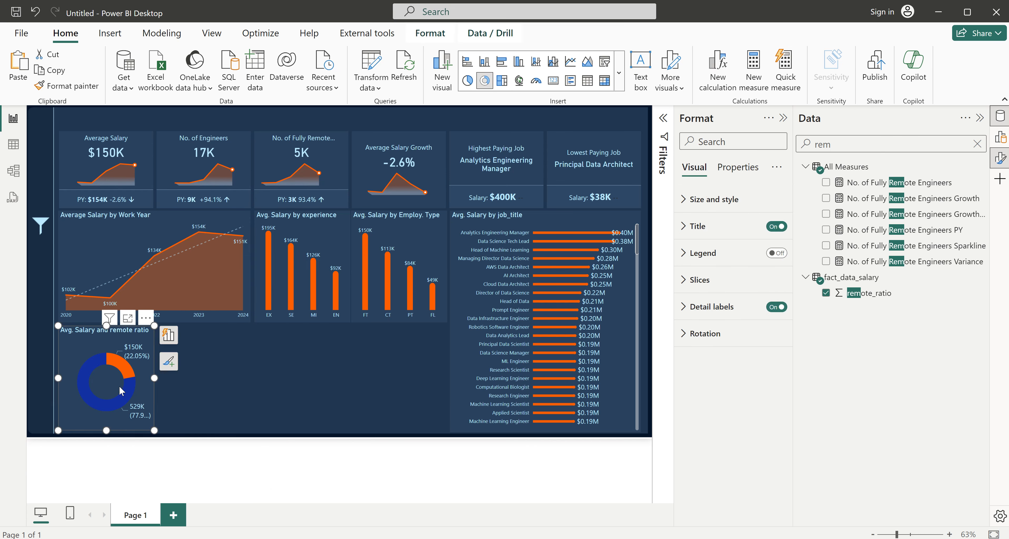
pyautogui.moveTo(125, 373)
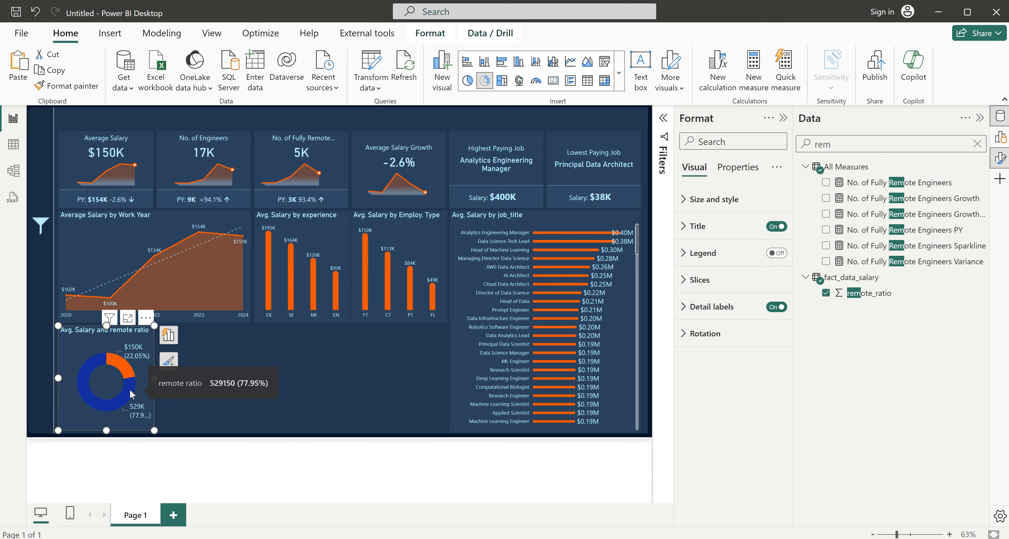
pyautogui.click(705, 309)
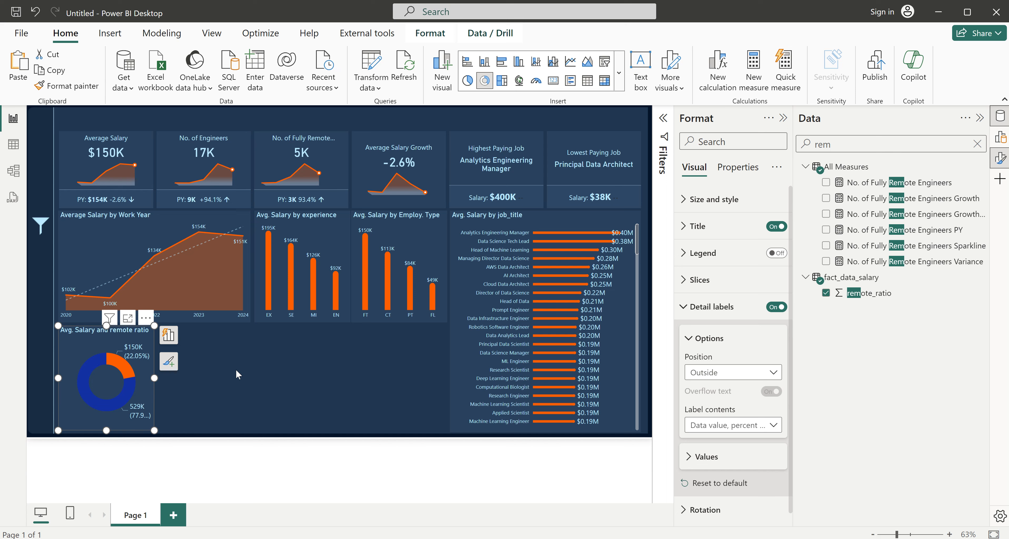
pyautogui.click(169, 336)
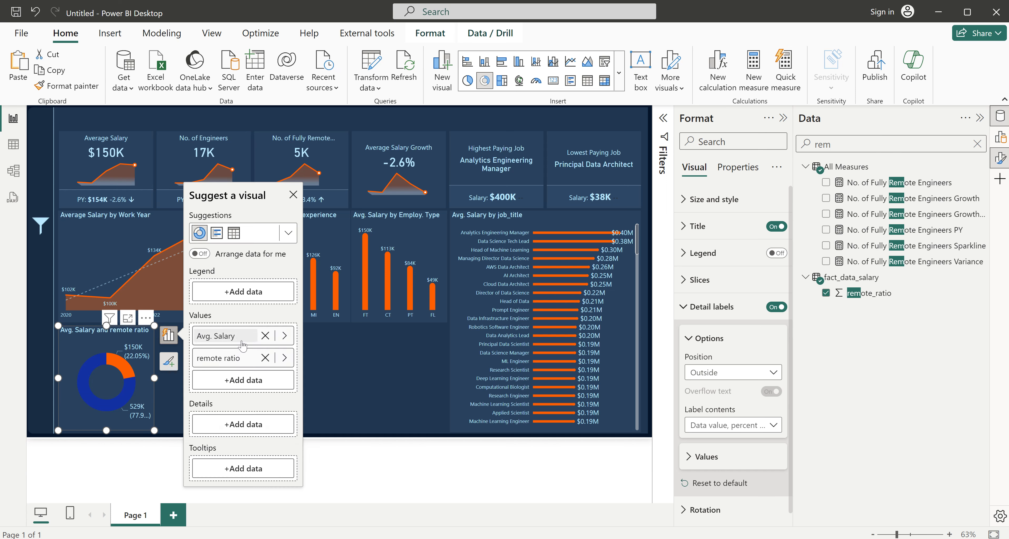
pyautogui.moveTo(220, 358); pyautogui.dragTo(237, 294)
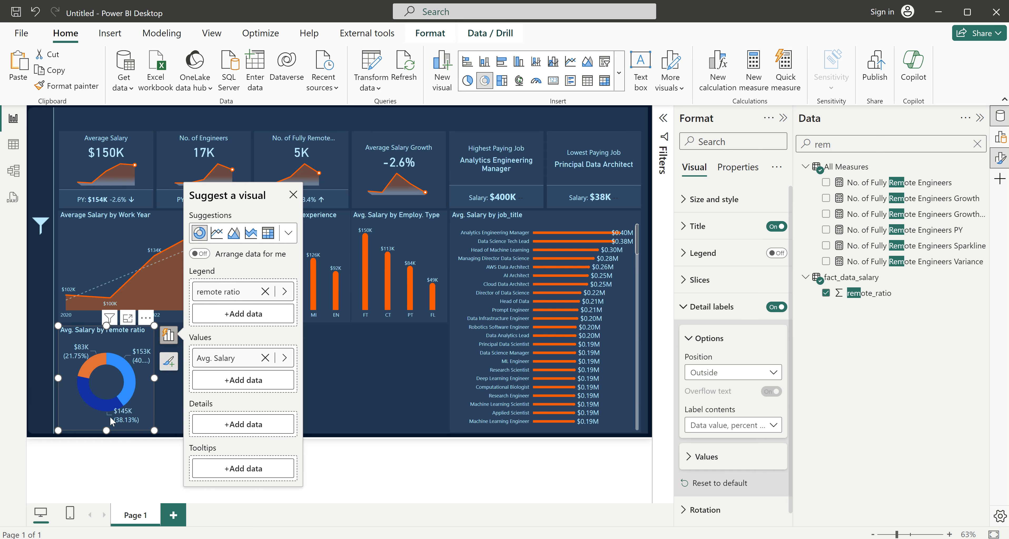
pyautogui.click(162, 397)
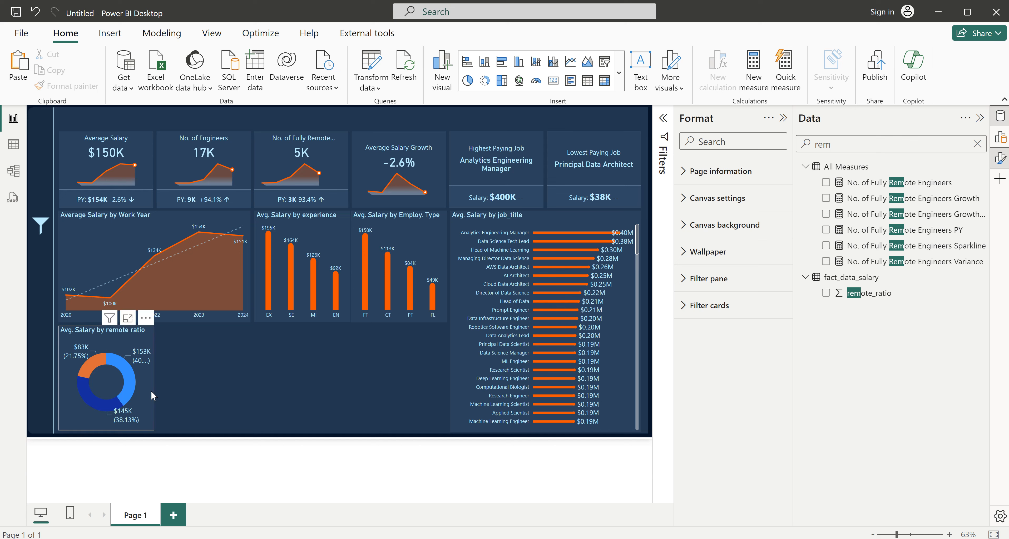
# - Set the label contents of the donut chart's detail labels to Category, data value
pyautogui.click(153, 396)
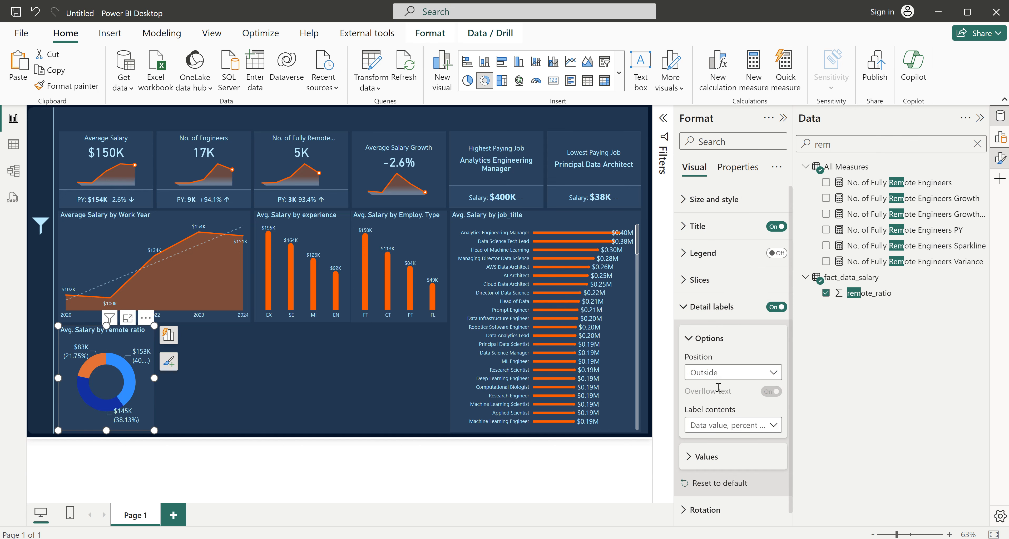
pyautogui.click(715, 427)
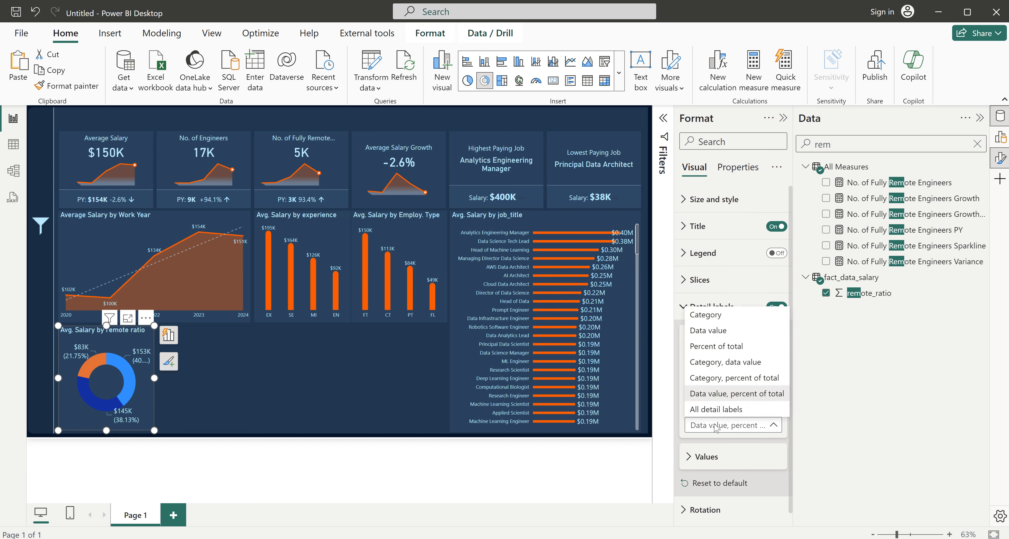
pyautogui.click(717, 368)
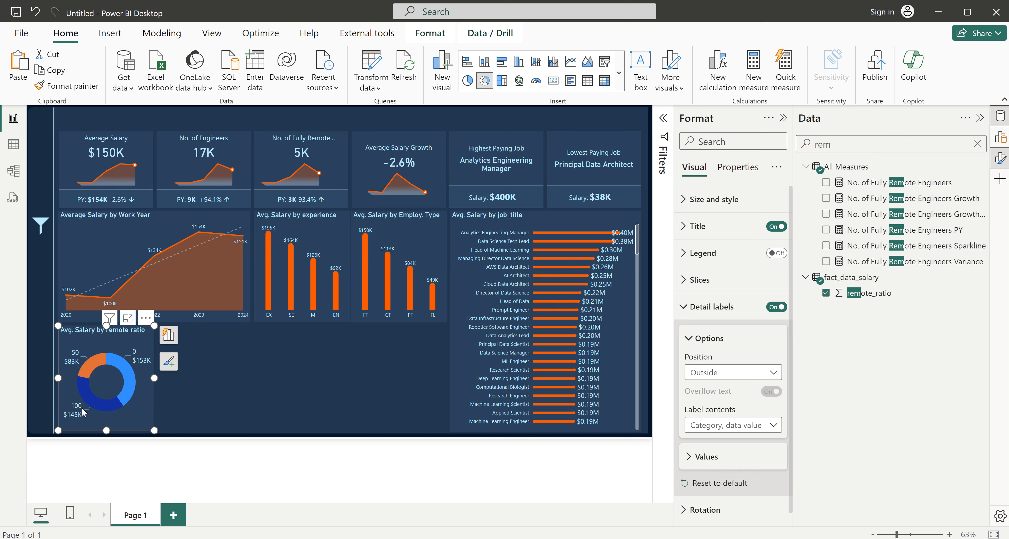
pyautogui.moveTo(79, 421)
pyautogui.moveTo(136, 356)
pyautogui.moveTo(78, 356)
# - Change the donut chart's slice colour for remote ratio 100 to light blue
pyautogui.click(703, 310)
pyautogui.click(701, 281)
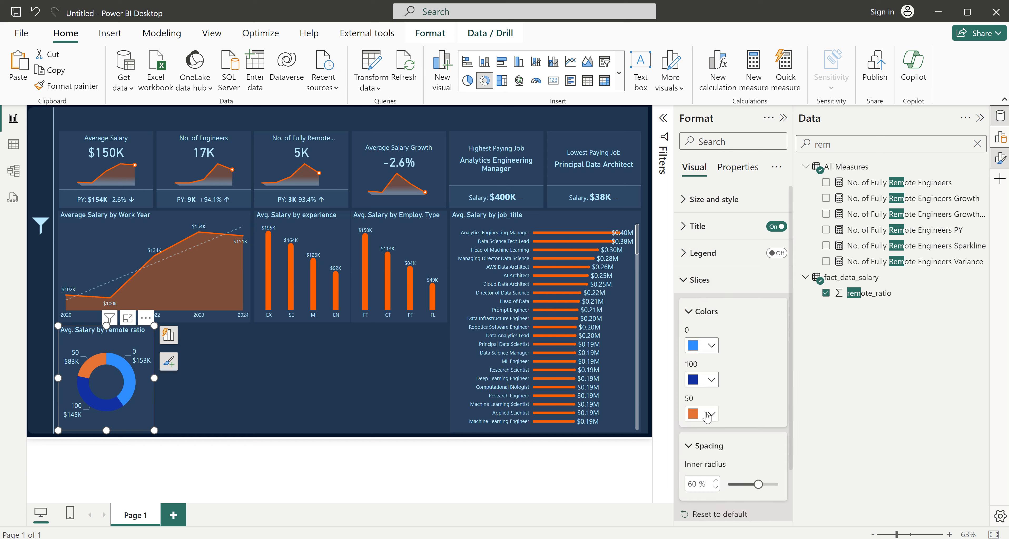
pyautogui.click(712, 348)
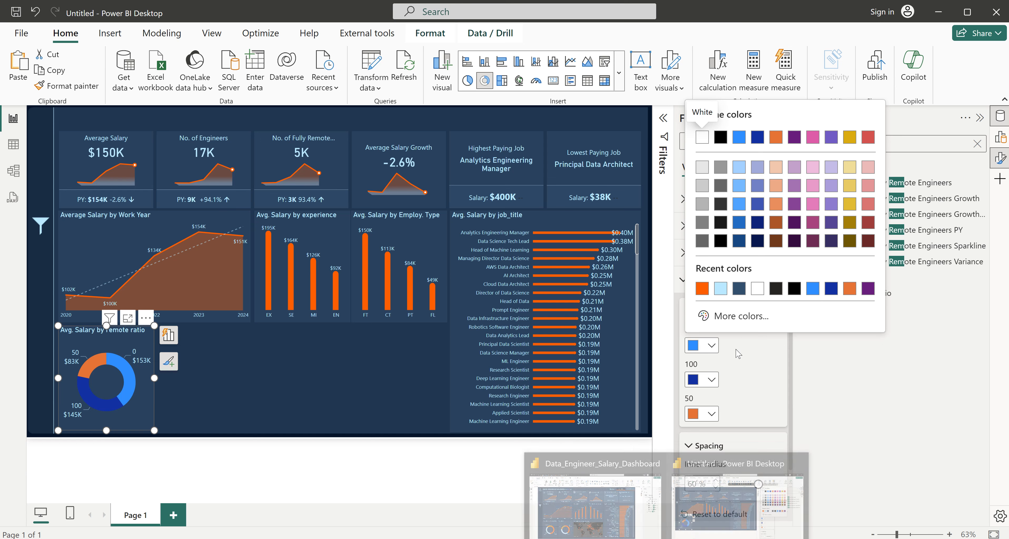
pyautogui.click(714, 382)
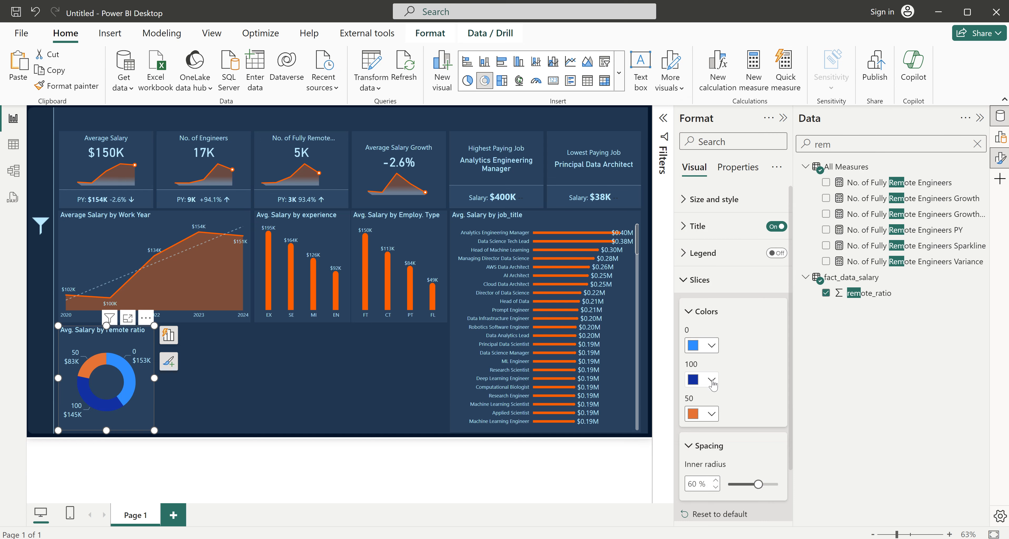
pyautogui.click(711, 382)
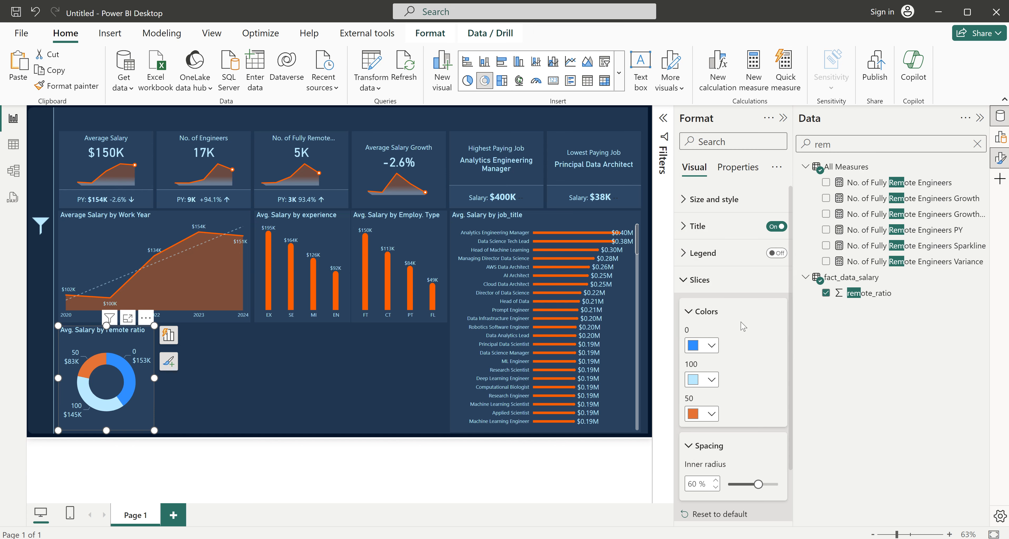
# - Switch to the Data_Engineer PowerPoint deck, copy hex code #F67101 from the amber swatch on slide 7, and return to Power BI
pyautogui.click(706, 345)
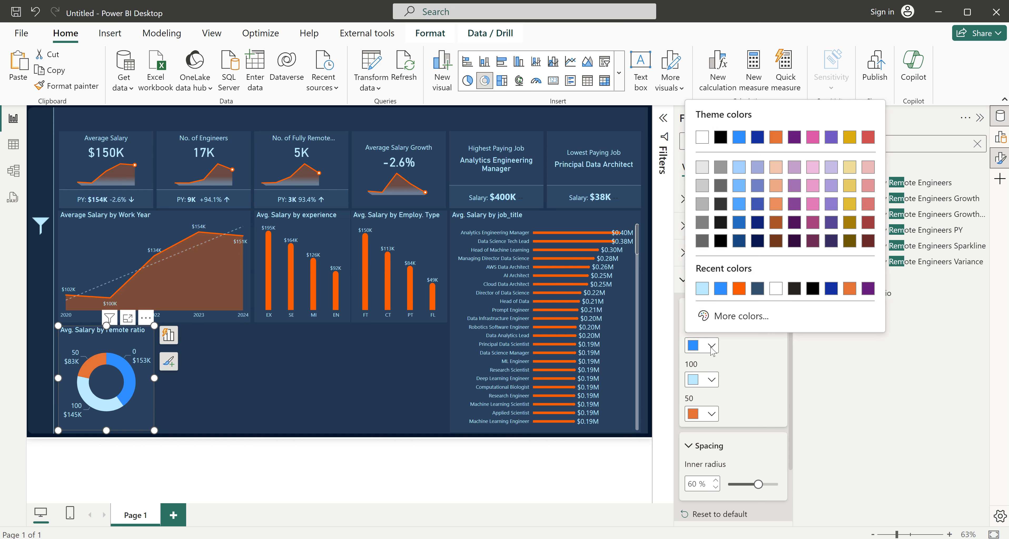
pyautogui.click(732, 315)
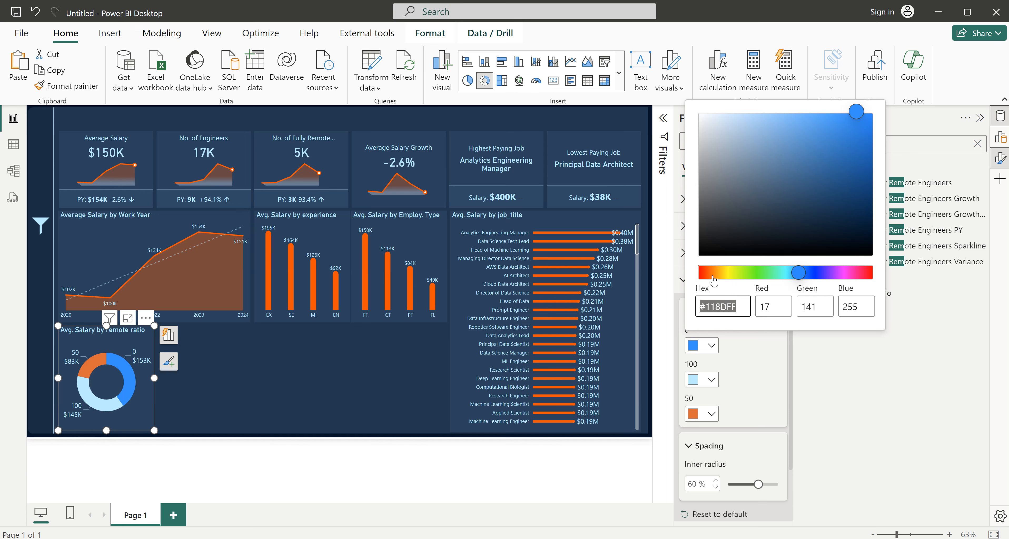
pyautogui.click(744, 378)
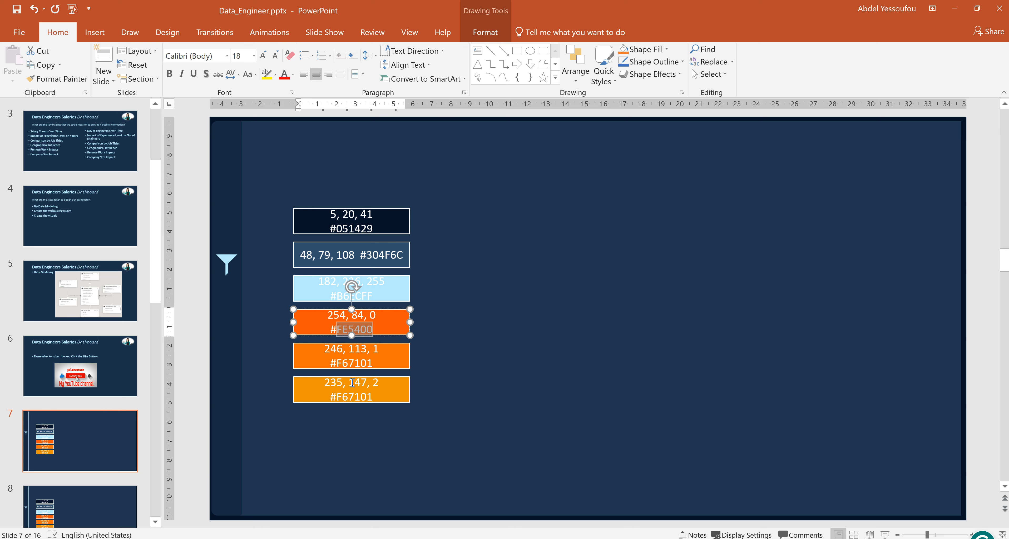
pyautogui.click(348, 394)
pyautogui.moveTo(371, 395); pyautogui.dragTo(331, 396)
pyautogui.hotkey('ctrl', 'c')
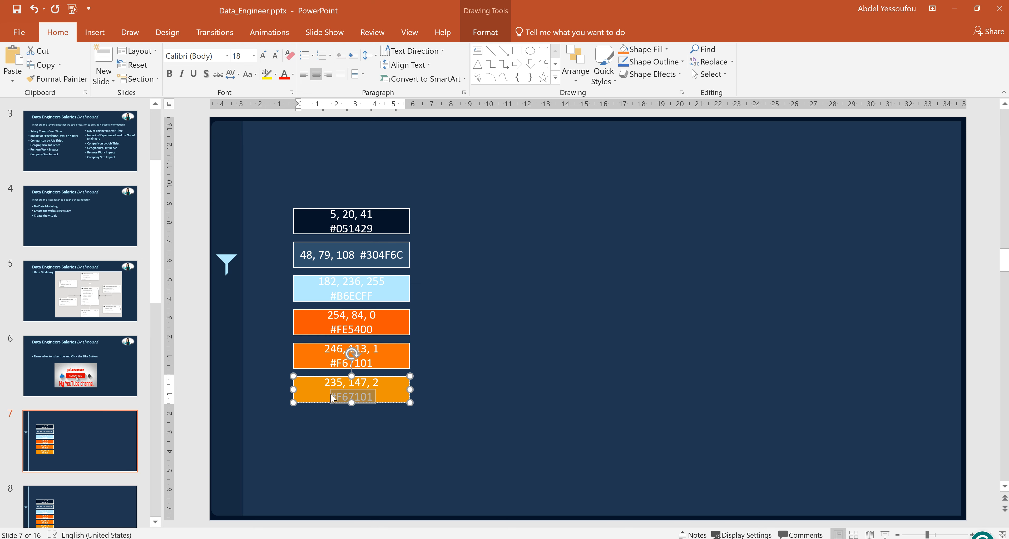
pyautogui.click(495, 312)
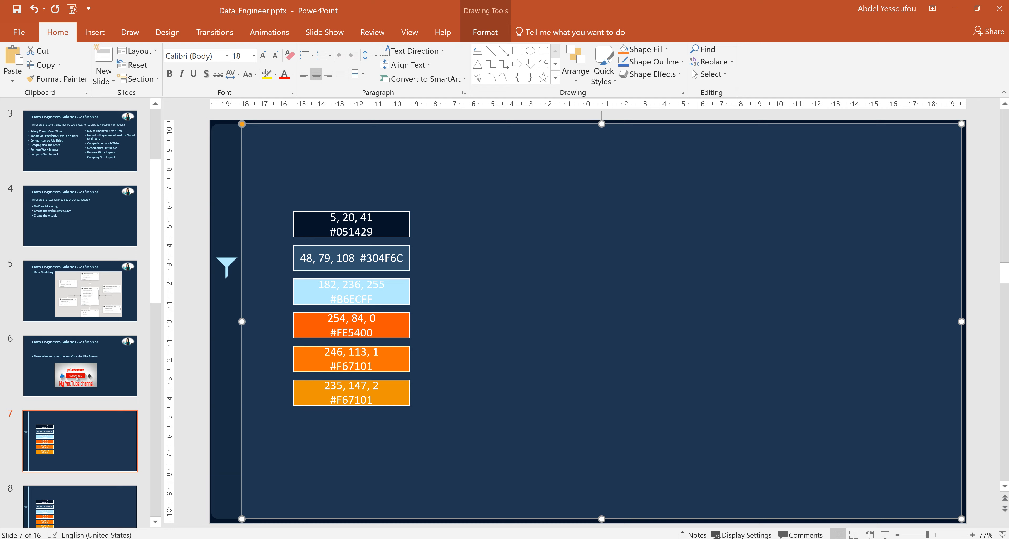
pyautogui.click(720, 513)
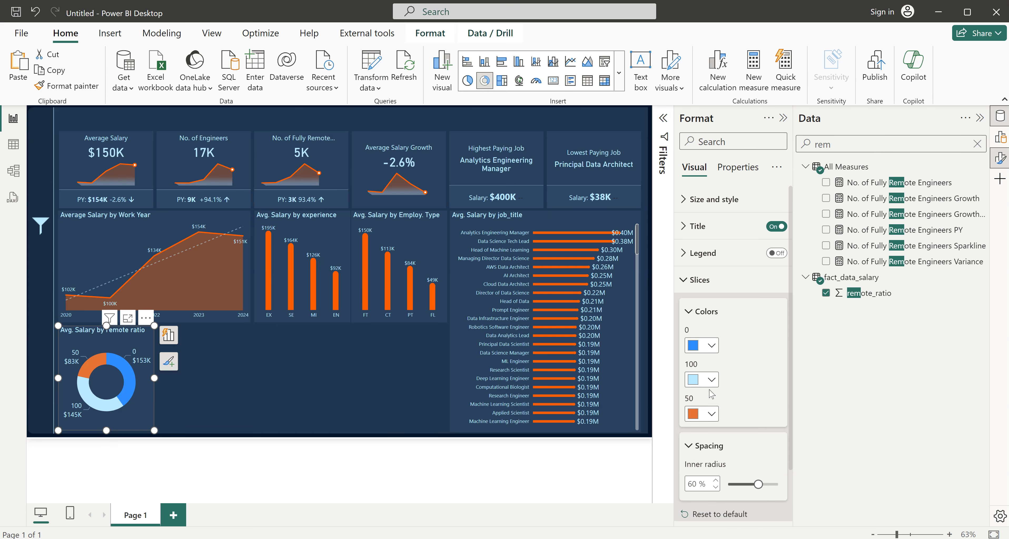
# - Set the donut chart's slice colour for remote ratio 0 to the copied hex #F67101
pyautogui.click(711, 346)
pyautogui.click(735, 318)
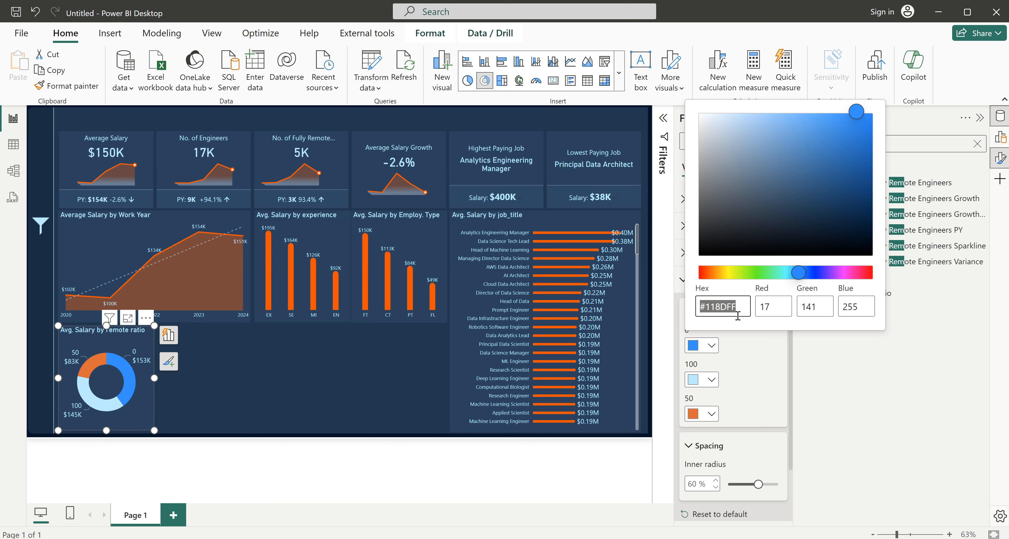
pyautogui.hotkey('ctrl', 'v')
pyautogui.click(753, 370)
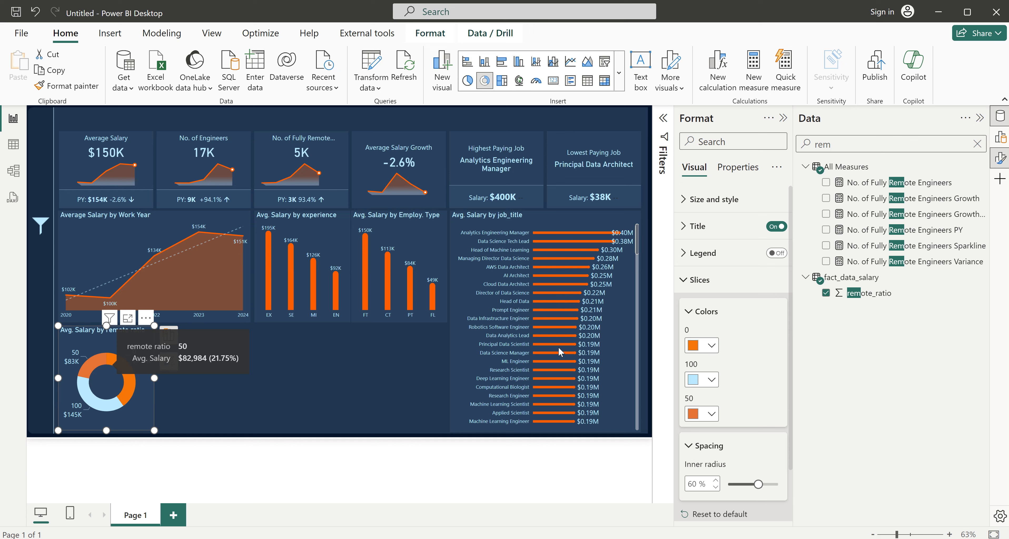
# - Change the slice colour for remote ratio 0 to a pale orange, #F4B27B
pyautogui.click(714, 352)
pyautogui.click(723, 318)
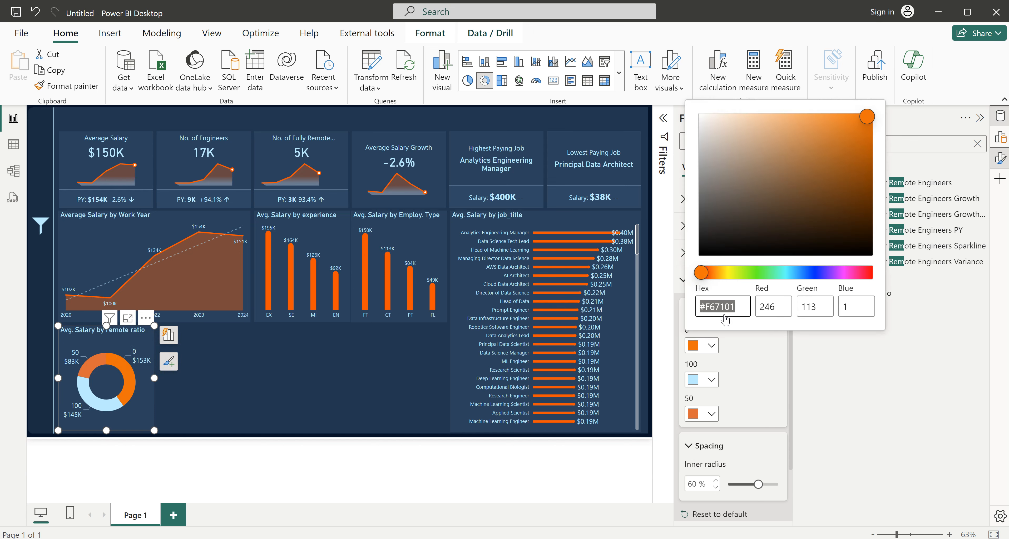
pyautogui.moveTo(826, 164); pyautogui.dragTo(818, 122)
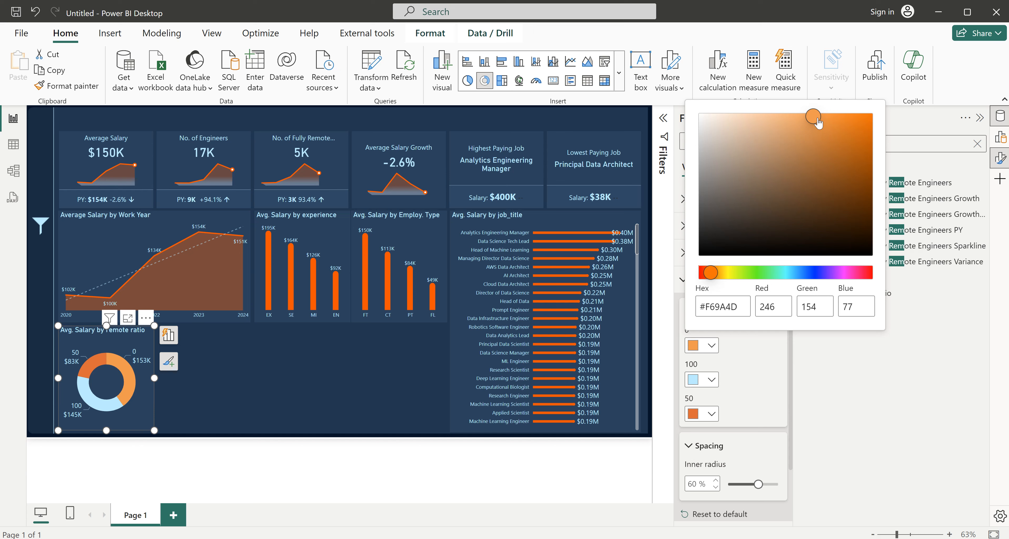
pyautogui.moveTo(819, 122); pyautogui.dragTo(785, 124)
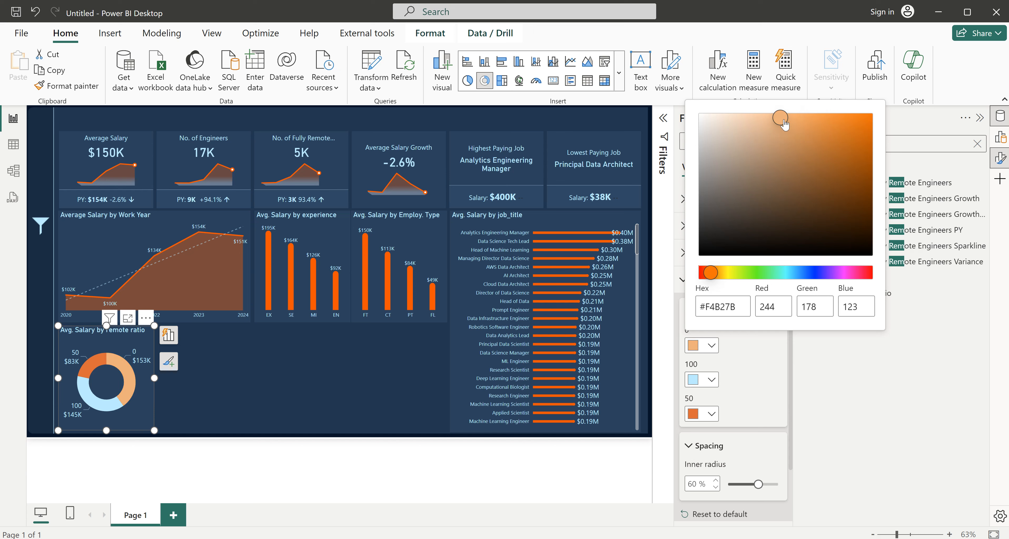
pyautogui.click(756, 381)
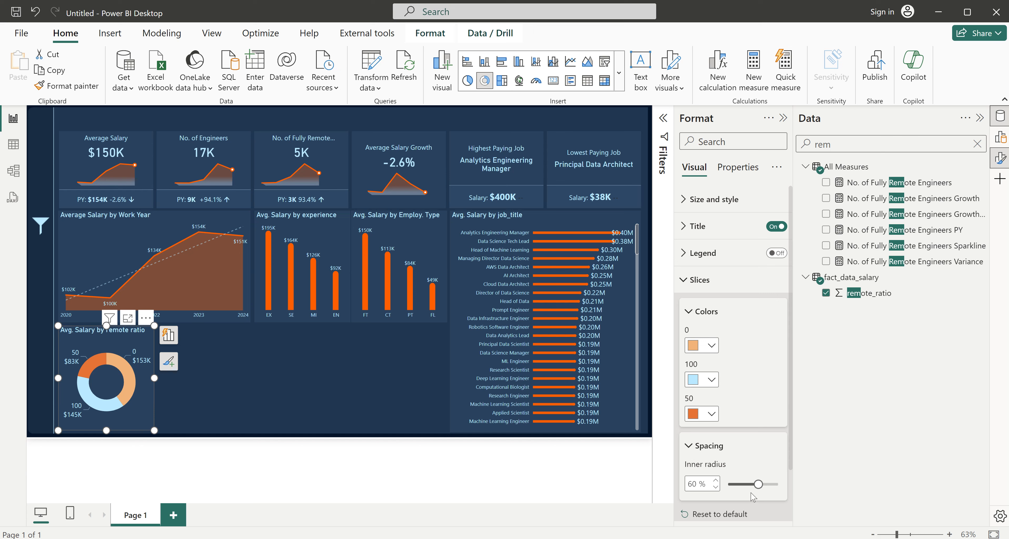
# - Thin the donut ring by setting the slices' inner radius to 75%
pyautogui.scroll(-2, 752, 495)
pyautogui.moveTo(758, 434); pyautogui.dragTo(765, 436)
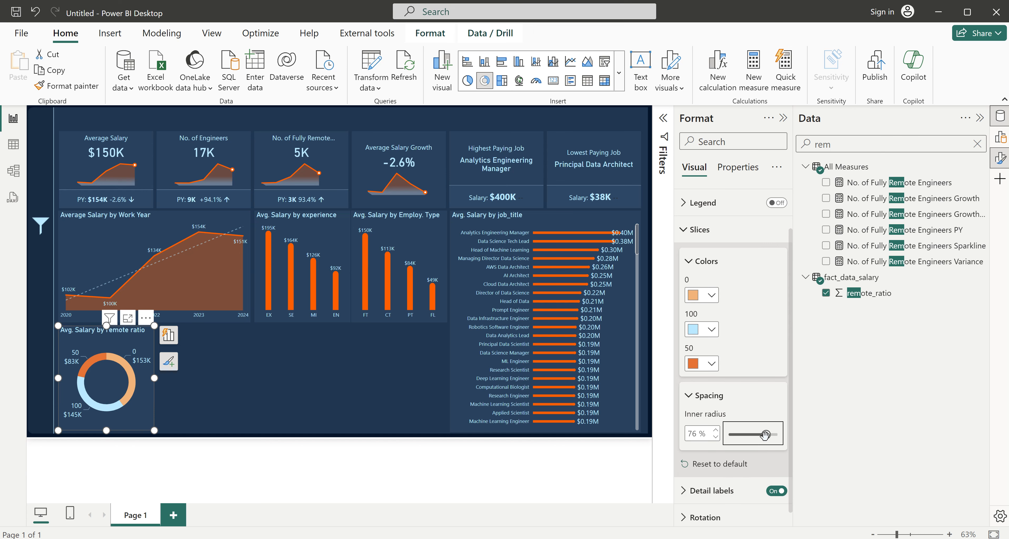
pyautogui.click(716, 437)
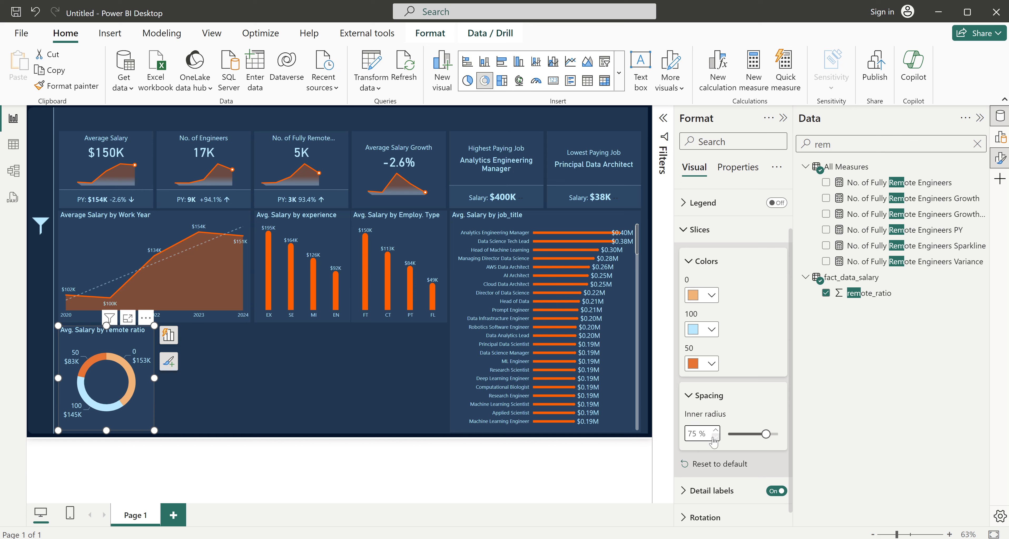
pyautogui.click(231, 395)
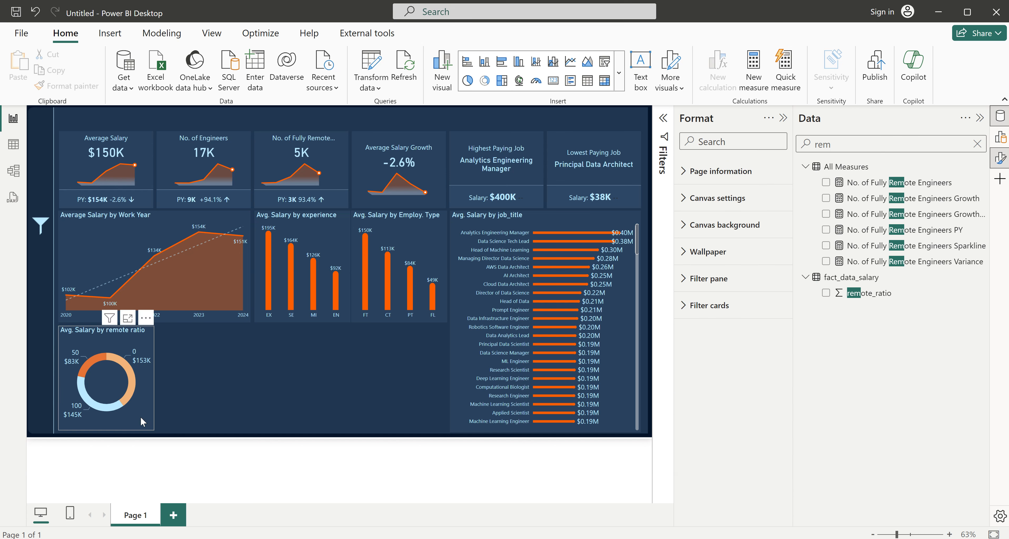
# - Duplicate the remote ratio donut chart beside the original and narrow the copy to align with the Work Year chart's edge
pyautogui.click(145, 420)
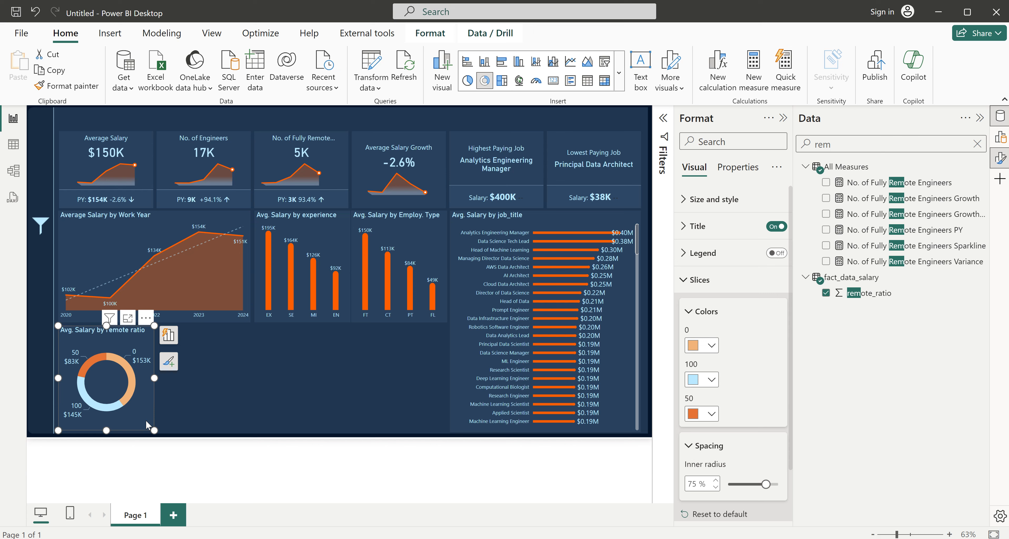
pyautogui.hotkey('ctrl', 'c')
pyautogui.click(257, 410)
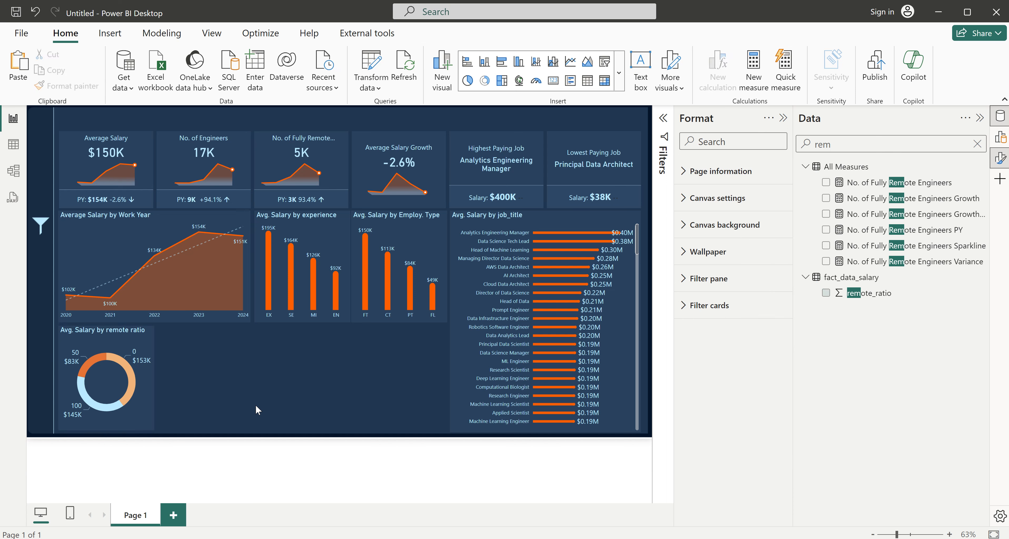
pyautogui.hotkey('ctrl', 'v')
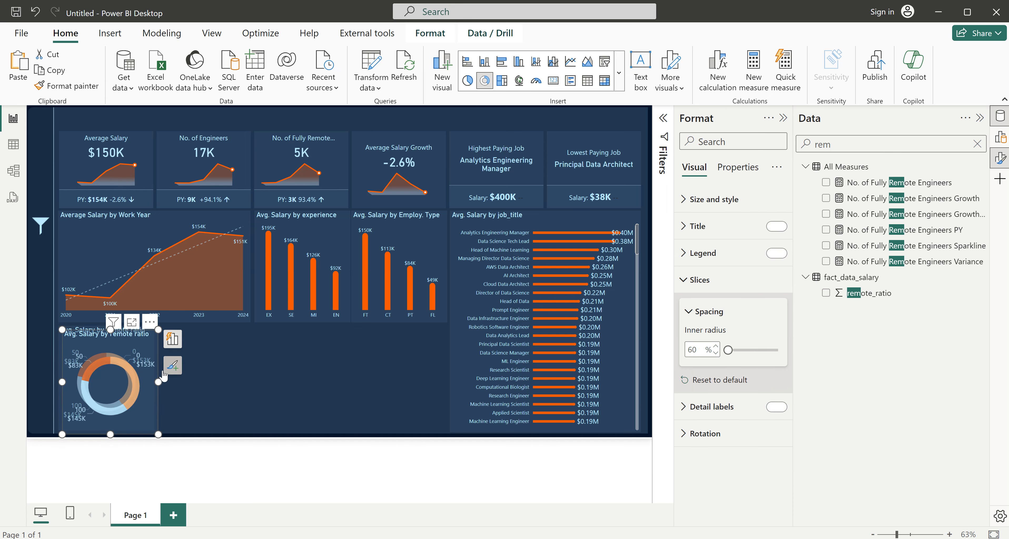
pyautogui.moveTo(156, 330); pyautogui.dragTo(250, 319)
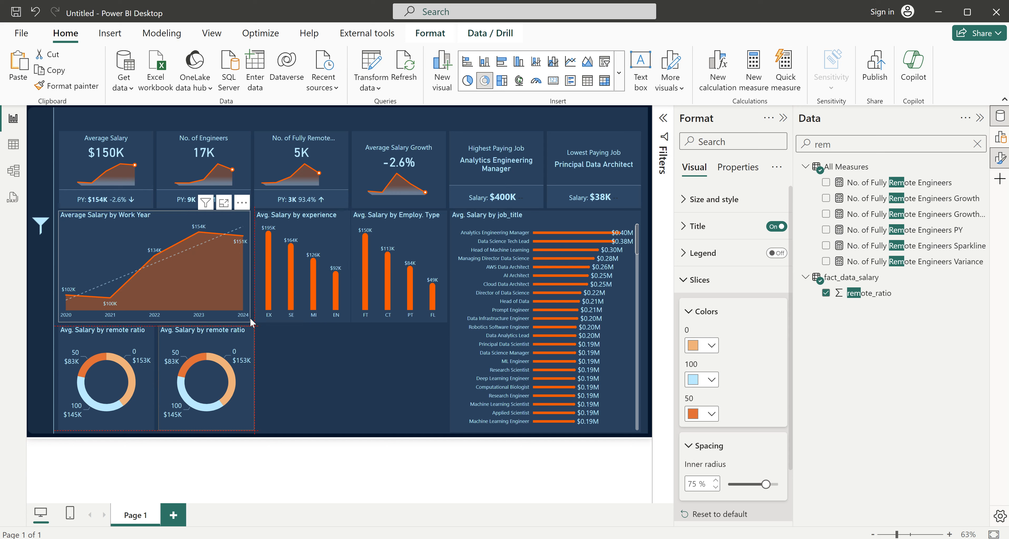
pyautogui.moveTo(250, 322); pyautogui.dragTo(250, 322)
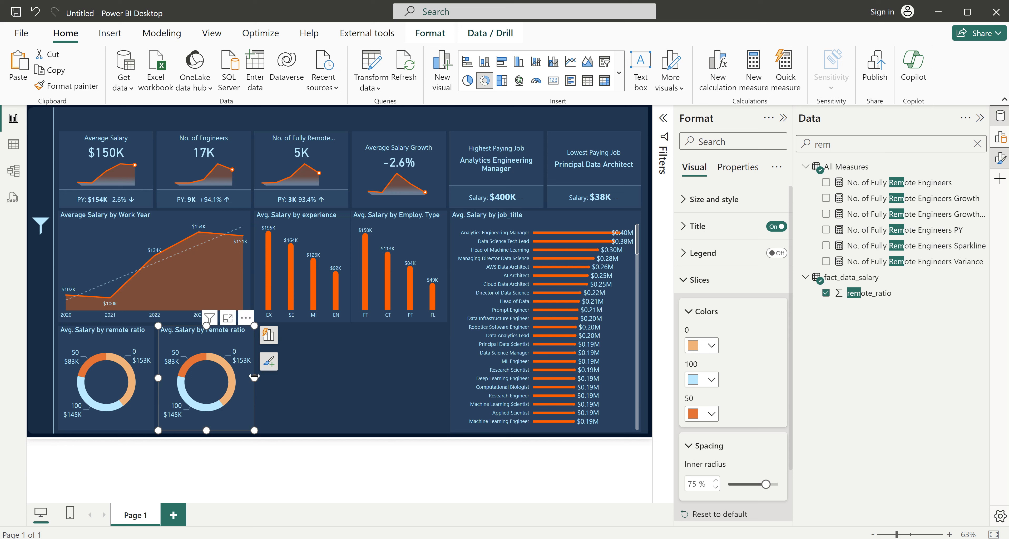
pyautogui.moveTo(253, 377); pyautogui.dragTo(249, 377)
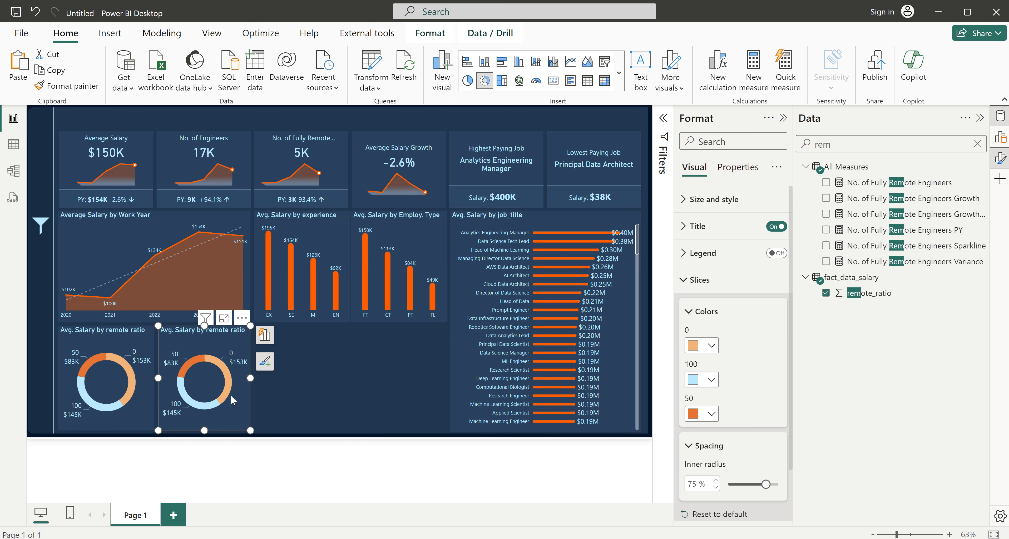
# - Replace remote ratio with company_size as the legend of the duplicated donut chart
pyautogui.click(270, 340)
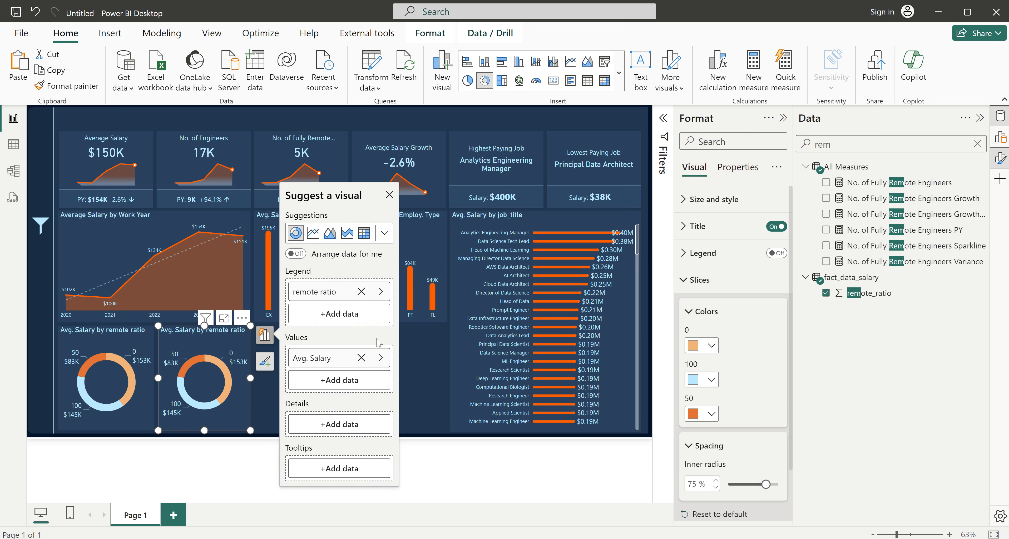
pyautogui.click(380, 292)
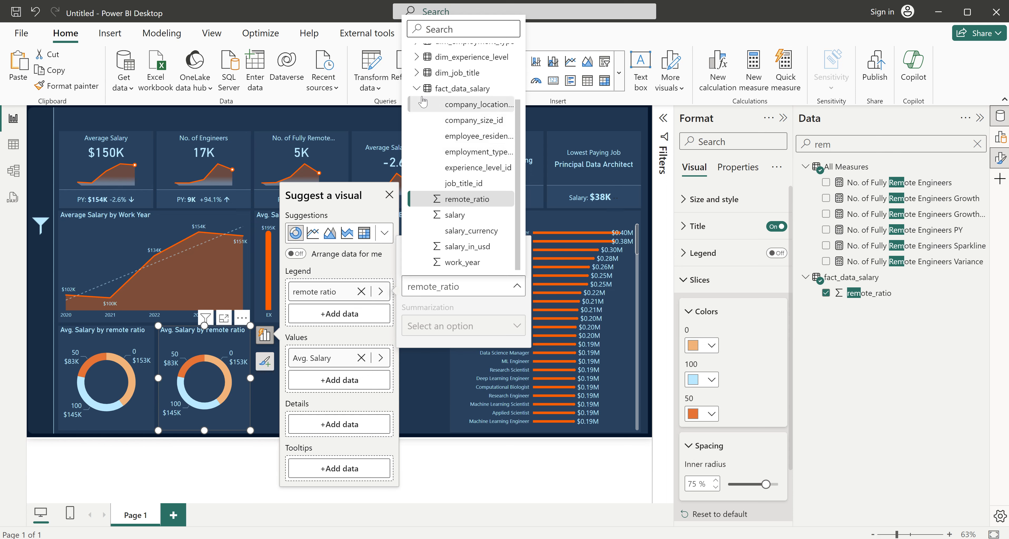
pyautogui.click(417, 90)
pyautogui.click(417, 88)
pyautogui.click(462, 101)
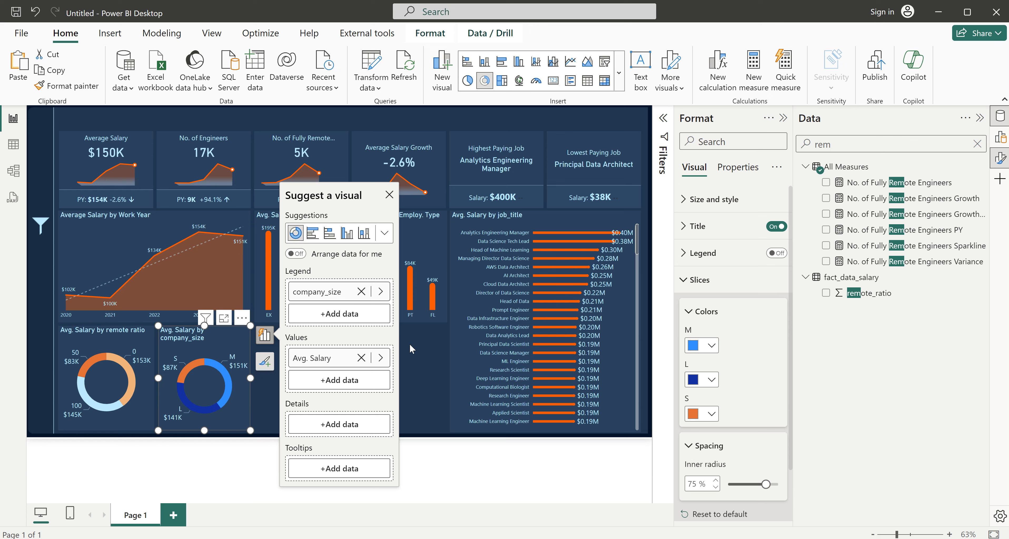
pyautogui.doubleClick(326, 292)
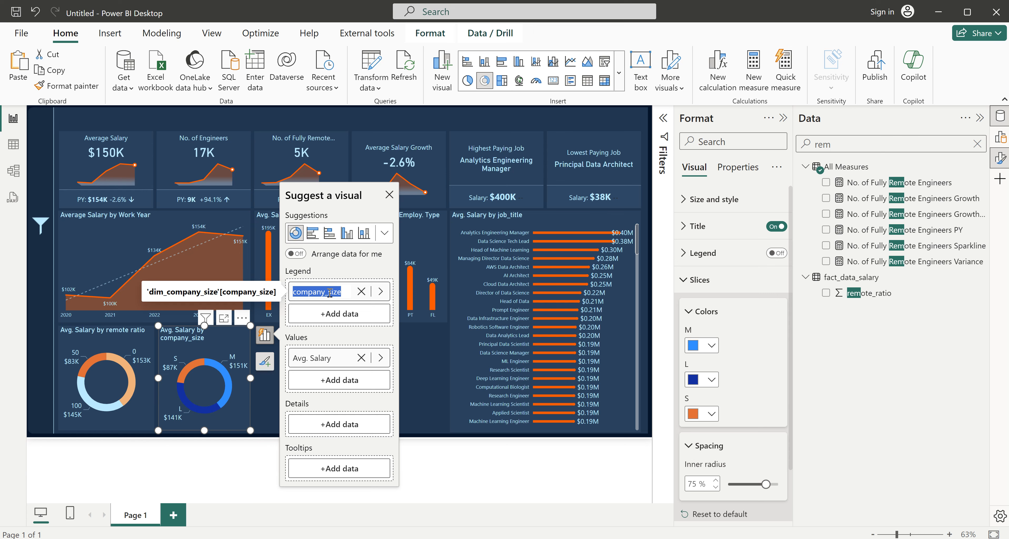
pyautogui.click(330, 292)
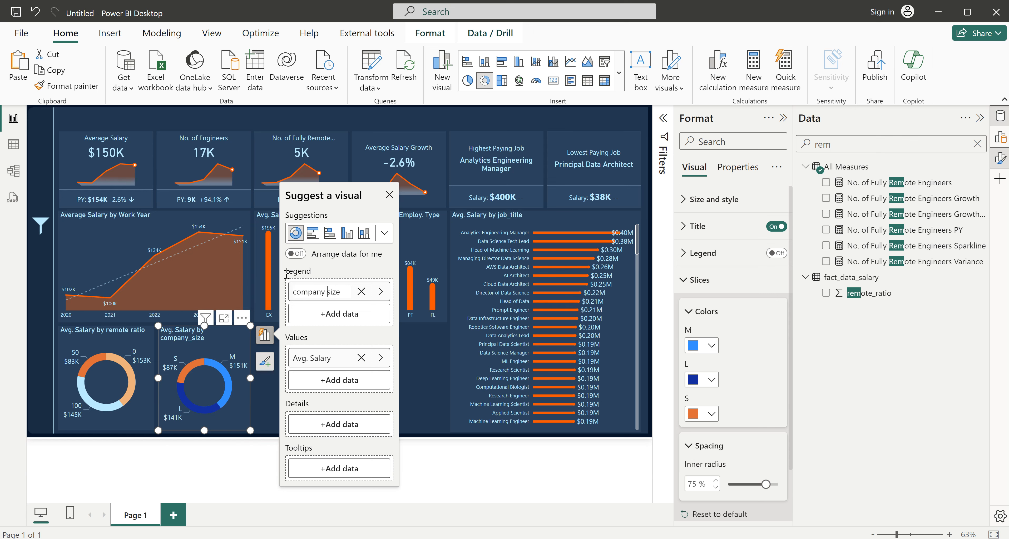
pyautogui.click(430, 367)
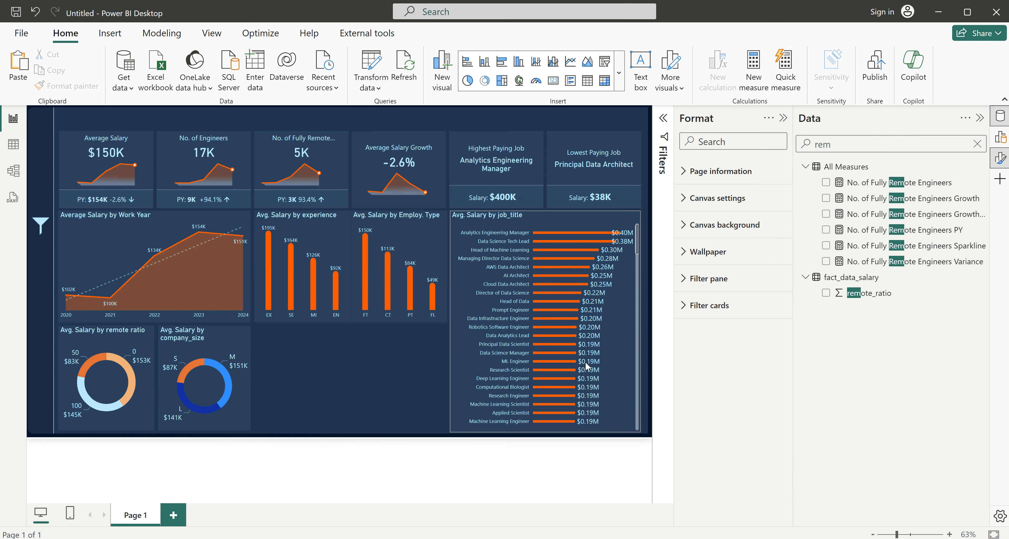
# - Recolour the company size donut's slices, setting L to light blue and M to the recently used pale orange
pyautogui.click(241, 334)
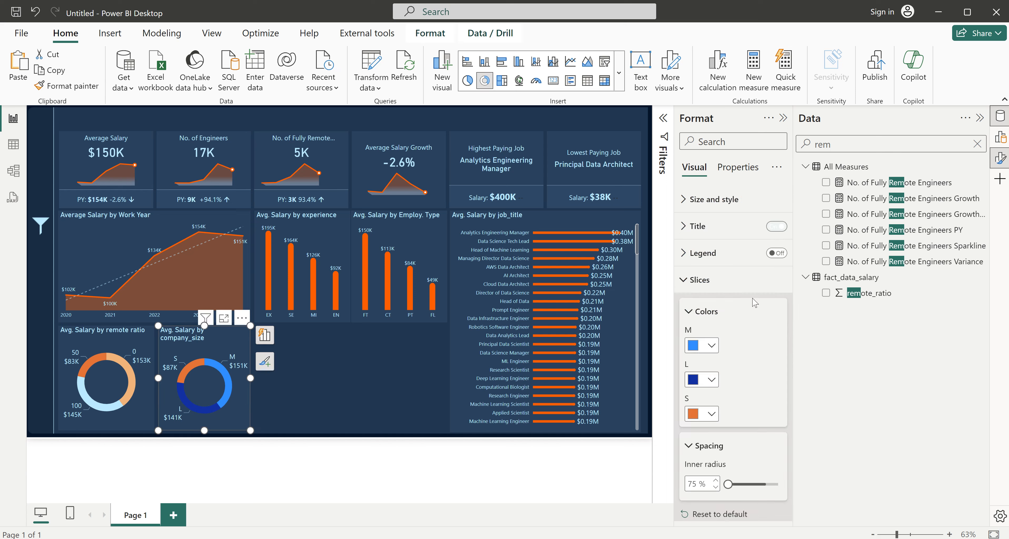
pyautogui.click(712, 380)
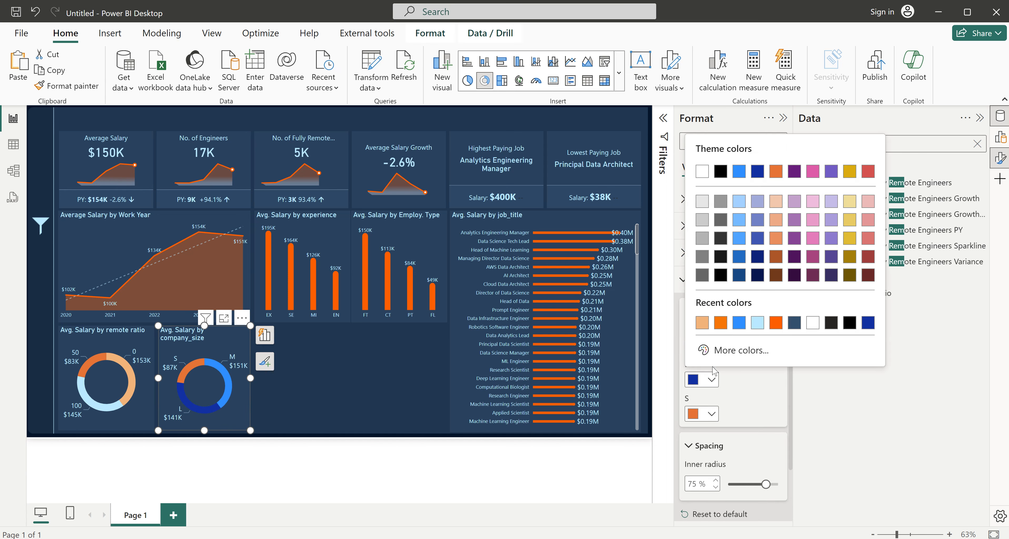
pyautogui.click(756, 331)
pyautogui.click(711, 347)
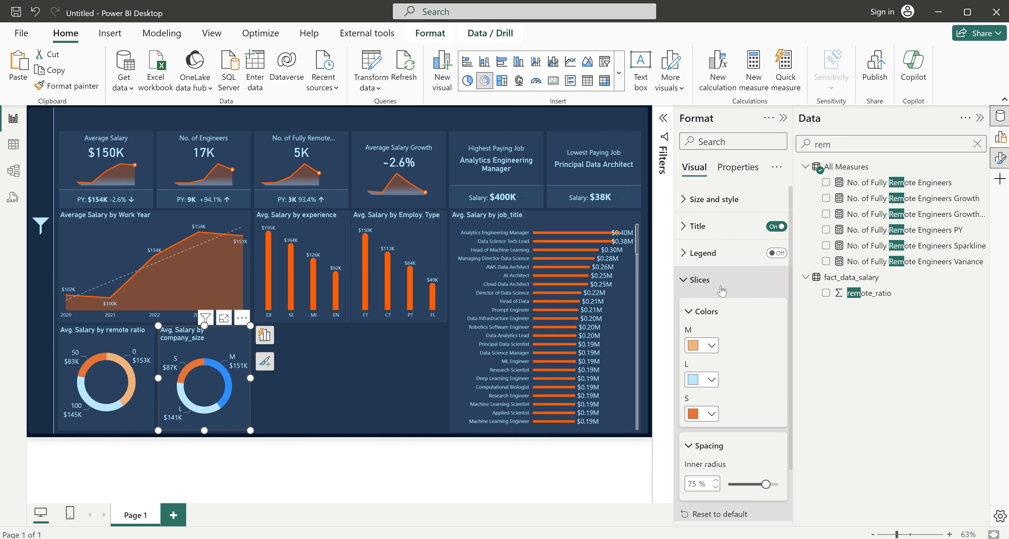
pyautogui.click(721, 290)
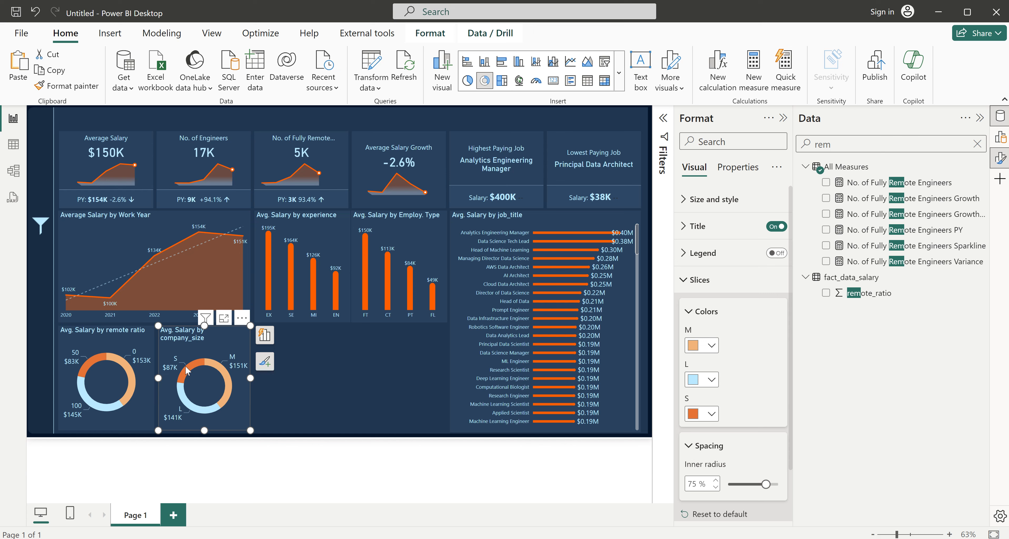
# - Insert a map visual in the empty space beside the company size donut and use Average Salary as its bubble size
pyautogui.click(330, 360)
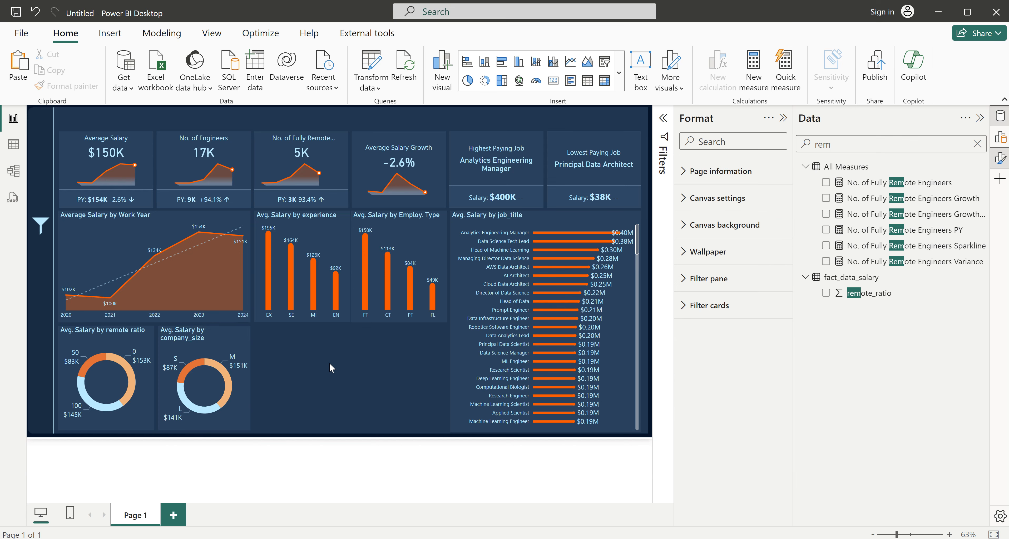
pyautogui.click(16, 13)
pyautogui.click(641, 145)
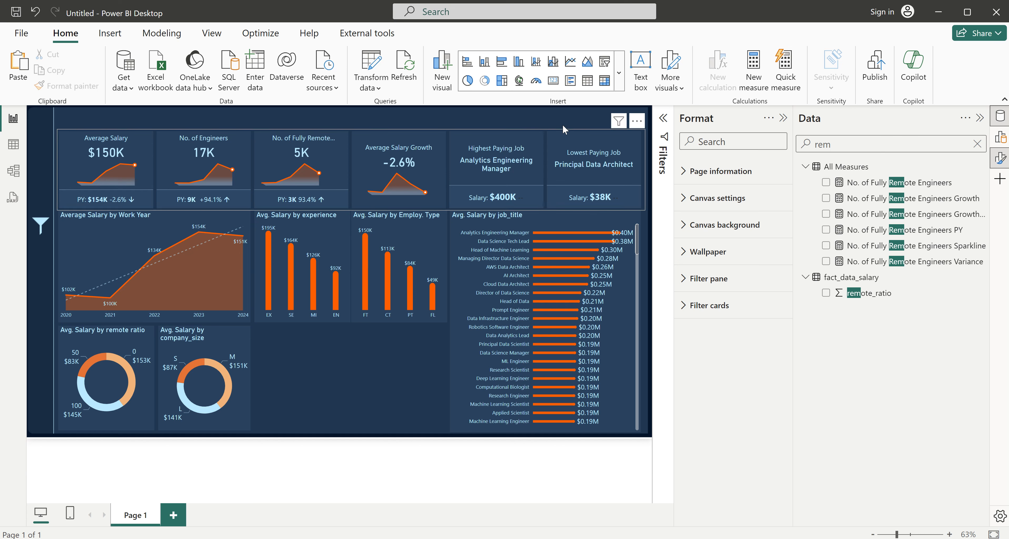
pyautogui.click(519, 81)
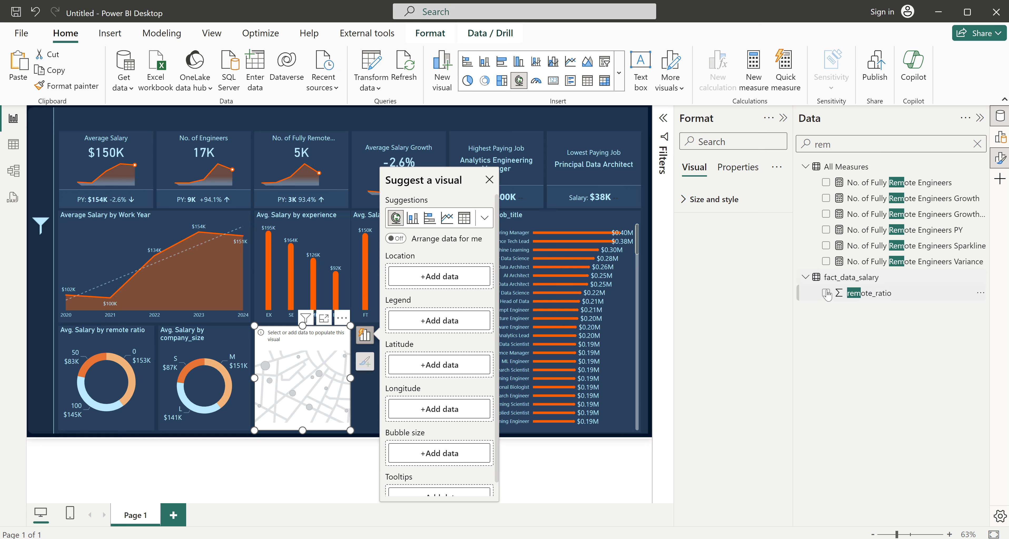
pyautogui.click(976, 144)
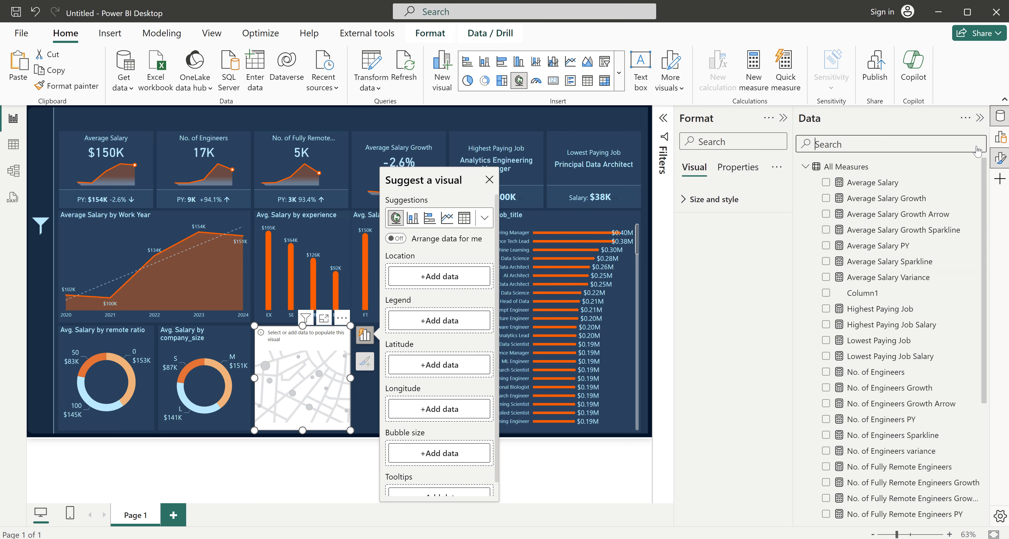
pyautogui.click(825, 182)
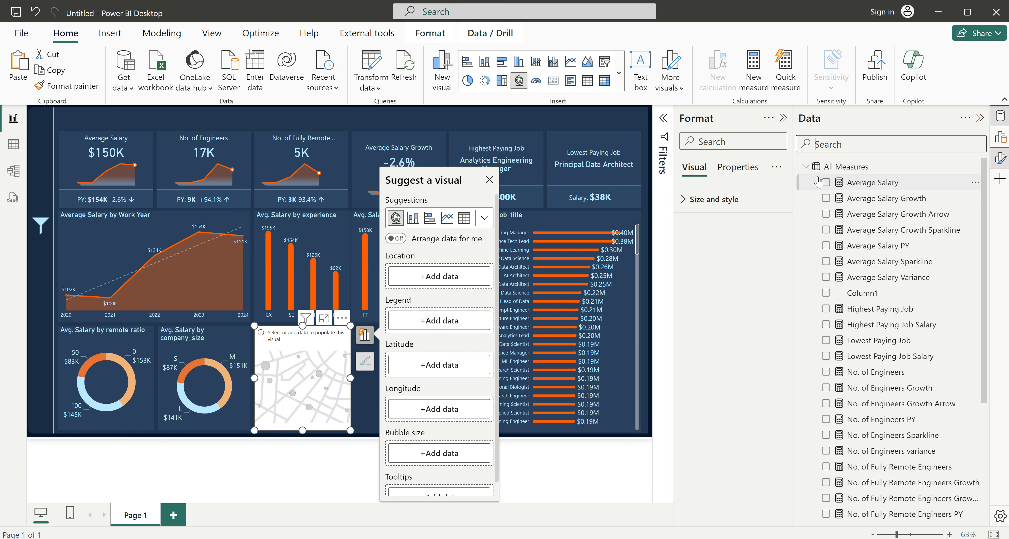
pyautogui.click(805, 167)
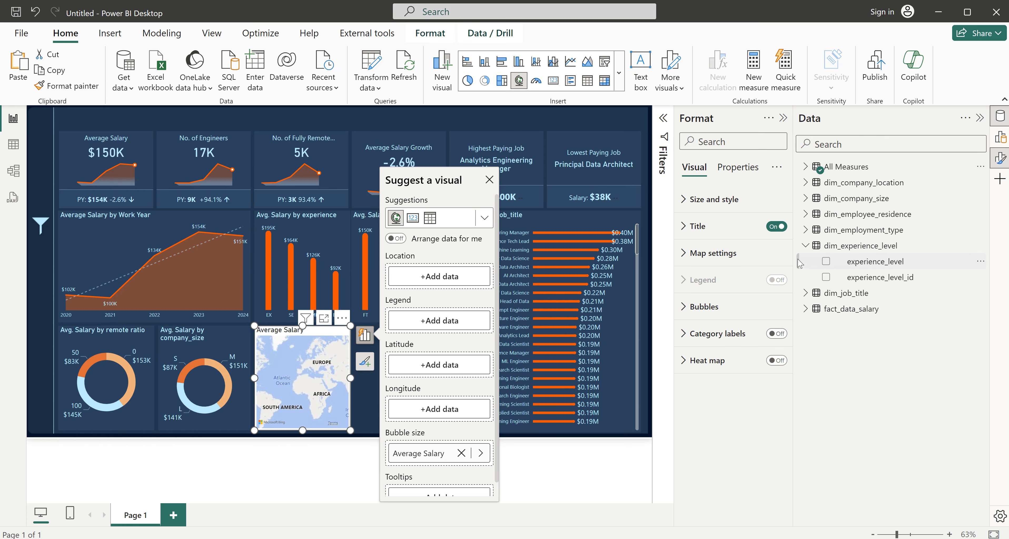
pyautogui.click(805, 183)
pyautogui.moveTo(857, 200); pyautogui.dragTo(435, 282)
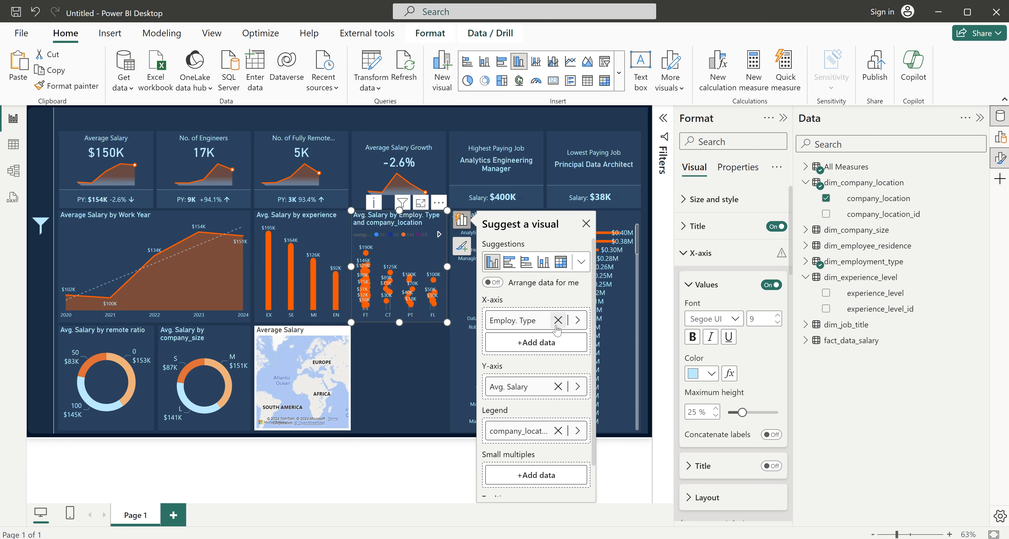
pyautogui.hotkey('ctrl', 'z')
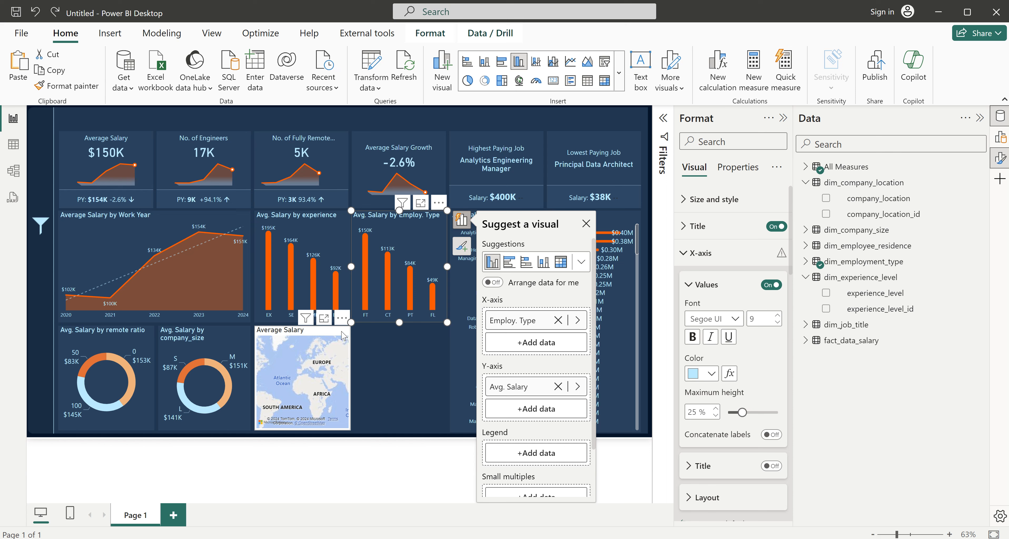
# - Add company_location as the map's location and widen the map to align with the edge of the employment type chart above
pyautogui.click(341, 336)
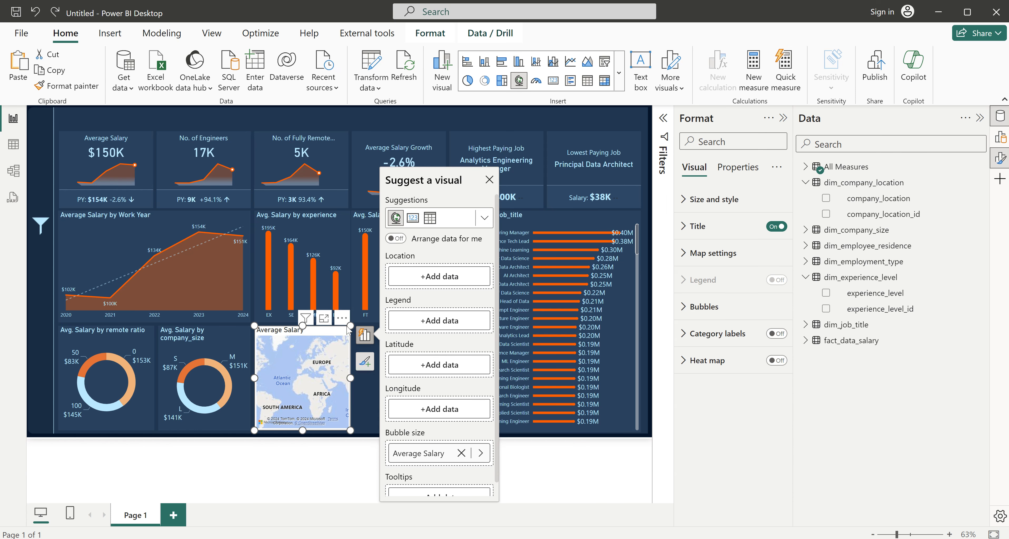
pyautogui.click(437, 276)
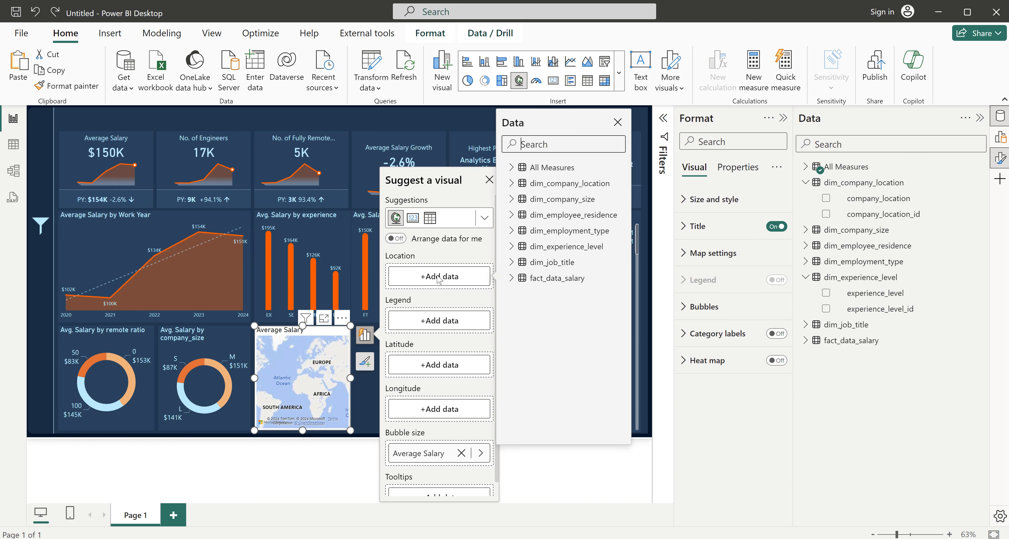
pyautogui.write('com')
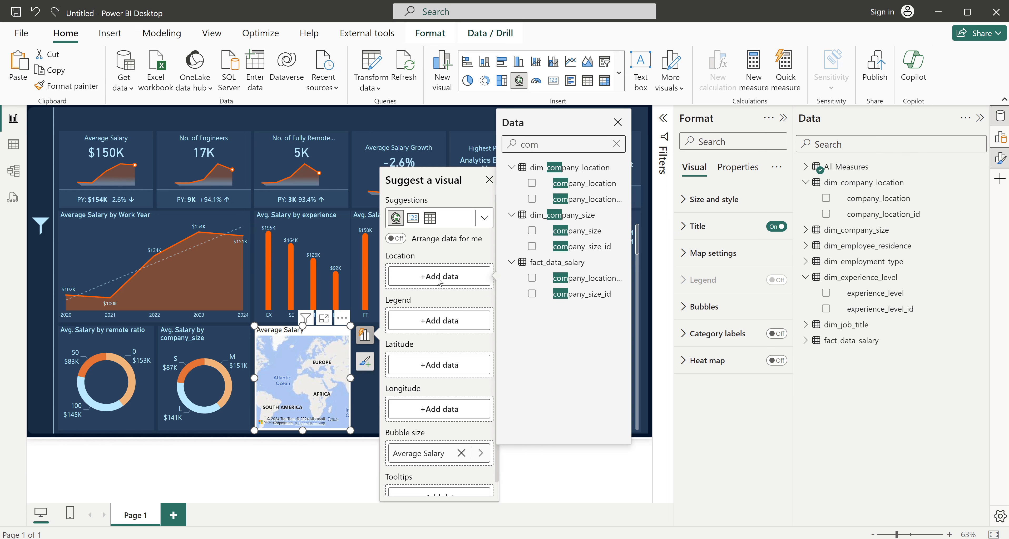
pyautogui.click(527, 187)
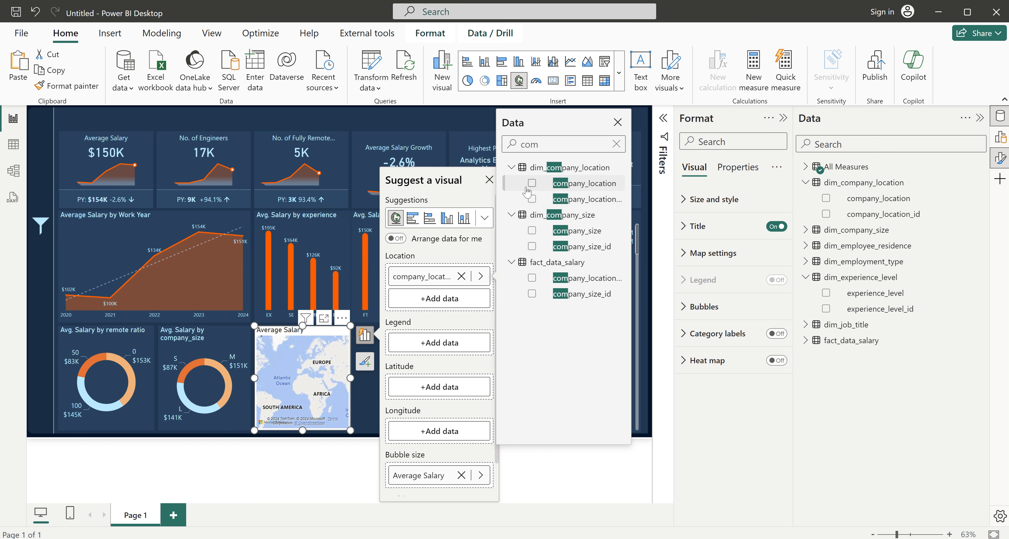
pyautogui.click(364, 383)
pyautogui.moveTo(349, 379); pyautogui.dragTo(445, 383)
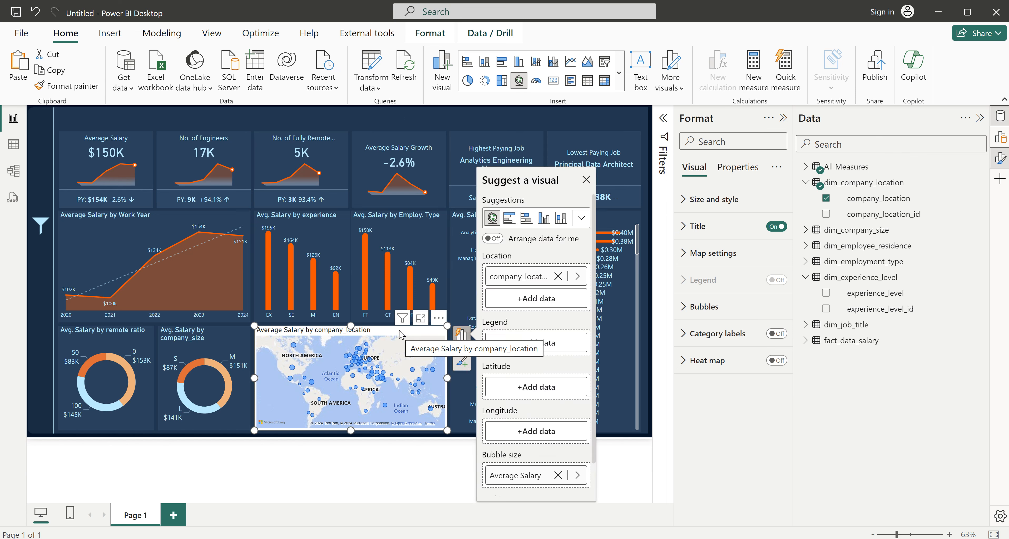
# - Change the company location map's style to Aerial
pyautogui.click(715, 260)
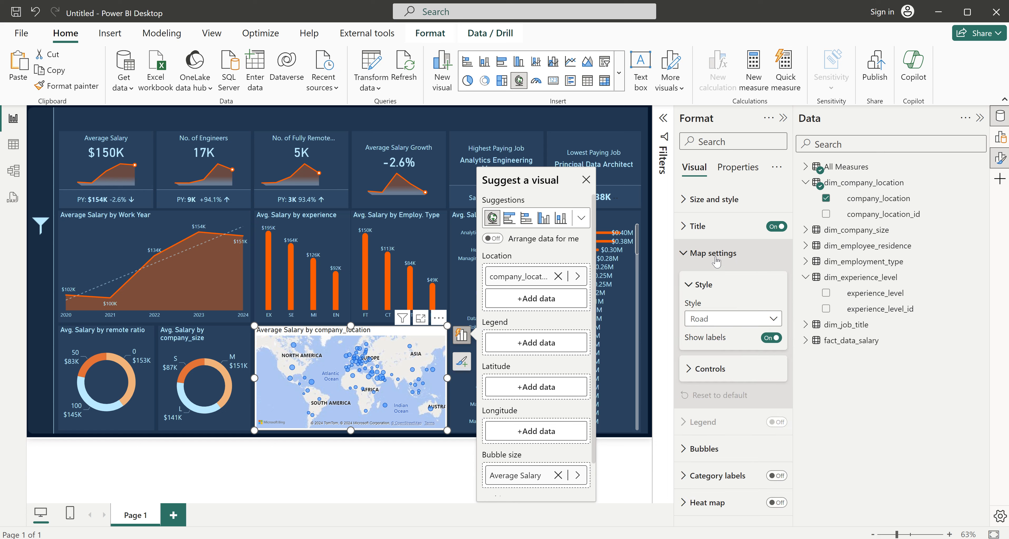
pyautogui.click(722, 320)
pyautogui.click(715, 336)
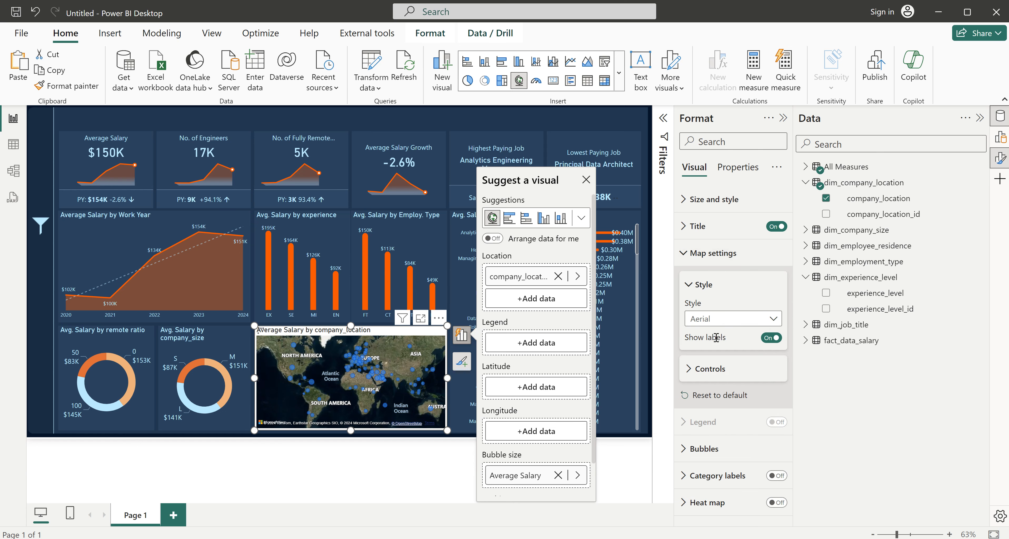
# - Recolour the map's bubbles with the recently used bright orange
pyautogui.click(703, 450)
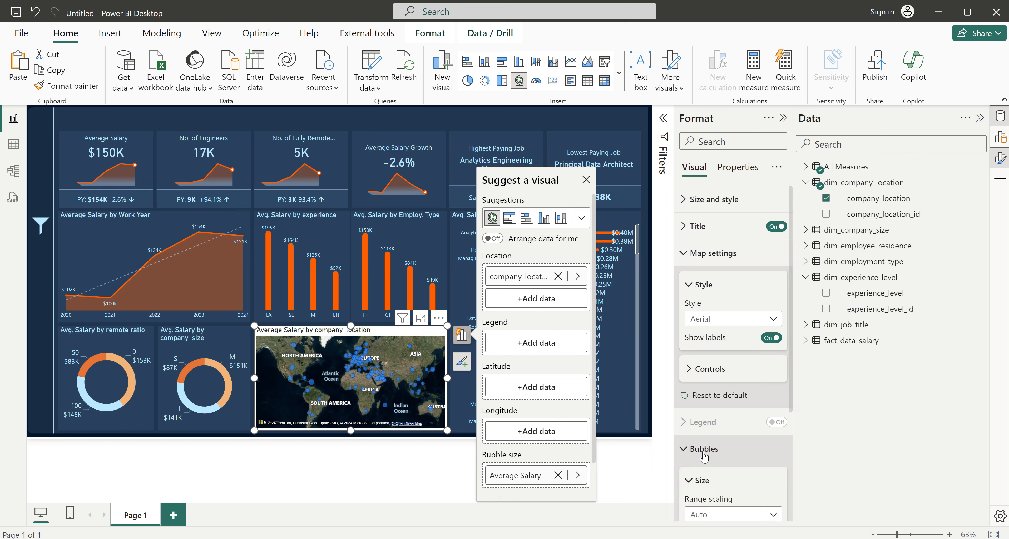
pyautogui.scroll(-4, 703, 454)
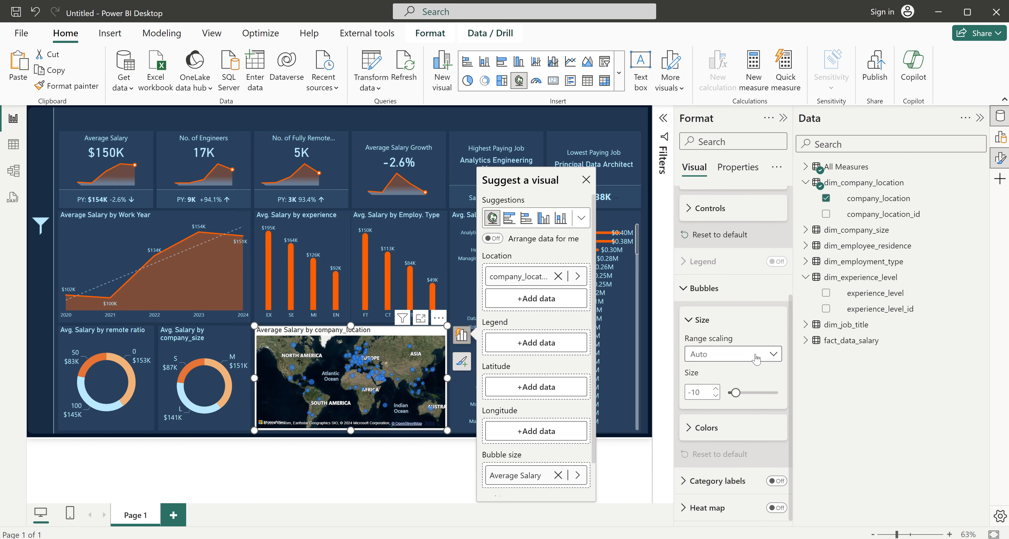
pyautogui.click(720, 435)
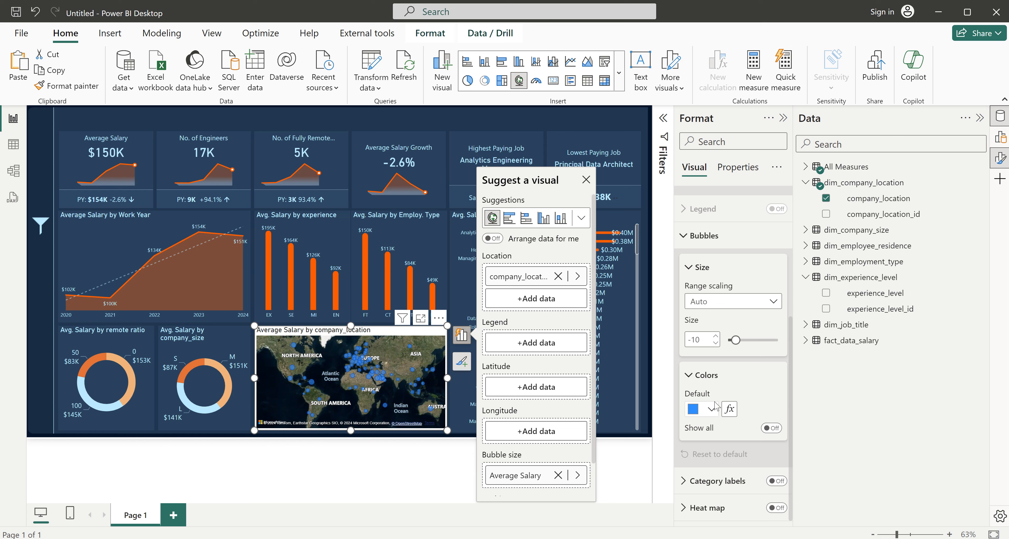
pyautogui.click(712, 408)
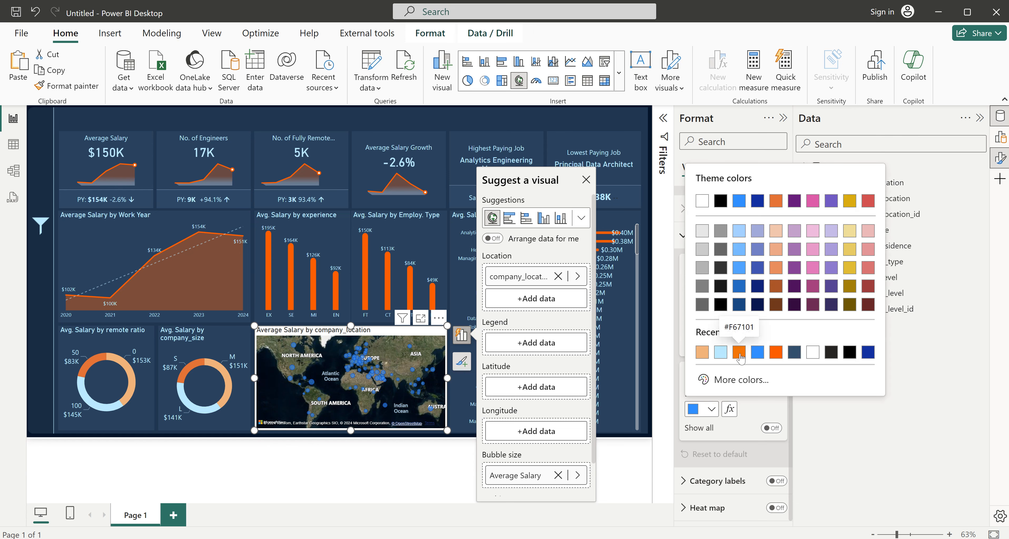
pyautogui.click(776, 352)
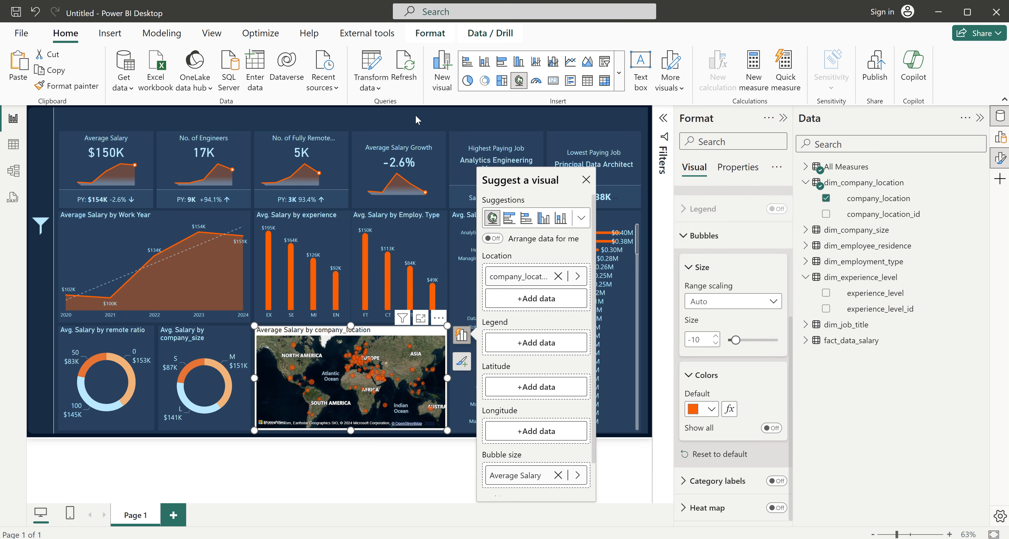
pyautogui.click(349, 283)
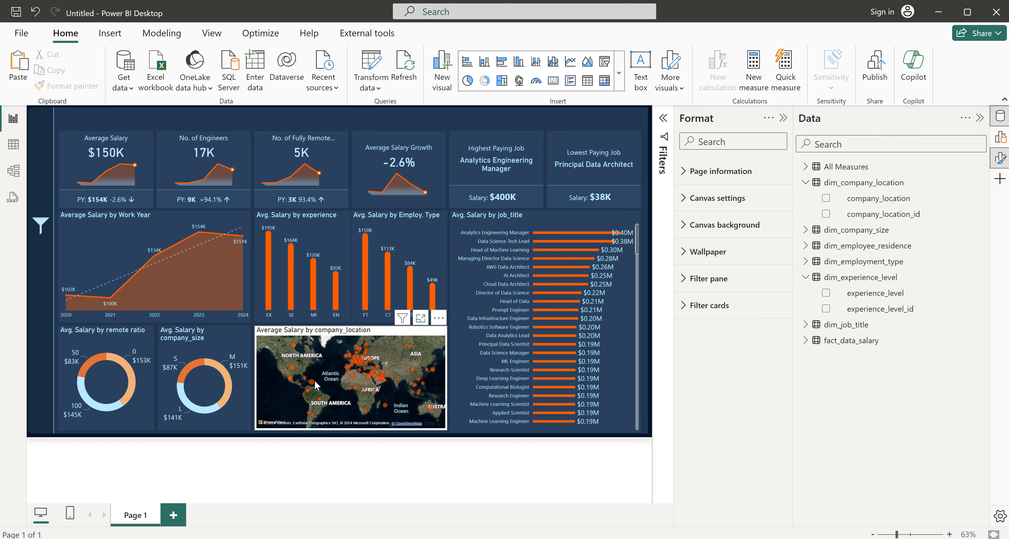
pyautogui.moveTo(312, 385)
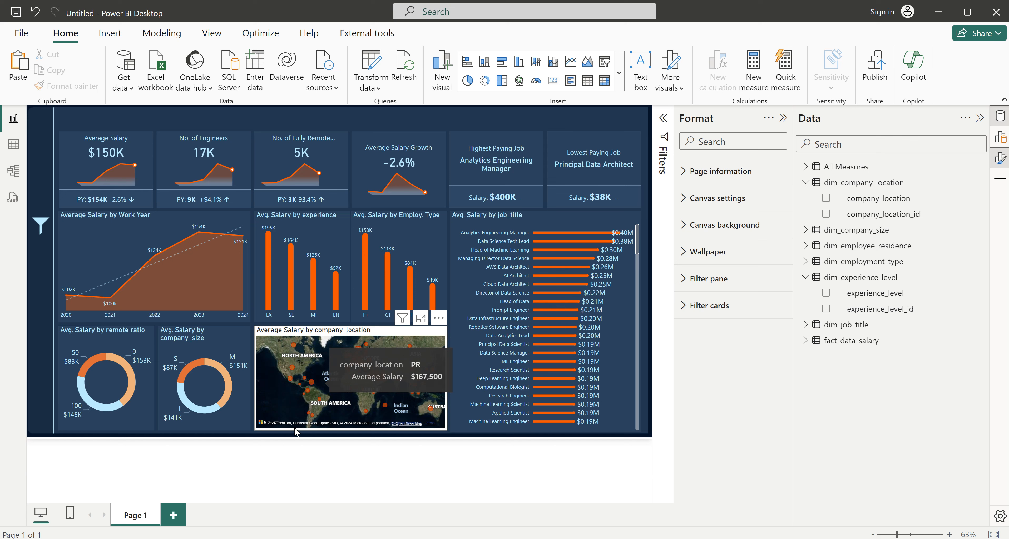
# - Set the map visual's background colour to the recently used dark slate blue
pyautogui.click(395, 334)
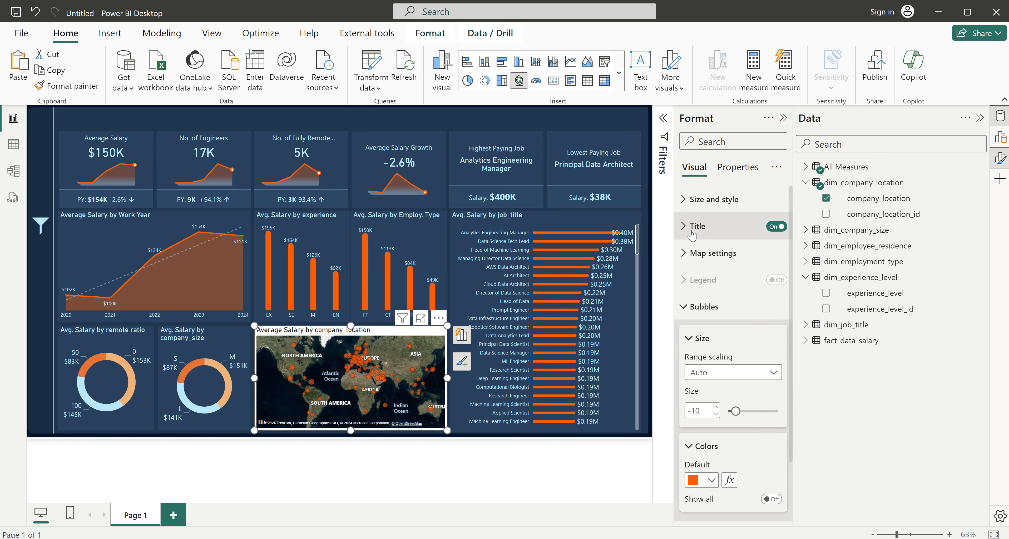
pyautogui.click(702, 205)
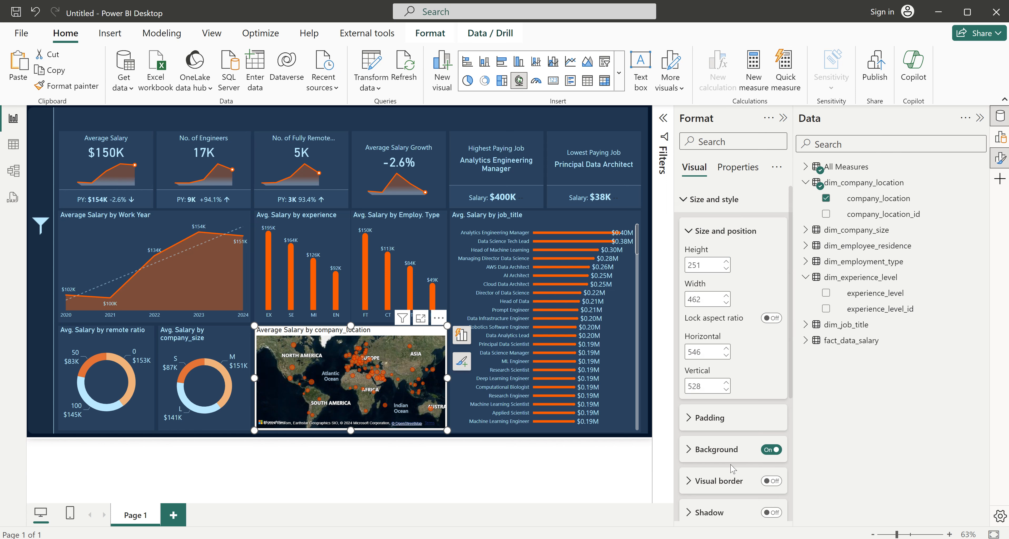
pyautogui.click(724, 456)
pyautogui.scroll(-5, 726, 325)
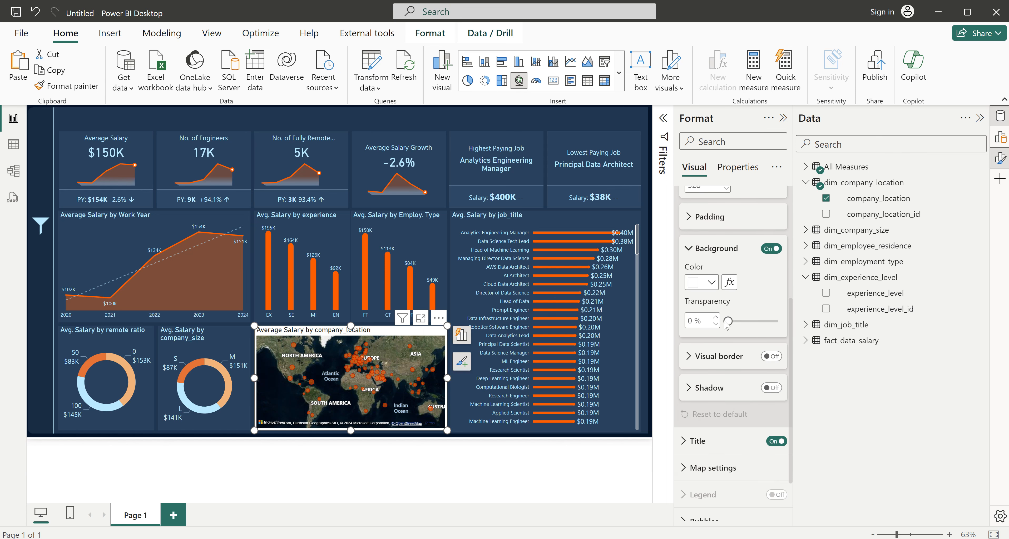
pyautogui.click(711, 282)
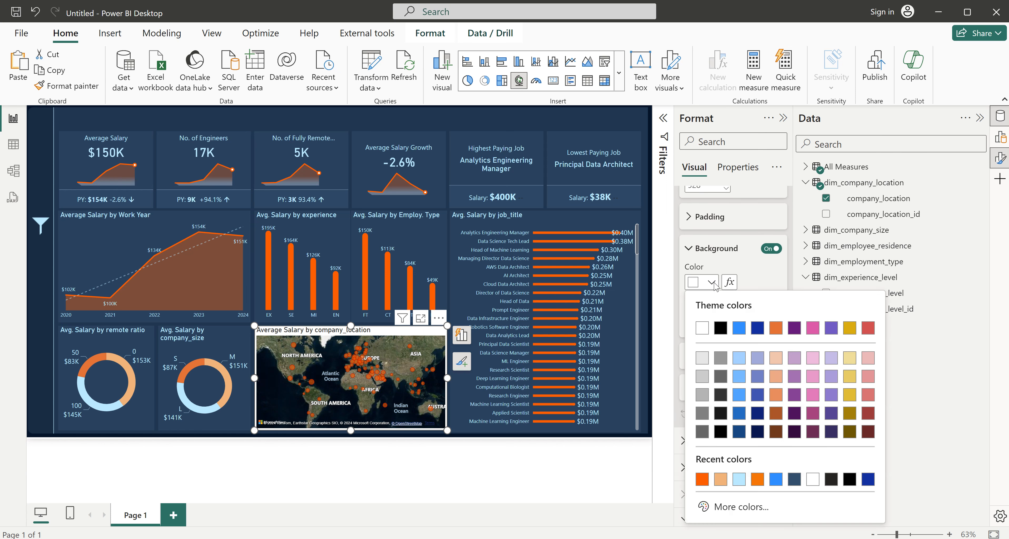
pyautogui.click(794, 484)
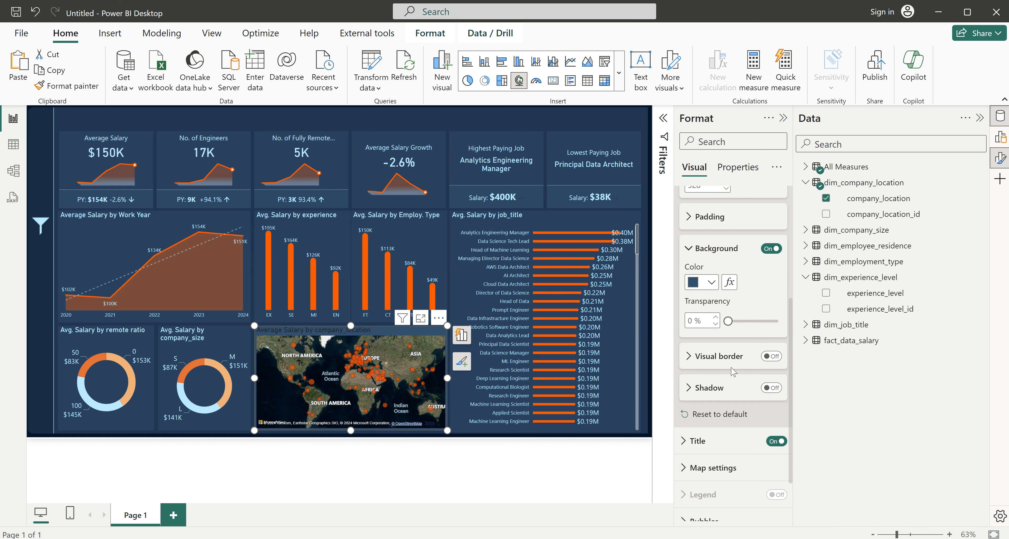
# - Set the map title's text colour to the recently used light blue
pyautogui.scroll(-2, 707, 345)
pyautogui.click(701, 378)
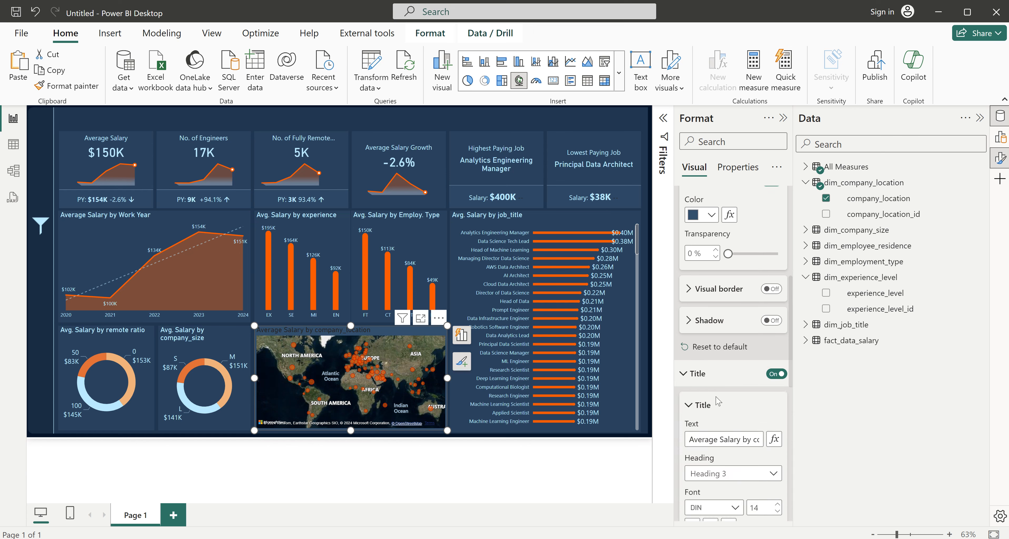
pyautogui.scroll(-5, 721, 313)
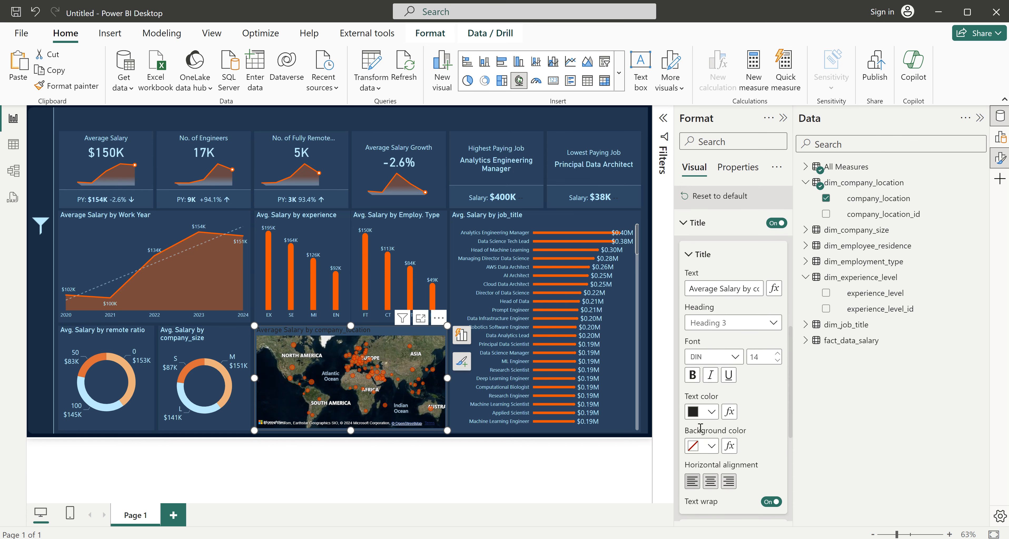
pyautogui.click(703, 411)
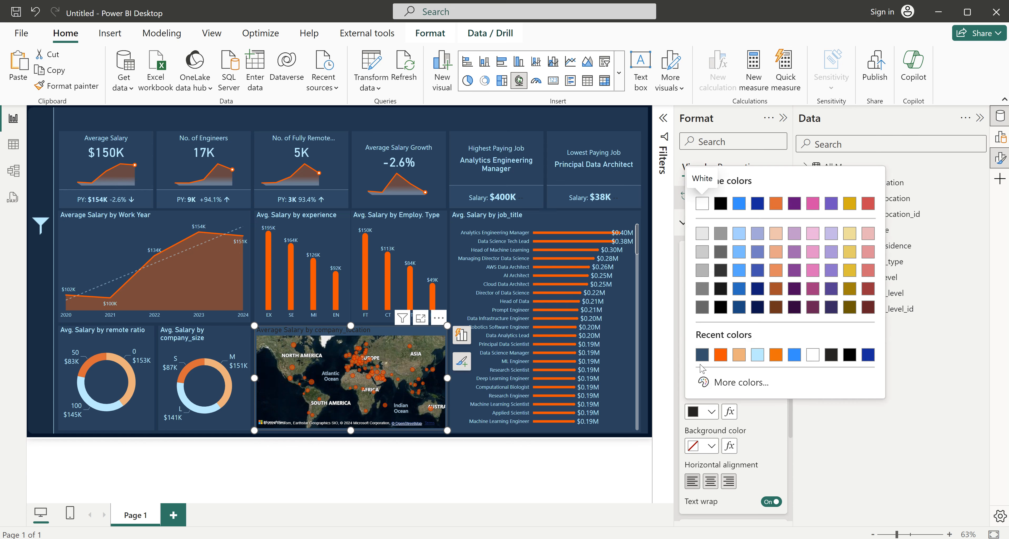
pyautogui.click(757, 354)
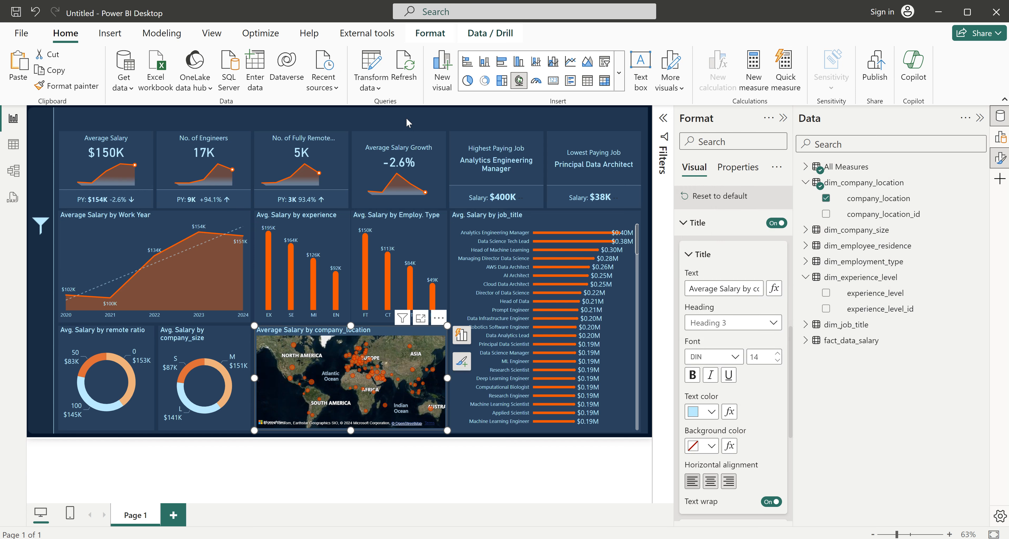
pyautogui.click(392, 109)
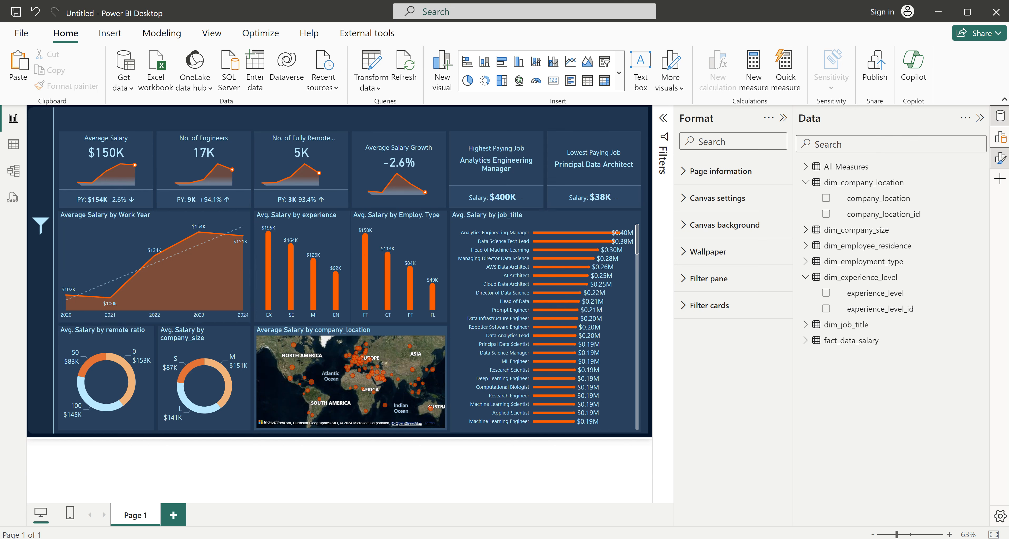
# - Switch to the Data_Engineer_Salary_Dashboard report, filter its charts by Engineers Count and examine the 2023 point of the yearly chart
pyautogui.click(613, 505)
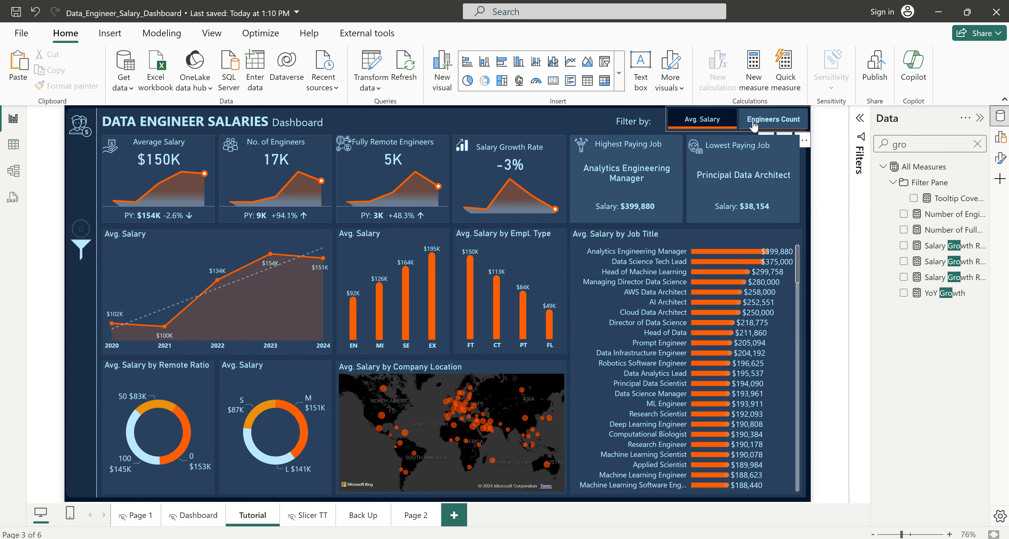
pyautogui.click(754, 125)
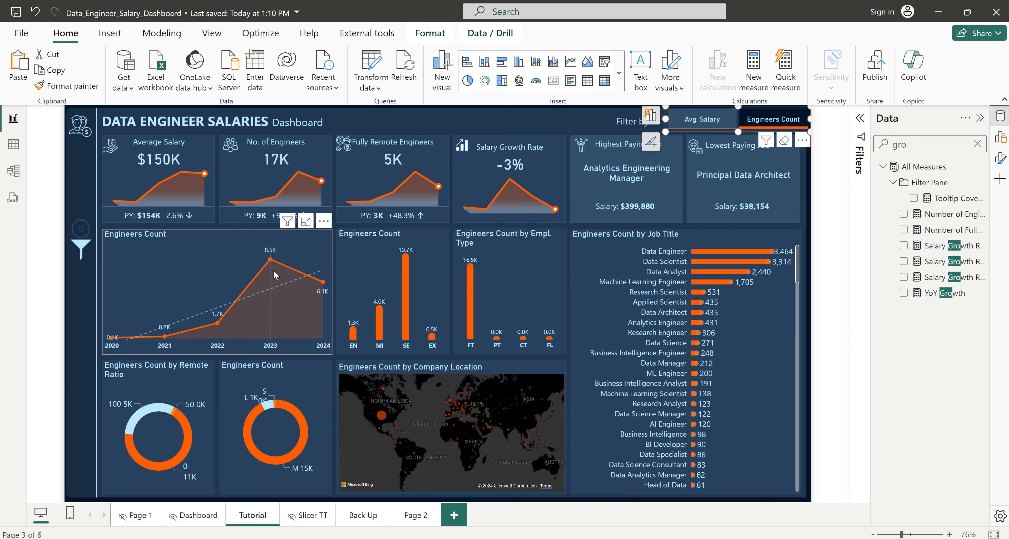
pyautogui.moveTo(264, 271)
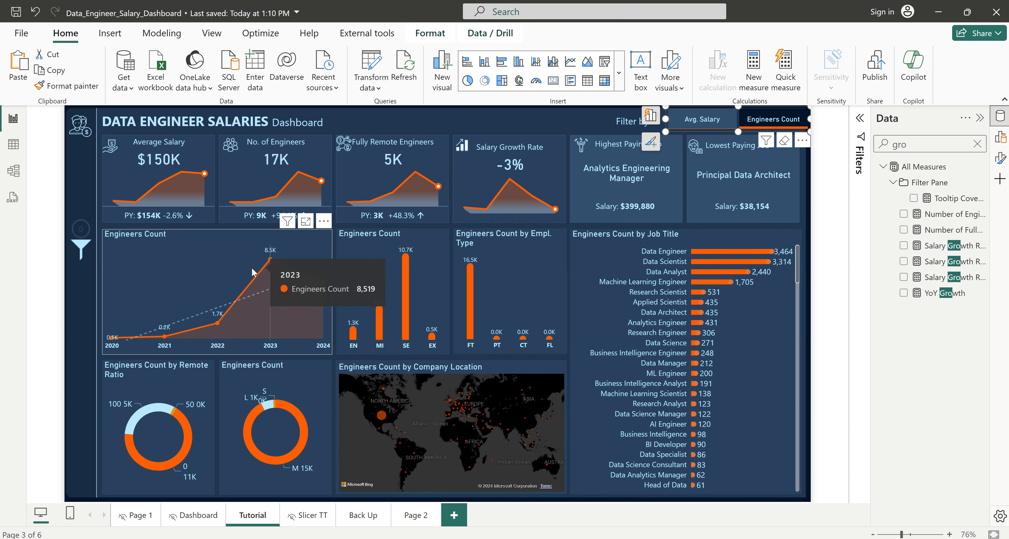
# - Examine the yearly chart's 2024 point and compare the finished dashboard's charts filtered by Avg. Salary and by Engineers Count
pyautogui.moveTo(308, 330)
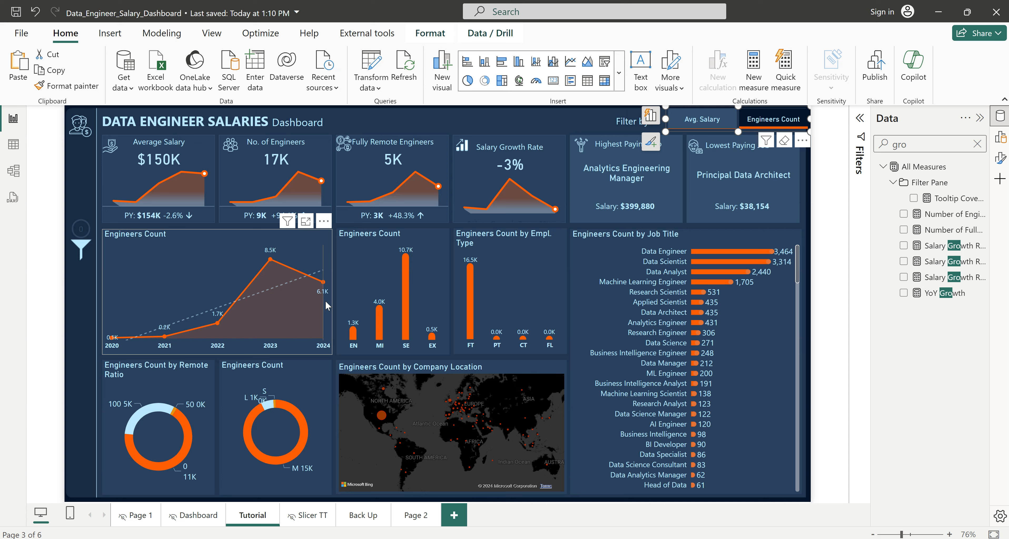
pyautogui.moveTo(326, 300)
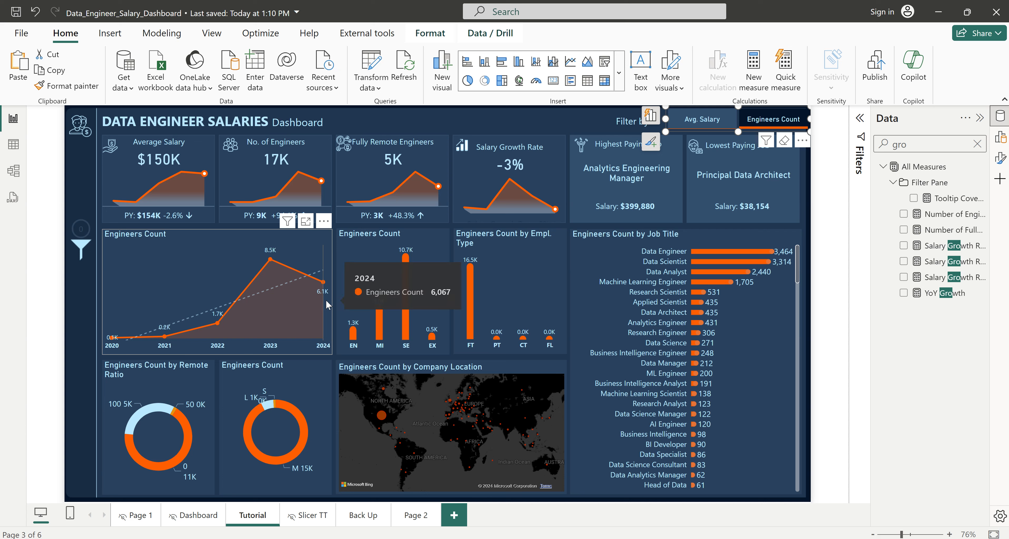
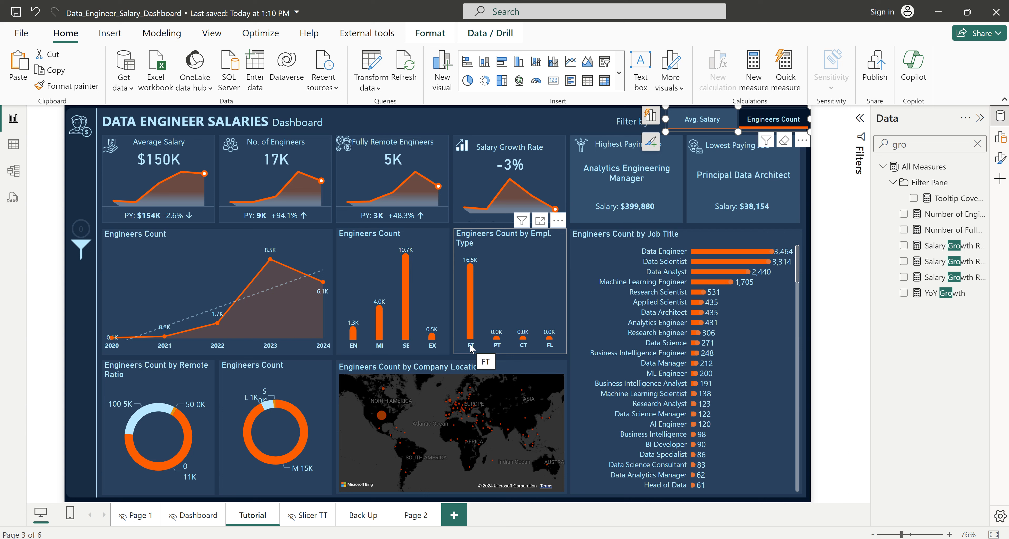
pyautogui.click(523, 125)
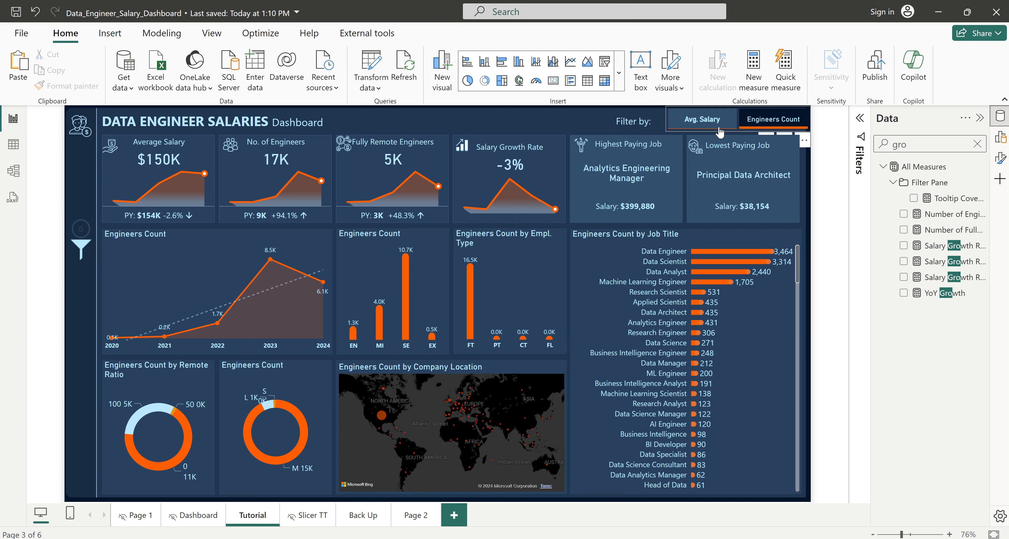
pyautogui.click(696, 125)
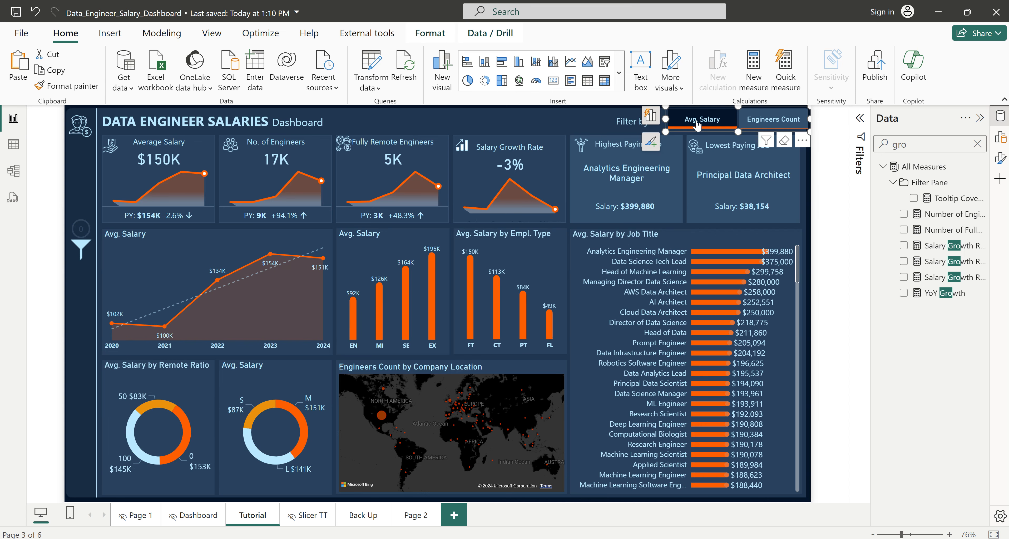
pyautogui.click(774, 121)
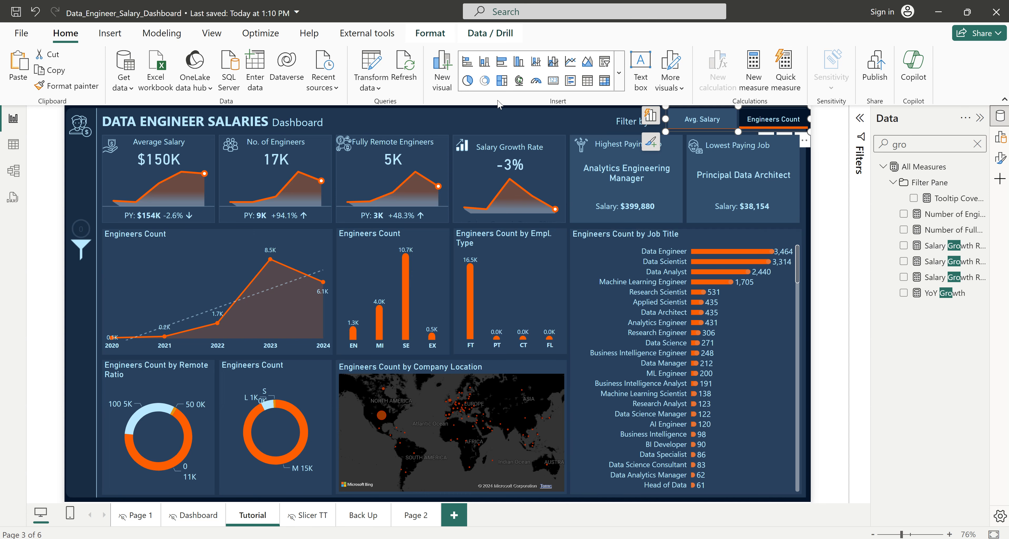
pyautogui.click(548, 124)
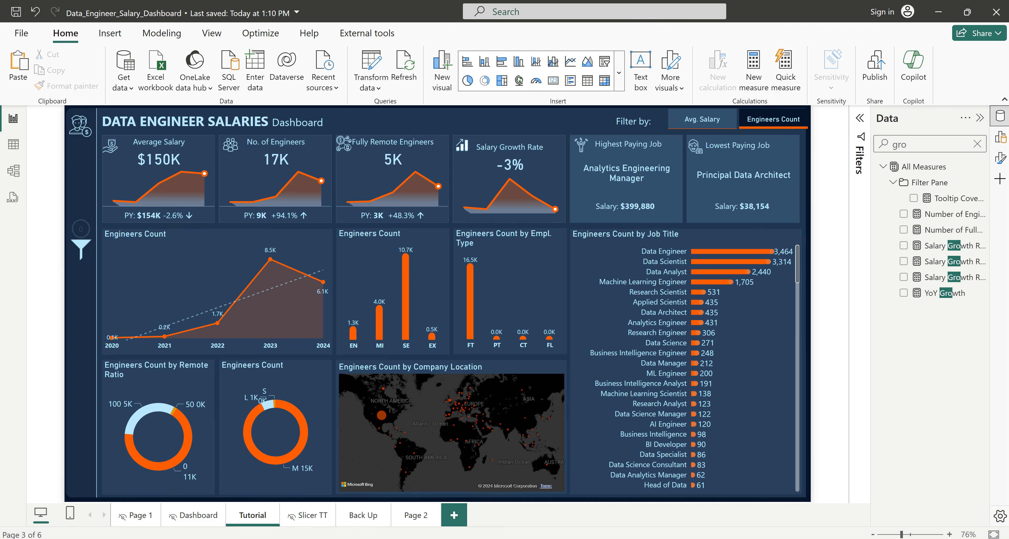
# - Switch to the Untitled report and start a new fields parameter named Selector
pyautogui.click(703, 516)
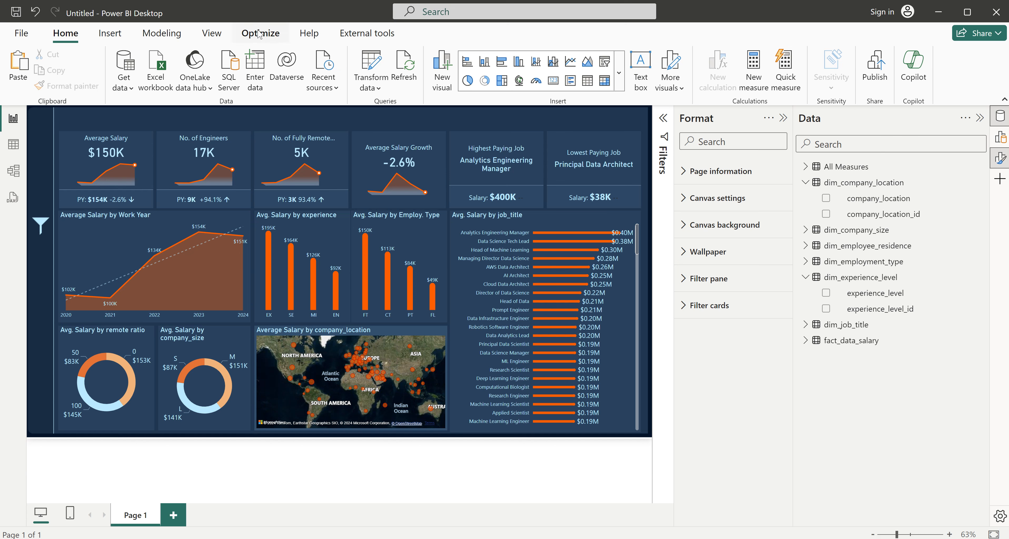
pyautogui.click(168, 36)
pyautogui.click(263, 90)
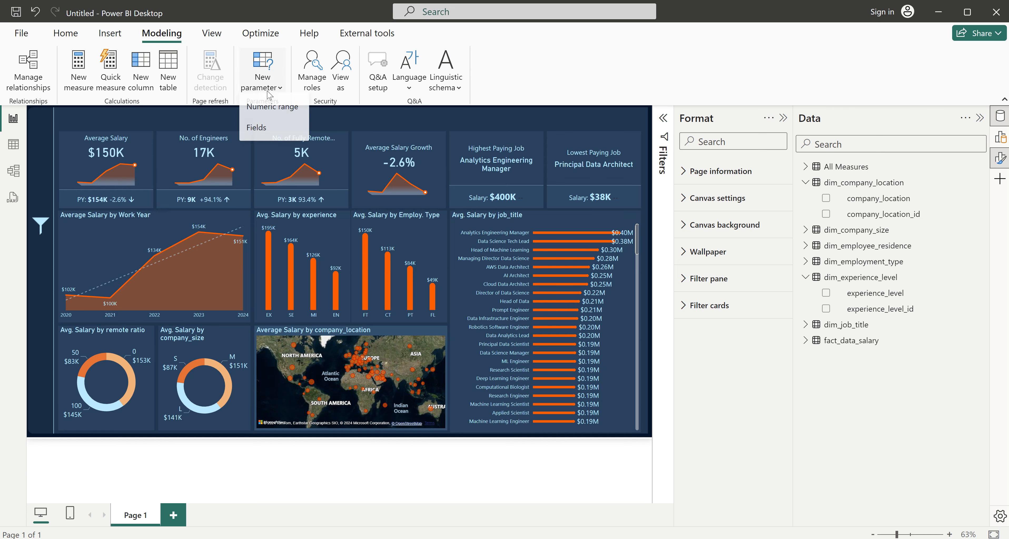
pyautogui.click(261, 131)
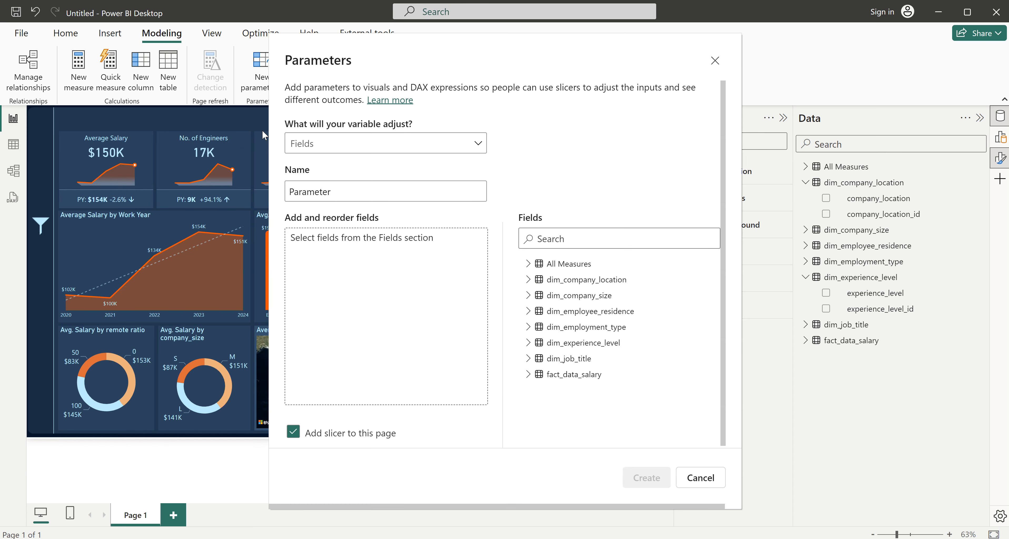
pyautogui.moveTo(349, 195); pyautogui.dragTo(279, 199)
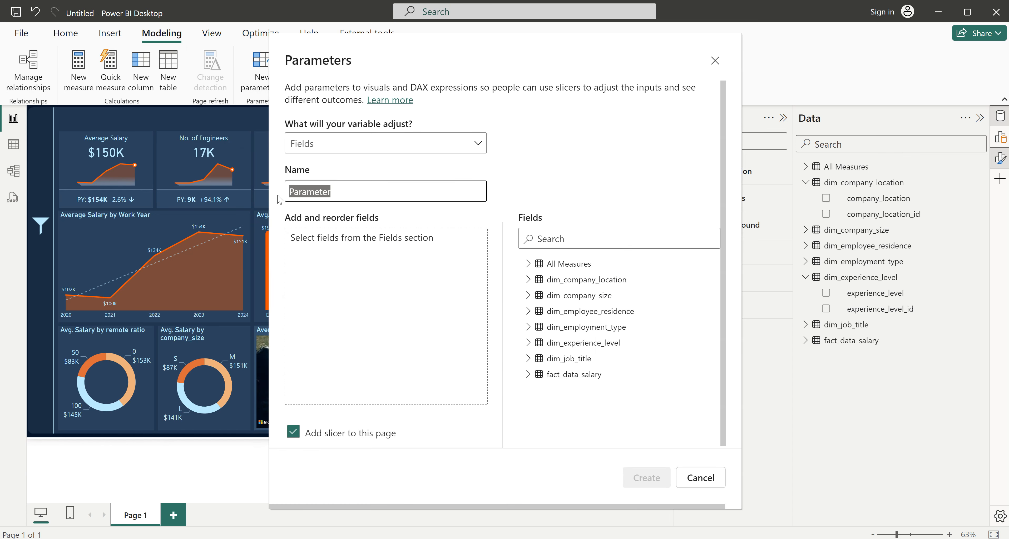
pyautogui.write('Selector')
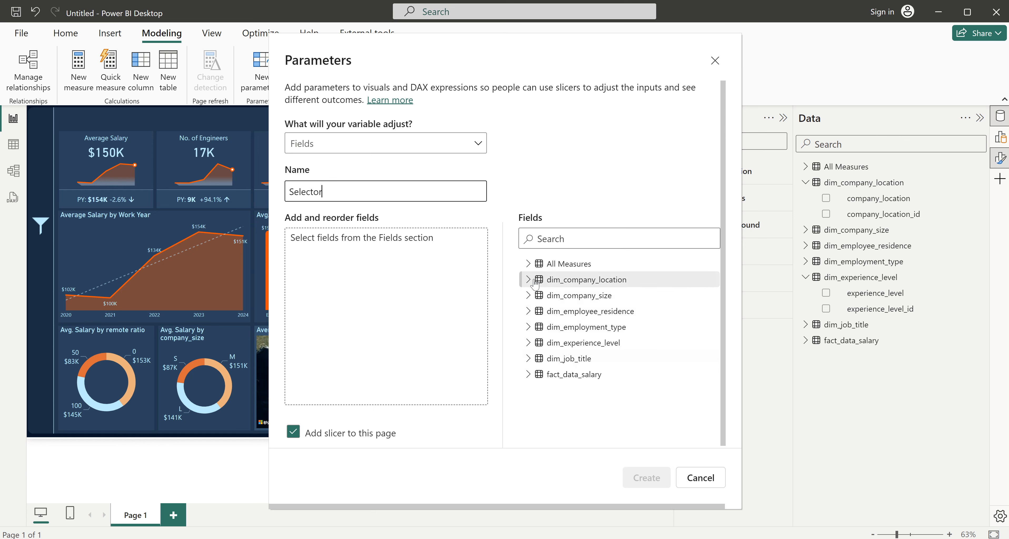
# - Add the Average Salary and No. of Engineers measures to the parameter and create it with a slicer on the page
pyautogui.click(528, 264)
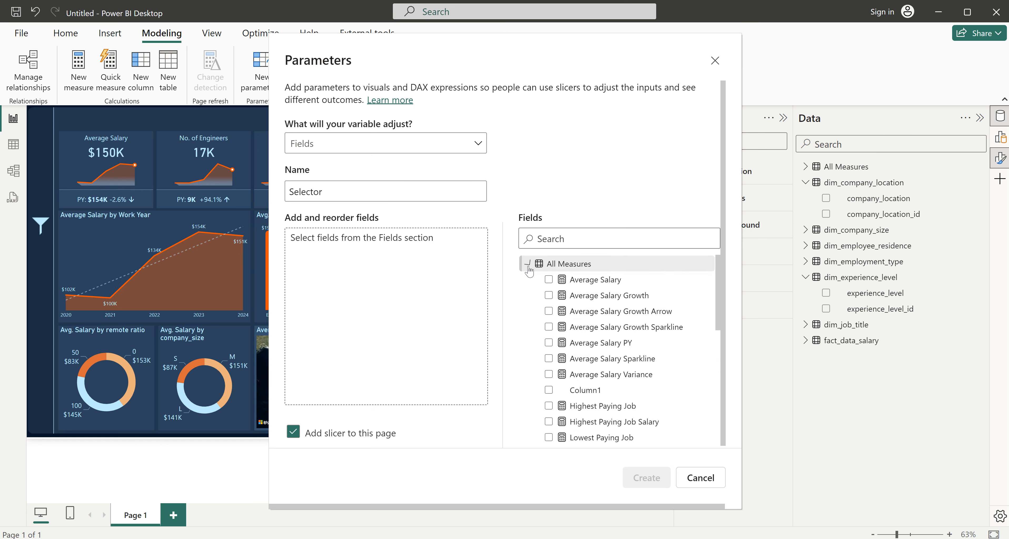
pyautogui.click(549, 280)
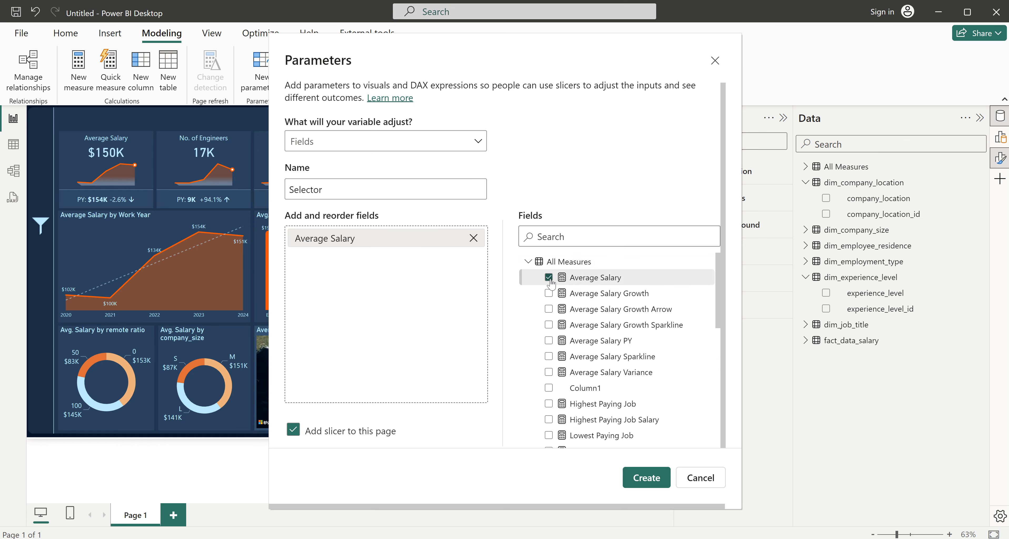
pyautogui.scroll(-1, 570, 384)
pyautogui.scroll(-8, 571, 384)
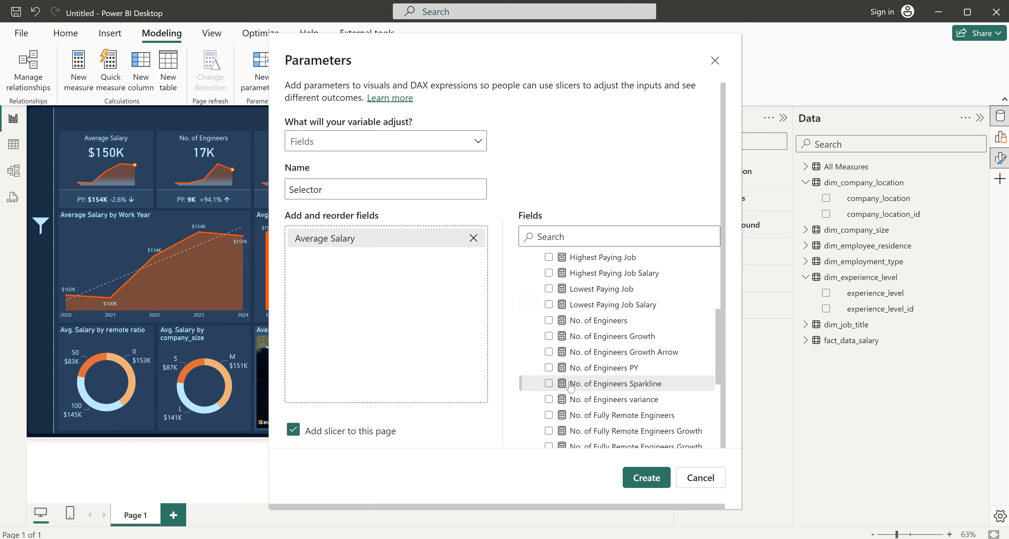
pyautogui.click(549, 320)
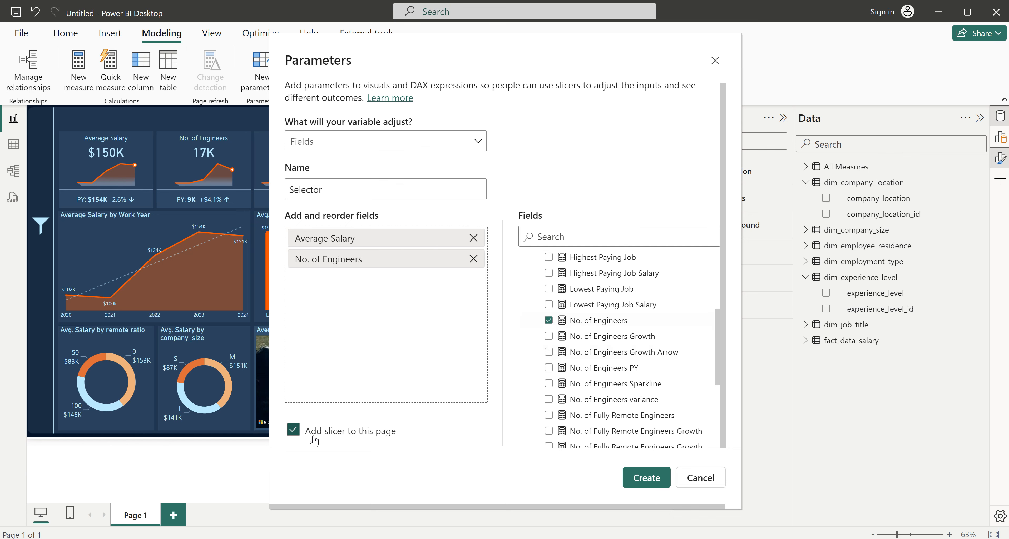
pyautogui.click(641, 478)
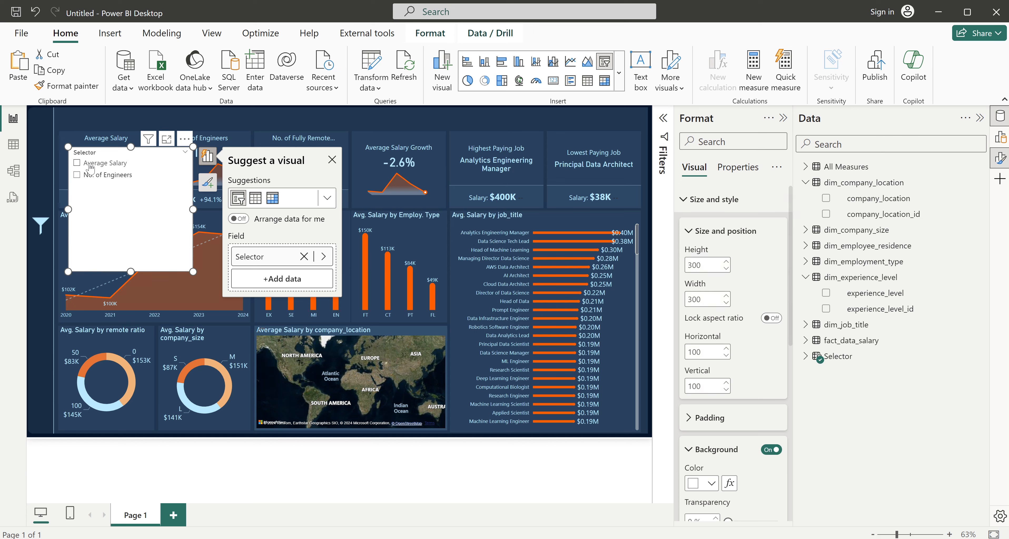
# - Select No. of Engineers in the Selector slicer and move the slicer over the upper middle of the dashboard
pyautogui.click(90, 166)
pyautogui.click(100, 178)
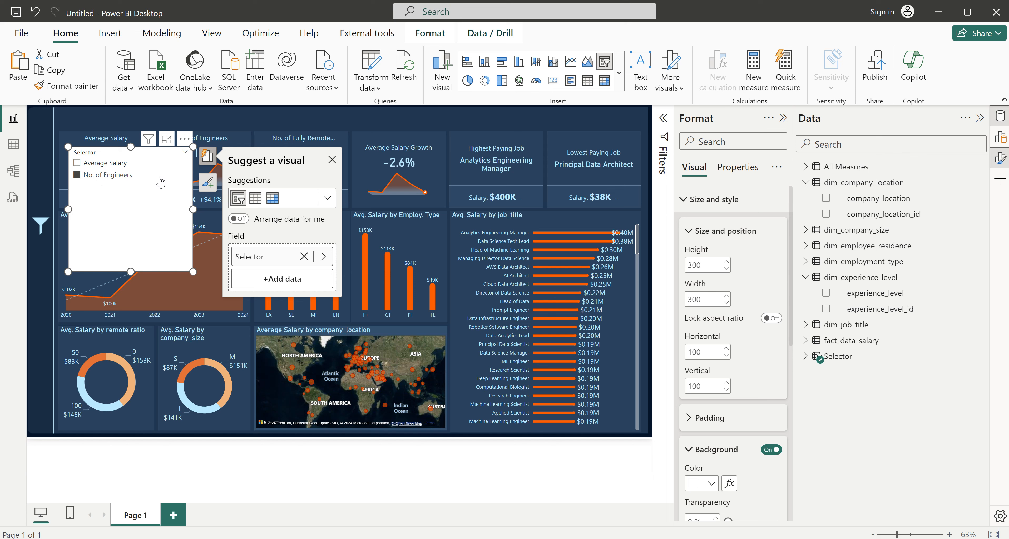
pyautogui.moveTo(156, 158); pyautogui.dragTo(372, 124)
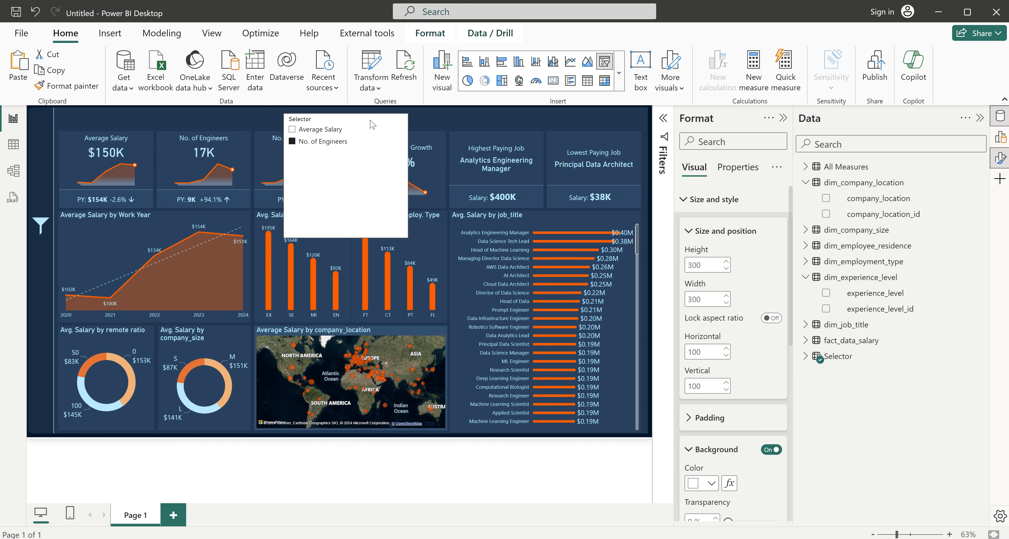
# - Replace Average Salary with the Selector parameter on the Y-axis of the Work Year area chart
pyautogui.click(123, 216)
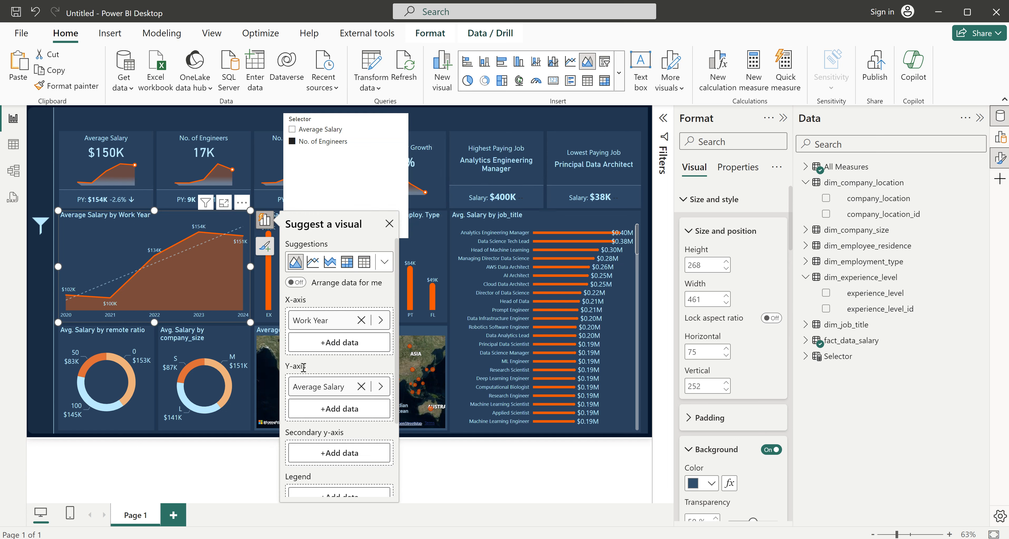
pyautogui.click(380, 387)
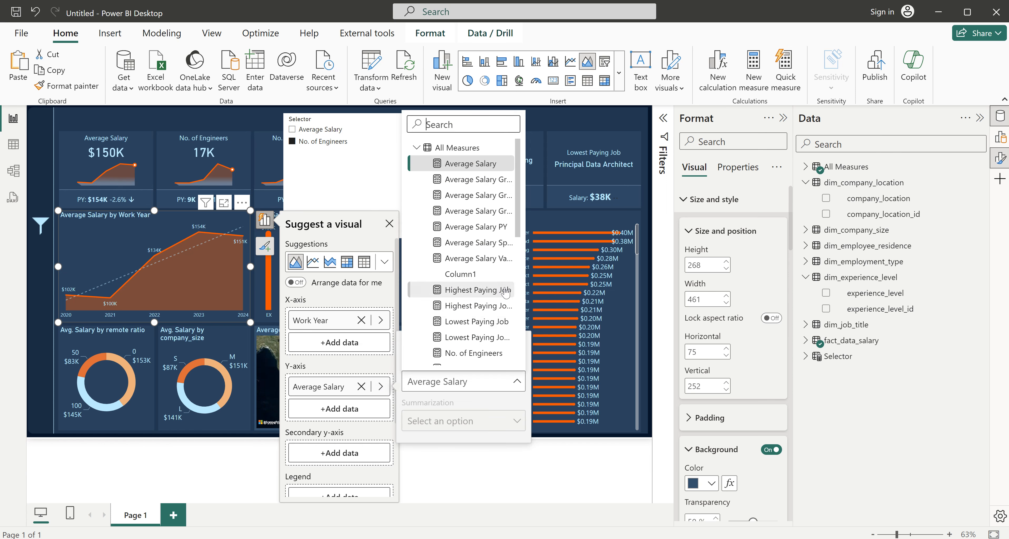
pyautogui.write('se')
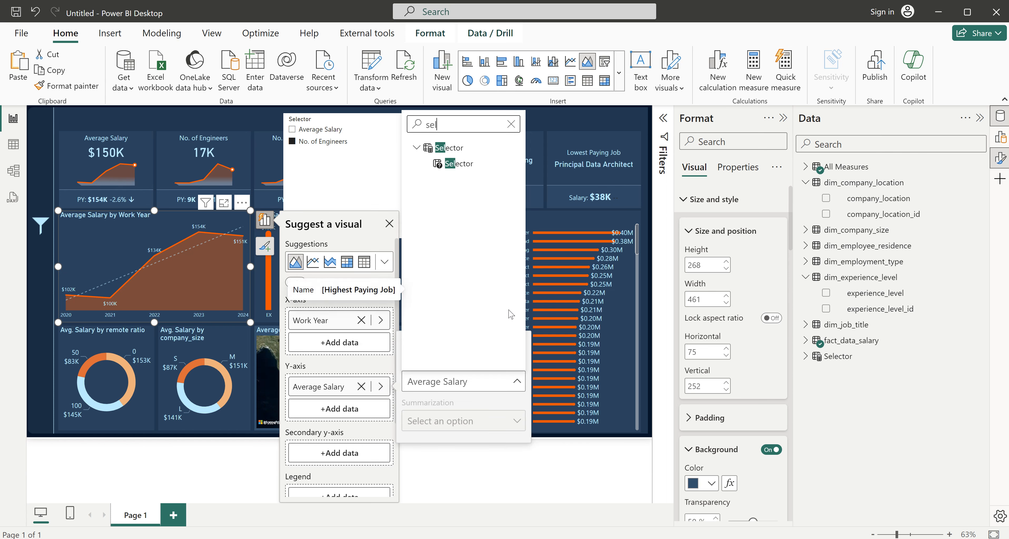
pyautogui.write('l')
pyautogui.click(464, 167)
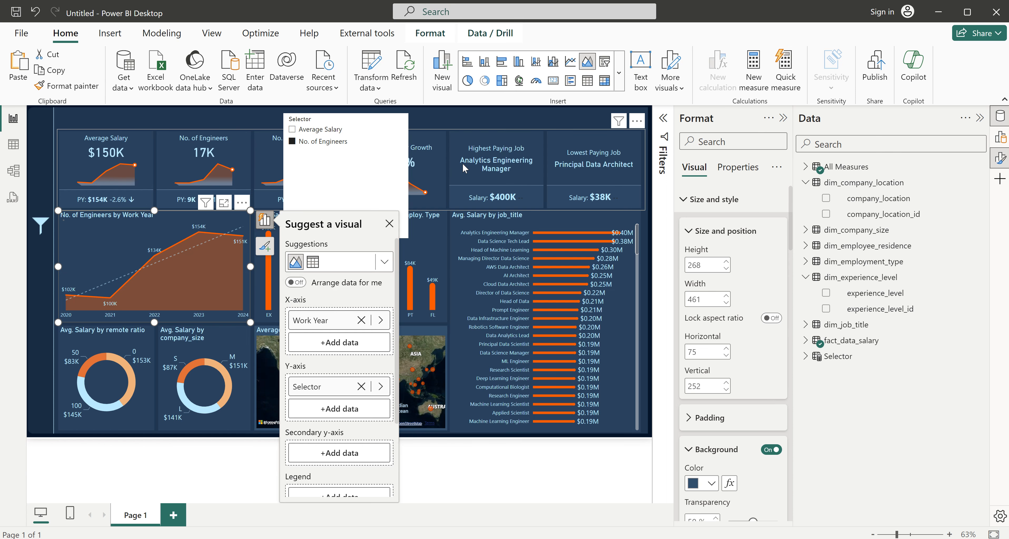
# - Test the Work Year chart by switching the slicer to Average Salary and back to No. of Engineers
pyautogui.click(324, 135)
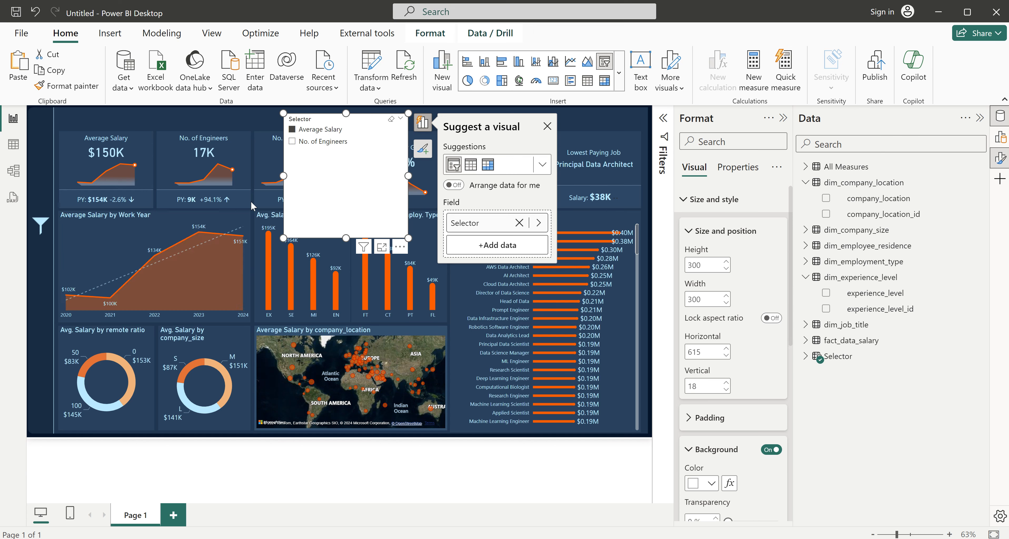
pyautogui.click(322, 143)
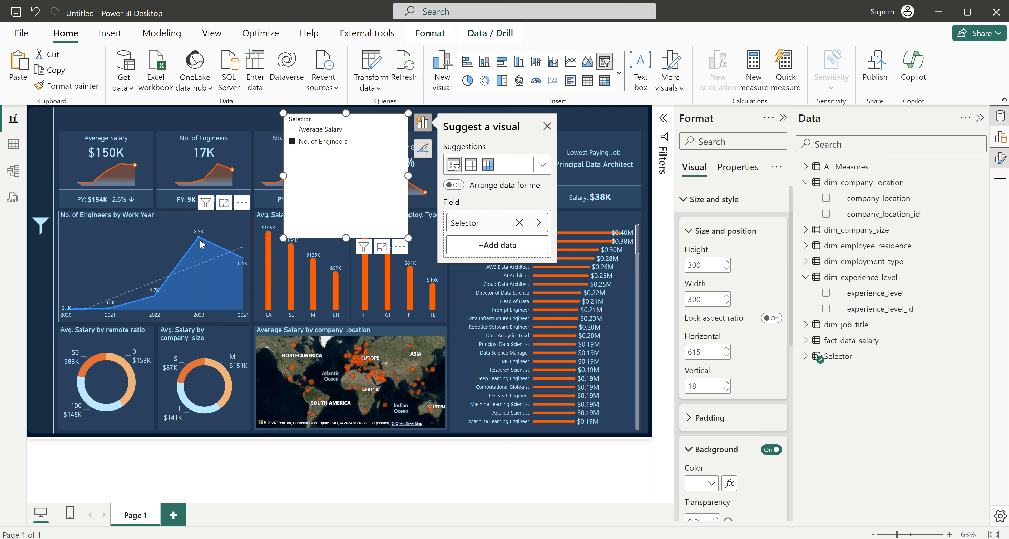
pyautogui.moveTo(199, 241)
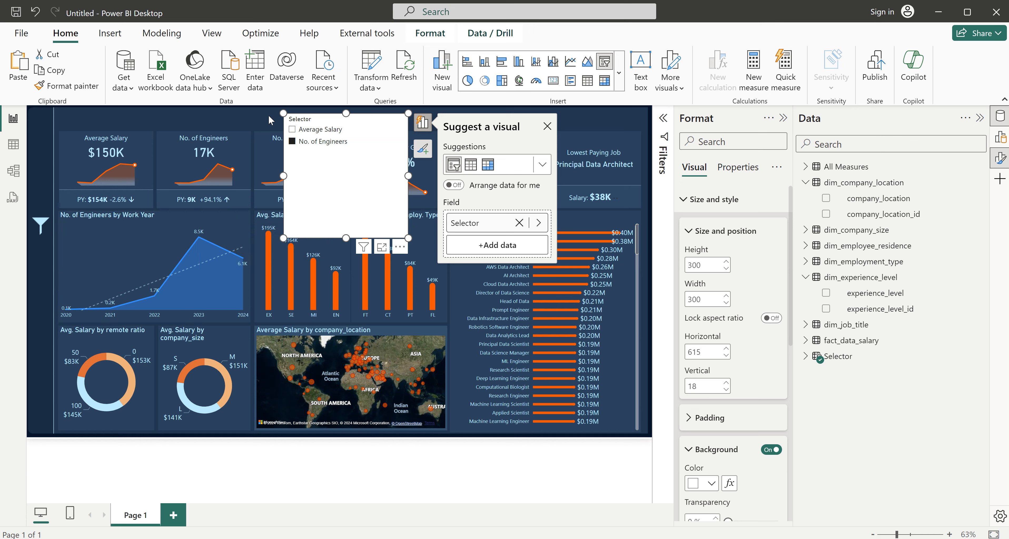
pyautogui.click(270, 120)
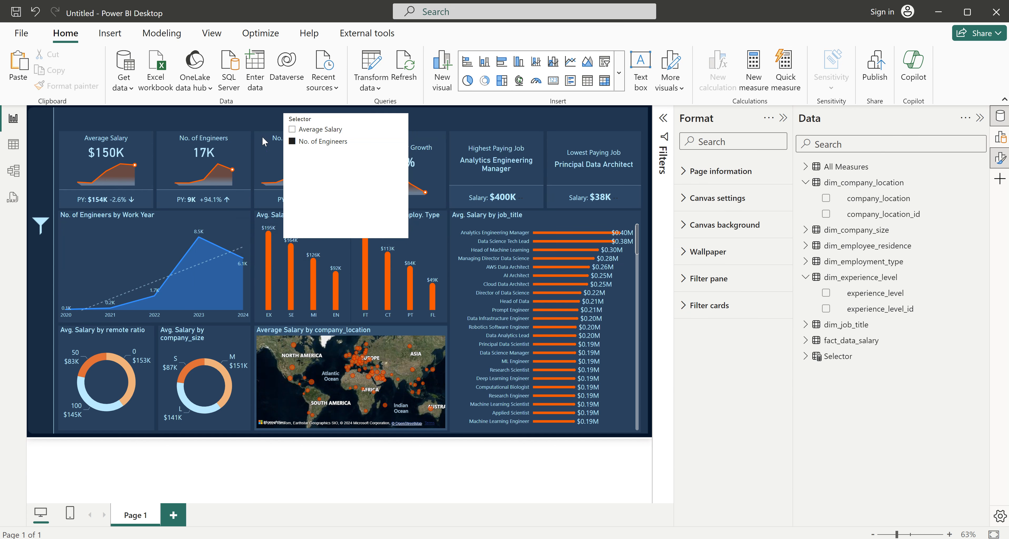
# - Replace Avg. Salary with the Selector parameter on the Y-axis of the experience column chart
pyautogui.click(264, 221)
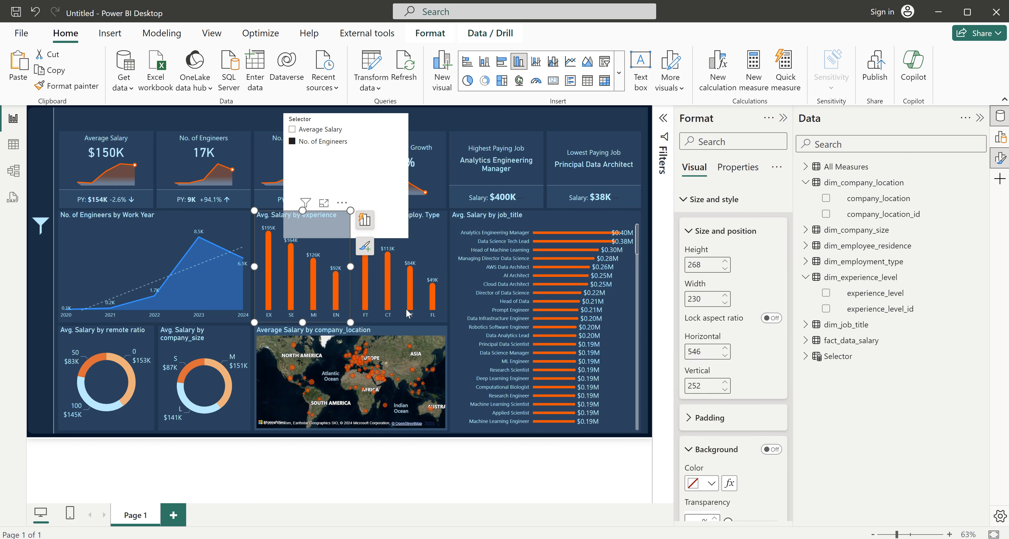
pyautogui.click(365, 219)
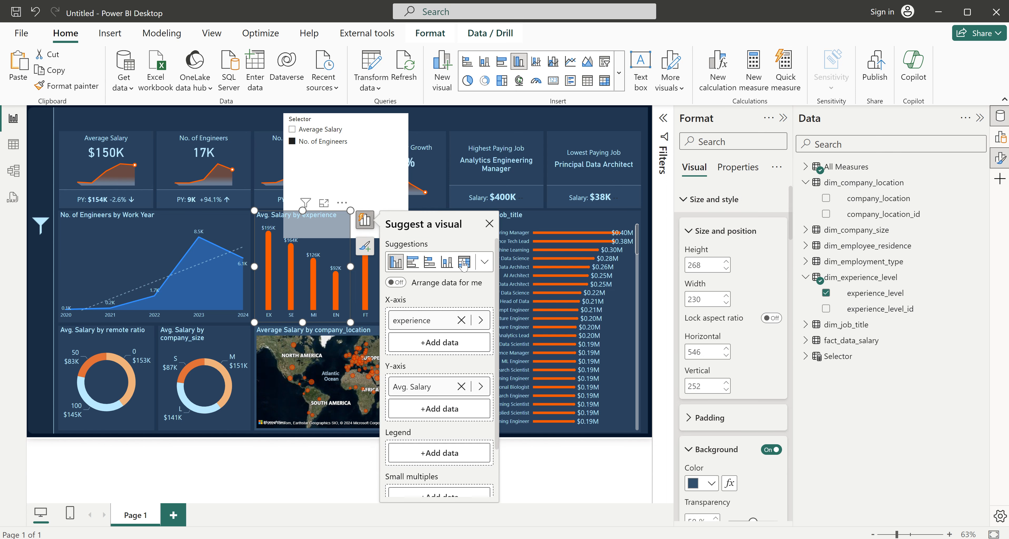
pyautogui.click(482, 388)
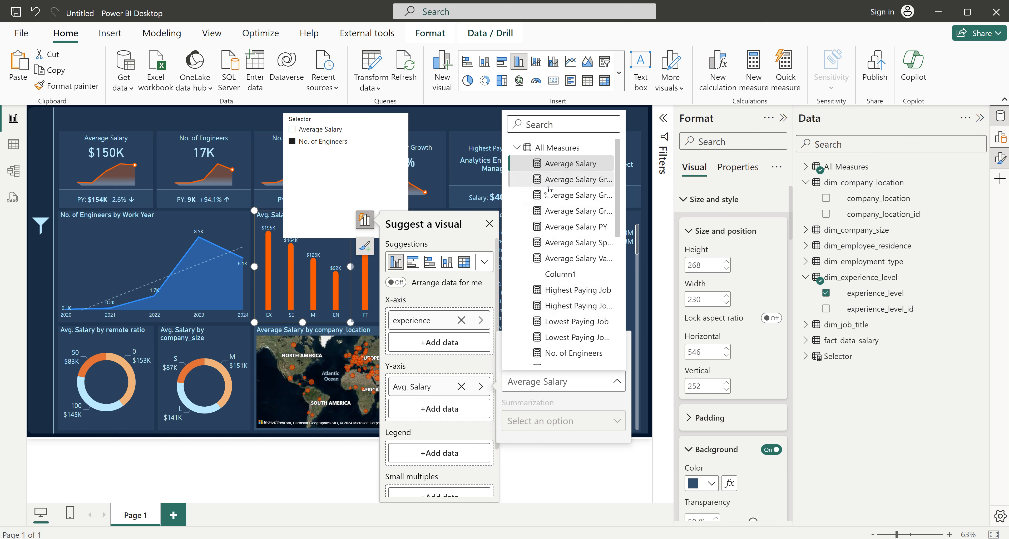
pyautogui.write('se')
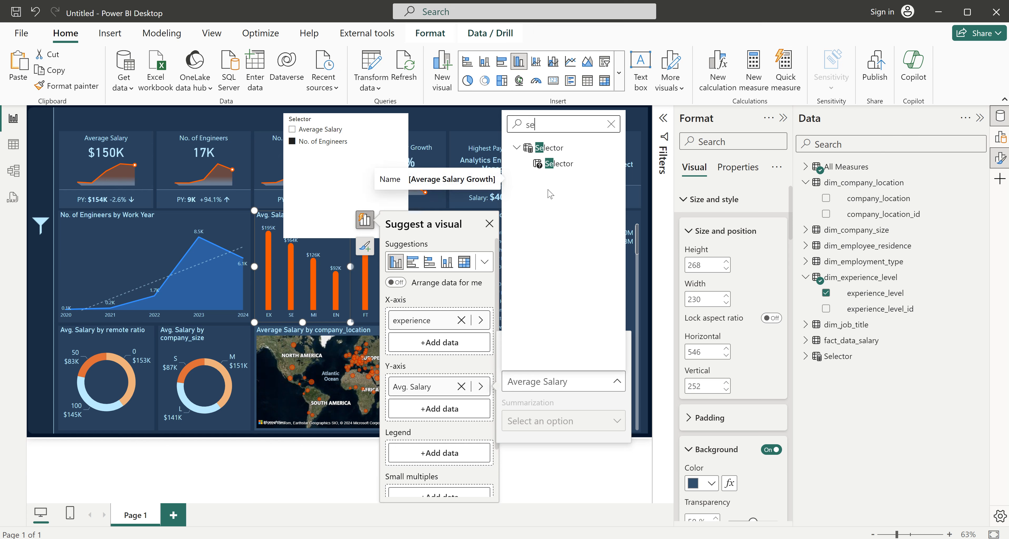
pyautogui.click(558, 164)
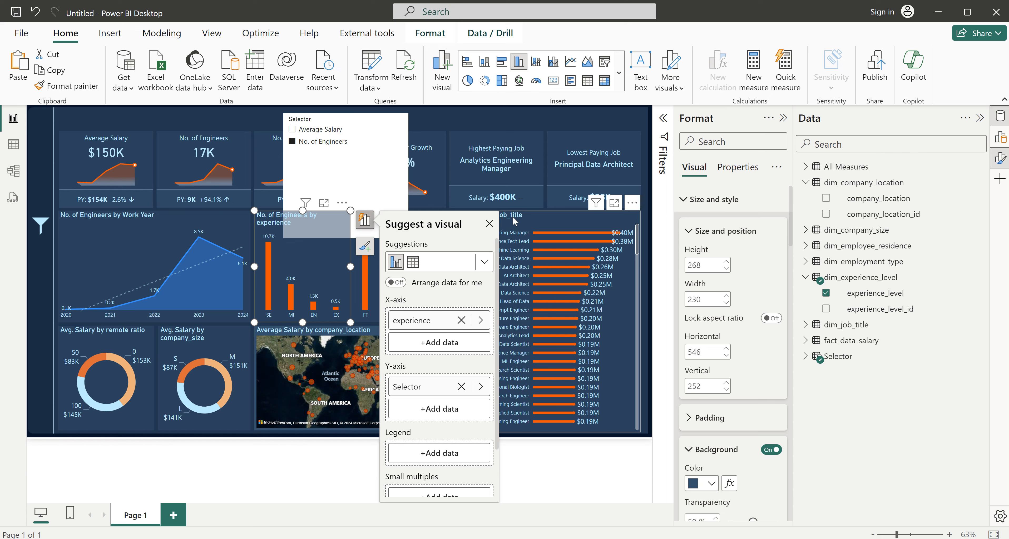
pyautogui.click(489, 224)
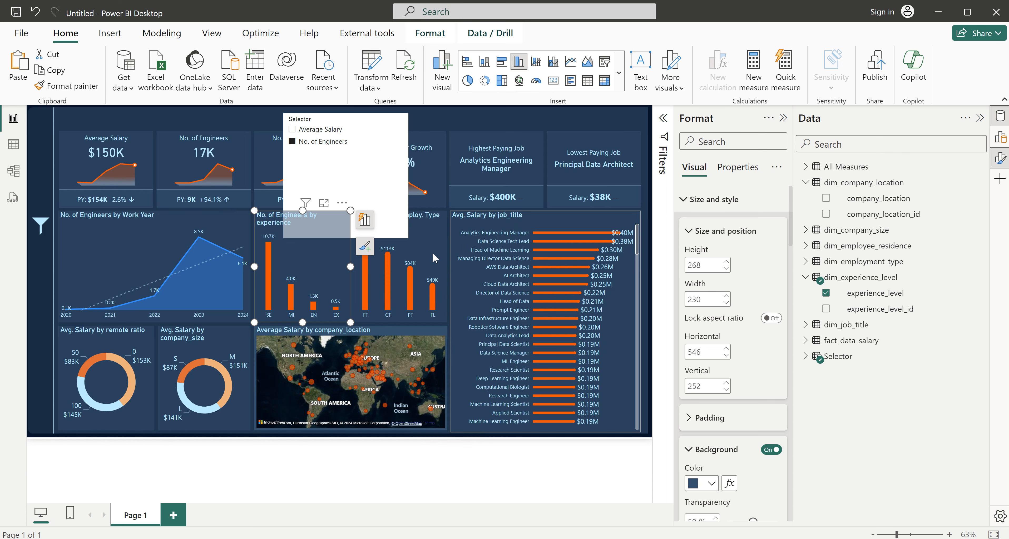
# - Replace Avg. Salary with the Selector parameter on the Y-axis of the Employ. Type column chart
pyautogui.click(433, 221)
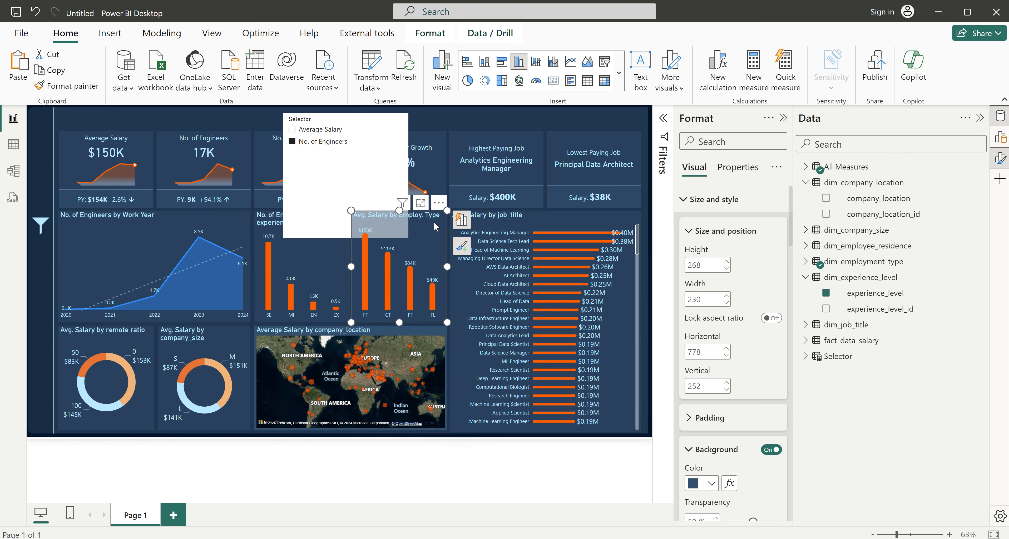
pyautogui.click(462, 223)
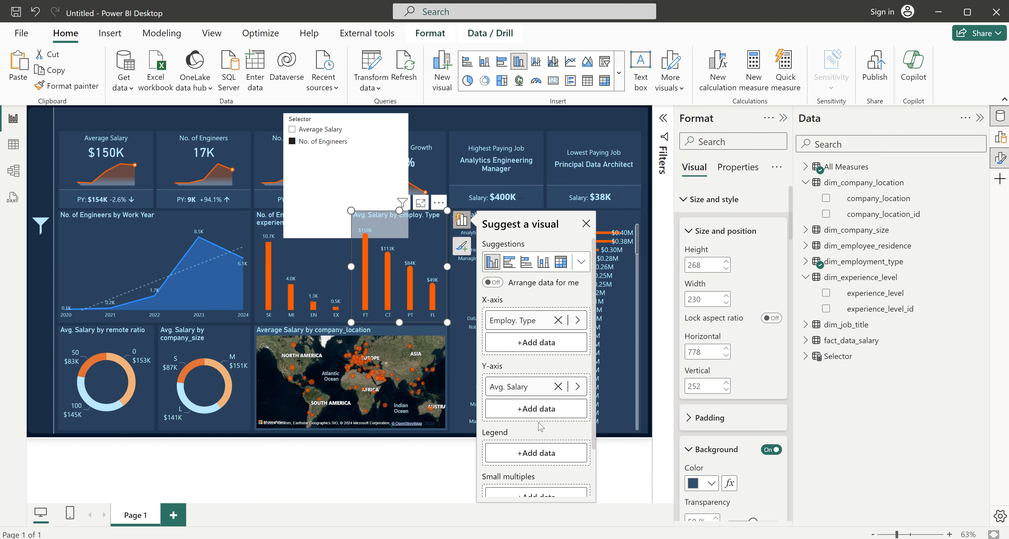
pyautogui.click(578, 387)
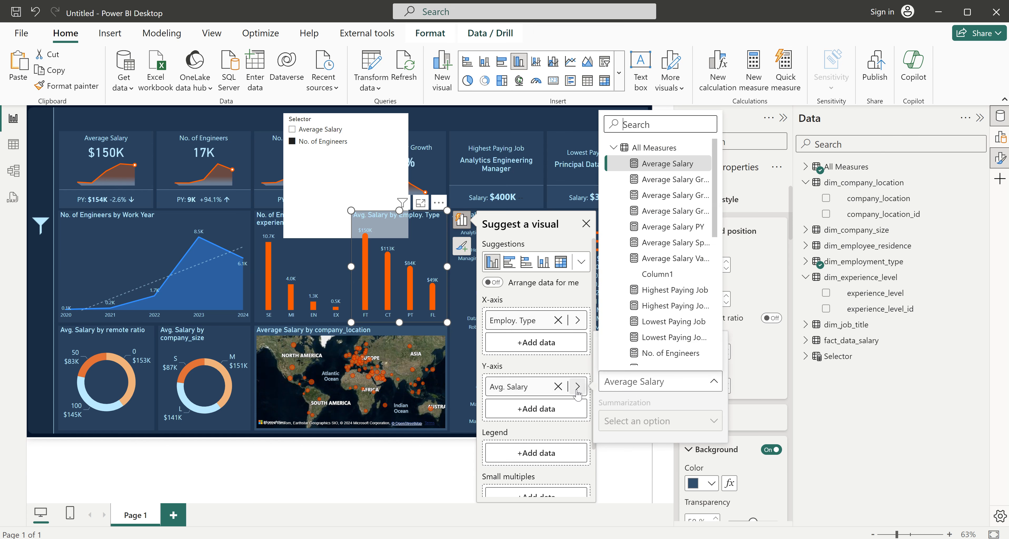
pyautogui.write('sel')
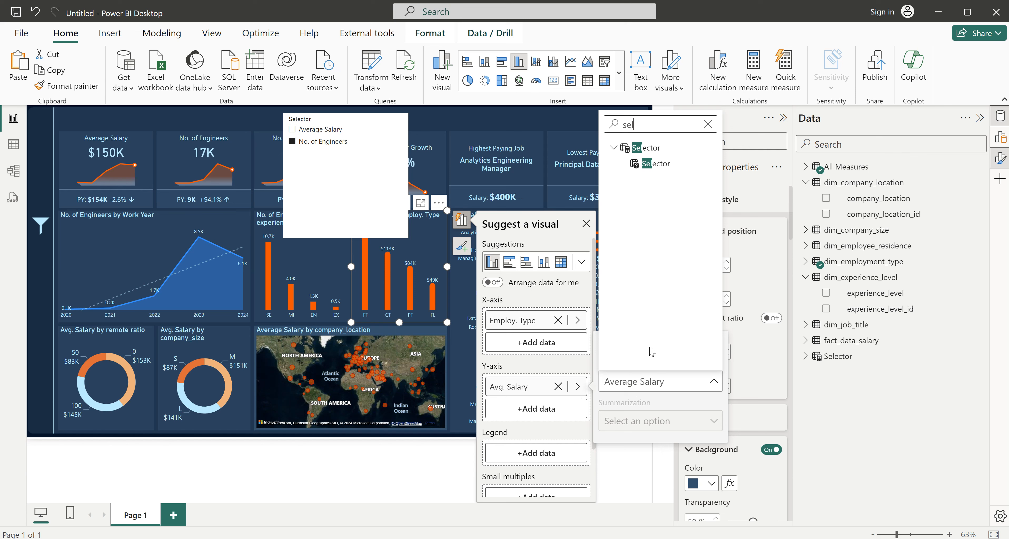
pyautogui.click(655, 164)
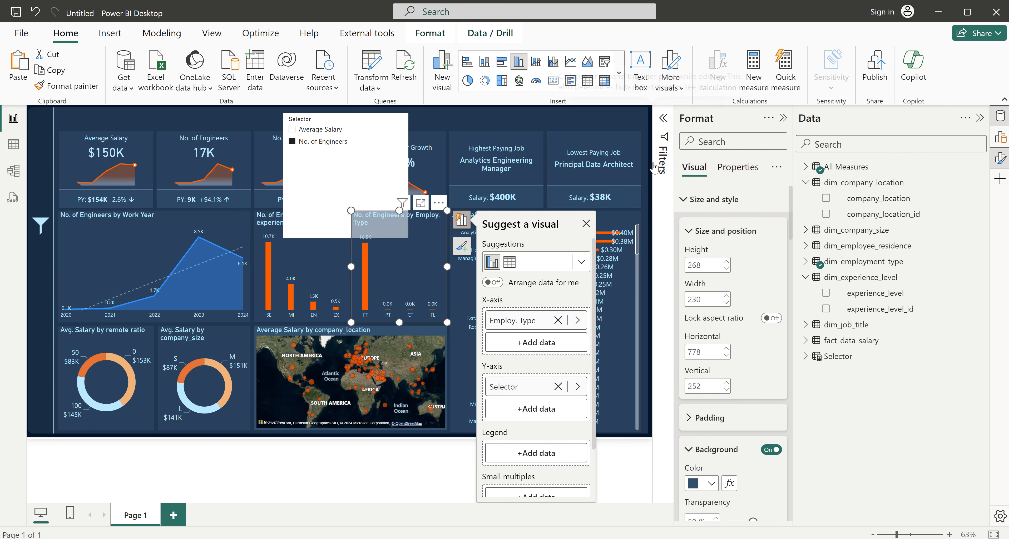
# - Replace Avg. Salary with the Selector parameter on the X-axis of the job_title bar chart
pyautogui.click(608, 226)
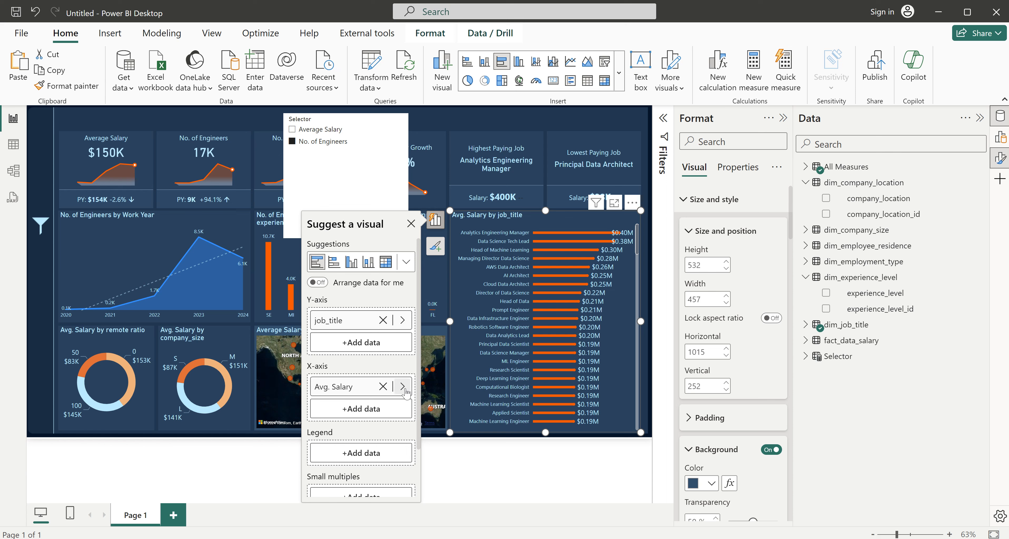
pyautogui.click(402, 386)
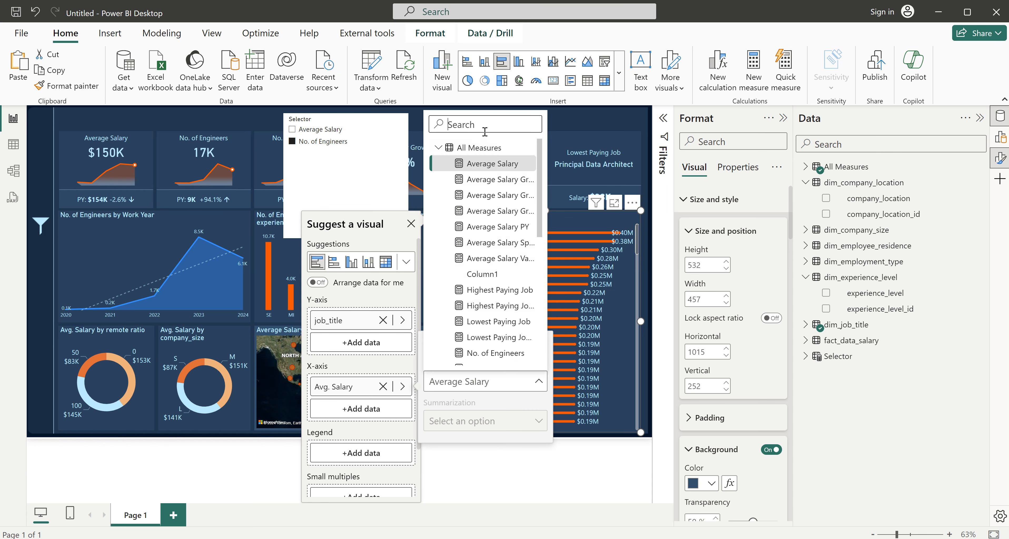
pyautogui.write('sel')
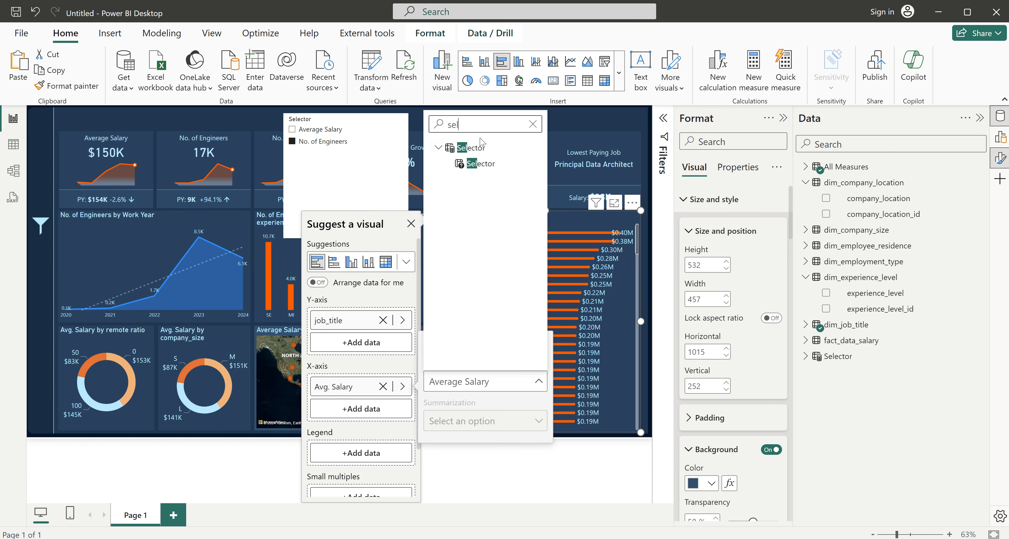
pyautogui.click(476, 164)
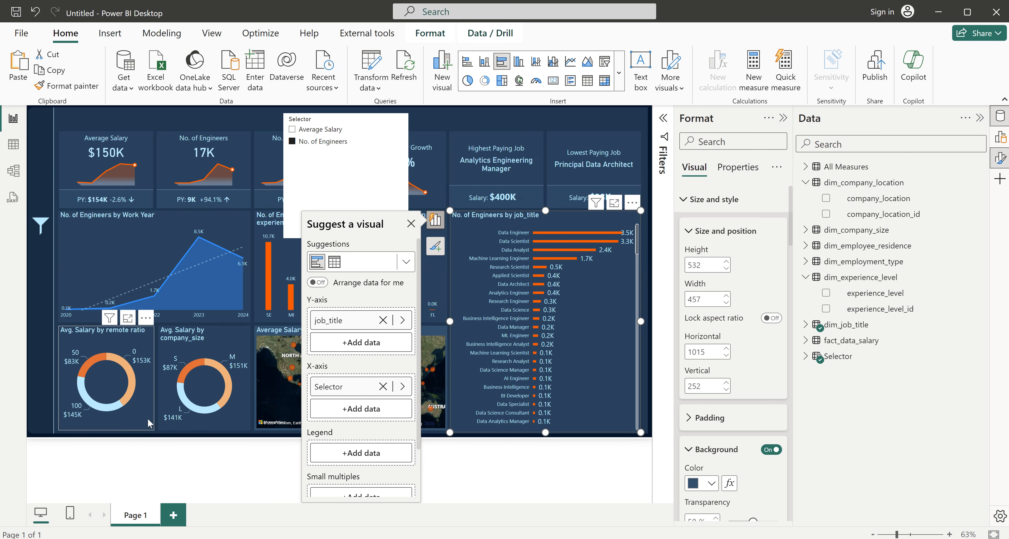
# - Replace Avg. Salary with the Selector parameter as the values of the remote ratio donut chart
pyautogui.click(144, 428)
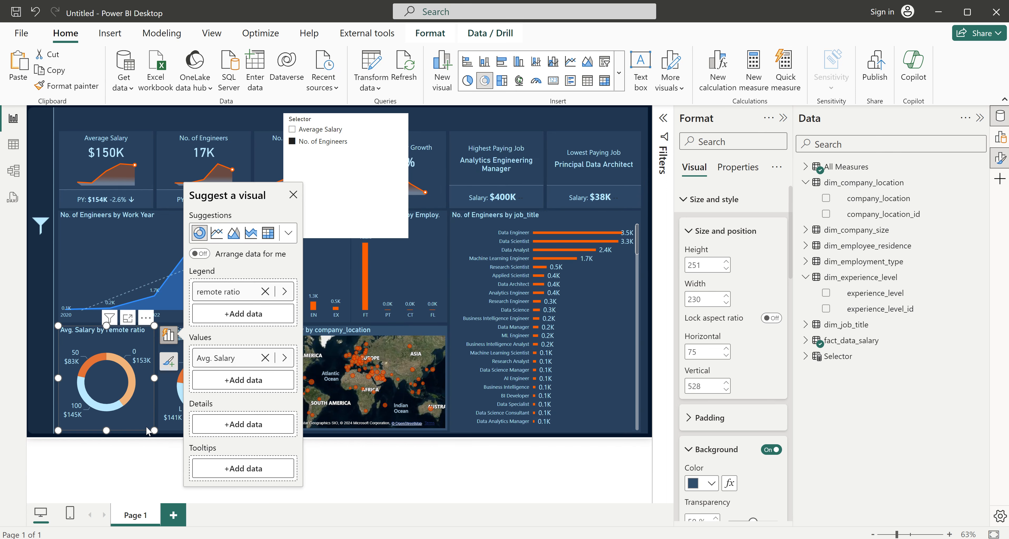
pyautogui.click(286, 359)
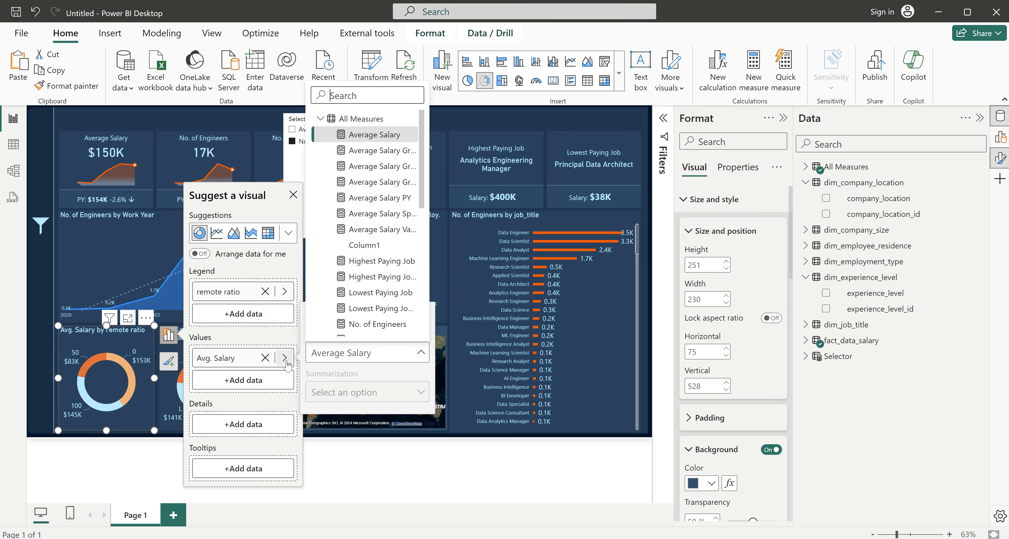
pyautogui.write('sel')
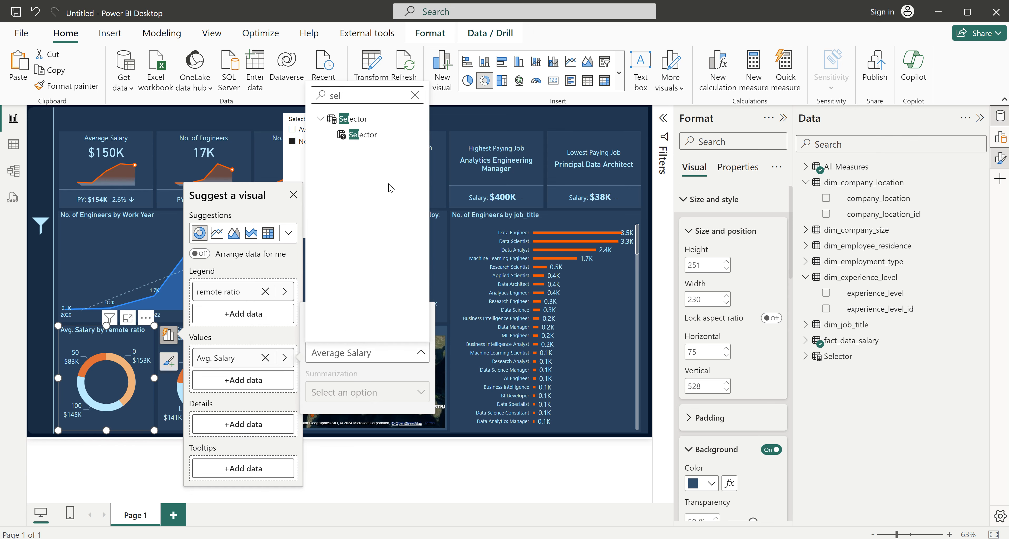
pyautogui.click(365, 135)
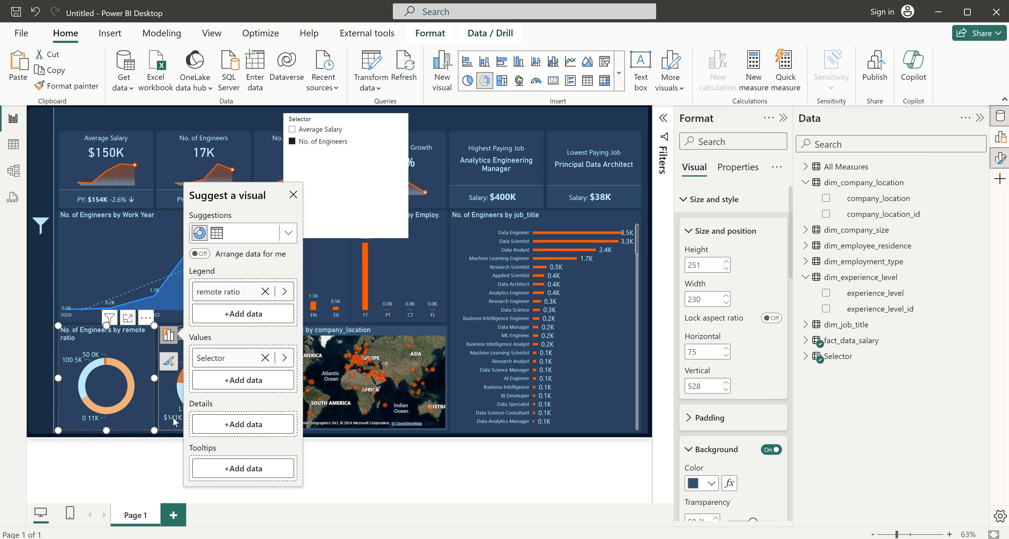
# - Replace Avg. Salary with the Selector parameter as the values of the company_size donut chart
pyautogui.click(167, 398)
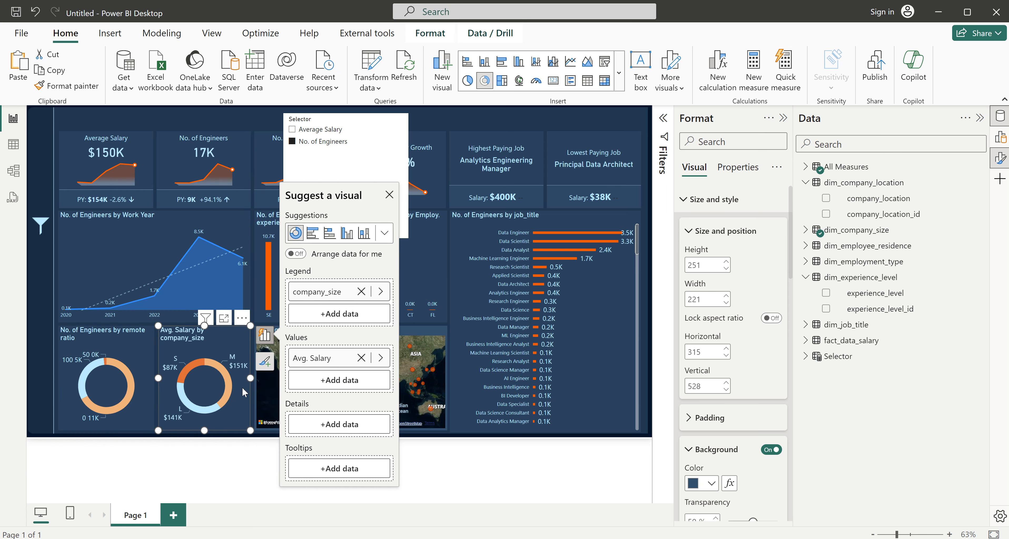
pyautogui.click(379, 357)
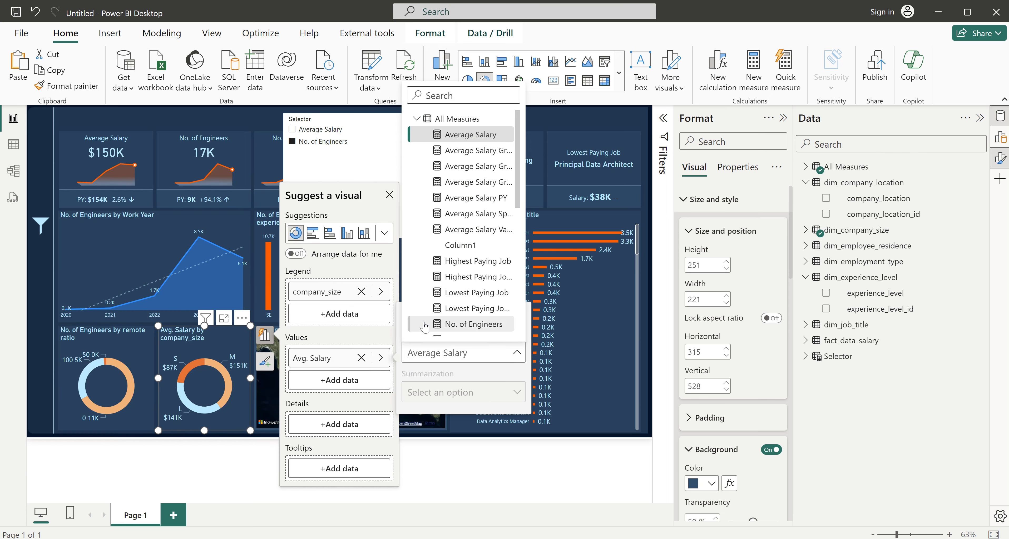
pyautogui.write('sel')
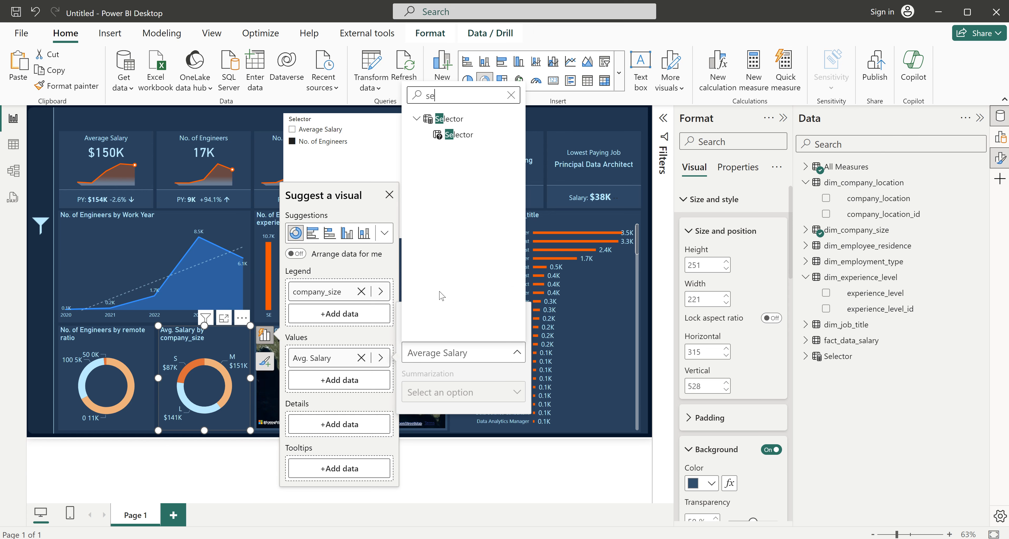
pyautogui.click(459, 134)
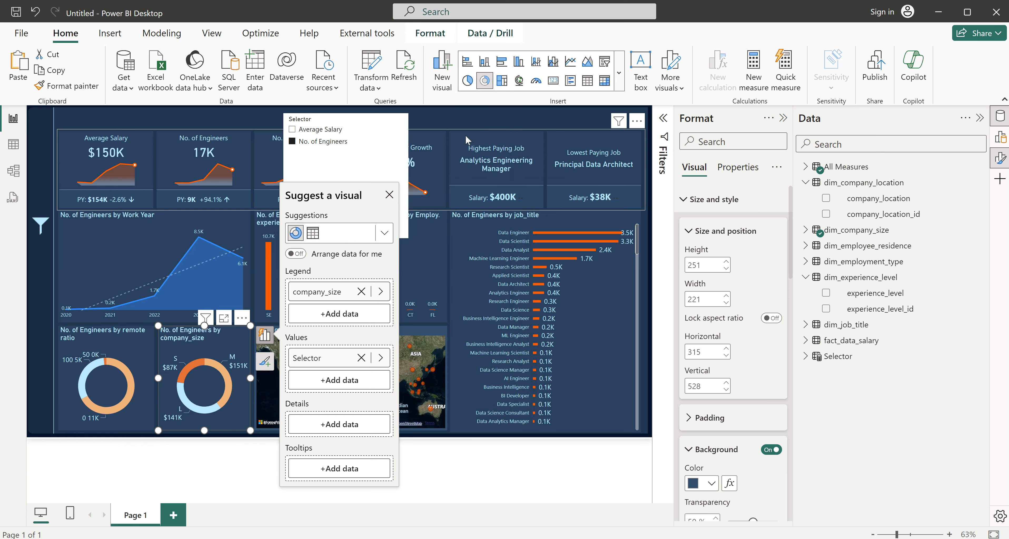
# - Replace Average Salary with the Selector parameter as the bubble size of the company_location map
pyautogui.click(419, 328)
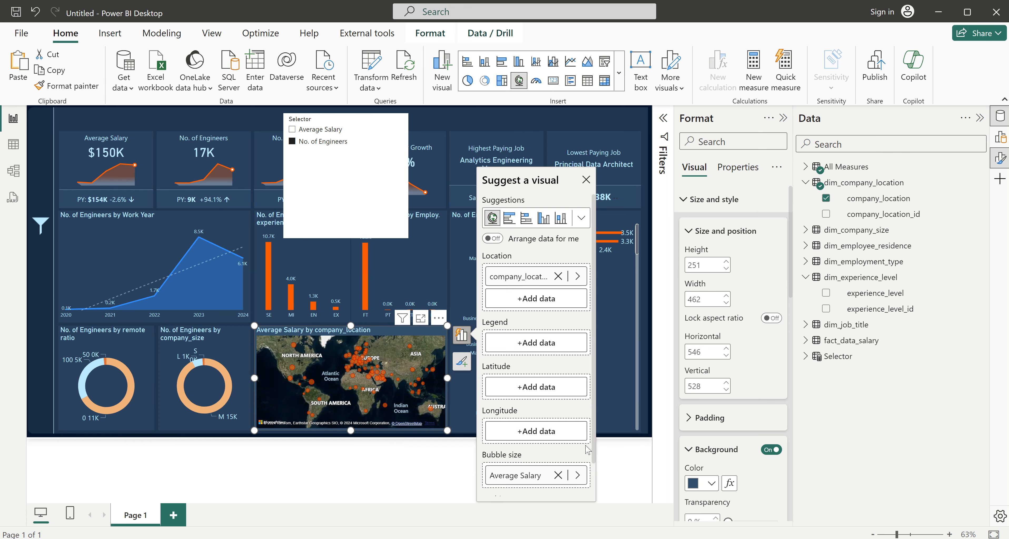
pyautogui.click(577, 476)
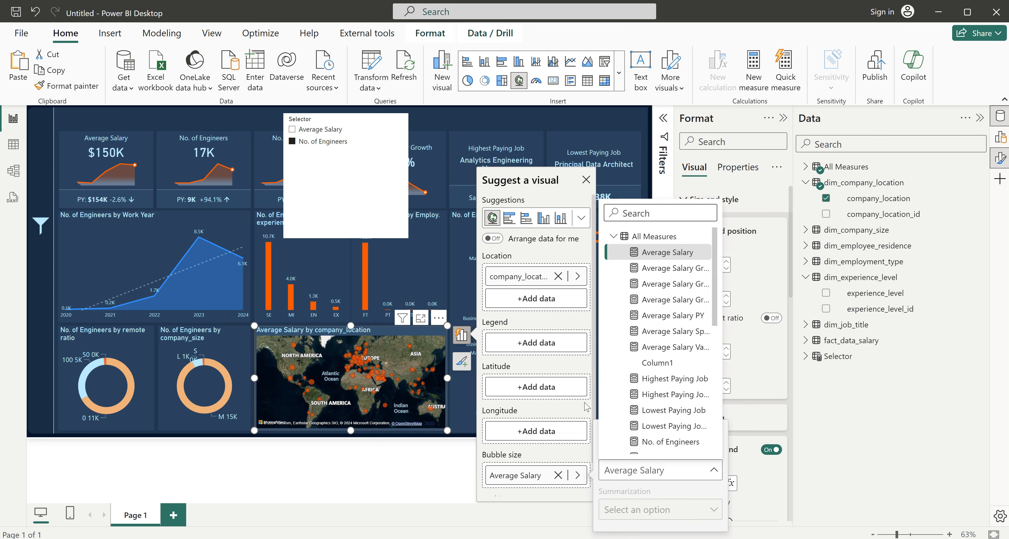
pyautogui.write('sel')
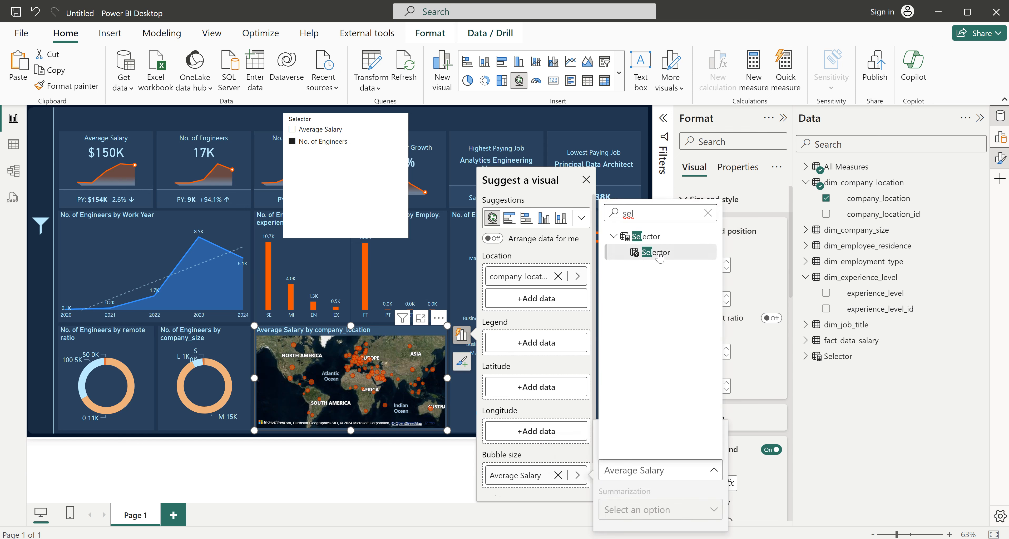
pyautogui.click(653, 259)
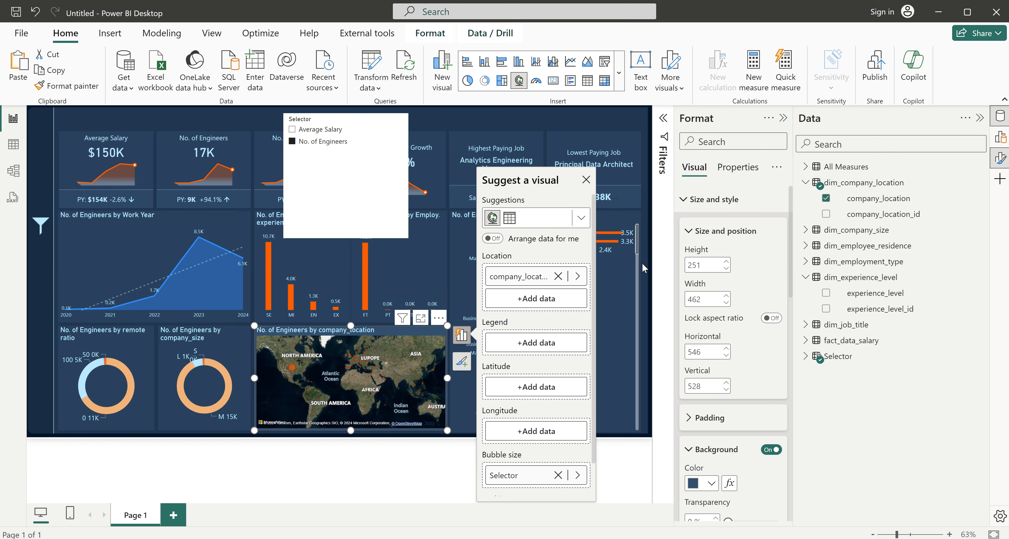
pyautogui.click(463, 222)
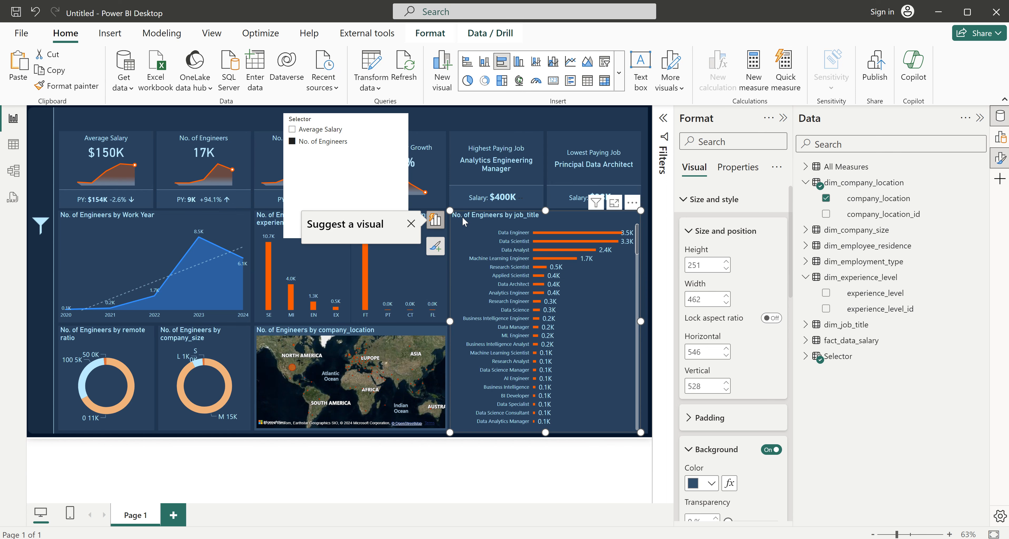
pyautogui.click(523, 119)
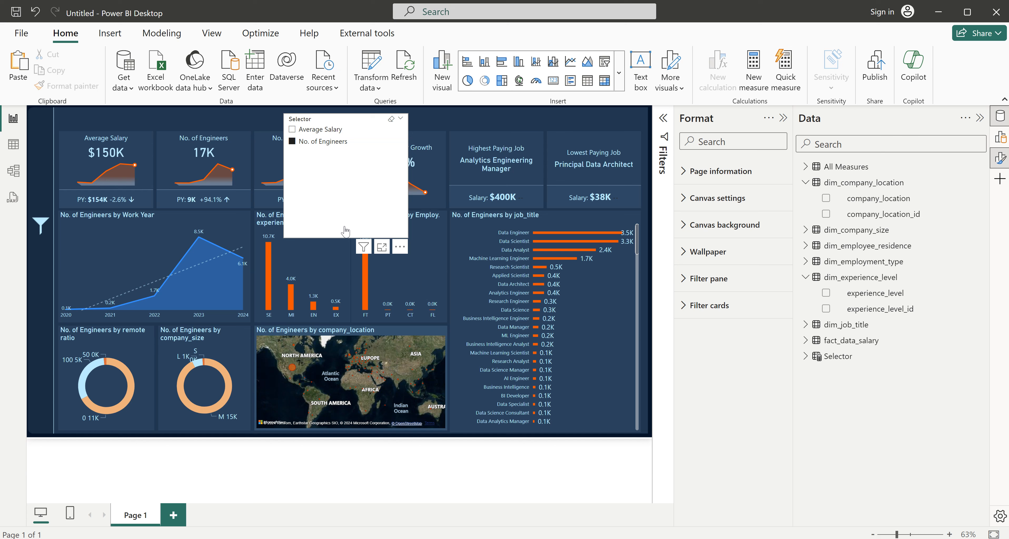
# - Convert the Selector slicer into a button slicer and turn off its title
pyautogui.click(348, 211)
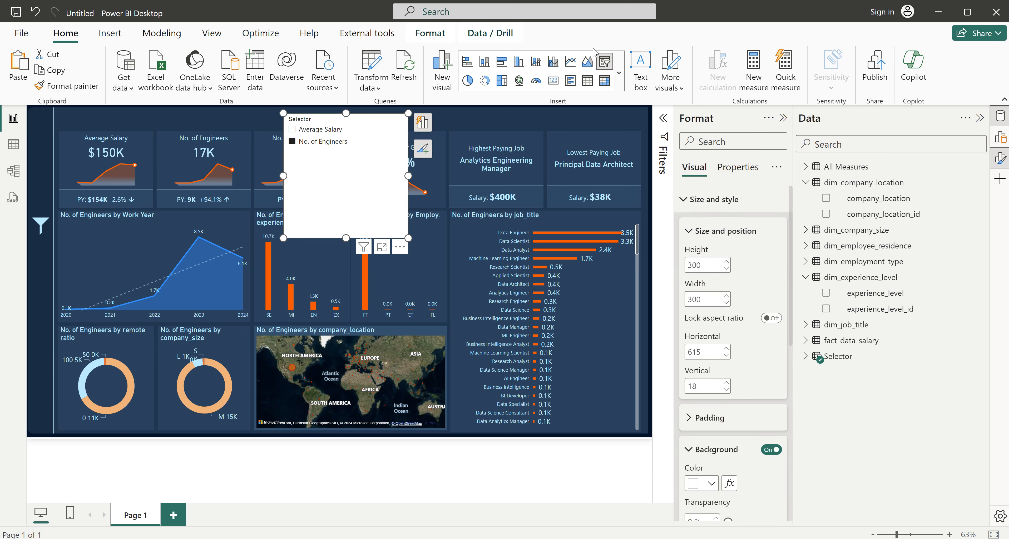
pyautogui.click(620, 80)
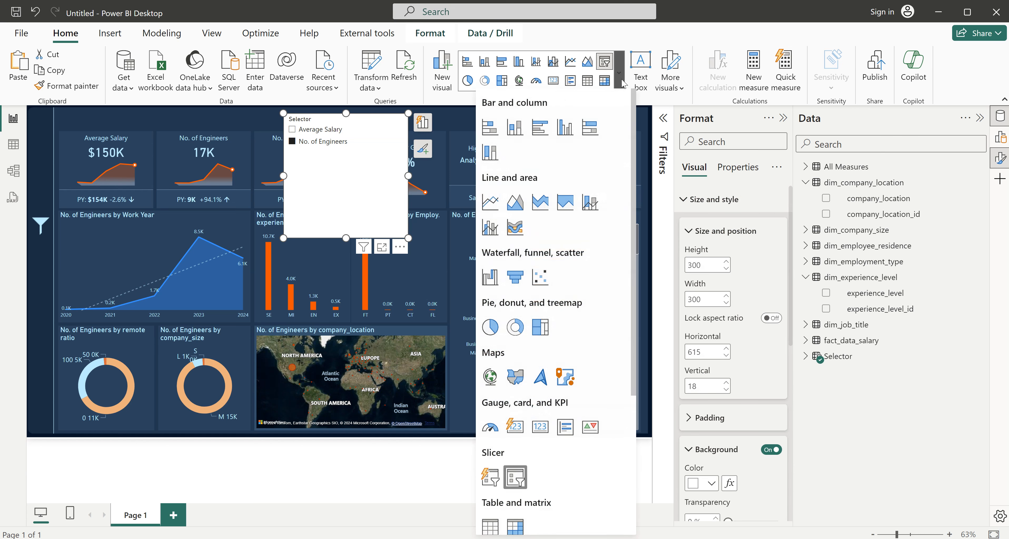
pyautogui.click(492, 485)
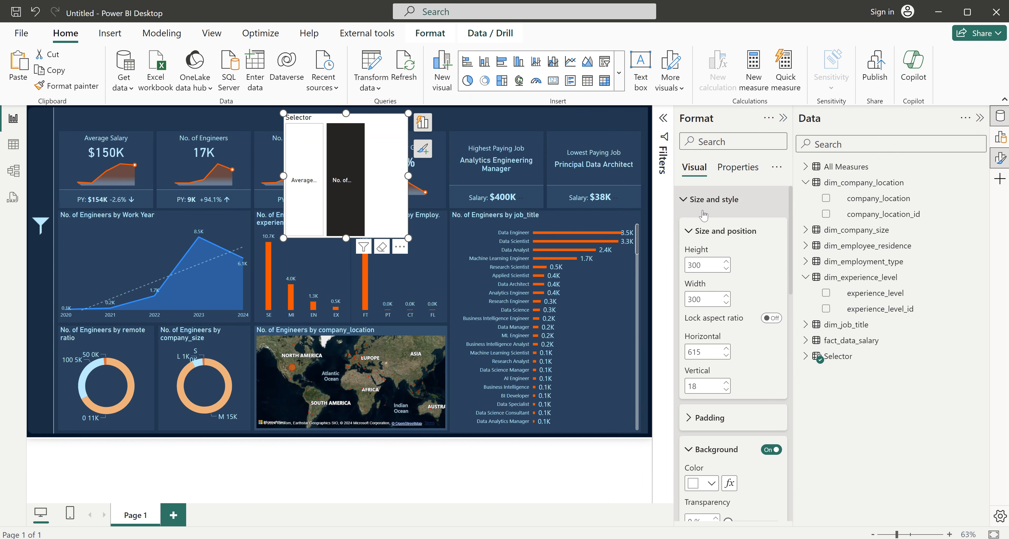
pyautogui.click(709, 203)
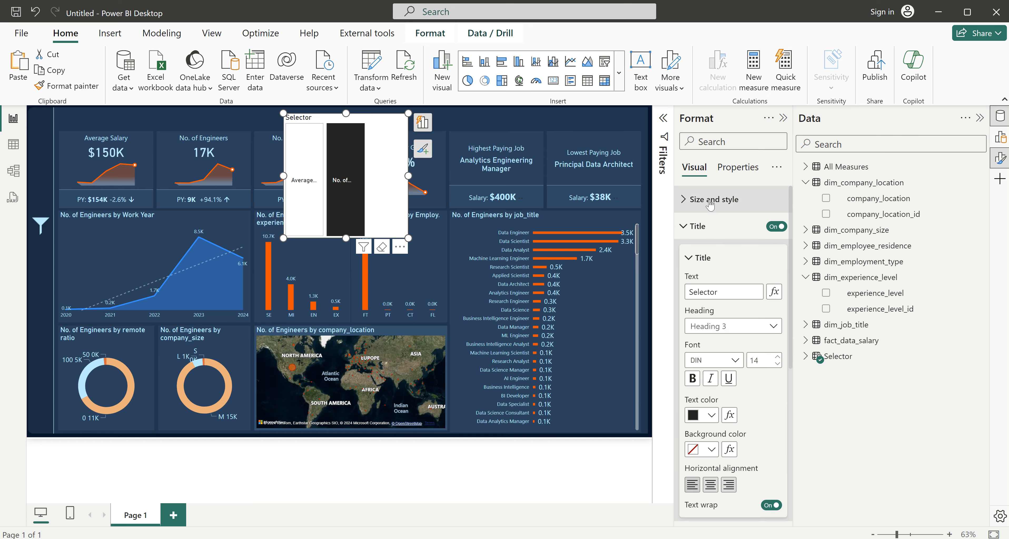
pyautogui.click(774, 229)
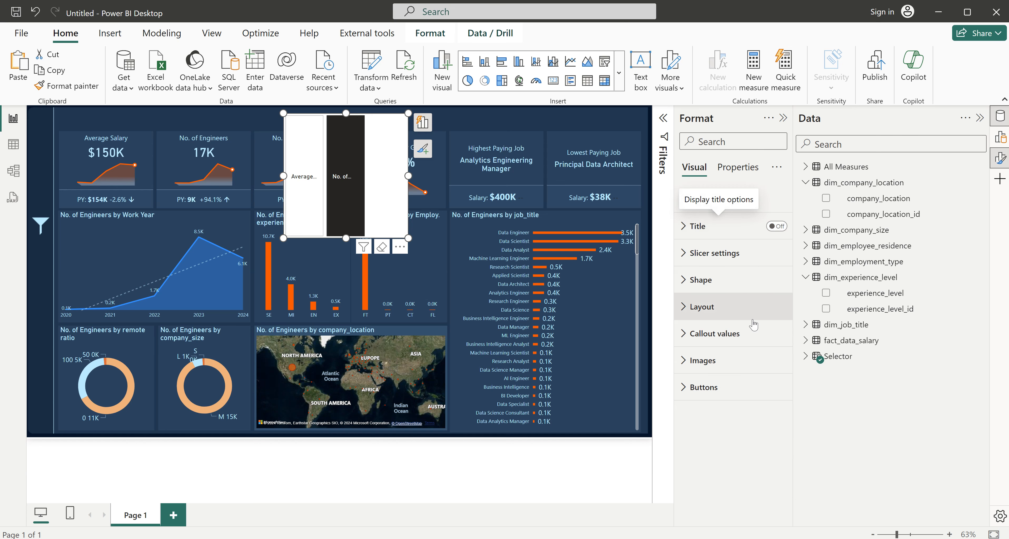
# - Set the button slicer's grid layout to a maximum of 1 row and 2 columns
pyautogui.click(704, 307)
pyautogui.scroll(-2, 743, 431)
pyautogui.scroll(-1, 743, 432)
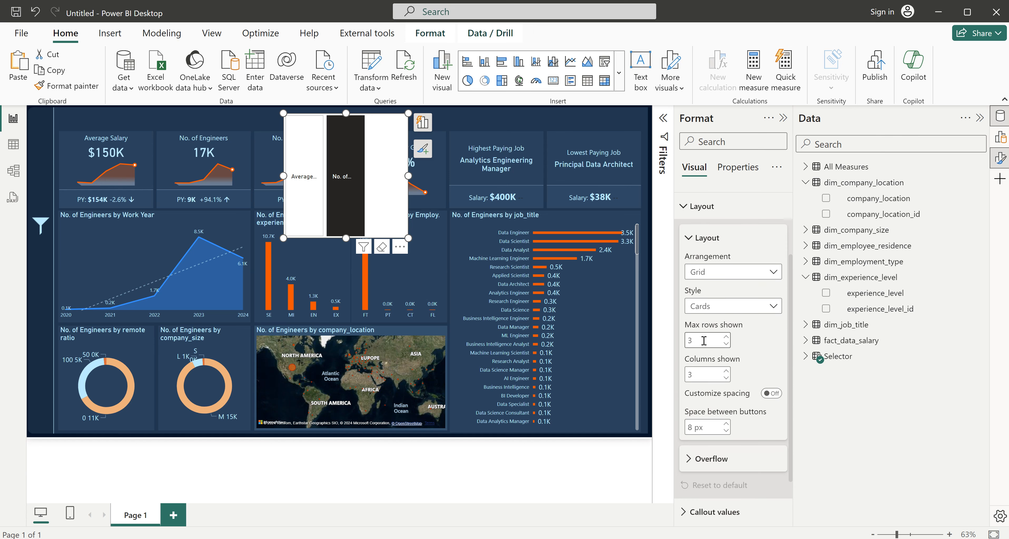
pyautogui.click(703, 341)
pyautogui.click(712, 375)
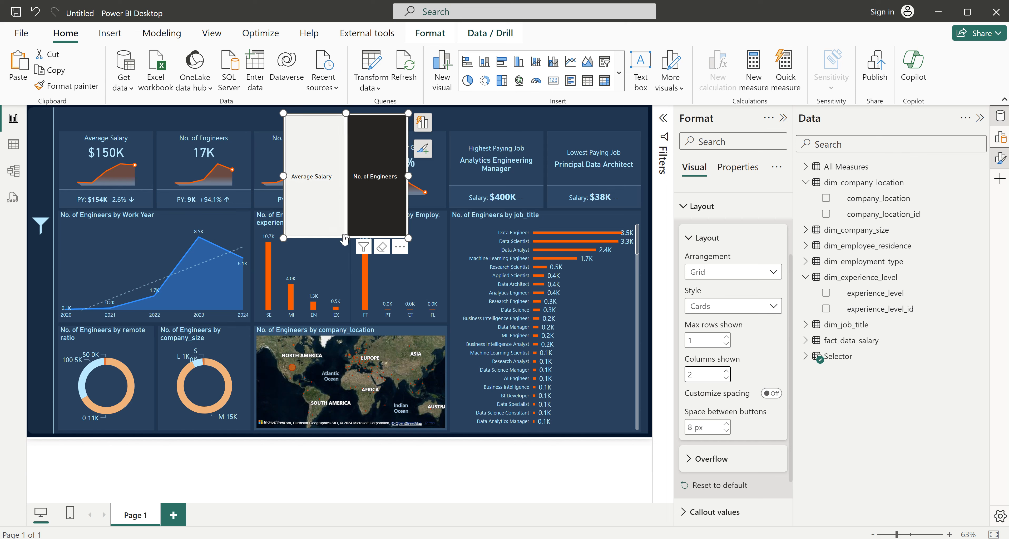
# - With Average Salary selected, reshape the slicer into a wide, low strip aligned above the Highest and Lowest Paying Job cards
pyautogui.click(343, 235)
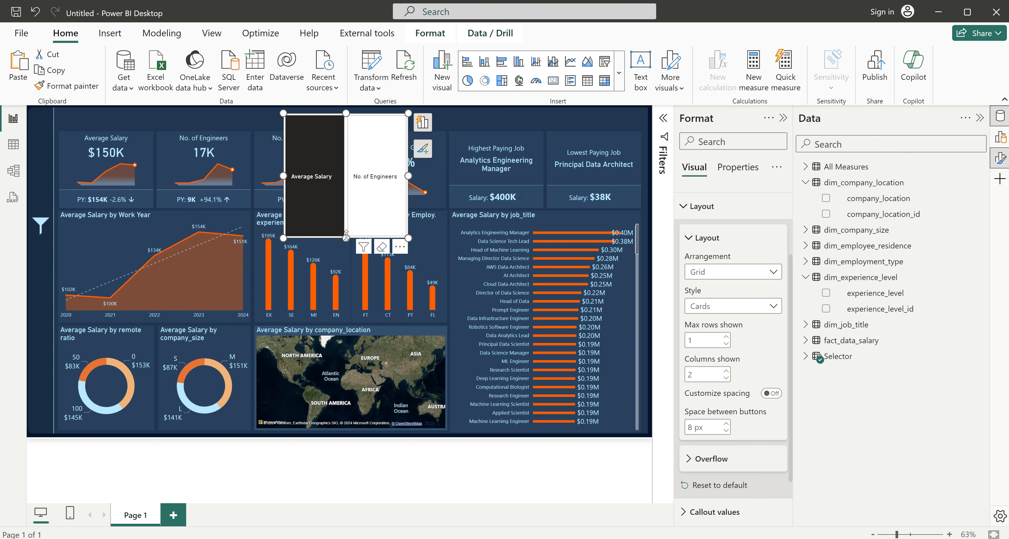
pyautogui.moveTo(352, 238); pyautogui.dragTo(354, 139)
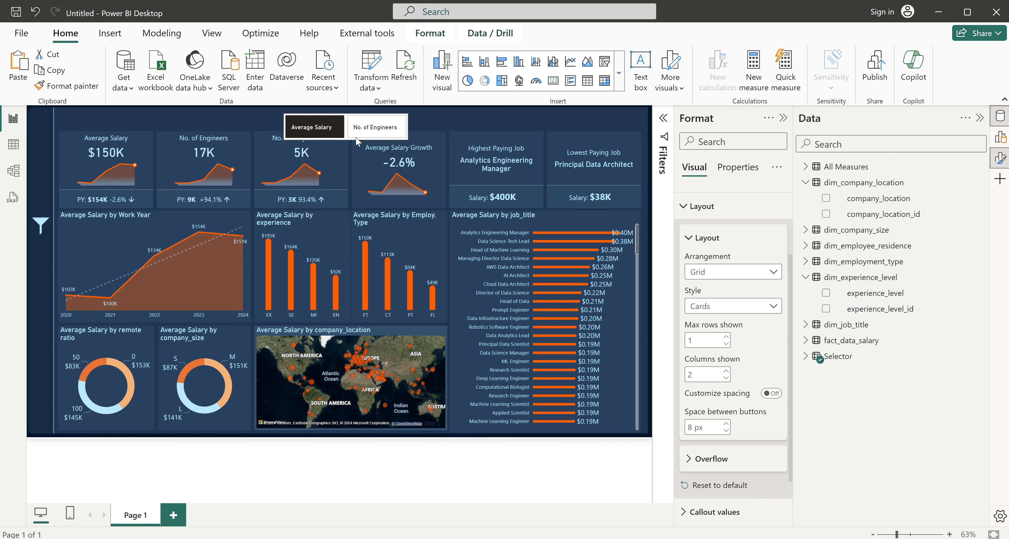
pyautogui.moveTo(404, 129); pyautogui.dragTo(452, 124)
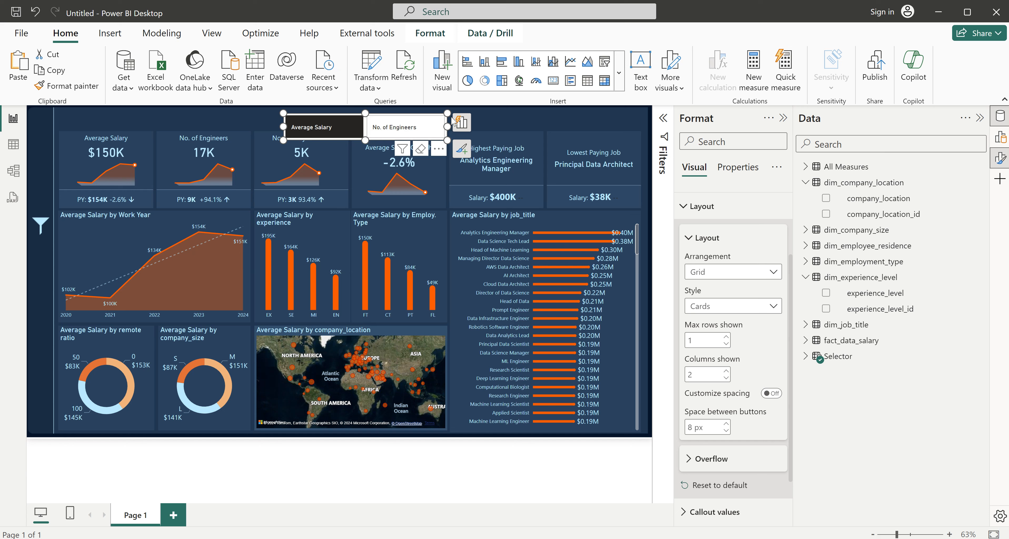
pyautogui.moveTo(437, 138); pyautogui.dragTo(630, 129)
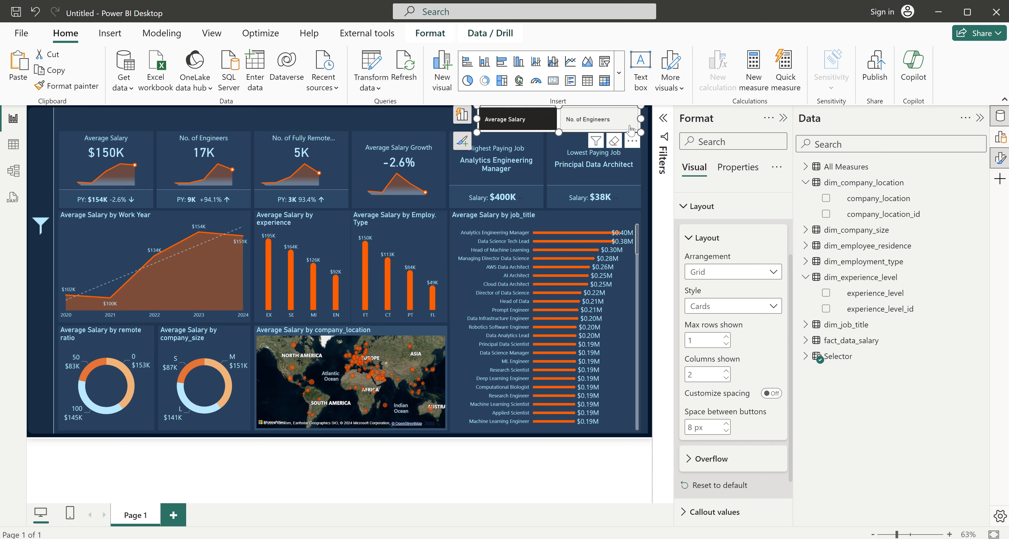
pyautogui.moveTo(559, 127); pyautogui.dragTo(558, 126)
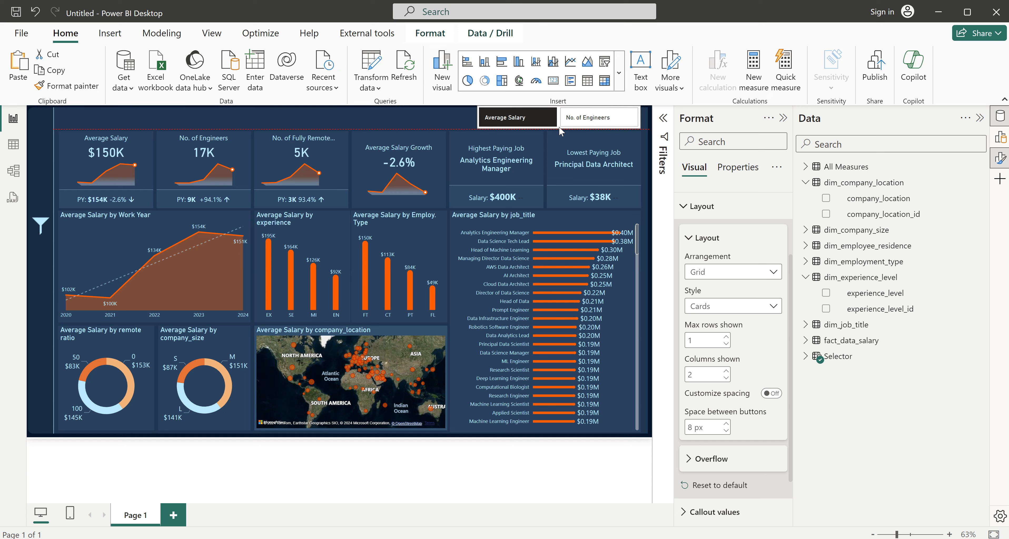
# - Widen the button slicer to about 457 so its left edge aligns with the Highest Paying Job card
pyautogui.moveTo(476, 117); pyautogui.dragTo(450, 116)
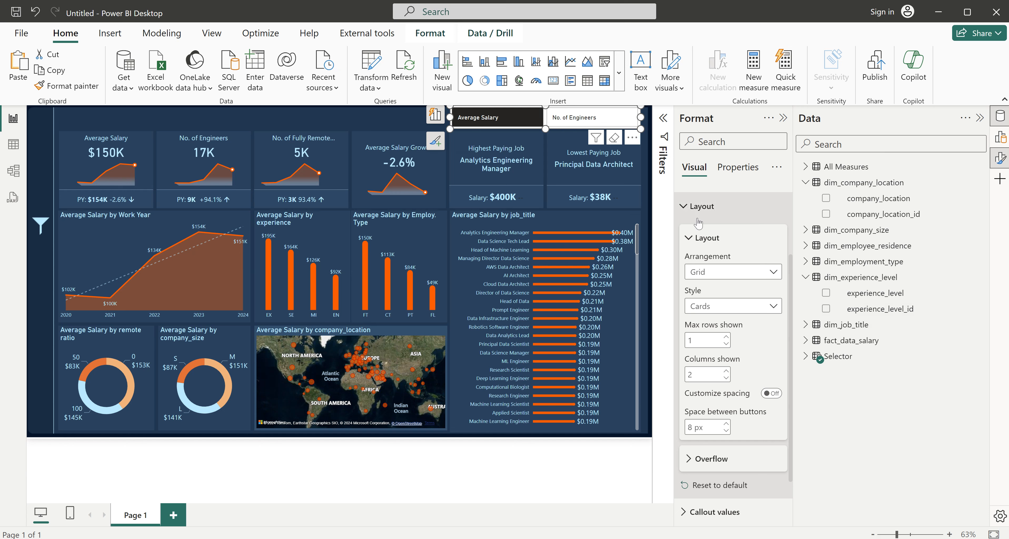
pyautogui.click(701, 208)
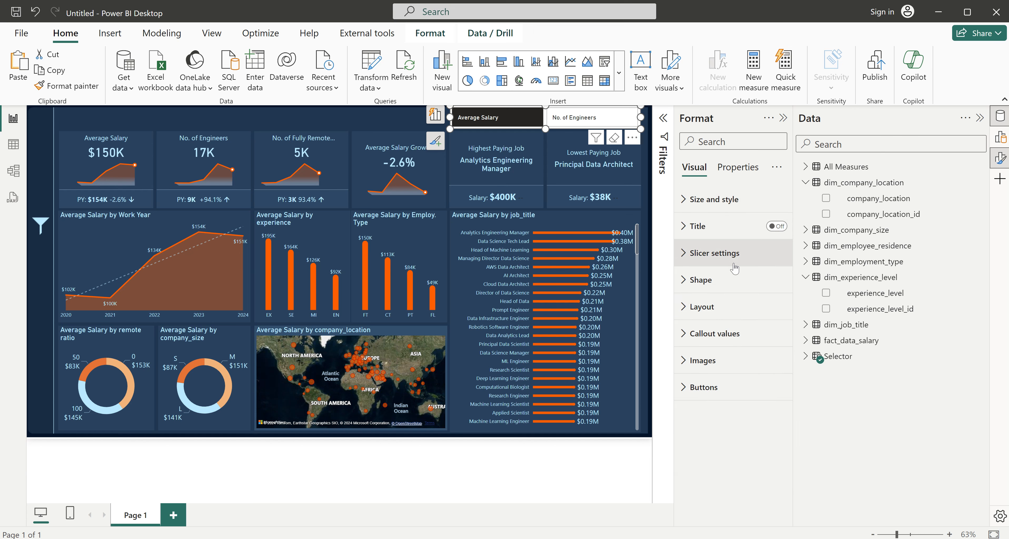
pyautogui.click(706, 204)
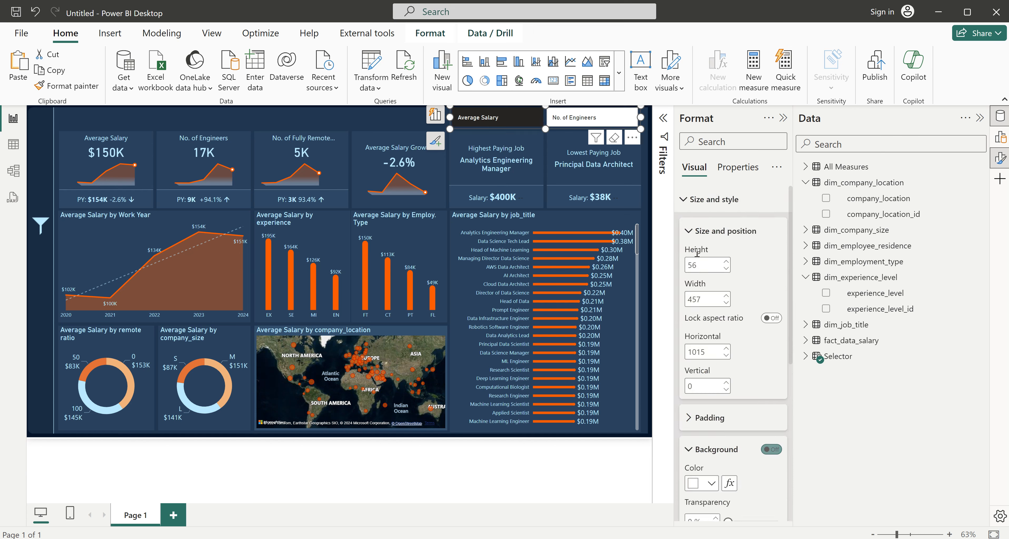
pyautogui.click(703, 202)
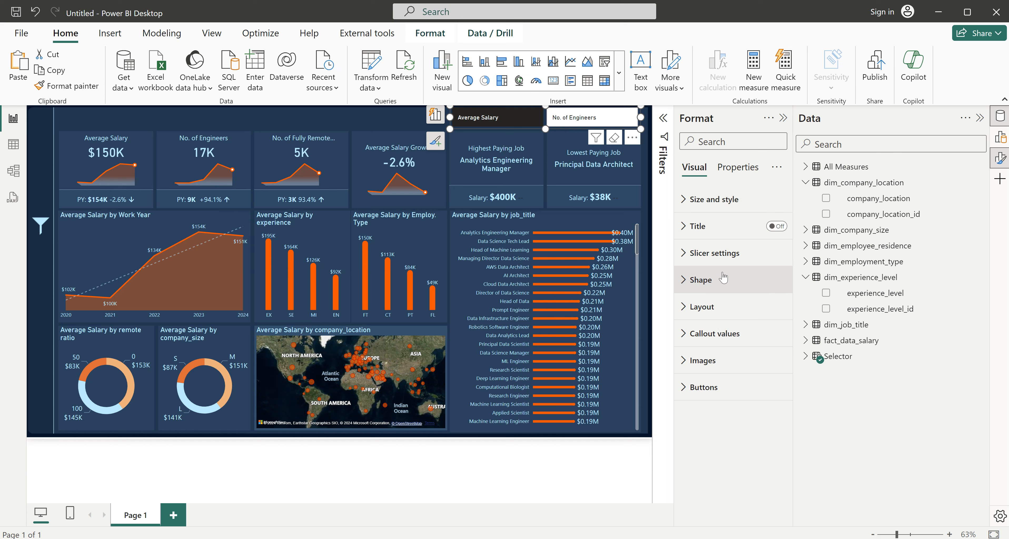
# - Center the callout values horizontally in the slicer's Average Salary and No. of Engineers buttons
pyautogui.click(713, 337)
pyautogui.scroll(-3, 712, 364)
pyautogui.click(713, 450)
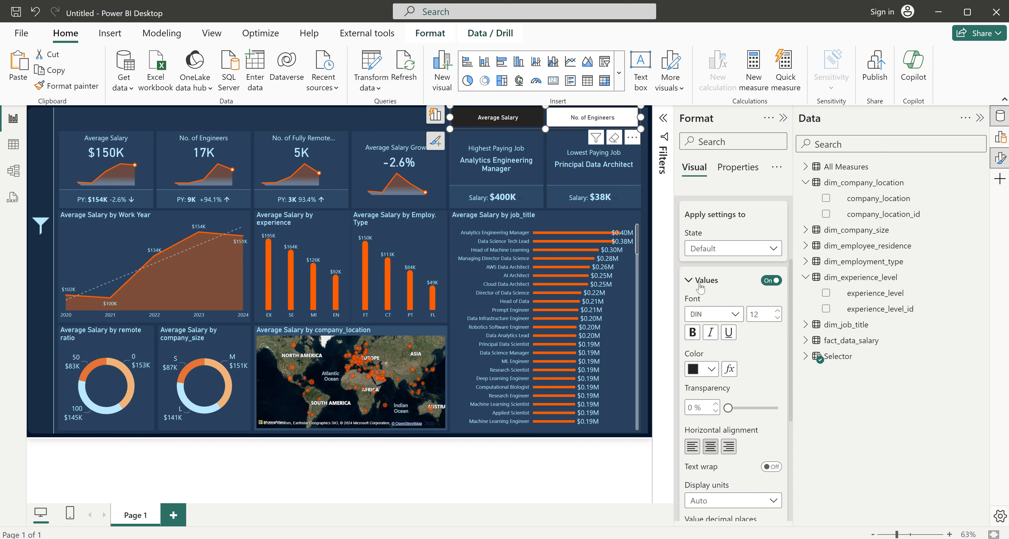
pyautogui.click(395, 126)
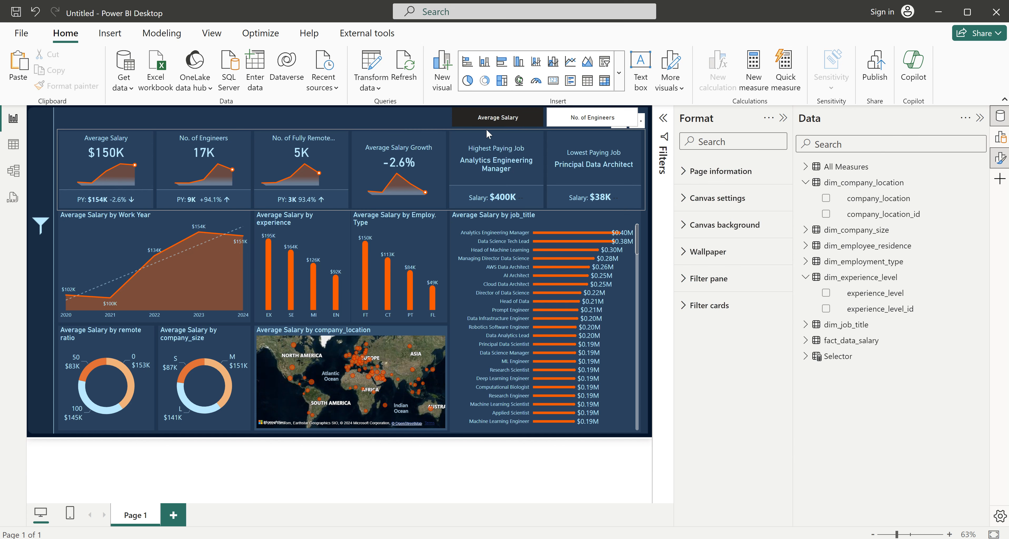
# - Turn on the accent bar for the slicer buttons' Default state and color it the recently used orange
pyautogui.click(543, 126)
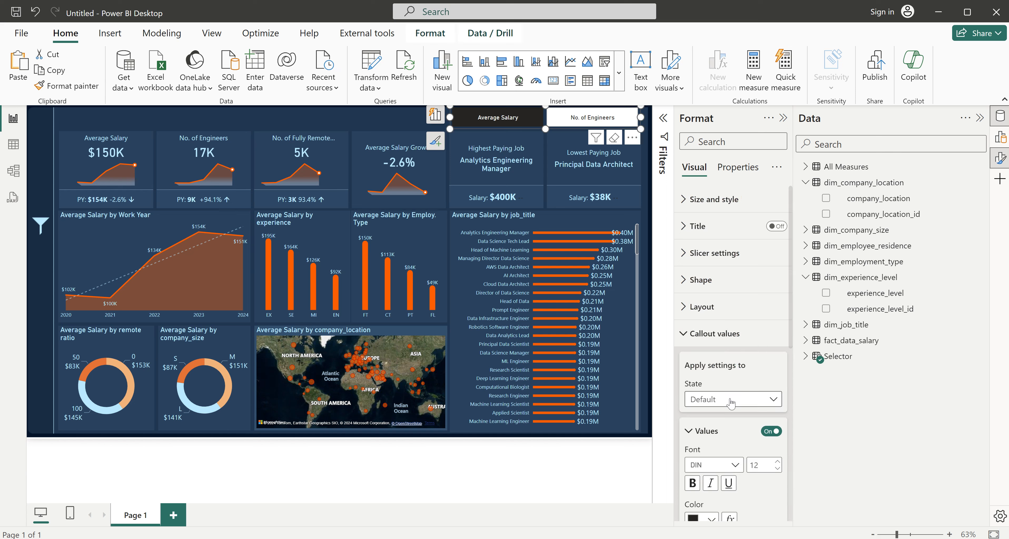
pyautogui.scroll(-5, 730, 403)
pyautogui.scroll(-5, 730, 403)
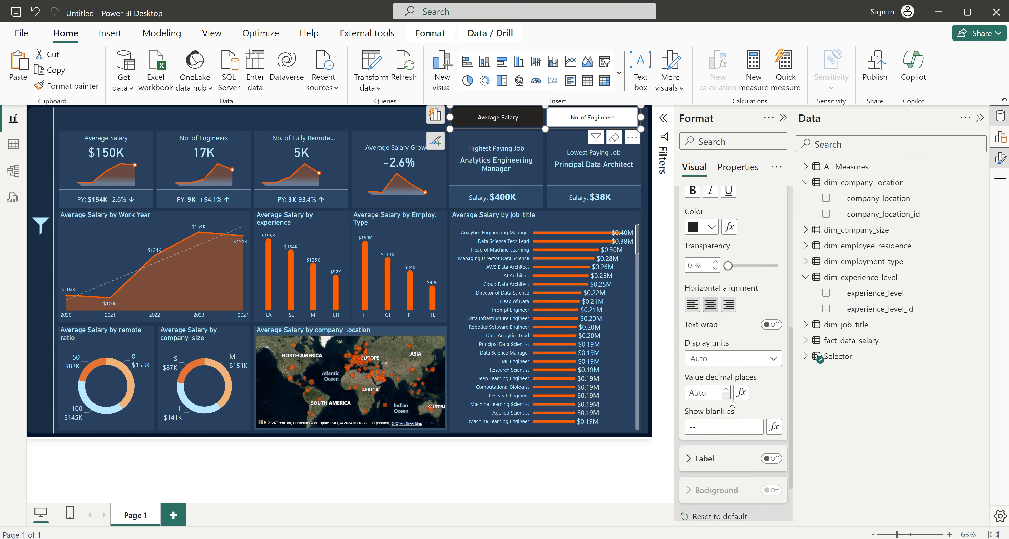
pyautogui.scroll(10, 711, 356)
pyautogui.click(713, 331)
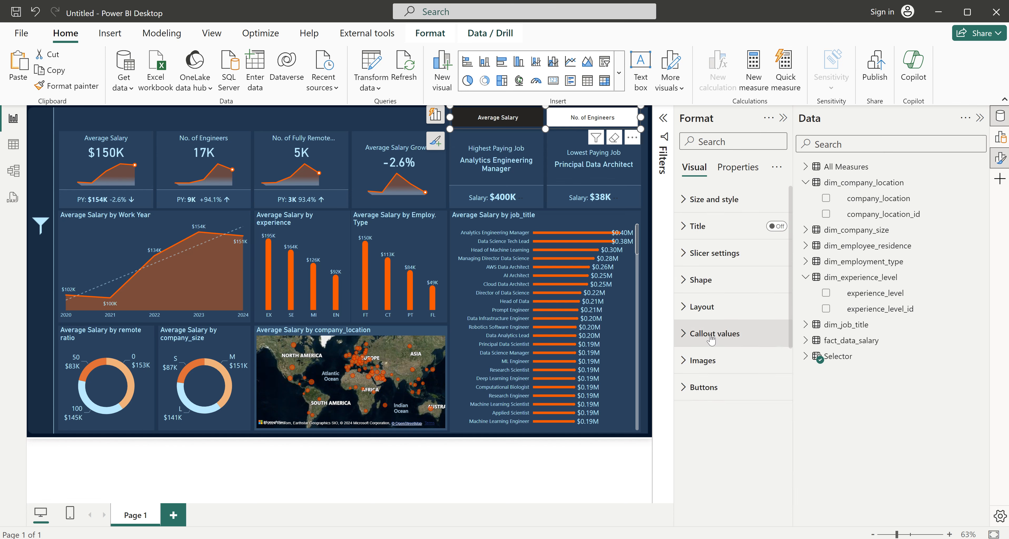
pyautogui.click(703, 387)
pyautogui.scroll(-5, 728, 454)
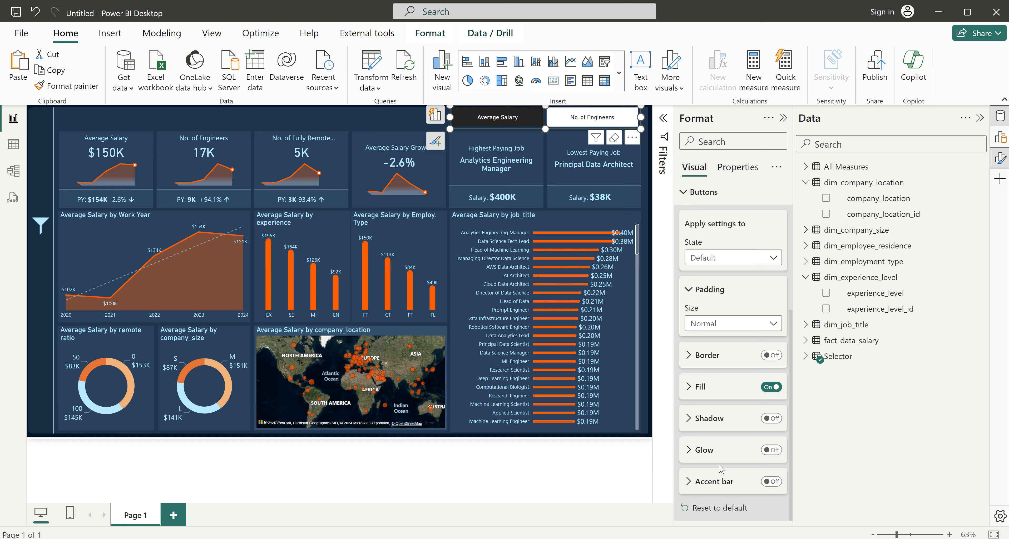
pyautogui.click(773, 482)
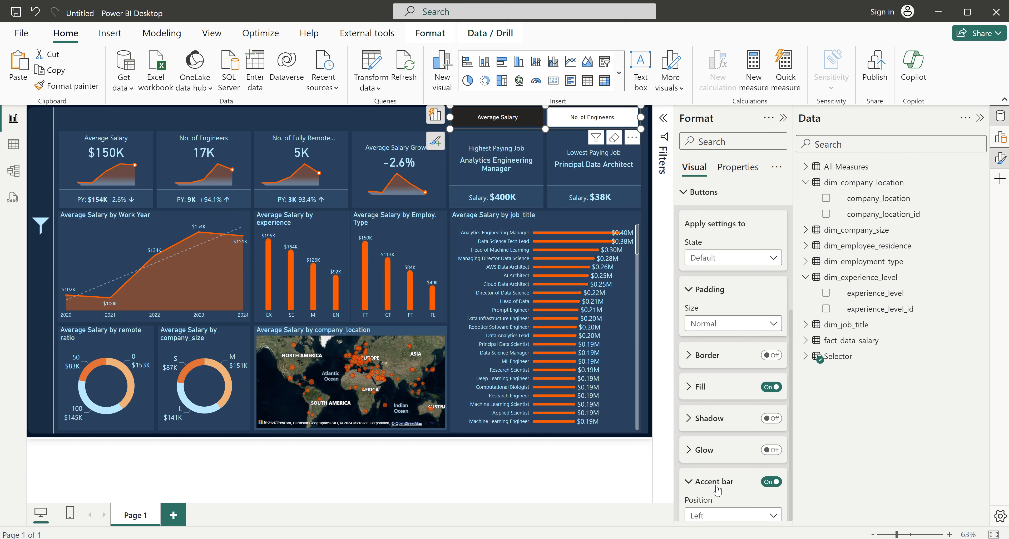
pyautogui.scroll(-4, 709, 454)
pyautogui.click(705, 404)
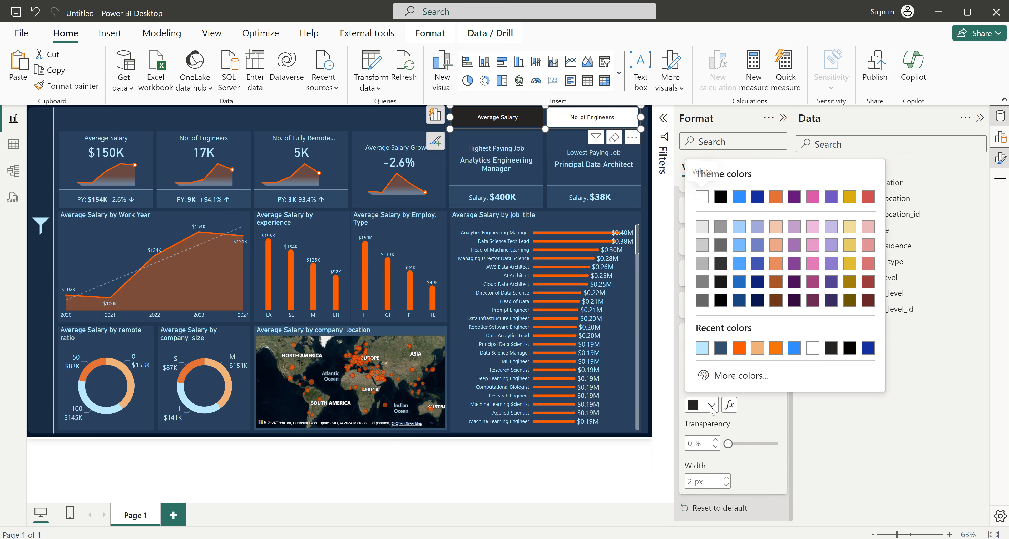
pyautogui.click(736, 353)
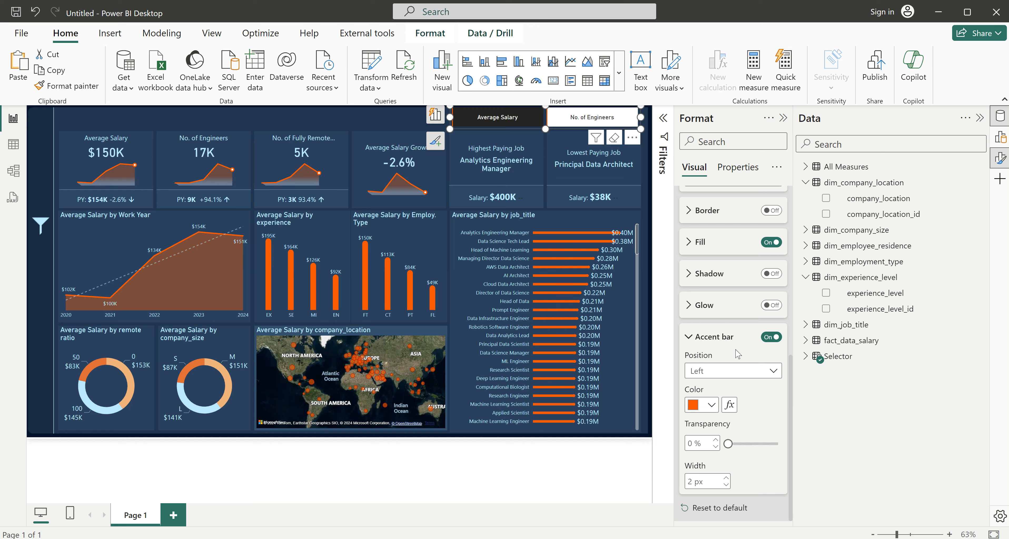
# - Set the Default-state accent bar's position to Bottom and its width to 1 px
pyautogui.click(735, 372)
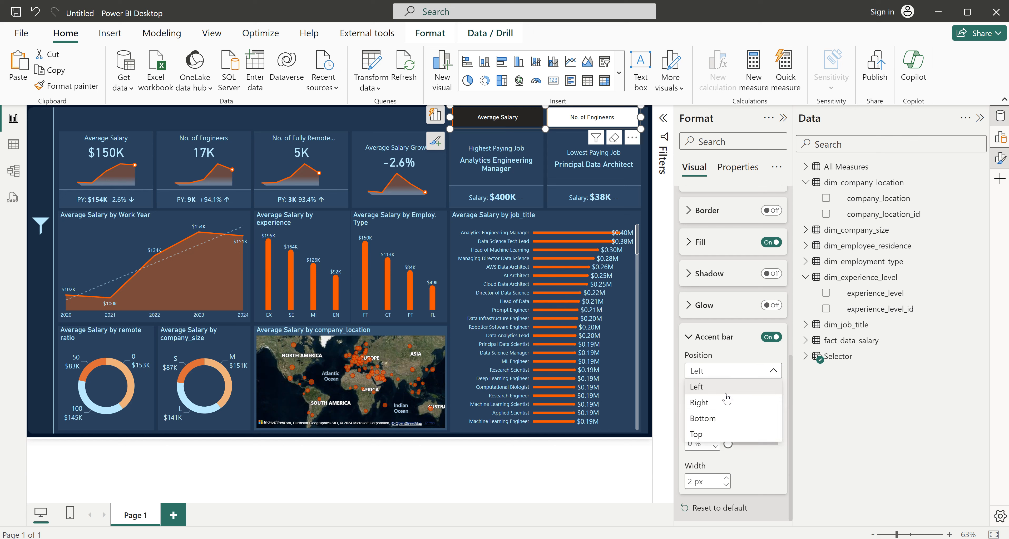
pyautogui.click(721, 420)
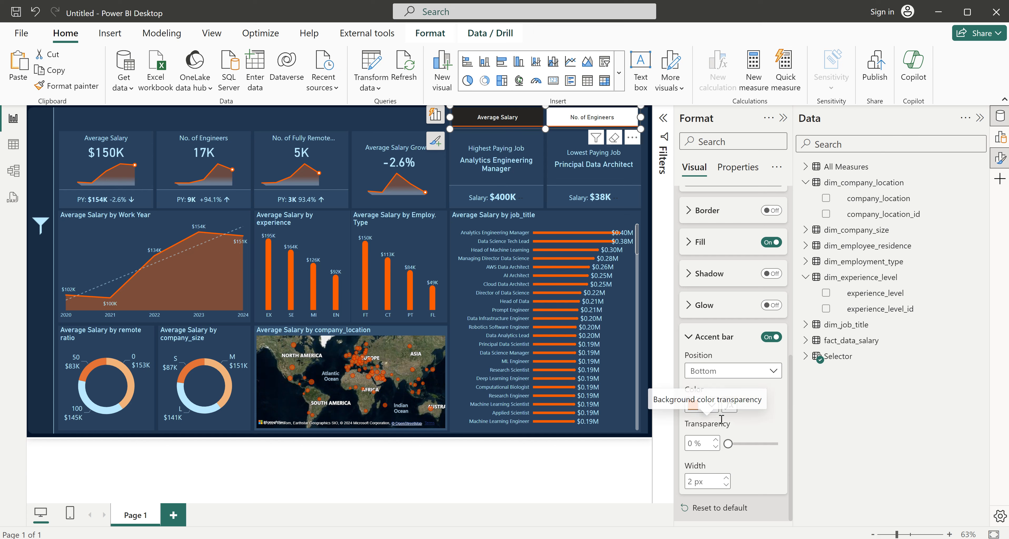
pyautogui.click(726, 486)
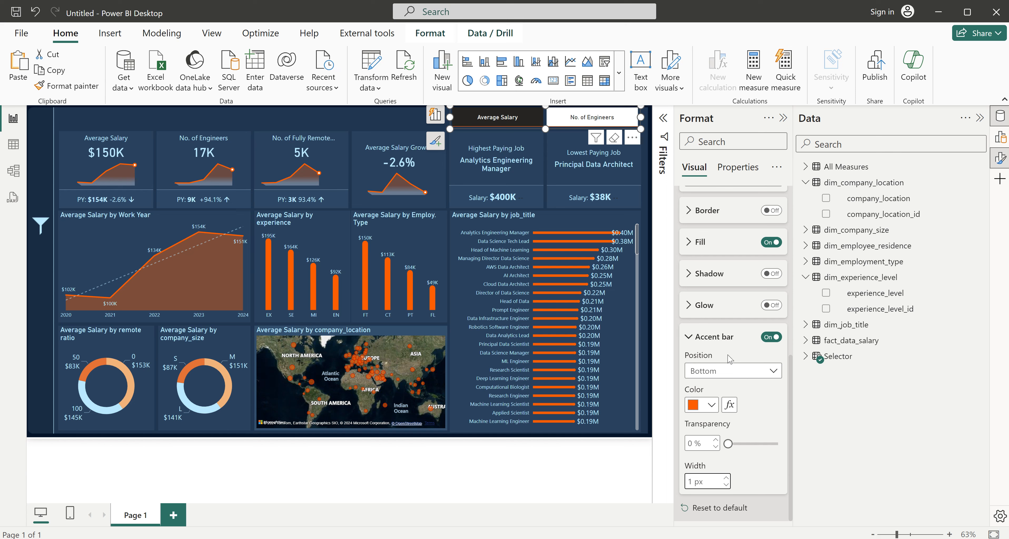
pyautogui.scroll(3, 729, 359)
pyautogui.scroll(1, 728, 358)
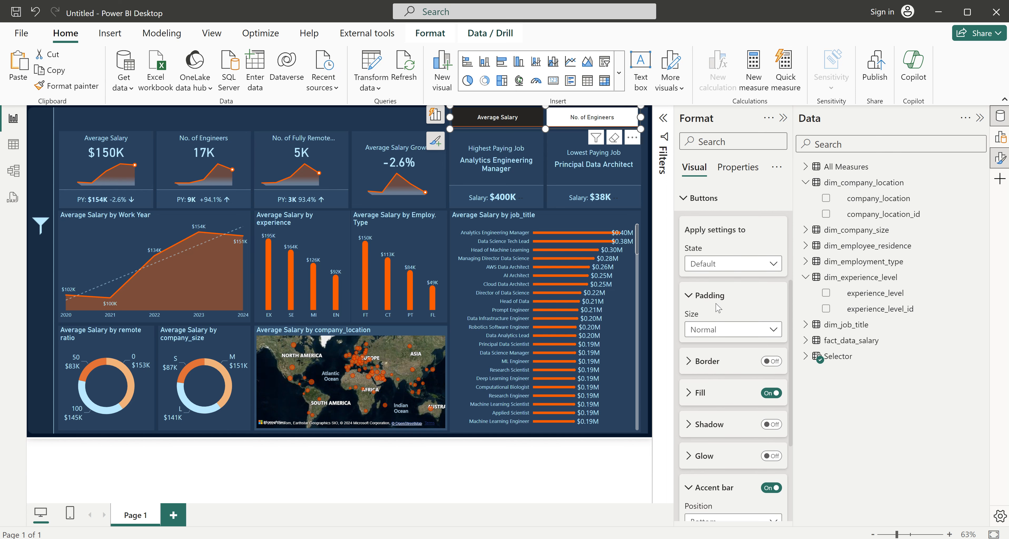
# - Increase the accent bar width for the slicer buttons' Selected state
pyautogui.click(713, 265)
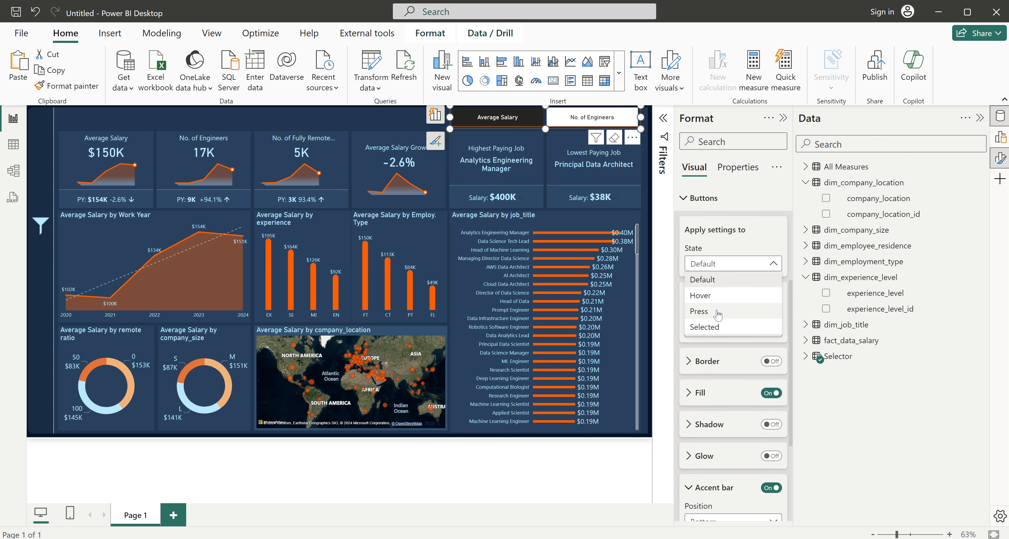
pyautogui.click(715, 328)
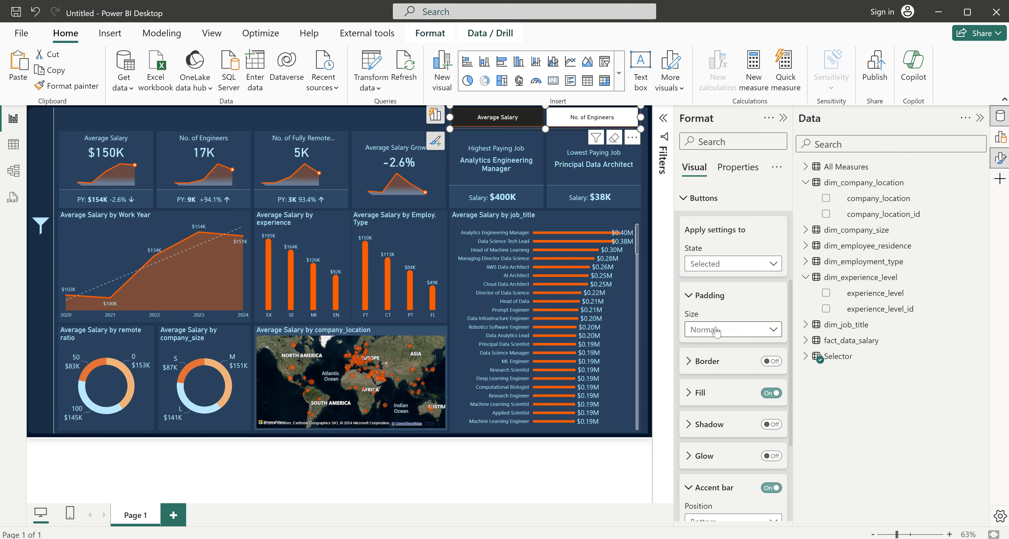
pyautogui.scroll(-4, 732, 446)
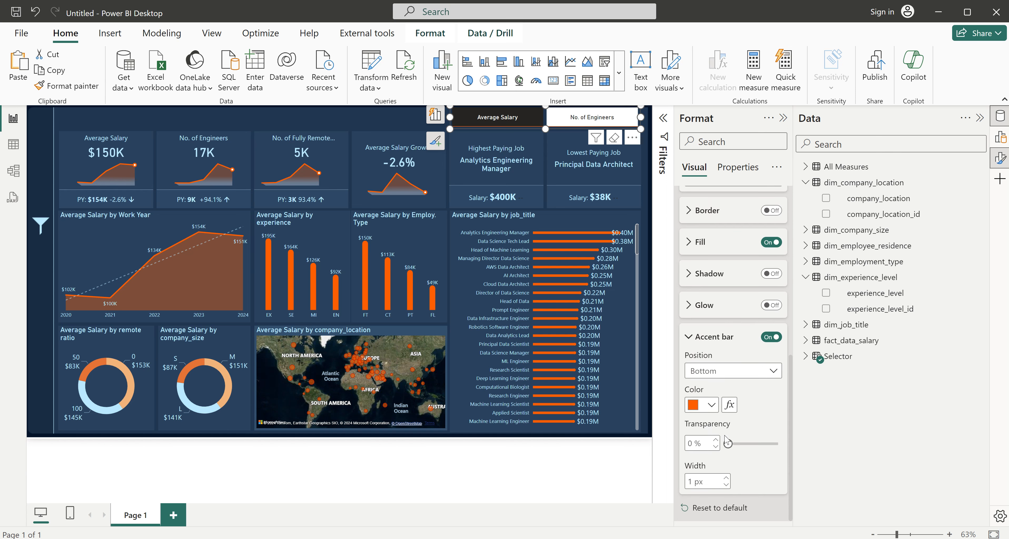
pyautogui.click(726, 478)
pyautogui.click(398, 119)
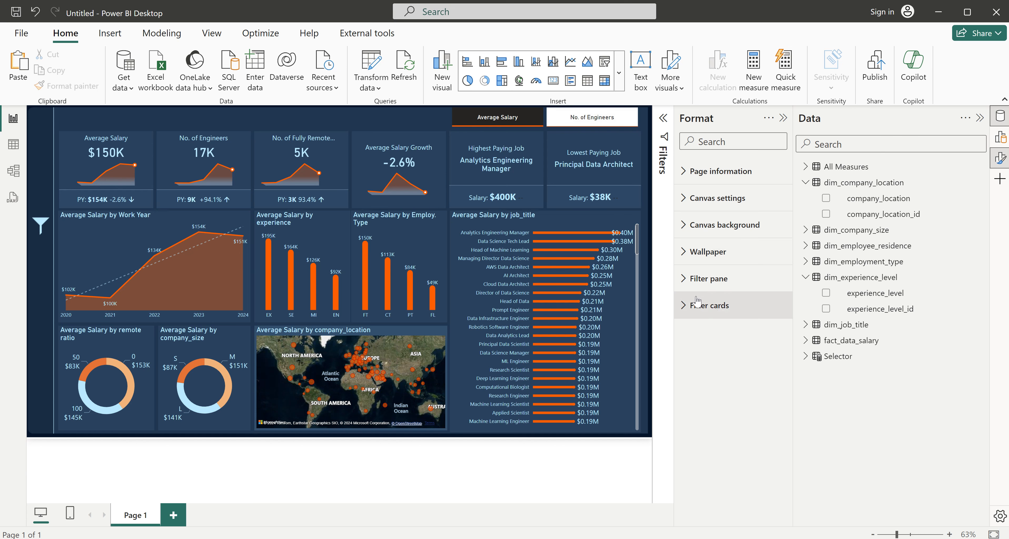
# - Set the slicer buttons' Default-state fill to the recently used dark blue
pyautogui.click(451, 123)
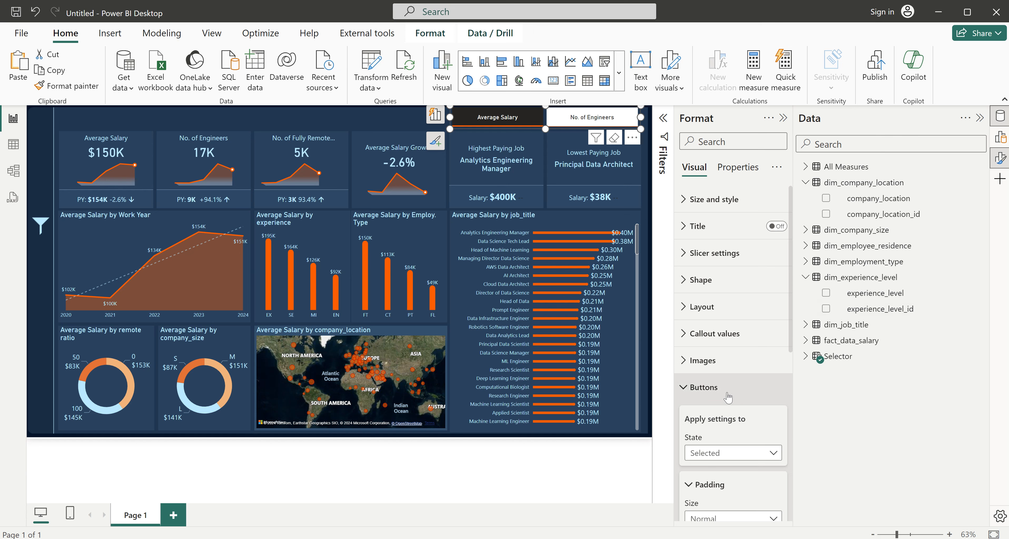
pyautogui.scroll(-4, 720, 397)
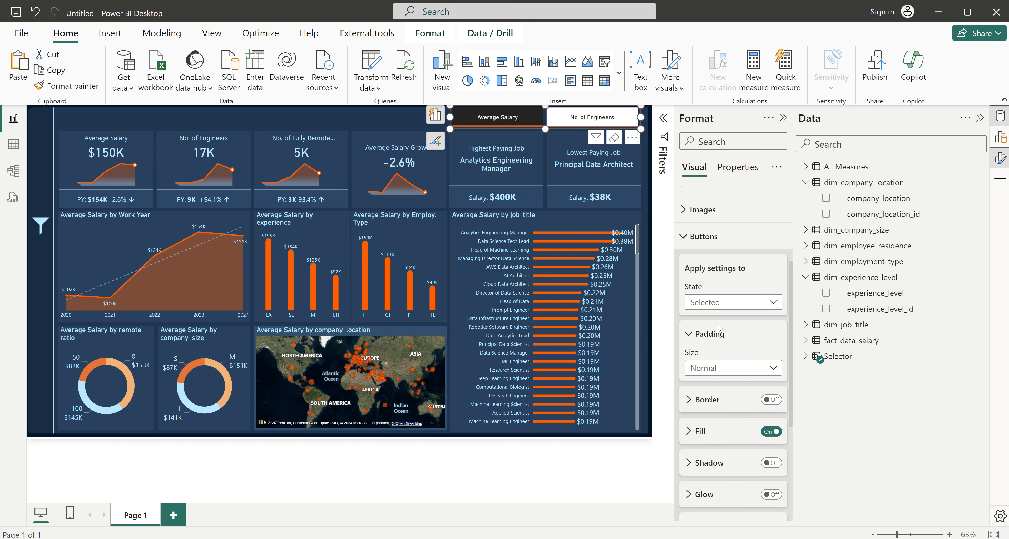
pyautogui.click(718, 306)
pyautogui.click(720, 318)
pyautogui.click(719, 432)
pyautogui.scroll(-4, 717, 433)
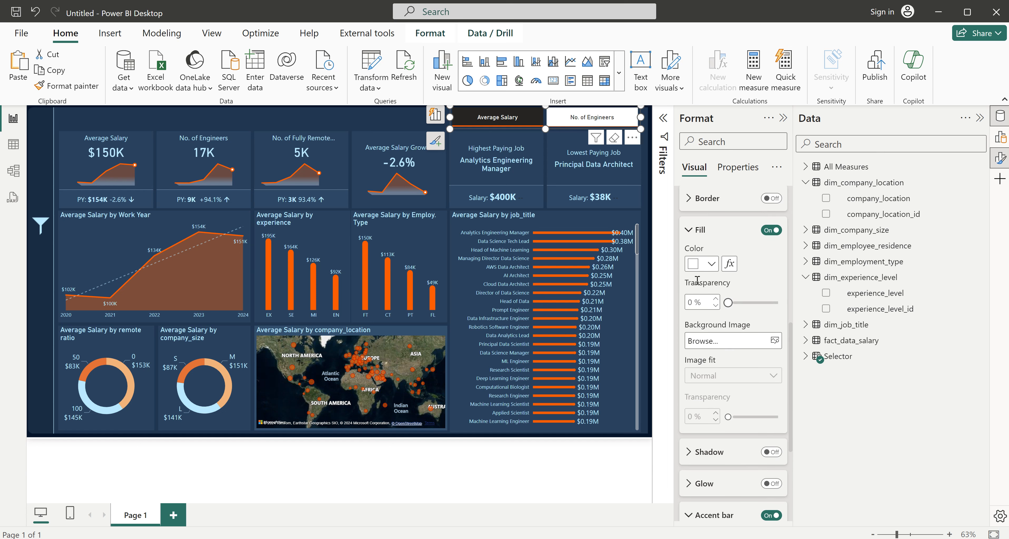
pyautogui.click(711, 265)
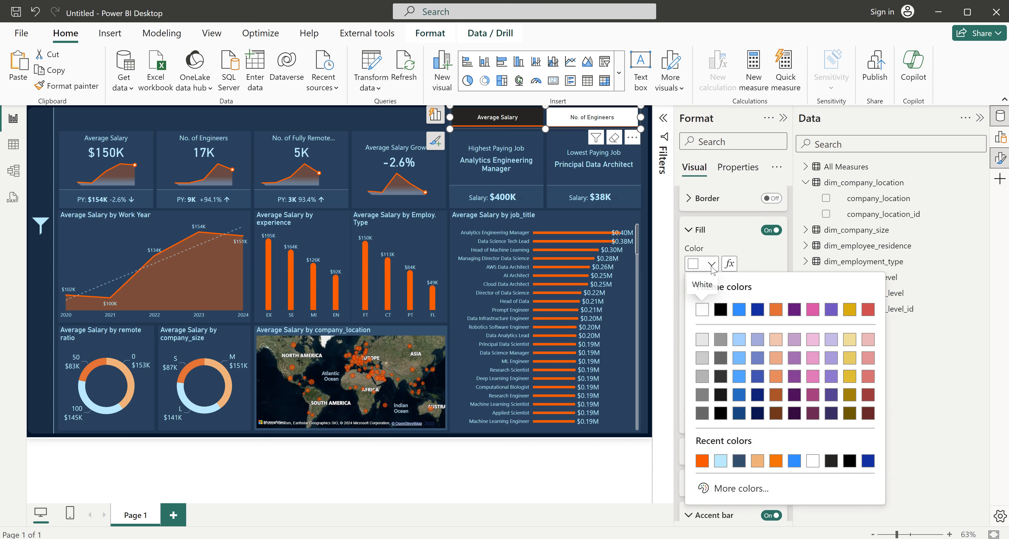
pyautogui.click(739, 462)
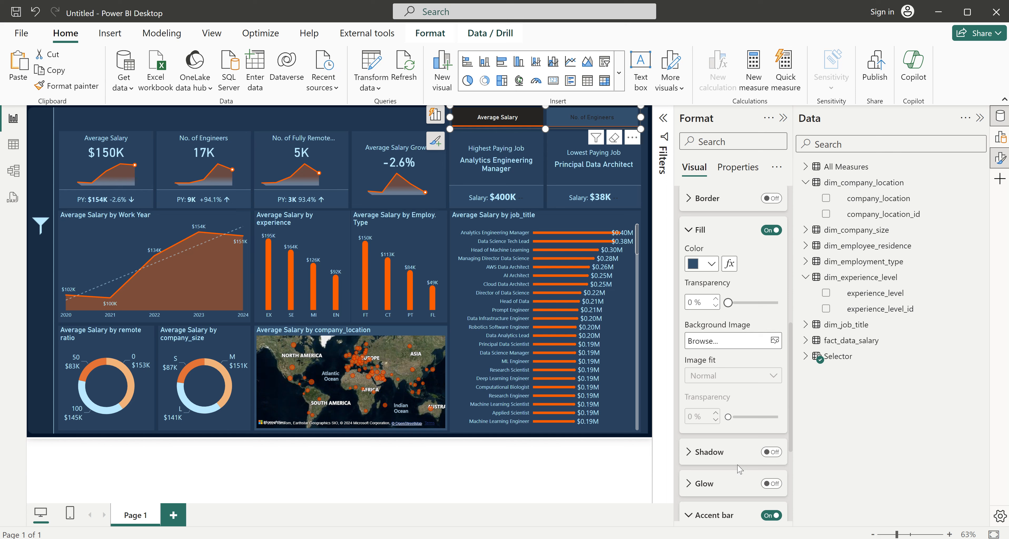
# - Set the slicer's Default-state callout value color to the recently used light blue
pyautogui.scroll(-4, 728, 459)
pyautogui.scroll(8, 728, 454)
pyautogui.scroll(5, 727, 453)
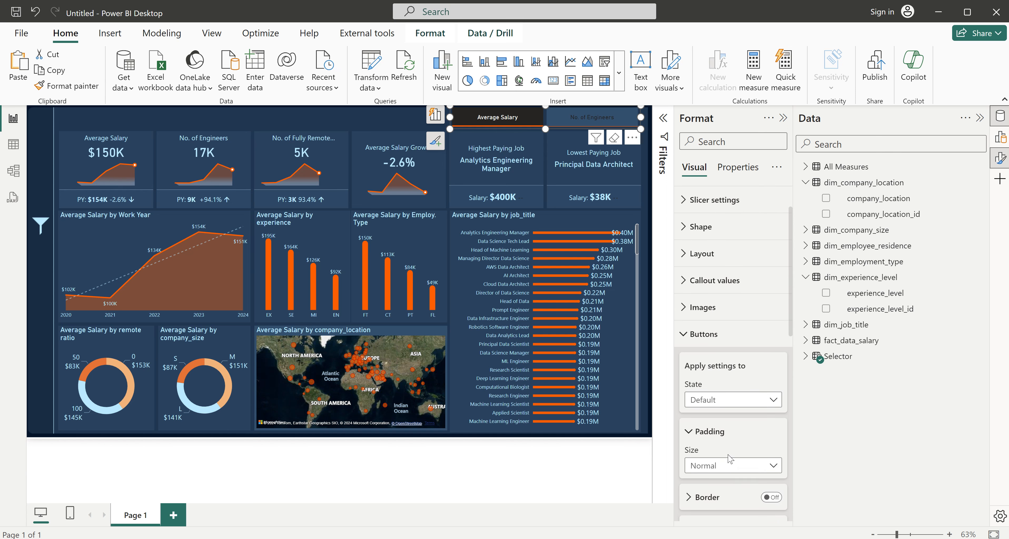
pyautogui.click(713, 333)
pyautogui.scroll(-5, 734, 442)
pyautogui.scroll(-3, 733, 441)
pyautogui.scroll(3, 735, 440)
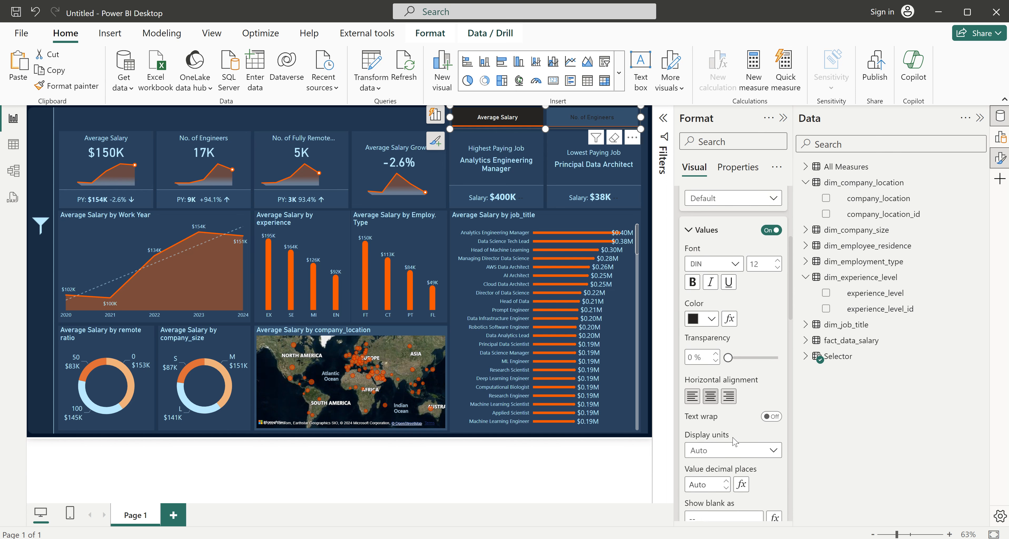
pyautogui.click(712, 319)
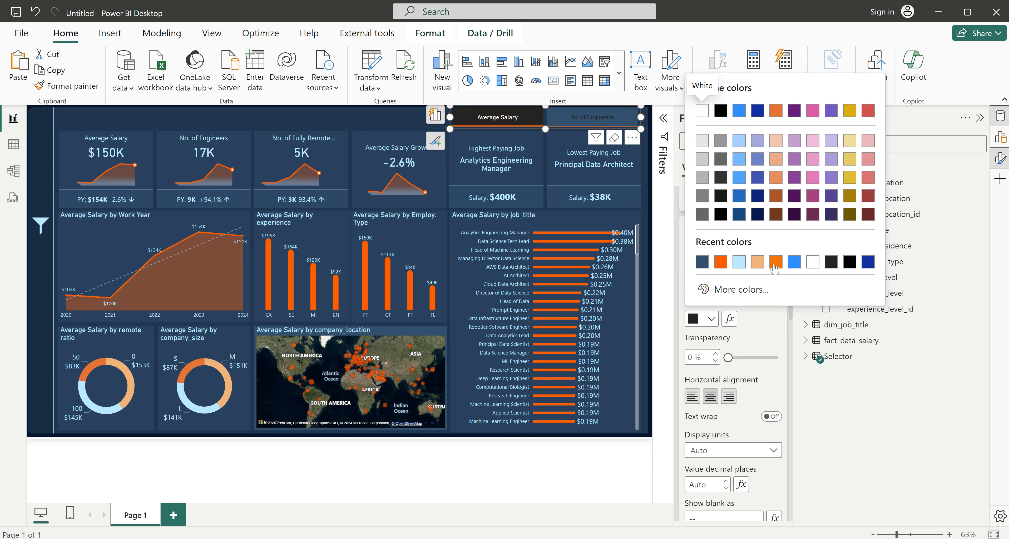
pyautogui.click(739, 264)
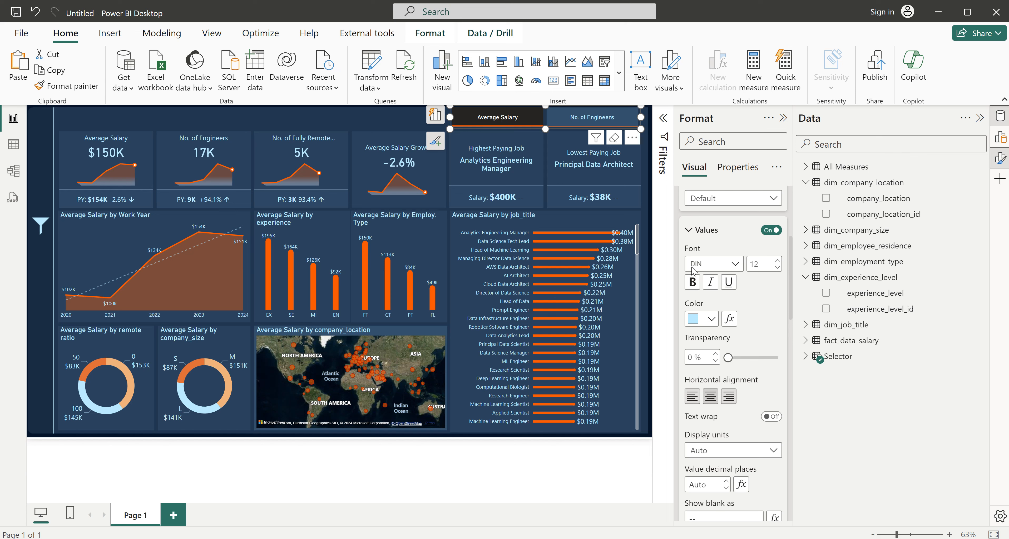
# - Set the slicer buttons' Hover-state fill to the same dark blue and switch the slicer to No. of Engineers
pyautogui.scroll(-10, 743, 343)
pyautogui.scroll(3, 743, 343)
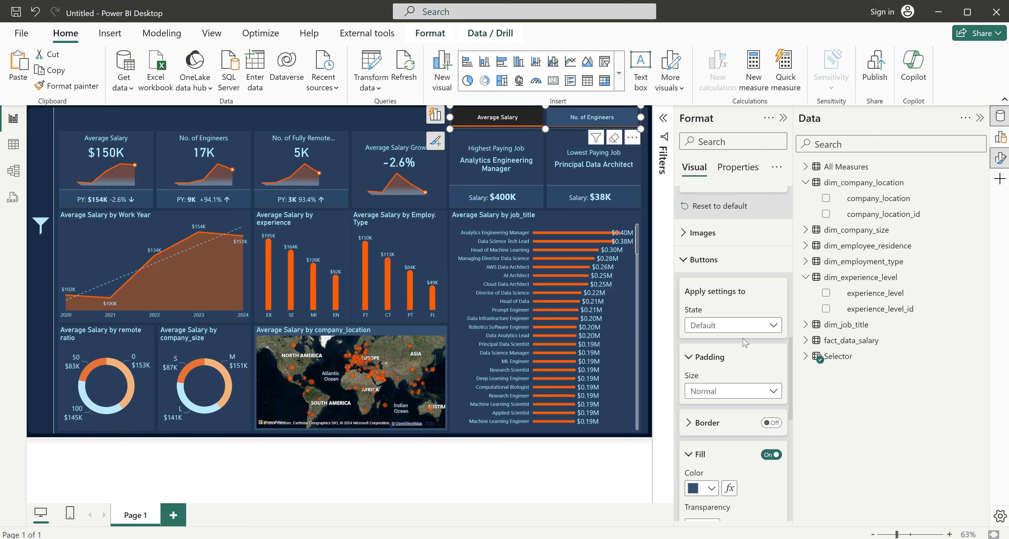
pyautogui.scroll(-3, 712, 320)
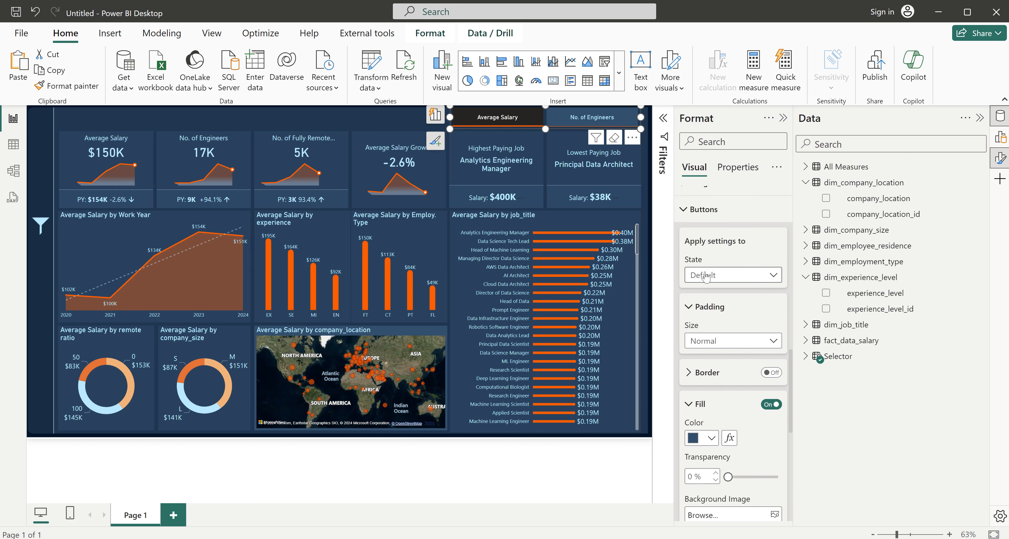
pyautogui.click(706, 276)
pyautogui.click(711, 307)
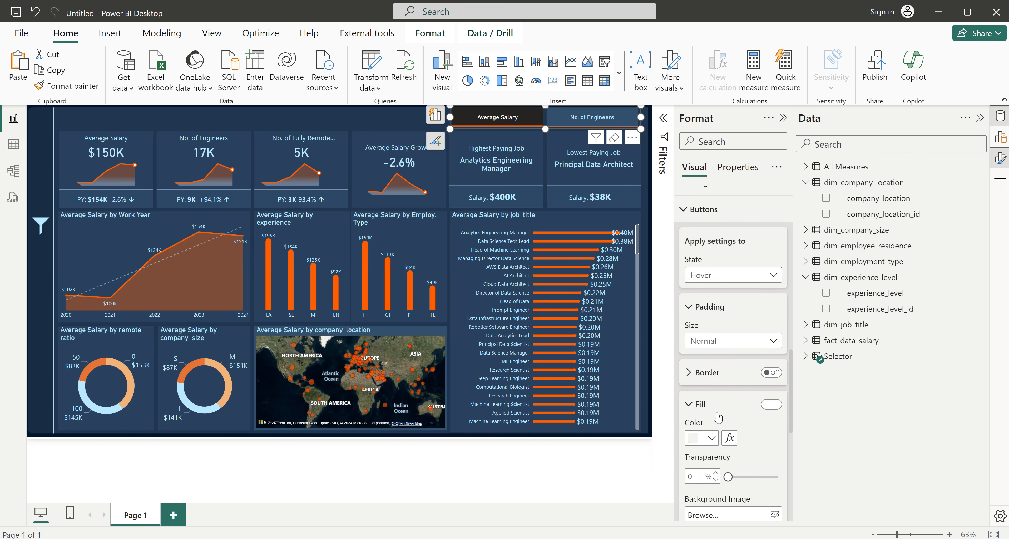
pyautogui.click(710, 438)
pyautogui.click(718, 381)
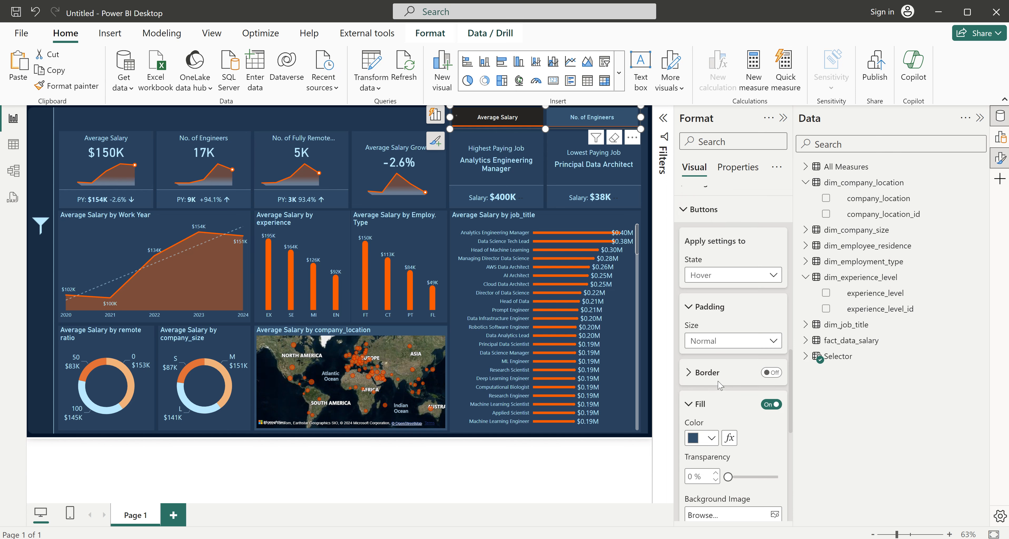
pyautogui.click(585, 122)
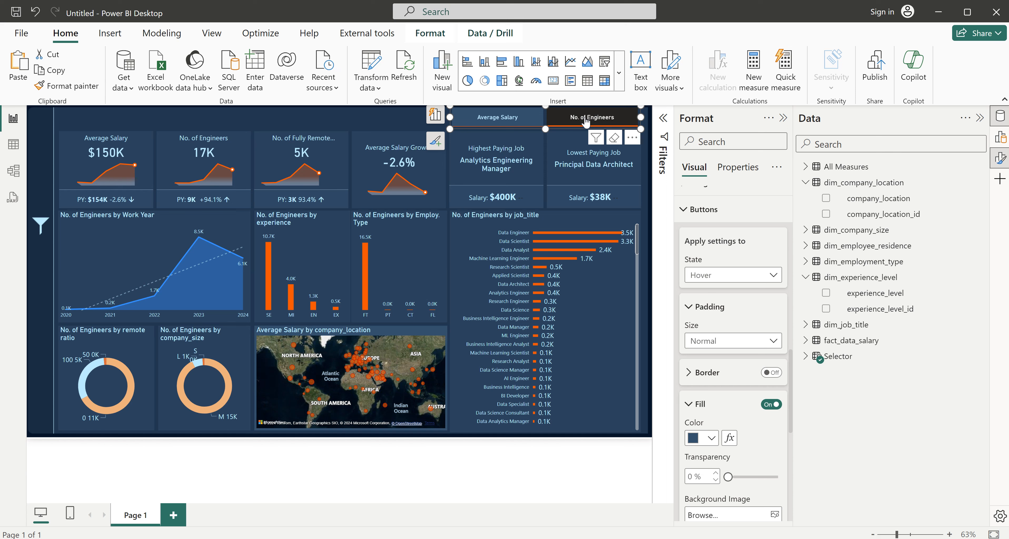
# - Set the slicer buttons' Press-state fill to the recently used dark blue
pyautogui.click(709, 278)
pyautogui.click(699, 322)
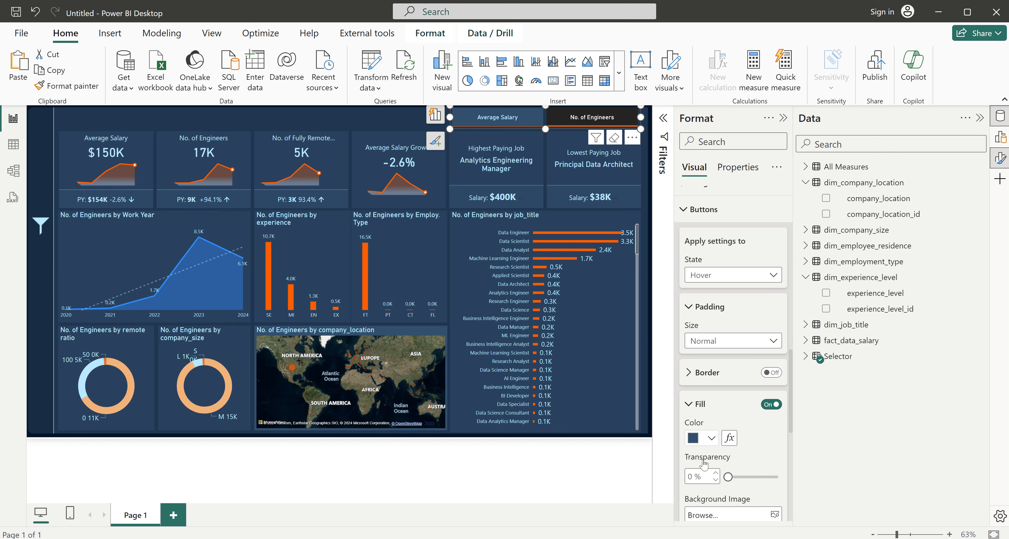
pyautogui.click(710, 438)
pyautogui.click(703, 384)
# - Make the slicer's Hover-state callout values bold with font size 14
pyautogui.scroll(10, 753, 445)
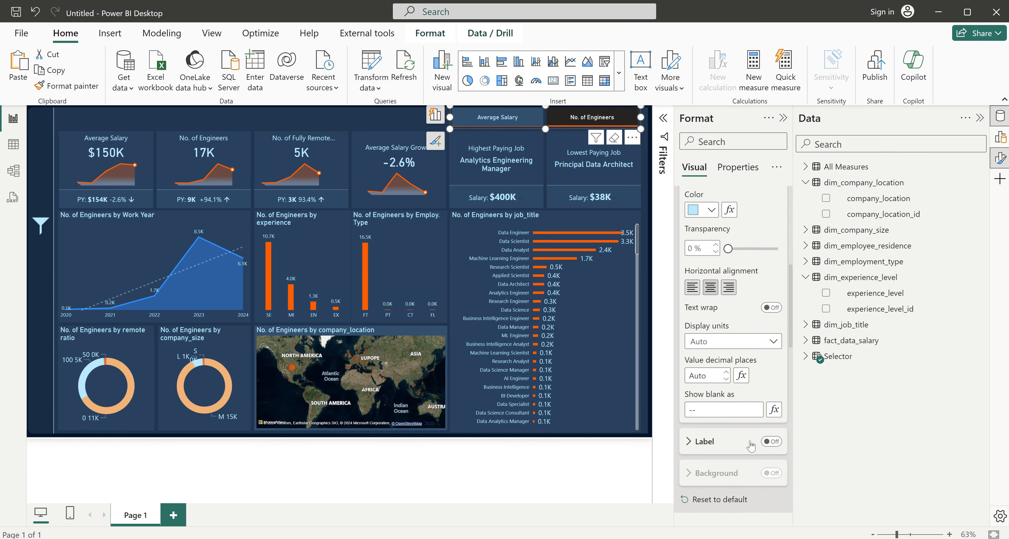
pyautogui.scroll(1, 752, 446)
pyautogui.scroll(-1, 753, 446)
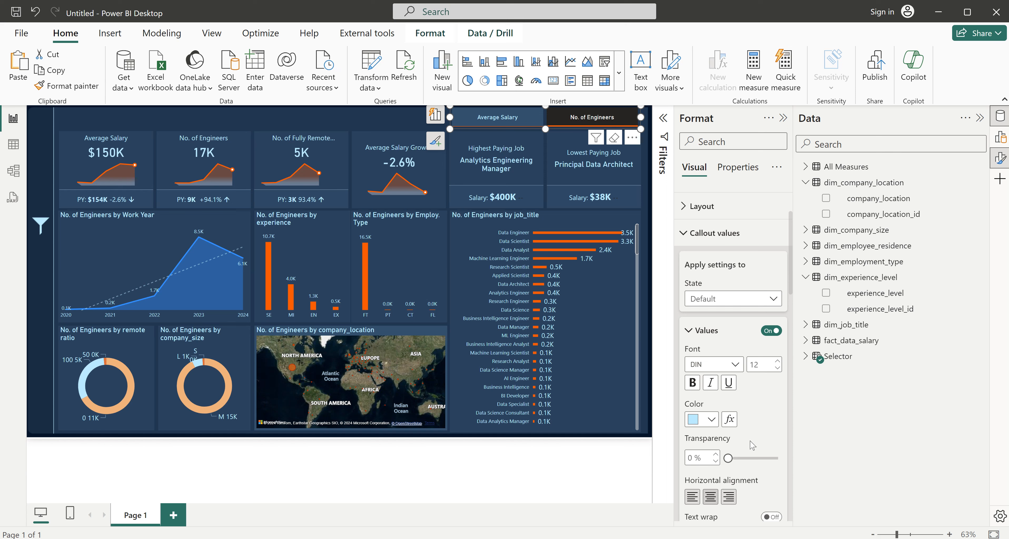
pyautogui.scroll(-1, 752, 445)
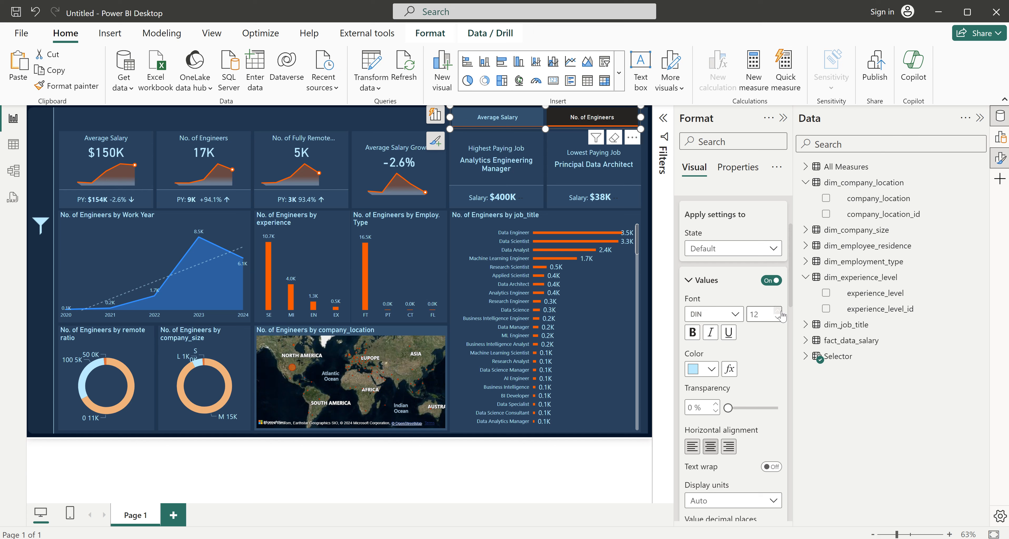
pyautogui.click(692, 333)
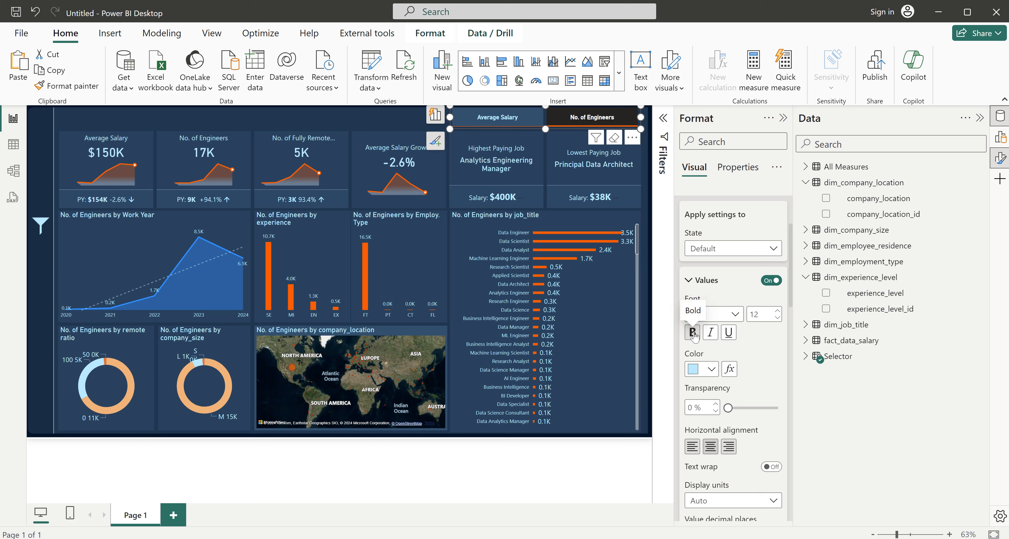
pyautogui.click(704, 249)
pyautogui.click(708, 287)
pyautogui.click(692, 332)
pyautogui.click(777, 311)
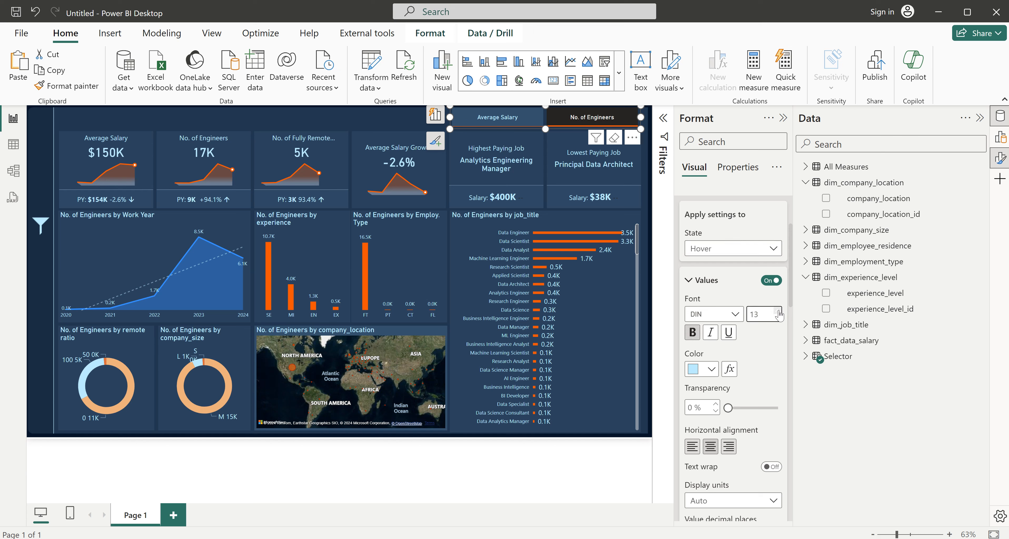
pyautogui.click(777, 312)
# - Switch the slicer repeatedly between Average Salary and No. of Engineers to check the button styling, ending on Average Salary
pyautogui.click(497, 122)
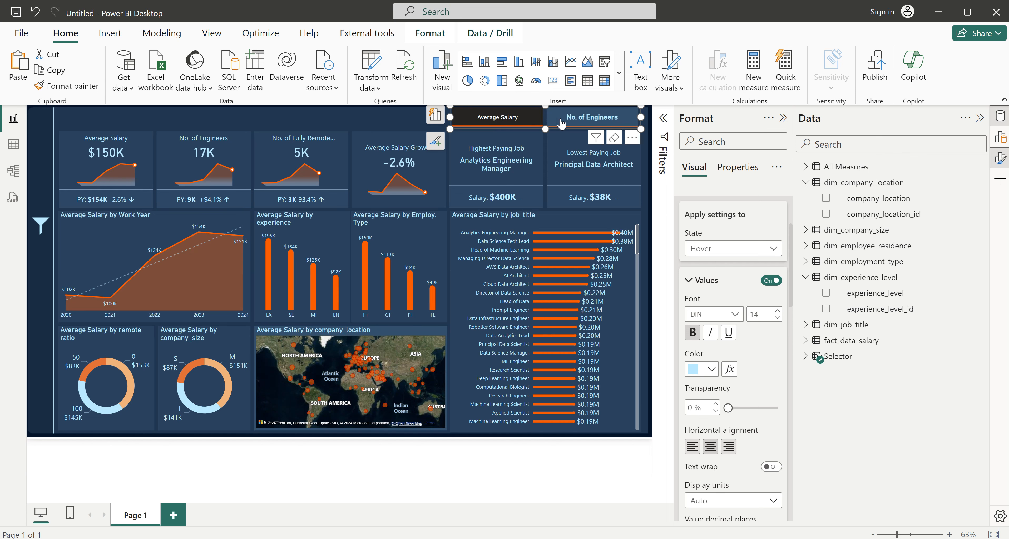
pyautogui.click(592, 123)
pyautogui.click(503, 123)
pyautogui.click(589, 122)
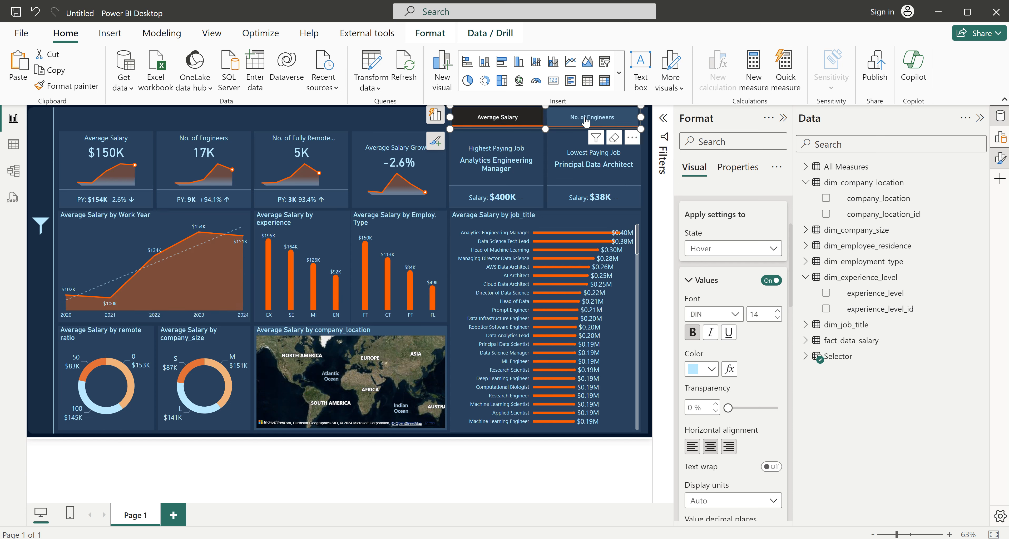
pyautogui.click(508, 122)
pyautogui.scroll(-5, 727, 420)
pyautogui.scroll(-10, 727, 420)
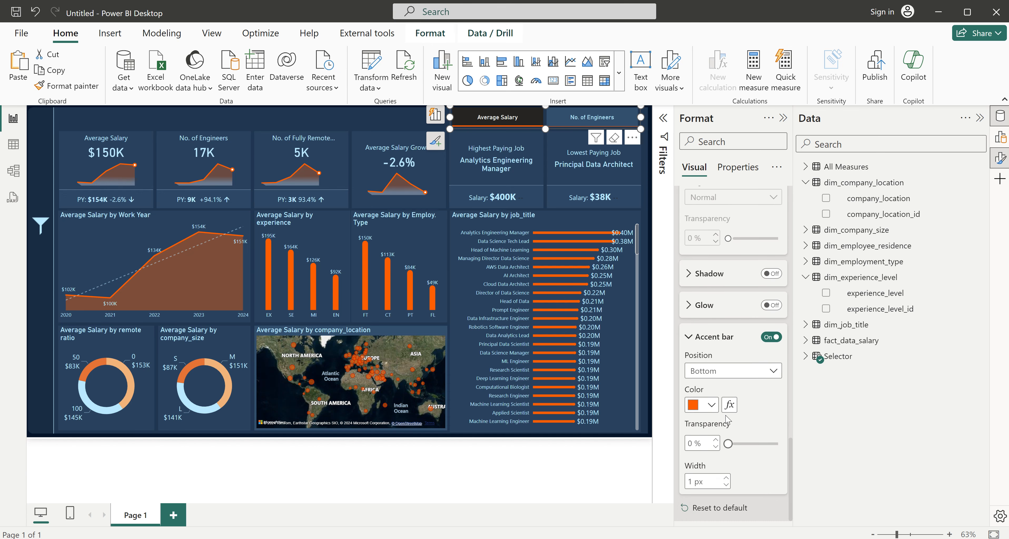
pyautogui.scroll(8, 712, 328)
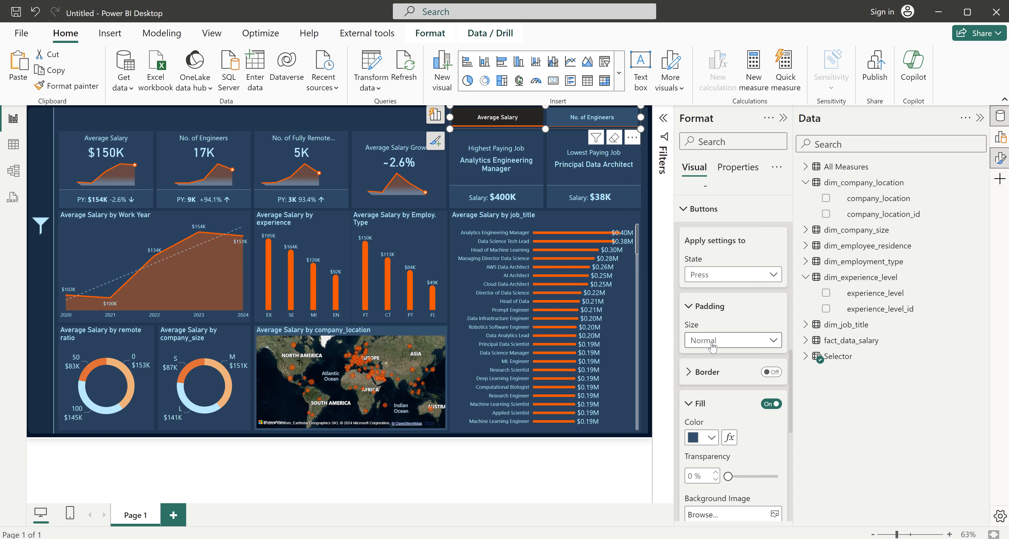
pyautogui.click(418, 121)
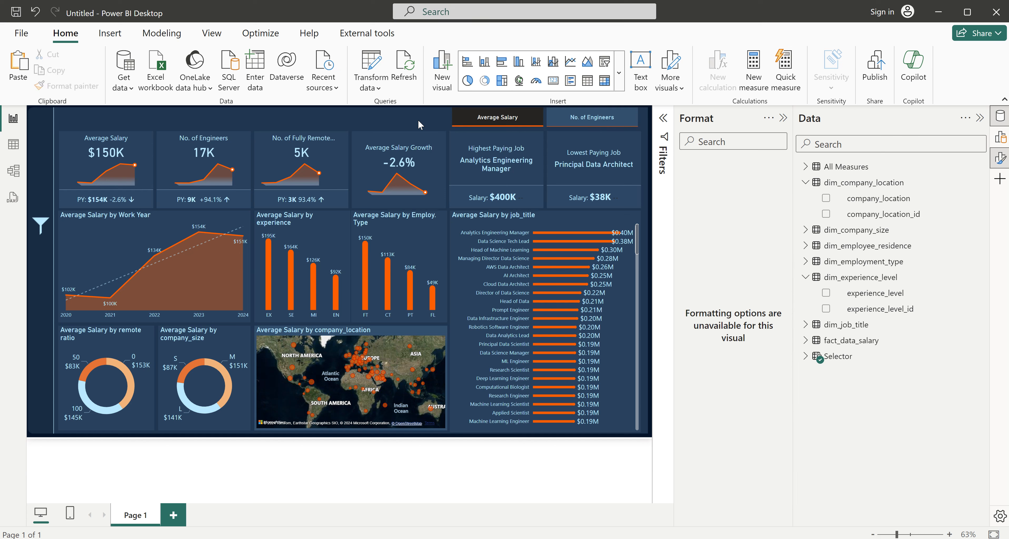
pyautogui.click(585, 121)
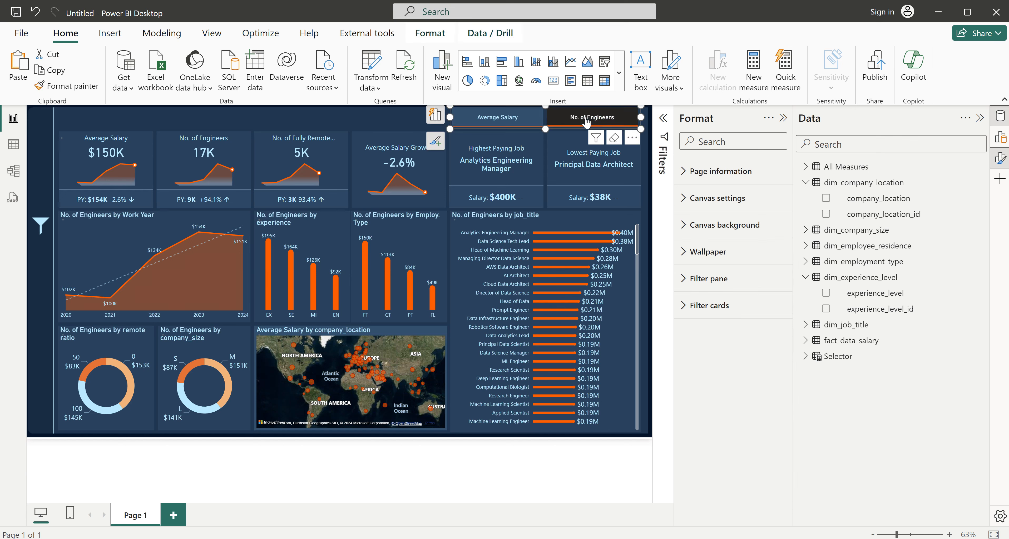
pyautogui.click(489, 120)
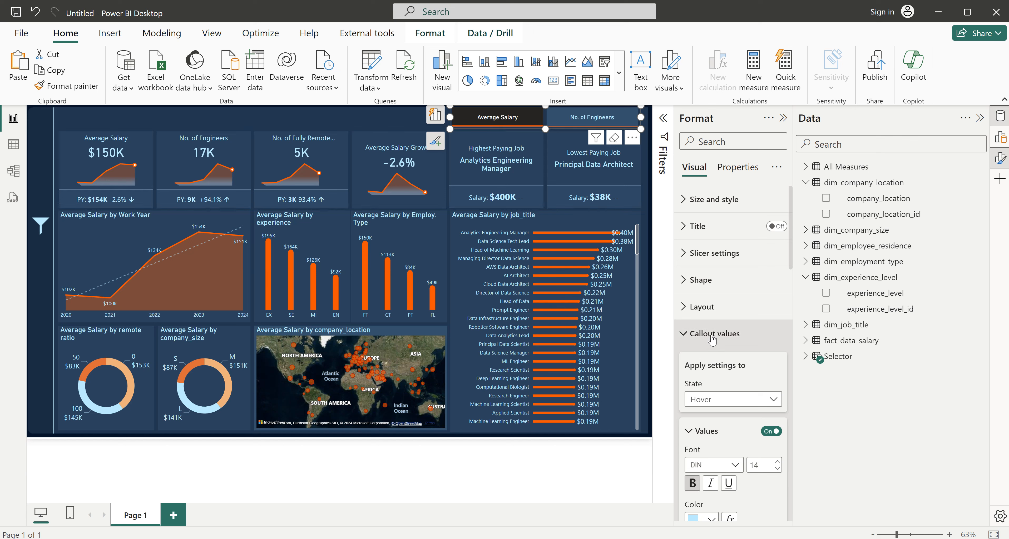
# - Format the slicer's Selected-state callout values in the recently used light blue, bold, at size 14, and test them on both buttons
pyautogui.scroll(-3, 712, 340)
pyautogui.scroll(2, 711, 340)
pyautogui.scroll(-1, 712, 339)
pyautogui.click(714, 303)
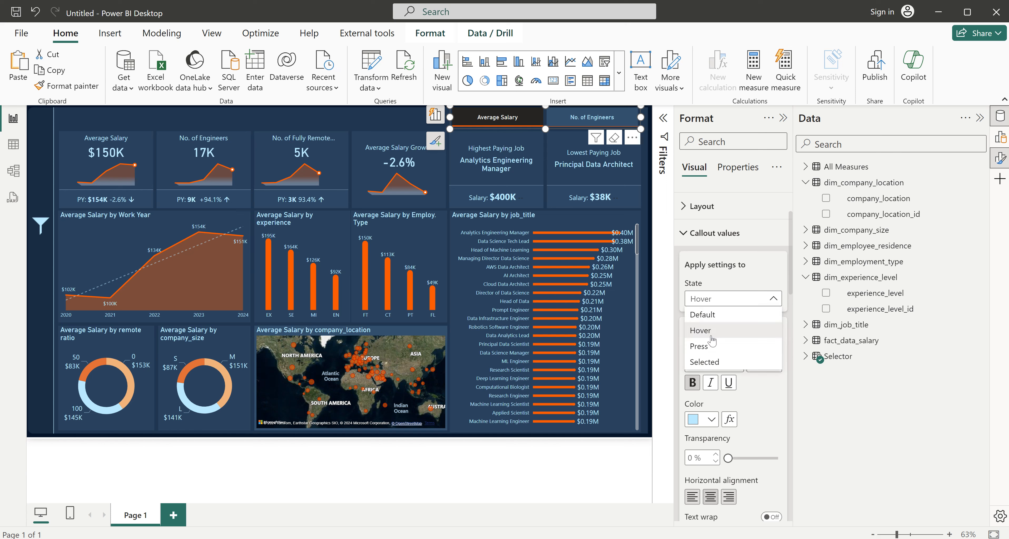
pyautogui.click(705, 362)
pyautogui.click(711, 419)
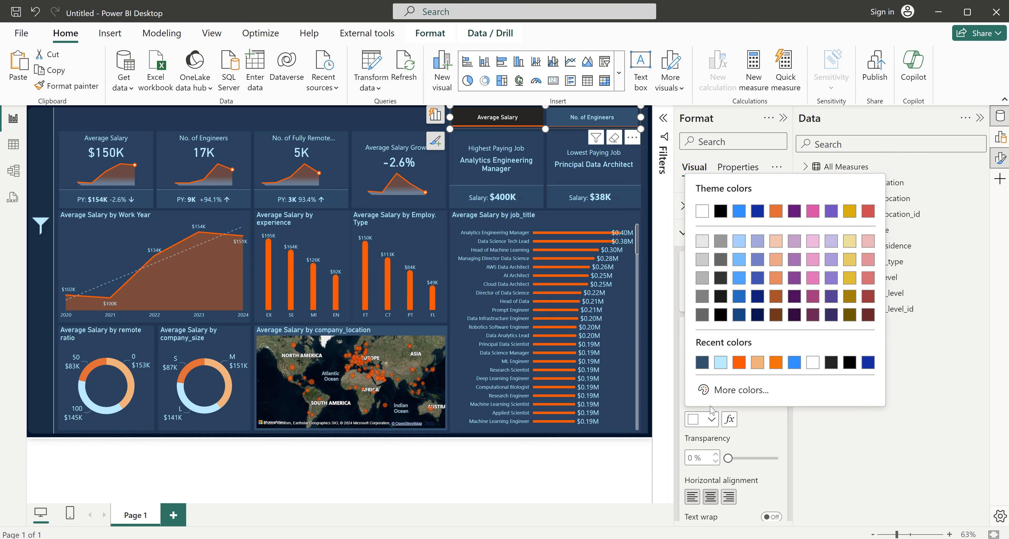
pyautogui.click(721, 370)
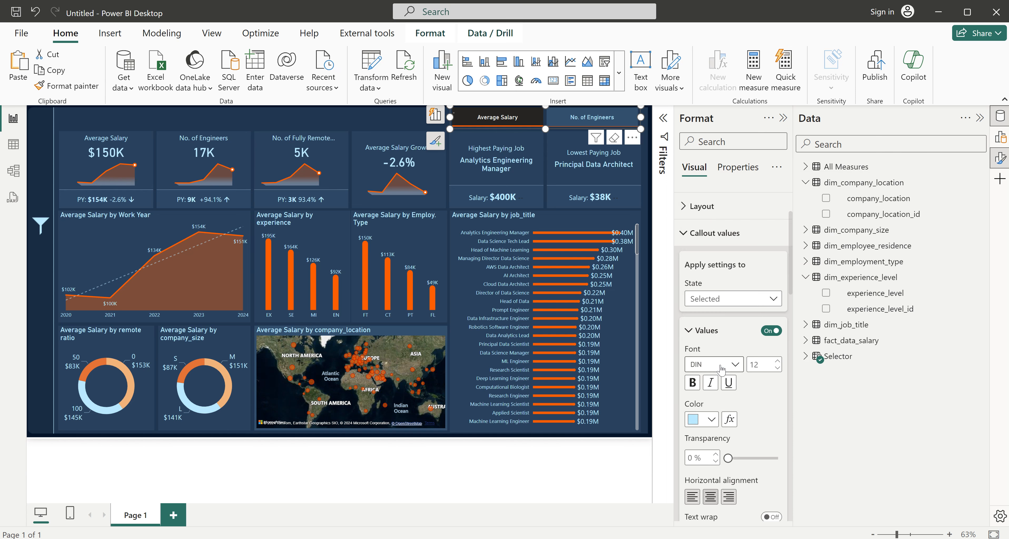
pyautogui.click(692, 384)
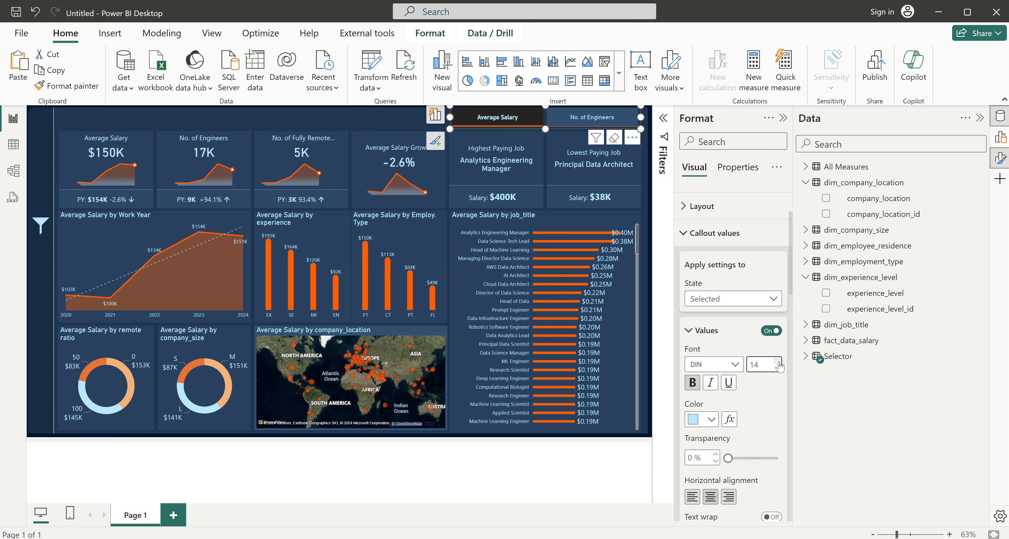
pyautogui.click(589, 124)
pyautogui.click(497, 124)
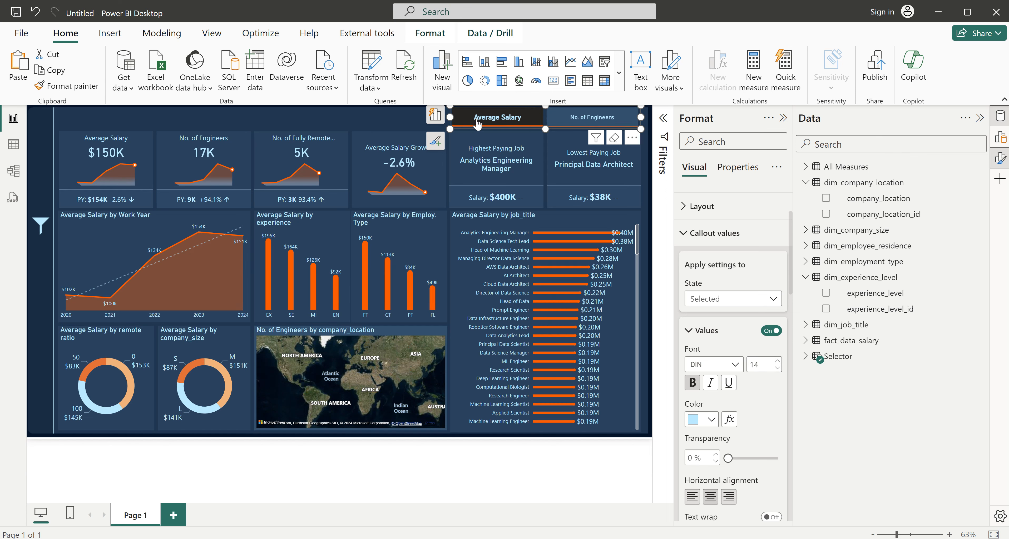
pyautogui.click(380, 117)
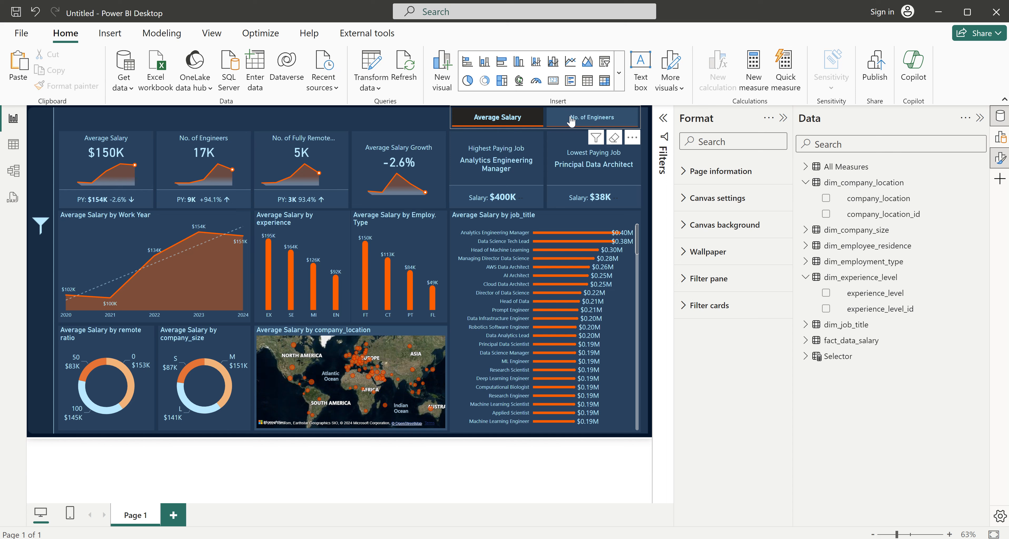
# - Switch the slicer to No. of Engineers and set the Work Year area chart's line color to the recently used orange
pyautogui.click(569, 122)
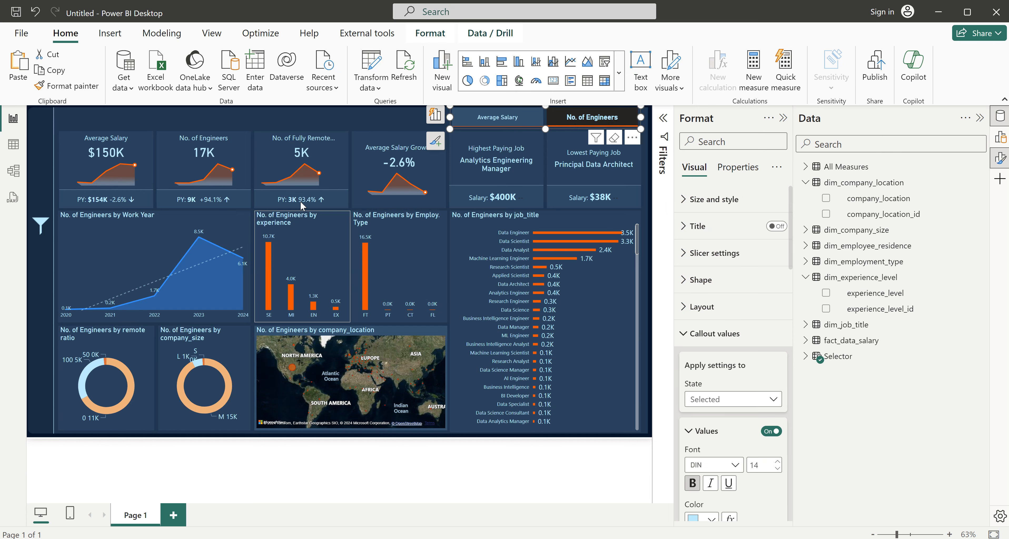
pyautogui.click(195, 217)
pyautogui.scroll(-5, 715, 329)
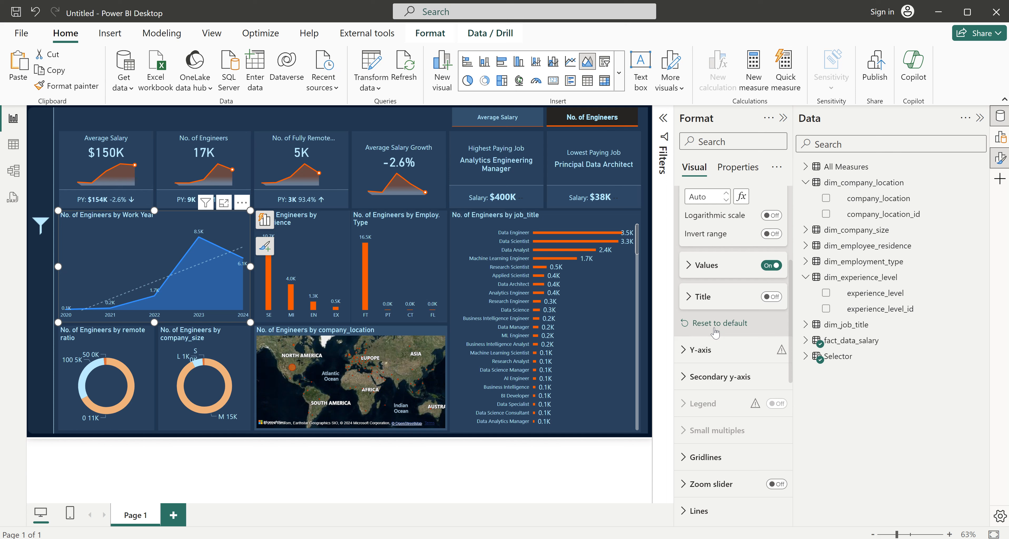
pyautogui.scroll(4, 715, 327)
pyautogui.scroll(-6, 714, 328)
pyautogui.scroll(2, 714, 329)
pyautogui.scroll(-3, 715, 331)
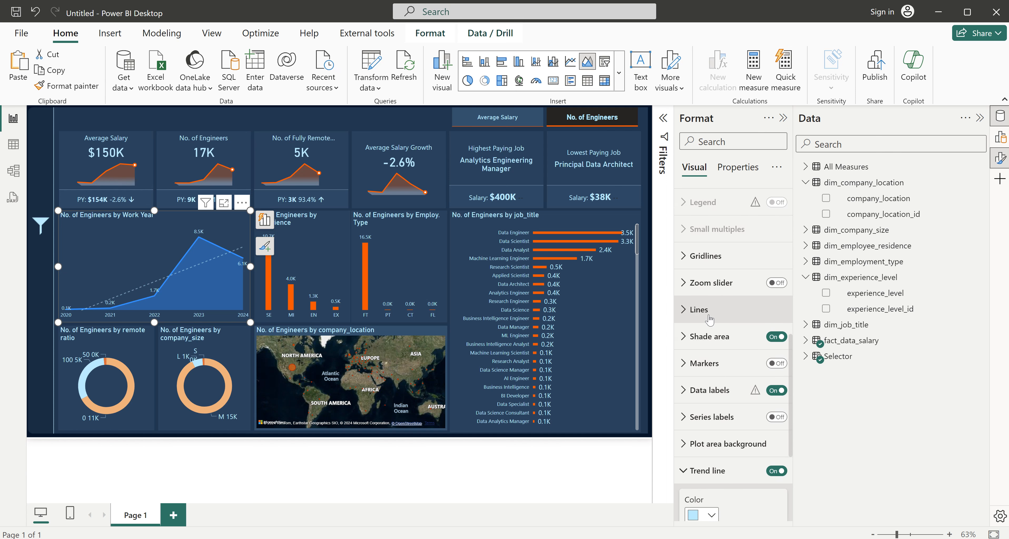
pyautogui.click(709, 319)
pyautogui.scroll(-3, 710, 353)
pyautogui.click(710, 359)
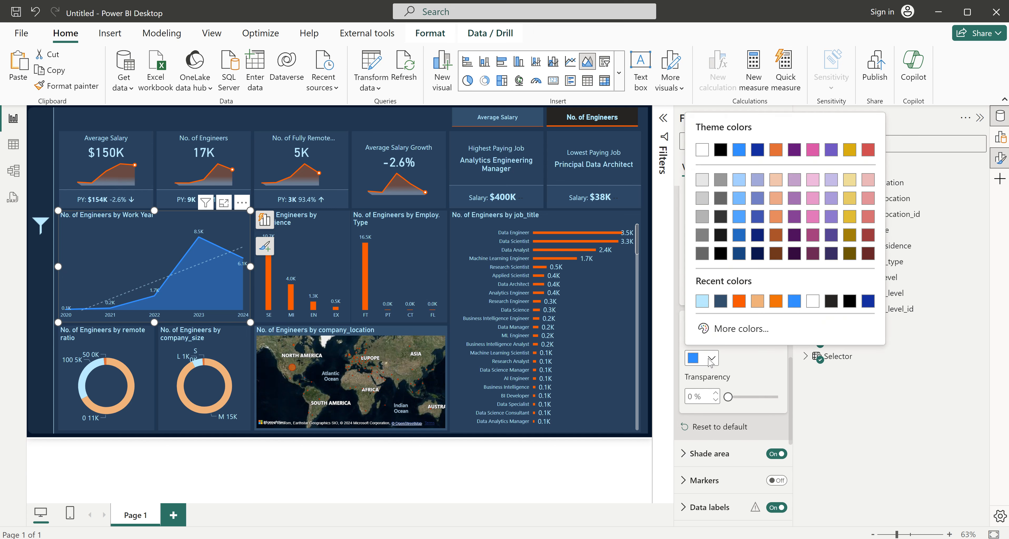
pyautogui.click(738, 301)
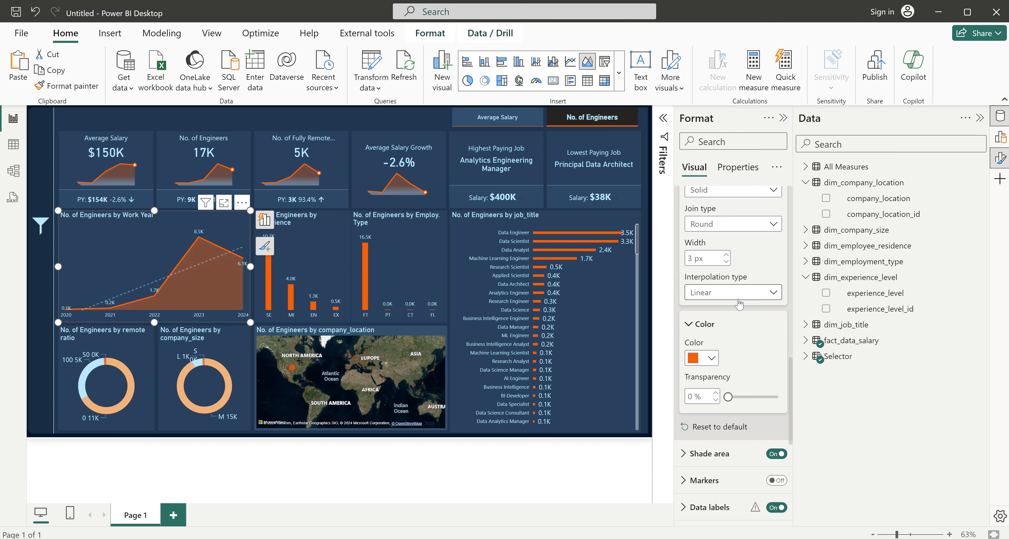
# - Switch the slicer to Average Salary and back to No. of Engineers to compare the Work Year chart's colors
pyautogui.click(519, 119)
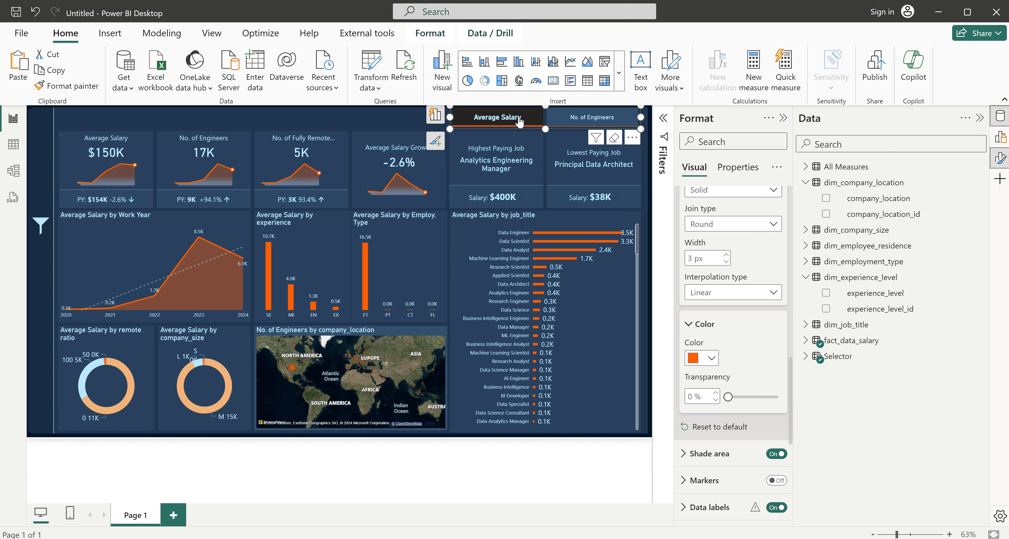
pyautogui.click(580, 120)
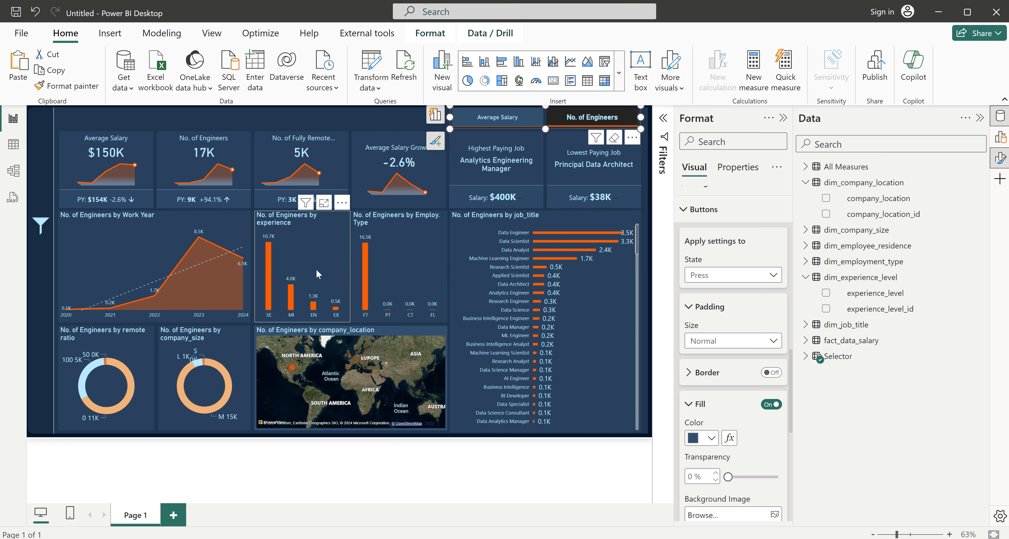
pyautogui.scroll(-10, 729, 384)
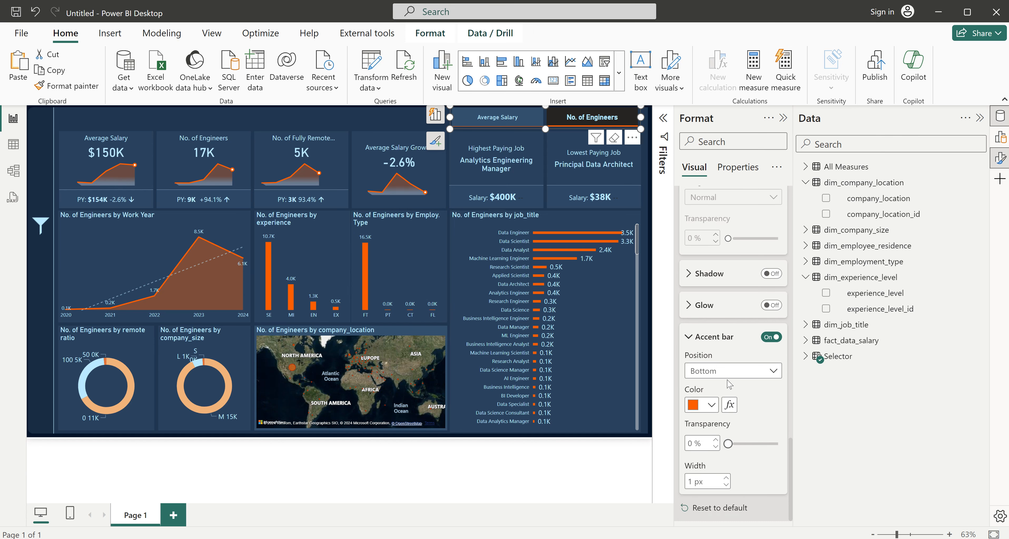
pyautogui.click(706, 341)
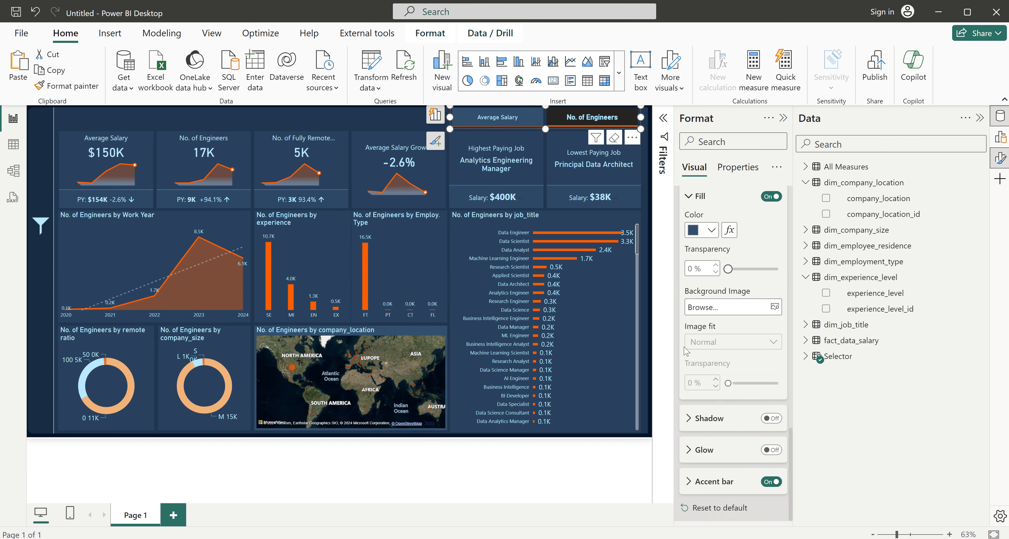
# - Add the No. of Engineers measure as the upper bound of the experience column chart's error bars
pyautogui.click(339, 228)
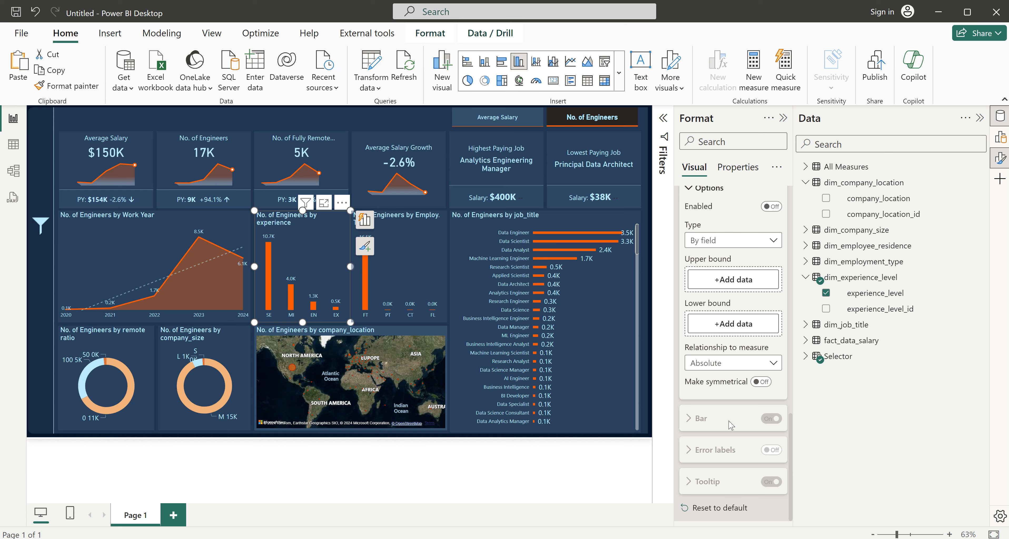
pyautogui.scroll(8, 730, 427)
pyautogui.scroll(-6, 722, 392)
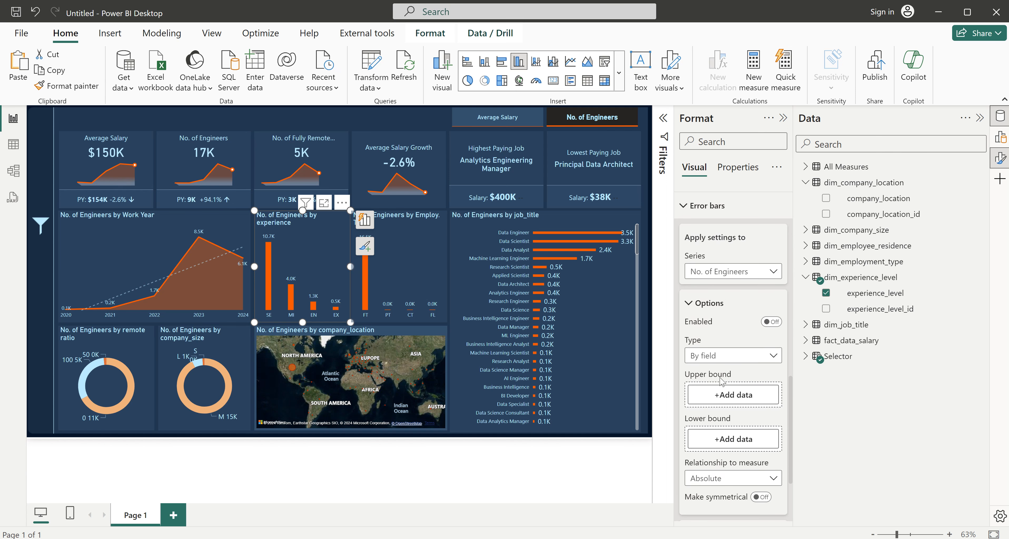
pyautogui.scroll(-1, 720, 381)
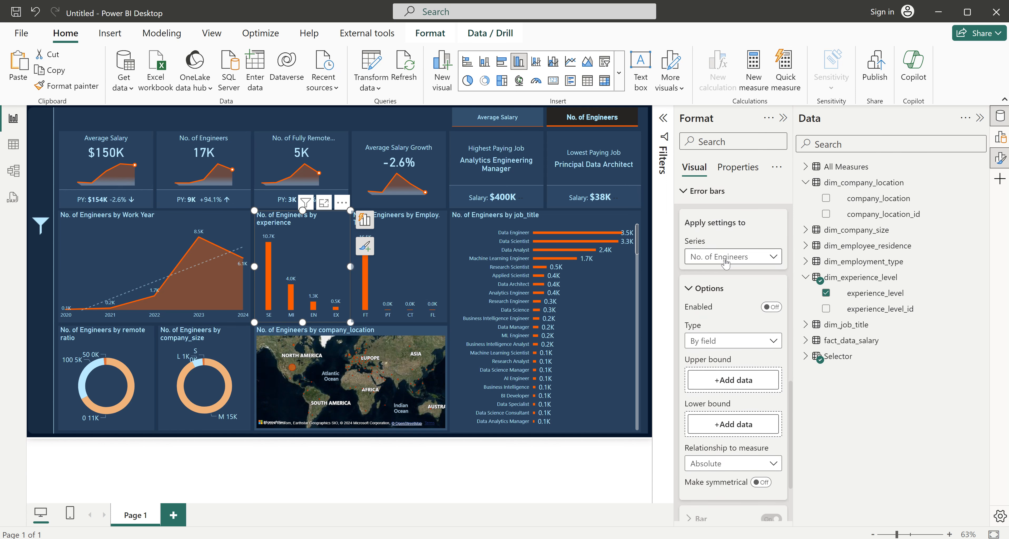
pyautogui.scroll(-6, 743, 289)
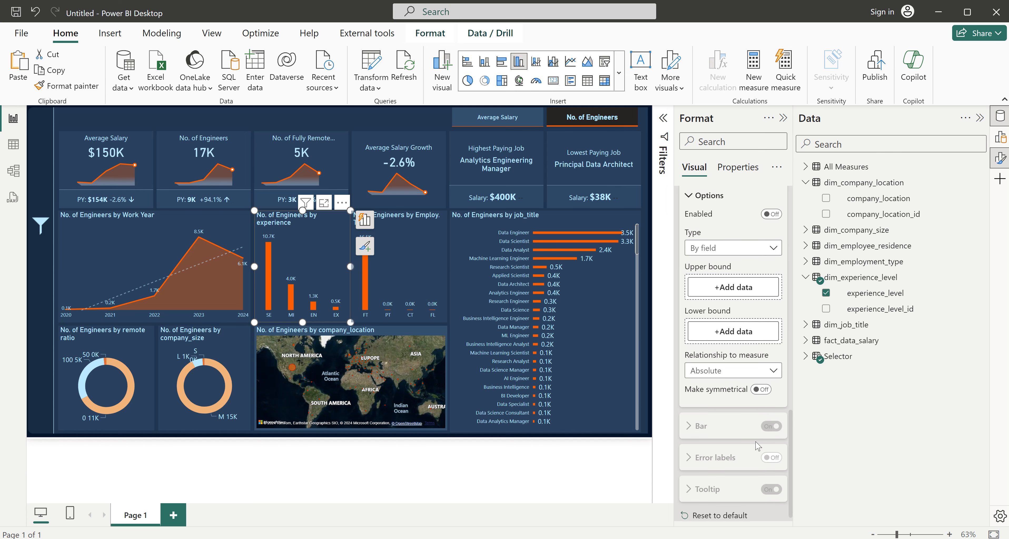
pyautogui.click(728, 280)
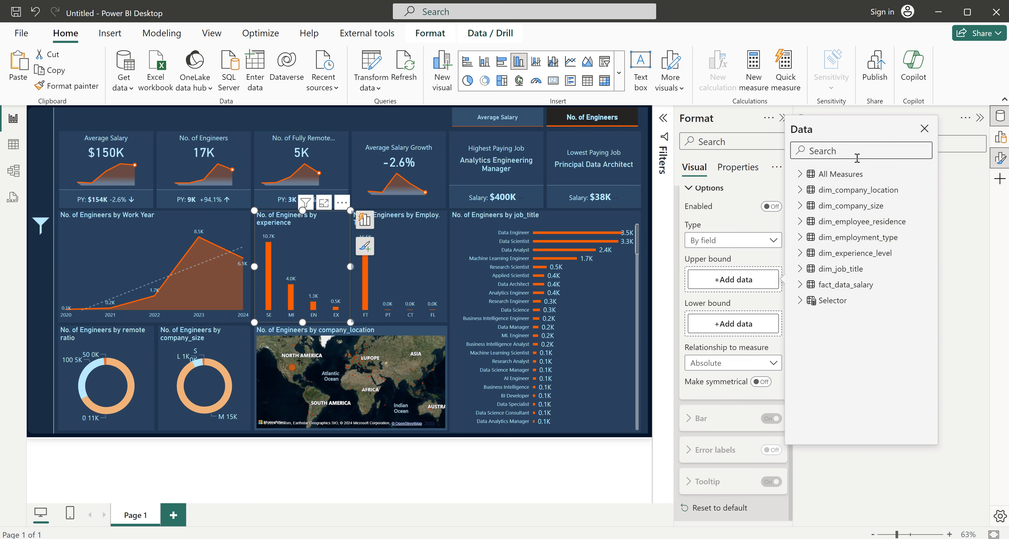
pyautogui.write('no')
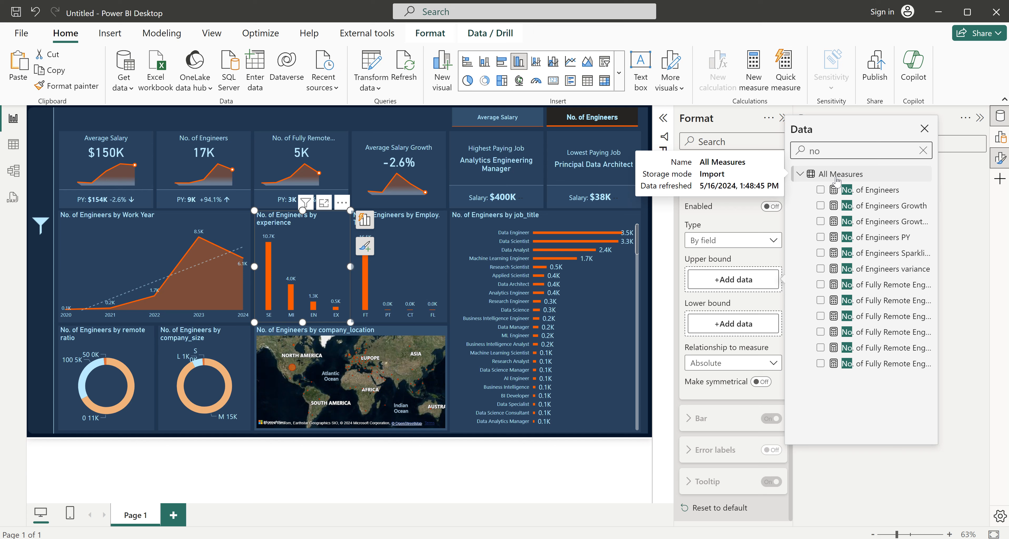
pyautogui.click(820, 191)
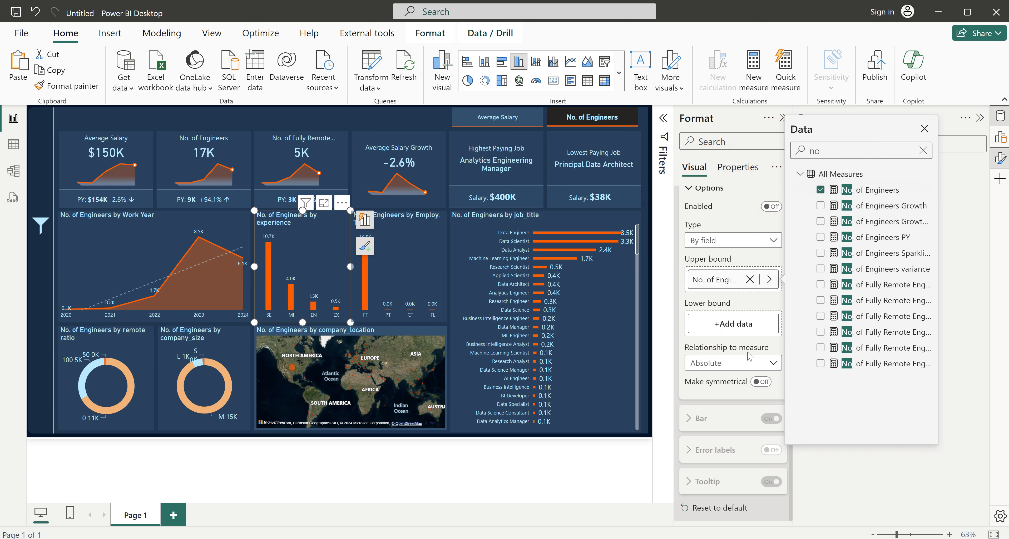
# - Enable the experience column chart's error bars and set their bar color to the recently used orange
pyautogui.click(773, 212)
pyautogui.click(771, 206)
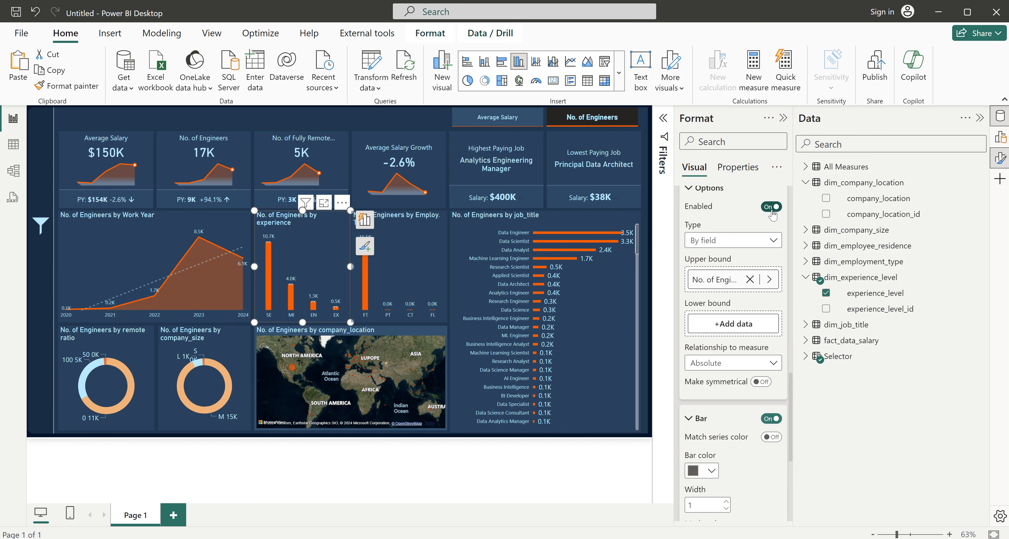
pyautogui.click(711, 471)
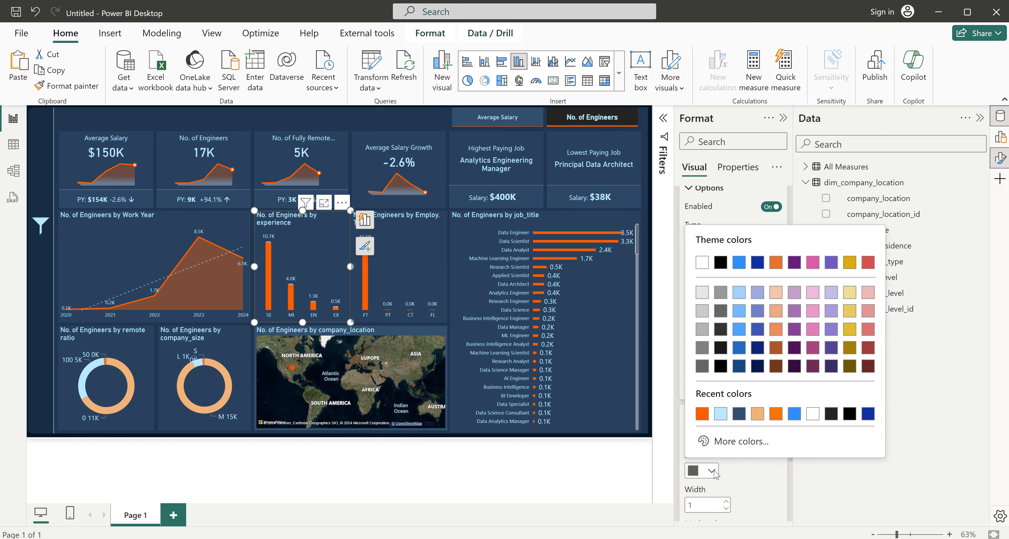
pyautogui.click(703, 414)
# - Give the experience chart's error bars larger circular markers with a 0 px border
pyautogui.scroll(-5, 746, 478)
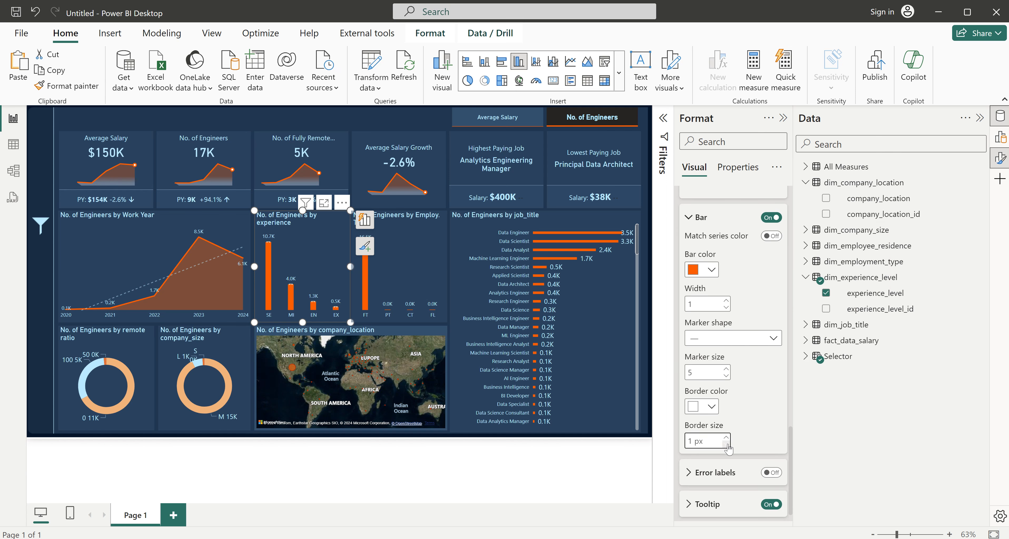
pyautogui.click(734, 340)
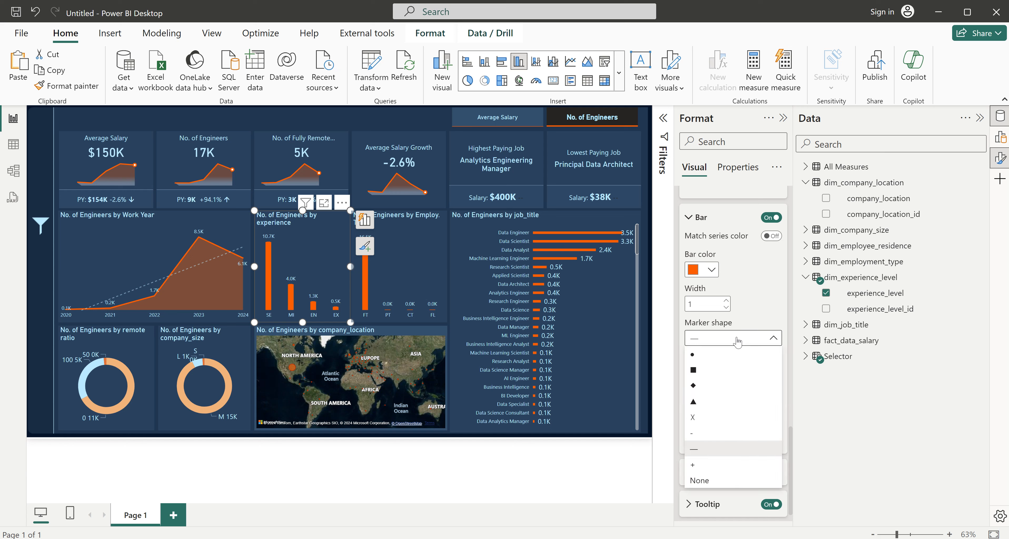
pyautogui.click(698, 358)
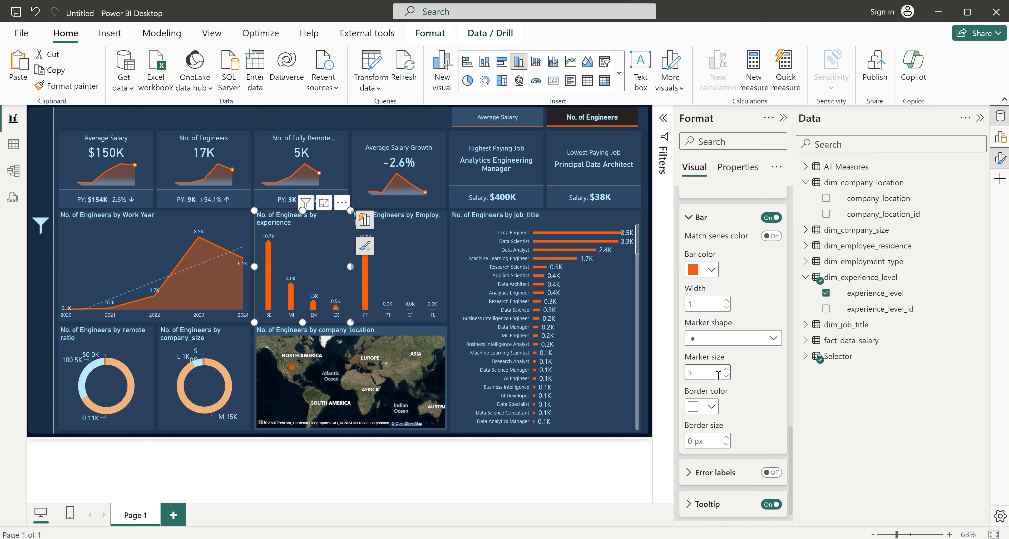
pyautogui.click(728, 369)
# - Add the No. of Engineers measure as the upper bound of the Employ. Type column chart's error bars
pyautogui.click(378, 319)
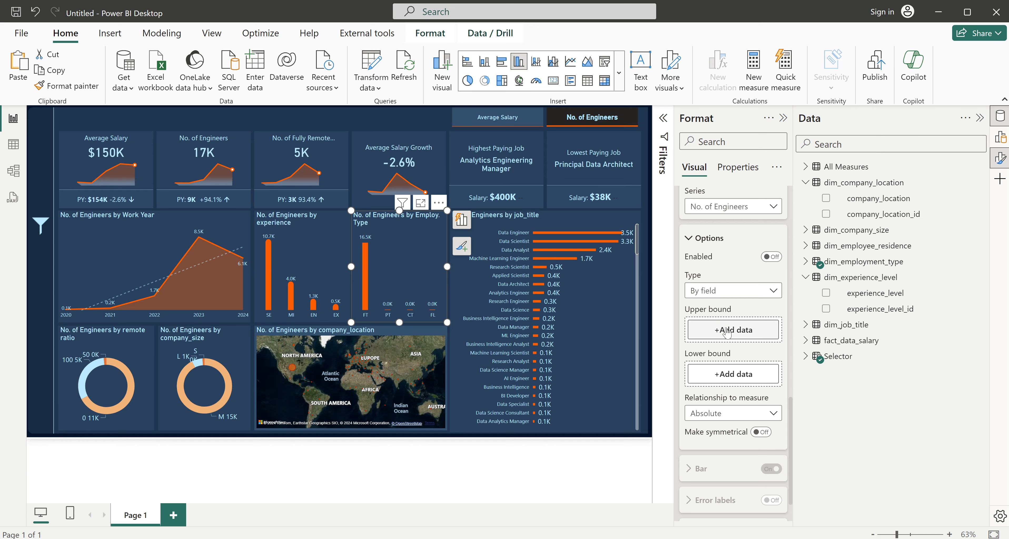
pyautogui.click(730, 333)
pyautogui.write('no')
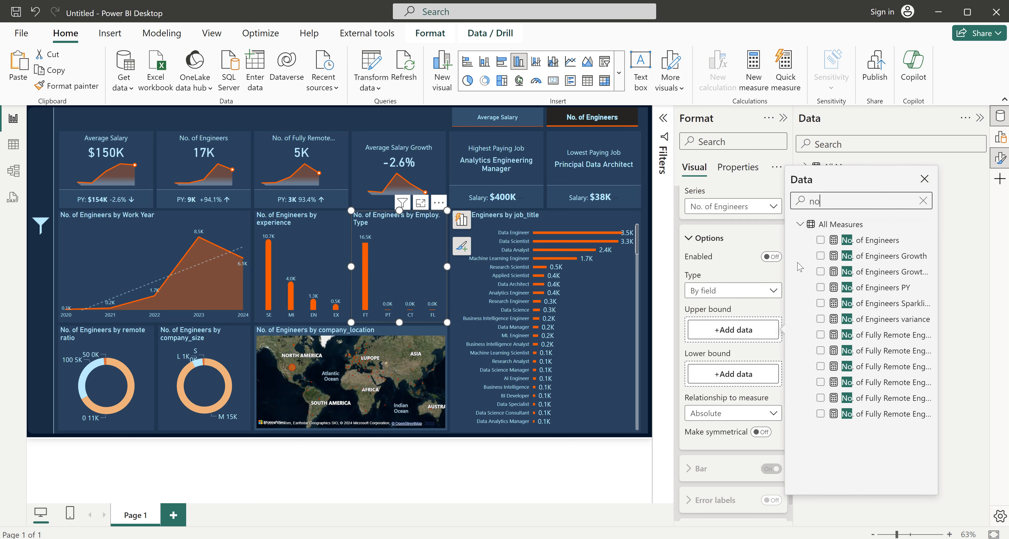
pyautogui.click(820, 240)
pyautogui.click(768, 313)
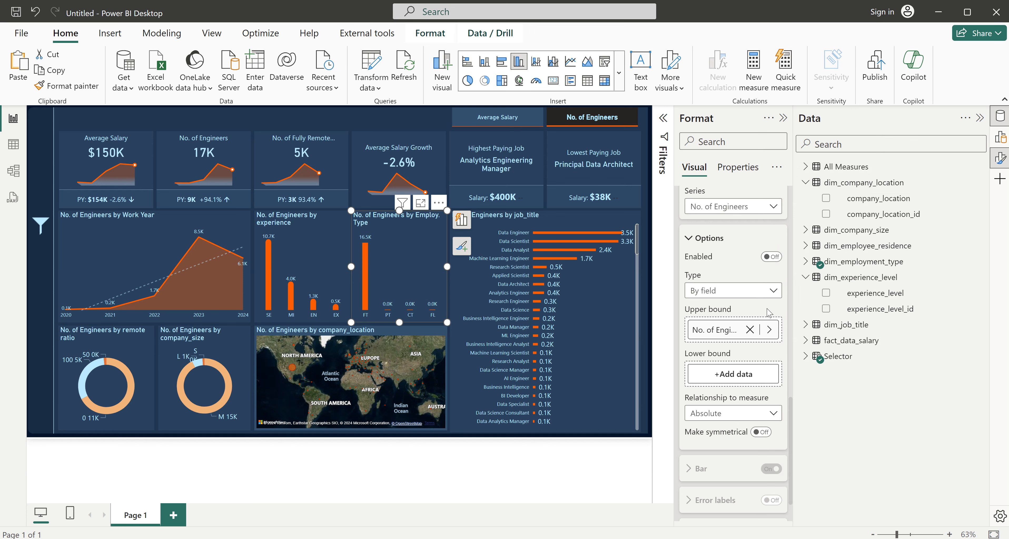
# - Enable the Employ. Type chart's error bars and set their bar color to the recently used orange
pyautogui.click(771, 257)
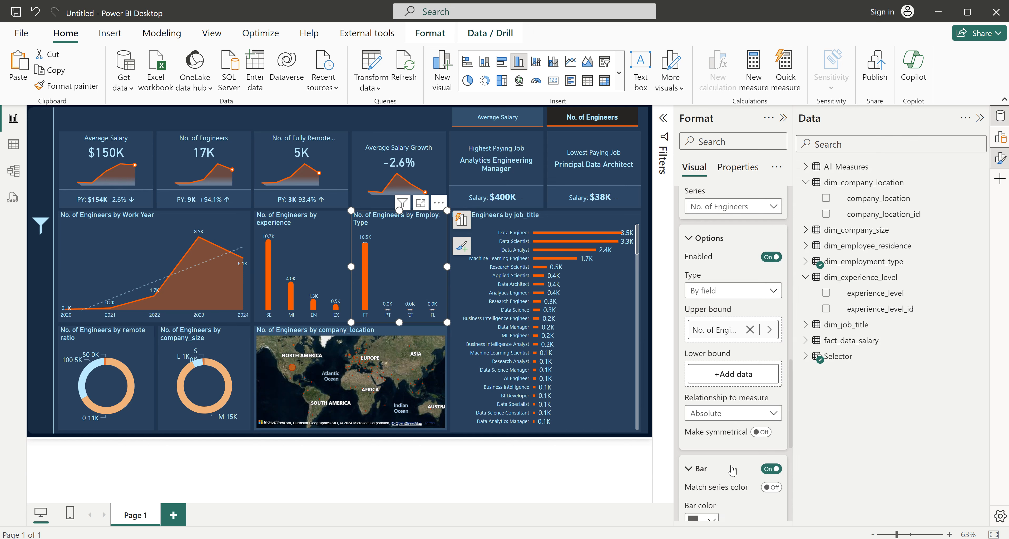
pyautogui.click(769, 257)
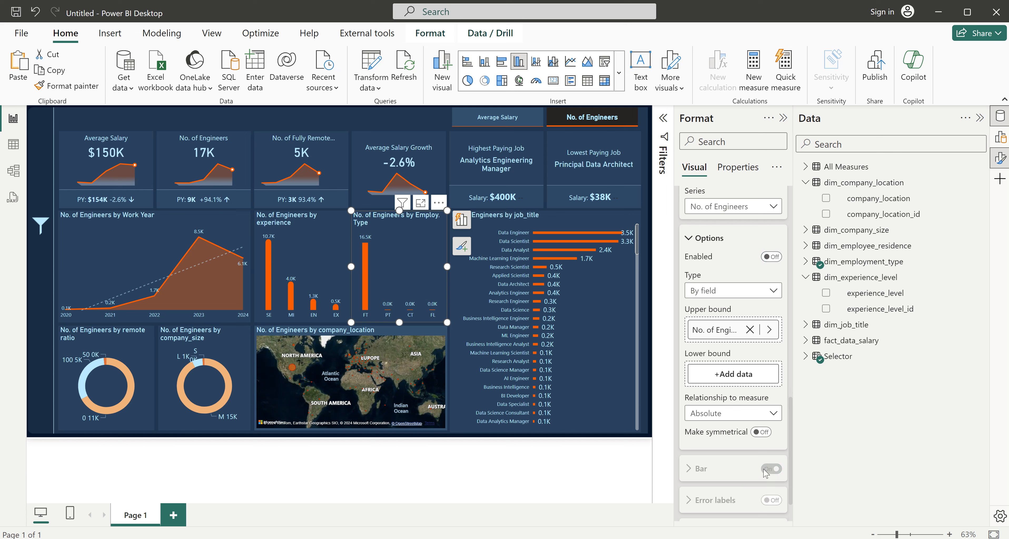
pyautogui.click(771, 257)
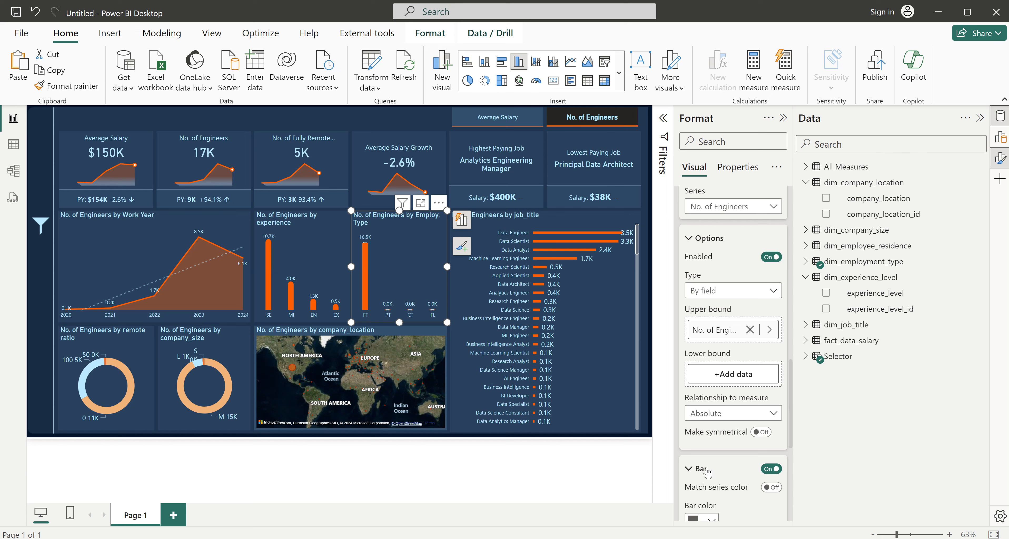
pyautogui.scroll(-5, 707, 472)
pyautogui.click(702, 320)
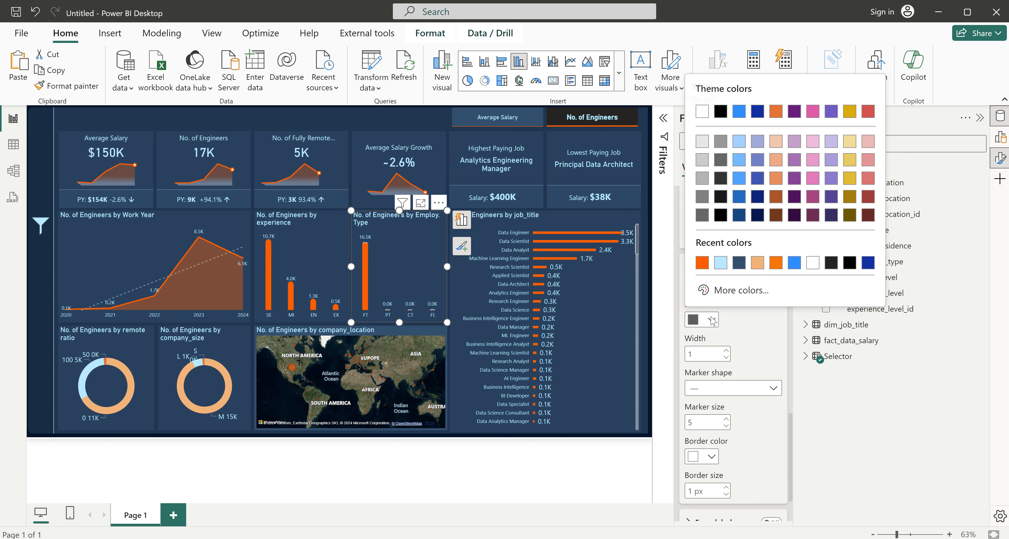
pyautogui.click(703, 268)
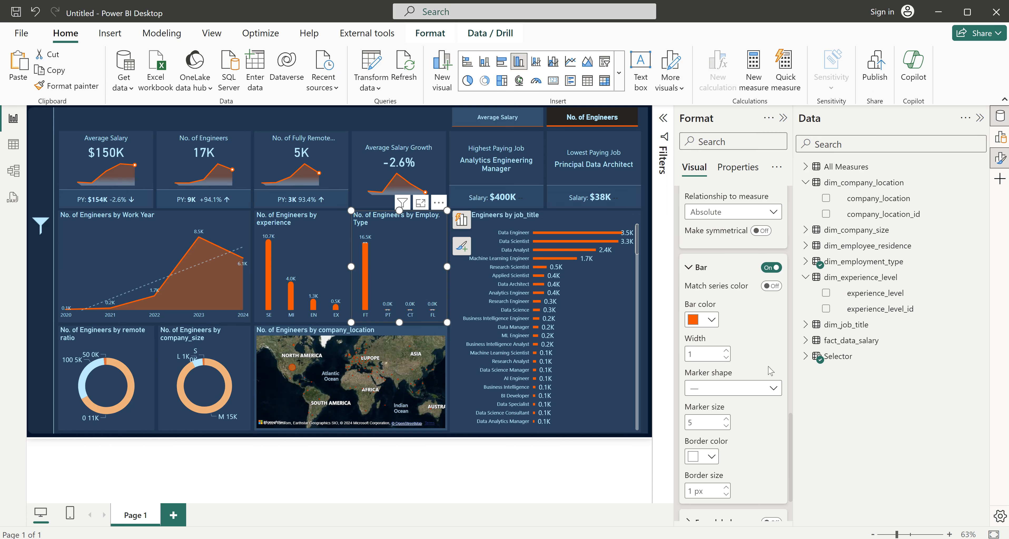
# - Set the Employ. Type chart's error-bar markers to circles of size 8 with a 0 px border, and test both slicer buttons
pyautogui.click(770, 387)
pyautogui.click(733, 388)
pyautogui.scroll(-2, 779, 353)
pyautogui.click(726, 422)
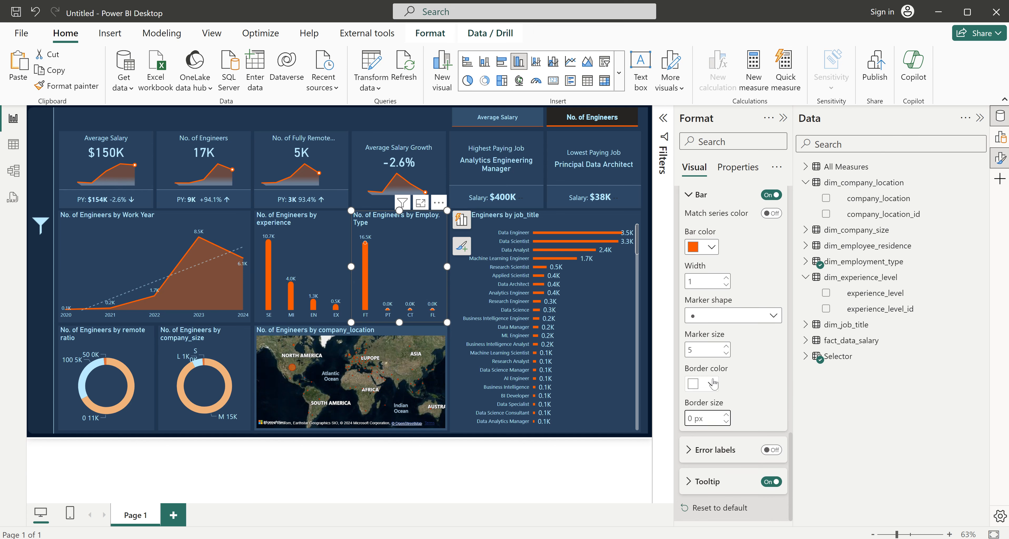
pyautogui.click(726, 346)
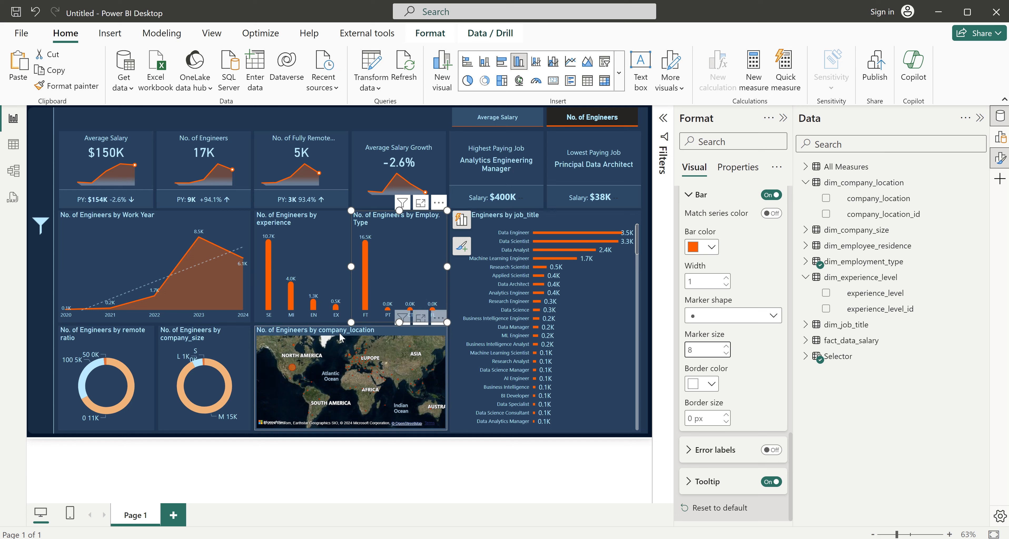
pyautogui.click(497, 120)
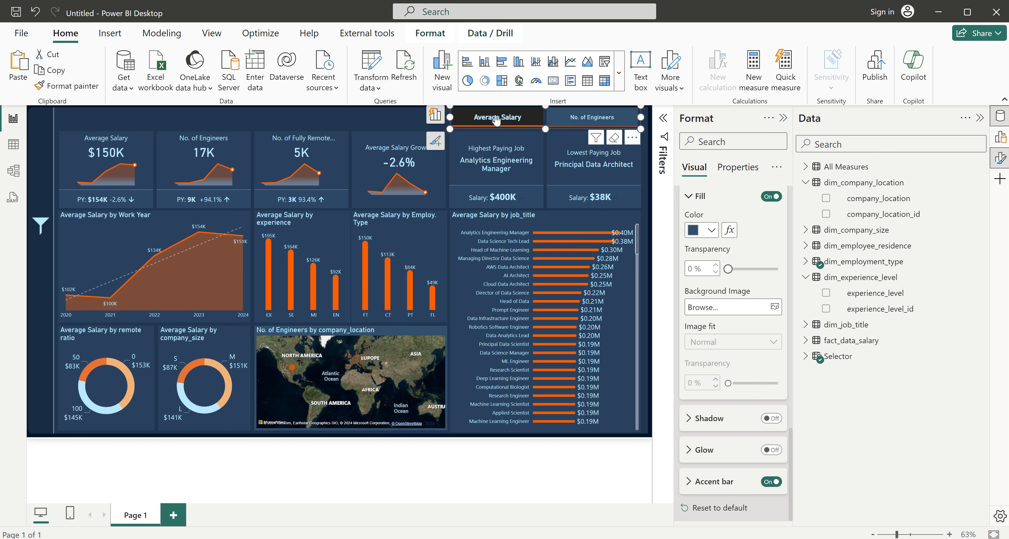
pyautogui.click(592, 118)
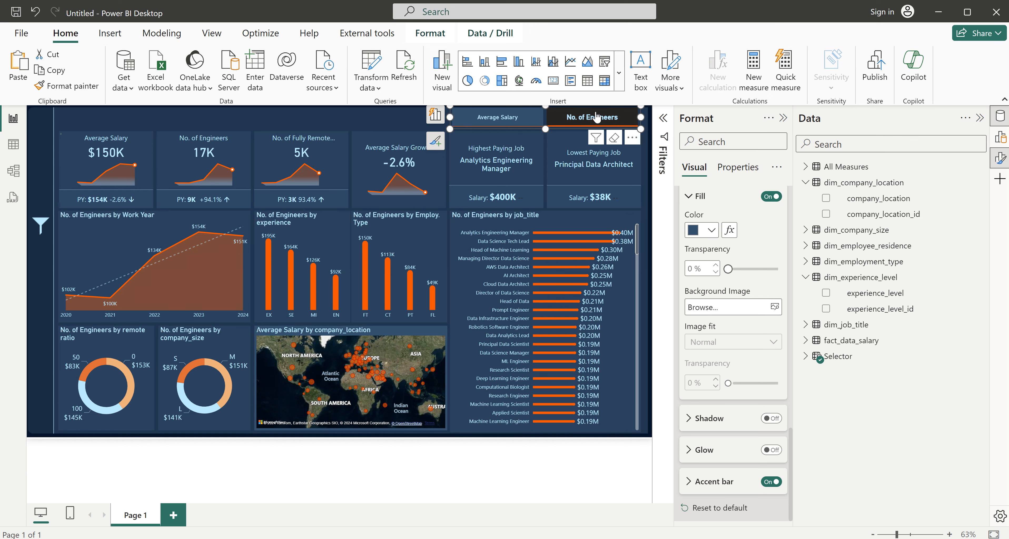
# - Add the No. of Engineers measure as the upper bound of the job_title bar chart's error bars
pyautogui.click(488, 214)
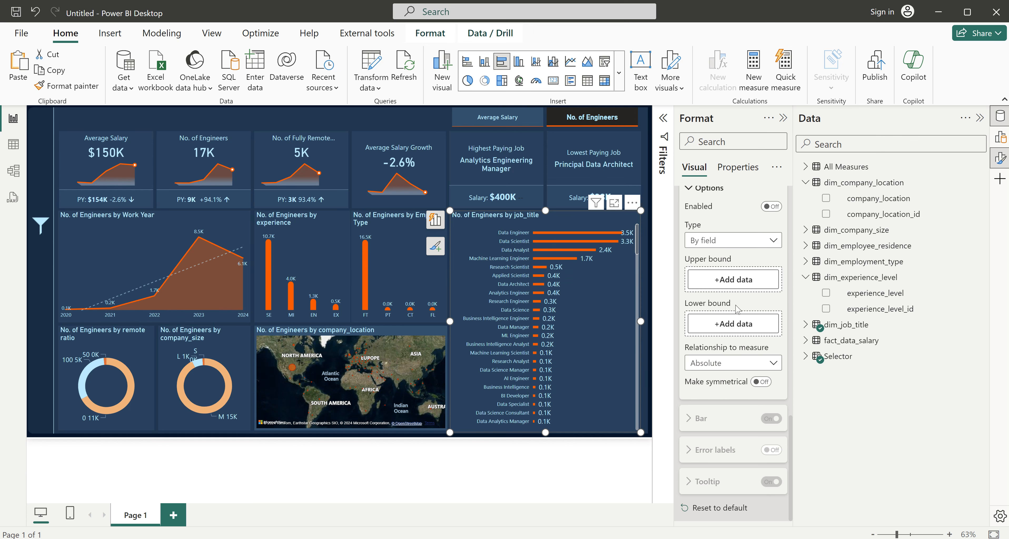
pyautogui.scroll(2, 727, 274)
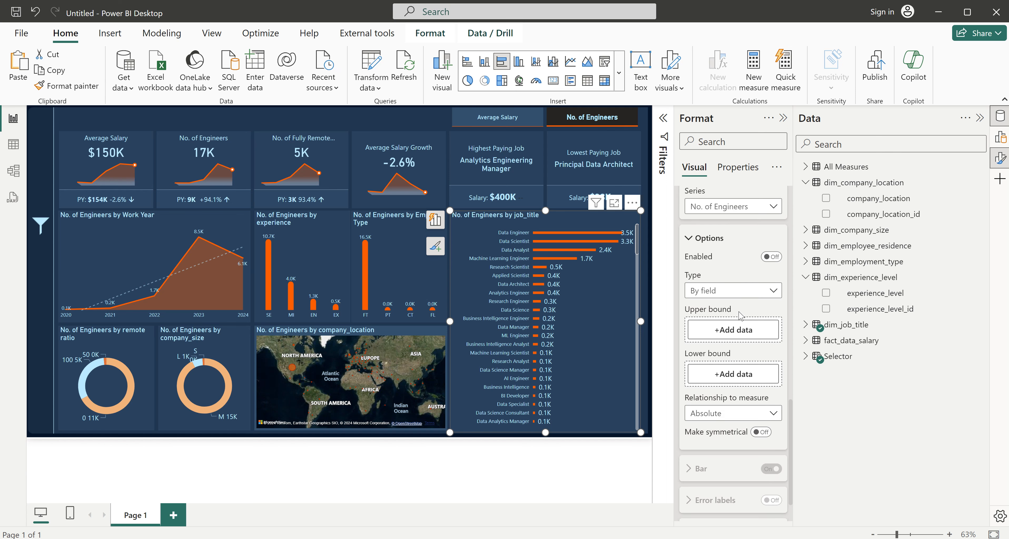
pyautogui.scroll(-1, 729, 332)
pyautogui.click(728, 330)
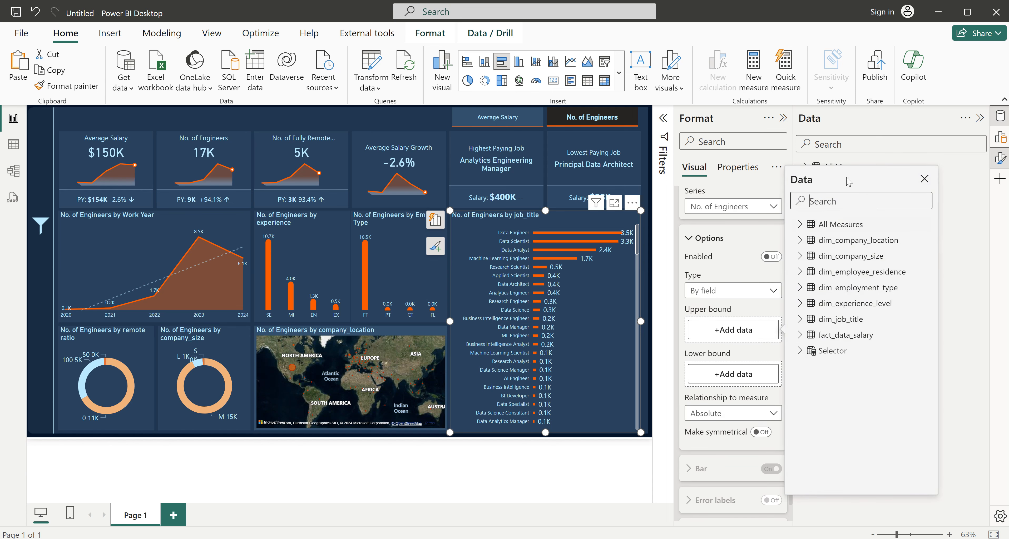
pyautogui.write('no')
pyautogui.click(869, 247)
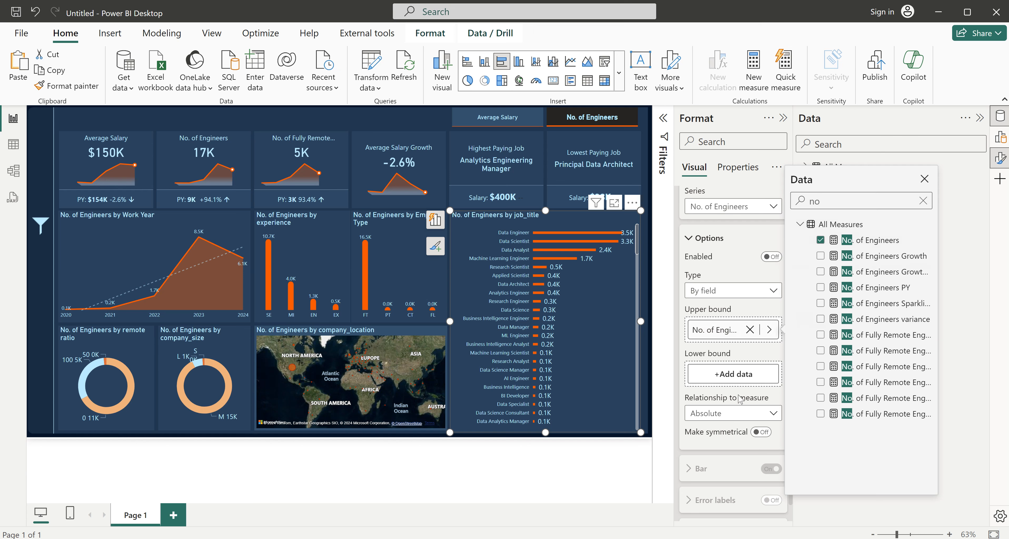
# - Enable the job_title chart's error bars and set their bar color to the recently used orange
pyautogui.click(773, 258)
pyautogui.scroll(-5, 729, 321)
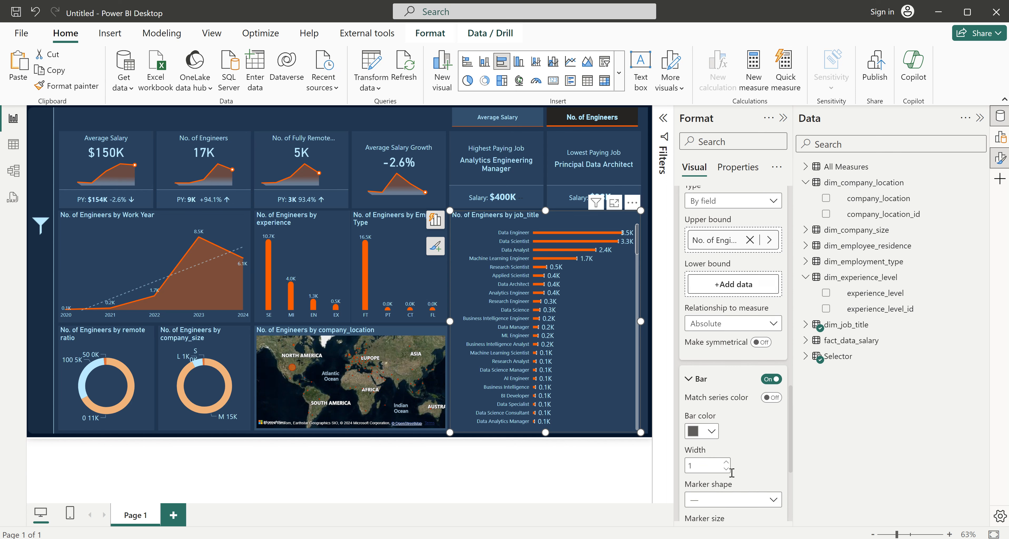
pyautogui.click(710, 319)
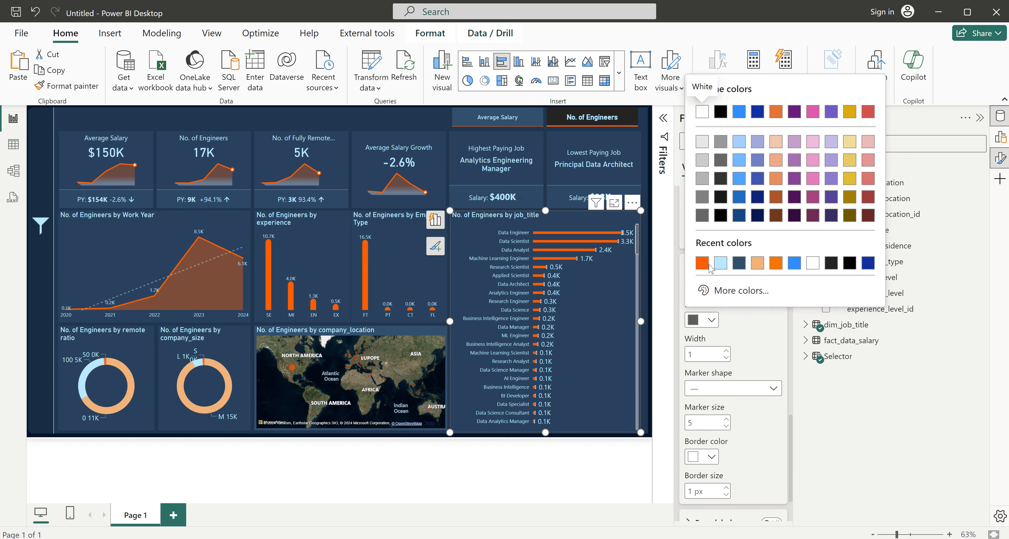
pyautogui.click(704, 265)
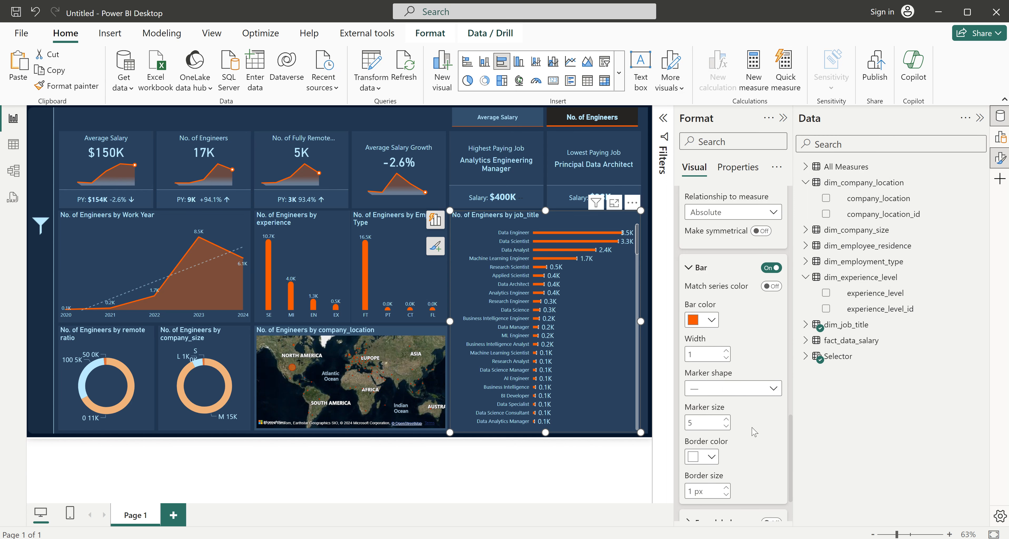
# - Set the job_title chart's error-bar markers to circles of size 3 with a 0 px border
pyautogui.click(772, 388)
pyautogui.click(705, 405)
pyautogui.scroll(-2, 728, 412)
pyautogui.click(726, 422)
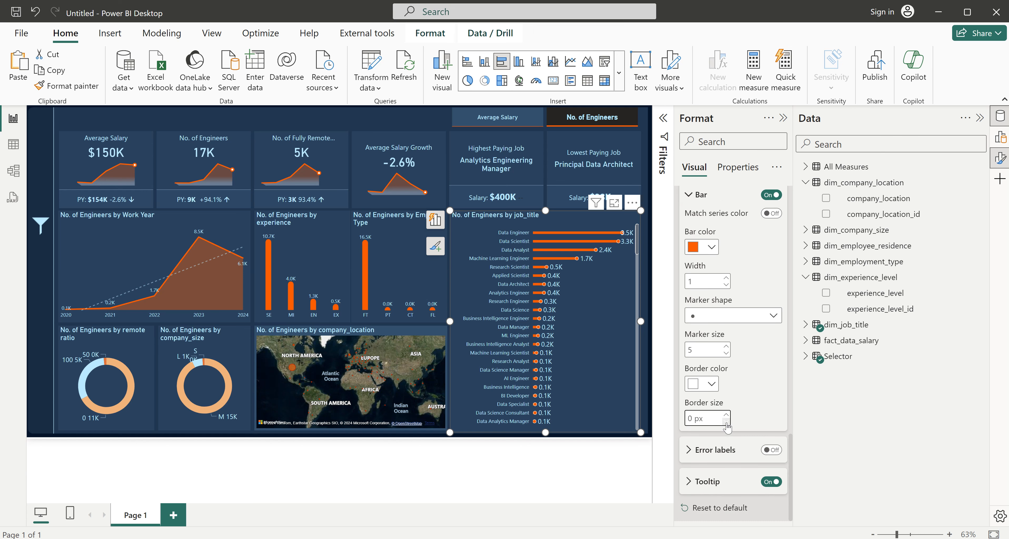
pyautogui.click(726, 353)
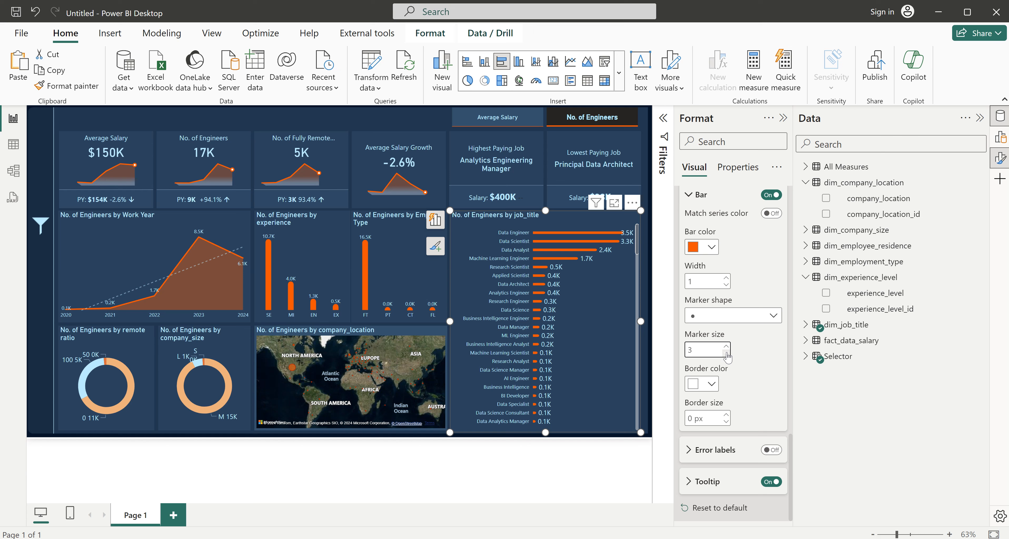
# - Open the slice color settings of the No. of Engineers by remote ratio donut chart
pyautogui.click(123, 333)
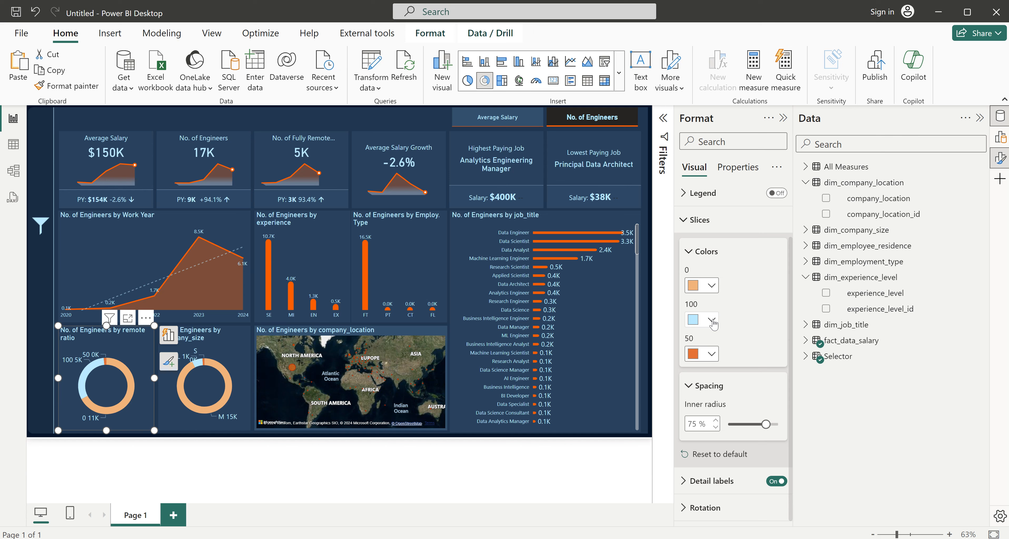
# - Recolor the remote ratio donut chart's slices: 0 in bright orange and 50 in light orange, from the recent colors
pyautogui.click(711, 286)
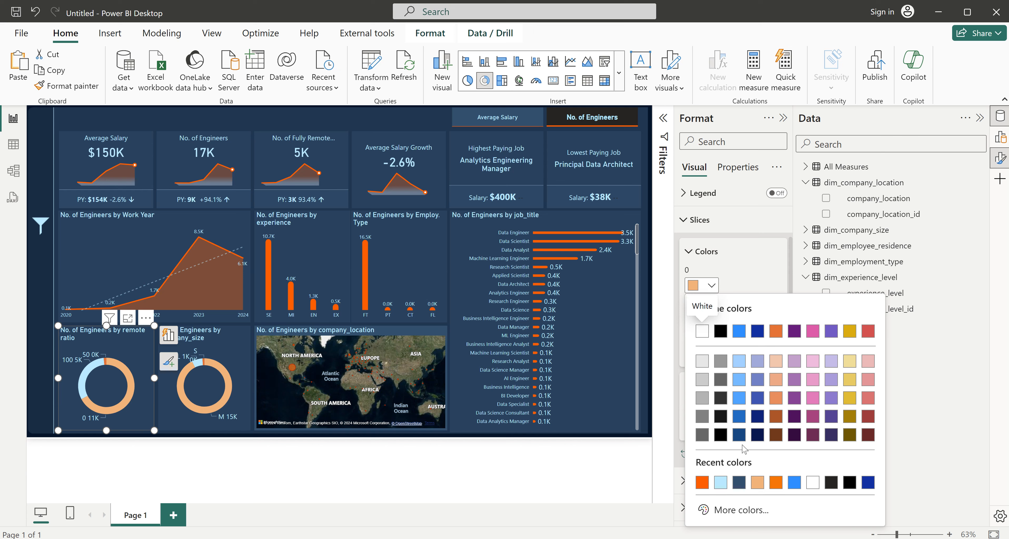
pyautogui.click(753, 279)
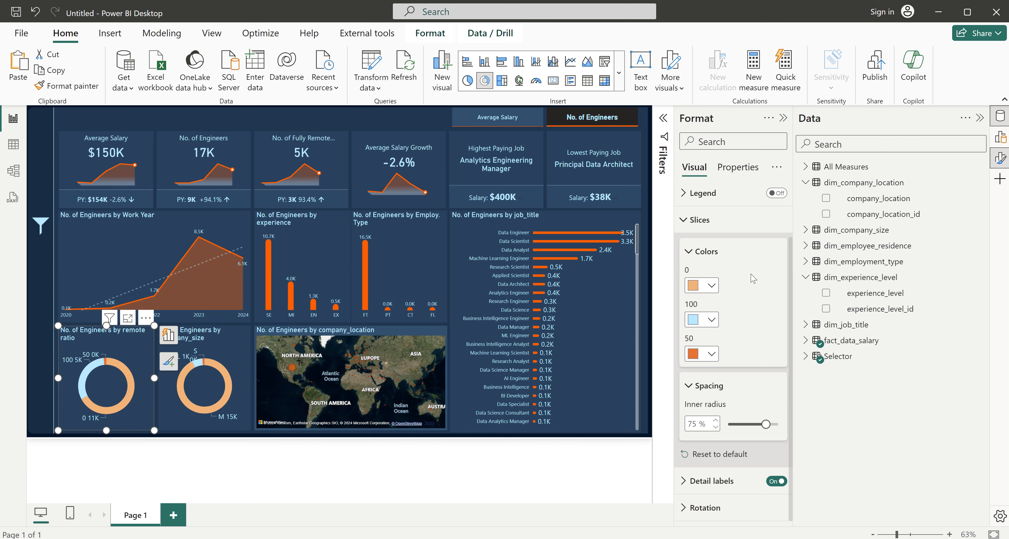
pyautogui.click(711, 288)
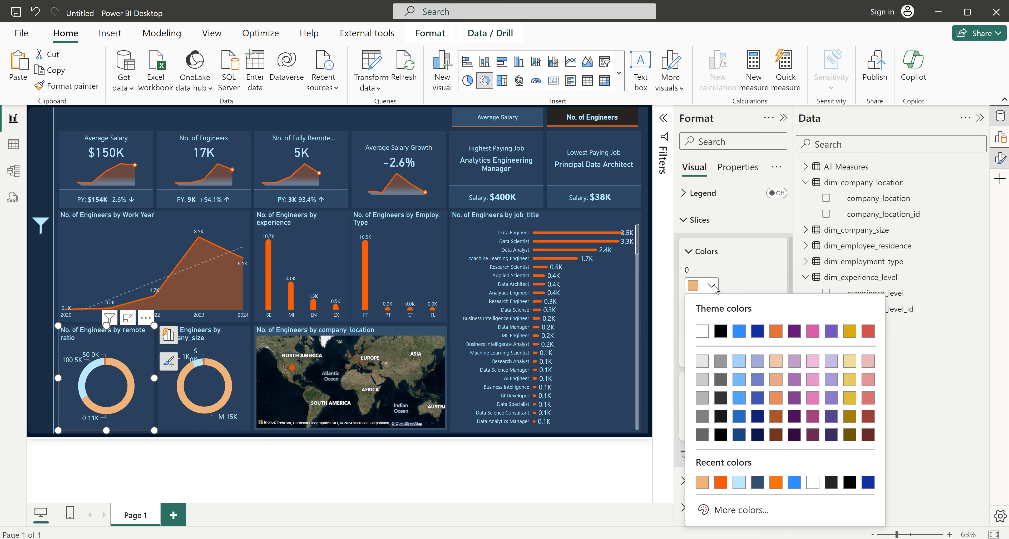
pyautogui.click(721, 483)
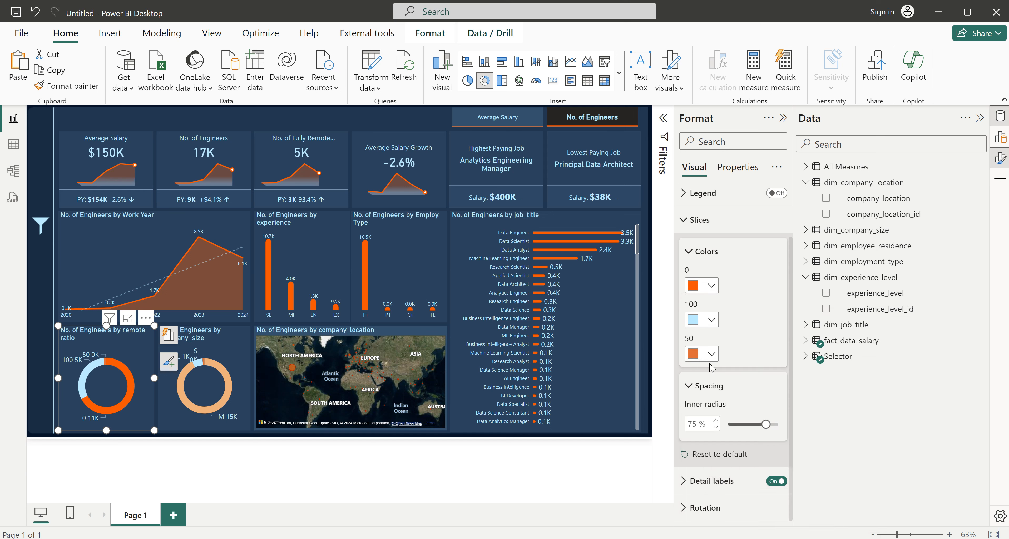
pyautogui.click(711, 355)
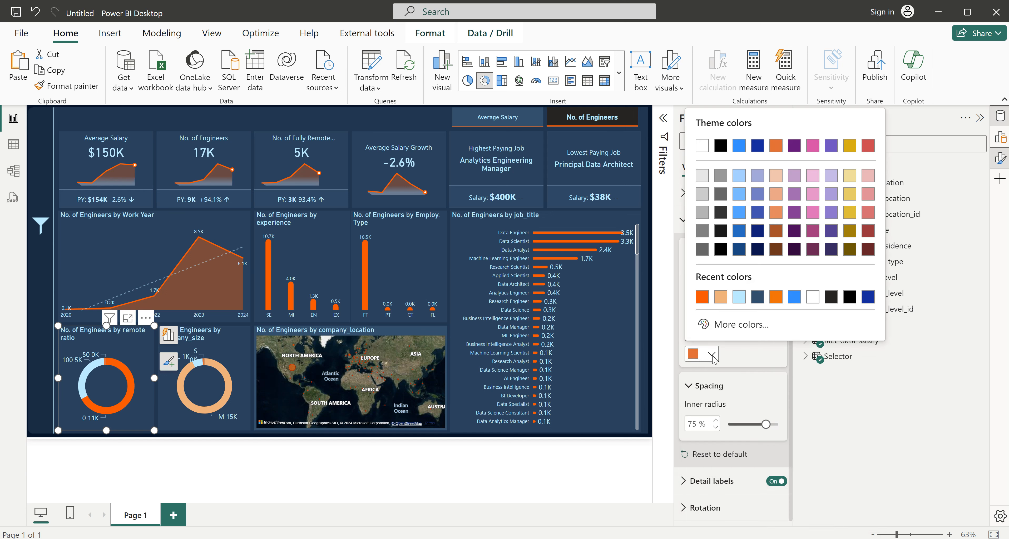
pyautogui.click(718, 301)
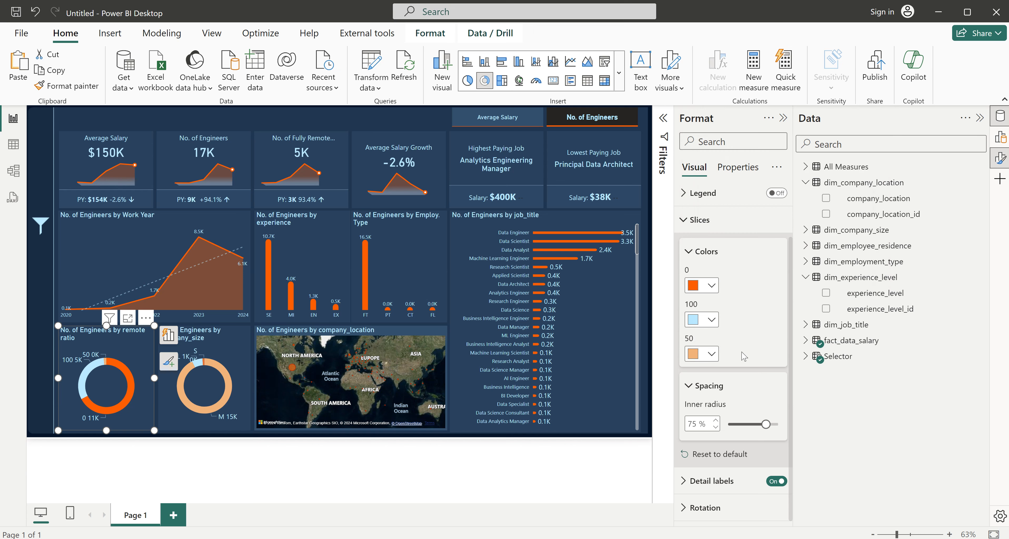
# - Recolor the company_size donut chart's slices: M in bright orange and S in light orange, from the recent colors
pyautogui.click(232, 354)
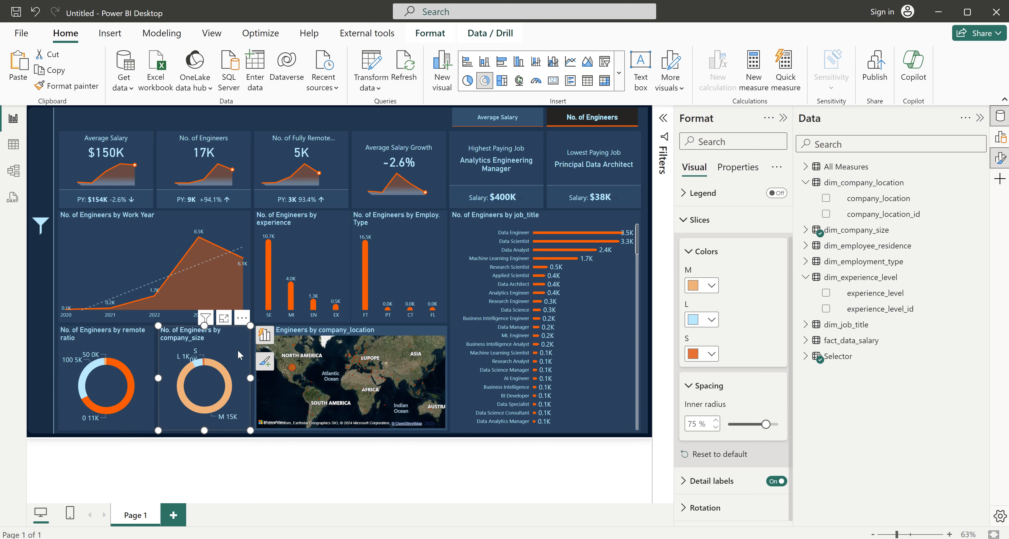
pyautogui.click(712, 287)
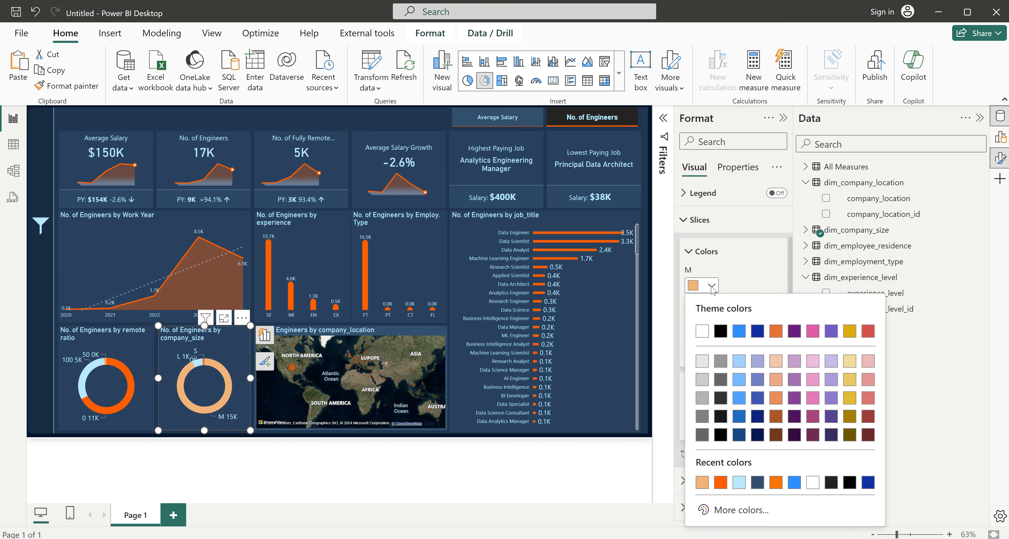
pyautogui.click(720, 485)
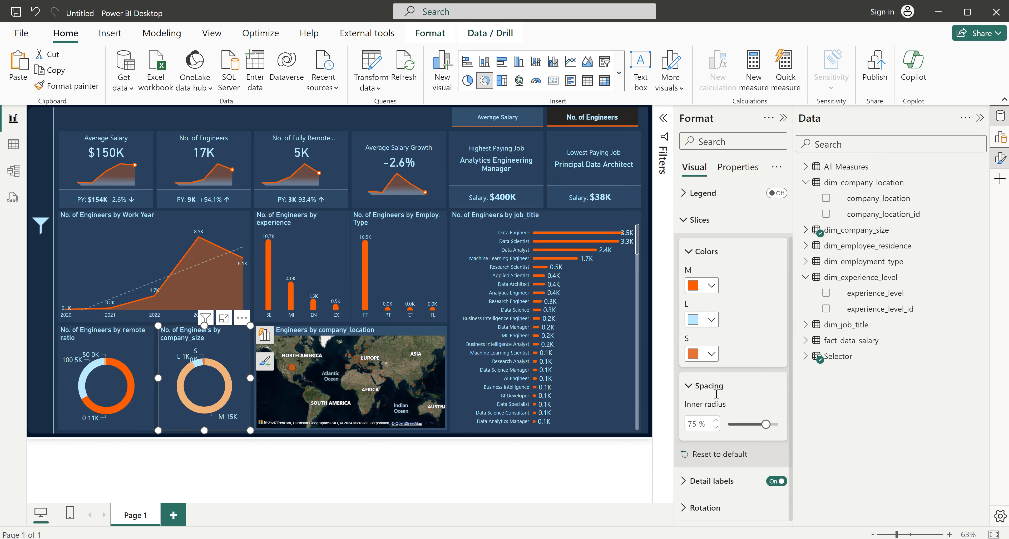
pyautogui.click(711, 354)
pyautogui.click(724, 301)
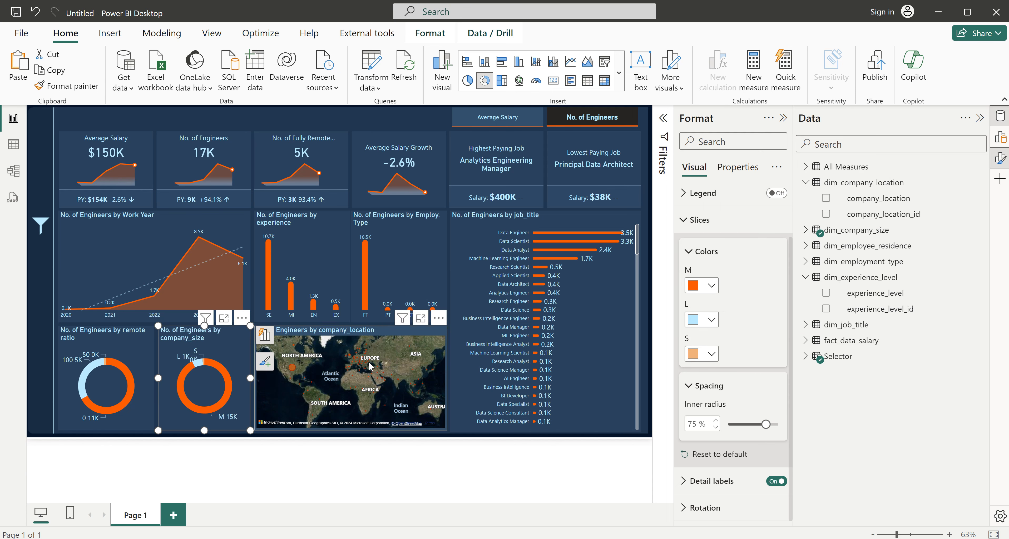
pyautogui.click(330, 117)
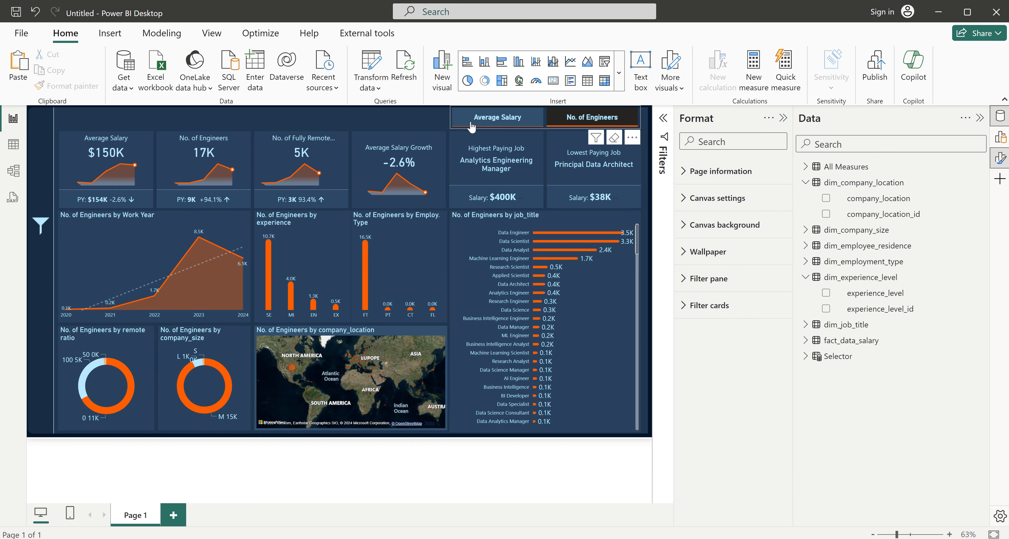
# - Check the charts with the Average Salary selector option, and switch back to No. of Engineers
pyautogui.click(484, 125)
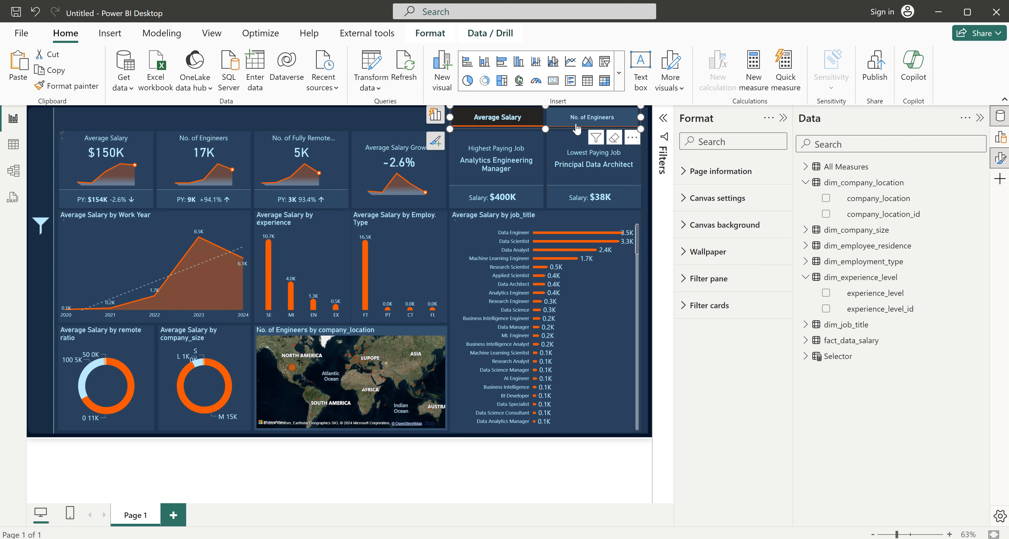
pyautogui.click(586, 120)
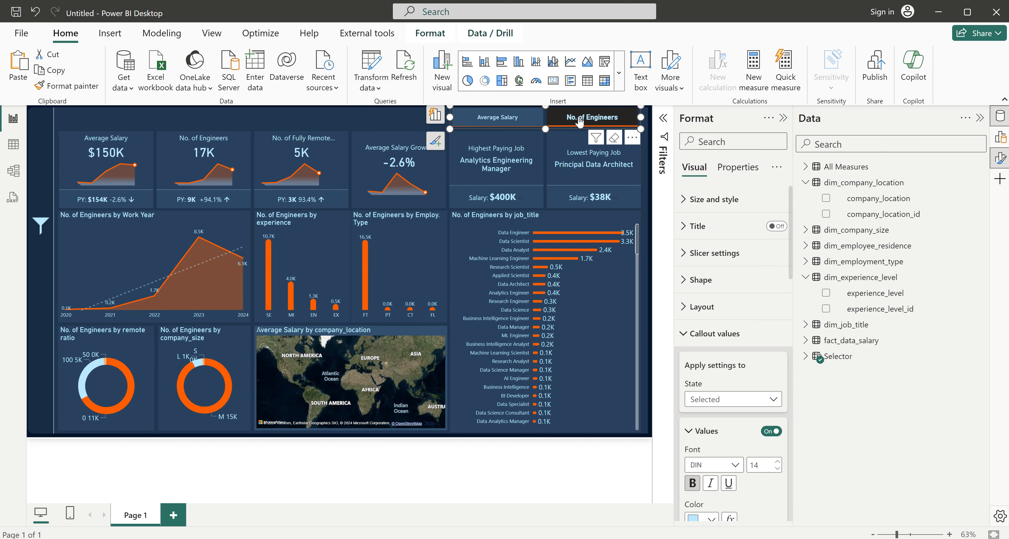
pyautogui.click(347, 119)
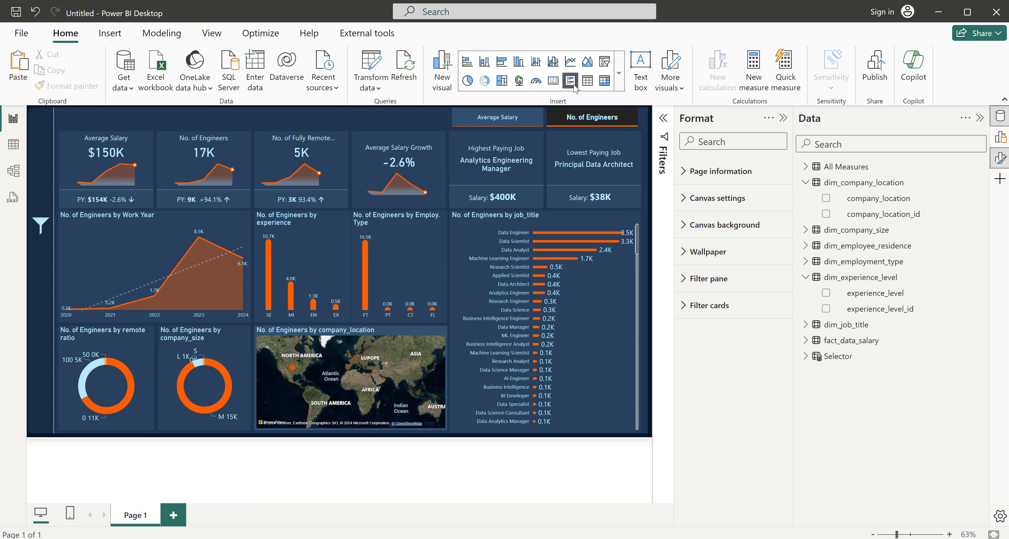
# - Add a text box reading "Filter" to the report page and set its font size to 14
pyautogui.click(641, 71)
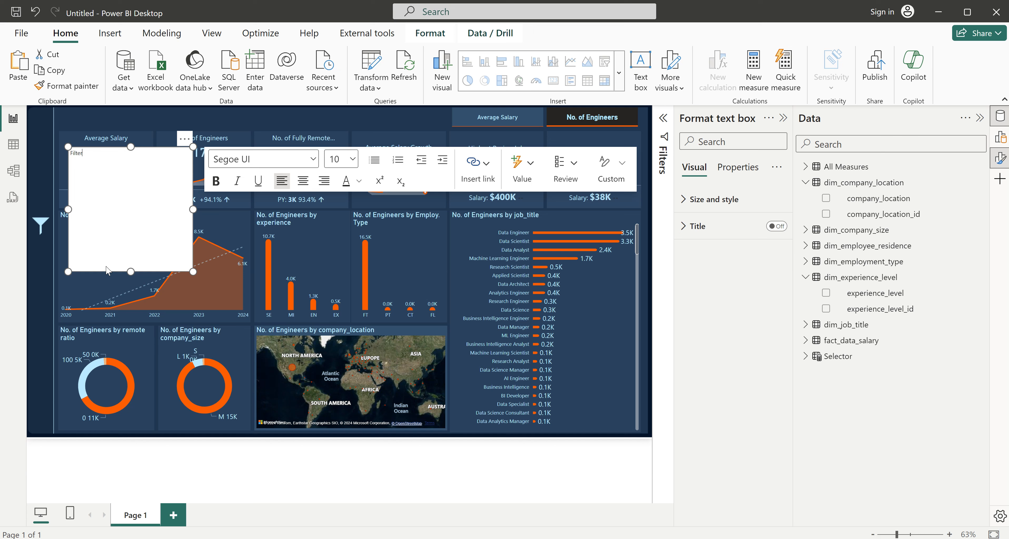
pyautogui.doubleClick(72, 154)
pyautogui.moveTo(69, 154); pyautogui.dragTo(66, 155)
pyautogui.doubleClick(100, 154)
pyautogui.click(355, 161)
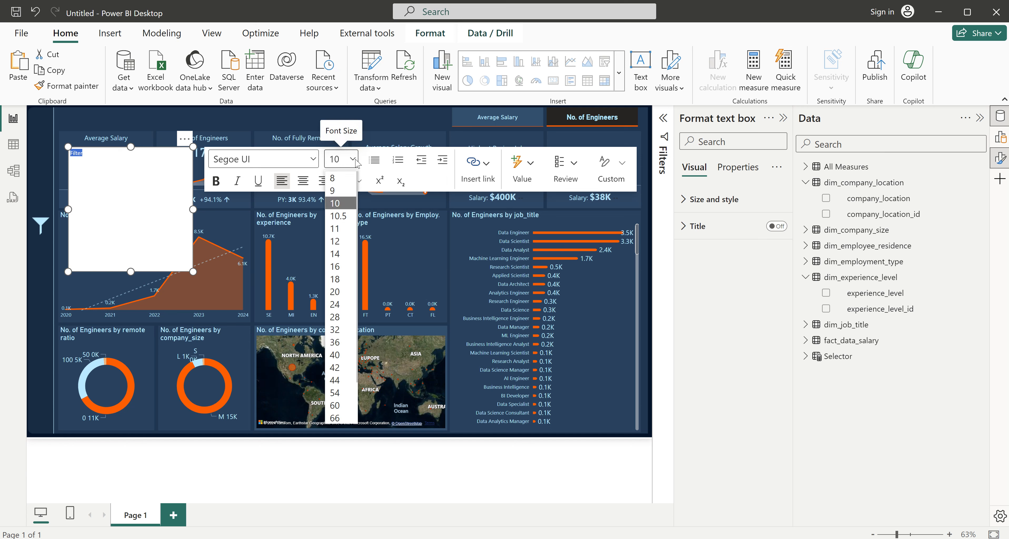
pyautogui.click(347, 259)
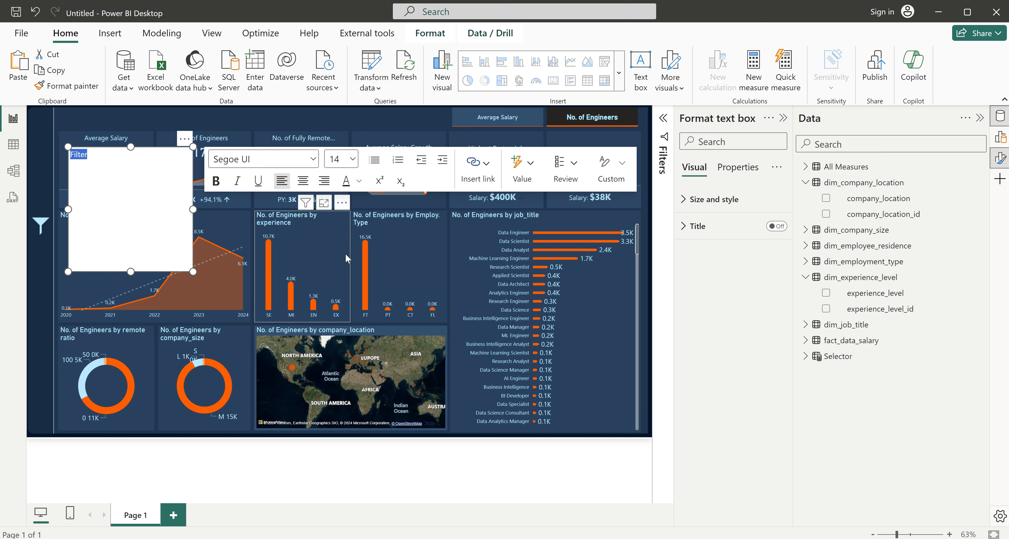
# - Shrink the Filter text box to about 91 by 41 and place it in the header just before the Average Salary button
pyautogui.moveTo(130, 271); pyautogui.dragTo(128, 168)
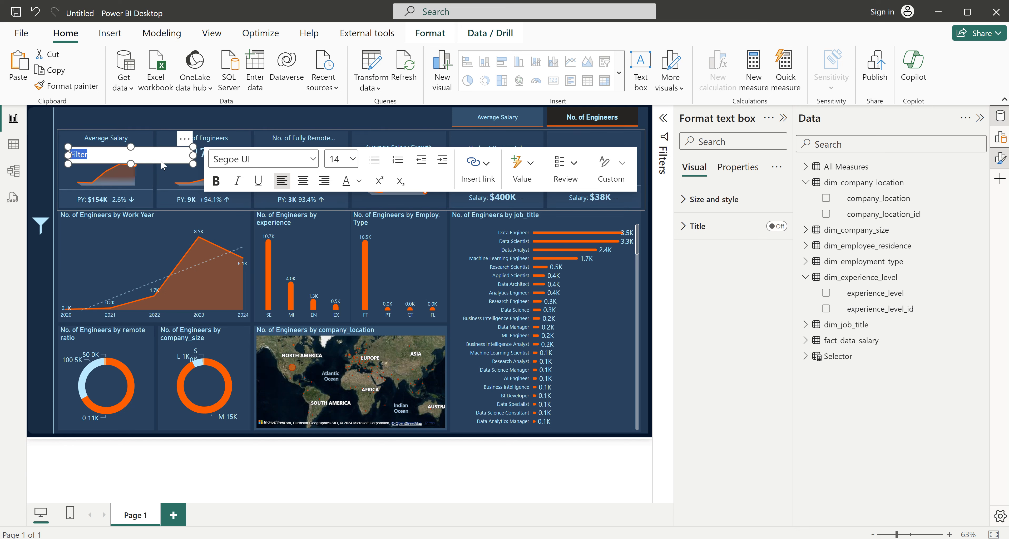
pyautogui.moveTo(192, 155); pyautogui.dragTo(431, 104)
pyautogui.click(416, 116)
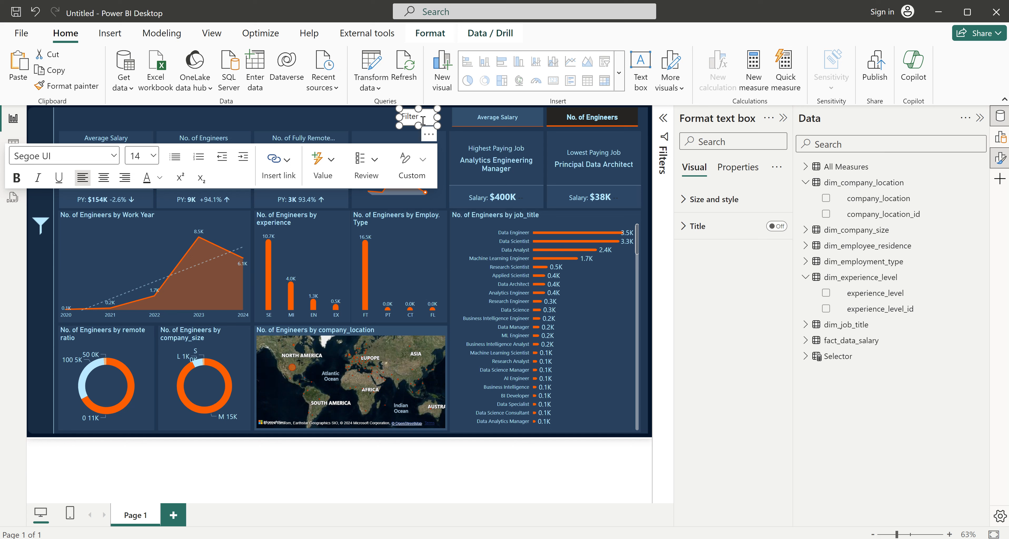
# - Turn off the background of the Filter text box
pyautogui.click(444, 115)
pyautogui.click(726, 200)
pyautogui.click(774, 454)
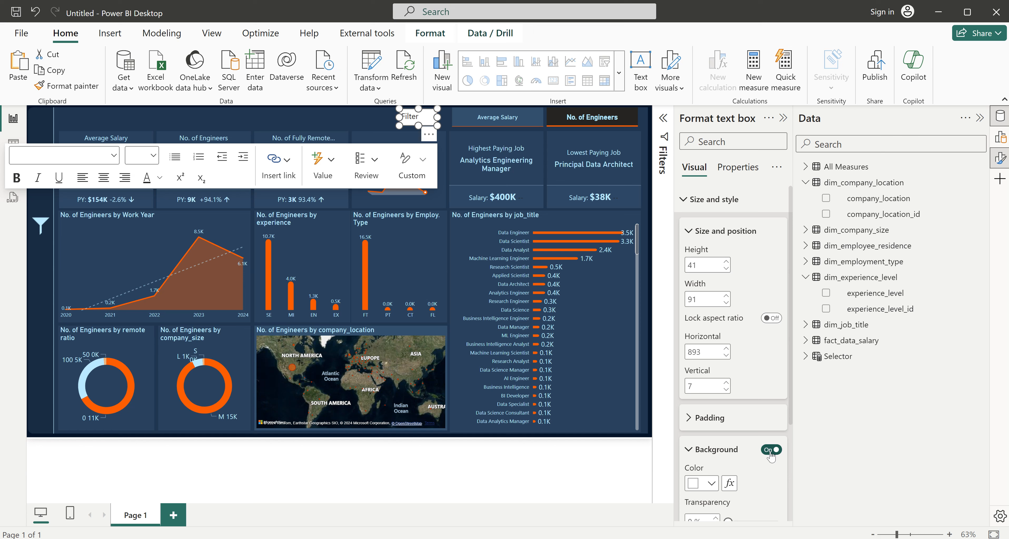
pyautogui.click(705, 202)
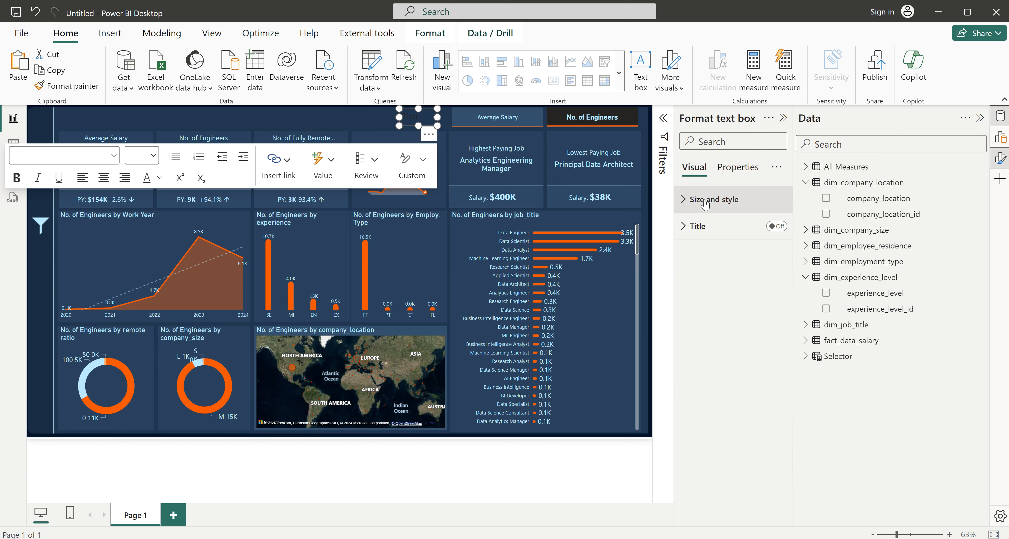
# - Change the font color of the Filter text to a light shade
pyautogui.click(418, 117)
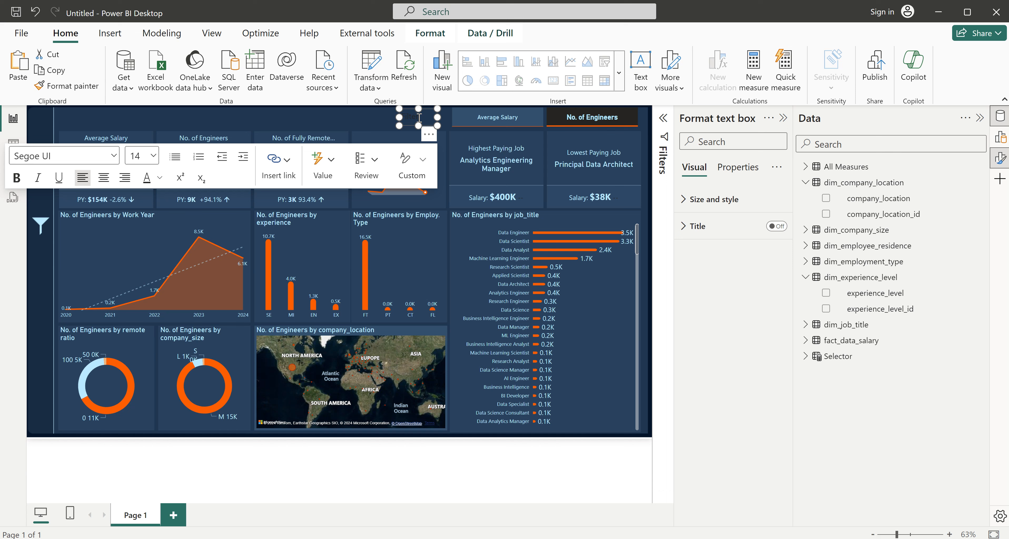
pyautogui.doubleClick(418, 117)
pyautogui.click(159, 177)
pyautogui.click(211, 380)
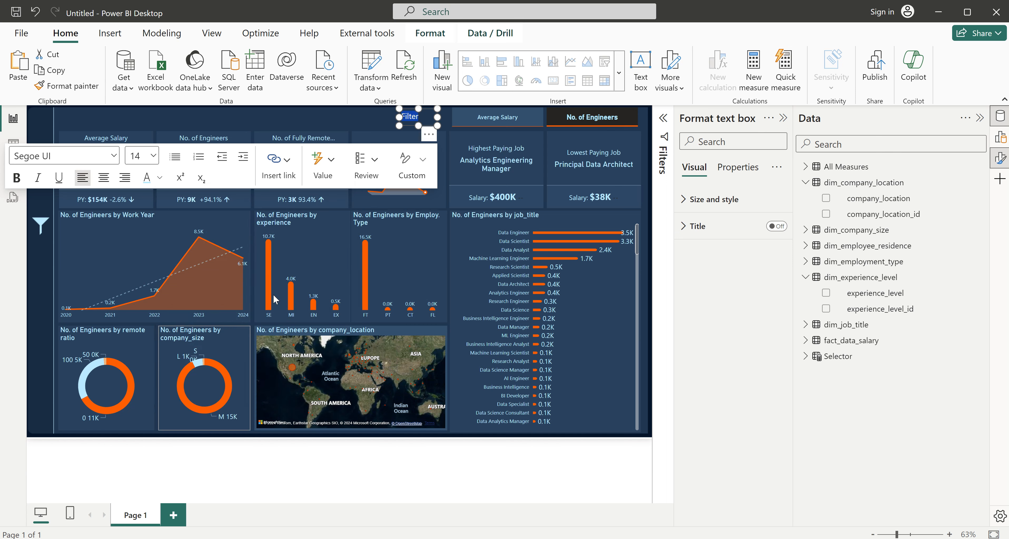
pyautogui.click(343, 124)
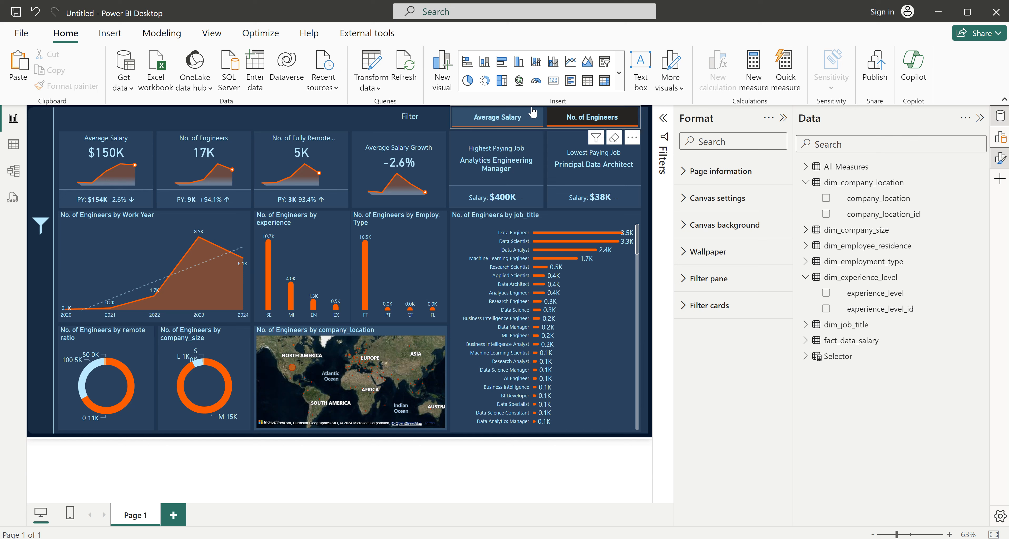
# - Insert the image icons8-group-50(1).png from the Icons folder, shrink it and place it beside the No. of Engineers card title
pyautogui.click(109, 33)
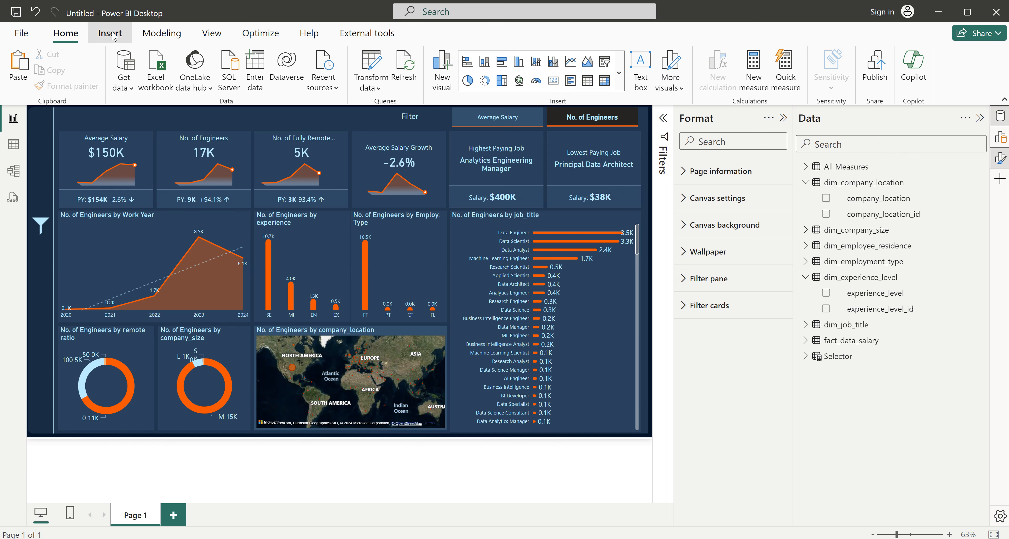
pyautogui.click(659, 73)
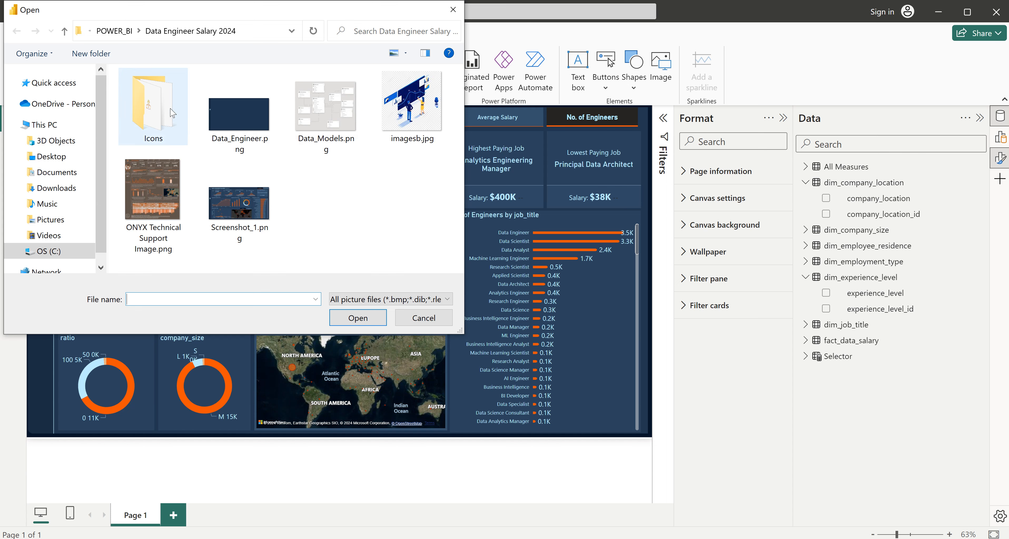
pyautogui.doubleClick(152, 106)
pyautogui.click(152, 129)
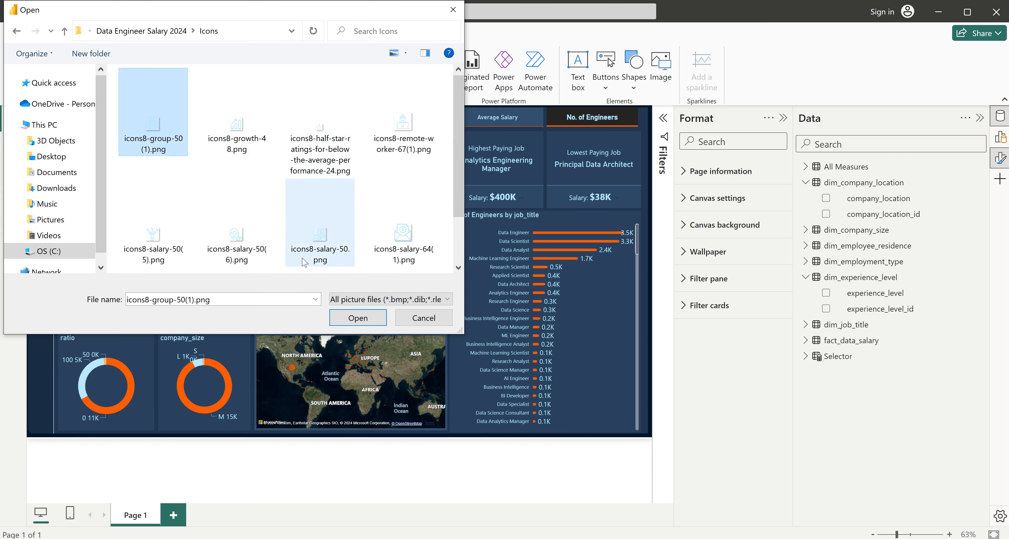
pyautogui.click(347, 318)
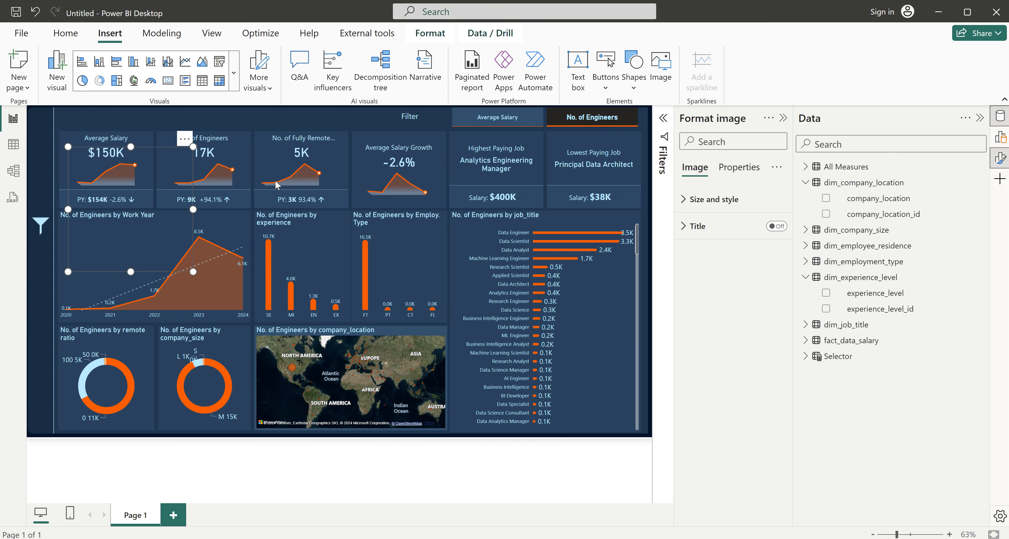
pyautogui.moveTo(192, 272); pyautogui.dragTo(167, 146)
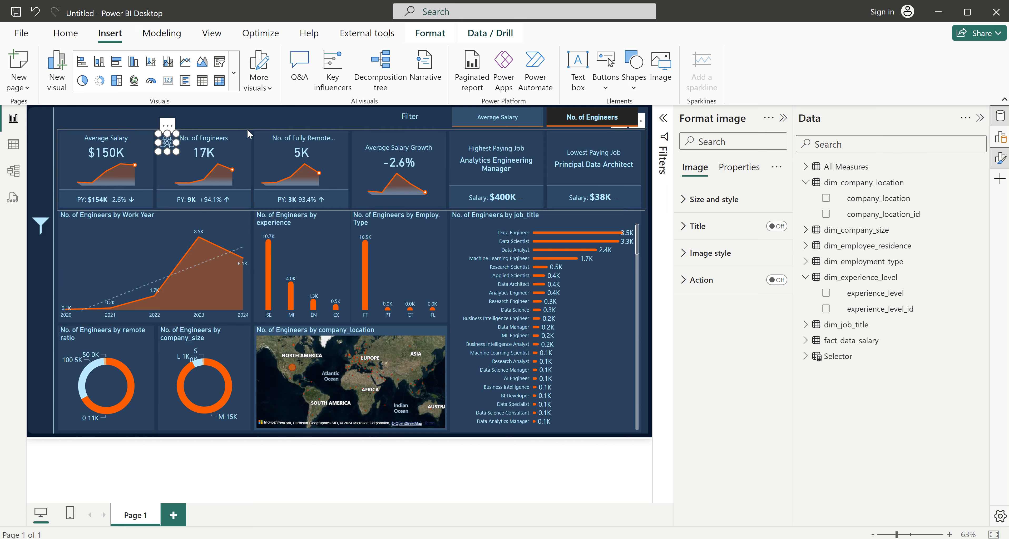
pyautogui.click(269, 116)
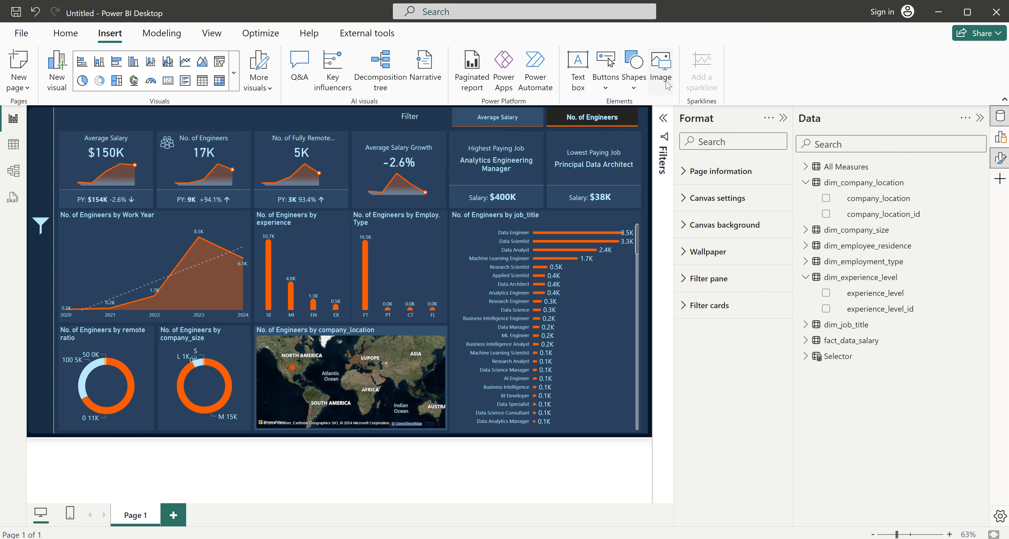
# - Insert the image icons8-growth-48.png, shrink it and place it at the upper-left corner of the Average Salary Growth card
pyautogui.click(662, 69)
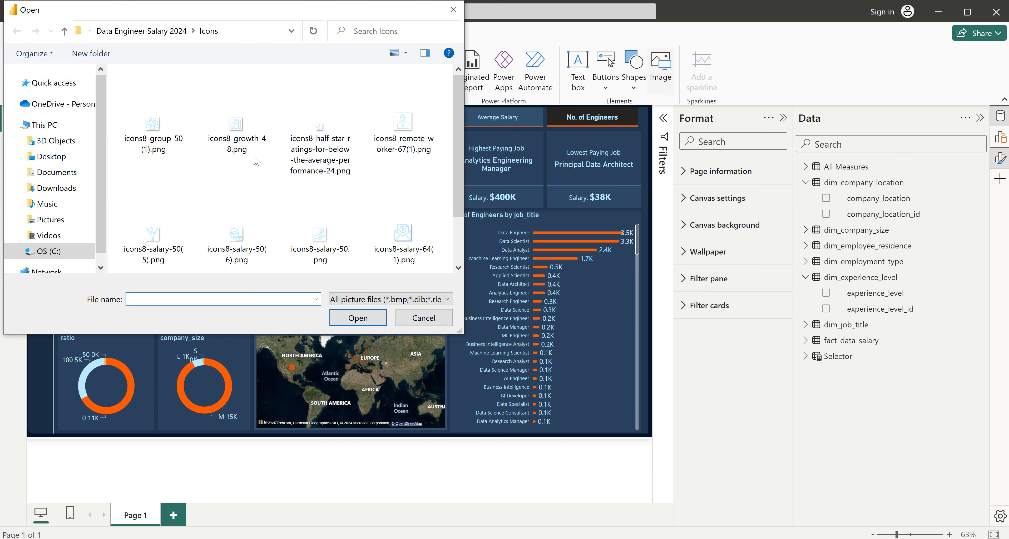
pyautogui.click(237, 125)
pyautogui.click(357, 318)
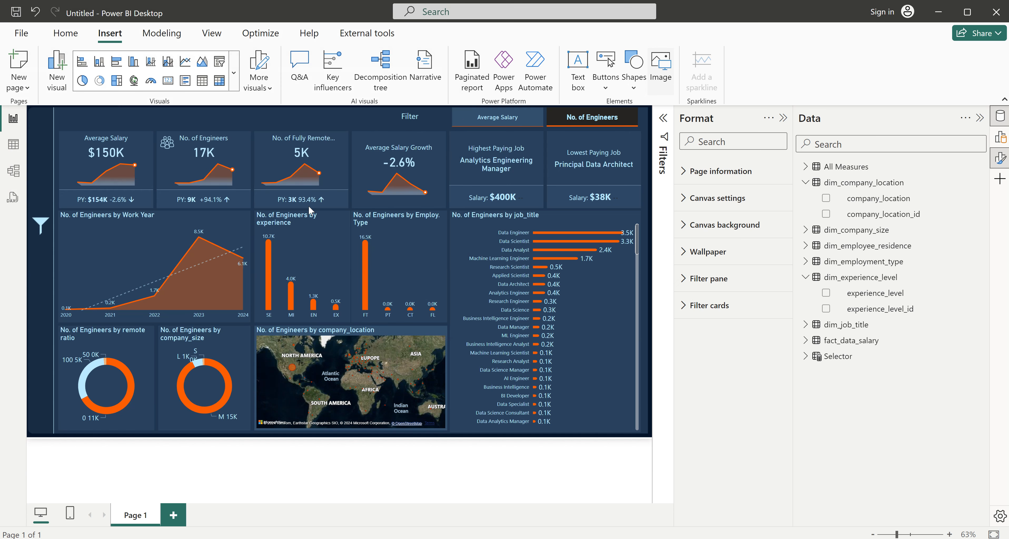
pyautogui.moveTo(193, 271); pyautogui.dragTo(356, 141)
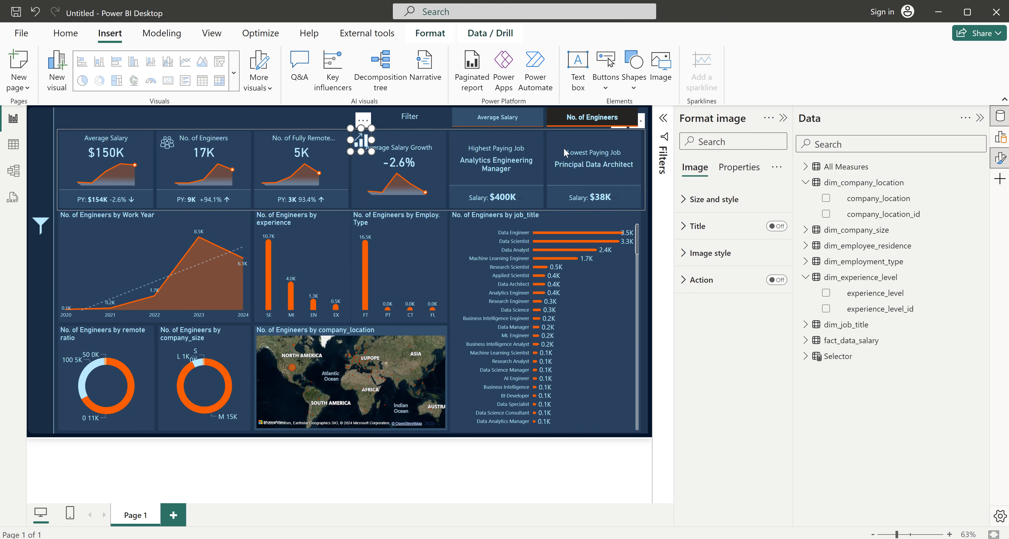
pyautogui.click(285, 125)
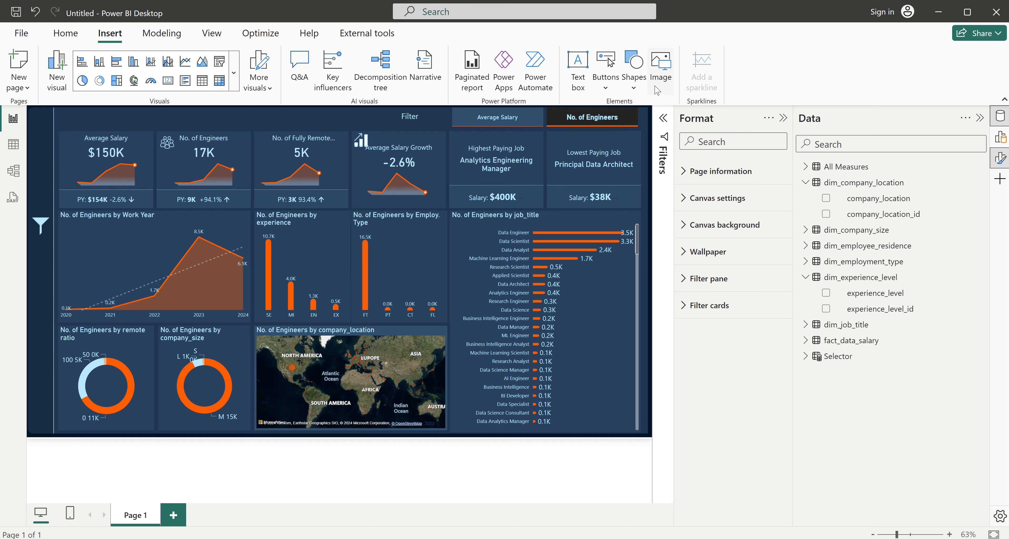
# - Insert the image icons8-remote-worker-67(1).png, shrink it and place it beside the No. of Fully Remote Engineers card title
pyautogui.click(662, 69)
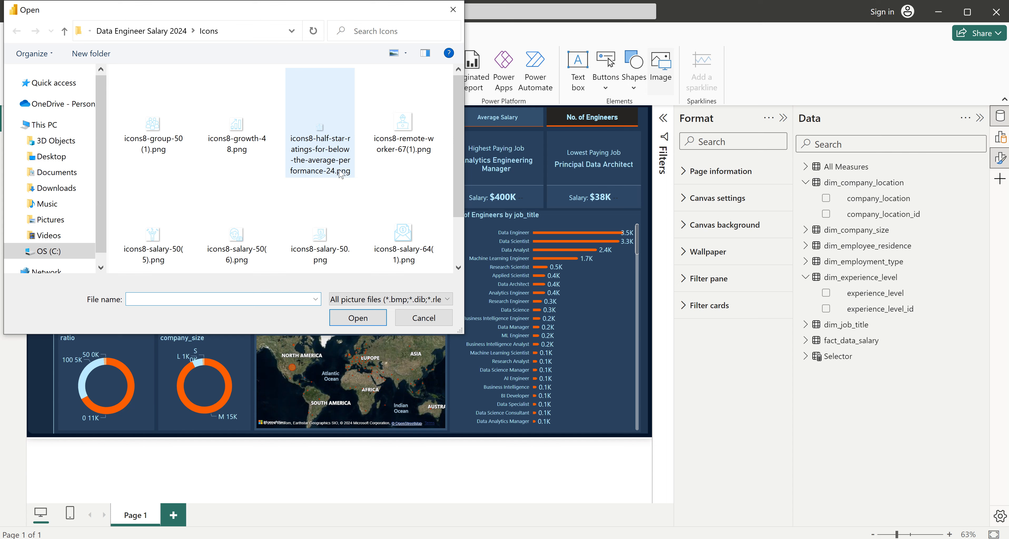
pyautogui.click(406, 130)
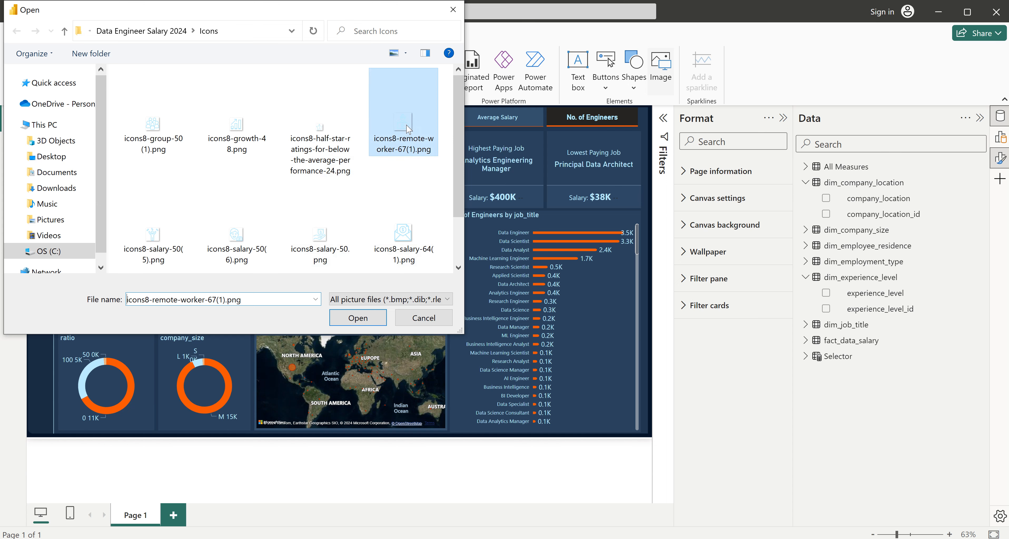
pyautogui.click(367, 315)
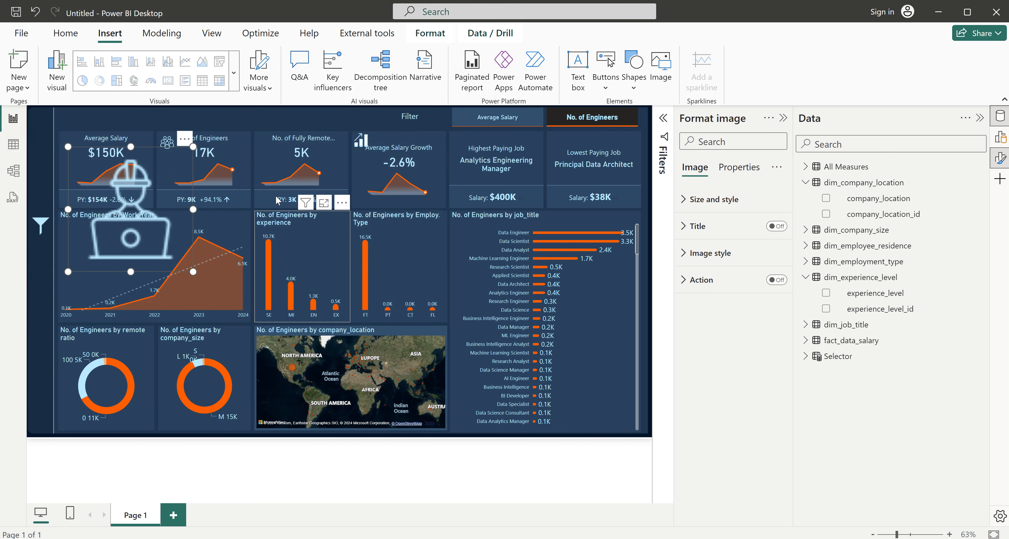
pyautogui.moveTo(192, 272); pyautogui.dragTo(265, 145)
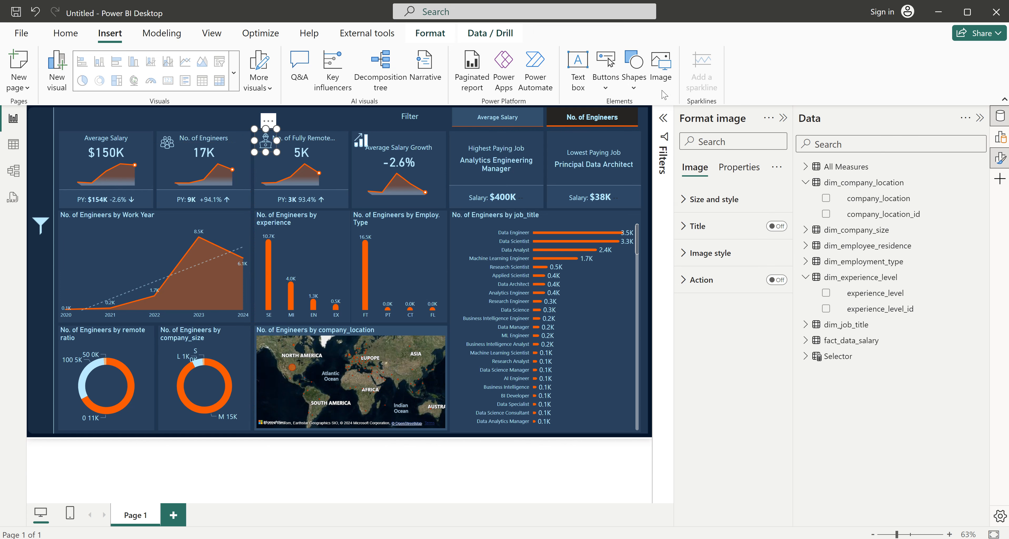
# - Insert the image icons8-salary-50.png, shrink it and place it beside the Average Salary card title
pyautogui.click(661, 70)
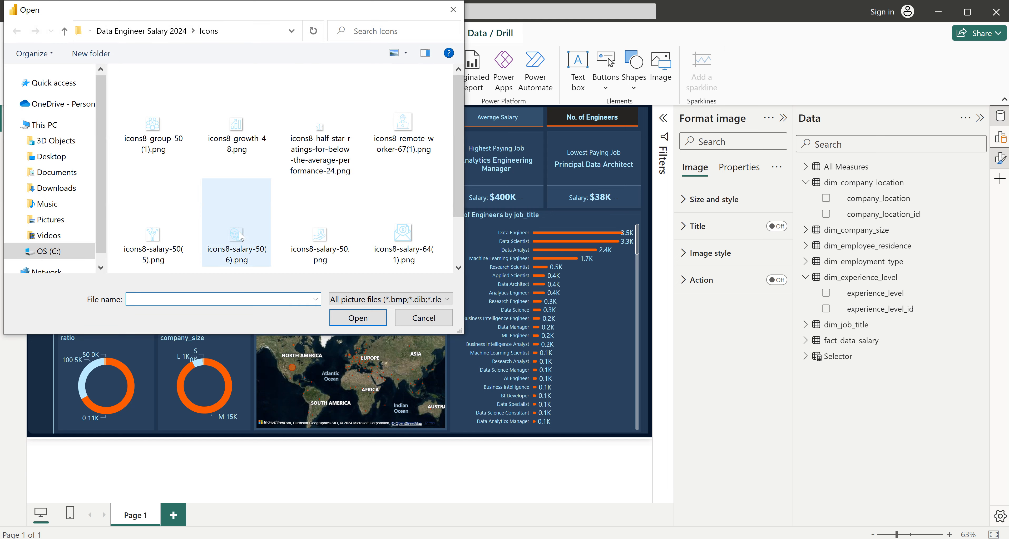
pyautogui.click(320, 237)
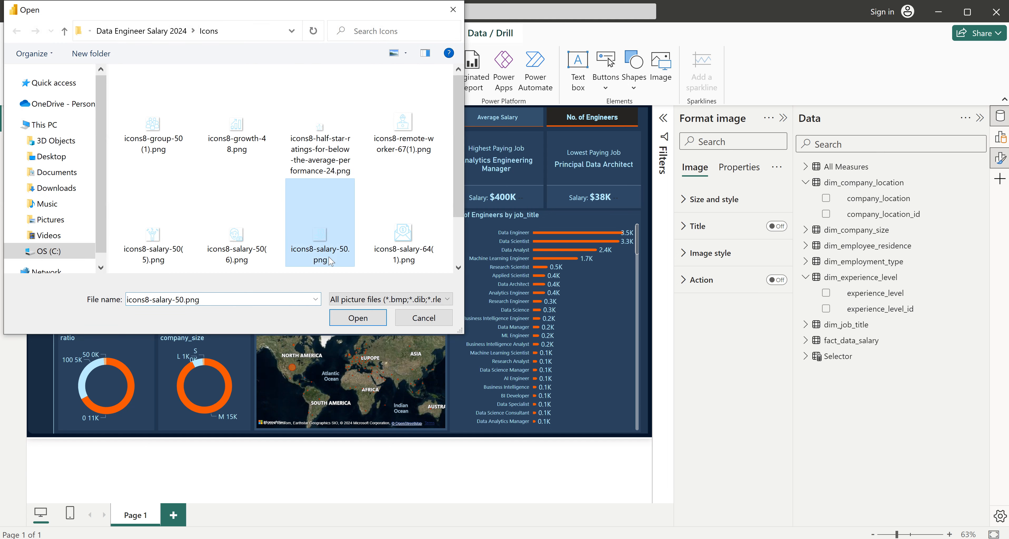
pyautogui.click(354, 319)
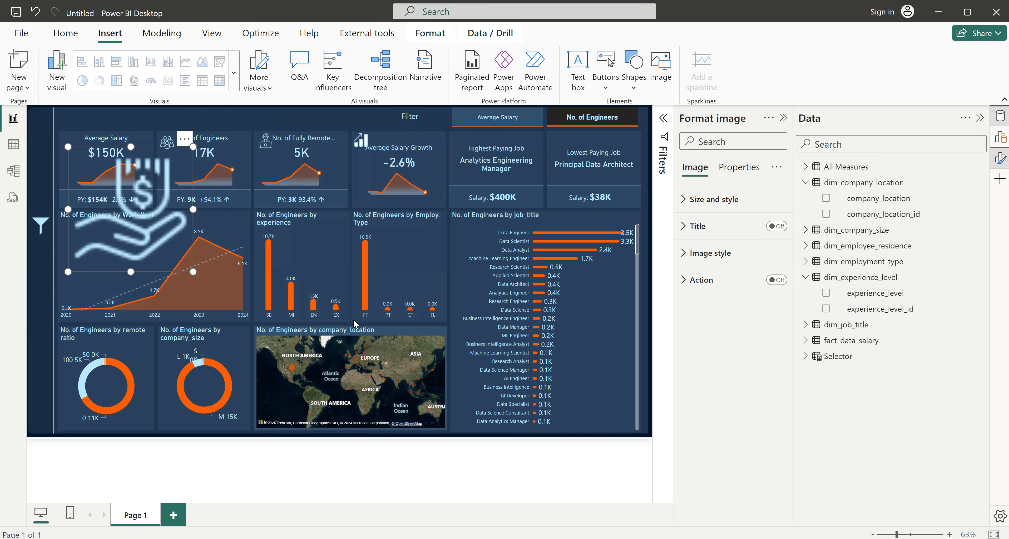
pyautogui.moveTo(194, 272); pyautogui.dragTo(68, 140)
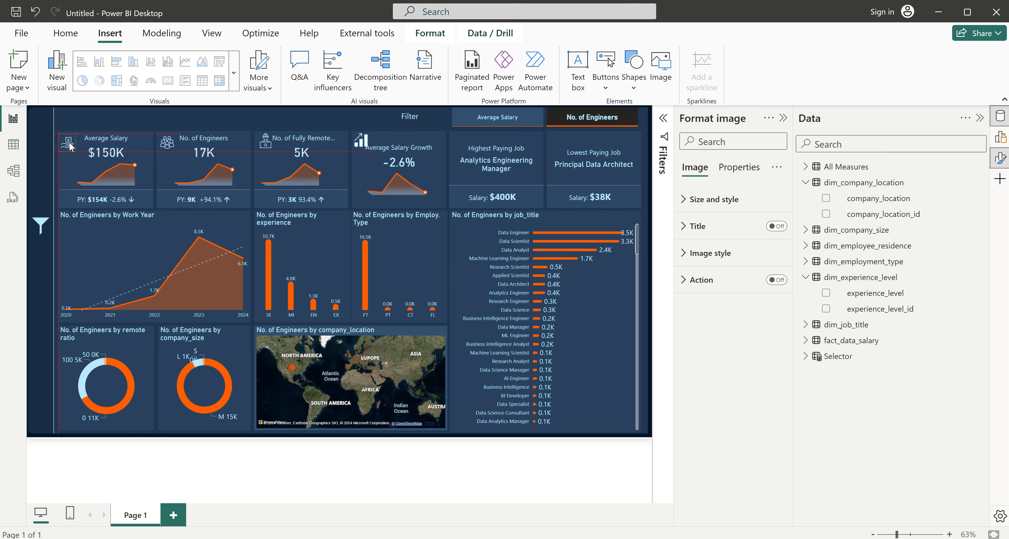
pyautogui.click(299, 120)
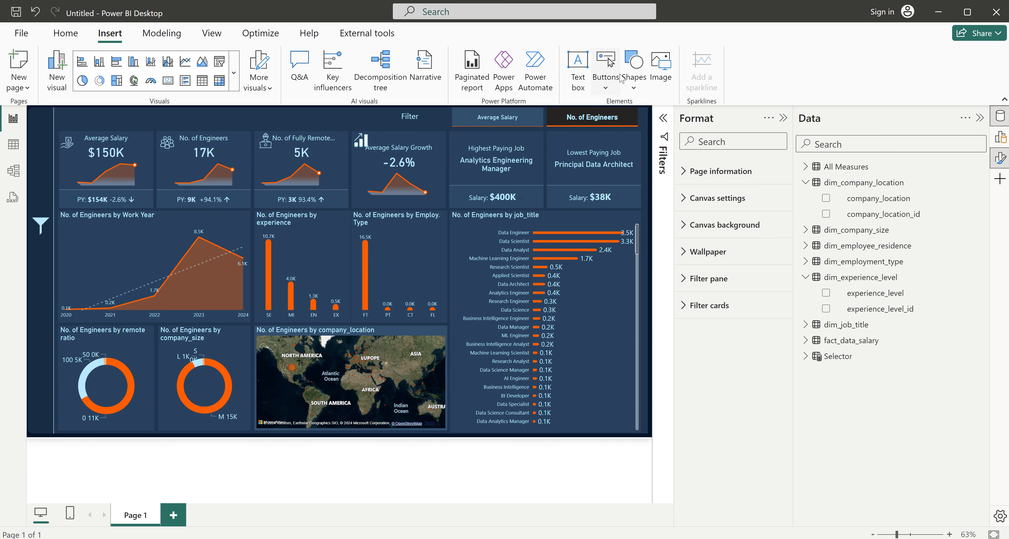
# - Insert the image icons8-salary-50(5).png, shrink it and place it at the upper-left corner of the Highest Paying Job card
pyautogui.click(655, 68)
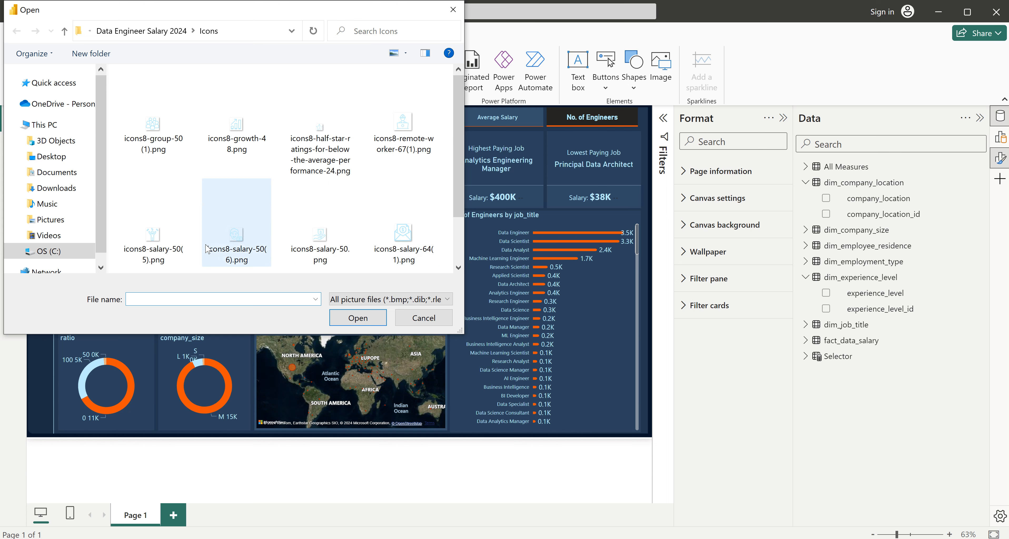
pyautogui.click(153, 240)
pyautogui.click(379, 320)
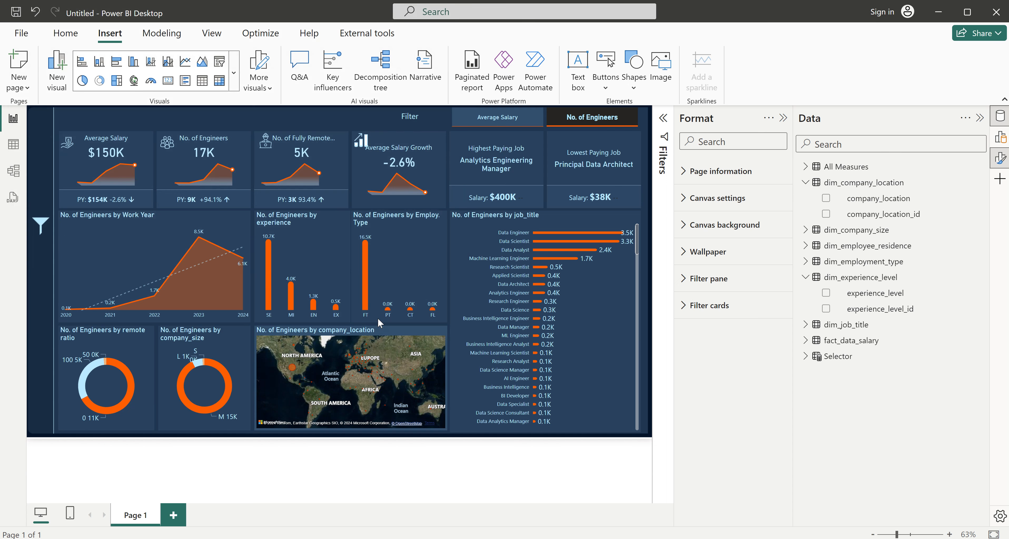
pyautogui.moveTo(193, 271); pyautogui.dragTo(105, 196)
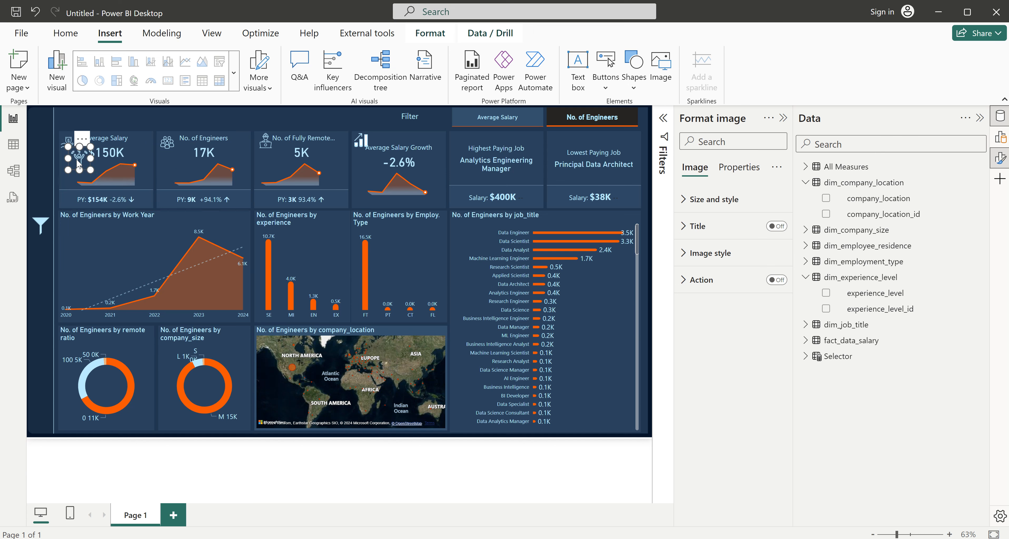
pyautogui.moveTo(79, 158); pyautogui.dragTo(482, 131)
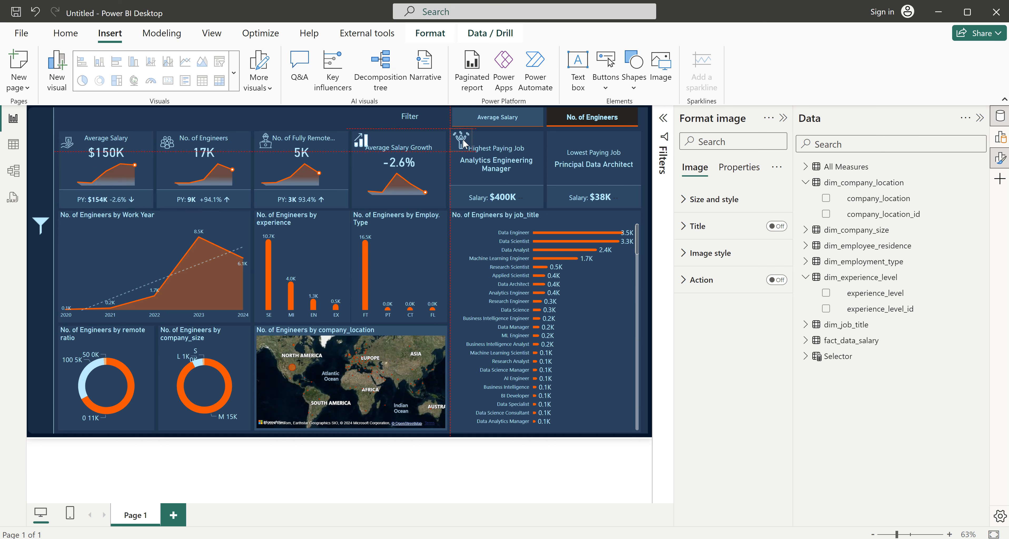
pyautogui.moveTo(462, 140); pyautogui.dragTo(463, 140)
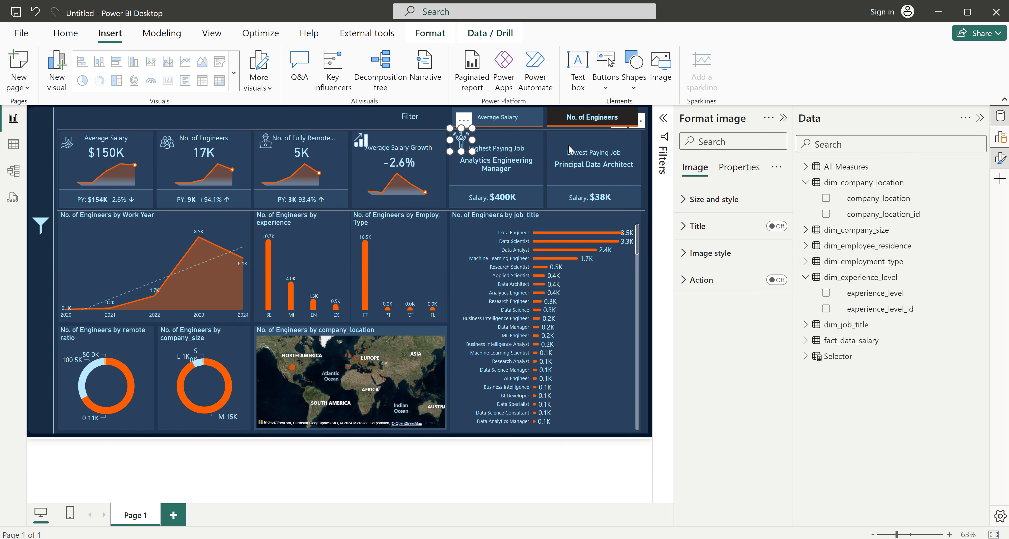
pyautogui.press('Escape')
# - Insert the image icons8-salary-50(6).png, shrink it and place it at the upper-left corner of the Lowest Paying Job card
pyautogui.click(660, 69)
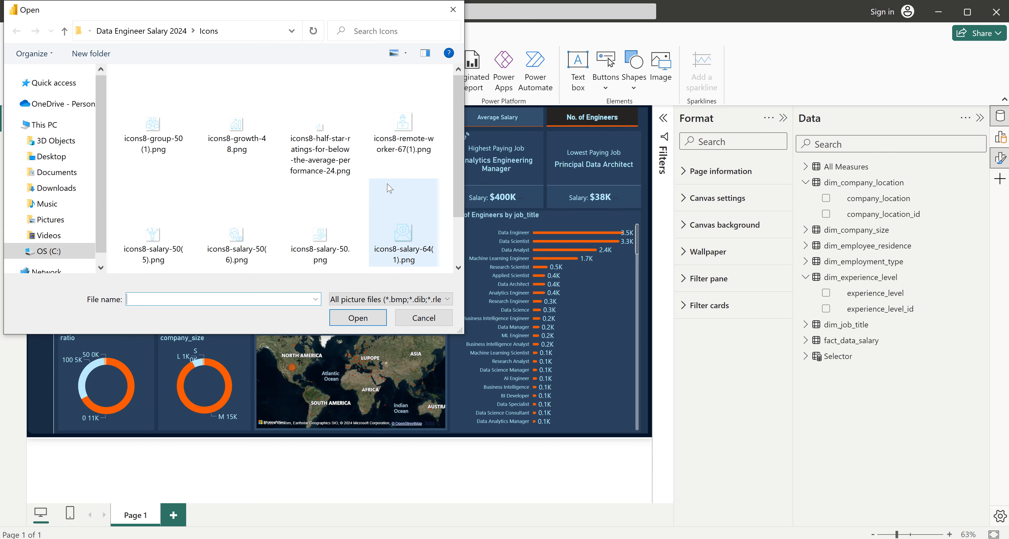
pyautogui.click(254, 247)
pyautogui.click(356, 319)
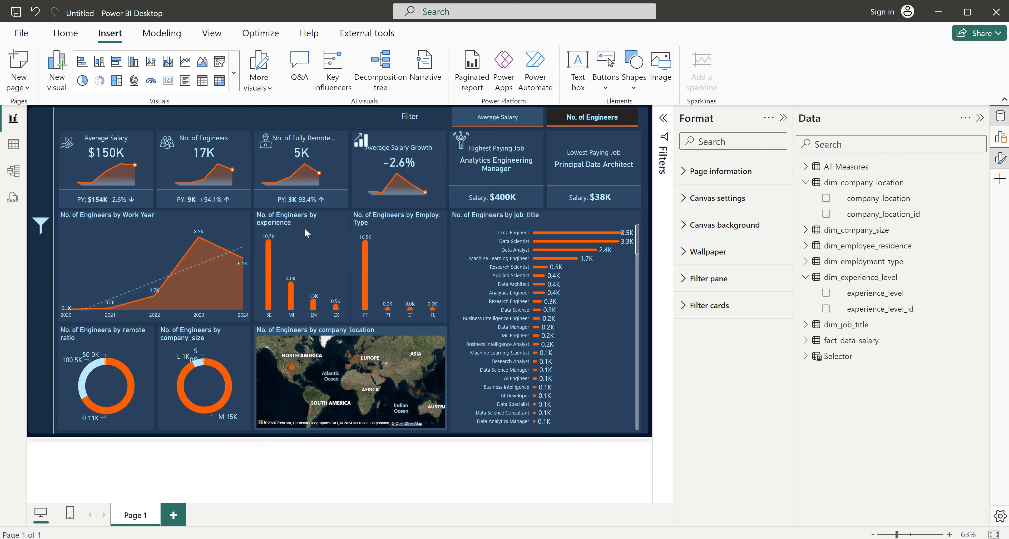
pyautogui.moveTo(193, 275); pyautogui.dragTo(554, 141)
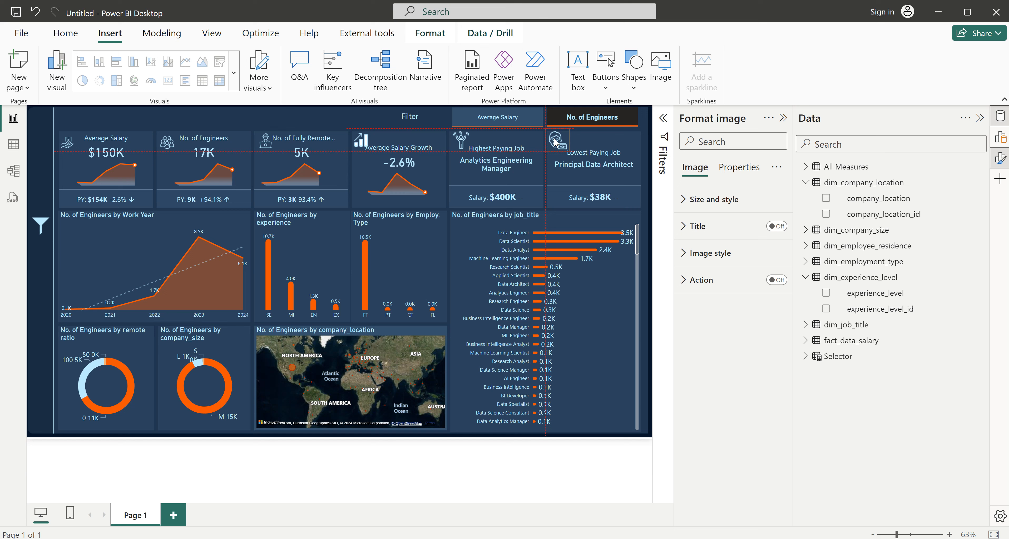
pyautogui.click(315, 115)
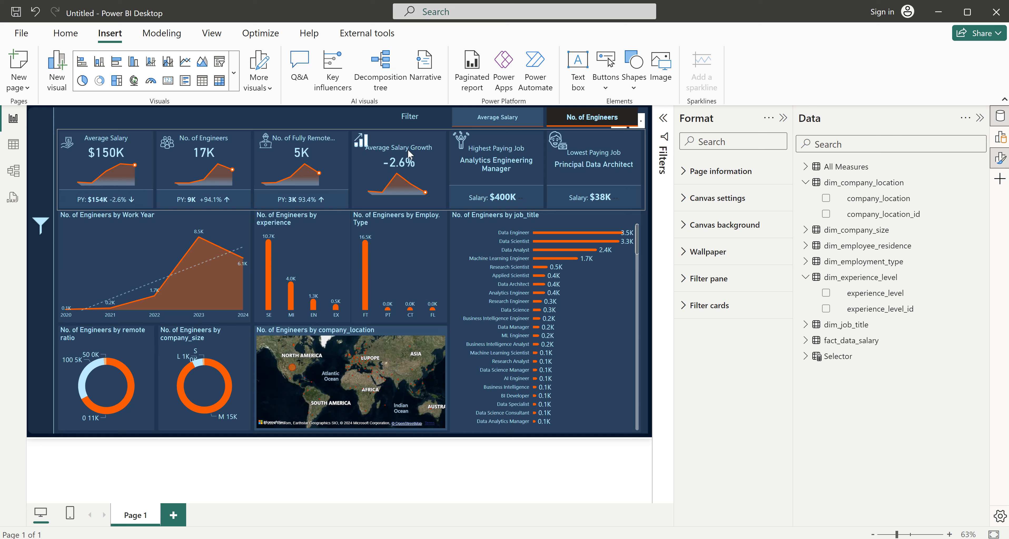
# - Turn off the callout label of the Average Salary Growth series in the KPI card visual
pyautogui.click(415, 147)
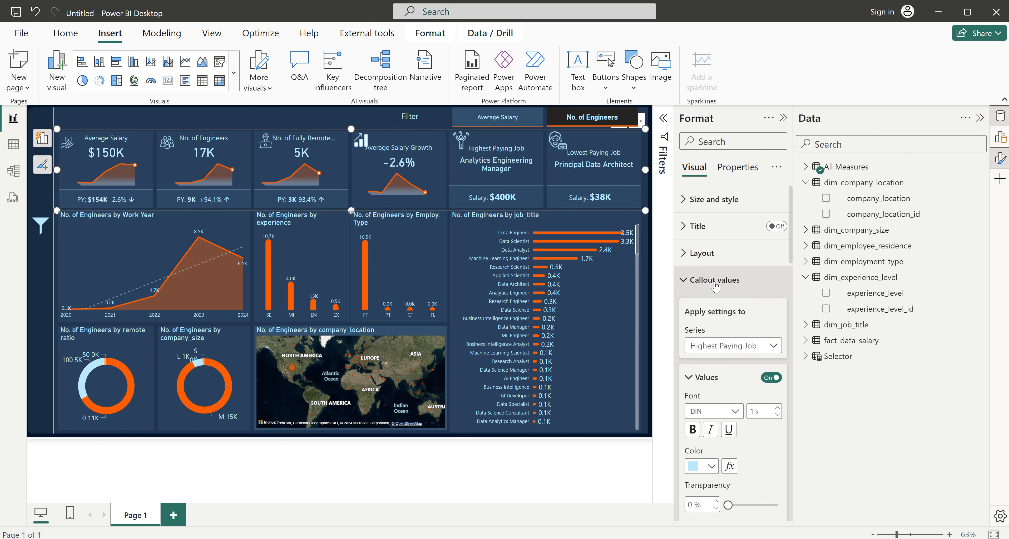
pyautogui.scroll(-6, 711, 427)
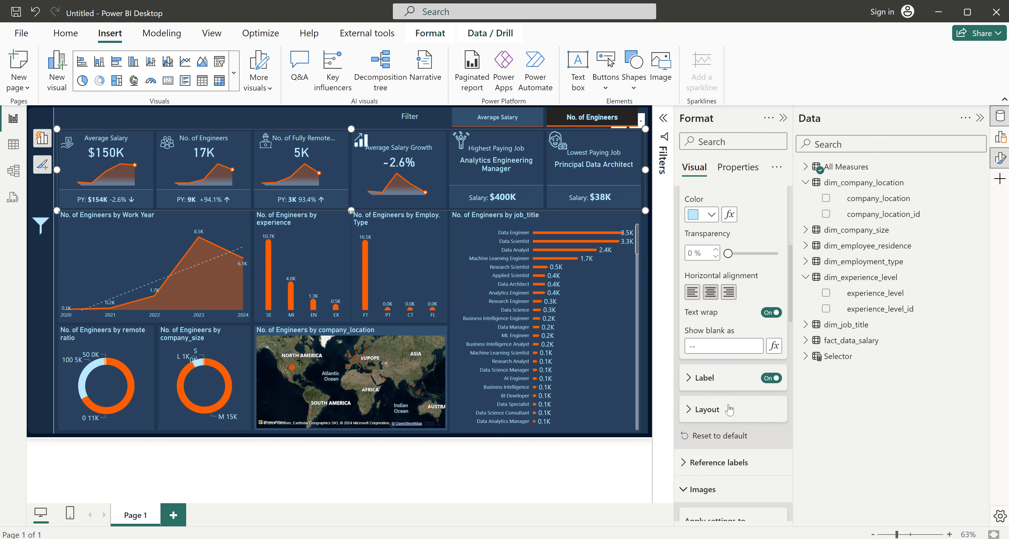
pyautogui.scroll(4, 759, 369)
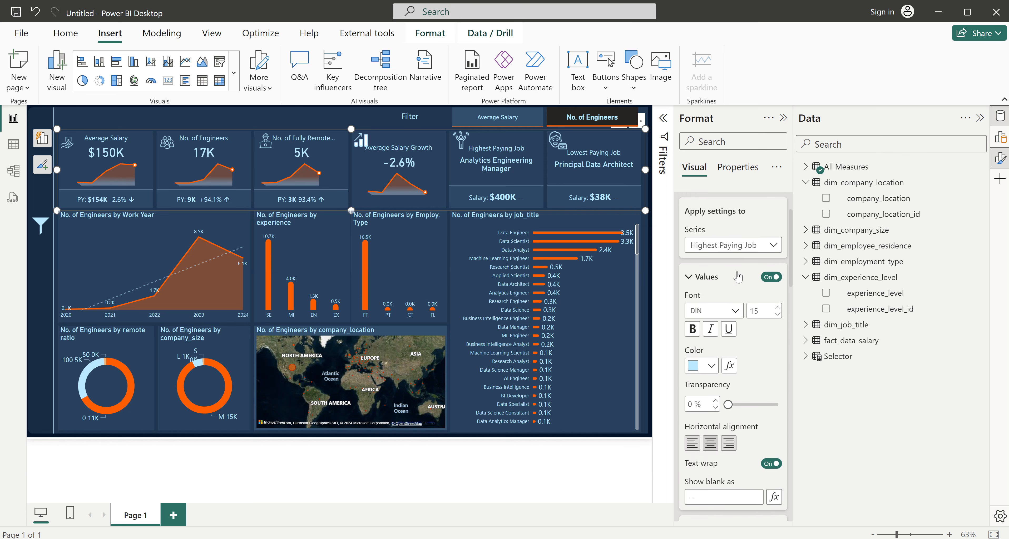
pyautogui.click(729, 248)
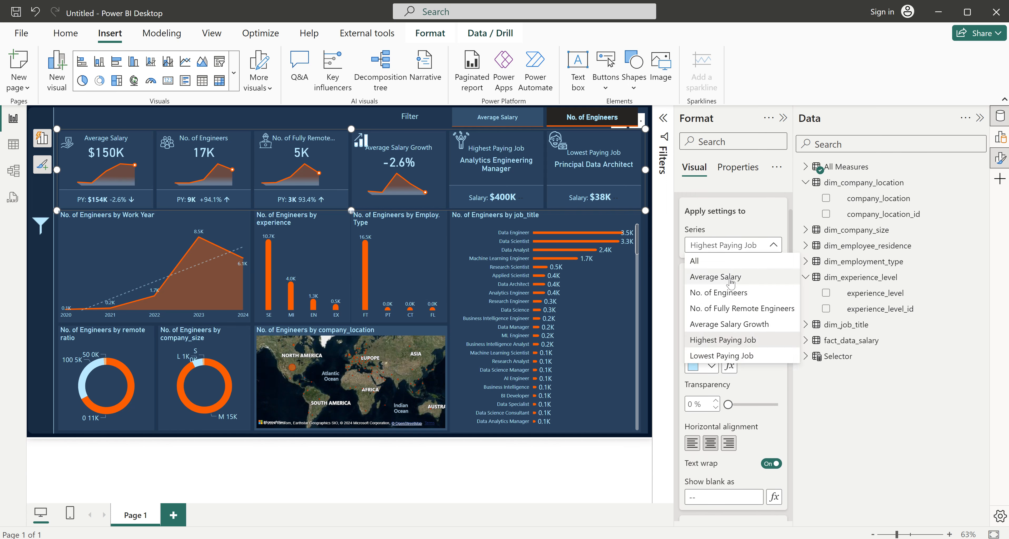
pyautogui.click(737, 324)
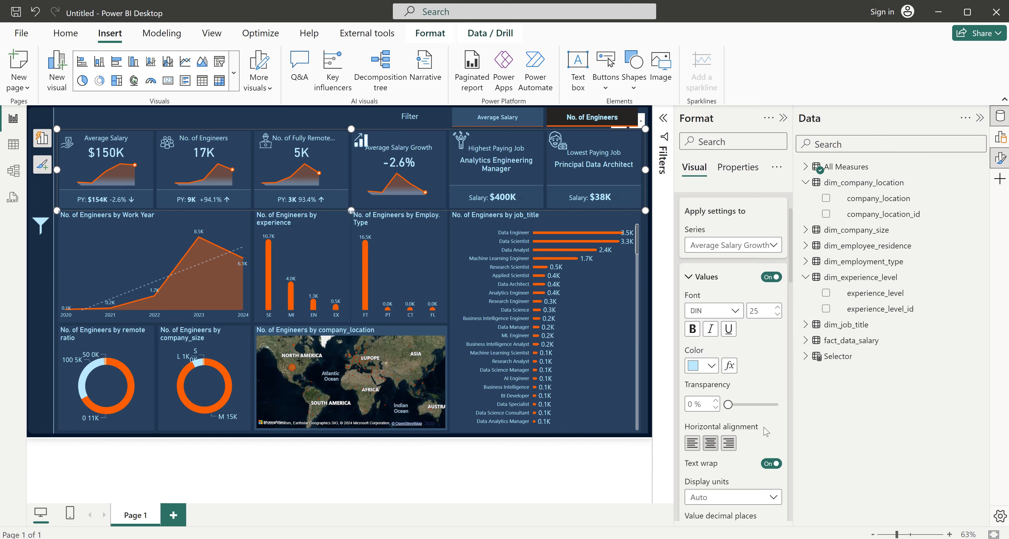
pyautogui.scroll(-4, 763, 431)
pyautogui.click(771, 447)
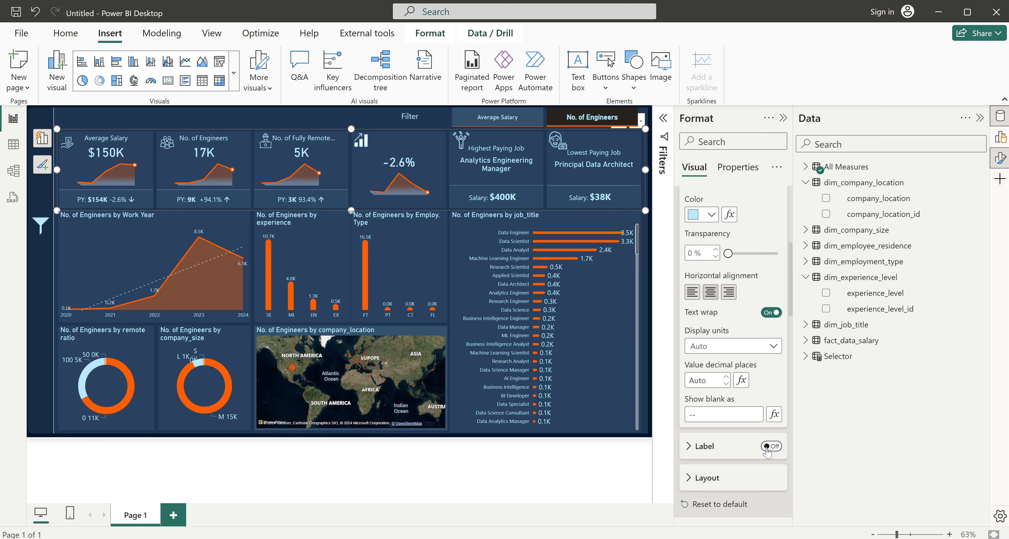
# - Turn off the callout label of the Highest Paying Job series in the KPI card visual
pyautogui.scroll(5, 742, 386)
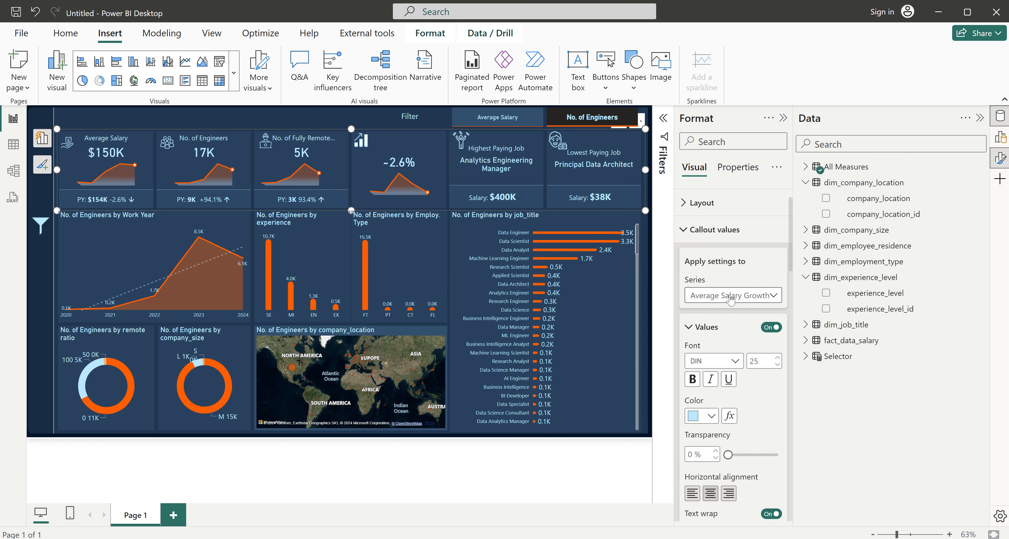
pyautogui.click(730, 296)
pyautogui.click(731, 390)
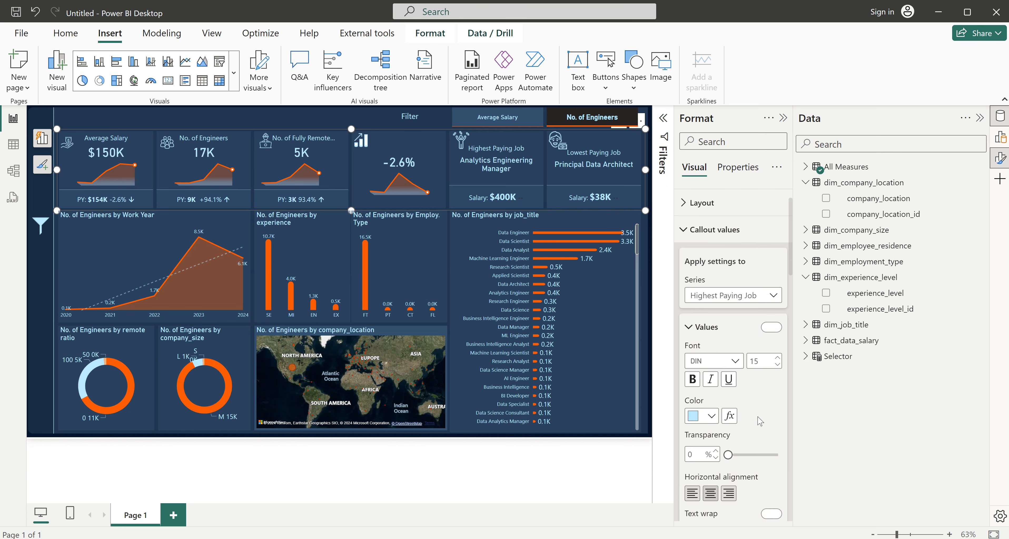
pyautogui.scroll(-2, 758, 418)
pyautogui.scroll(-3, 760, 421)
pyautogui.click(771, 378)
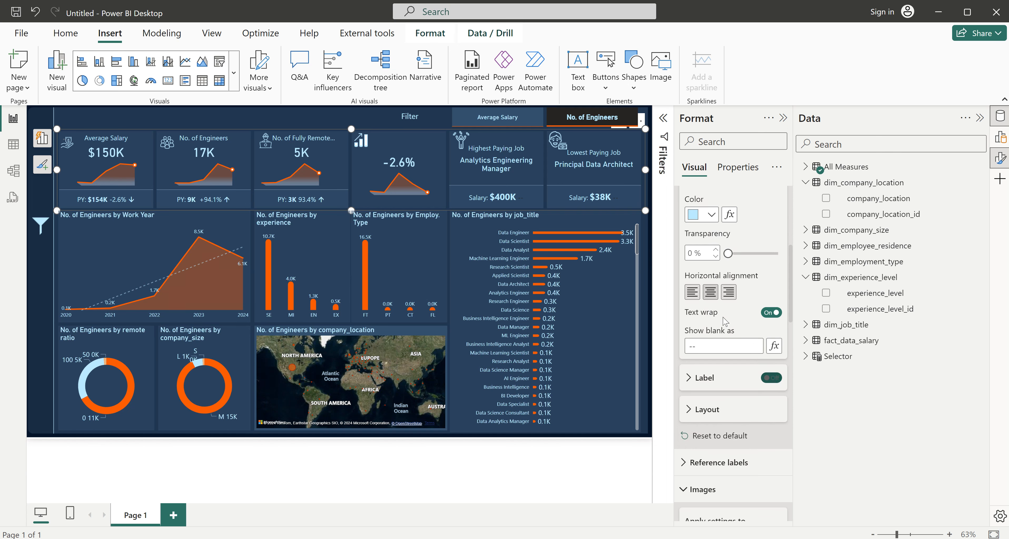
# - Turn off the callout label of the Lowest Paying Job series in the KPI card visual
pyautogui.scroll(4, 726, 318)
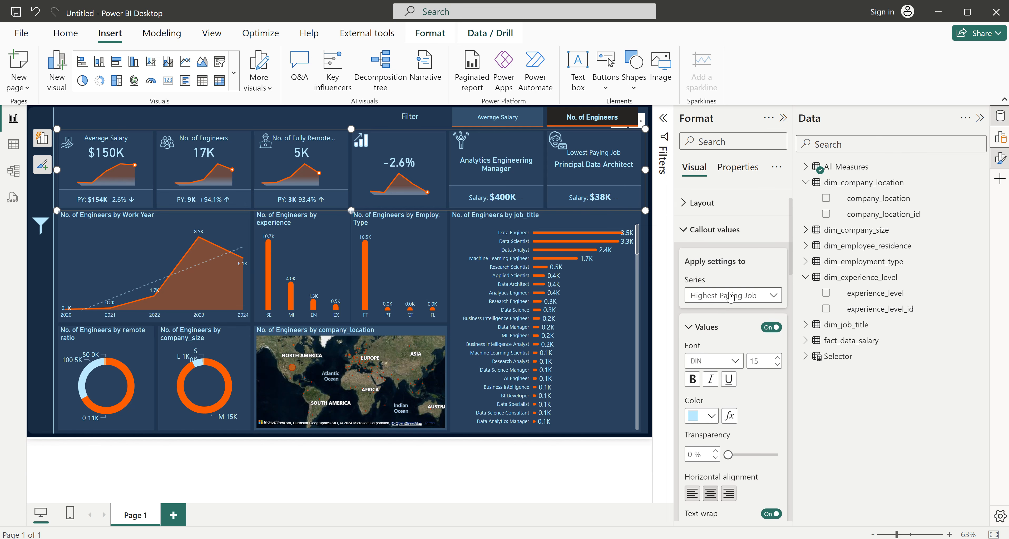
pyautogui.click(729, 297)
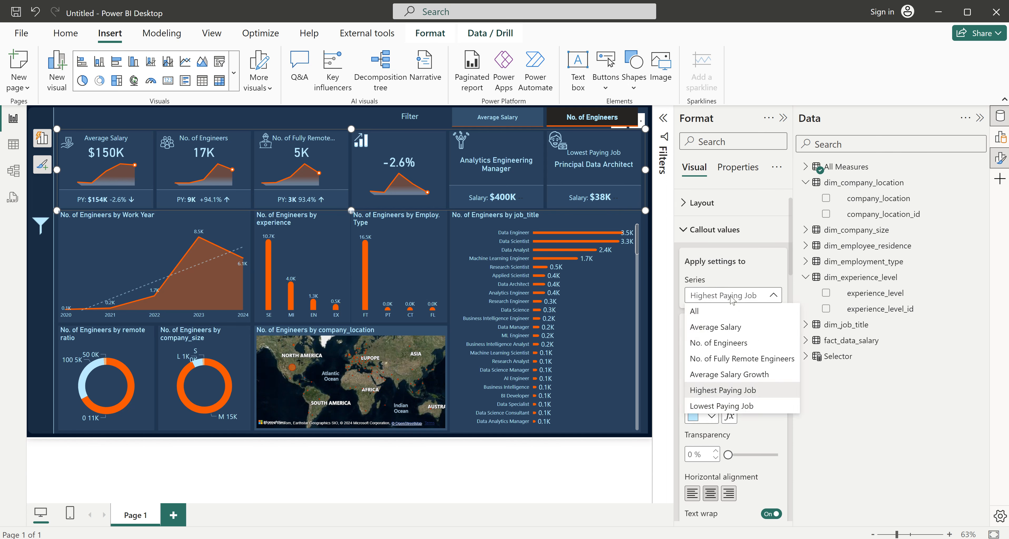
pyautogui.click(730, 406)
pyautogui.scroll(-5, 762, 407)
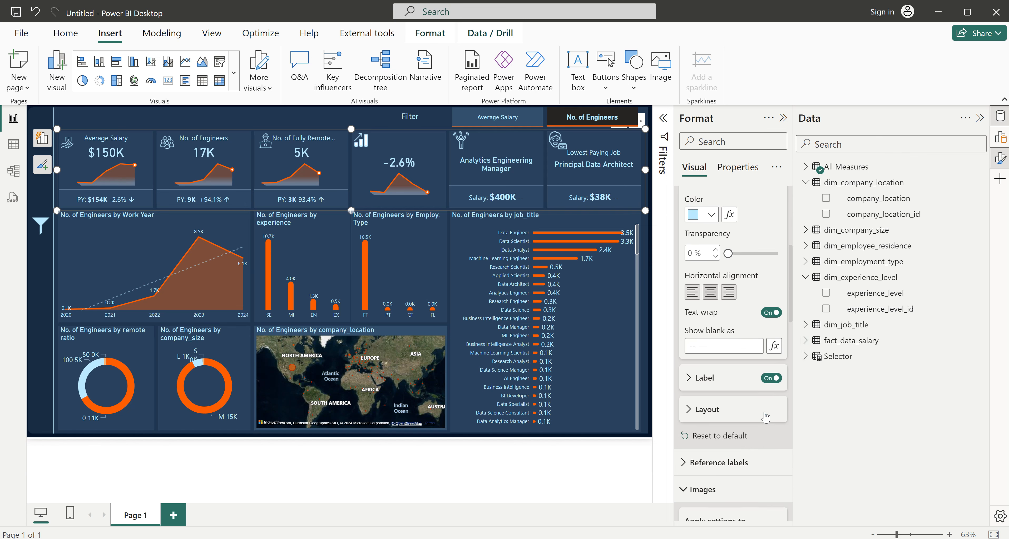
pyautogui.click(770, 378)
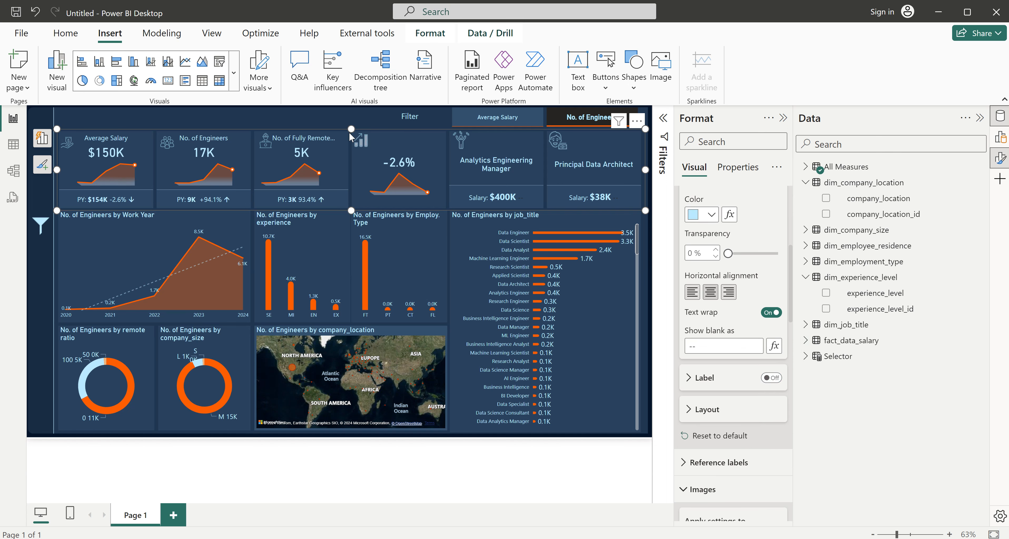
pyautogui.click(364, 113)
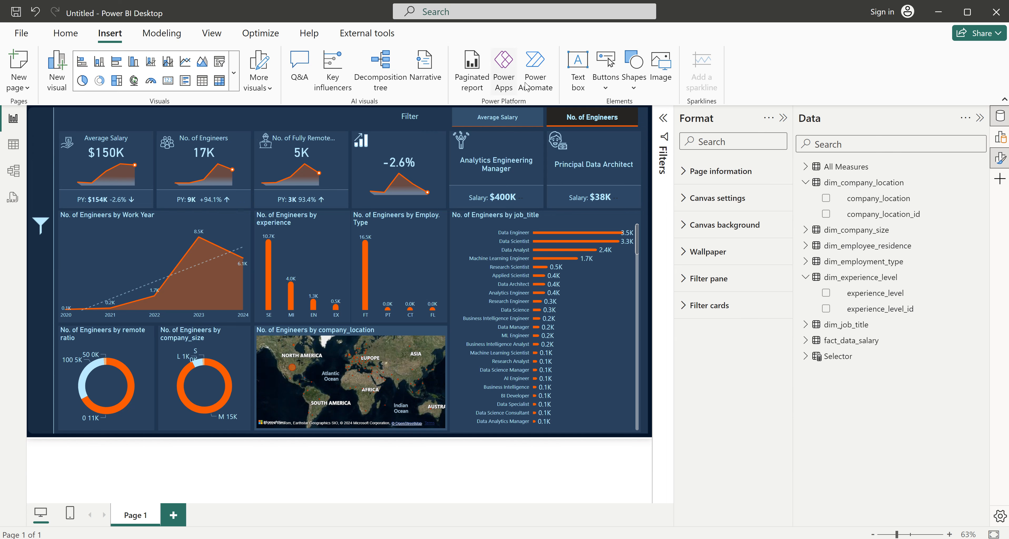
# - Duplicate the Filter text box and move the copy above the No. of Fully Remote Engineers card
pyautogui.click(402, 120)
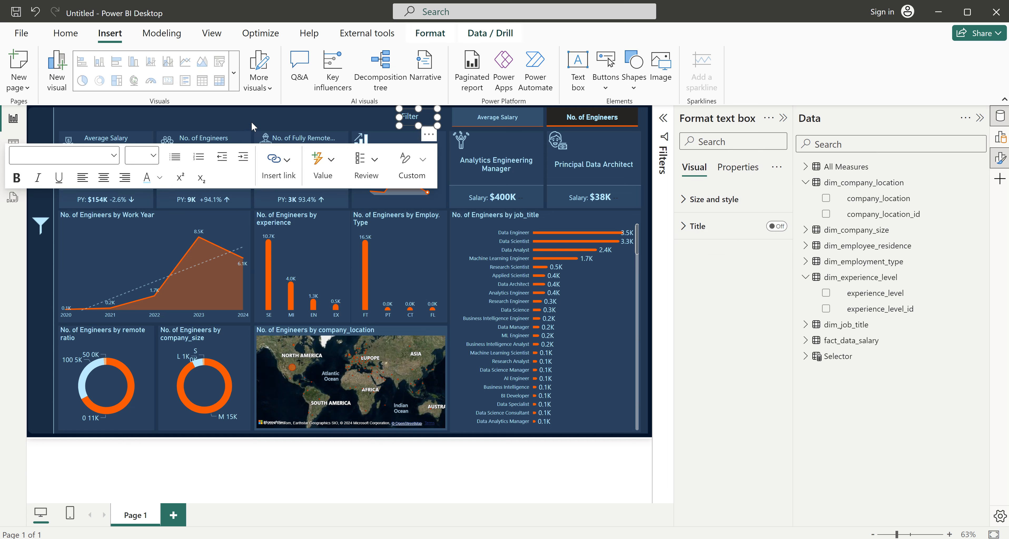
pyautogui.click(257, 116)
pyautogui.hotkey('ctrl', 'v')
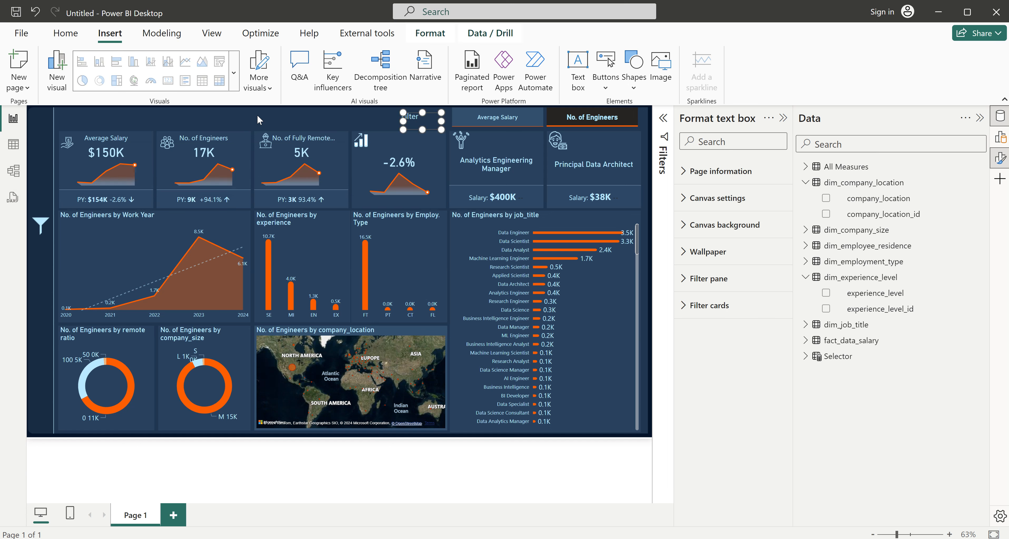
pyautogui.moveTo(428, 129); pyautogui.dragTo(333, 122)
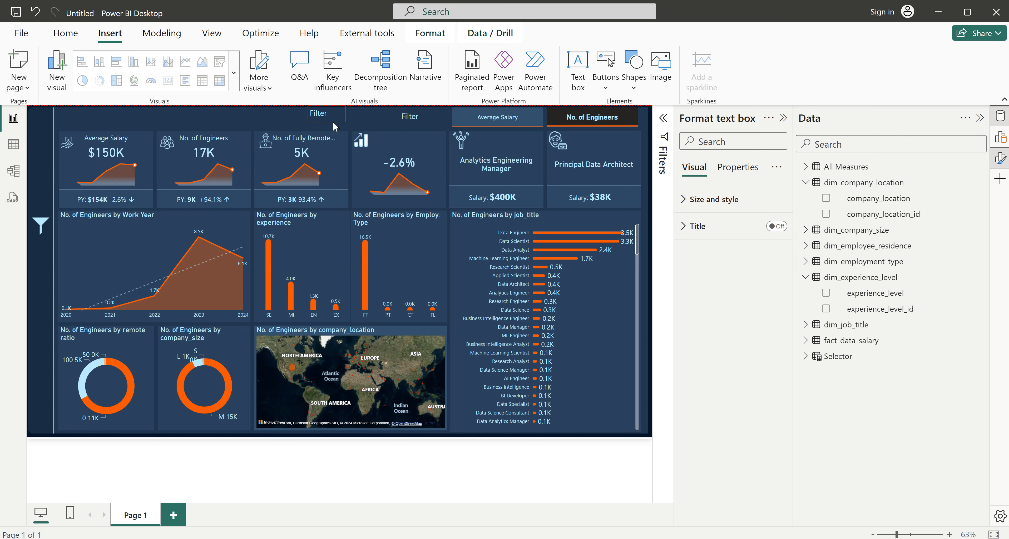
# - Replace the copied text box's text with "Salary Growth", widen it and place it beside the growth icon on the -2.6% card
pyautogui.click(325, 121)
pyautogui.hotkey('ctrl', 'a')
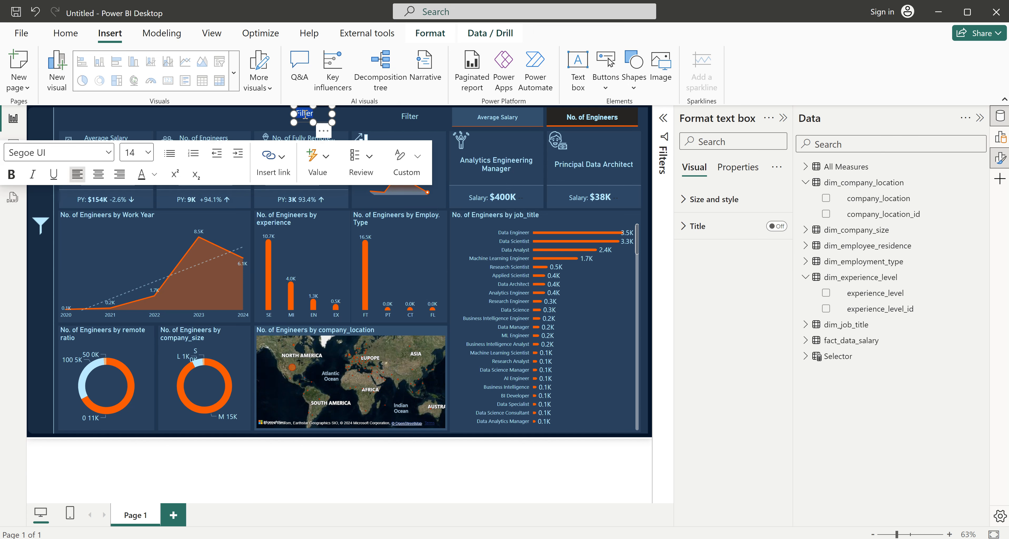
pyautogui.write('Salary Growth')
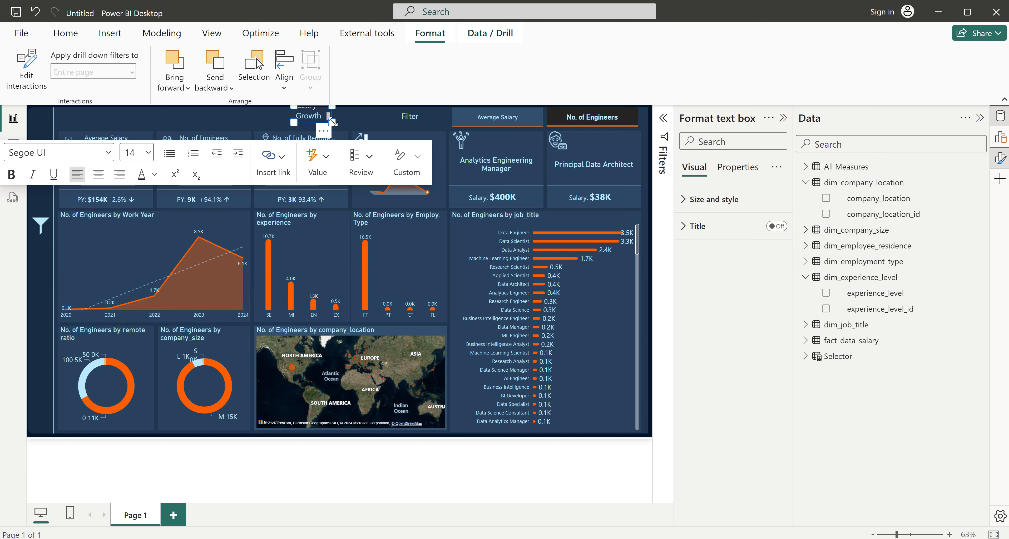
pyautogui.moveTo(333, 122); pyautogui.dragTo(435, 157)
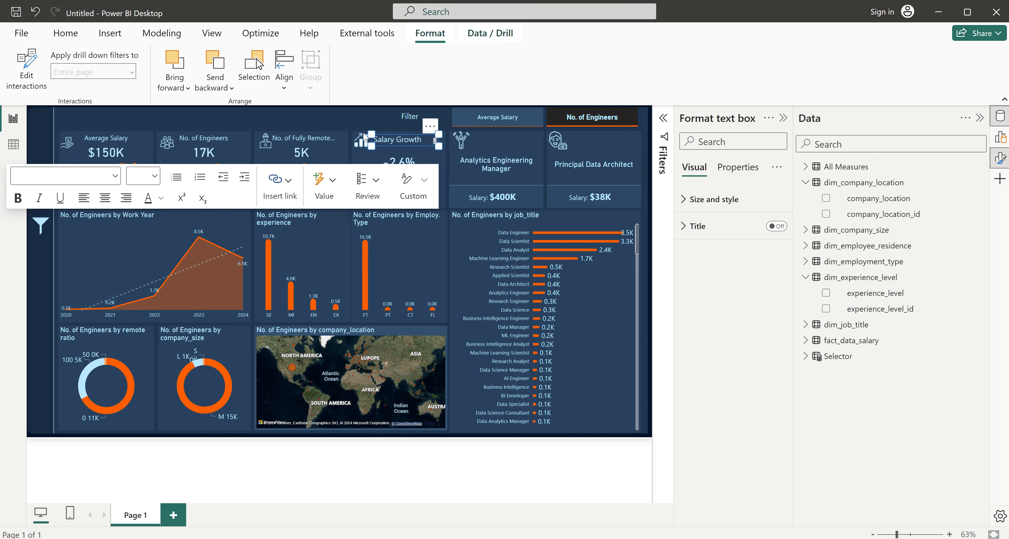
# - Fine-tune the vertical position of the Salary Growth text box to line up with the neighbouring card titles
pyautogui.click(407, 149)
pyautogui.click(403, 145)
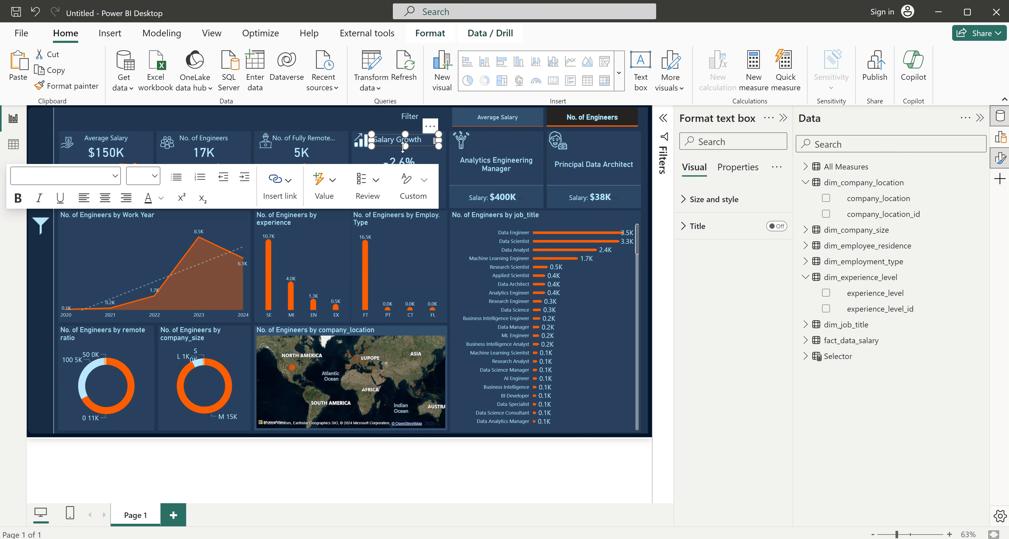
pyautogui.moveTo(405, 148); pyautogui.dragTo(405, 152)
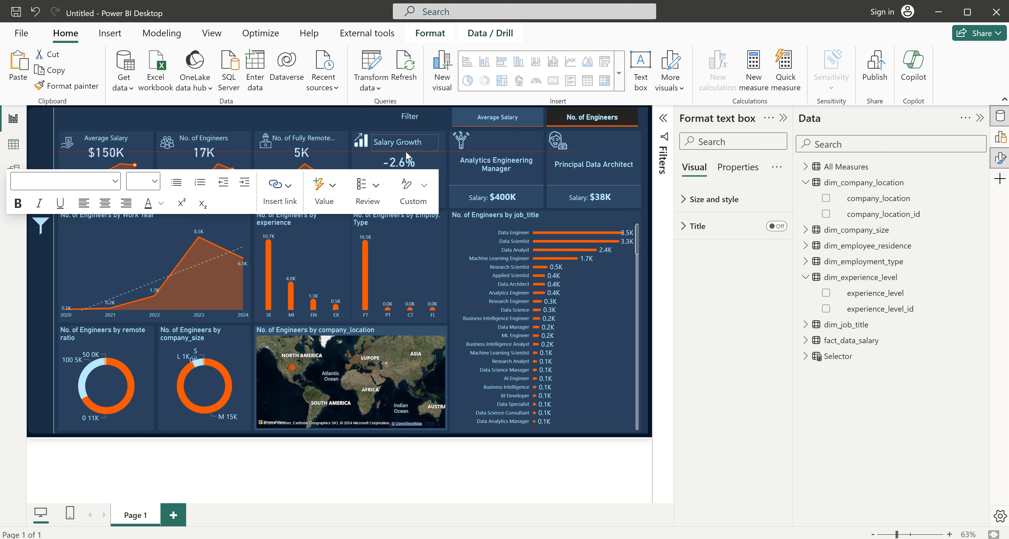
pyautogui.click(356, 117)
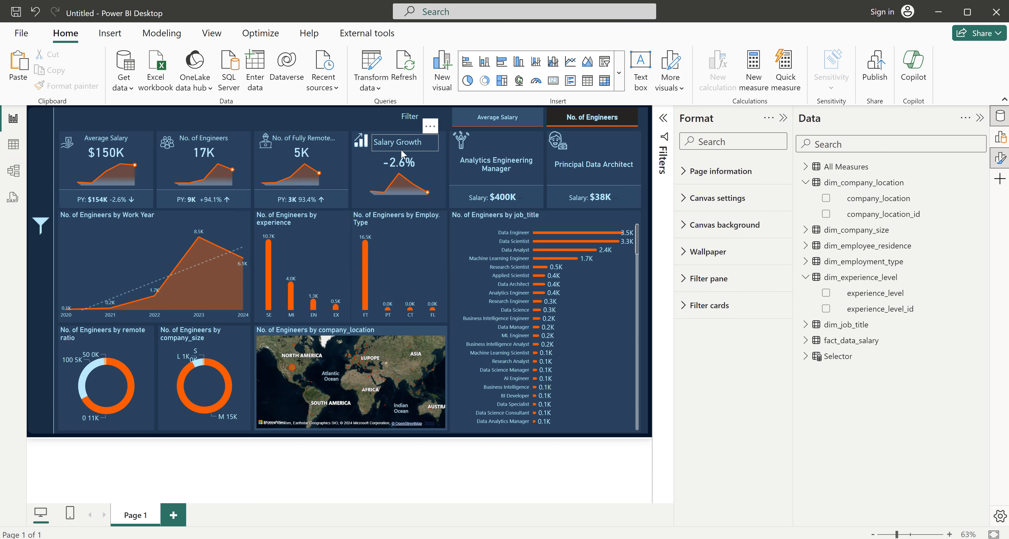
pyautogui.click(390, 153)
pyautogui.press('Up')
pyautogui.press('Up')
pyautogui.press('Up')
pyautogui.press('Up')
pyautogui.press('Up')
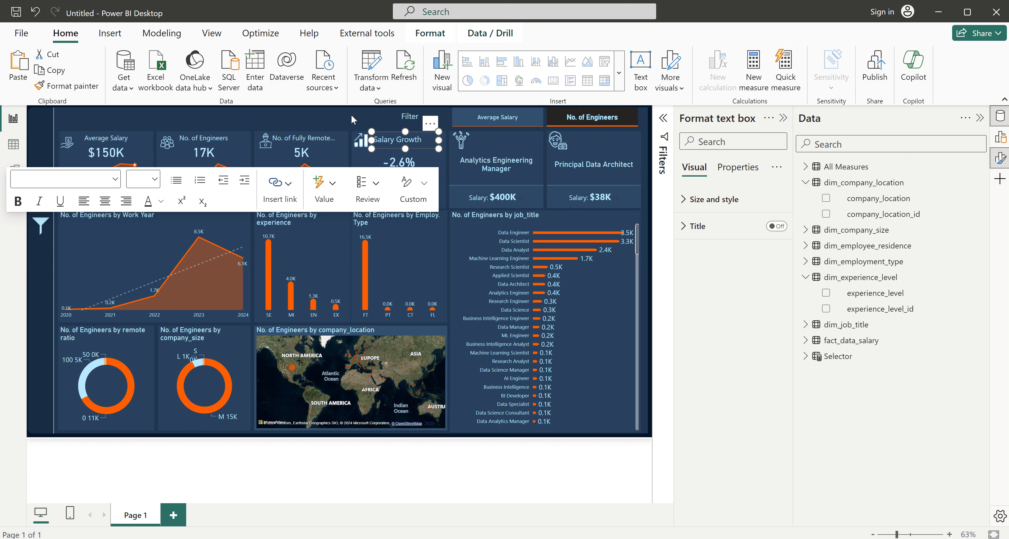
pyautogui.click(343, 118)
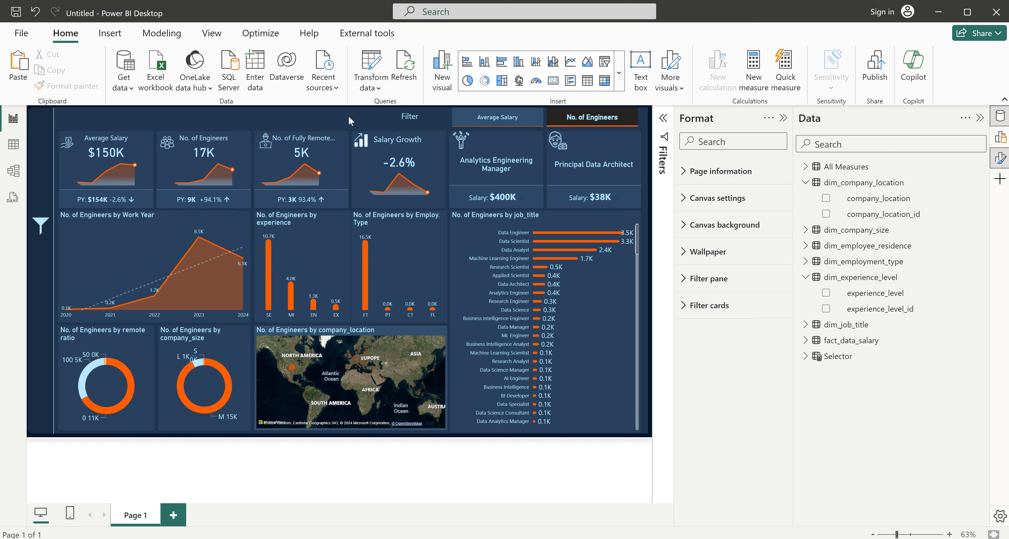
# - Duplicate the Filter text box, move the copy above the No. of Fully Remote Engineers card and change its text to "Highest Paying Job"
pyautogui.click(410, 117)
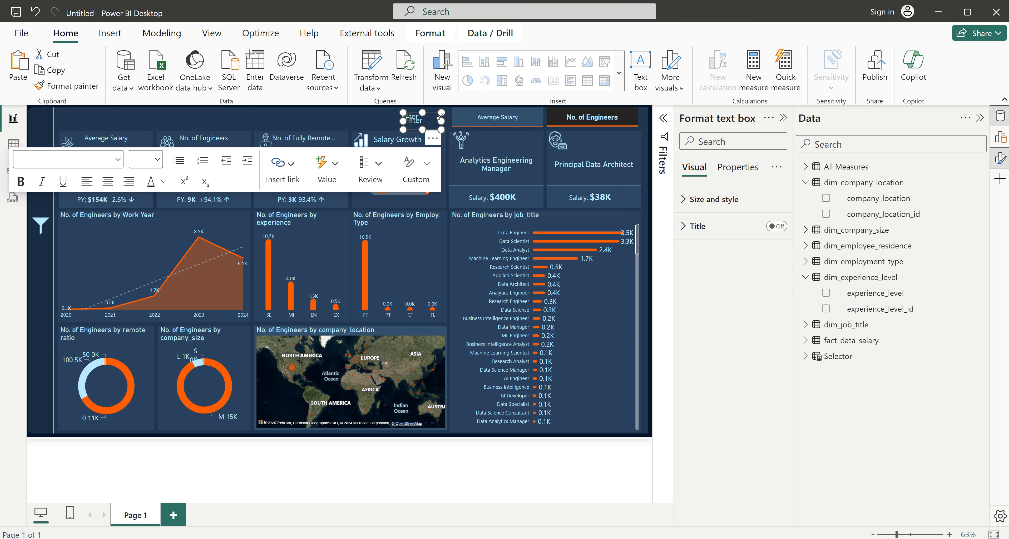
pyautogui.moveTo(421, 120); pyautogui.dragTo(300, 114)
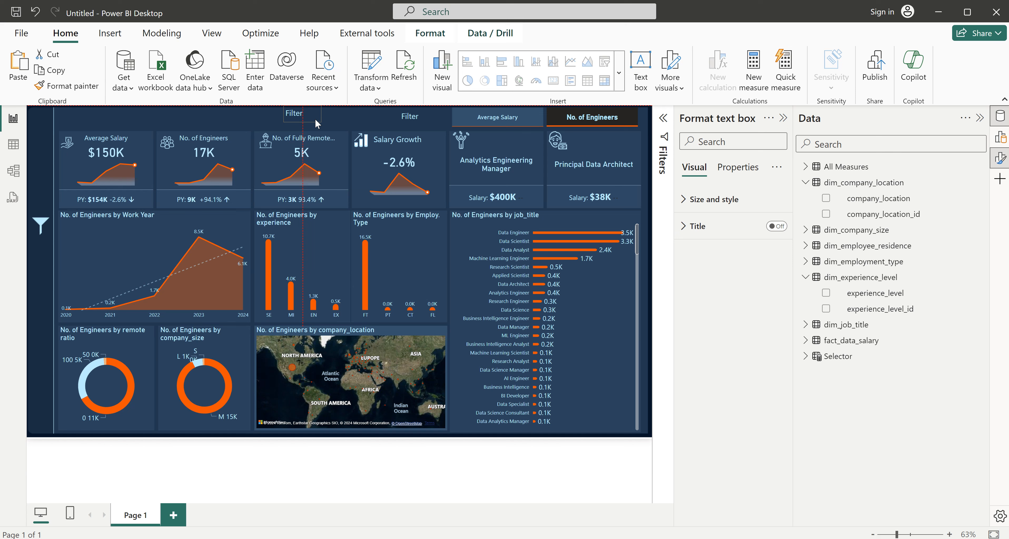
pyautogui.click(300, 113)
pyautogui.doubleClick(301, 113)
pyautogui.write('Highest Paying Job')
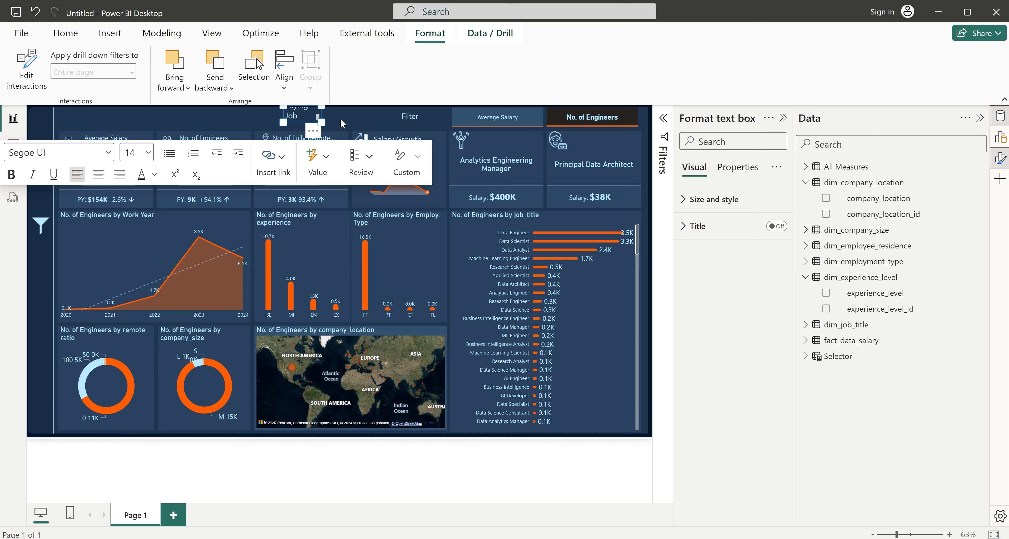
# - Widen the Highest Paying Job text box and align it beside the icon on the Analytics Engineering Manager card
pyautogui.moveTo(321, 122); pyautogui.dragTo(542, 159)
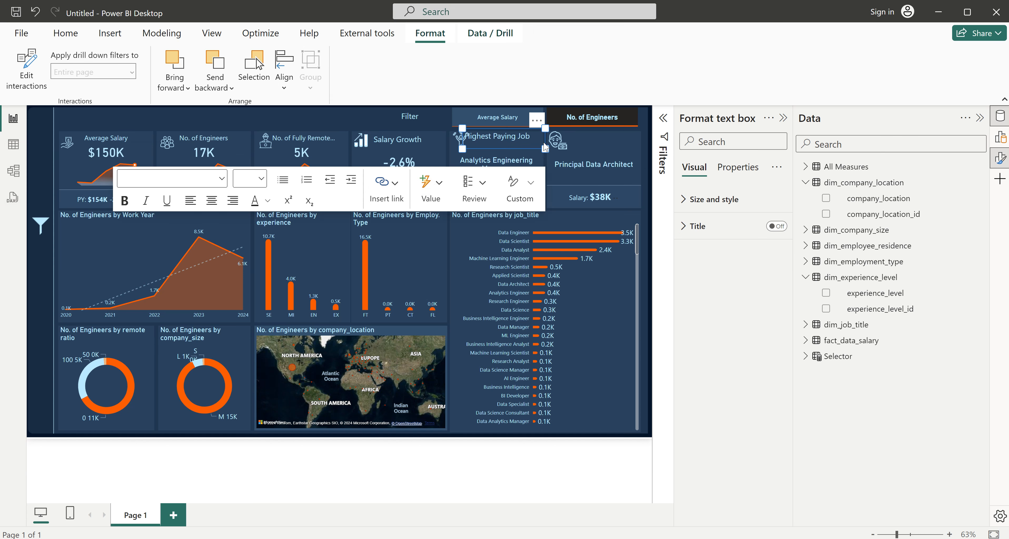
pyautogui.click(501, 155)
pyautogui.click(481, 148)
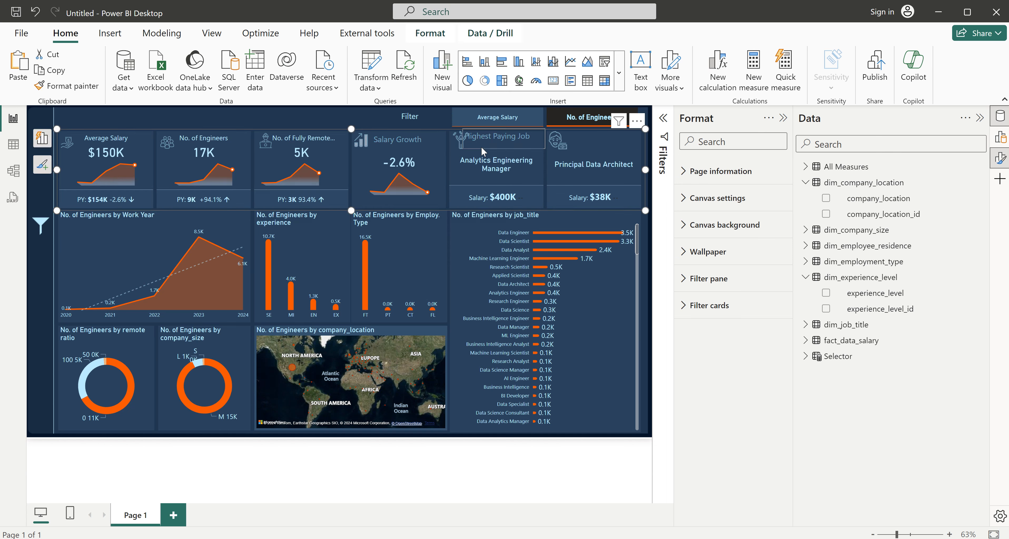
pyautogui.click(485, 148)
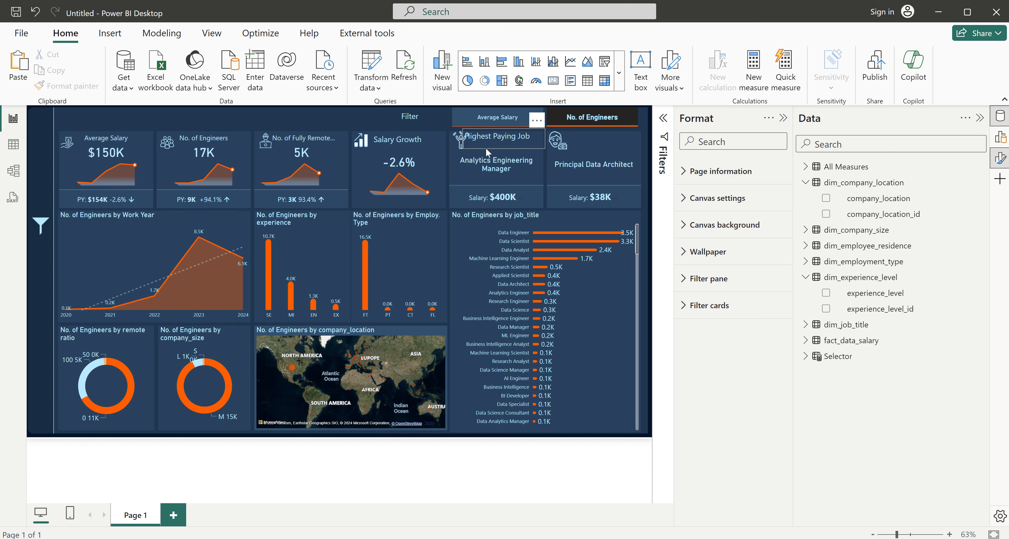
pyautogui.click(486, 147)
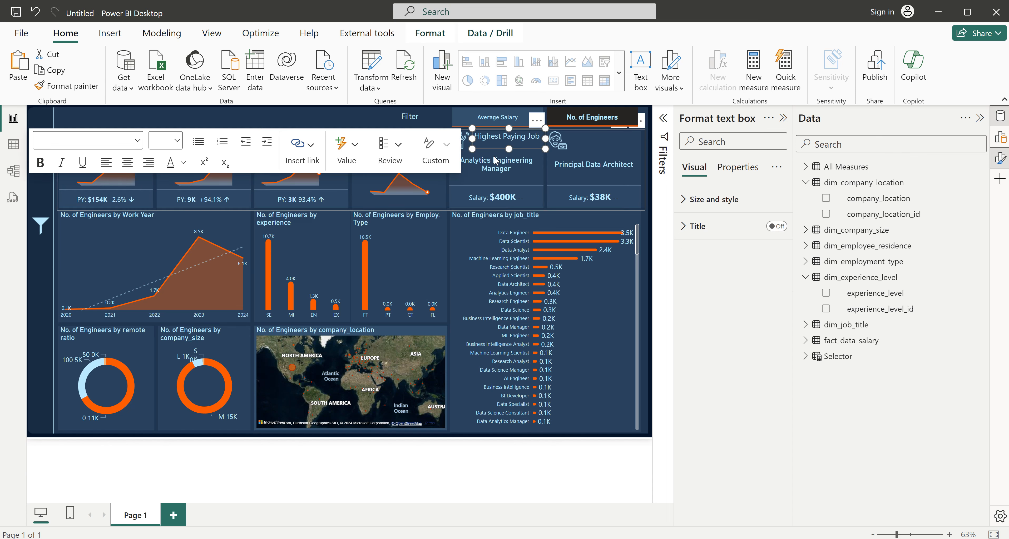
pyautogui.click(355, 117)
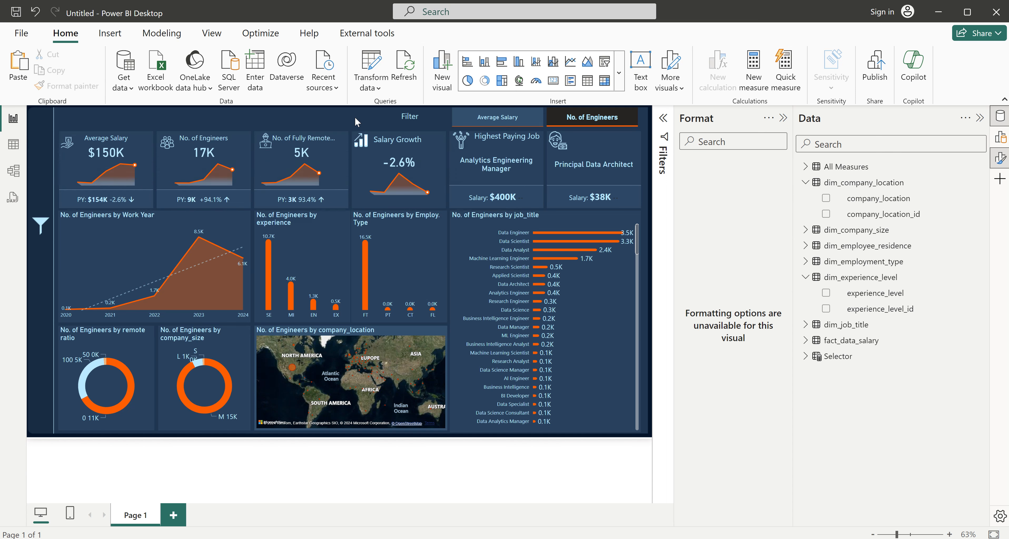
pyautogui.click(482, 149)
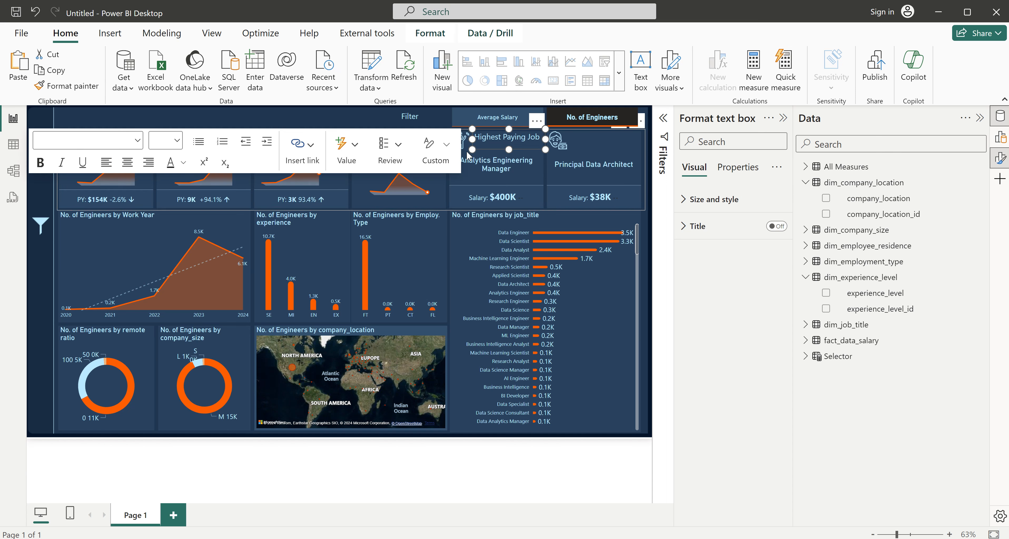
pyautogui.click(333, 122)
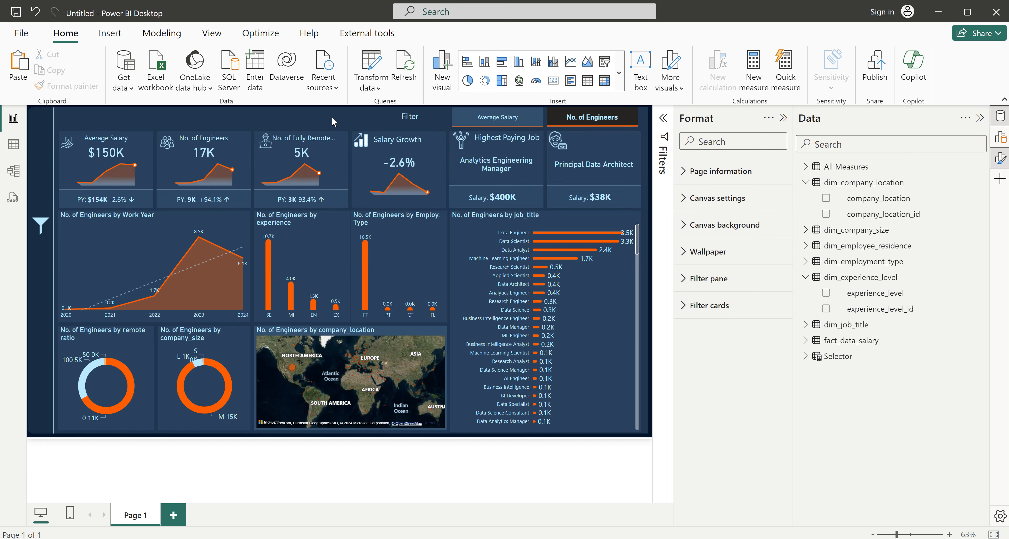
# - Paste another copy of the Filter text box, move it into the empty header area and change its text to "Lowest Paying Job"
pyautogui.hotkey('ctrl', 'v')
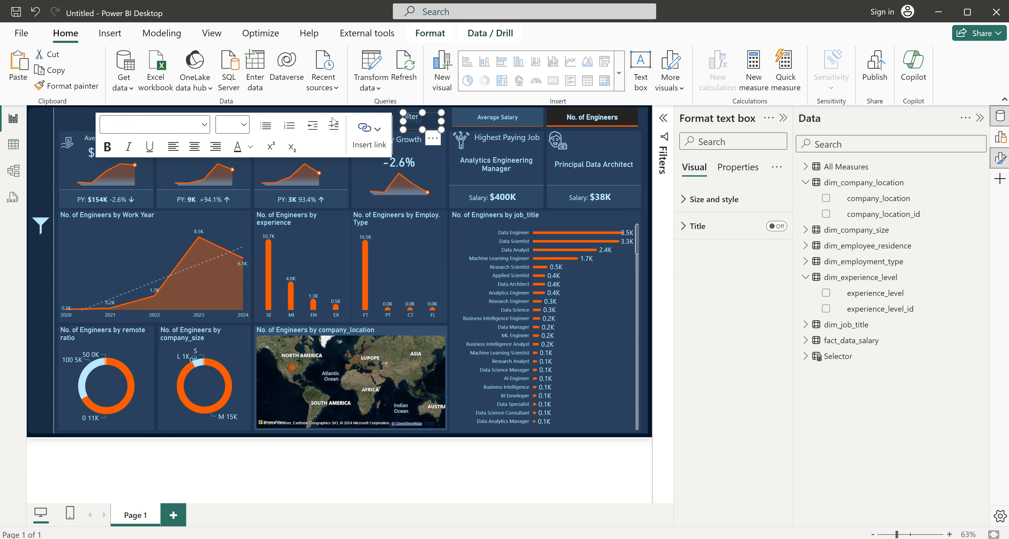
pyautogui.moveTo(431, 113); pyautogui.dragTo(323, 105)
pyautogui.doubleClick(305, 113)
pyautogui.write('Lo')
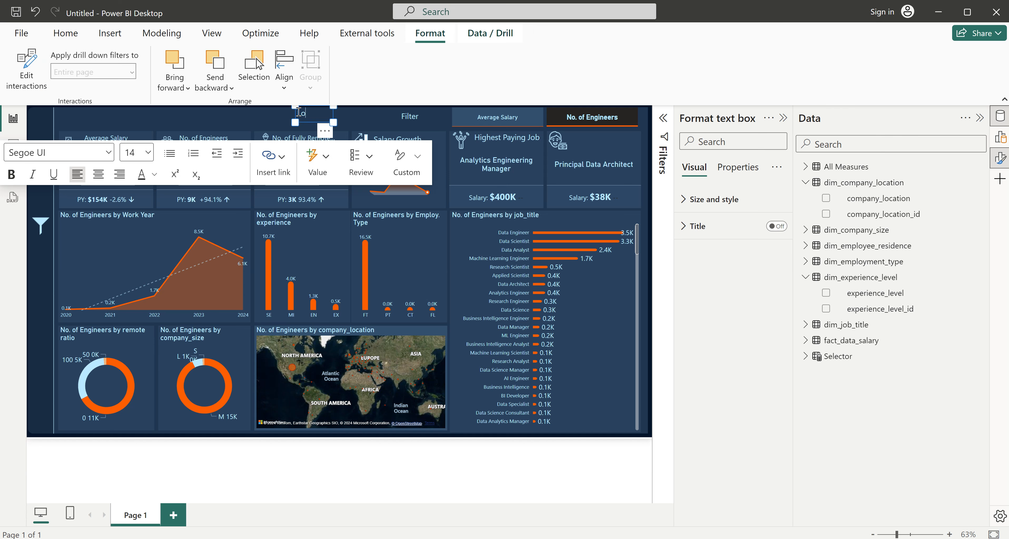
pyautogui.write('west')
pyautogui.press('Return')
pyautogui.write('Paying')
pyautogui.press('Return')
pyautogui.write('Job')
# - Widen the Lowest Paying Job text box and place it beside the icon on the Principal Data Architect card
pyautogui.moveTo(333, 122); pyautogui.dragTo(636, 157)
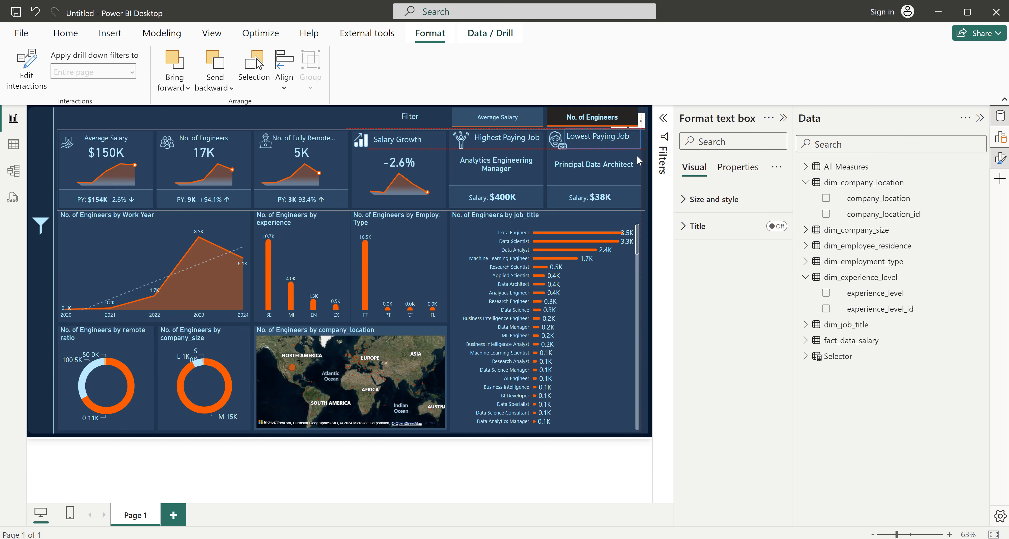
pyautogui.moveTo(638, 161); pyautogui.dragTo(638, 161)
pyautogui.click(345, 115)
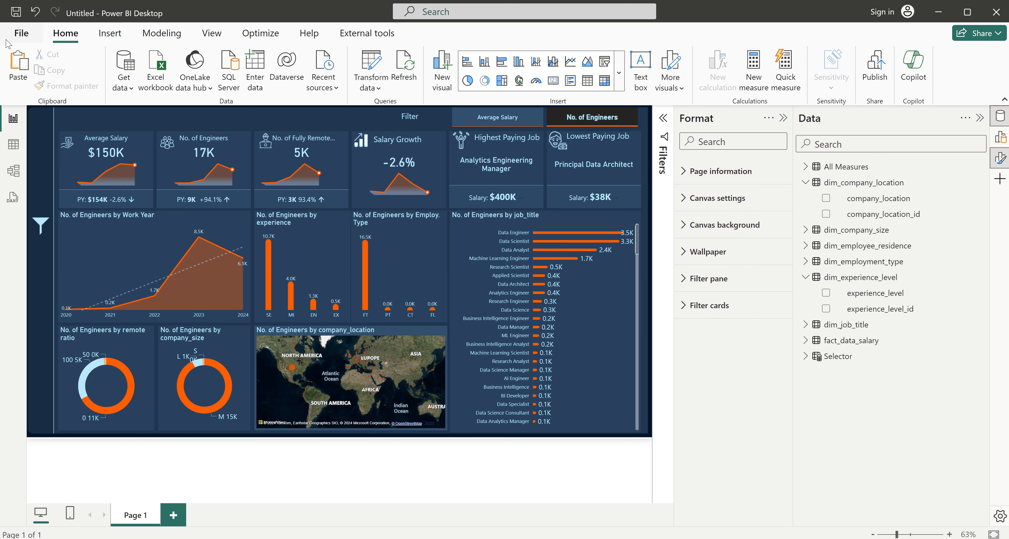
# - Insert the image icons8-remote-worker-67(1).png, shrink it and place it in the dashboard's upper corner above the filter icon
pyautogui.click(16, 12)
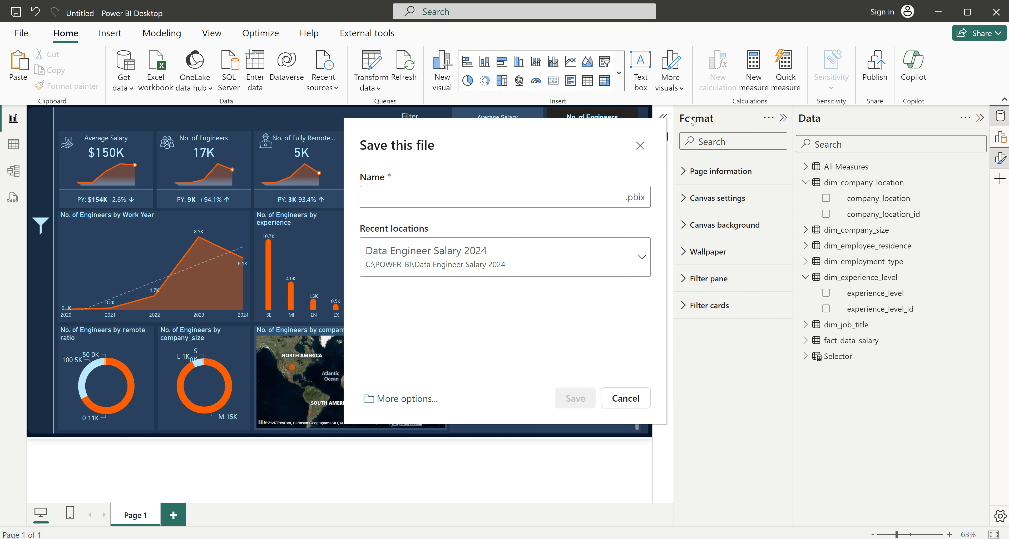
pyautogui.click(639, 146)
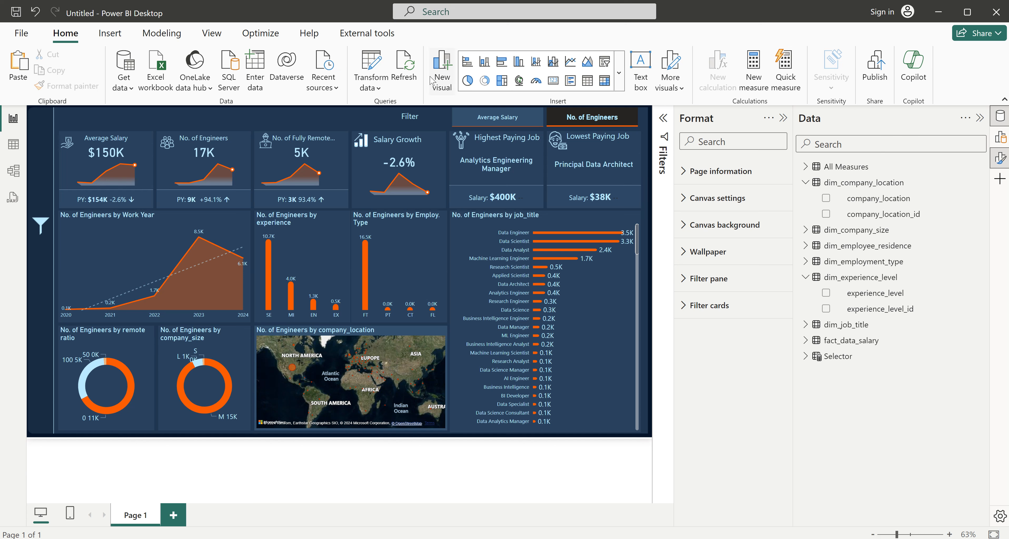
pyautogui.click(110, 34)
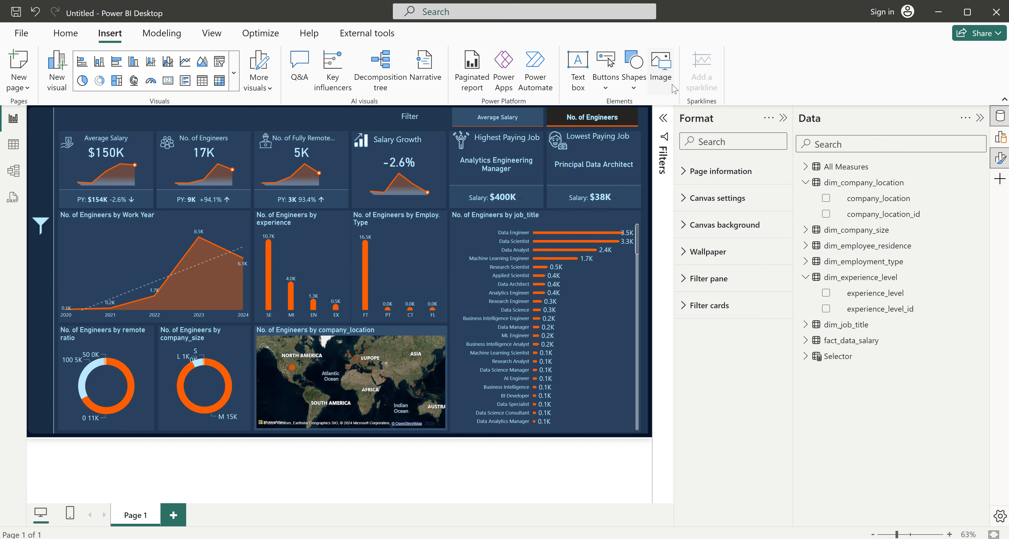
pyautogui.click(656, 70)
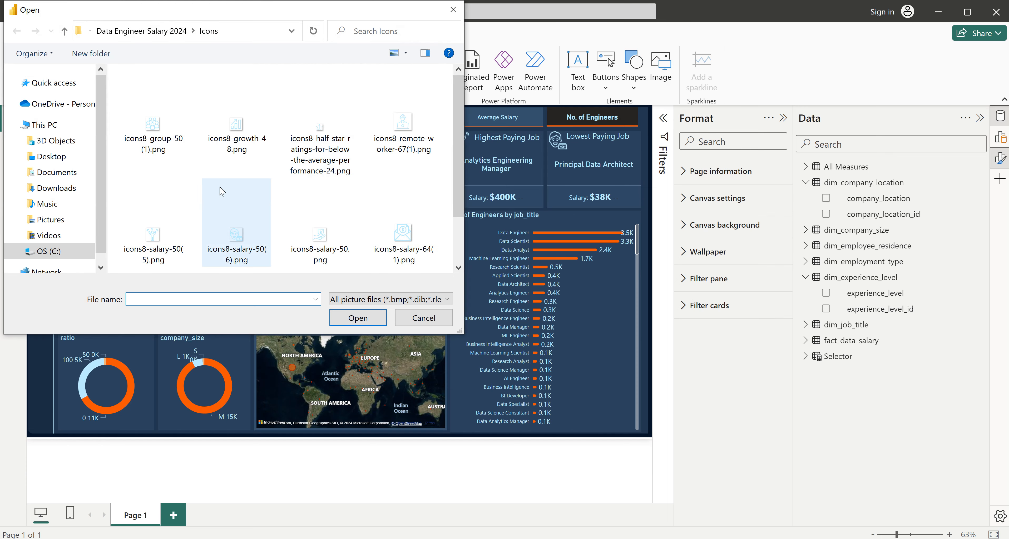
pyautogui.scroll(-2, 314, 210)
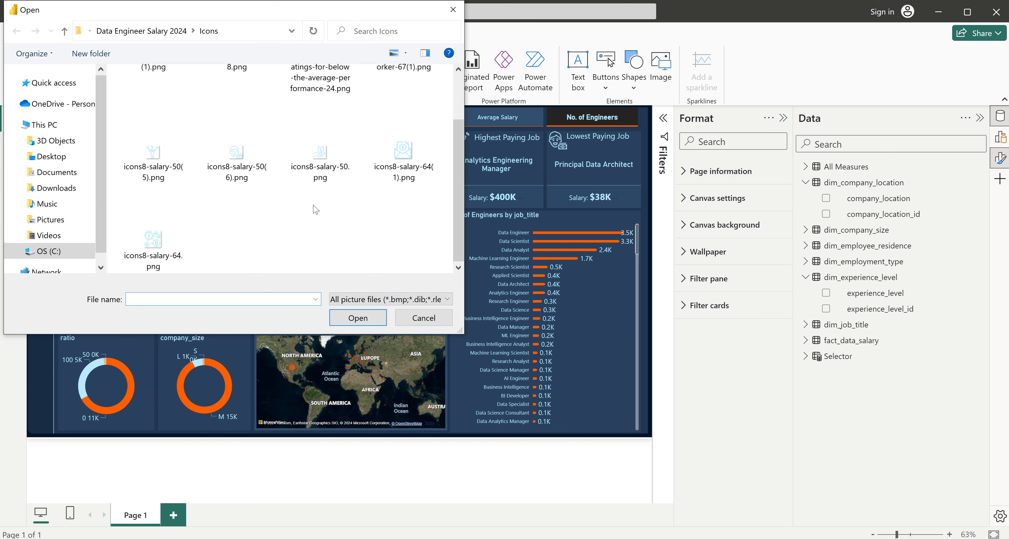
pyautogui.scroll(2, 338, 219)
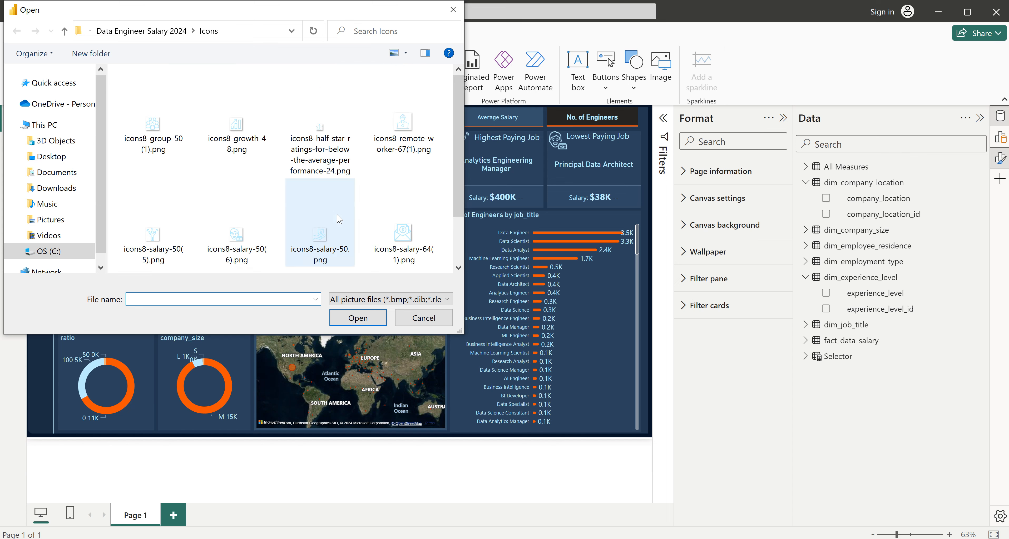
pyautogui.click(403, 130)
pyautogui.click(356, 319)
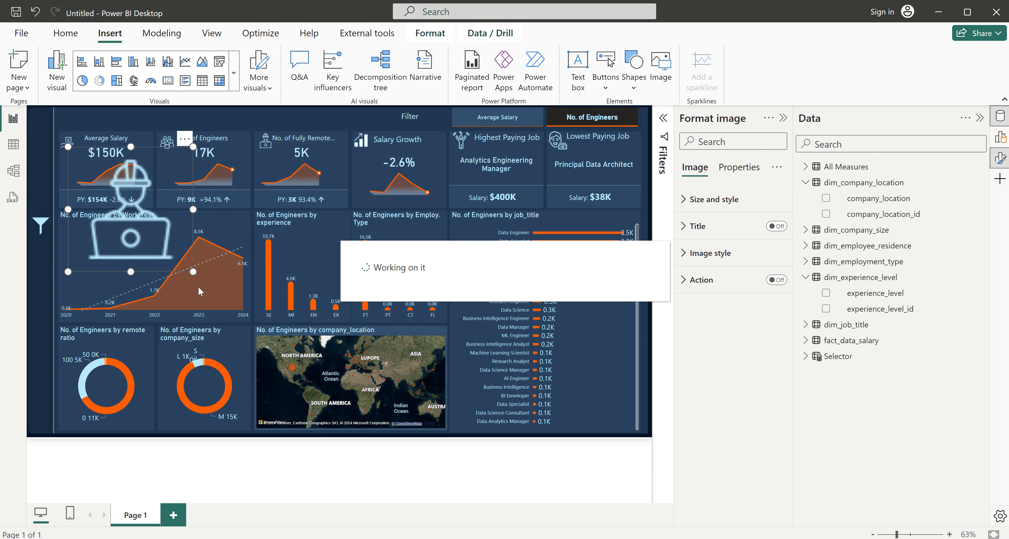
pyautogui.moveTo(170, 243); pyautogui.dragTo(57, 134)
pyautogui.click(206, 128)
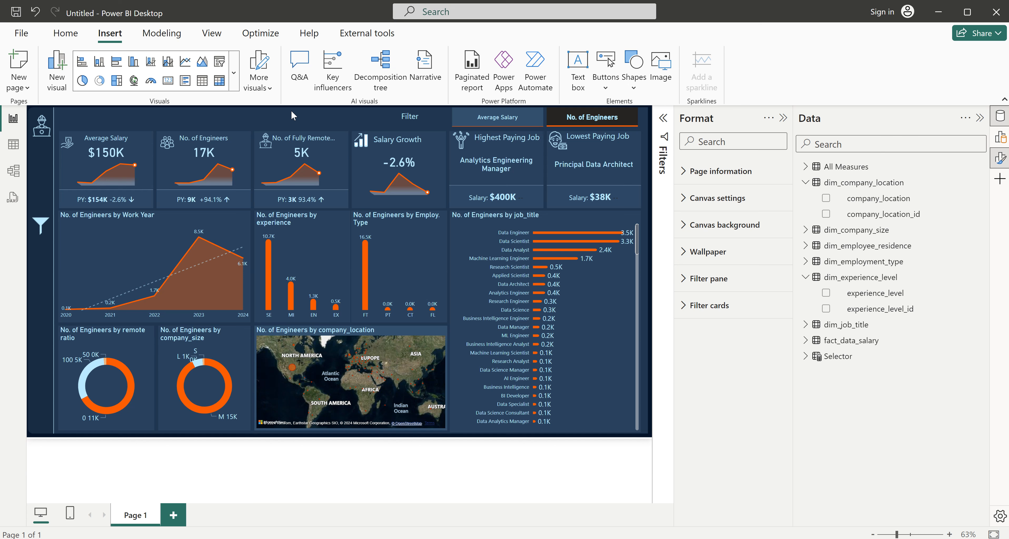
# - Duplicate the Filter text box, stretch the copy across the header above the KPI cards and enter "Data Engineers Salaries Dashboard"
pyautogui.click(411, 118)
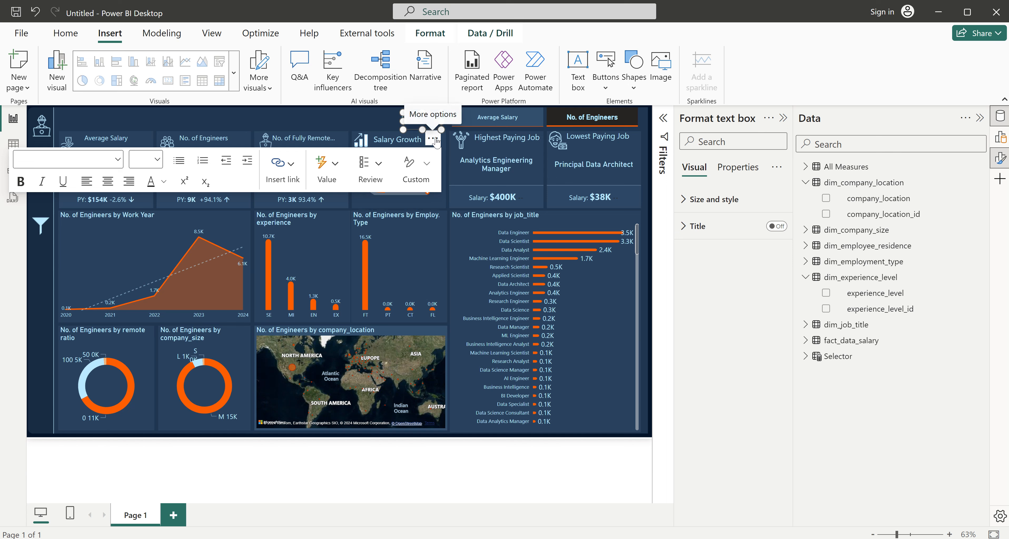
pyautogui.moveTo(440, 123); pyautogui.dragTo(164, 129)
pyautogui.moveTo(102, 130); pyautogui.dragTo(302, 125)
pyautogui.doubleClick(70, 114)
pyautogui.write('Data')
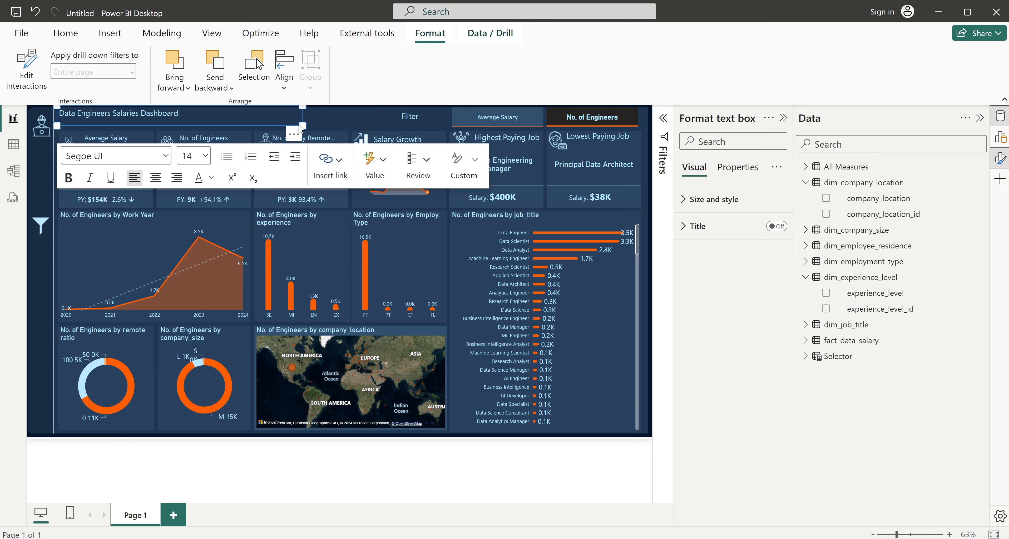
pyautogui.moveTo(320, 125); pyautogui.dragTo(372, 122)
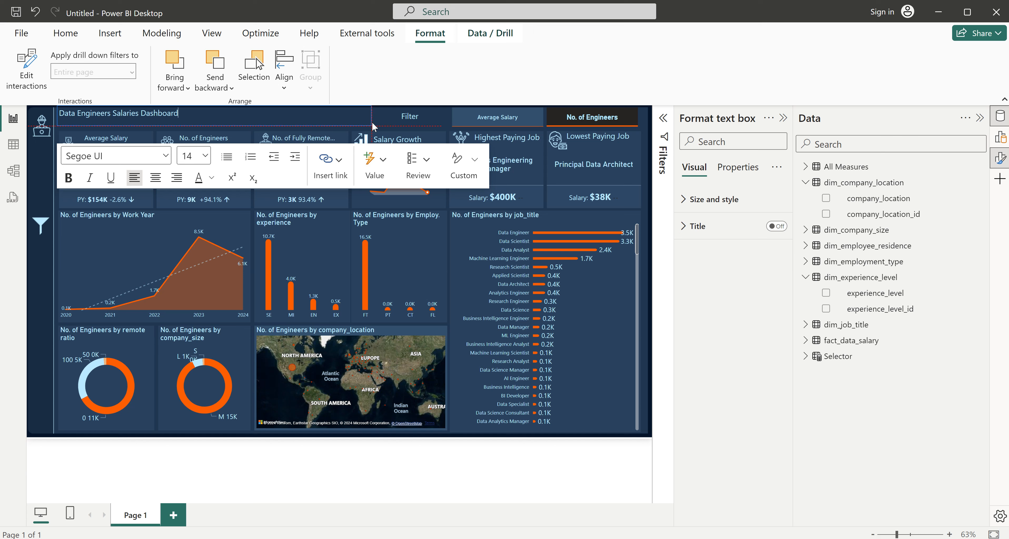
# - Set the font size of the whole "Data Engineers Salaries Dashboard" title to 24
pyautogui.tripleClick(177, 114)
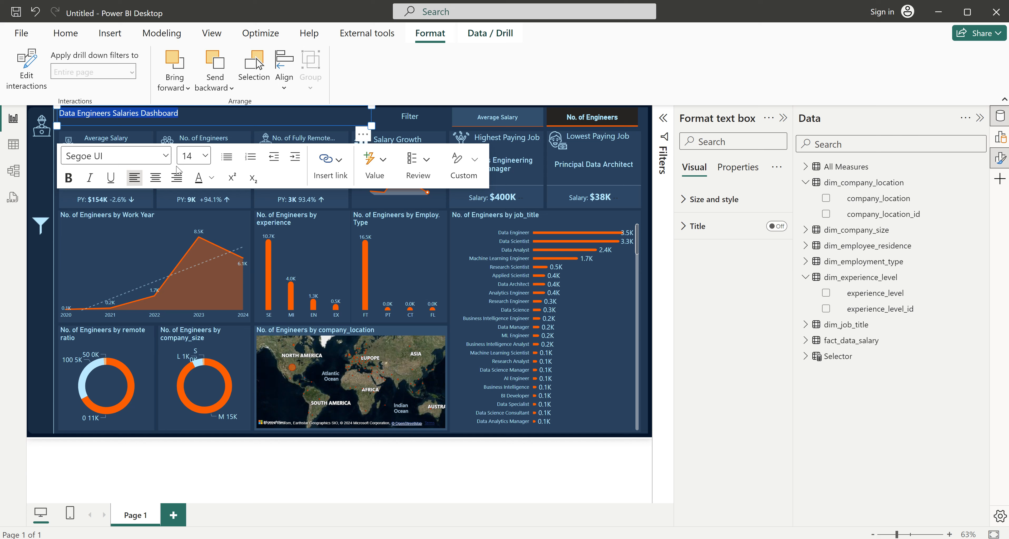
pyautogui.click(204, 155)
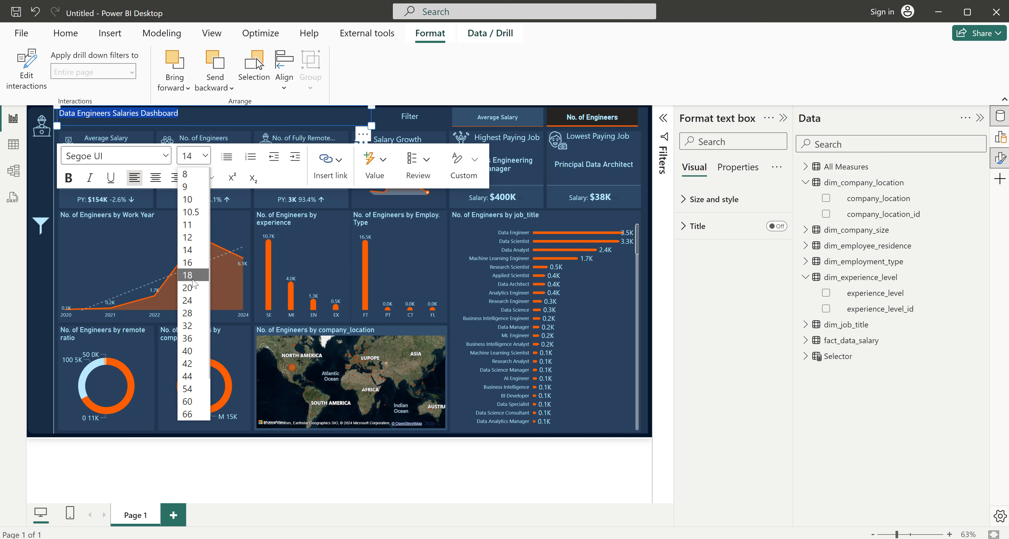
pyautogui.click(188, 314)
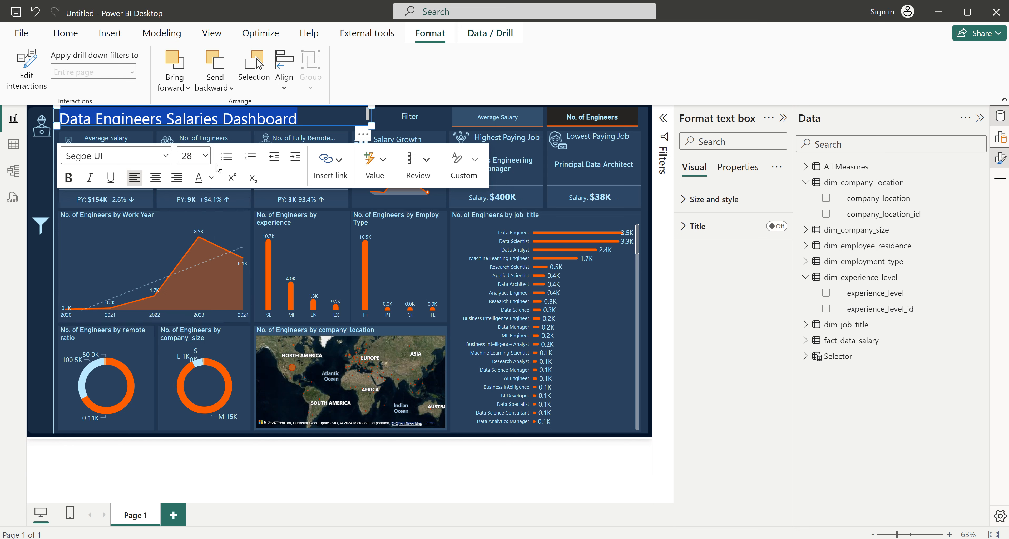
pyautogui.click(206, 157)
pyautogui.click(196, 301)
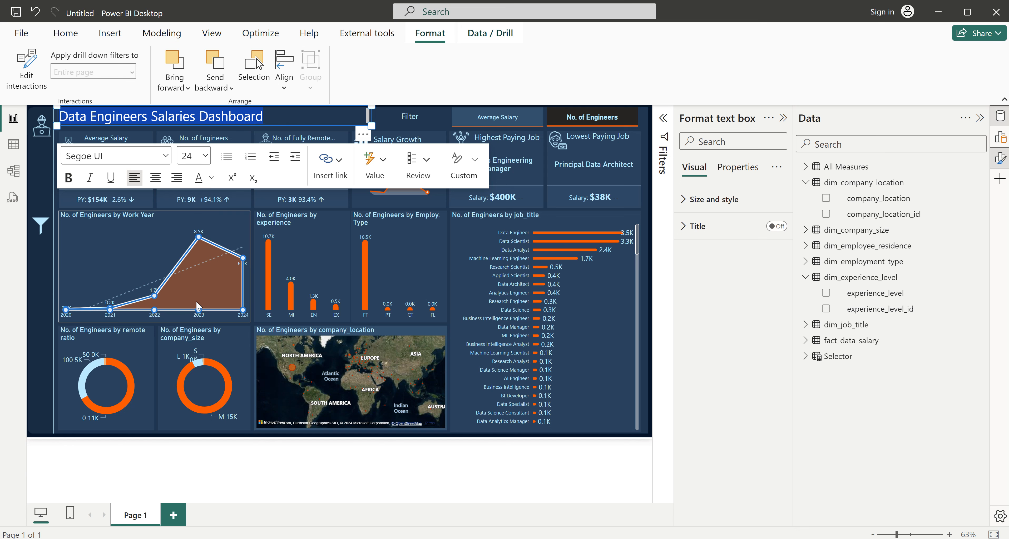
# - Make the words "Data Engineers Salaries" in the dashboard title bold, leaving "Dashboard" in regular weight
pyautogui.click(222, 117)
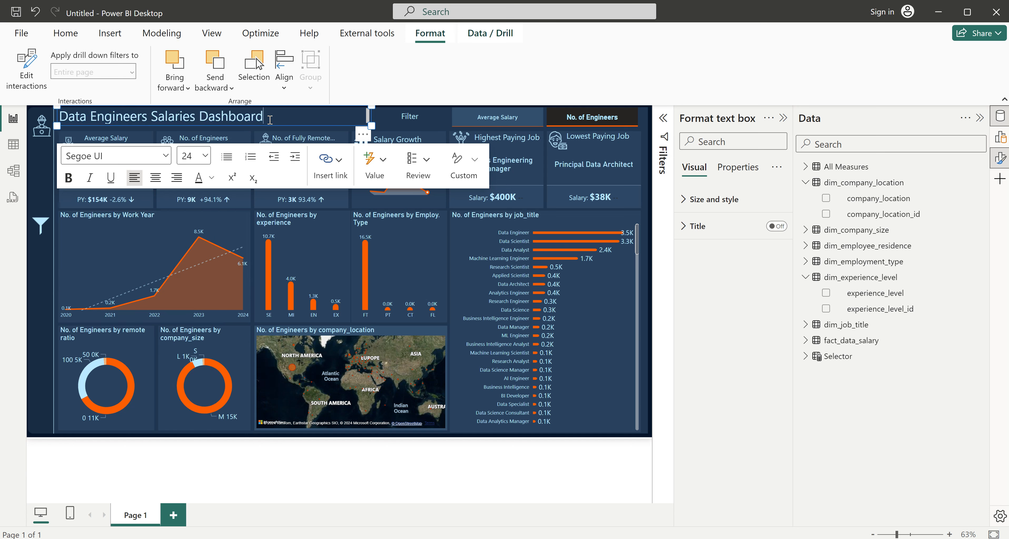
pyautogui.moveTo(197, 116); pyautogui.dragTo(59, 120)
pyautogui.hotkey('ctrl', 'b')
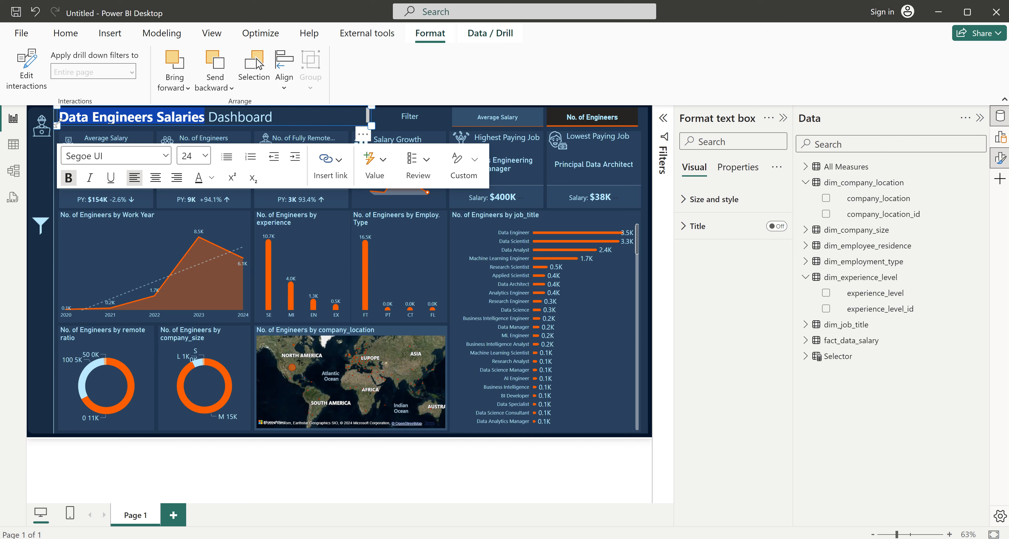
pyautogui.click(392, 122)
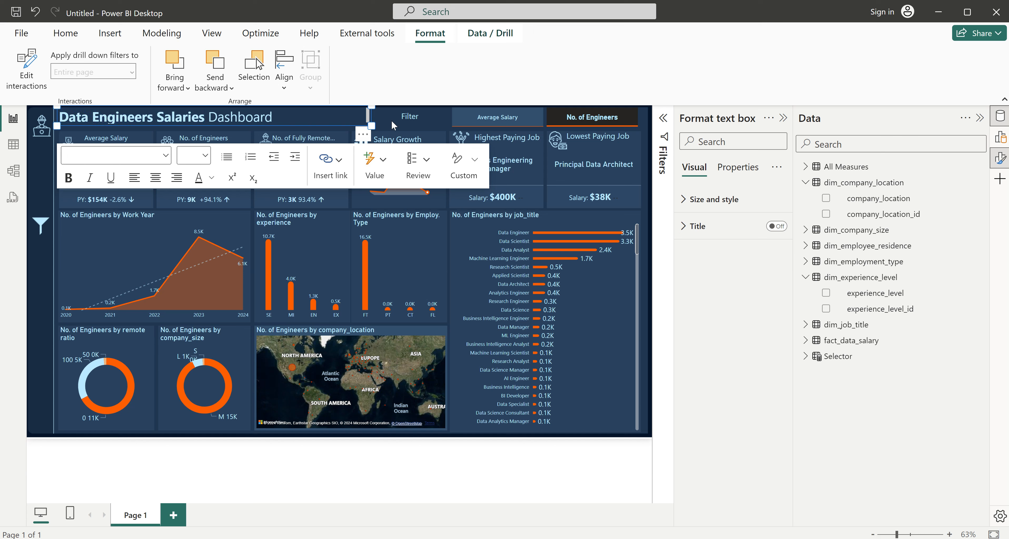
# - Set the font size of the word "Dashboard" in the title to 18
pyautogui.doubleClick(256, 119)
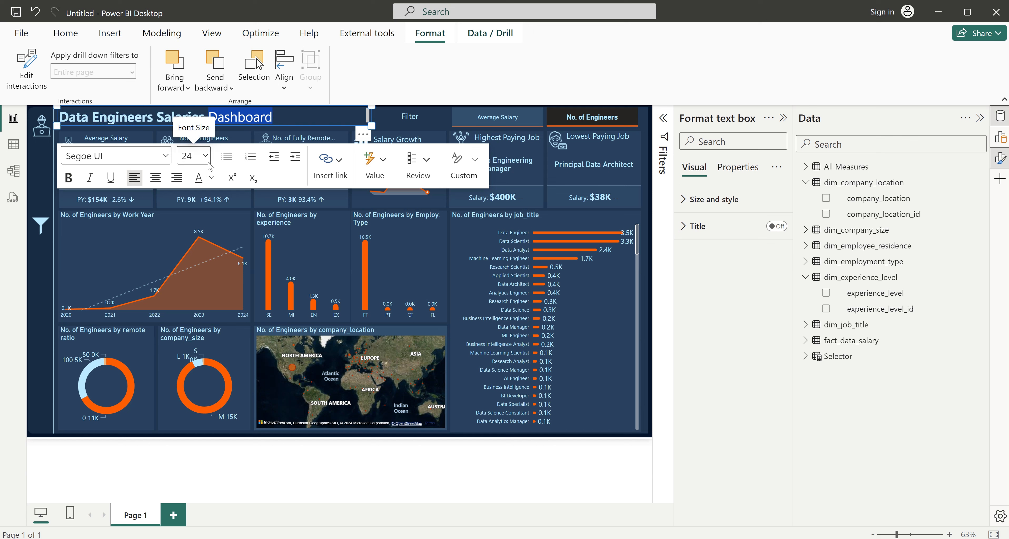
pyautogui.click(194, 156)
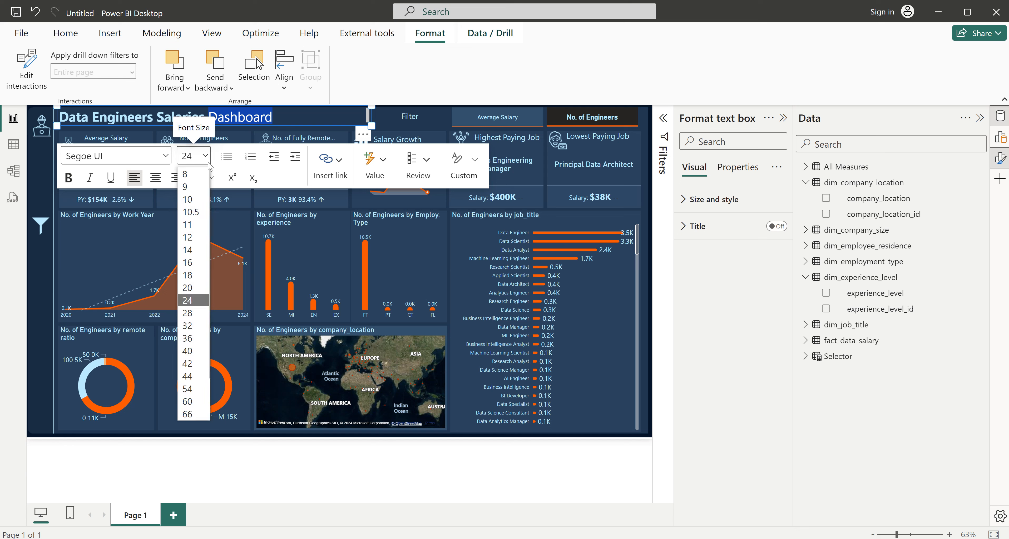
pyautogui.click(194, 276)
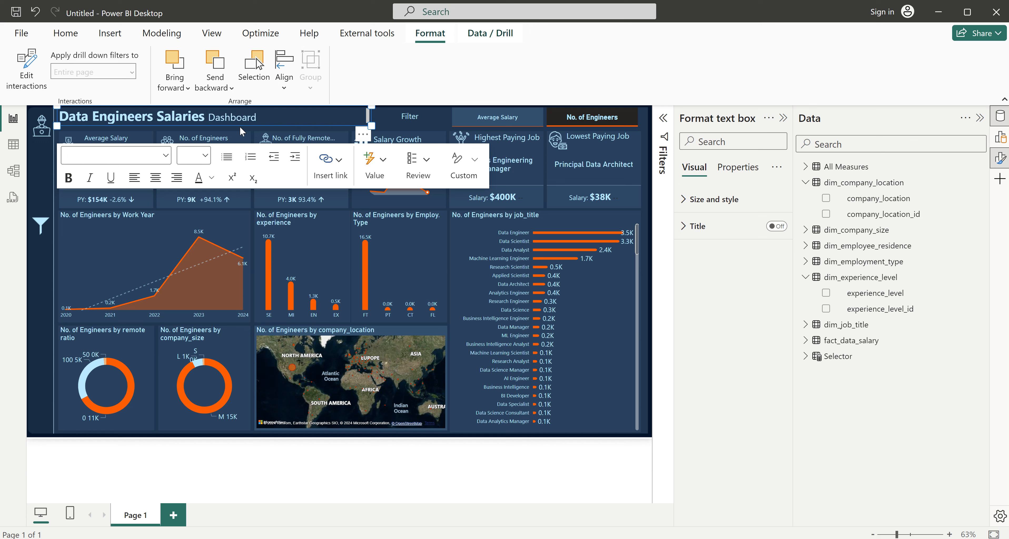
pyautogui.click(405, 117)
pyautogui.click(430, 85)
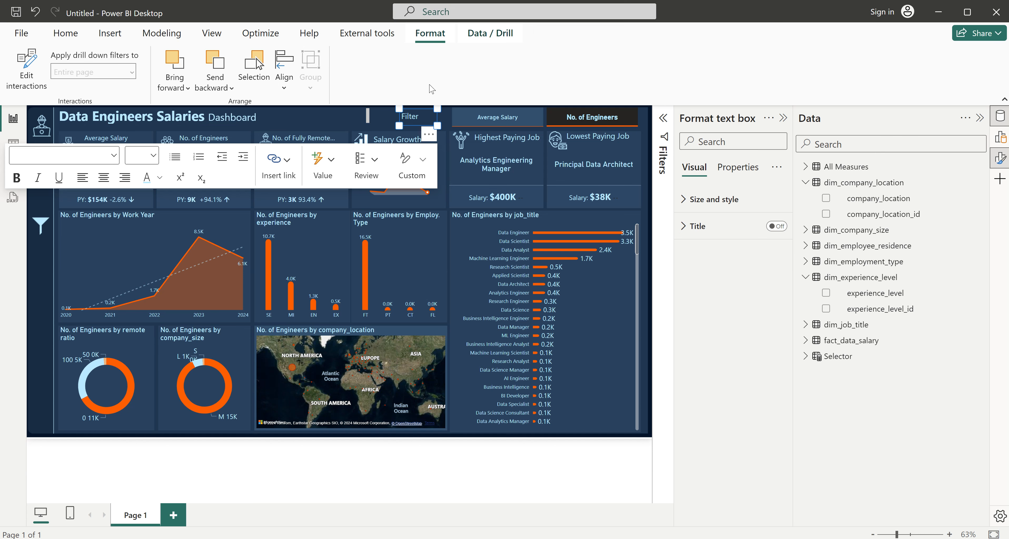
pyautogui.click(387, 122)
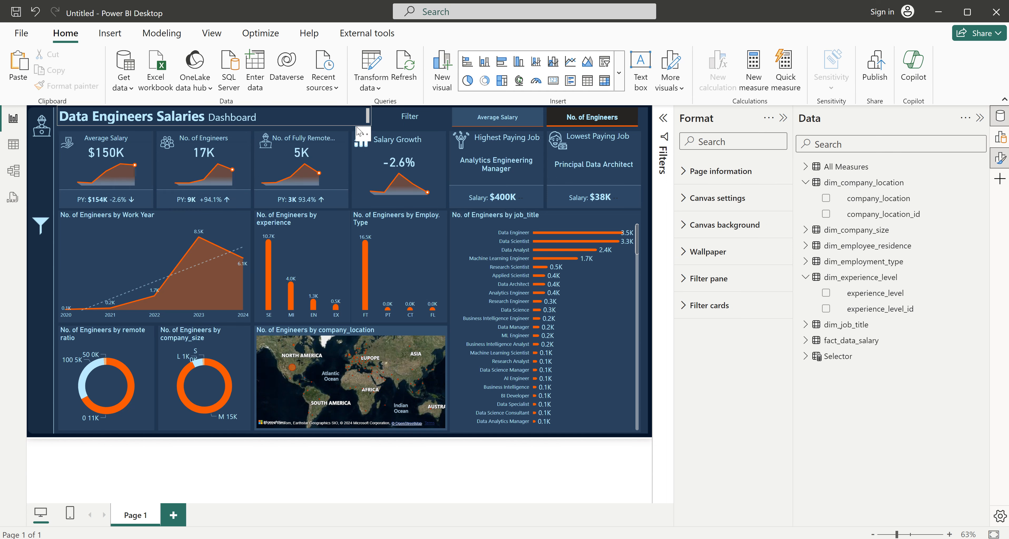
# - Make the dashboard title text box slightly taller by extending its lower edge to the top of the KPI cards
pyautogui.click(245, 126)
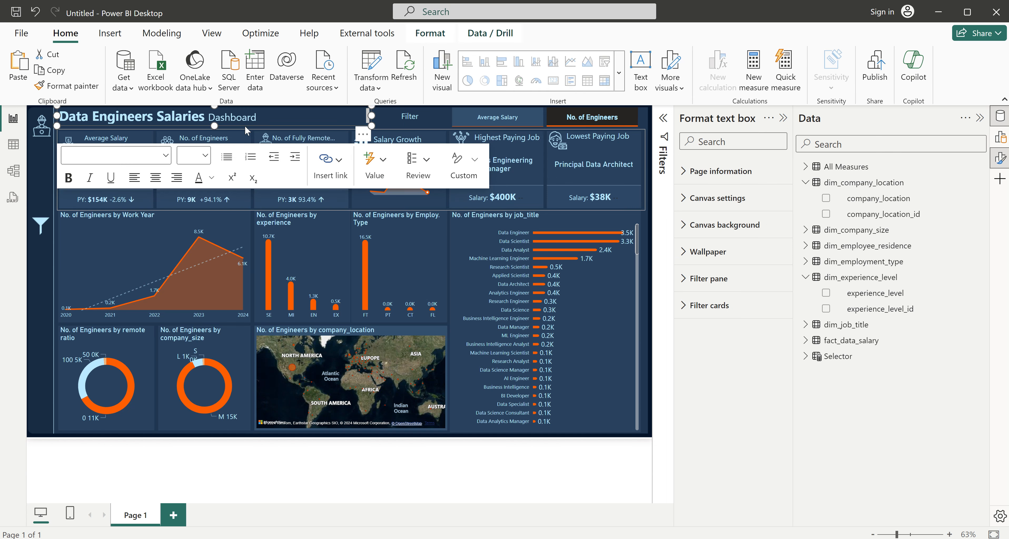
pyautogui.moveTo(215, 126); pyautogui.dragTo(215, 131)
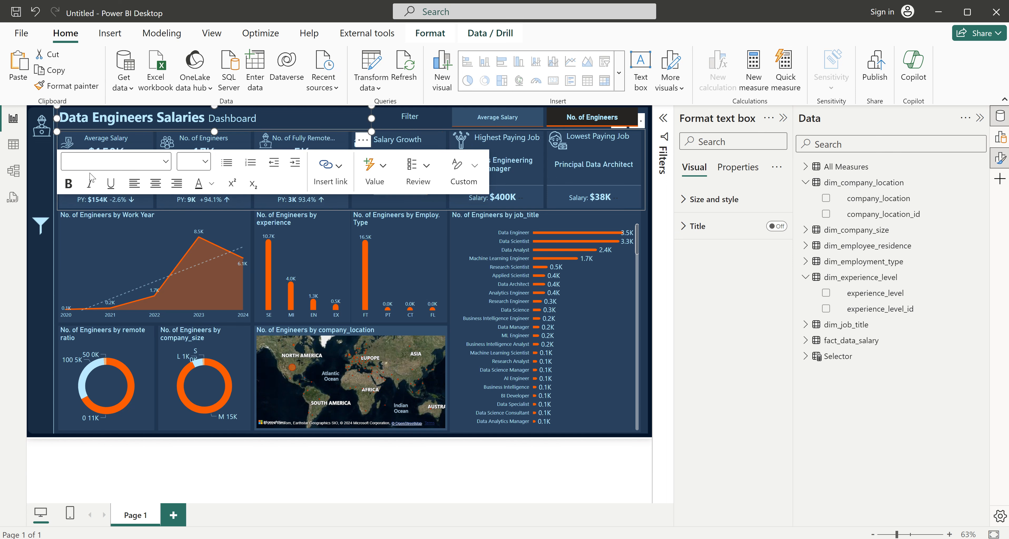
pyautogui.click(40, 171)
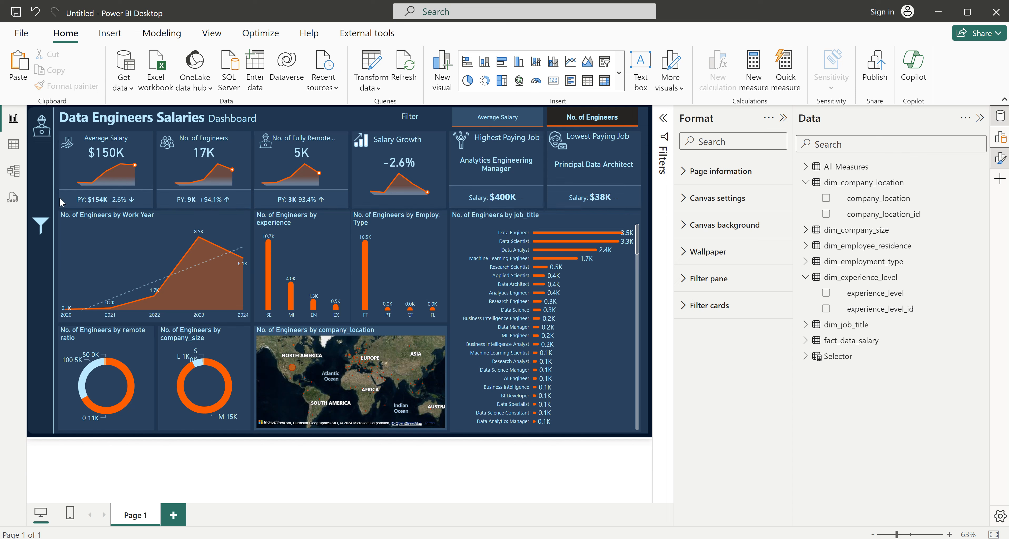
pyautogui.click(618, 85)
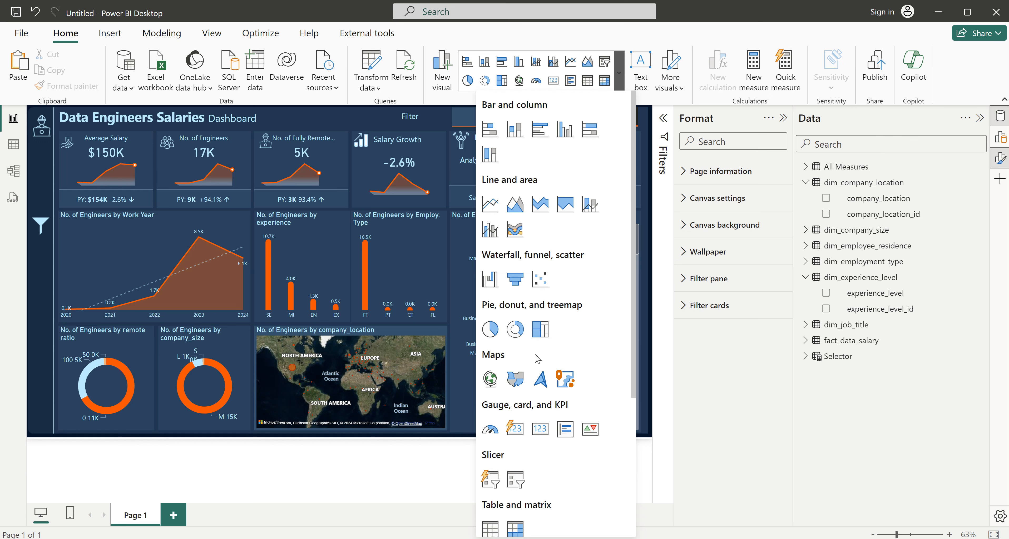
pyautogui.scroll(-5, 539, 400)
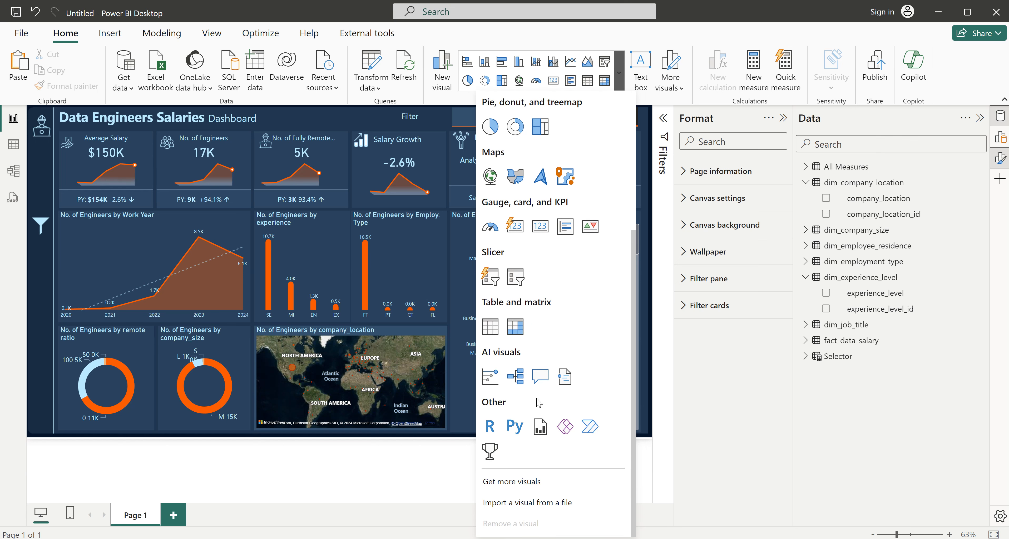
pyautogui.scroll(5, 538, 402)
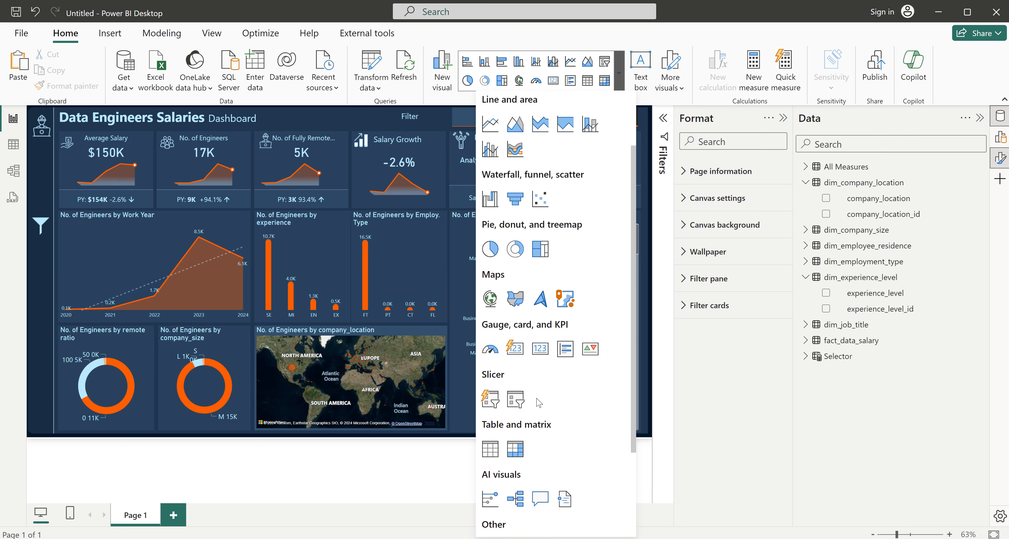
# - Insert a rectangle shape, place it beside the filter icon below the Average Salary card and enlarge it over the charts as a filter pane background
pyautogui.click(111, 34)
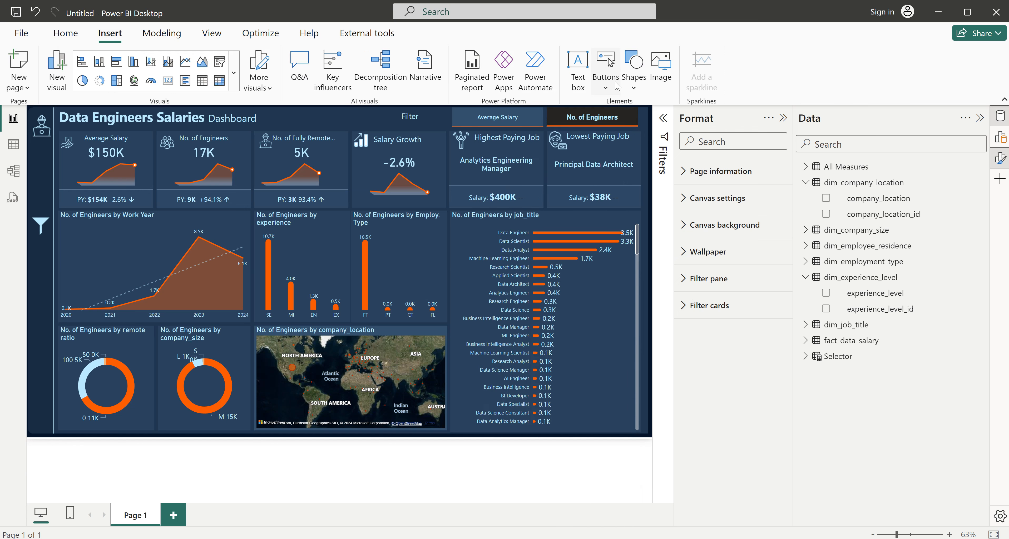
pyautogui.click(636, 75)
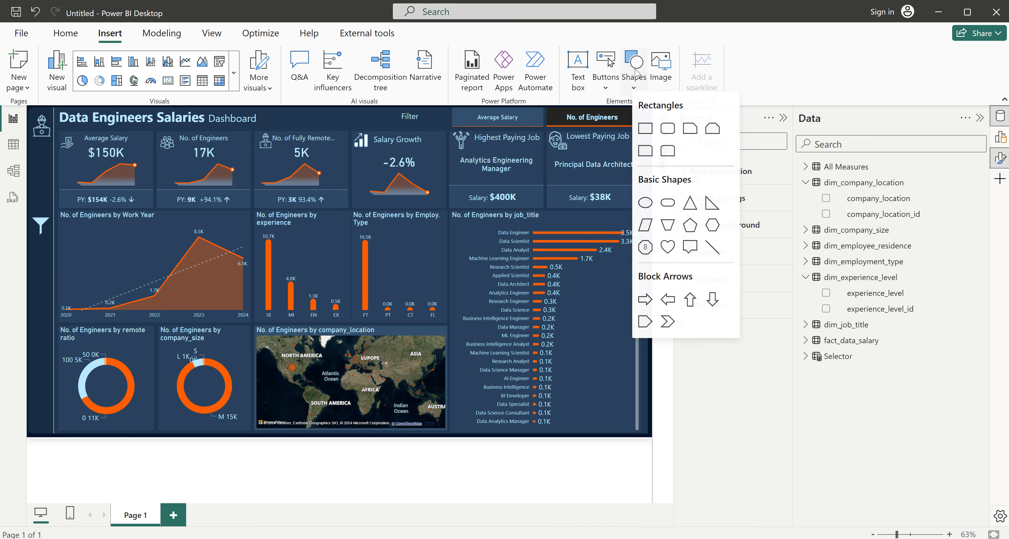
pyautogui.click(646, 135)
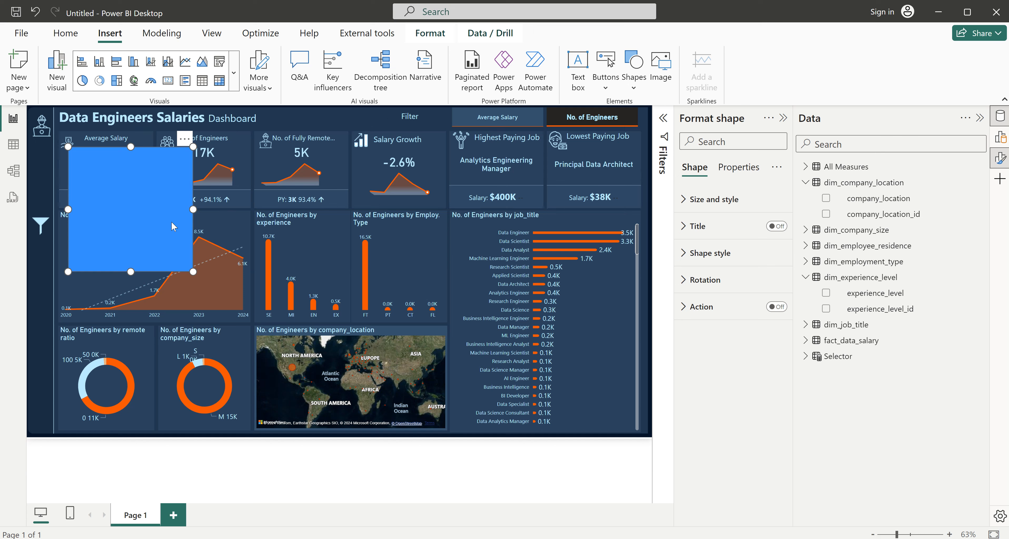
pyautogui.moveTo(128, 209); pyautogui.dragTo(114, 276)
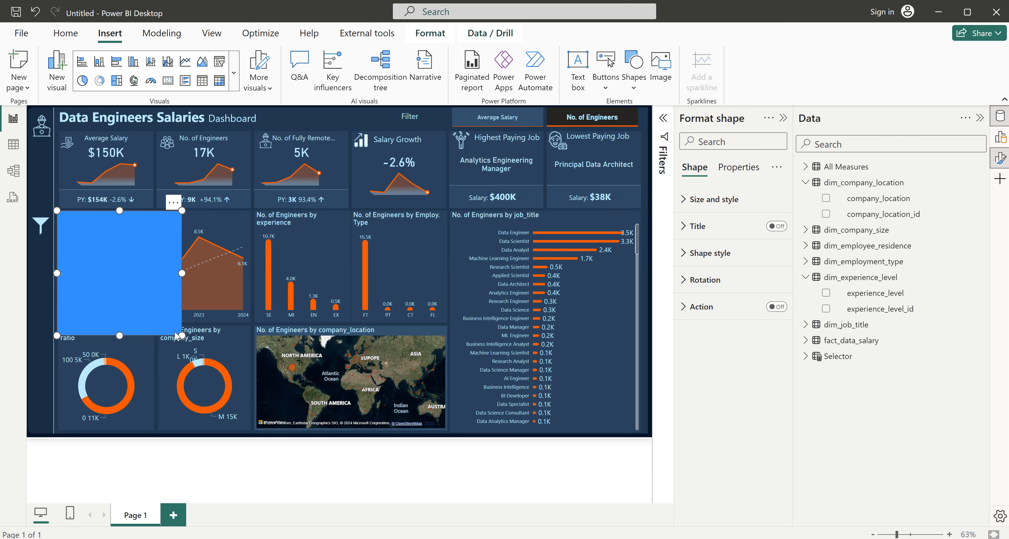
pyautogui.moveTo(182, 335); pyautogui.dragTo(225, 391)
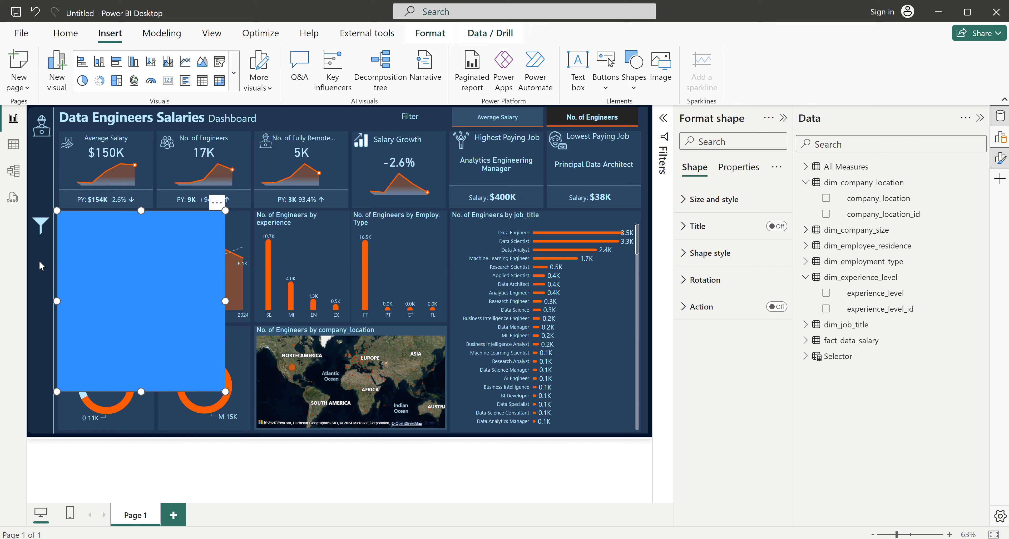
pyautogui.click(381, 124)
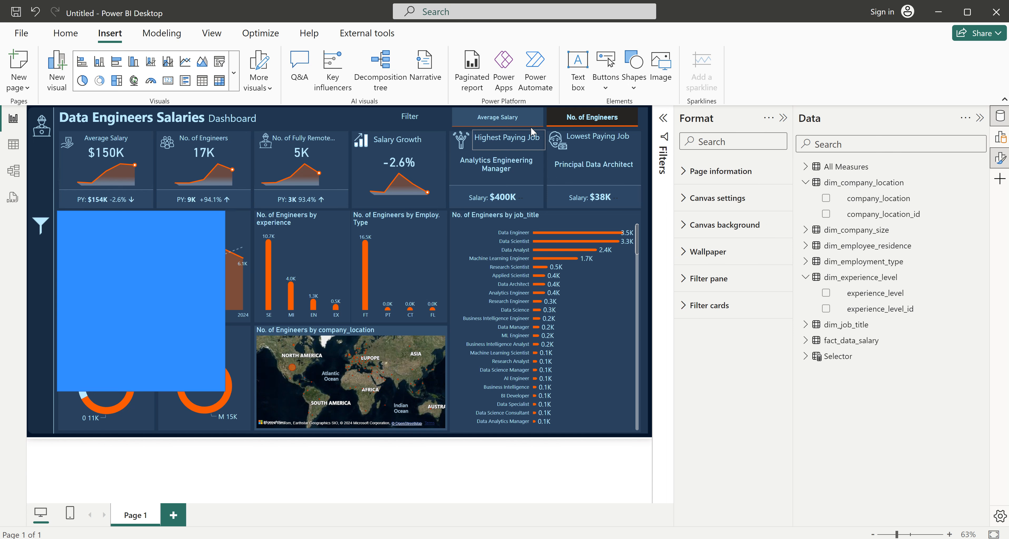
# - Add an empty slicer visual to the report page
pyautogui.click(76, 38)
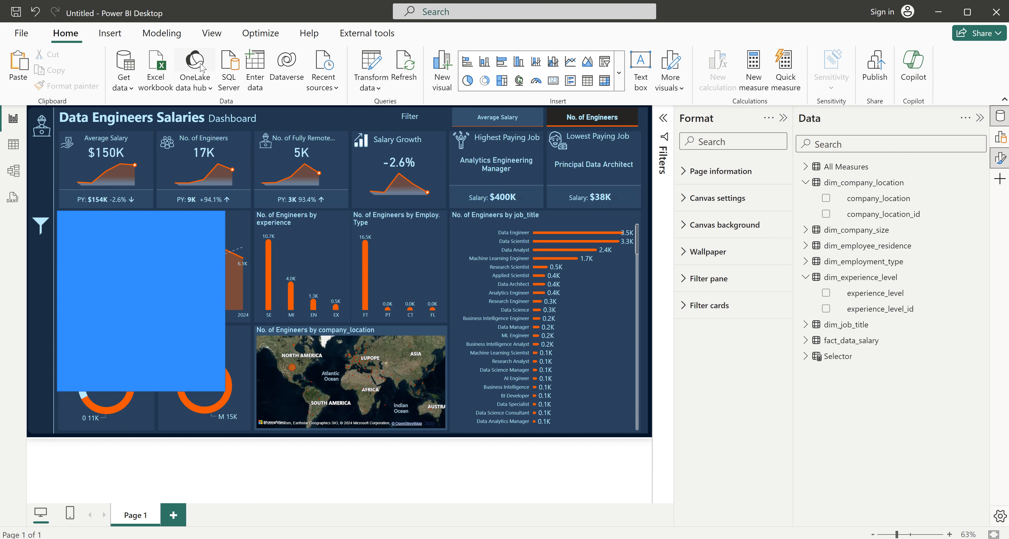
pyautogui.click(606, 65)
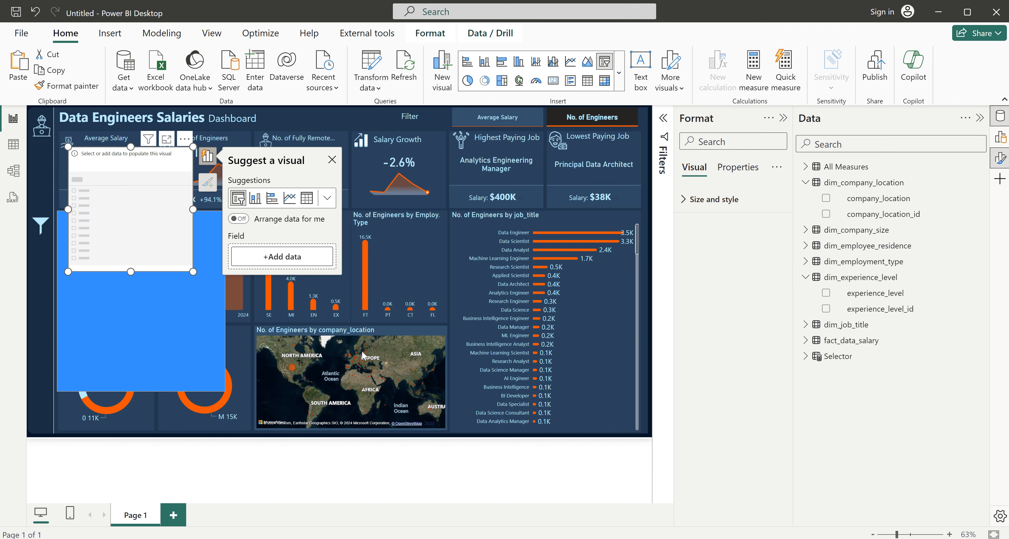
# - Switch to the Data_Engineer_Salary_Dashboard report, open its Filter Pane to examine which slicers it contains, and return to the untitled report
pyautogui.click(636, 520)
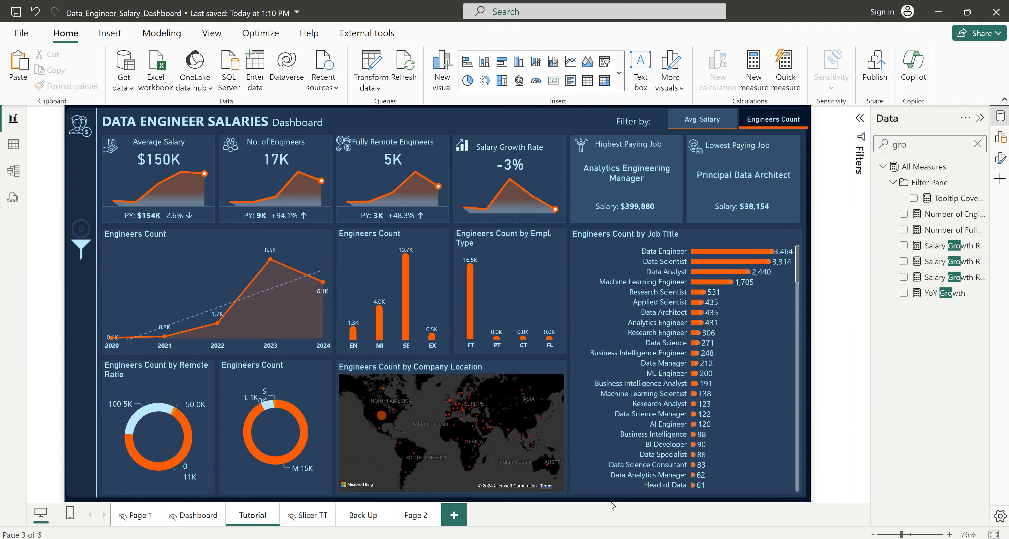
pyautogui.keyDown('ctrl'); pyautogui.click(86, 249); pyautogui.keyUp('ctrl')
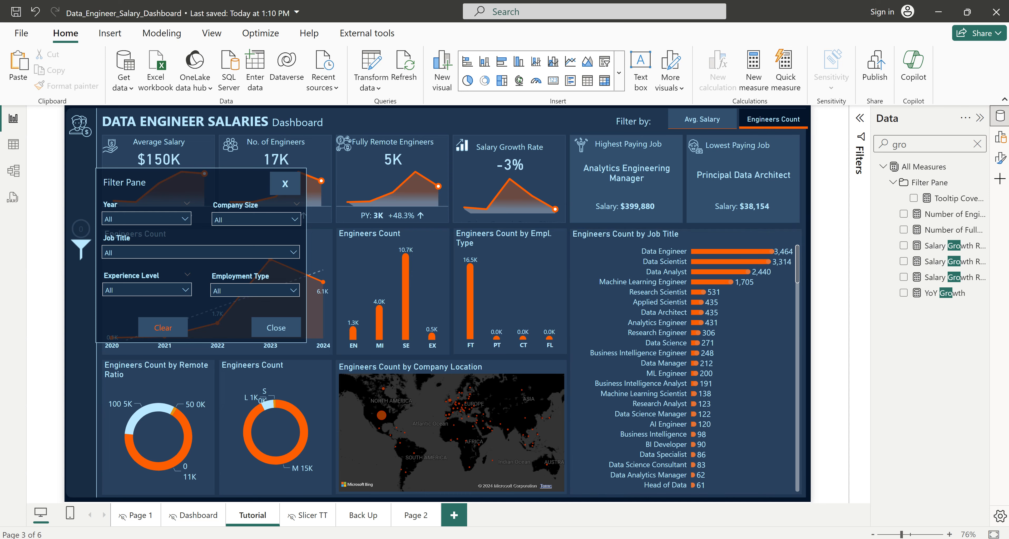
pyautogui.moveTo(666, 538)
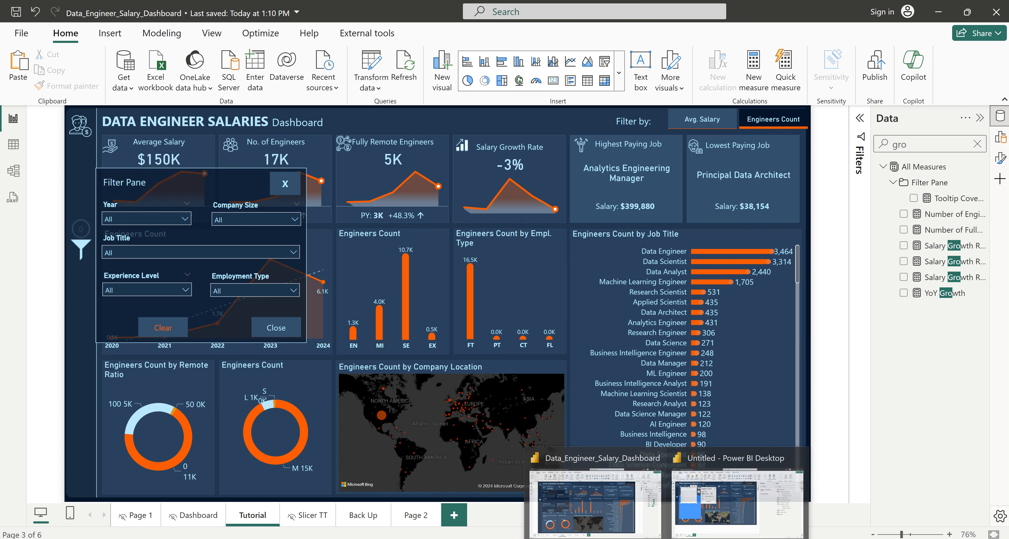
pyautogui.click(699, 513)
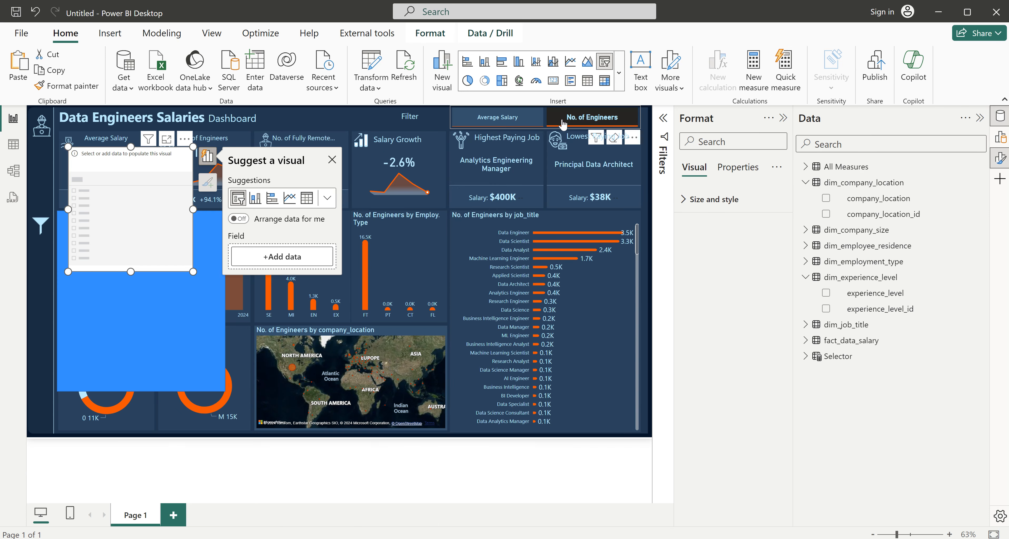
# - Search the data fields for "wor", add work_year to the new slicer and set the slicer style to Dropdown
pyautogui.click(862, 144)
pyautogui.write('w')
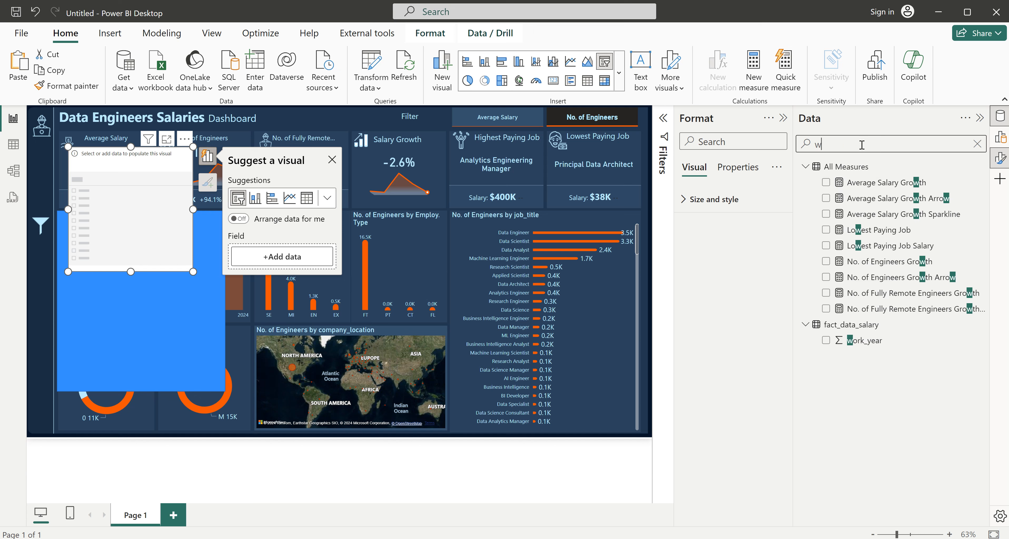
pyautogui.write('or')
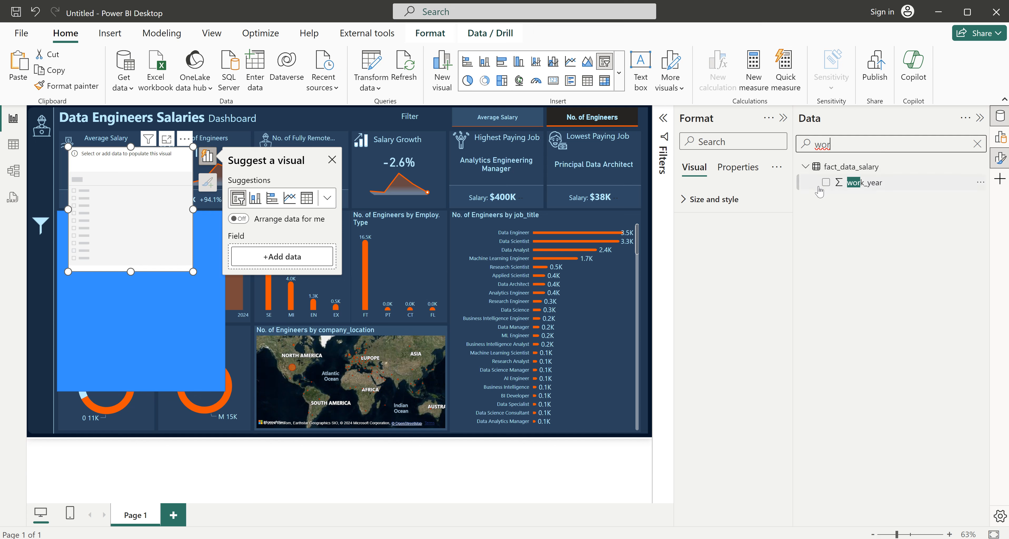
pyautogui.click(826, 183)
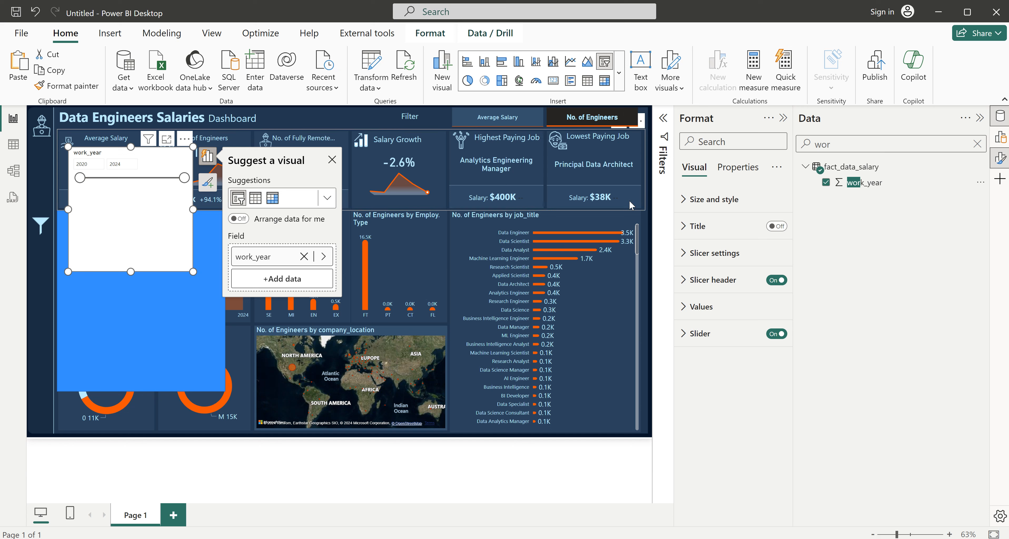
pyautogui.click(702, 253)
pyautogui.click(707, 319)
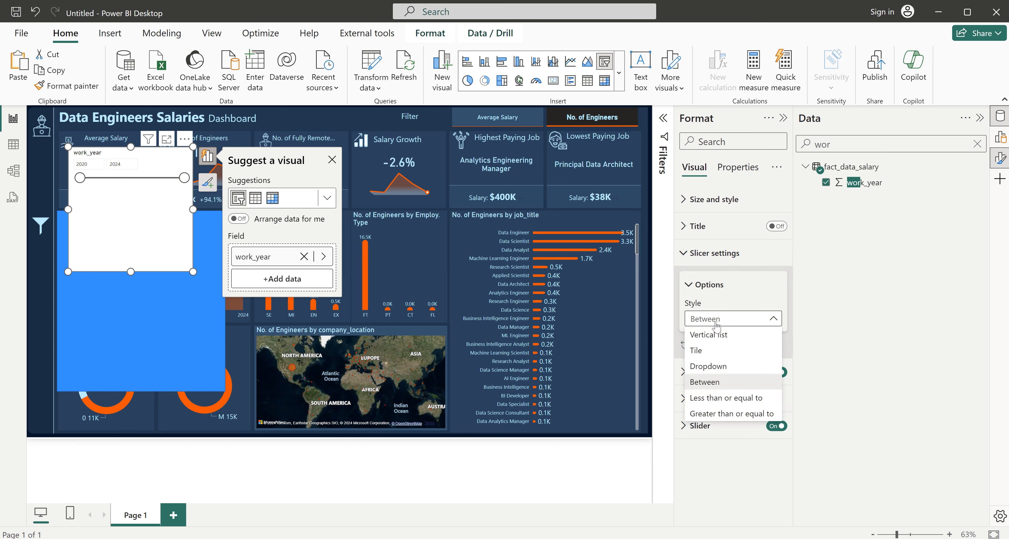
pyautogui.click(717, 367)
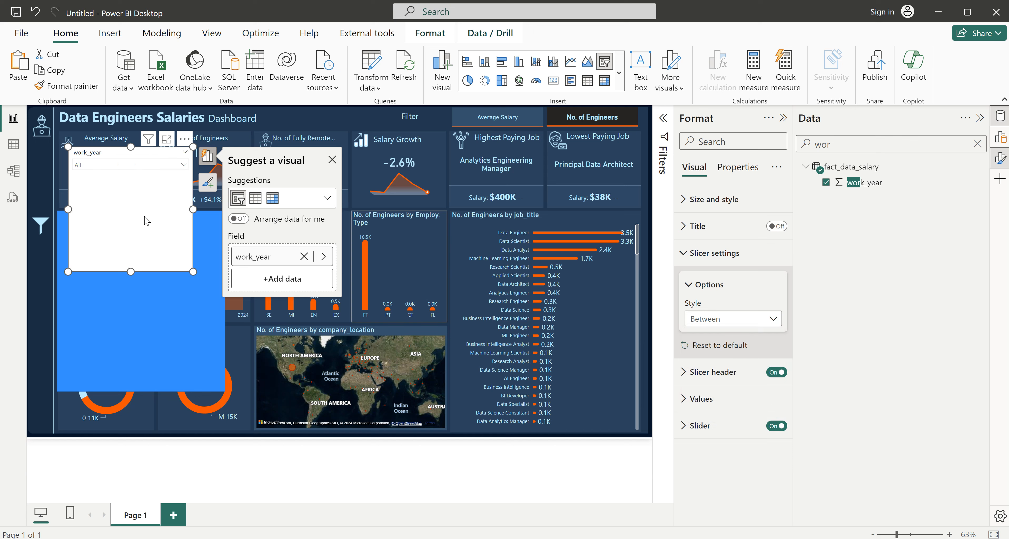
# - Shrink the work_year slicer, place it in the upper left of the blue rectangle and rename its field Work Year
pyautogui.moveTo(131, 271); pyautogui.dragTo(136, 179)
pyautogui.moveTo(192, 164); pyautogui.dragTo(164, 254)
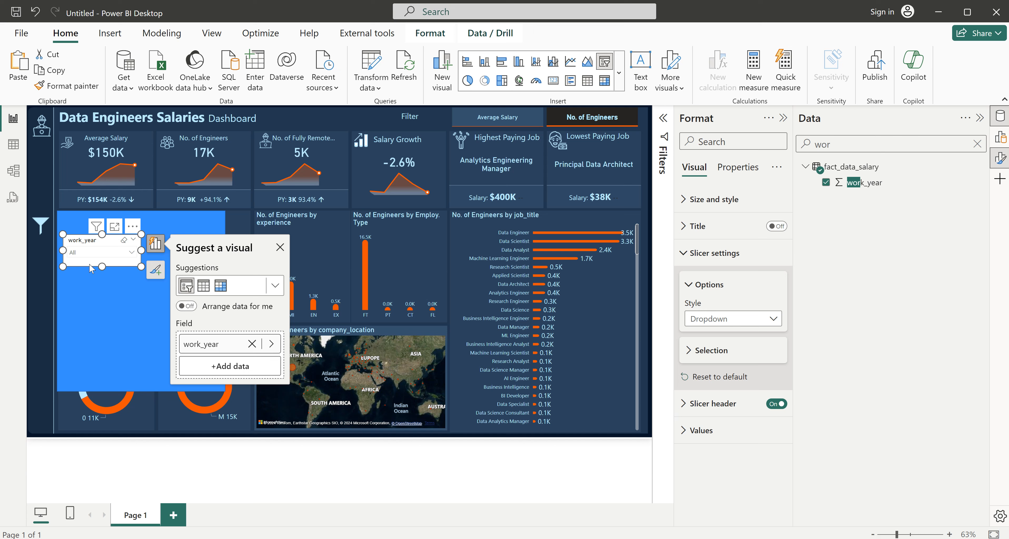
pyautogui.doubleClick(201, 344)
pyautogui.write('W')
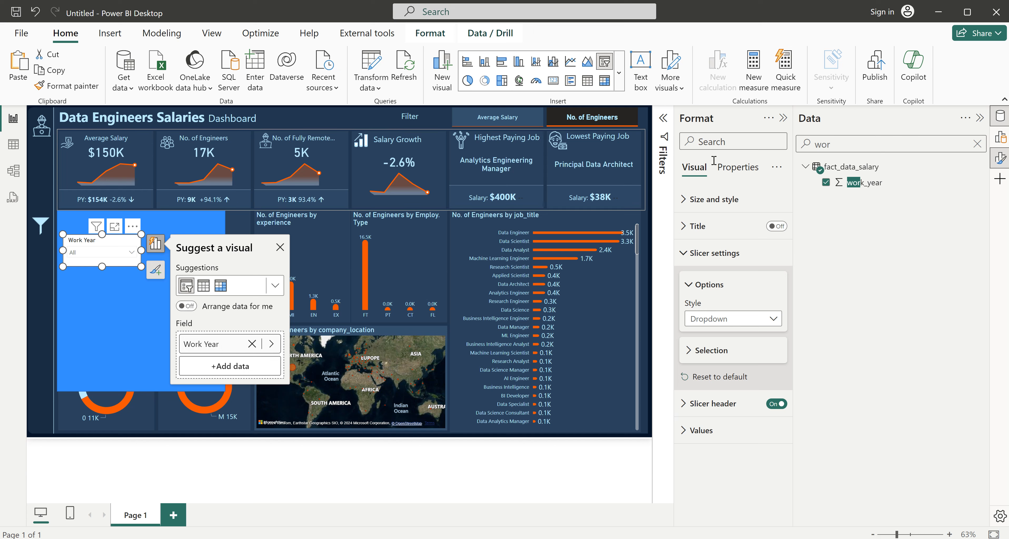
# - Turn off the Work Year slicer's background
pyautogui.click(714, 200)
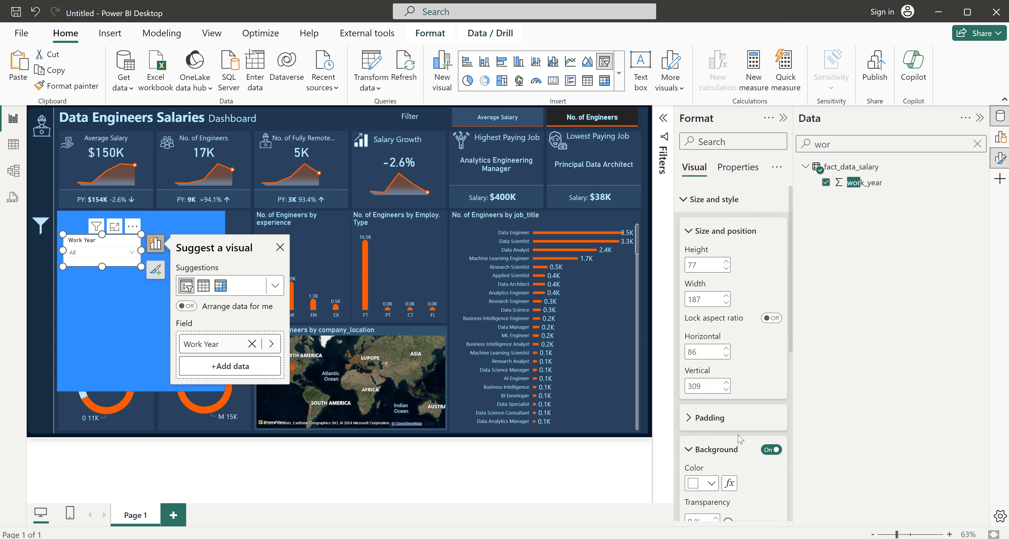
pyautogui.click(771, 449)
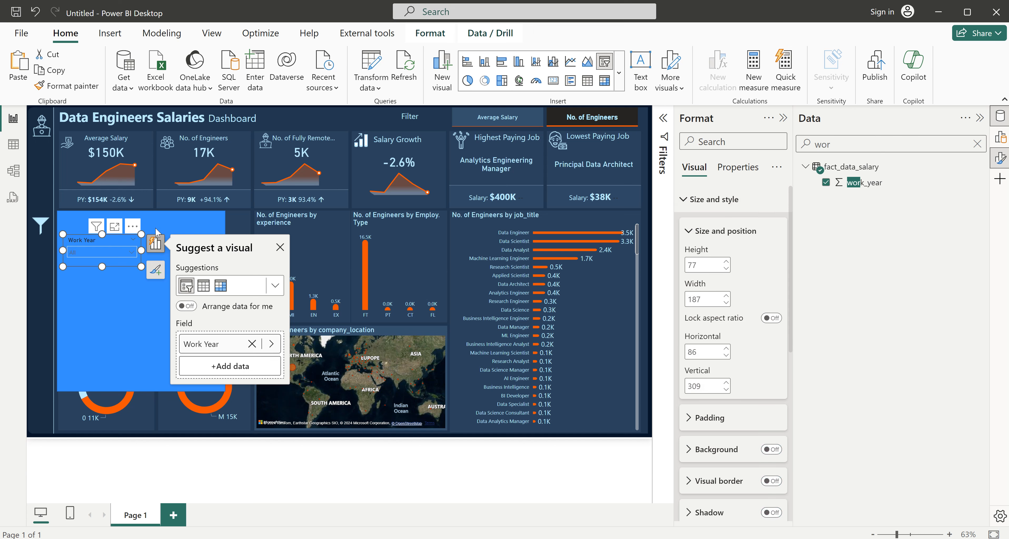
# - Fill the filter pane's background rectangle with the dashboard's dark blue
pyautogui.click(179, 219)
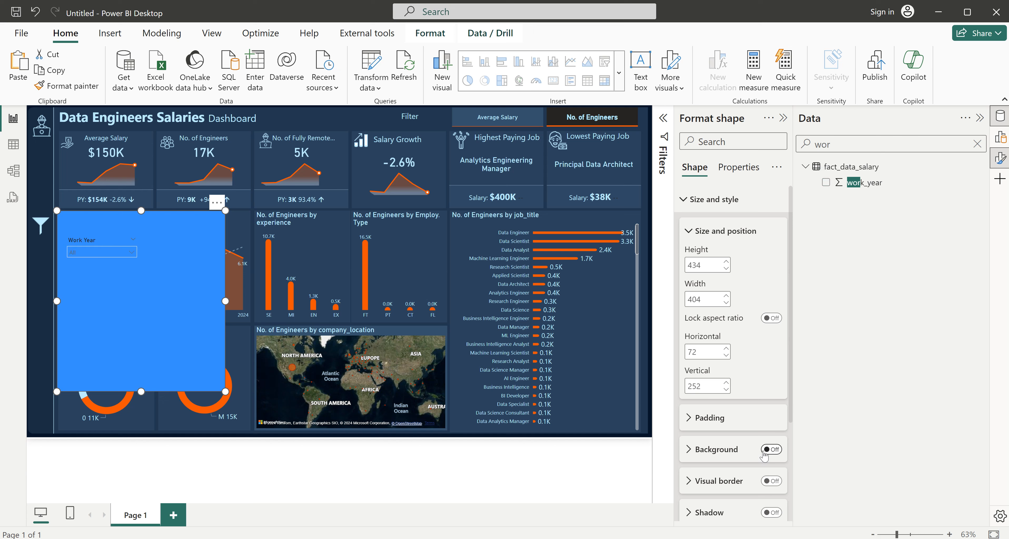
pyautogui.click(713, 201)
pyautogui.click(703, 253)
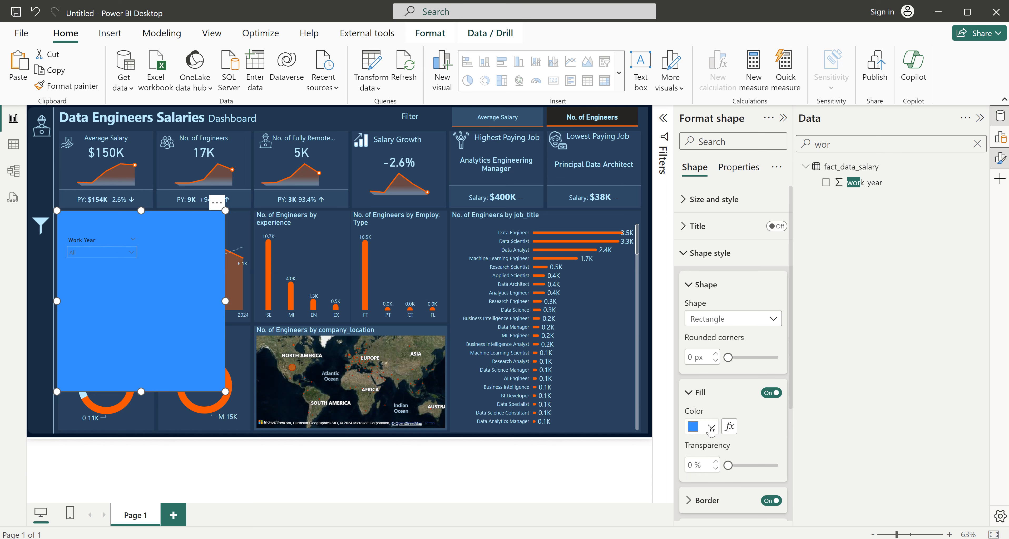
pyautogui.click(711, 427)
pyautogui.click(776, 369)
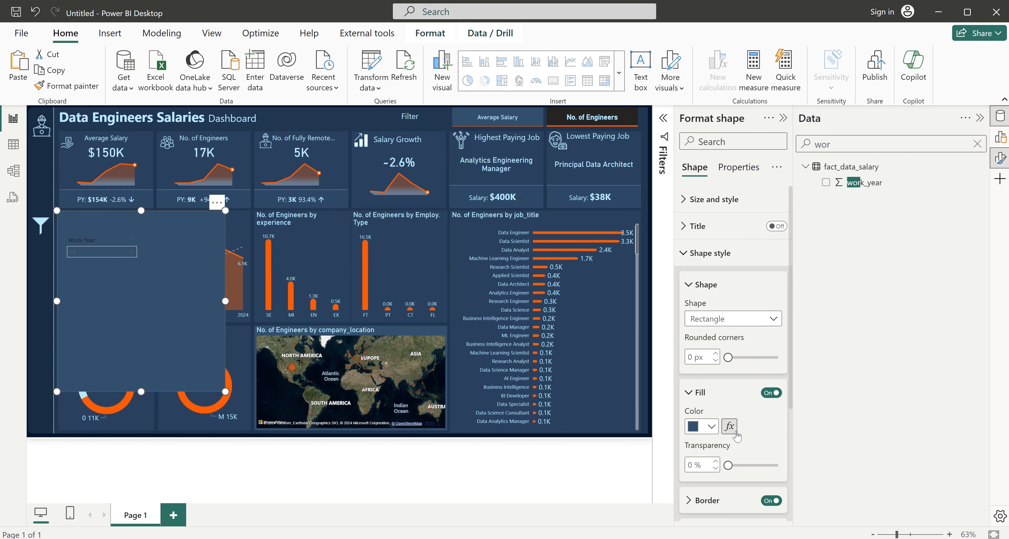
pyautogui.click(700, 393)
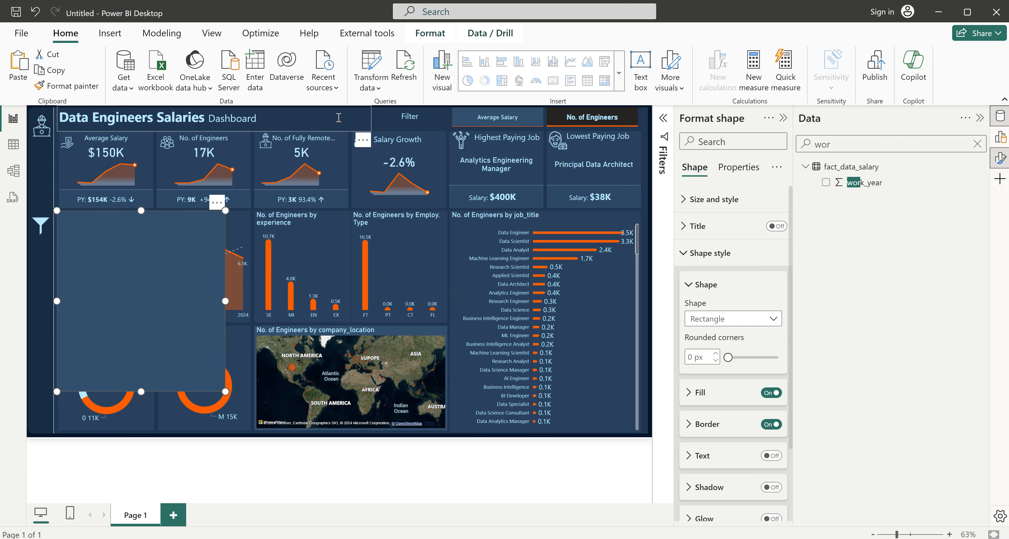
pyautogui.click(381, 124)
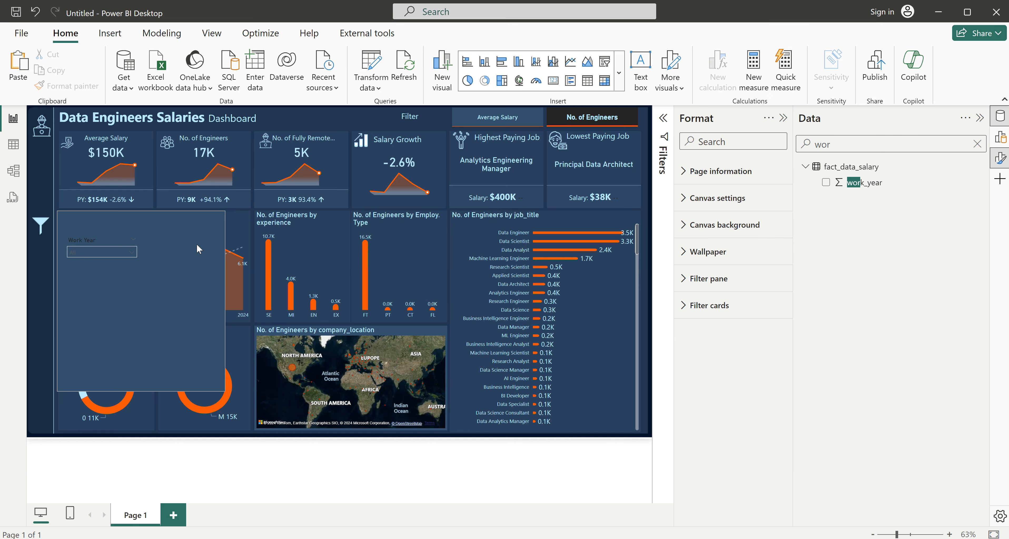
# - Set the Work Year slicer's header font color to the recent light blue
pyautogui.click(134, 263)
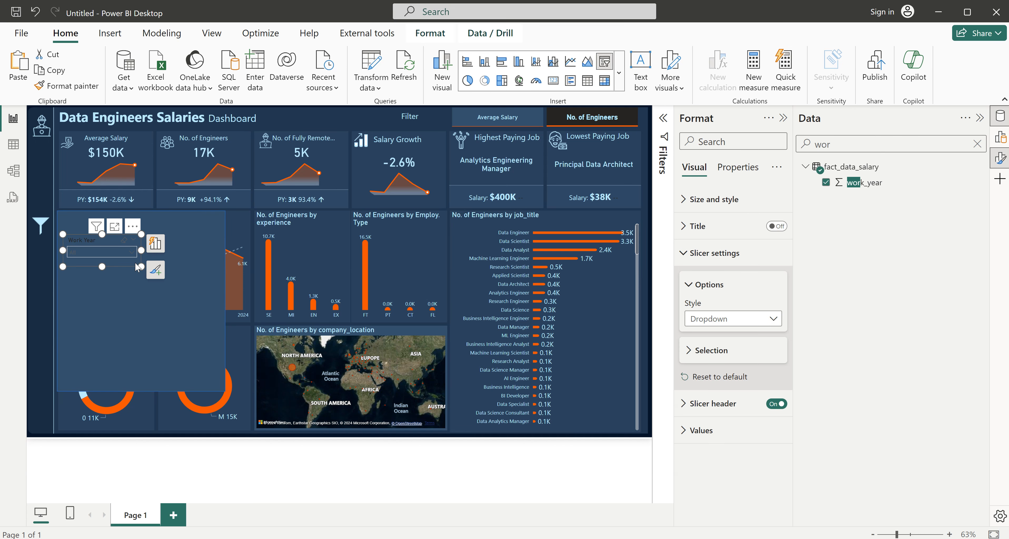
pyautogui.click(709, 404)
pyautogui.scroll(-5, 710, 410)
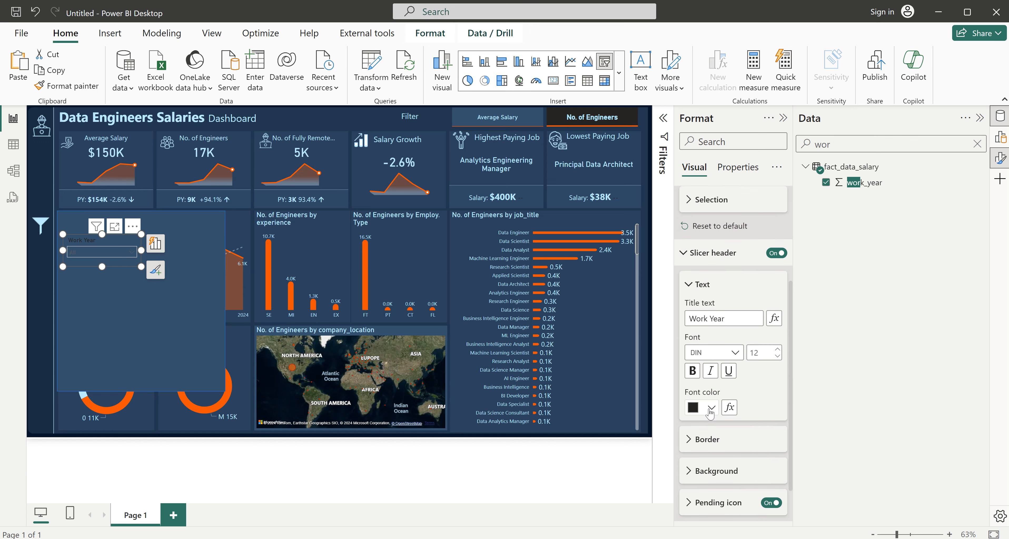
pyautogui.click(711, 408)
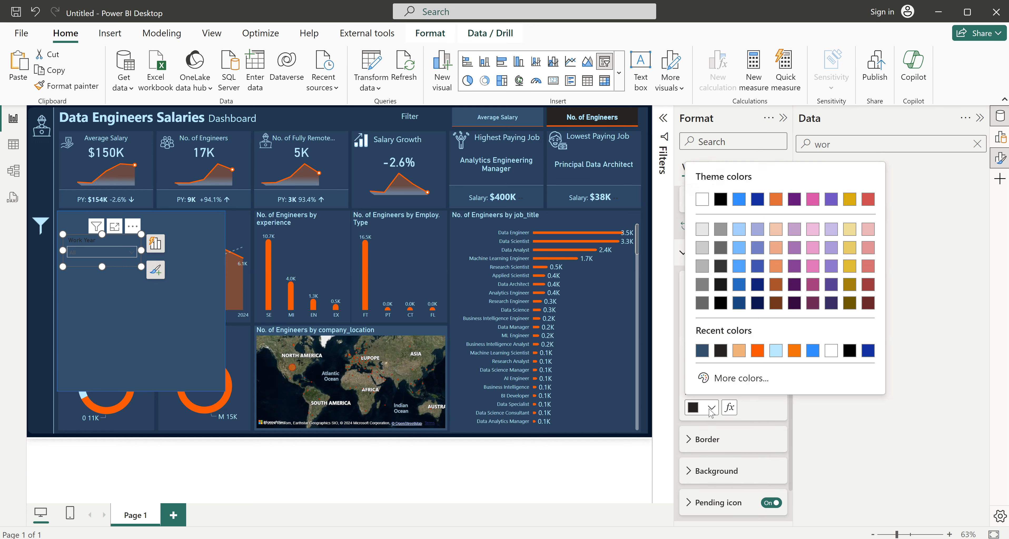
pyautogui.click(775, 351)
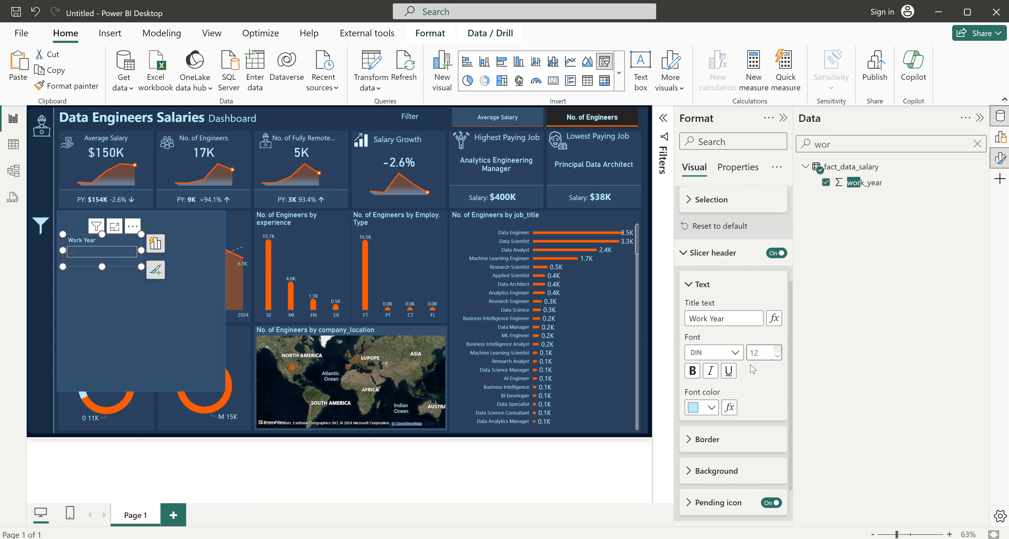
pyautogui.click(716, 254)
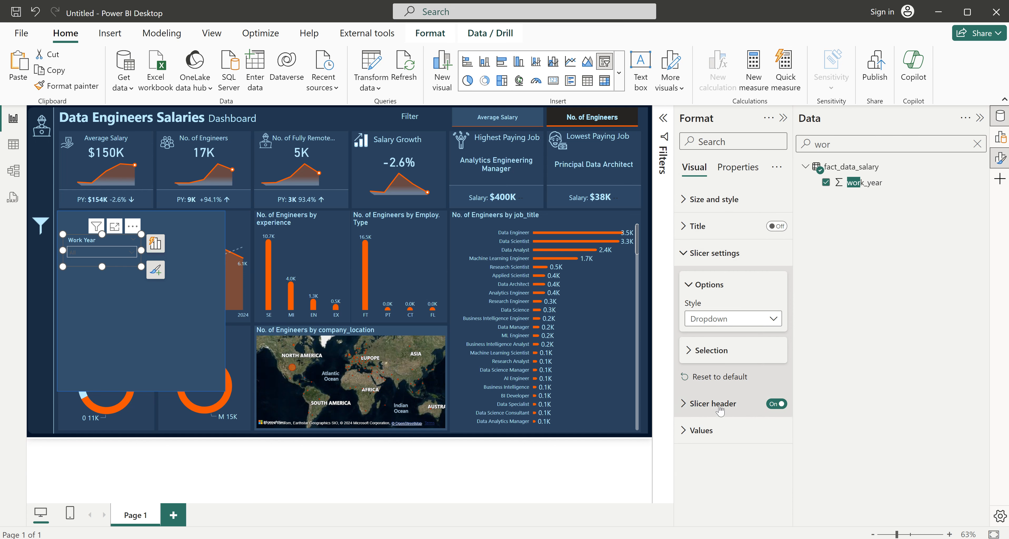
# - Set the Work Year slicer's values font color to the same light blue as its header
pyautogui.click(711, 254)
pyautogui.click(702, 307)
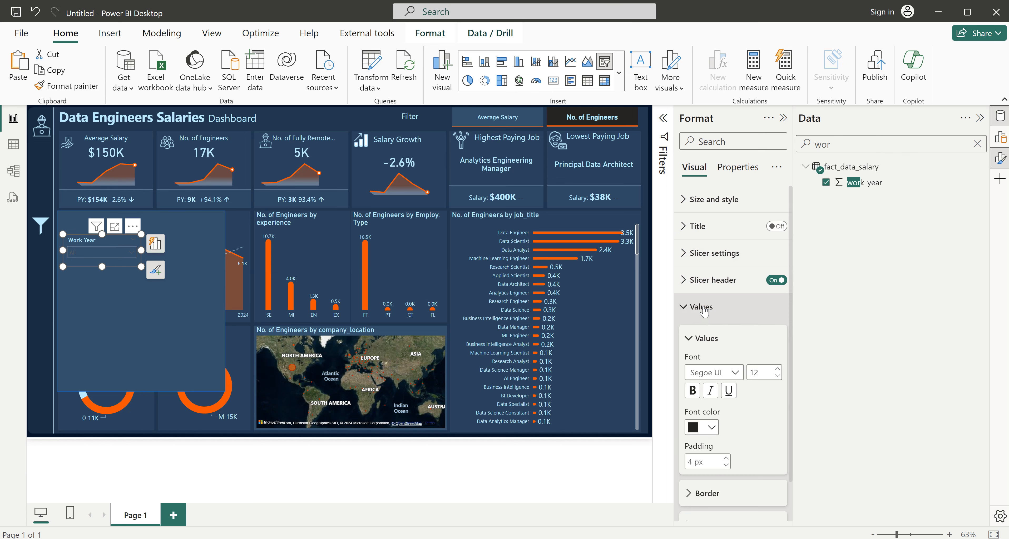
pyautogui.click(709, 429)
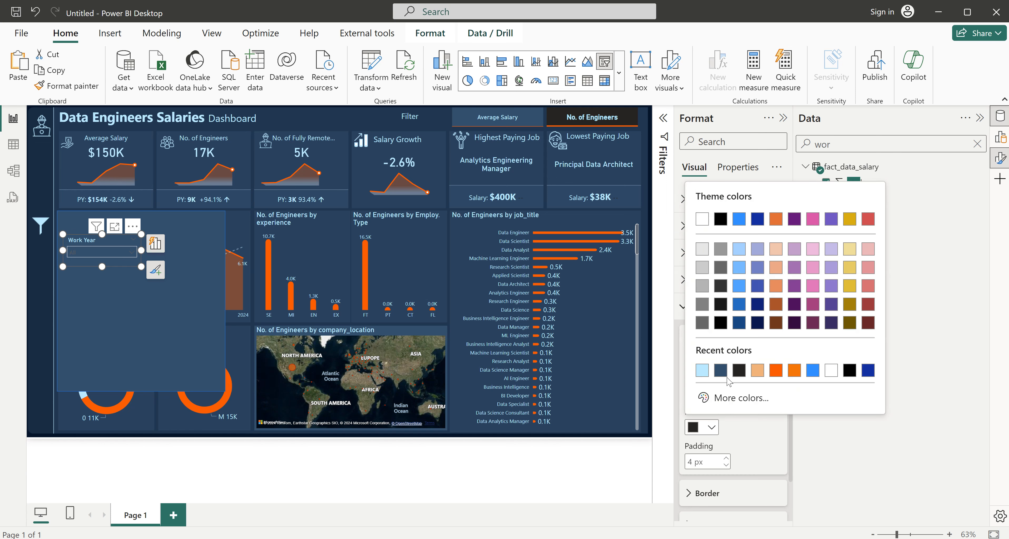
pyautogui.click(702, 371)
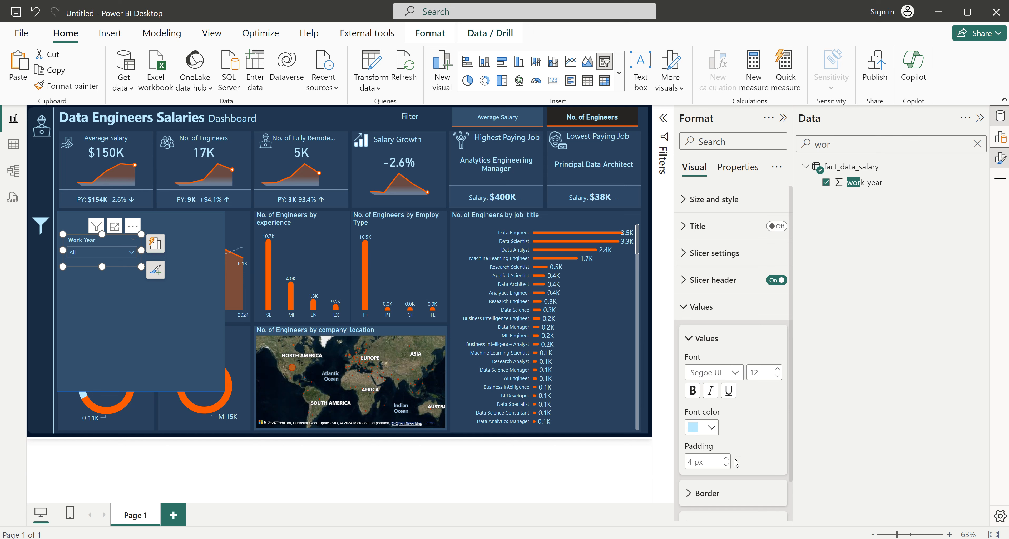
# - Set the slicer's values background to the recent dark blue and expand its year list to check the look
pyautogui.scroll(-2, 734, 462)
pyautogui.click(743, 477)
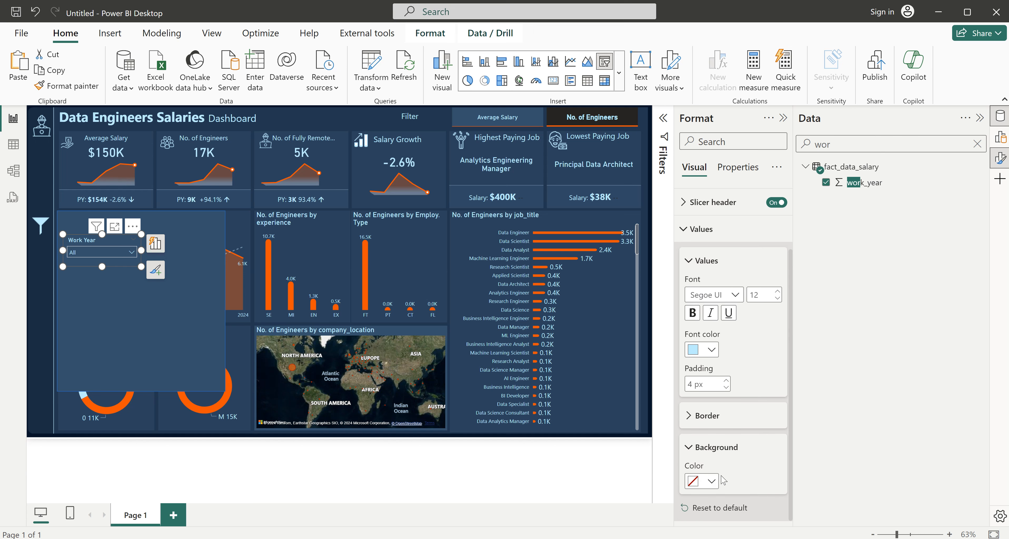
pyautogui.click(711, 481)
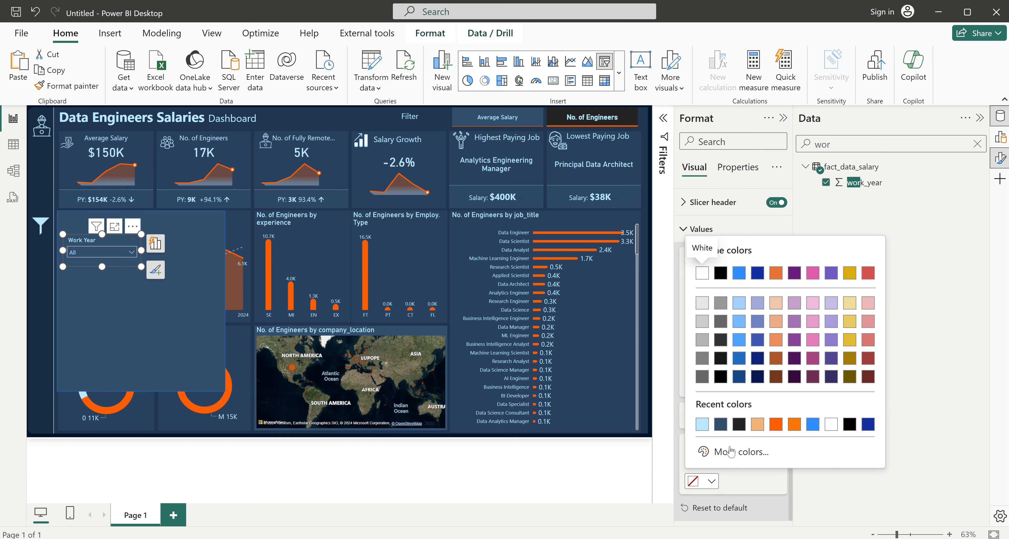
pyautogui.click(721, 424)
pyautogui.click(87, 253)
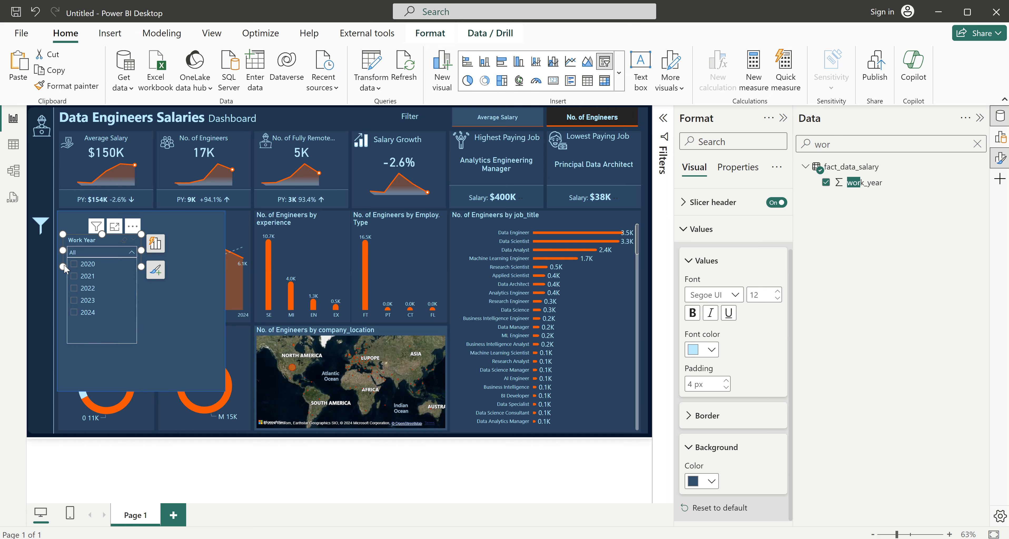
pyautogui.click(46, 269)
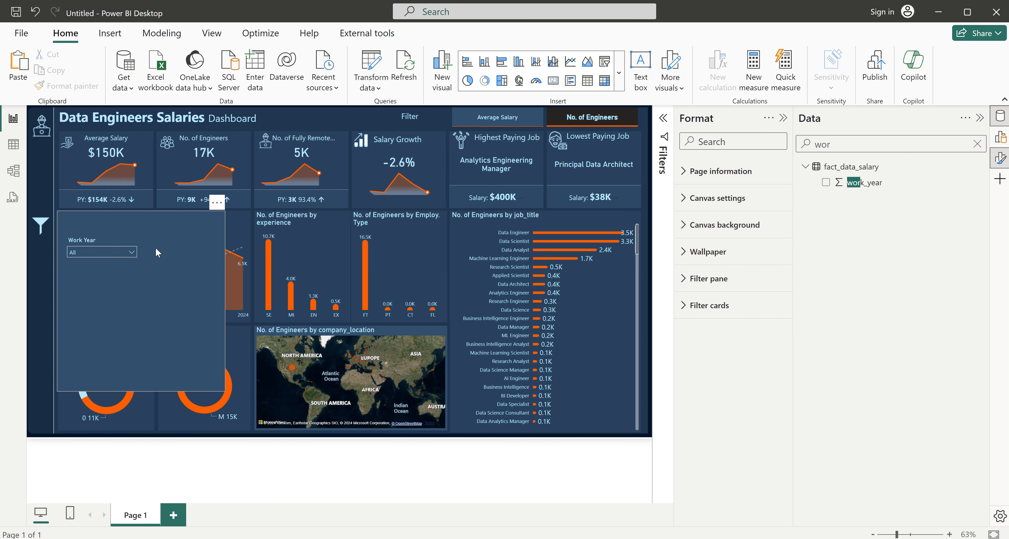
# - Duplicate the Work Year slicer and place the copy to the right of the original, inside the rectangle
pyautogui.click(138, 240)
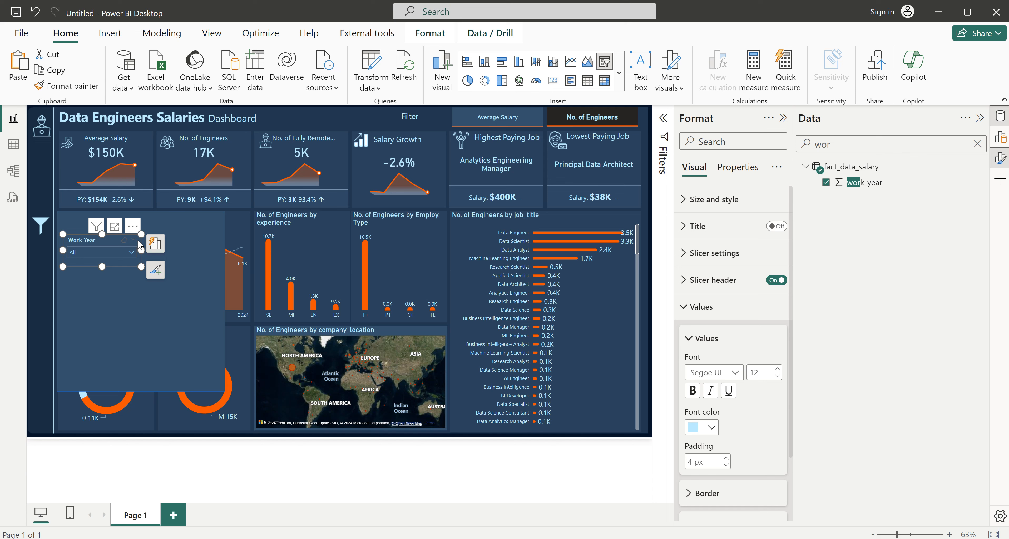
pyautogui.click(41, 266)
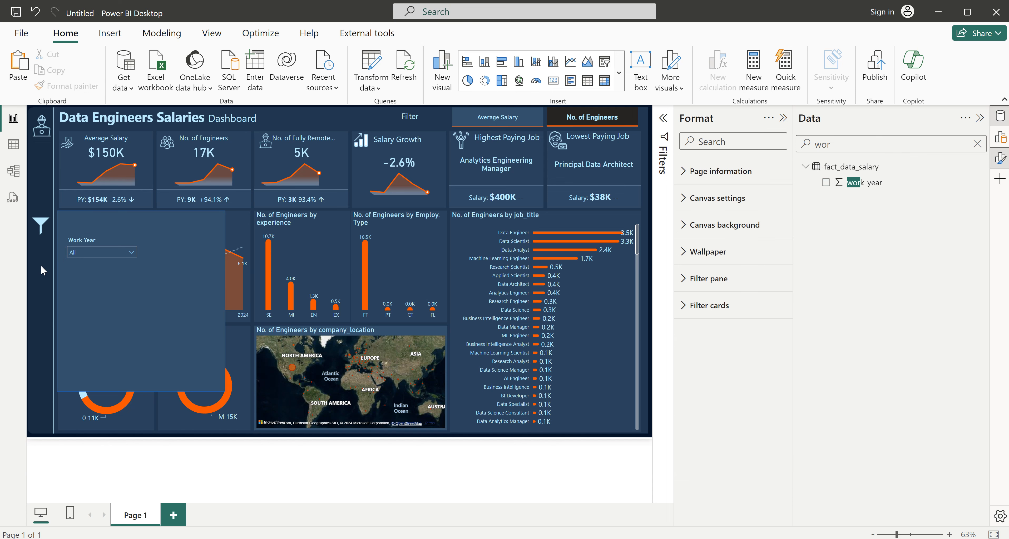
pyautogui.click(71, 265)
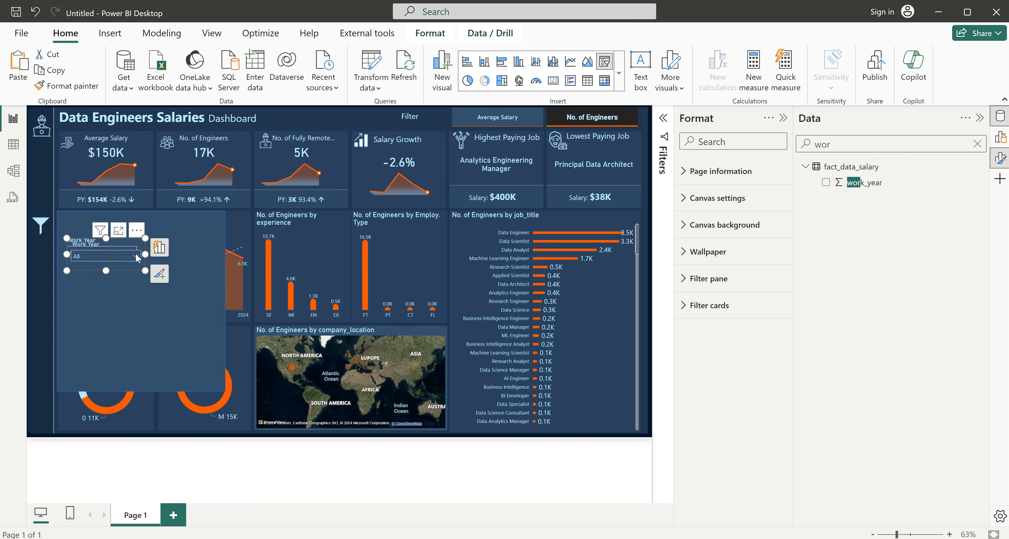
pyautogui.moveTo(137, 234); pyautogui.dragTo(216, 231)
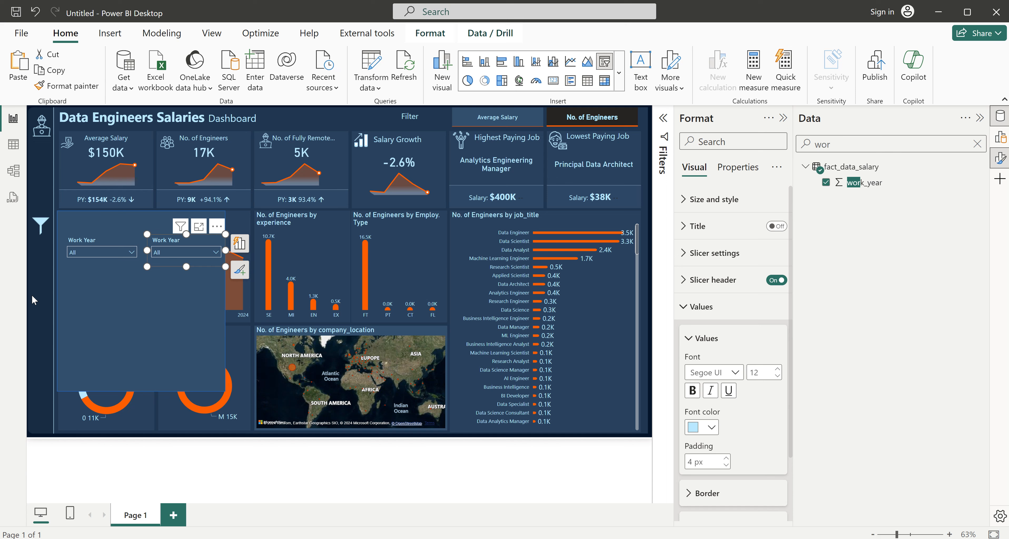
# - Paste another slicer copy below the first row and widen it to span both slicers above
pyautogui.click(38, 291)
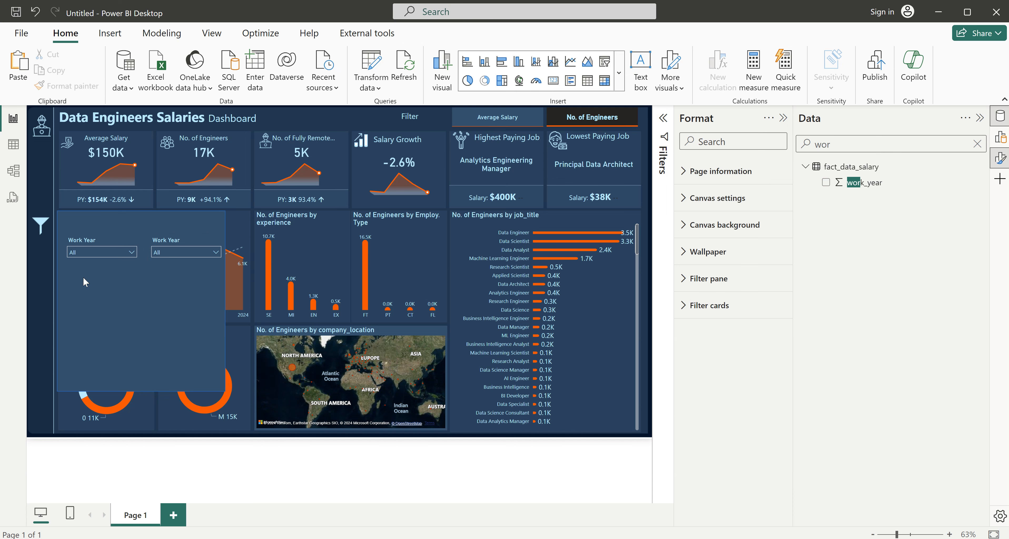
pyautogui.click(137, 246)
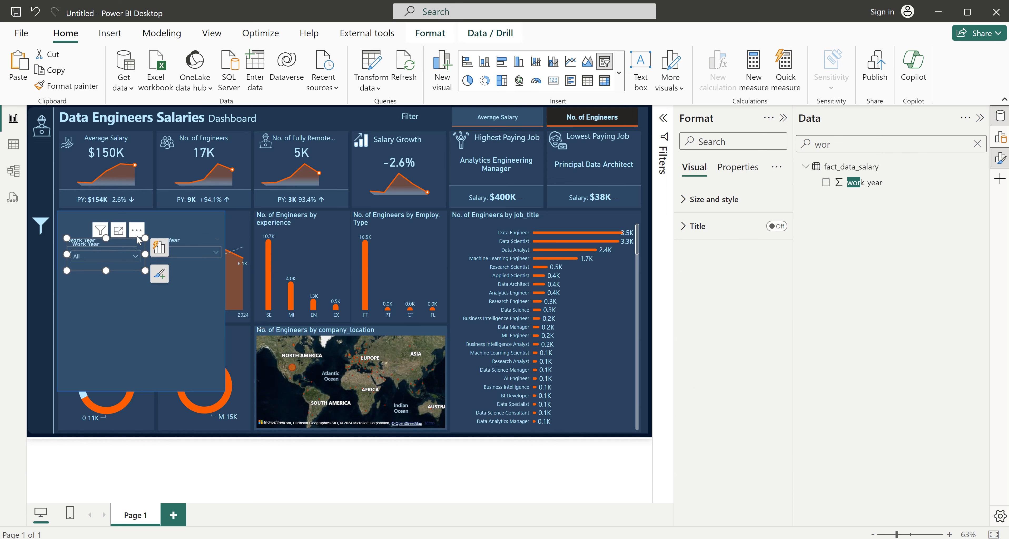
pyautogui.moveTo(136, 235); pyautogui.dragTo(226, 293)
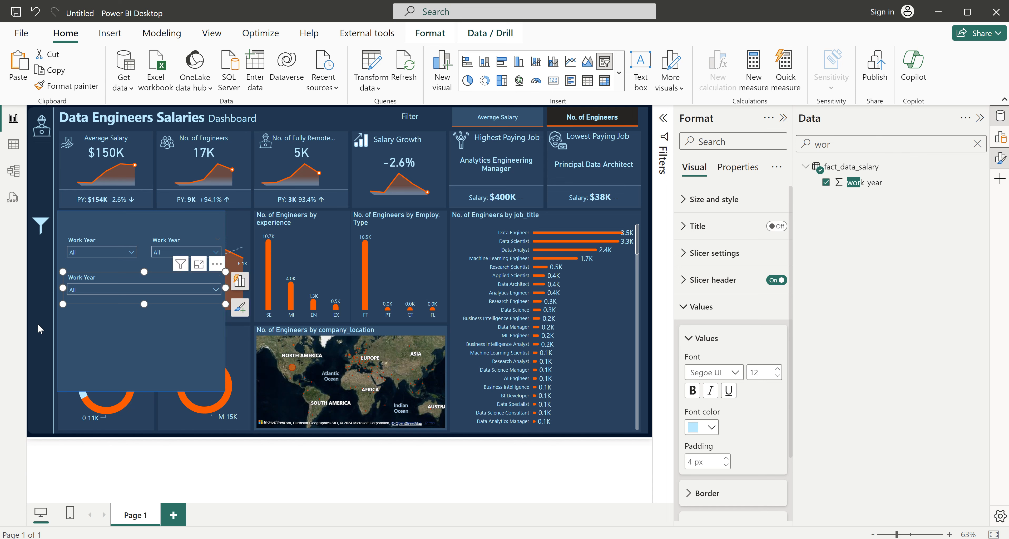
# - Paste another slicer copy and place it below the wide slicer, aligned with its left edge
pyautogui.click(38, 324)
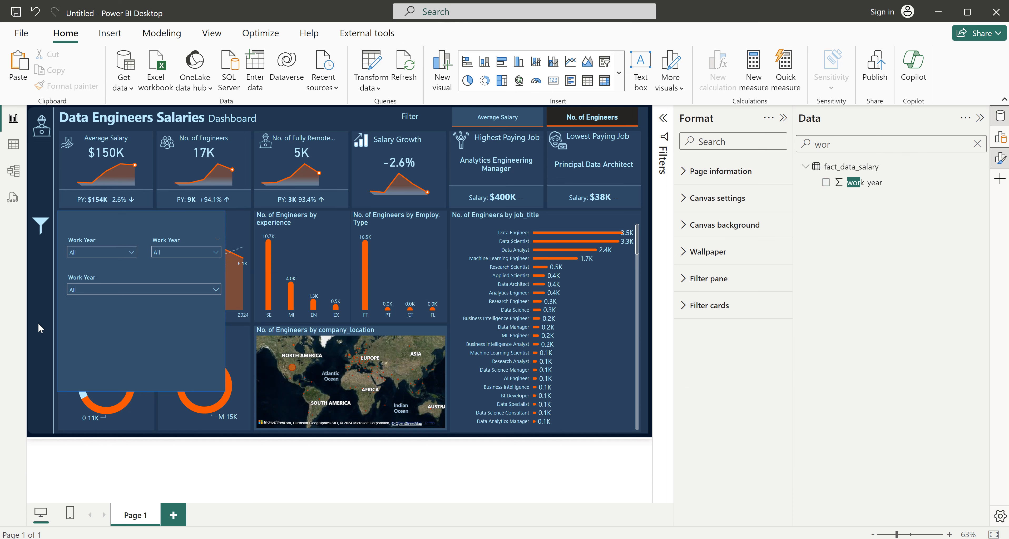
pyautogui.hotkey('ctrl', 'v')
pyautogui.moveTo(135, 235); pyautogui.dragTo(131, 293)
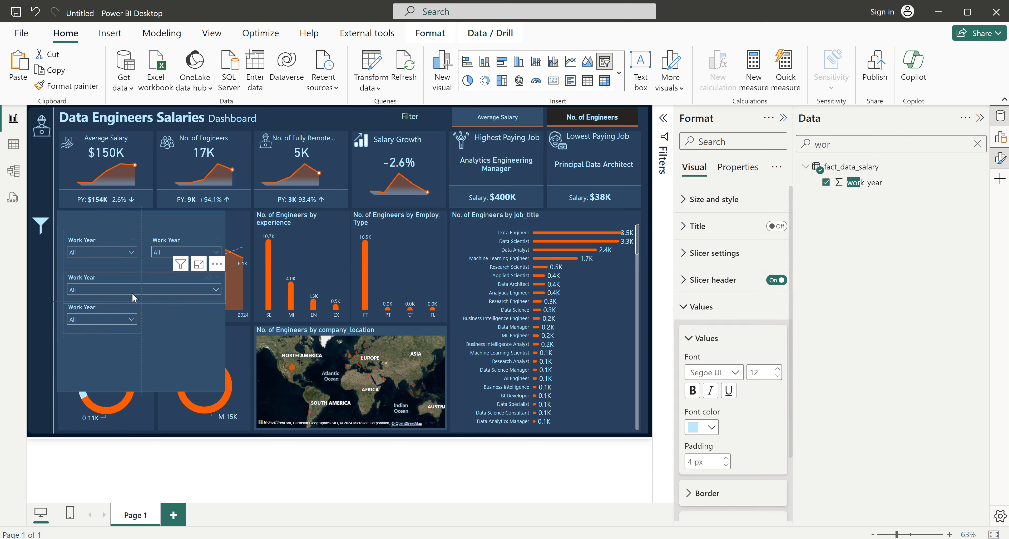
pyautogui.moveTo(132, 296); pyautogui.dragTo(132, 306)
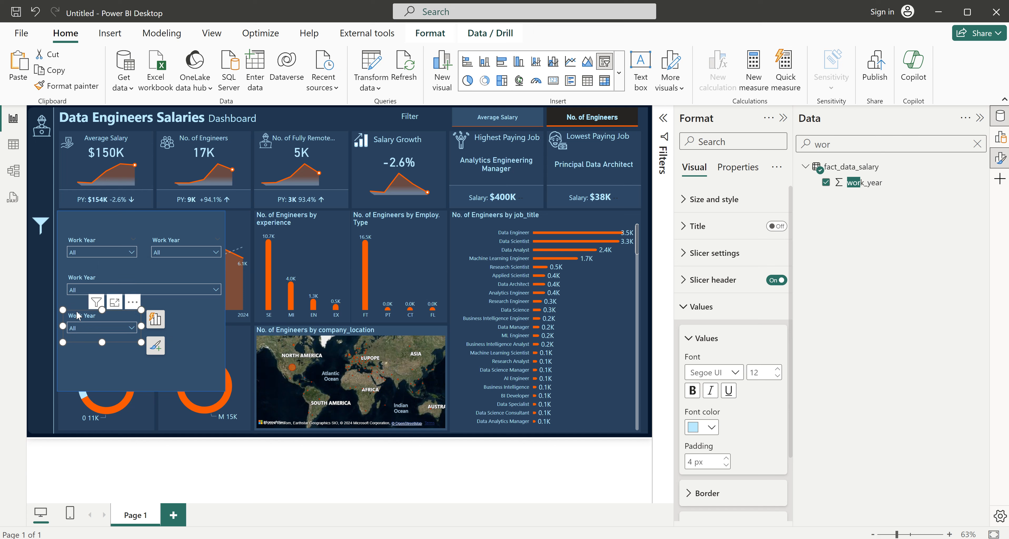
# - Paste one more slicer copy and place it beside the lowest slicer to complete the third row
pyautogui.click(43, 305)
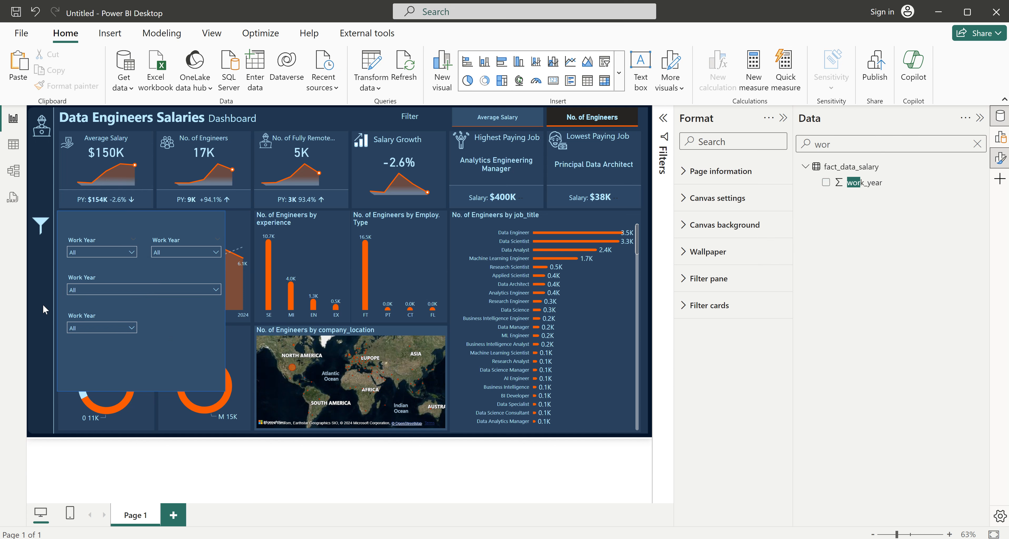
pyautogui.hotkey('ctrl', 'v')
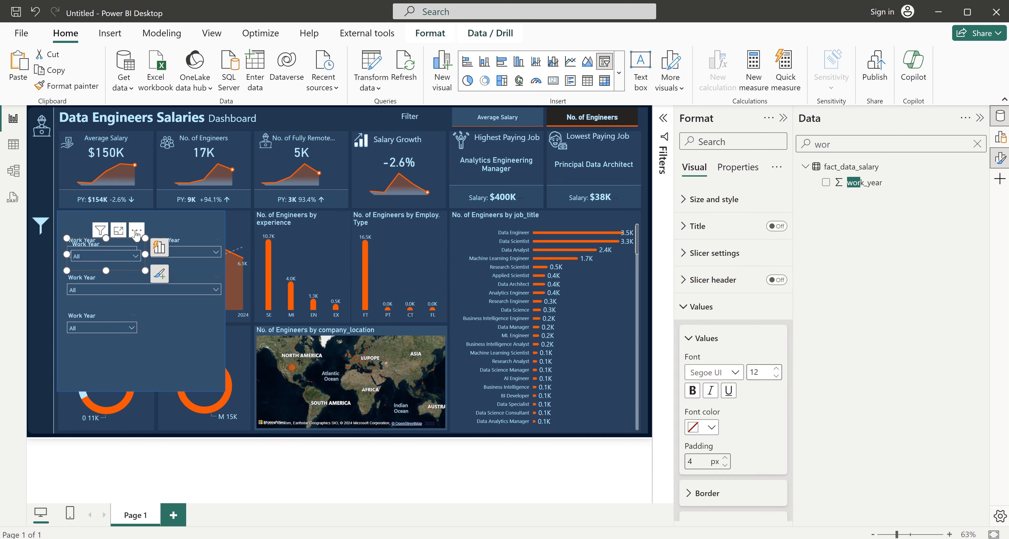
pyautogui.moveTo(137, 234); pyautogui.dragTo(215, 302)
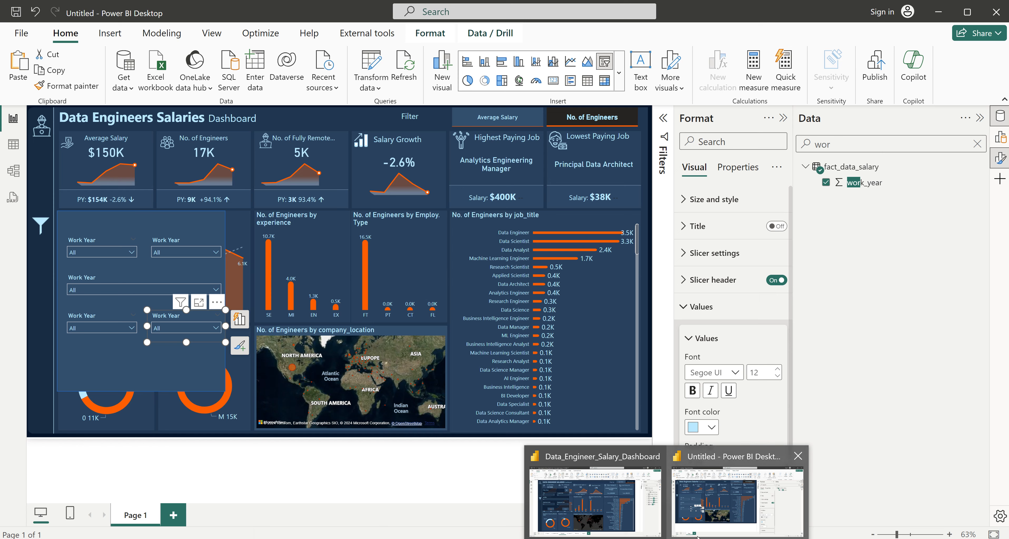
# - Check the reference report's filter pane, and replace the field of the first row's second slicer with company_size from dim_company_size
pyautogui.click(606, 522)
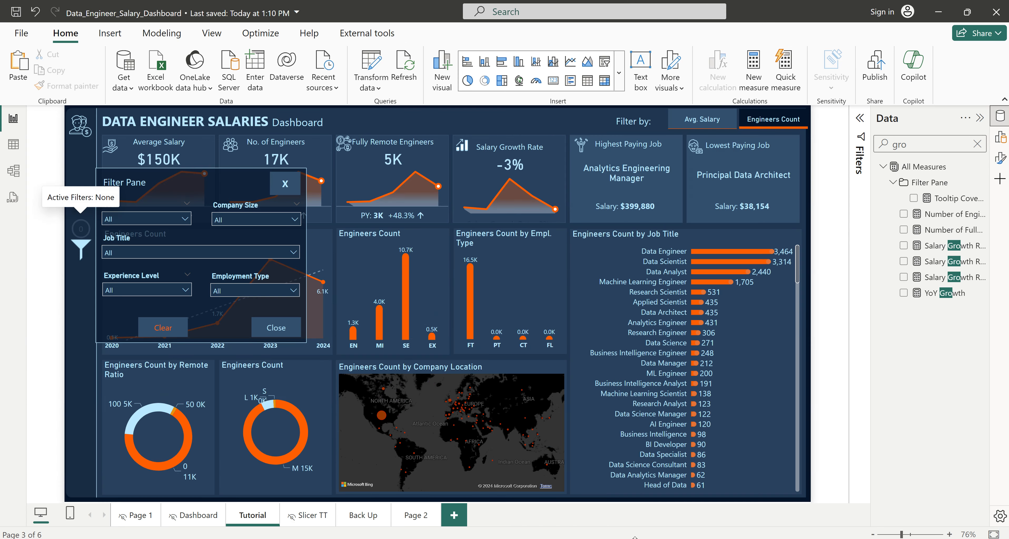
pyautogui.click(711, 515)
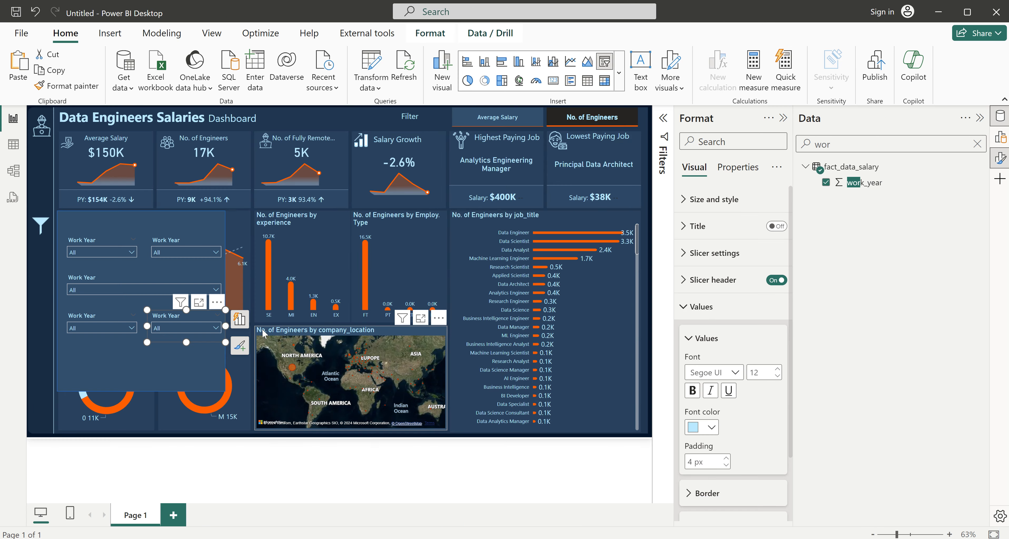
pyautogui.click(175, 243)
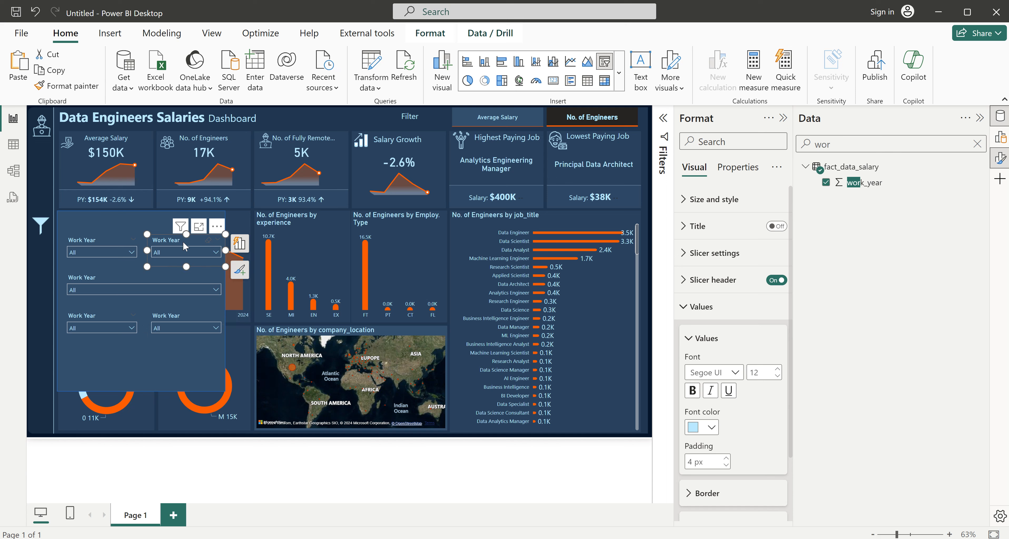
pyautogui.click(240, 246)
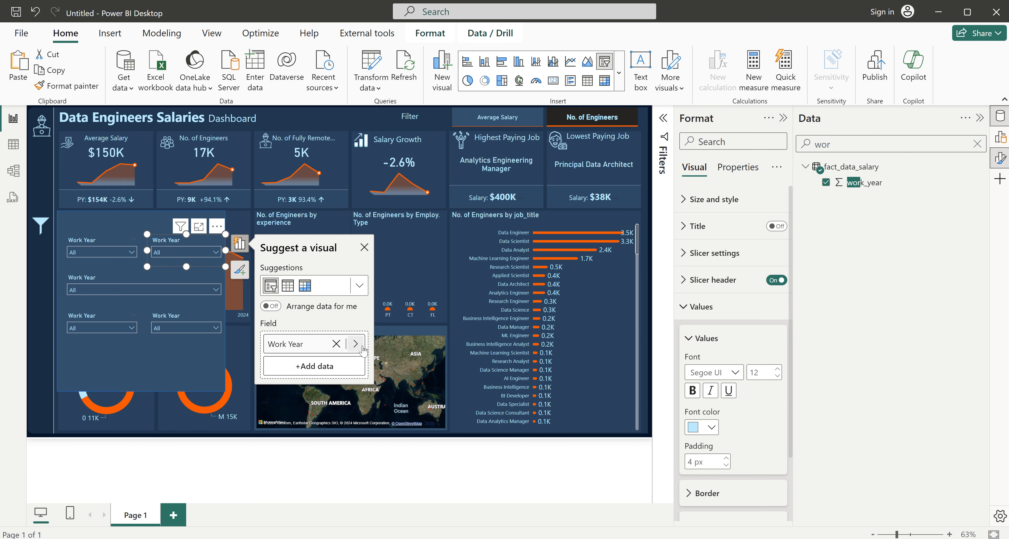
pyautogui.click(356, 344)
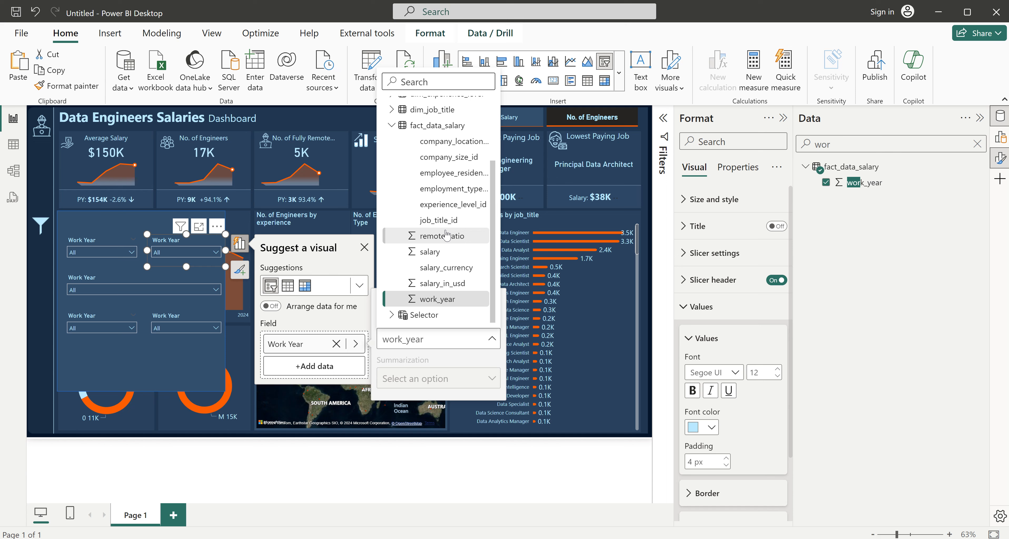
pyautogui.write('com')
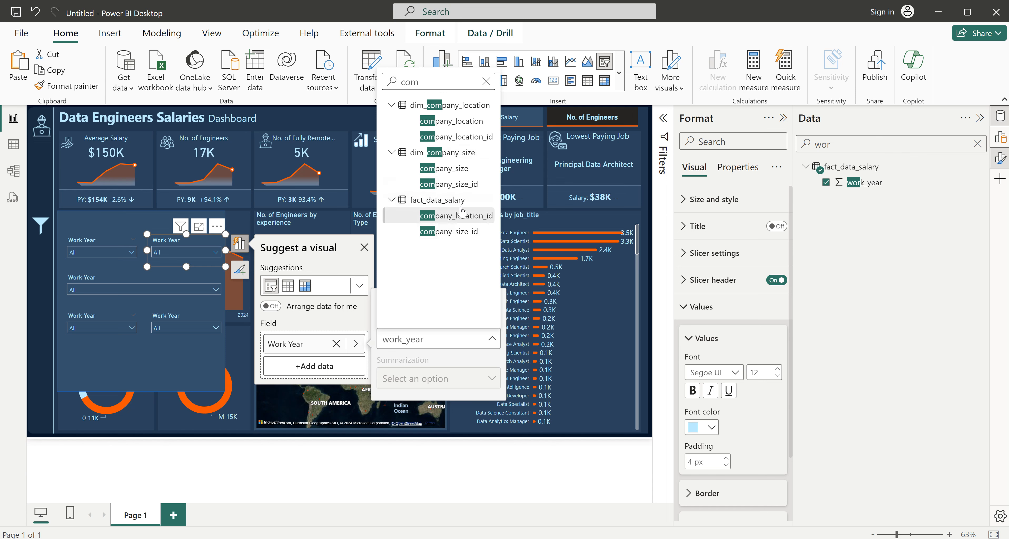
pyautogui.click(452, 168)
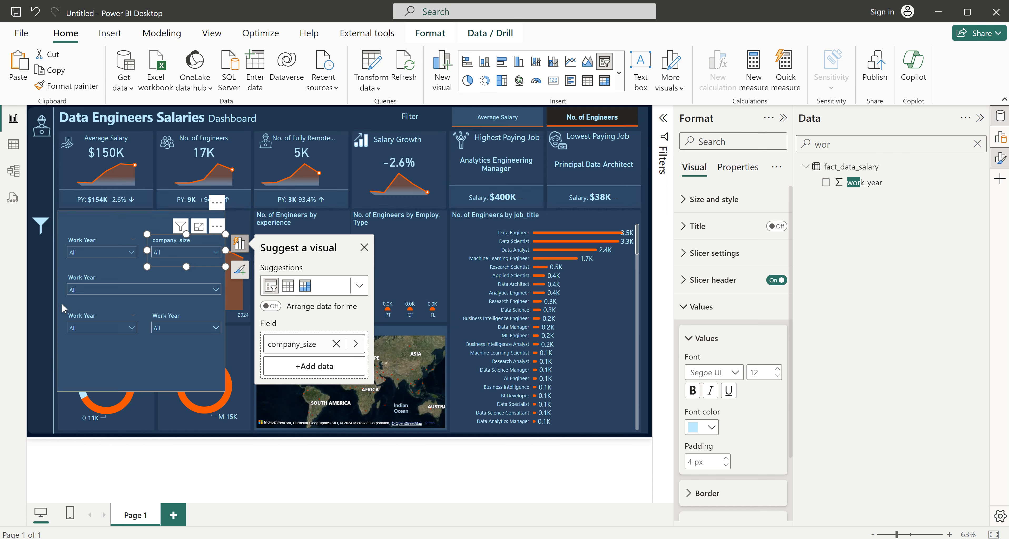
# - Replace the field of the wide middle slicer with job_title from dim_job_title
pyautogui.click(114, 278)
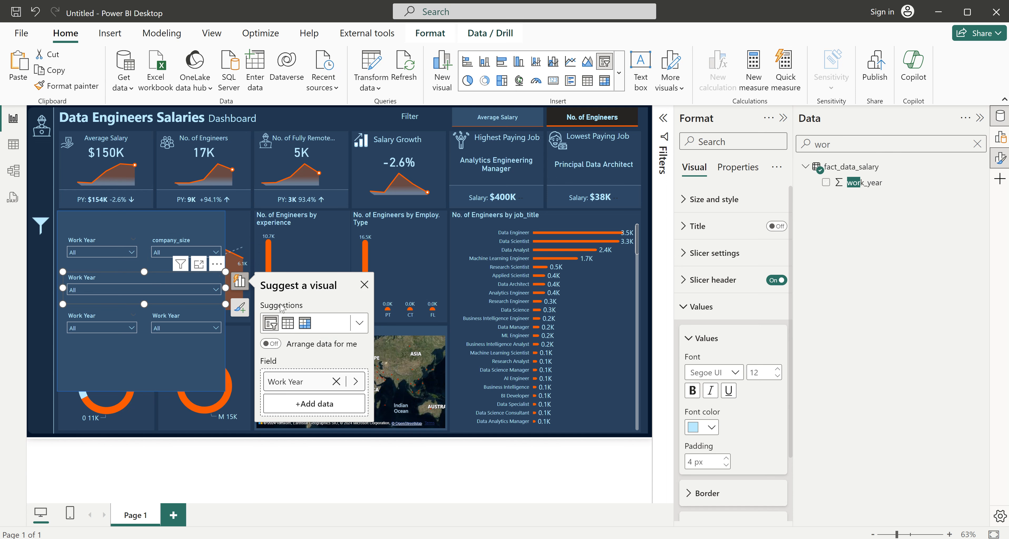
pyautogui.click(355, 382)
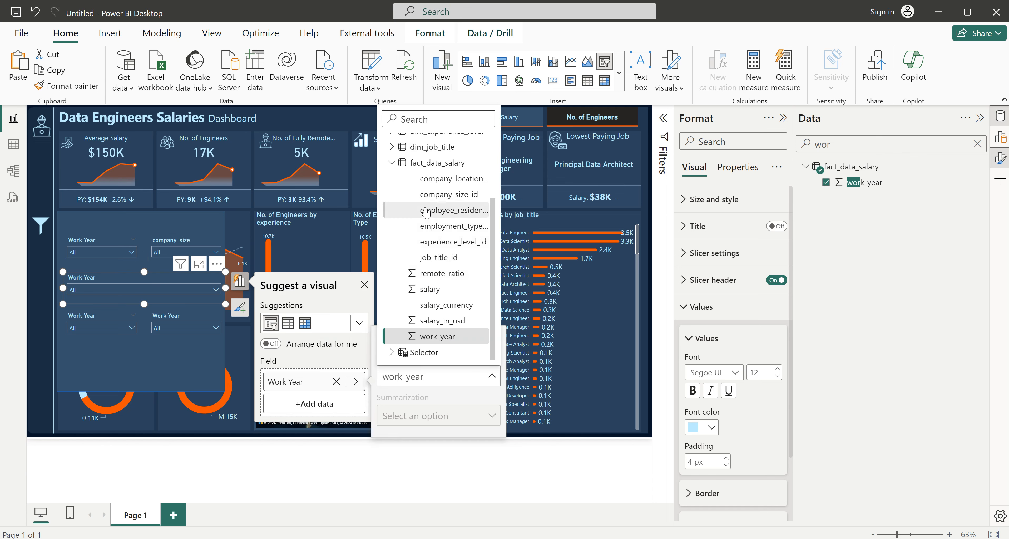
pyautogui.write('jo')
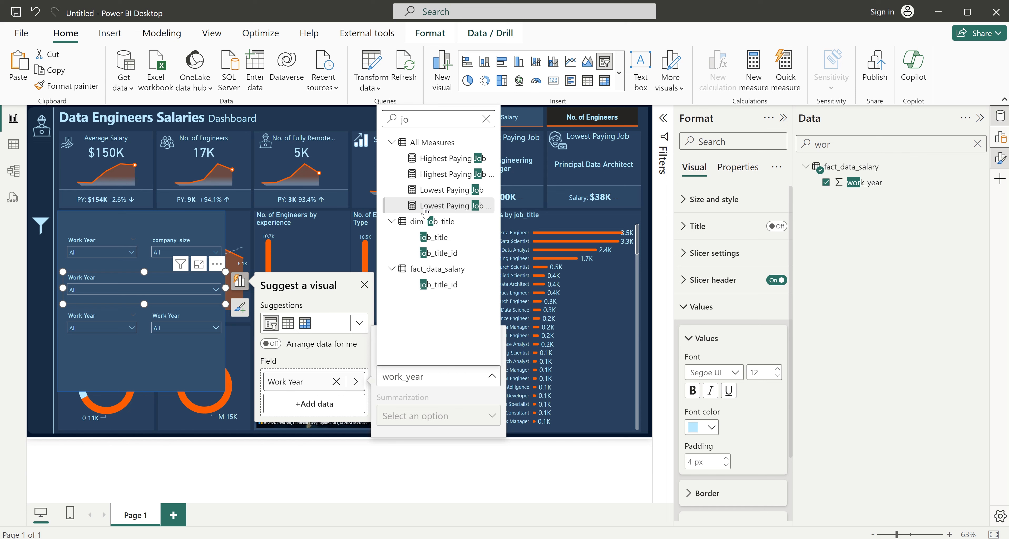
pyautogui.click(433, 237)
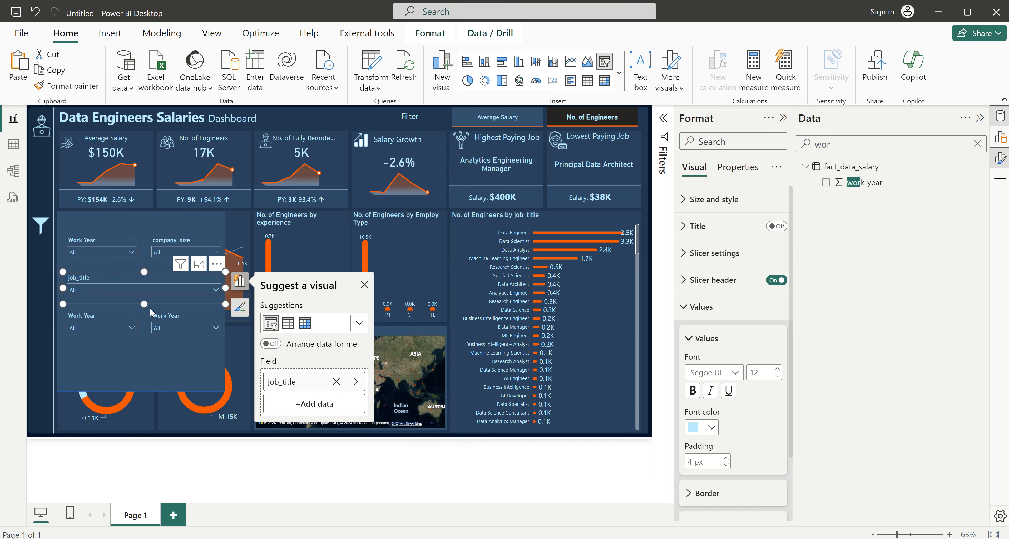
# - Replace the field of the third row's first slicer with experience_level from dim_experience_level, following the reference report
pyautogui.click(99, 325)
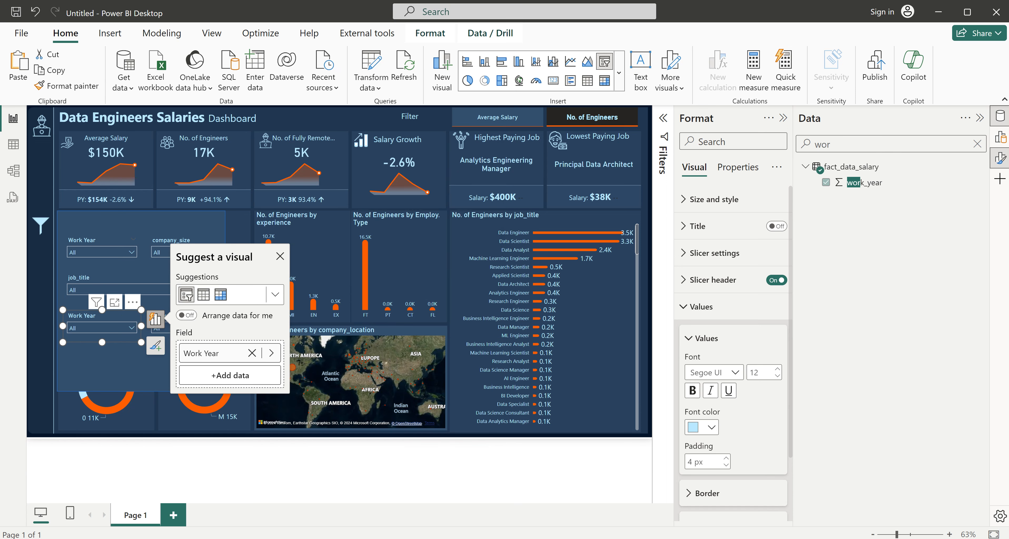
pyautogui.click(628, 512)
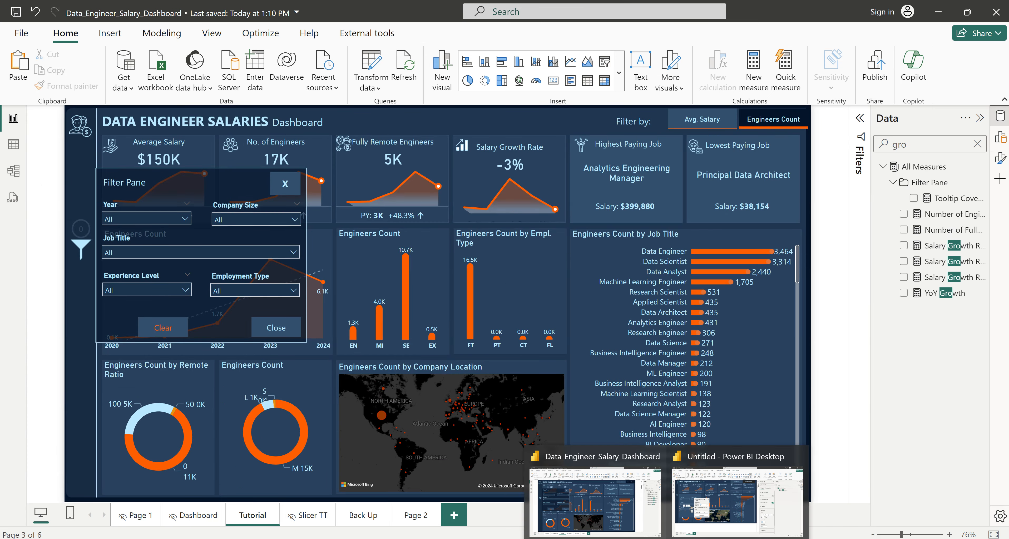
pyautogui.click(710, 512)
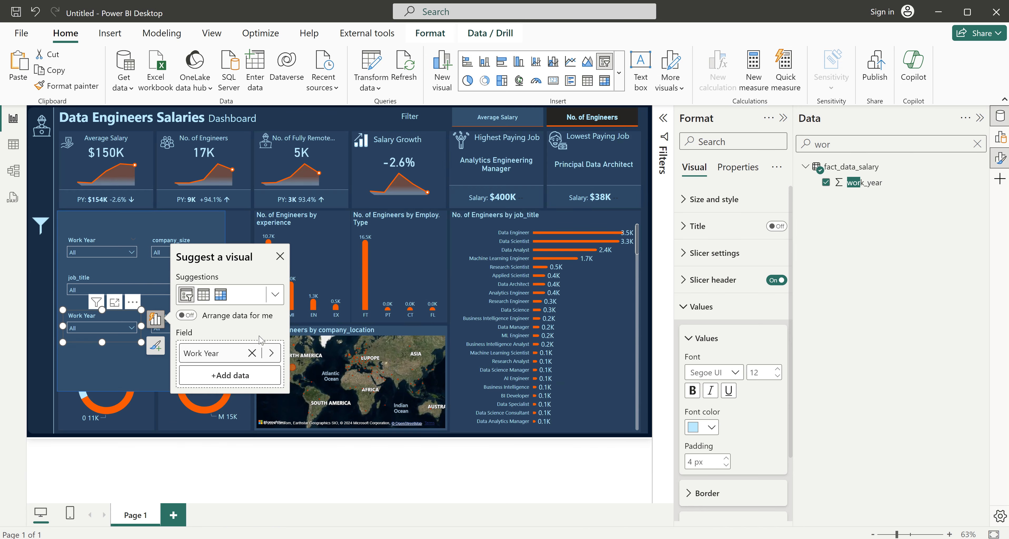
pyautogui.click(270, 353)
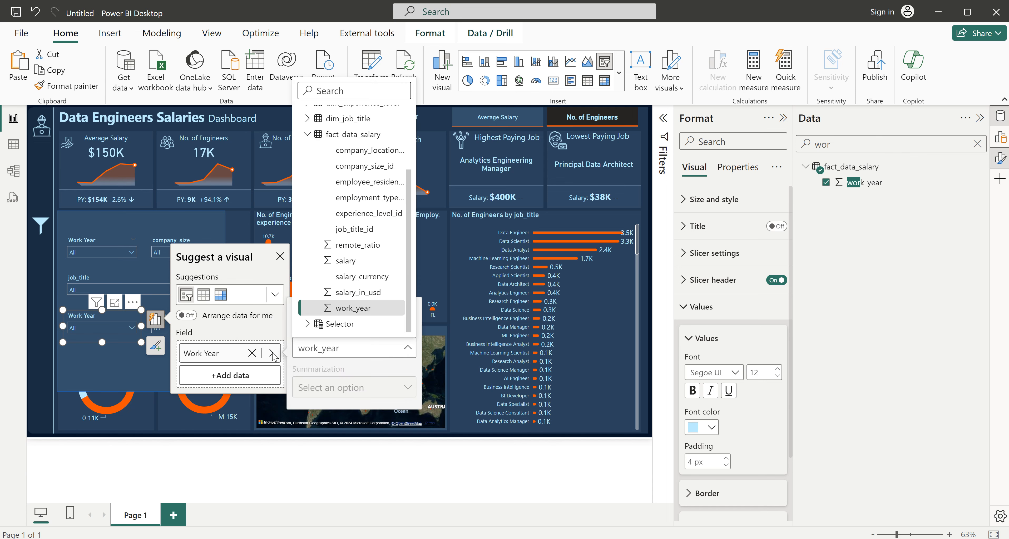
pyautogui.write('ex')
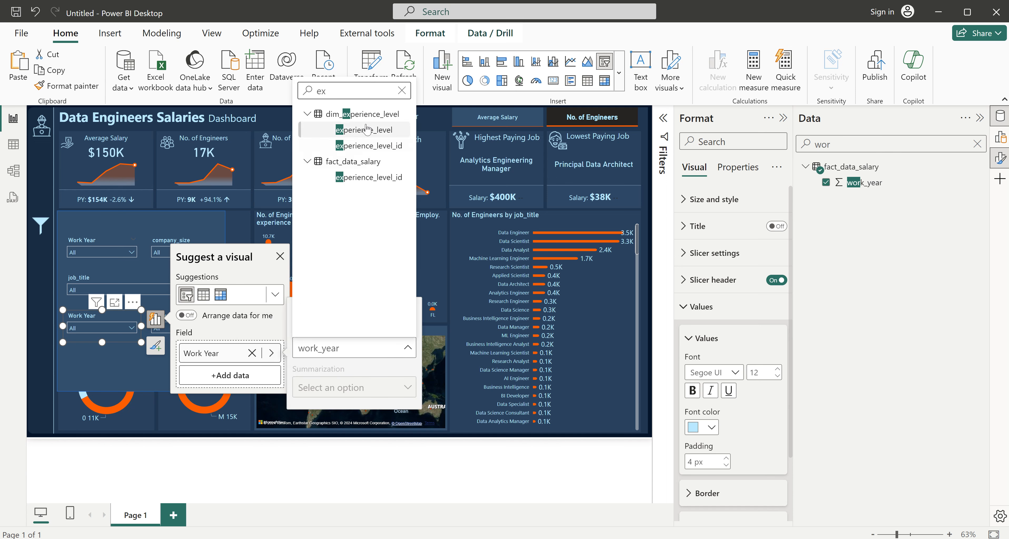
pyautogui.click(367, 129)
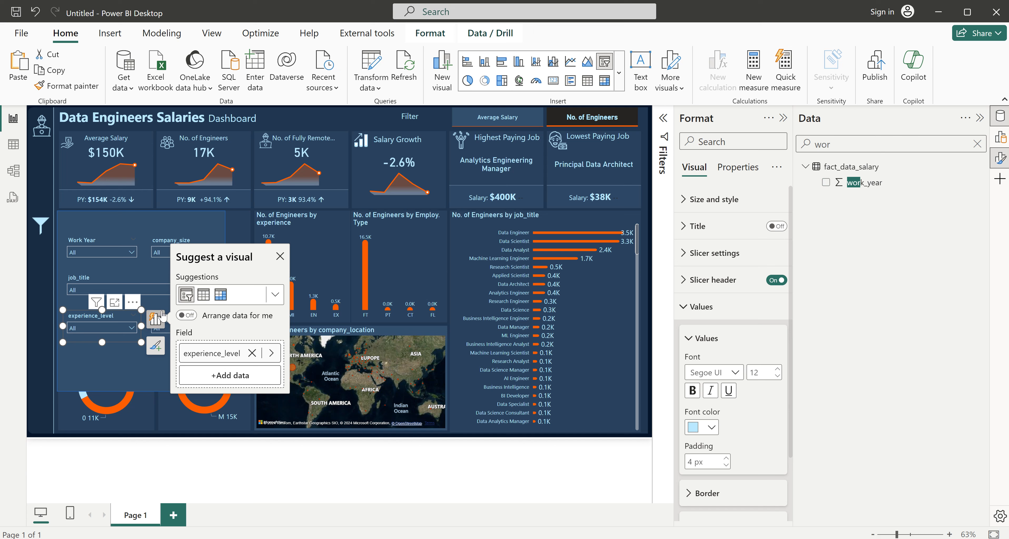
# - Replace the field of the last remaining Work Year copy in the third row with employment_type from dim_employment_type
pyautogui.click(169, 339)
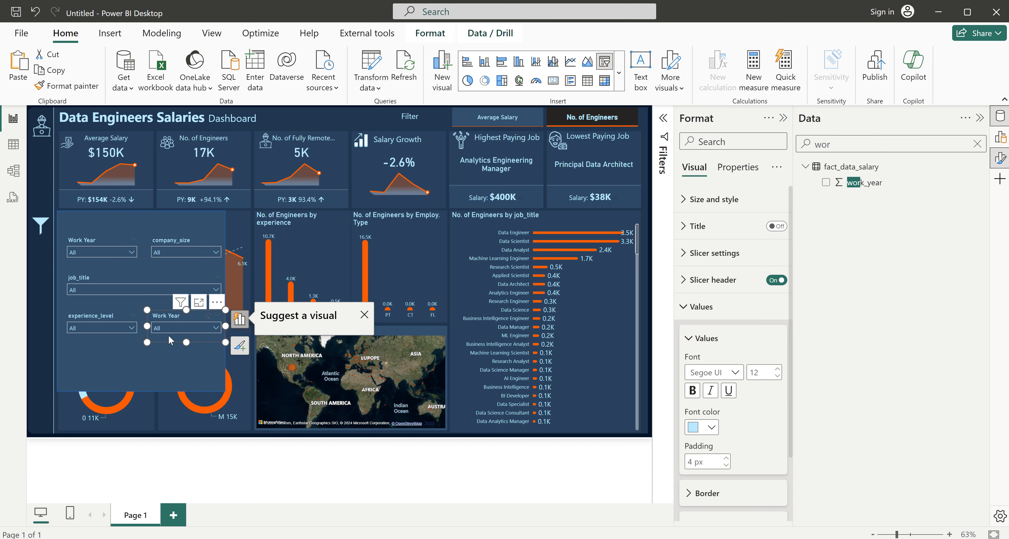
pyautogui.click(350, 364)
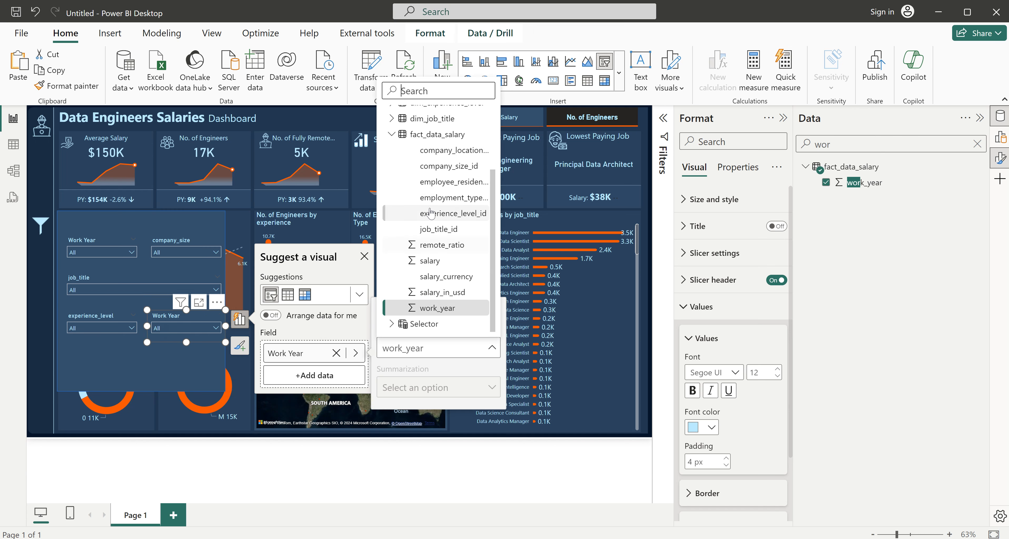
pyautogui.write('emp')
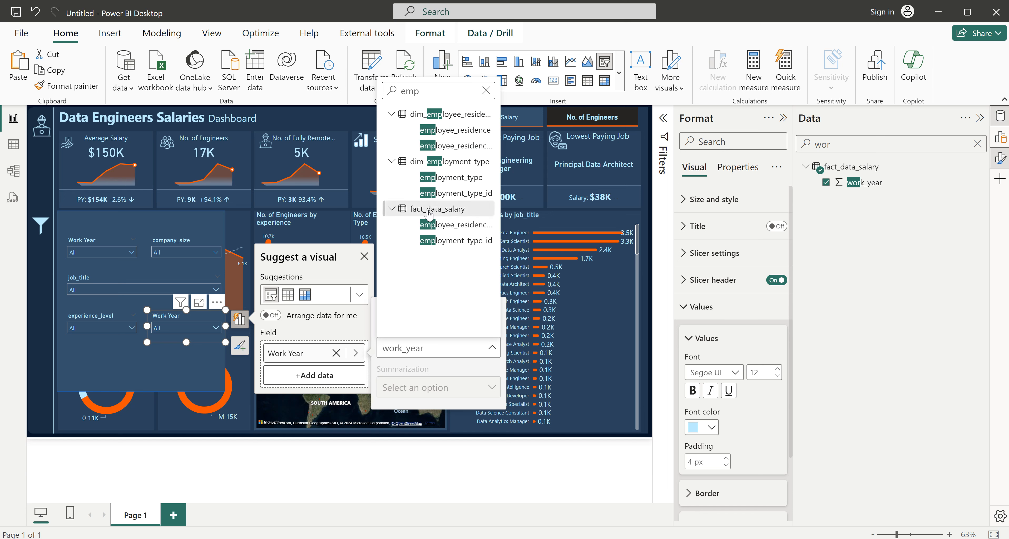
pyautogui.click(463, 178)
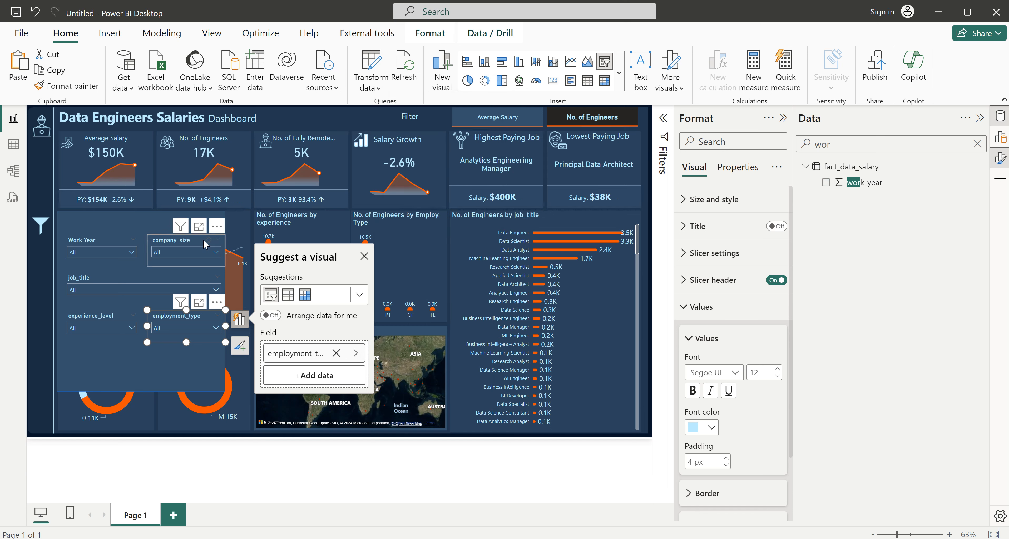
# - Rename the company_size slicer's field as "Company size"
pyautogui.click(180, 243)
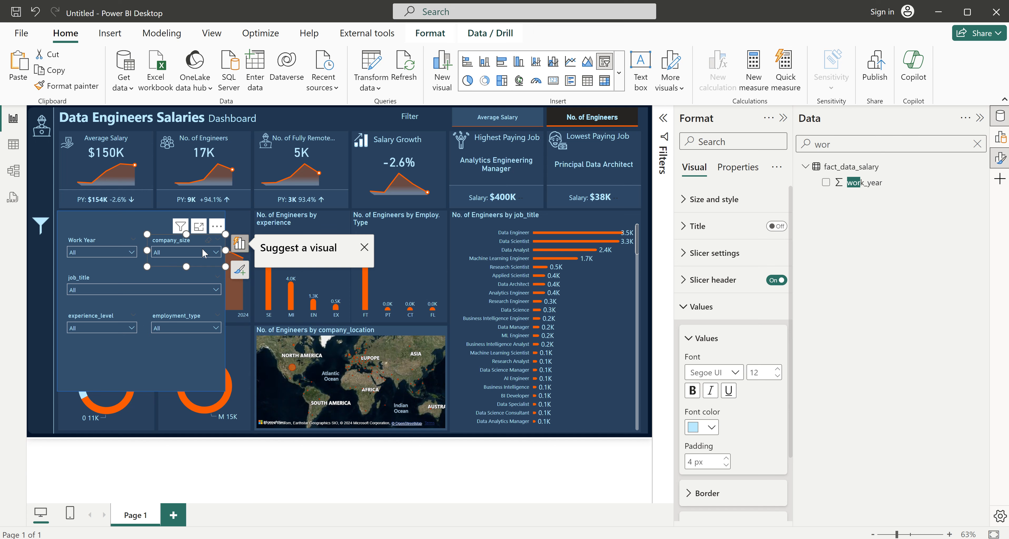
pyautogui.doubleClick(295, 348)
pyautogui.click(303, 345)
pyautogui.press('BackSpace')
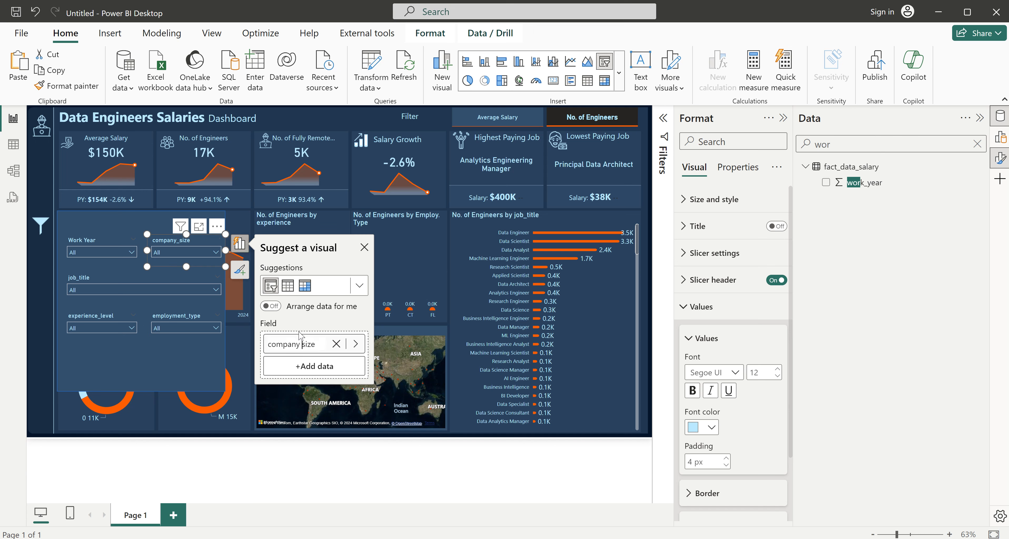
pyautogui.press('Home')
pyautogui.press('Delete')
pyautogui.write('C')
pyautogui.press('Return')
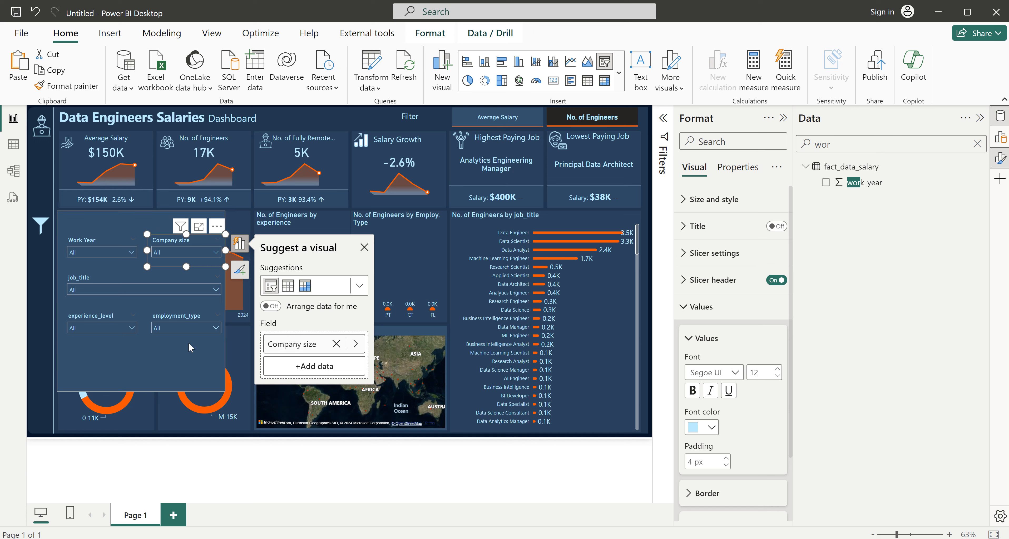
# - Rename the job_title slicer's field as "Job Title"
pyautogui.click(97, 278)
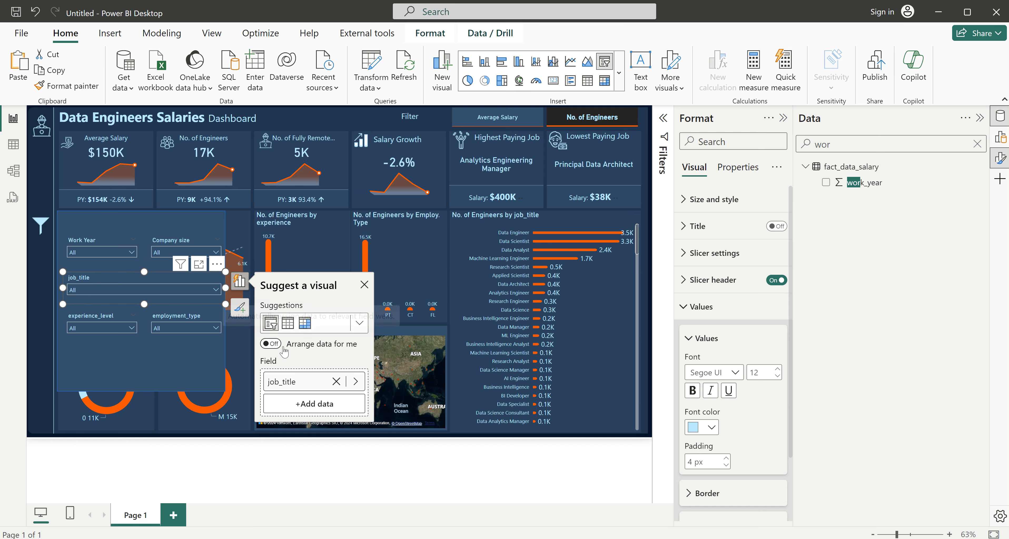
pyautogui.doubleClick(285, 383)
pyautogui.click(286, 382)
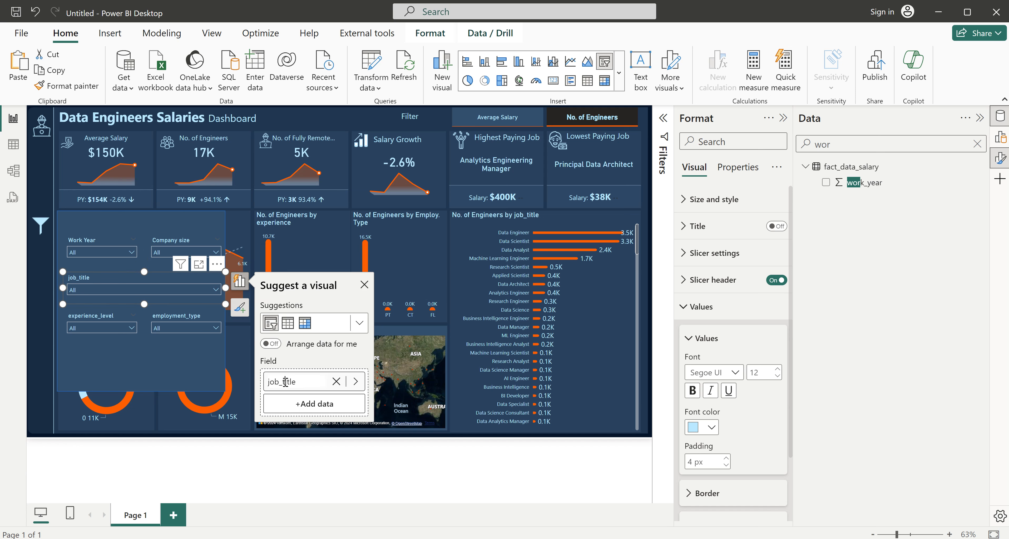
pyautogui.press('BackSpace')
pyautogui.press('BackSpace')
pyautogui.write('T')
pyautogui.doubleClick(278, 381)
pyautogui.write('Job')
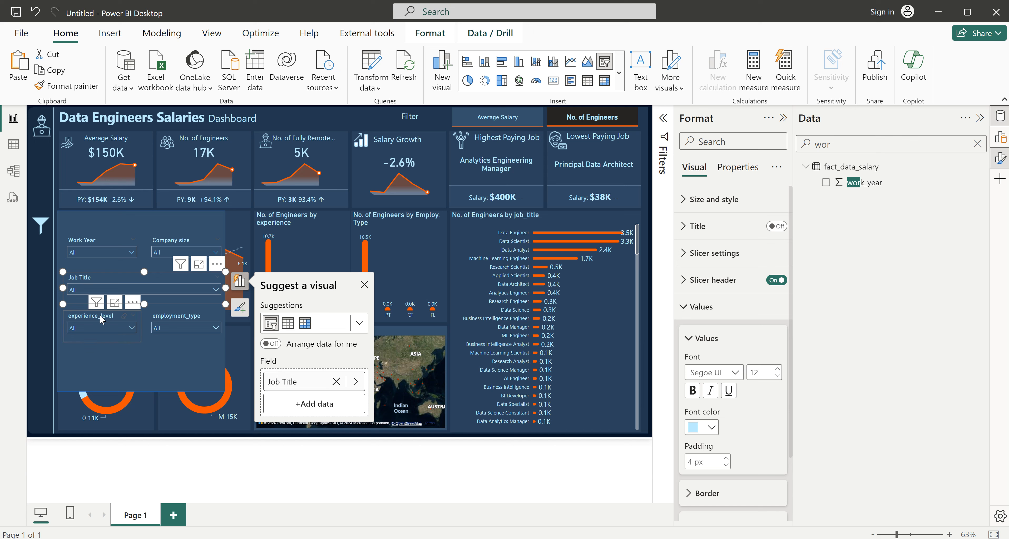
# - Rename the experience_level slicer's field as "Experience Level"
pyautogui.click(101, 319)
pyautogui.doubleClick(185, 355)
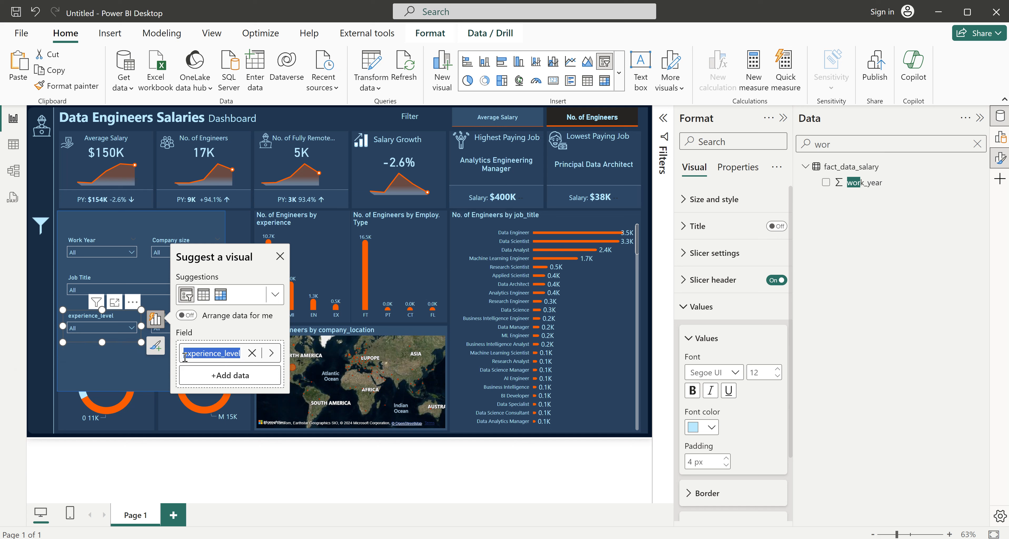
pyautogui.click(188, 353)
pyautogui.press('BackSpace')
pyautogui.write('E')
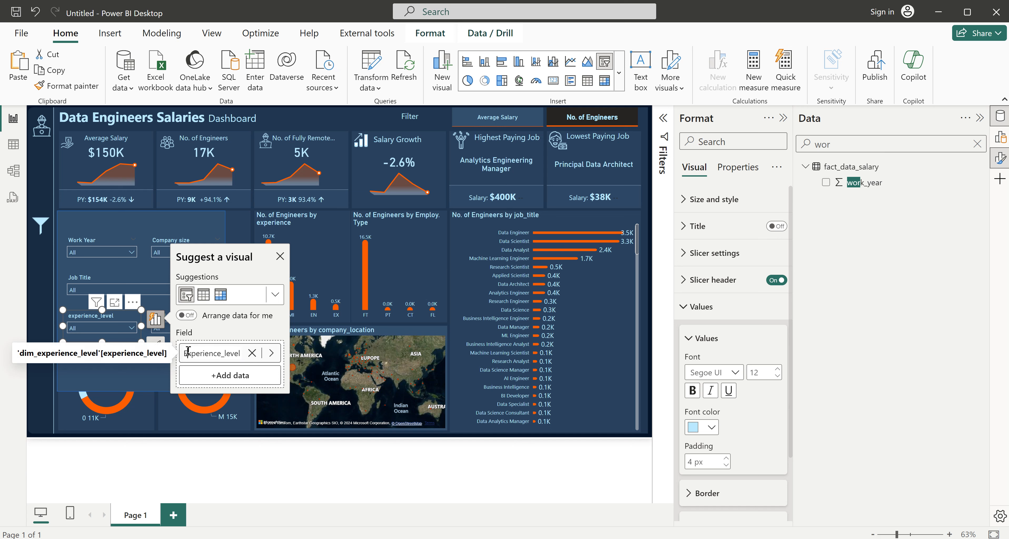
pyautogui.click(228, 353)
pyautogui.press('BackSpace')
pyautogui.write('L')
pyautogui.click(222, 353)
pyautogui.press('BackSpace')
pyautogui.press('Return')
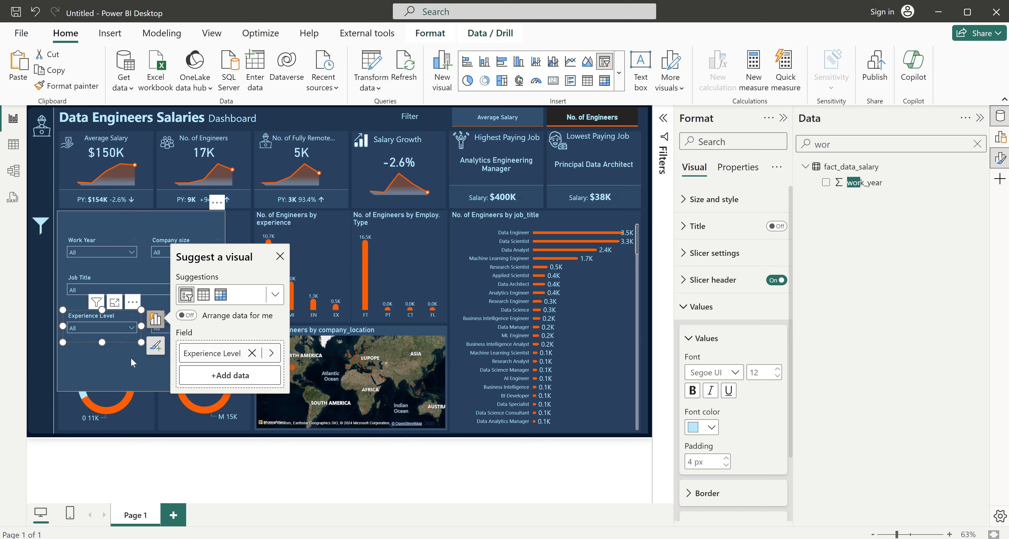
# - Rename the employment_type slicer's field as "Employment Type" and deselect the slicer
pyautogui.click(167, 338)
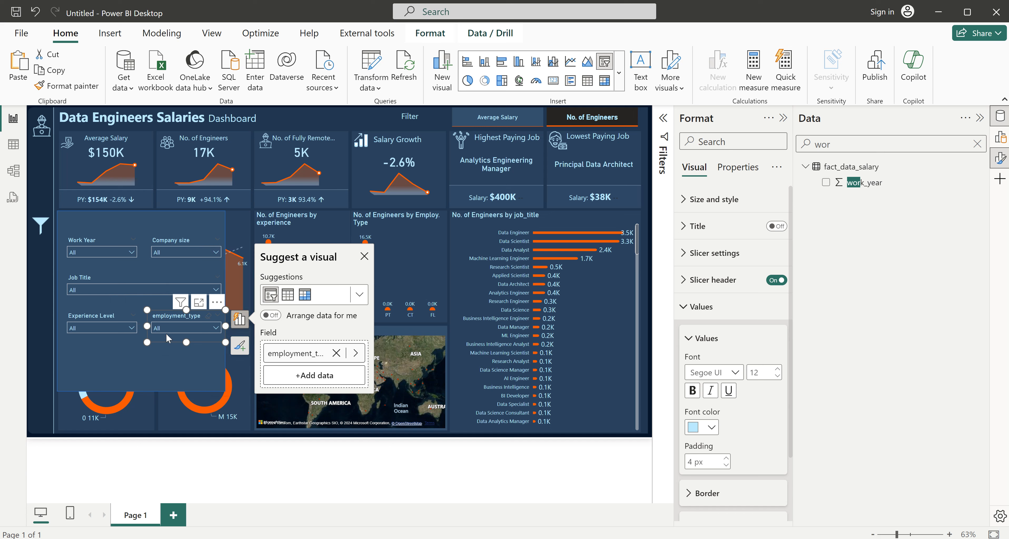
pyautogui.click(270, 354)
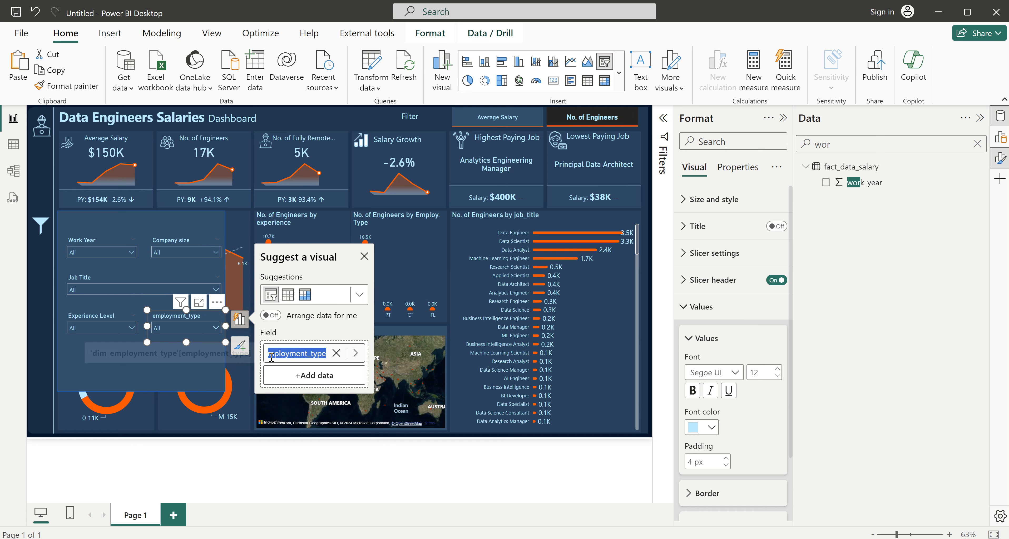
pyautogui.click(270, 354)
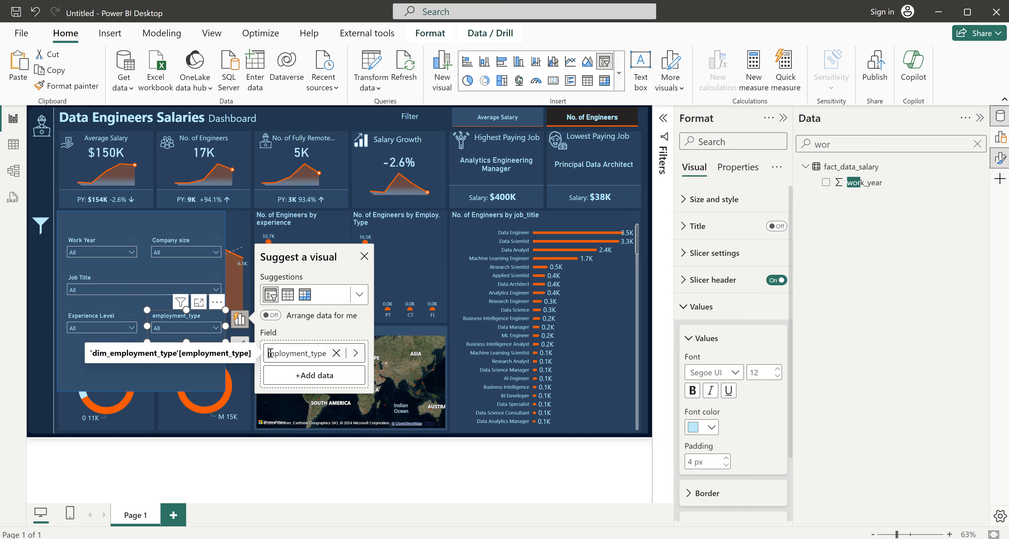
pyautogui.write('E')
pyautogui.press('BackSpace')
pyautogui.press('BackSpace')
pyautogui.write('T')
pyautogui.press('Return')
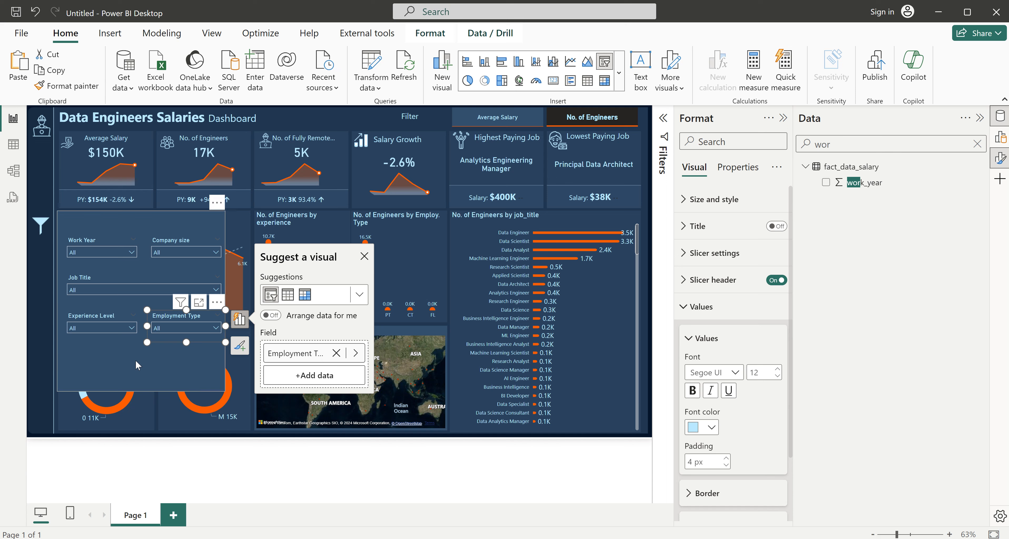
pyautogui.click(39, 266)
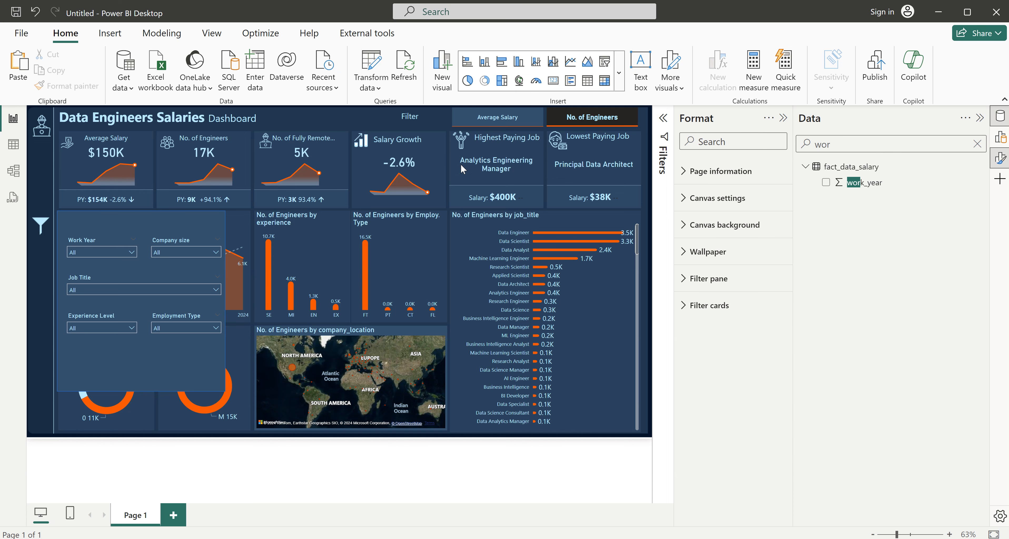
# - Duplicate the "Filter" text box and place the copy in the filter pane, just above the Work Year slicer
pyautogui.click(401, 126)
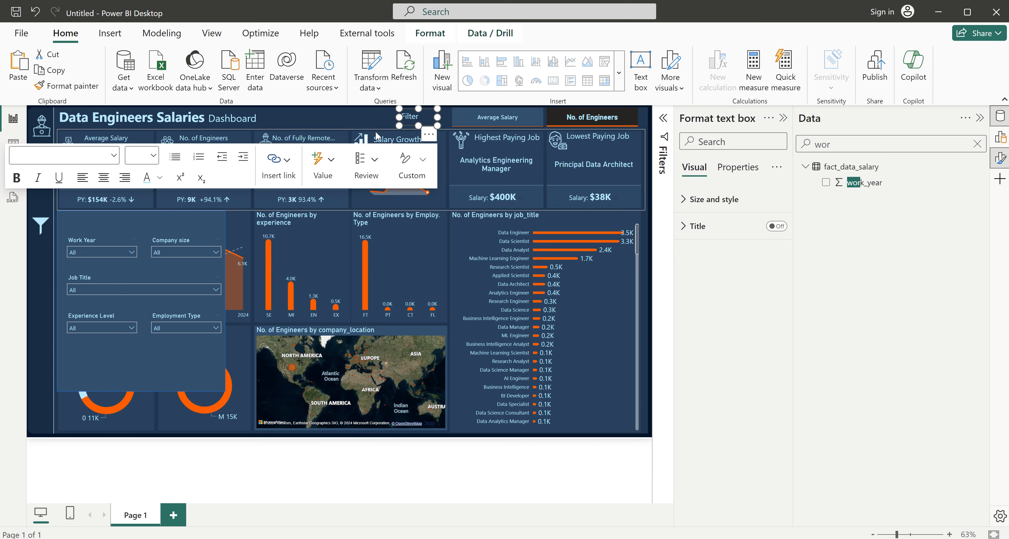
pyautogui.click(304, 124)
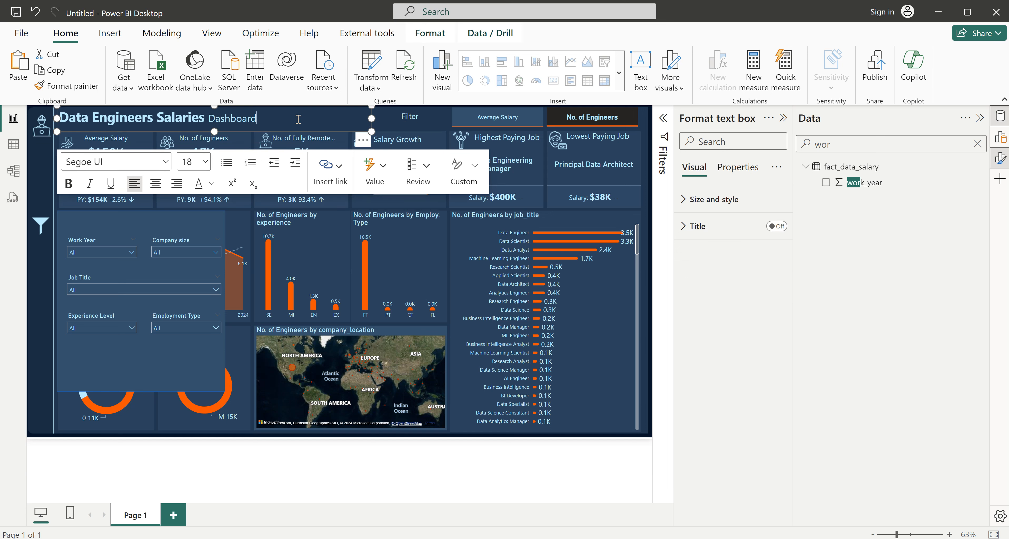
pyautogui.click(37, 162)
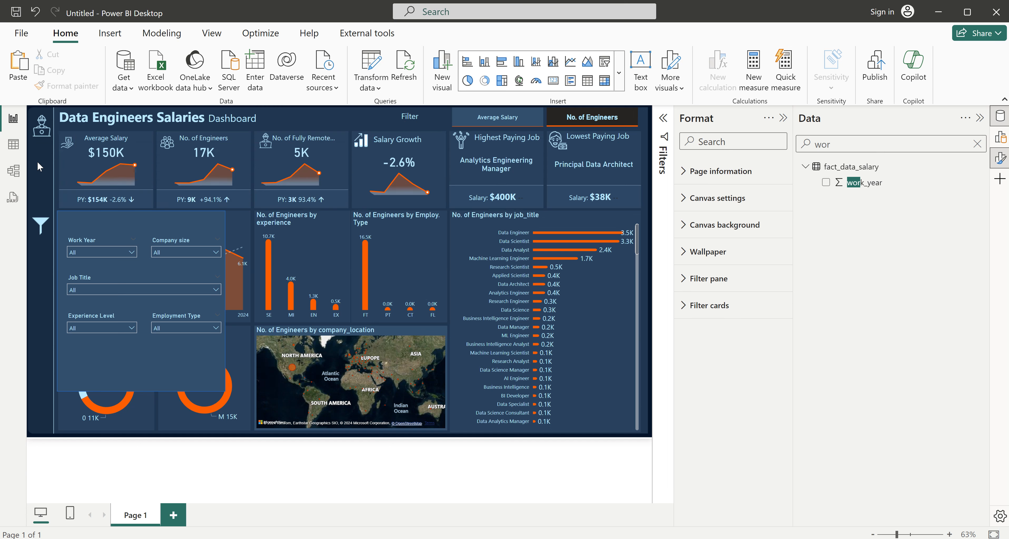
pyautogui.click(410, 118)
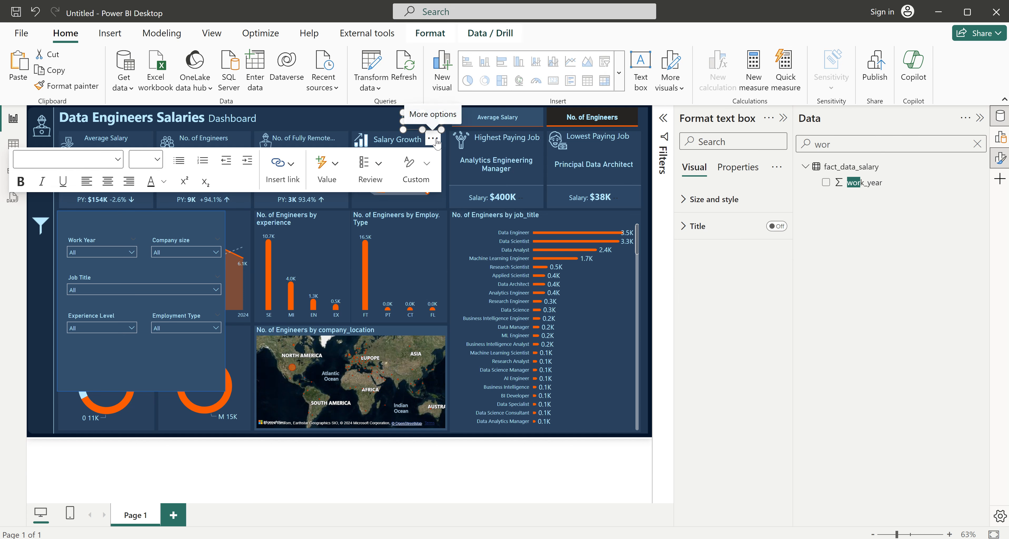
pyautogui.click(88, 246)
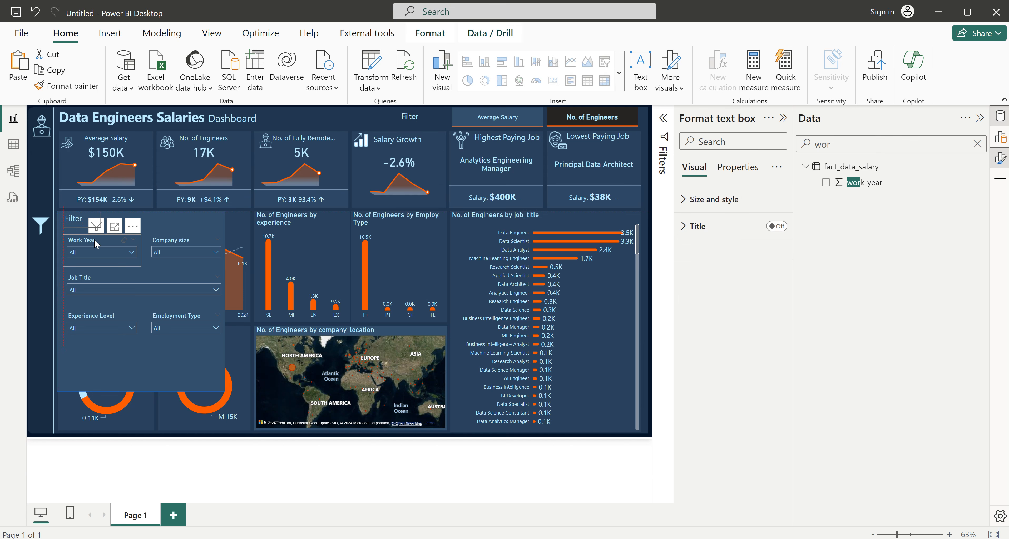
pyautogui.moveTo(93, 239); pyautogui.dragTo(89, 233)
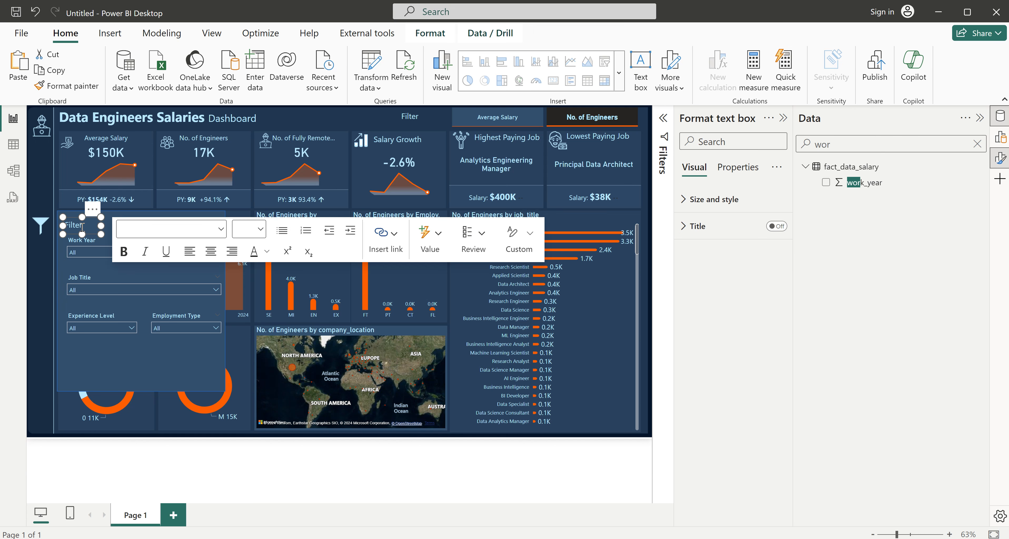
# - Change the copied text box's wording to "Filter Pane" and widen the box to fit it
pyautogui.doubleClick(73, 224)
pyautogui.click(89, 226)
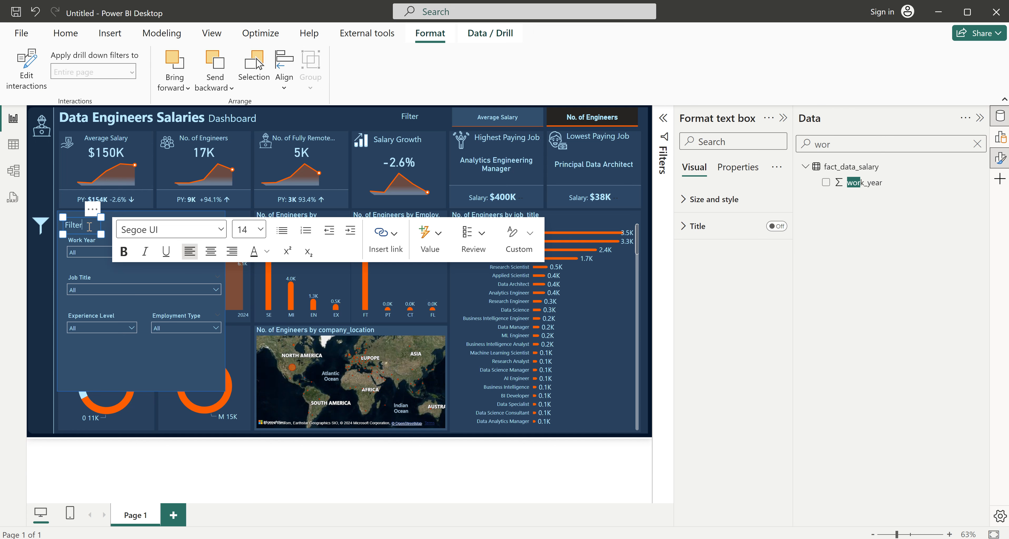
pyautogui.write('Pane')
pyautogui.moveTo(101, 234); pyautogui.dragTo(120, 238)
pyautogui.click(31, 252)
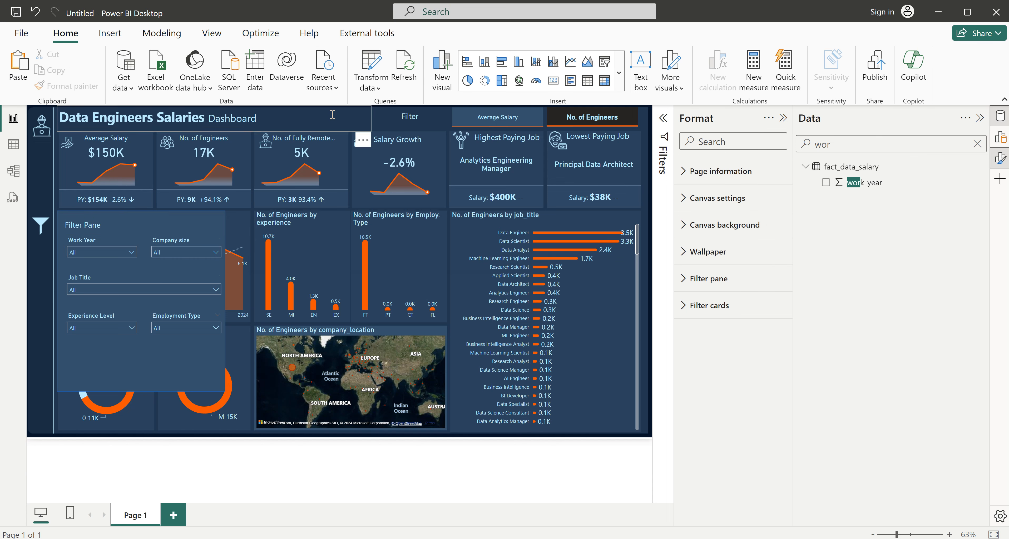
# - Narrow the dashboard title's text box from its right side so it ends closer to the title text
pyautogui.click(371, 119)
pyautogui.moveTo(307, 122); pyautogui.dragTo(307, 122)
pyautogui.click(362, 120)
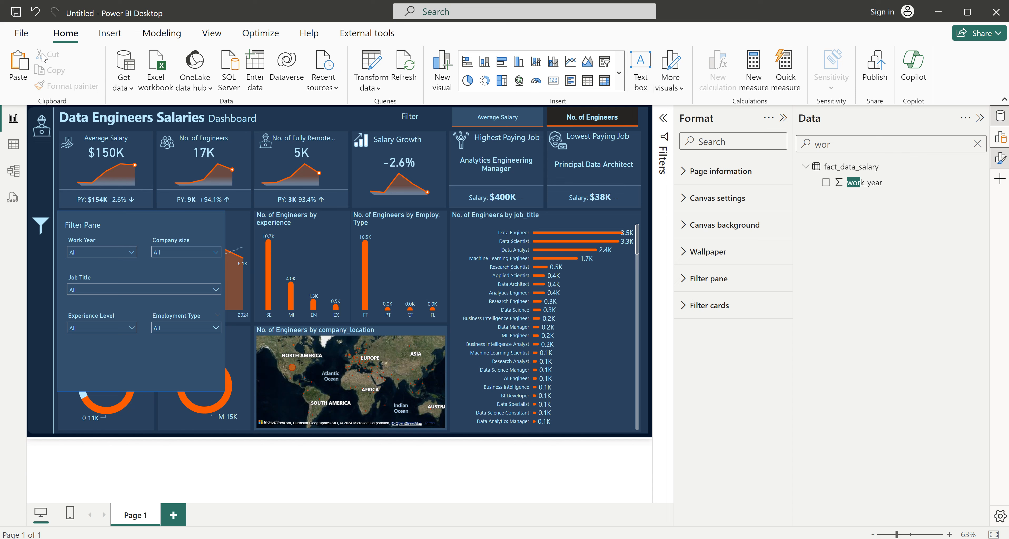
# - Insert a blank button and place it, sized down, in the filter pane's upper-right corner above the Company size slicer
pyautogui.click(110, 34)
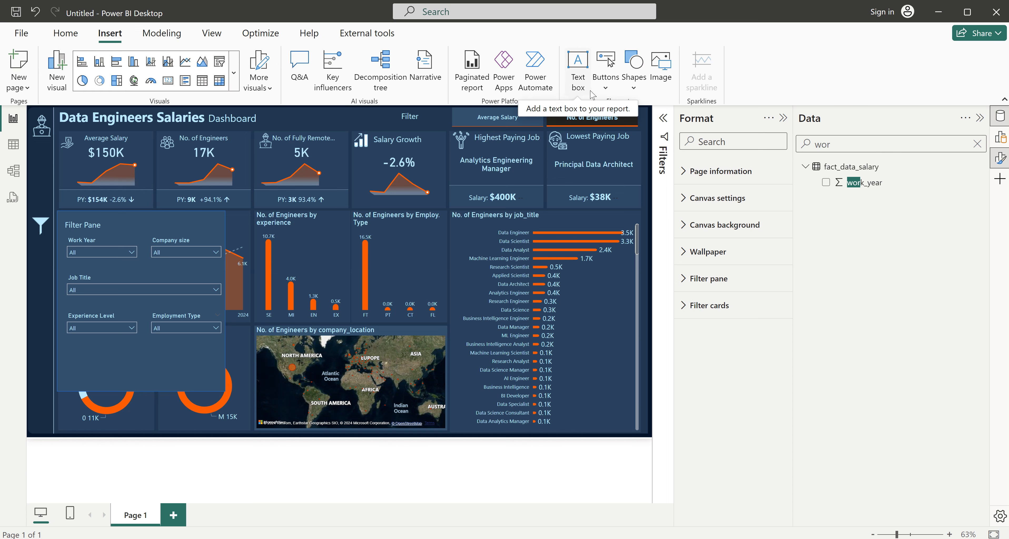
pyautogui.click(606, 89)
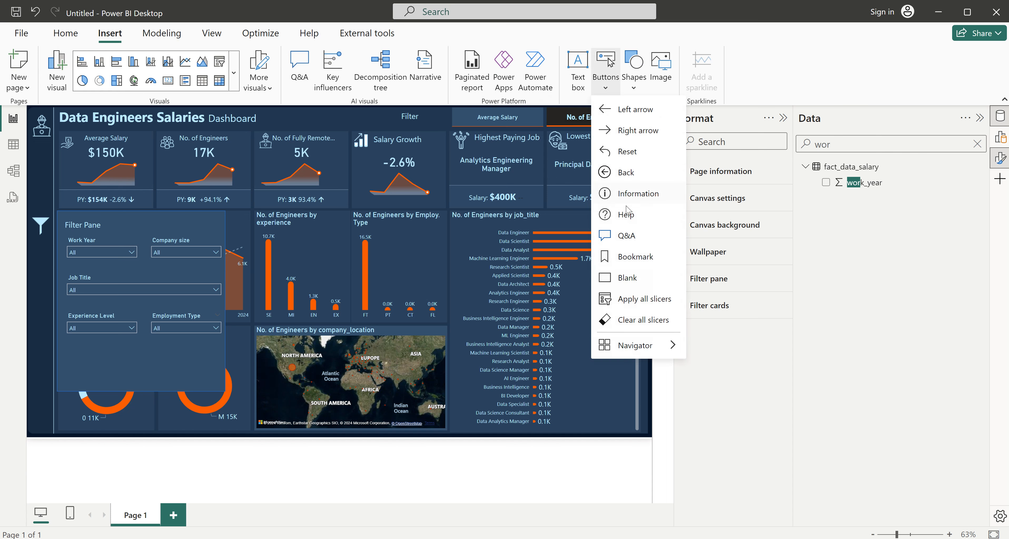
pyautogui.click(624, 279)
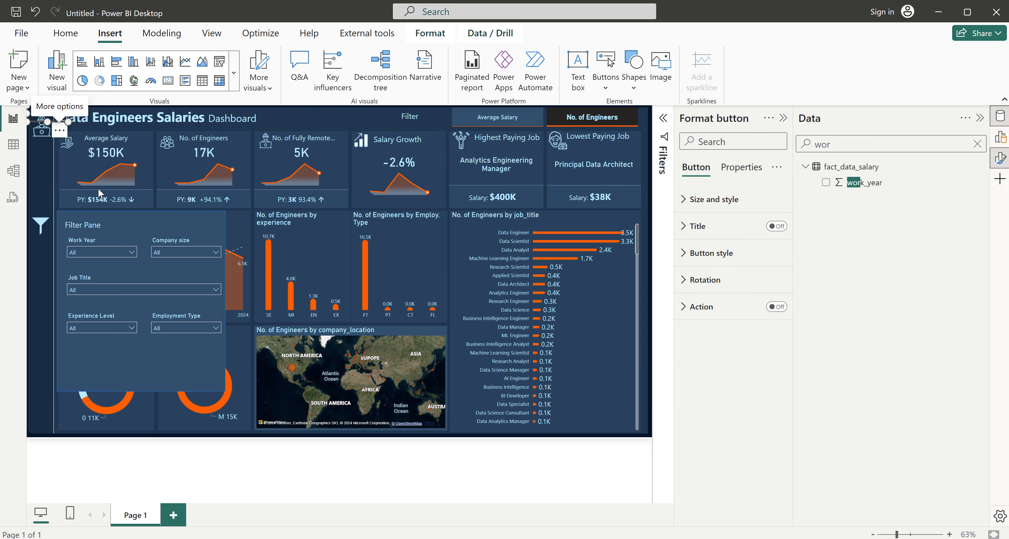
pyautogui.click(218, 243)
pyautogui.moveTo(216, 240); pyautogui.dragTo(211, 234)
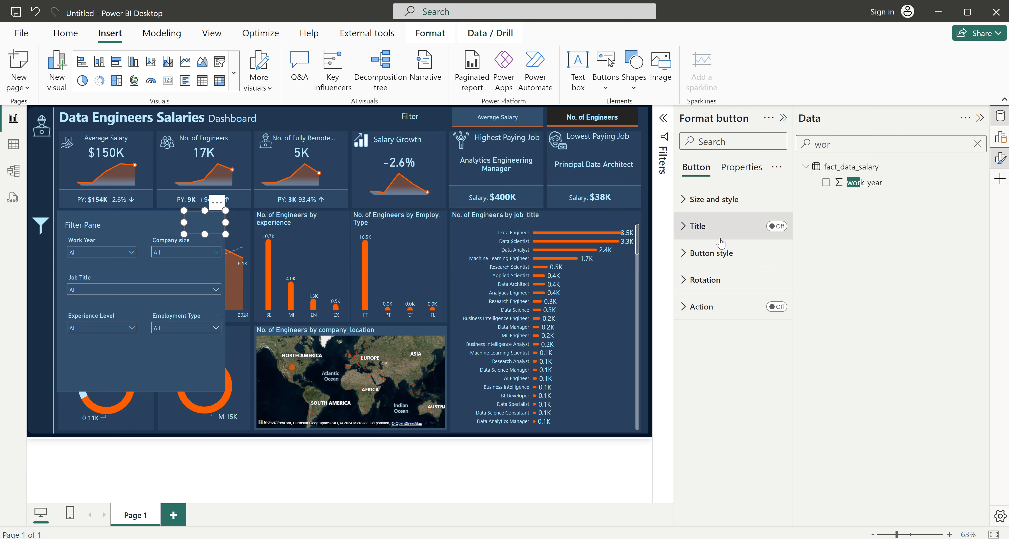
# - Enable the blank button's text and set it to "X"
pyautogui.click(711, 253)
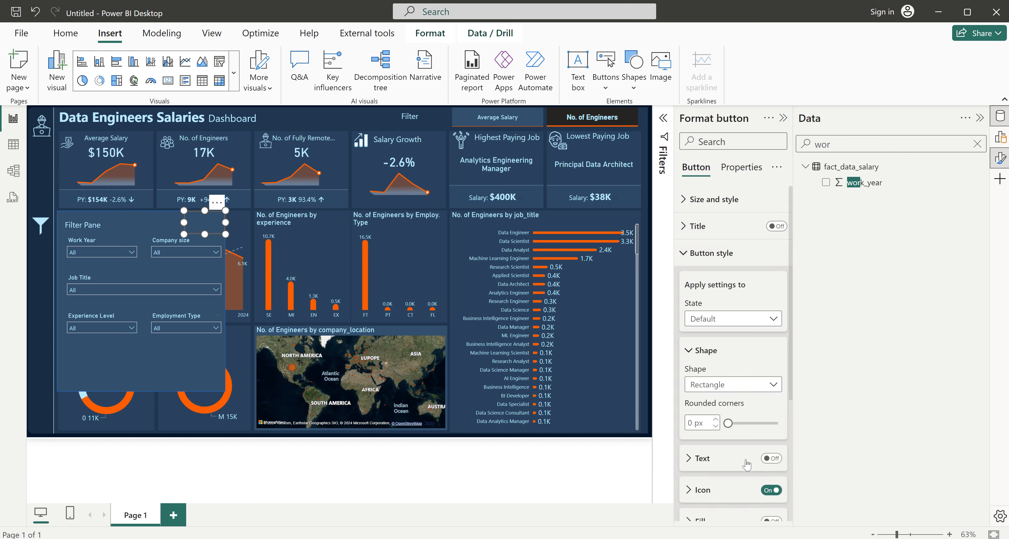
pyautogui.scroll(-5, 744, 364)
pyautogui.click(771, 358)
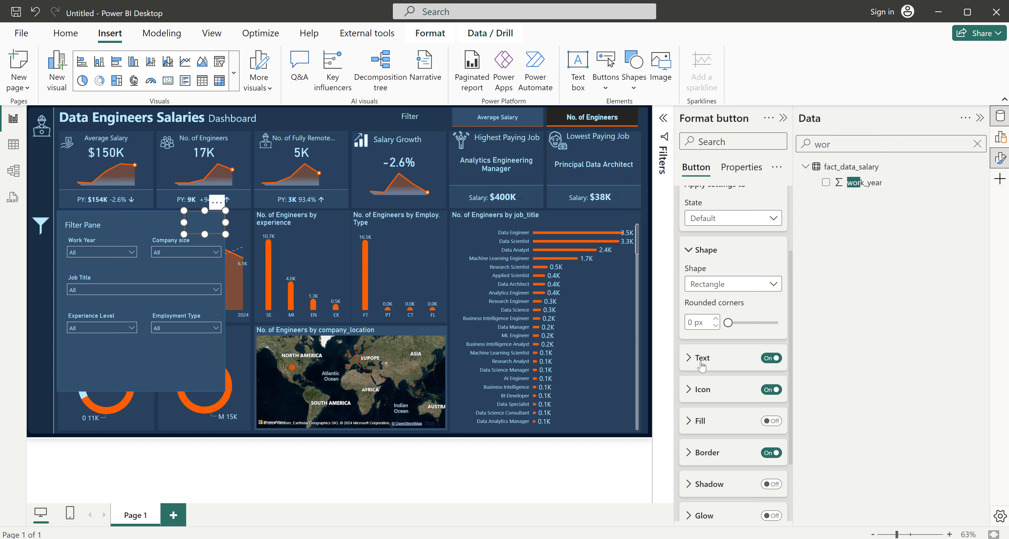
pyautogui.click(713, 391)
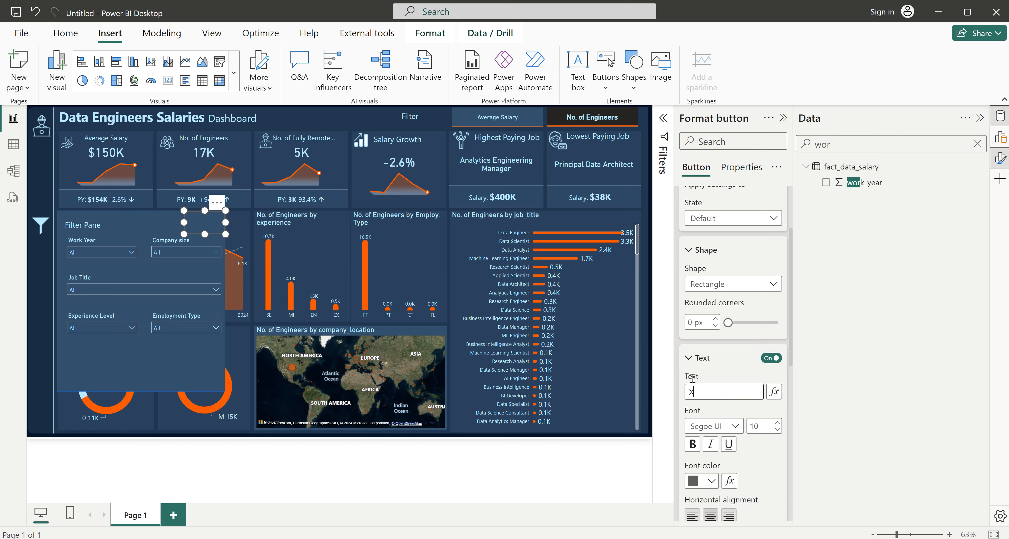
# - Format the button's "X" text as bold, size 16, in light blue
pyautogui.click(777, 423)
pyautogui.click(777, 423)
pyautogui.click(778, 423)
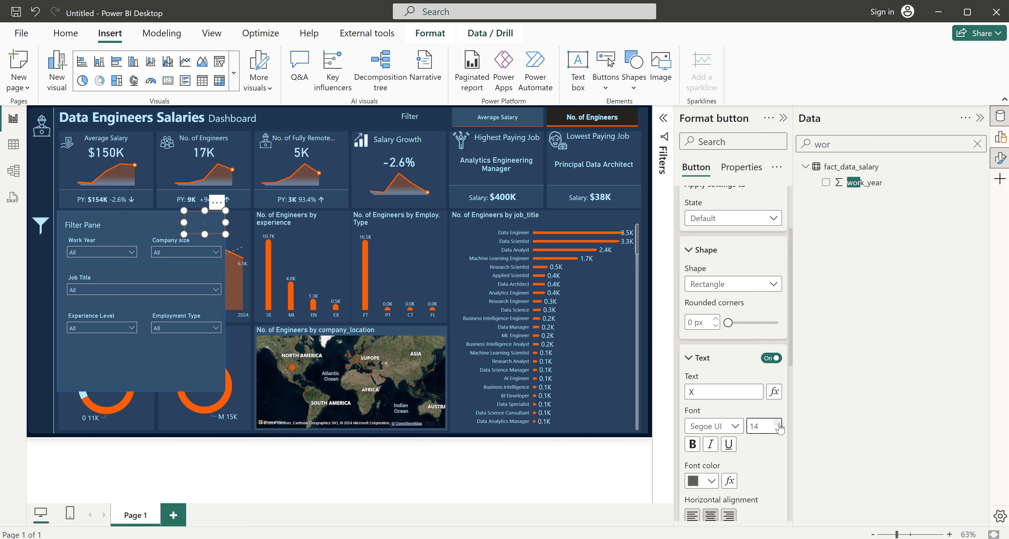
pyautogui.click(710, 481)
pyautogui.click(705, 424)
pyautogui.click(692, 443)
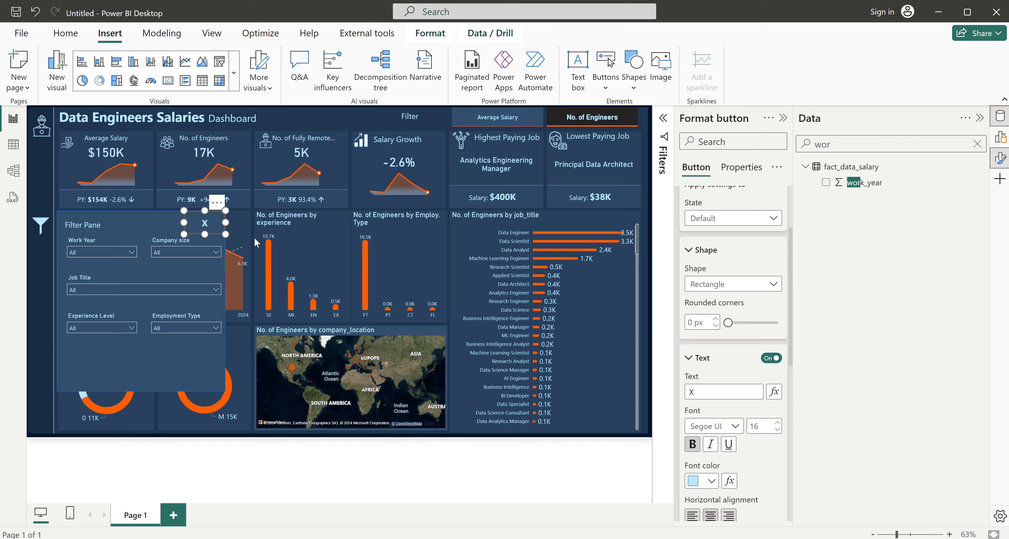
# - Remove the X button's border and give it a white fill with 71% transparency
pyautogui.scroll(-5, 754, 368)
pyautogui.scroll(-4, 754, 368)
pyautogui.click(768, 385)
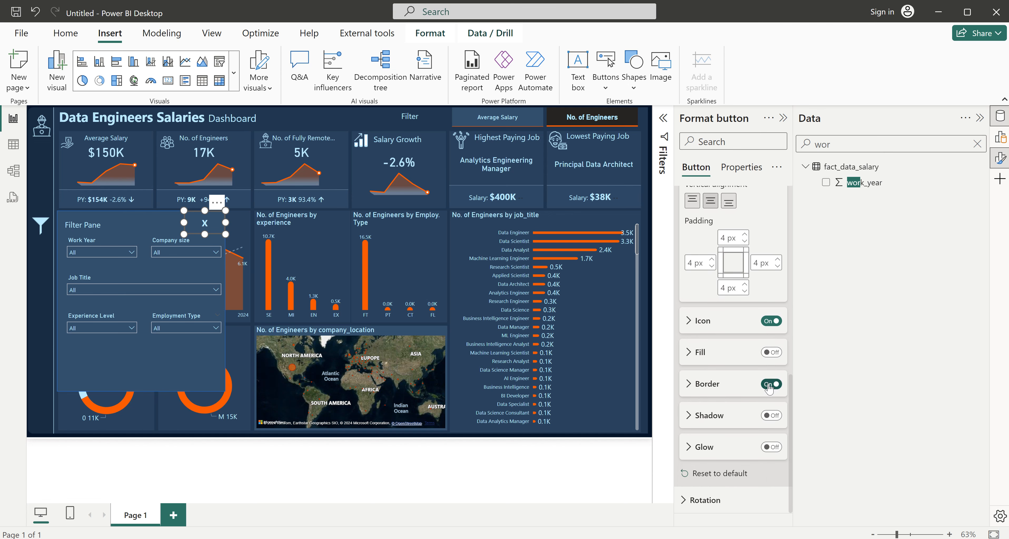
pyautogui.click(769, 386)
pyautogui.click(763, 356)
pyautogui.click(700, 352)
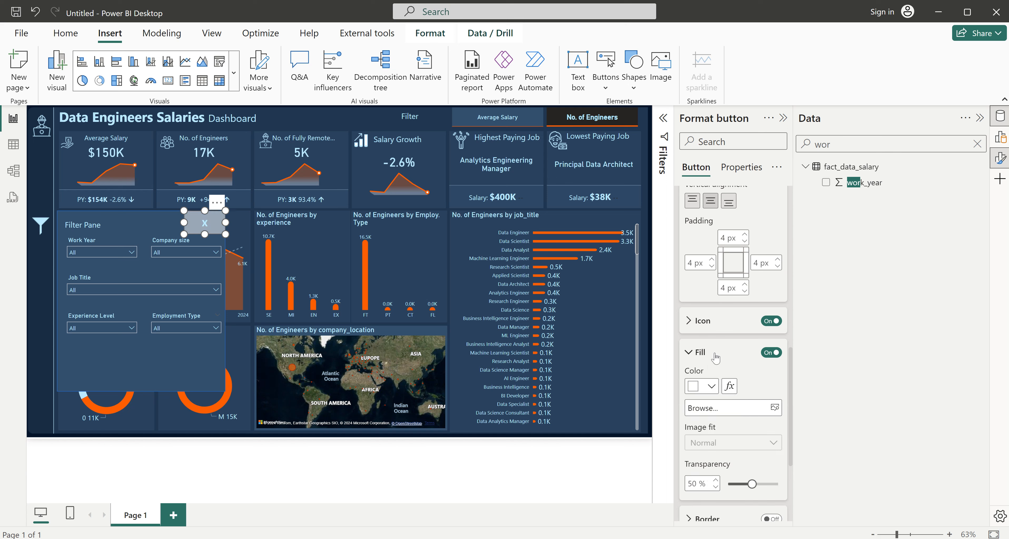
pyautogui.scroll(-4, 733, 470)
pyautogui.scroll(1, 732, 464)
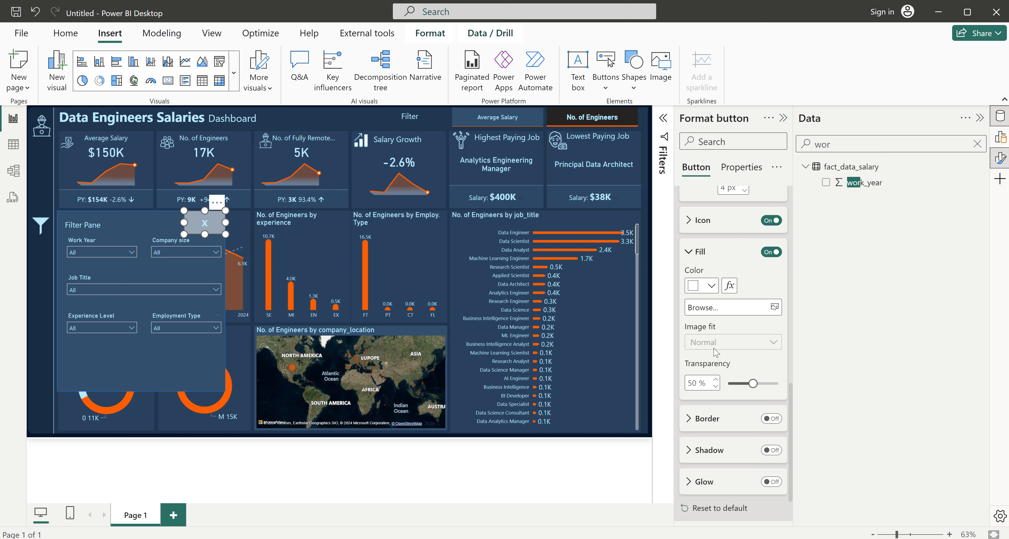
pyautogui.moveTo(753, 383); pyautogui.dragTo(763, 383)
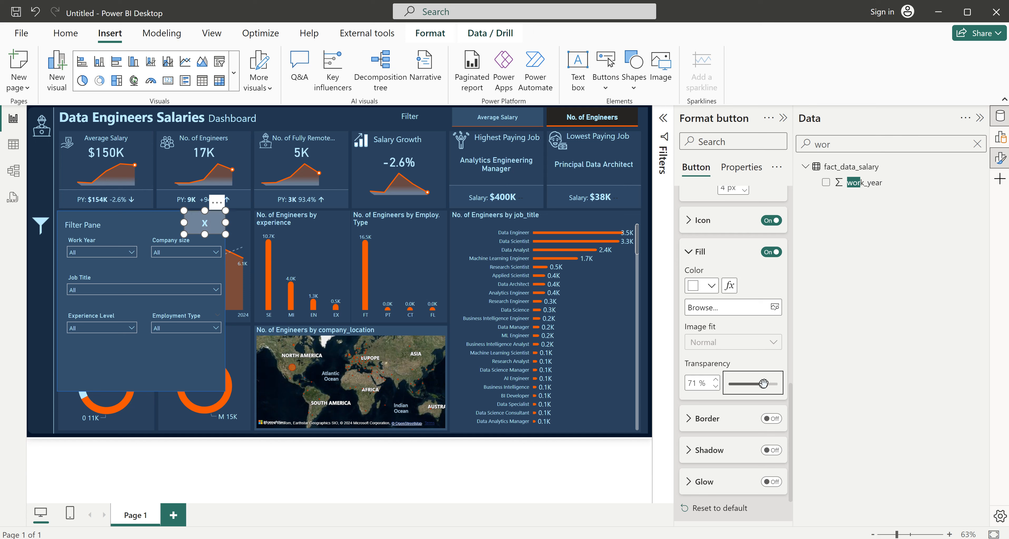
pyautogui.click(324, 114)
# - Narrow the X button and align it with the "Filter Pane" heading and the right edge of the slicers
pyautogui.click(213, 235)
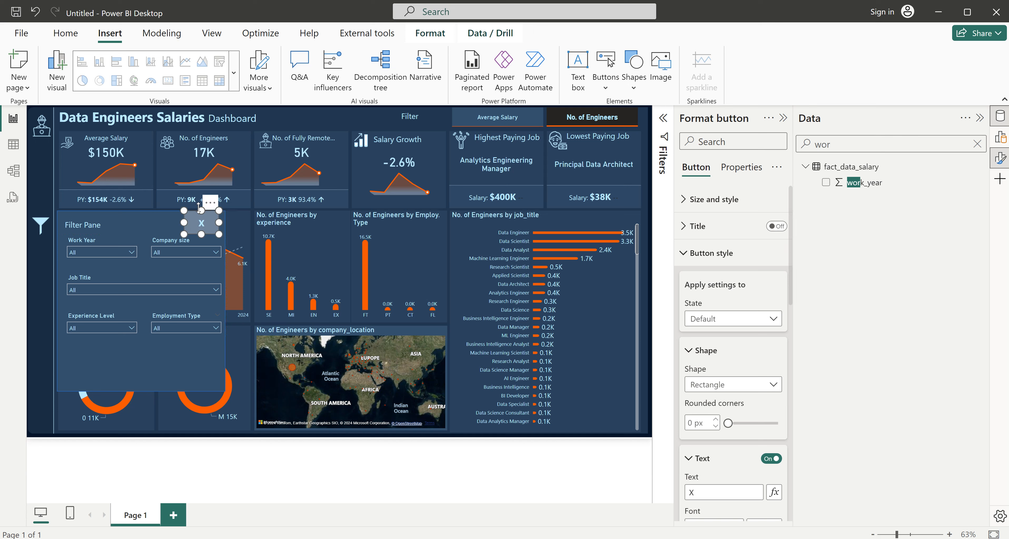
pyautogui.moveTo(202, 219); pyautogui.dragTo(207, 228)
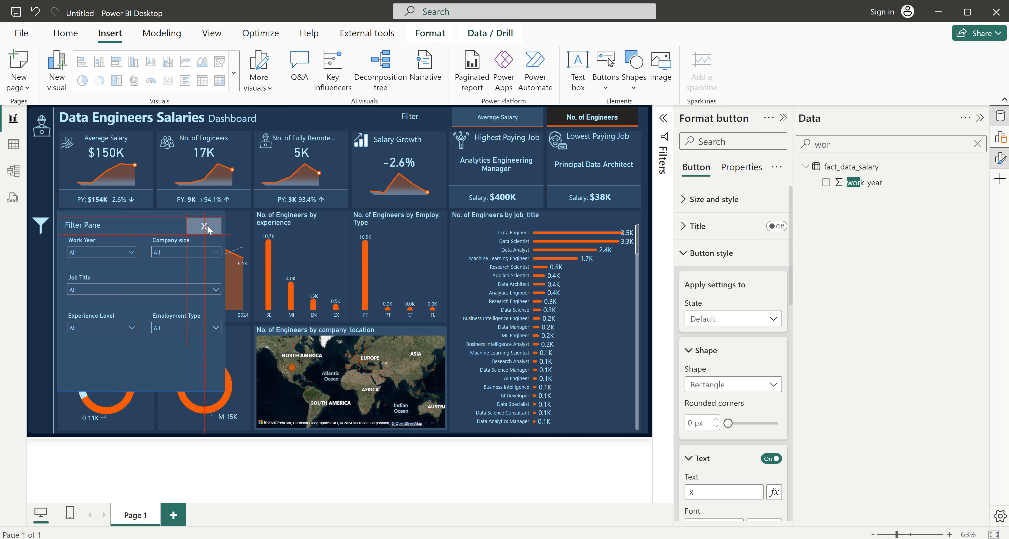
pyautogui.moveTo(208, 227); pyautogui.dragTo(208, 228)
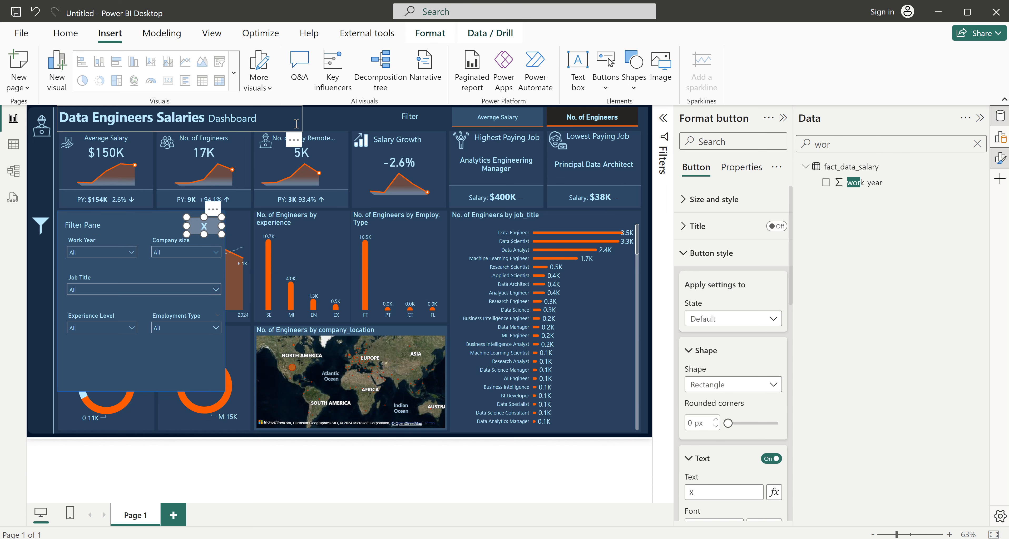
pyautogui.click(334, 123)
# - Place two copies of the X button in a row below the lowest slicers and shorten the background rectangle to fit
pyautogui.click(208, 227)
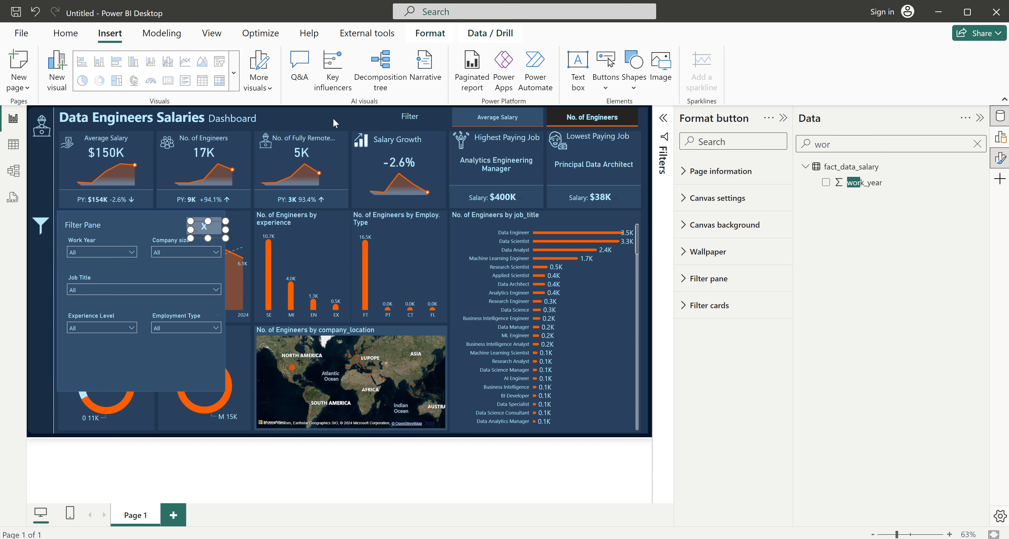
pyautogui.moveTo(218, 223); pyautogui.dragTo(215, 351)
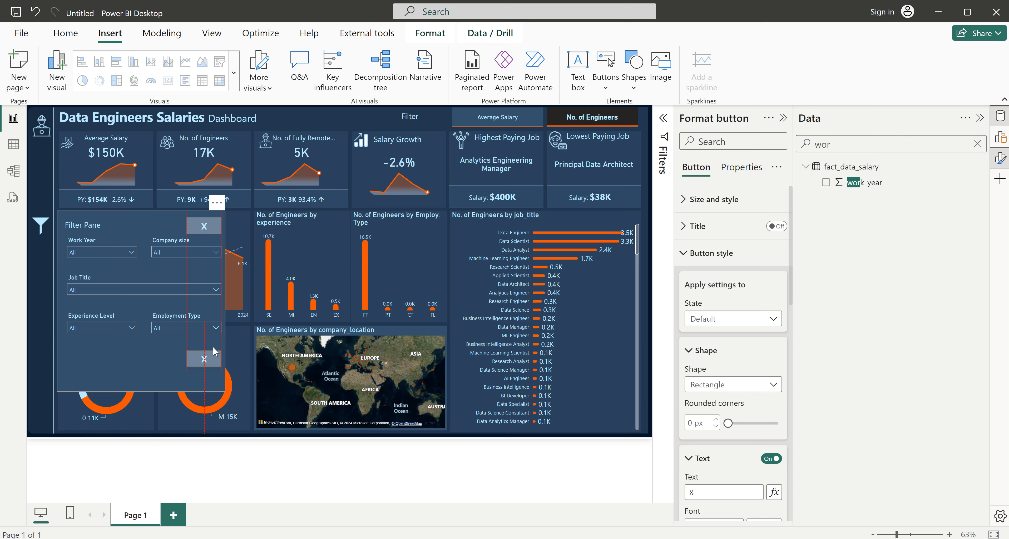
pyautogui.moveTo(151, 392); pyautogui.dragTo(148, 368)
pyautogui.click(306, 123)
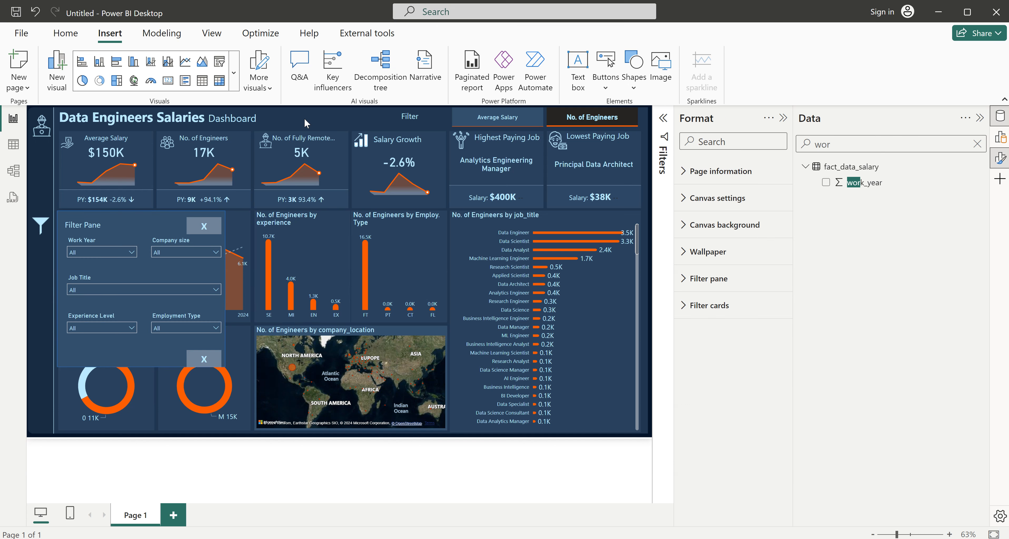
pyautogui.moveTo(201, 360); pyautogui.dragTo(206, 234)
pyautogui.moveTo(185, 288); pyautogui.dragTo(131, 344)
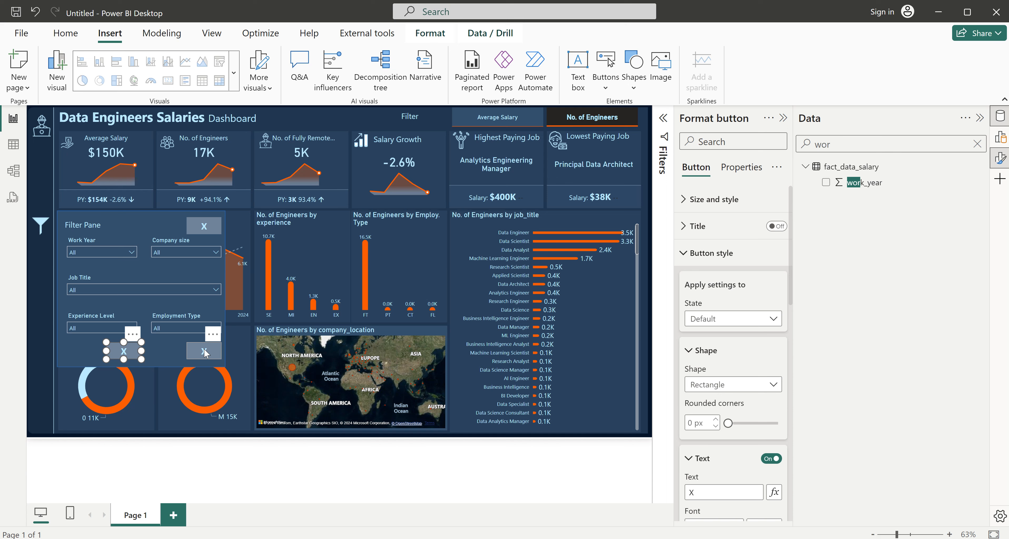
# - Set the text of the lower-right button to "Close" and of the button beside it to "Clear"
pyautogui.click(213, 353)
pyautogui.scroll(-3, 700, 403)
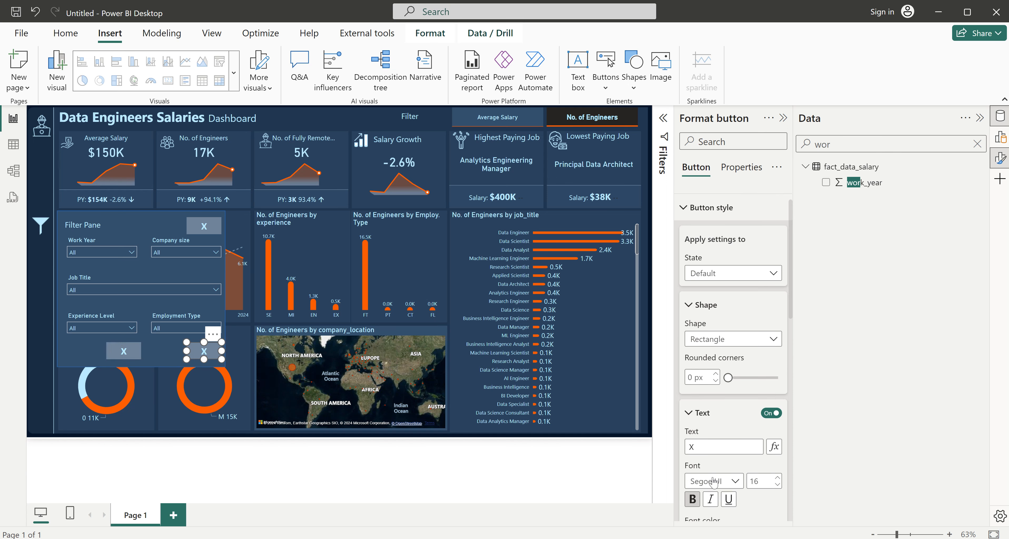
pyautogui.click(704, 391)
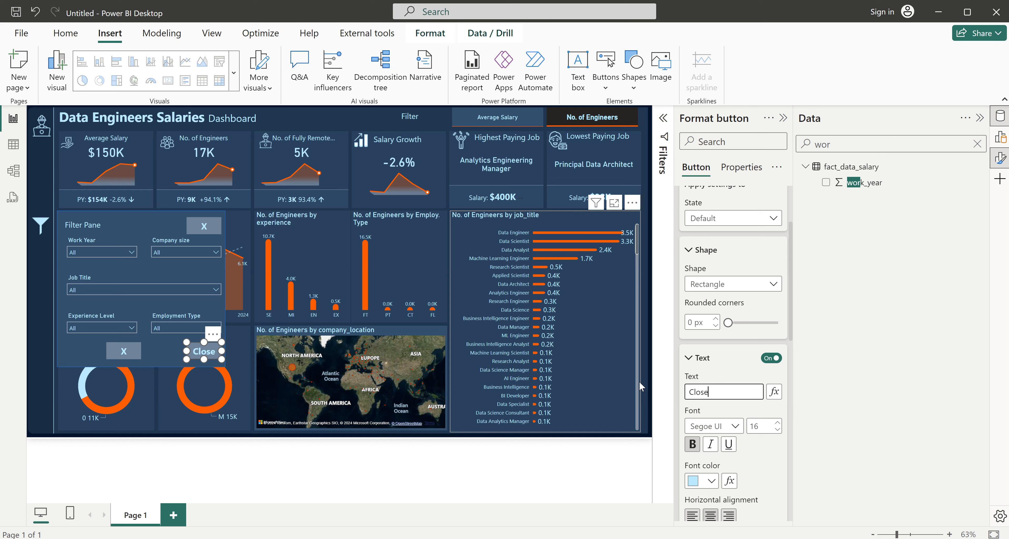
pyautogui.click(124, 351)
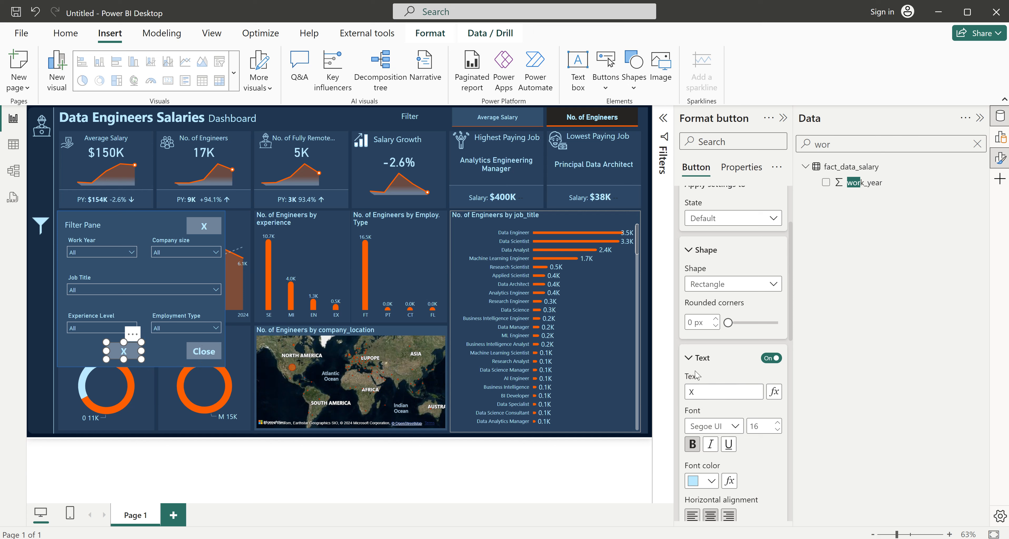
pyautogui.click(686, 392)
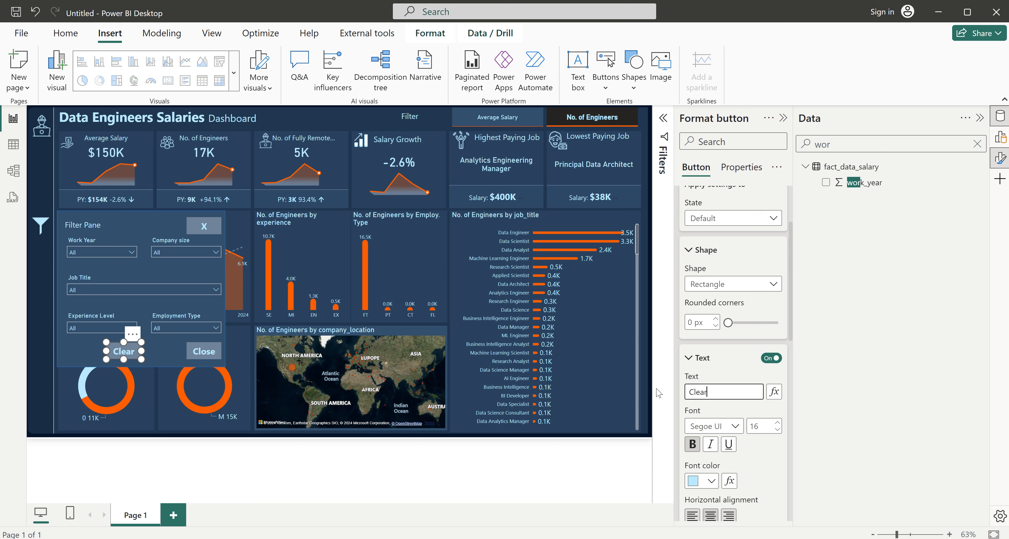
pyautogui.click(311, 116)
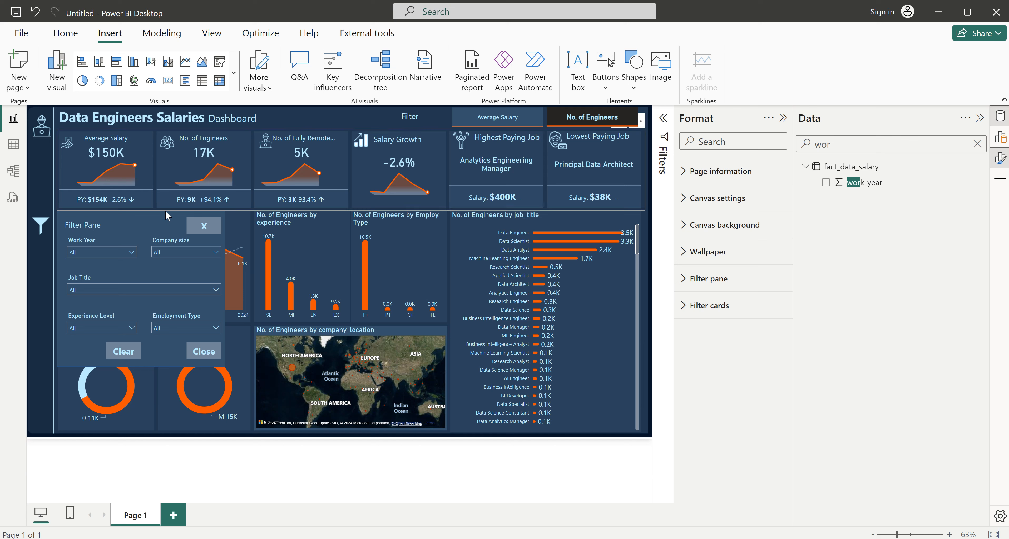
# - Remove the border from the filter pane's background rectangle
pyautogui.click(147, 212)
pyautogui.click(762, 429)
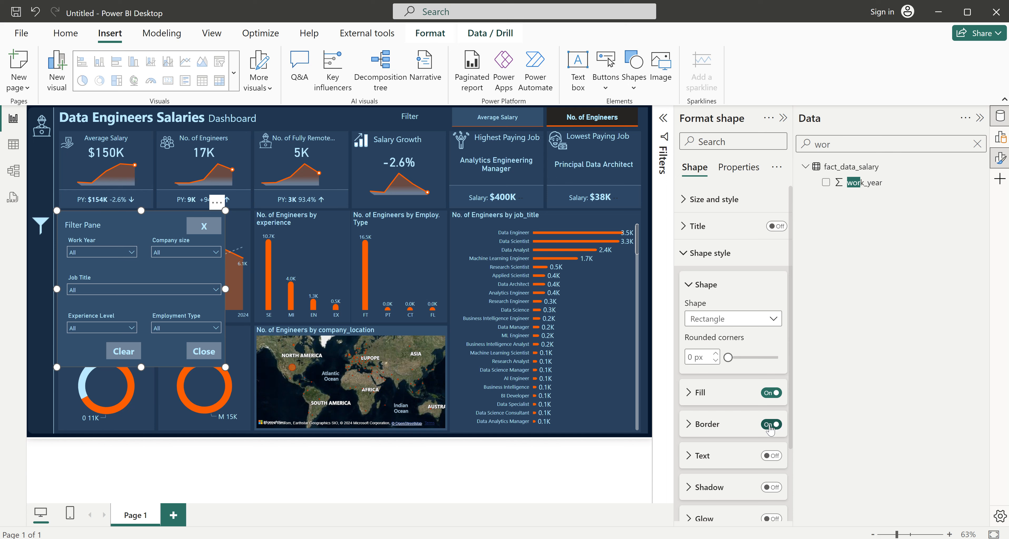
pyautogui.click(321, 114)
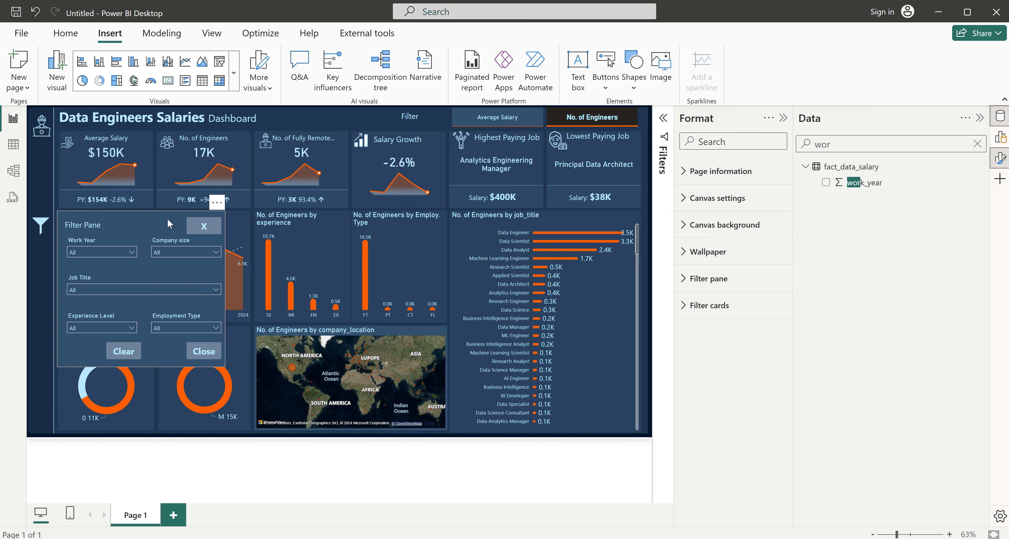
# - Group the "Filter Pane" heading, the five slicers, the Clear and Close buttons and the background rectangle
pyautogui.click(78, 234)
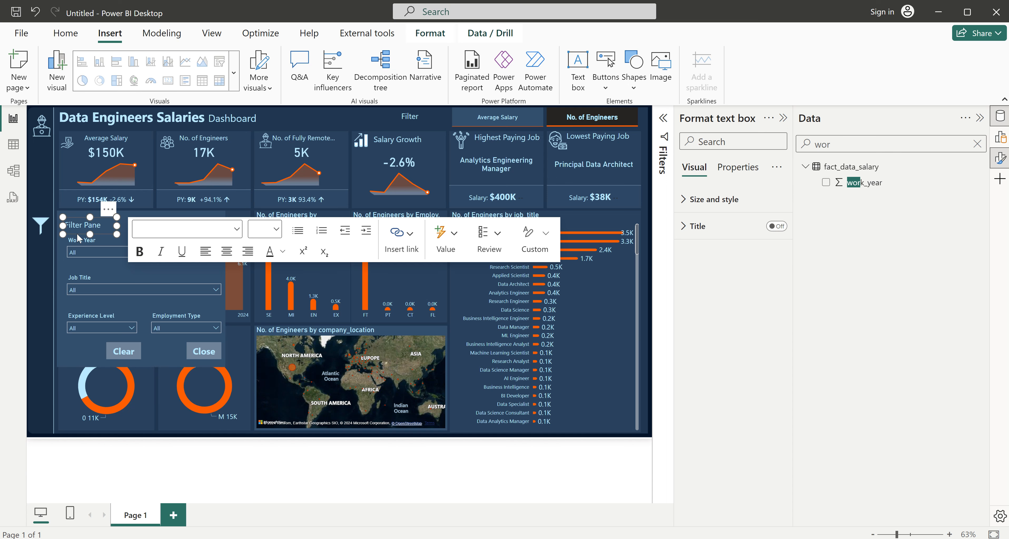
pyautogui.click(99, 261)
pyautogui.keyDown('ctrl'); pyautogui.click(170, 268); pyautogui.keyUp('ctrl')
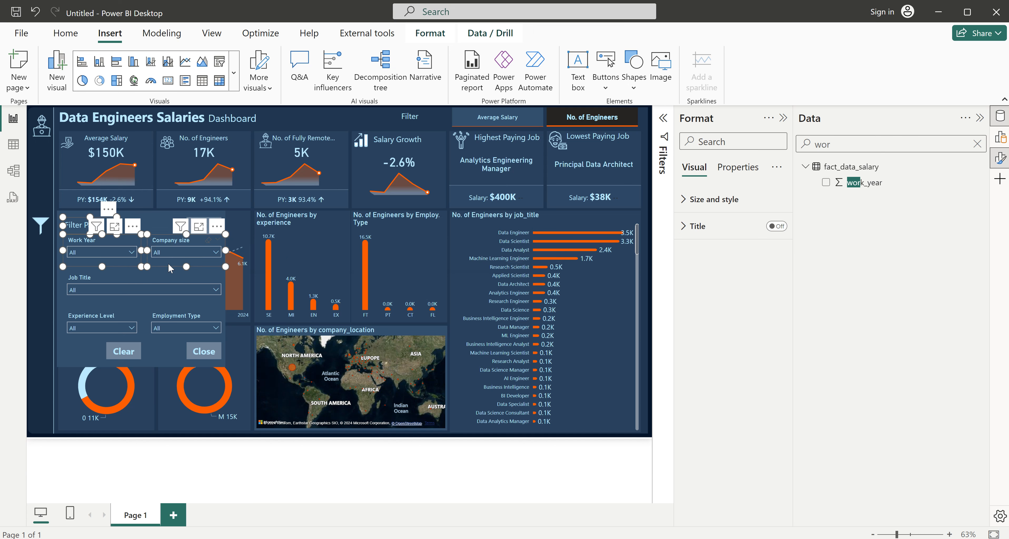
pyautogui.keyDown('ctrl'); pyautogui.click(168, 274); pyautogui.keyUp('ctrl')
pyautogui.keyDown('ctrl'); pyautogui.click(125, 314); pyautogui.keyUp('ctrl')
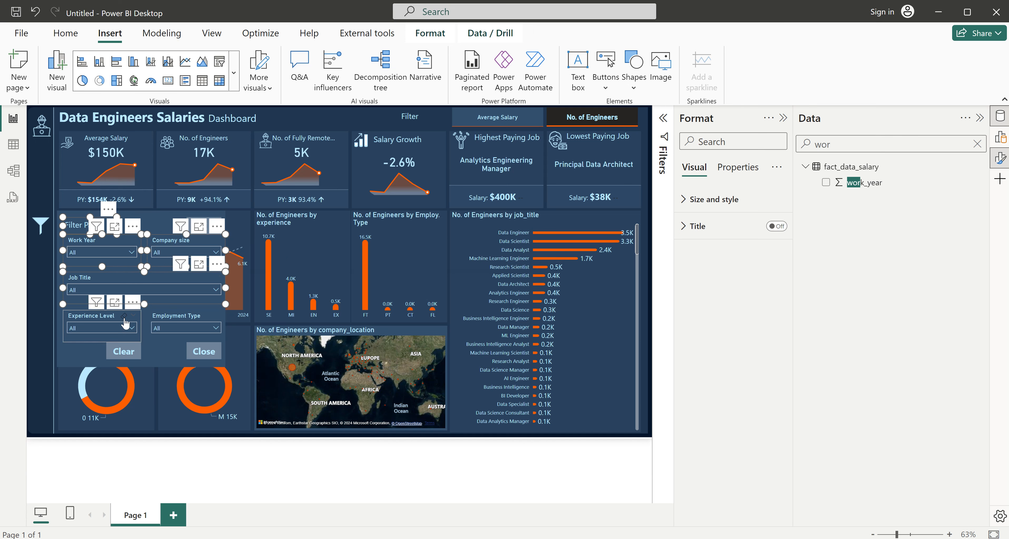
pyautogui.keyDown('ctrl'); pyautogui.click(179, 319); pyautogui.keyUp('ctrl')
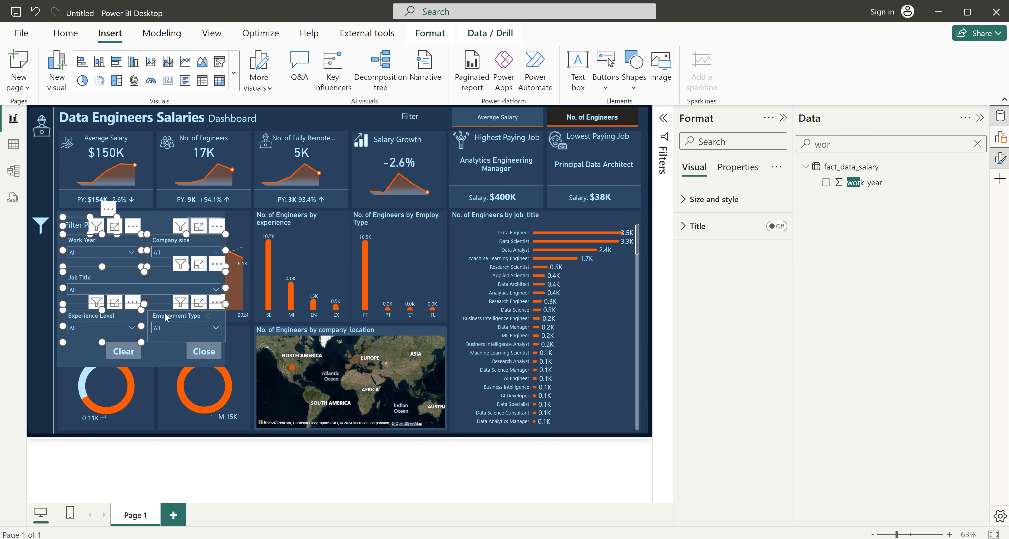
pyautogui.keyDown('ctrl'); pyautogui.click(115, 353); pyautogui.keyUp('ctrl')
pyautogui.keyDown('ctrl'); pyautogui.click(196, 354); pyautogui.keyUp('ctrl')
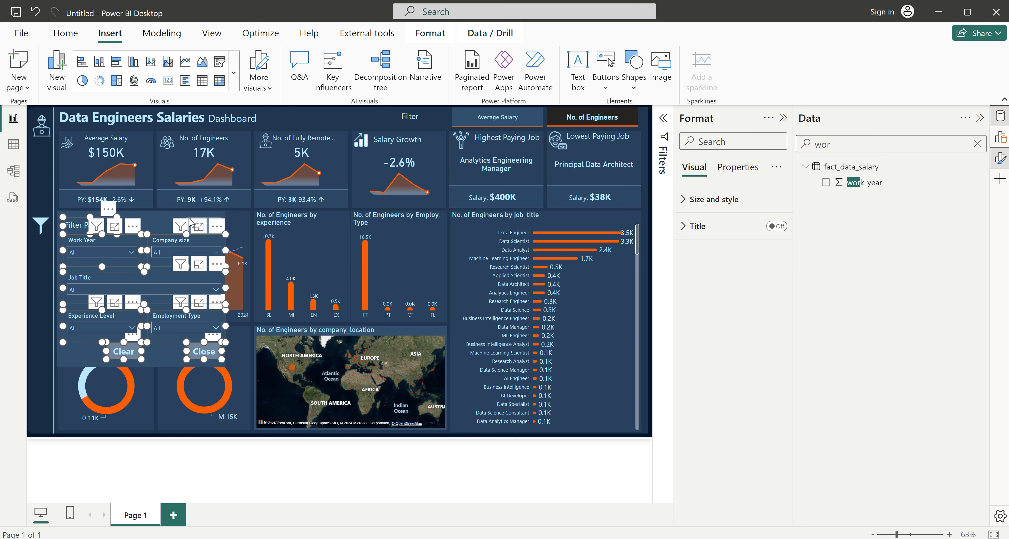
pyautogui.click(75, 360)
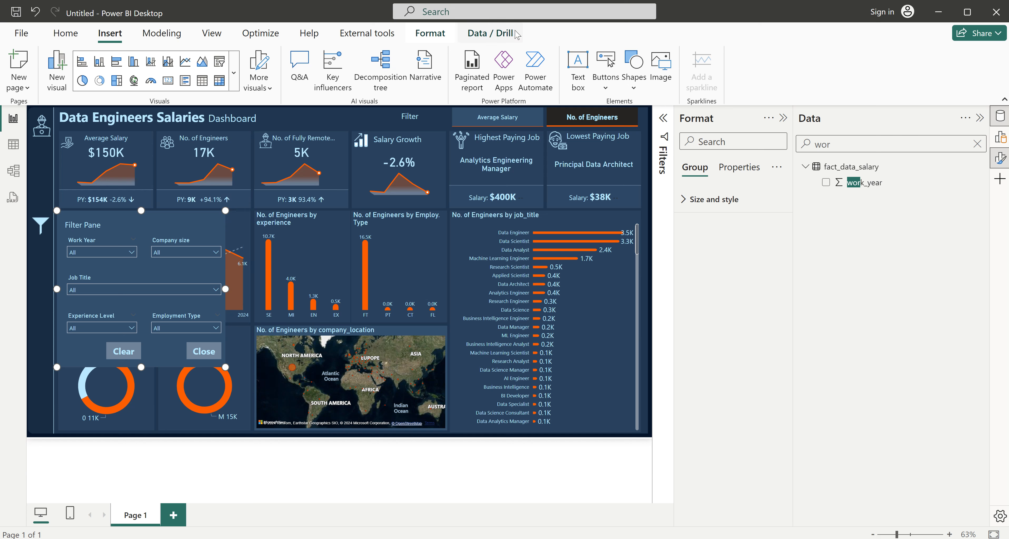
# - Show the list of page objects without the formatting and data panes, and rename the new group as Filter_Pane
pyautogui.click(221, 35)
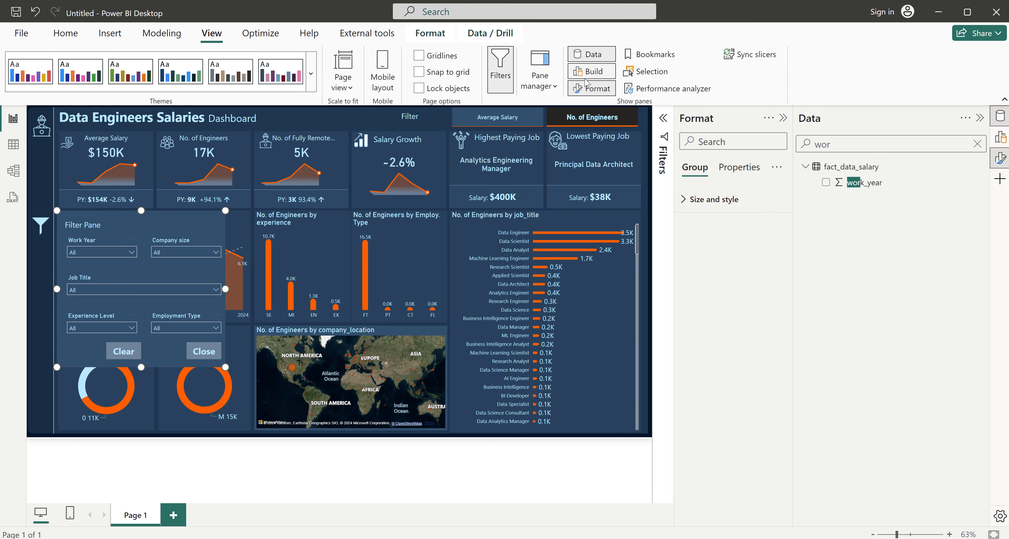
pyautogui.click(648, 74)
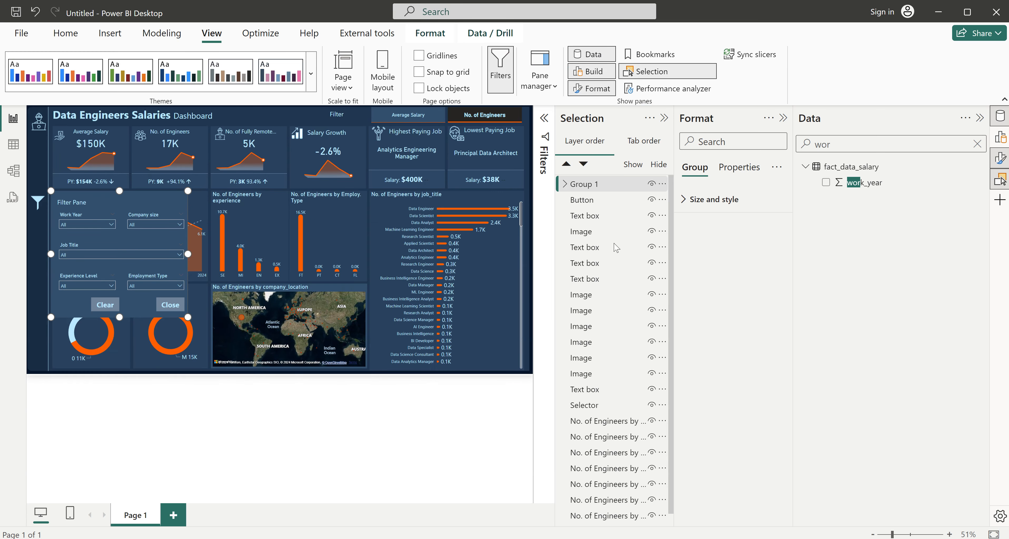
pyautogui.click(783, 118)
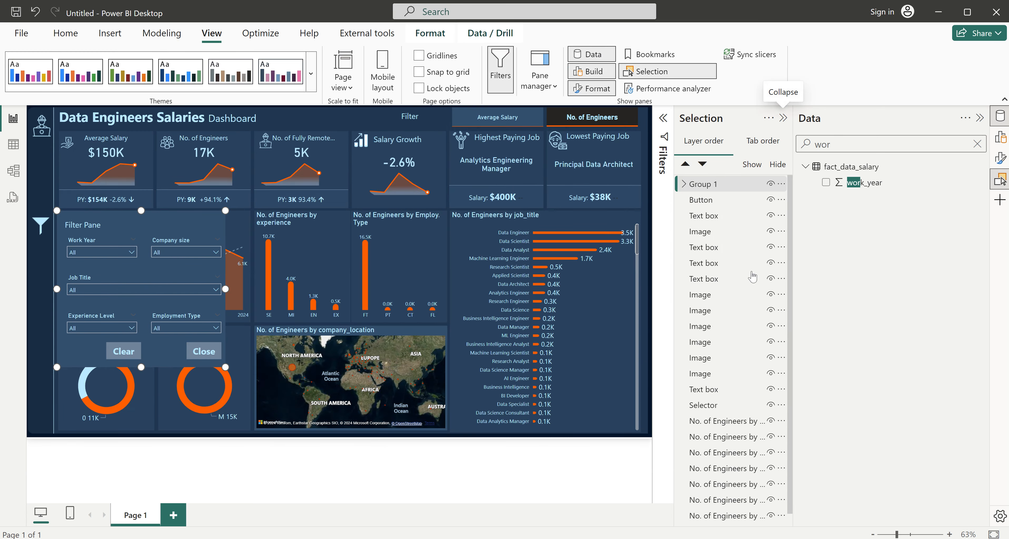
pyautogui.click(979, 119)
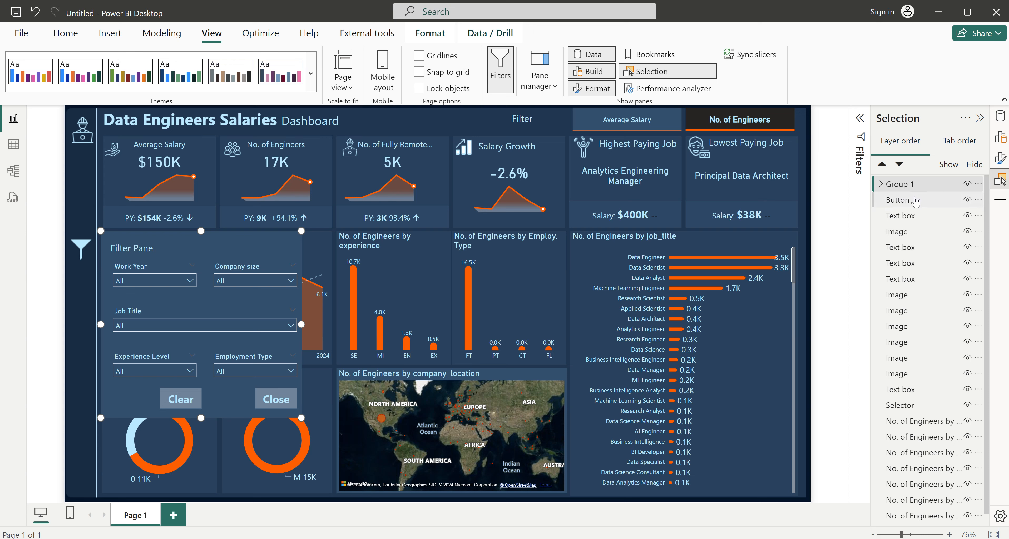
pyautogui.doubleClick(904, 190)
pyautogui.write('Filter_Pane')
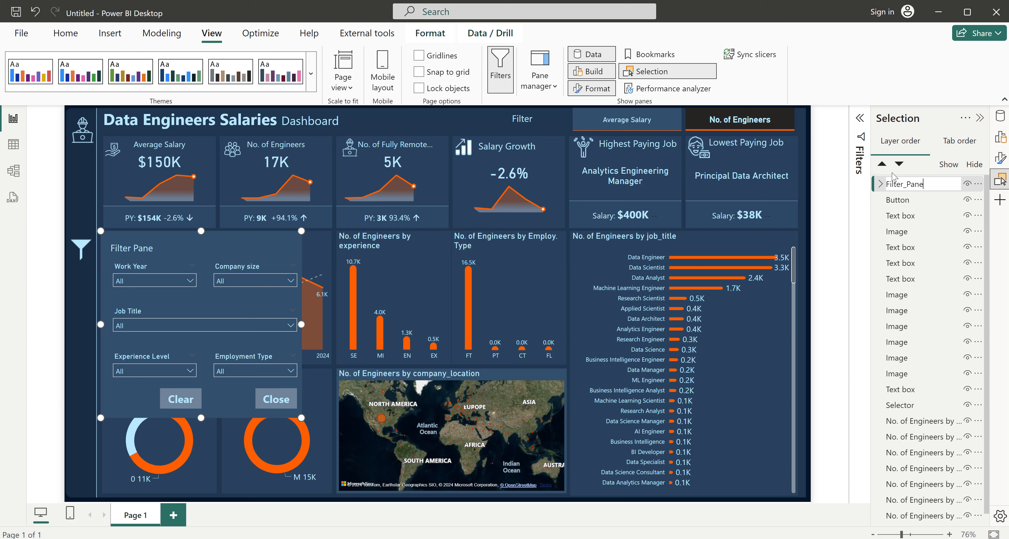
pyautogui.press('Return')
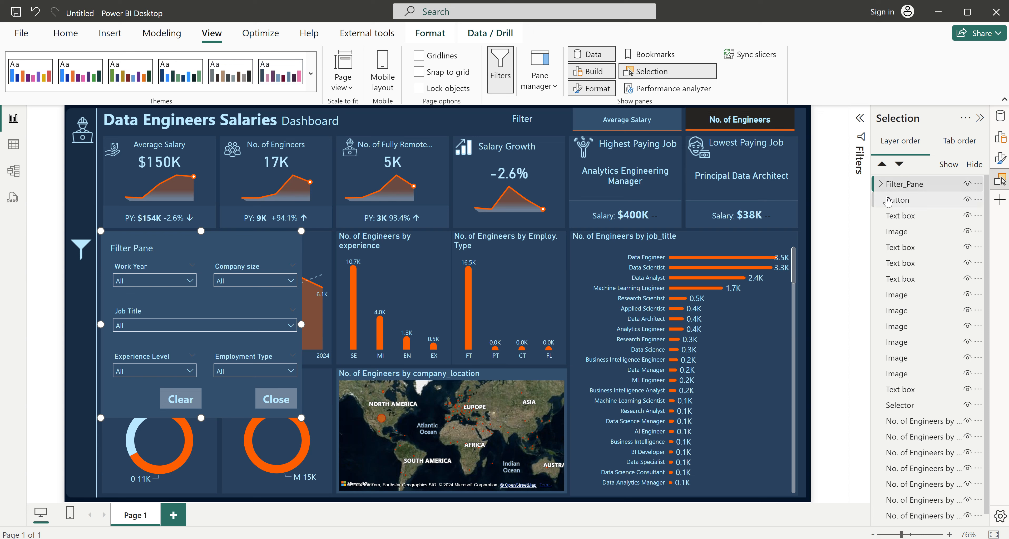
# - Move the X button into the Filter_Pane group, directly above the background shape in the layer order
pyautogui.click(880, 185)
pyautogui.click(880, 185)
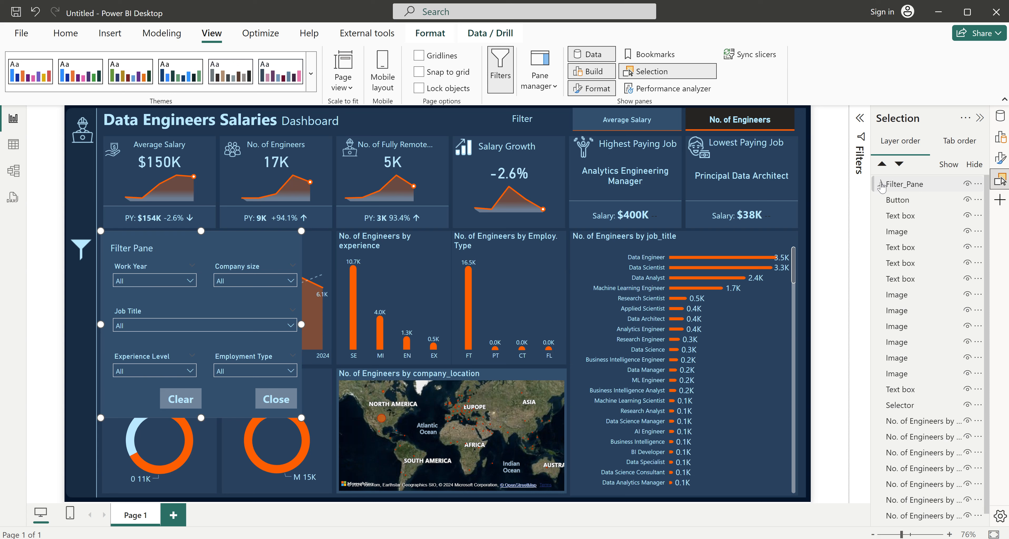
pyautogui.click(899, 201)
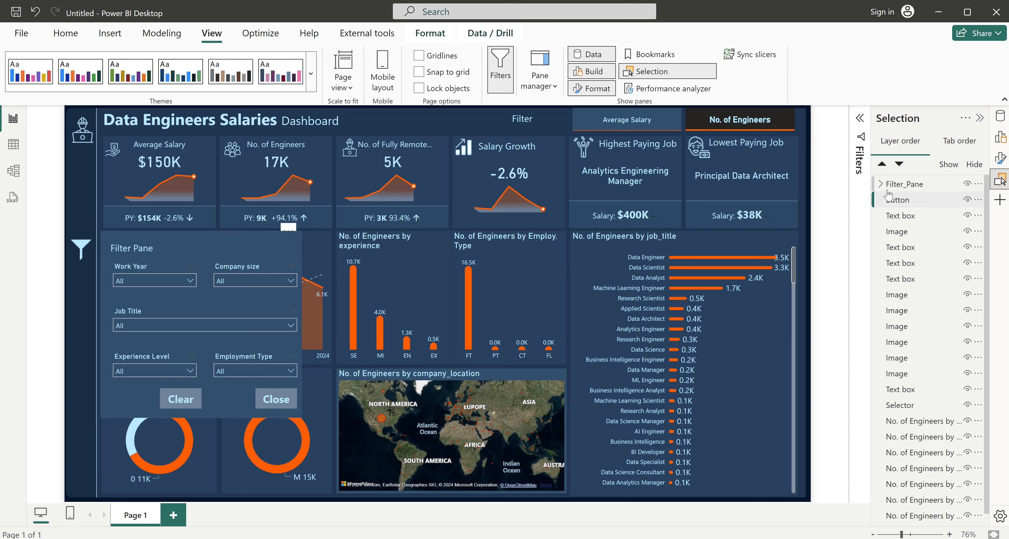
pyautogui.click(881, 184)
pyautogui.moveTo(902, 344); pyautogui.dragTo(909, 326)
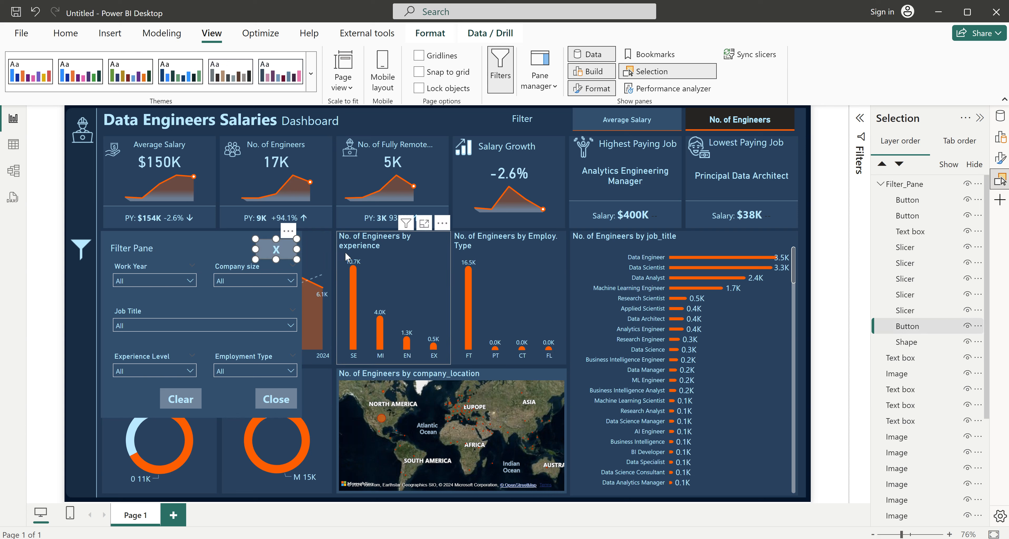
pyautogui.click(71, 309)
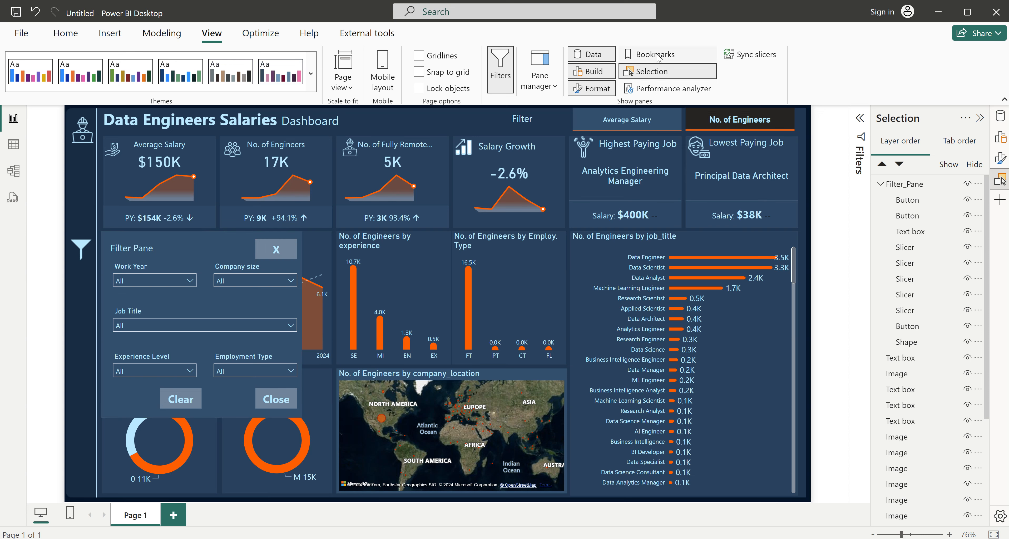
# - Add a bookmark named Show_Pane that captures the dashboard with the filter pane visible
pyautogui.click(631, 57)
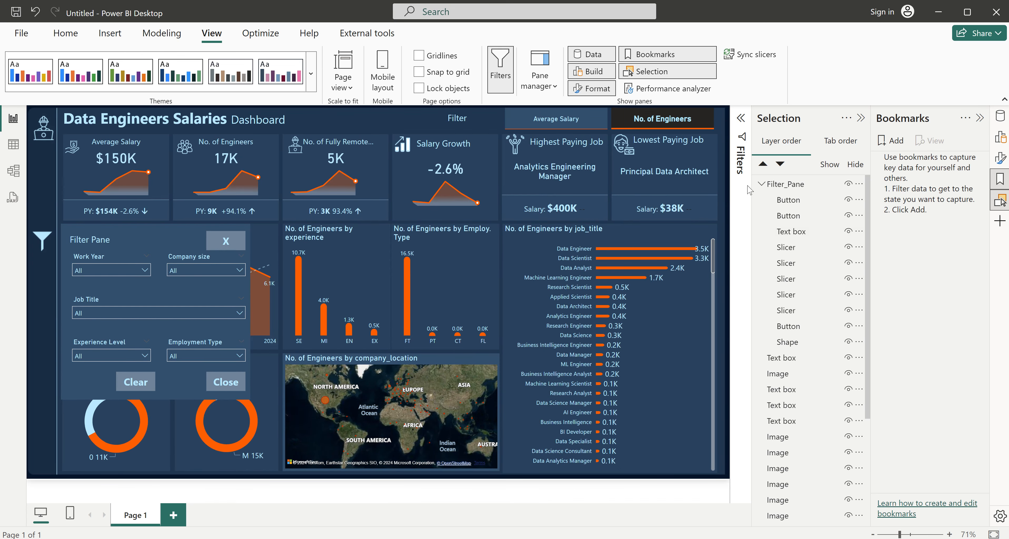
pyautogui.click(892, 147)
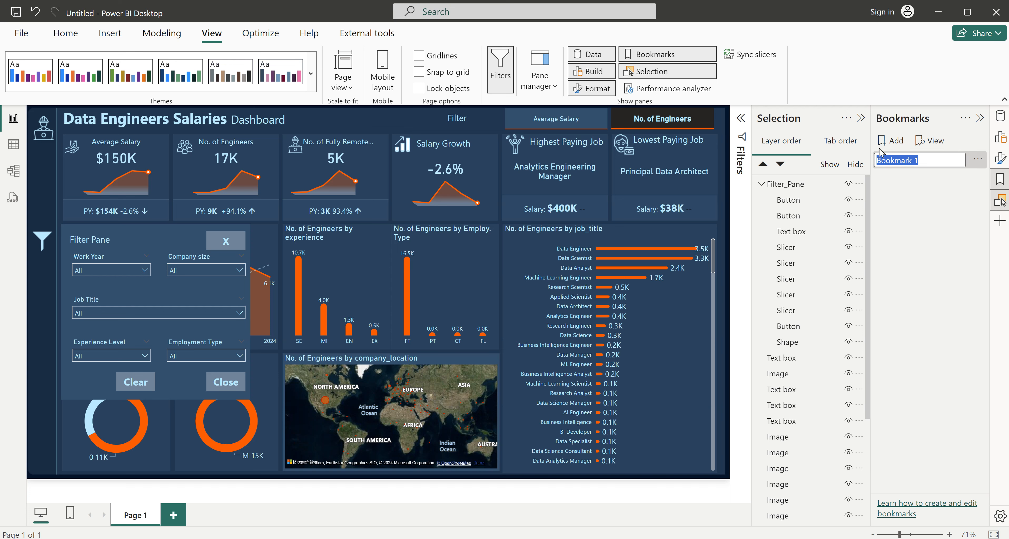
pyautogui.write('Show_Pane')
pyautogui.press('Return')
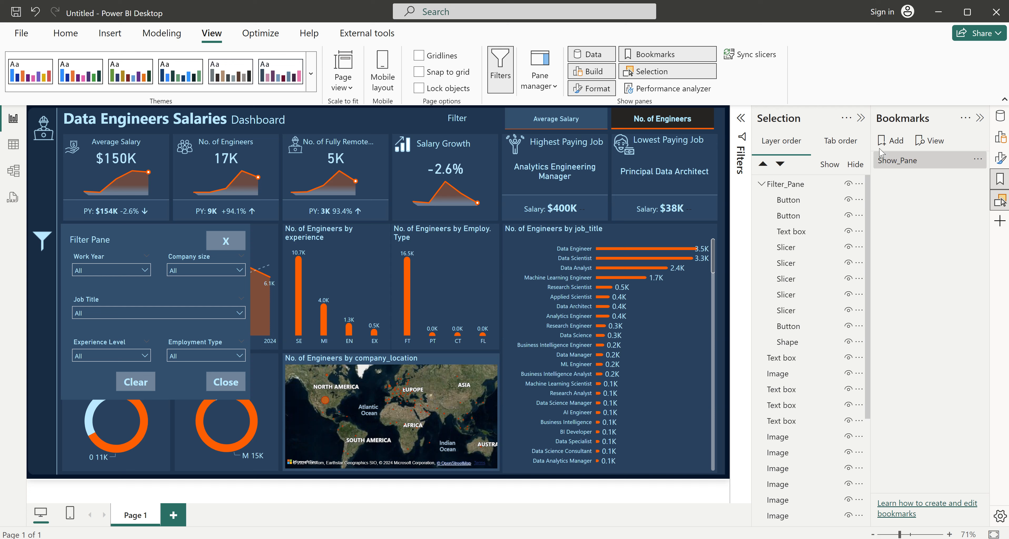
# - Add a second bookmark named Hide_Pane
pyautogui.click(897, 145)
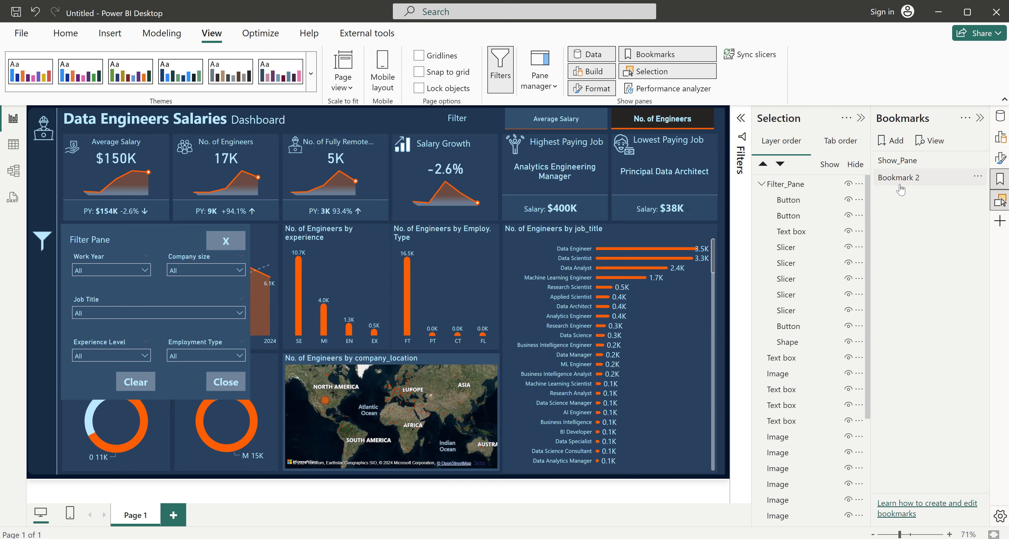
pyautogui.doubleClick(907, 180)
pyautogui.write('Hide_Pane')
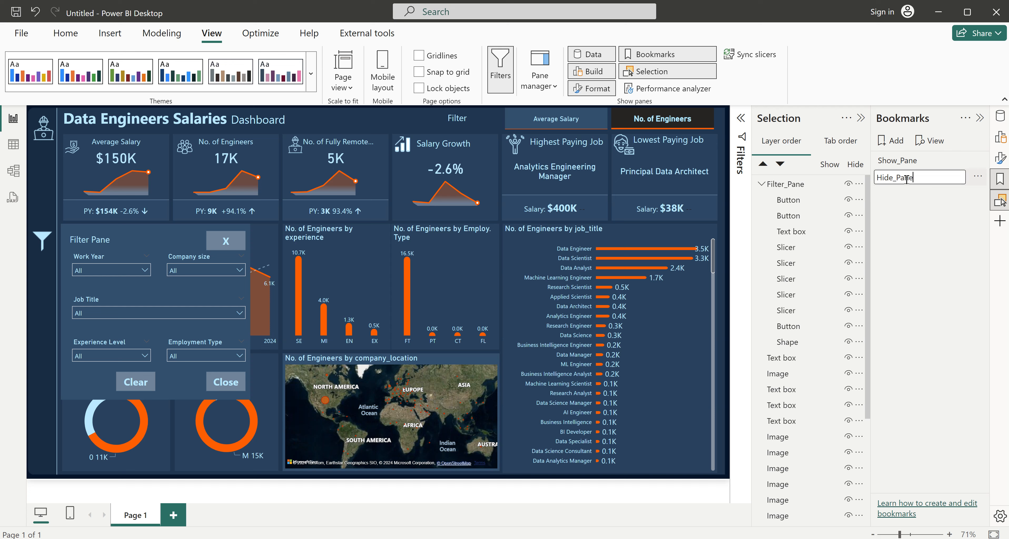
pyautogui.press('Return')
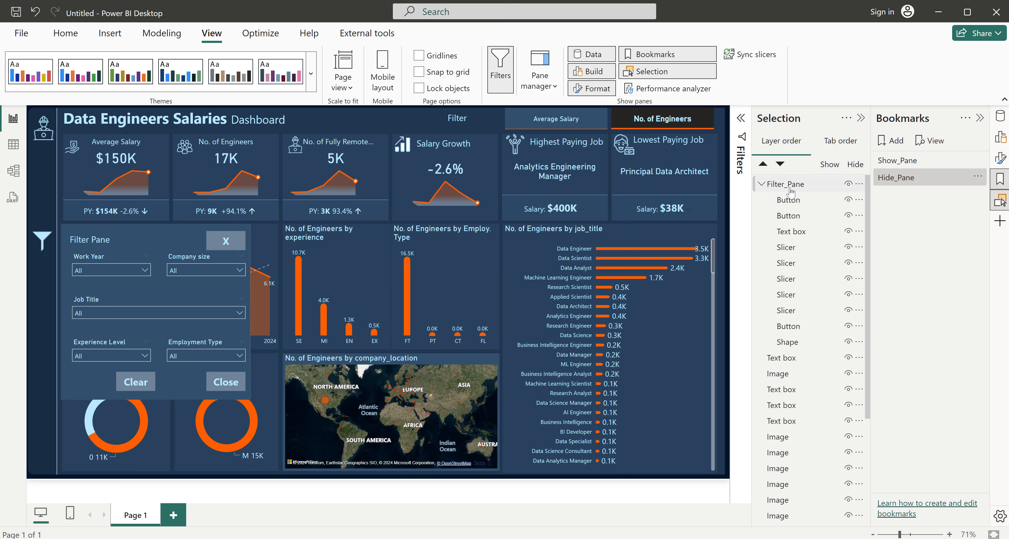
pyautogui.click(848, 185)
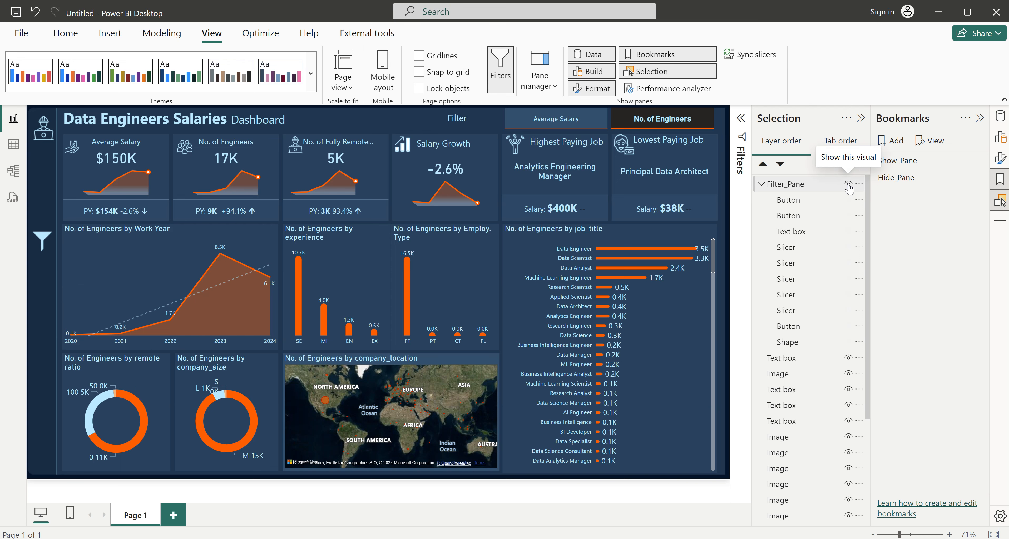
pyautogui.click(847, 185)
pyautogui.click(848, 185)
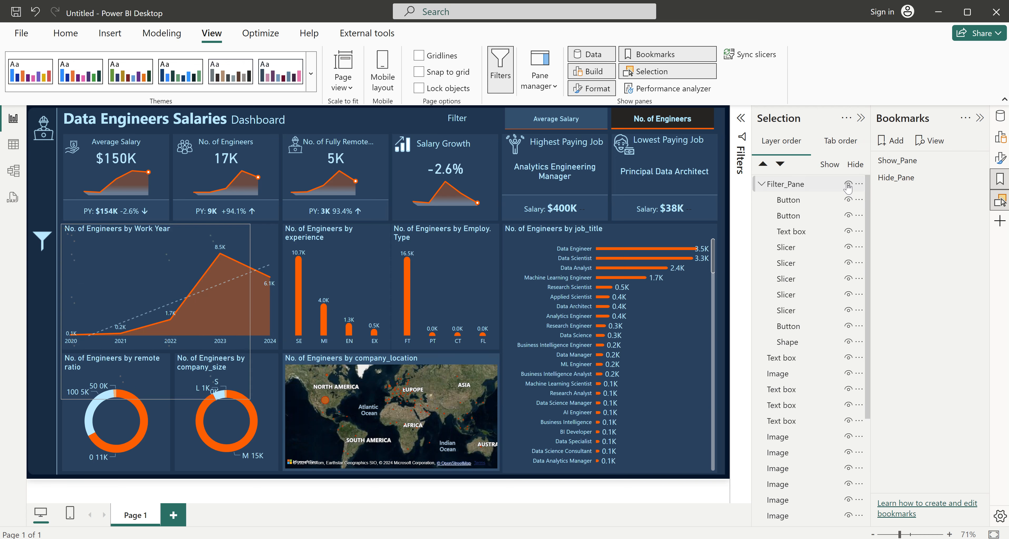
# - Exclude data from the Hide_Pane bookmark and limit it to selected visuals
pyautogui.rightClick(898, 181)
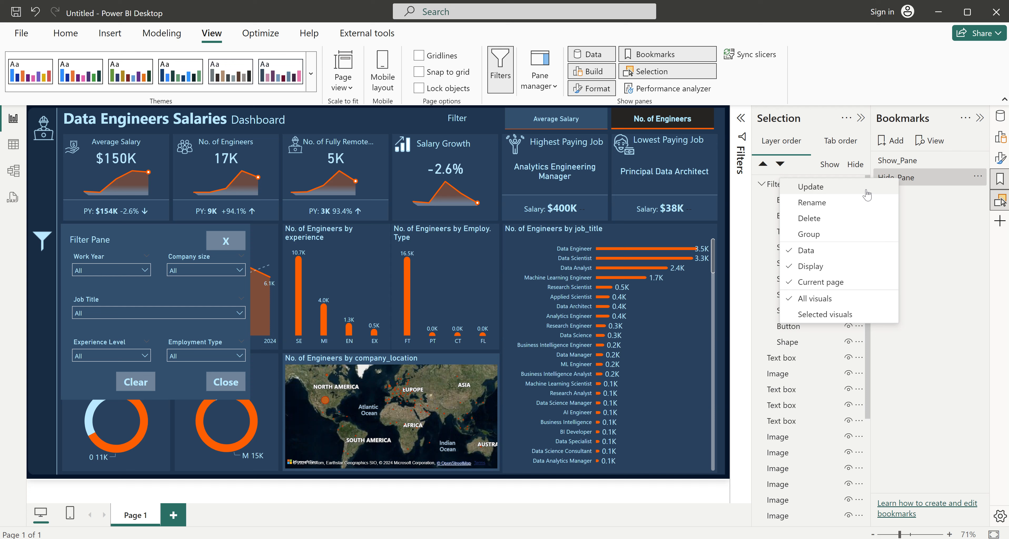
pyautogui.click(823, 252)
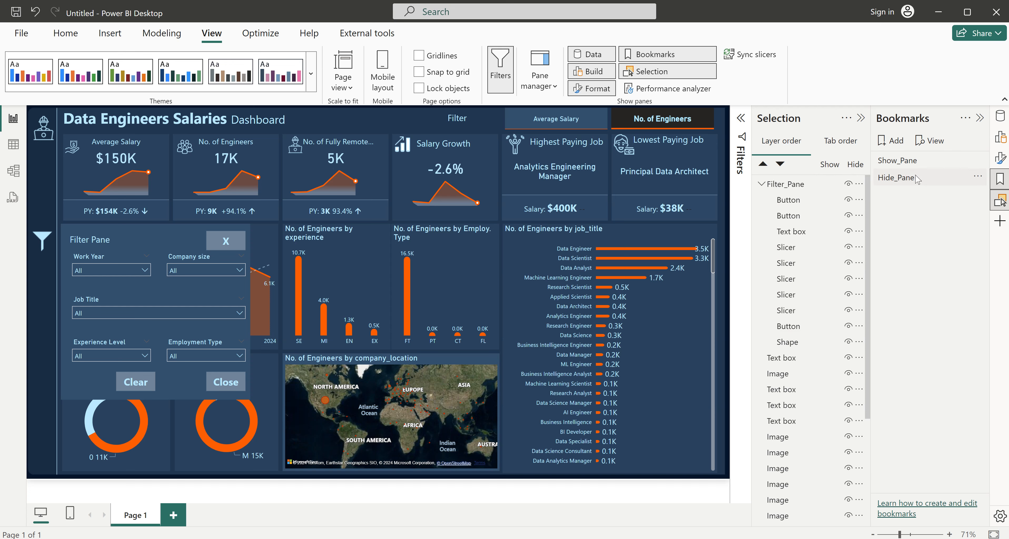
pyautogui.rightClick(913, 179)
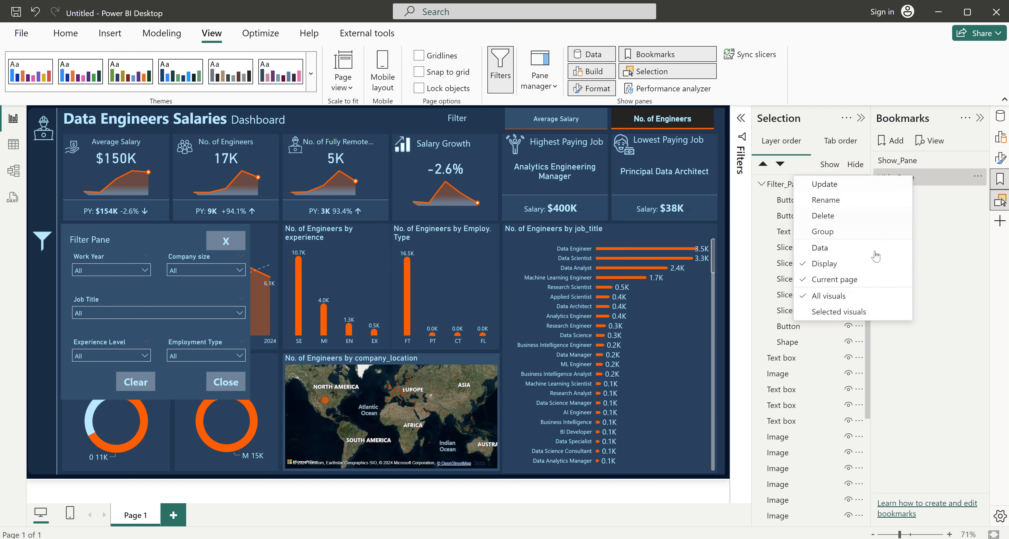
pyautogui.click(861, 313)
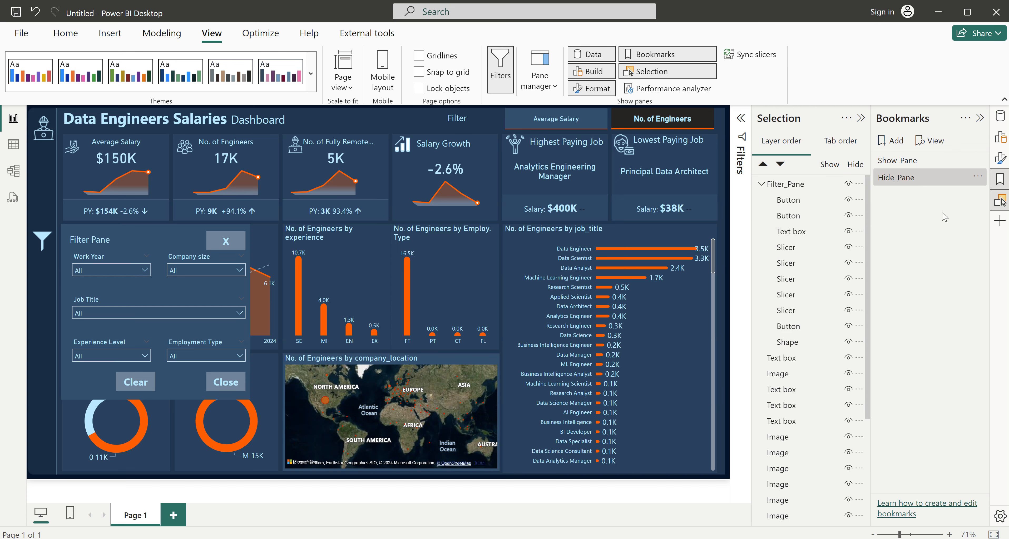
# - Hide the Filter_Pane group and, with that group selected, update the Hide_Pane bookmark
pyautogui.click(849, 185)
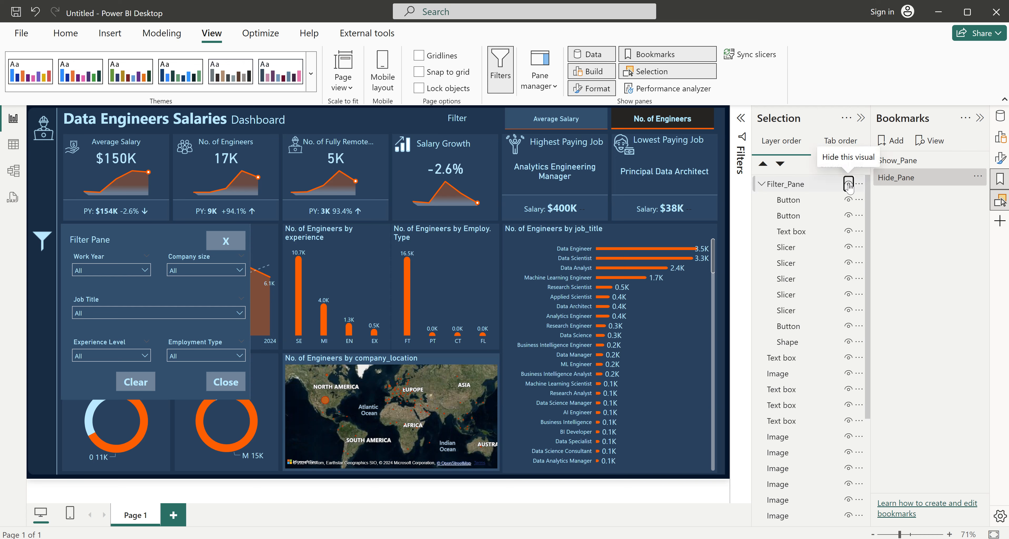
pyautogui.rightClick(912, 180)
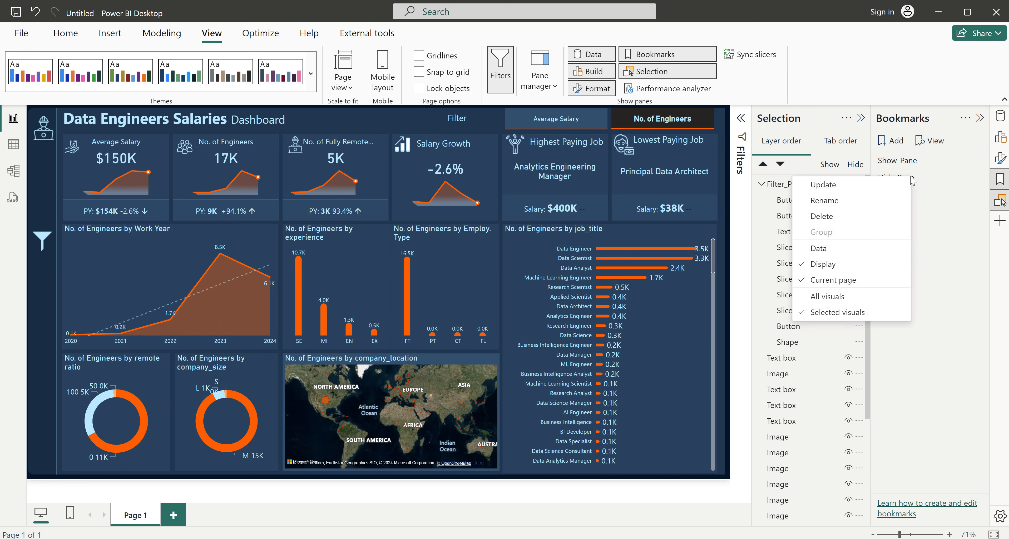
pyautogui.click(783, 186)
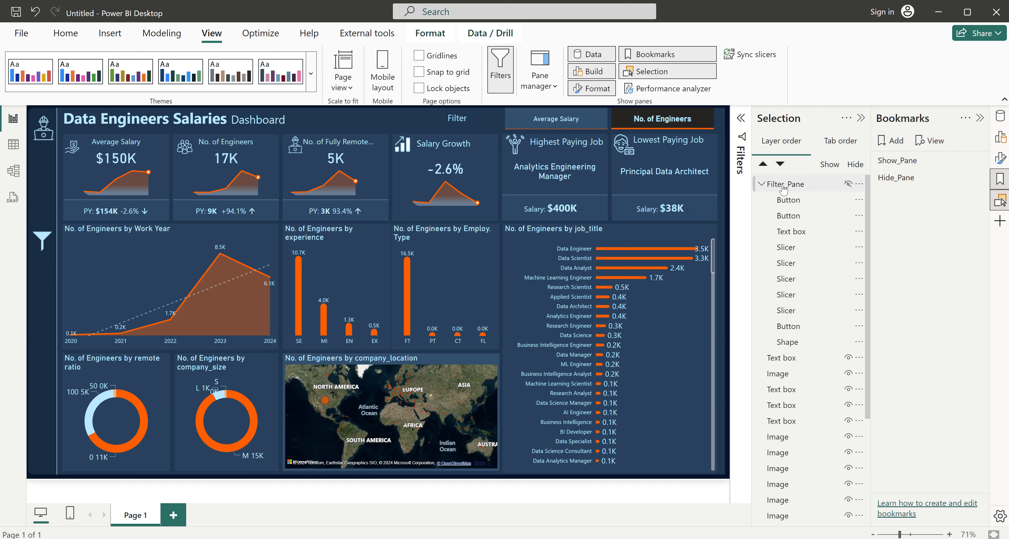
pyautogui.click(801, 191)
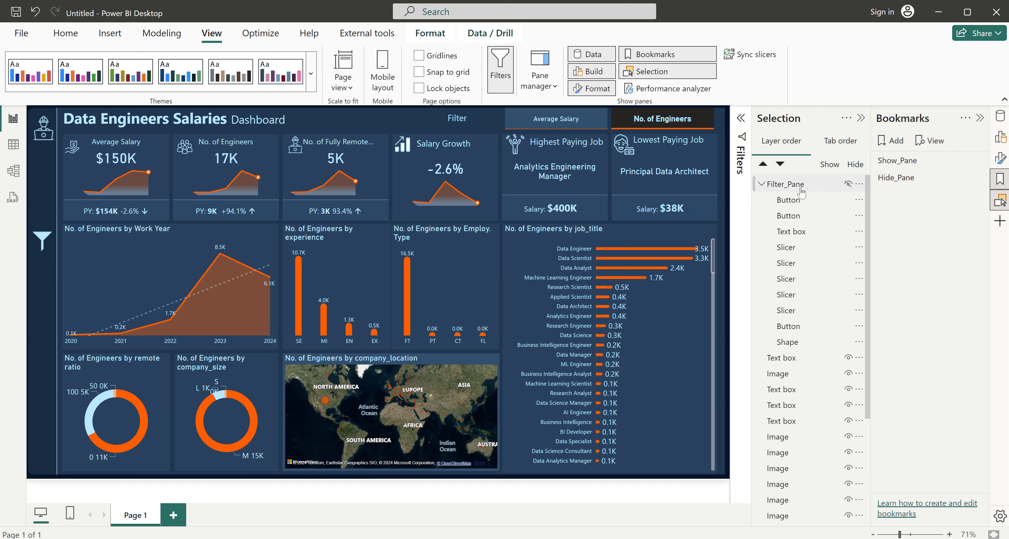
pyautogui.rightClick(907, 181)
pyautogui.click(866, 187)
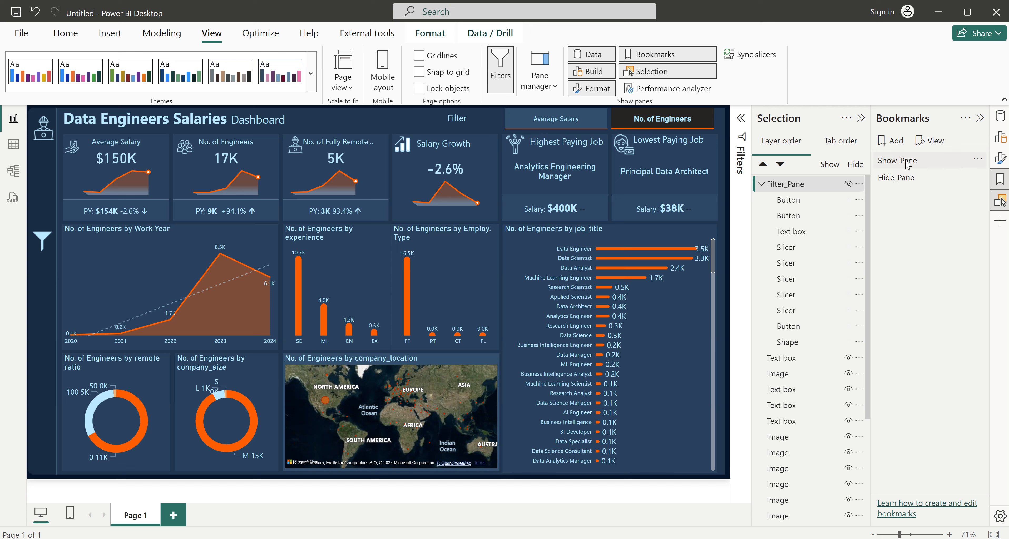
# - Exclude data from the Show_Pane bookmark and limit it to selected visuals
pyautogui.click(901, 170)
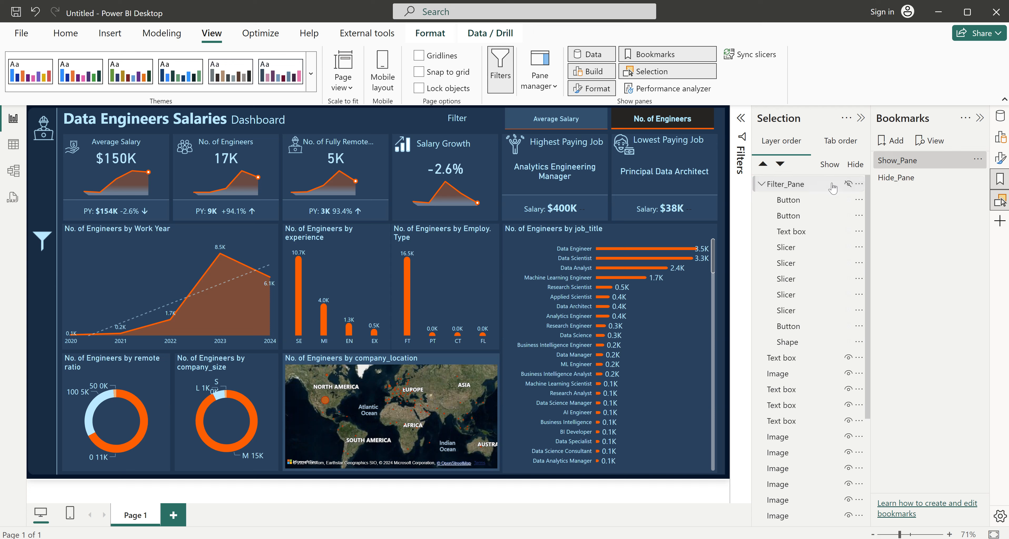
pyautogui.click(850, 185)
pyautogui.rightClick(902, 161)
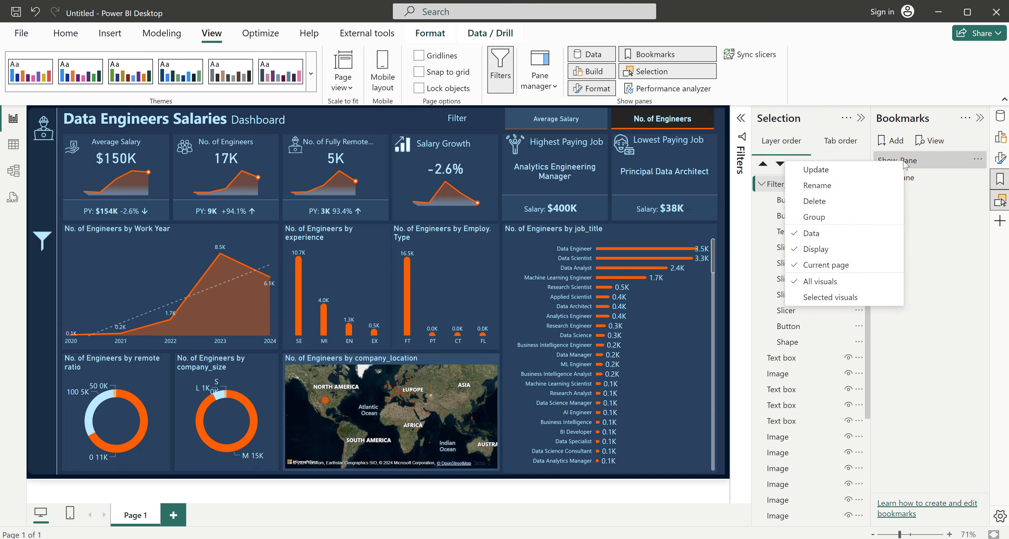
pyautogui.click(858, 237)
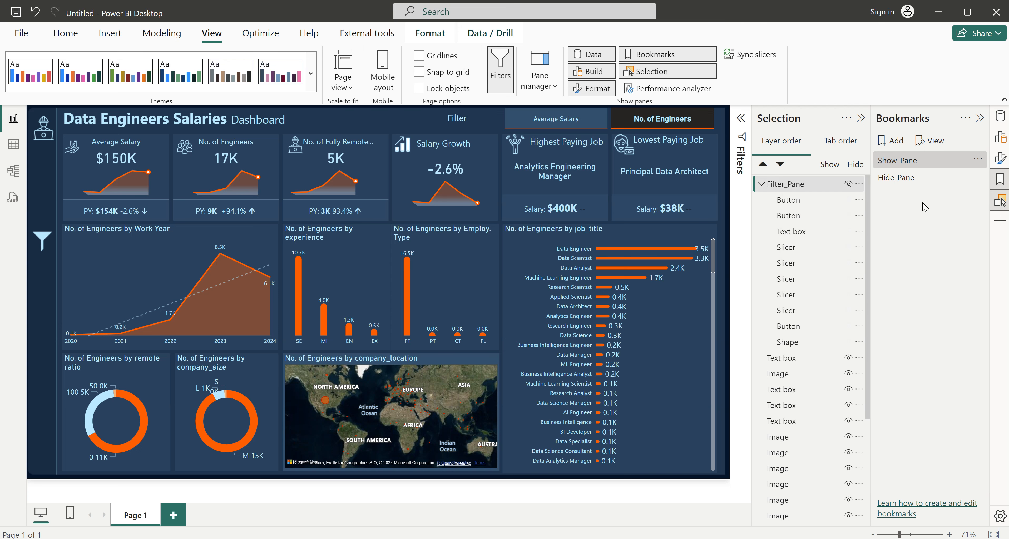
pyautogui.rightClick(915, 163)
pyautogui.click(882, 300)
pyautogui.click(899, 163)
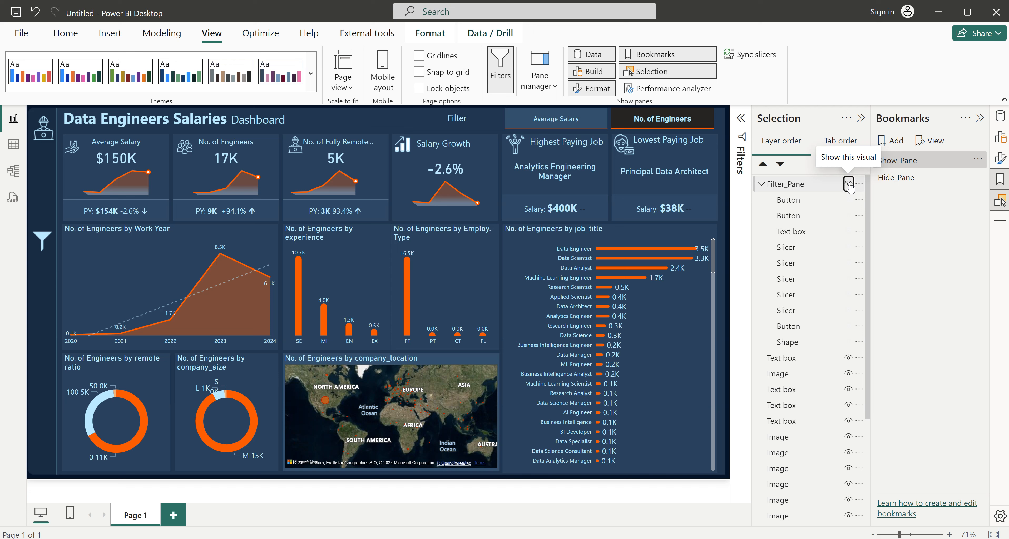
# - Unhide the Filter_Pane group and, with that group selected, update the Show_Pane bookmark
pyautogui.click(848, 184)
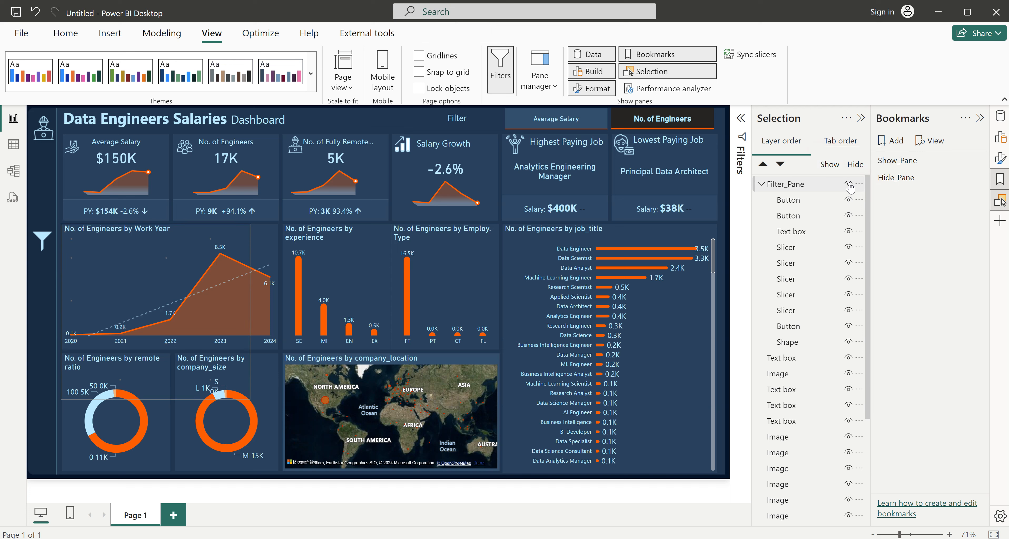
pyautogui.click(802, 185)
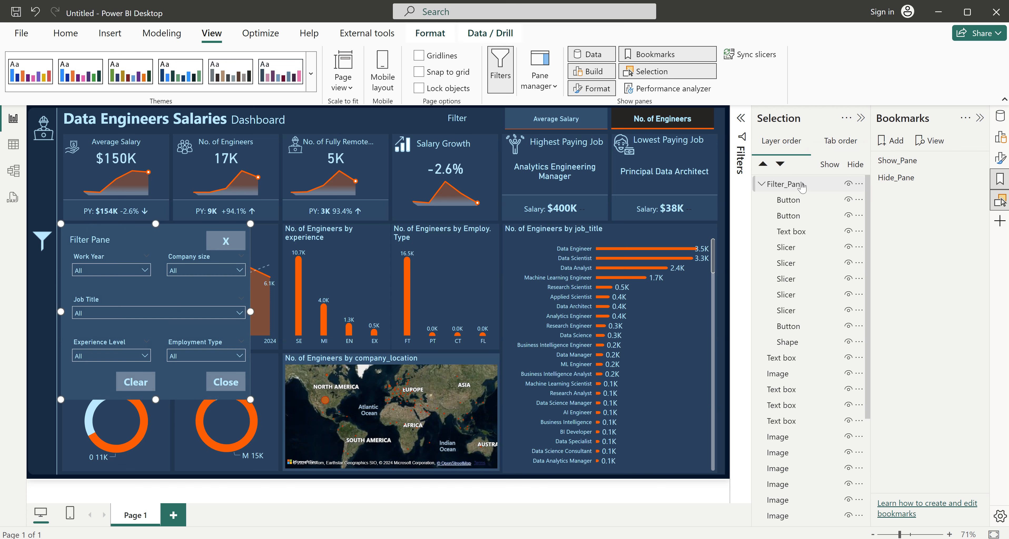
pyautogui.rightClick(898, 164)
pyautogui.click(869, 171)
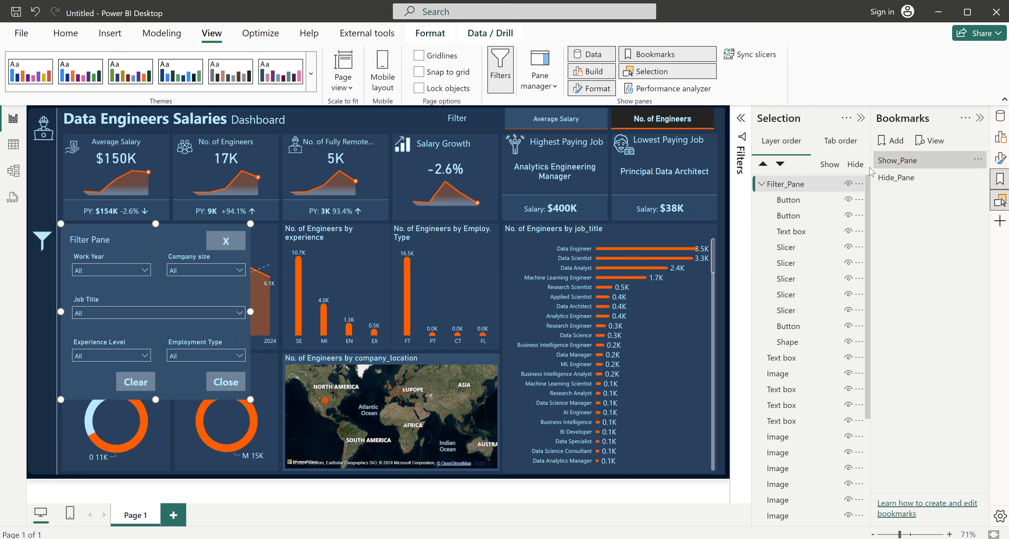
# - Test the Hide_Pane and Show_Pane bookmarks by switching between them, ending with the filter pane shown
pyautogui.click(901, 181)
pyautogui.click(899, 164)
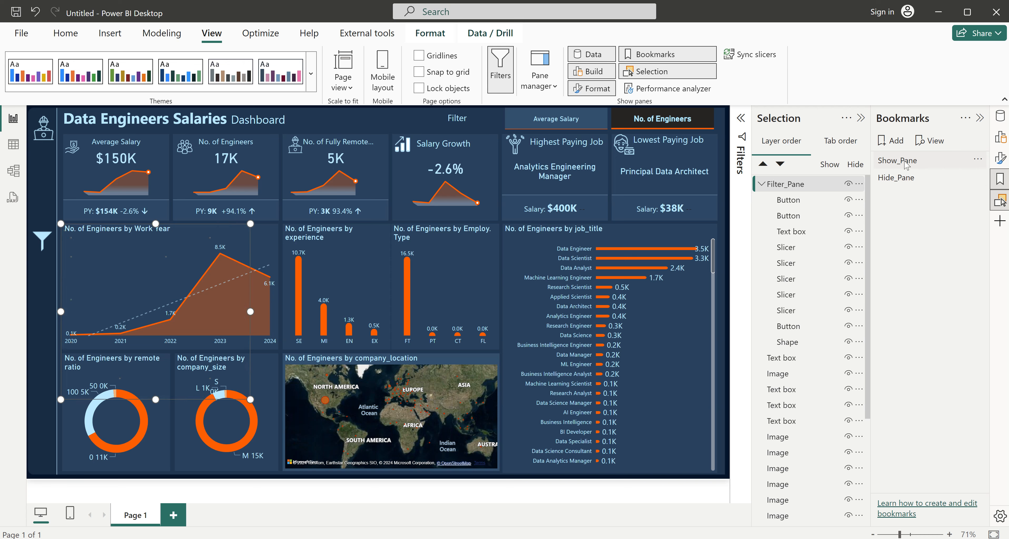
pyautogui.click(898, 180)
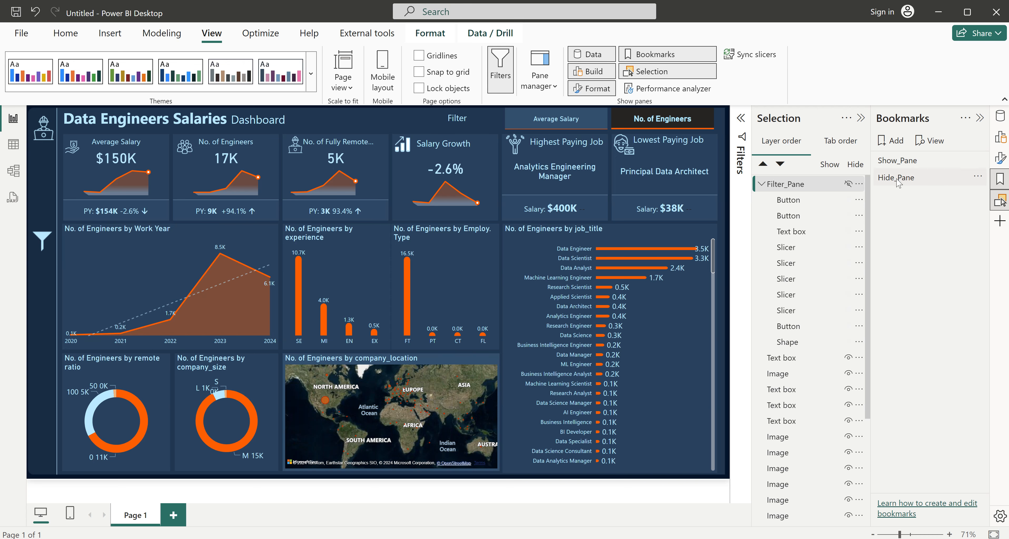
pyautogui.click(902, 164)
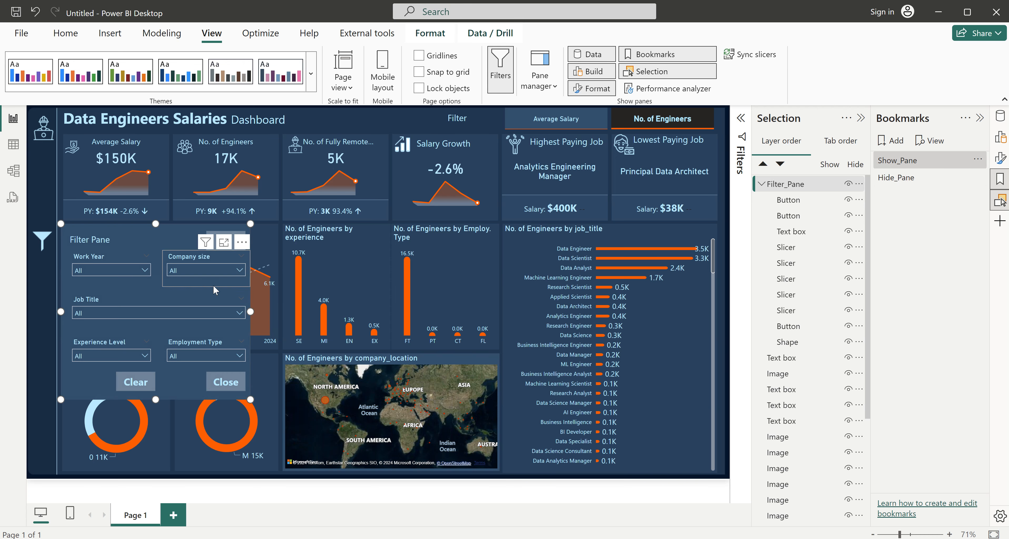
pyautogui.click(44, 245)
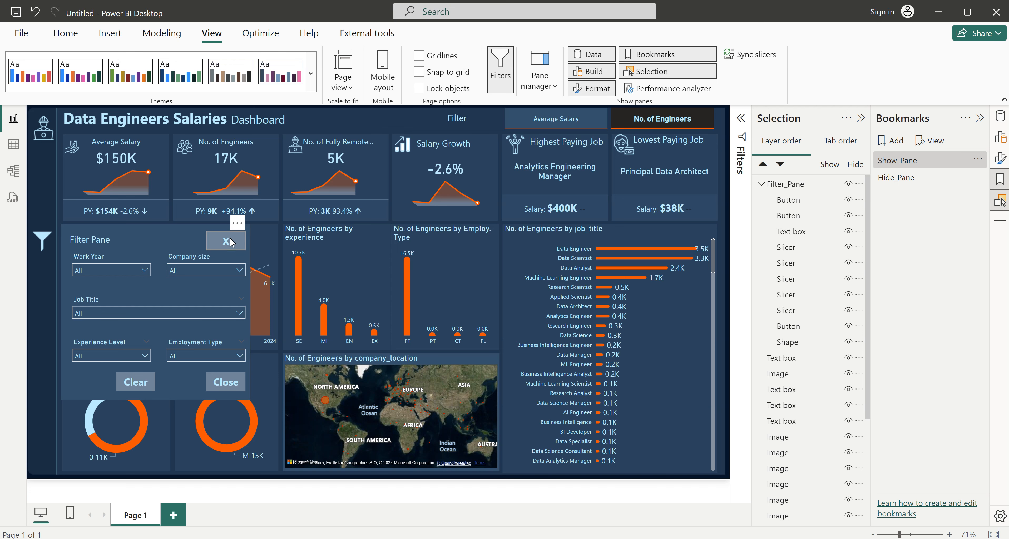
# - Insert a button and place it over the funnel icon in the dashboard's side strip
pyautogui.click(112, 35)
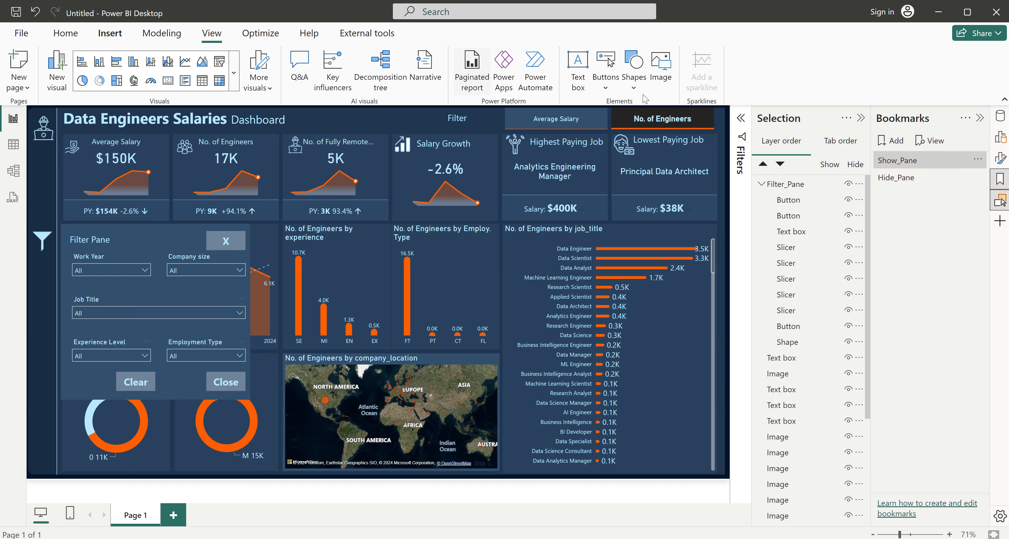
pyautogui.click(612, 87)
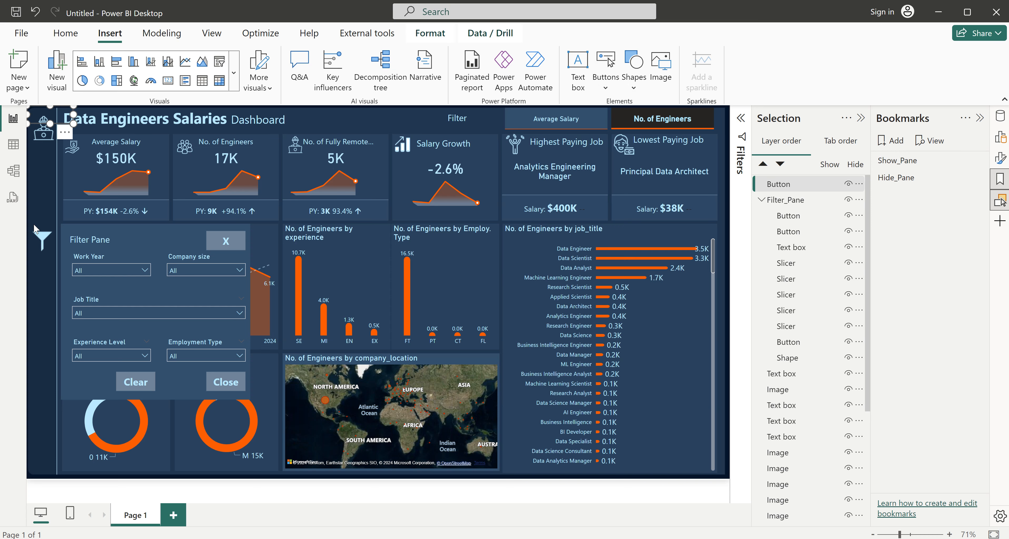
pyautogui.moveTo(51, 117); pyautogui.dragTo(55, 240)
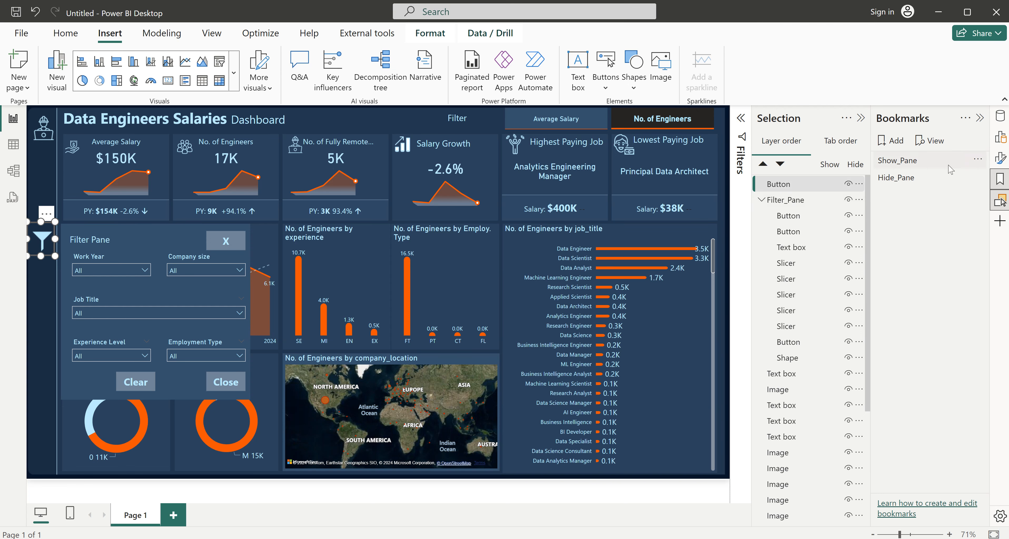
# - Turn off the border of the new button covering the funnel icon
pyautogui.click(860, 119)
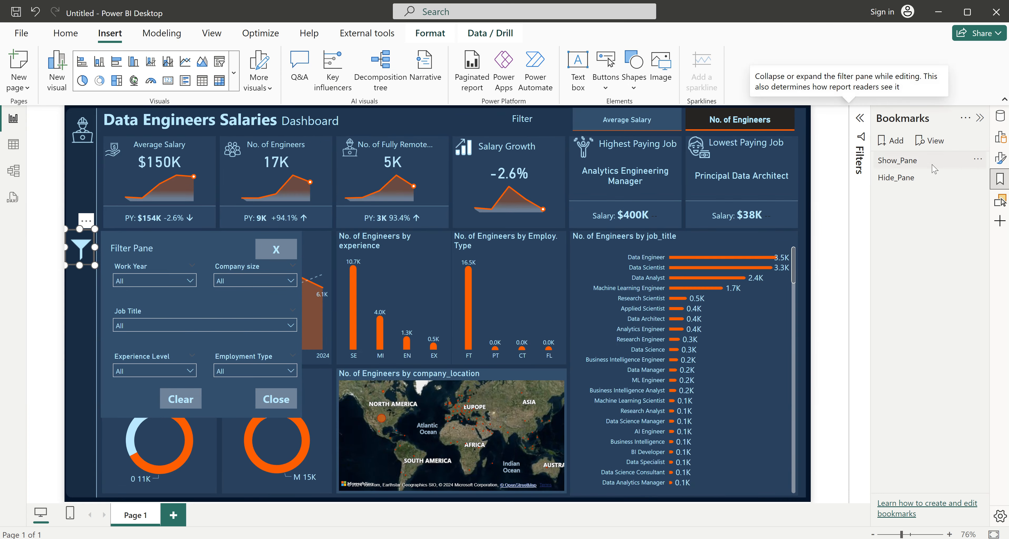
pyautogui.click(999, 160)
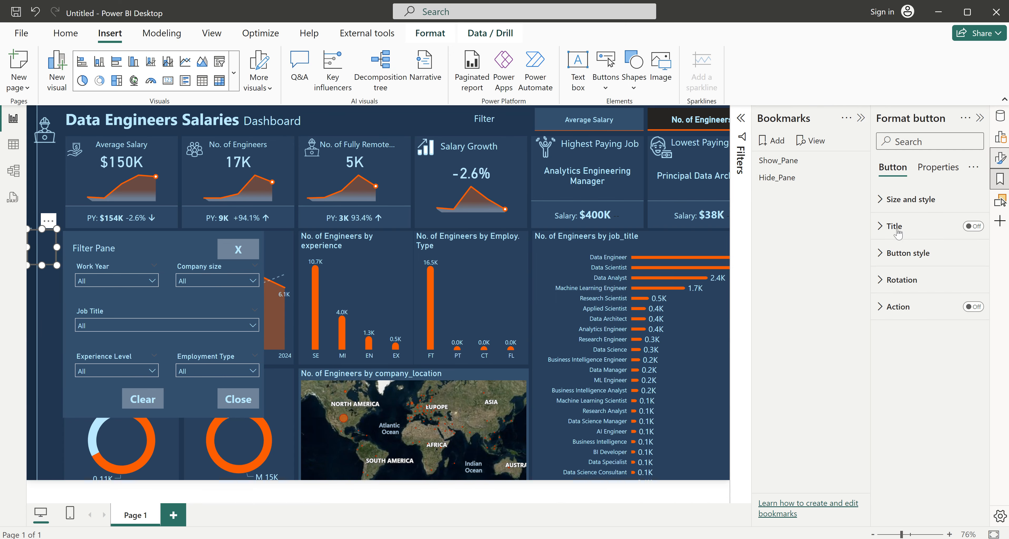
pyautogui.click(860, 119)
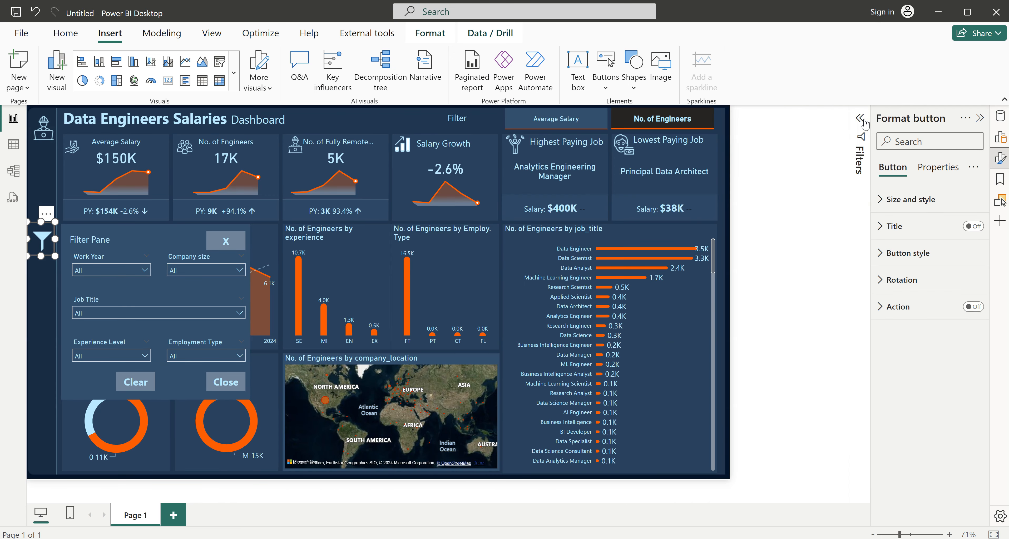
pyautogui.click(901, 253)
pyautogui.scroll(-4, 897, 350)
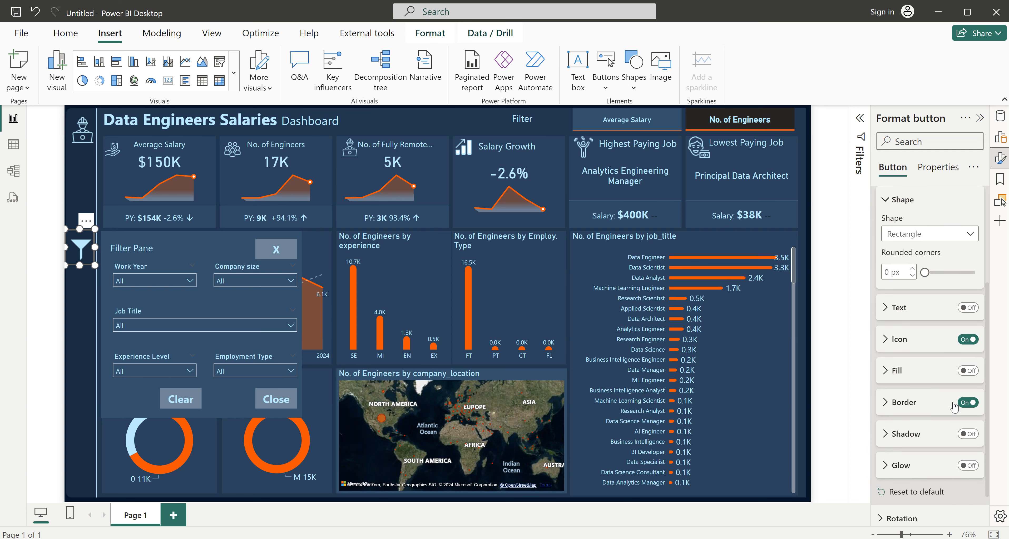
pyautogui.click(966, 404)
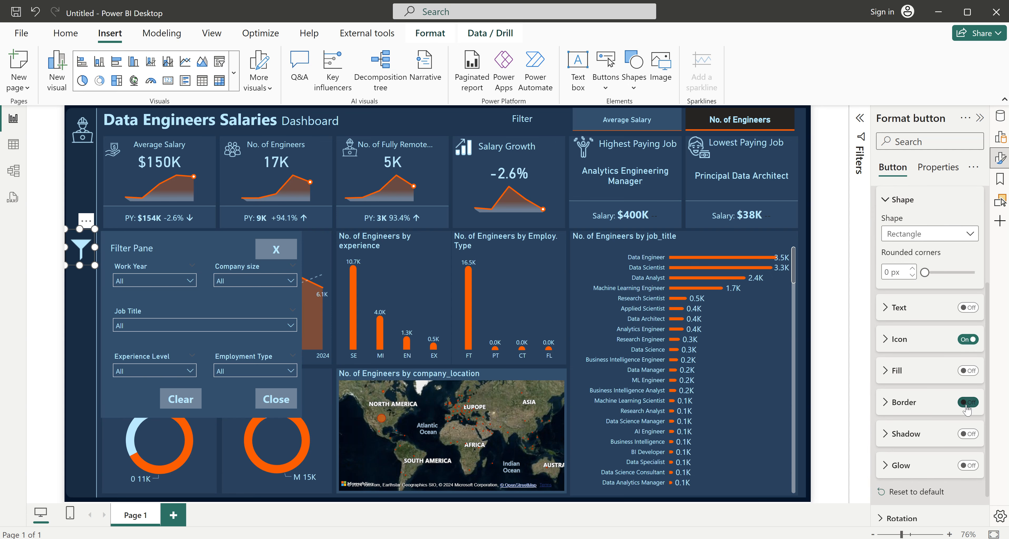
pyautogui.click(82, 193)
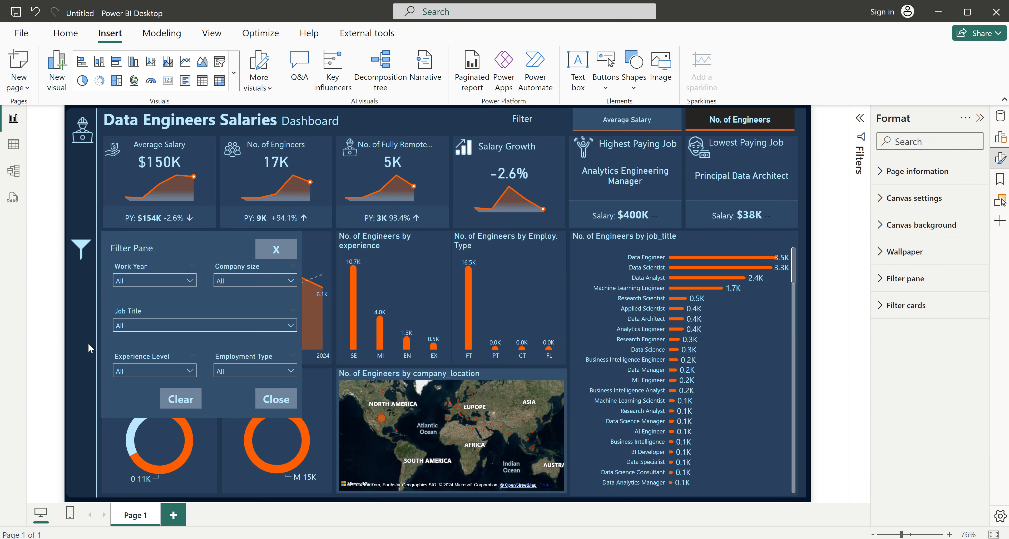
# - Enable the funnel button's action with type Bookmark and link it to the Show_Pane bookmark
pyautogui.click(79, 250)
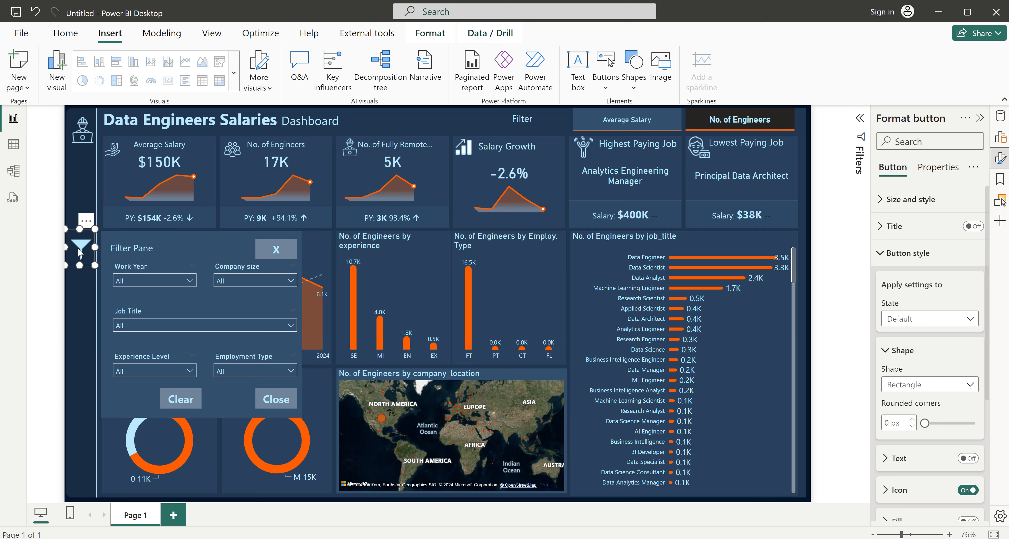
pyautogui.scroll(-5, 921, 500)
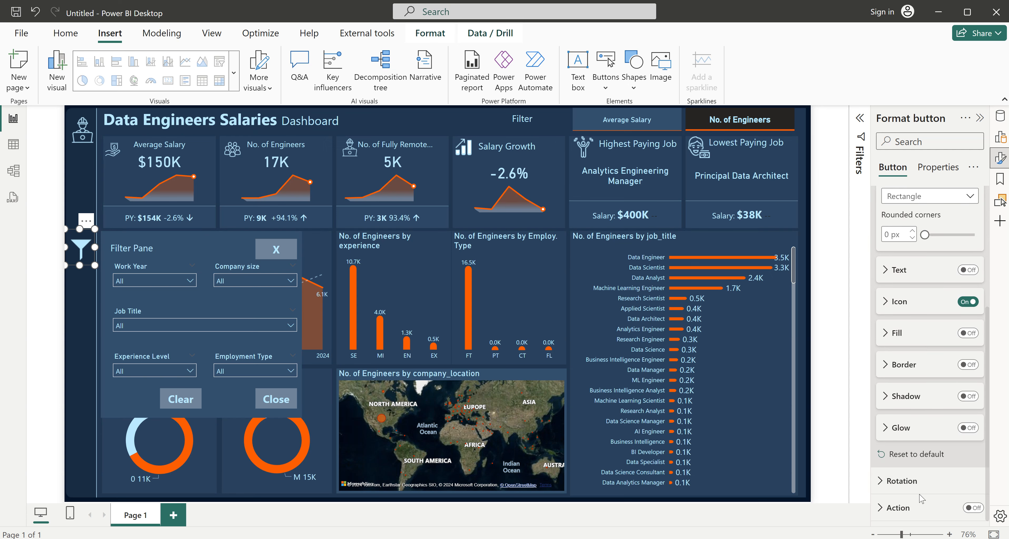
pyautogui.click(973, 508)
pyautogui.click(897, 508)
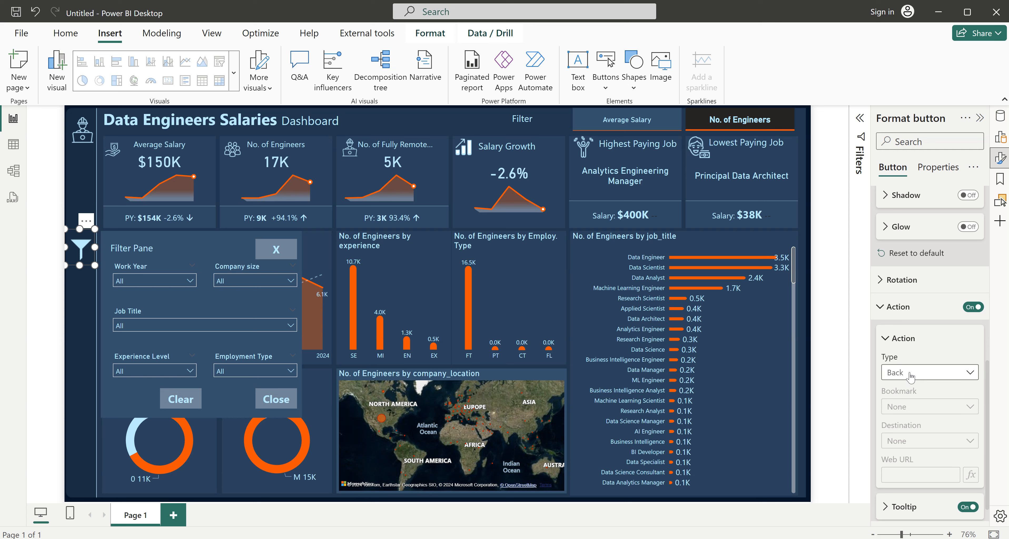
pyautogui.click(910, 376)
pyautogui.click(905, 404)
pyautogui.click(916, 409)
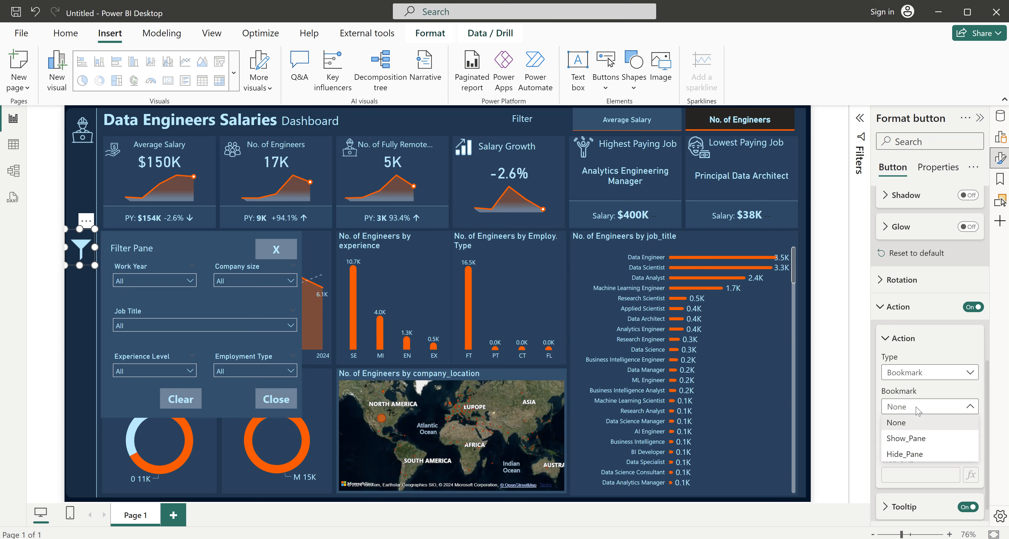
pyautogui.click(914, 440)
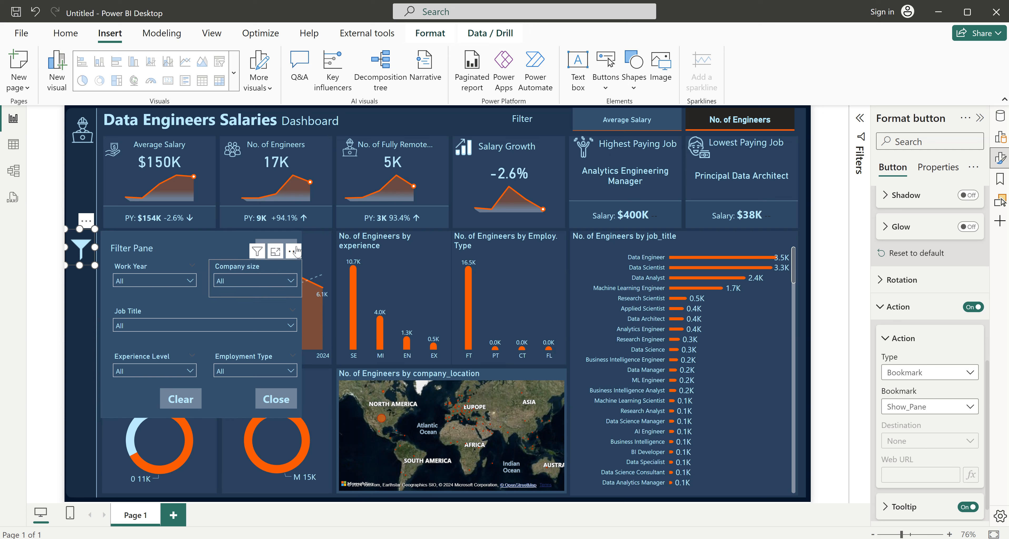
pyautogui.click(276, 249)
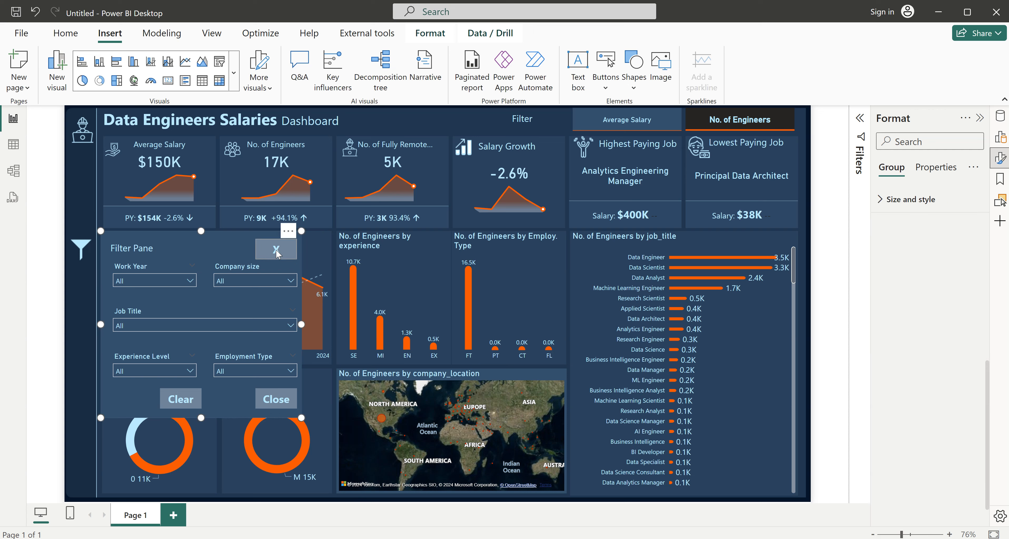
pyautogui.click(273, 253)
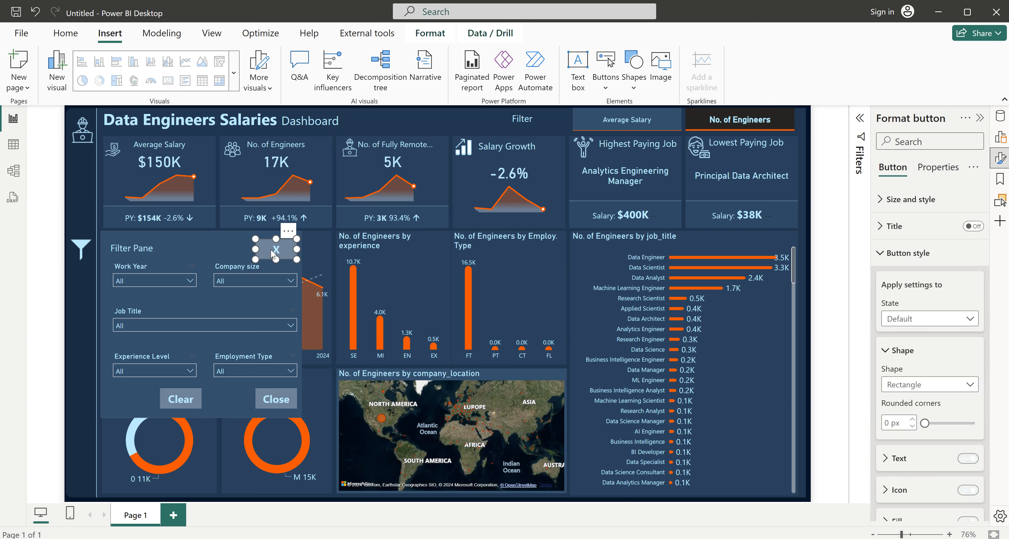
pyautogui.click(83, 193)
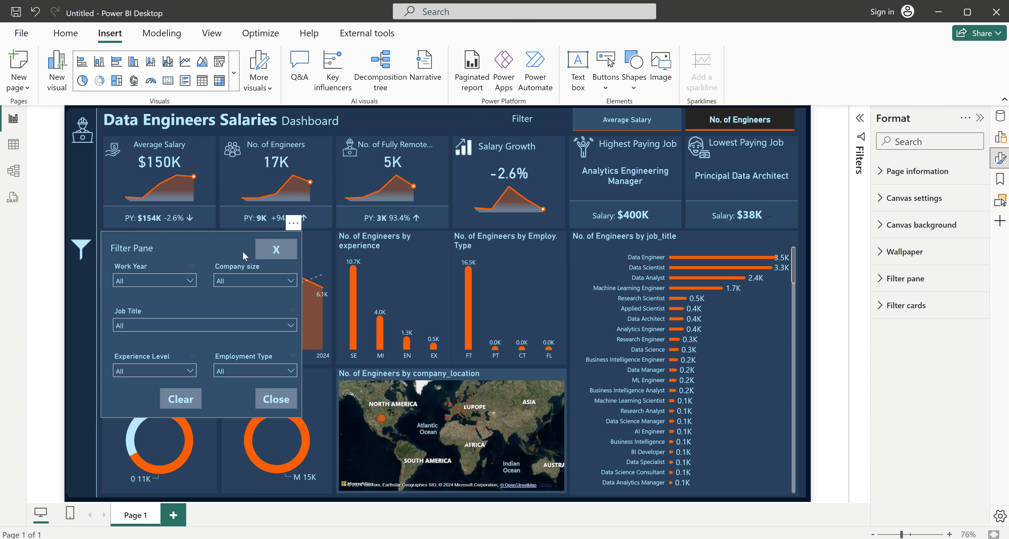
# - Enable the action of the filter pane's X button with type Bookmark and link it to the Hide_Pane bookmark
pyautogui.click(276, 250)
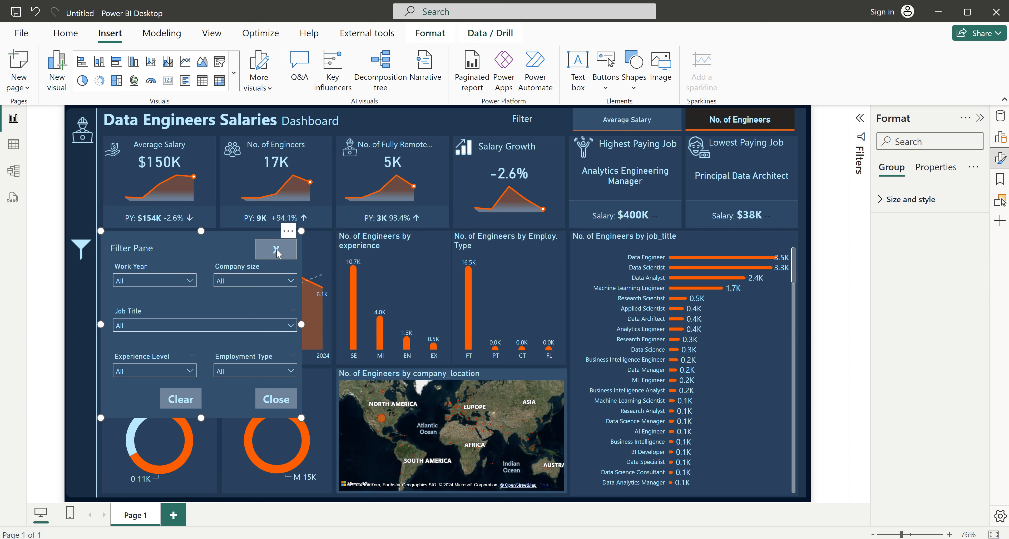
pyautogui.click(275, 249)
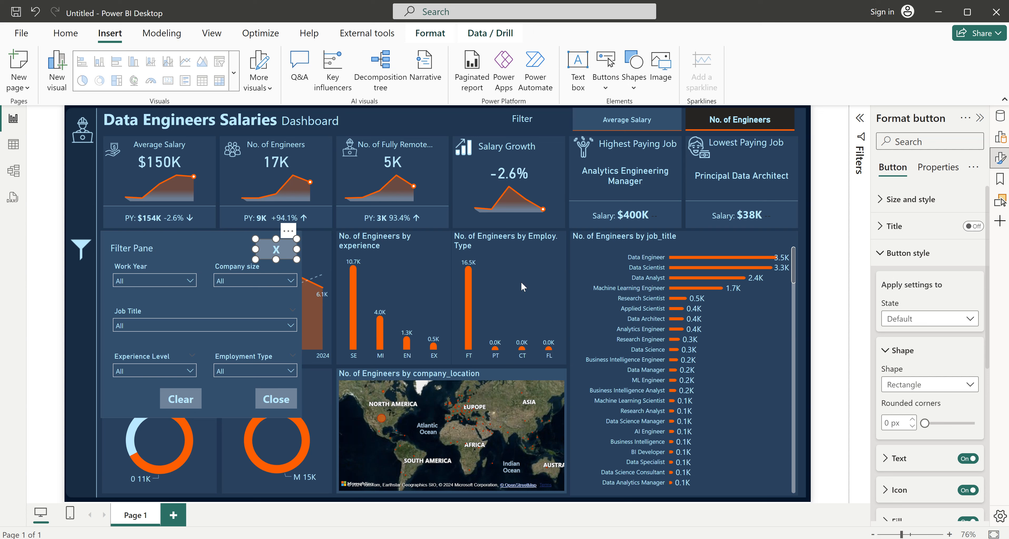
pyautogui.scroll(-5, 927, 480)
pyautogui.scroll(-1, 928, 480)
pyautogui.click(972, 418)
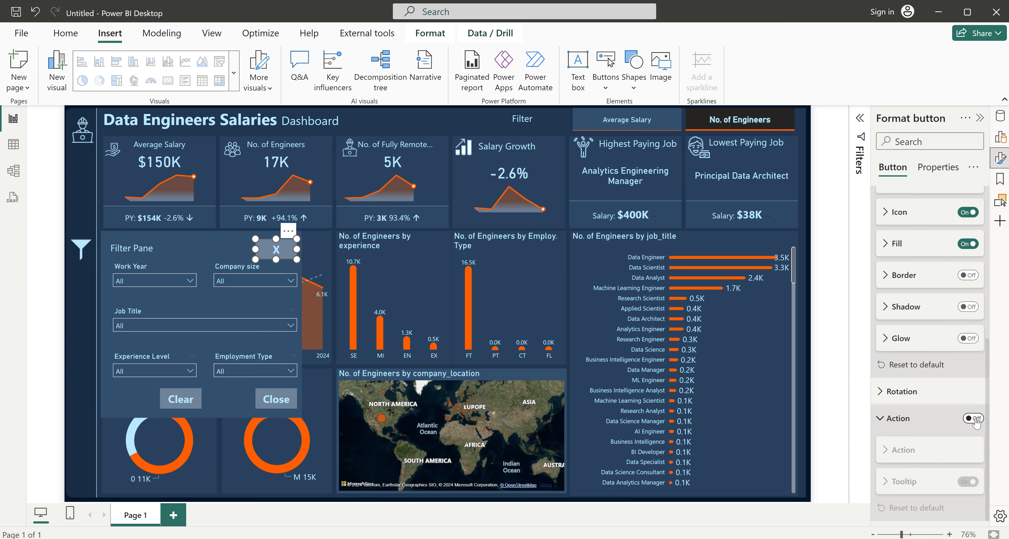
pyautogui.click(912, 451)
pyautogui.click(912, 452)
pyautogui.click(911, 452)
pyautogui.scroll(-4, 913, 454)
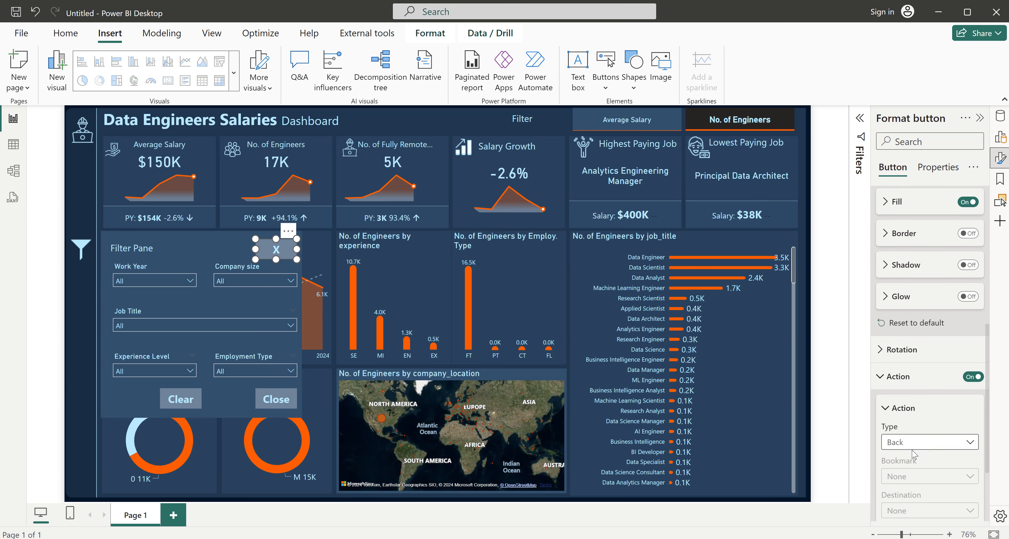
pyautogui.click(900, 352)
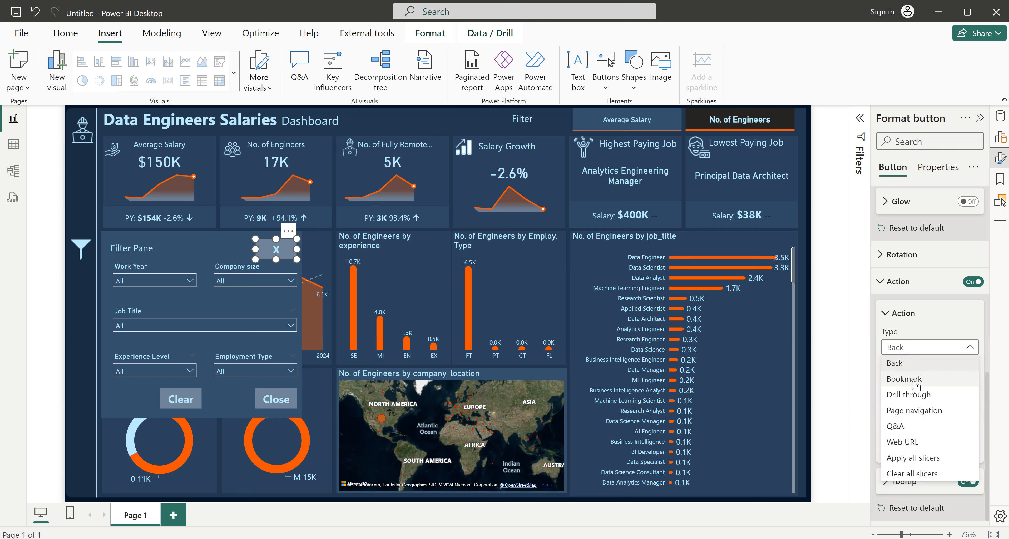
pyautogui.click(915, 381)
pyautogui.click(919, 387)
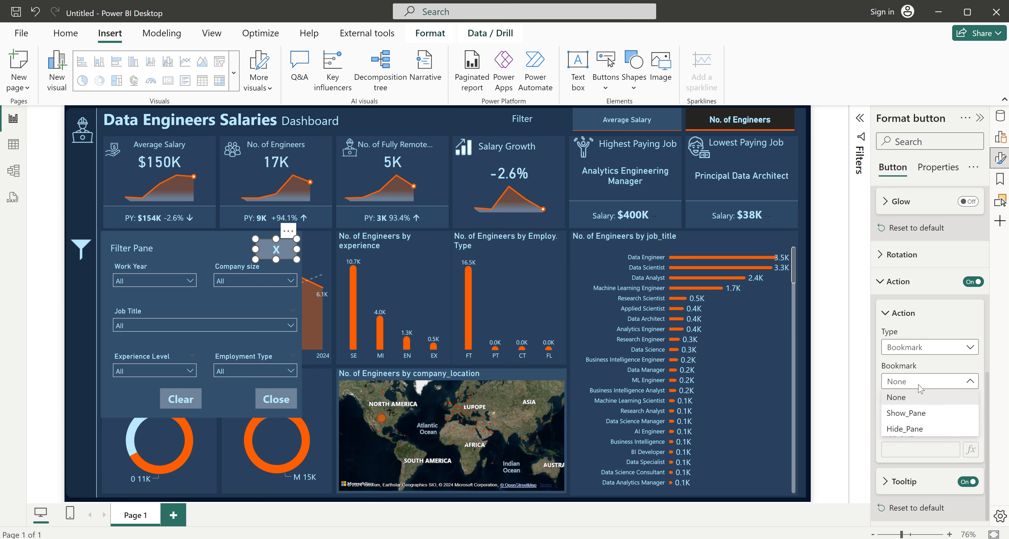
pyautogui.click(918, 431)
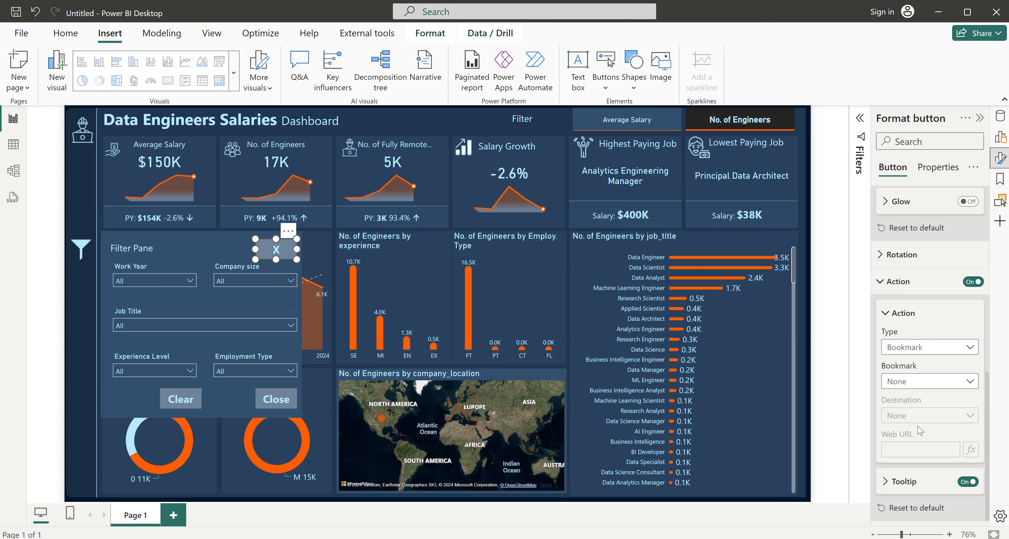
# - Enable the action of the filter pane's Close button with type Bookmark and link it to the Hide_Pane bookmark
pyautogui.click(271, 400)
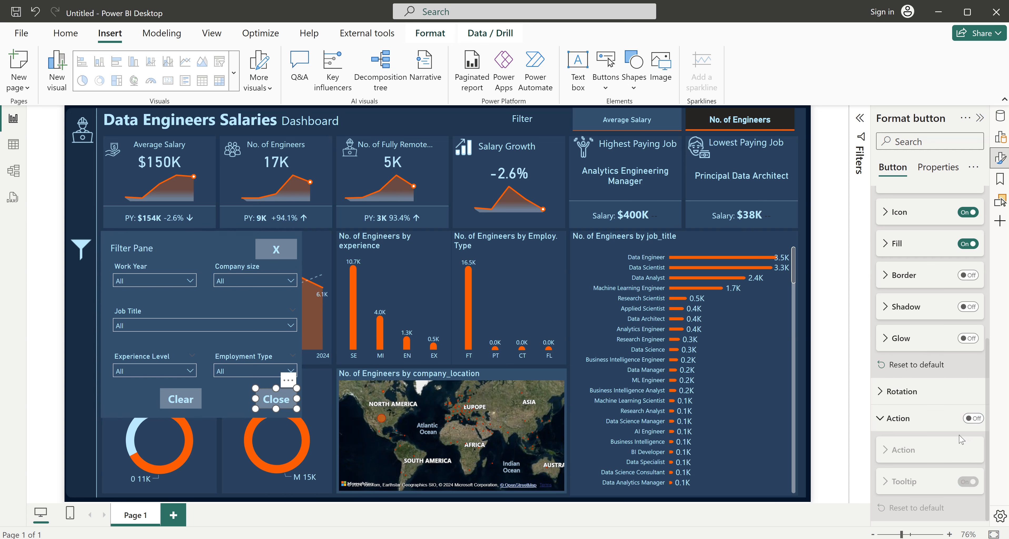
pyautogui.click(973, 418)
pyautogui.click(935, 455)
pyautogui.click(931, 450)
pyautogui.click(932, 451)
pyautogui.click(912, 485)
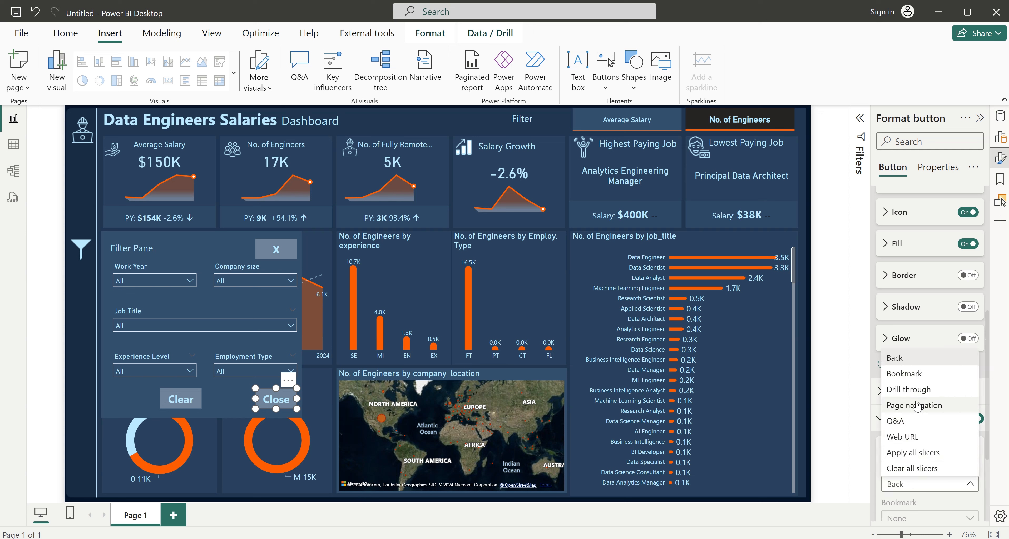
pyautogui.click(910, 374)
pyautogui.click(926, 518)
pyautogui.click(918, 503)
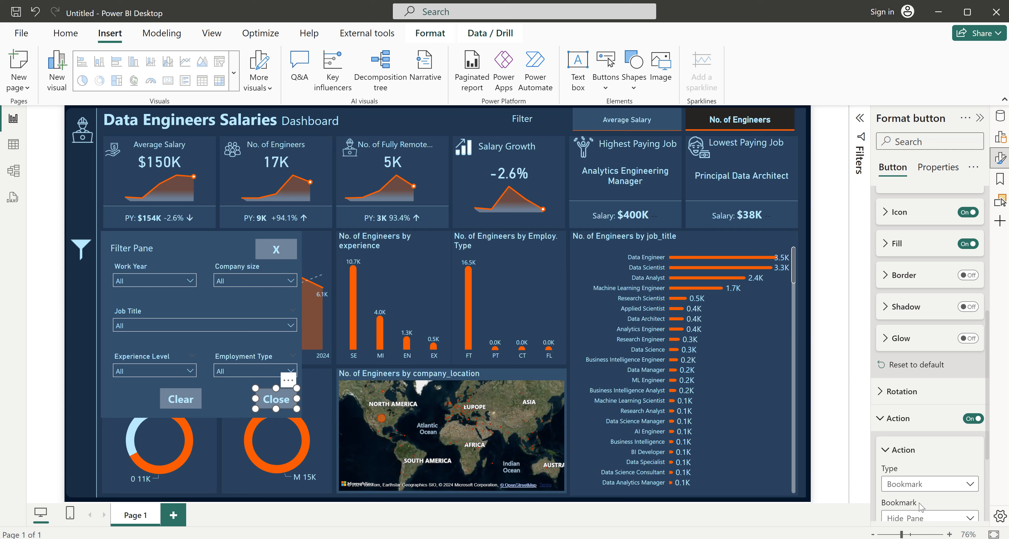
# - Enable the action of the filter pane's Clear button and set its type to Clear all slicers
pyautogui.click(177, 401)
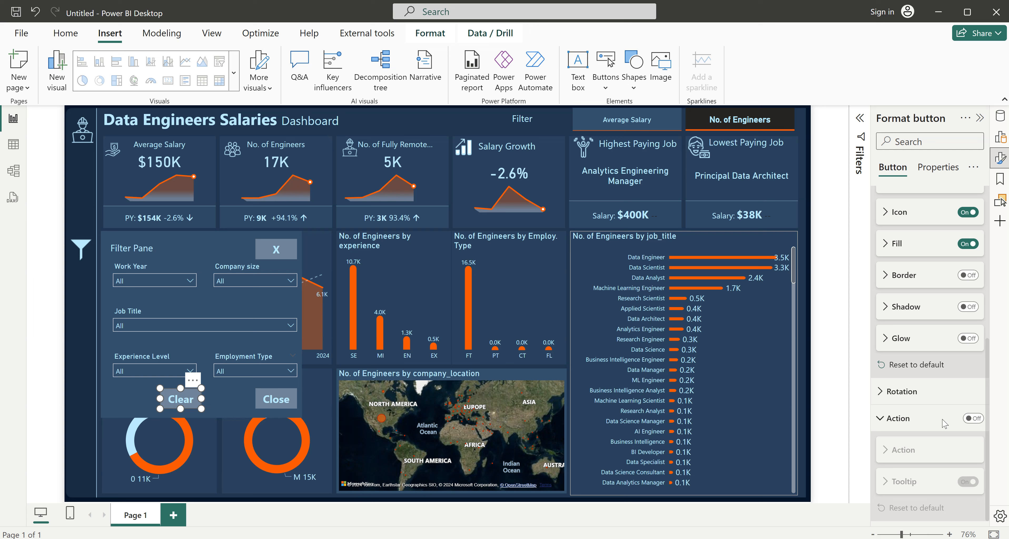
pyautogui.click(973, 419)
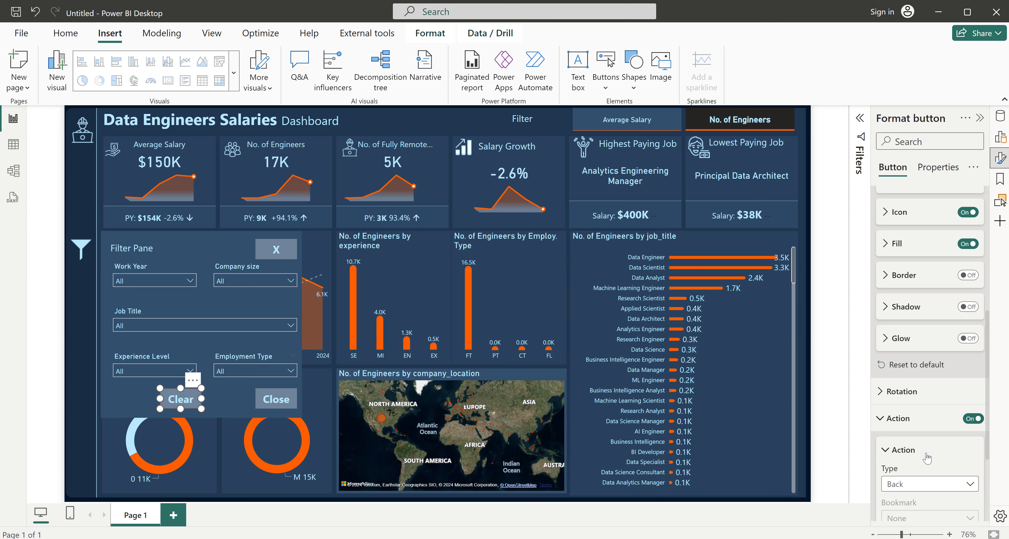
pyautogui.click(918, 486)
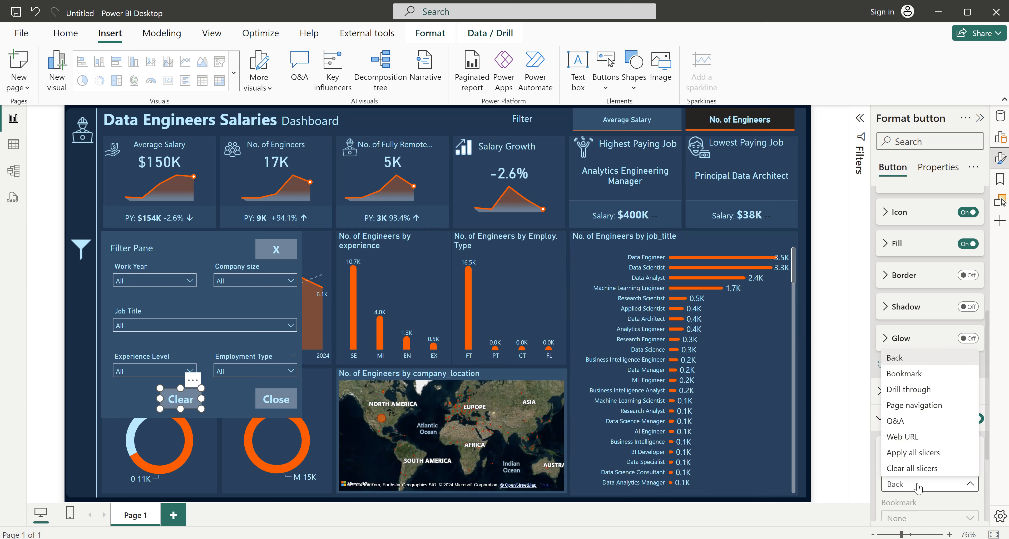
pyautogui.click(914, 469)
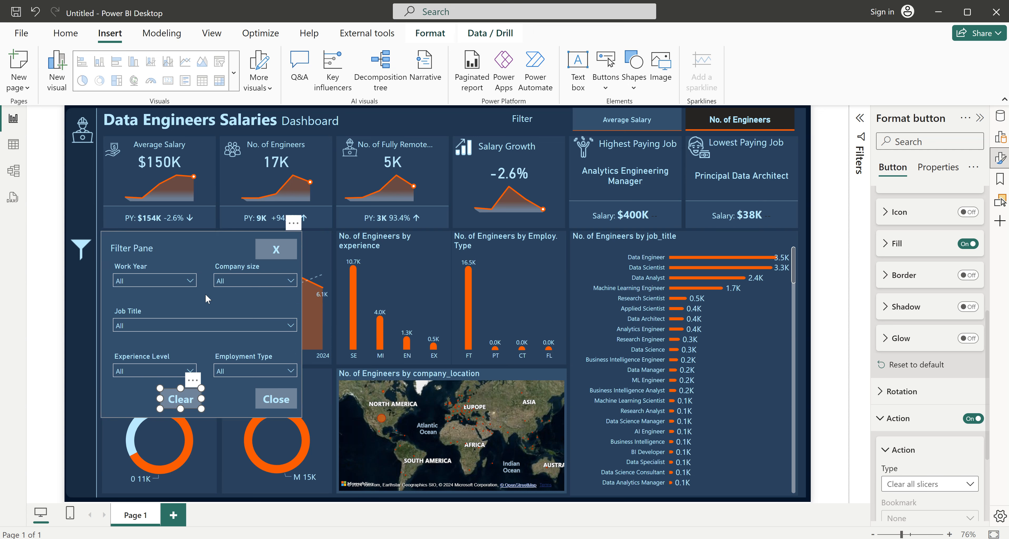
pyautogui.click(460, 119)
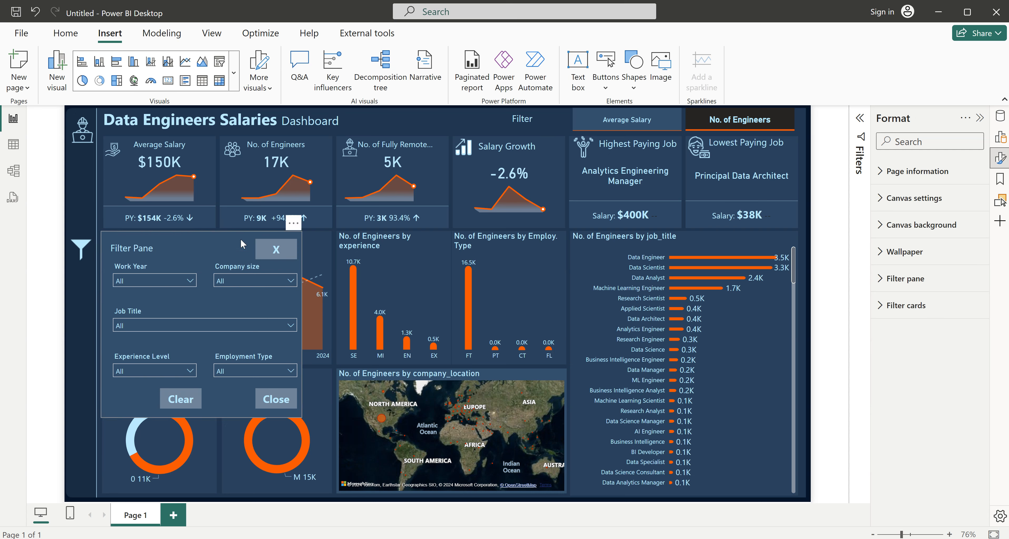
# - Test the pane's buttons by hiding it with X, reopening it with the funnel and hiding it with Close
pyautogui.click(276, 251)
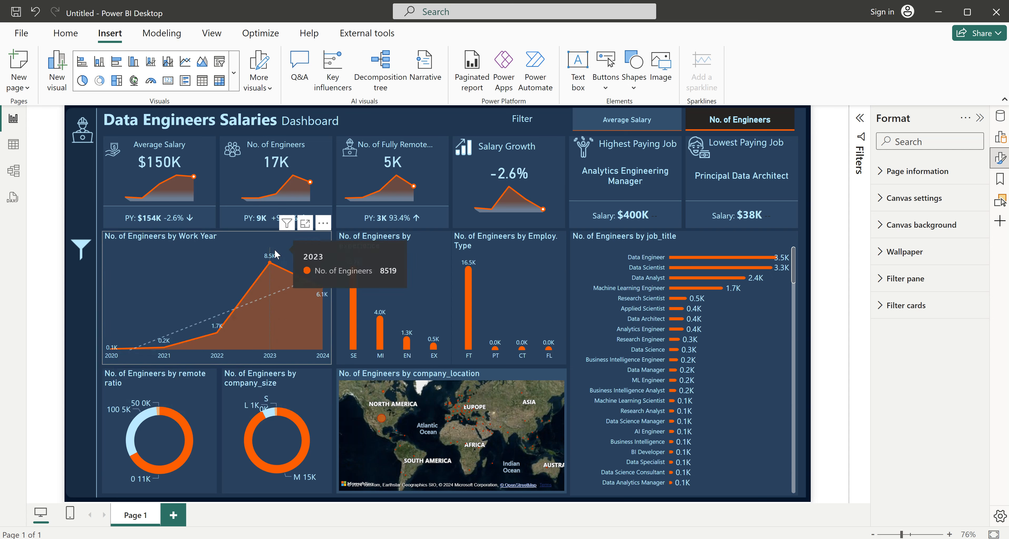
pyautogui.click(84, 255)
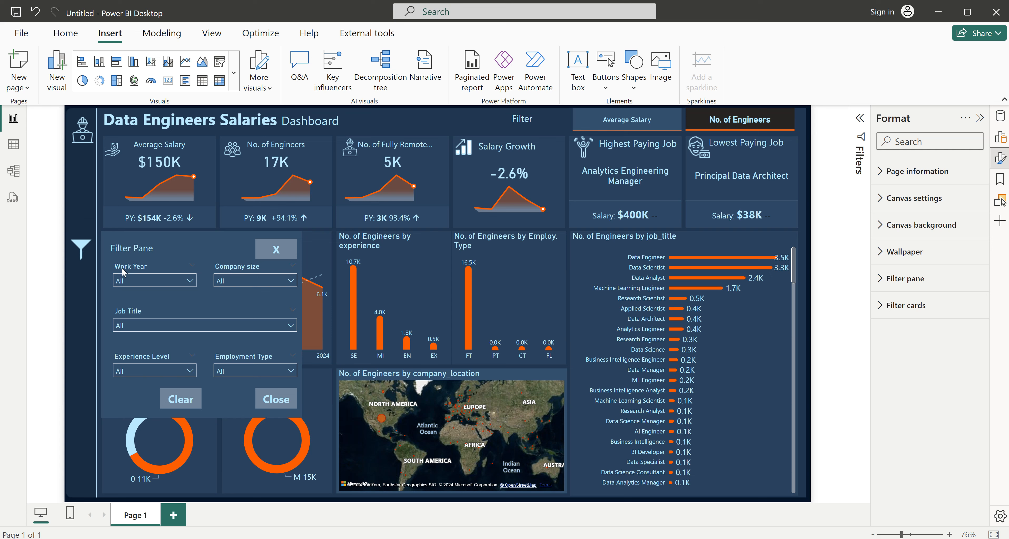
pyautogui.click(276, 399)
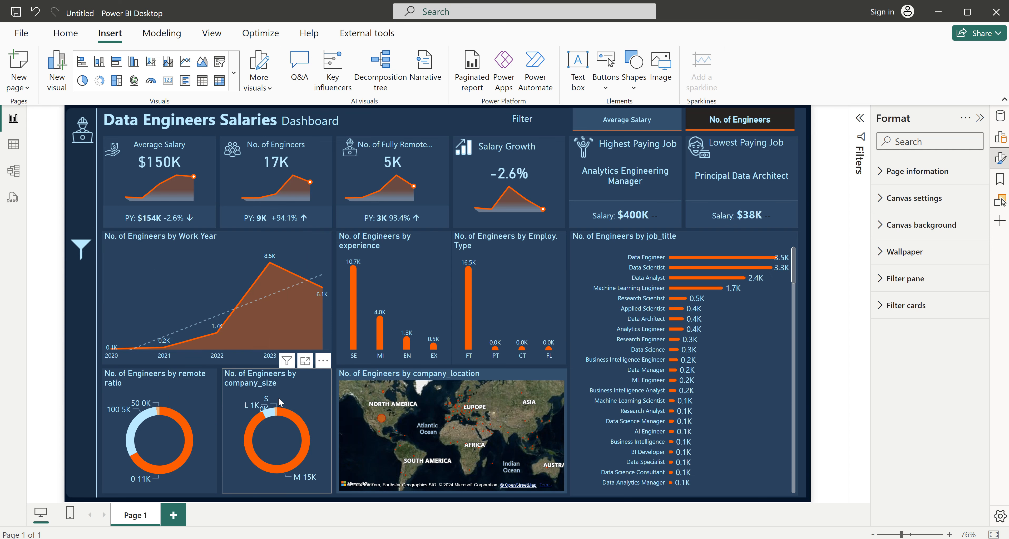
# - Open the filter pane and filter the dashboard to job title Admin & Data Analyst and experience level EN
pyautogui.click(83, 255)
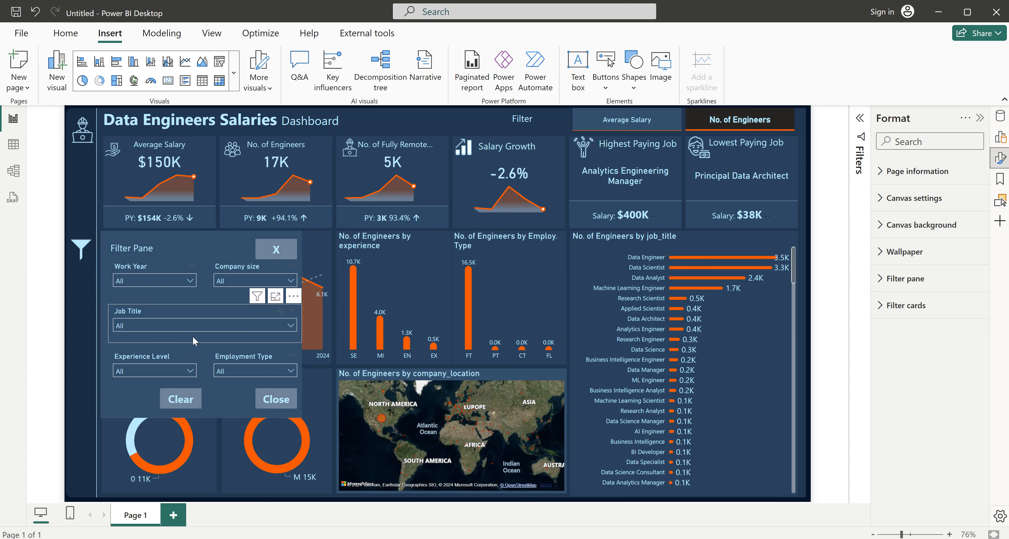
pyautogui.click(204, 328)
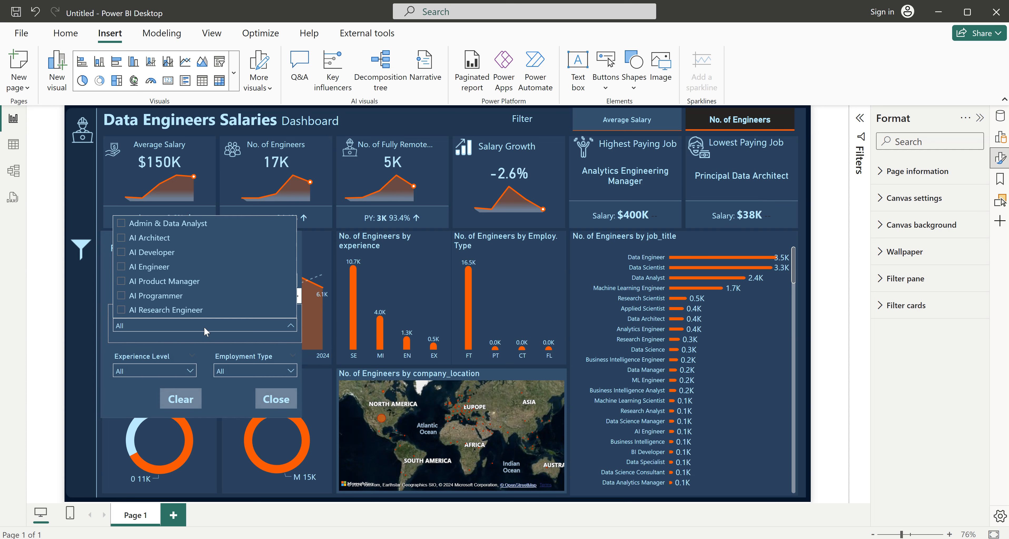
pyautogui.click(121, 223)
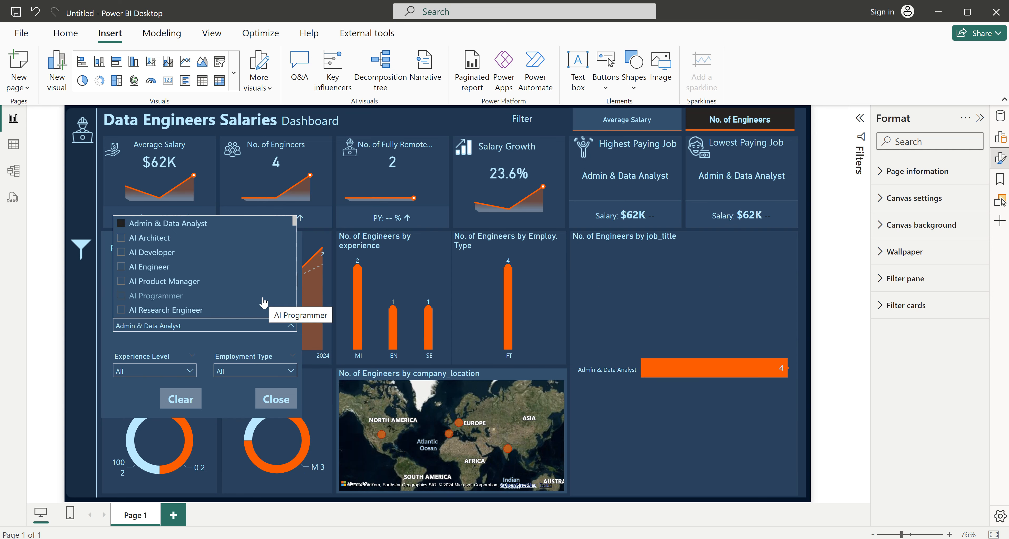
pyautogui.click(166, 371)
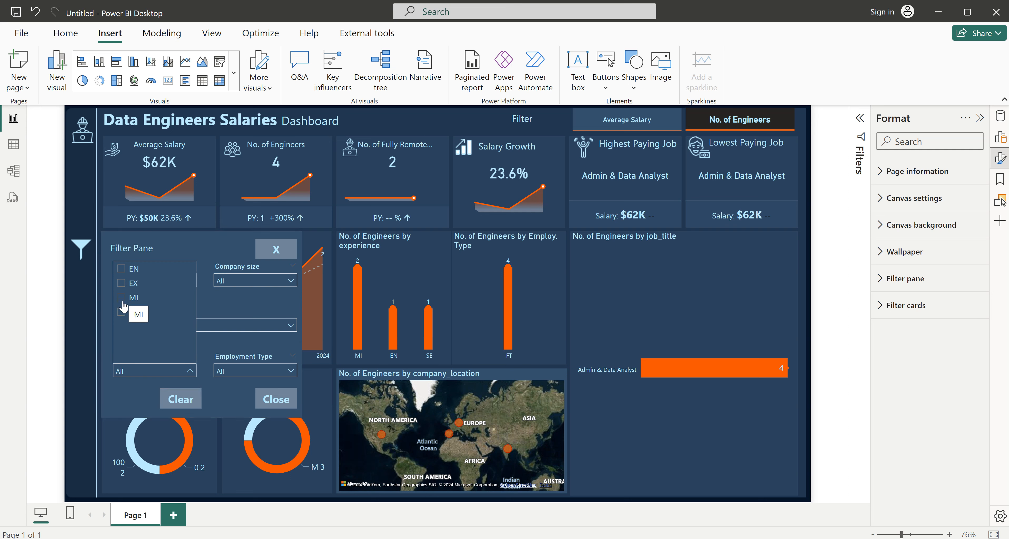
pyautogui.click(121, 272)
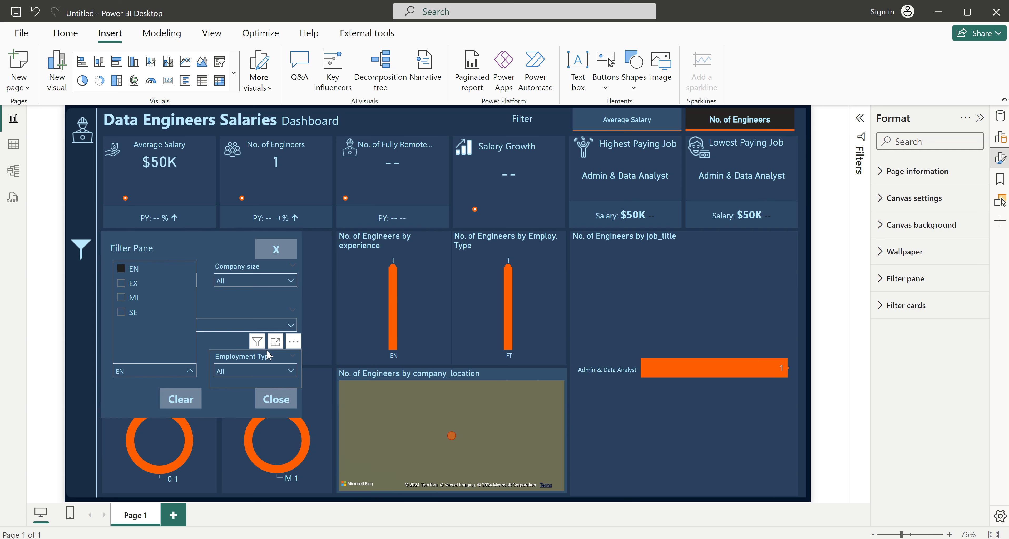
# - Test the pane's Clear button on the applied filters and hide the pane with its Close button
pyautogui.click(175, 403)
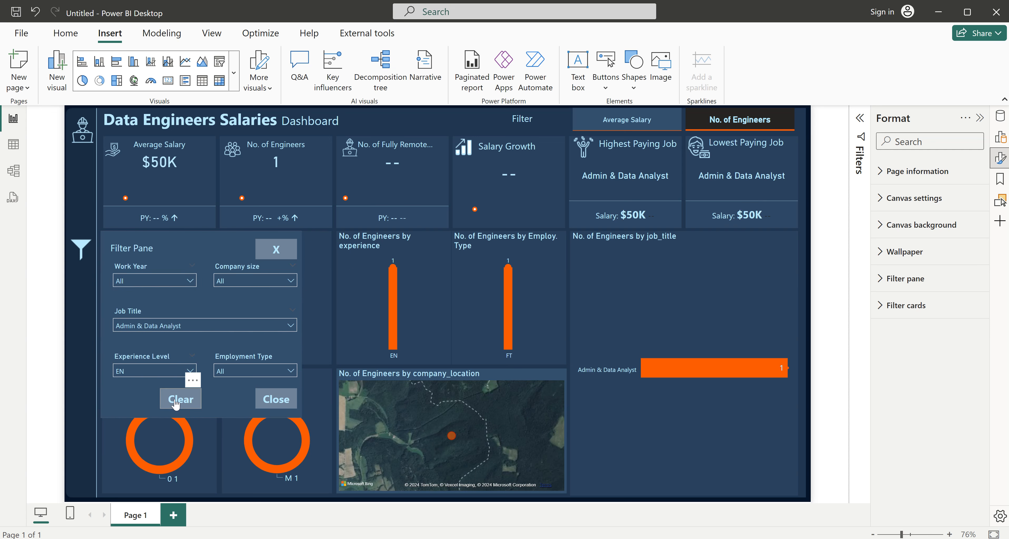
pyautogui.keyDown('ctrl'); pyautogui.click(175, 403); pyautogui.keyUp('ctrl')
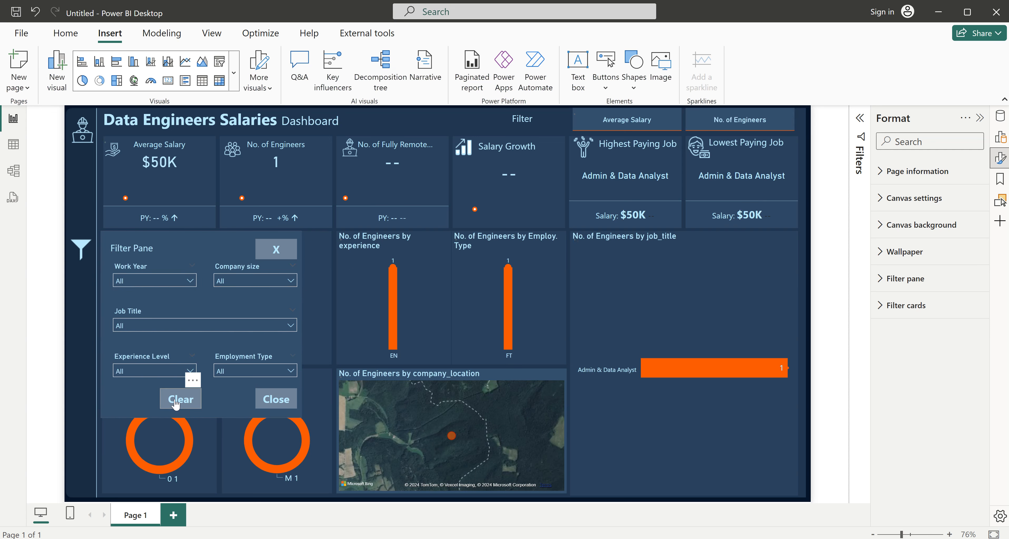
pyautogui.keyDown('ctrl'); pyautogui.click(278, 404); pyautogui.keyUp('ctrl')
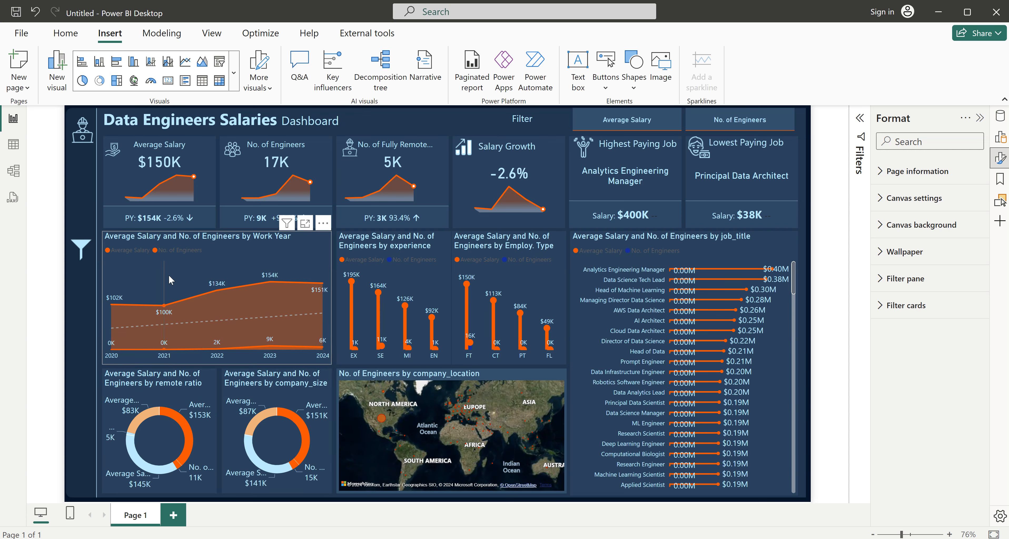
# - Choose Average Salary in the measure slicer above the job cards and turn on Force selection for that slicer
pyautogui.click(631, 123)
pyautogui.click(631, 124)
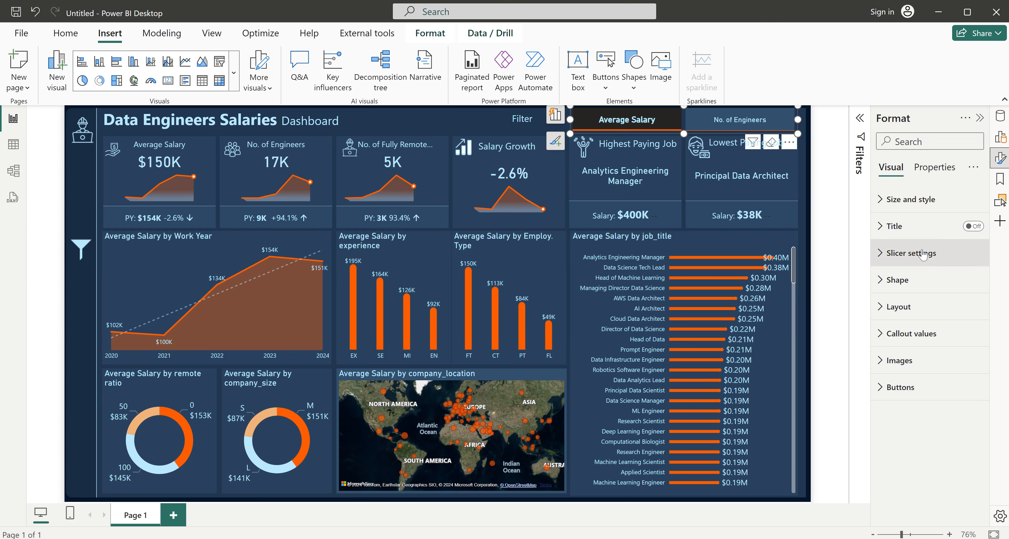
pyautogui.click(911, 253)
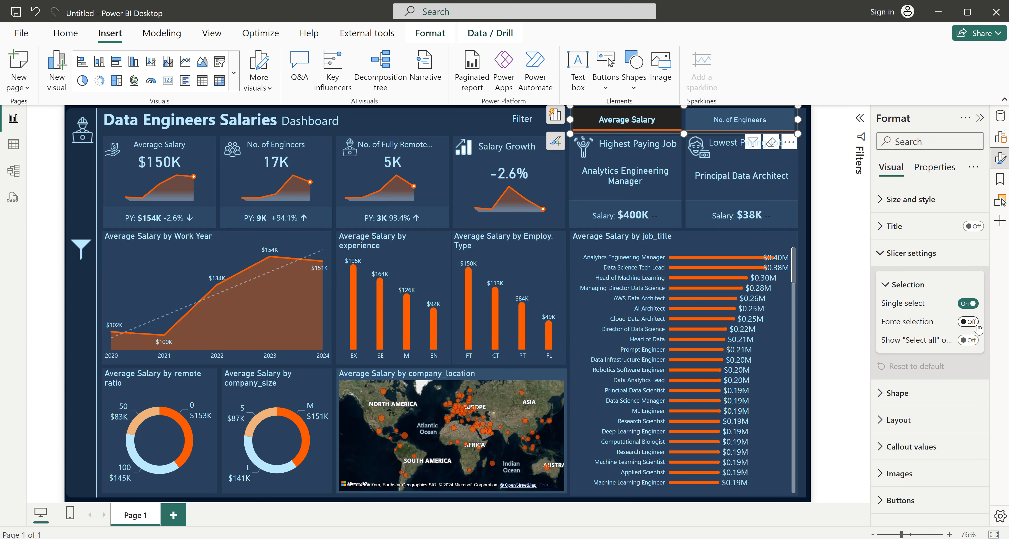
pyautogui.click(970, 322)
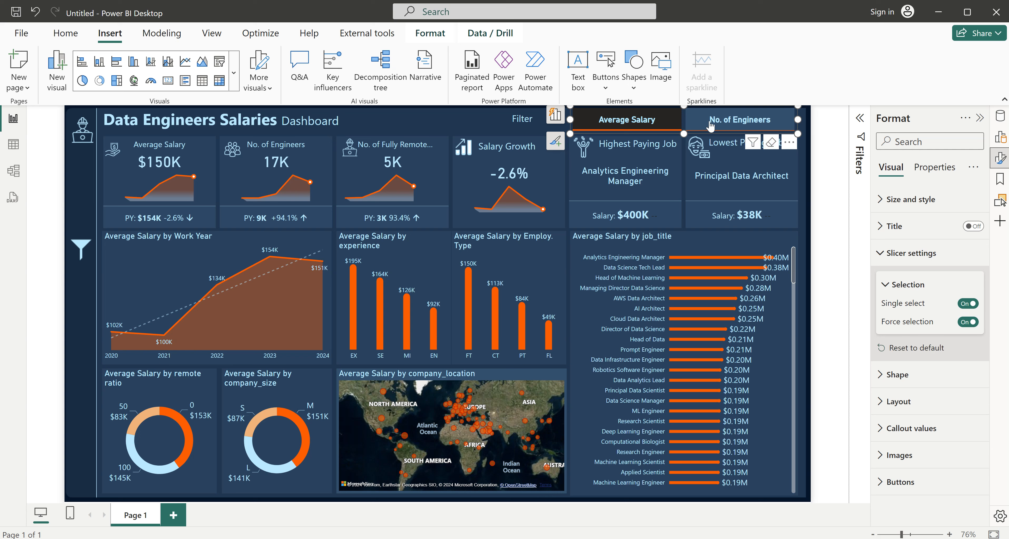
# - Reopen the filter pane and filter the Average Salary view to job title Admin & Data Analyst and experience level EN
pyautogui.keyDown('ctrl'); pyautogui.click(81, 253); pyautogui.keyUp('ctrl')
pyautogui.click(163, 326)
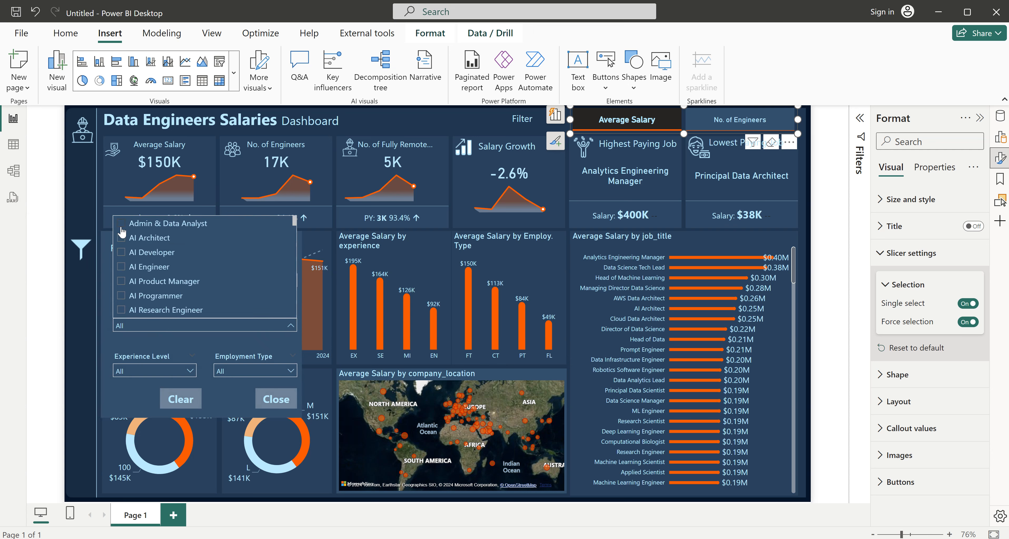
pyautogui.click(122, 225)
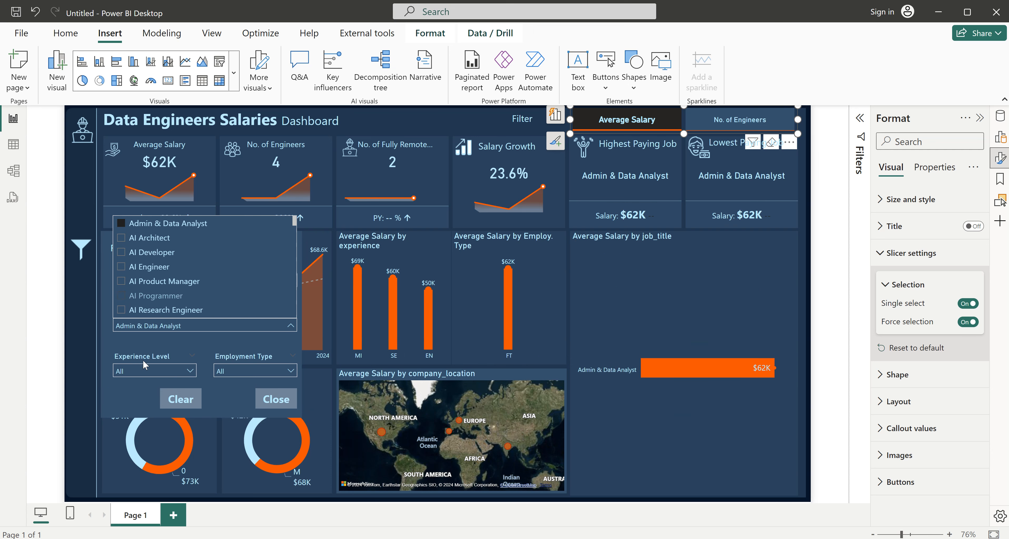
pyautogui.click(144, 372)
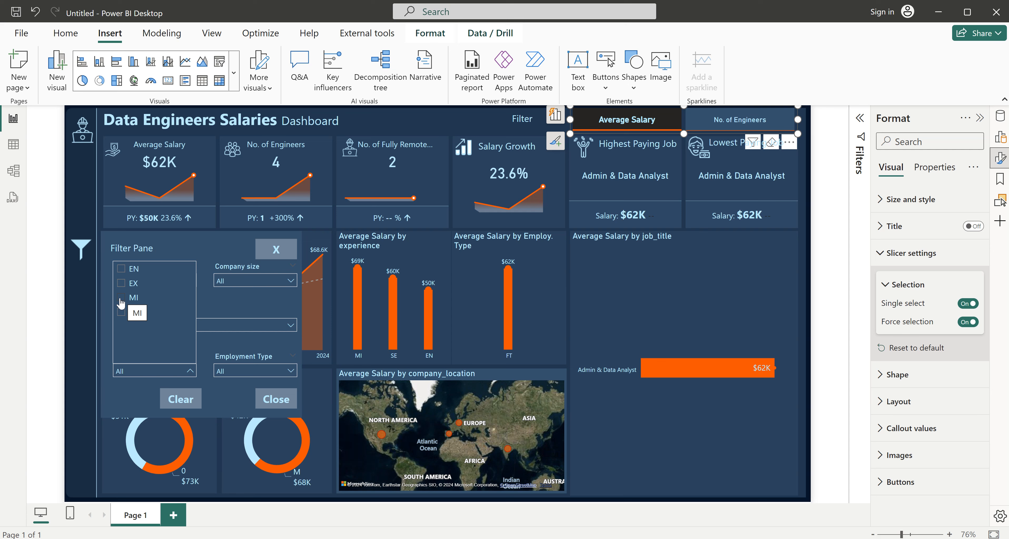
pyautogui.click(123, 273)
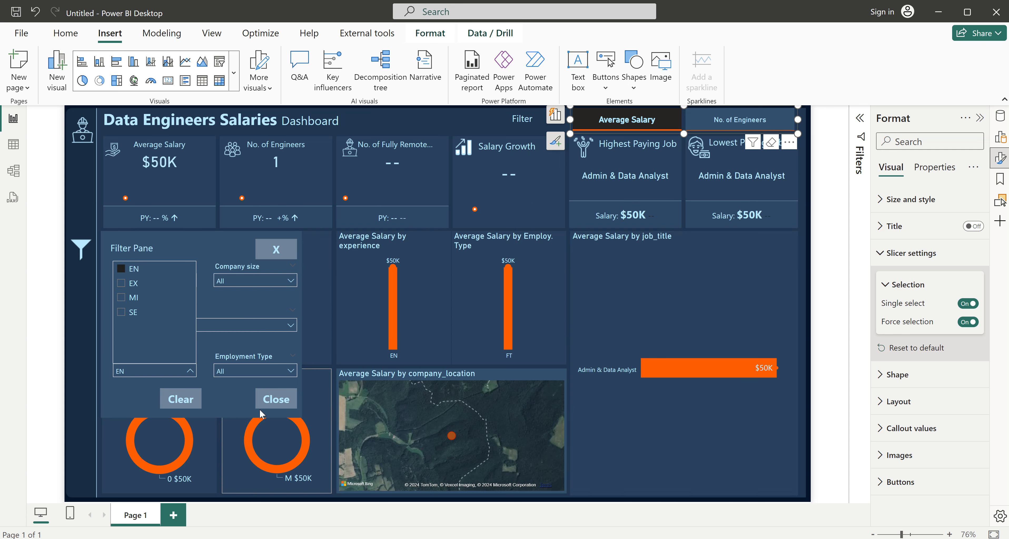
# - Clear all filters with the pane's Clear button, close the pane and deselect the measure slicer
pyautogui.keyDown('ctrl'); pyautogui.click(186, 404); pyautogui.keyUp('ctrl')
pyautogui.keyDown('ctrl'); pyautogui.click(187, 405); pyautogui.keyUp('ctrl')
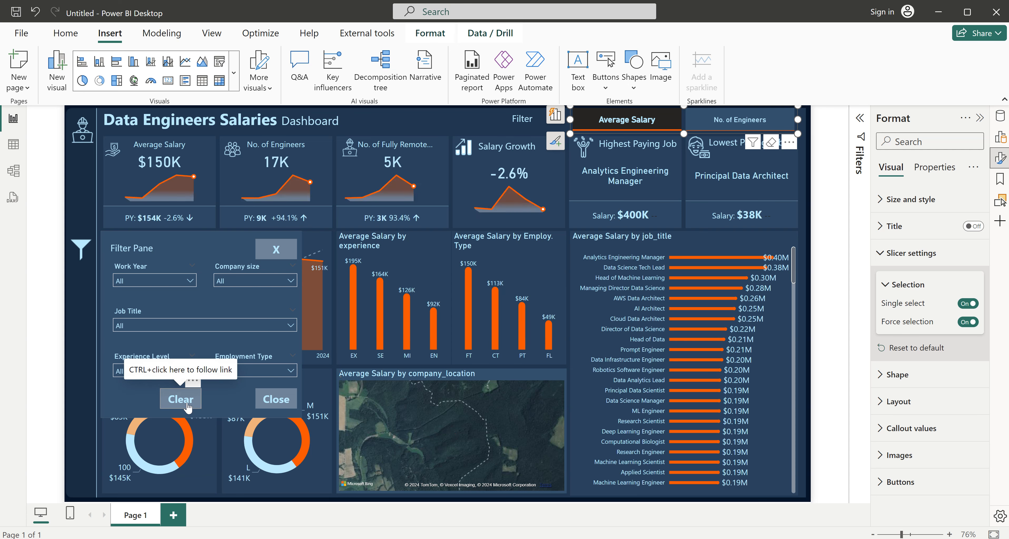
pyautogui.keyDown('ctrl'); pyautogui.click(281, 407); pyautogui.keyUp('ctrl')
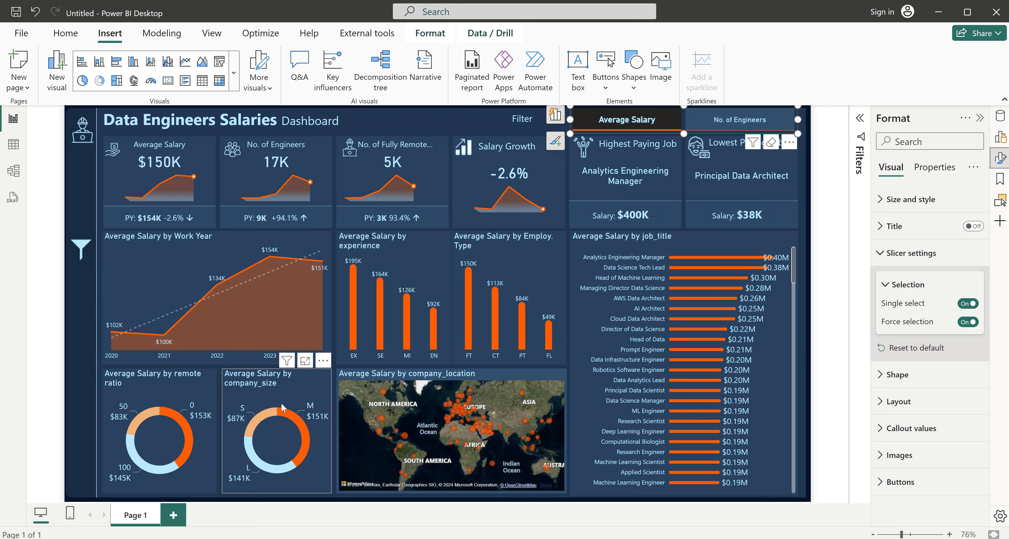
pyautogui.click(459, 126)
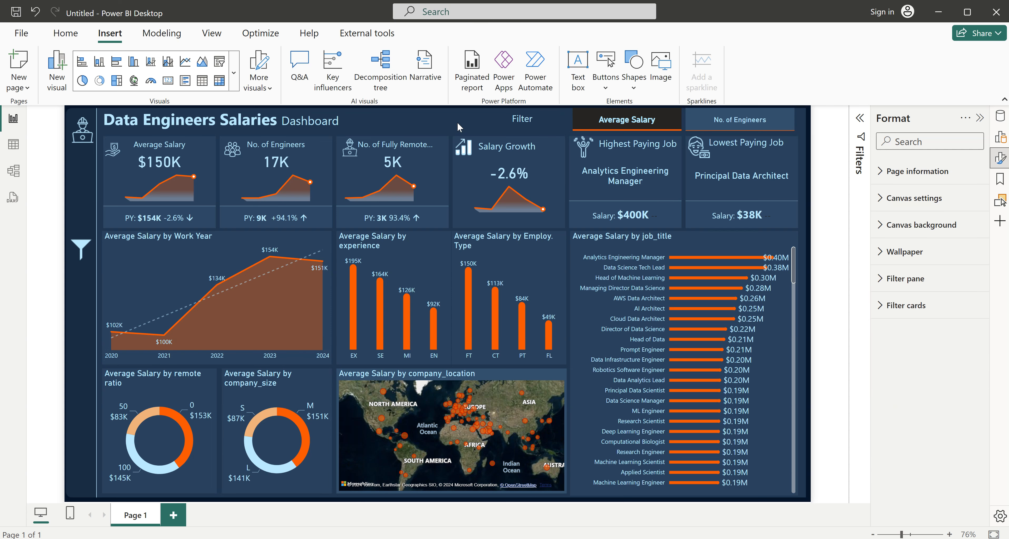